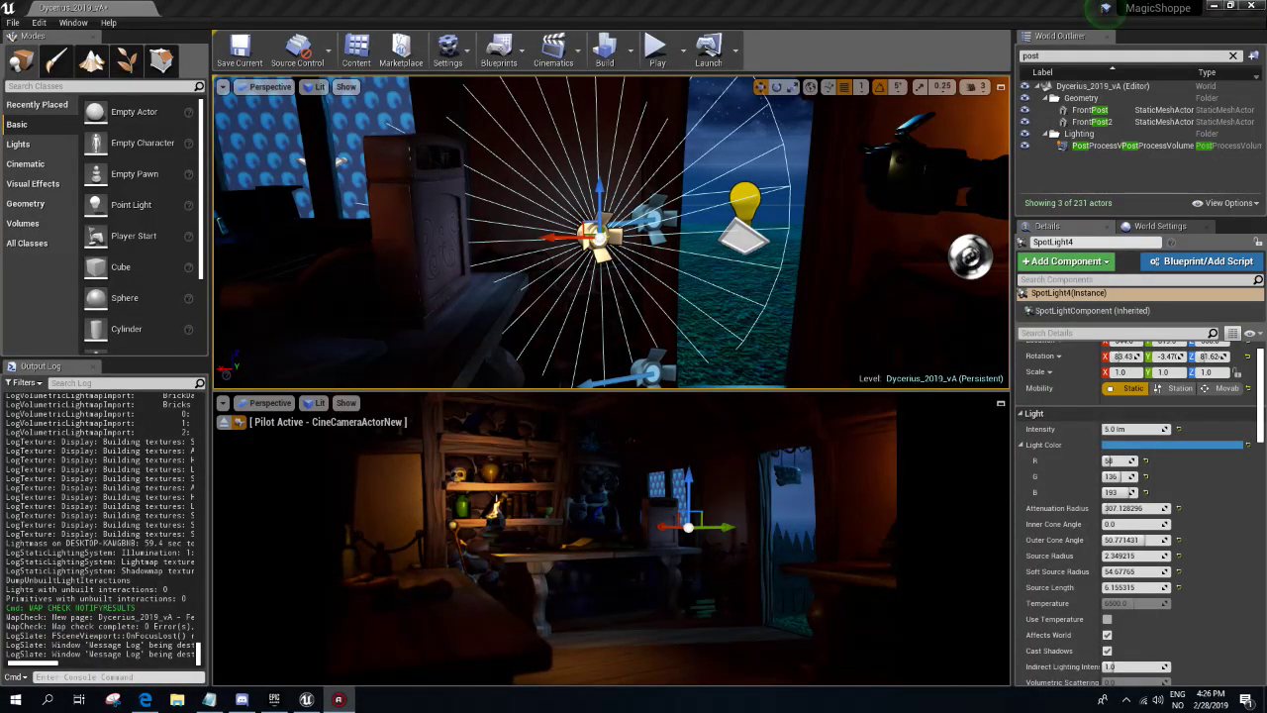
- Deselect SpotLight4 and leave game view so the upper view shows the light icons
{"action": "left_click", "coordinate": [146, 699]}
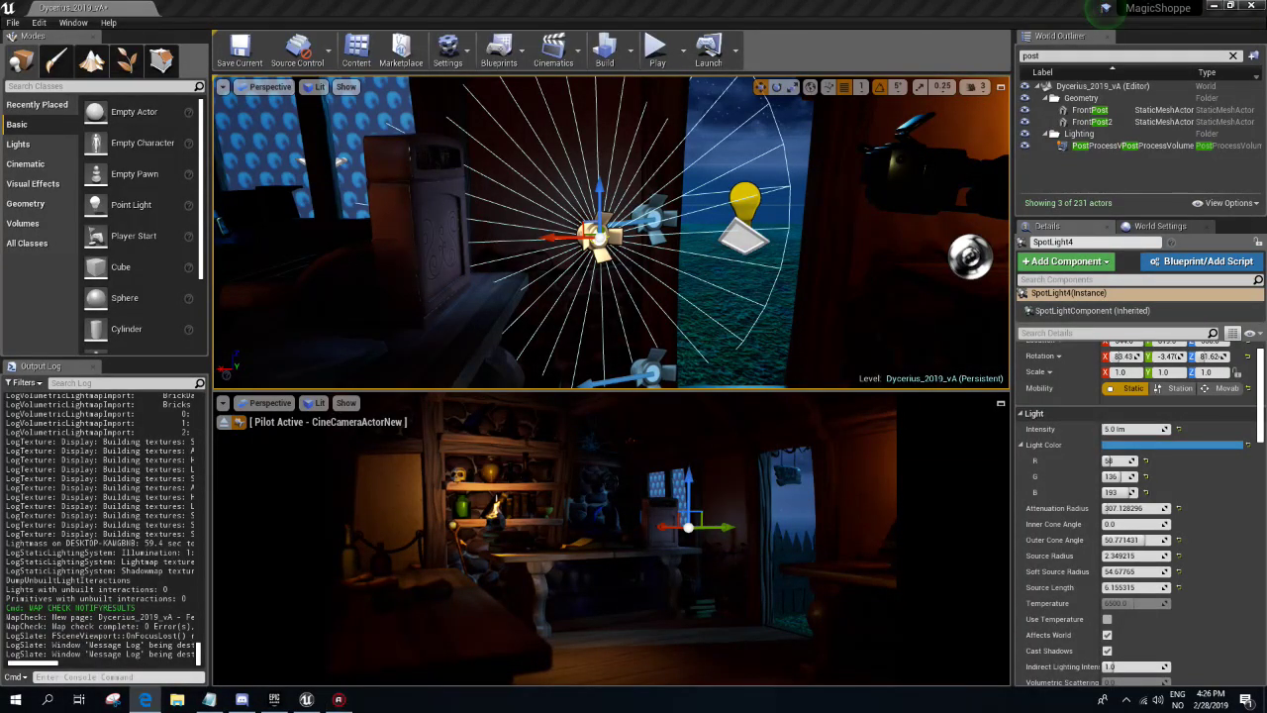
{"action": "mouse_move", "coordinate": [594, 238]}
{"action": "right_mouse_down"}
{"action": "mouse_move", "coordinate": [624, 237]}
{"action": "mouse_move", "coordinate": [594, 238]}
{"action": "right_mouse_up"}
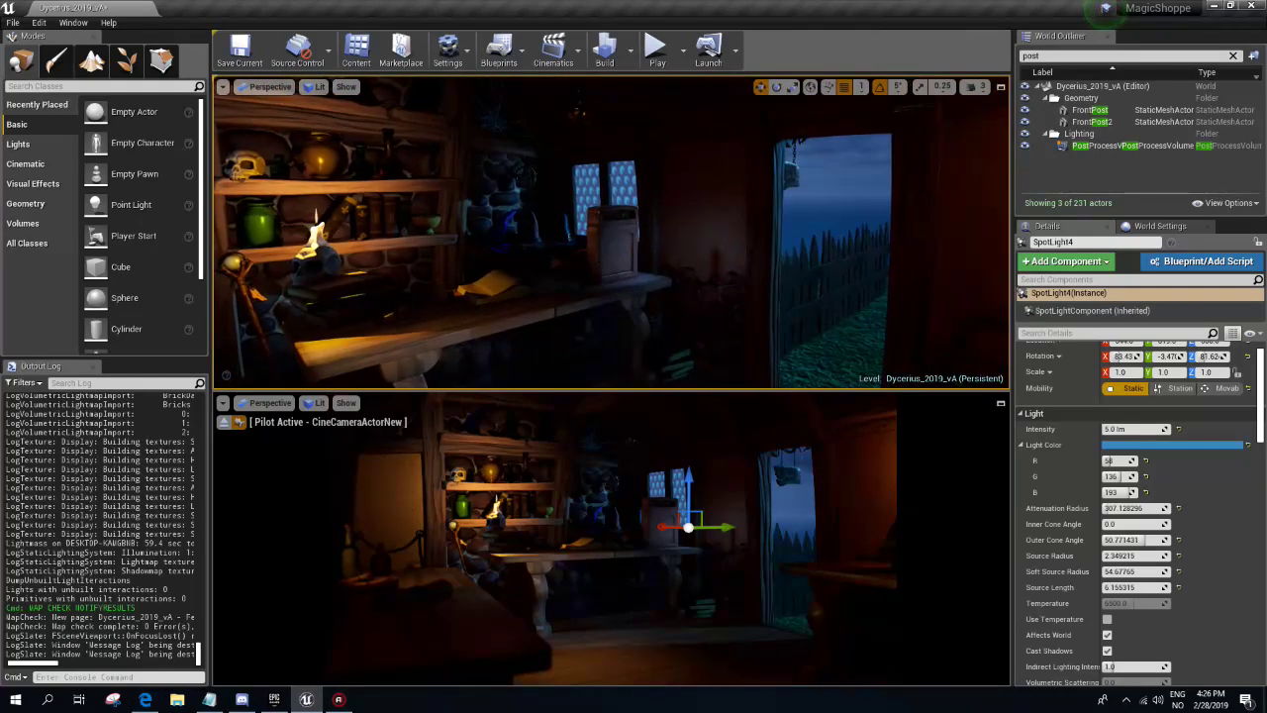
{"action": "key", "text": "Escape"}
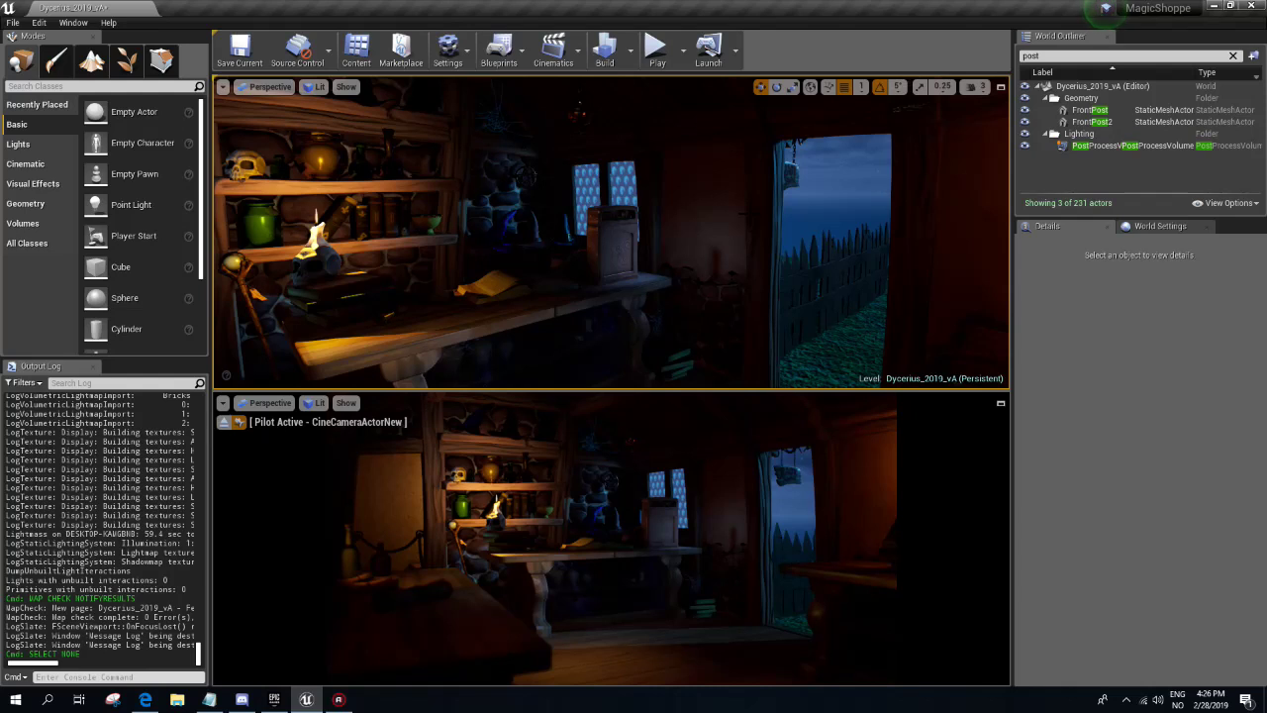
{"action": "right_click_drag", "start_coordinate": [463, 280], "coordinate": [464, 280]}
{"action": "key", "text": "g"}
- Choose a Lighting Quality level in the Build menu and start building the shop's lighting
{"action": "left_click", "coordinate": [630, 47]}
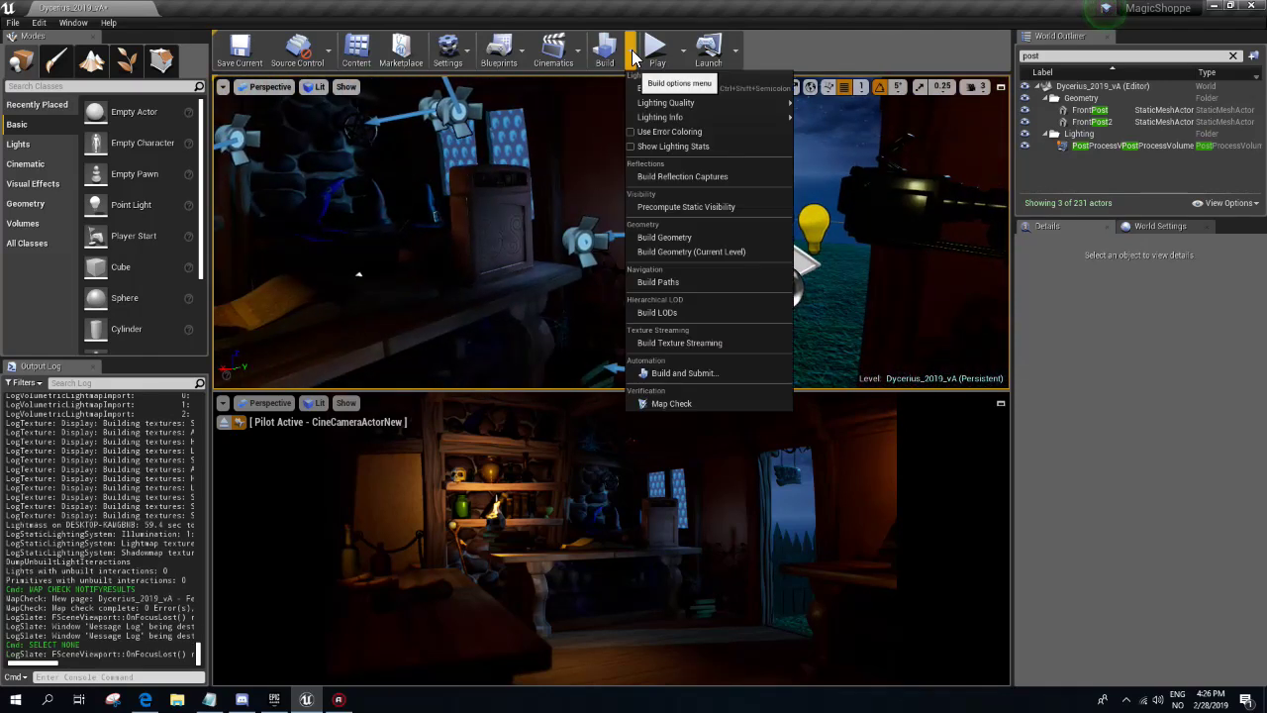
{"action": "mouse_move", "coordinate": [671, 107]}
{"action": "left_click", "coordinate": [825, 113]}
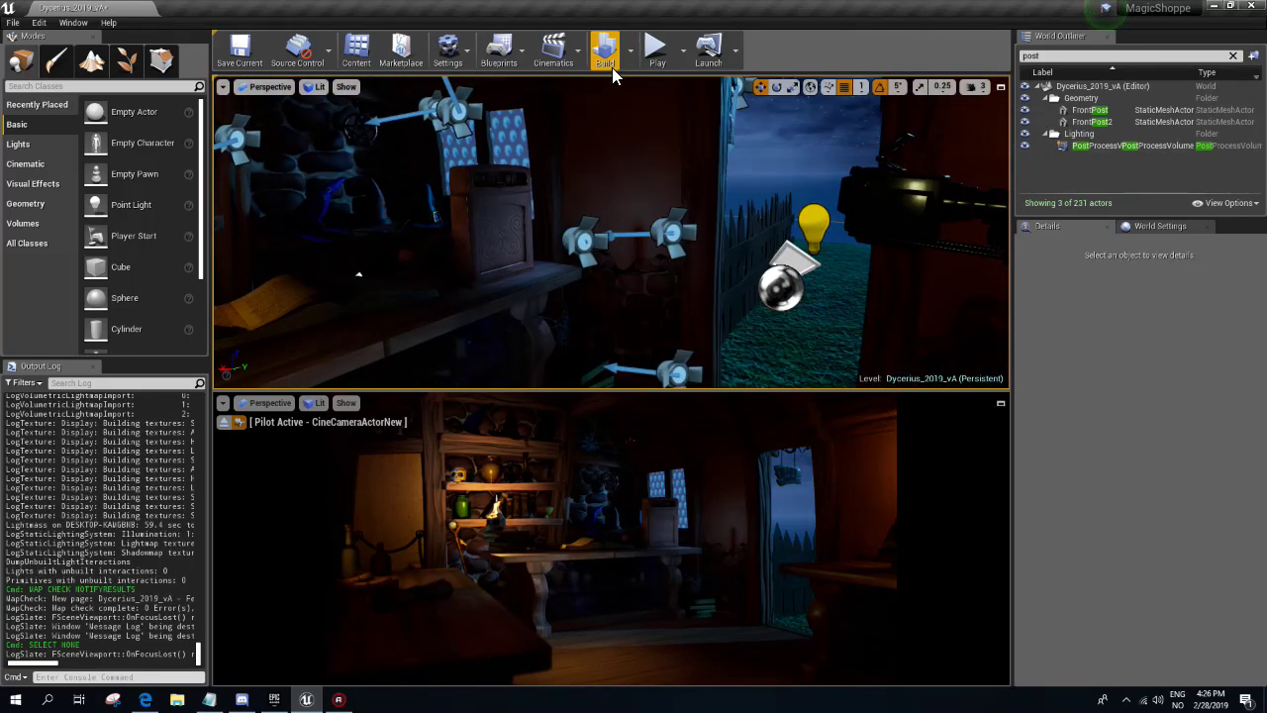
{"action": "left_click", "coordinate": [608, 57]}
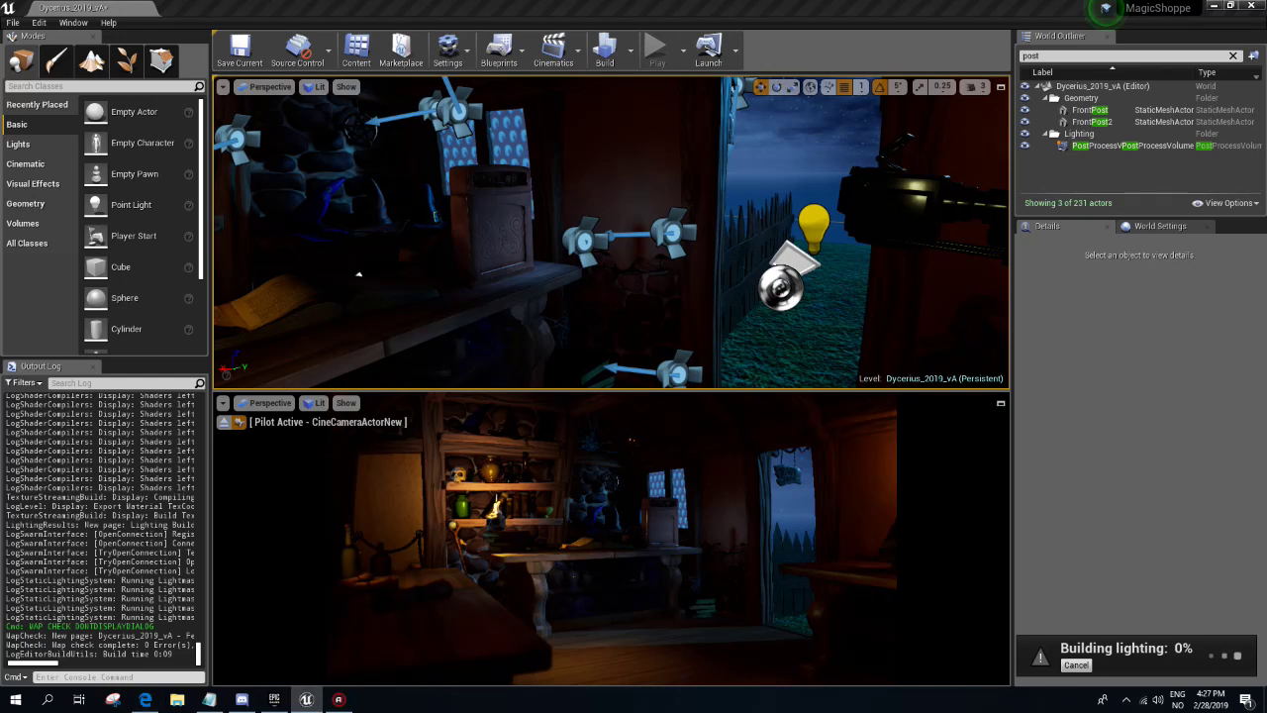
- Pull the upper view back to show the shelves and lights while the build finishes
{"action": "right_click_drag", "start_coordinate": [360, 274], "coordinate": [359, 275]}
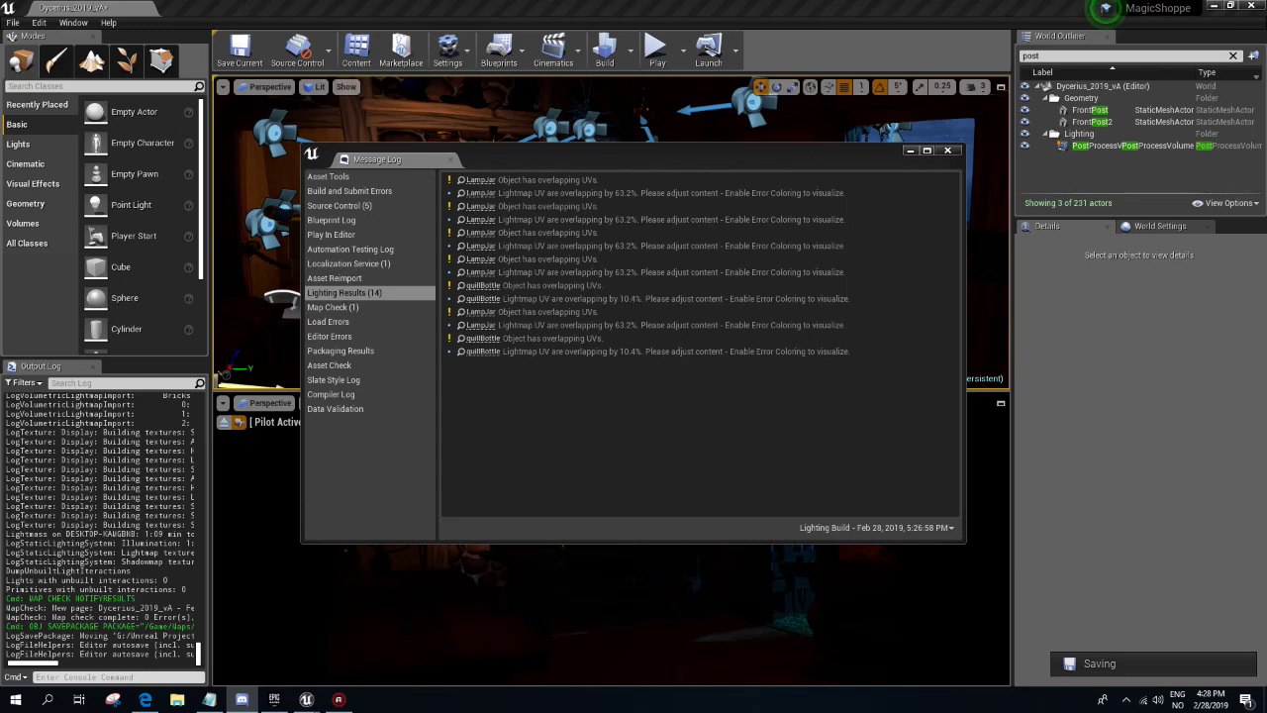
- Close the Message Log and fly the upper view toward the doorway with light icons shown
{"action": "left_click", "coordinate": [948, 149]}
{"action": "mouse_move", "coordinate": [514, 265]}
{"action": "middle_mouse_down"}
{"action": "mouse_move", "coordinate": [454, 285]}
{"action": "mouse_move", "coordinate": [672, 264]}
{"action": "middle_mouse_up"}
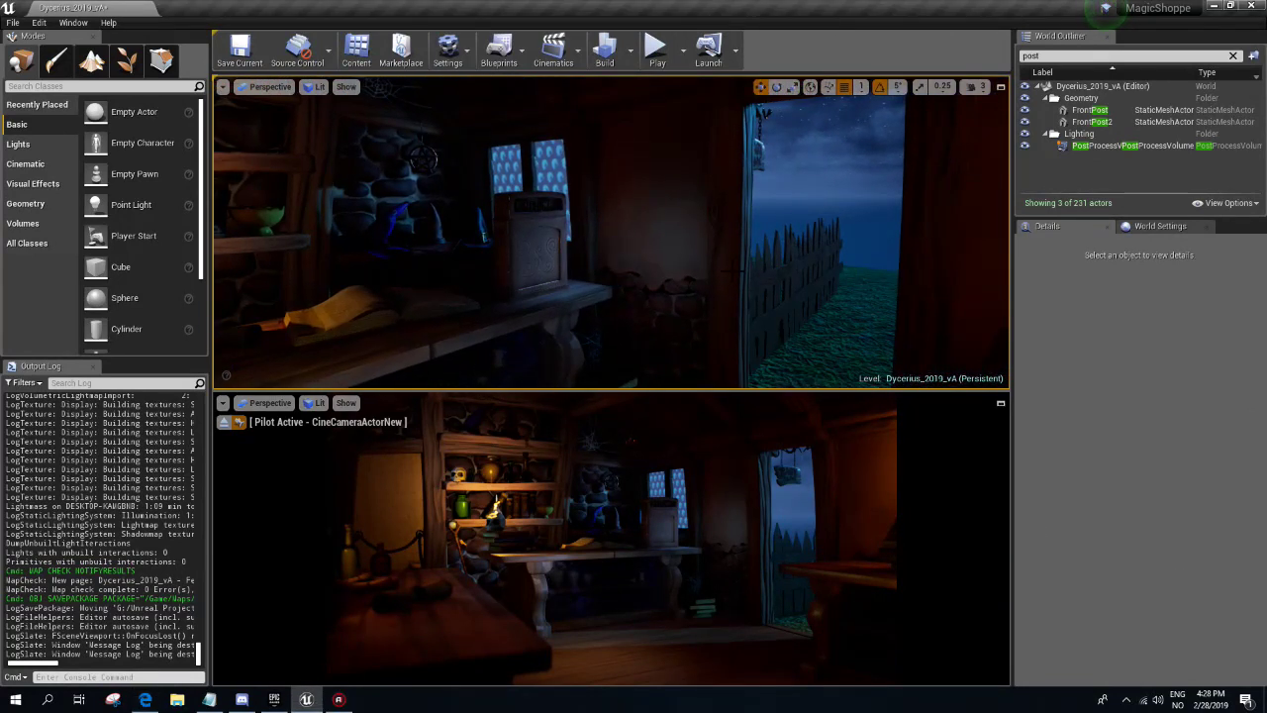
{"action": "mouse_move", "coordinate": [672, 264]}
{"action": "left_mouse_down"}
{"action": "mouse_move", "coordinate": [713, 237]}
{"action": "mouse_move", "coordinate": [633, 243]}
{"action": "left_mouse_up"}
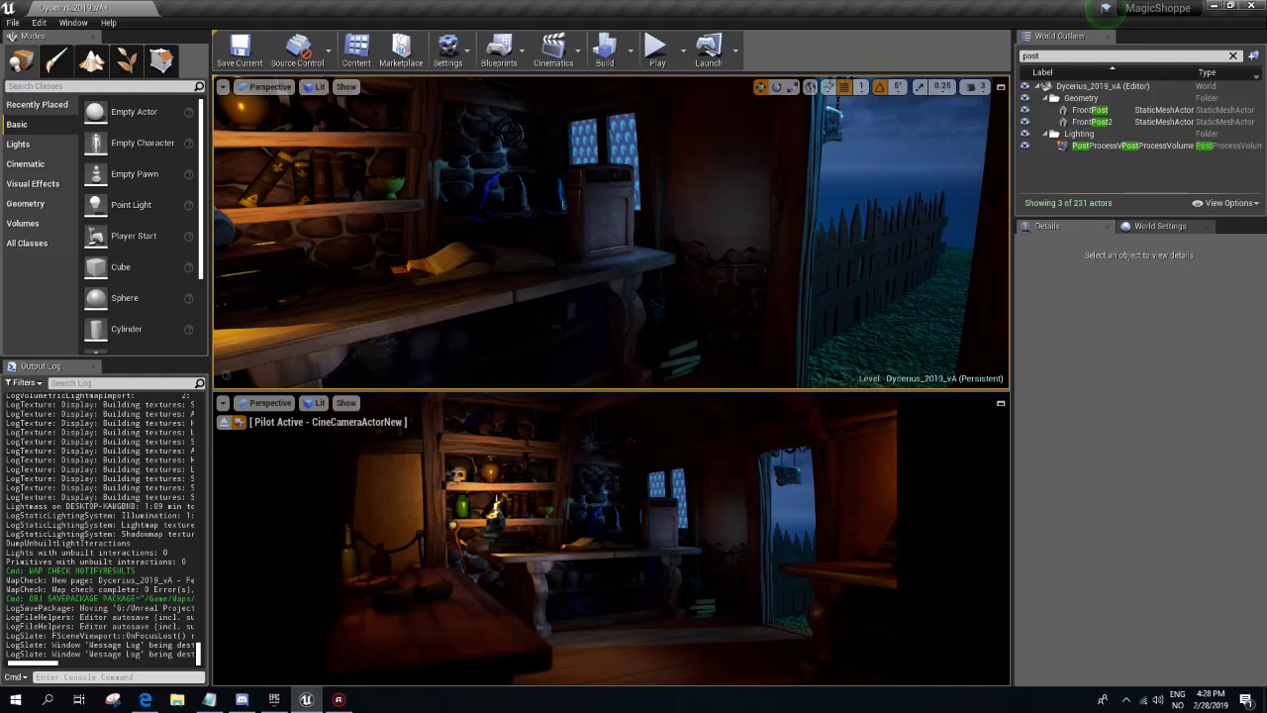
{"action": "mouse_move", "coordinate": [511, 134]}
{"action": "left_mouse_down"}
{"action": "mouse_move", "coordinate": [554, 198]}
{"action": "mouse_move", "coordinate": [655, 282]}
{"action": "left_mouse_up"}
{"action": "key", "text": "g"}
- Set SpotLight4's intensity to 2.0 lm and rebuild the lighting
{"action": "left_click", "coordinate": [655, 282]}
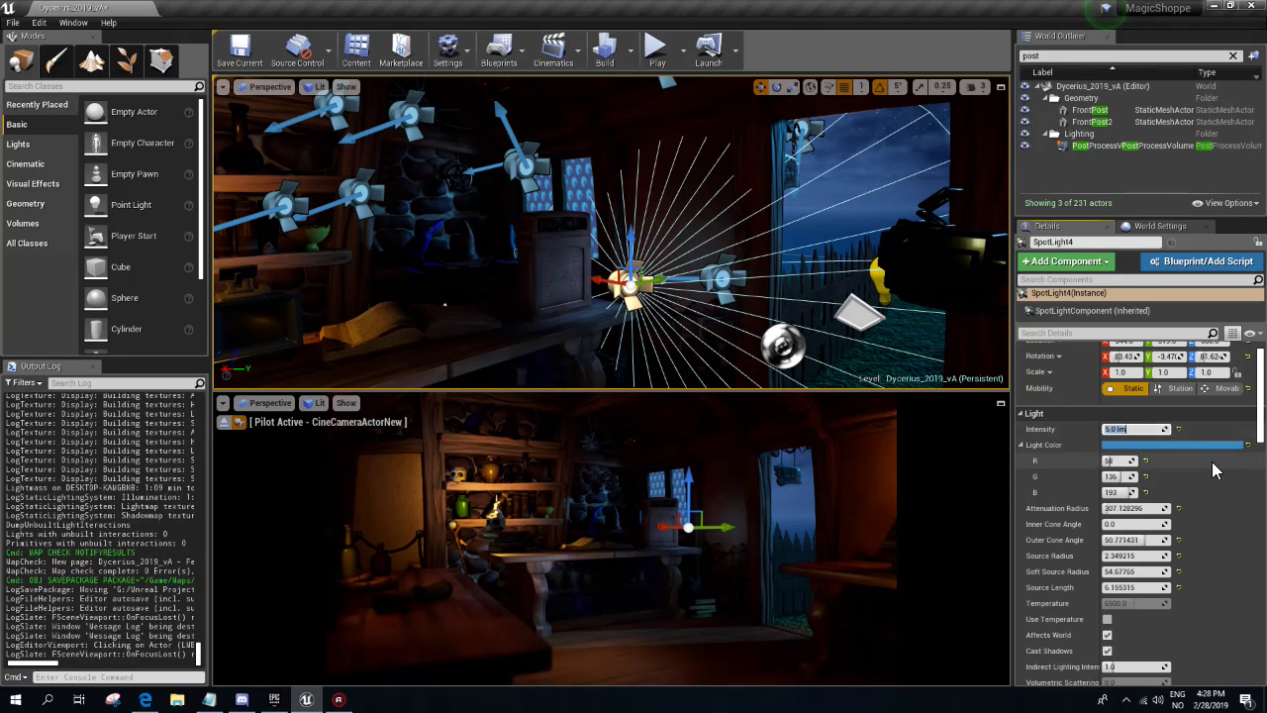
{"action": "type", "text": "2"}
{"action": "key", "text": "Return"}
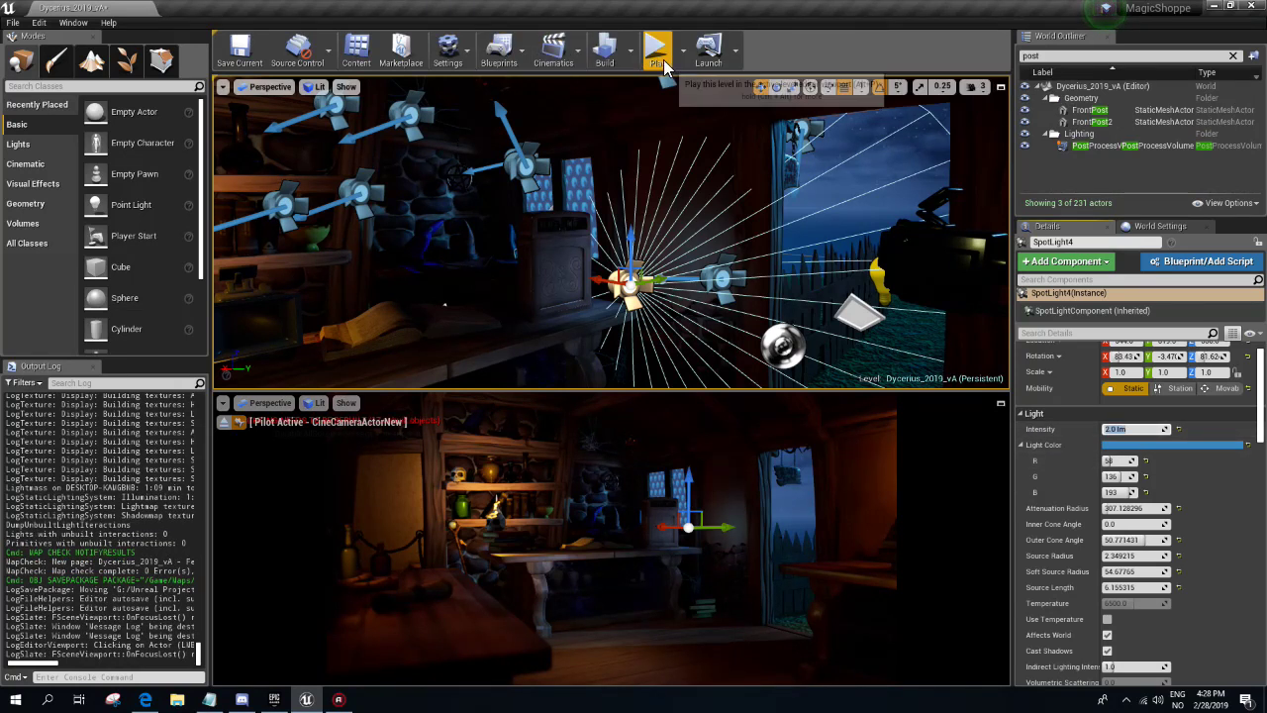
{"action": "left_click", "coordinate": [604, 48]}
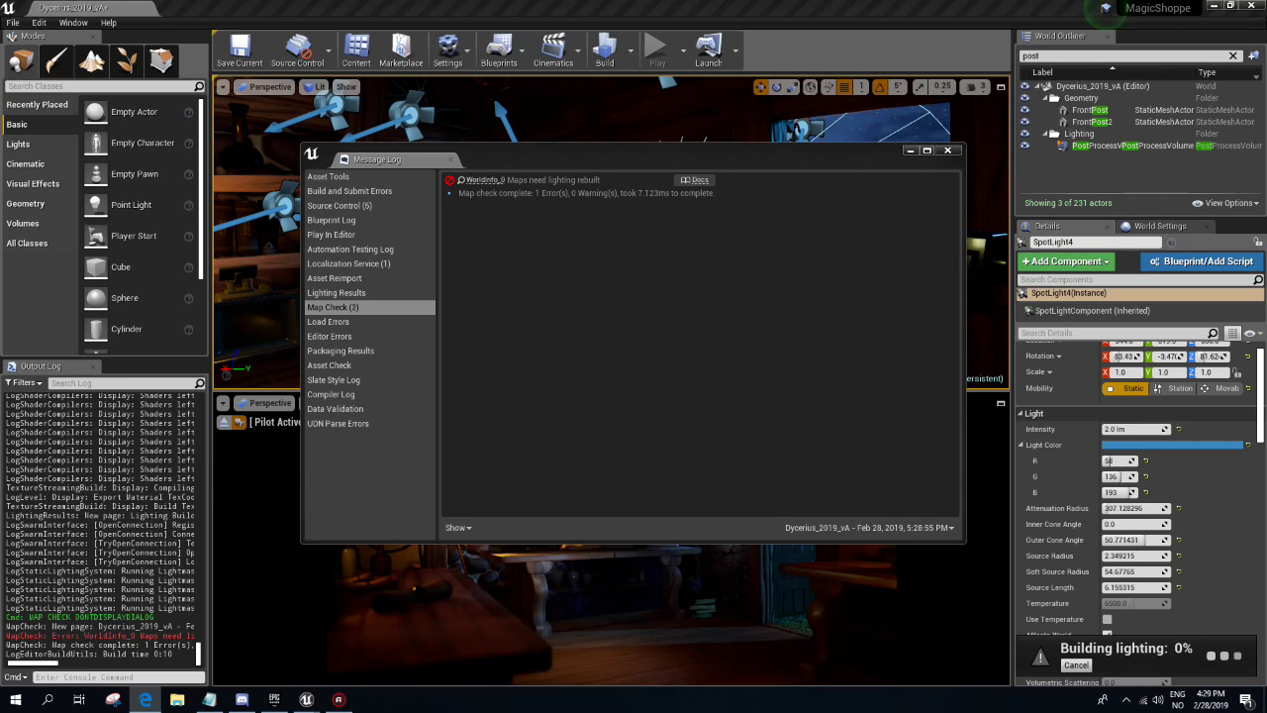
- Close the Map Check log, hide icons, deselect the spotlight and look toward the shelves during the build
{"action": "left_click", "coordinate": [948, 150]}
{"action": "key", "text": "g"}
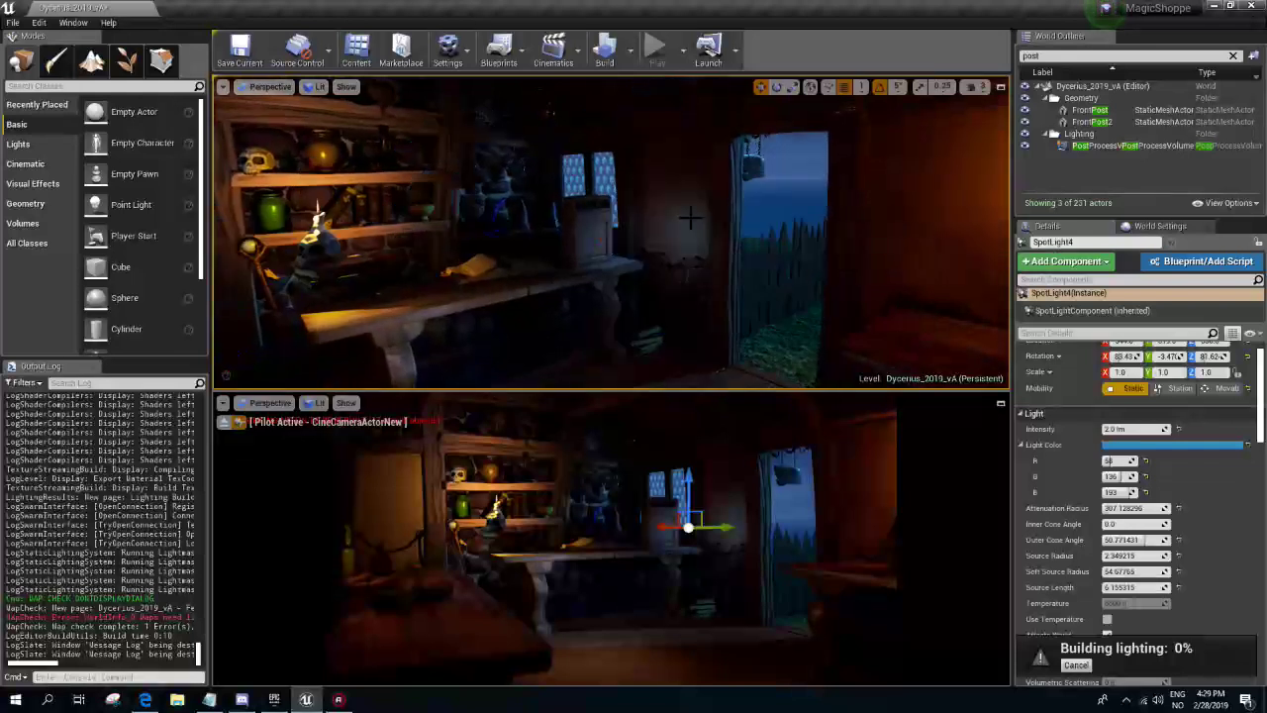
{"action": "right_click_drag", "start_coordinate": [687, 212], "coordinate": [654, 211]}
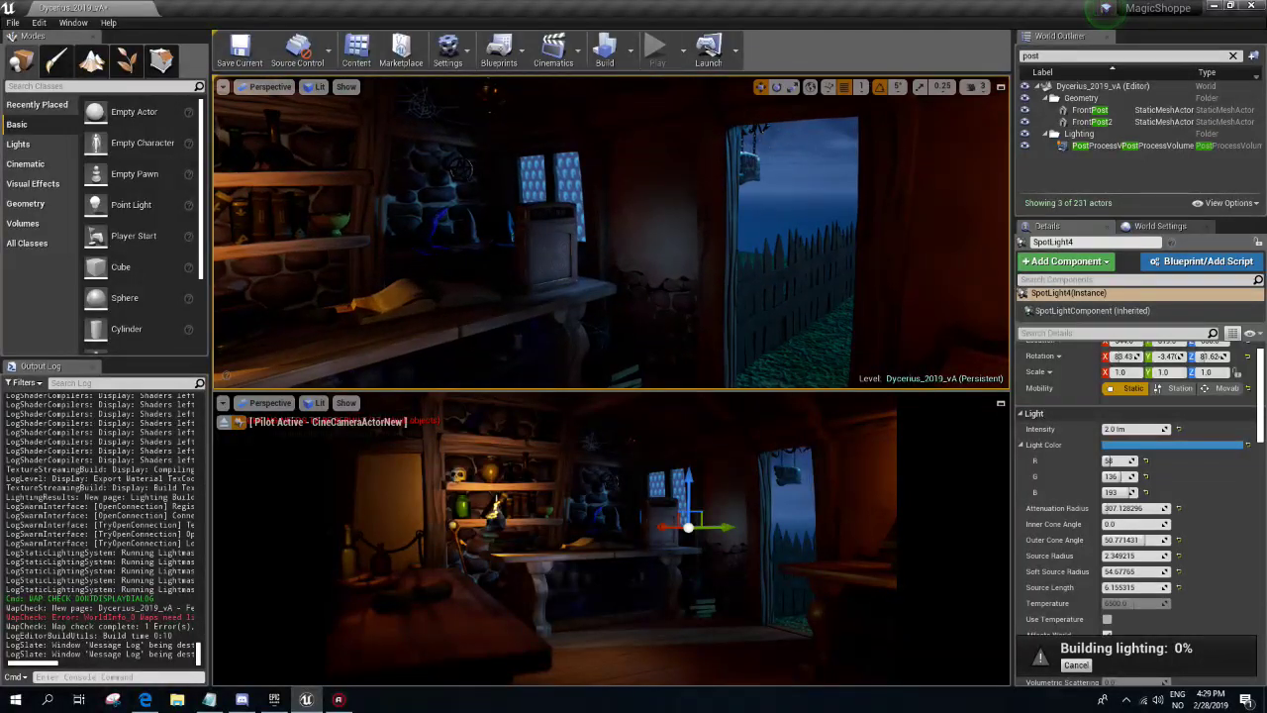
{"action": "left_click", "coordinate": [146, 699]}
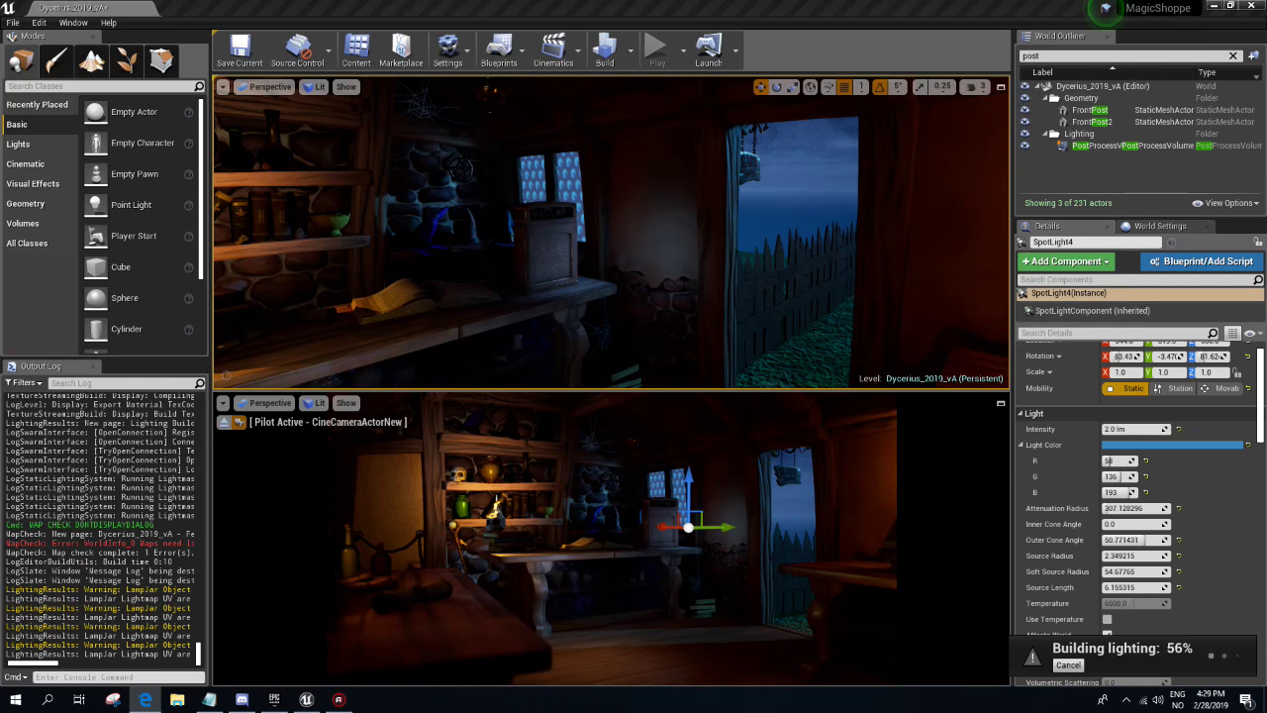
{"action": "right_click_drag", "start_coordinate": [611, 232], "coordinate": [633, 232]}
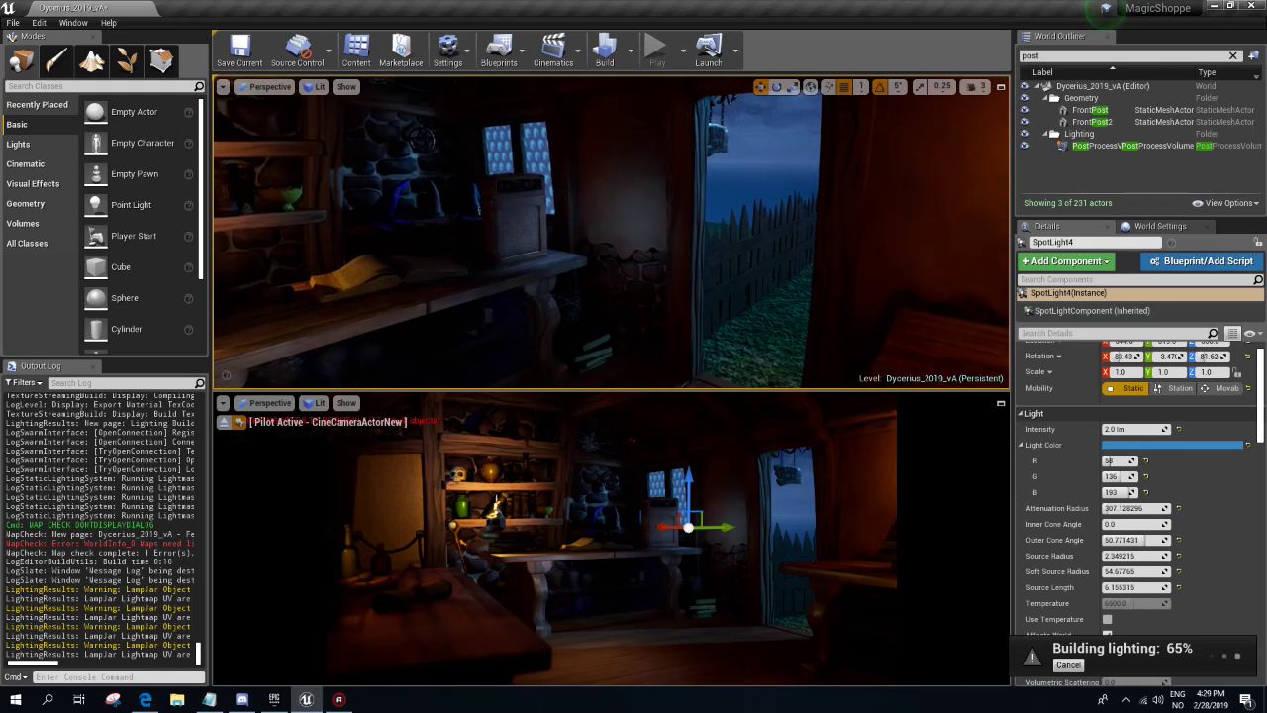
{"action": "key", "text": "Escape"}
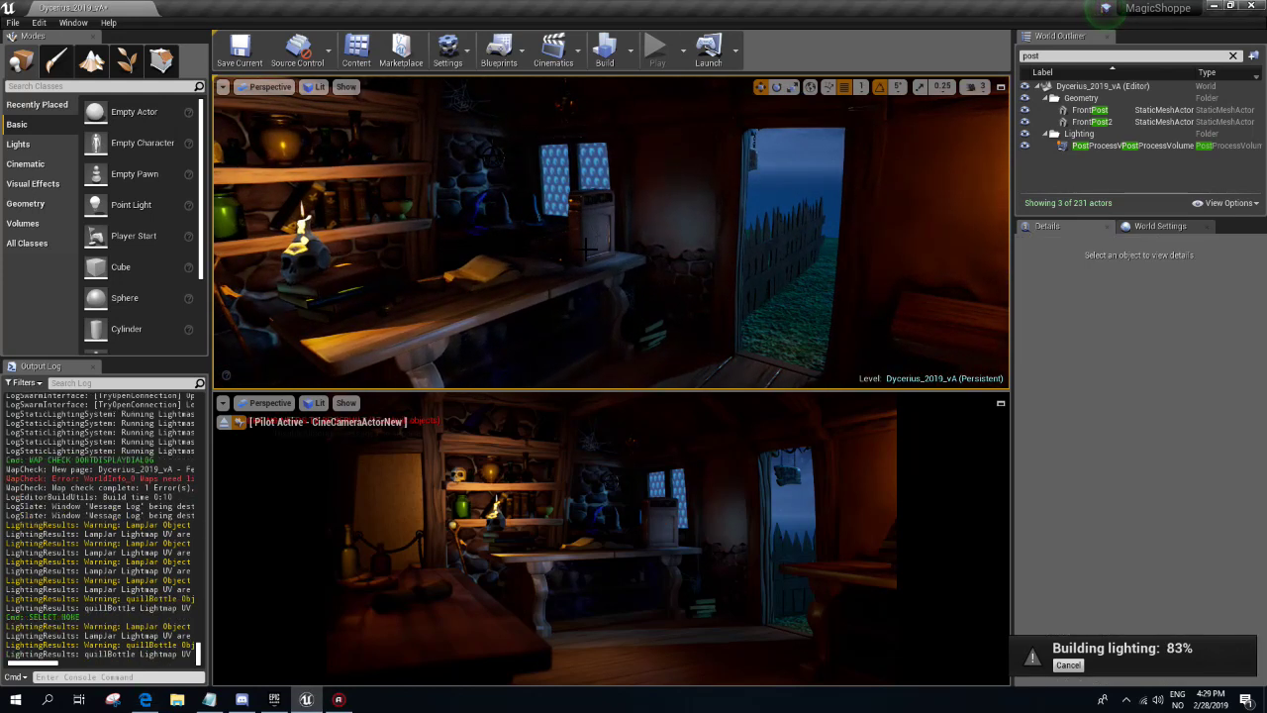
{"action": "mouse_move", "coordinate": [613, 231]}
{"action": "right_mouse_down"}
{"action": "mouse_move", "coordinate": [574, 238]}
{"action": "mouse_move", "coordinate": [668, 252]}
{"action": "right_mouse_up"}
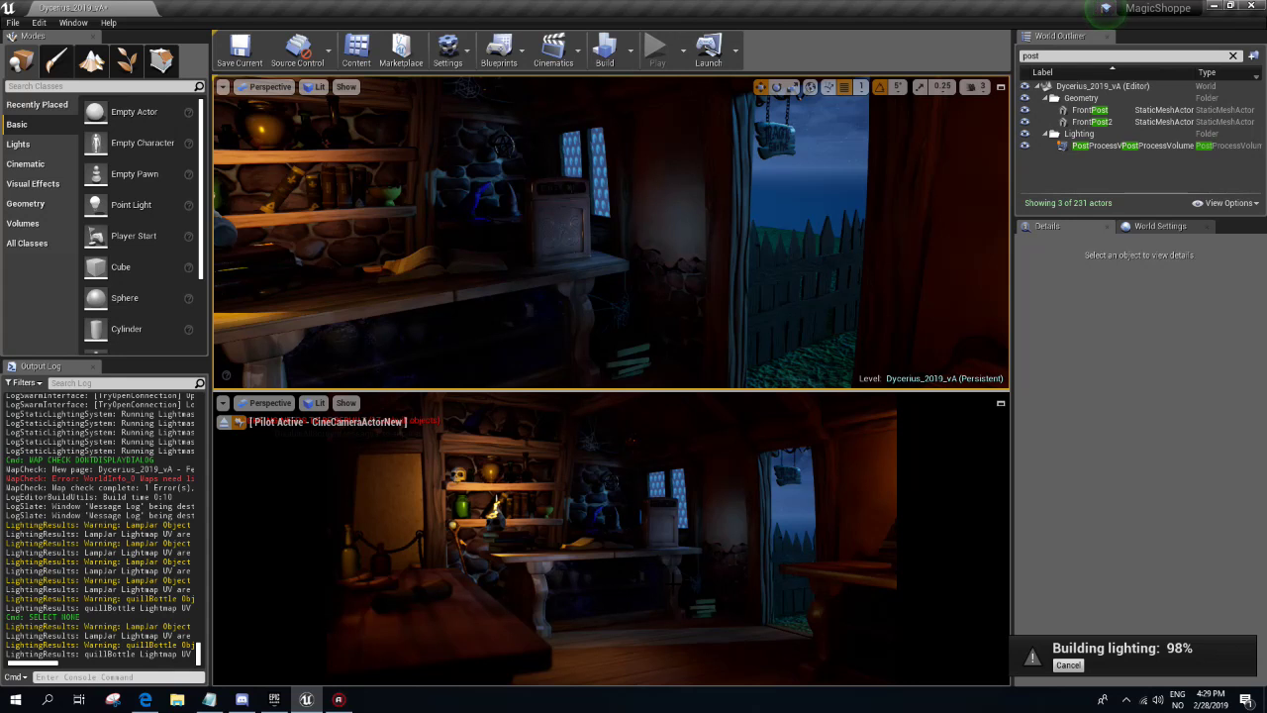
{"action": "right_click_drag", "start_coordinate": [594, 237], "coordinate": [624, 243]}
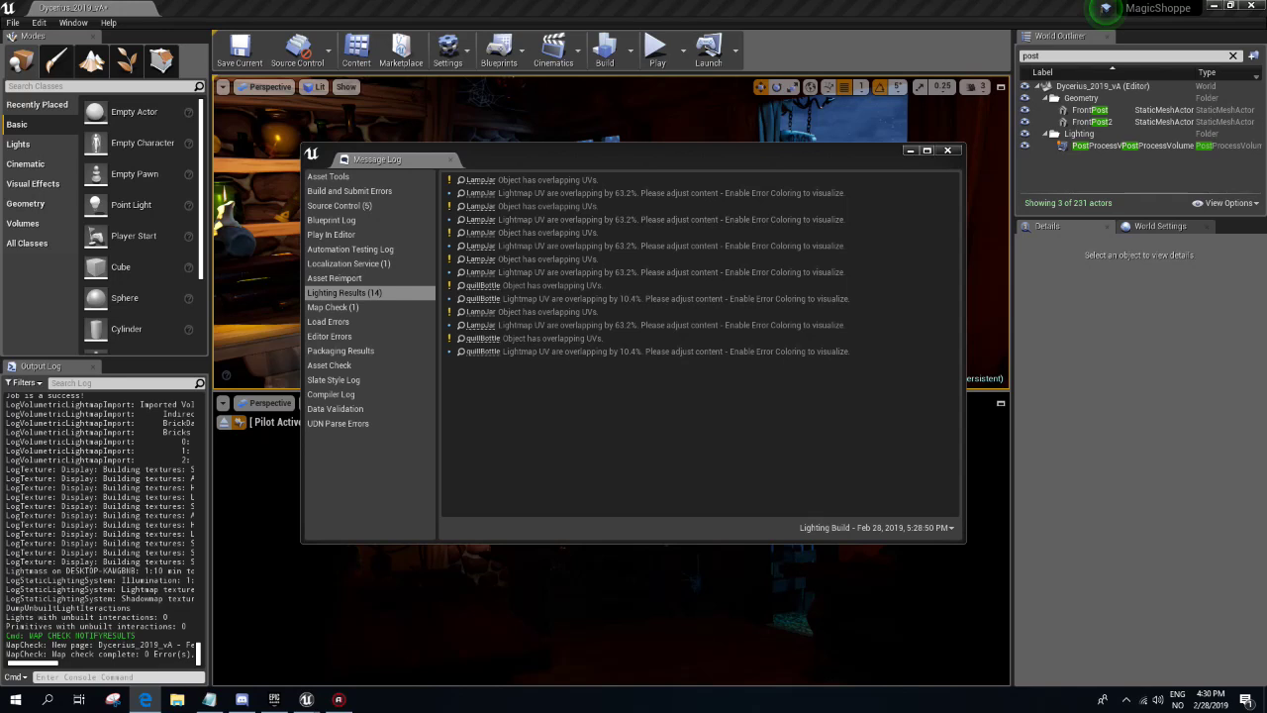
- Close the lighting results log and frame the shelves and desk with light icons visible
{"action": "left_click", "coordinate": [947, 151]}
{"action": "right_click_drag", "start_coordinate": [947, 151], "coordinate": [768, 576]}
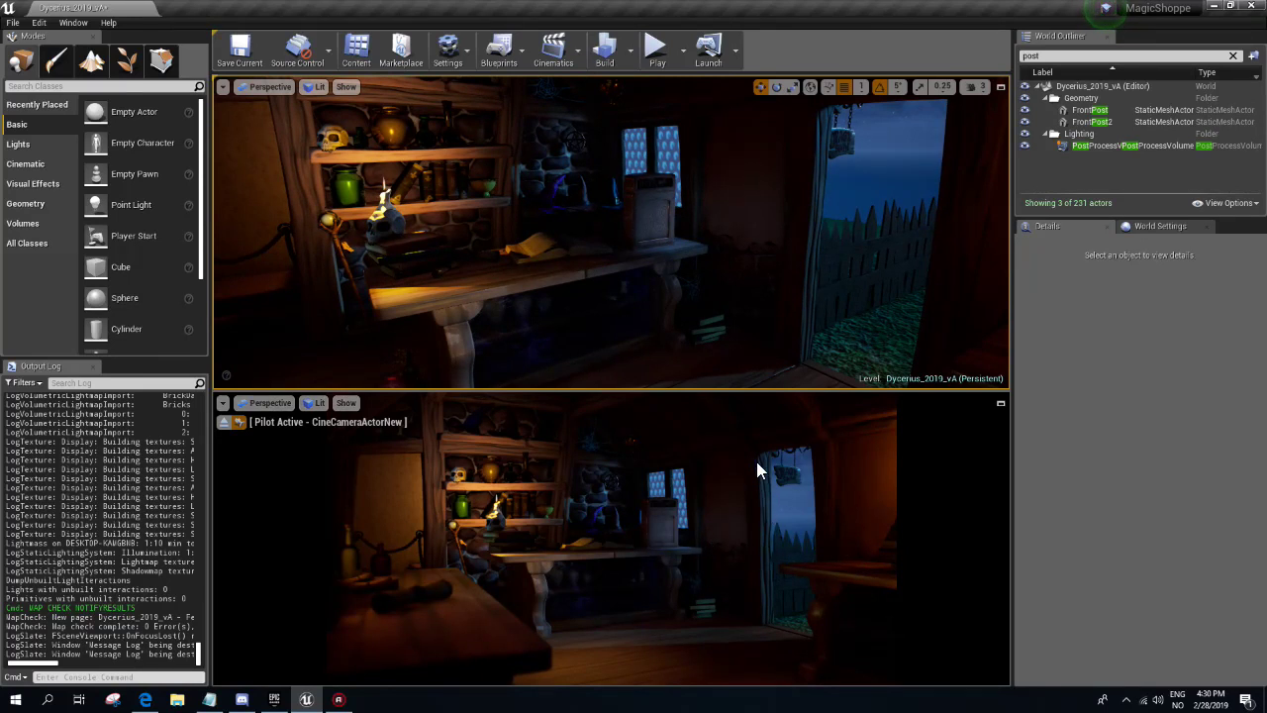
{"action": "right_click_drag", "start_coordinate": [594, 248], "coordinate": [575, 487]}
{"action": "key", "text": "g"}
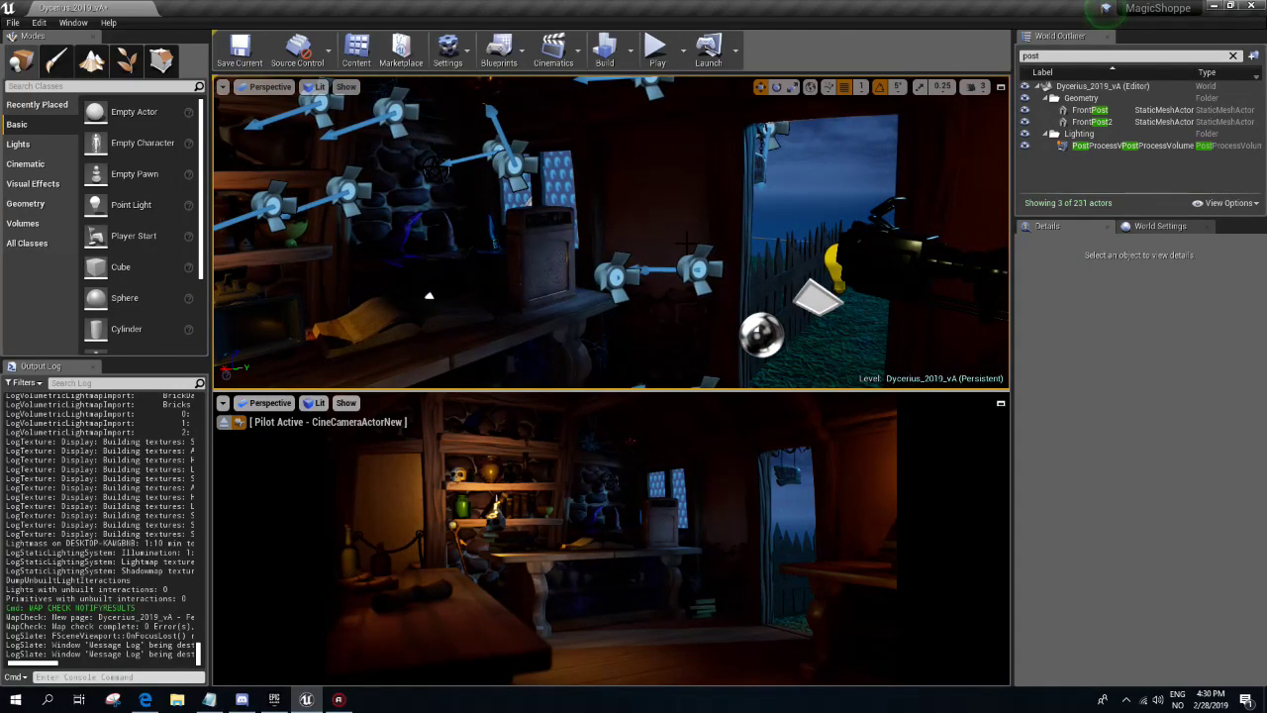
- Lower the key spotlight's intensity from 25.0 lm to 20.0 lm and start a lighting rebuild
{"action": "left_click", "coordinate": [698, 267]}
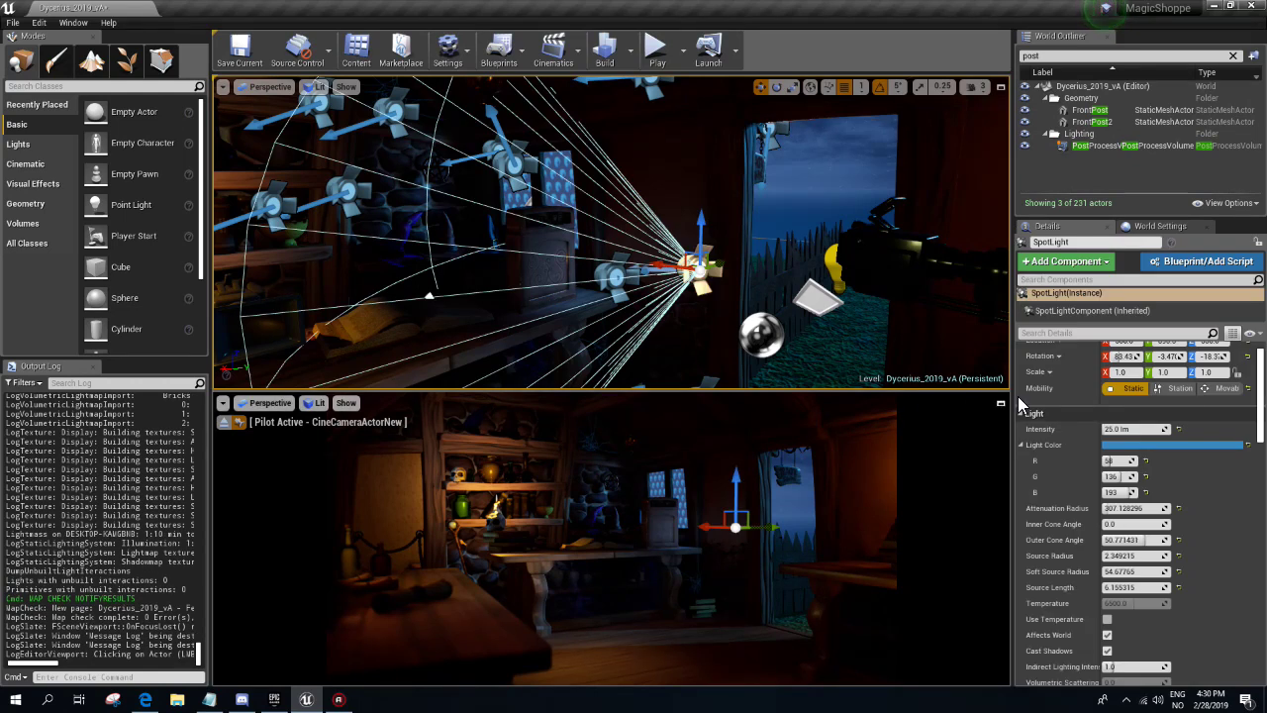
{"action": "left_click", "coordinate": [1119, 429]}
{"action": "type", "text": "20"}
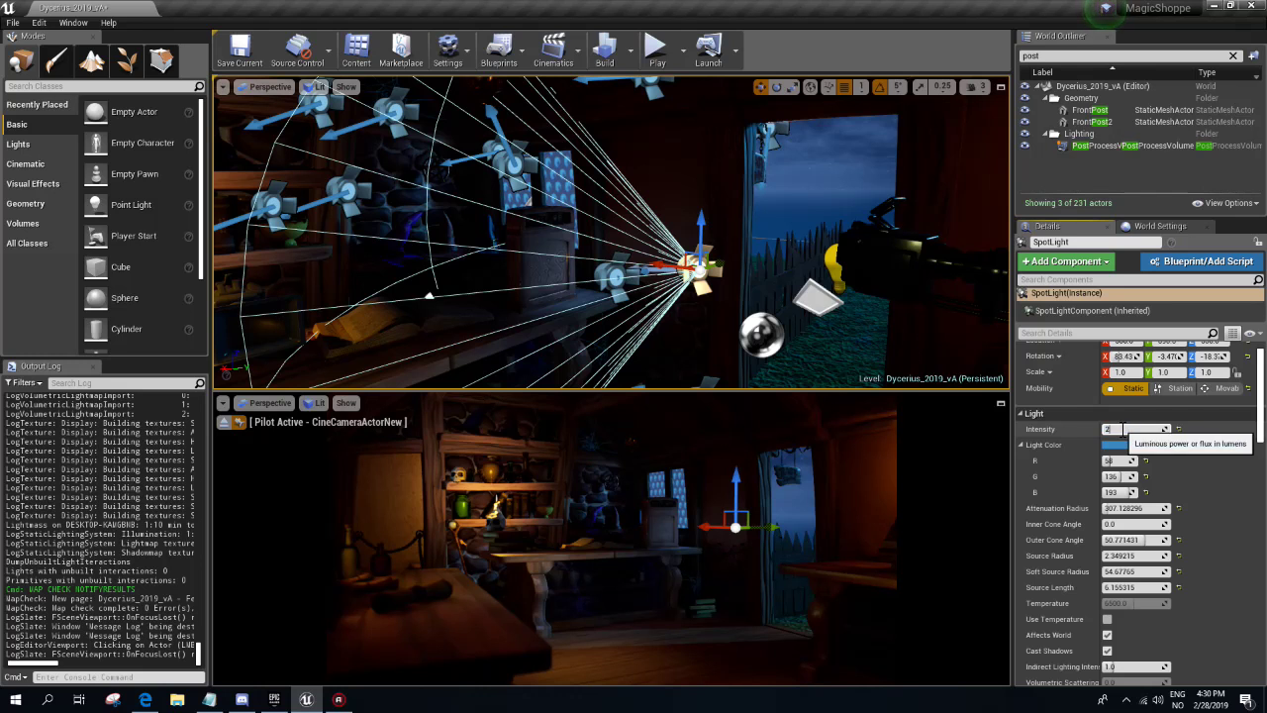
{"action": "key", "text": "Return"}
{"action": "left_click", "coordinate": [630, 50]}
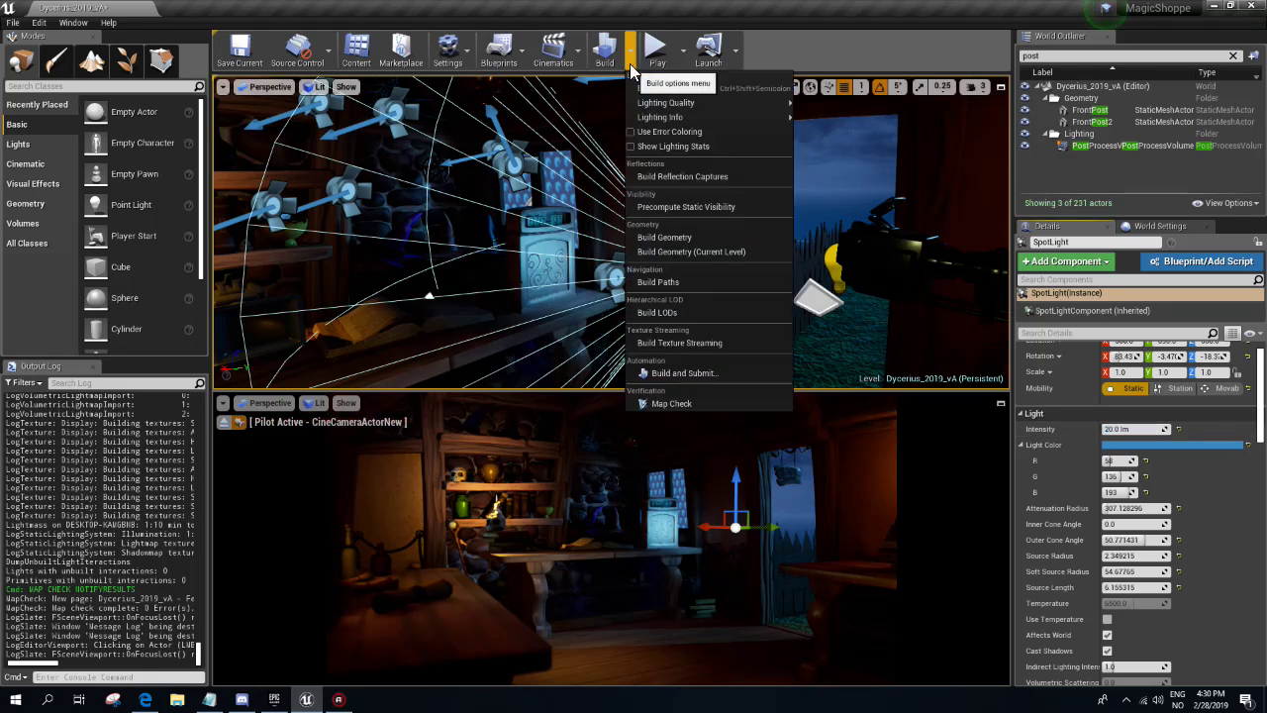
{"action": "mouse_move", "coordinate": [693, 117]}
{"action": "mouse_move", "coordinate": [804, 127]}
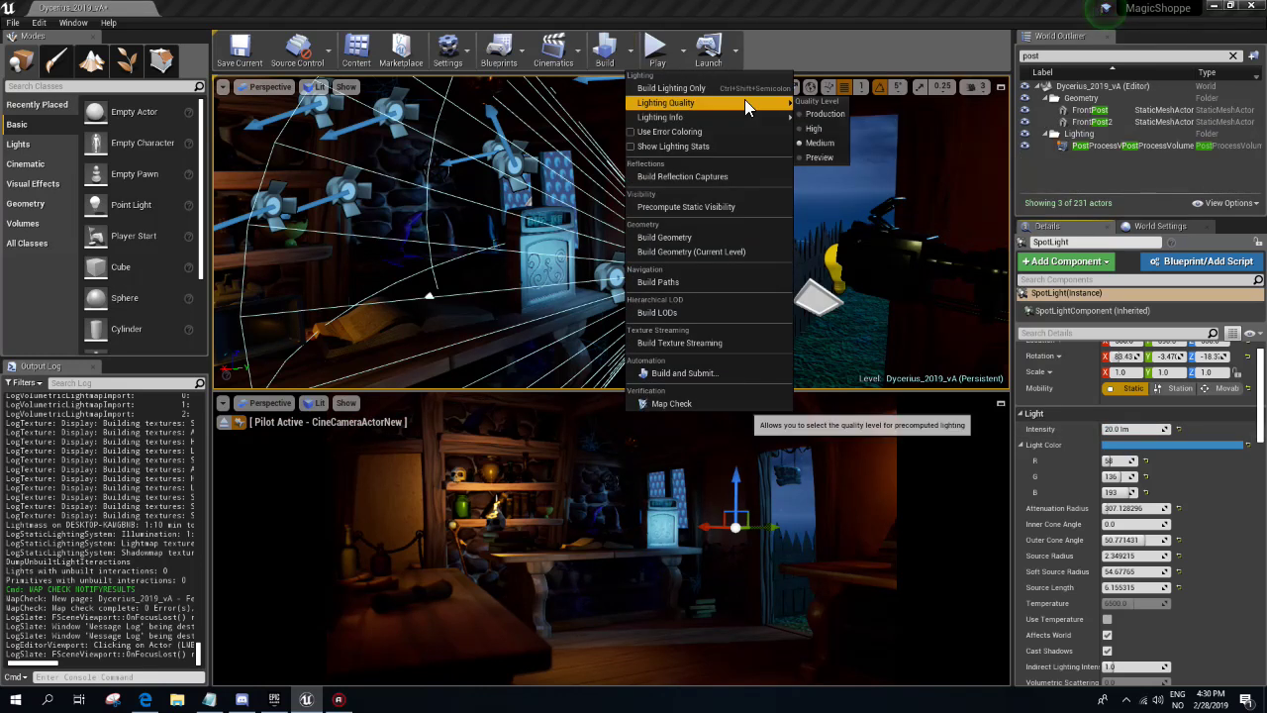
{"action": "left_click", "coordinate": [605, 50]}
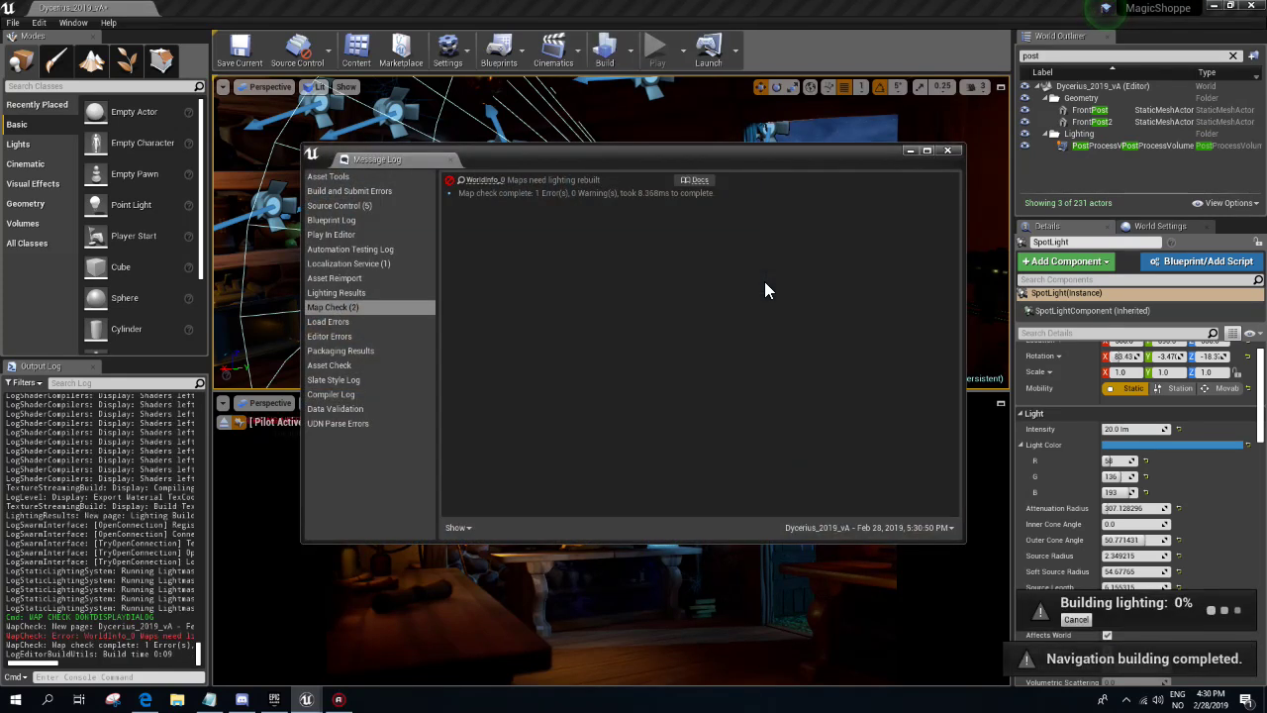
- Close the Map Check log, orbit around the 20 lm spotlight, then close the Lighting Results log
{"action": "left_click", "coordinate": [955, 150]}
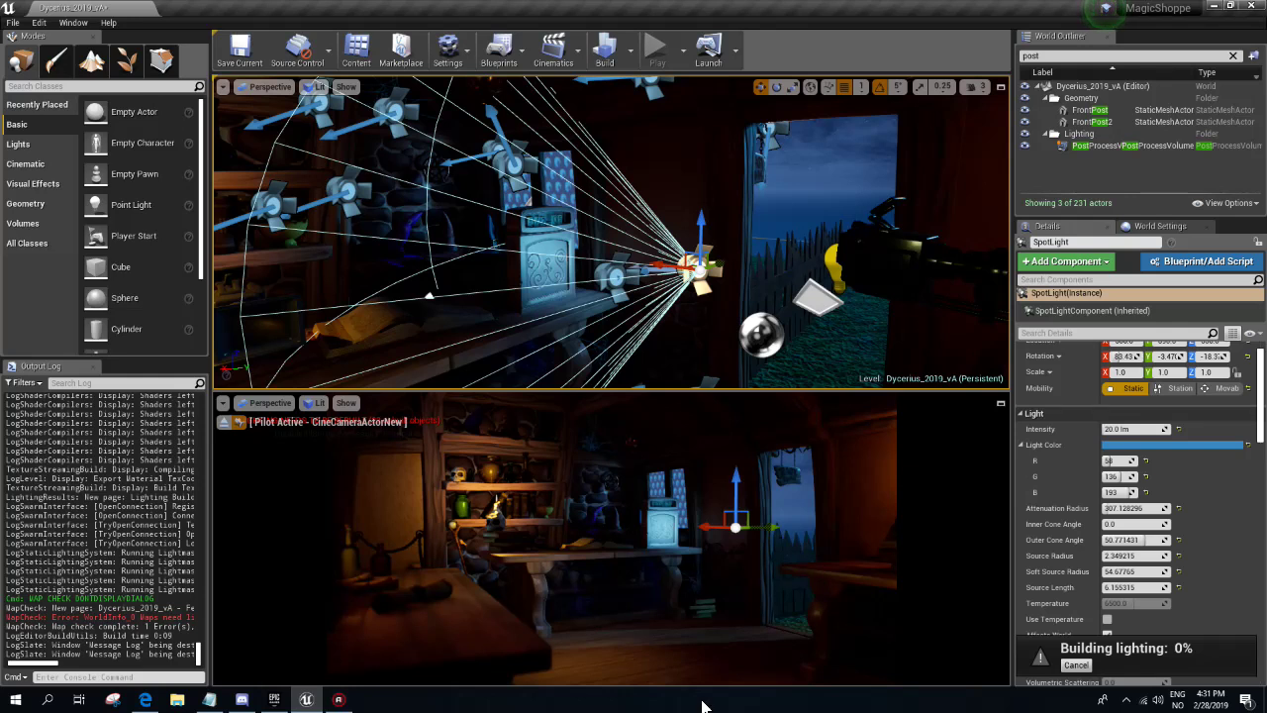
{"action": "left_click_drag", "start_coordinate": [327, 119], "coordinate": [476, 129], "text": "alt"}
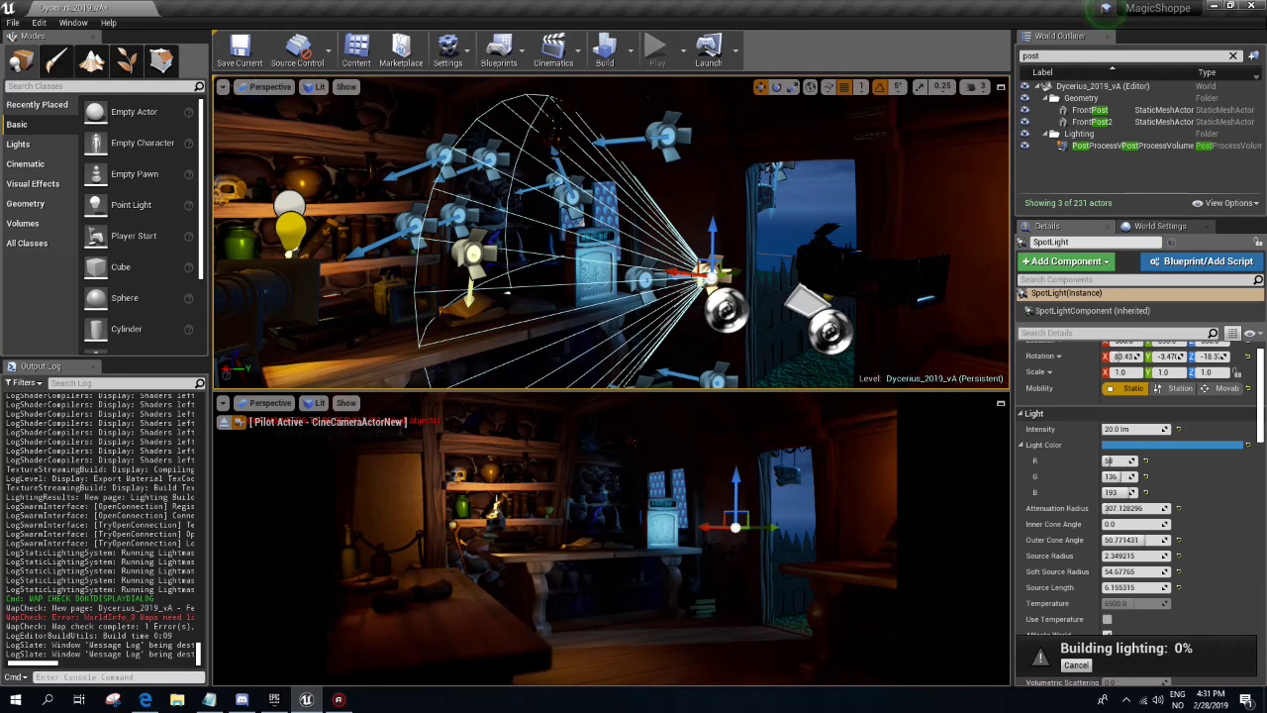
{"action": "left_click_drag", "start_coordinate": [475, 129], "coordinate": [534, 134], "text": "alt"}
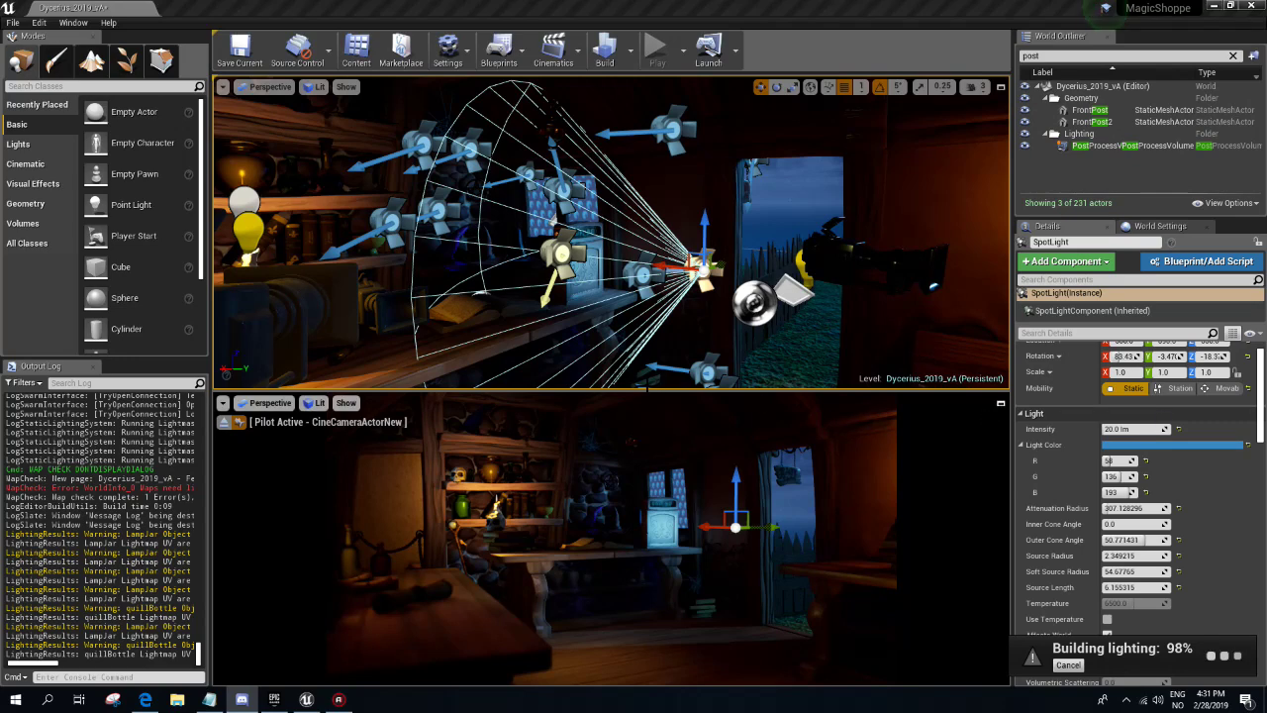
{"action": "mouse_move", "coordinate": [612, 231]}
{"action": "right_mouse_down"}
{"action": "mouse_move", "coordinate": [574, 237]}
{"action": "mouse_move", "coordinate": [594, 238]}
{"action": "right_mouse_up"}
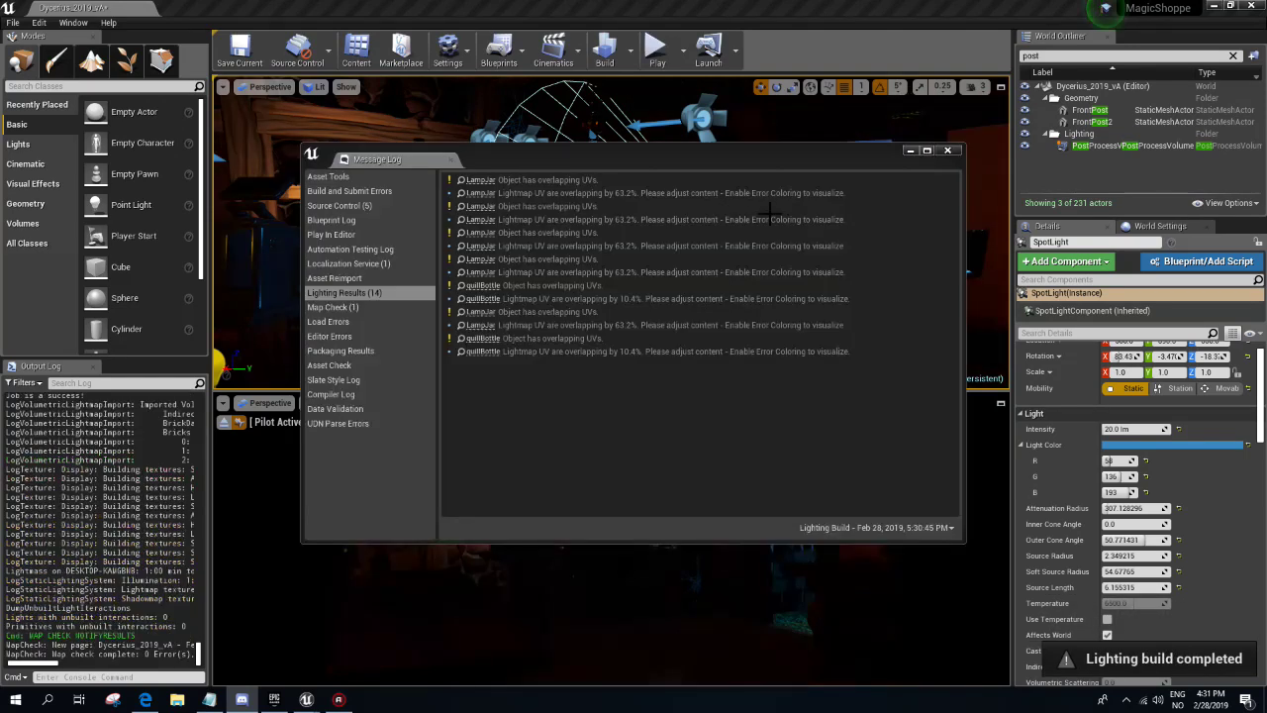
{"action": "left_click", "coordinate": [949, 149]}
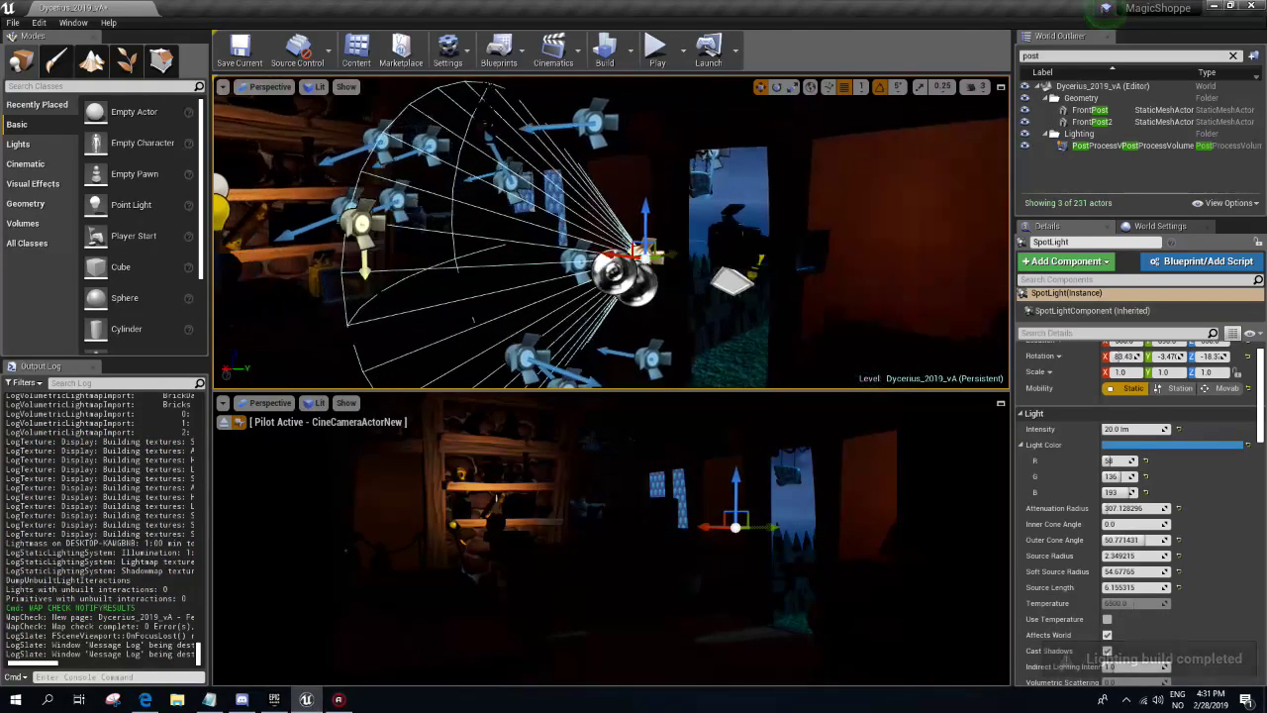
{"action": "left_click_drag", "start_coordinate": [594, 248], "coordinate": [555, 208]}
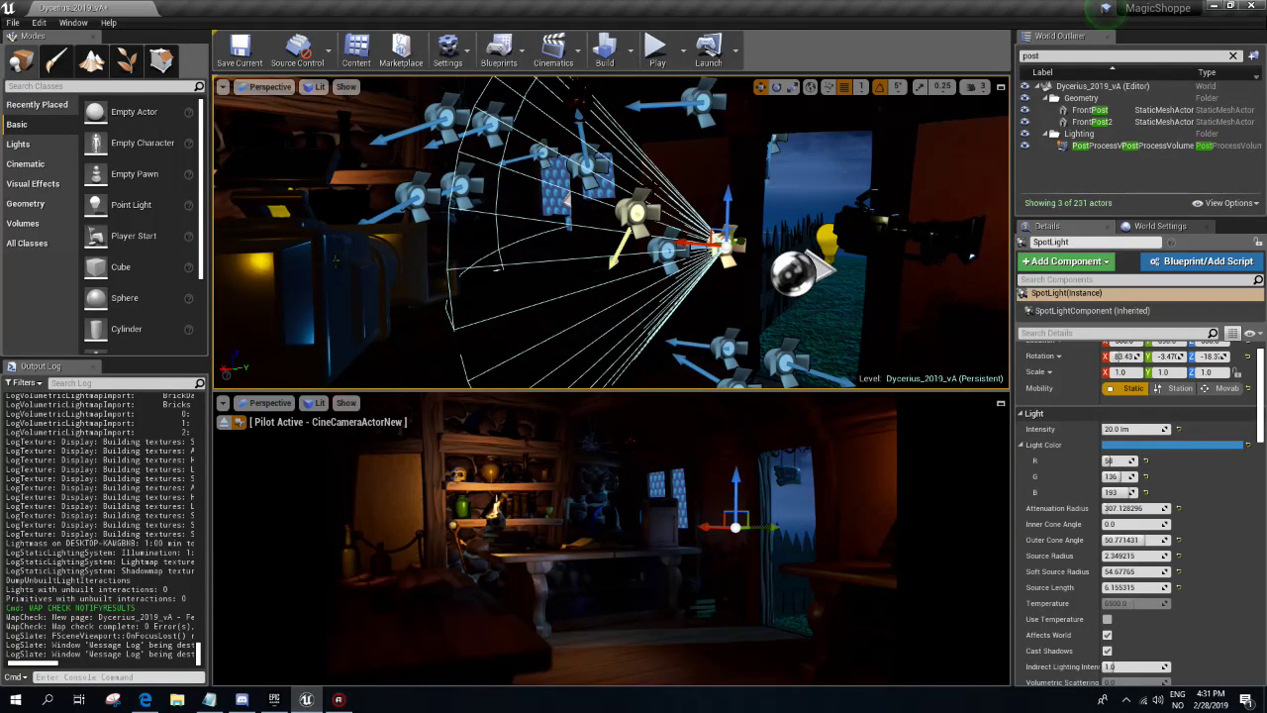
{"action": "left_click_drag", "start_coordinate": [594, 248], "coordinate": [574, 228]}
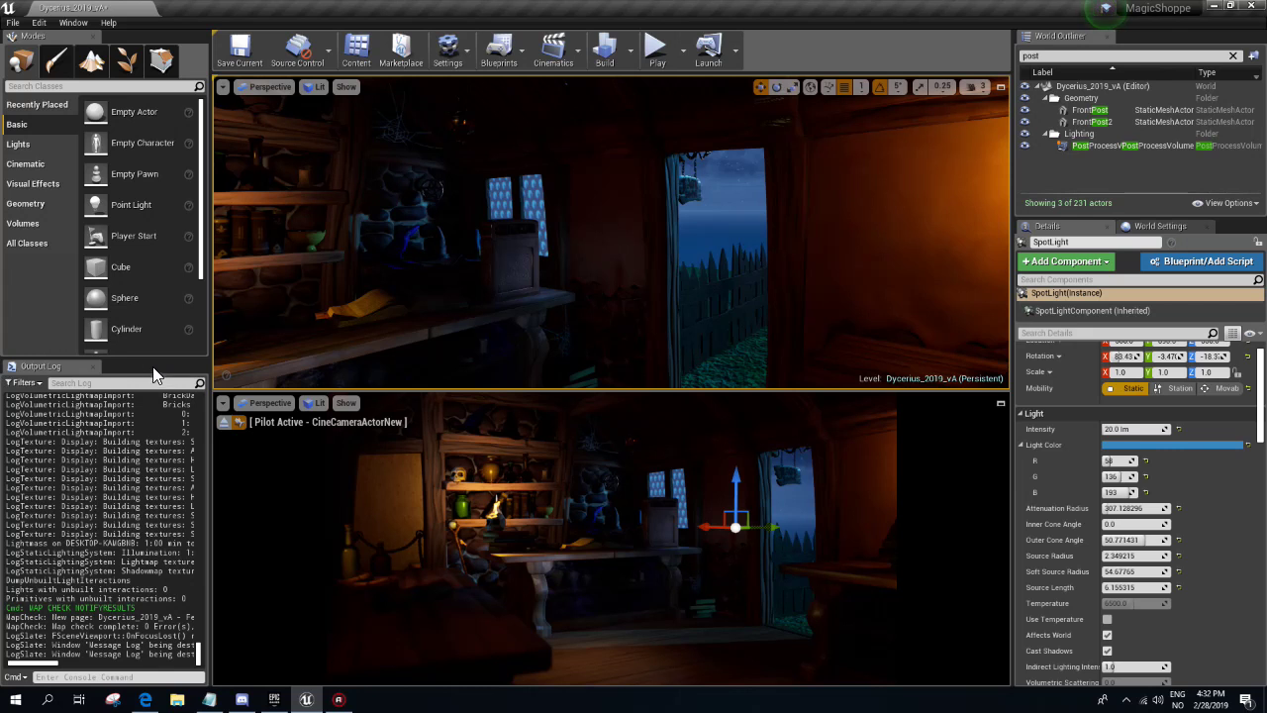
{"action": "left_click_drag", "start_coordinate": [445, 277], "coordinate": [495, 268]}
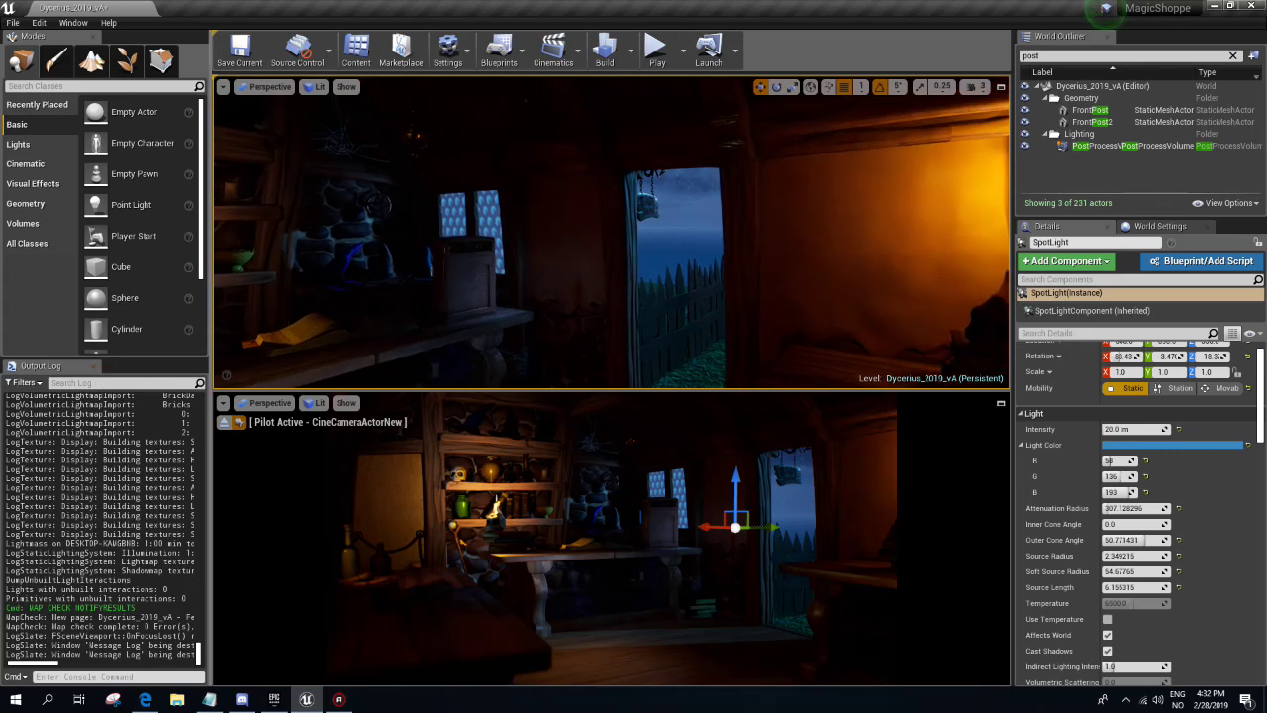
{"action": "left_click_drag", "start_coordinate": [594, 248], "coordinate": [515, 248]}
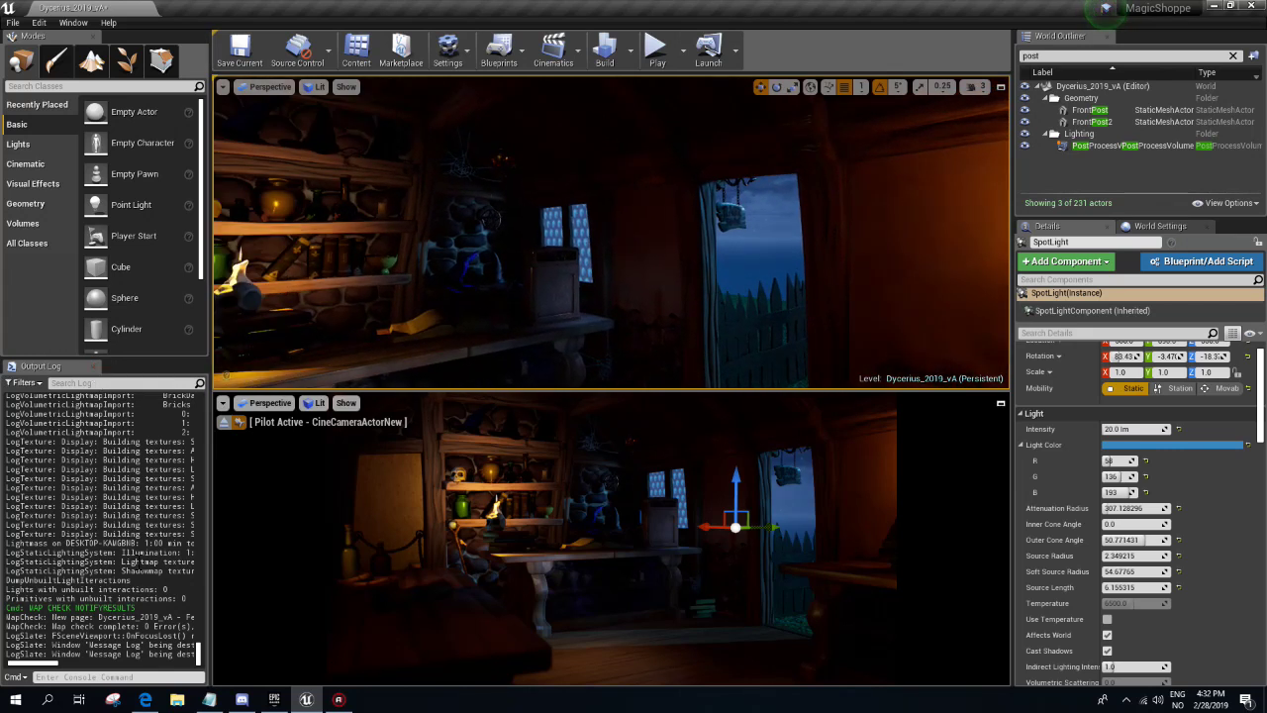
{"action": "mouse_move", "coordinate": [594, 247]}
{"action": "left_mouse_down"}
{"action": "mouse_move", "coordinate": [593, 228]}
{"action": "mouse_move", "coordinate": [633, 198]}
{"action": "mouse_move", "coordinate": [644, 237]}
{"action": "left_mouse_up"}
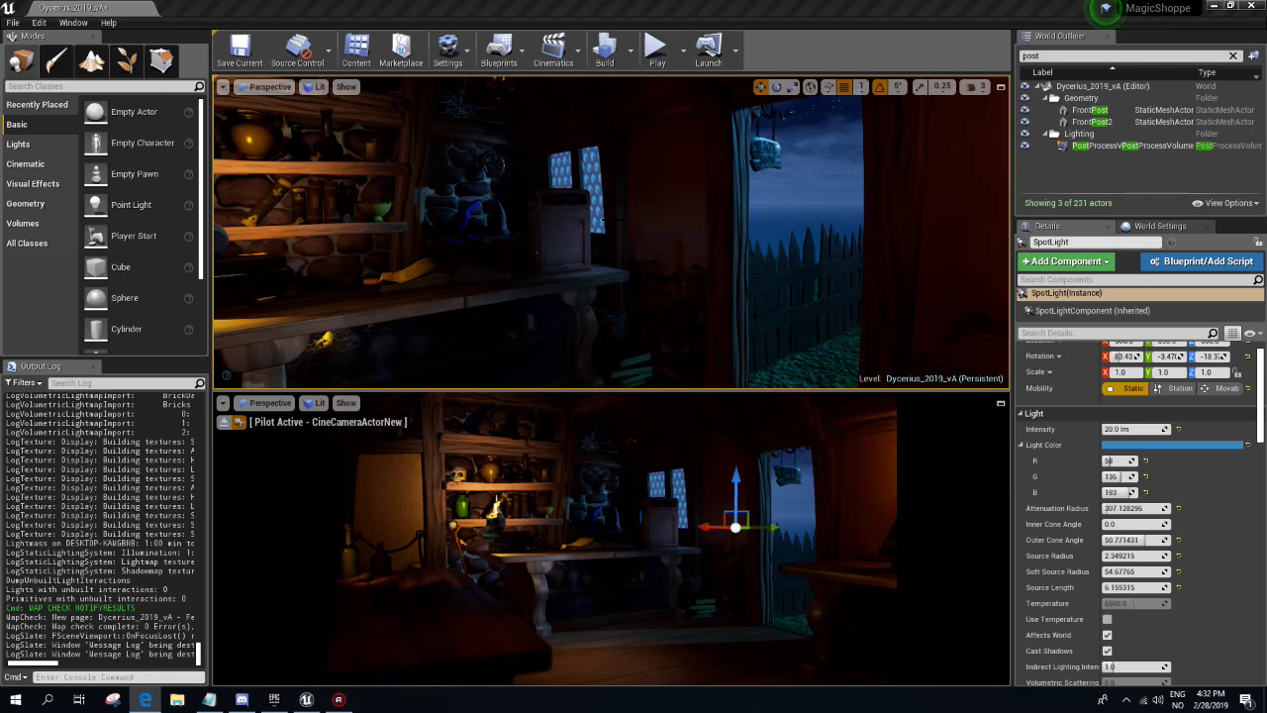
{"action": "mouse_move", "coordinate": [643, 237]}
{"action": "left_mouse_down"}
{"action": "mouse_move", "coordinate": [623, 198]}
{"action": "mouse_move", "coordinate": [584, 257]}
{"action": "left_mouse_up"}
{"action": "key", "text": "Escape"}
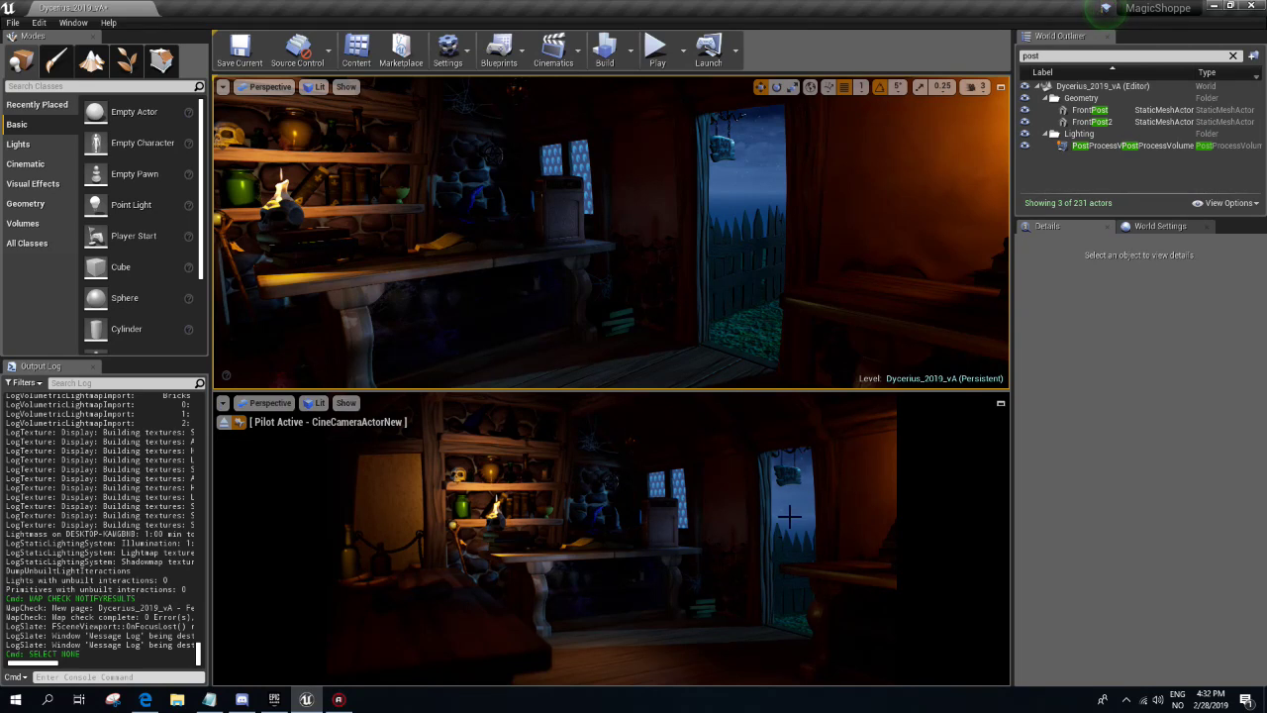
{"action": "left_click_drag", "start_coordinate": [612, 232], "coordinate": [606, 242]}
{"action": "mouse_move", "coordinate": [612, 232]}
{"action": "right_mouse_down"}
{"action": "mouse_move", "coordinate": [606, 297]}
{"action": "mouse_move", "coordinate": [594, 247]}
{"action": "right_mouse_up"}
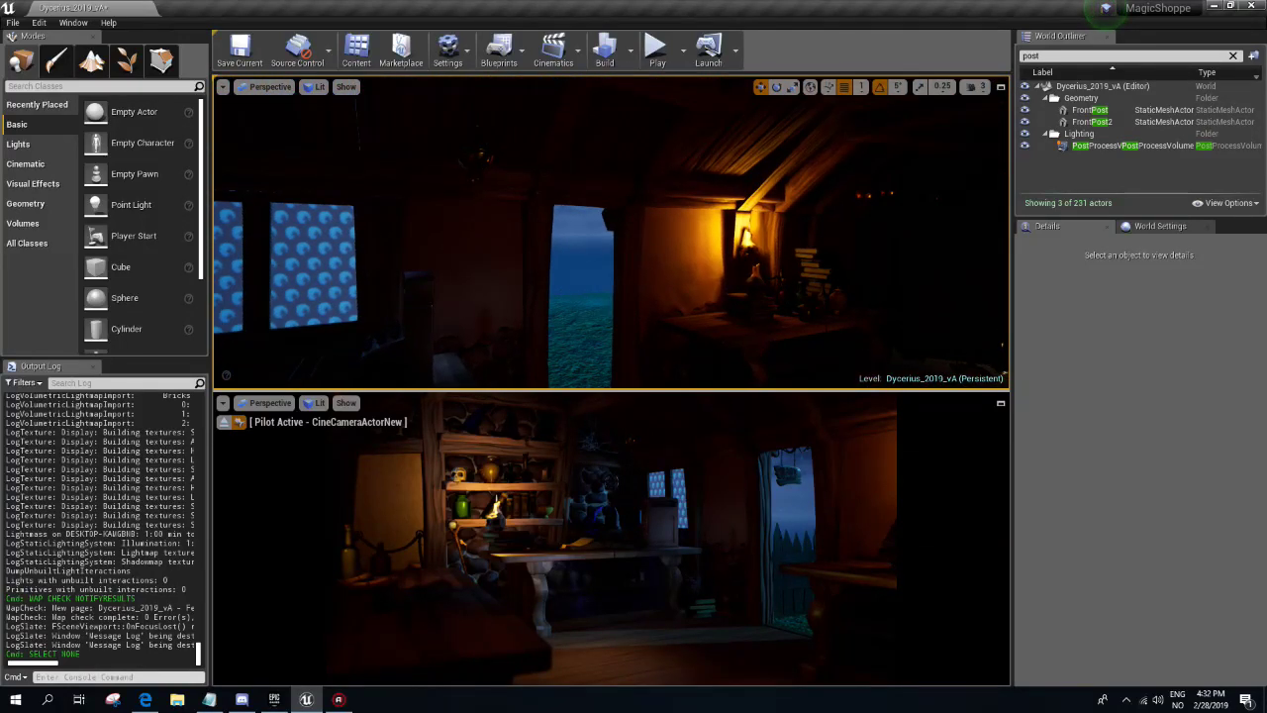
{"action": "mouse_move", "coordinate": [665, 251]}
{"action": "right_mouse_down"}
{"action": "mouse_move", "coordinate": [693, 248]}
{"action": "mouse_move", "coordinate": [792, 312]}
{"action": "right_mouse_up"}
{"action": "key", "text": "g"}
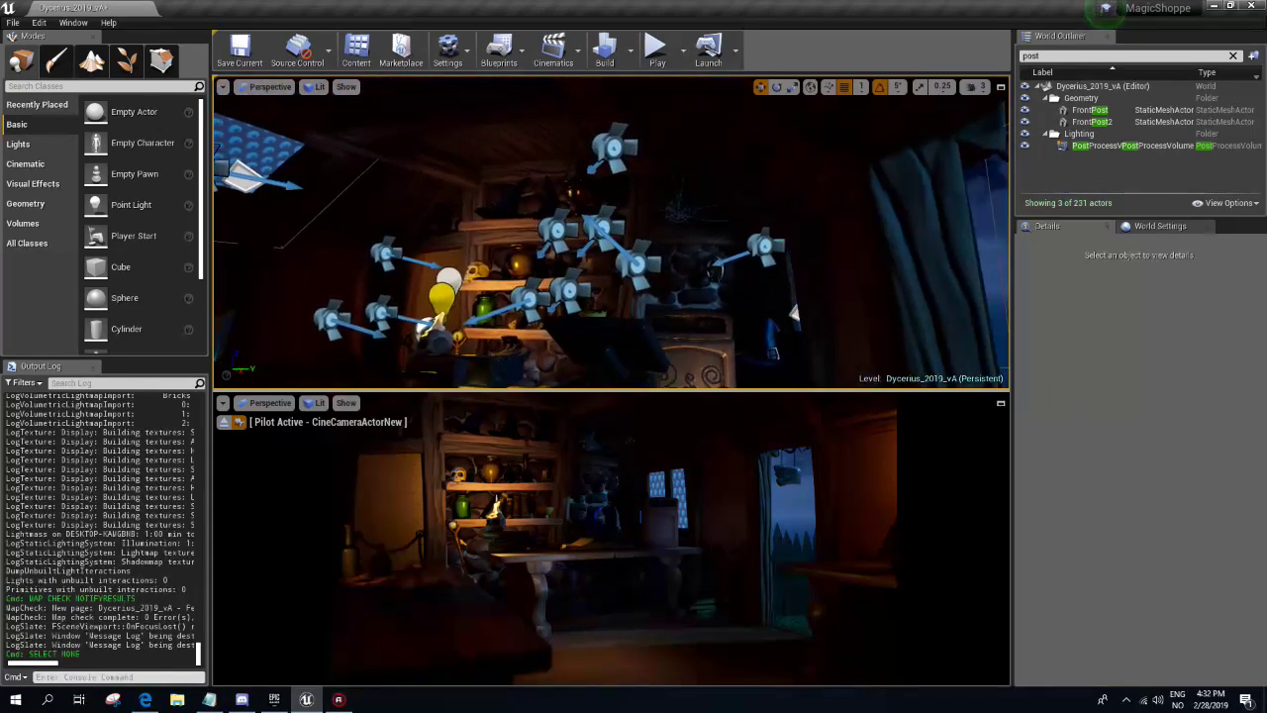
- Set SpotLight14's intensity to 25 lm
{"action": "left_click", "coordinate": [613, 148]}
{"action": "right_click_drag", "start_coordinate": [614, 149], "coordinate": [515, 169]}
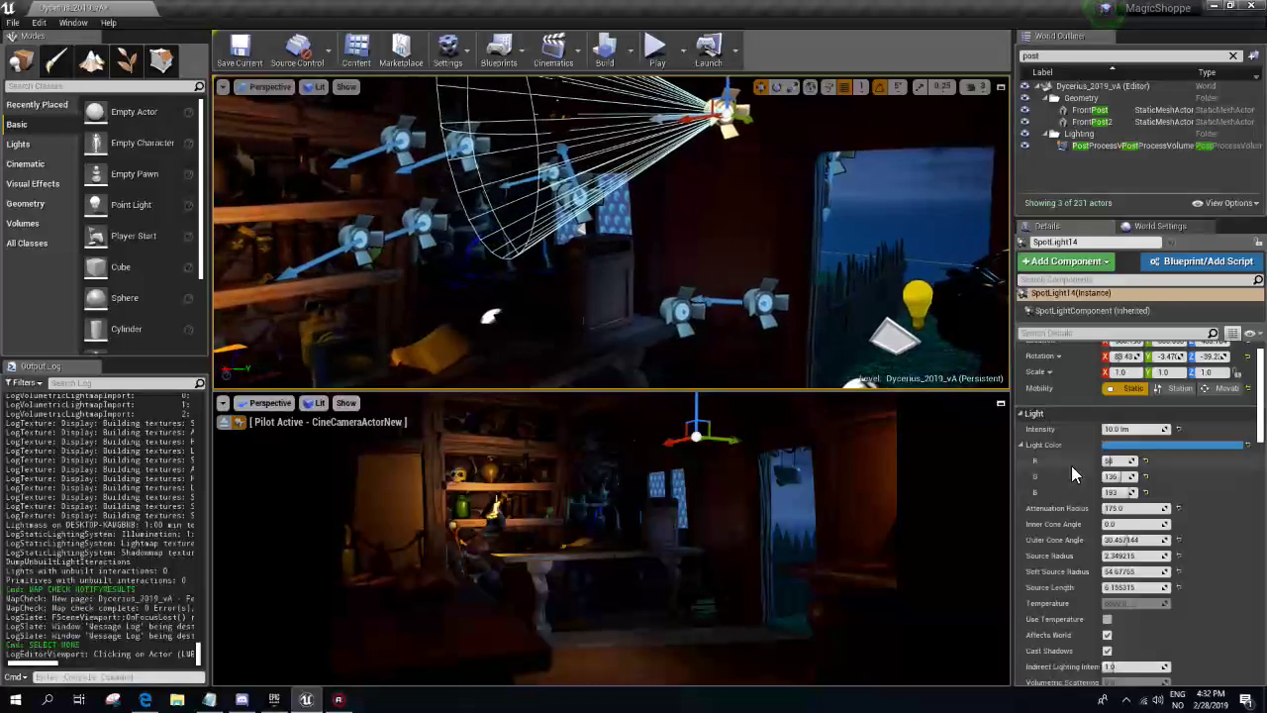
{"action": "left_click", "coordinate": [1128, 429]}
{"action": "type", "text": "25"}
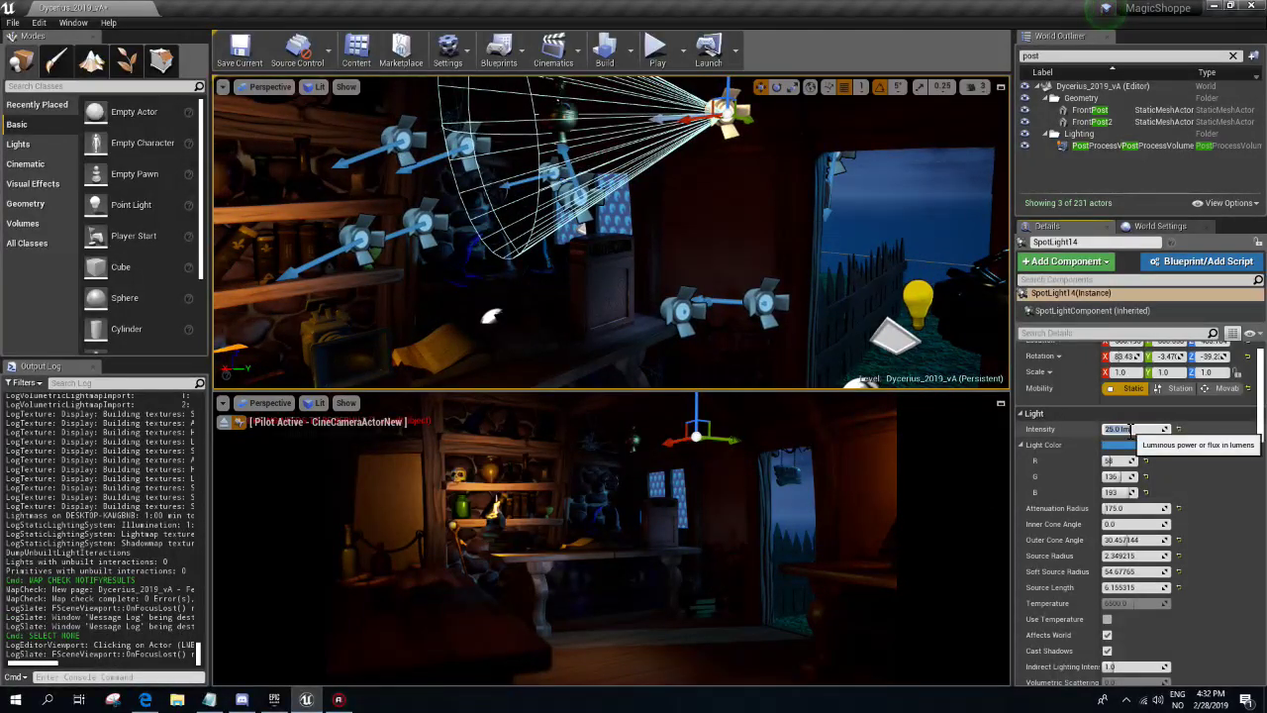
{"action": "key", "text": "Return"}
- Set SpotLight15's intensity to 20 lm and start rebuilding the lighting
{"action": "right_click_drag", "start_coordinate": [693, 247], "coordinate": [634, 178]}
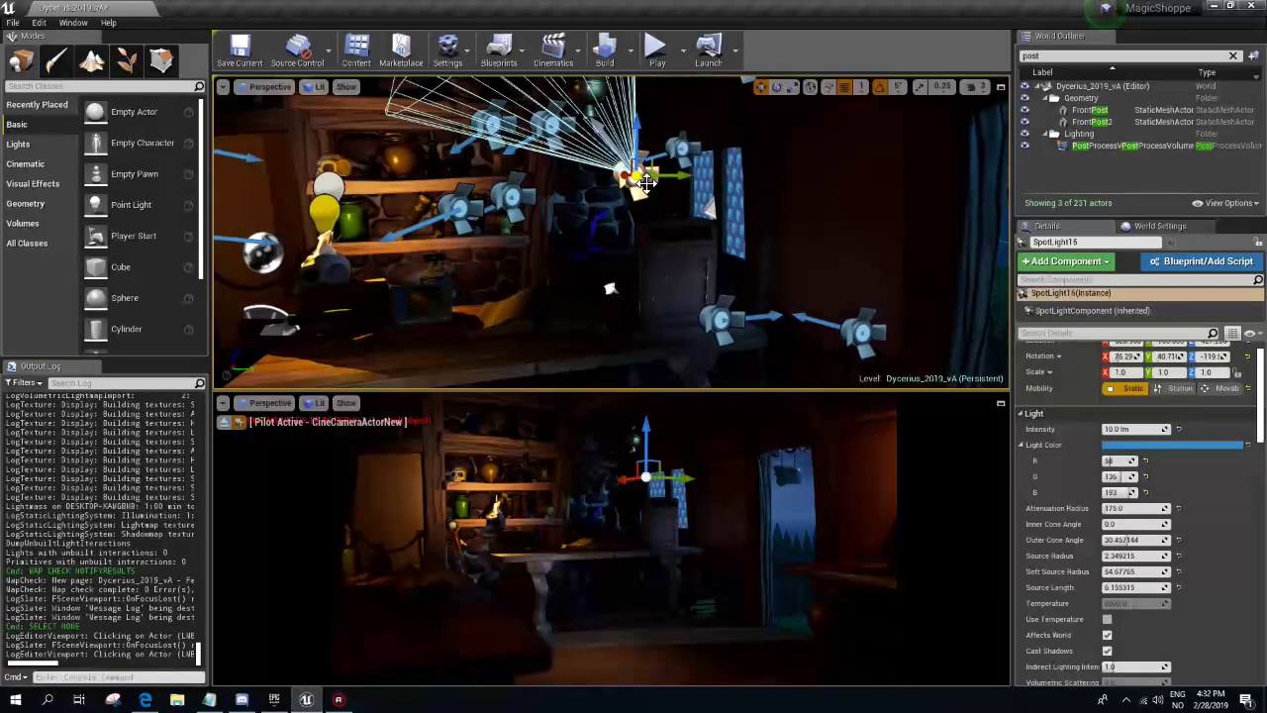
{"action": "left_click", "coordinate": [638, 176]}
{"action": "left_click", "coordinate": [1120, 428]}
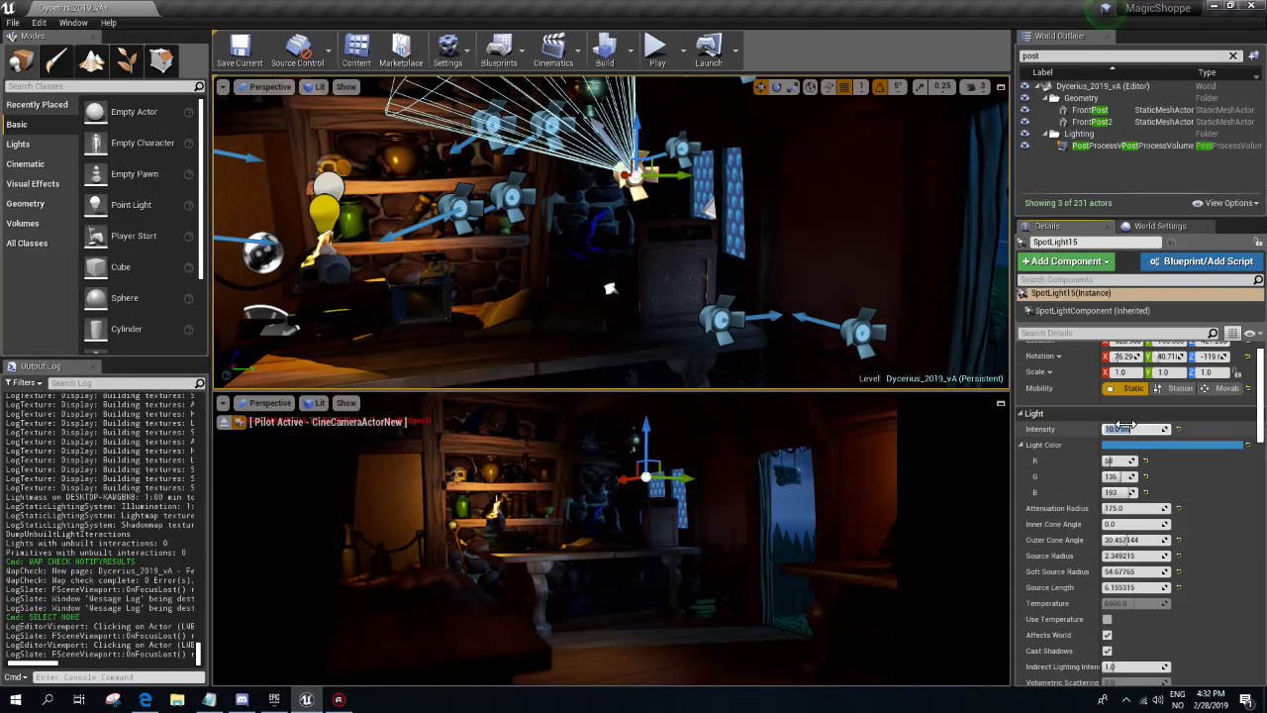
{"action": "type", "text": "2"}
{"action": "type", "text": "0"}
{"action": "key", "text": "Return"}
{"action": "left_click", "coordinate": [604, 49]}
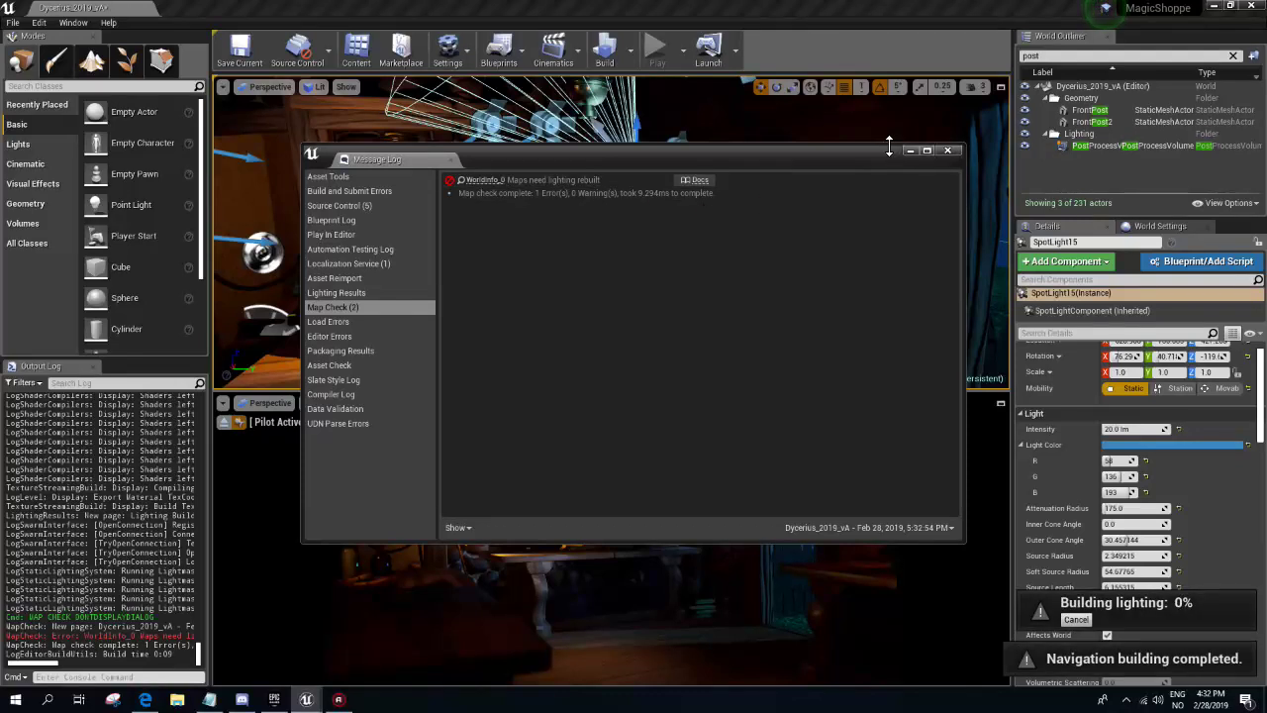
- Close the Map Check log and view the windows and shelves in game view without icons
{"action": "left_click", "coordinate": [947, 154]}
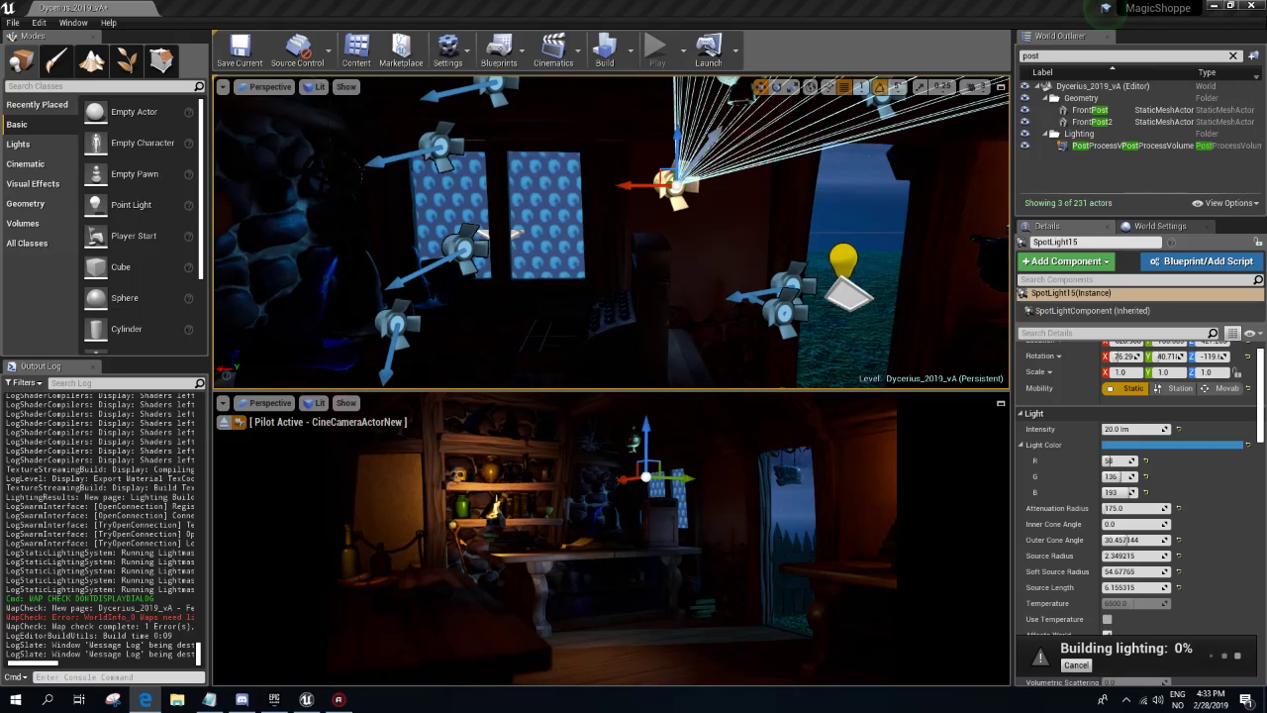
{"action": "mouse_move", "coordinate": [612, 238]}
{"action": "right_mouse_down"}
{"action": "mouse_move", "coordinate": [554, 257]}
{"action": "mouse_move", "coordinate": [565, 254]}
{"action": "right_mouse_up"}
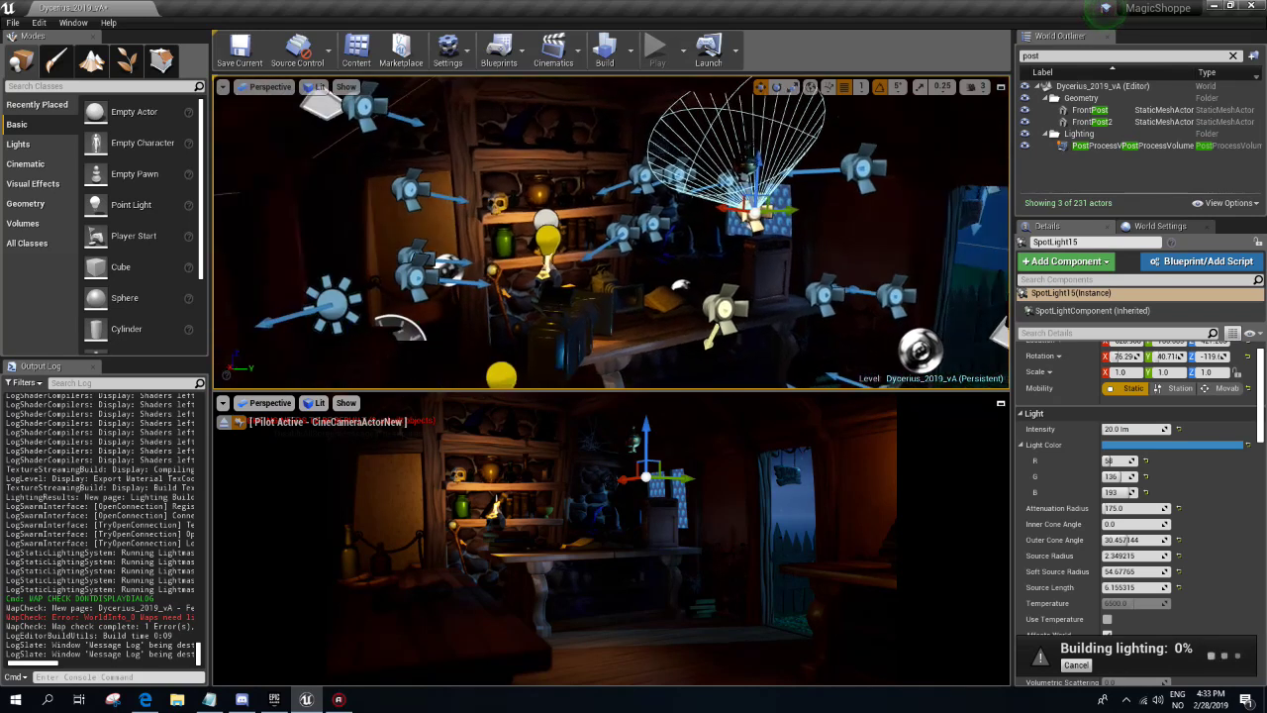
{"action": "mouse_move", "coordinate": [614, 233]}
{"action": "right_mouse_down"}
{"action": "mouse_move", "coordinate": [554, 237]}
{"action": "mouse_move", "coordinate": [611, 238]}
{"action": "right_mouse_up"}
{"action": "key", "text": "g"}
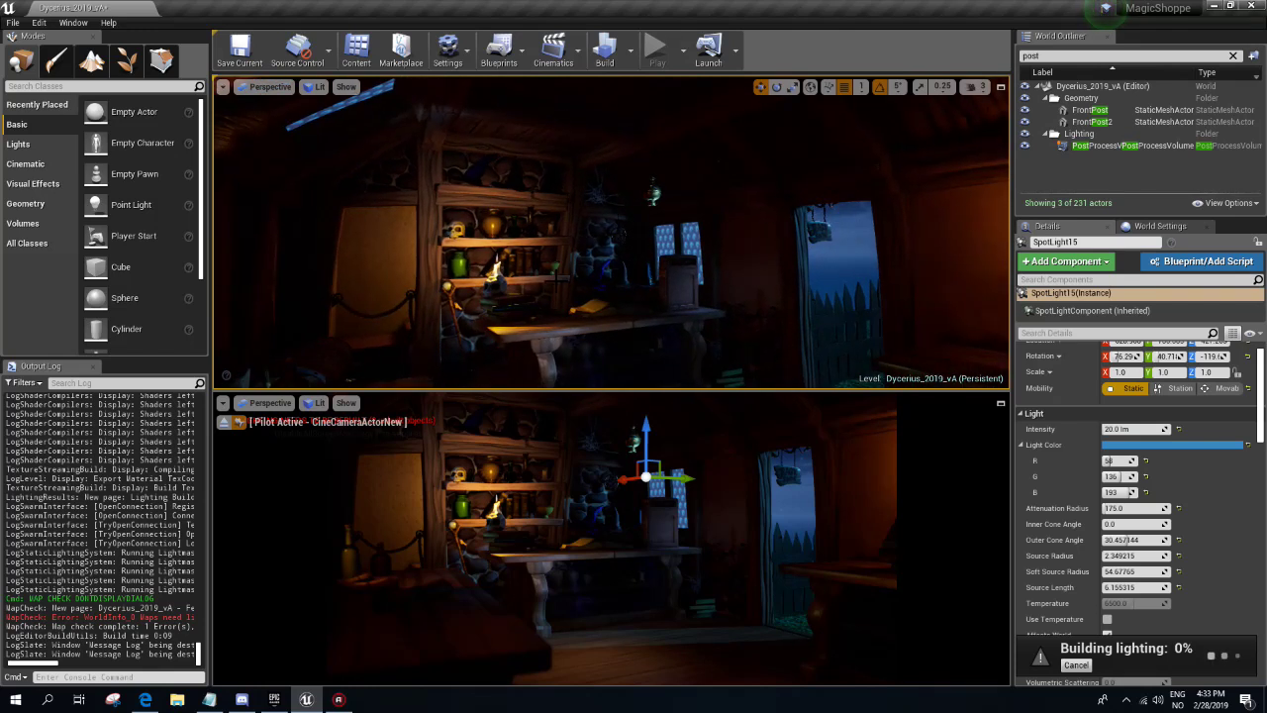
- Select the PostProcessVolume and toggle its Enabled checkbox repeatedly to compare the looks
{"action": "left_click", "coordinate": [1156, 144]}
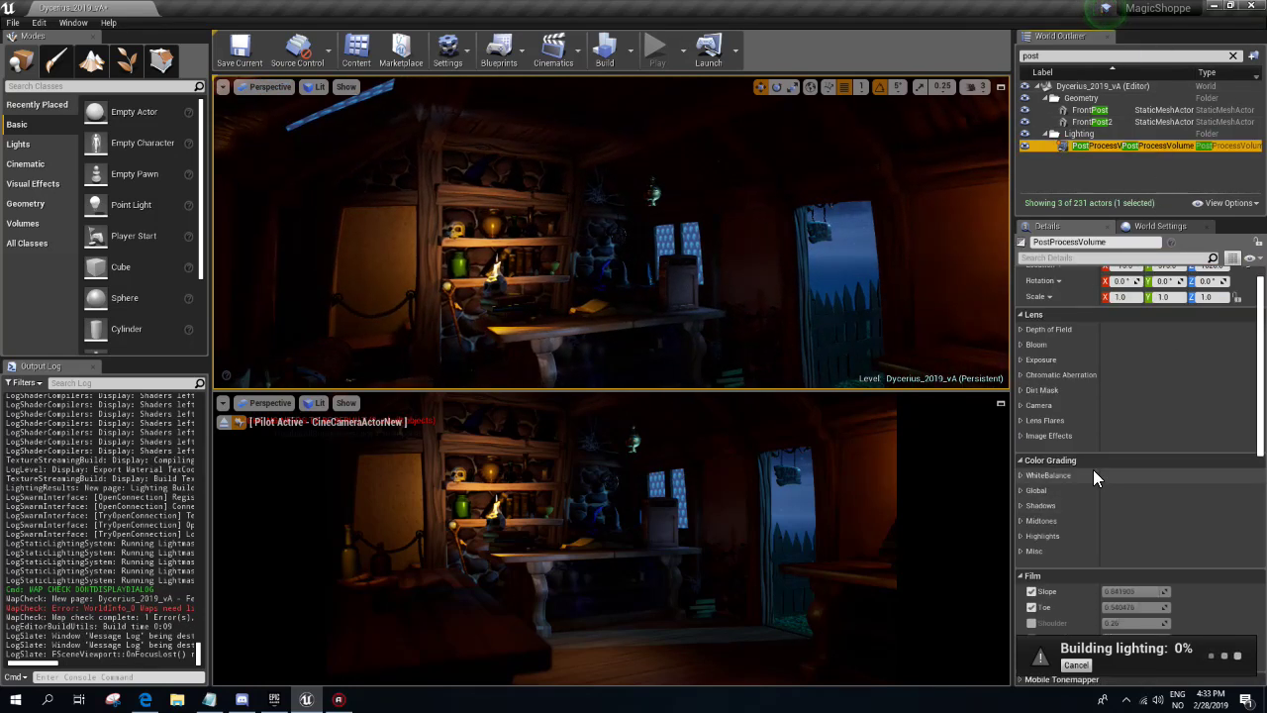
{"action": "scroll", "coordinate": [1093, 469], "scroll_direction": "down", "scroll_amount": 3}
{"action": "scroll", "coordinate": [1093, 462], "scroll_direction": "down", "scroll_amount": 3}
{"action": "scroll", "coordinate": [1092, 461], "scroll_direction": "down", "scroll_amount": 3}
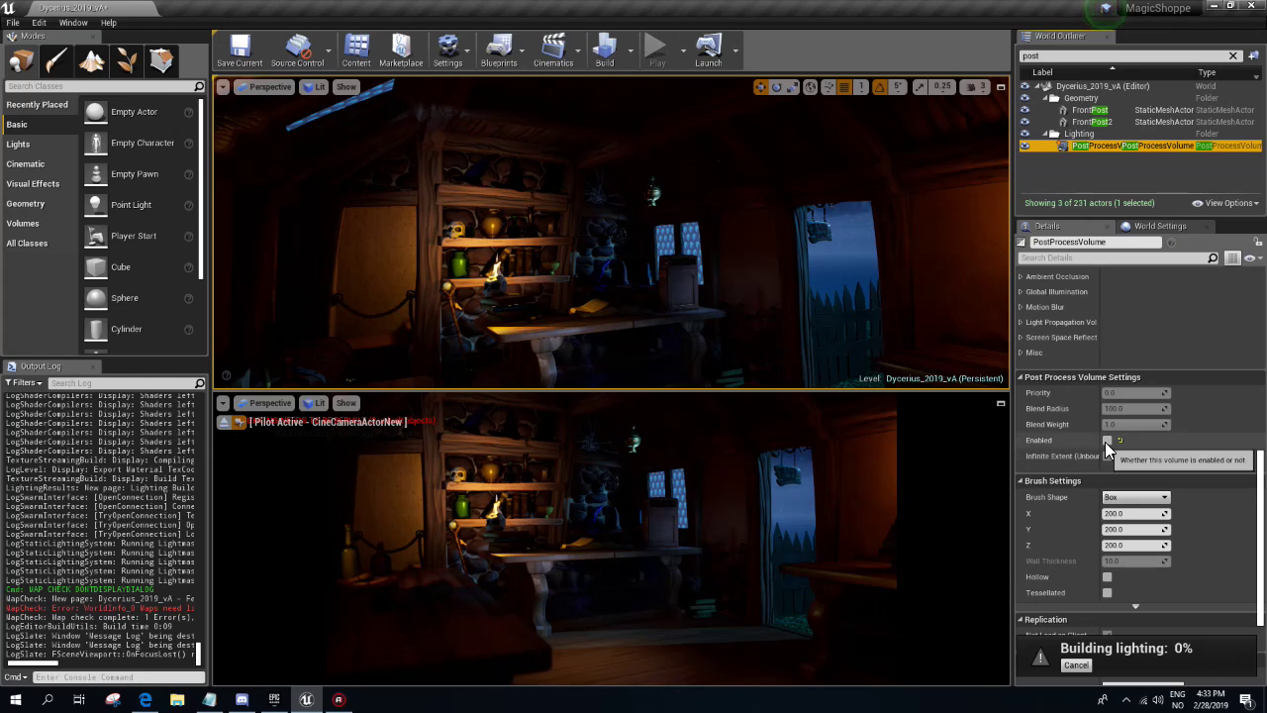
{"action": "left_click", "coordinate": [1107, 440]}
{"action": "left_click", "coordinate": [1107, 440]}
{"action": "left_click", "coordinate": [1106, 441]}
{"action": "left_click", "coordinate": [1107, 441]}
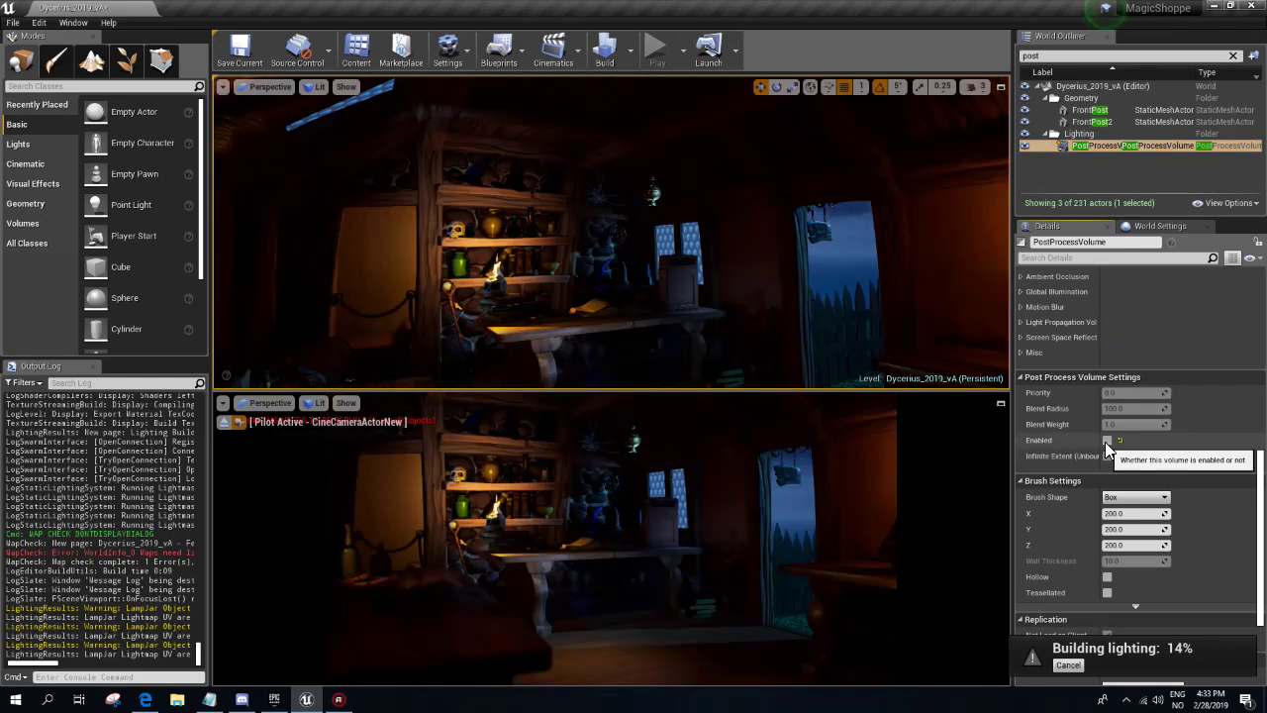
{"action": "left_click", "coordinate": [1106, 441]}
{"action": "left_click", "coordinate": [1107, 441]}
{"action": "left_click", "coordinate": [1107, 441]}
{"action": "left_click", "coordinate": [1107, 440]}
{"action": "left_click", "coordinate": [1107, 441]}
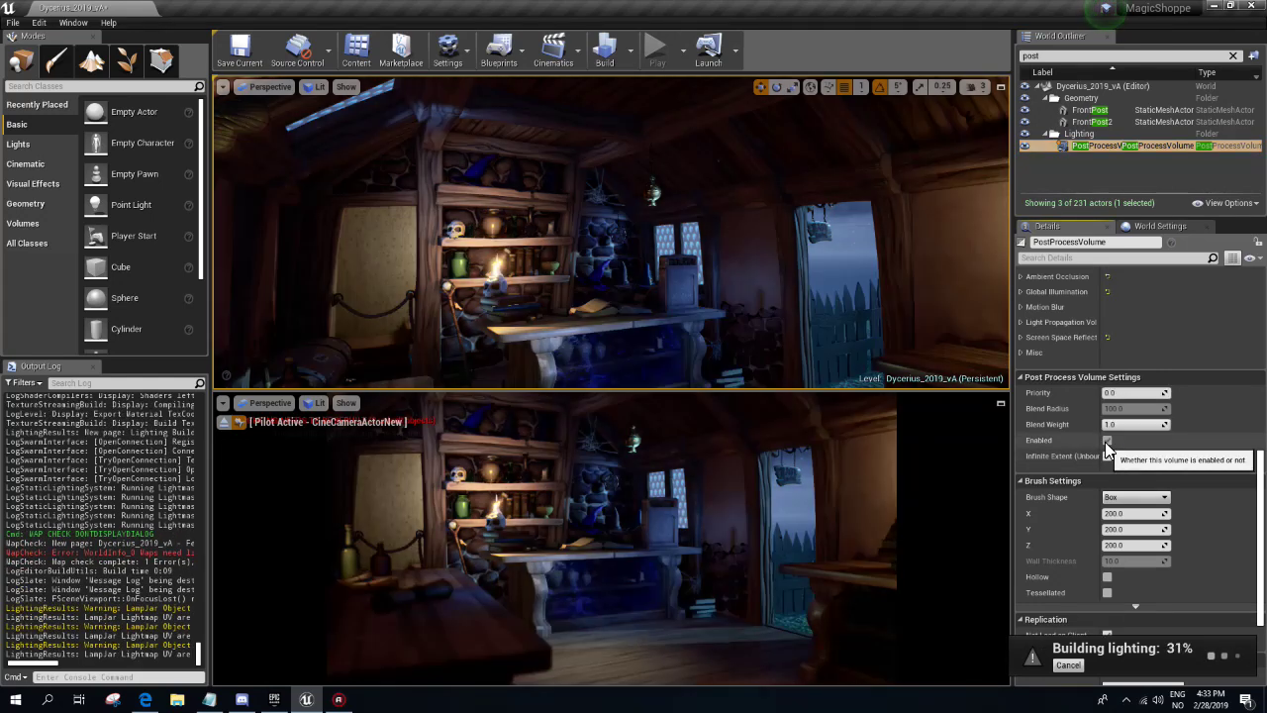
{"action": "left_click", "coordinate": [1107, 440]}
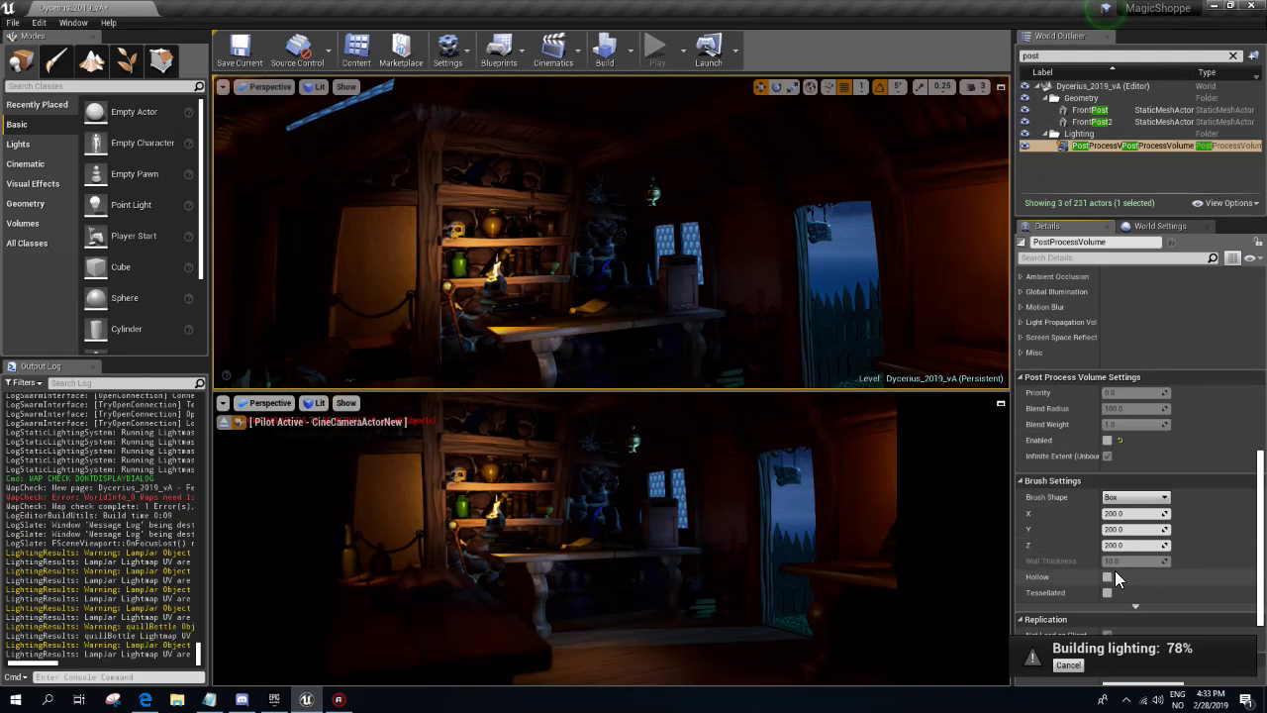
- Leave the PostProcessVolume disabled and show the light icons in the view again
{"action": "left_click", "coordinate": [1107, 441]}
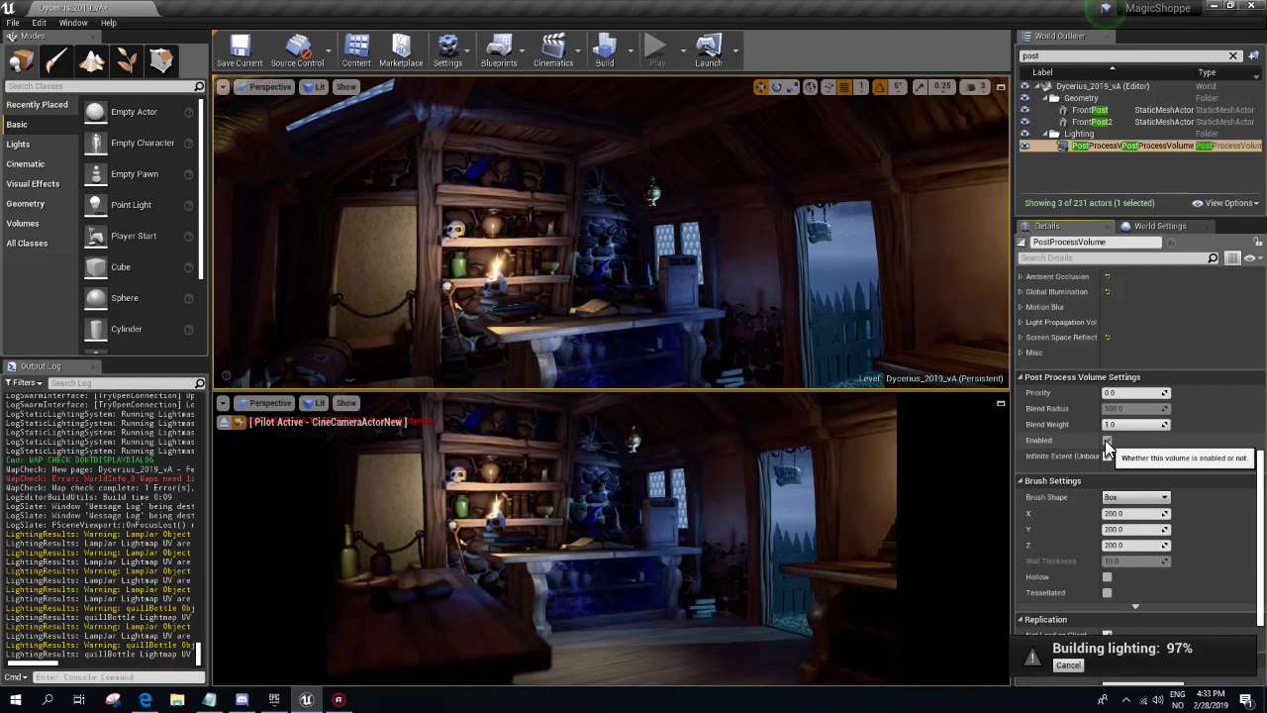
{"action": "left_click", "coordinate": [1107, 440]}
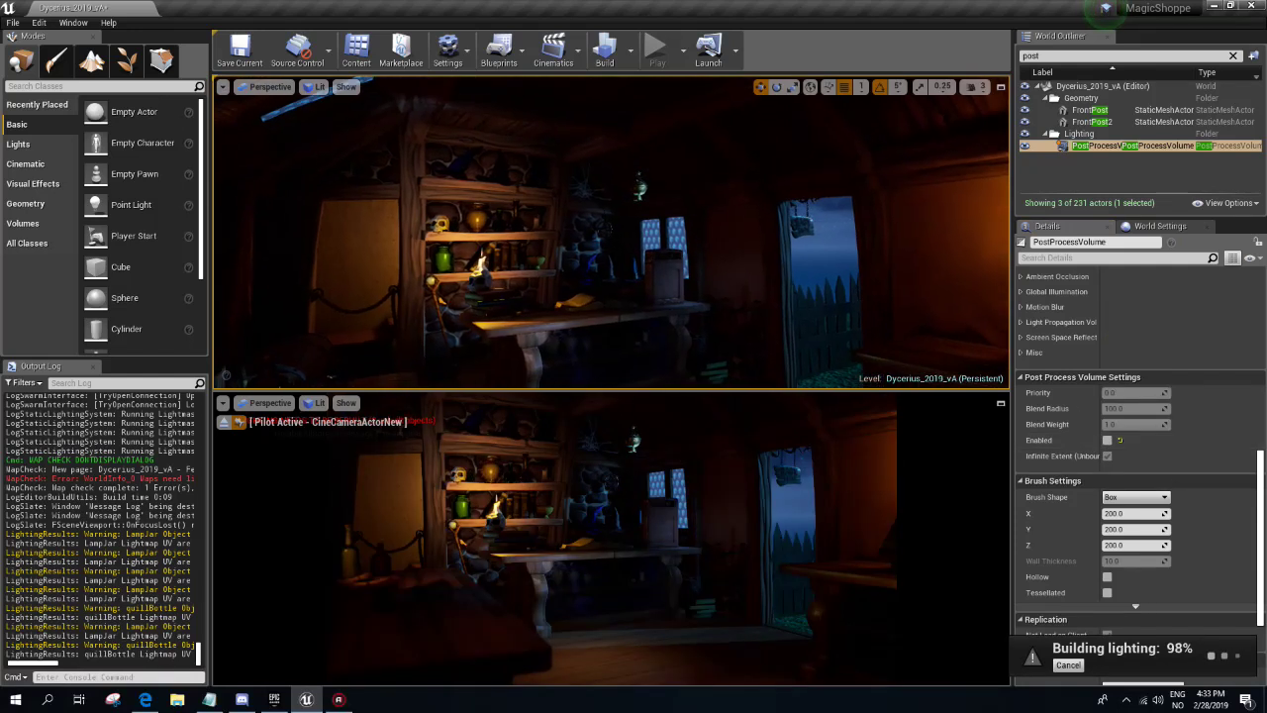
{"action": "right_click_drag", "start_coordinate": [610, 233], "coordinate": [611, 233]}
{"action": "key", "text": "g"}
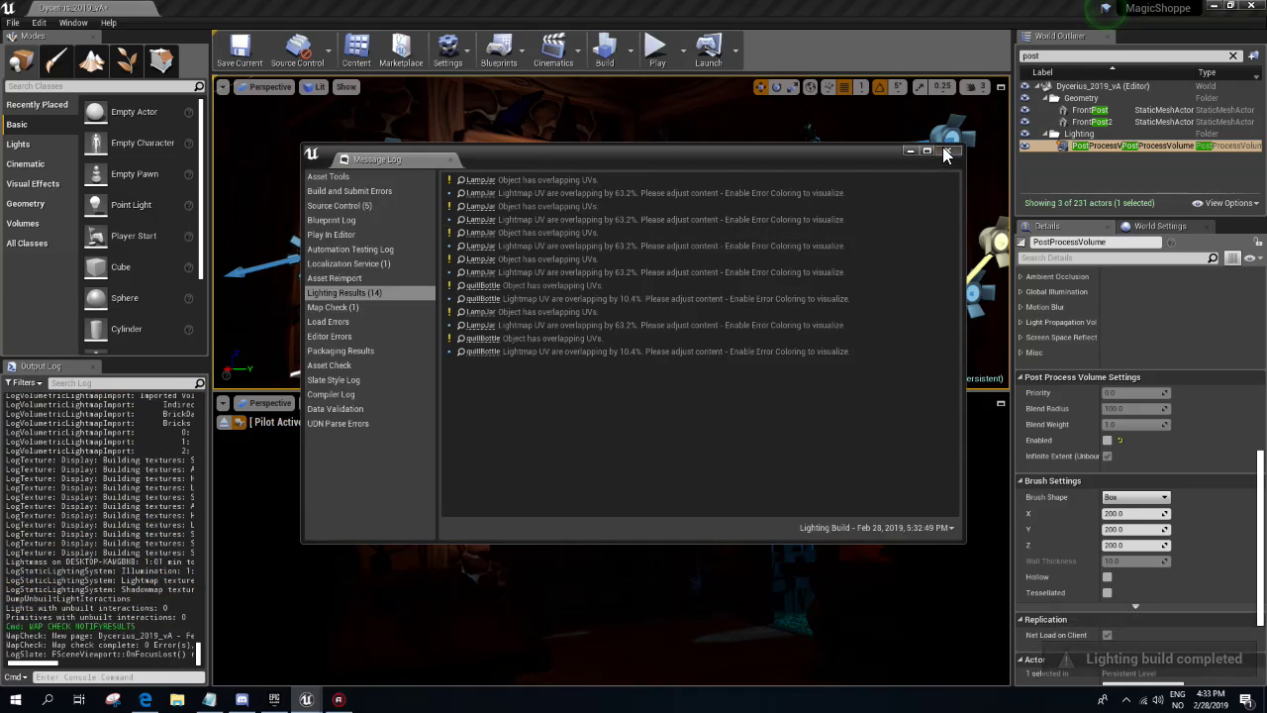
- Close the Message Log and fly the view down toward the props on the table
{"action": "left_click", "coordinate": [948, 150]}
{"action": "right_click_drag", "start_coordinate": [614, 233], "coordinate": [594, 237]}
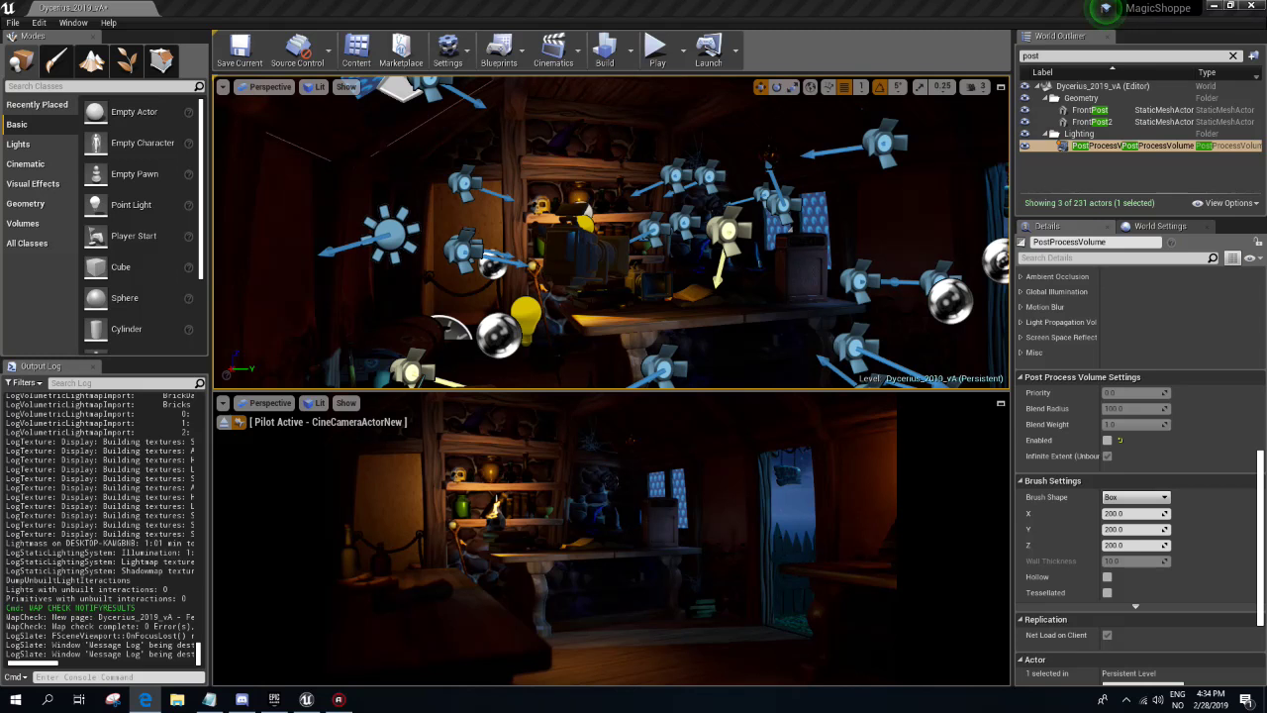
{"action": "right_click_drag", "start_coordinate": [613, 193], "coordinate": [614, 233]}
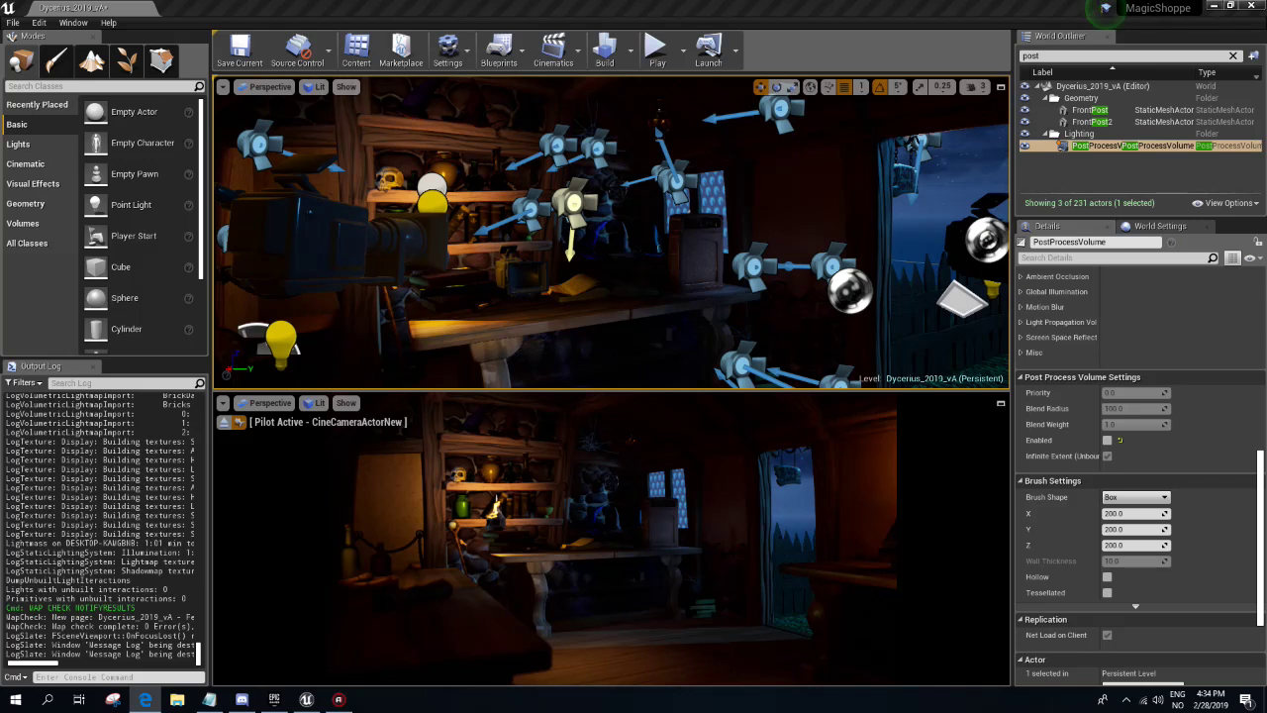
{"action": "right_click_drag", "start_coordinate": [795, 305], "coordinate": [643, 282]}
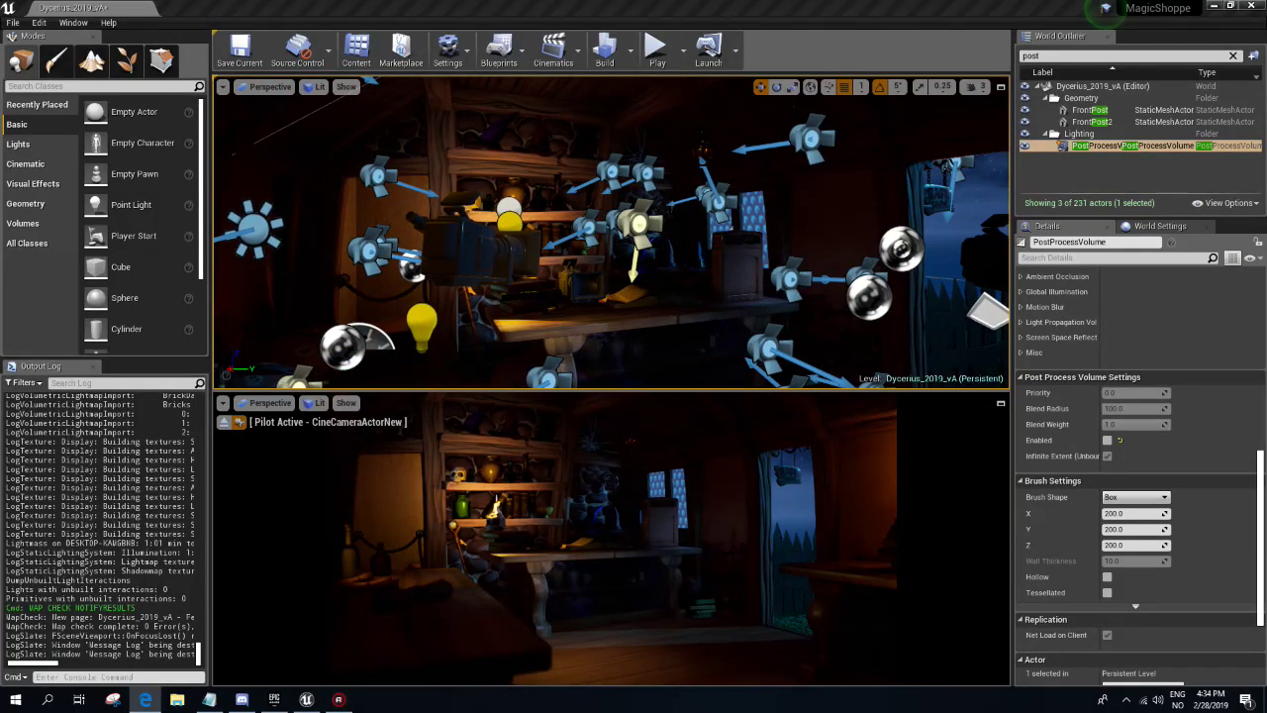
{"action": "mouse_move", "coordinate": [644, 282]}
{"action": "right_mouse_down"}
{"action": "mouse_move", "coordinate": [702, 376]}
{"action": "mouse_move", "coordinate": [376, 353]}
{"action": "right_mouse_up"}
- Preview the lit scene in game view, then settle the view on the shelves and spotlights
{"action": "key", "text": "g"}
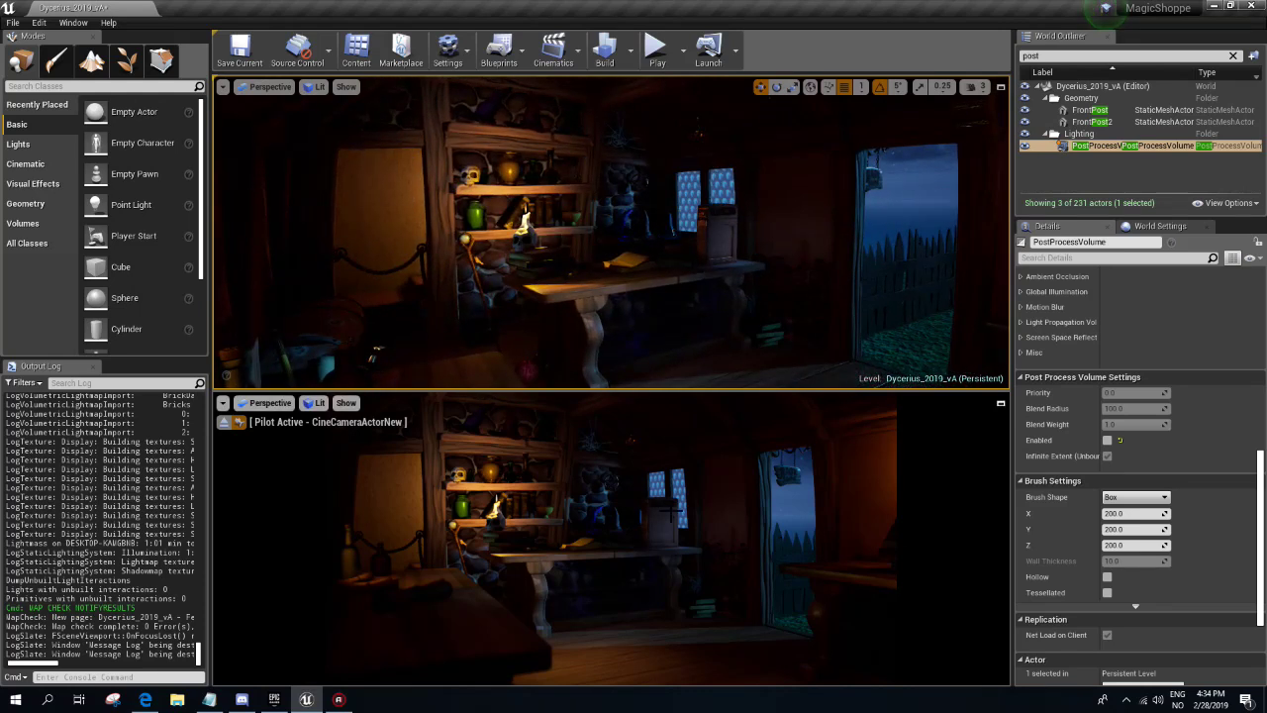
{"action": "key", "text": "g"}
{"action": "mouse_move", "coordinate": [377, 354]}
{"action": "right_mouse_down"}
{"action": "mouse_move", "coordinate": [426, 326]}
{"action": "mouse_move", "coordinate": [356, 331]}
{"action": "right_mouse_up"}
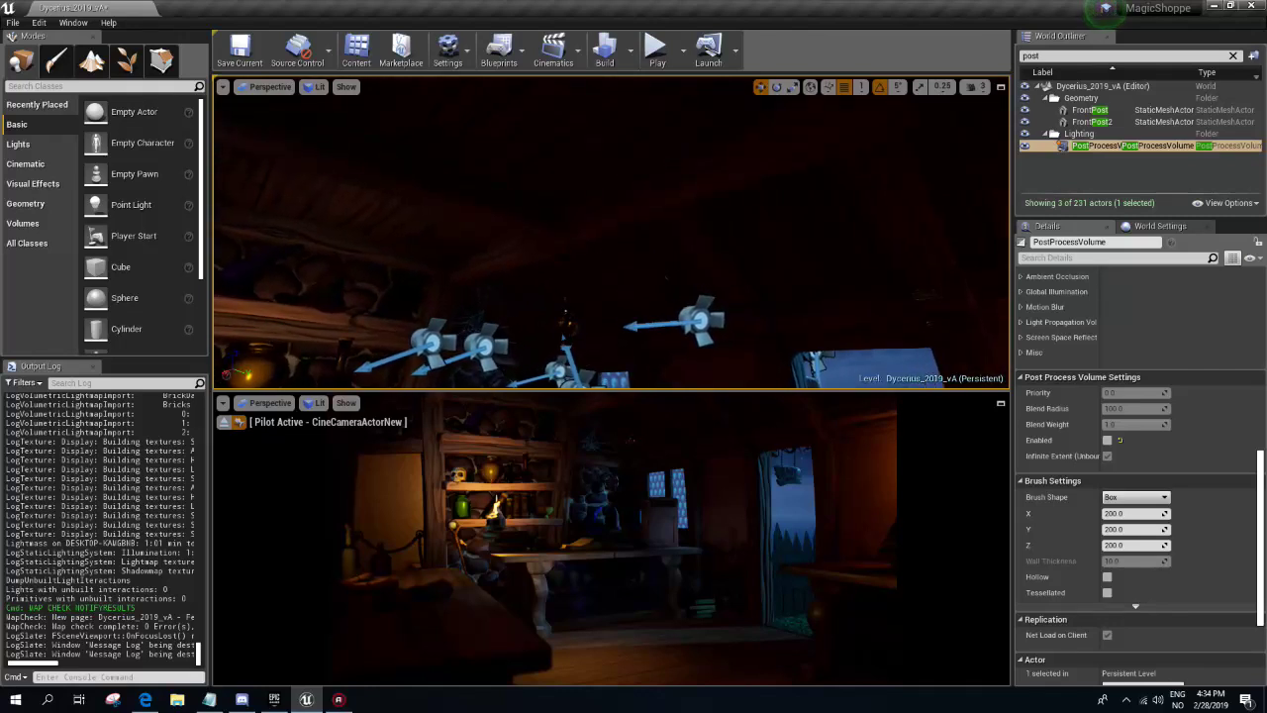
{"action": "mouse_move", "coordinate": [356, 332]}
{"action": "right_mouse_down"}
{"action": "mouse_move", "coordinate": [756, 284]}
{"action": "mouse_move", "coordinate": [741, 237]}
{"action": "right_mouse_up"}
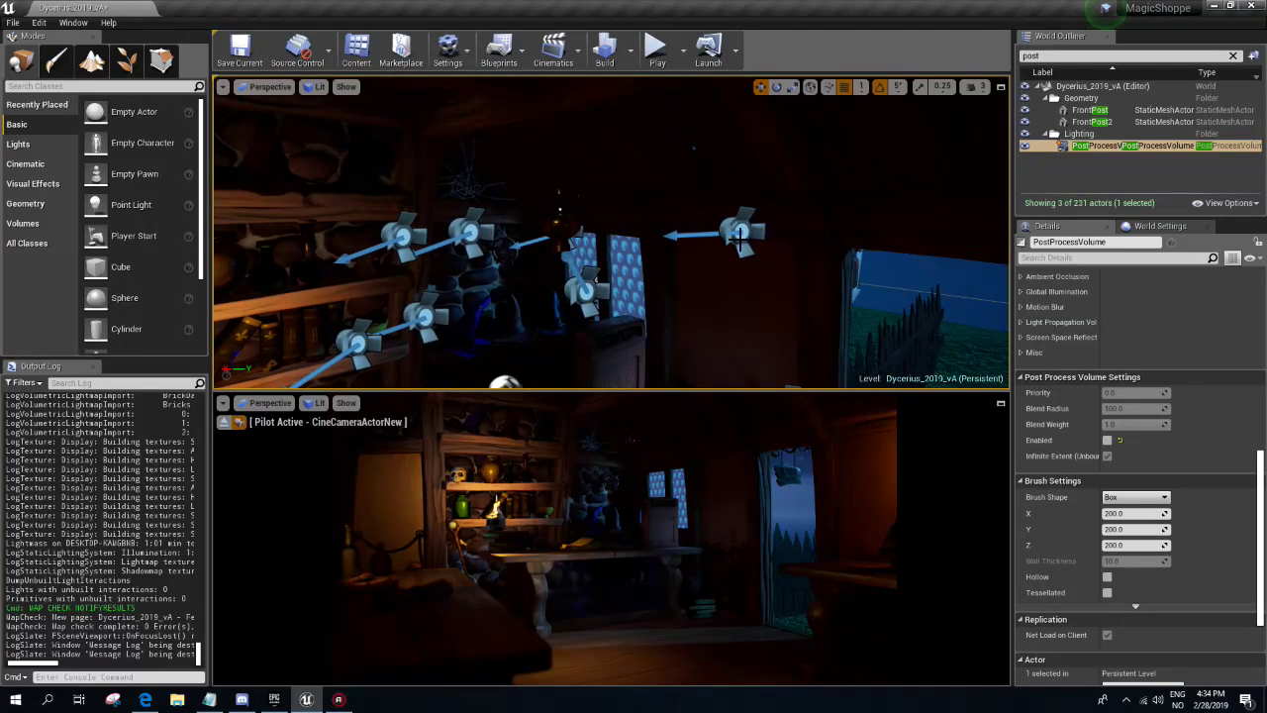
- Set Mobility to Movable for SpotLight14 and SpotLight15
{"action": "left_click", "coordinate": [741, 238]}
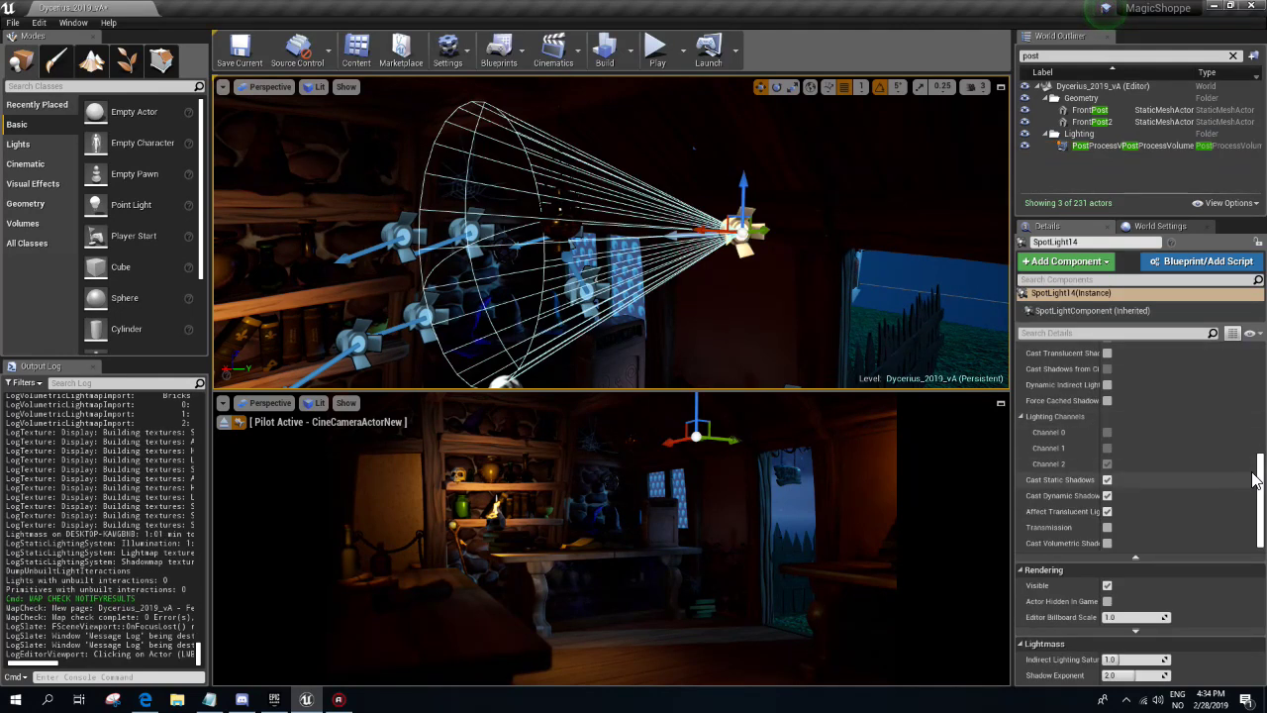
{"action": "scroll", "coordinate": [1255, 417], "scroll_direction": "down", "scroll_amount": 5}
{"action": "scroll", "coordinate": [1255, 417], "scroll_direction": "up", "scroll_amount": 3}
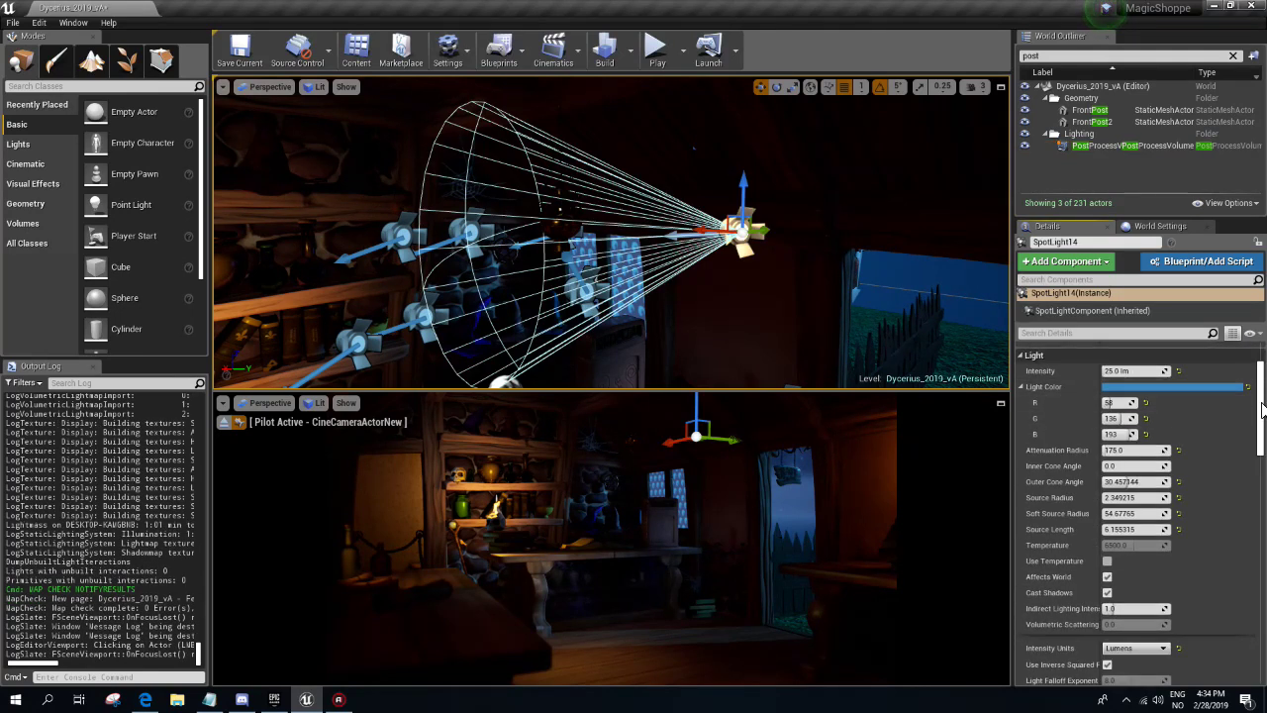
{"action": "scroll", "coordinate": [1234, 411], "scroll_direction": "up", "scroll_amount": 3}
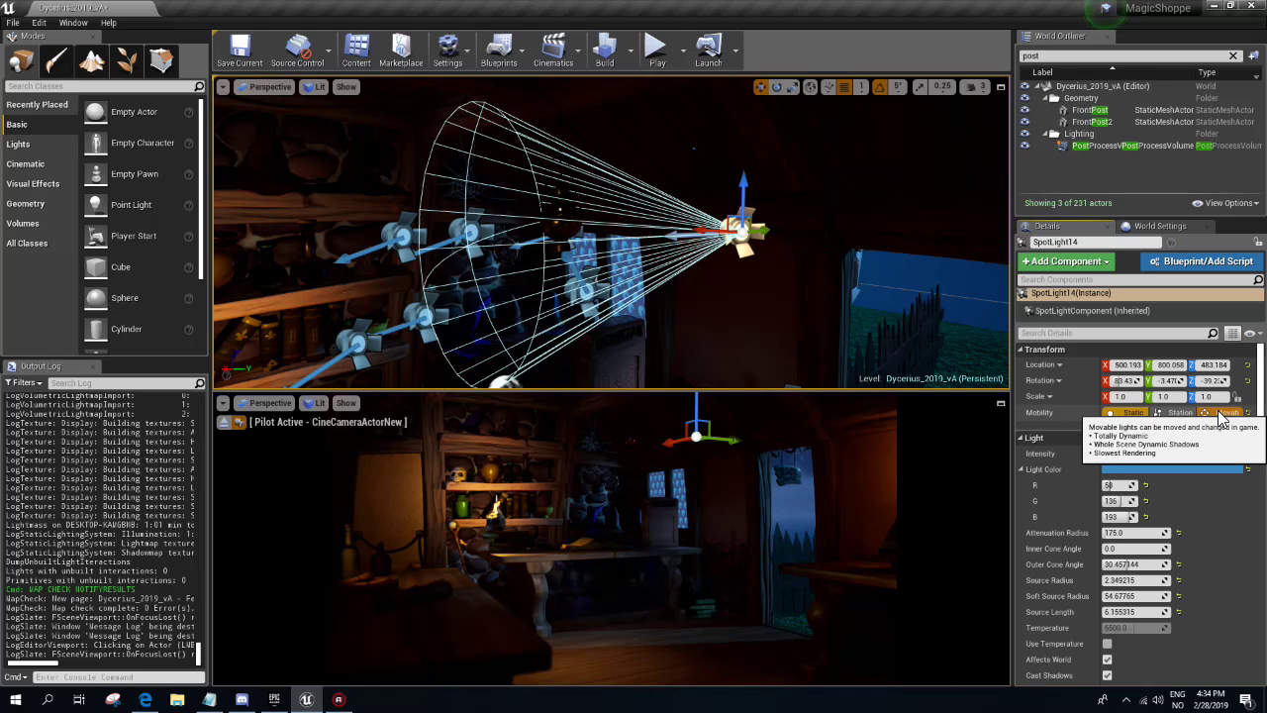
{"action": "left_click", "coordinate": [1225, 412]}
{"action": "right_click_drag", "start_coordinate": [535, 163], "coordinate": [535, 159]}
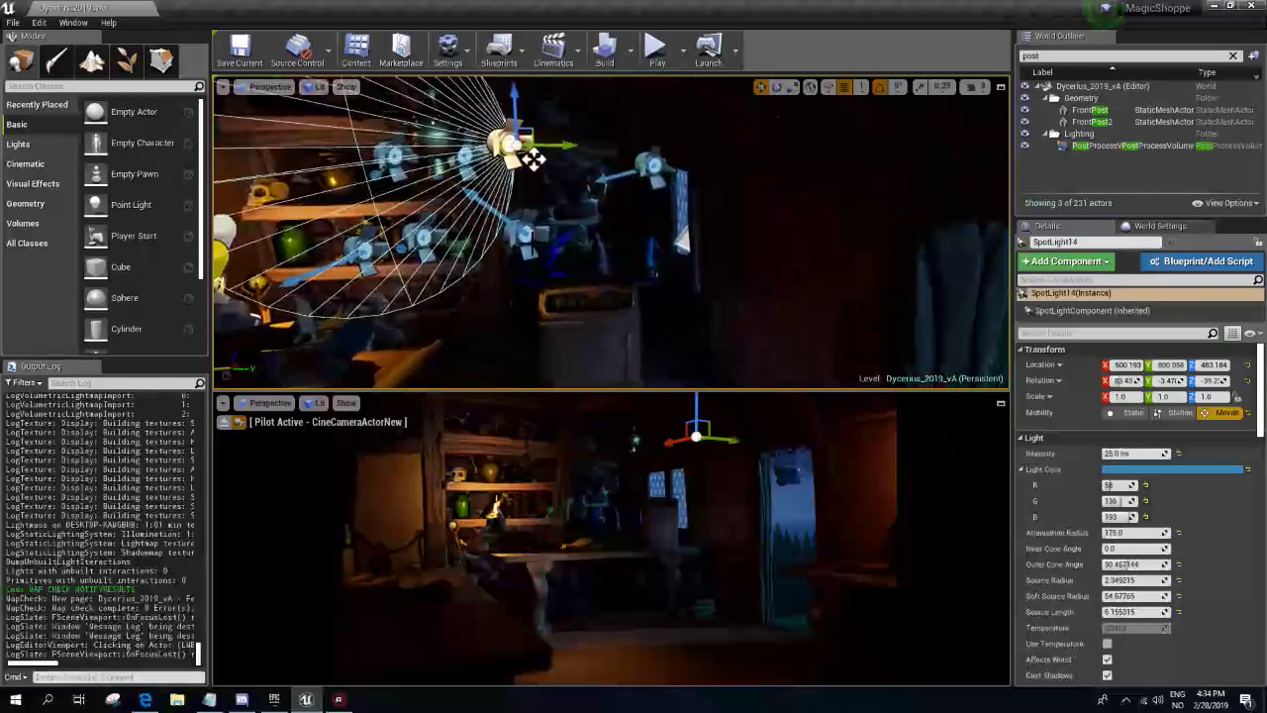
{"action": "left_click", "coordinate": [520, 233]}
{"action": "left_click", "coordinate": [1225, 412]}
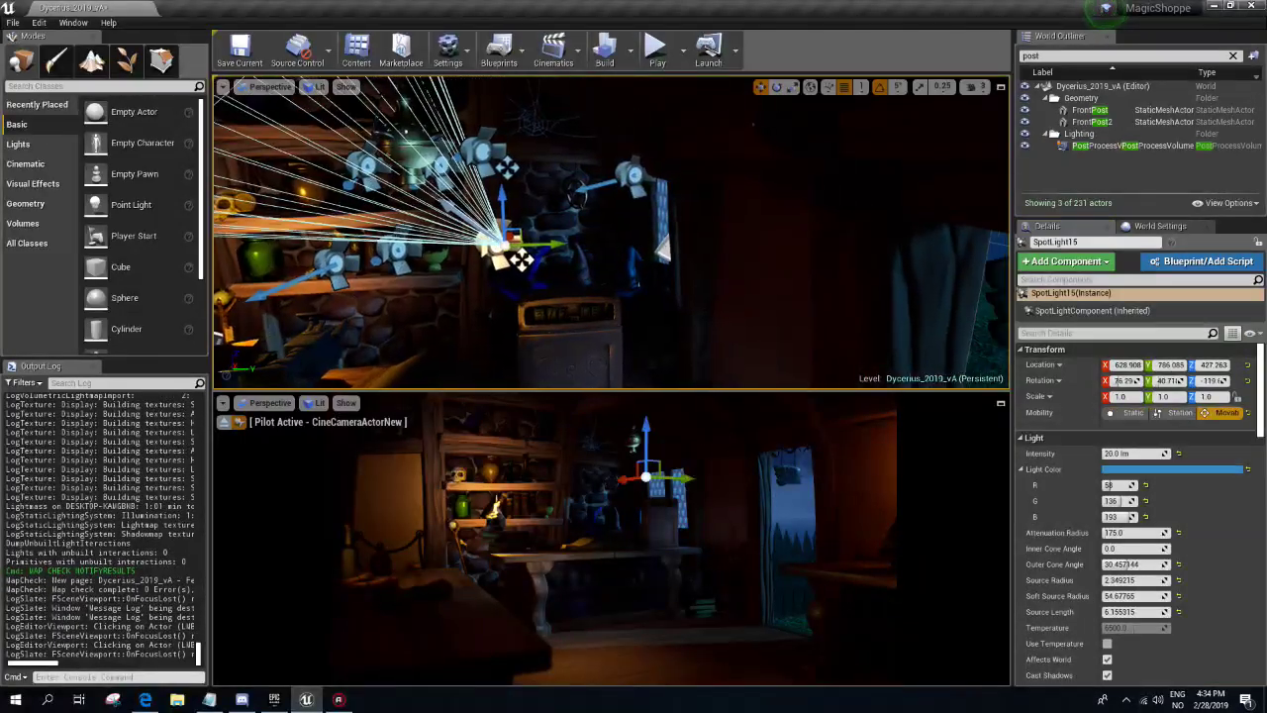
{"action": "scroll", "coordinate": [519, 259], "scroll_direction": "down", "scroll_amount": 5}
- Set SpotLight14's intensity to 10 lm
{"action": "left_click", "coordinate": [1116, 453]}
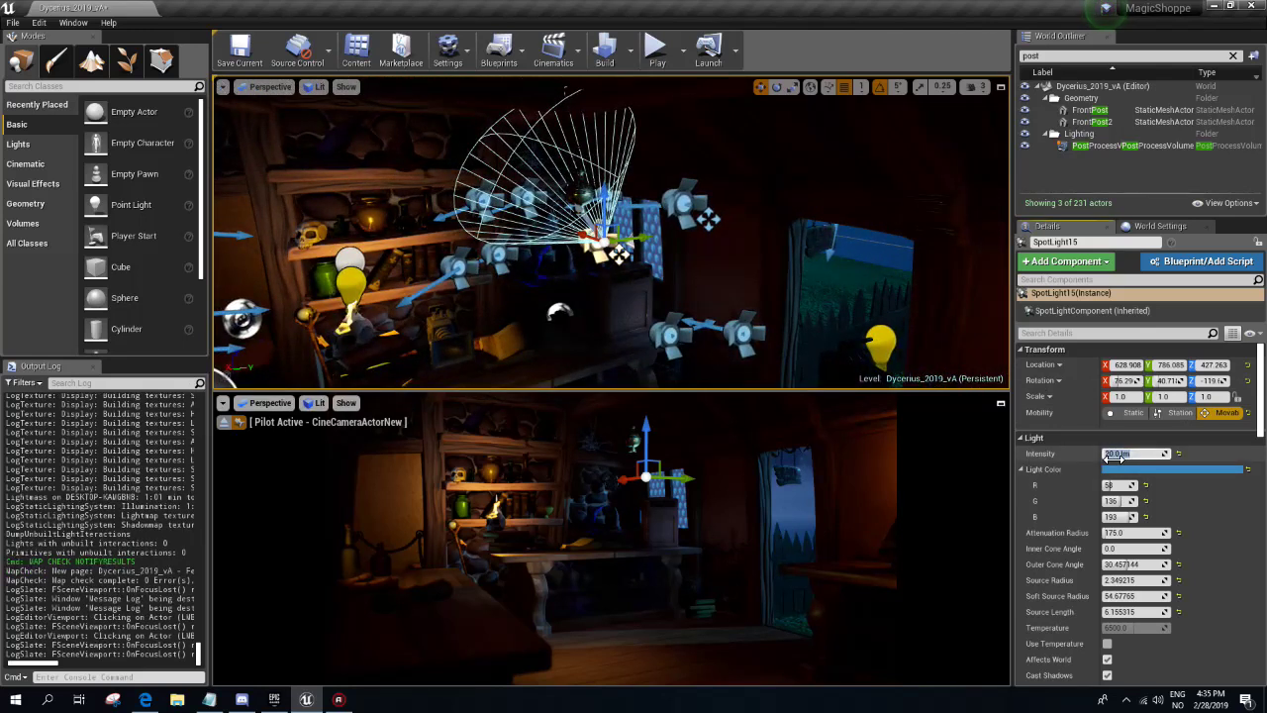
{"action": "left_click", "coordinate": [678, 206]}
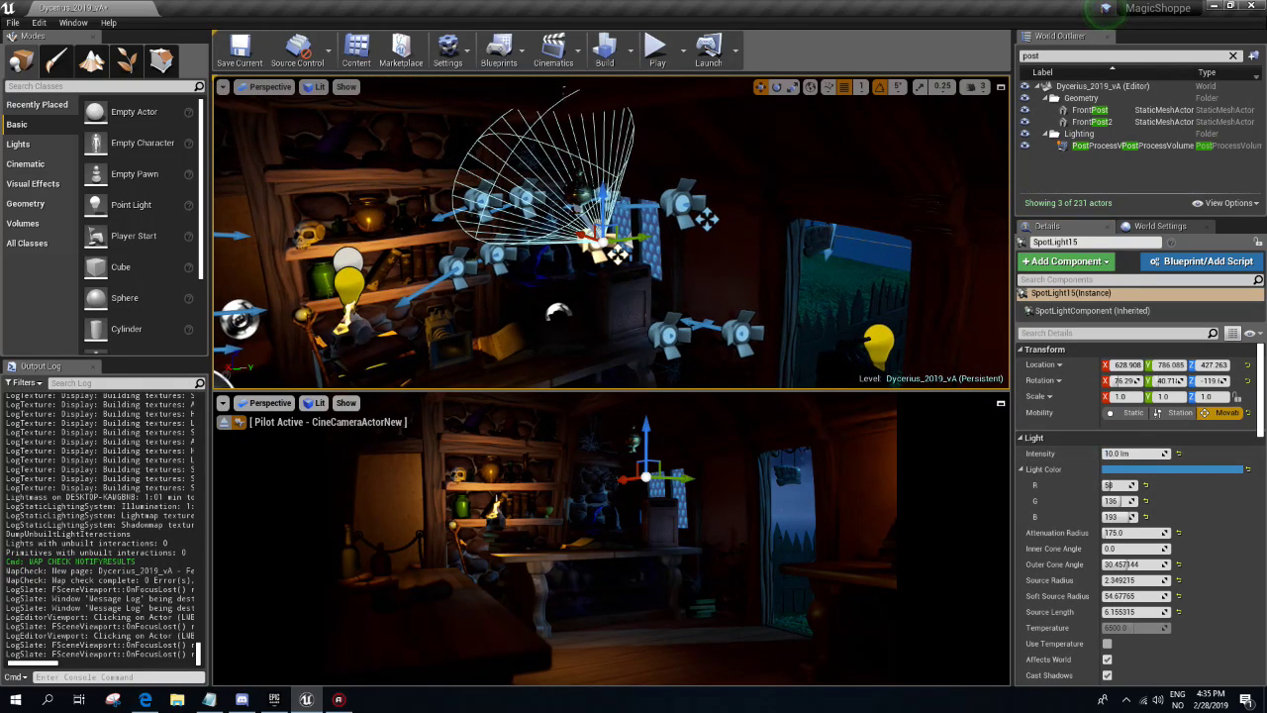
{"action": "left_click", "coordinate": [1122, 453]}
{"action": "type", "text": "15"}
{"action": "key", "text": "Return"}
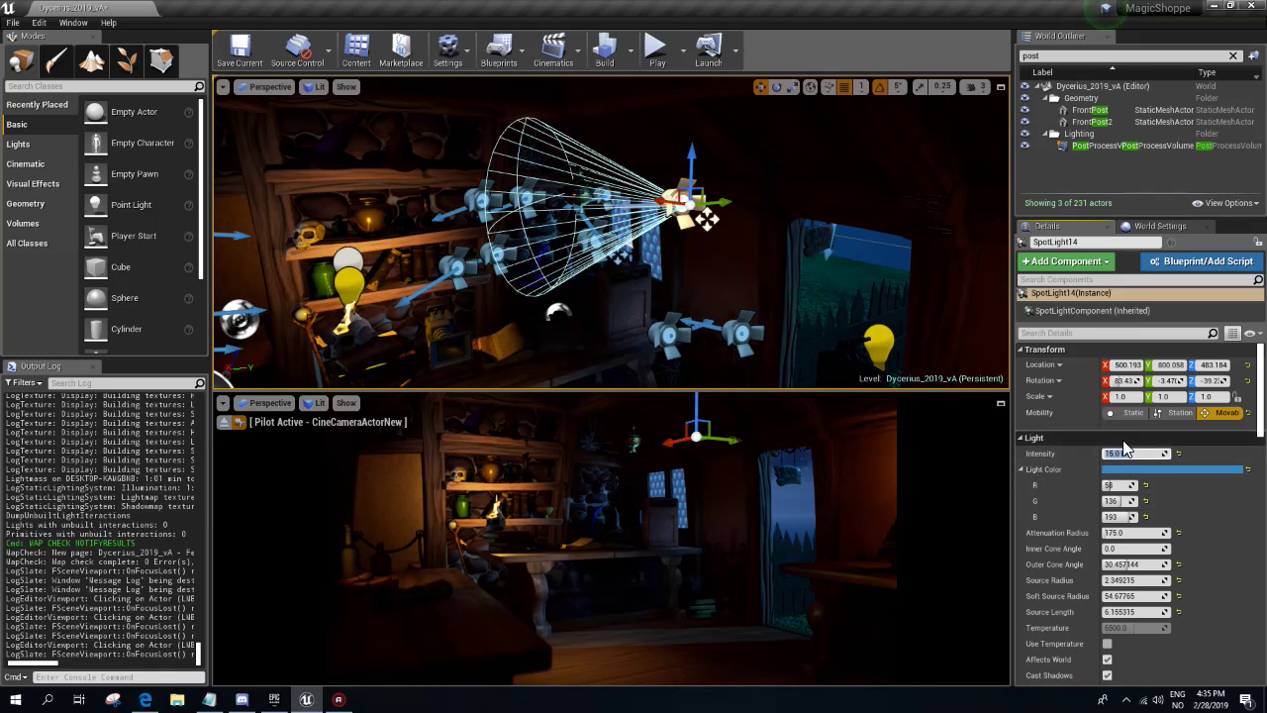
{"action": "type", "text": "10"}
{"action": "key", "text": "Return"}
- Set SpotLight15's intensity to 5 lm and deselect it
{"action": "right_click_drag", "start_coordinate": [614, 227], "coordinate": [613, 228]}
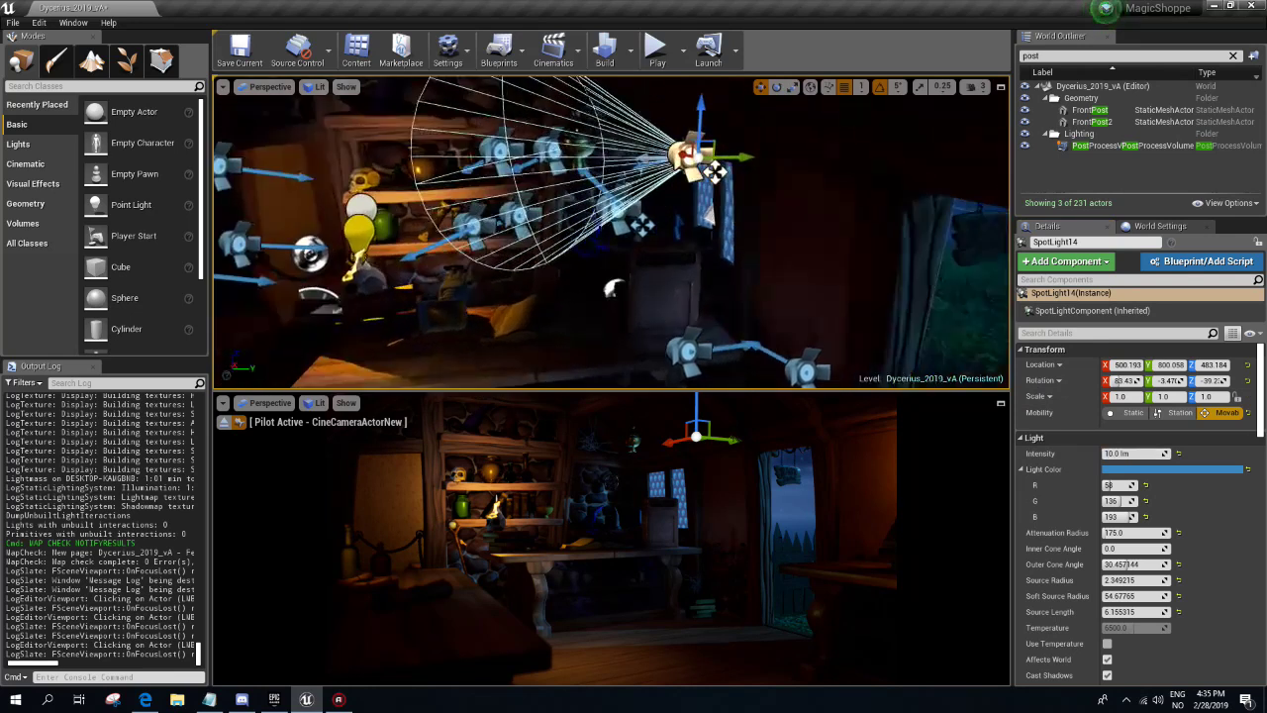
{"action": "left_click", "coordinate": [611, 208]}
{"action": "left_click", "coordinate": [1123, 454]}
{"action": "type", "text": "5"}
{"action": "key", "text": "Return"}
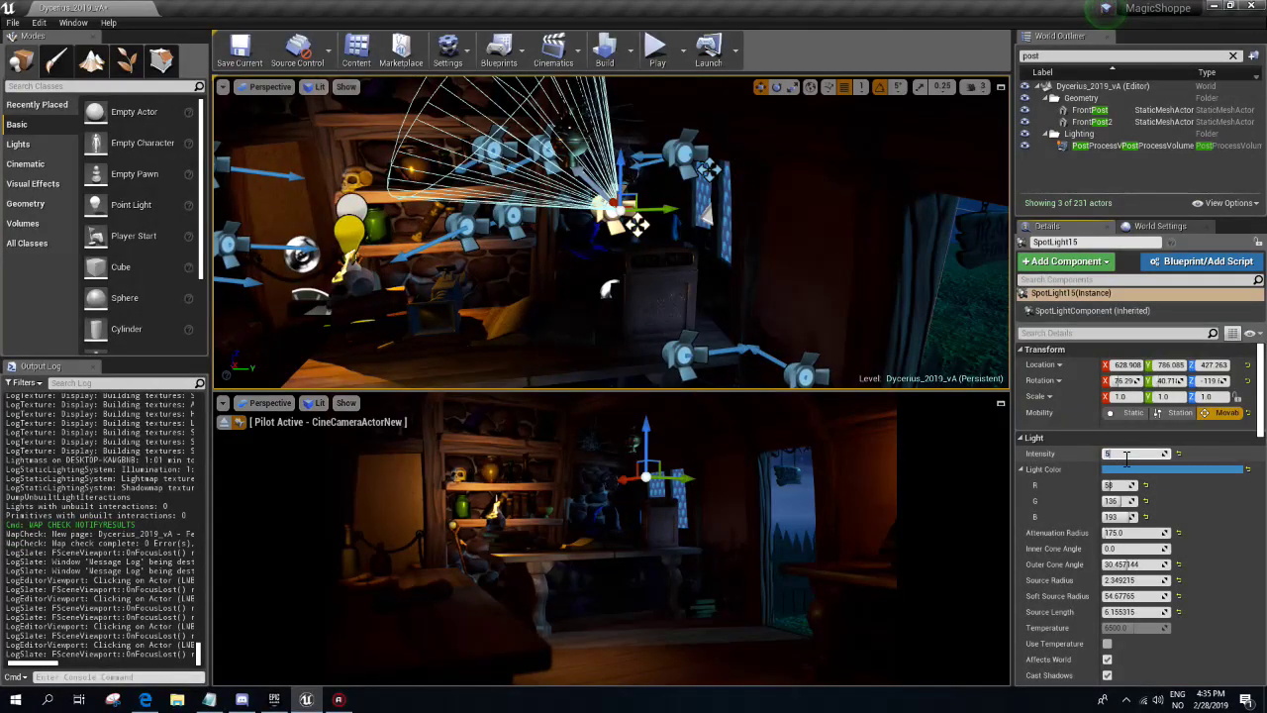
{"action": "right_click_drag", "start_coordinate": [690, 271], "coordinate": [690, 271]}
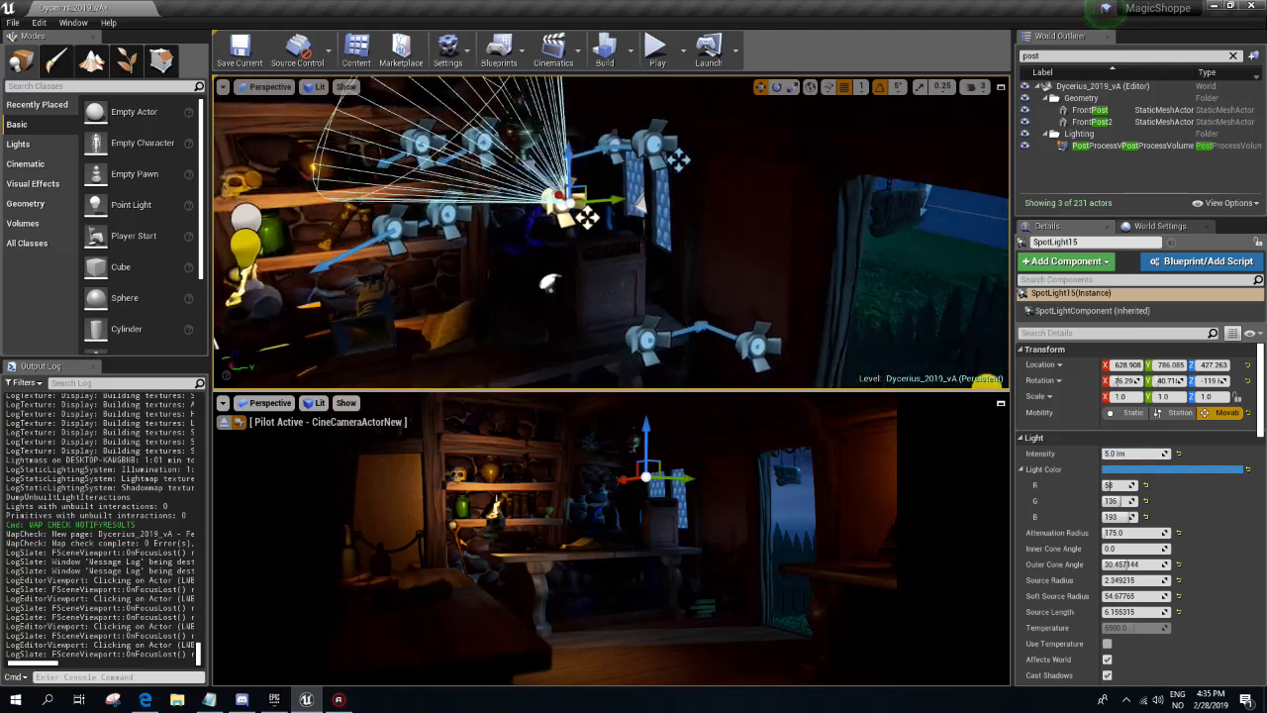
{"action": "key", "text": "Escape"}
{"action": "mouse_move", "coordinate": [707, 156]}
{"action": "right_mouse_down"}
{"action": "mouse_move", "coordinate": [661, 286]}
{"action": "mouse_move", "coordinate": [624, 324]}
{"action": "mouse_move", "coordinate": [489, 253]}
{"action": "mouse_move", "coordinate": [673, 235]}
{"action": "right_mouse_up"}
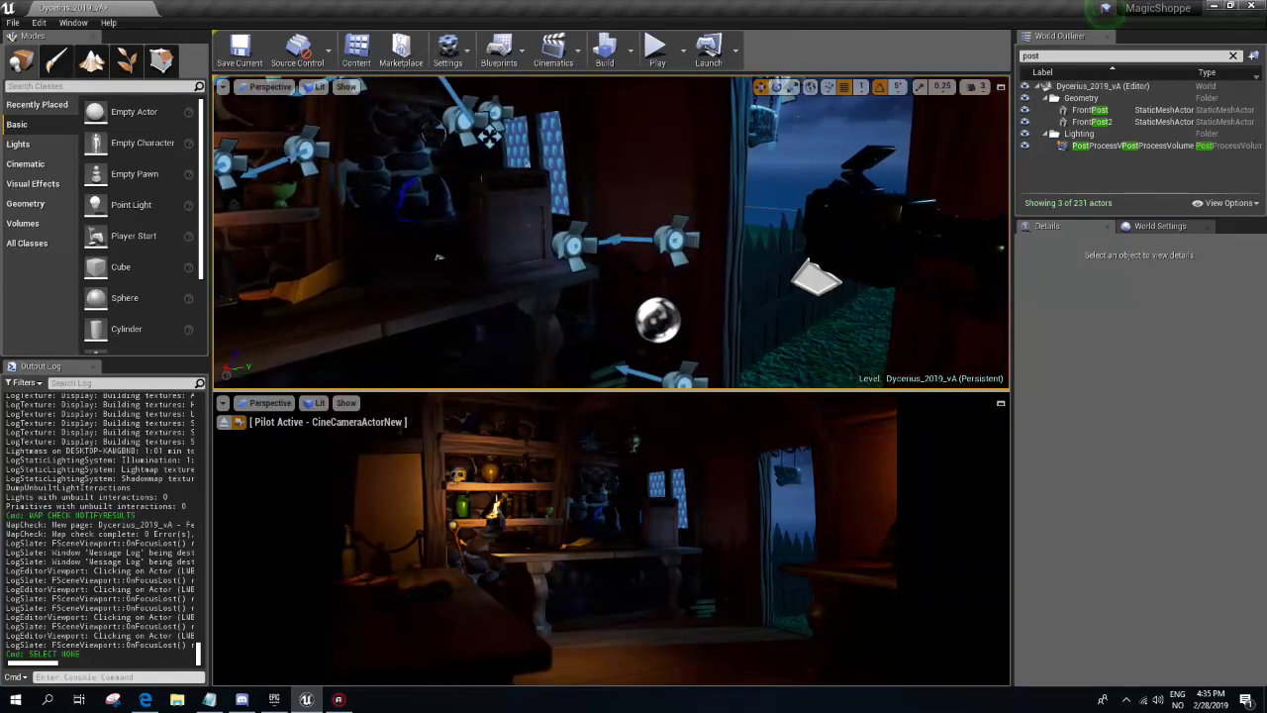
- Make SpotLight movable, frame it, and set its intensity to 1.0 lm
{"action": "left_click", "coordinate": [673, 236]}
{"action": "left_click", "coordinate": [1217, 415]}
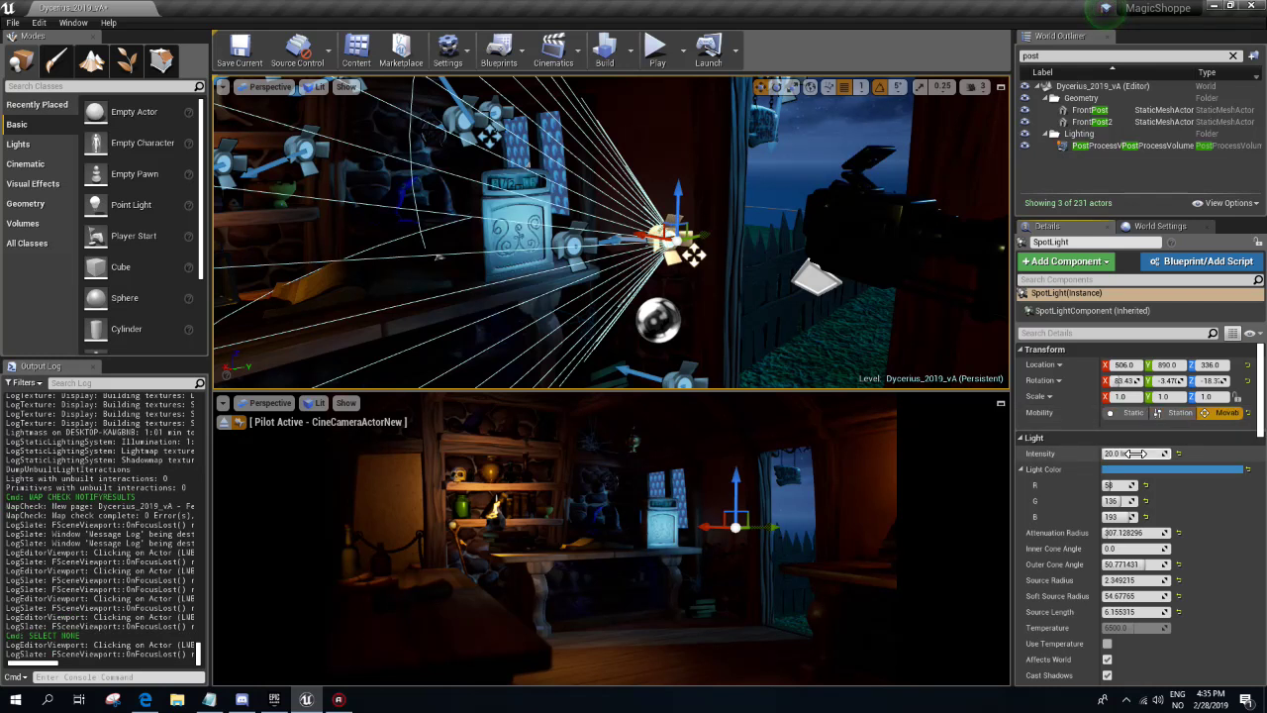
{"action": "left_click_drag", "start_coordinate": [1135, 454], "coordinate": [1109, 453]}
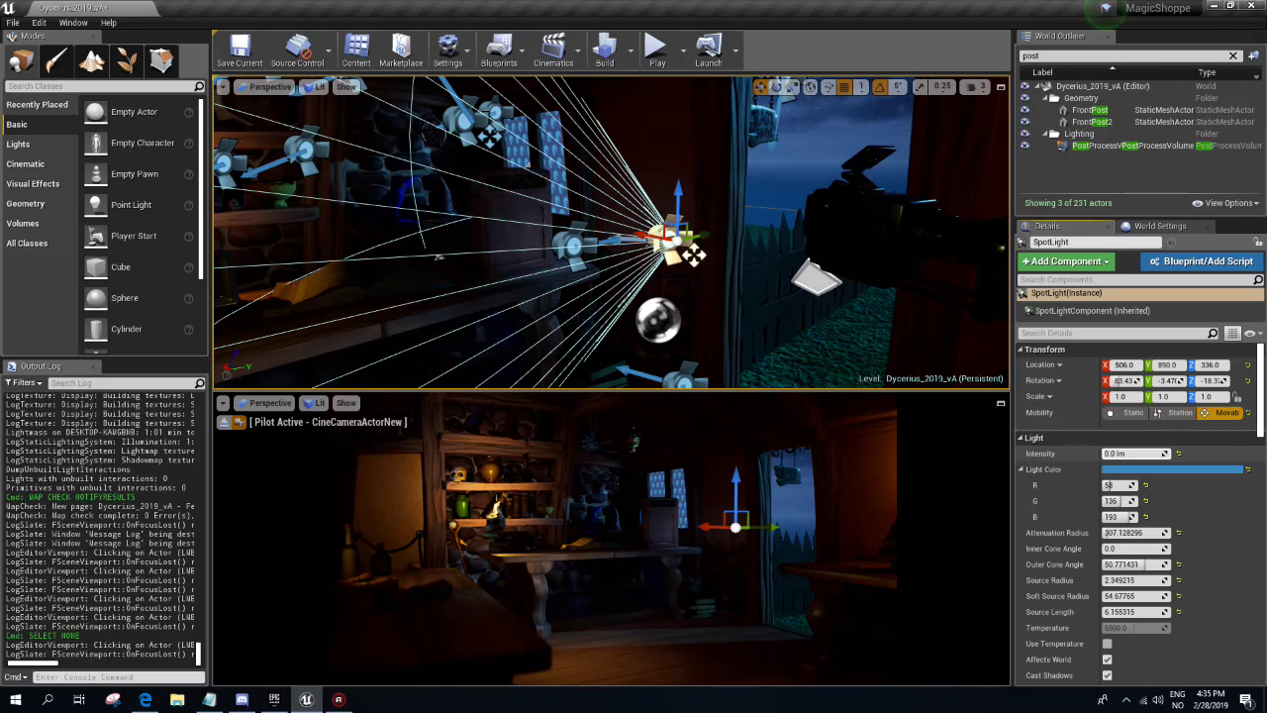
{"action": "key", "text": "f"}
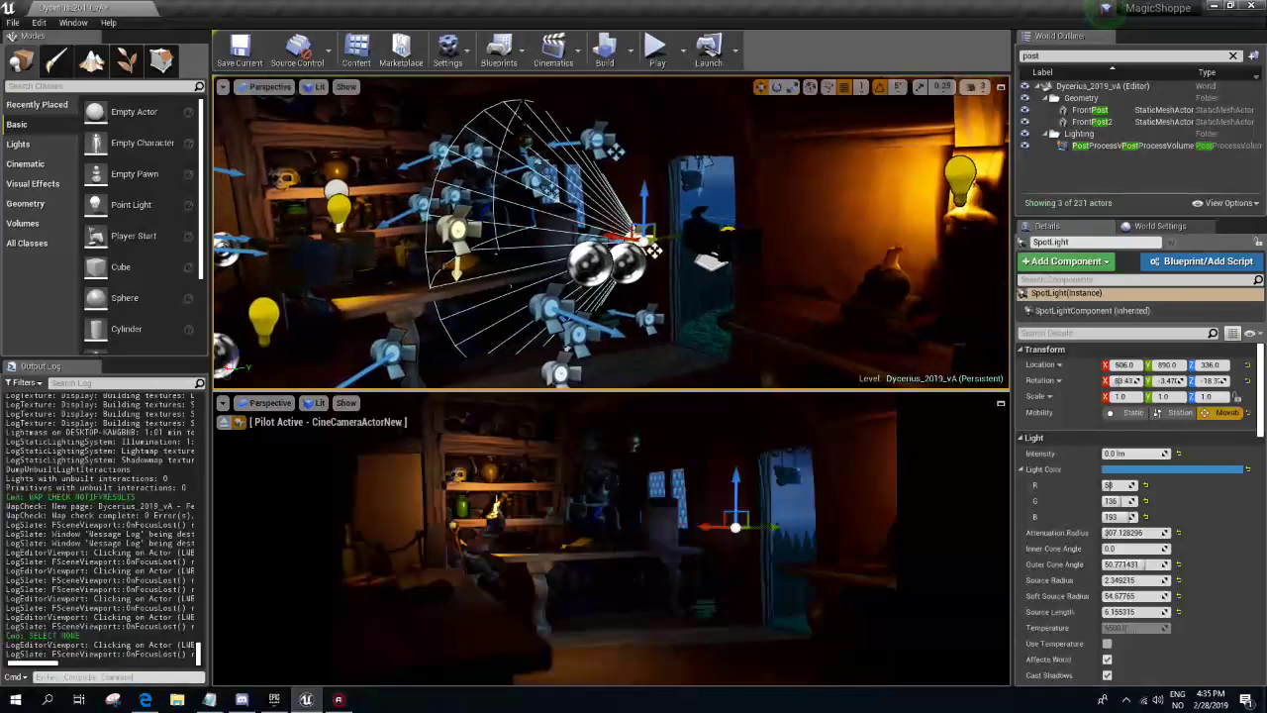
{"action": "right_click_drag", "start_coordinate": [613, 238], "coordinate": [495, 248]}
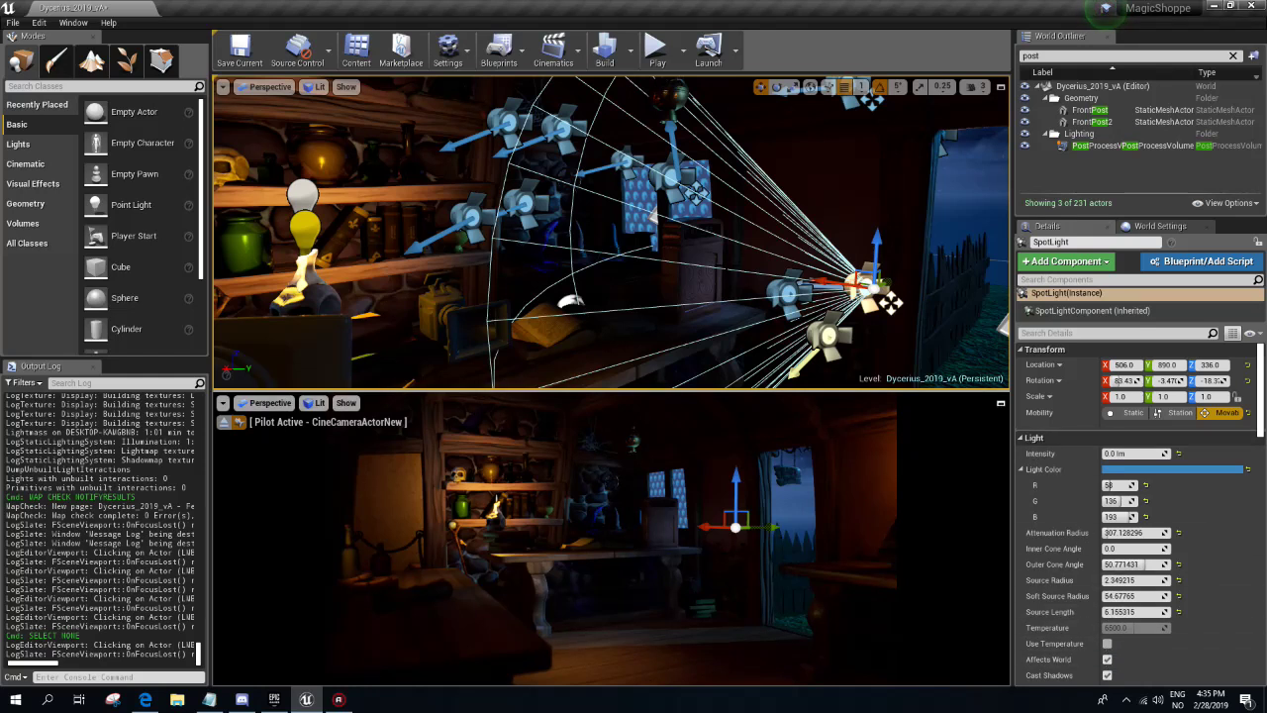
{"action": "key", "text": "f"}
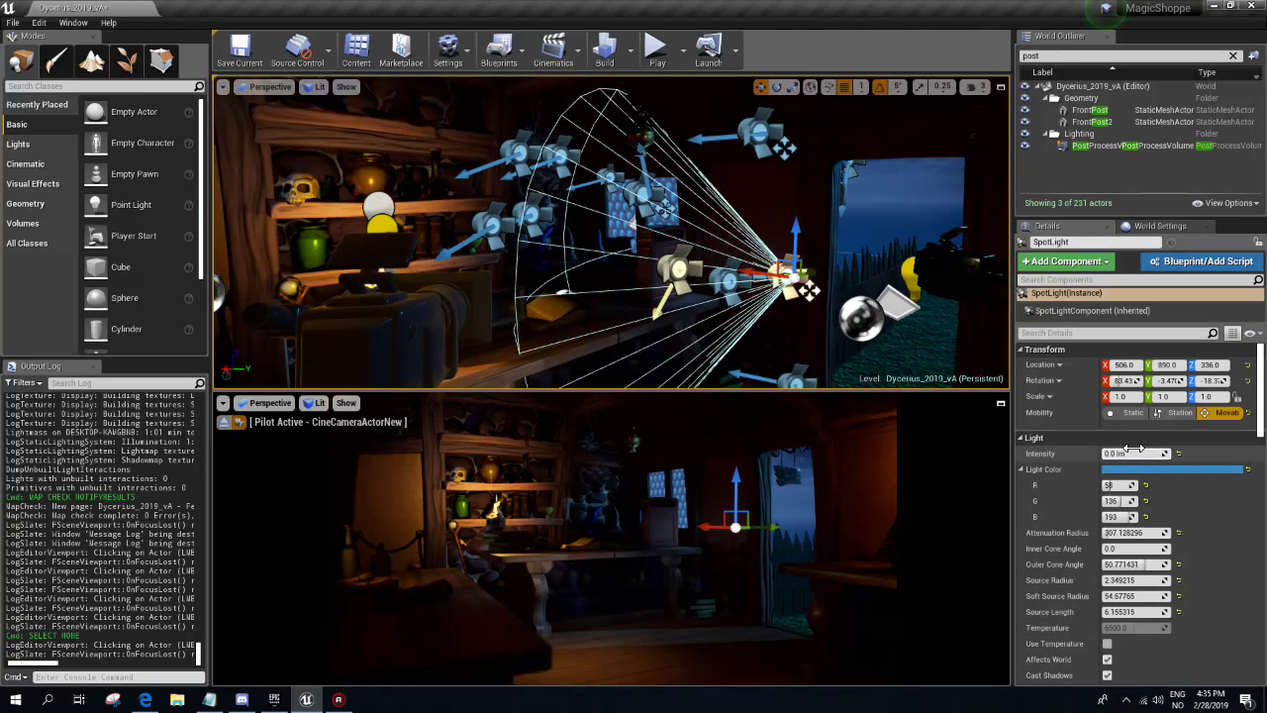
{"action": "left_click", "coordinate": [1136, 452]}
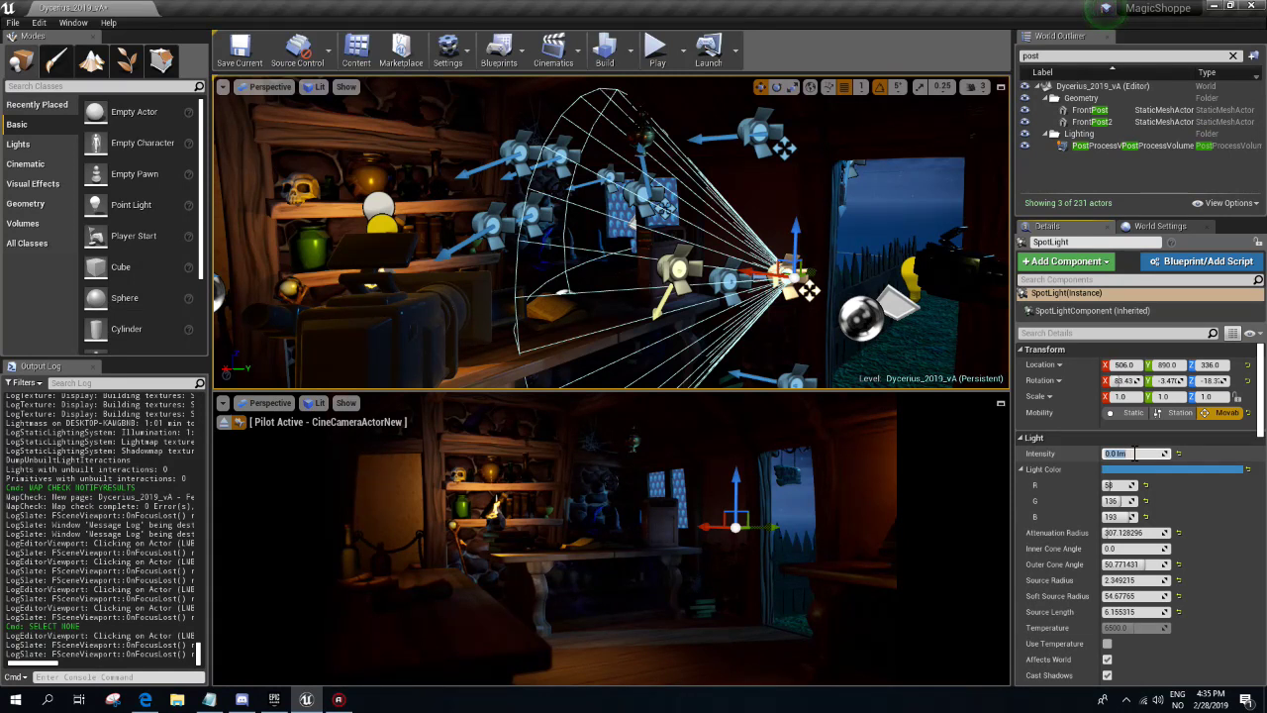
{"action": "type", "text": "0"}
{"action": "type", "text": "1"}
{"action": "key", "text": "Return"}
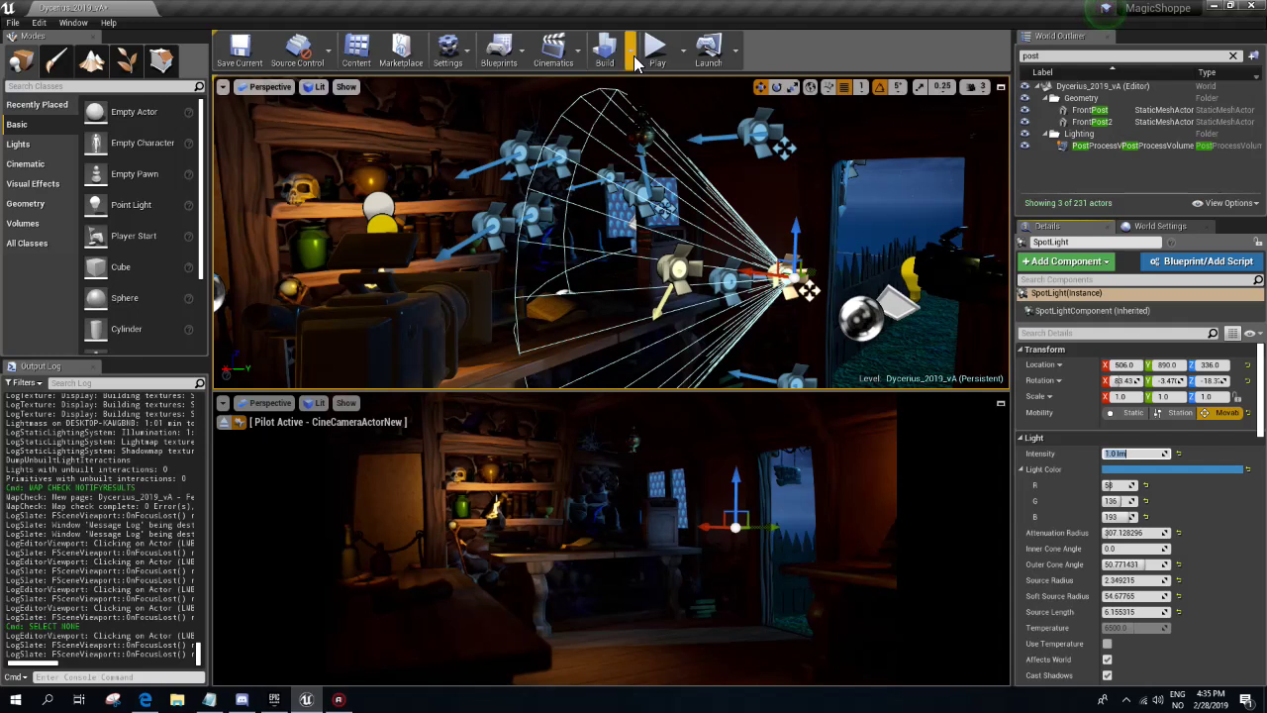
- Build lighting, then close the Message Log listing 14 overlapping-lightmap-UV warnings
{"action": "left_click", "coordinate": [605, 49]}
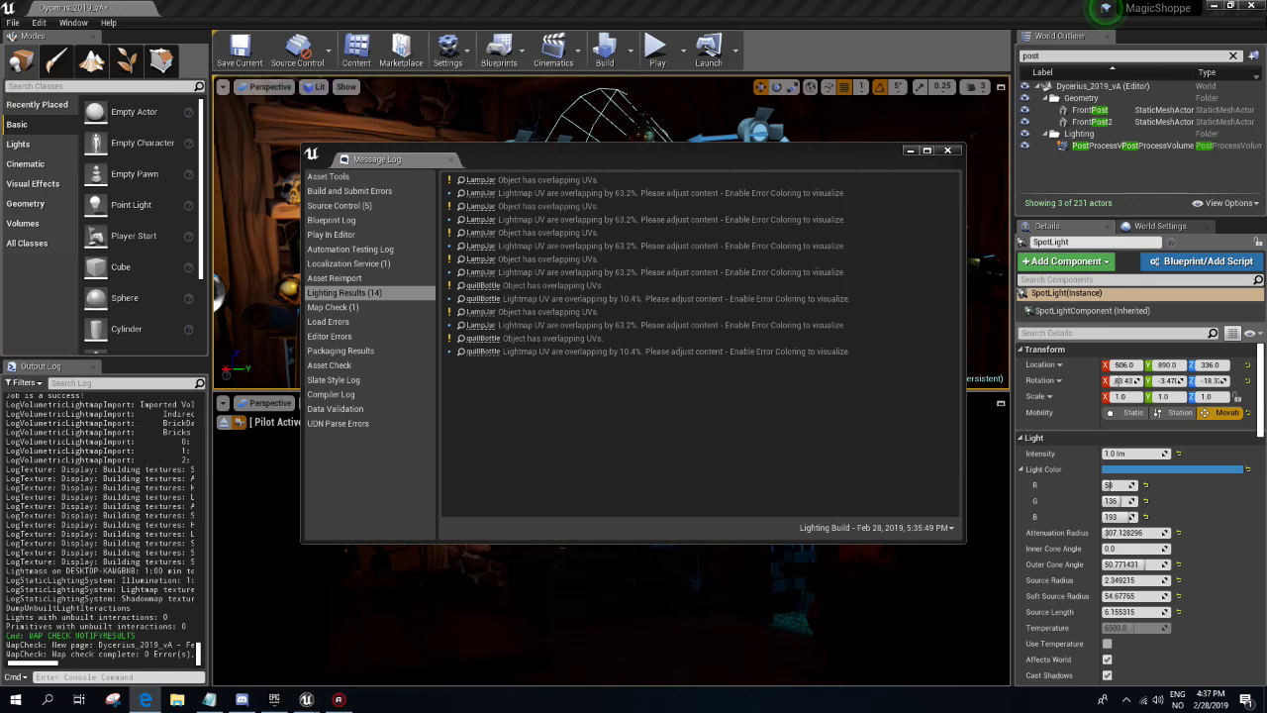
{"action": "left_click", "coordinate": [948, 151]}
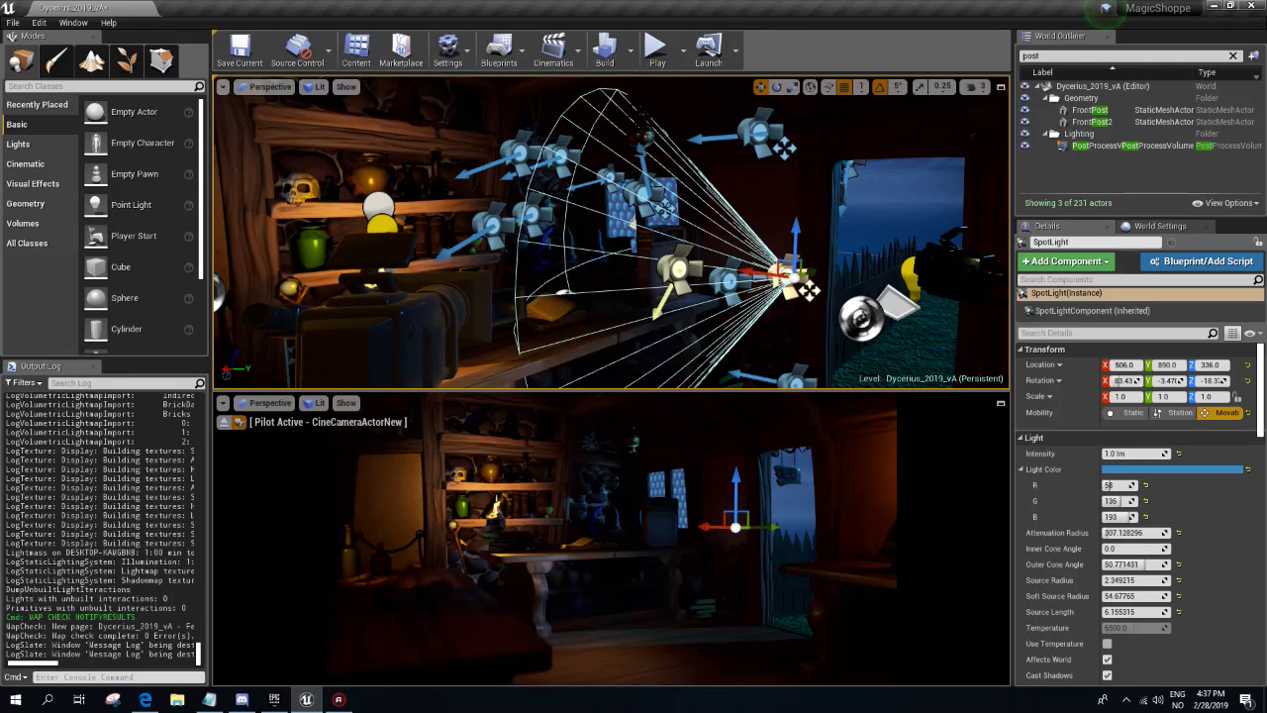
{"action": "left_click", "coordinate": [146, 699]}
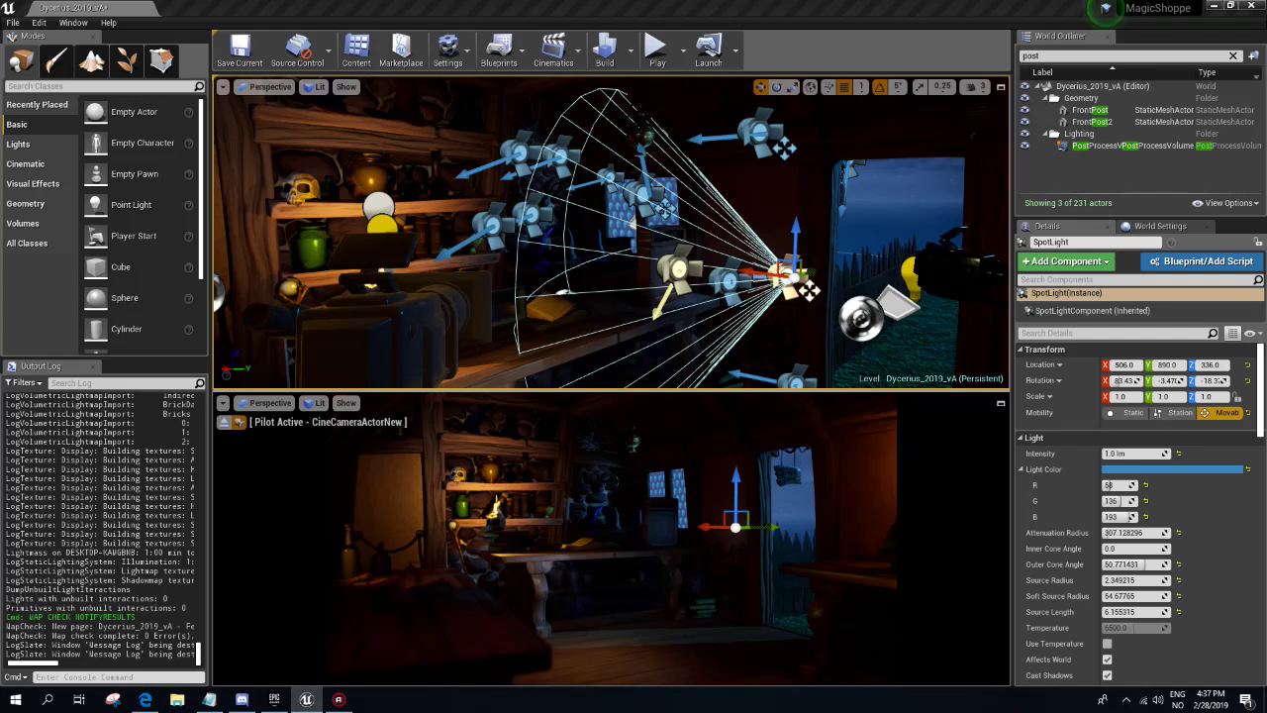
{"action": "middle_click_drag", "start_coordinate": [693, 232], "coordinate": [494, 231]}
{"action": "left_click_drag", "start_coordinate": [612, 257], "coordinate": [584, 218]}
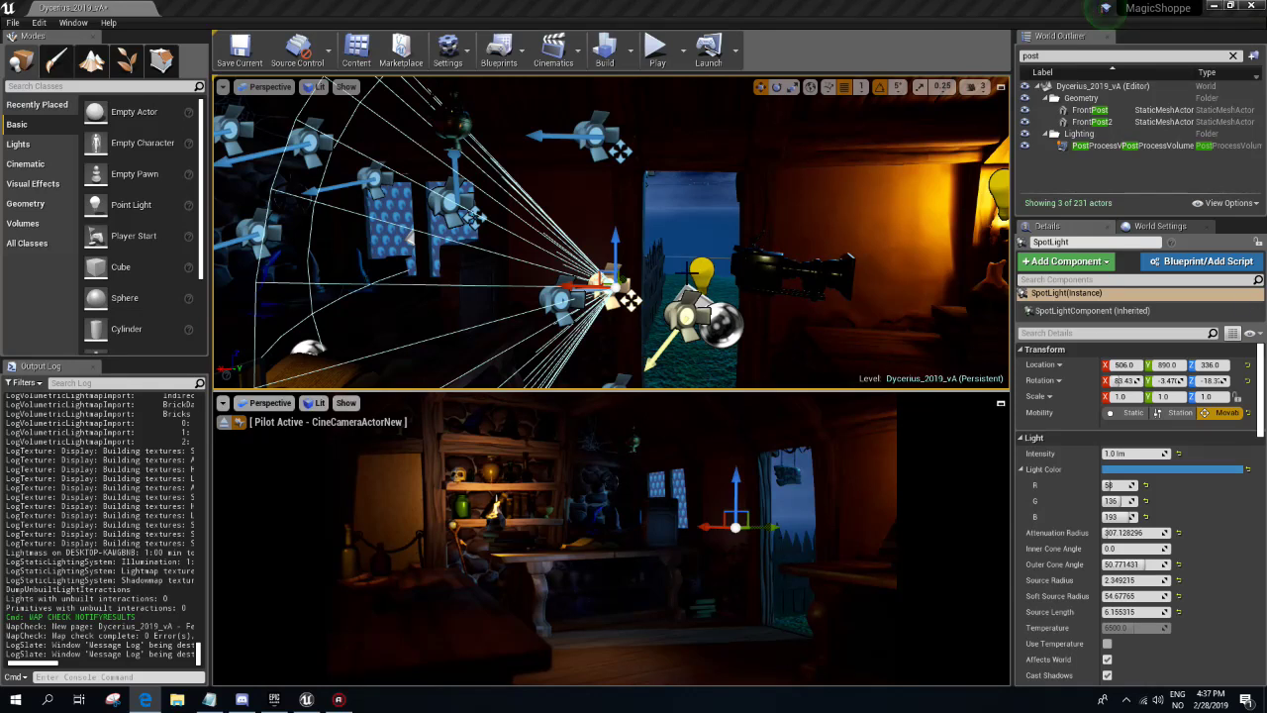
{"action": "mouse_move", "coordinate": [611, 233]}
{"action": "left_mouse_down"}
{"action": "mouse_move", "coordinate": [514, 232]}
{"action": "mouse_move", "coordinate": [514, 198]}
{"action": "mouse_move", "coordinate": [466, 198]}
{"action": "mouse_move", "coordinate": [460, 237]}
{"action": "left_mouse_up"}
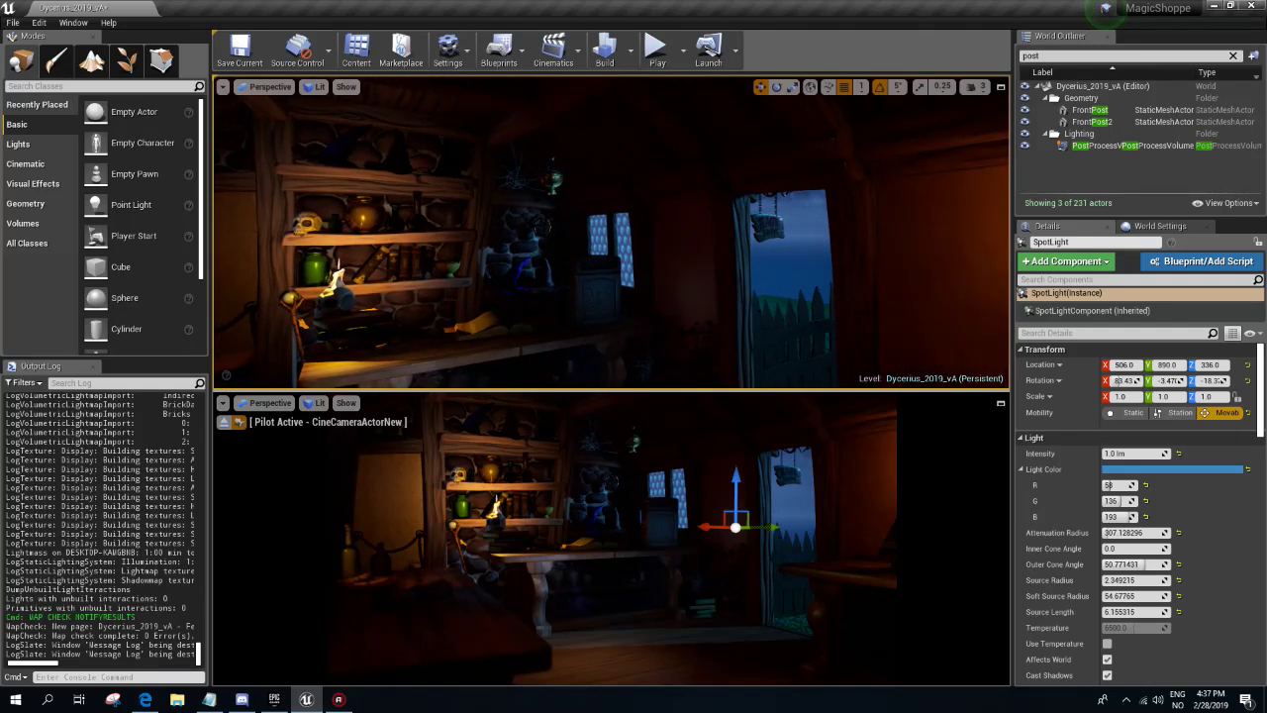
- Show the light icons again and set SpotLight14's intensity to 5 lm
{"action": "key", "text": "g"}
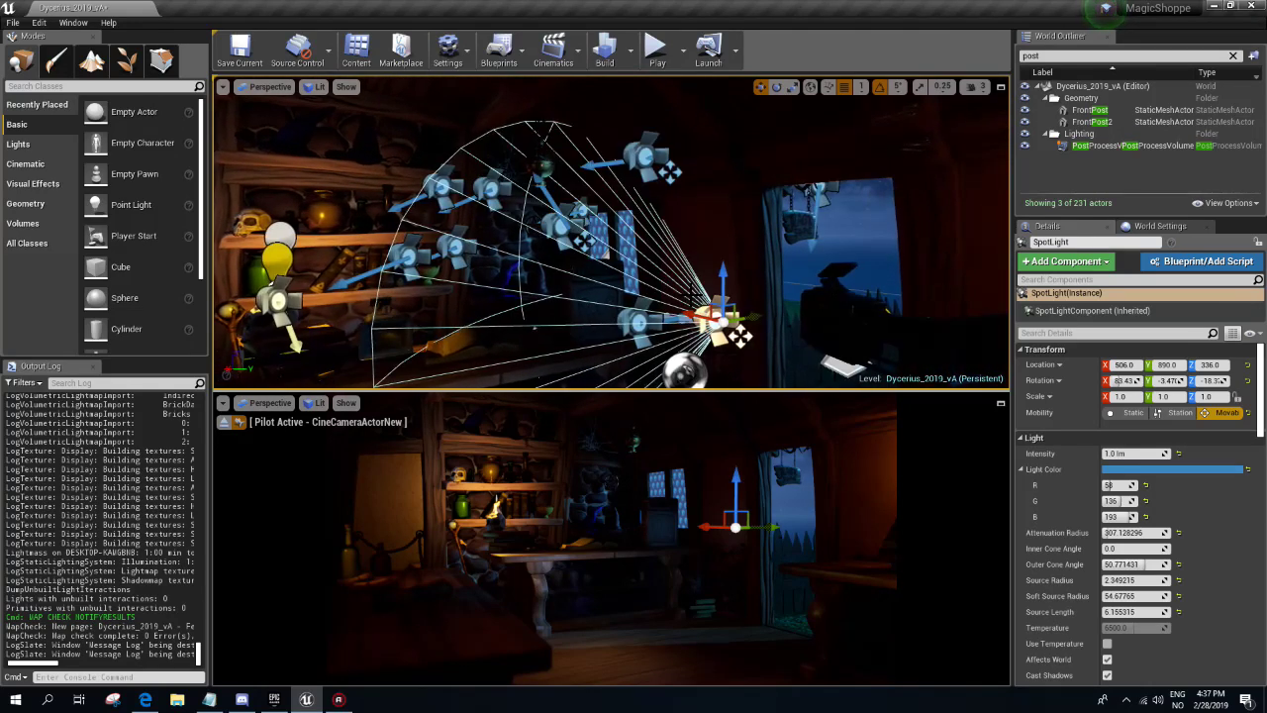
{"action": "left_click", "coordinate": [648, 159]}
{"action": "left_click", "coordinate": [1128, 453]}
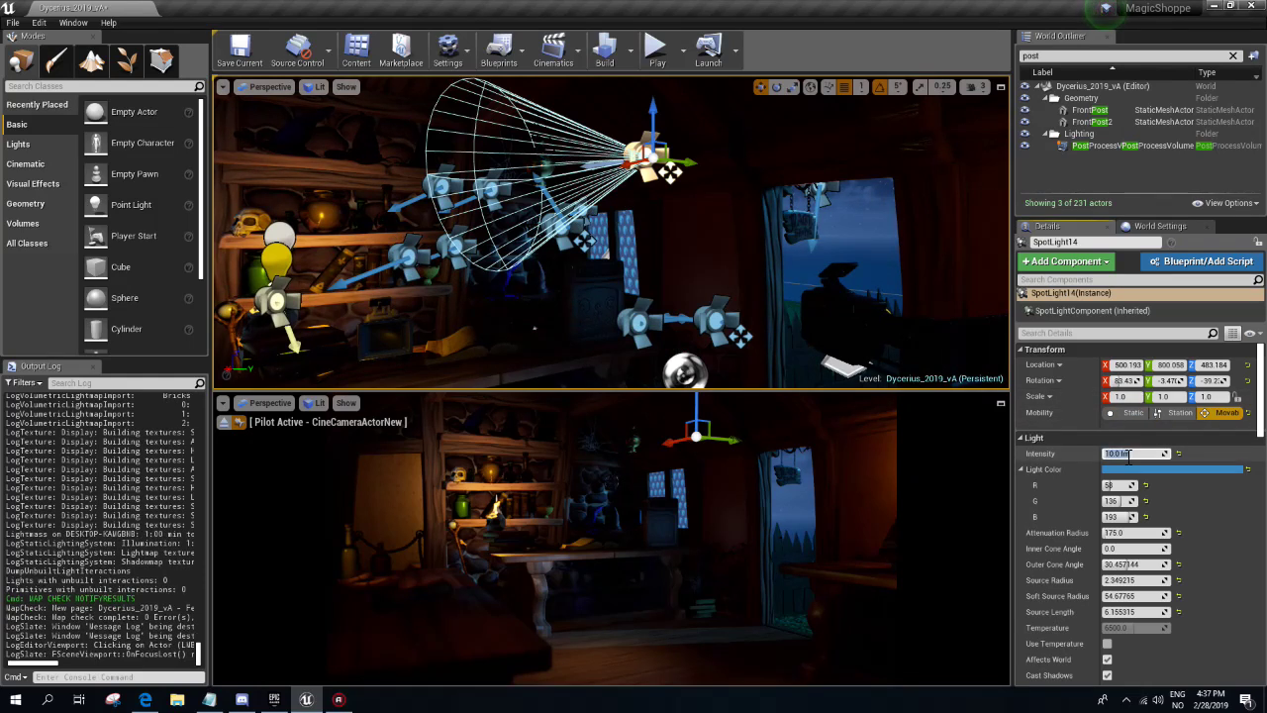
{"action": "type", "text": "5"}
{"action": "key", "text": "Return"}
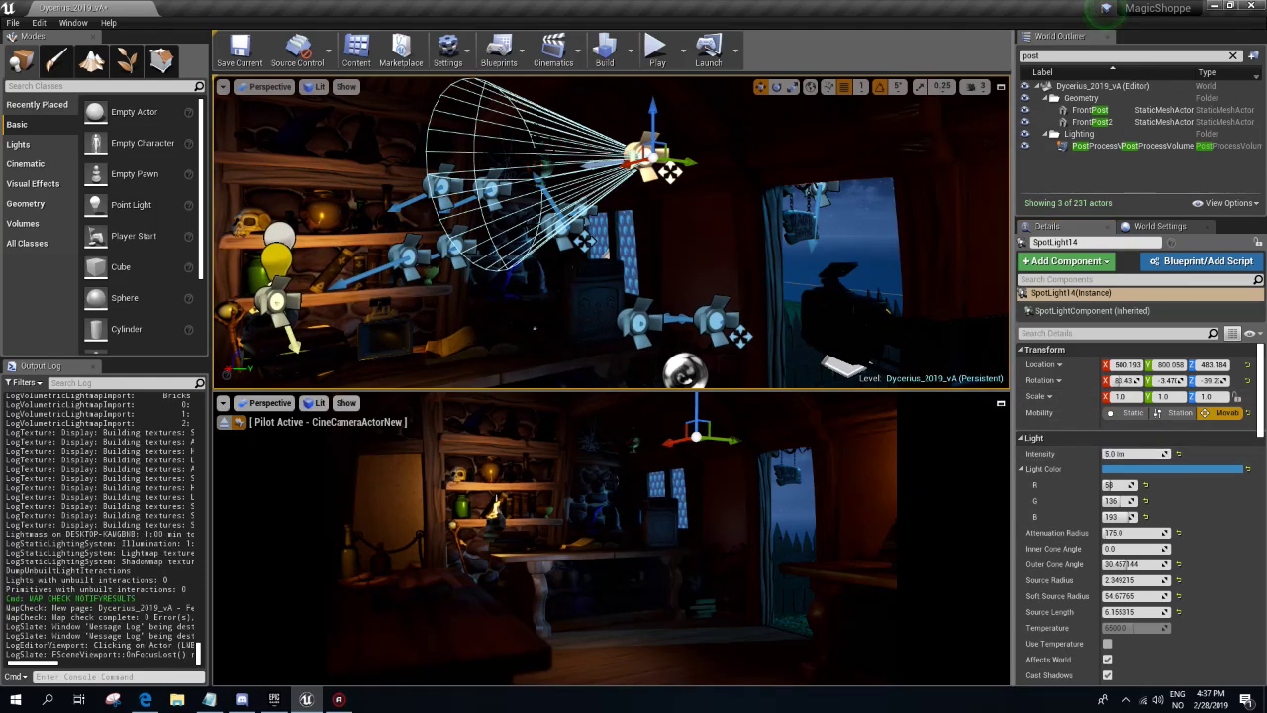
- Set SpotLight15's intensity to 5 lm
{"action": "right_click_drag", "start_coordinate": [792, 260], "coordinate": [792, 258]}
{"action": "left_click", "coordinate": [653, 226]}
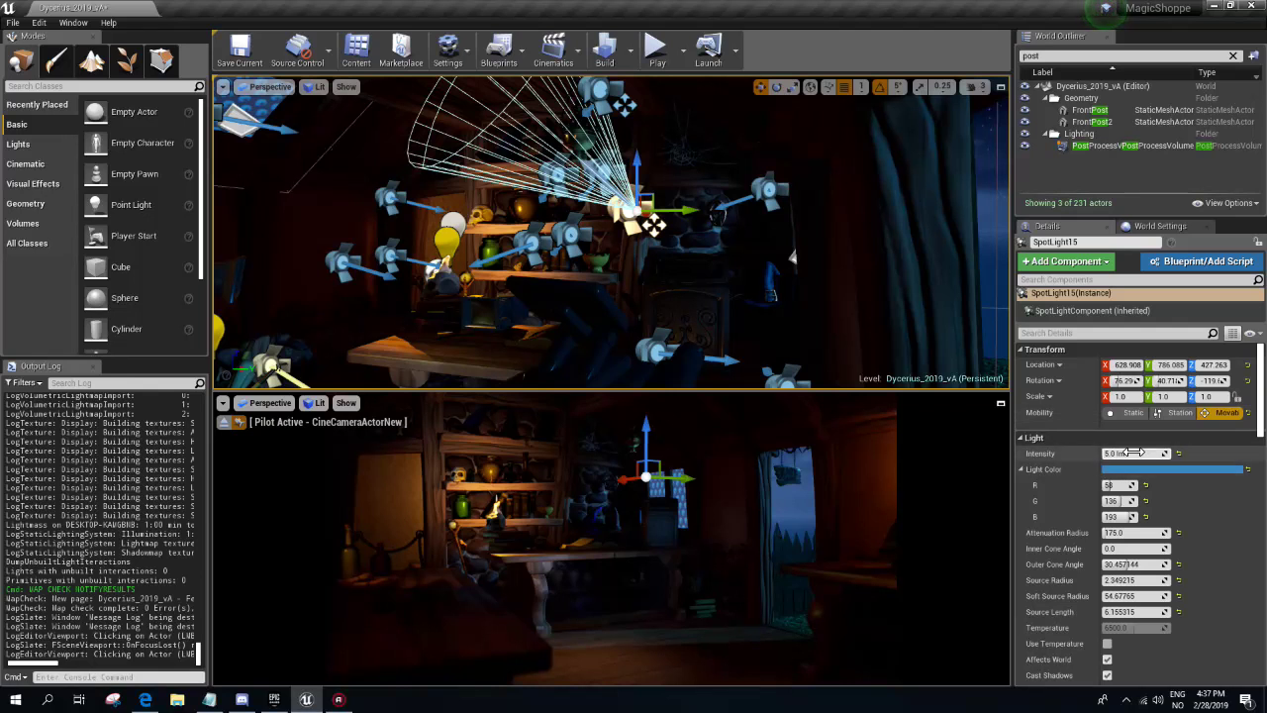
{"action": "left_click_drag", "start_coordinate": [1134, 453], "coordinate": [1114, 453]}
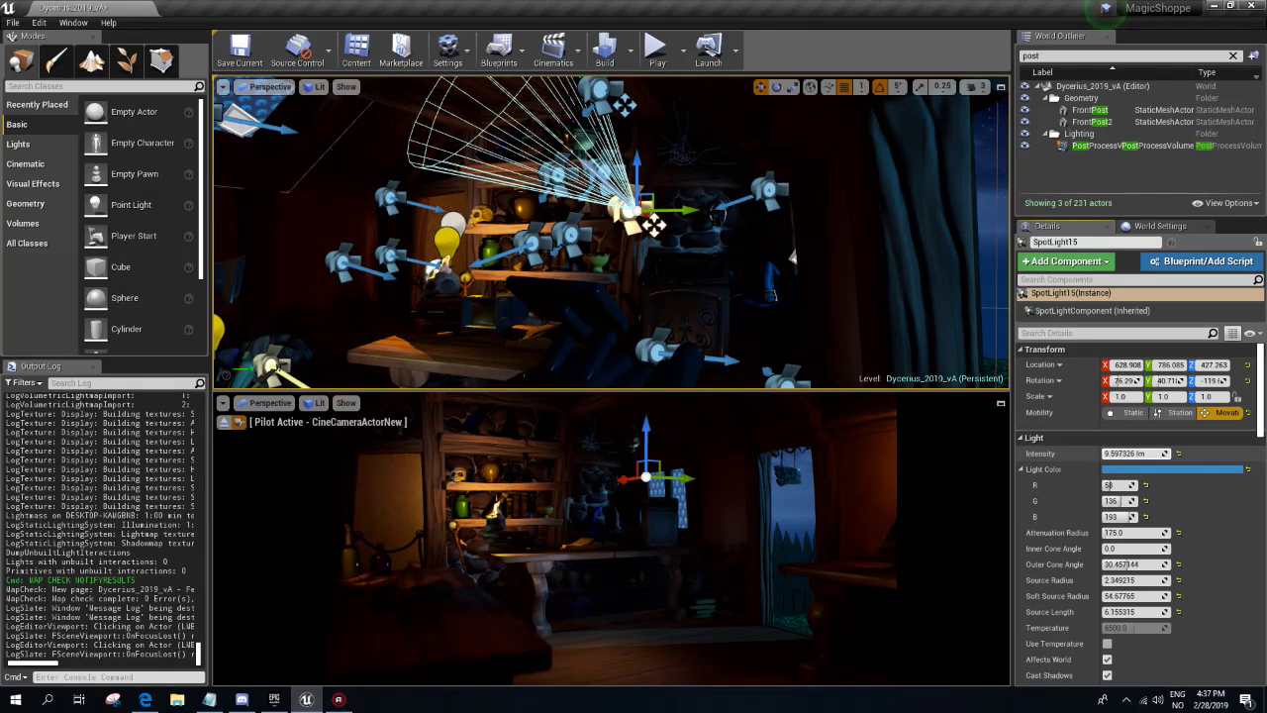
{"action": "left_click", "coordinate": [1133, 454]}
{"action": "type", "text": "5"}
{"action": "key", "text": "Return"}
- Delete the accidental duplicate spotlight SpotLight26
{"action": "key", "text": "f"}
{"action": "mouse_move", "coordinate": [599, 223]}
{"action": "left_mouse_down", "text": "alt"}
{"action": "mouse_move", "coordinate": [606, 202]}
{"action": "mouse_move", "coordinate": [658, 260]}
{"action": "left_mouse_up", "text": "alt"}
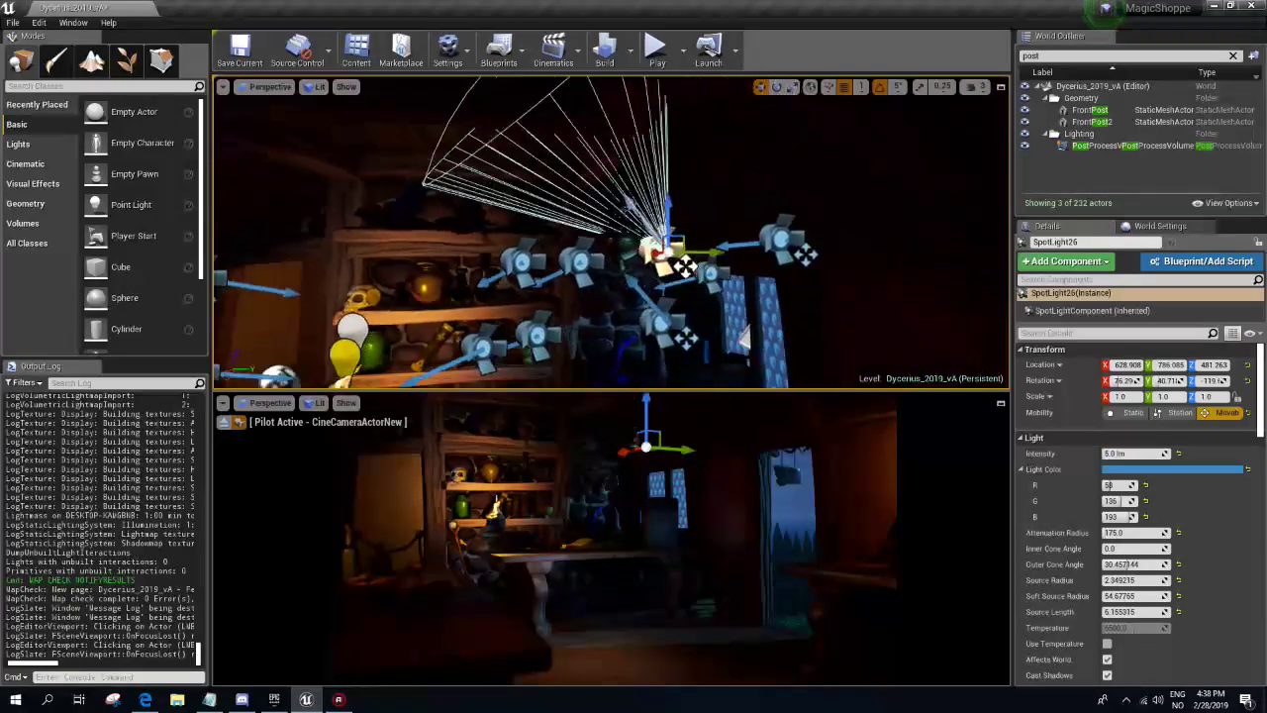
{"action": "key", "text": "Delete"}
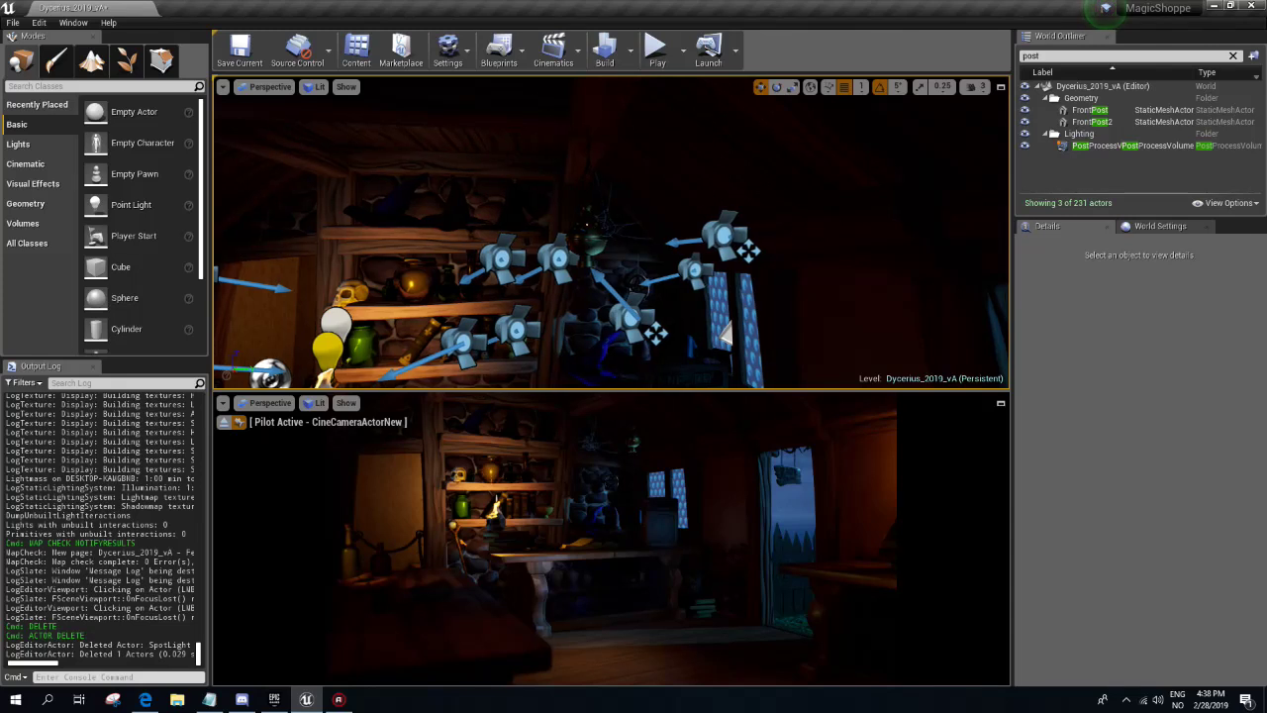
- Reduce SpotLight15's attenuation radius to about 199.6 and raise its intensity to 8 lm
{"action": "left_click", "coordinate": [660, 311]}
{"action": "mouse_move", "coordinate": [660, 312]}
{"action": "left_mouse_down", "text": "alt"}
{"action": "mouse_move", "coordinate": [559, 330]}
{"action": "mouse_move", "coordinate": [584, 330]}
{"action": "left_mouse_up", "text": "alt"}
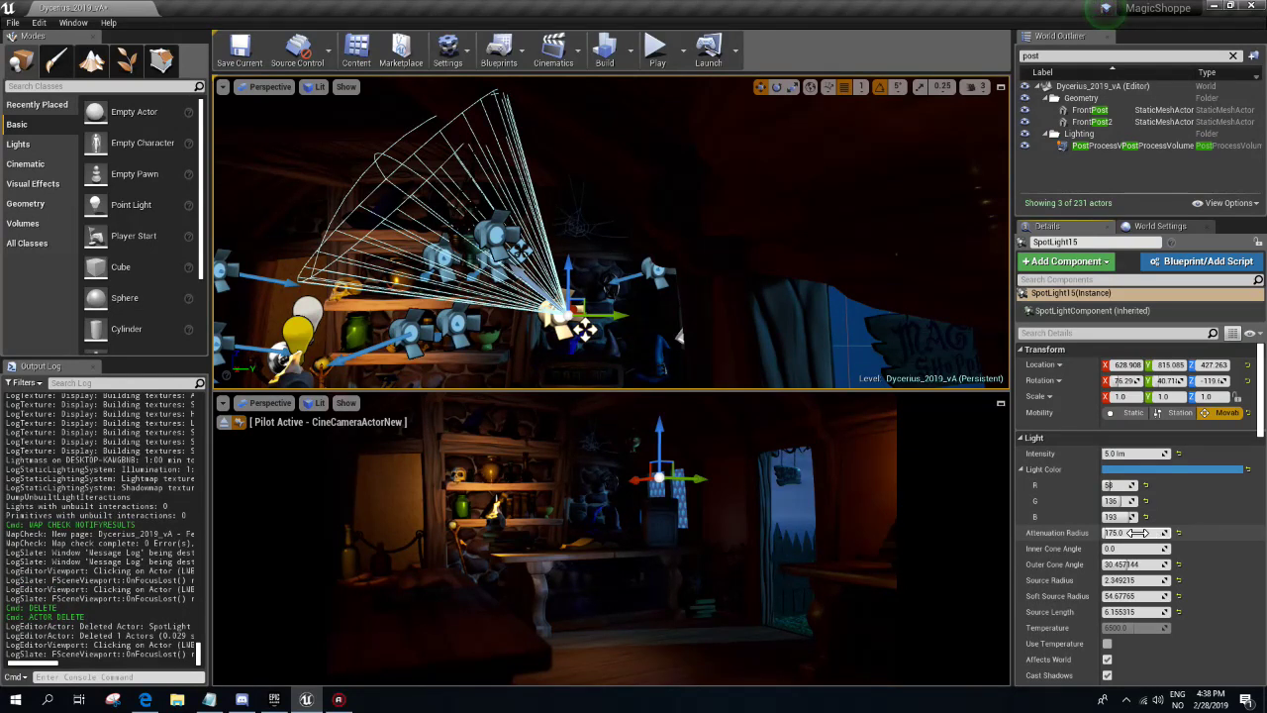
{"action": "mouse_move", "coordinate": [1136, 532]}
{"action": "left_mouse_down"}
{"action": "mouse_move", "coordinate": [1113, 532]}
{"action": "mouse_move", "coordinate": [1148, 532]}
{"action": "left_mouse_up"}
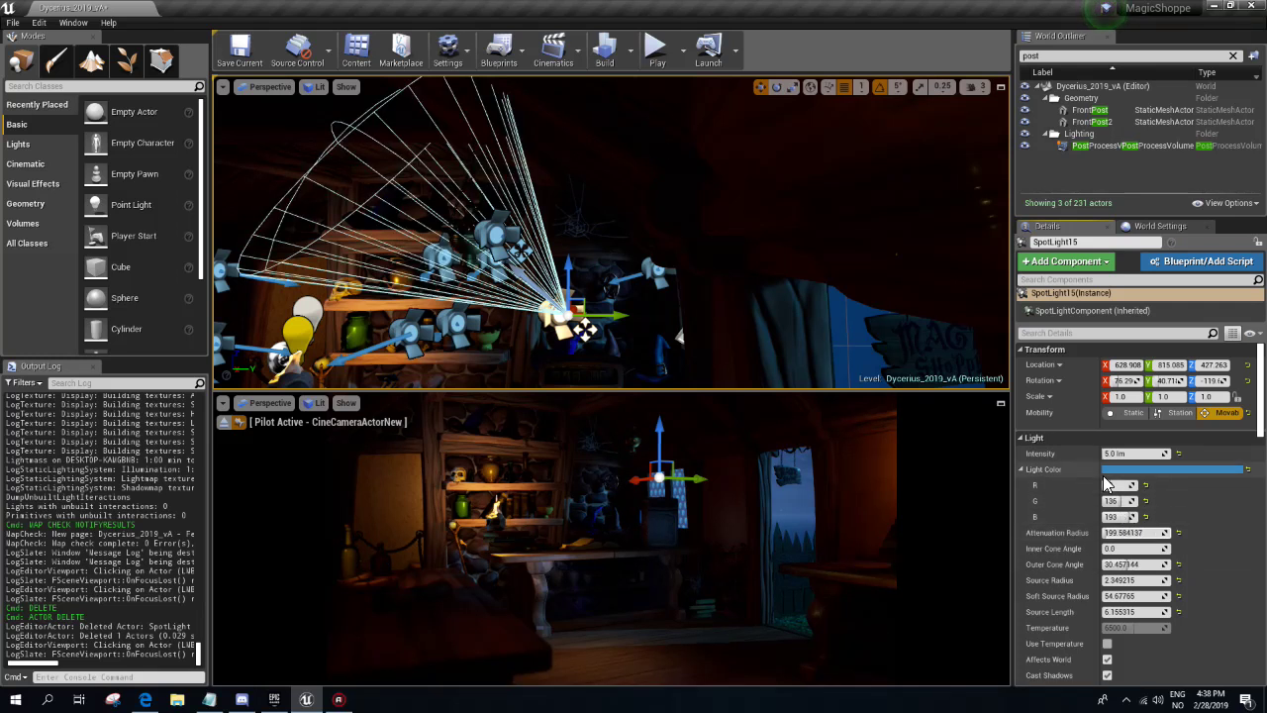
{"action": "left_click_drag", "start_coordinate": [1123, 454], "coordinate": [1138, 453]}
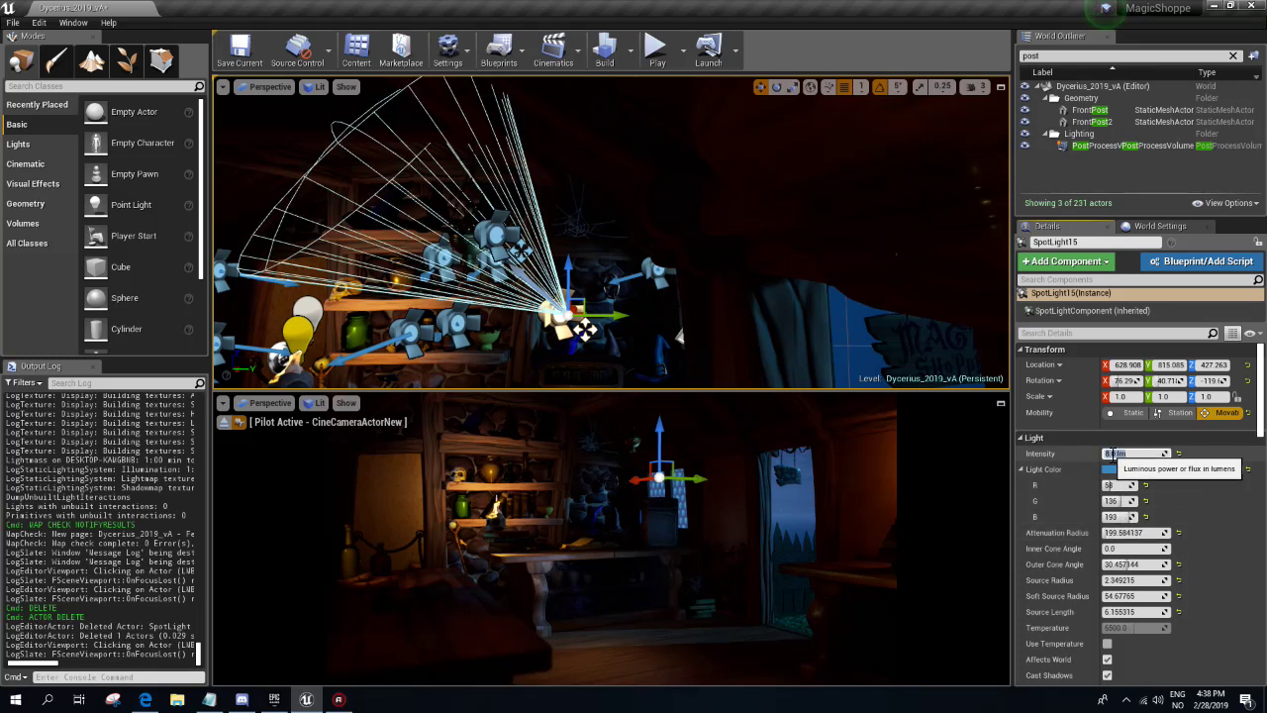
- Nudge SpotLight15 slightly along X, then select and frame SpotLight14
{"action": "right_click_drag", "start_coordinate": [891, 297], "coordinate": [792, 297]}
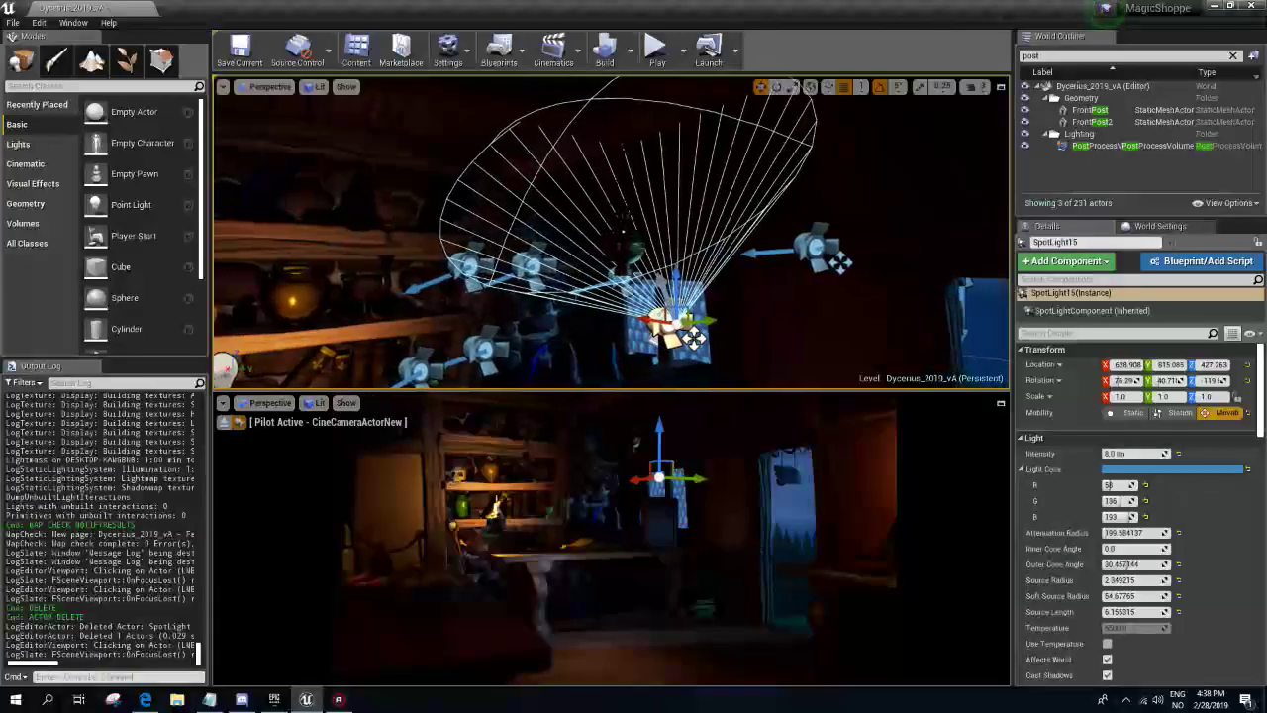
{"action": "left_click_drag", "start_coordinate": [650, 288], "coordinate": [662, 288]}
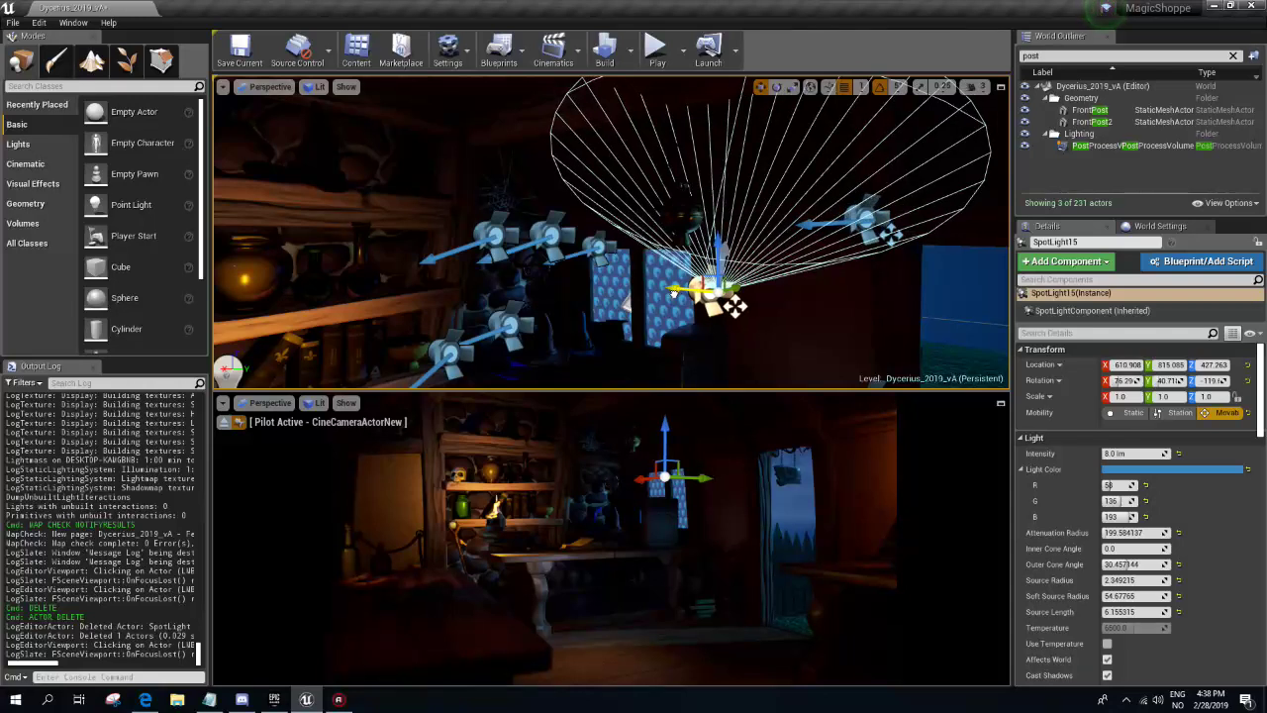
{"action": "left_click", "coordinate": [867, 220]}
{"action": "key", "text": "f"}
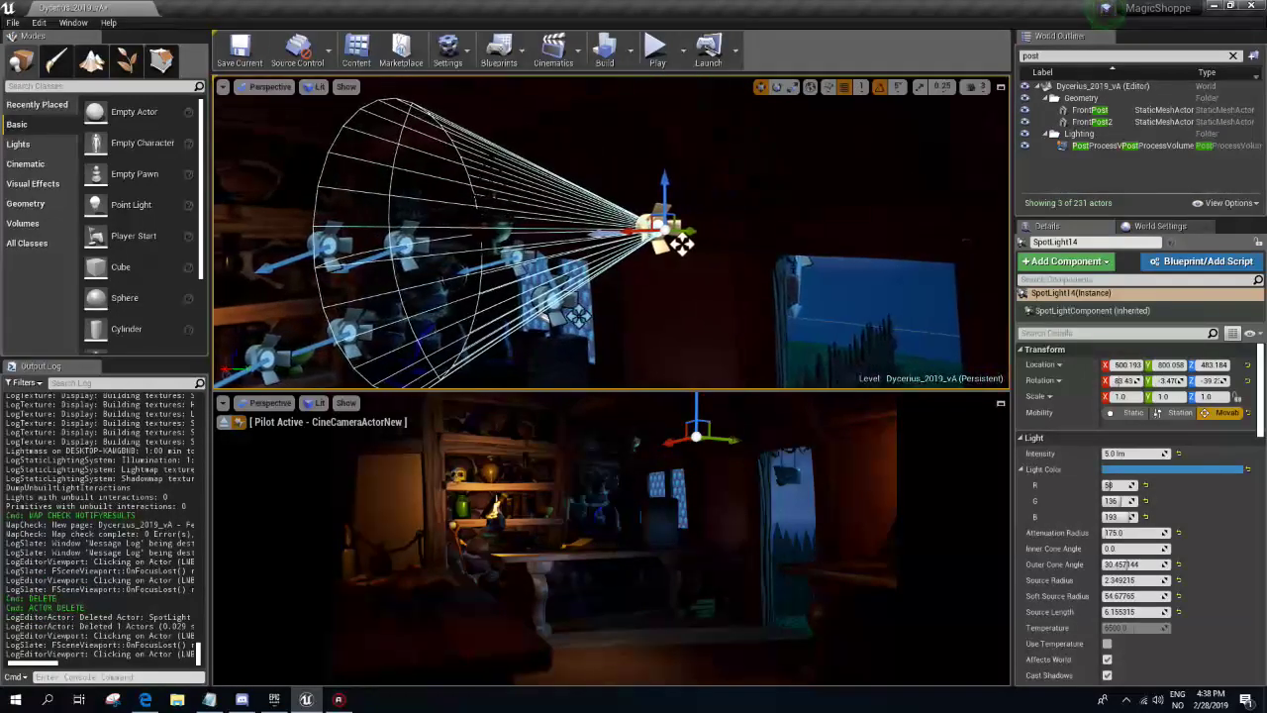
- Lower SpotLight14 toward the shelves, rotate it, and shift it along Y
{"action": "mouse_move", "coordinate": [681, 245]}
{"action": "left_mouse_down"}
{"action": "mouse_move", "coordinate": [681, 313]}
{"action": "mouse_move", "coordinate": [482, 299]}
{"action": "left_mouse_up"}
{"action": "key", "text": "e"}
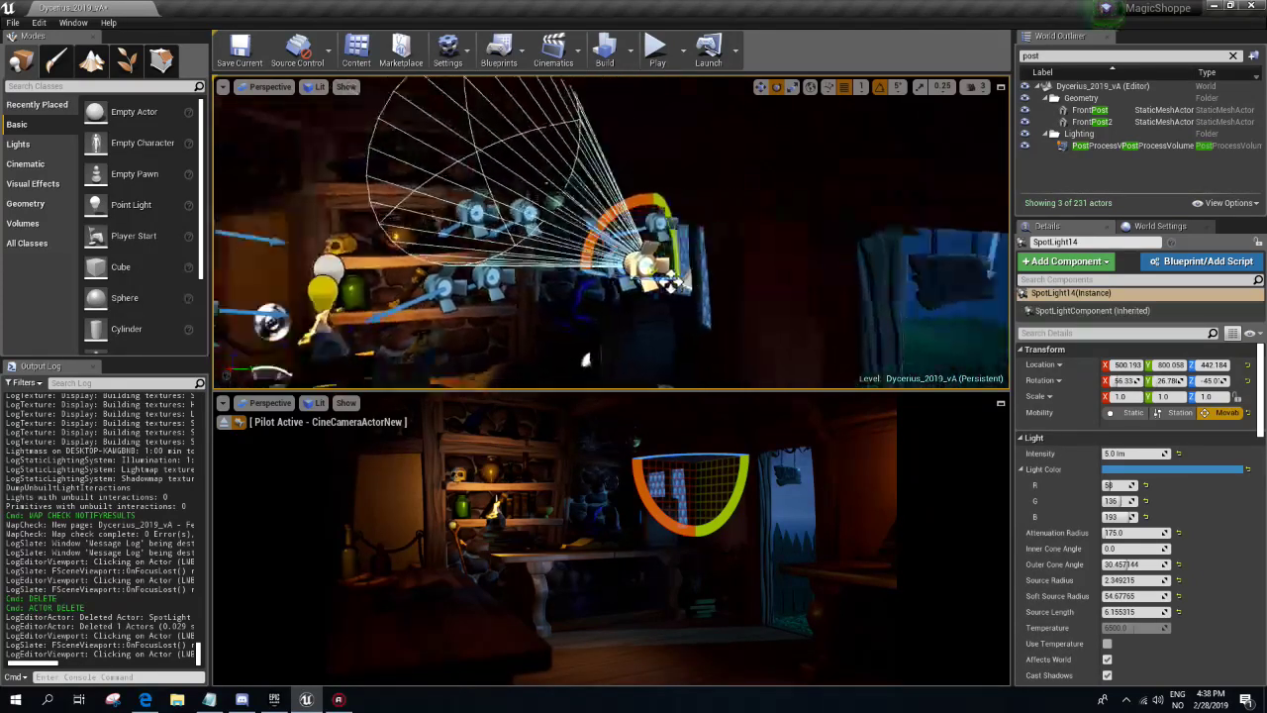
{"action": "key", "text": "w"}
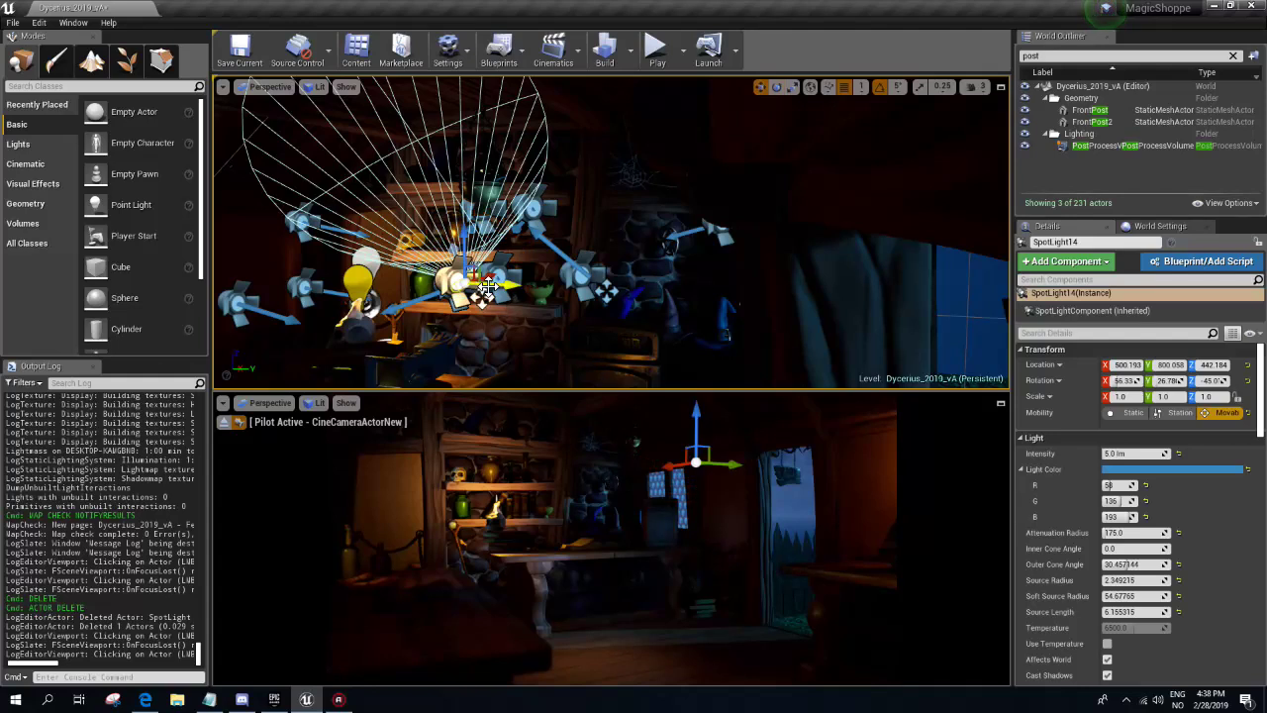
{"action": "mouse_move", "coordinate": [482, 299]}
{"action": "left_mouse_down"}
{"action": "mouse_move", "coordinate": [705, 307]}
{"action": "mouse_move", "coordinate": [603, 302]}
{"action": "left_mouse_up"}
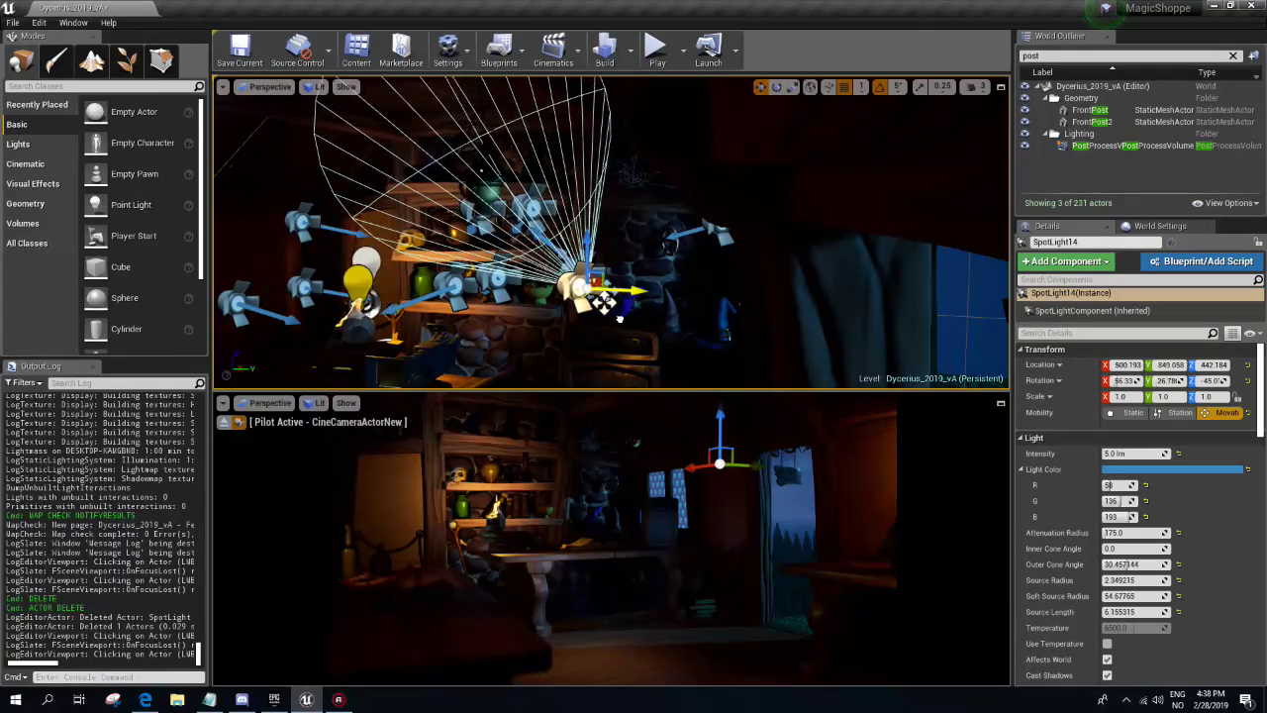
- Reset SpotLight14's intensity to 0, scrub it up to about 75.36 lm, and toggle Affects World
{"action": "left_click", "coordinate": [1119, 452]}
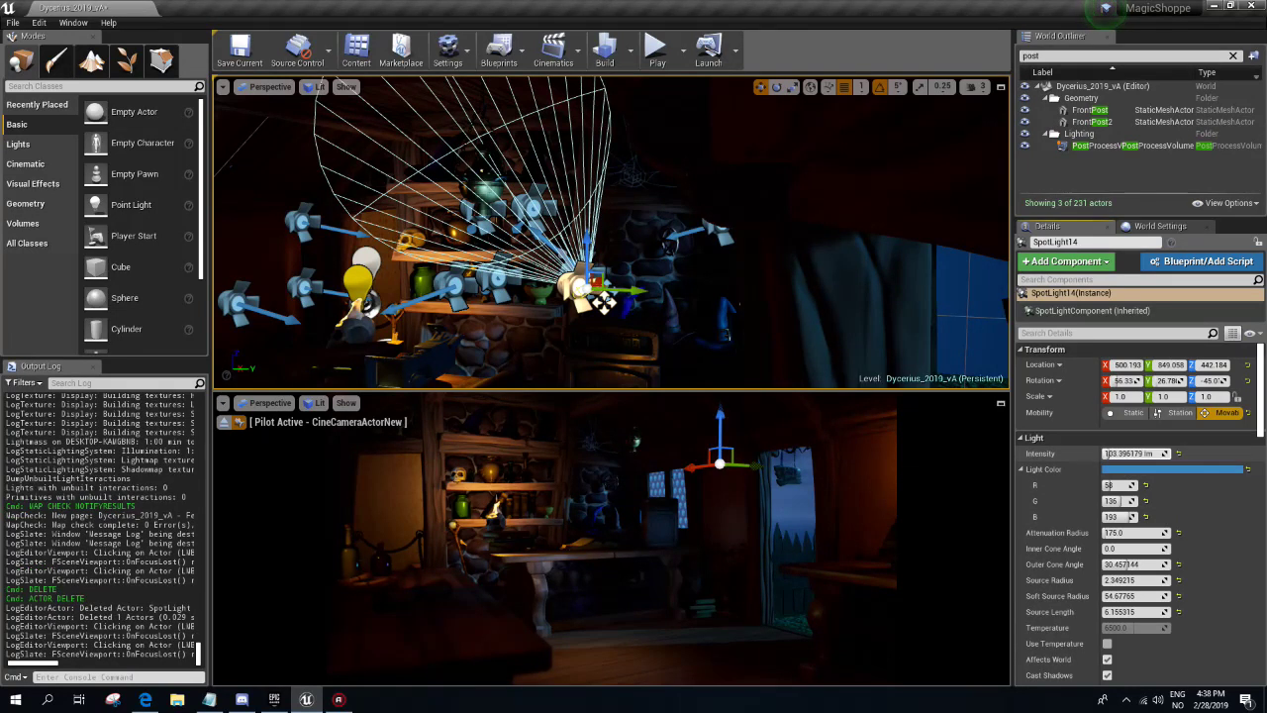
{"action": "type", "text": "000.944763"}
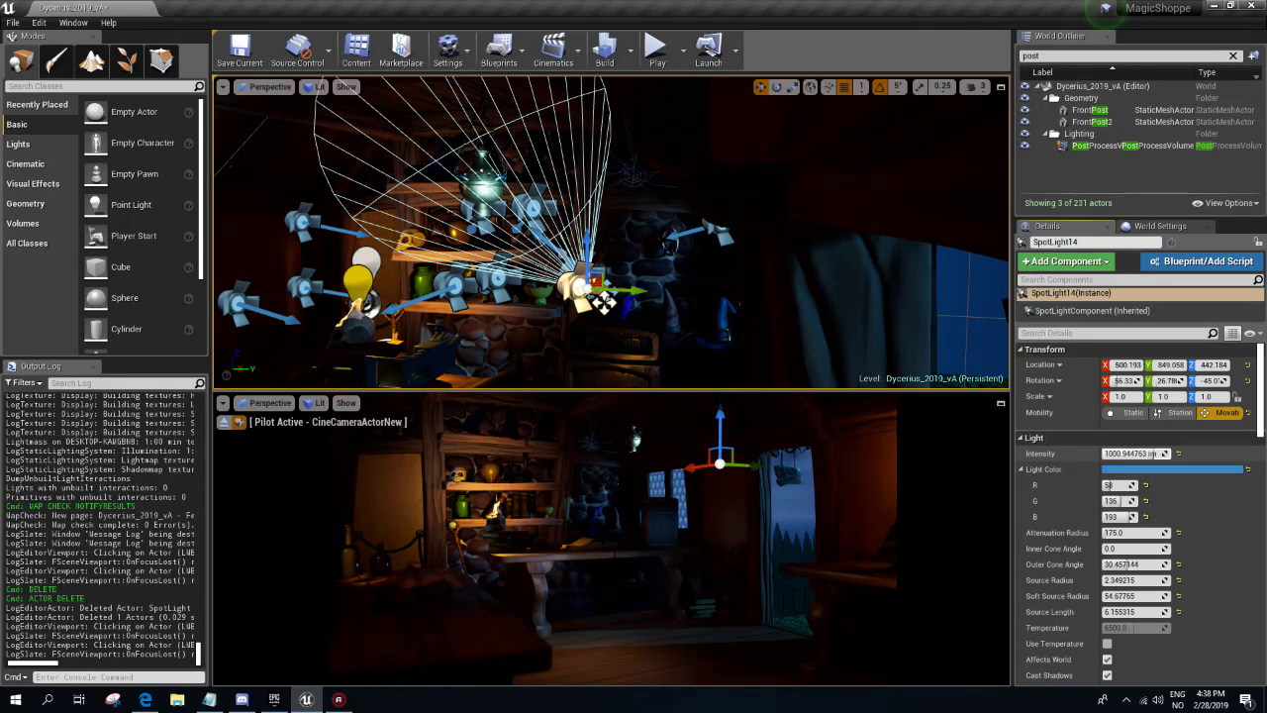
{"action": "key", "text": "Return"}
{"action": "left_click_drag", "start_coordinate": [1128, 453], "coordinate": [1130, 453]}
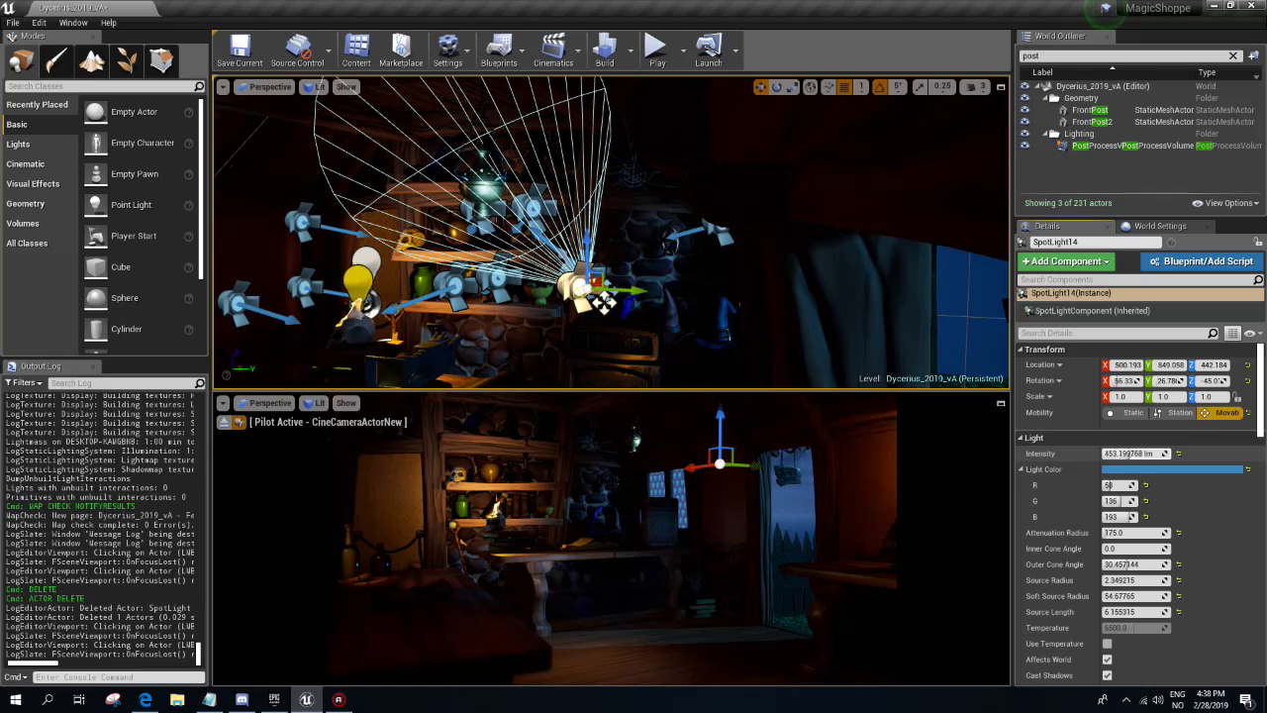
{"action": "mouse_move", "coordinate": [1130, 452]}
{"action": "left_mouse_down"}
{"action": "mouse_move", "coordinate": [1148, 453]}
{"action": "mouse_move", "coordinate": [1109, 453]}
{"action": "mouse_move", "coordinate": [1148, 453]}
{"action": "left_mouse_up"}
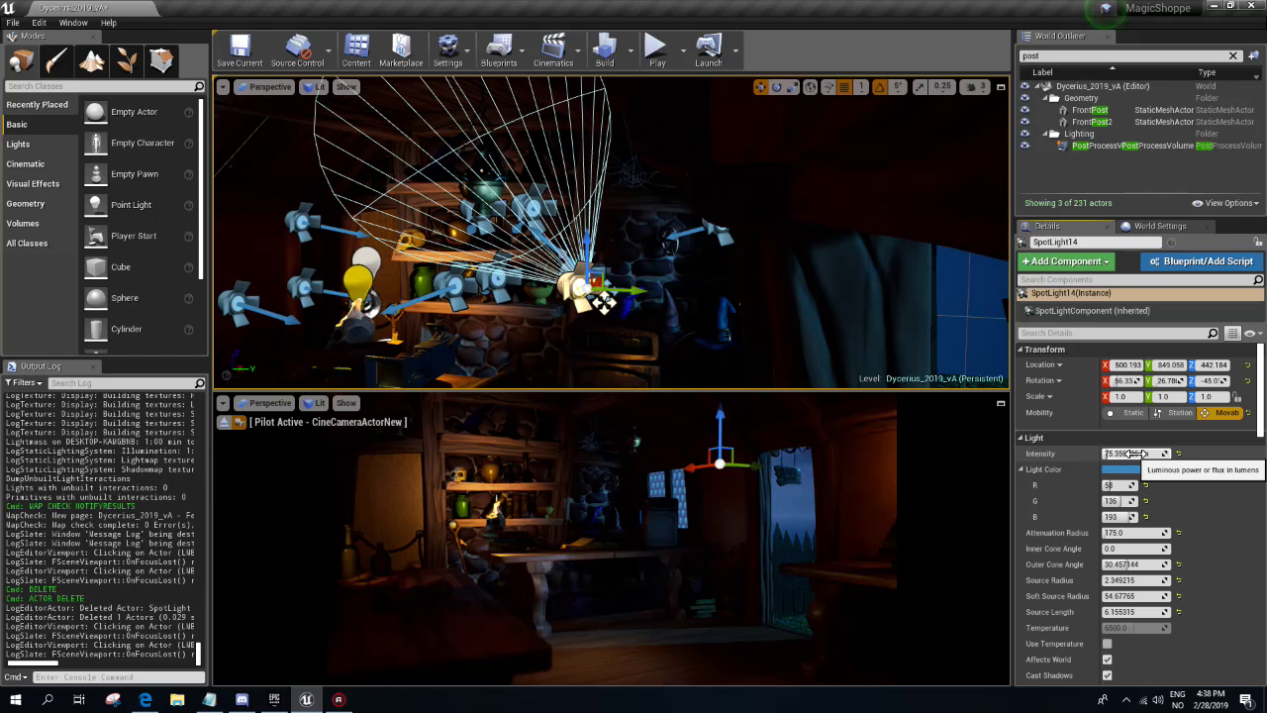
{"action": "left_click", "coordinate": [1107, 660]}
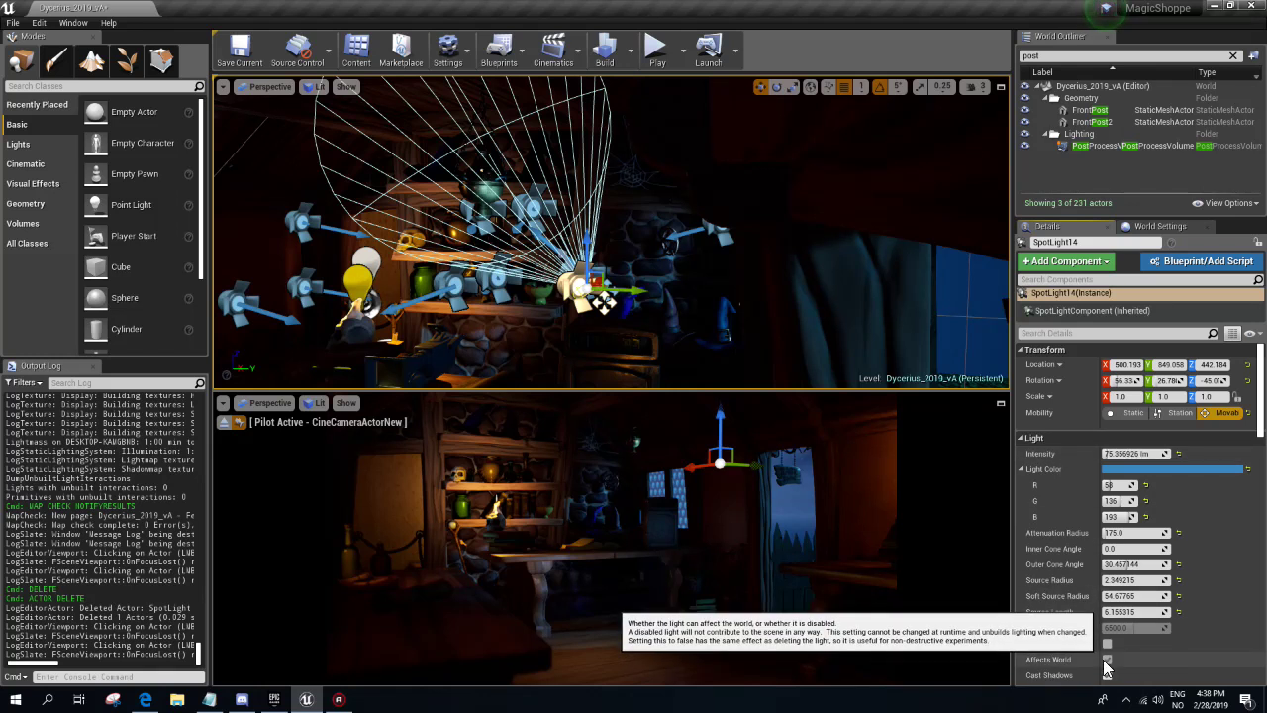
- Duplicate SpotLight14 into SpotLight26 and rotate its cone to point into the room
{"action": "key", "text": "f"}
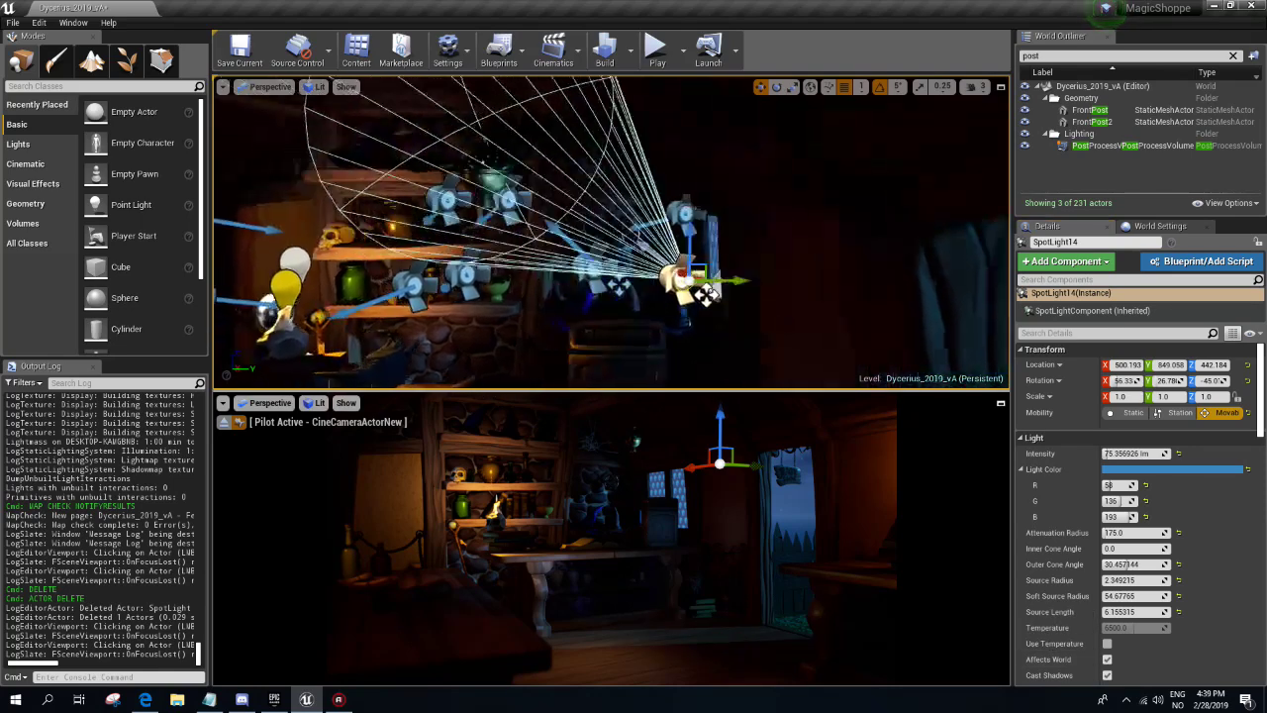
{"action": "right_click_drag", "start_coordinate": [594, 237], "coordinate": [693, 238]}
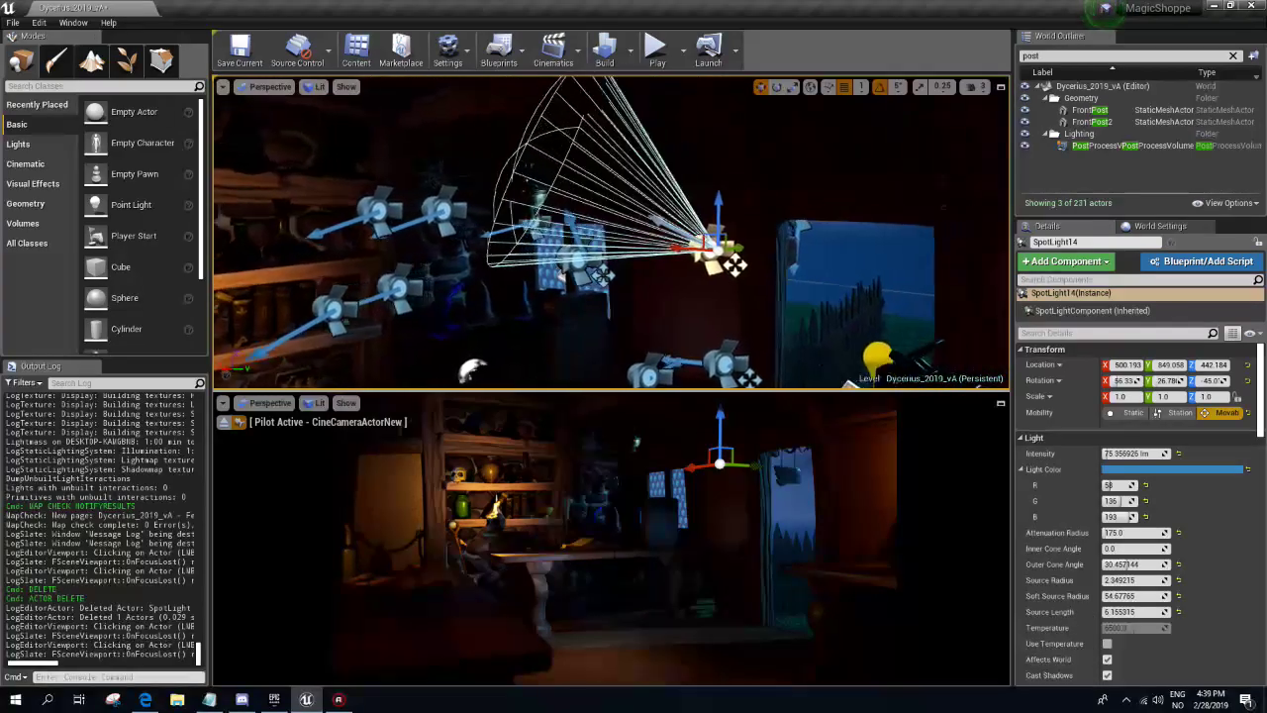
{"action": "left_click_drag", "start_coordinate": [594, 247], "coordinate": [693, 233], "text": "alt+shift"}
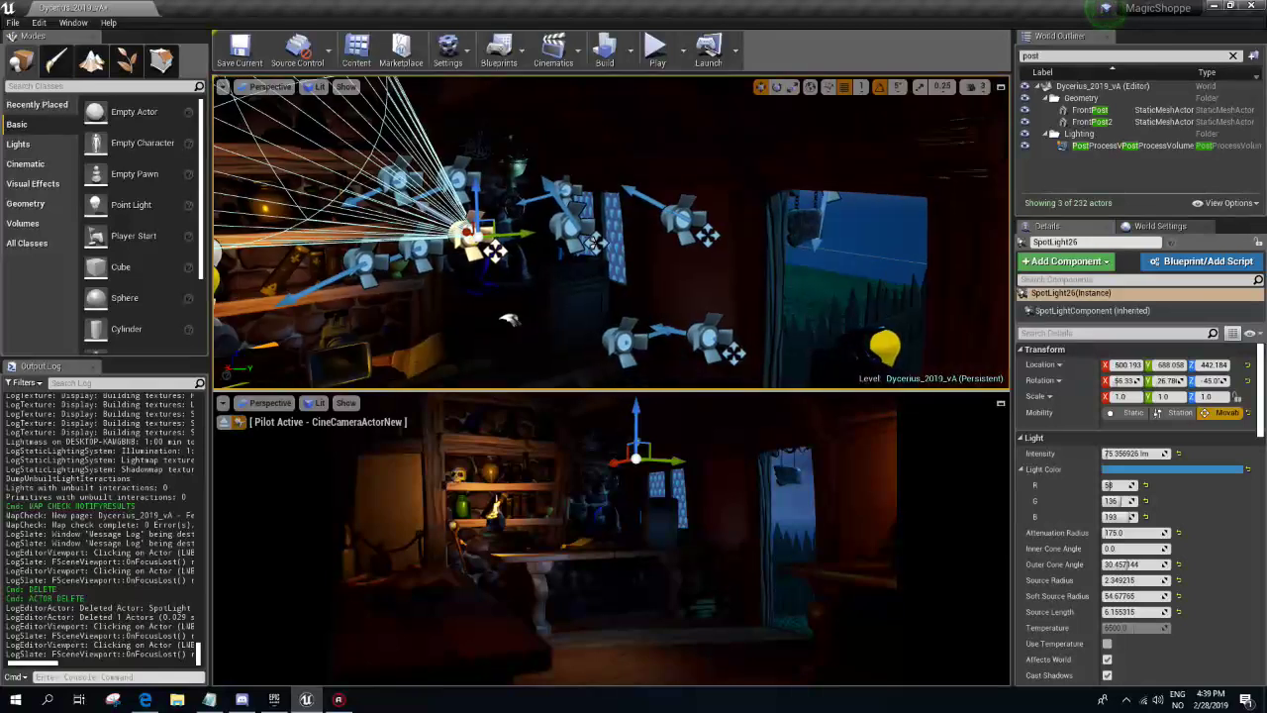
{"action": "key", "text": "e"}
{"action": "right_click_drag", "start_coordinate": [726, 246], "coordinate": [752, 254]}
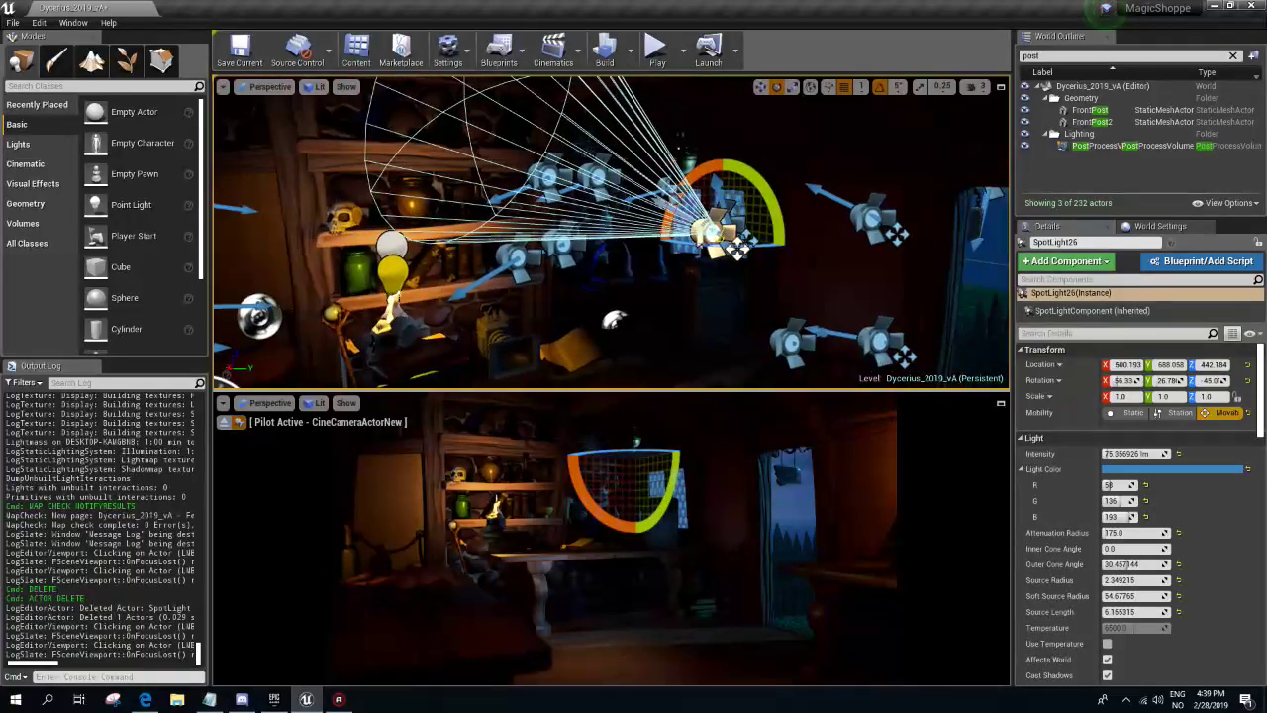
{"action": "left_click_drag", "start_coordinate": [752, 255], "coordinate": [767, 232]}
{"action": "key", "text": "w"}
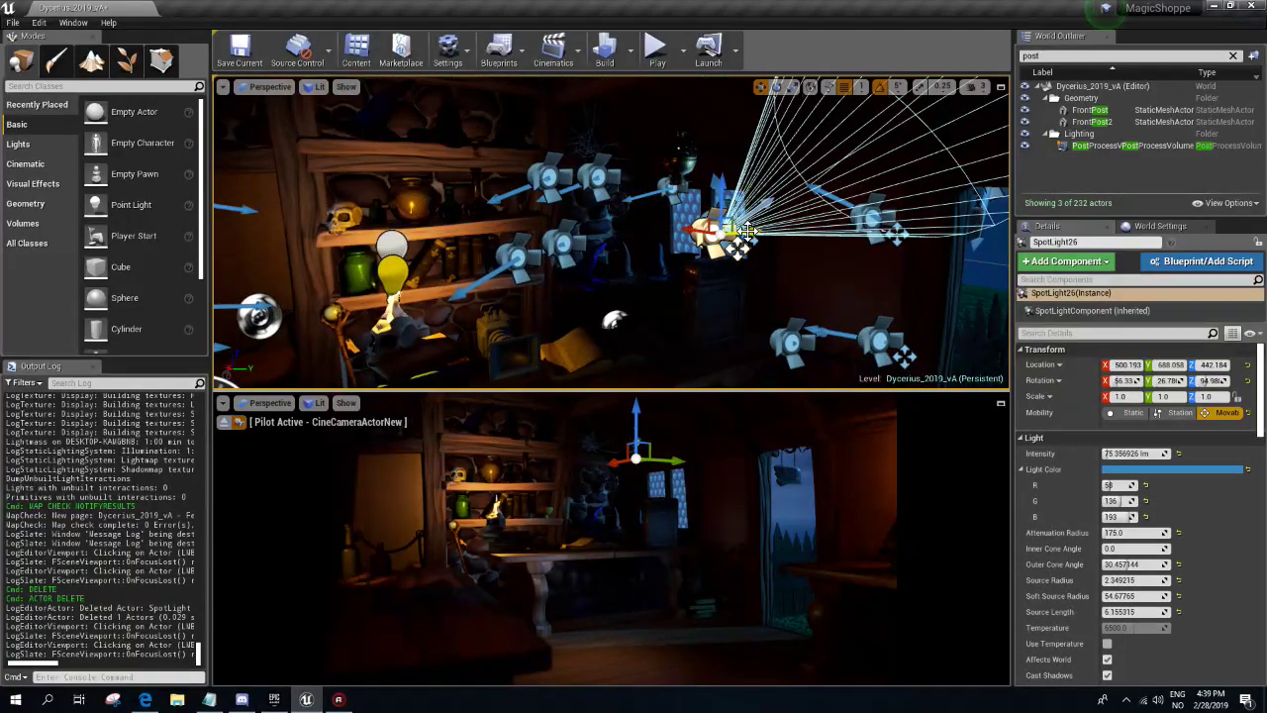
- Move SpotLight26 along X, widen its outer cone to about 44.75, and lower it slightly
{"action": "mouse_move", "coordinate": [688, 229]}
{"action": "left_mouse_down"}
{"action": "mouse_move", "coordinate": [592, 224]}
{"action": "mouse_move", "coordinate": [607, 212]}
{"action": "mouse_move", "coordinate": [493, 235]}
{"action": "mouse_move", "coordinate": [547, 250]}
{"action": "mouse_move", "coordinate": [535, 249]}
{"action": "left_mouse_up"}
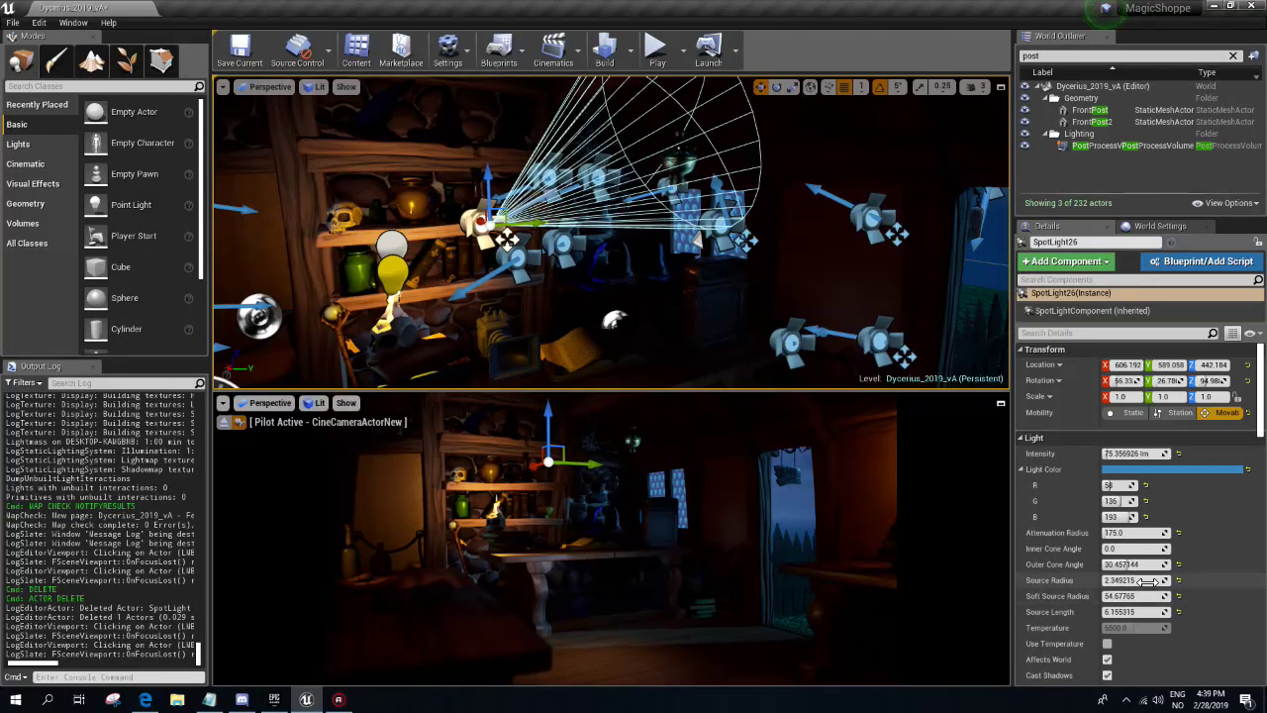
{"action": "mouse_move", "coordinate": [1125, 564]}
{"action": "left_mouse_down"}
{"action": "mouse_move", "coordinate": [1159, 564]}
{"action": "mouse_move", "coordinate": [1153, 548]}
{"action": "left_mouse_up"}
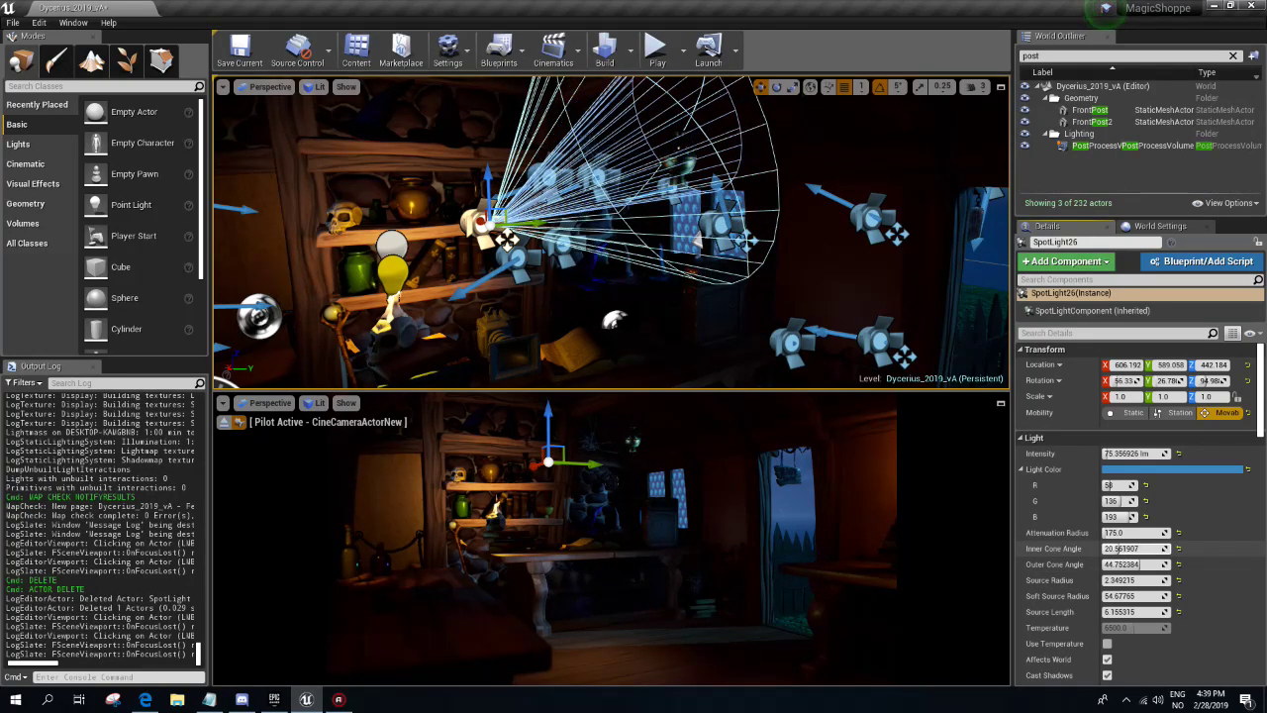
{"action": "mouse_move", "coordinate": [506, 239]}
{"action": "left_mouse_down"}
{"action": "mouse_move", "coordinate": [507, 267]}
{"action": "mouse_move", "coordinate": [422, 275]}
{"action": "mouse_move", "coordinate": [546, 263]}
{"action": "left_mouse_up"}
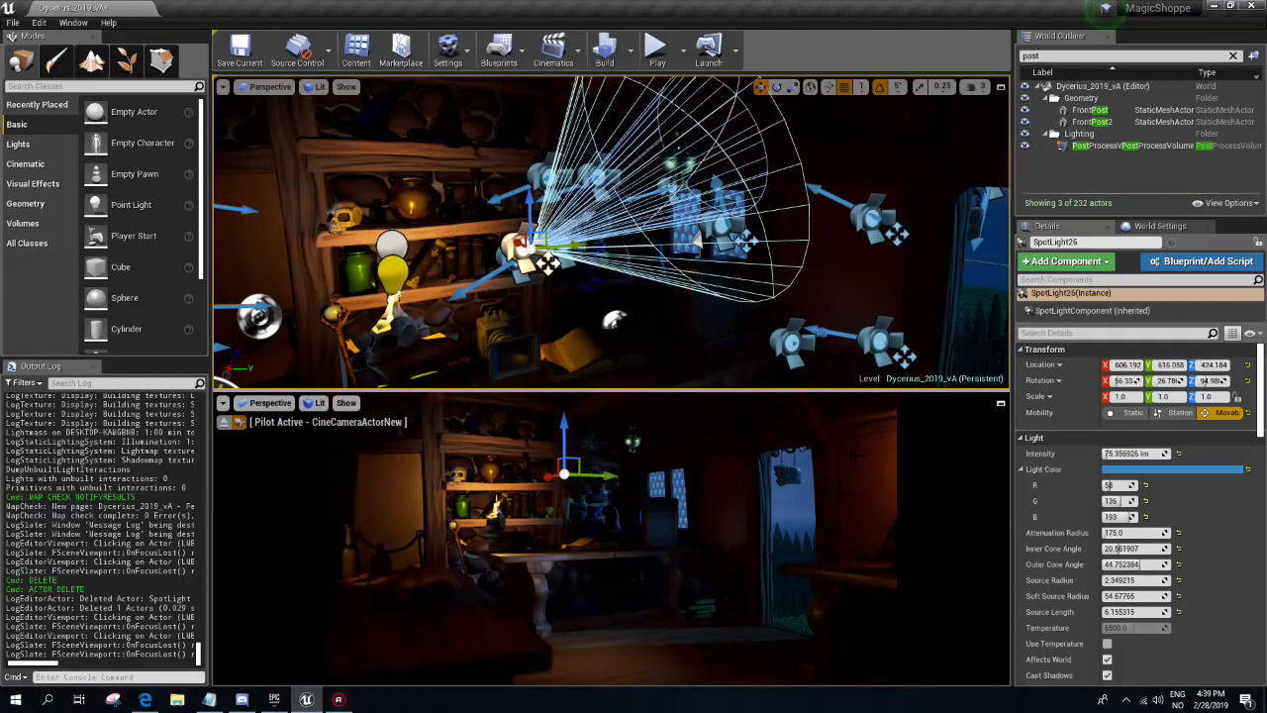
- Change SpotLight26's light colour to pale yellow (193, 192, 122)
{"action": "left_click", "coordinate": [1166, 469]}
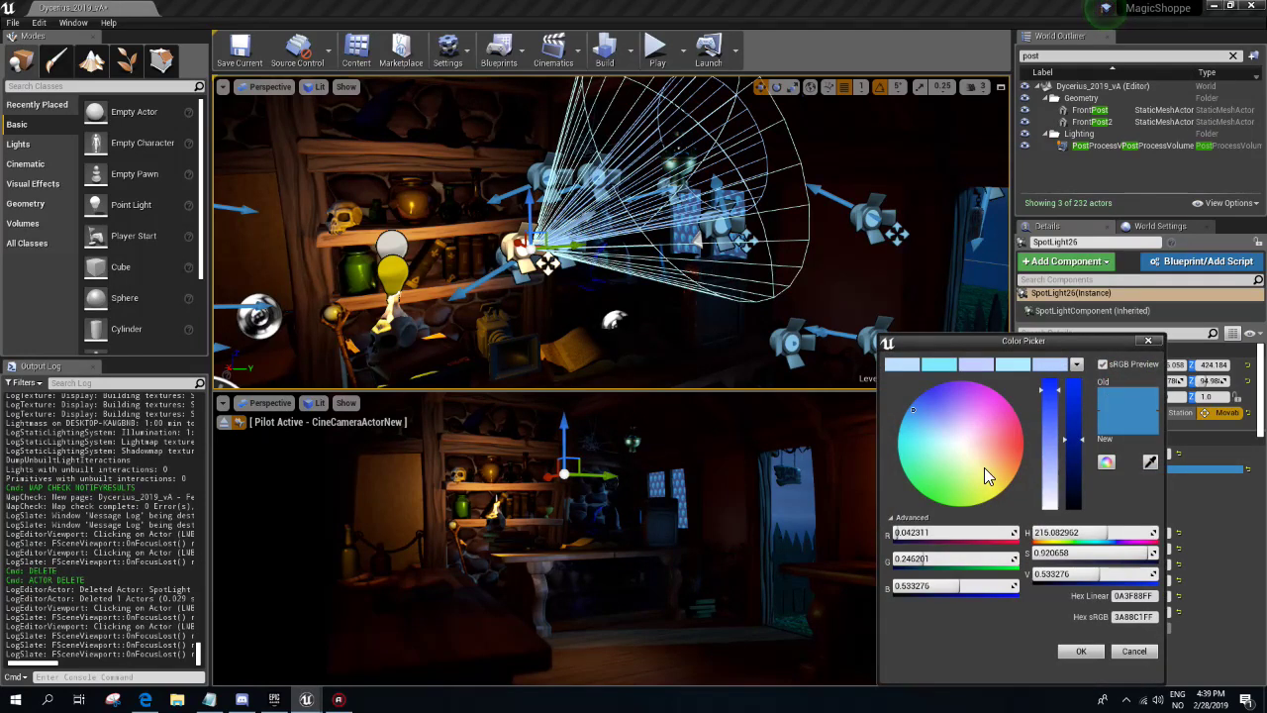
{"action": "left_click", "coordinate": [985, 467]}
{"action": "left_click_drag", "start_coordinate": [986, 467], "coordinate": [981, 478]}
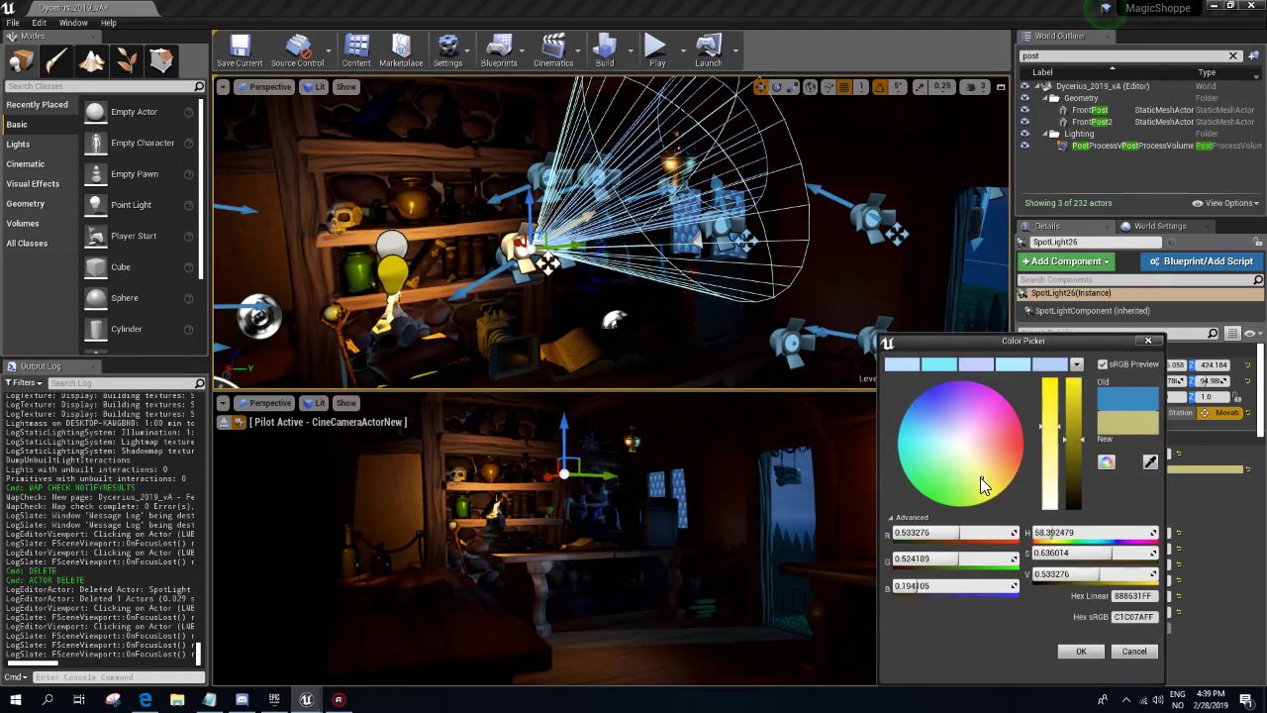
{"action": "left_click", "coordinate": [1083, 652]}
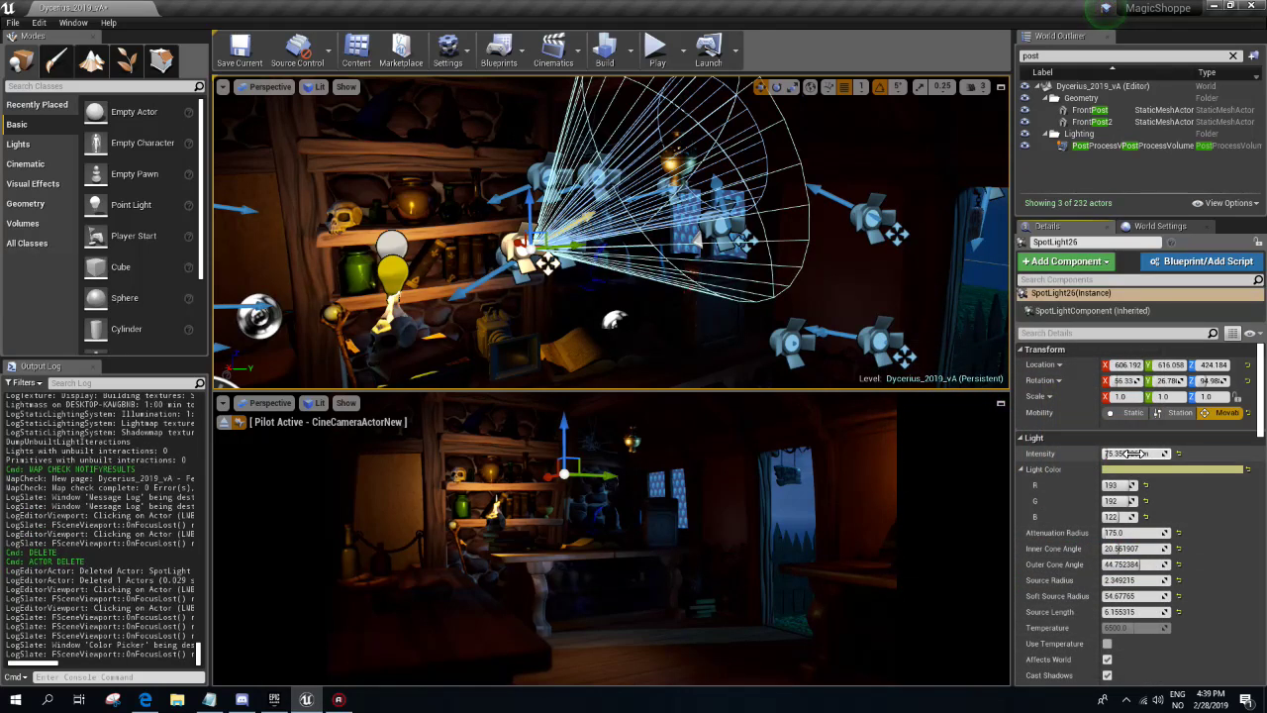
- Set SpotLight26's intensity to 5.0 lm and bring up File Explorer
{"action": "left_click_drag", "start_coordinate": [1132, 454], "coordinate": [1109, 453]}
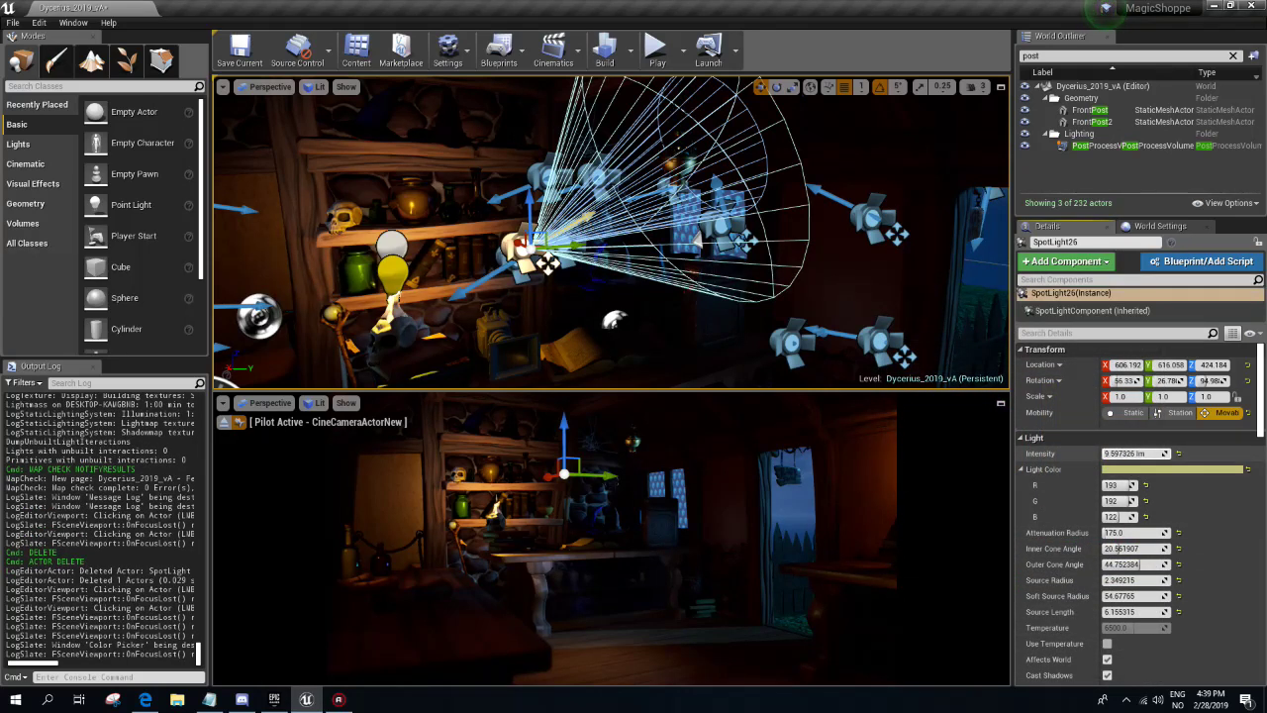
{"action": "left_click", "coordinate": [1132, 454]}
{"action": "type", "text": "5"}
{"action": "key", "text": "Return"}
{"action": "left_click", "coordinate": [1131, 453]}
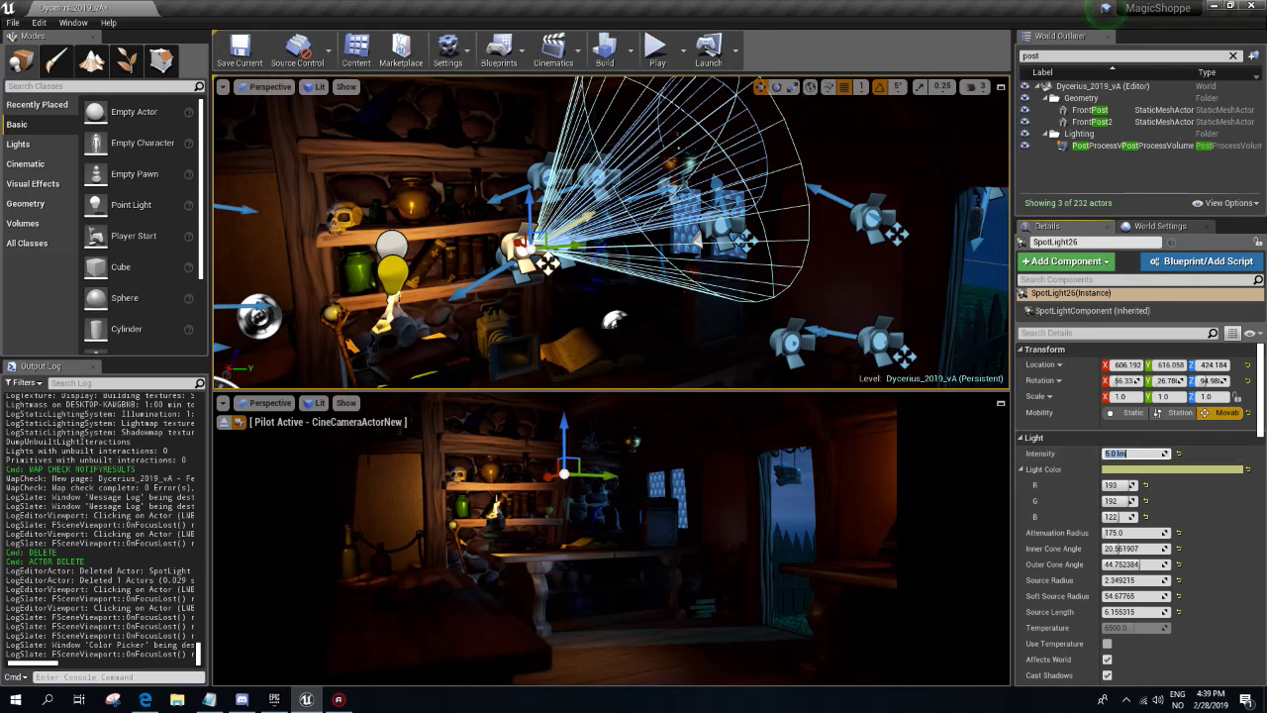
{"action": "left_click", "coordinate": [177, 698]}
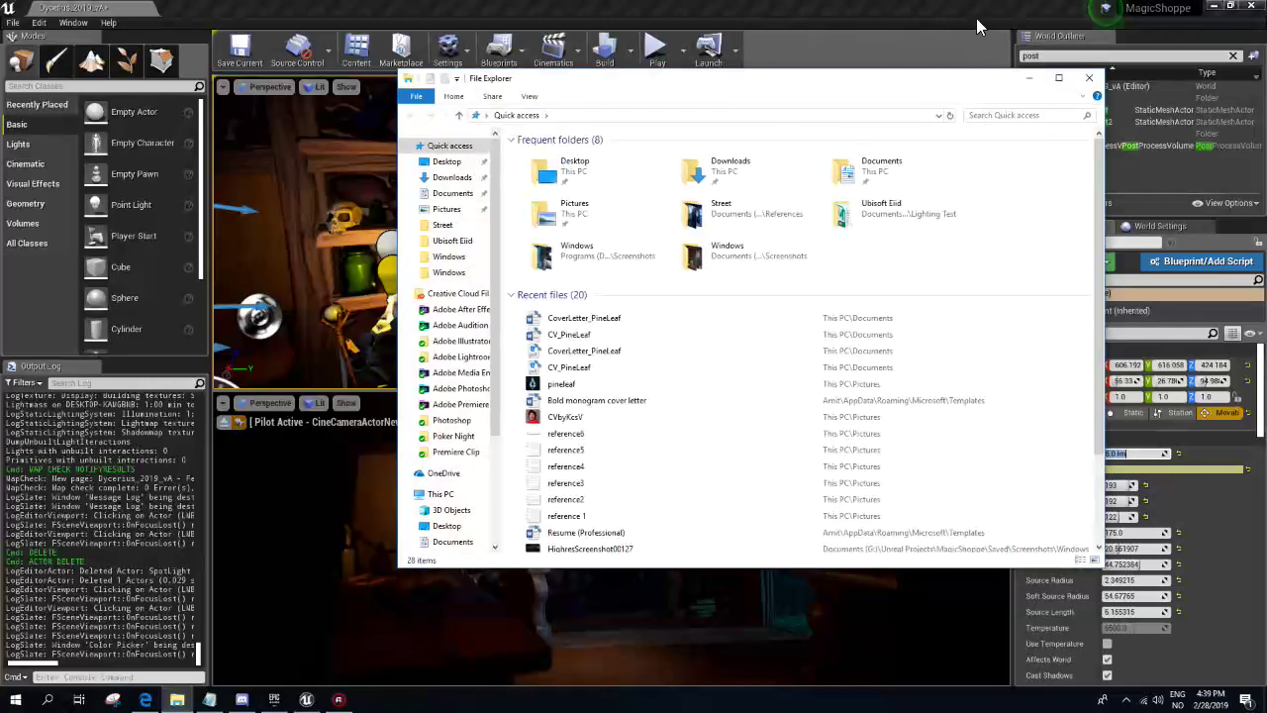
- Switch to the File Explorer window to reach HighresScreenshot00130.png
{"action": "key", "text": "alt+Tab"}
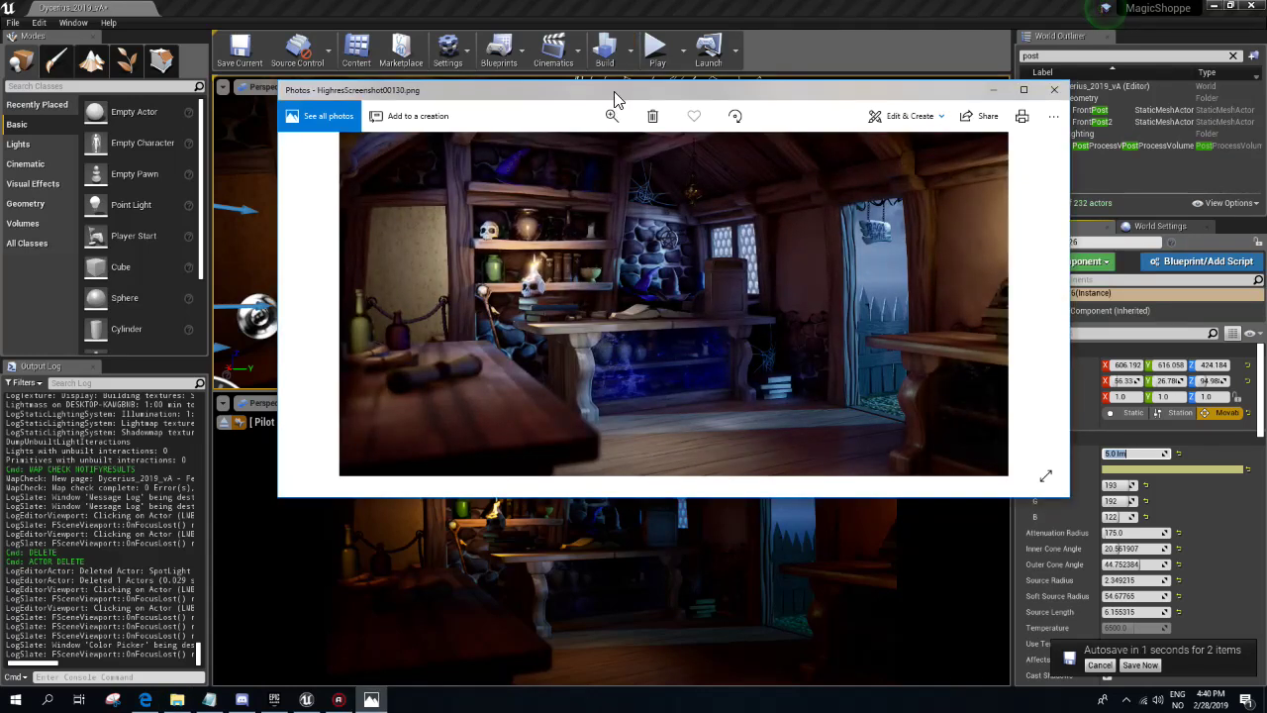
- Move and shrink the Photos screenshot viewer, then minimise it to return to Unreal
{"action": "mouse_move", "coordinate": [614, 91]}
{"action": "left_mouse_down"}
{"action": "mouse_move", "coordinate": [541, 73]}
{"action": "mouse_move", "coordinate": [562, 16]}
{"action": "left_mouse_up"}
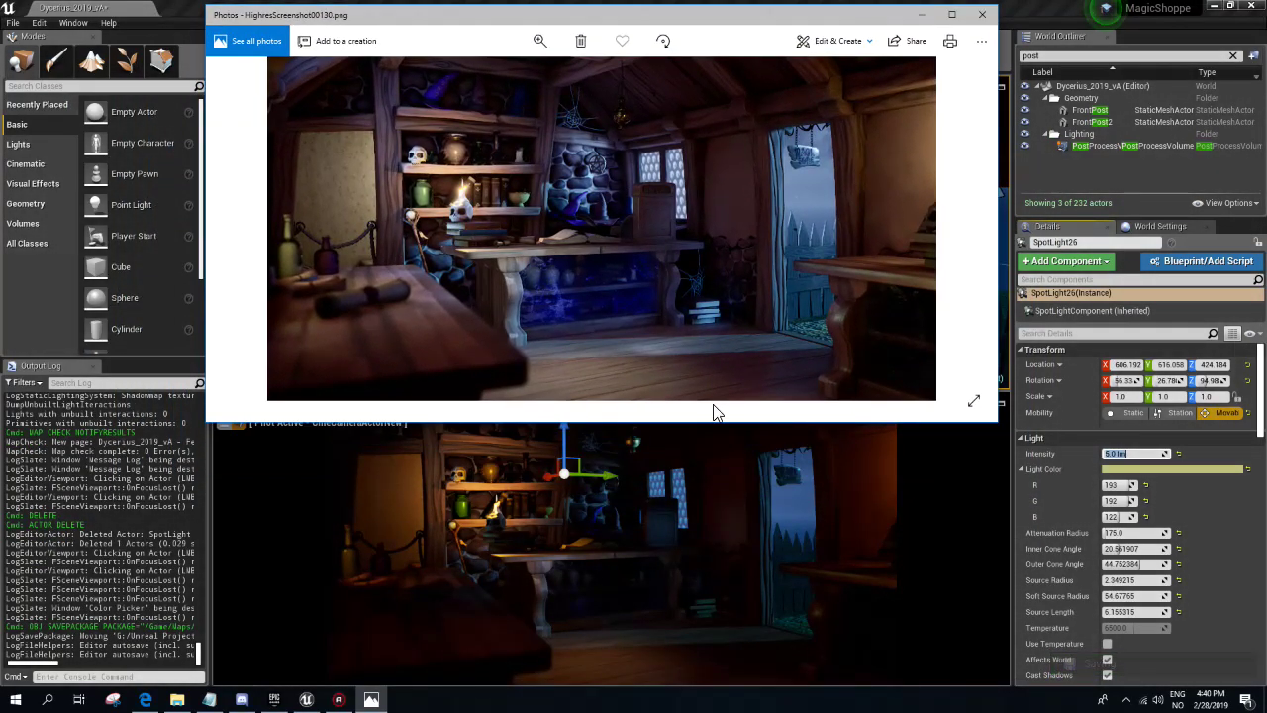
{"action": "left_click_drag", "start_coordinate": [702, 421], "coordinate": [709, 356]}
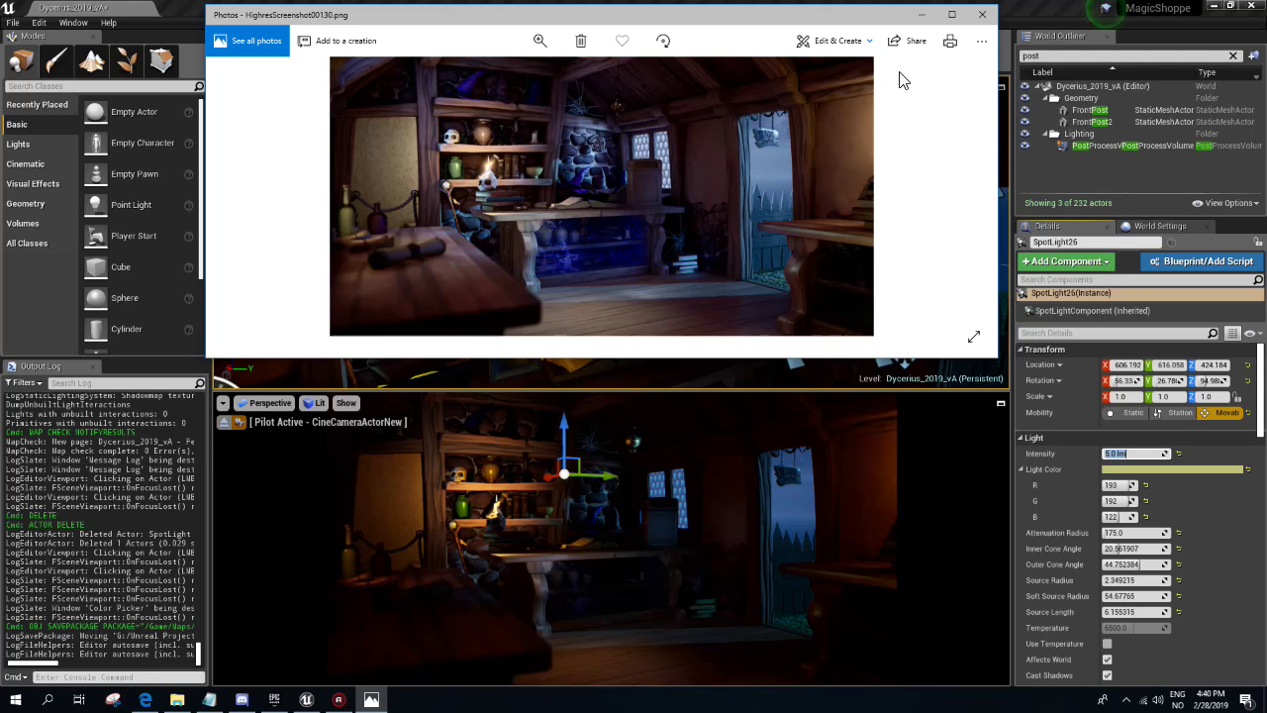
{"action": "left_click", "coordinate": [922, 15]}
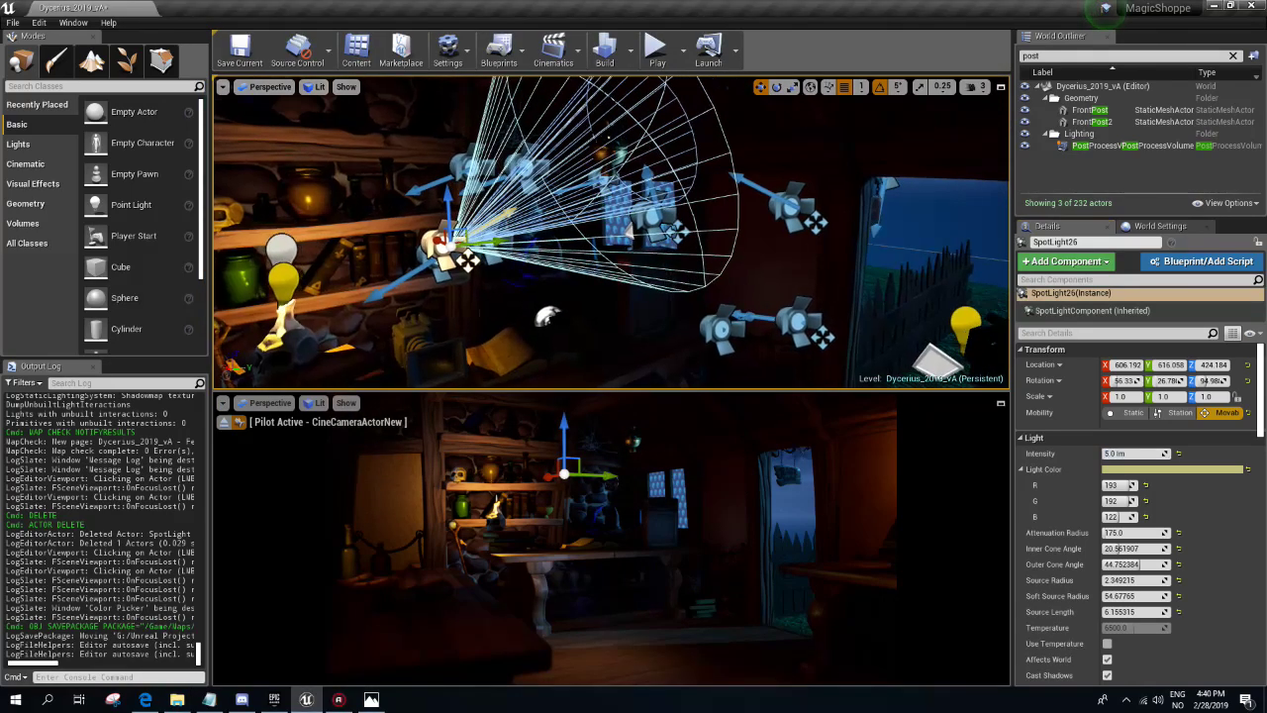
- Select SpotLight26 and enlarge its attenuation radius to about 595
{"action": "mouse_move", "coordinate": [612, 232]}
{"action": "right_mouse_down"}
{"action": "mouse_move", "coordinate": [634, 237]}
{"action": "mouse_move", "coordinate": [614, 267]}
{"action": "right_mouse_up"}
{"action": "key", "text": "Escape"}
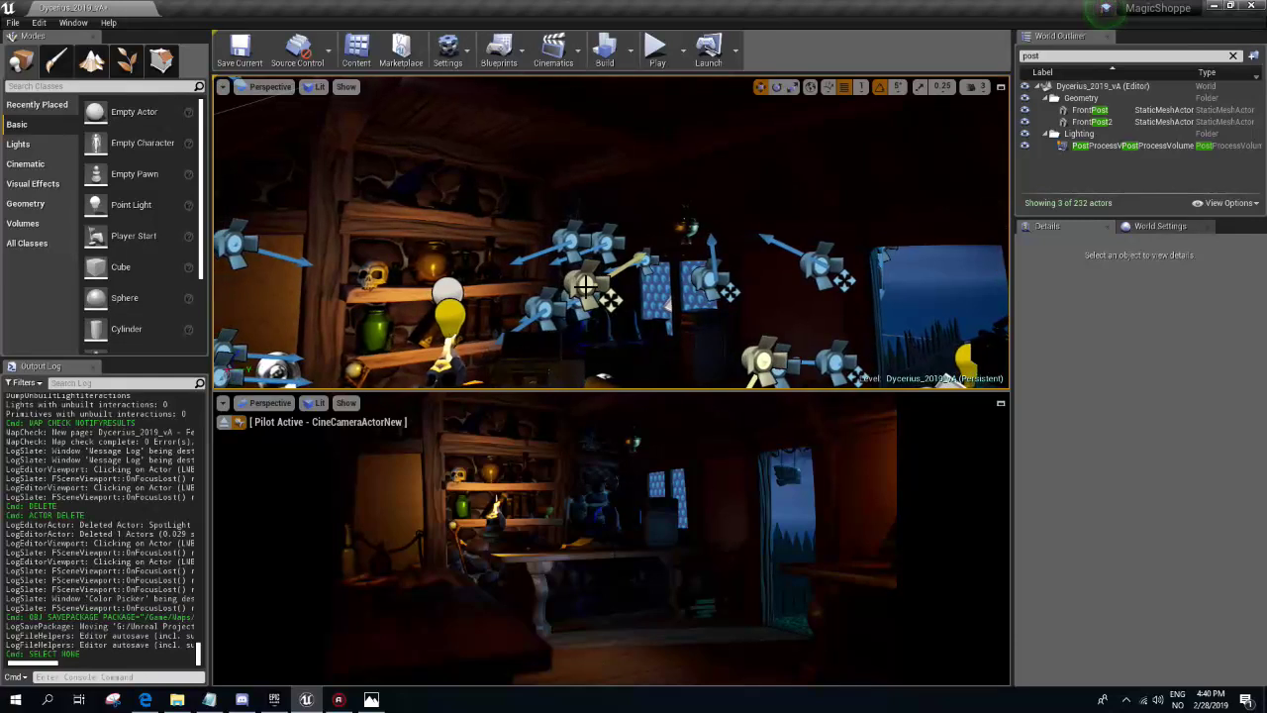
{"action": "left_click", "coordinate": [584, 283]}
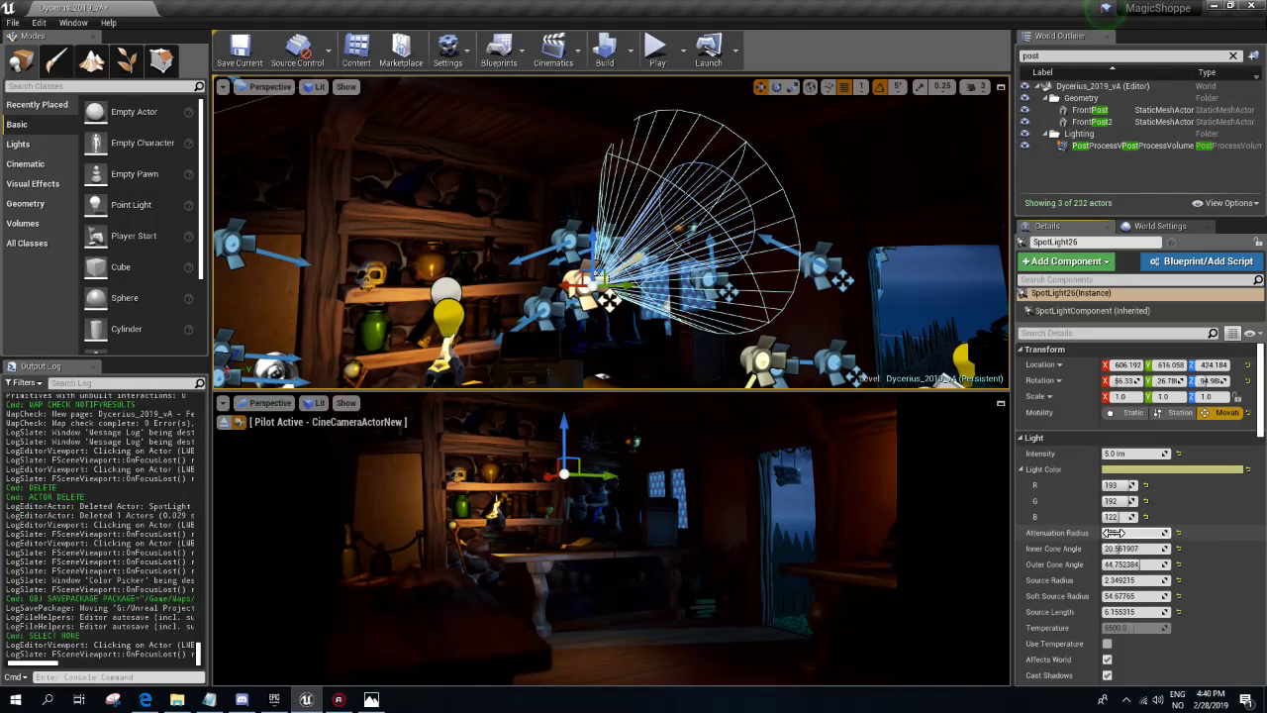
{"action": "left_click_drag", "start_coordinate": [1117, 532], "coordinate": [1178, 532]}
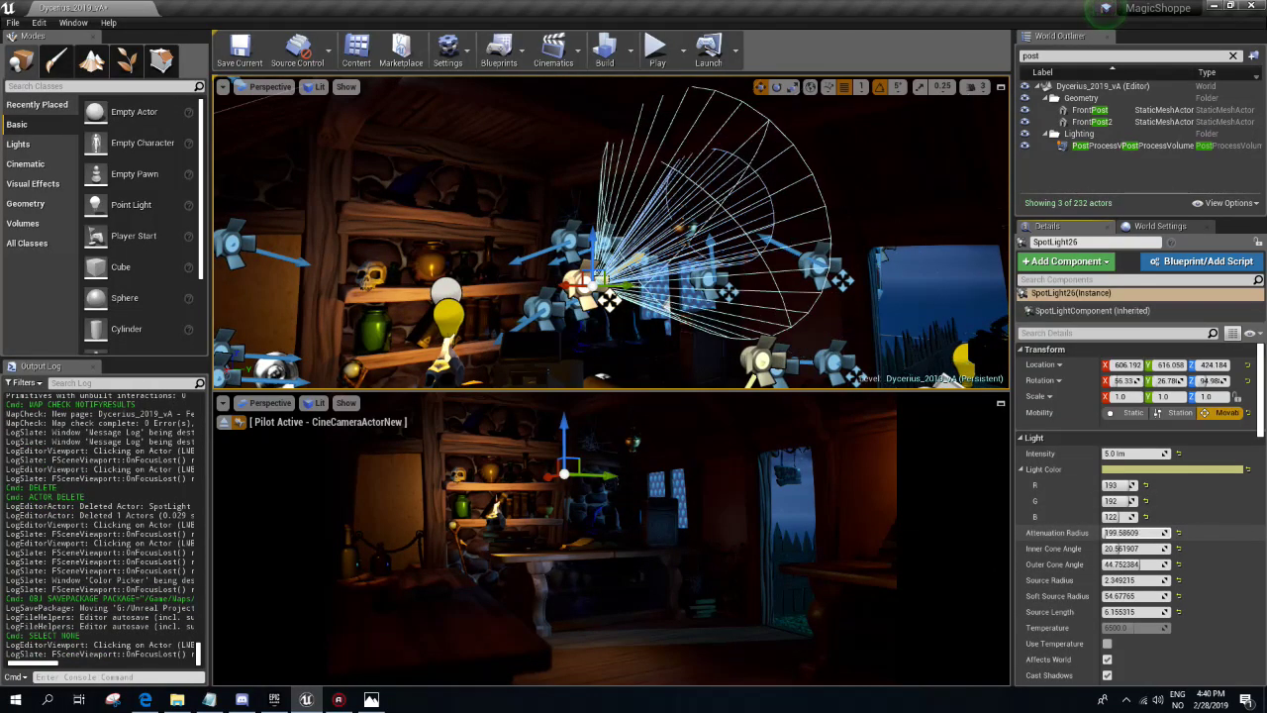
{"action": "right_click_drag", "start_coordinate": [594, 247], "coordinate": [713, 247]}
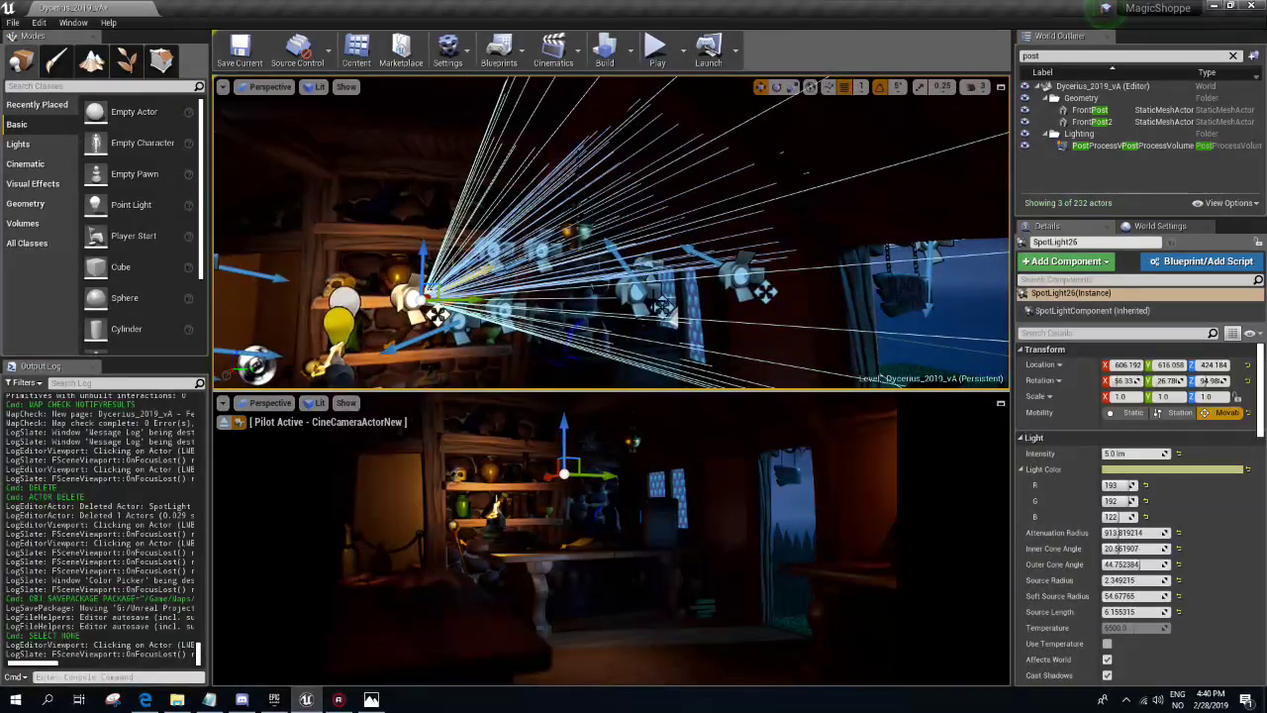
- Shrink SpotLight14's attenuation radius and lower its intensity to 30 lm, toggling it to compare
{"action": "left_click", "coordinate": [740, 279]}
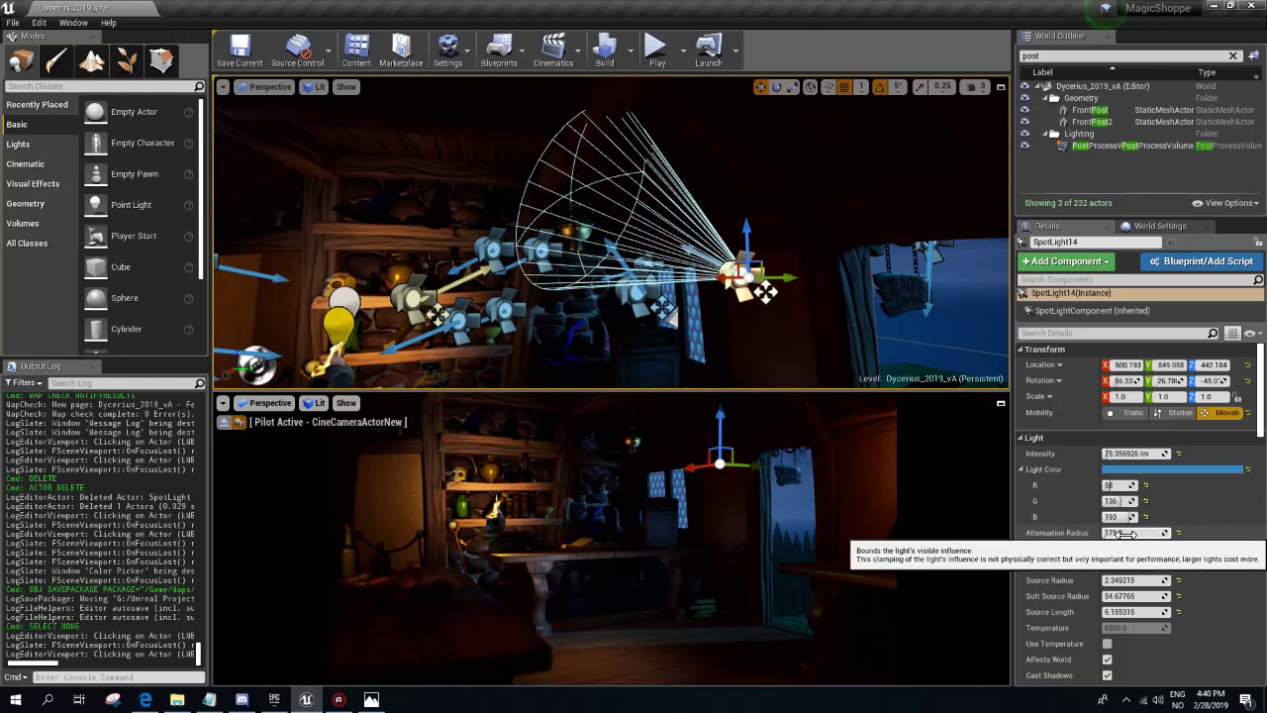
{"action": "mouse_move", "coordinate": [1110, 533]}
{"action": "left_mouse_down"}
{"action": "mouse_move", "coordinate": [1069, 532]}
{"action": "mouse_move", "coordinate": [1148, 533]}
{"action": "mouse_move", "coordinate": [1096, 532]}
{"action": "left_mouse_up"}
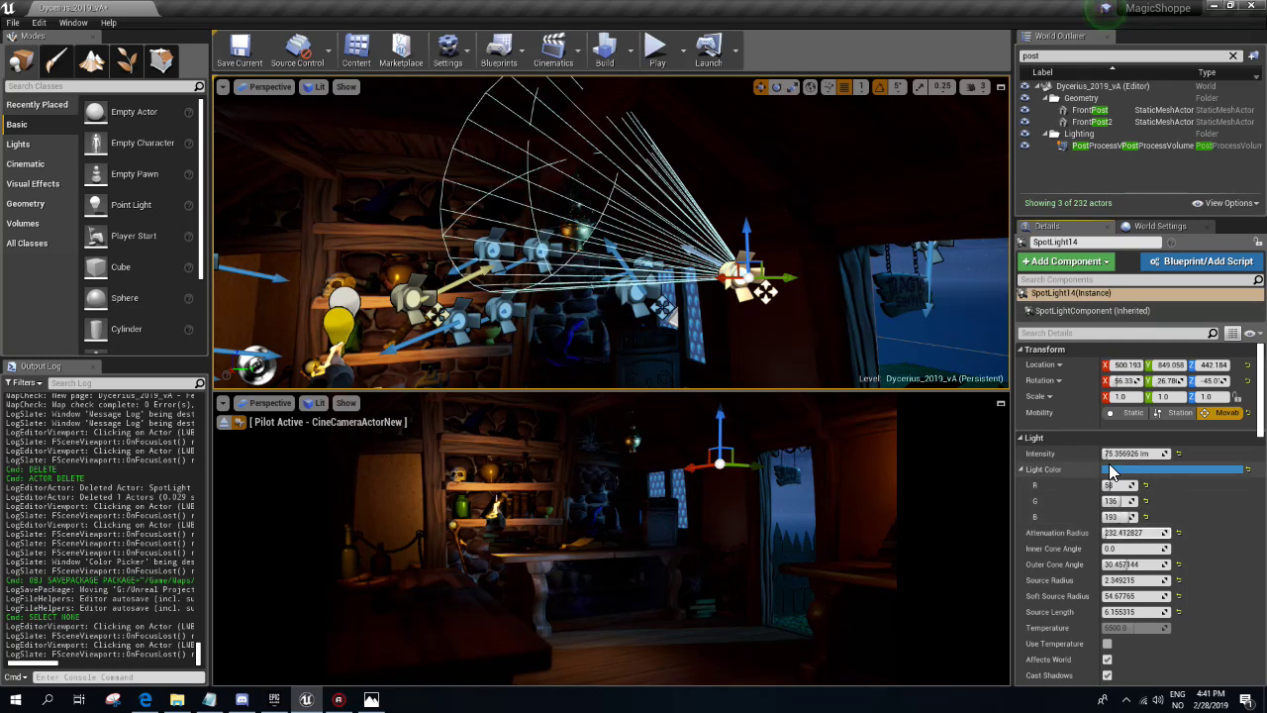
{"action": "left_click", "coordinate": [1115, 454]}
{"action": "type", "text": "50.0"}
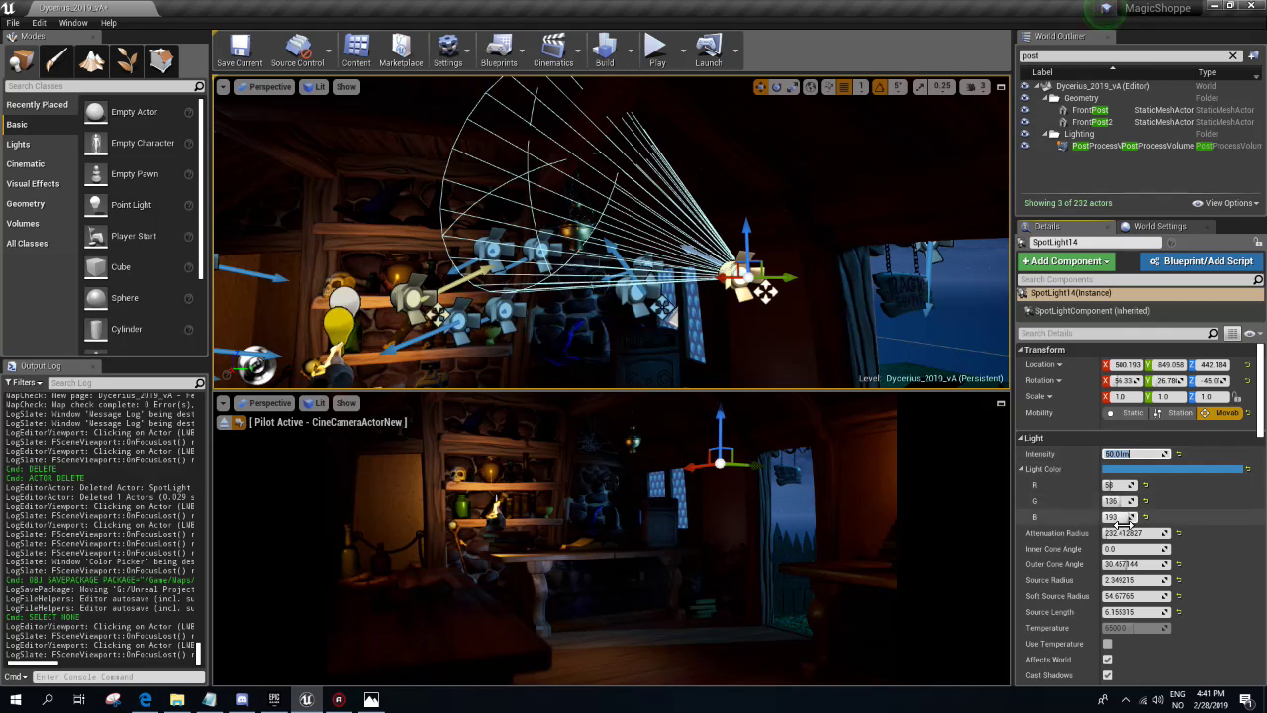
{"action": "mouse_move", "coordinate": [1116, 533]}
{"action": "left_mouse_down"}
{"action": "mouse_move", "coordinate": [1148, 532]}
{"action": "mouse_move", "coordinate": [1117, 533]}
{"action": "left_mouse_up"}
{"action": "key", "text": "ctrl+z"}
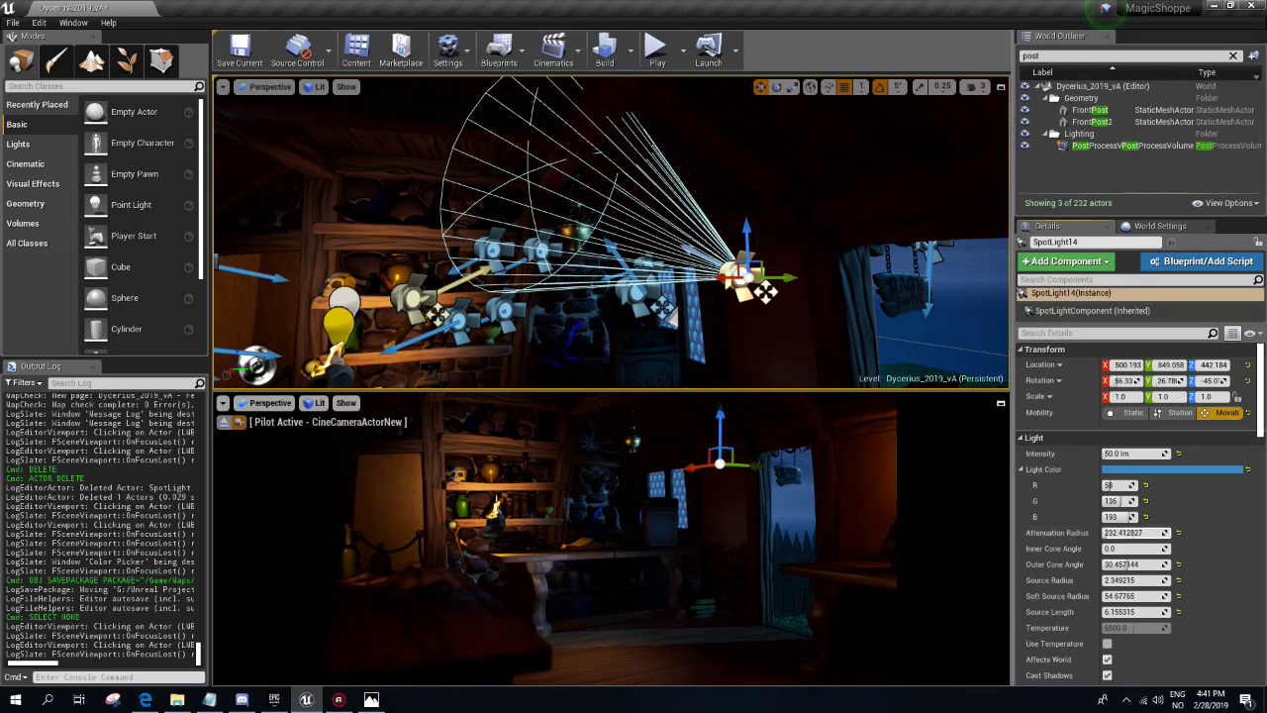
{"action": "mouse_move", "coordinate": [614, 237]}
{"action": "right_mouse_down"}
{"action": "mouse_move", "coordinate": [594, 257]}
{"action": "mouse_move", "coordinate": [614, 248]}
{"action": "right_mouse_up"}
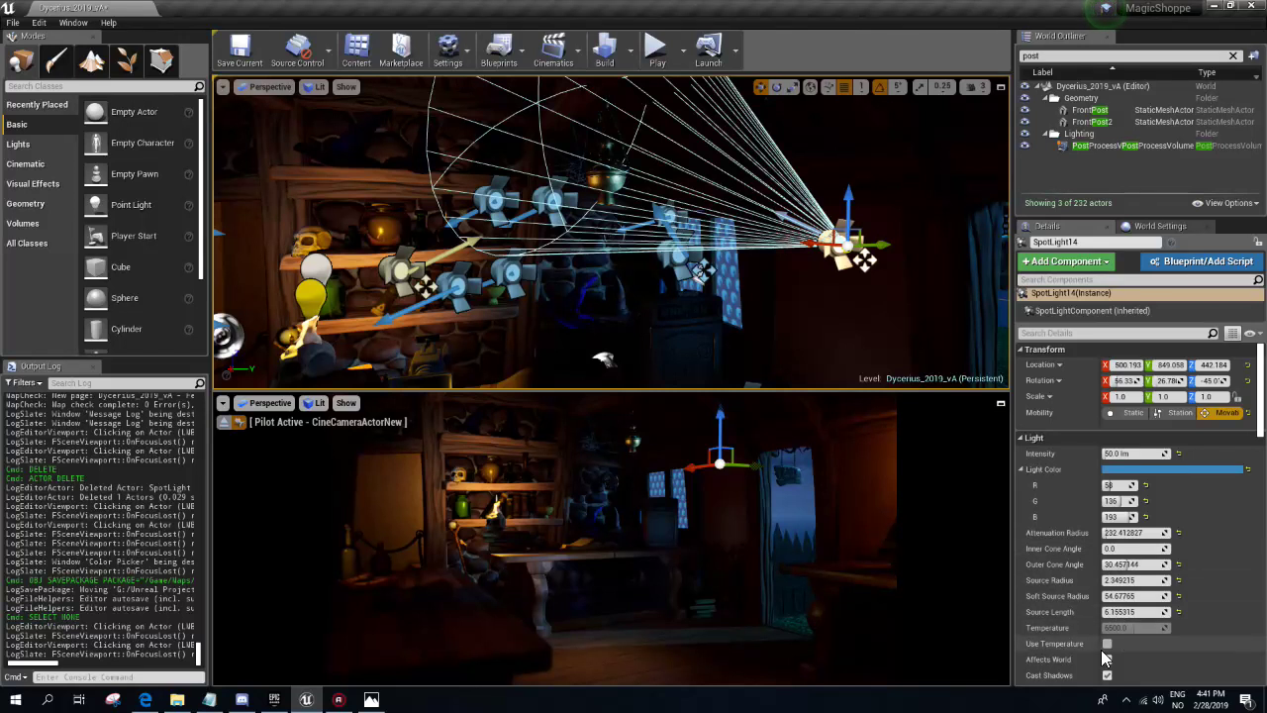
{"action": "left_click", "coordinate": [1118, 453]}
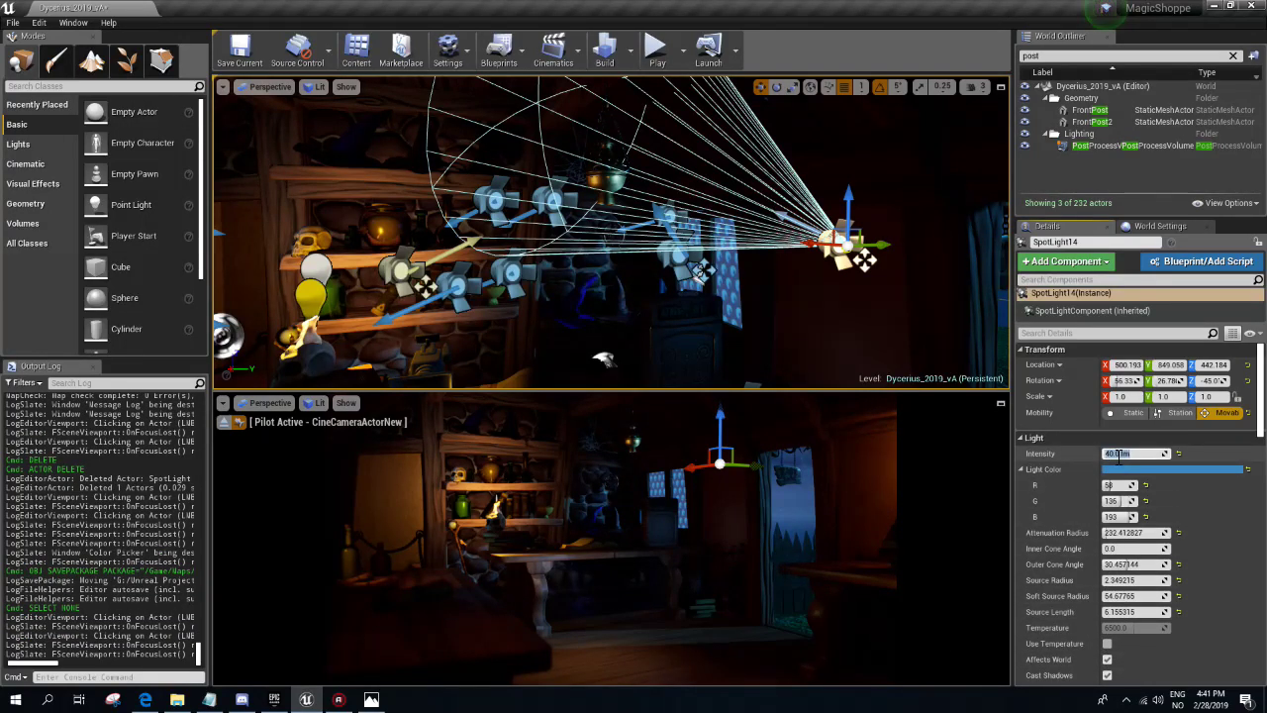
{"action": "key", "text": "Return"}
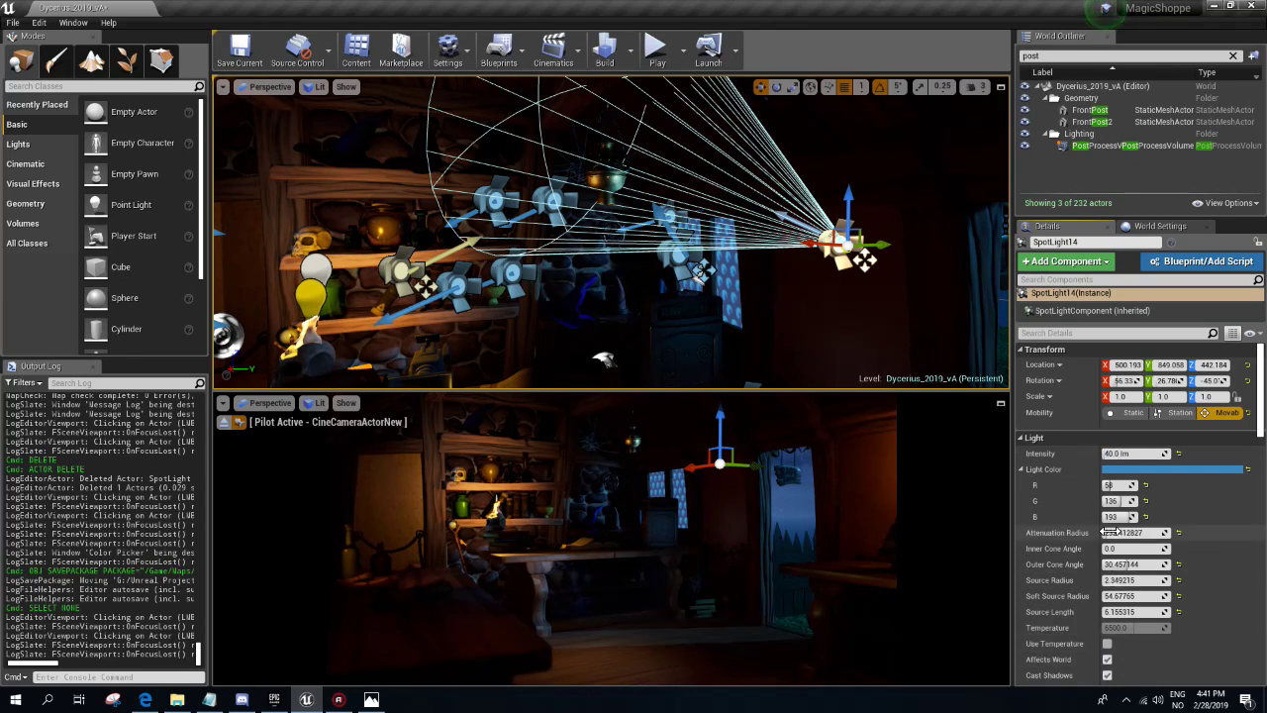
{"action": "left_click", "coordinate": [1124, 453]}
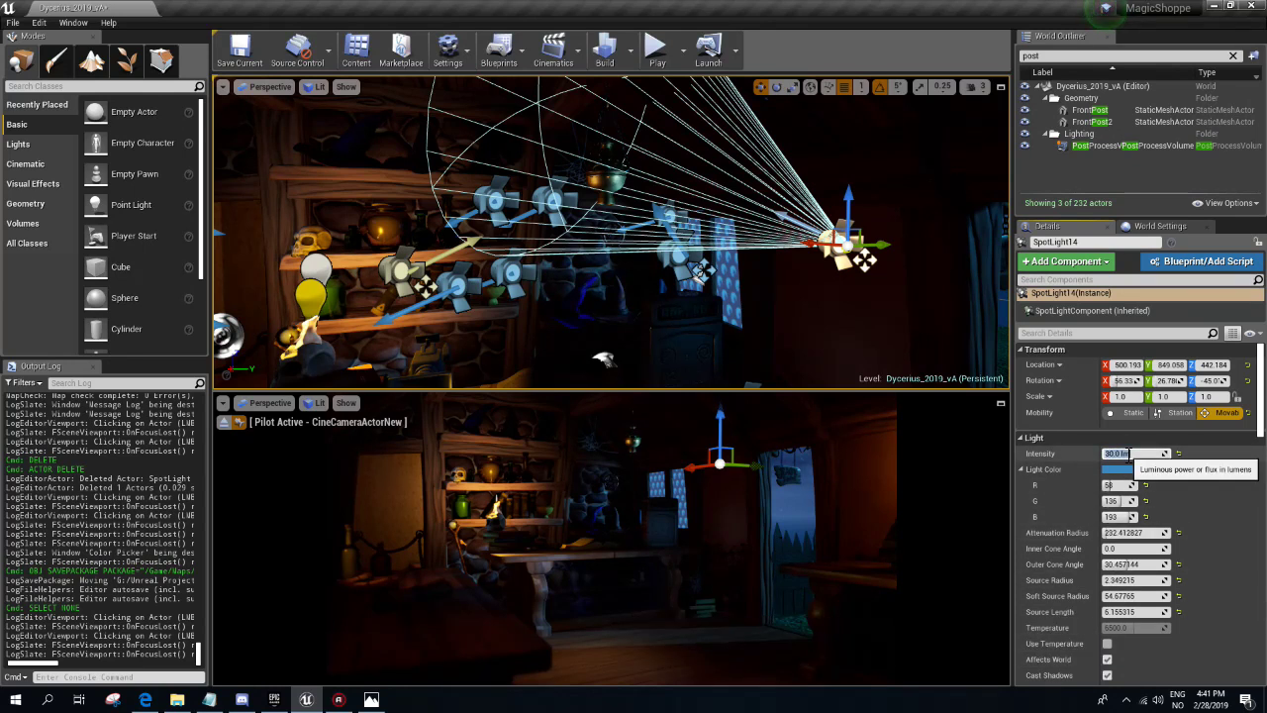
{"action": "left_click", "coordinate": [1107, 659]}
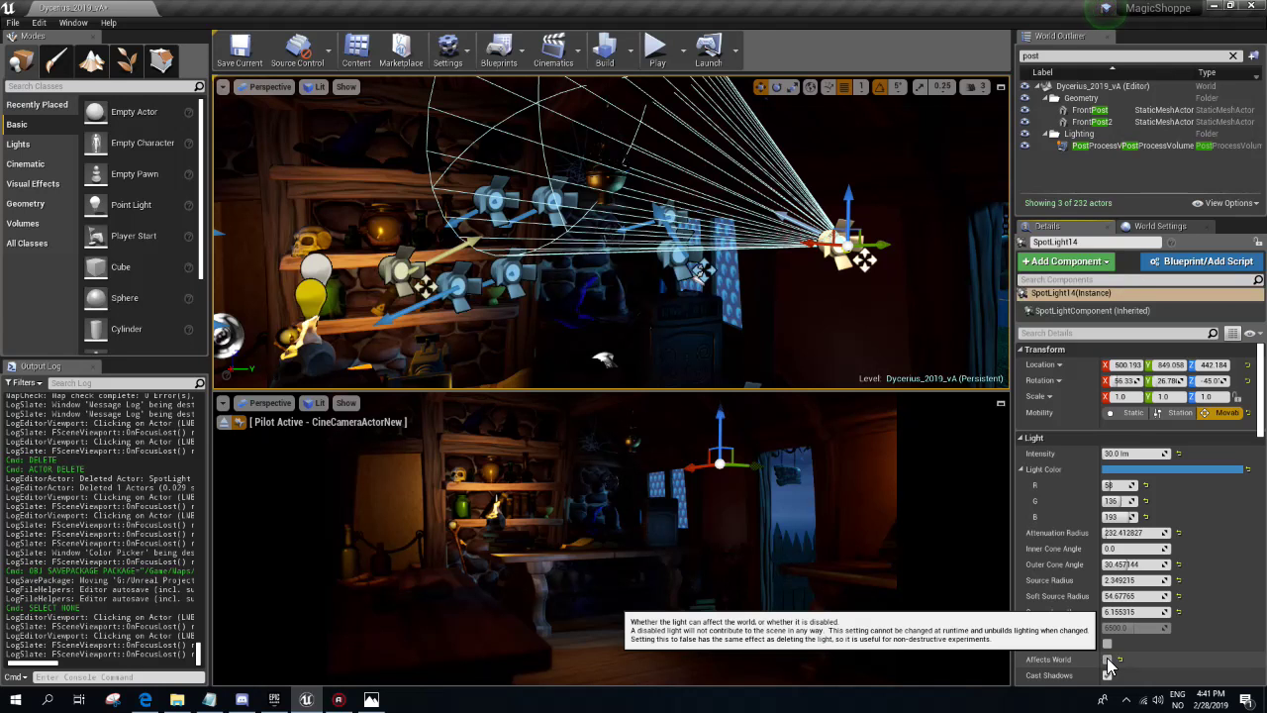
{"action": "left_click", "coordinate": [1107, 659]}
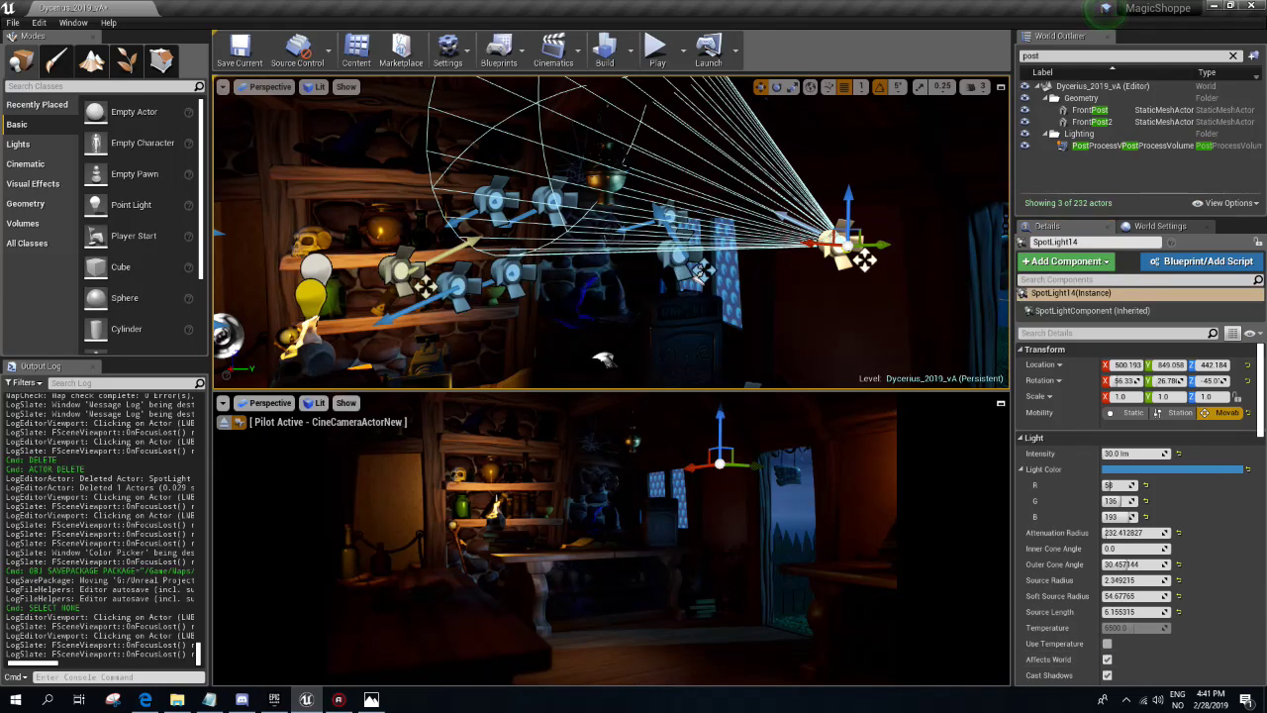
- Set neighbouring SpotLight15's intensity to 8 lm and toggle its Affects World setting
{"action": "left_click", "coordinate": [675, 260]}
{"action": "left_click", "coordinate": [1138, 454]}
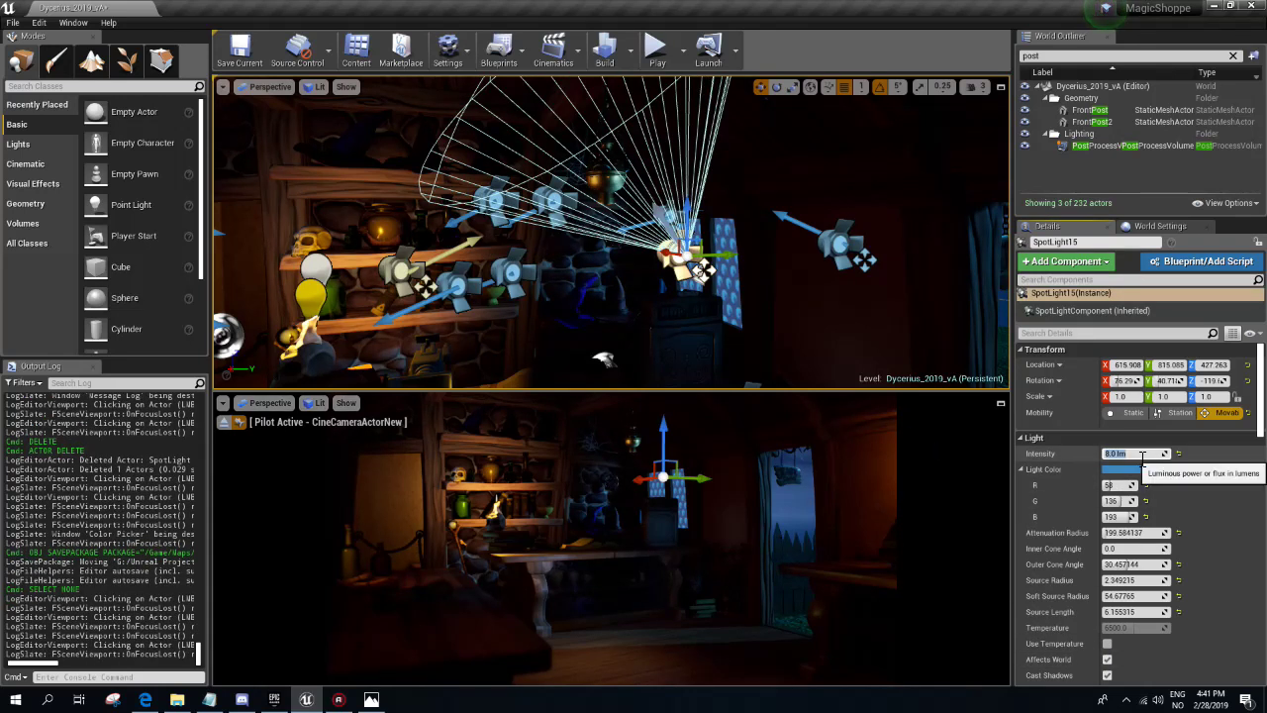
{"action": "left_click", "coordinate": [1107, 661]}
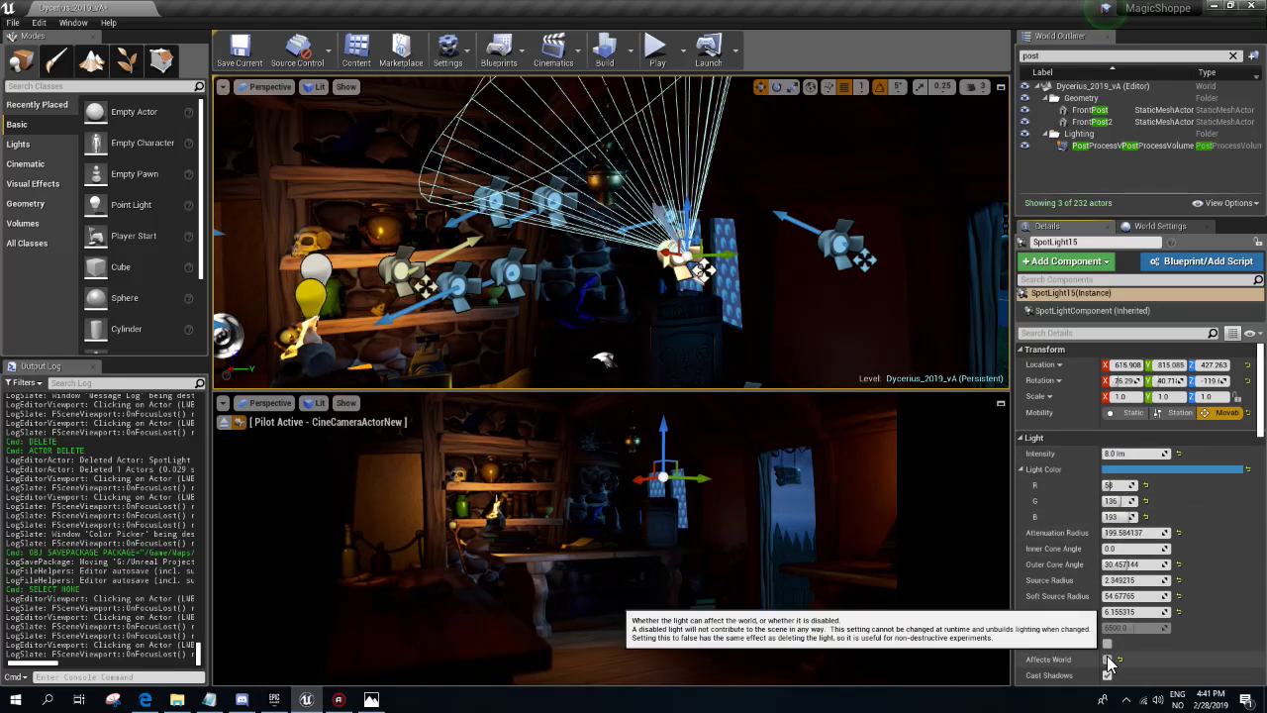
{"action": "left_click_drag", "start_coordinate": [614, 237], "coordinate": [614, 238]}
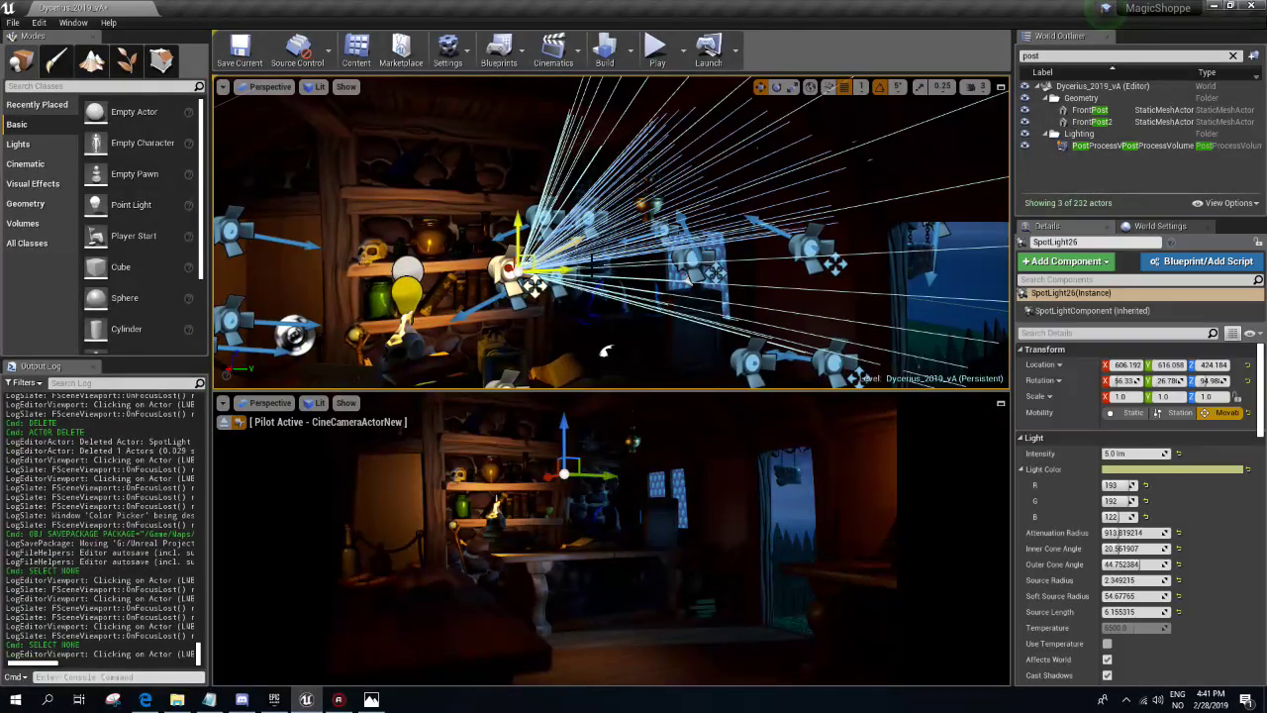
- Dim the shelf spotlight SpotLight26 to 2 lm
{"action": "left_click", "coordinate": [510, 270]}
{"action": "left_click", "coordinate": [1131, 453]}
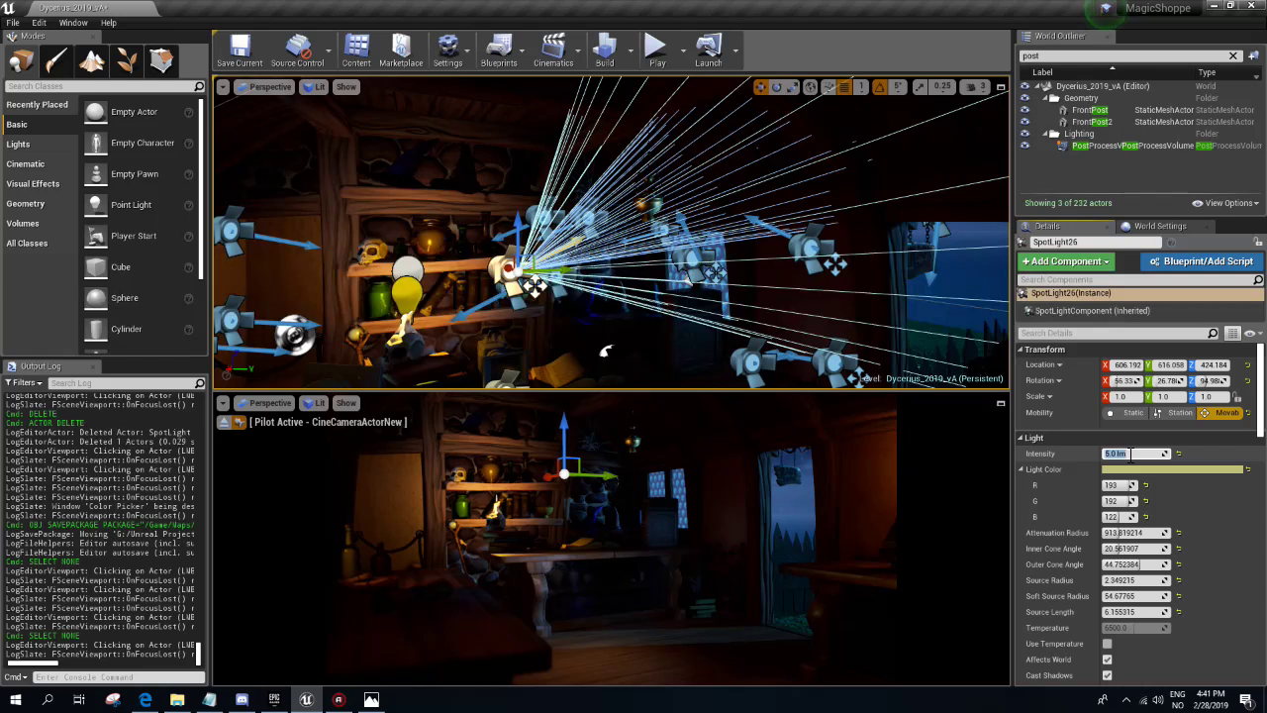
{"action": "type", "text": "2"}
{"action": "key", "text": "Return"}
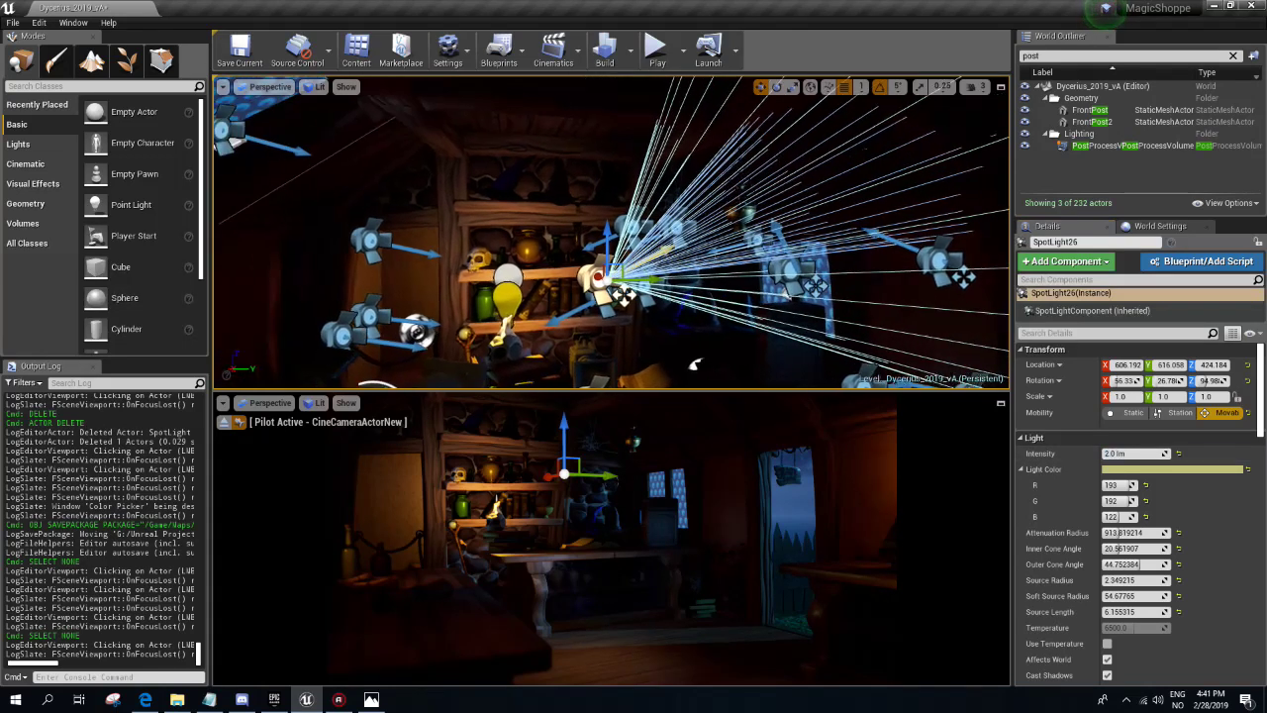
- Alt-drag a copy of the shelf spotlight and rotate the copy about 20° lower
{"action": "left_click_drag", "start_coordinate": [594, 363], "coordinate": [699, 364]}
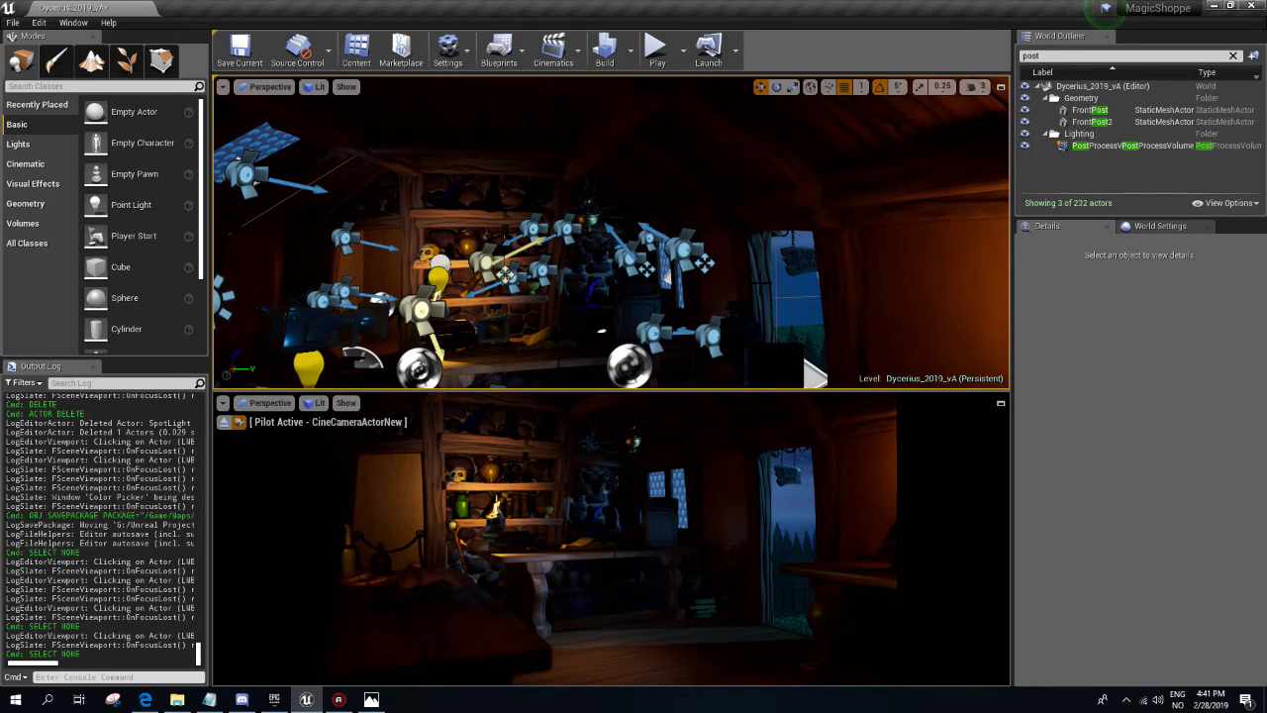
{"action": "left_click_drag", "start_coordinate": [600, 330], "coordinate": [554, 297]}
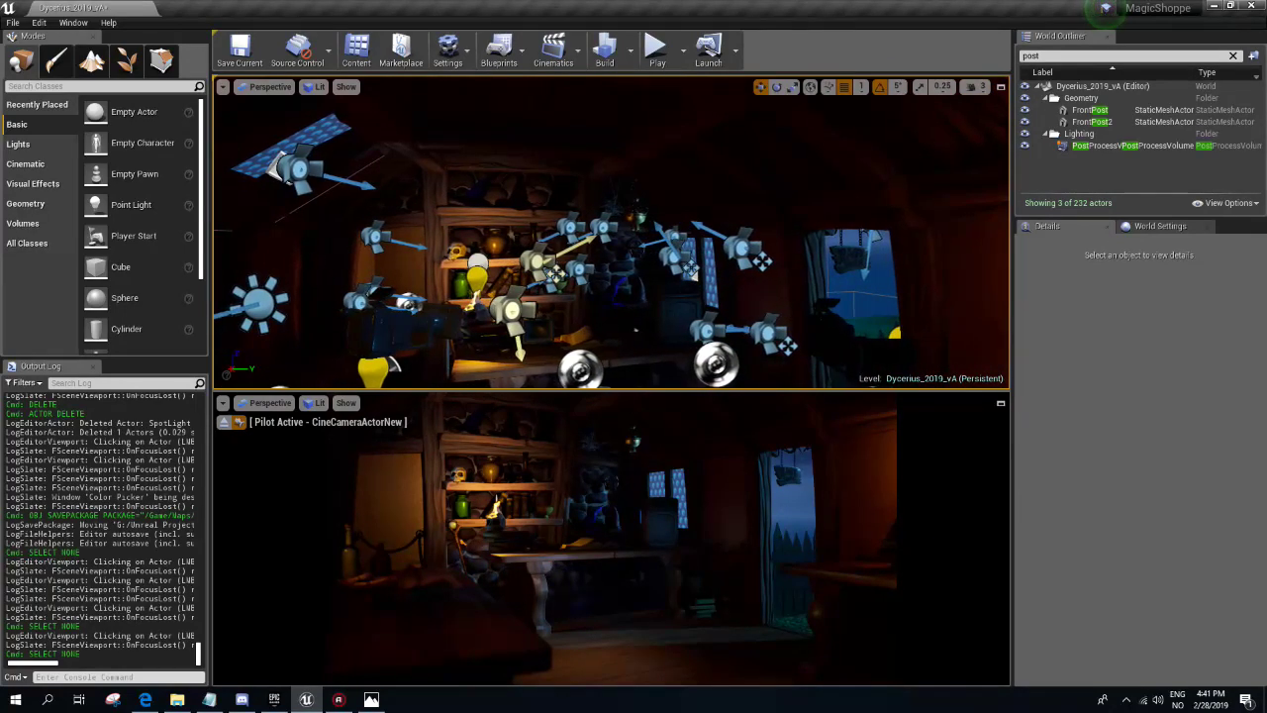
{"action": "left_click", "coordinate": [532, 294]}
{"action": "scroll", "coordinate": [637, 377], "scroll_direction": "up", "scroll_amount": 1}
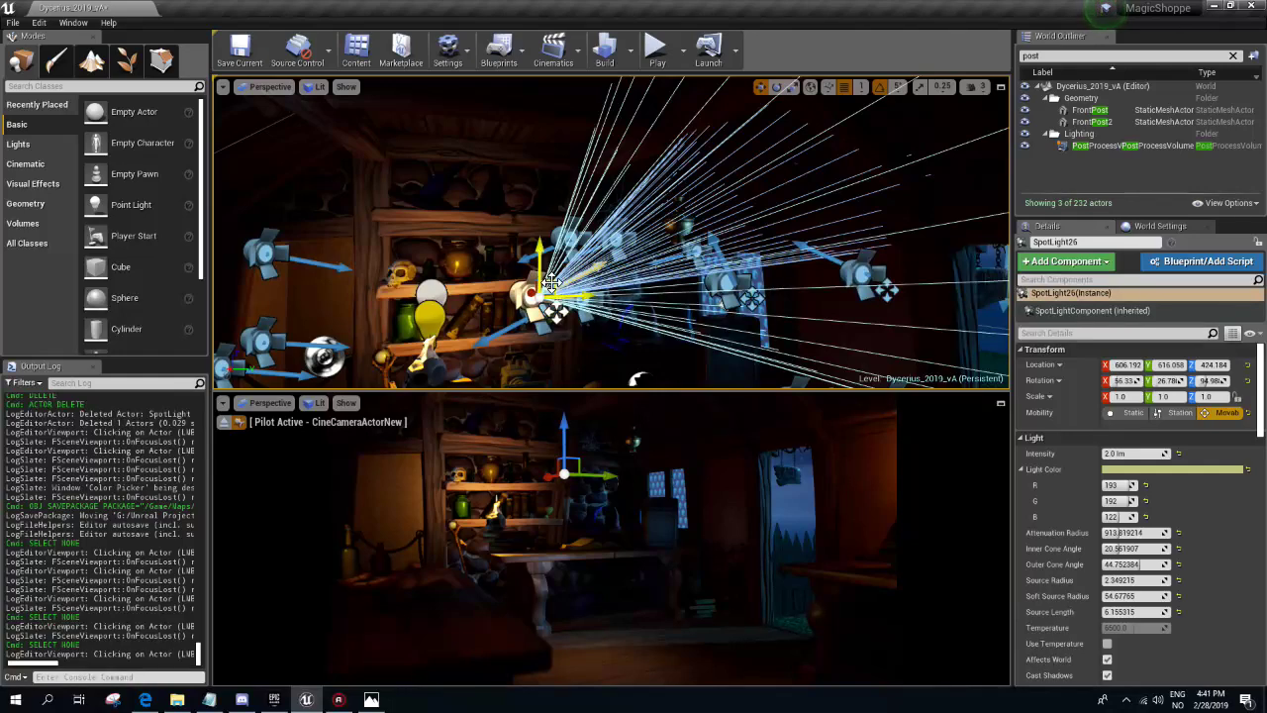
{"action": "left_click_drag", "start_coordinate": [551, 283], "coordinate": [595, 263], "text": "alt"}
{"action": "right_click_drag", "start_coordinate": [595, 263], "coordinate": [595, 263]}
{"action": "key", "text": "e"}
{"action": "left_click_drag", "start_coordinate": [584, 188], "coordinate": [518, 188]}
- Slide SpotLight27 along its Y axis and raise its intensity to about 78 lm
{"action": "key", "text": "w"}
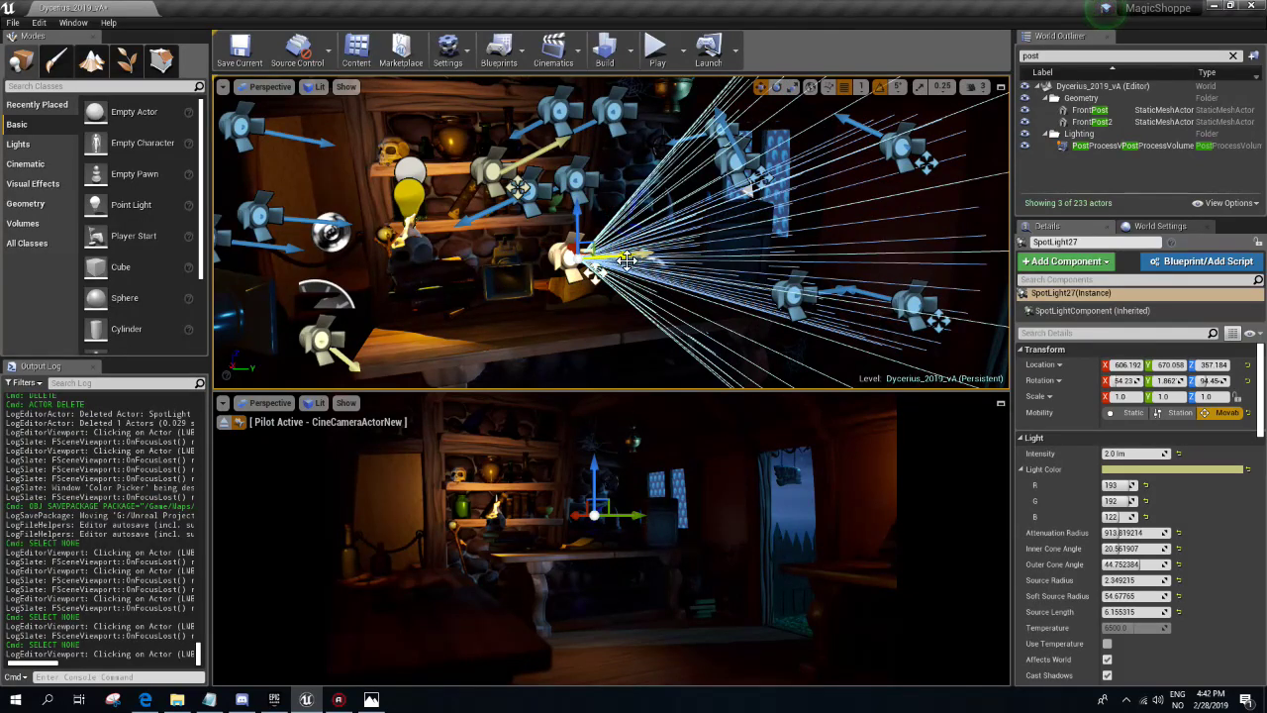
{"action": "mouse_move", "coordinate": [627, 259]}
{"action": "left_mouse_down"}
{"action": "mouse_move", "coordinate": [638, 259]}
{"action": "mouse_move", "coordinate": [594, 290]}
{"action": "mouse_move", "coordinate": [509, 306]}
{"action": "mouse_move", "coordinate": [524, 303]}
{"action": "left_mouse_up"}
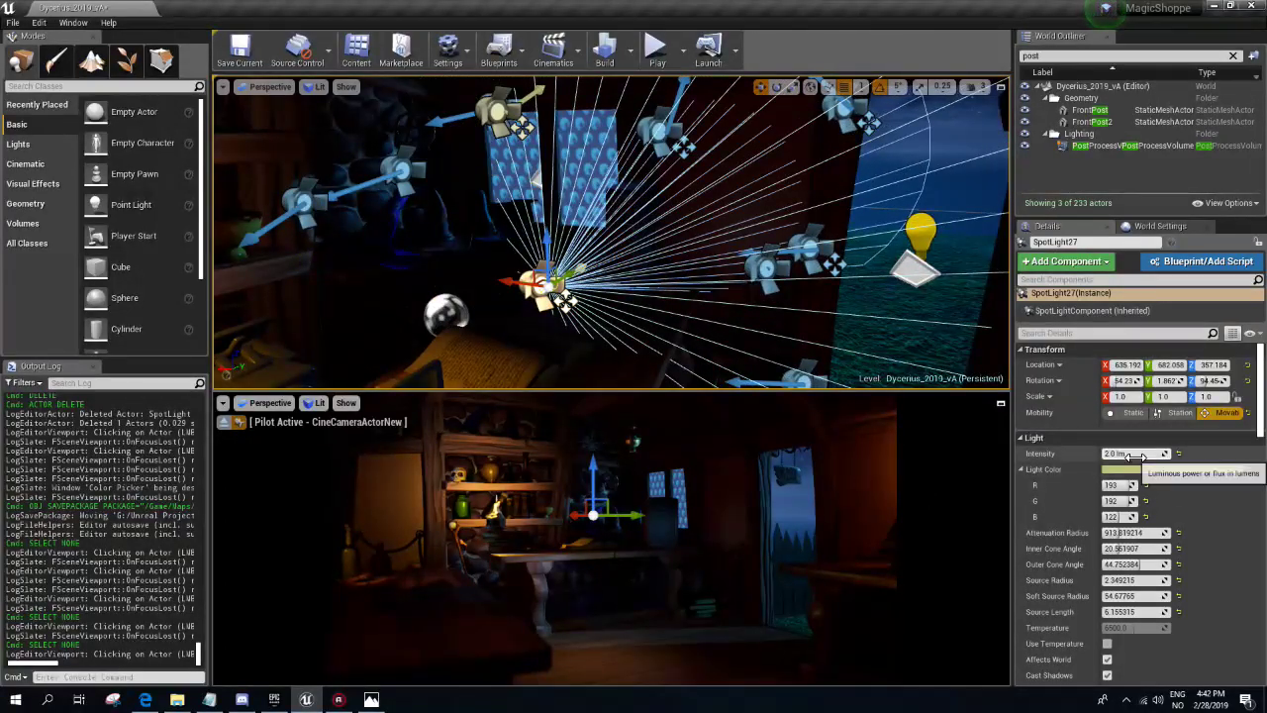
{"action": "mouse_move", "coordinate": [1133, 454]}
{"action": "left_mouse_down"}
{"action": "mouse_move", "coordinate": [1178, 454]}
{"action": "mouse_move", "coordinate": [1099, 455]}
{"action": "left_mouse_up"}
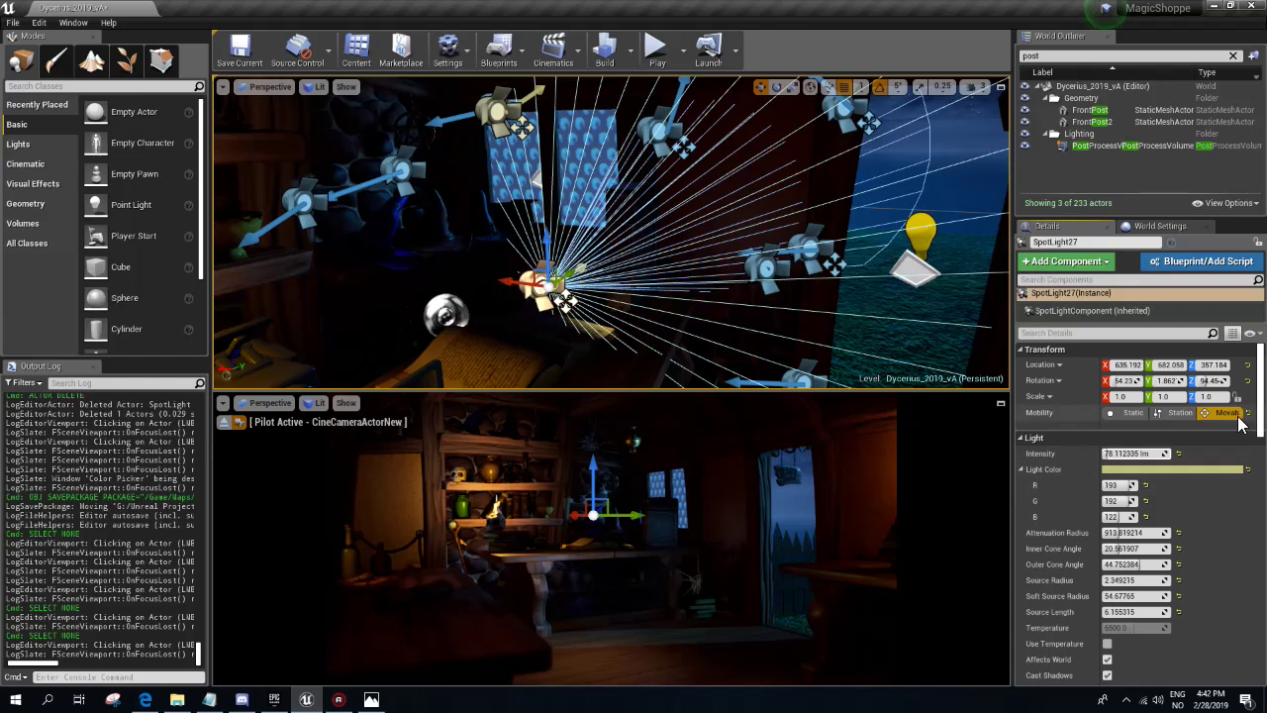
{"action": "scroll", "coordinate": [1243, 465], "scroll_direction": "down", "scroll_amount": 5}
{"action": "scroll", "coordinate": [1245, 505], "scroll_direction": "down", "scroll_amount": 5}
{"action": "scroll", "coordinate": [1249, 543], "scroll_direction": "down", "scroll_amount": 5}
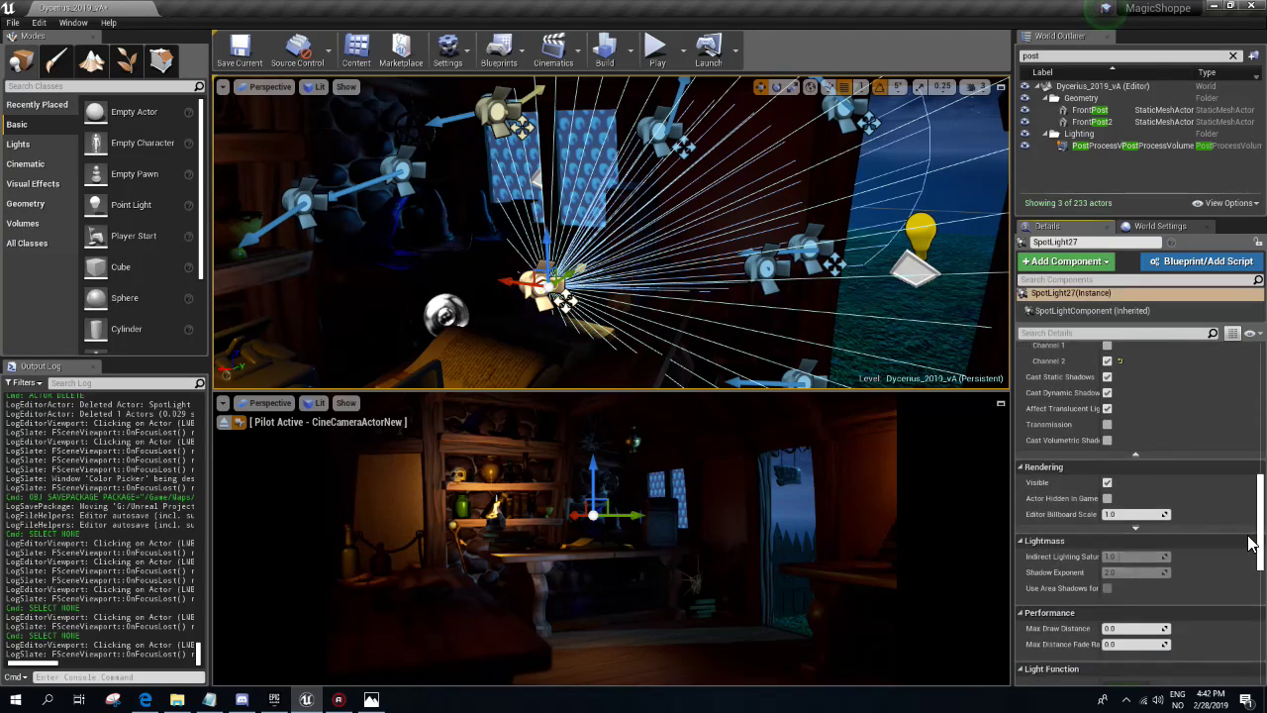
{"action": "scroll", "coordinate": [1249, 542], "scroll_direction": "up", "scroll_amount": 2}
- Take SpotLight27 off lighting channels 2 and 1, toggling channel 1 to compare
{"action": "left_click", "coordinate": [1107, 435]}
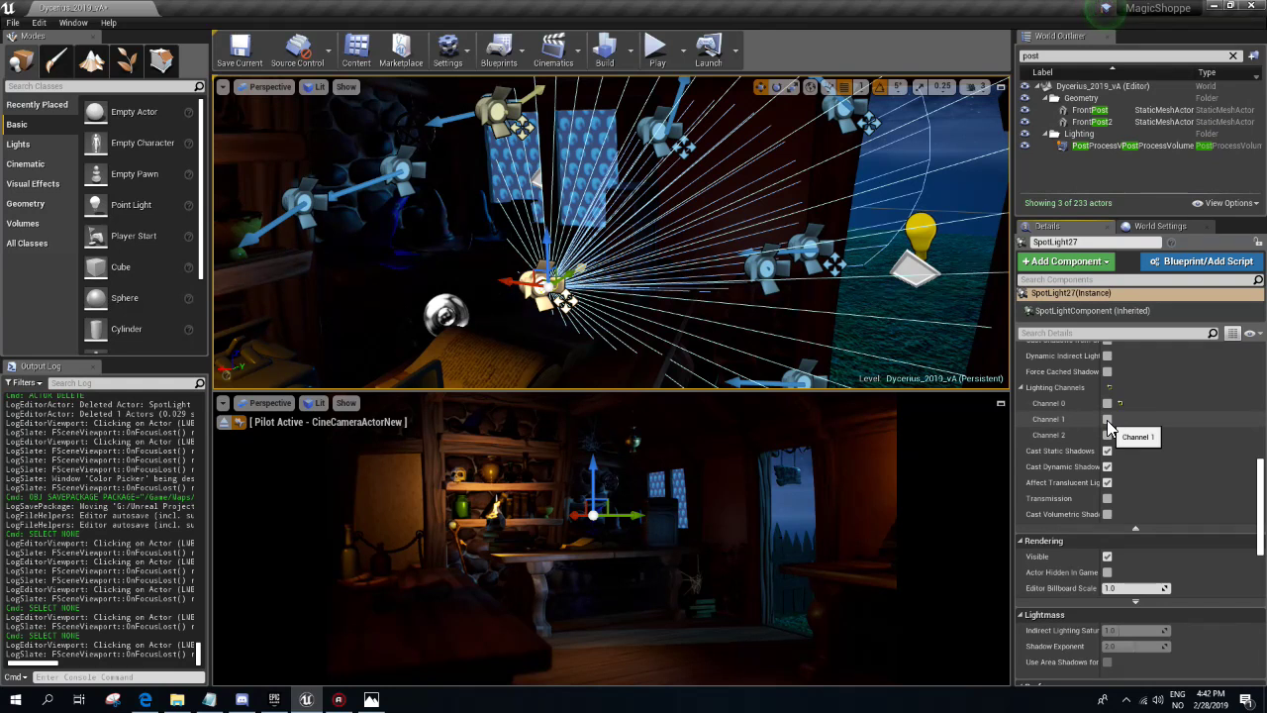
{"action": "left_click", "coordinate": [1108, 422]}
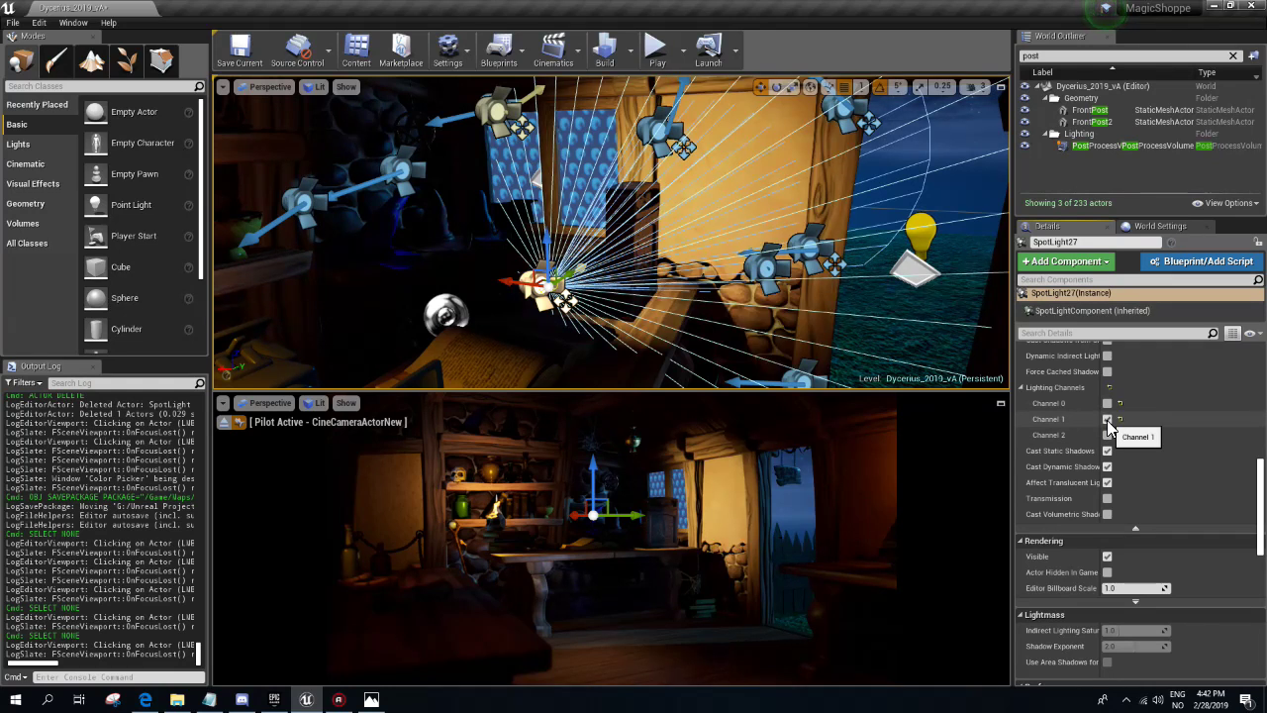
{"action": "left_click", "coordinate": [1108, 421]}
{"action": "left_click", "coordinate": [1108, 420]}
{"action": "left_click", "coordinate": [1108, 420]}
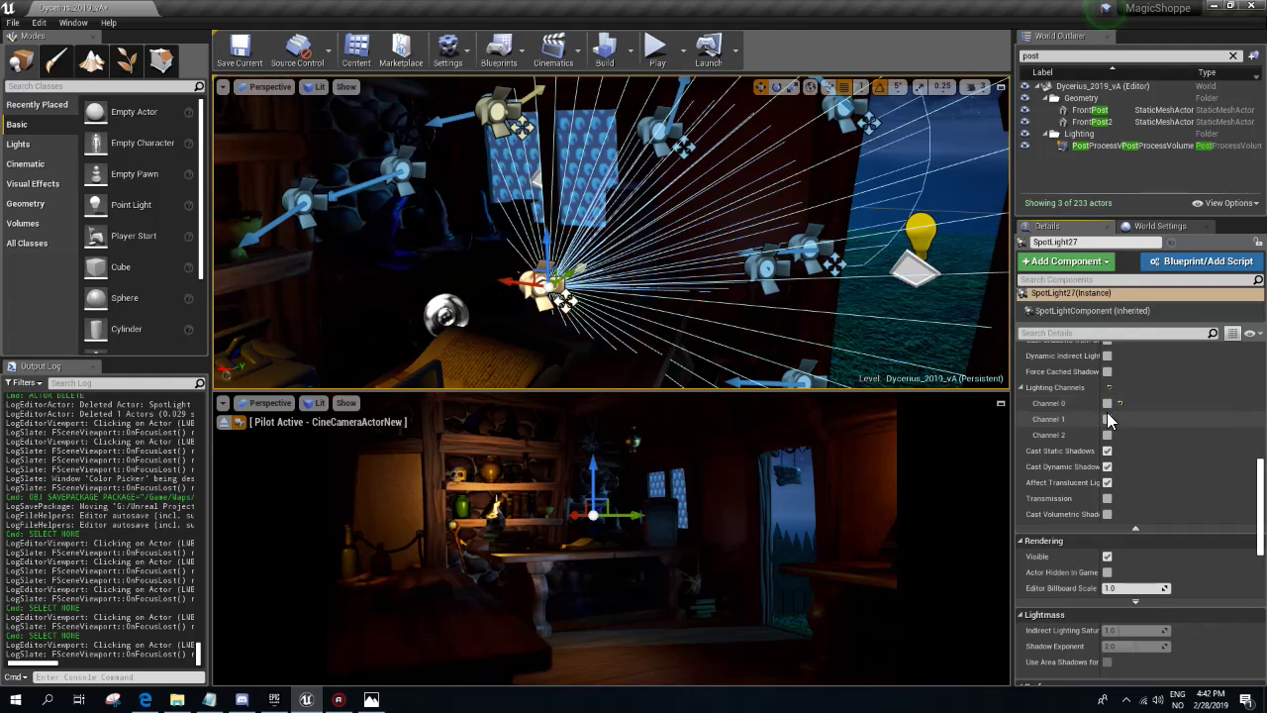
{"action": "left_click", "coordinate": [1108, 423]}
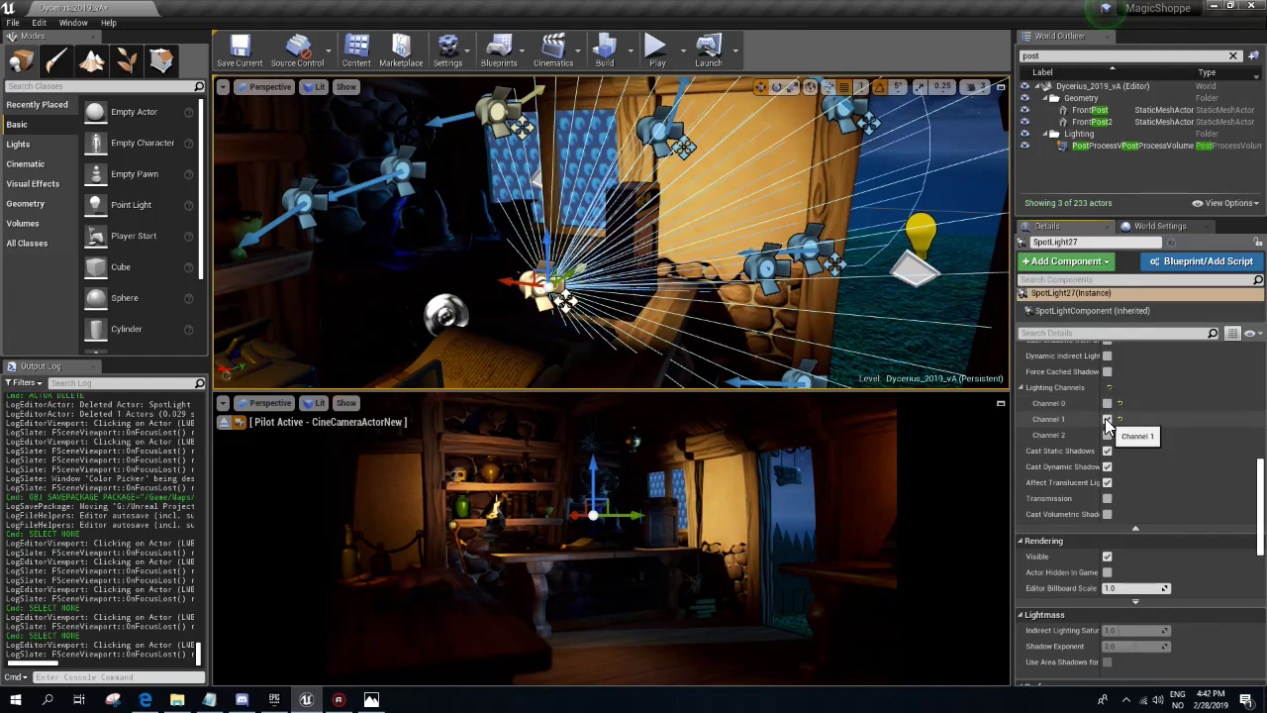
{"action": "left_click", "coordinate": [1108, 422]}
{"action": "key", "text": "ctrl+z"}
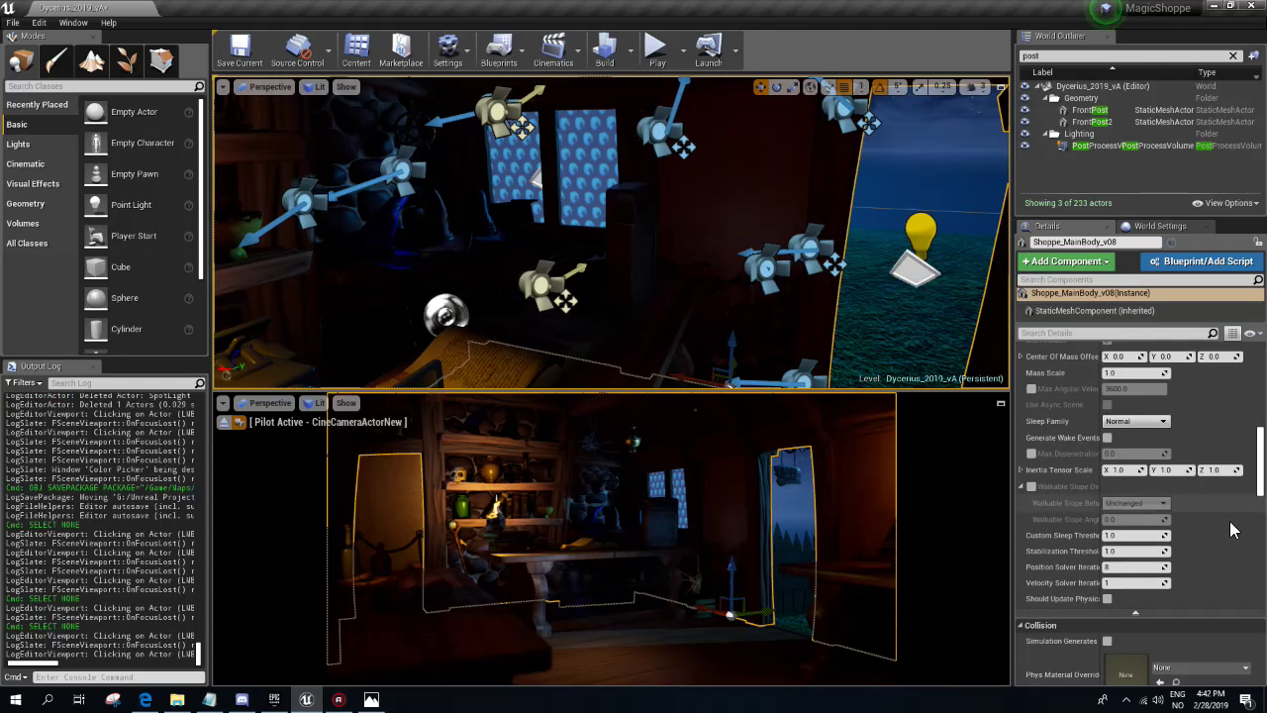
{"action": "scroll", "coordinate": [1248, 557], "scroll_direction": "down", "scroll_amount": 5}
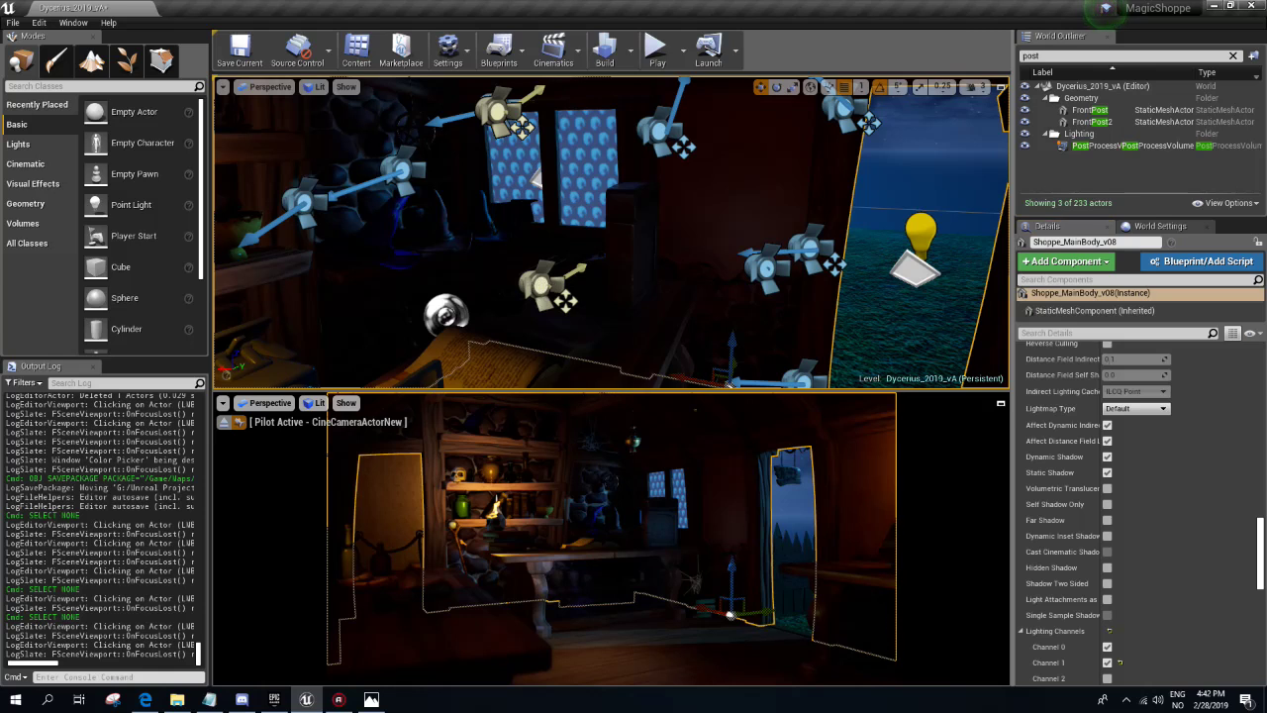
- Put SpotLight27 on lighting channel 0 and focus the view on it
{"action": "left_click", "coordinate": [542, 285]}
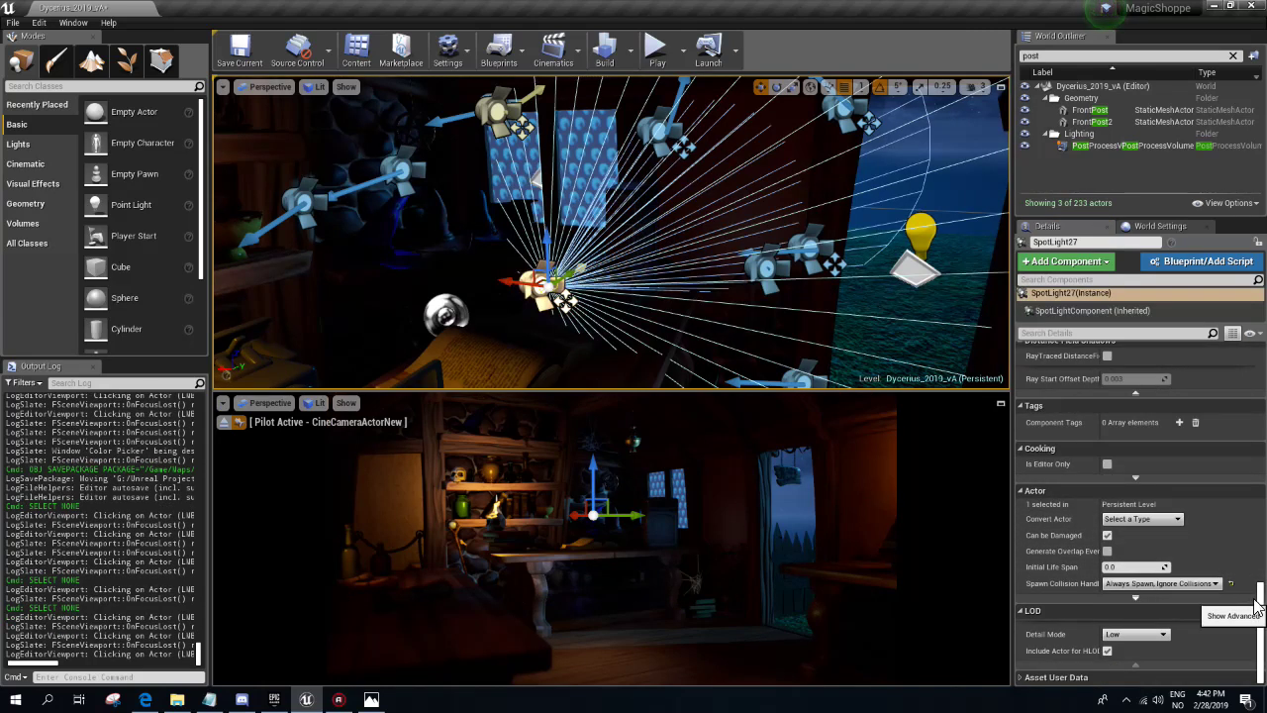
{"action": "left_click_drag", "start_coordinate": [1257, 606], "coordinate": [1255, 453]}
{"action": "left_click", "coordinate": [1107, 529]}
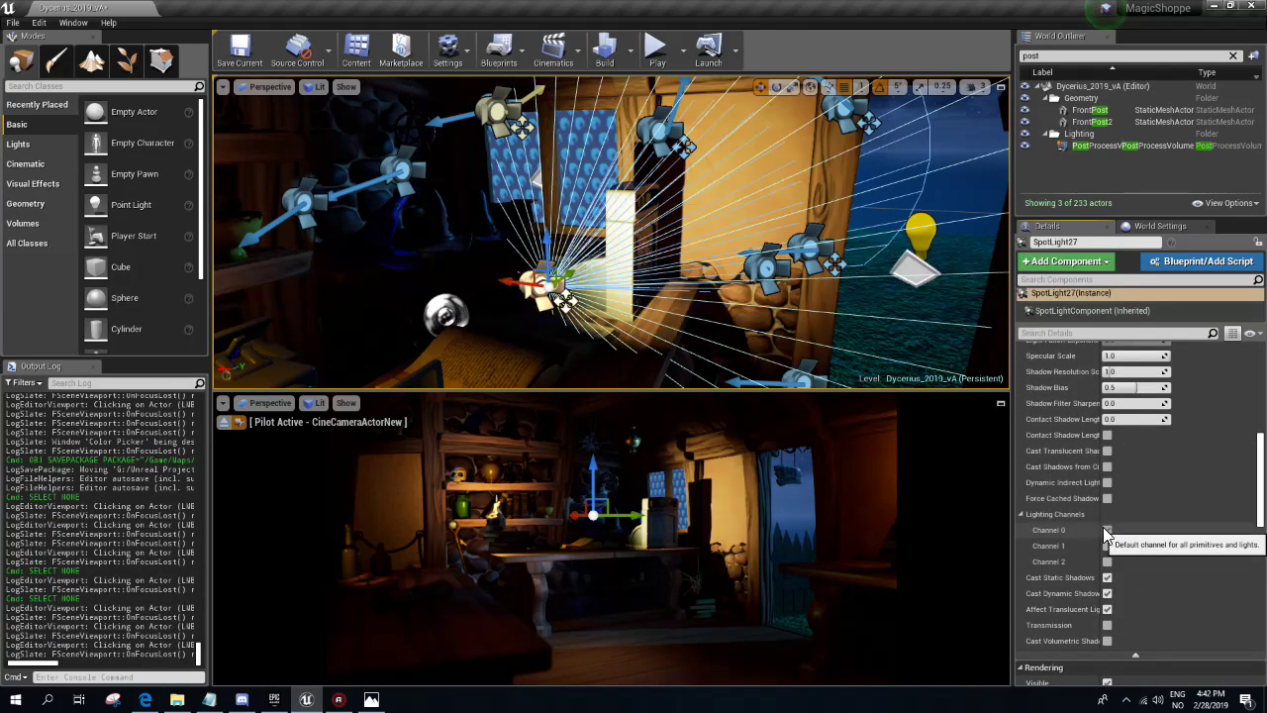
{"action": "key", "text": "f"}
{"action": "scroll", "coordinate": [1259, 461], "scroll_direction": "up", "scroll_amount": 1}
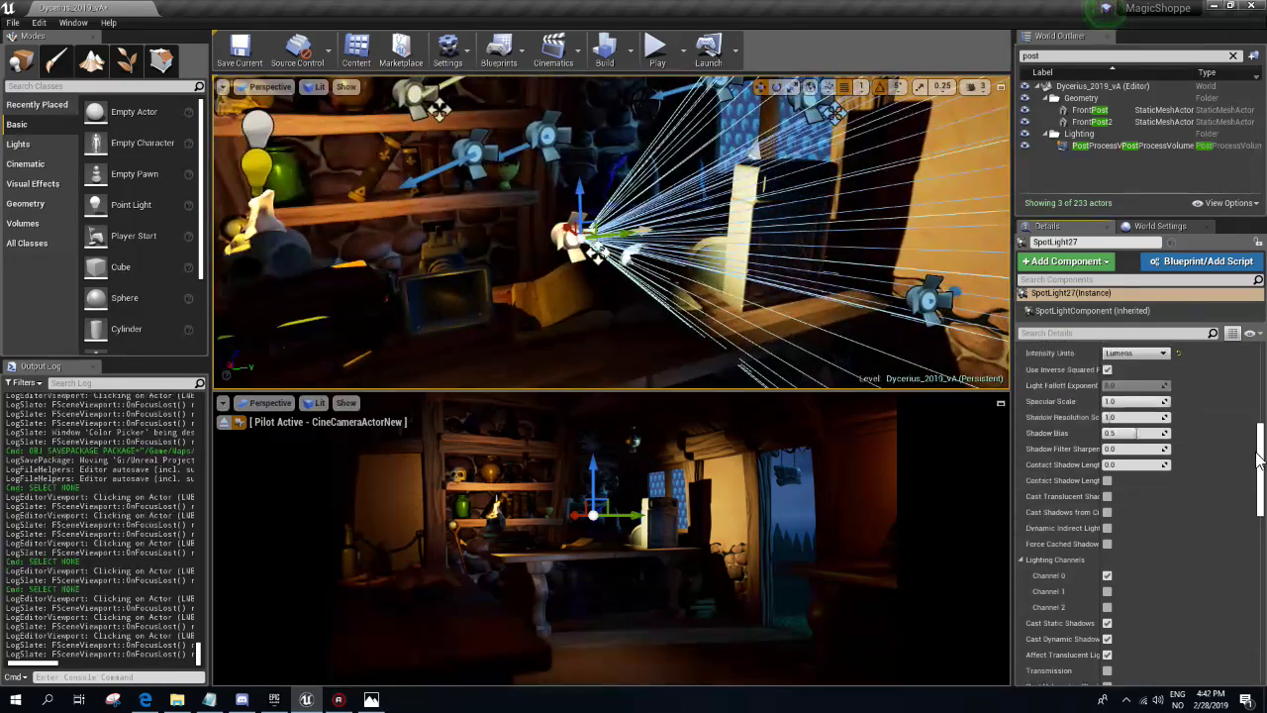
{"action": "scroll", "coordinate": [1259, 461], "scroll_direction": "up", "scroll_amount": 5}
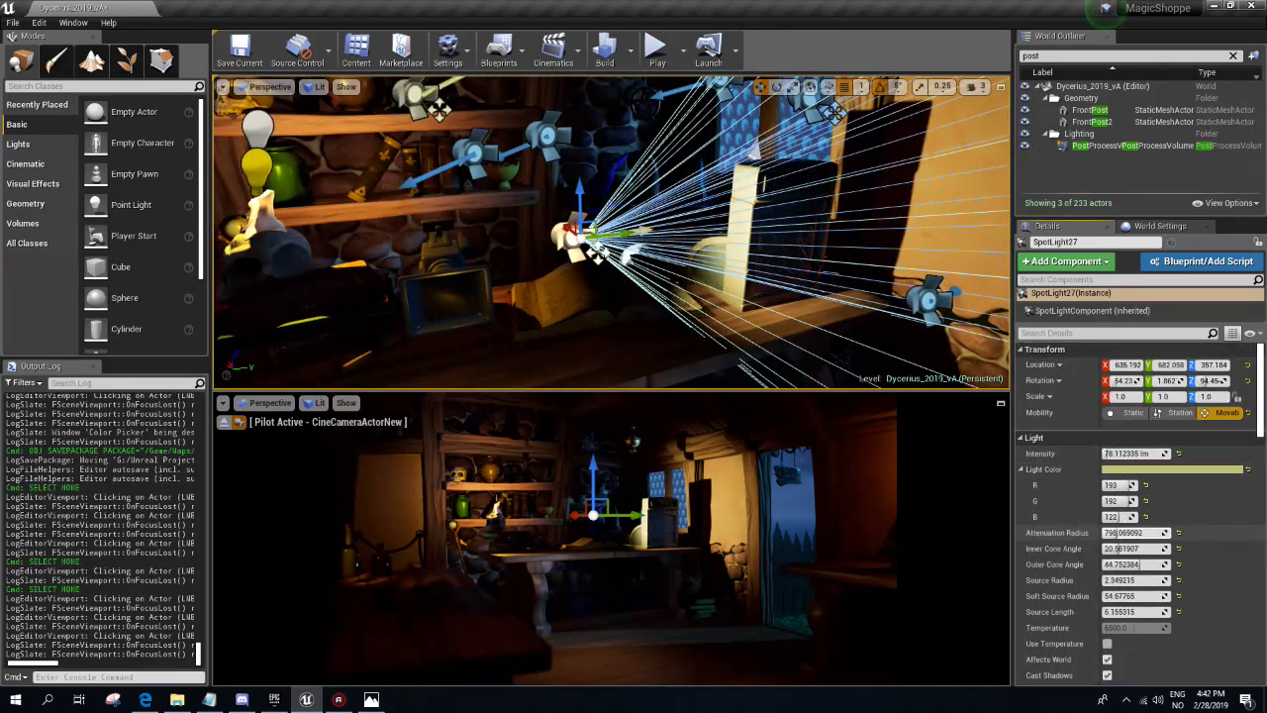
- Cut SpotLight27's attenuation radius to about 135, dim it to about 29 lm, and tilt it 15°
{"action": "left_click_drag", "start_coordinate": [1112, 533], "coordinate": [1050, 532]}
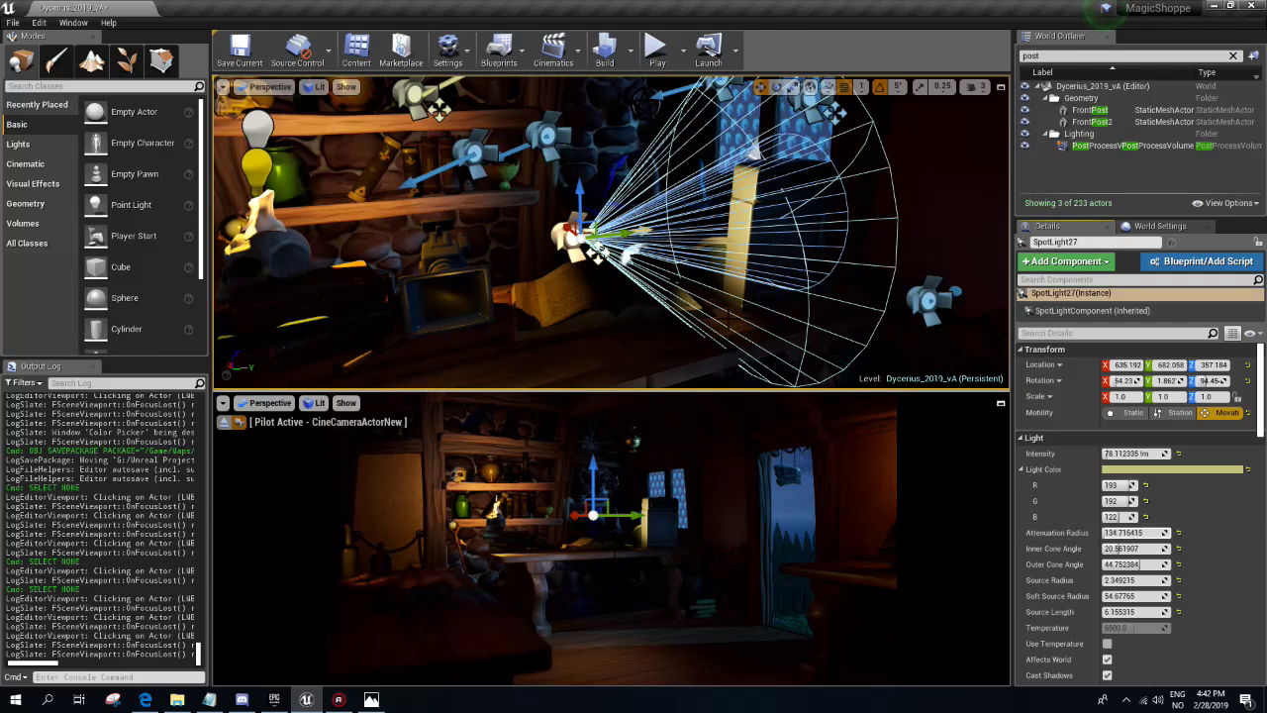
{"action": "mouse_move", "coordinate": [621, 232]}
{"action": "left_mouse_down"}
{"action": "mouse_move", "coordinate": [556, 233]}
{"action": "mouse_move", "coordinate": [550, 171]}
{"action": "left_mouse_up"}
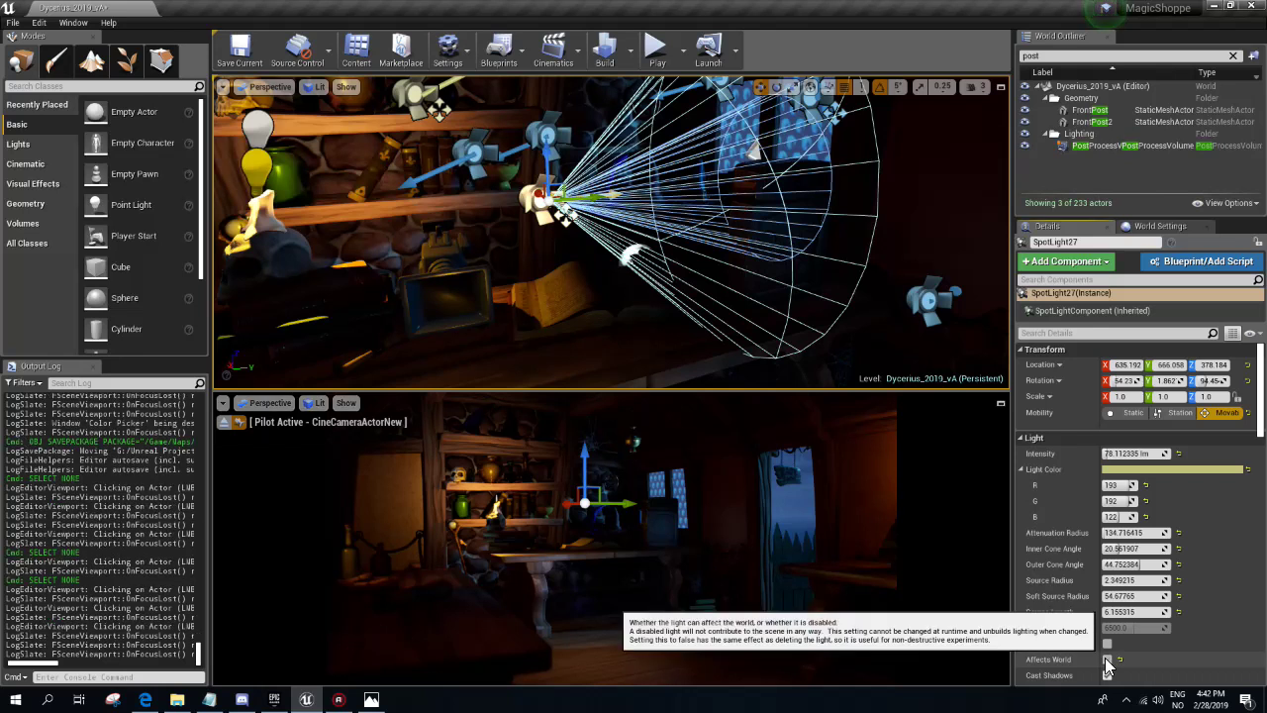
{"action": "left_click_drag", "start_coordinate": [1133, 453], "coordinate": [1089, 453]}
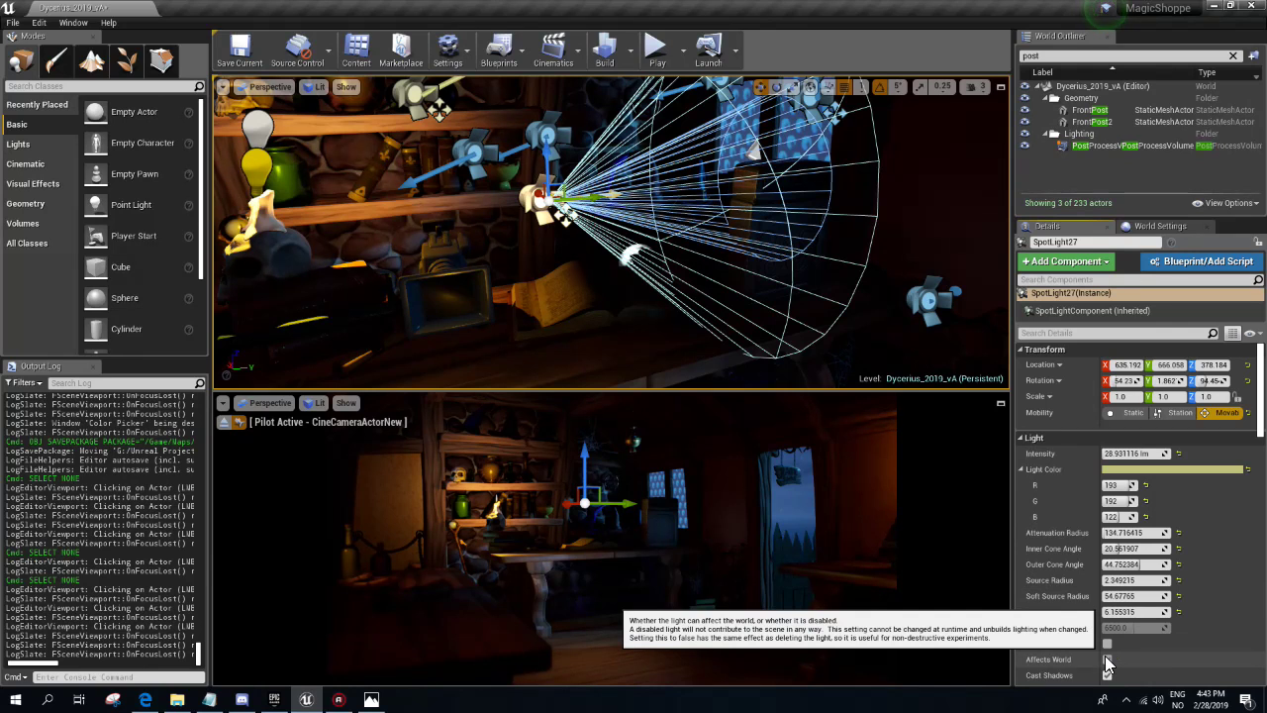
{"action": "key", "text": "e"}
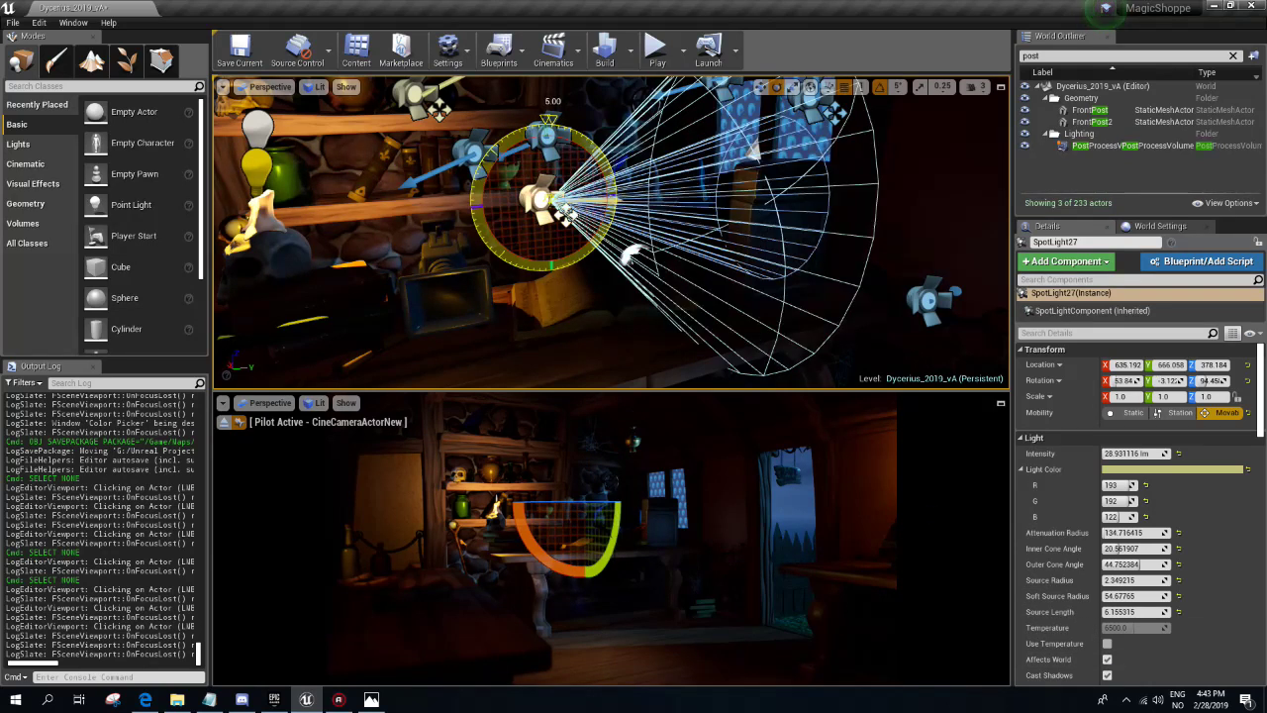
{"action": "mouse_move", "coordinate": [549, 120]}
{"action": "left_mouse_down"}
{"action": "mouse_move", "coordinate": [566, 120]}
{"action": "mouse_move", "coordinate": [549, 120]}
{"action": "left_mouse_up"}
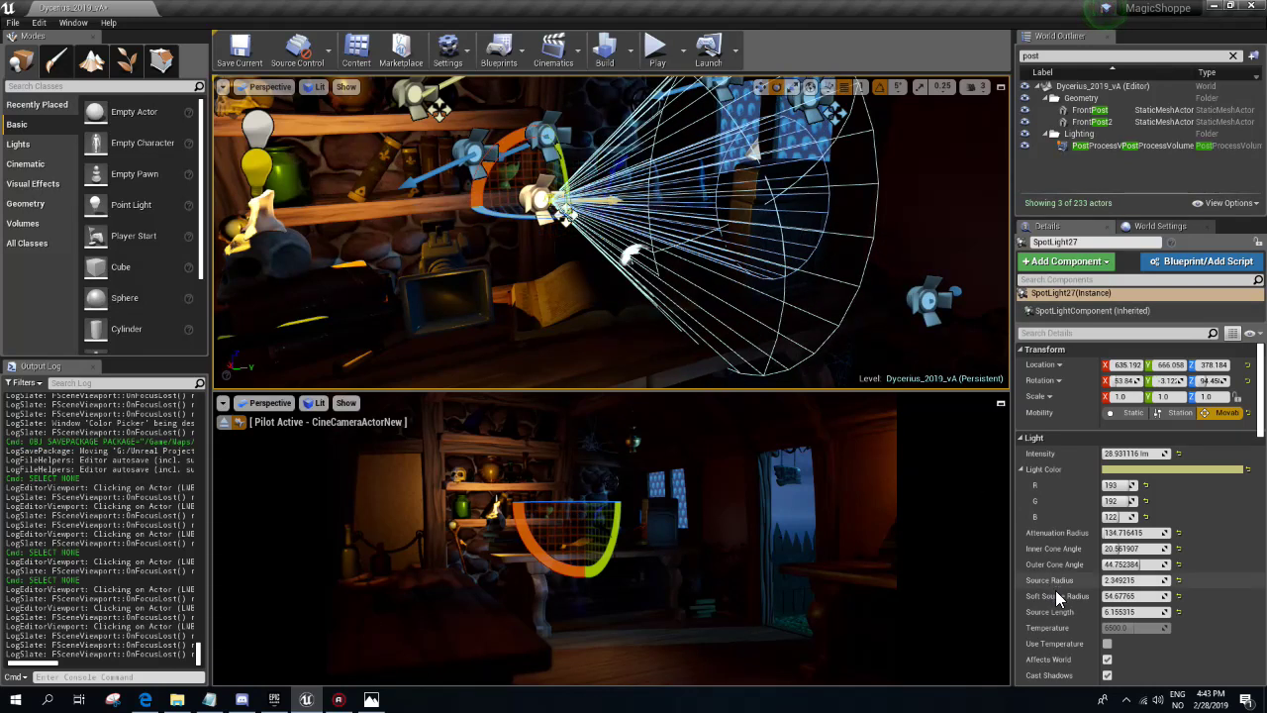
{"action": "left_click_drag", "start_coordinate": [594, 248], "coordinate": [673, 247]}
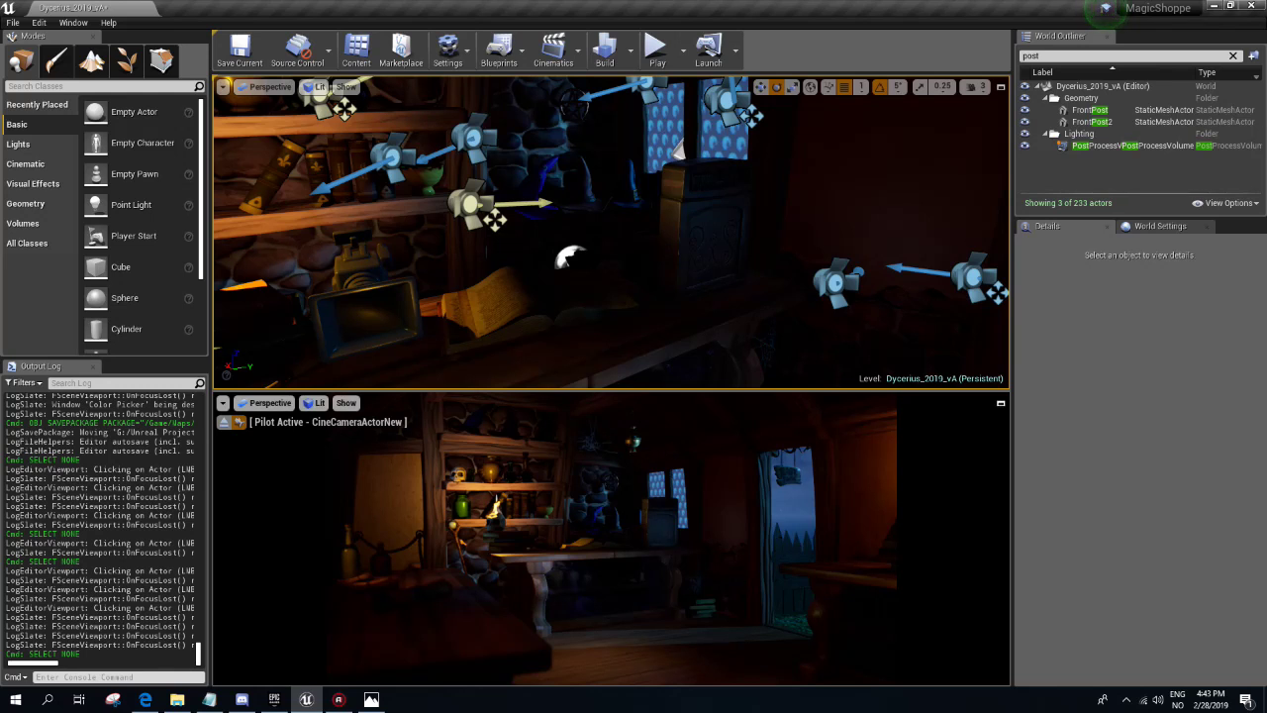
- Select and rotate Candle_Flame_Front, then select the 'post' text in the World Outliner search
{"action": "right_click_drag", "start_coordinate": [612, 232], "coordinate": [611, 233]}
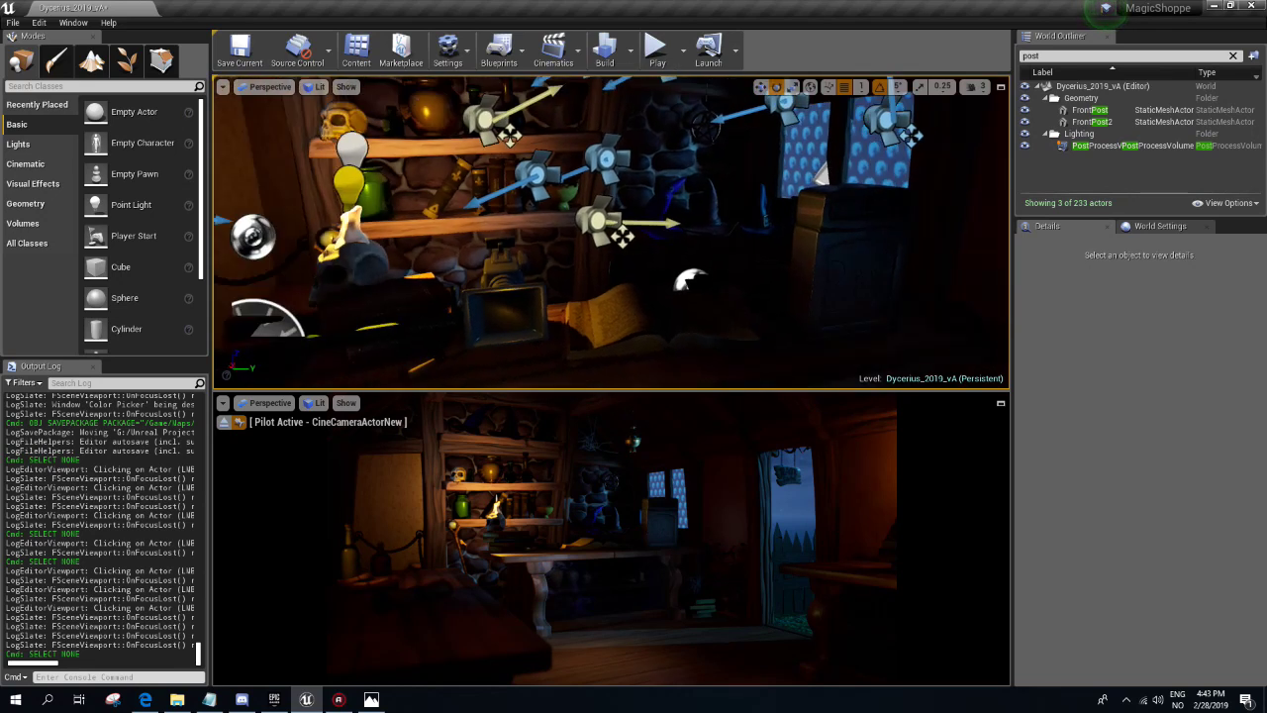
{"action": "right_click_drag", "start_coordinate": [406, 319], "coordinate": [407, 319]}
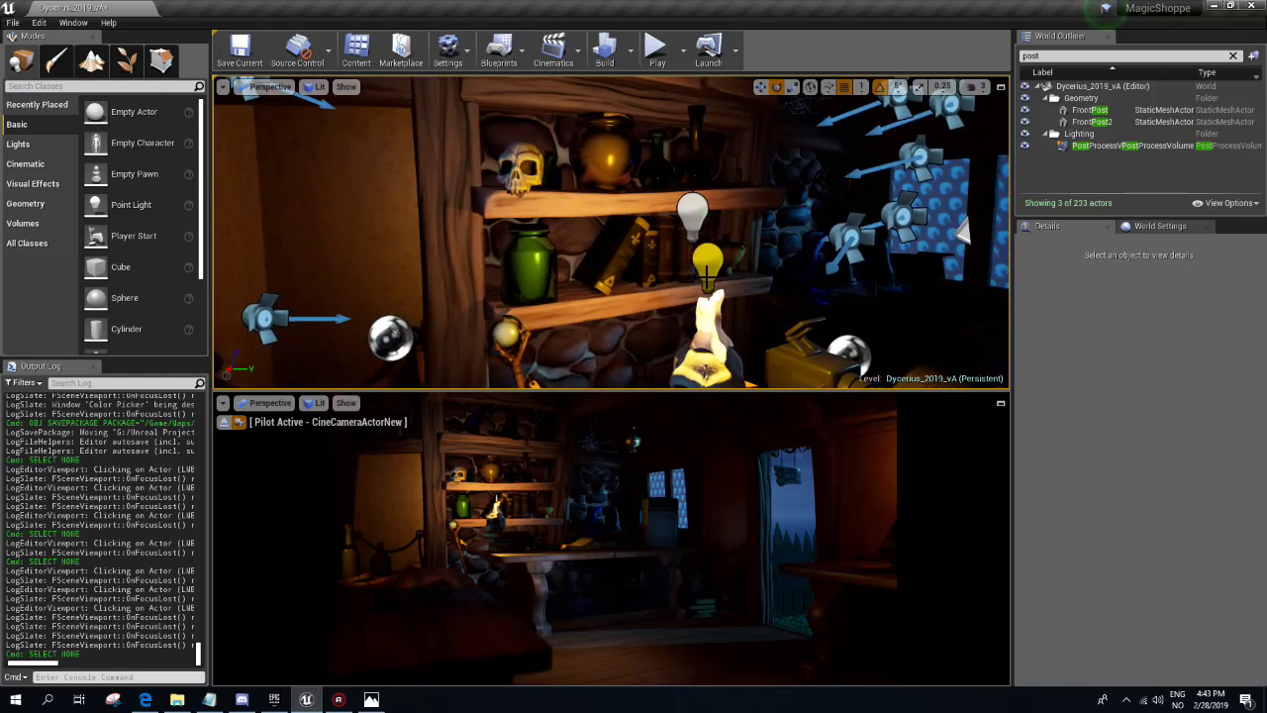
{"action": "left_click", "coordinate": [709, 265]}
{"action": "right_click_drag", "start_coordinate": [708, 265], "coordinate": [629, 278]}
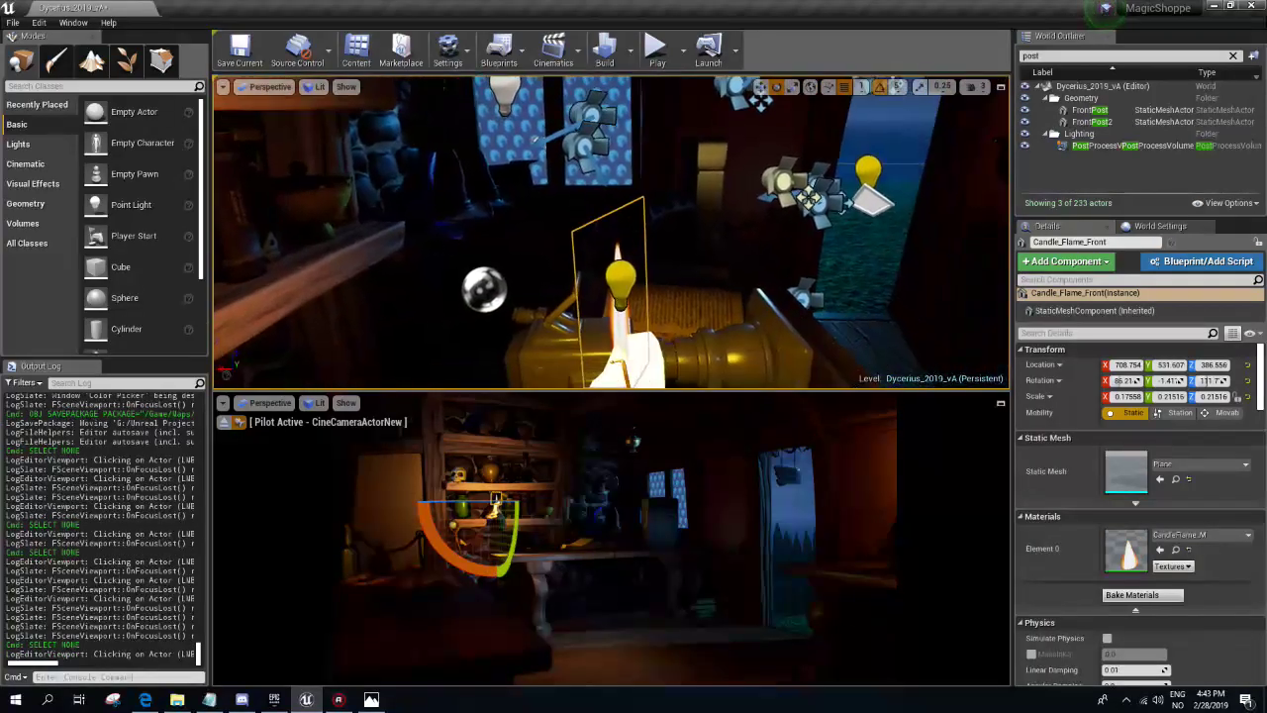
{"action": "left_click", "coordinate": [631, 273]}
{"action": "left_click", "coordinate": [626, 280]}
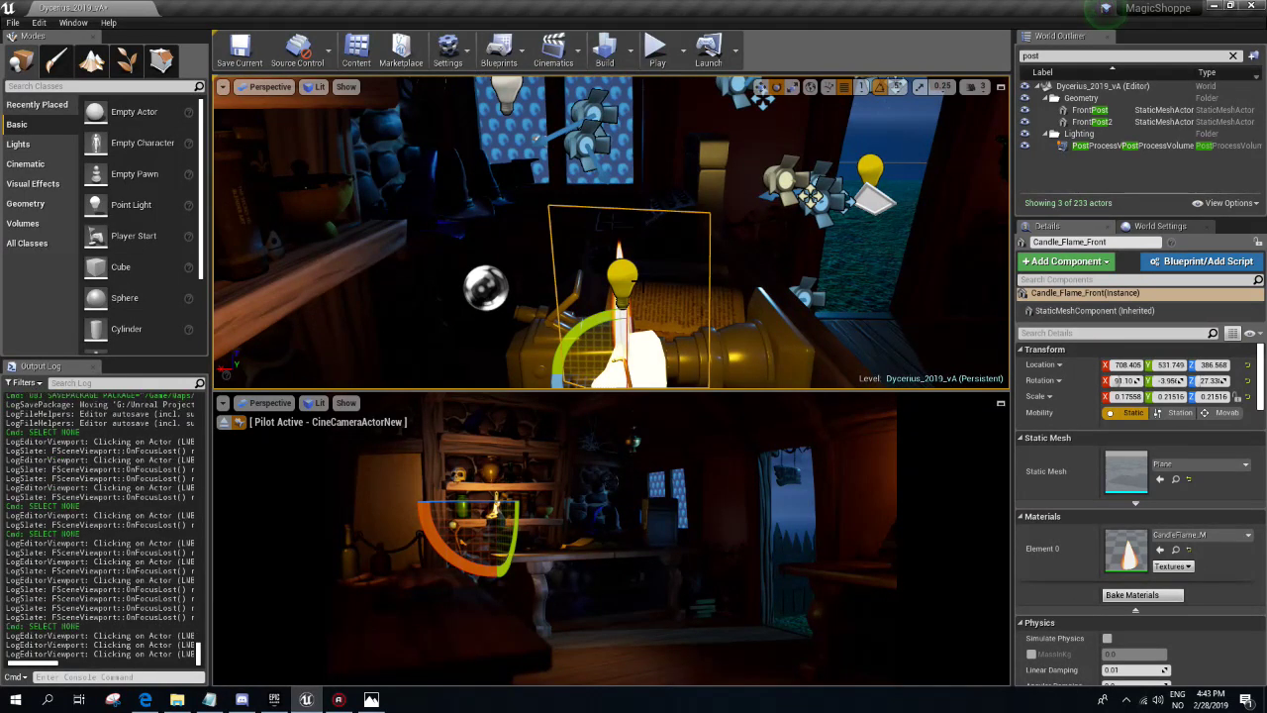
{"action": "left_click", "coordinate": [625, 280]}
{"action": "left_click", "coordinate": [625, 281]}
{"action": "double_click", "coordinate": [1071, 56]}
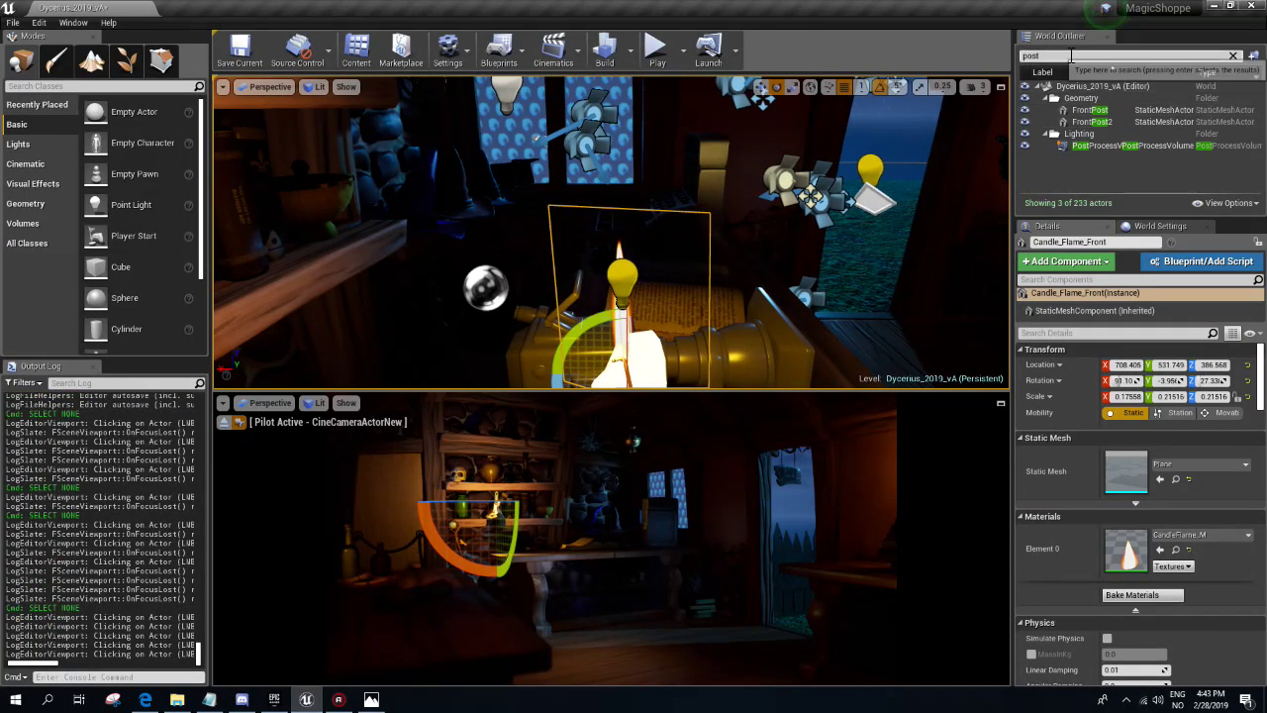
- Filter the World Outliner by 'point', focus the first PointLight, and nudge it along Z
{"action": "type", "text": "point"}
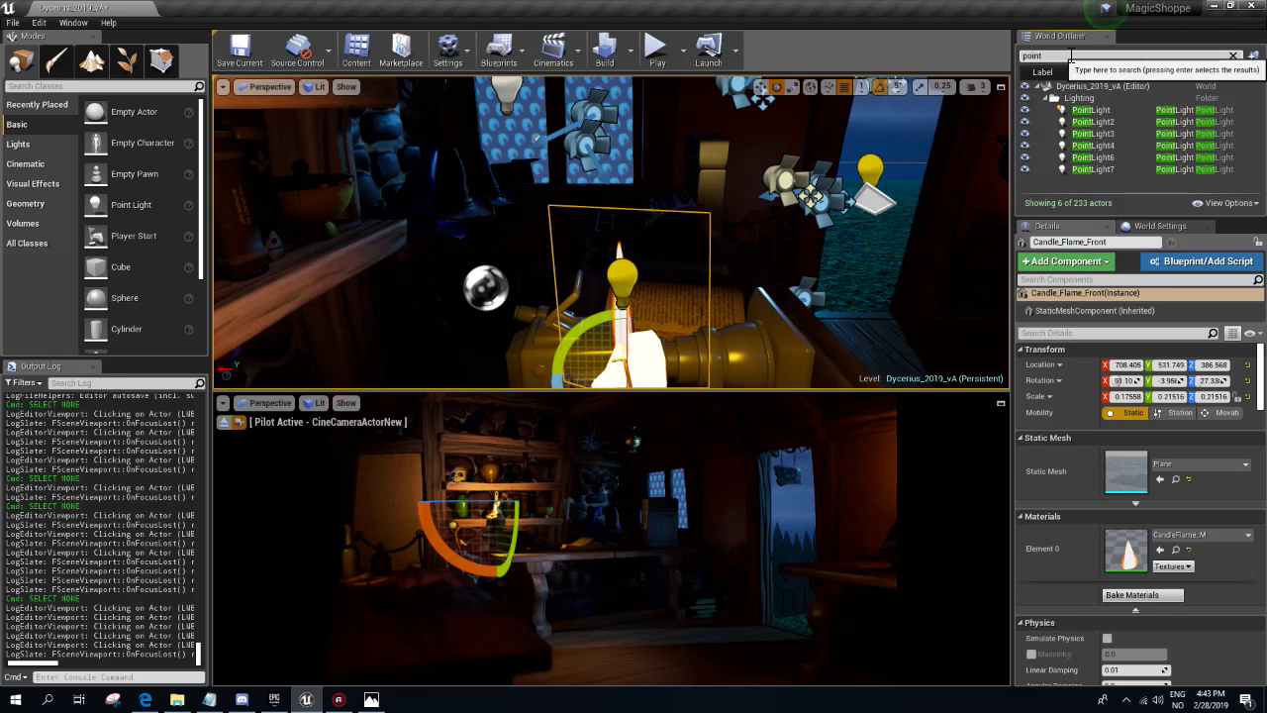
{"action": "double_click", "coordinate": [1091, 110]}
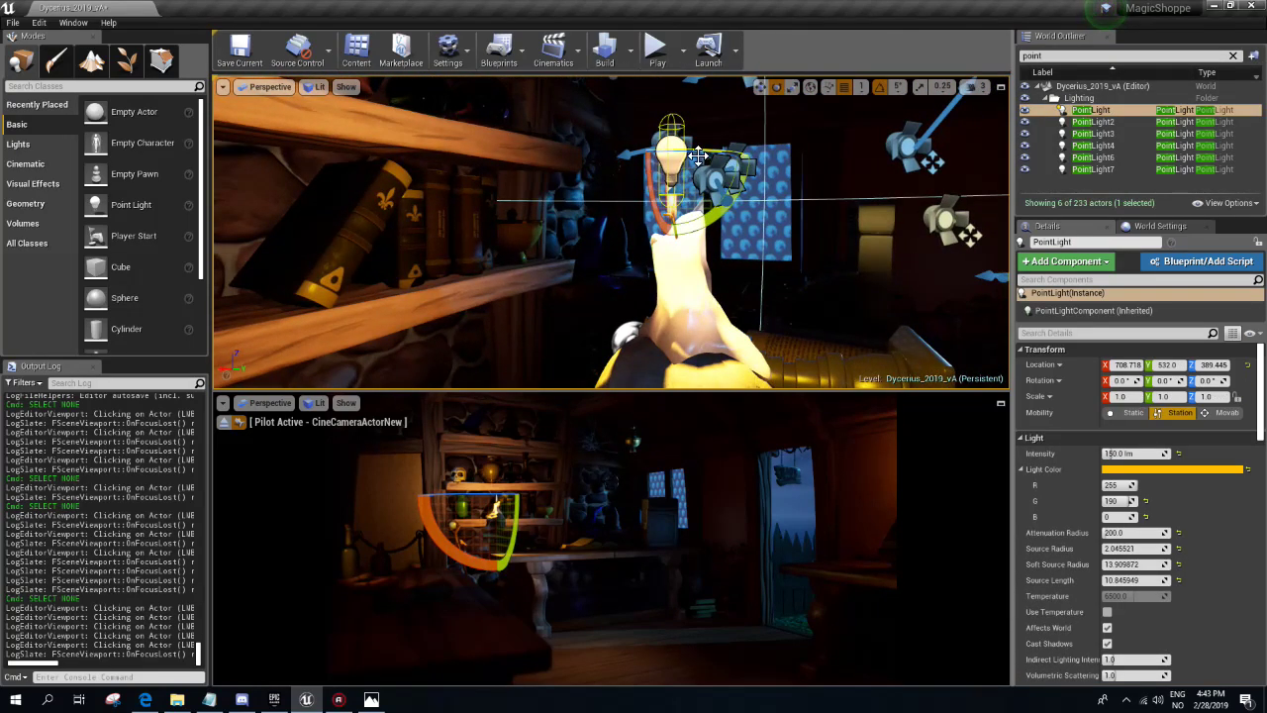
{"action": "scroll", "coordinate": [612, 232], "scroll_direction": "down", "scroll_amount": 2}
{"action": "key", "text": "w"}
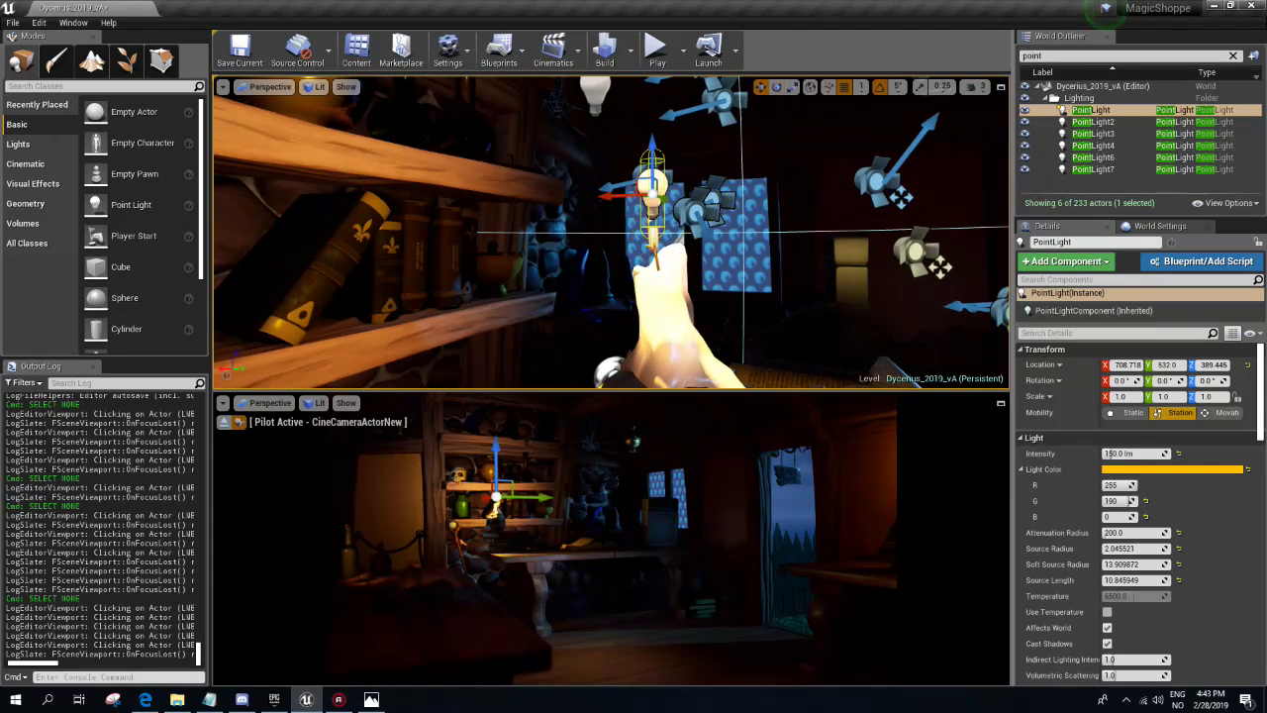
{"action": "left_click_drag", "start_coordinate": [651, 149], "coordinate": [651, 138]}
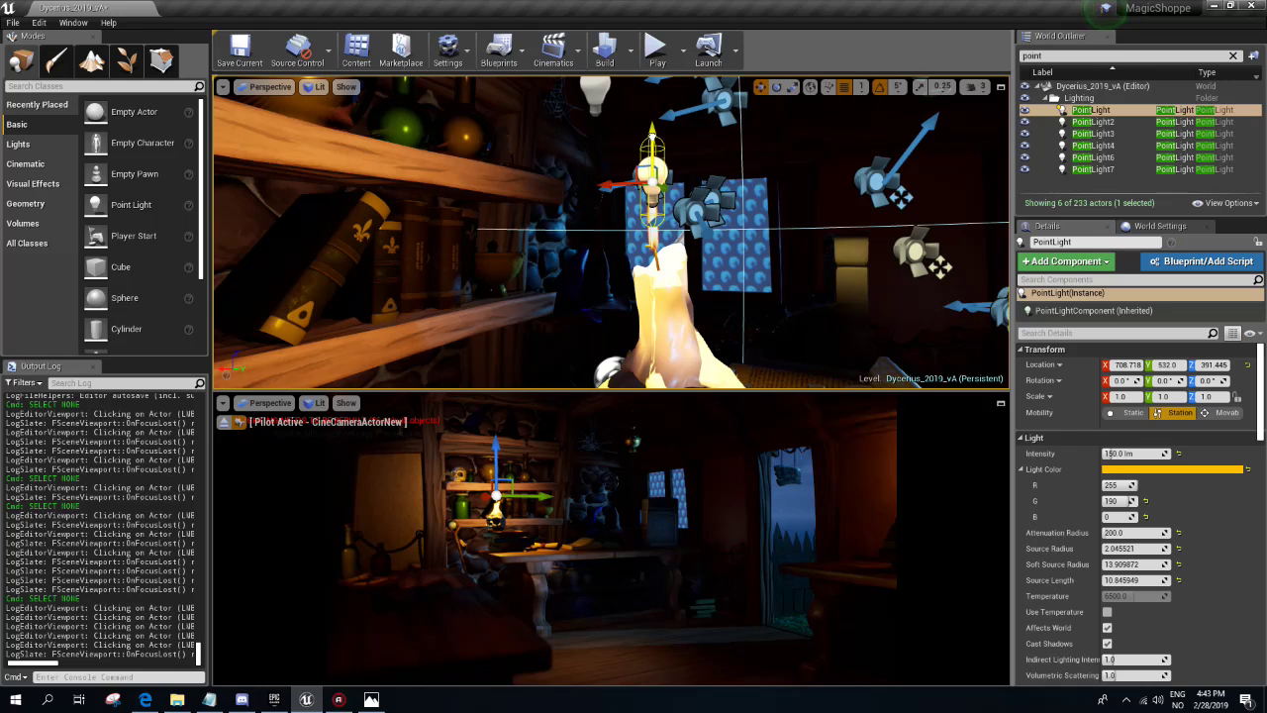
{"action": "mouse_move", "coordinate": [730, 270]}
{"action": "right_mouse_down"}
{"action": "mouse_move", "coordinate": [792, 203]}
{"action": "mouse_move", "coordinate": [712, 107]}
{"action": "right_mouse_up"}
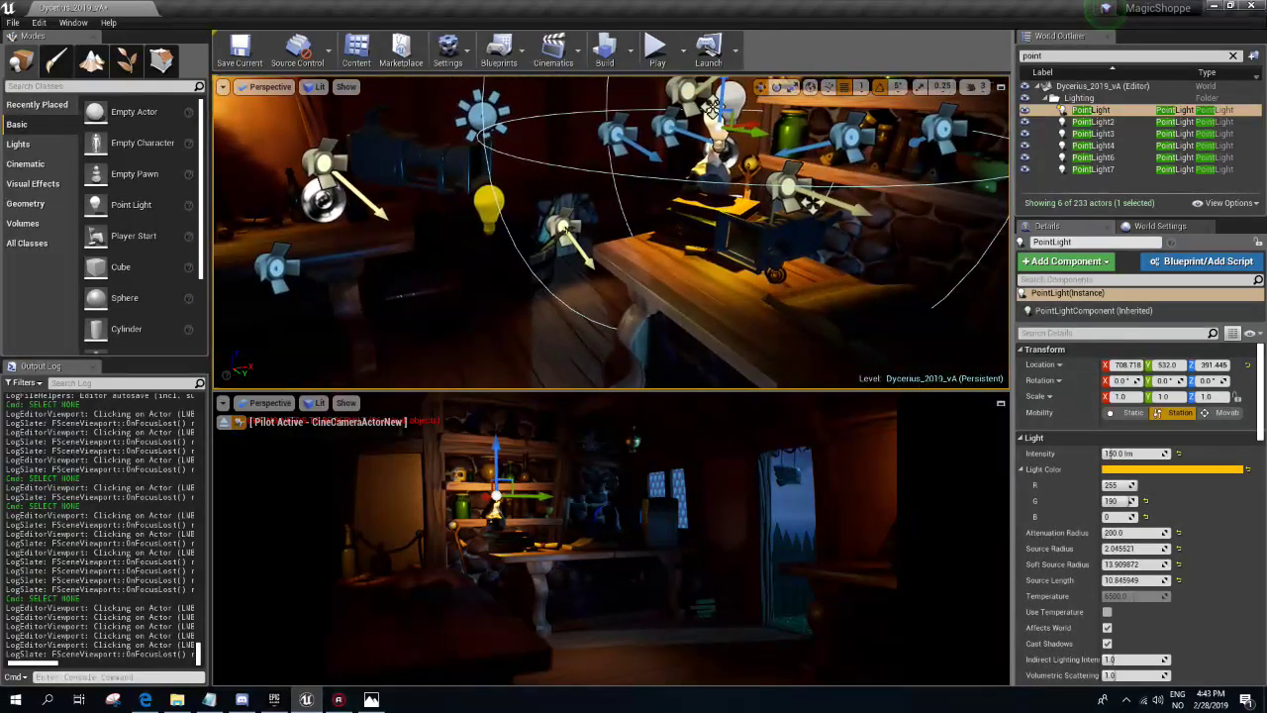
{"action": "mouse_move", "coordinate": [712, 107]}
{"action": "right_mouse_down"}
{"action": "mouse_move", "coordinate": [627, 381]}
{"action": "mouse_move", "coordinate": [679, 296]}
{"action": "right_mouse_up"}
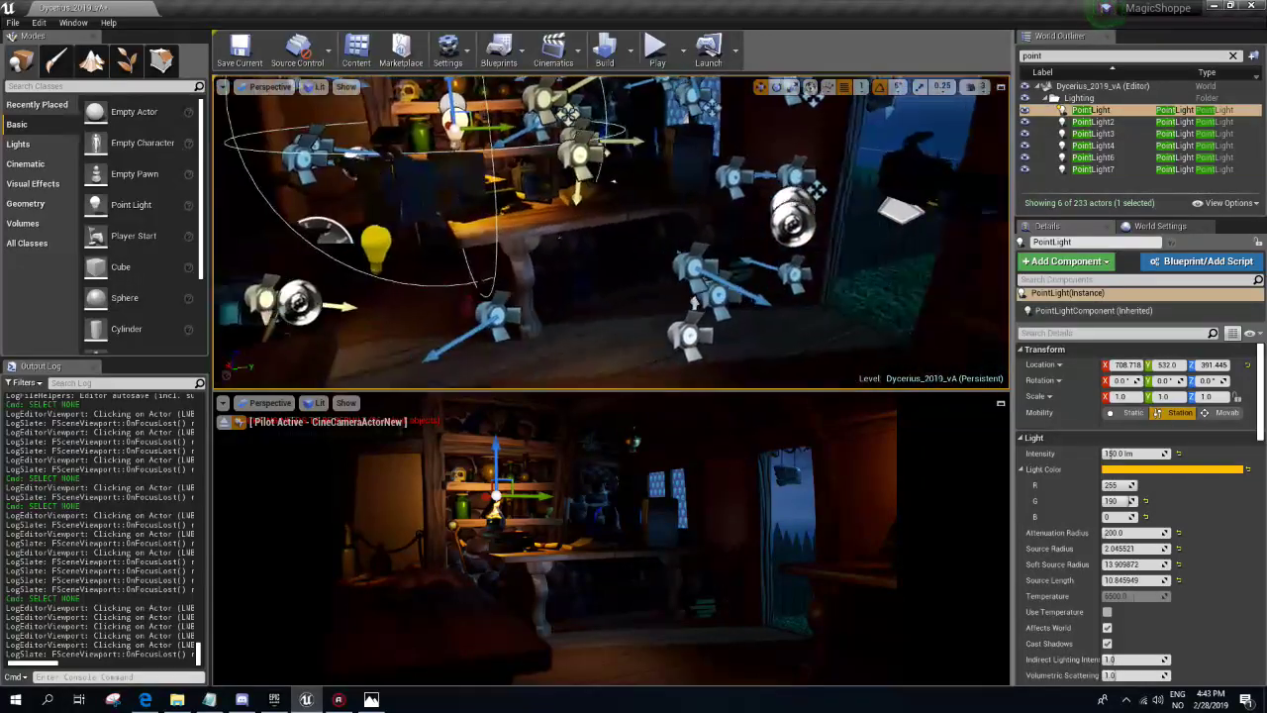
- Select SpotLight18 above the table and raise its intensity to about 8.6 cd
{"action": "left_click", "coordinate": [679, 297]}
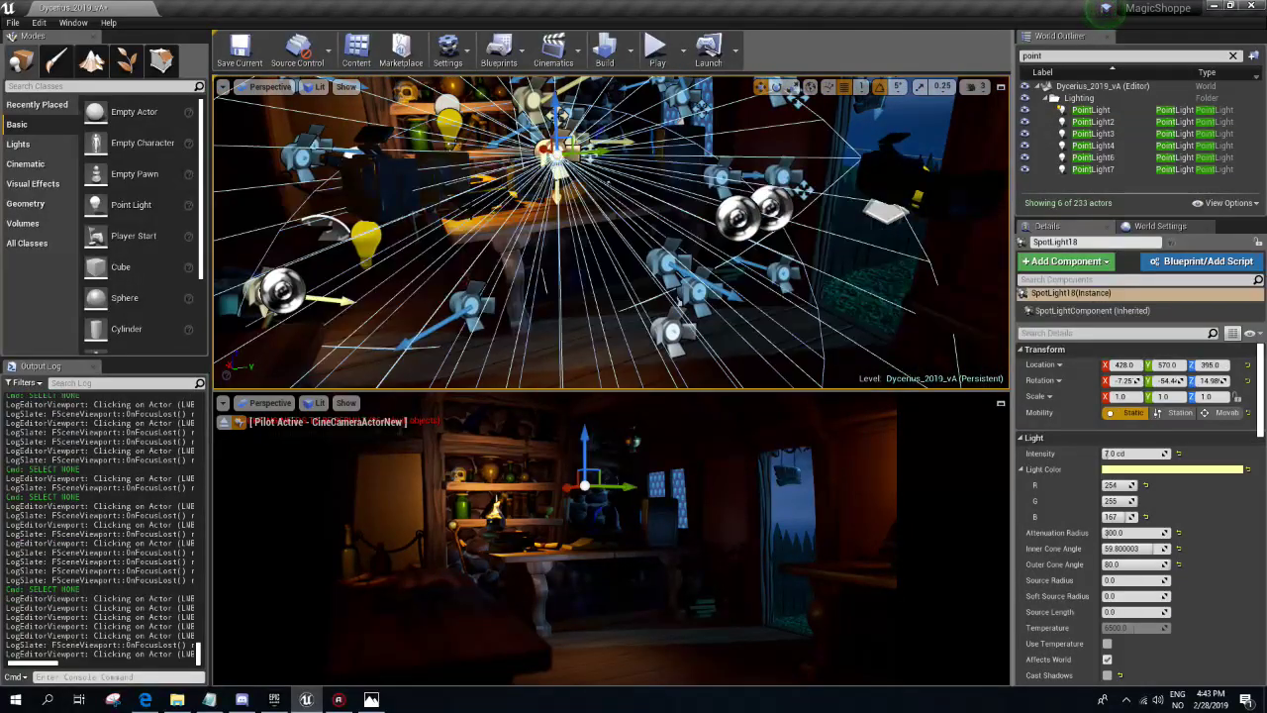
{"action": "right_click_drag", "start_coordinate": [679, 297], "coordinate": [633, 341]}
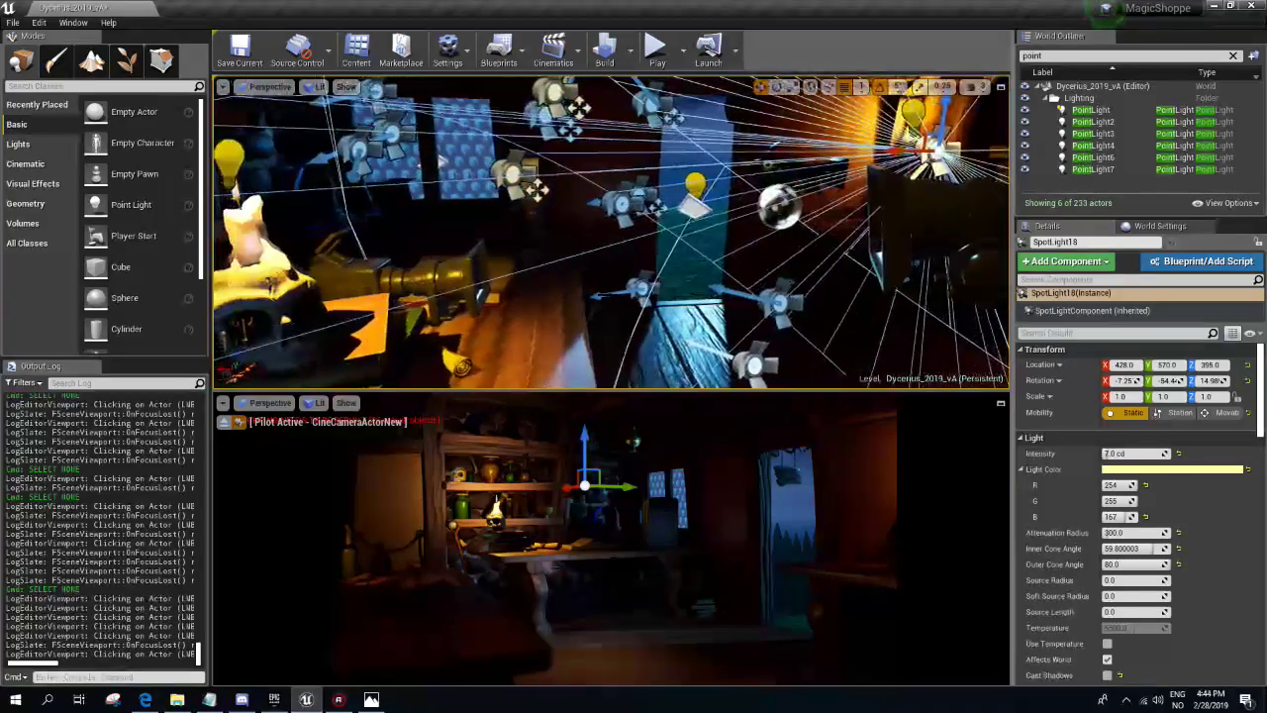
{"action": "left_click_drag", "start_coordinate": [1141, 454], "coordinate": [1154, 453]}
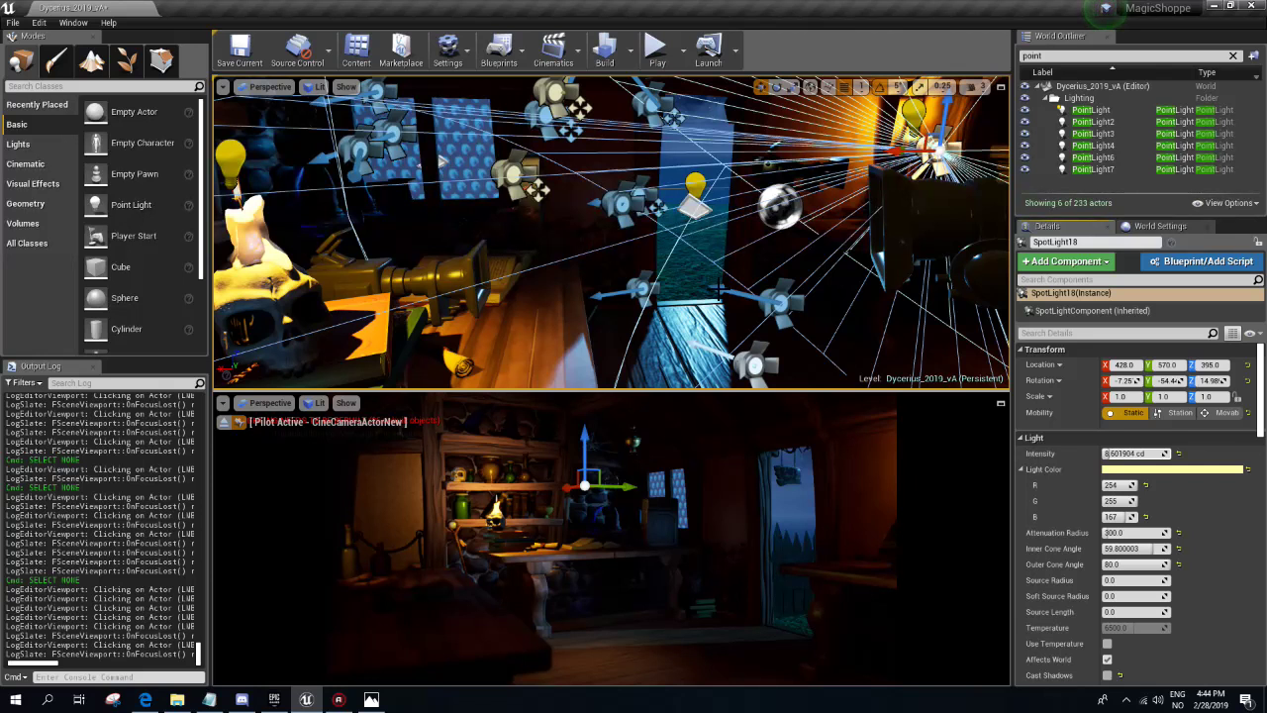
- Rebuild the lighting, then frame the spotlight and hide editor icons to preview it
{"action": "left_click", "coordinate": [604, 52]}
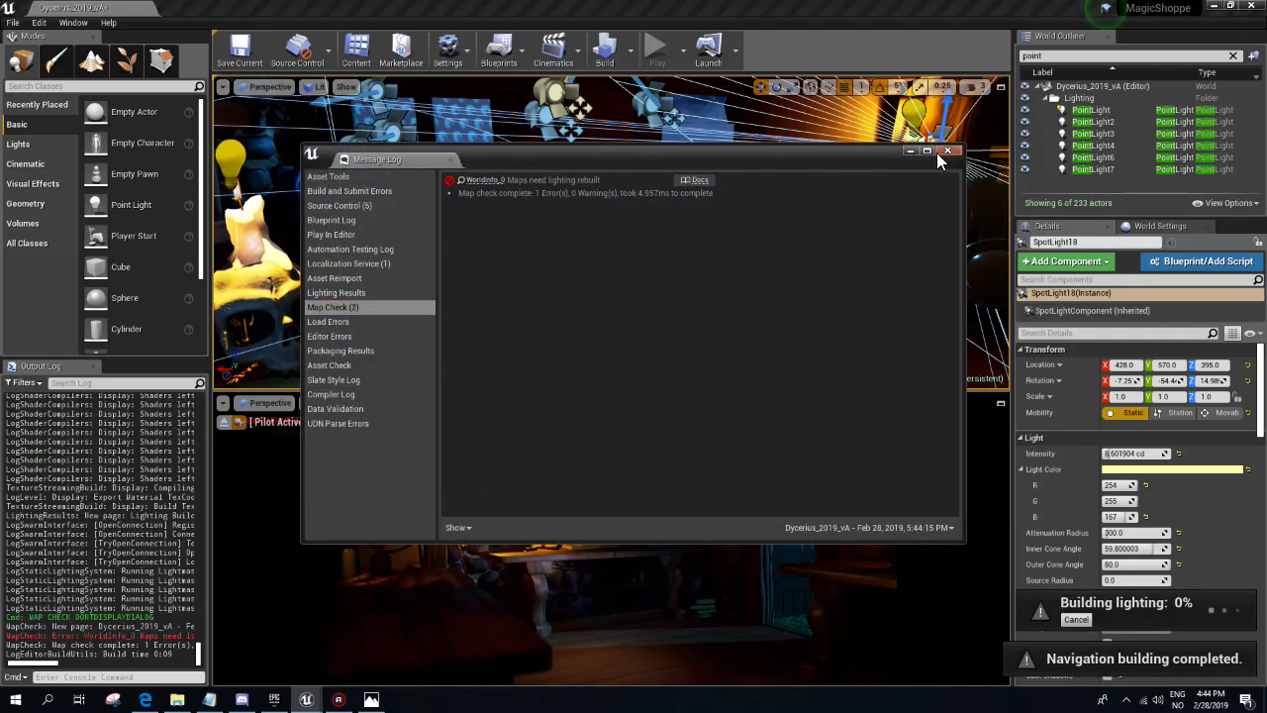
{"action": "left_click", "coordinate": [943, 151]}
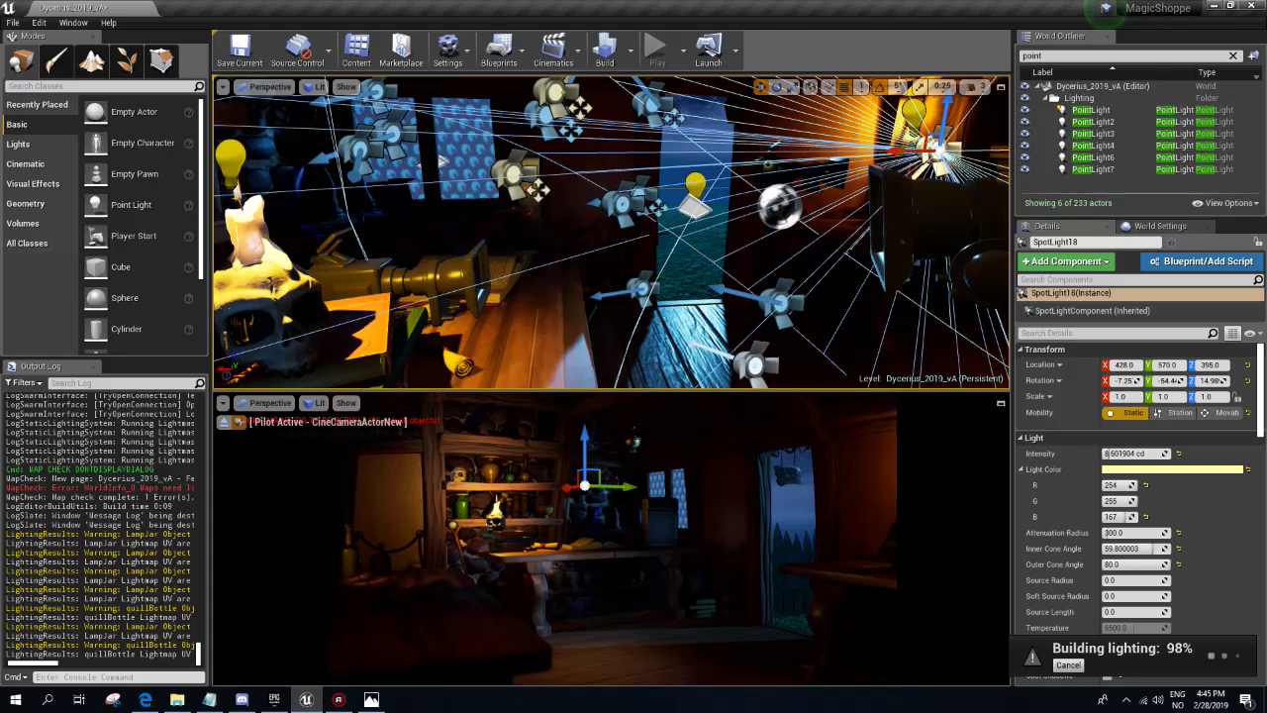
{"action": "key", "text": "f"}
{"action": "key", "text": "g"}
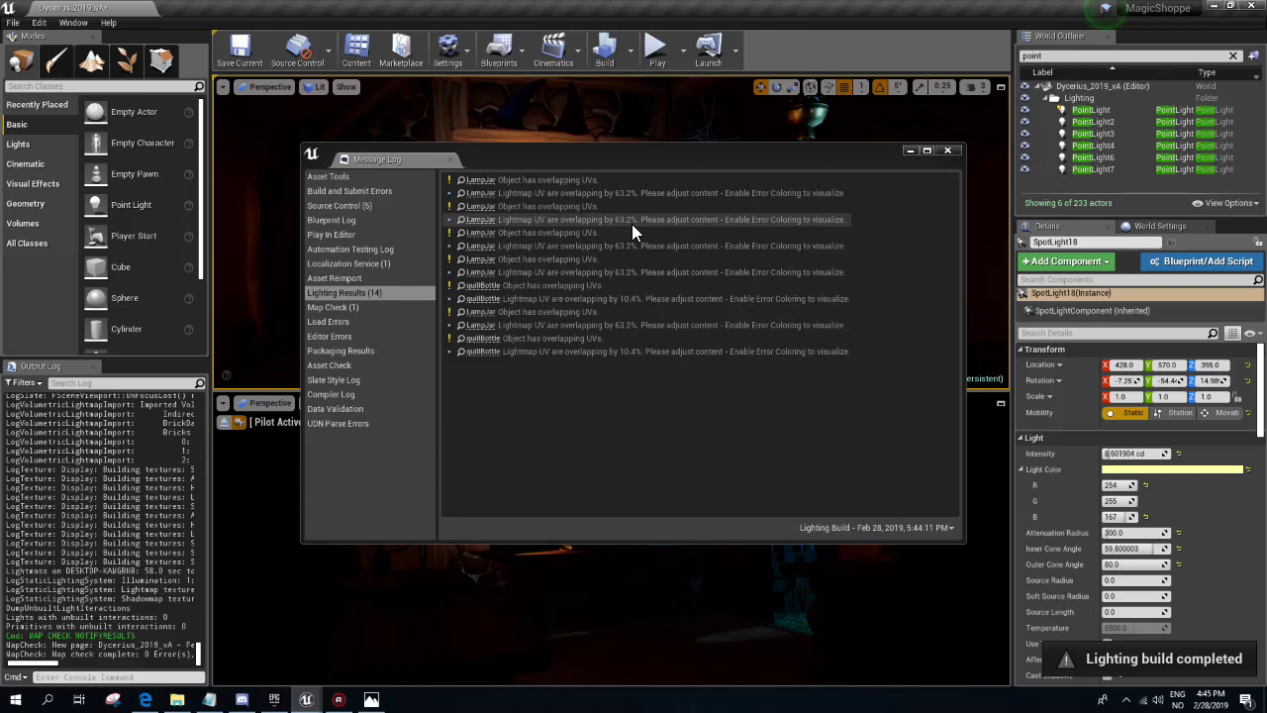
- Close the lighting results log and fly the view toward the lit shelves and table
{"action": "left_click", "coordinate": [947, 151]}
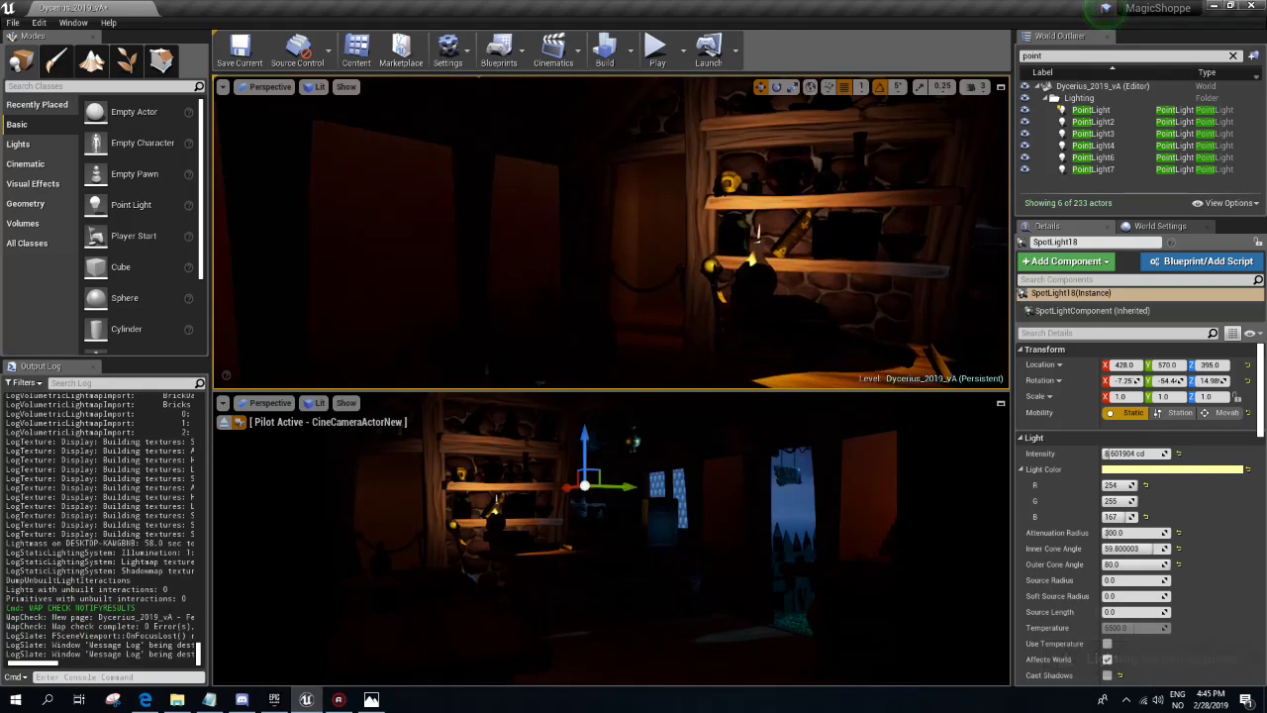
{"action": "left_click_drag", "start_coordinate": [757, 229], "coordinate": [693, 258]}
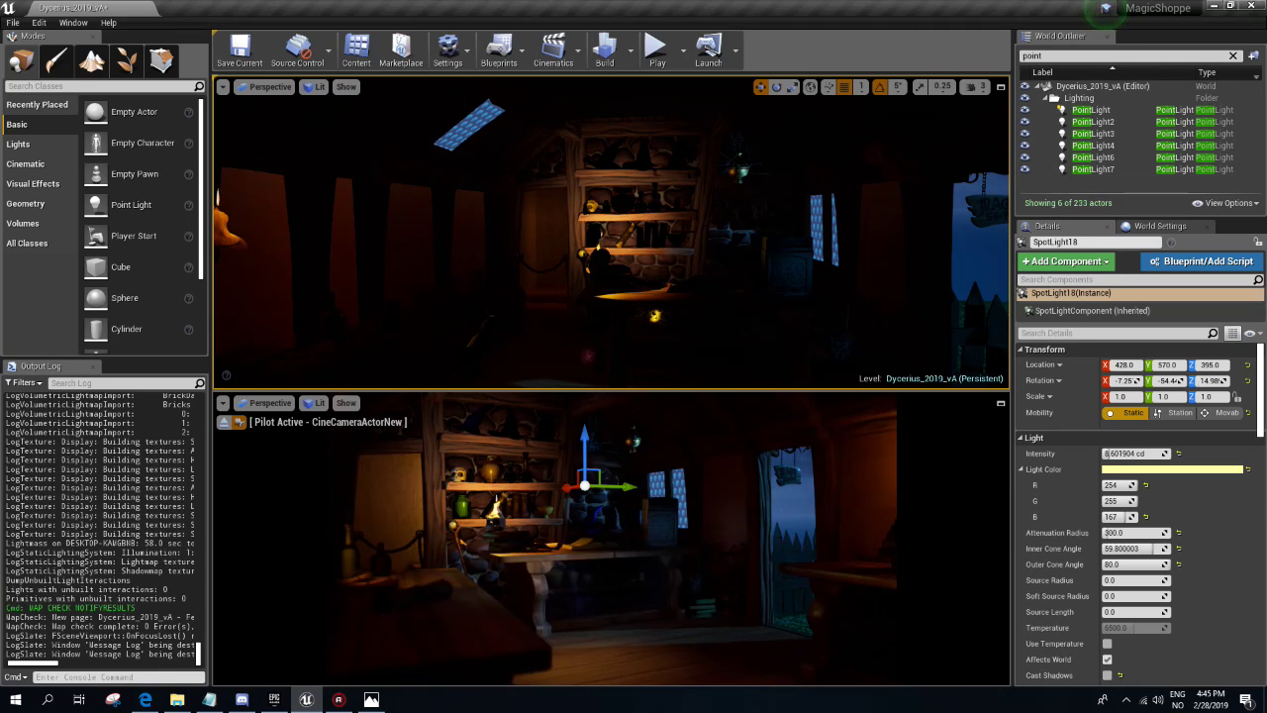
{"action": "left_click_drag", "start_coordinate": [614, 237], "coordinate": [589, 198]}
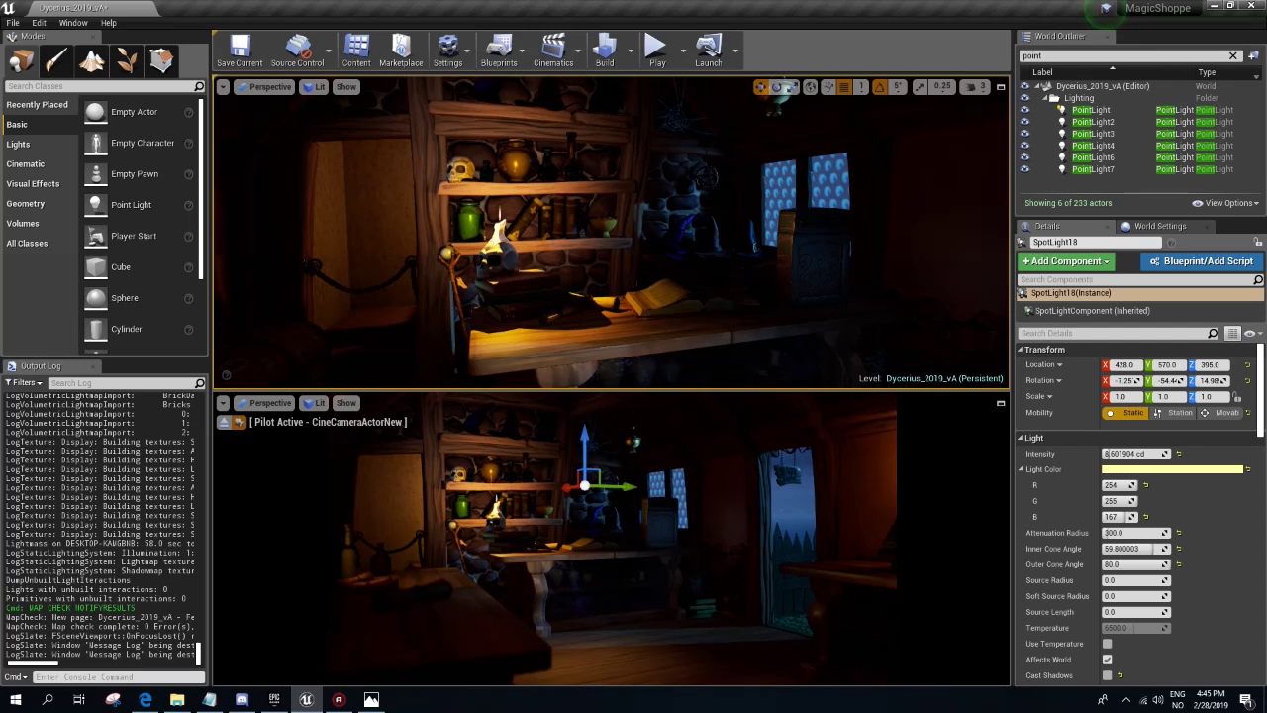
{"action": "left_click_drag", "start_coordinate": [594, 198], "coordinate": [574, 188]}
{"action": "key", "text": "g"}
{"action": "key", "text": "g"}
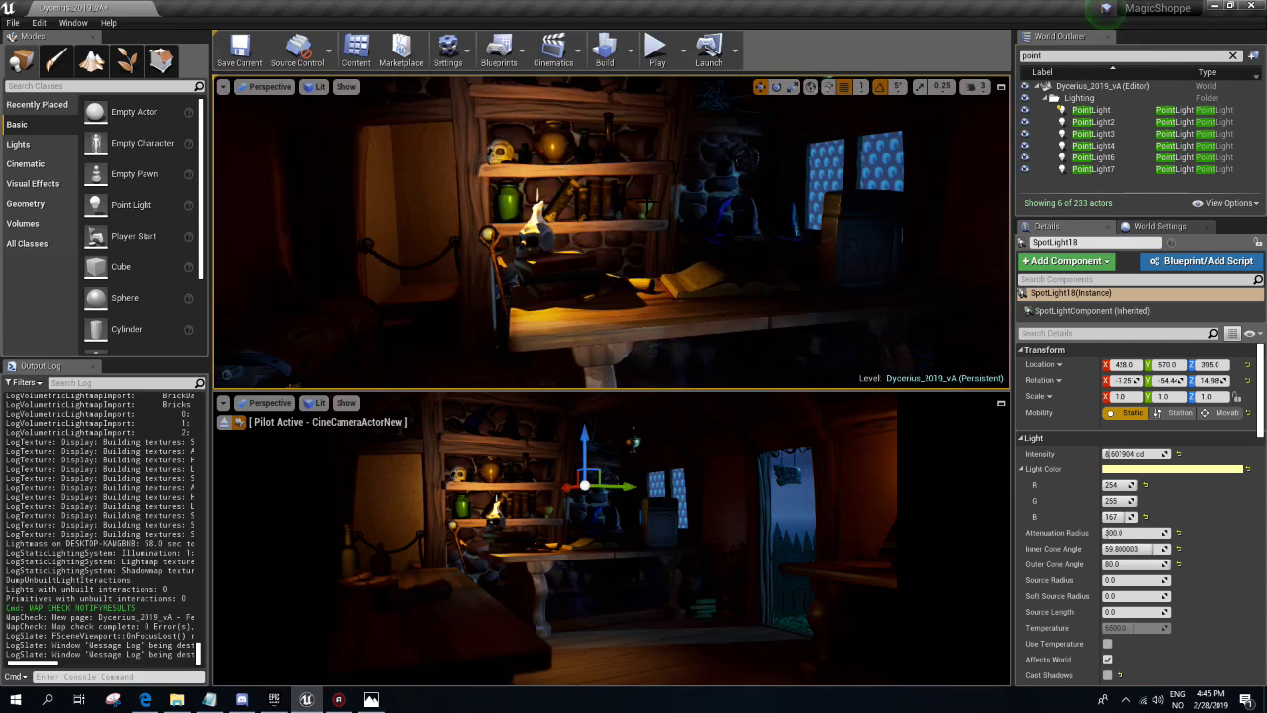
{"action": "key", "text": "g"}
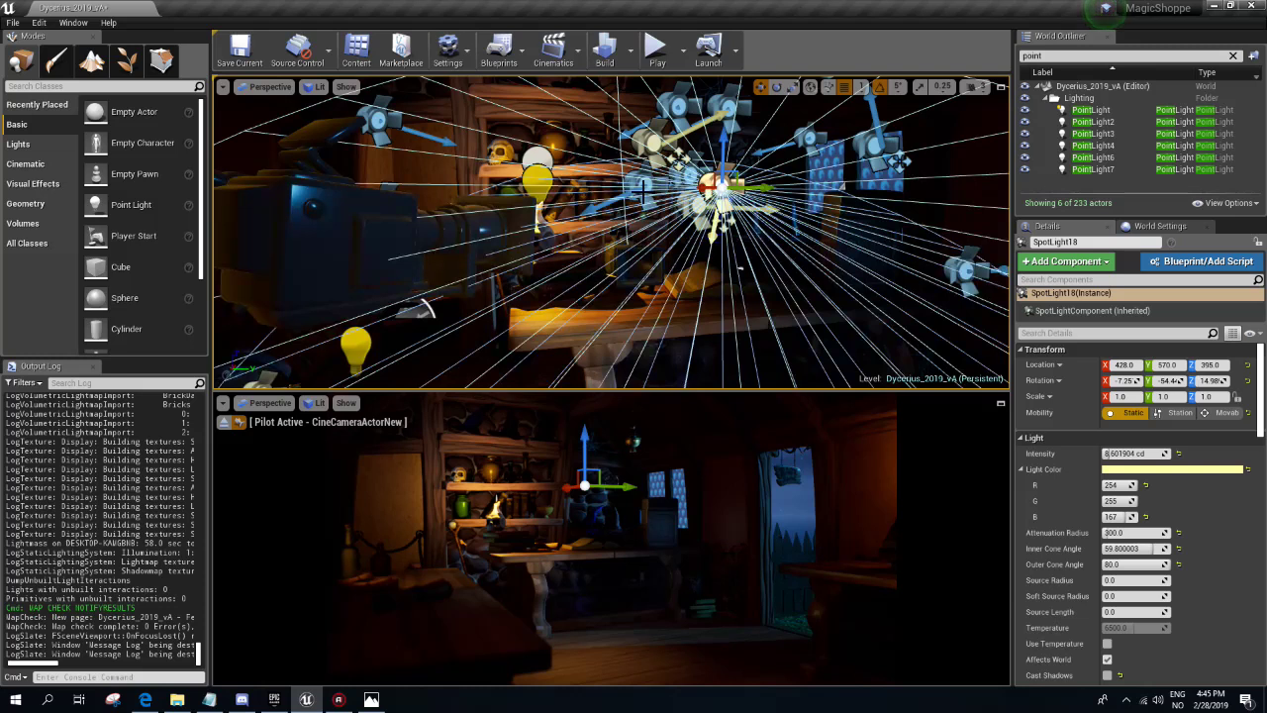
- Set the blue-tinted SpotLight7 near the candle to 10 lm and rebuild the lighting
{"action": "left_click", "coordinate": [644, 188]}
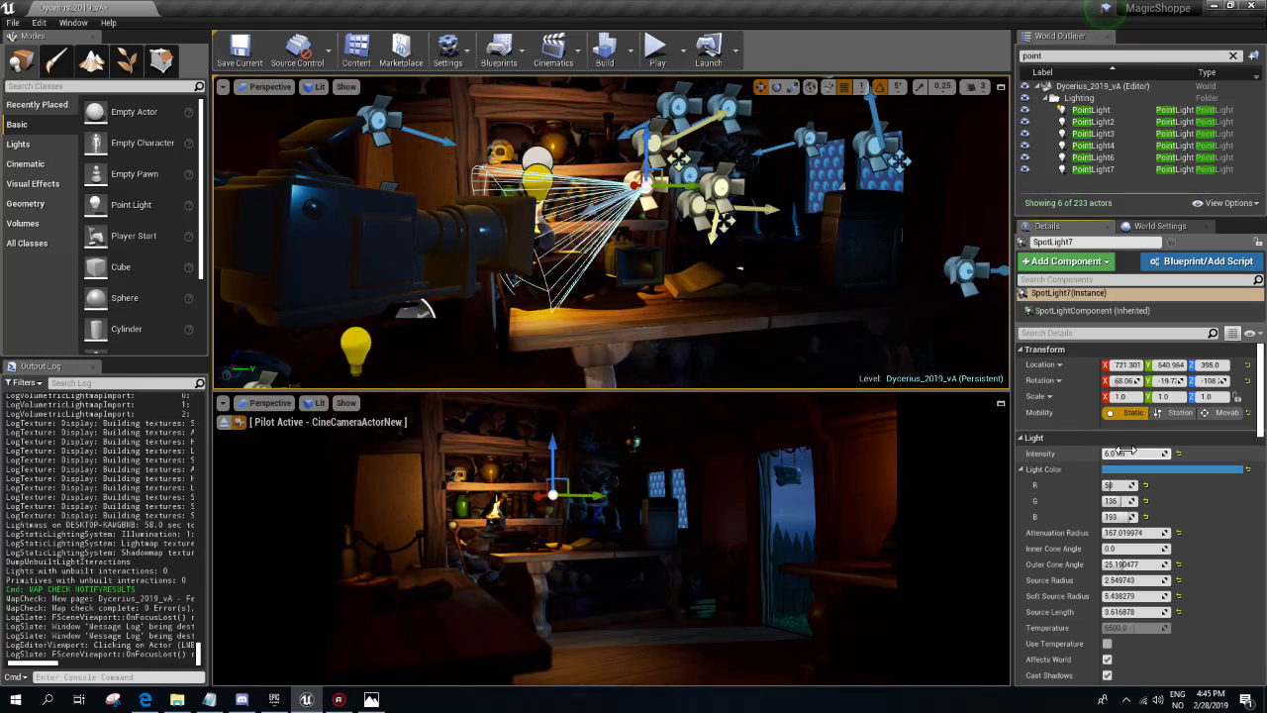
{"action": "left_click_drag", "start_coordinate": [1126, 451], "coordinate": [1133, 451]}
{"action": "mouse_move", "coordinate": [596, 229]}
{"action": "right_mouse_down"}
{"action": "mouse_move", "coordinate": [644, 223]}
{"action": "mouse_move", "coordinate": [584, 225]}
{"action": "right_mouse_up"}
{"action": "key", "text": "g"}
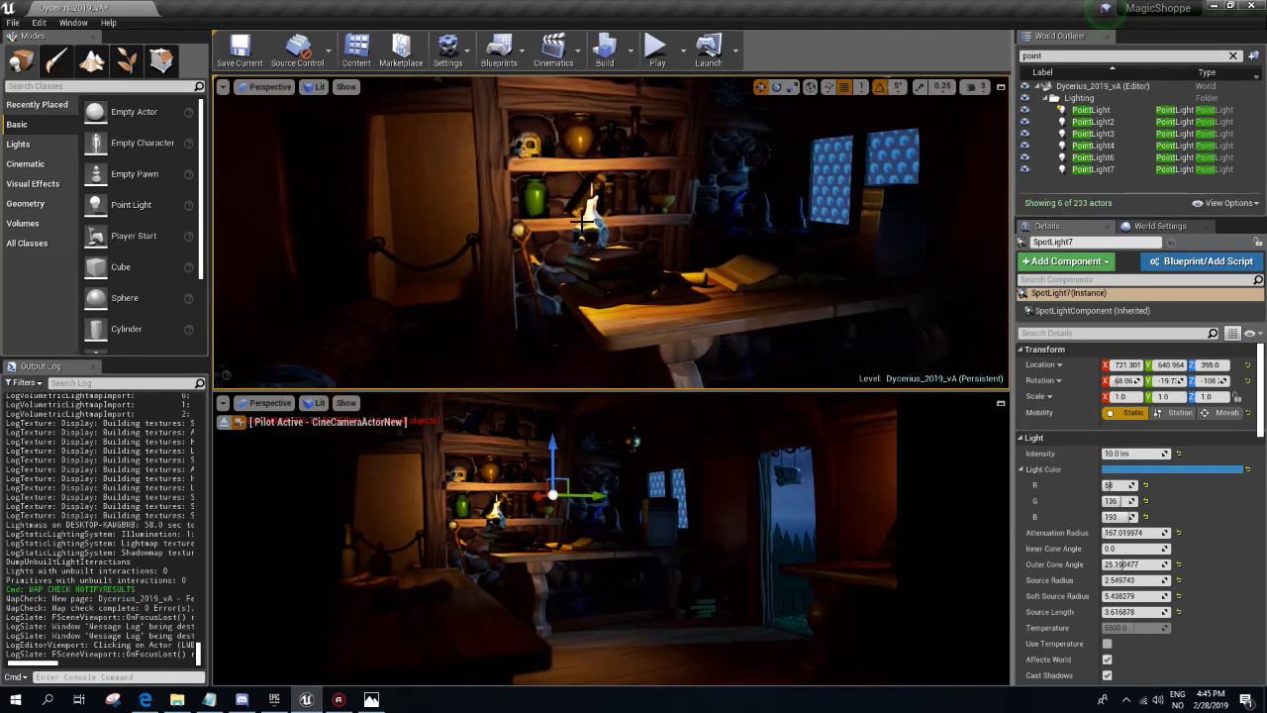
{"action": "left_click", "coordinate": [605, 50]}
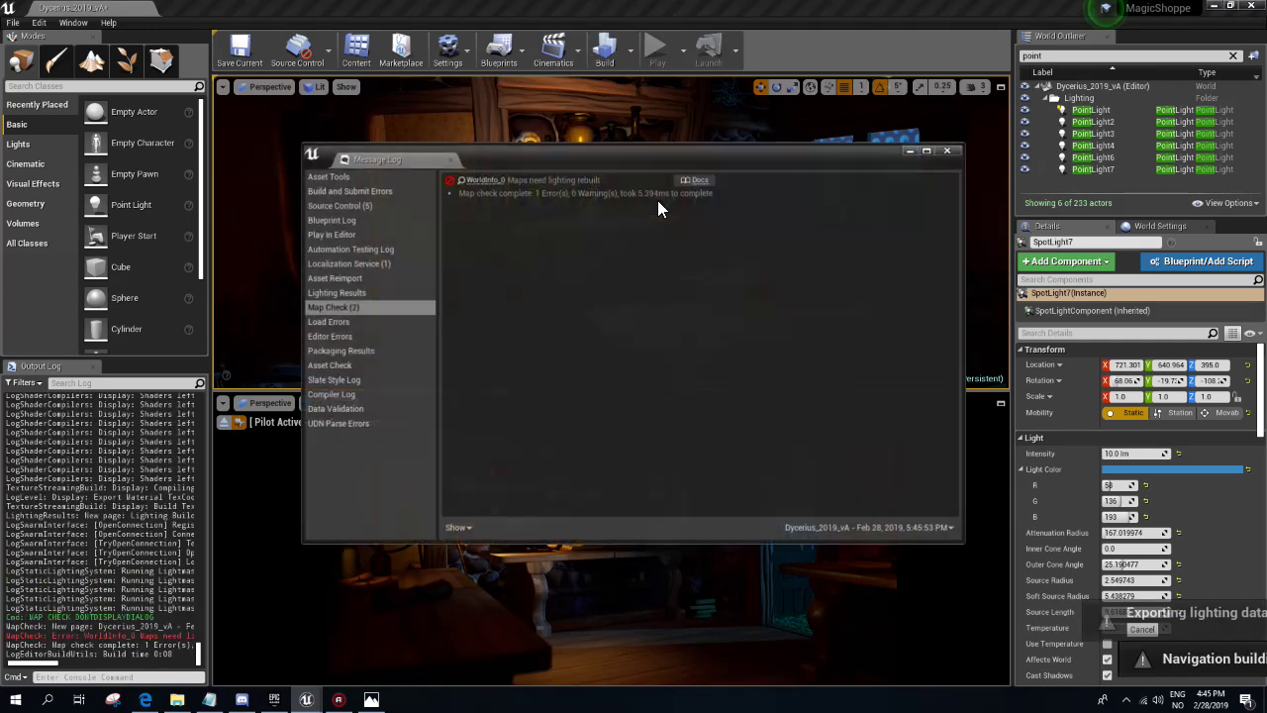
- Set the table spotlight SpotLight24's intensity to 1.0 cd, after briefly trying 2.0 cd
{"action": "left_click", "coordinate": [946, 154]}
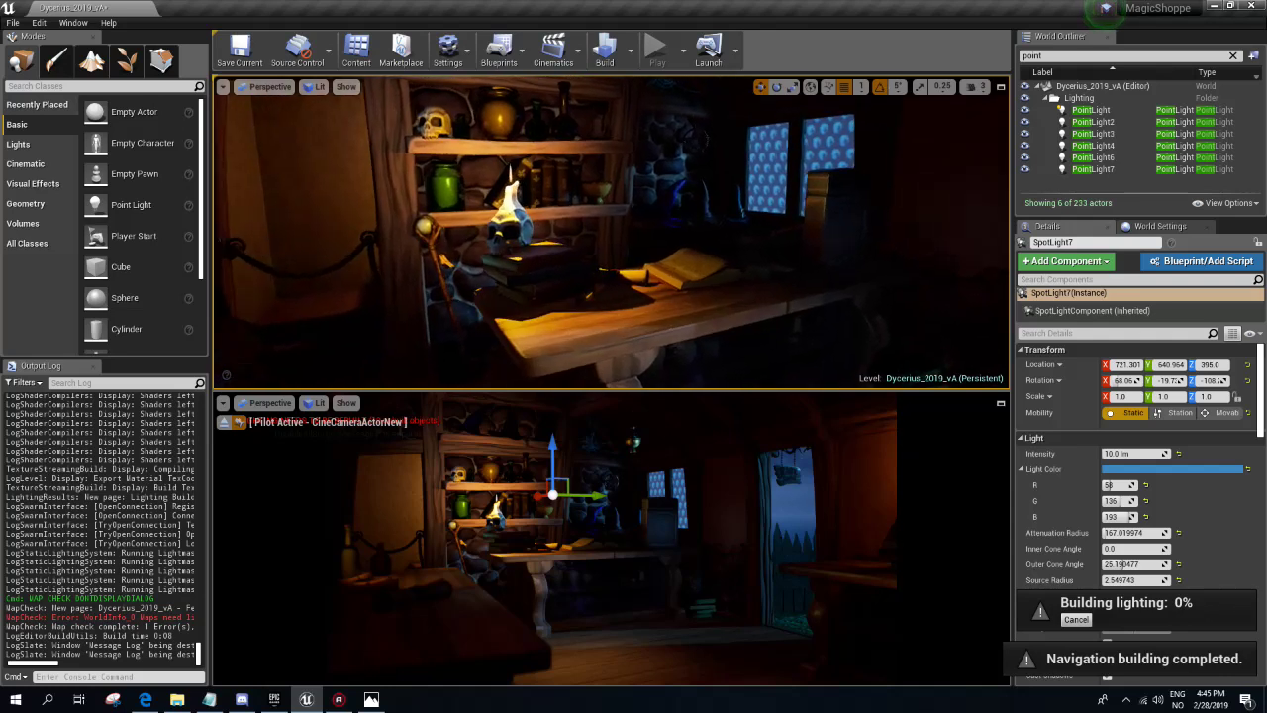
{"action": "right_click_drag", "start_coordinate": [611, 233], "coordinate": [555, 237]}
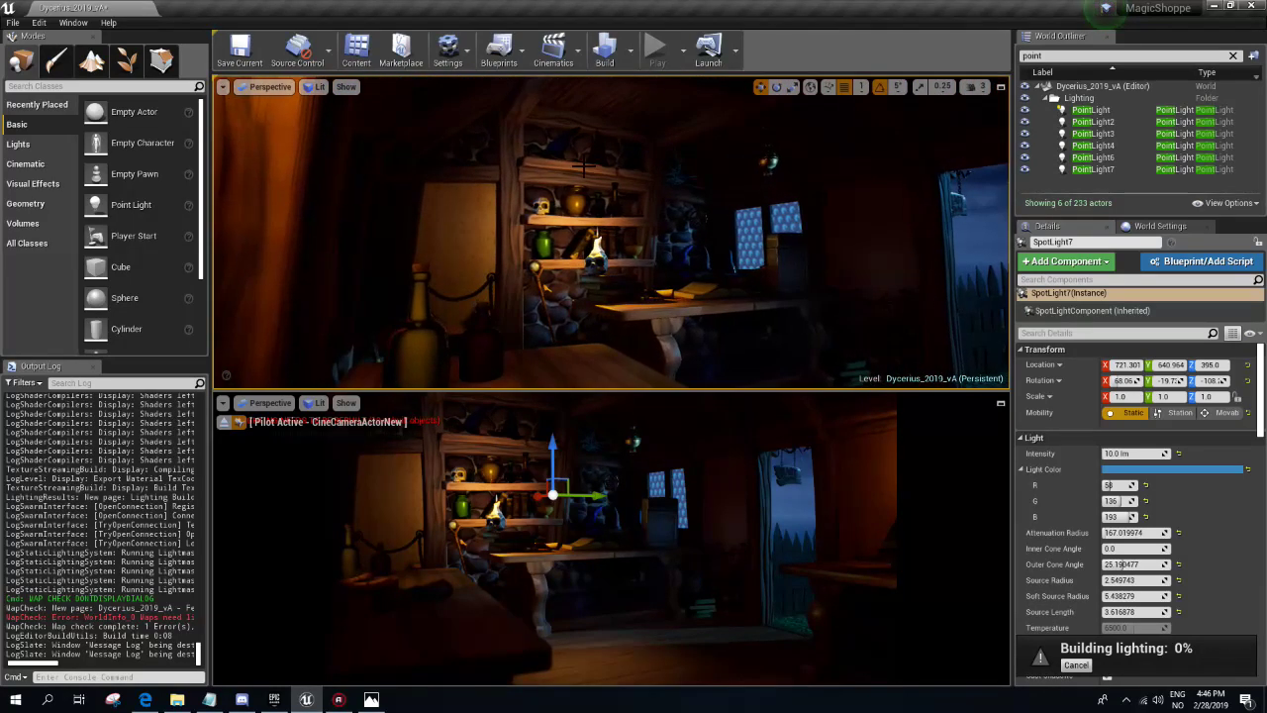
{"action": "key", "text": "g"}
{"action": "right_click_drag", "start_coordinate": [866, 379], "coordinate": [866, 379]}
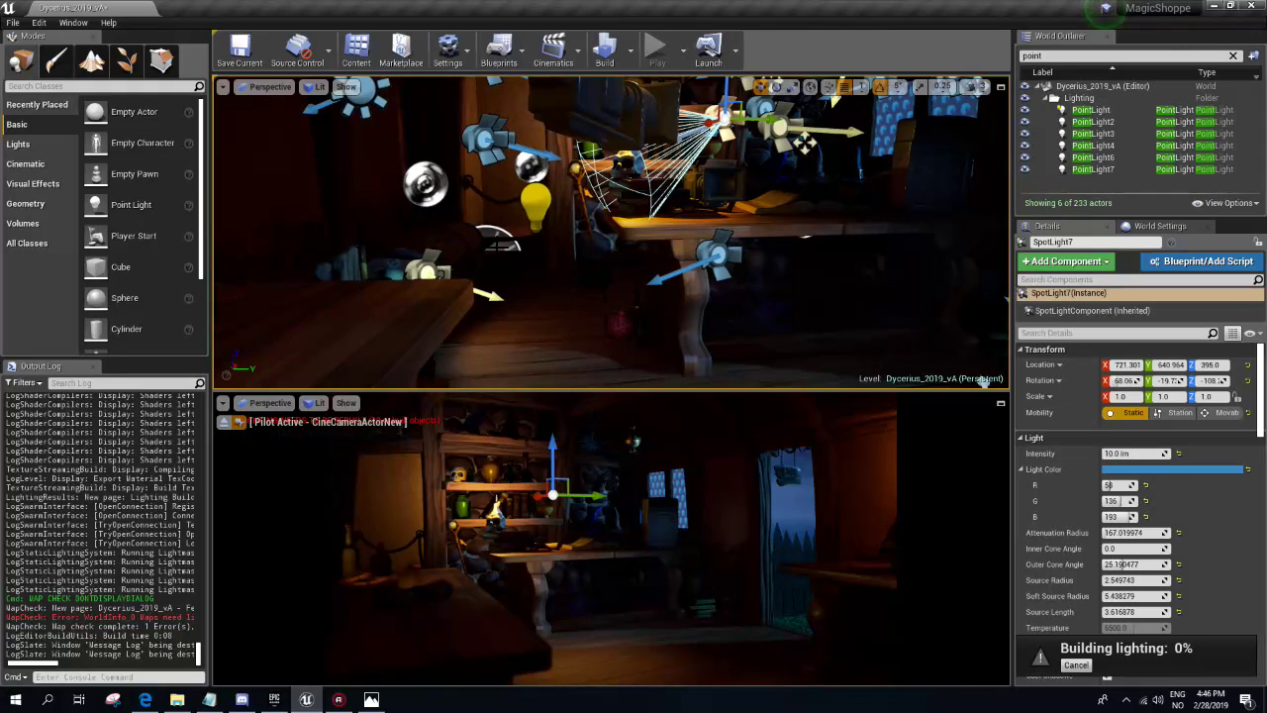
{"action": "left_click", "coordinate": [440, 269]}
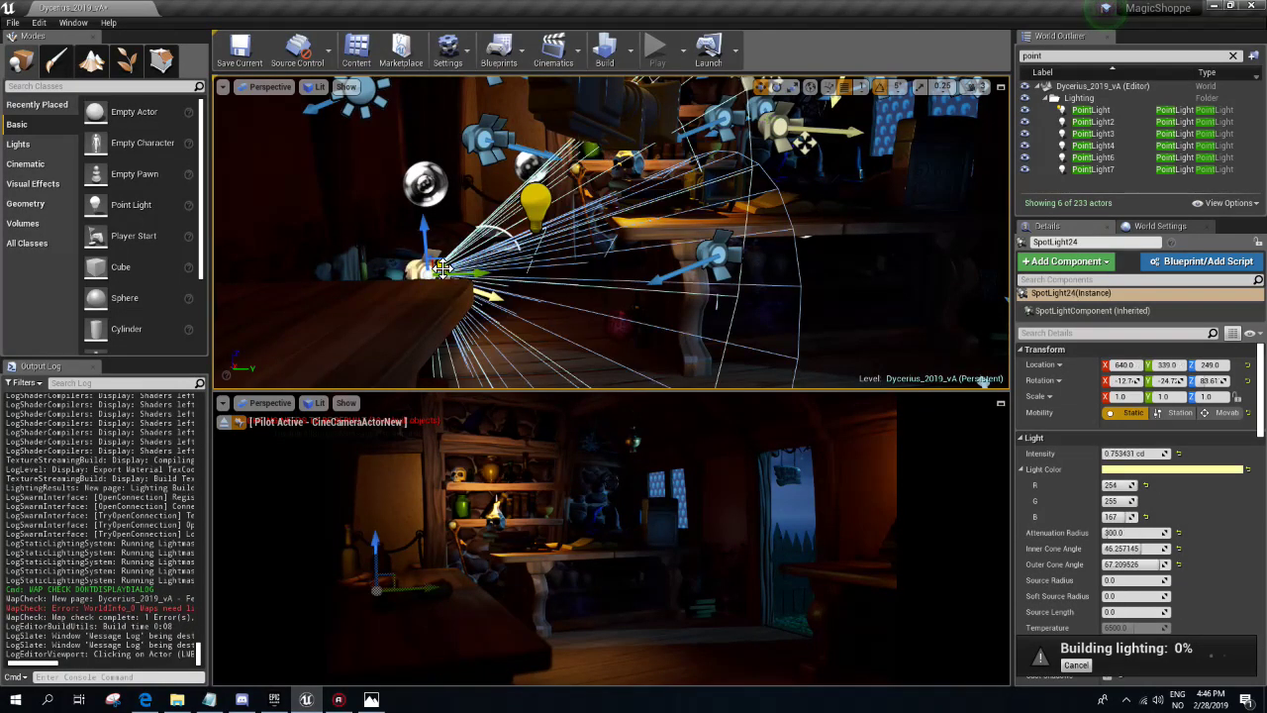
{"action": "left_click", "coordinate": [1127, 452]}
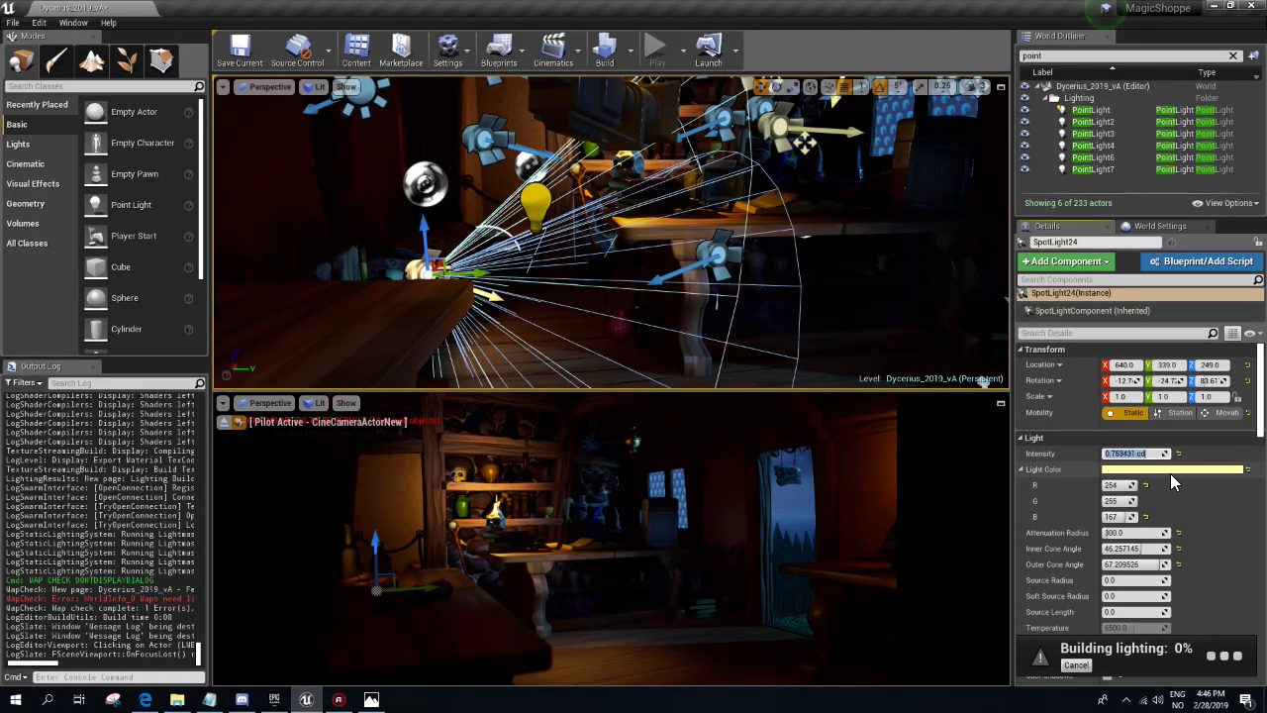
{"action": "type", "text": "1"}
{"action": "key", "text": "Return"}
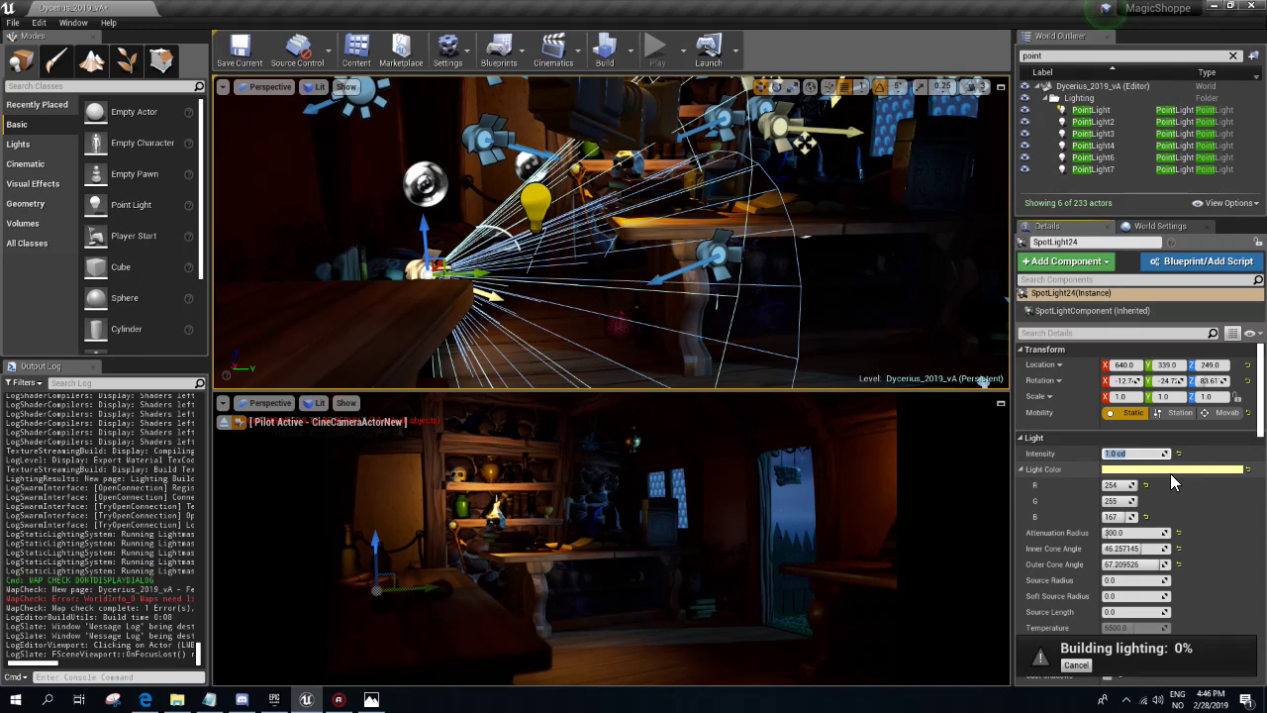
{"action": "type", "text": "2"}
{"action": "key", "text": "Return"}
{"action": "type", "text": "1"}
{"action": "key", "text": "Return"}
- Preview the lit room, then give the ceiling-window spotlight SpotLight16 an intensity of 15 cd
{"action": "right_click_drag", "start_coordinate": [613, 238], "coordinate": [613, 238]}
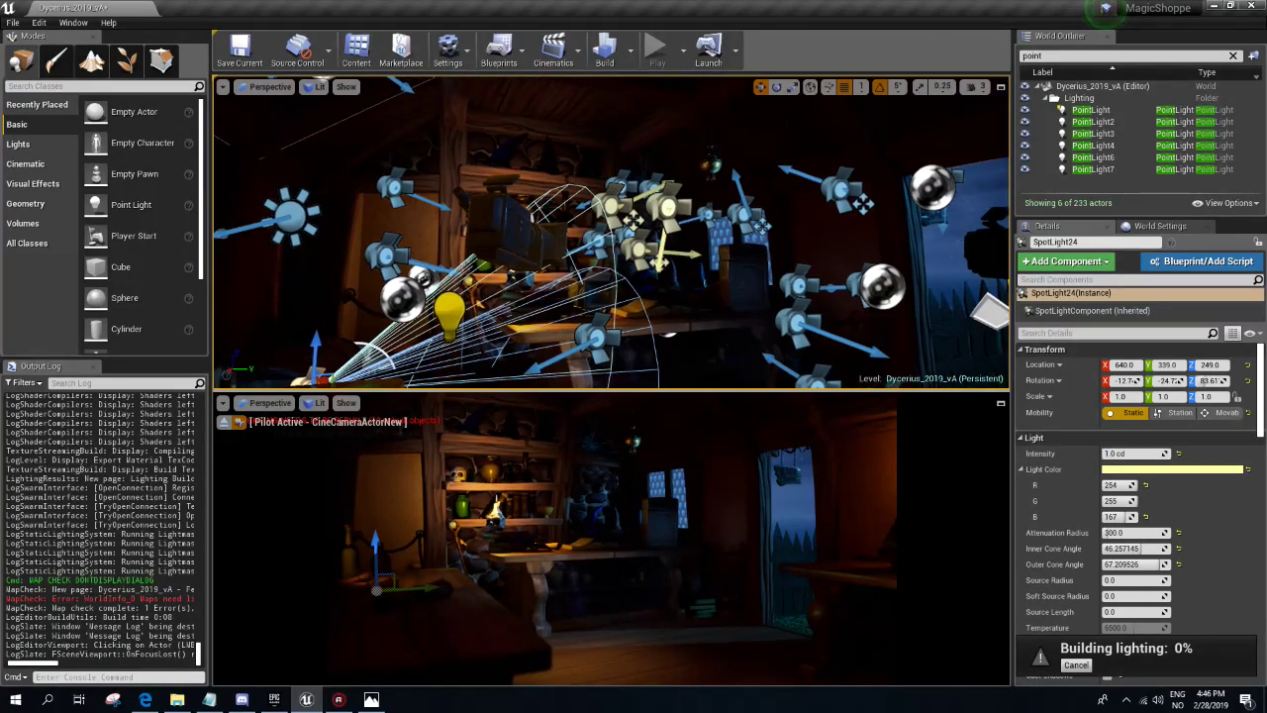
{"action": "key", "text": "g"}
{"action": "right_click_drag", "start_coordinate": [614, 238], "coordinate": [613, 238]}
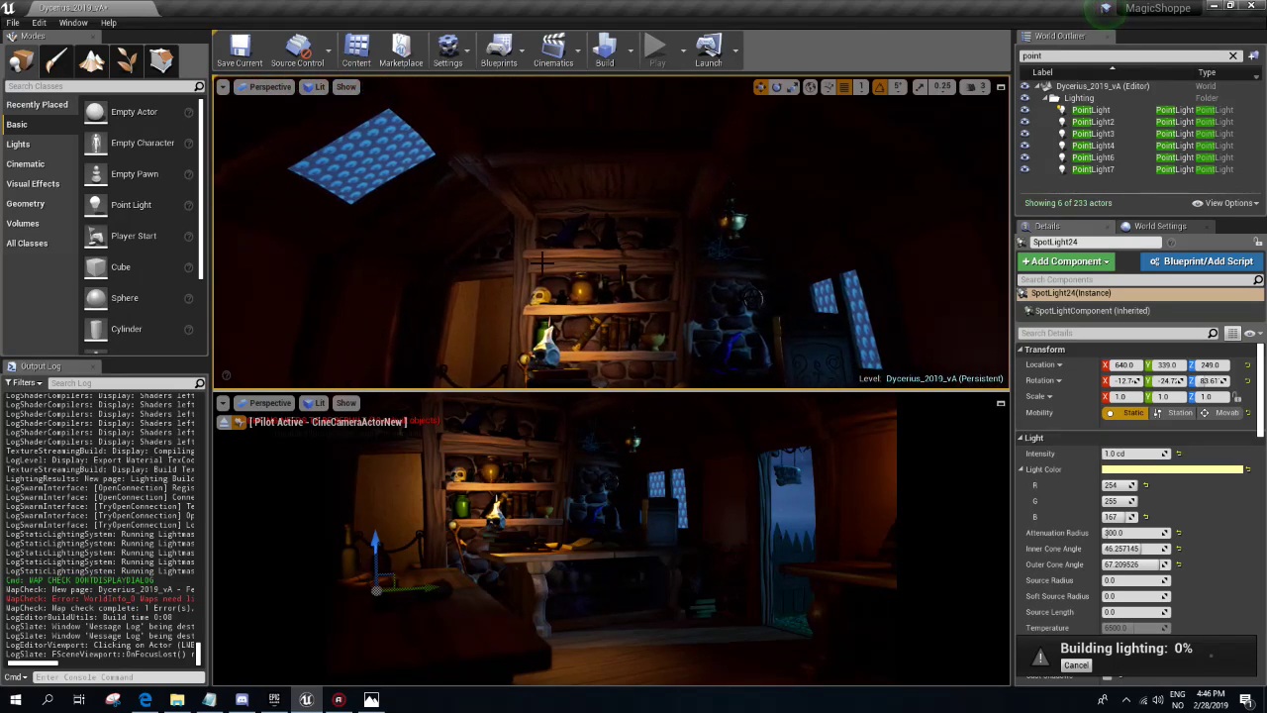
{"action": "key", "text": "g"}
{"action": "left_click", "coordinate": [370, 180]}
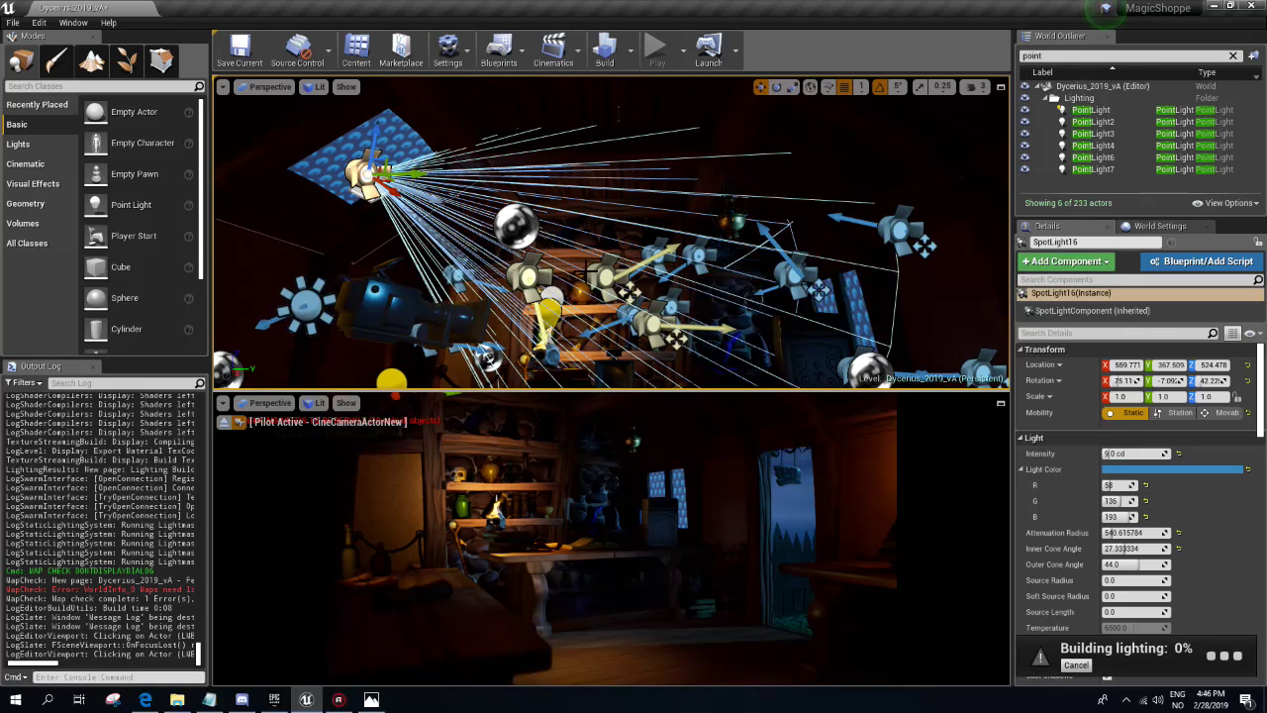
{"action": "key", "text": "g"}
{"action": "left_click", "coordinate": [1150, 453]}
{"action": "type", "text": "15"}
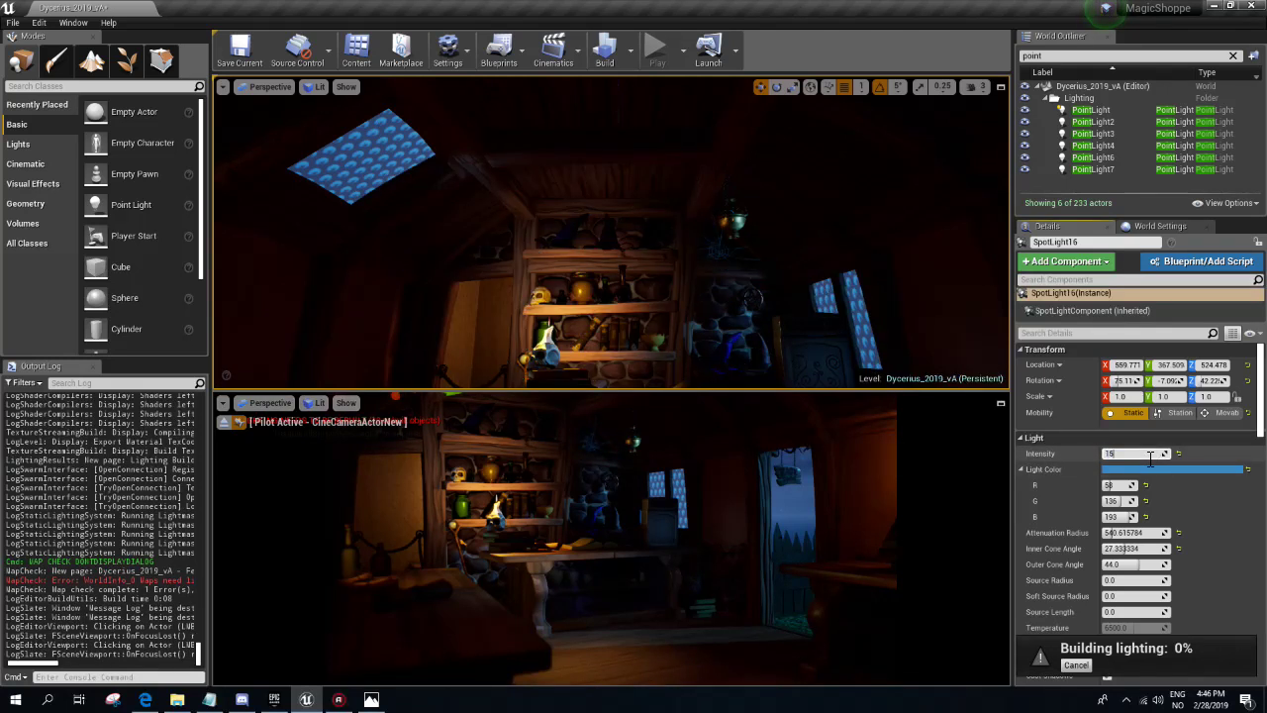
{"action": "key", "text": "Return"}
- Try SpotLight16 at 25, 35 and 100 cd, then return it to 15 cd
{"action": "type", "text": "25"}
{"action": "key", "text": "Return"}
{"action": "type", "text": "35"}
{"action": "key", "text": "Return"}
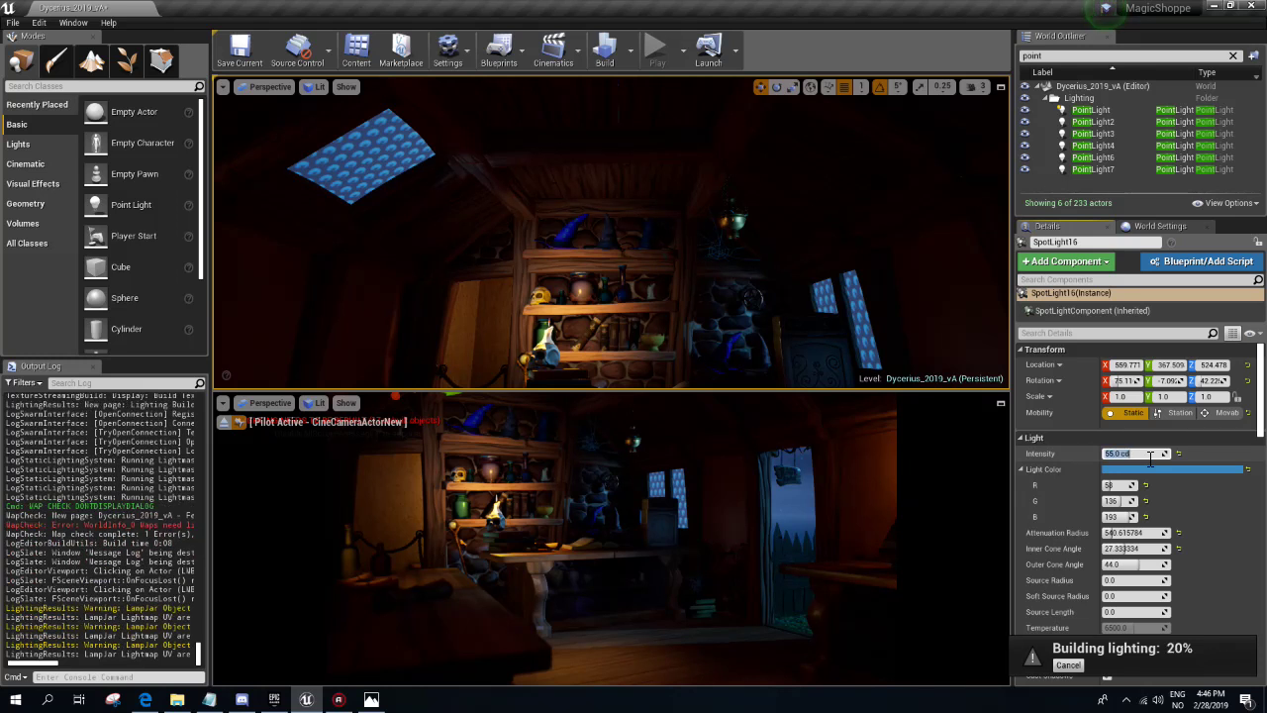
{"action": "type", "text": "00"}
{"action": "key", "text": "Return"}
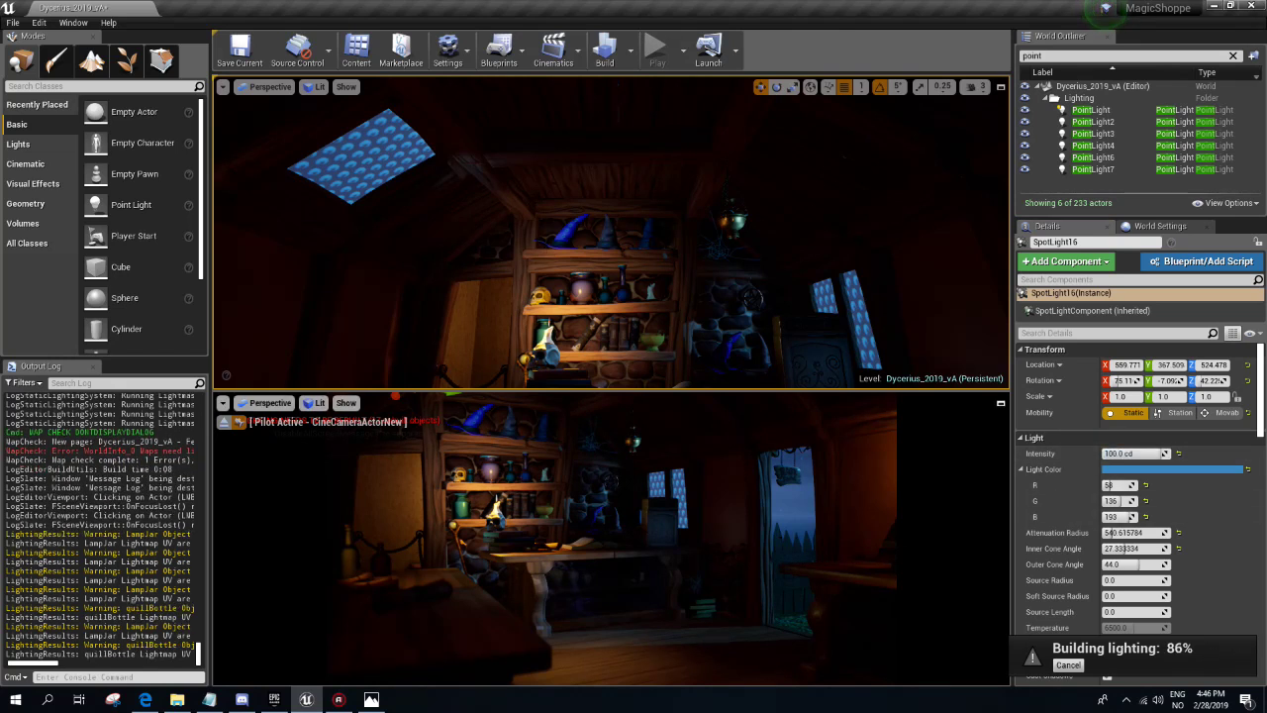
{"action": "key", "text": "g"}
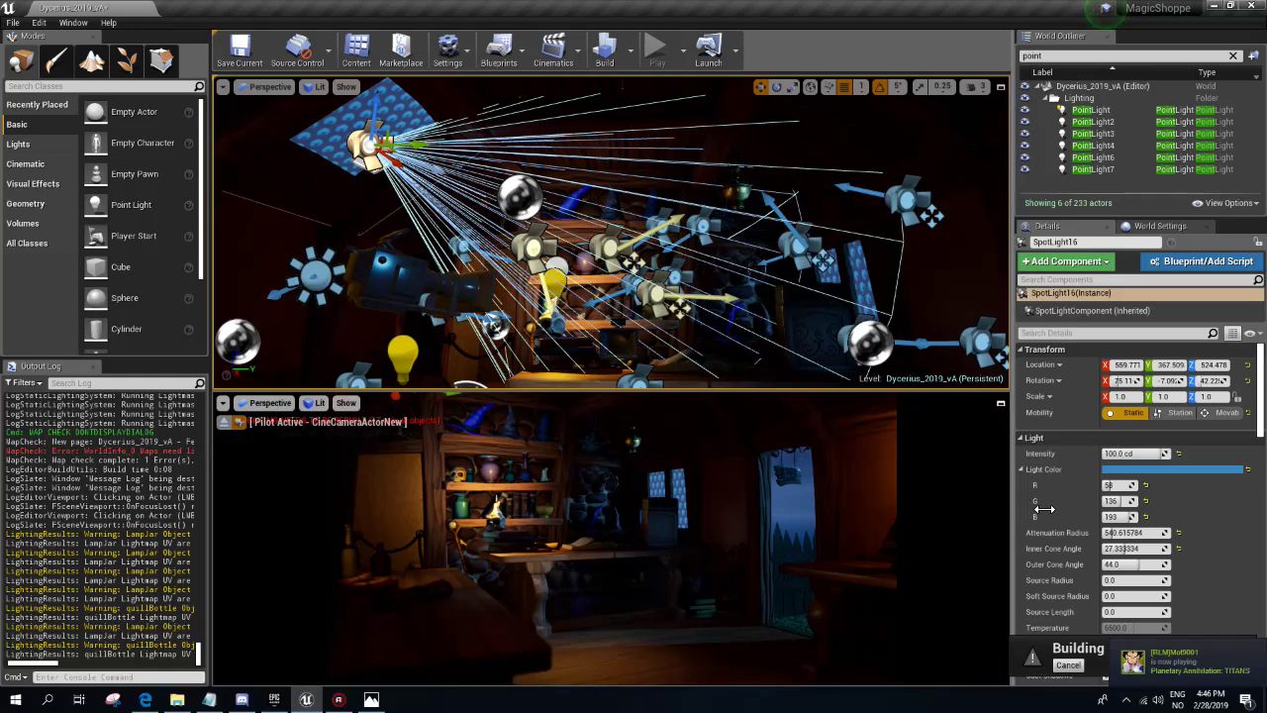
{"action": "left_click", "coordinate": [1146, 453]}
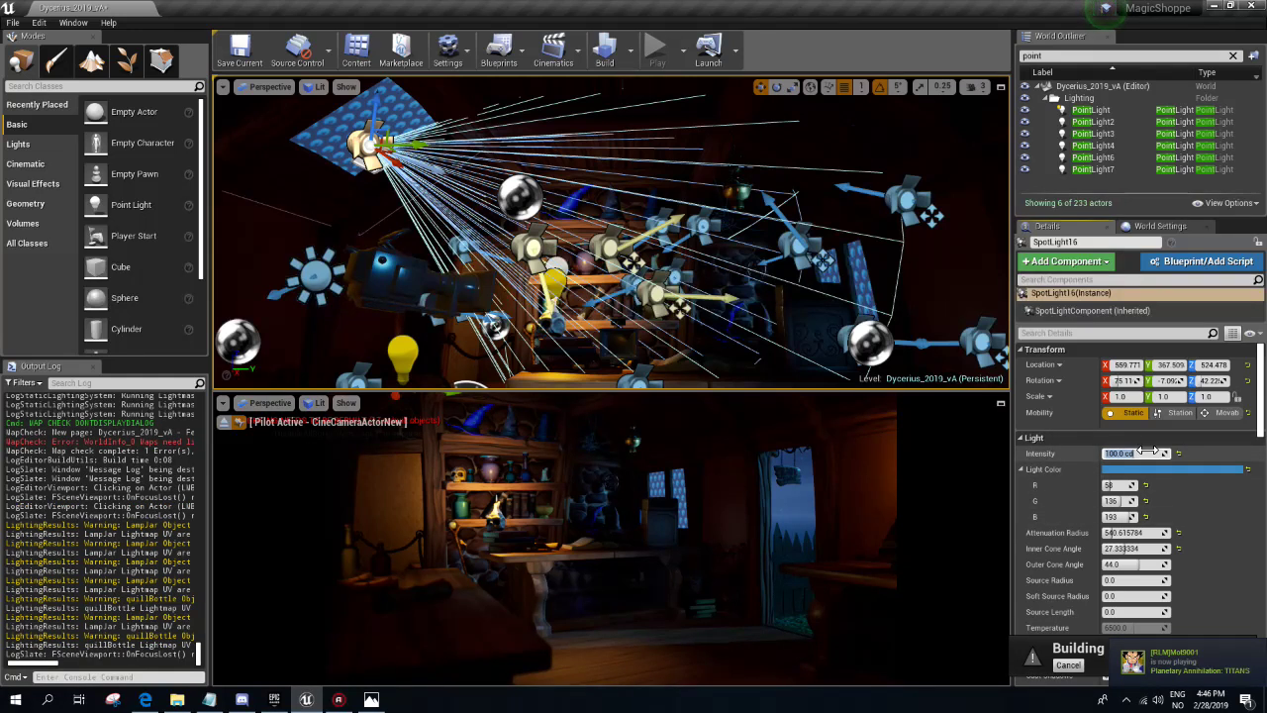
{"action": "type", "text": "15"}
{"action": "key", "text": "Return"}
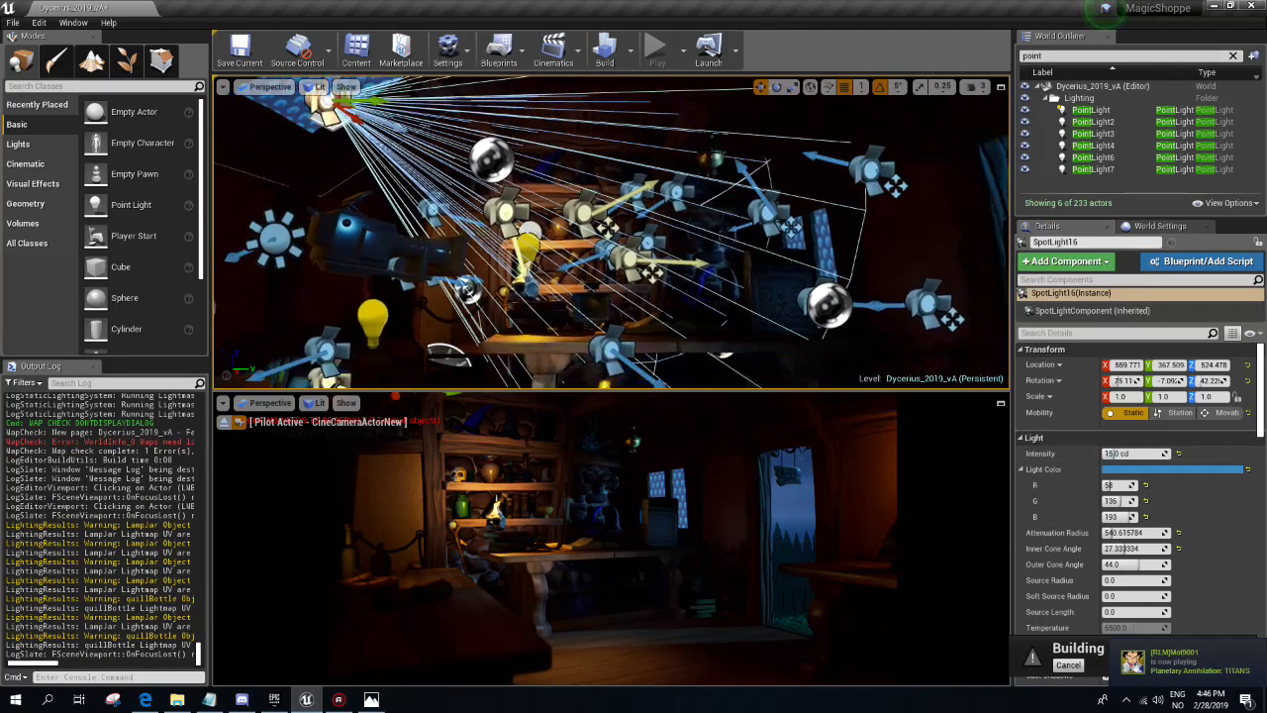
{"action": "key", "text": "g"}
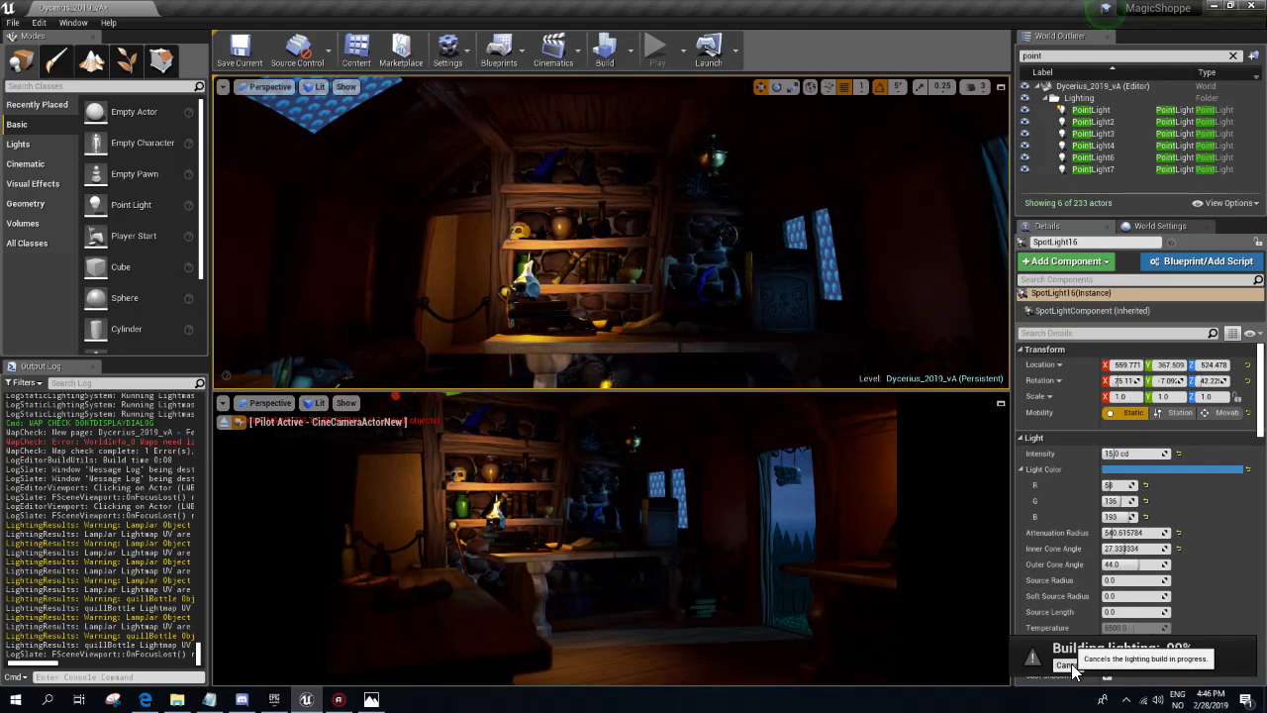
- Set the Steam friends list to Offline from the system tray and close it
{"action": "left_click", "coordinate": [1128, 699]}
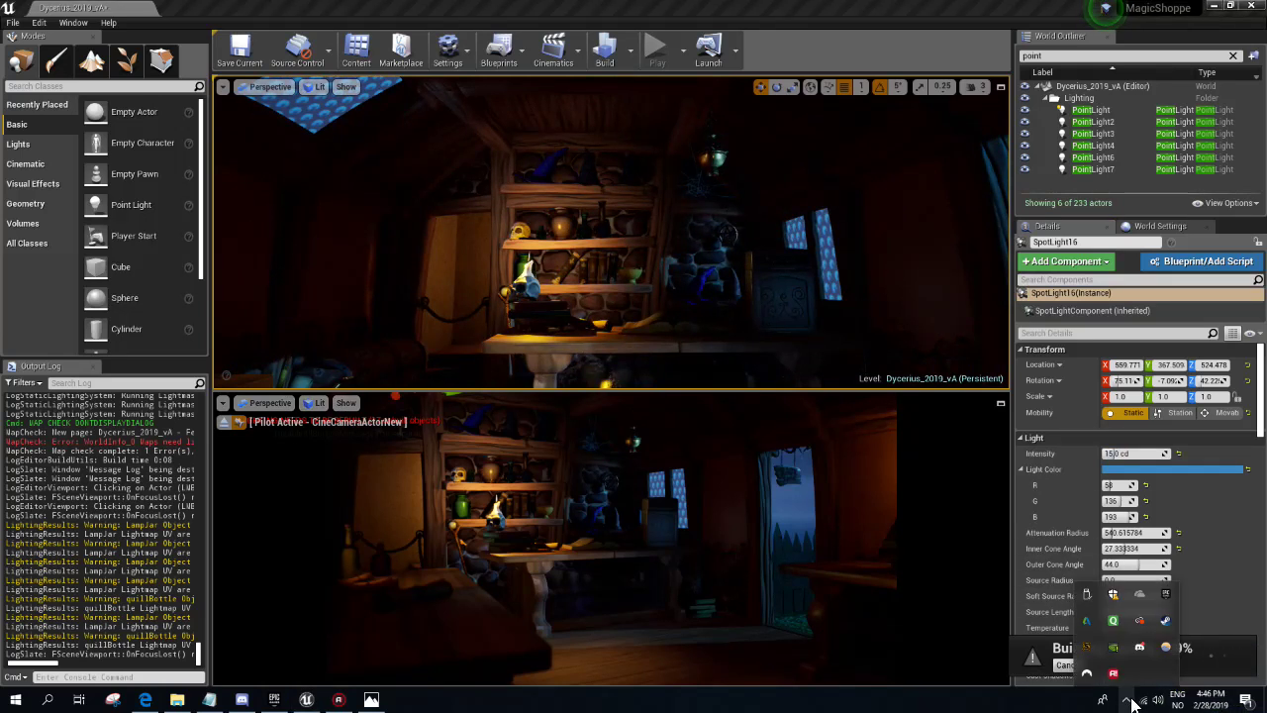
{"action": "right_click", "coordinate": [1166, 618]}
{"action": "left_click", "coordinate": [1055, 548]}
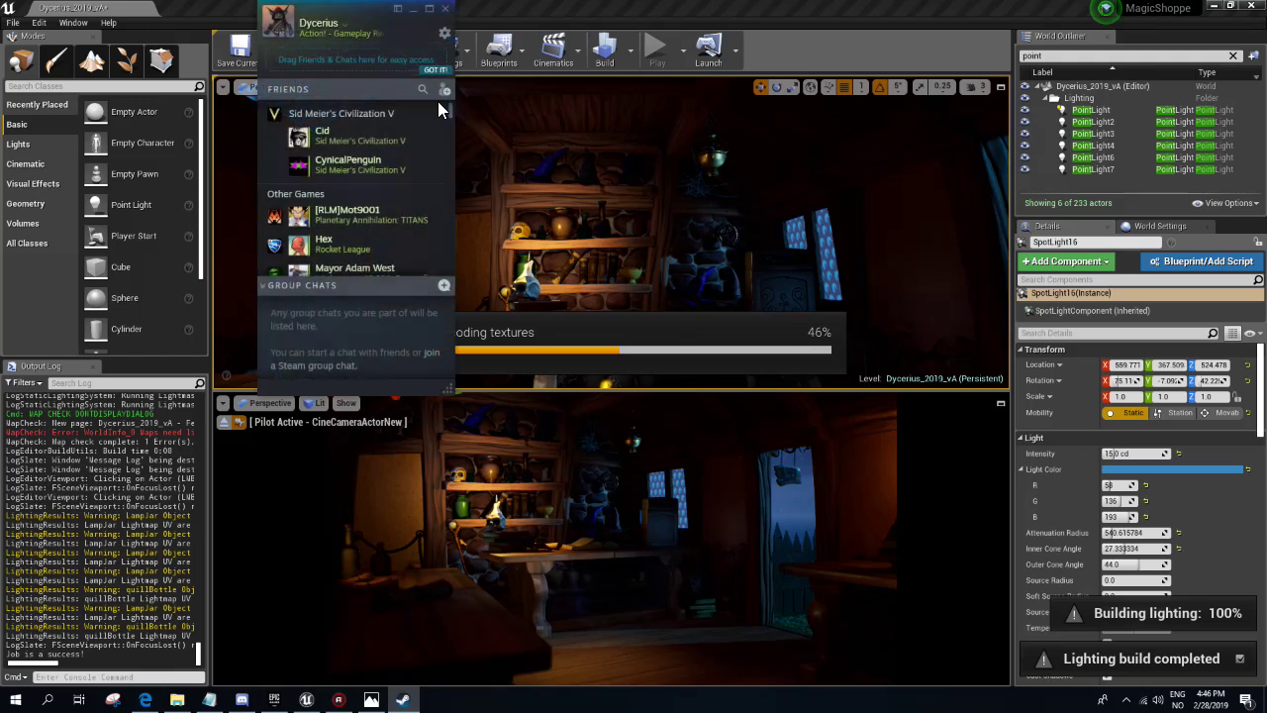
{"action": "left_click", "coordinate": [337, 30]}
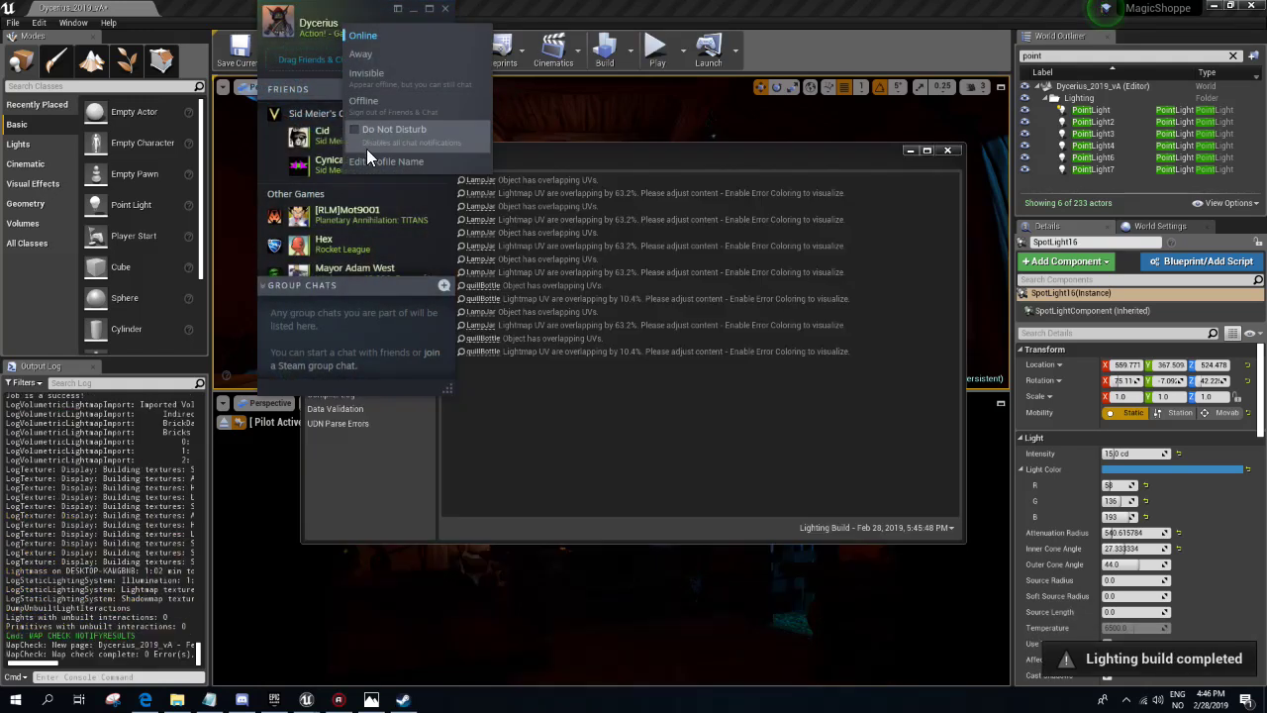
{"action": "left_click", "coordinate": [359, 103]}
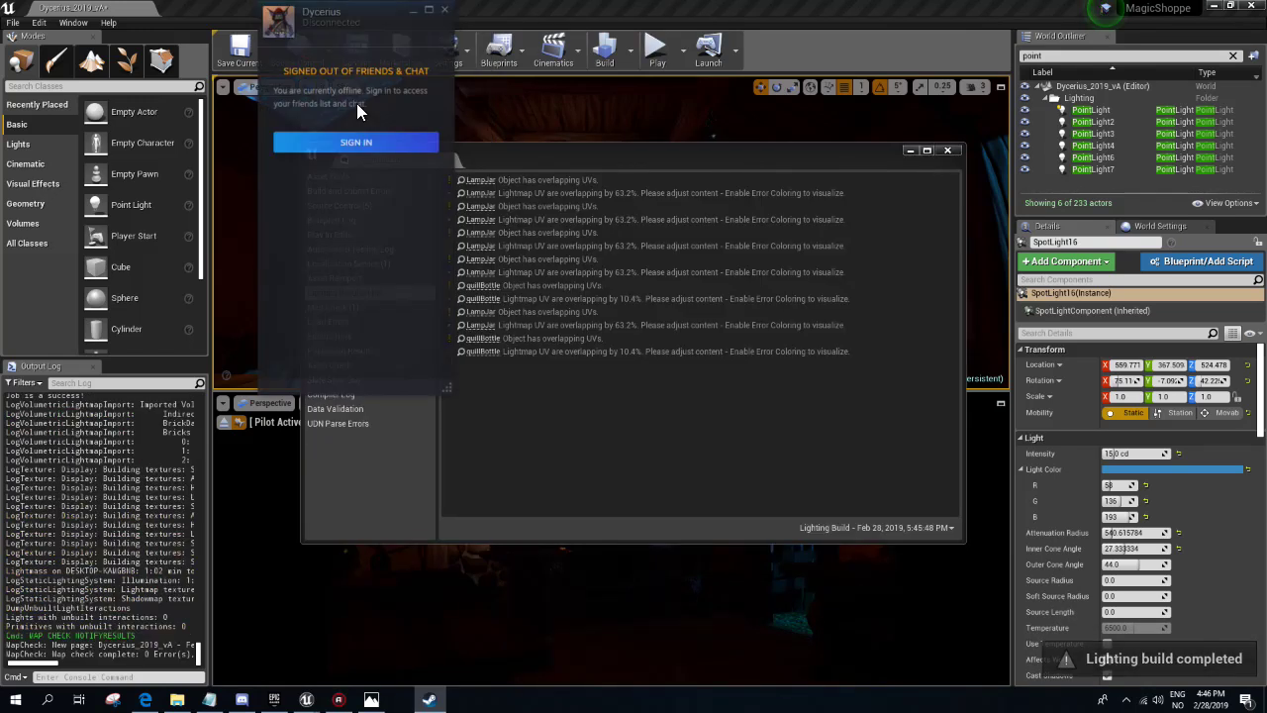
{"action": "left_click", "coordinate": [445, 9]}
- Close the lighting results log, fly around the shop and show the light icons again
{"action": "left_click", "coordinate": [948, 150]}
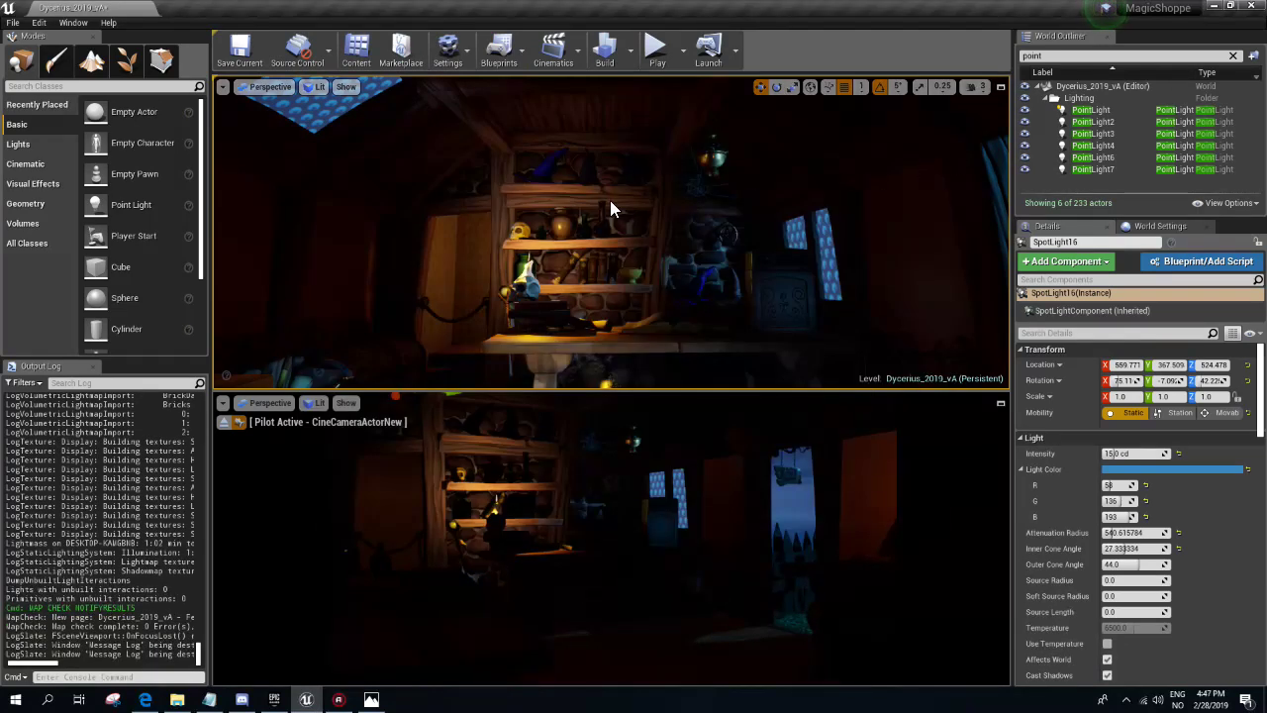
{"action": "right_click_drag", "start_coordinate": [947, 150], "coordinate": [891, 159]}
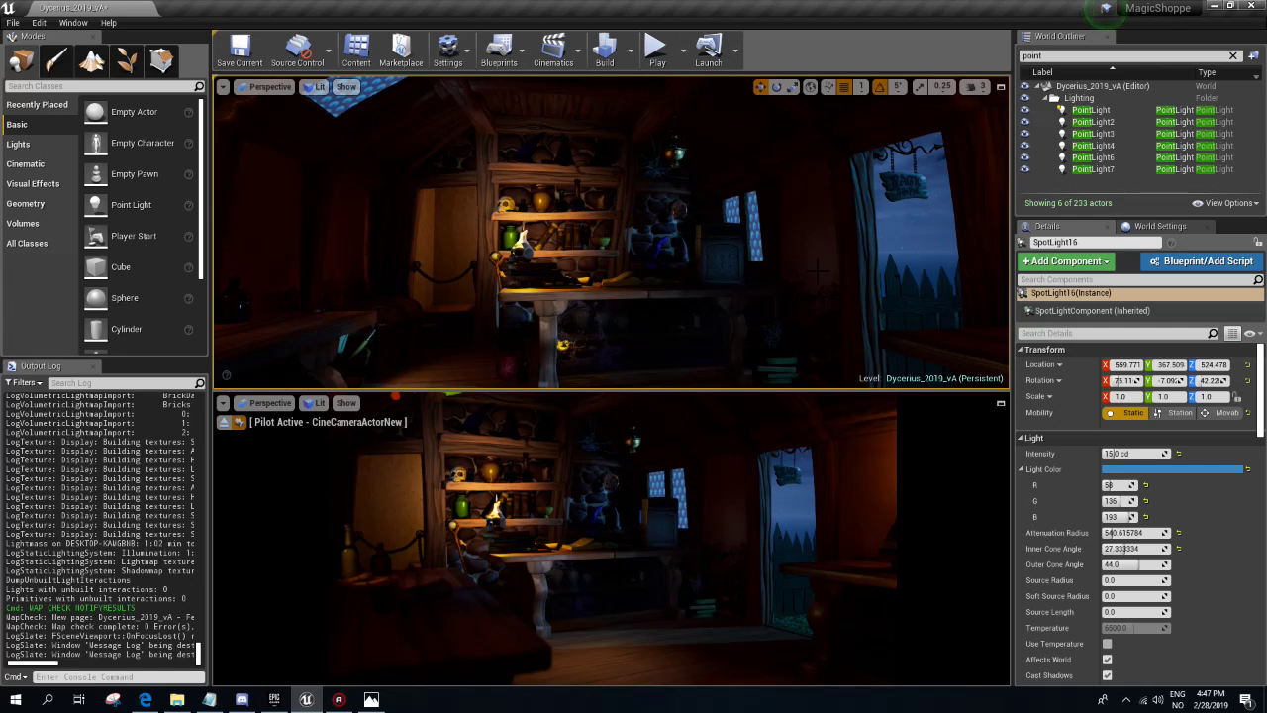
{"action": "right_click_drag", "start_coordinate": [891, 159], "coordinate": [851, 198]}
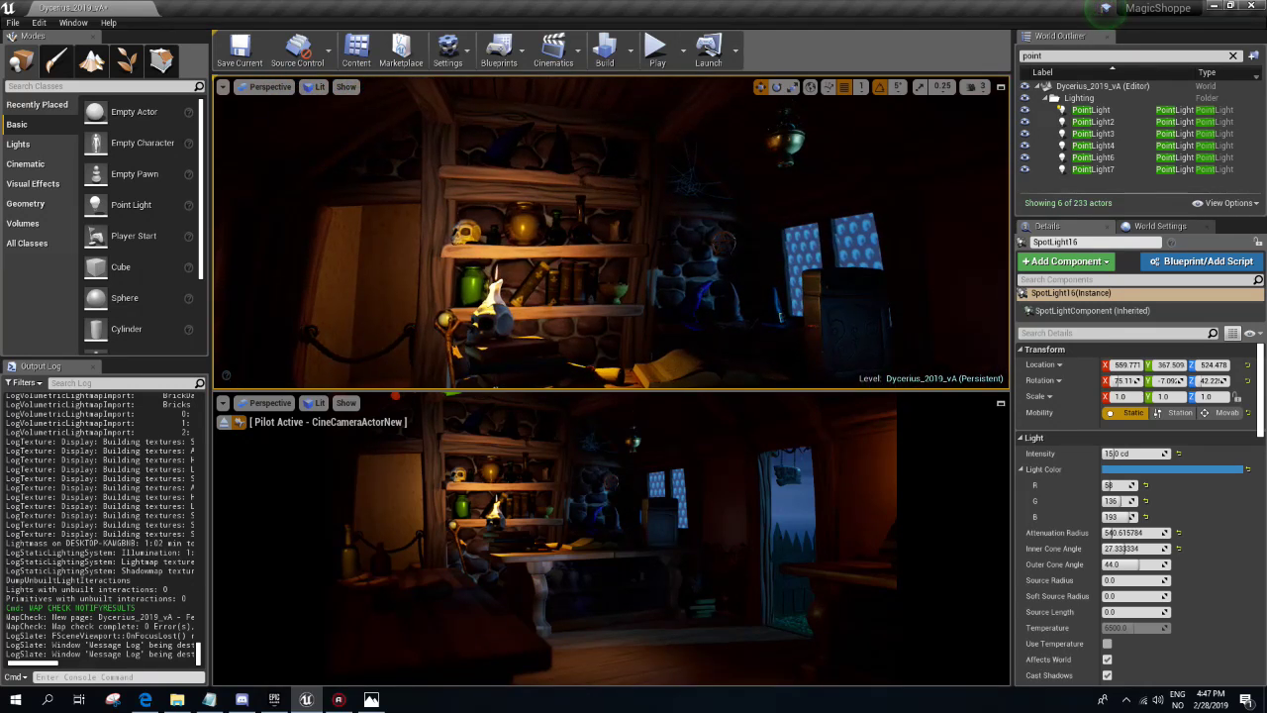
{"action": "right_click_drag", "start_coordinate": [852, 198], "coordinate": [693, 218]}
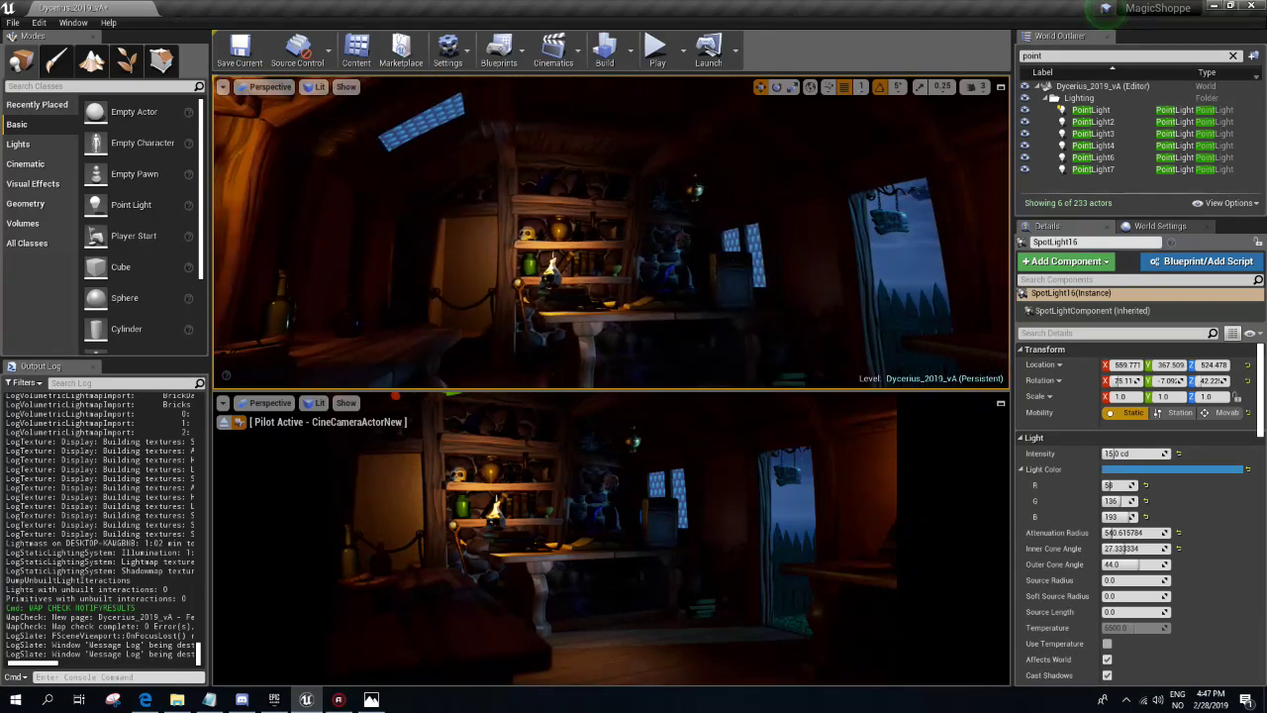
{"action": "right_click_drag", "start_coordinate": [693, 218], "coordinate": [692, 220]}
{"action": "key", "text": "g"}
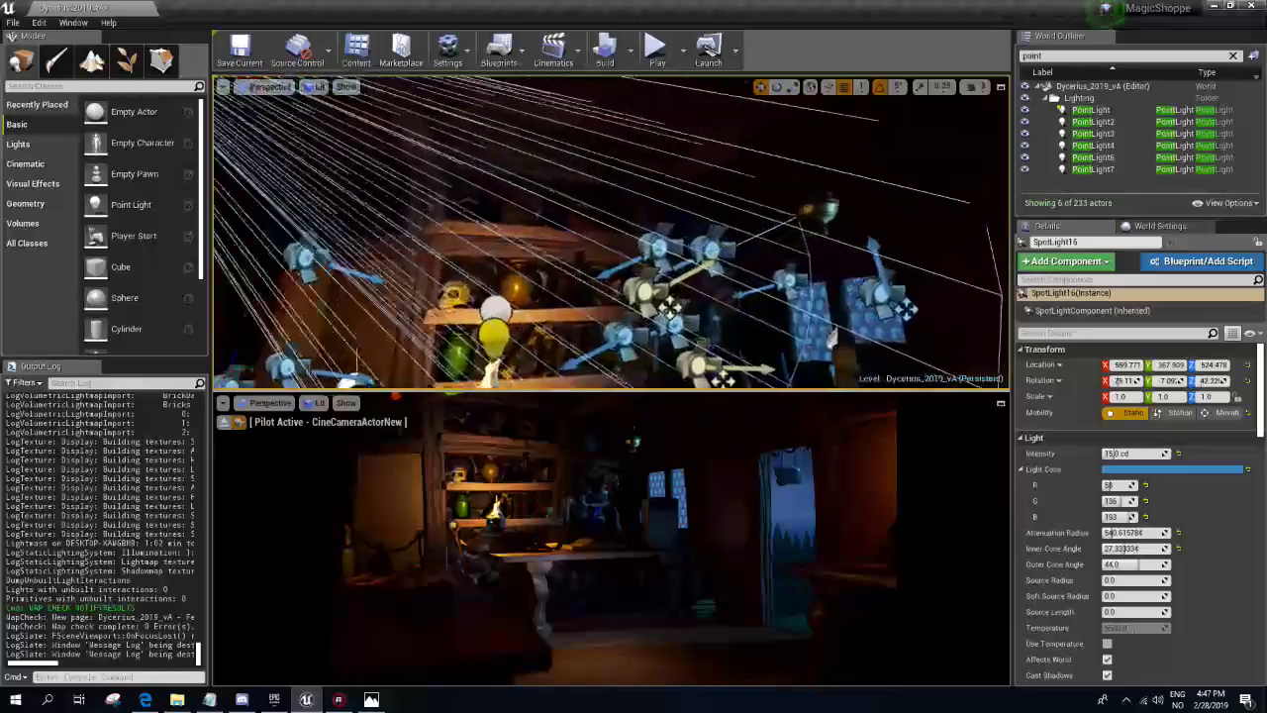
{"action": "right_click_drag", "start_coordinate": [693, 220], "coordinate": [693, 220]}
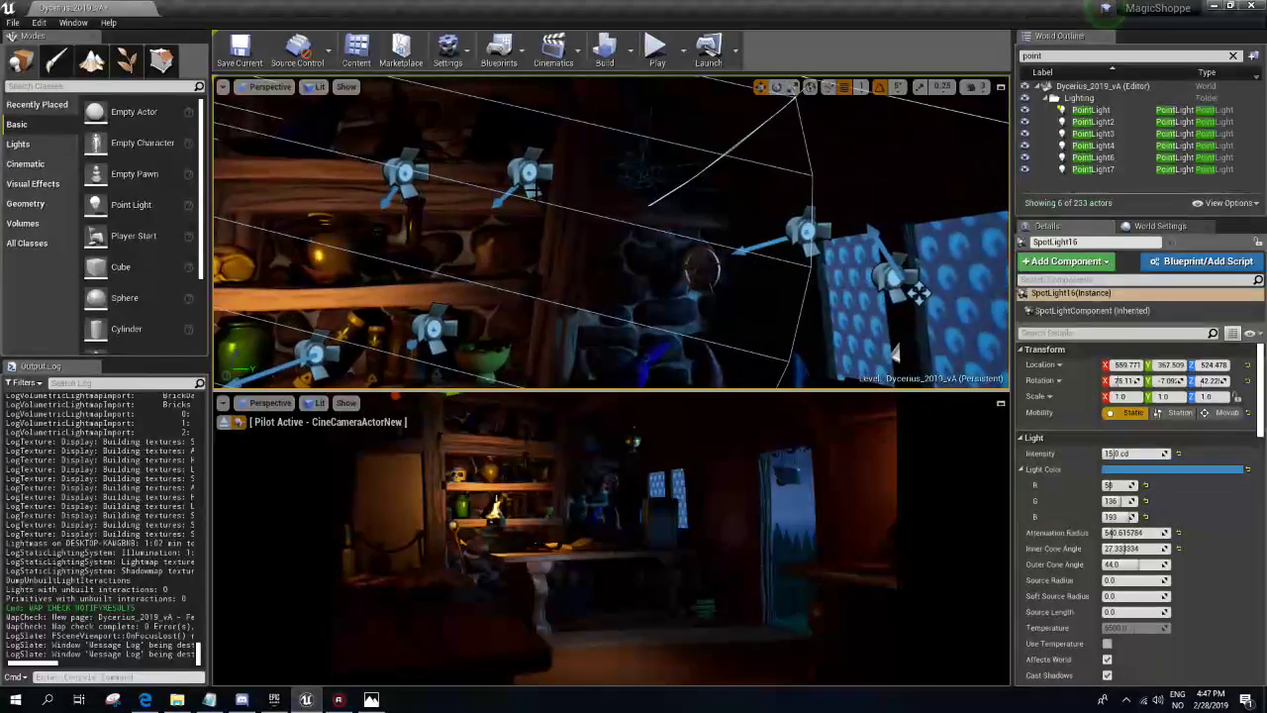
- Delete the extra spotlights by the shelves and the skull lamp shelf
{"action": "left_click", "coordinate": [527, 170]}
{"action": "left_click", "coordinate": [410, 170]}
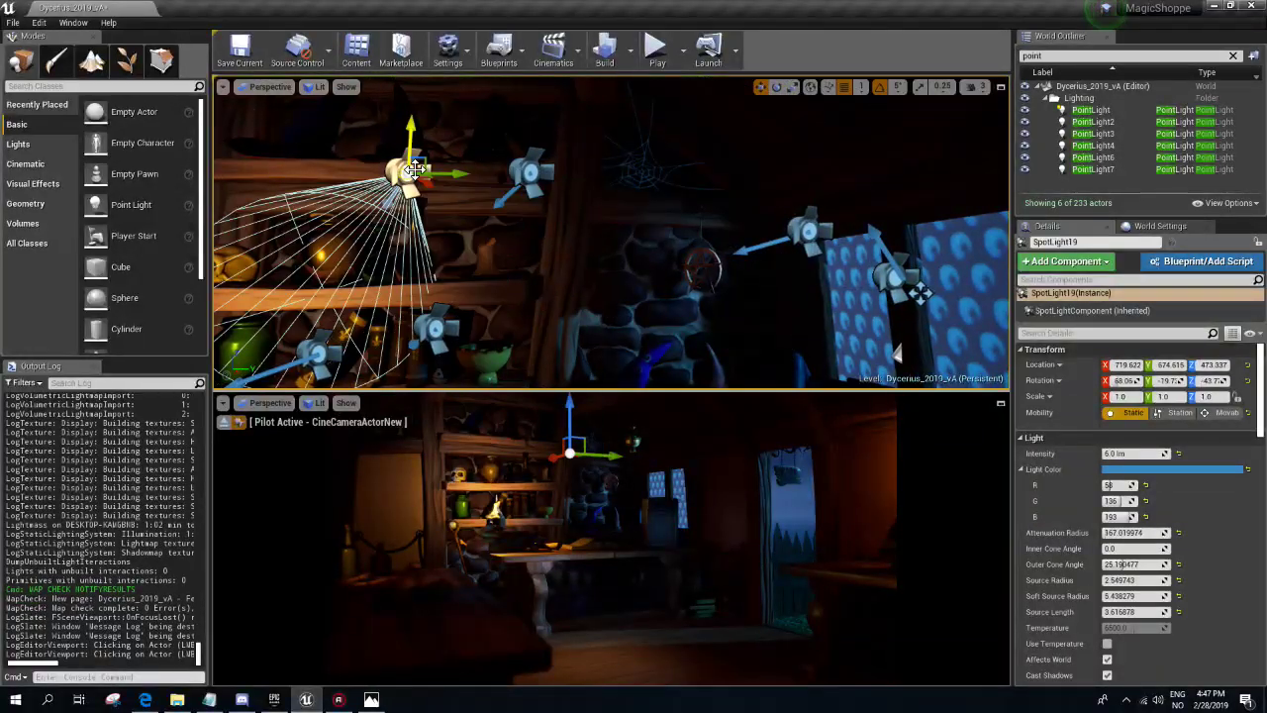
{"action": "left_click", "coordinate": [538, 171]}
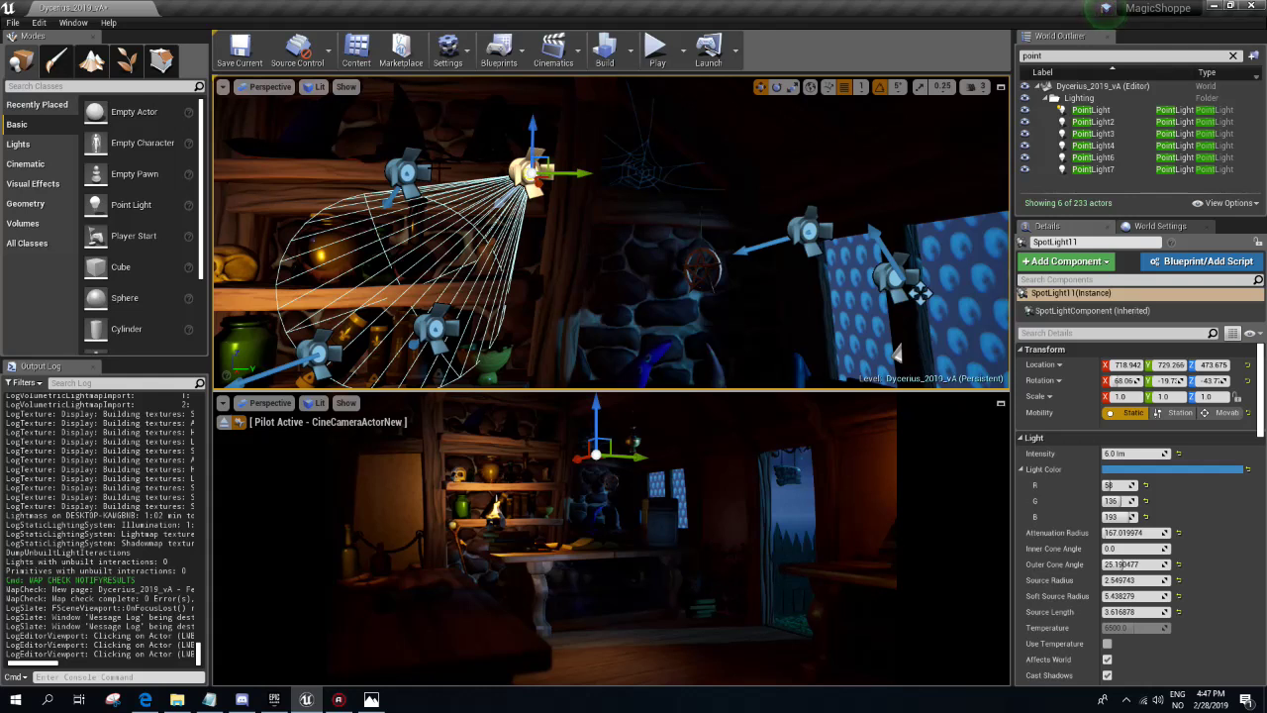
{"action": "left_click", "coordinate": [403, 173]}
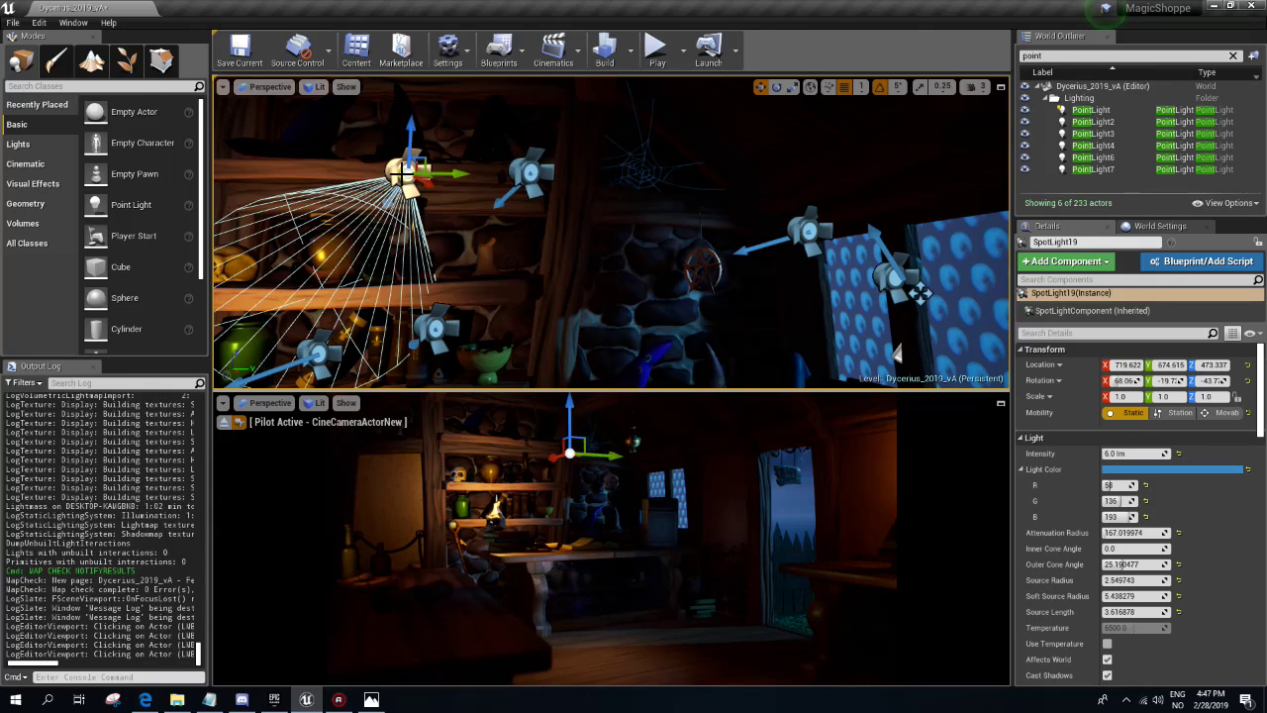
{"action": "key", "text": "Delete"}
{"action": "left_click", "coordinate": [530, 170]}
{"action": "key", "text": "Delete"}
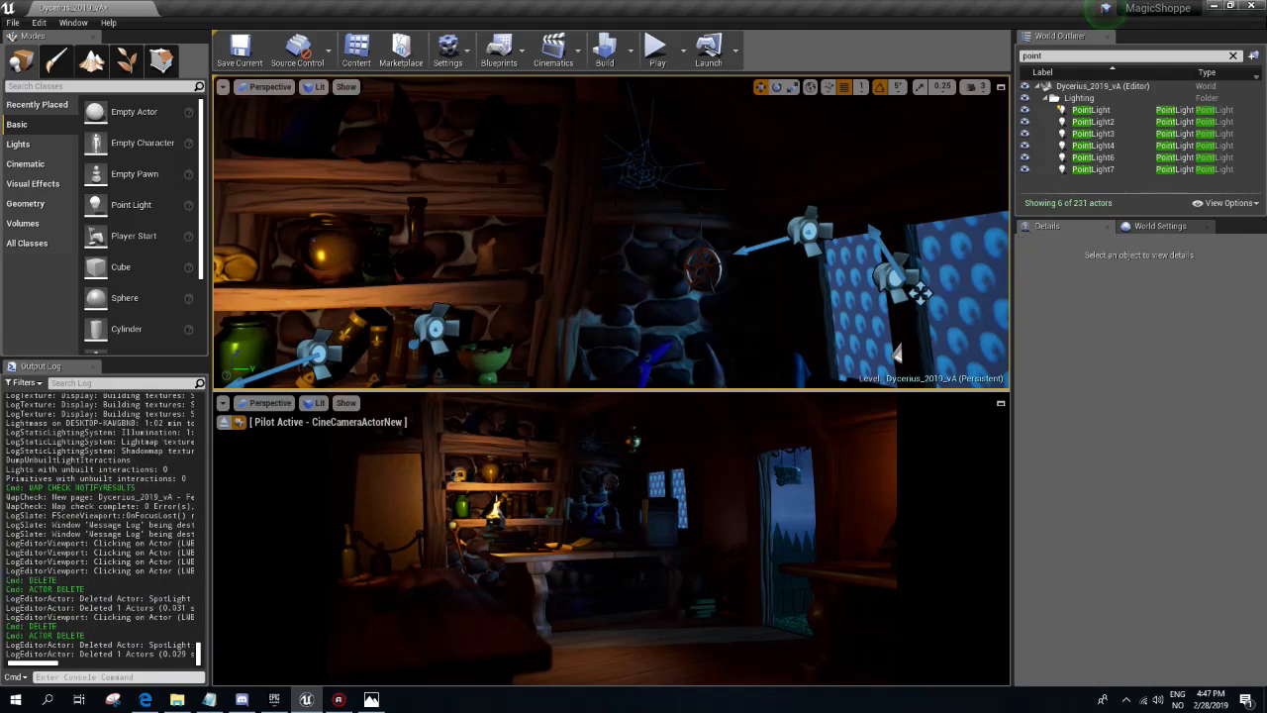
{"action": "mouse_move", "coordinate": [530, 170]}
{"action": "right_mouse_down"}
{"action": "mouse_move", "coordinate": [467, 240]}
{"action": "mouse_move", "coordinate": [446, 162]}
{"action": "right_mouse_up"}
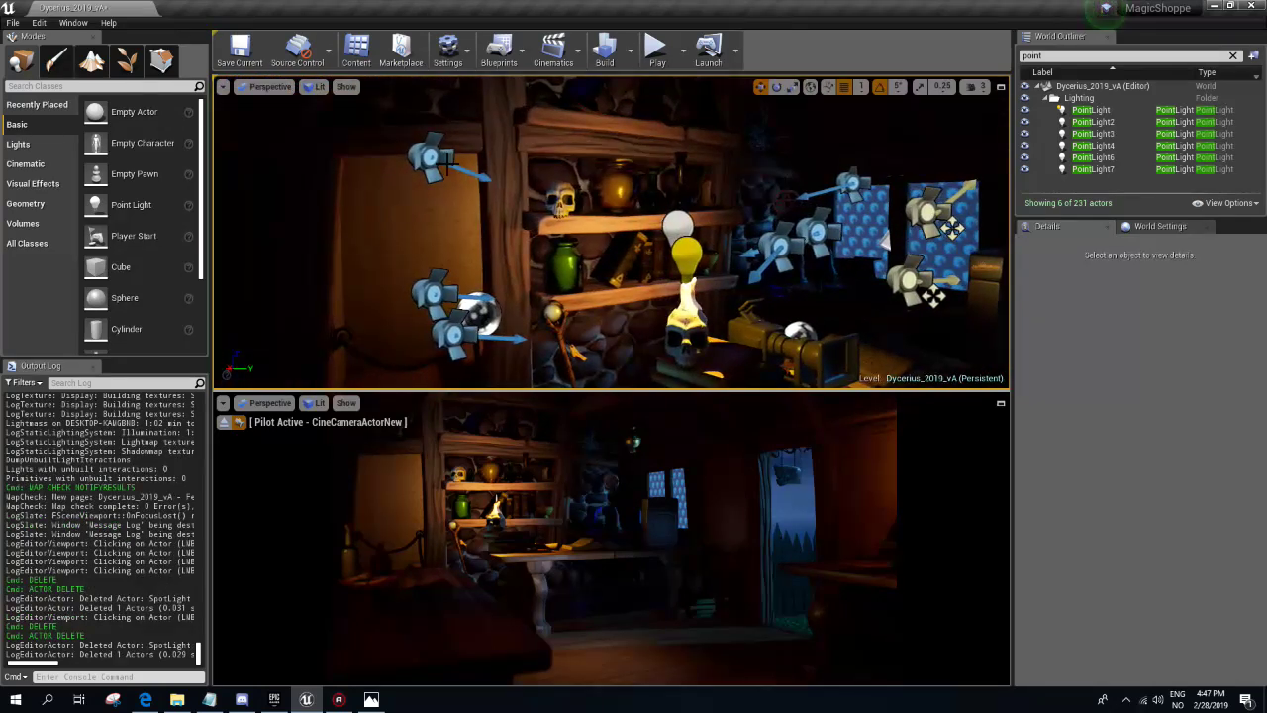
{"action": "left_click", "coordinate": [446, 161]}
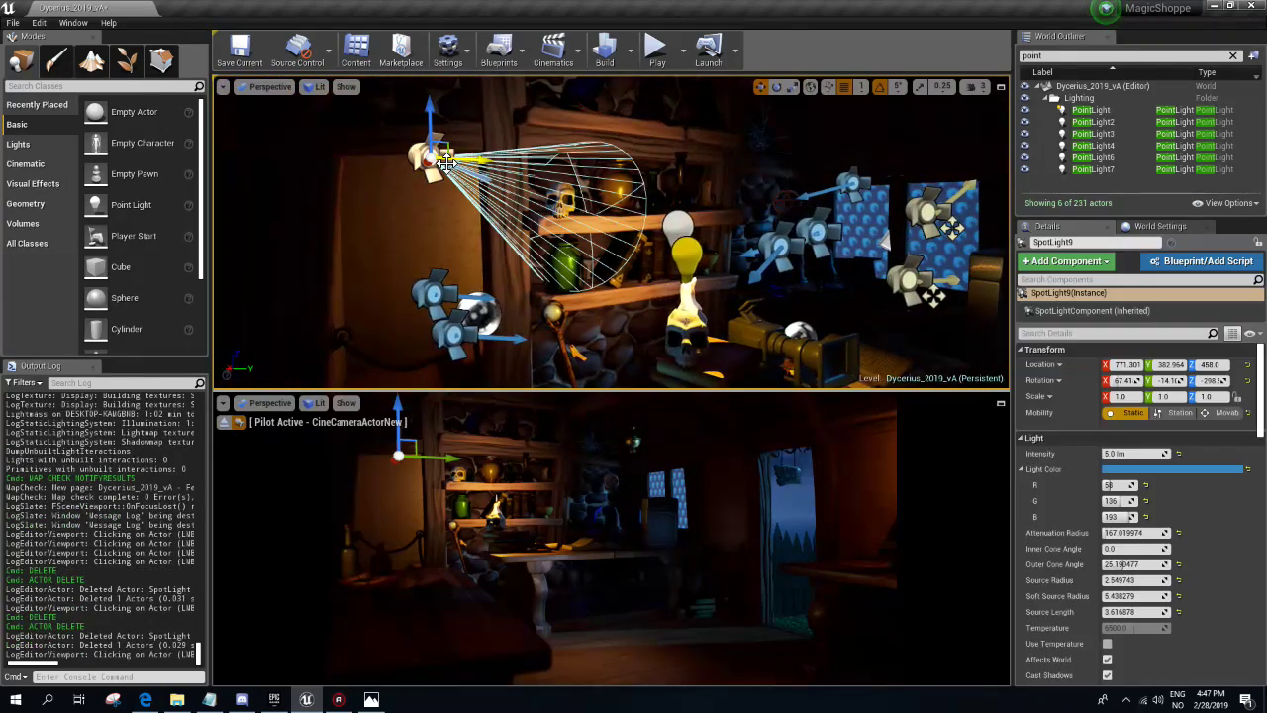
{"action": "key", "text": "Delete"}
{"action": "left_click", "coordinate": [428, 294]}
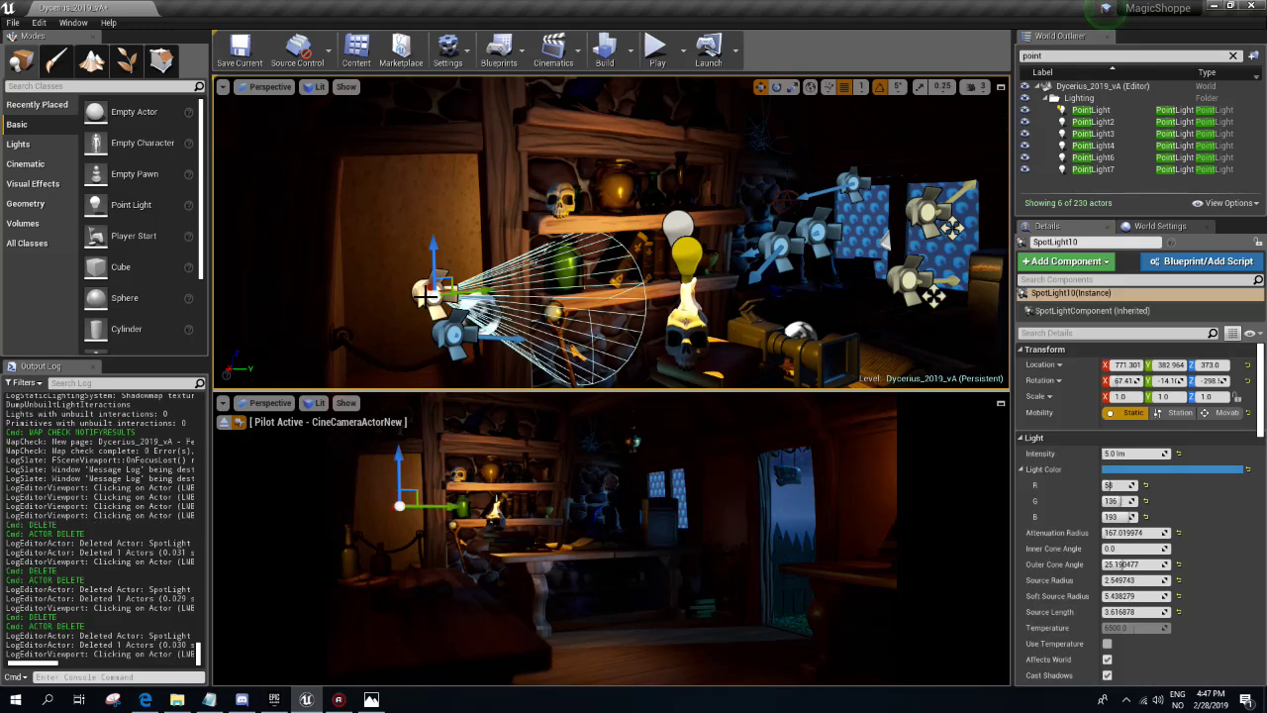
{"action": "key", "text": "Delete"}
- Raise the remaining left spotlight SpotLight8's intensity from 10.0 to 15.0 lm
{"action": "left_click", "coordinate": [473, 332]}
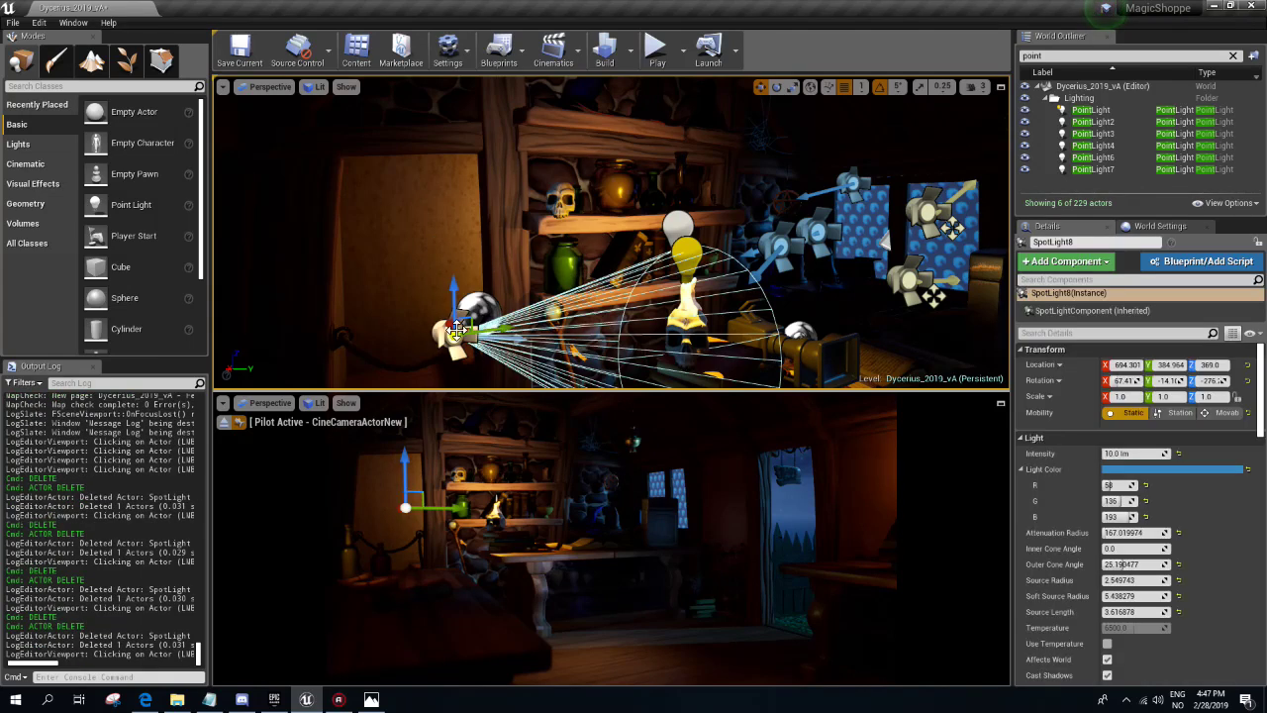
{"action": "mouse_move", "coordinate": [474, 333]}
{"action": "right_mouse_down"}
{"action": "mouse_move", "coordinate": [426, 317]}
{"action": "mouse_move", "coordinate": [473, 297]}
{"action": "right_mouse_up"}
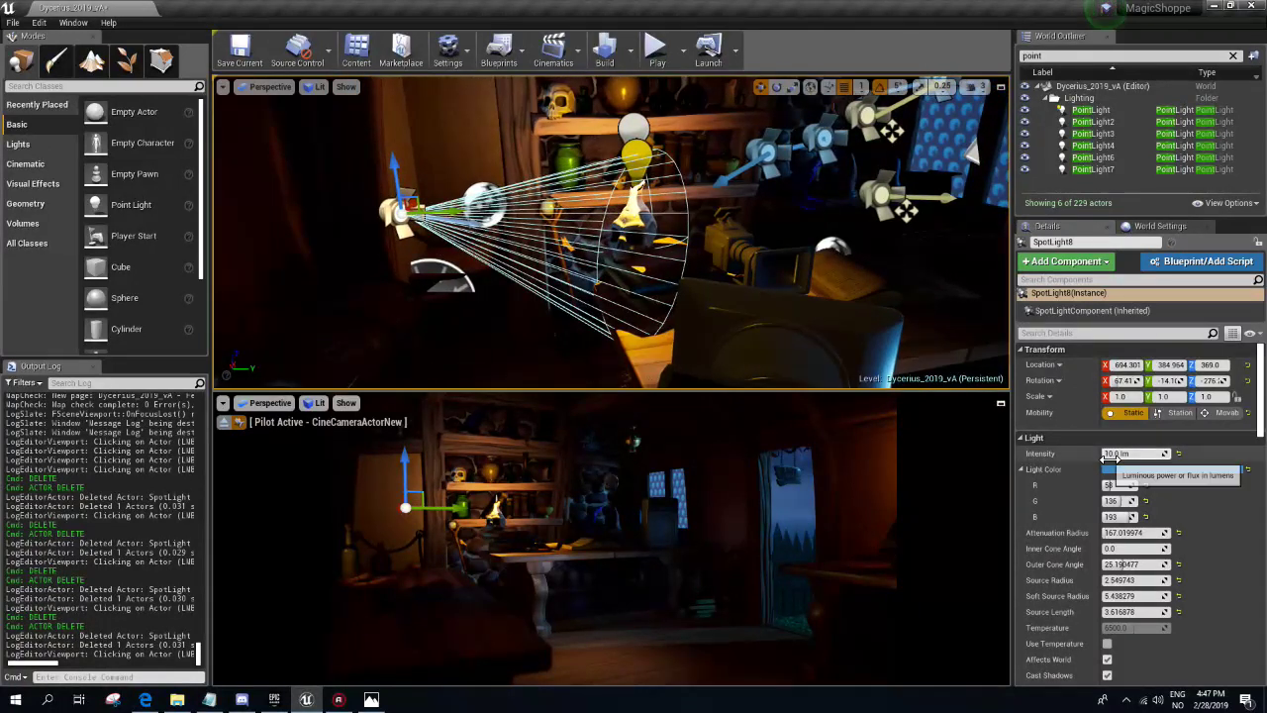
{"action": "mouse_move", "coordinate": [1129, 454]}
{"action": "left_mouse_down"}
{"action": "mouse_move", "coordinate": [1168, 453]}
{"action": "mouse_move", "coordinate": [1129, 454]}
{"action": "left_mouse_up"}
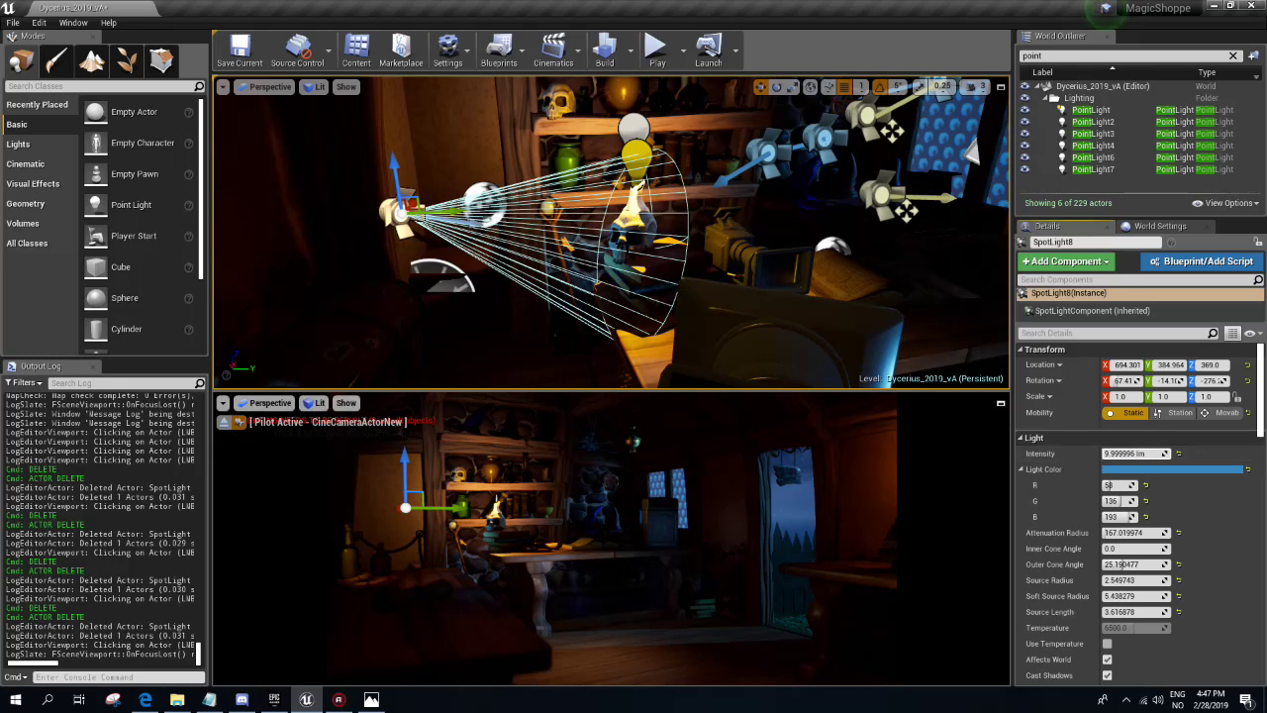
{"action": "left_click", "coordinate": [1125, 453]}
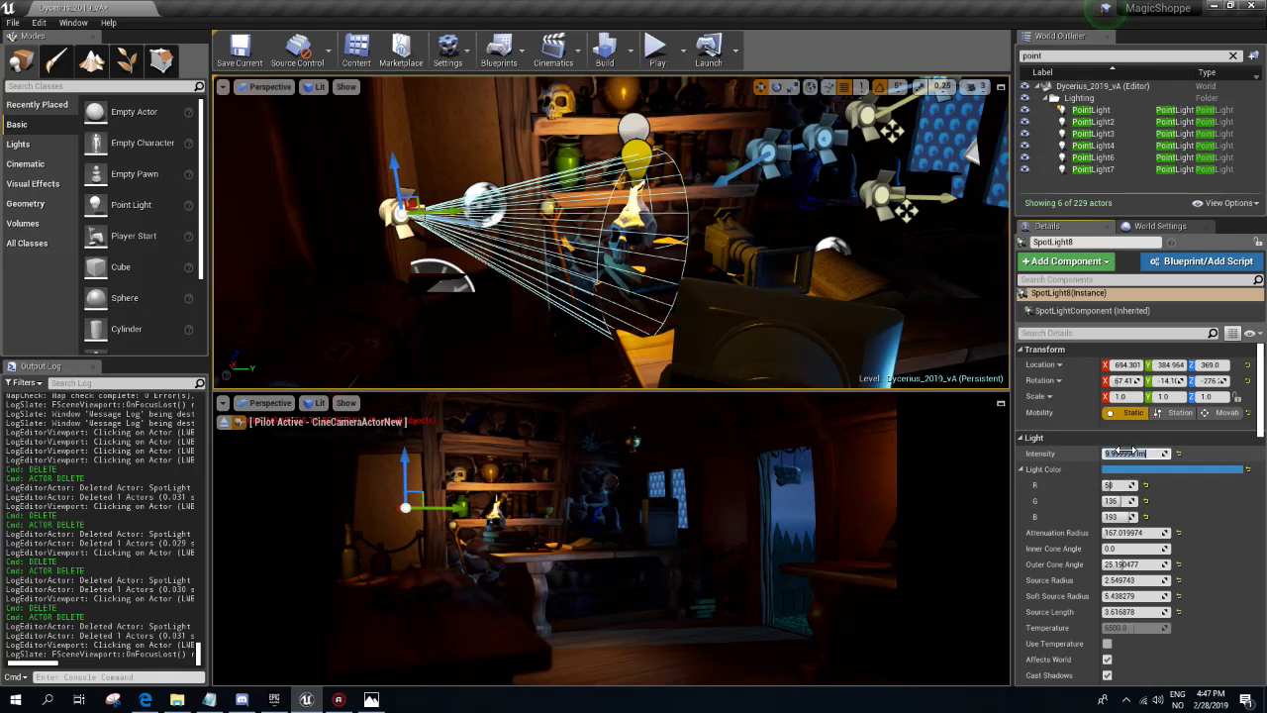
{"action": "type", "text": "15.0 lm"}
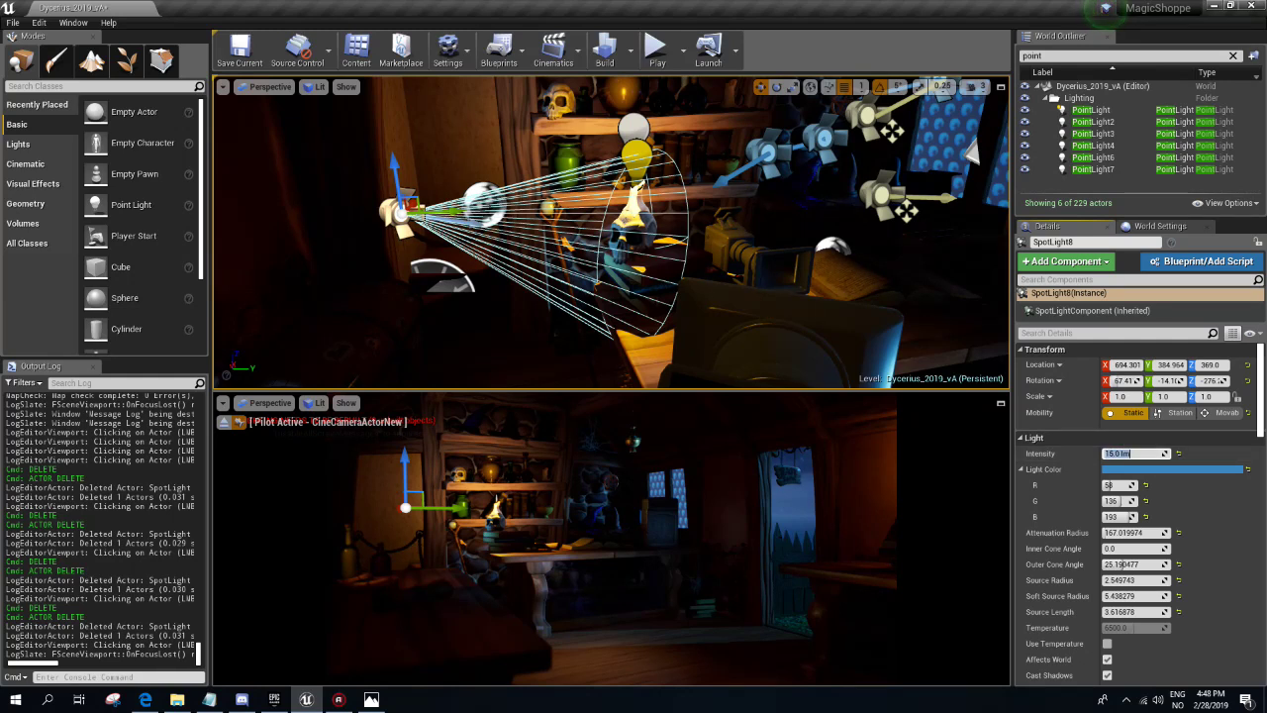
{"action": "right_click_drag", "start_coordinate": [709, 188], "coordinate": [709, 188]}
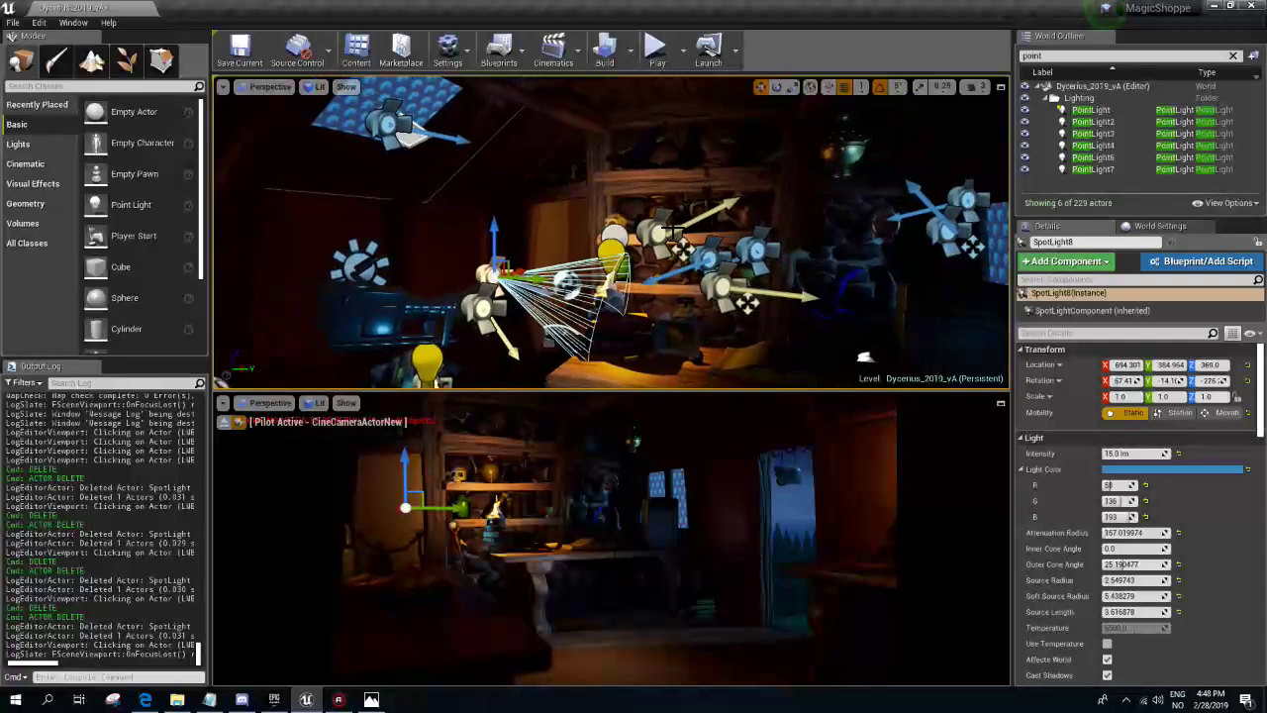
- Lower SpotLight16's intensity and widen its outer cone angle to 80
{"action": "left_click", "coordinate": [388, 127]}
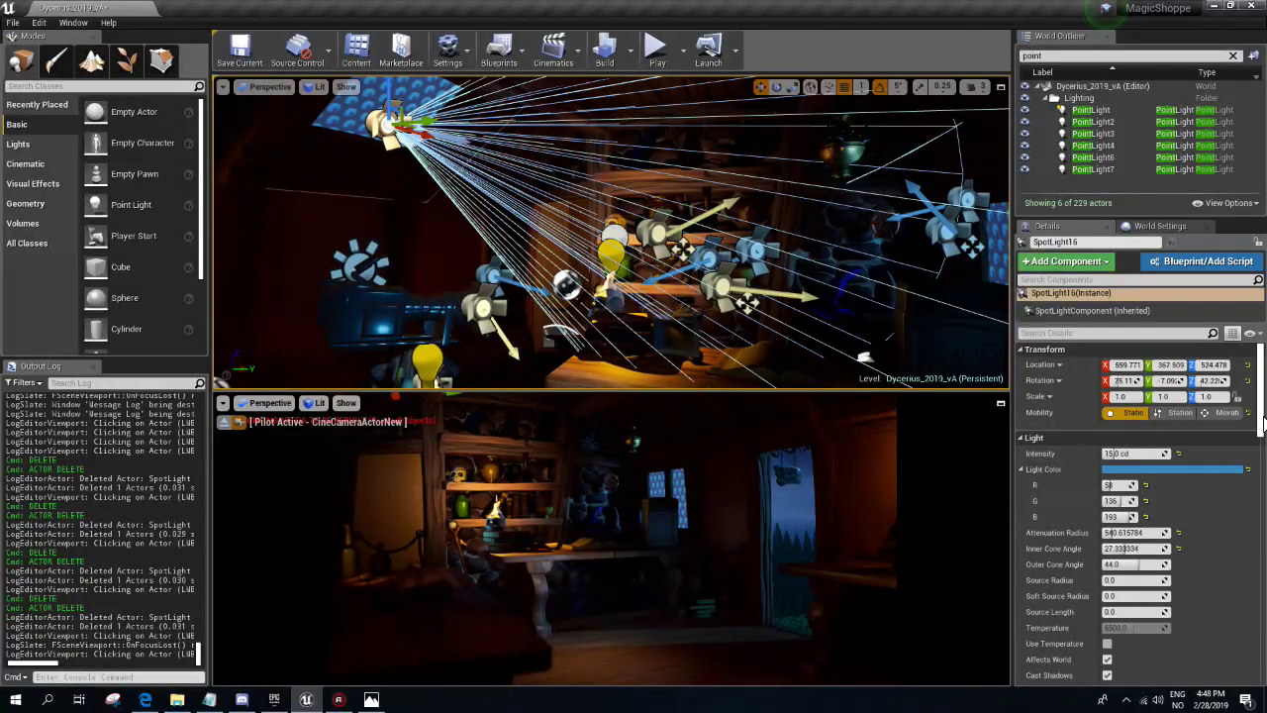
{"action": "left_click_drag", "start_coordinate": [1261, 396], "coordinate": [1253, 433]}
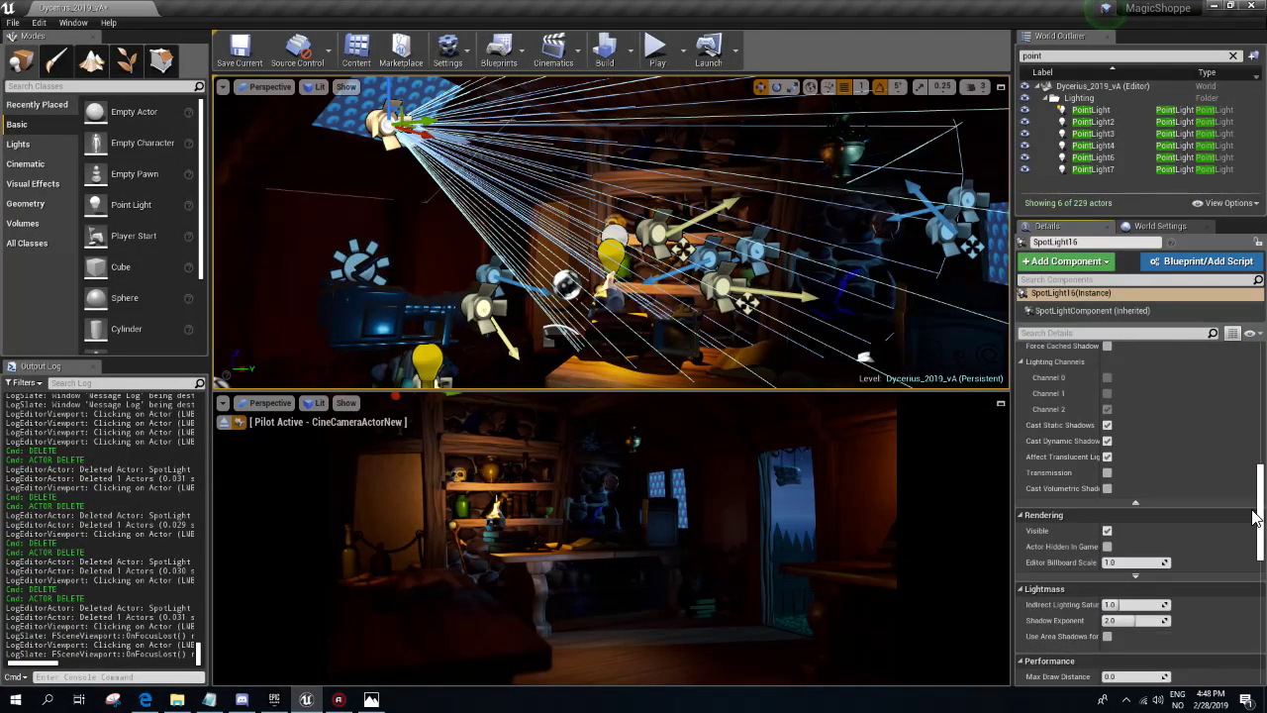
{"action": "scroll", "coordinate": [1253, 433], "scroll_direction": "up", "scroll_amount": 5}
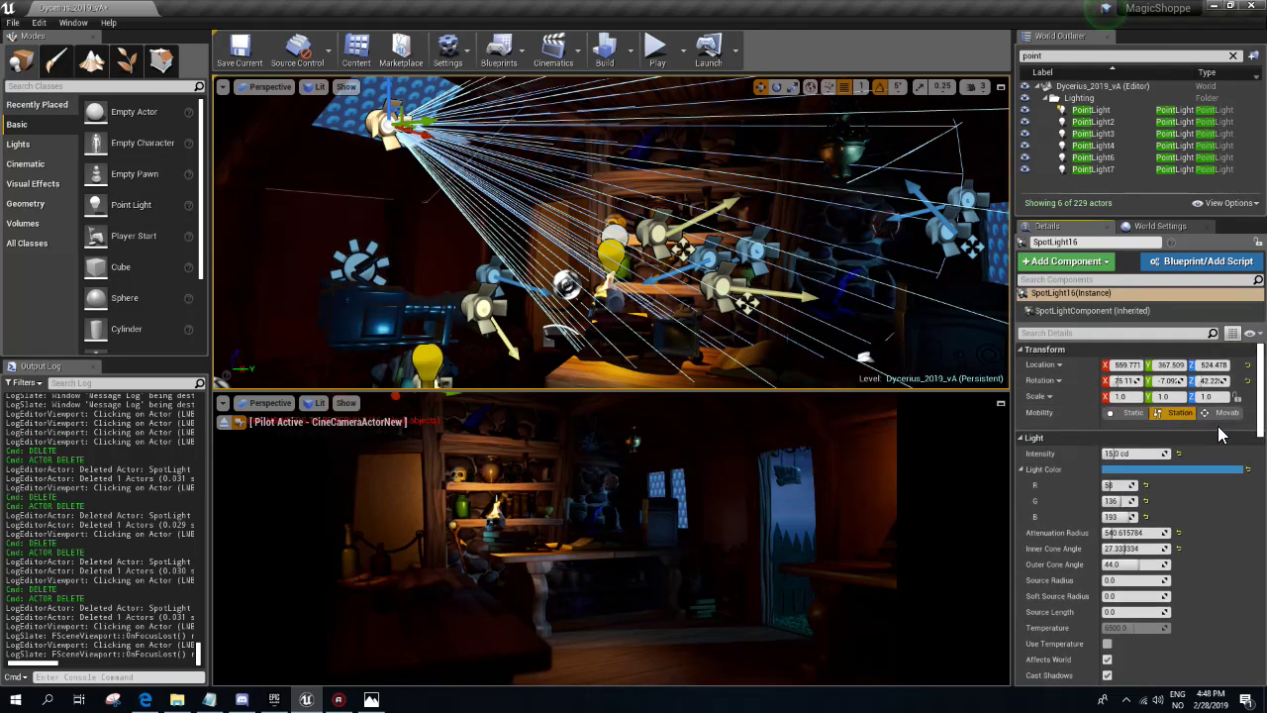
{"action": "left_click_drag", "start_coordinate": [1260, 393], "coordinate": [1259, 509]}
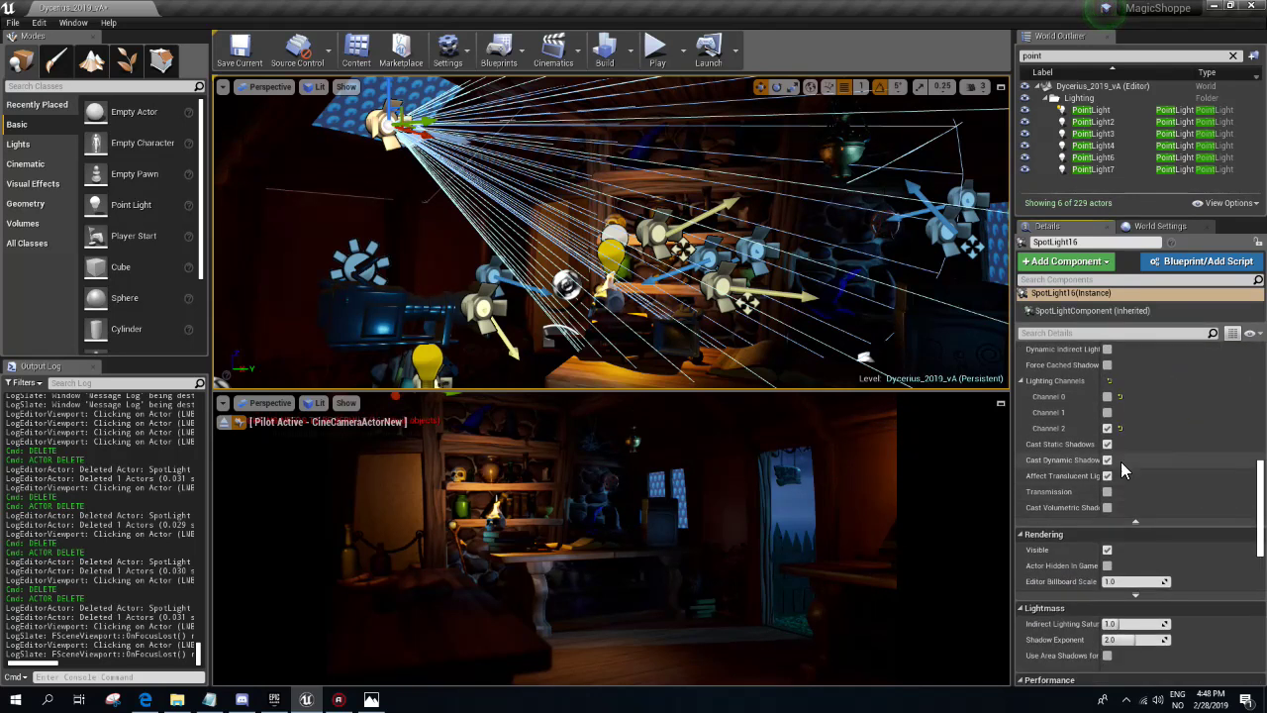
{"action": "scroll", "coordinate": [1107, 406], "scroll_direction": "up", "scroll_amount": 5}
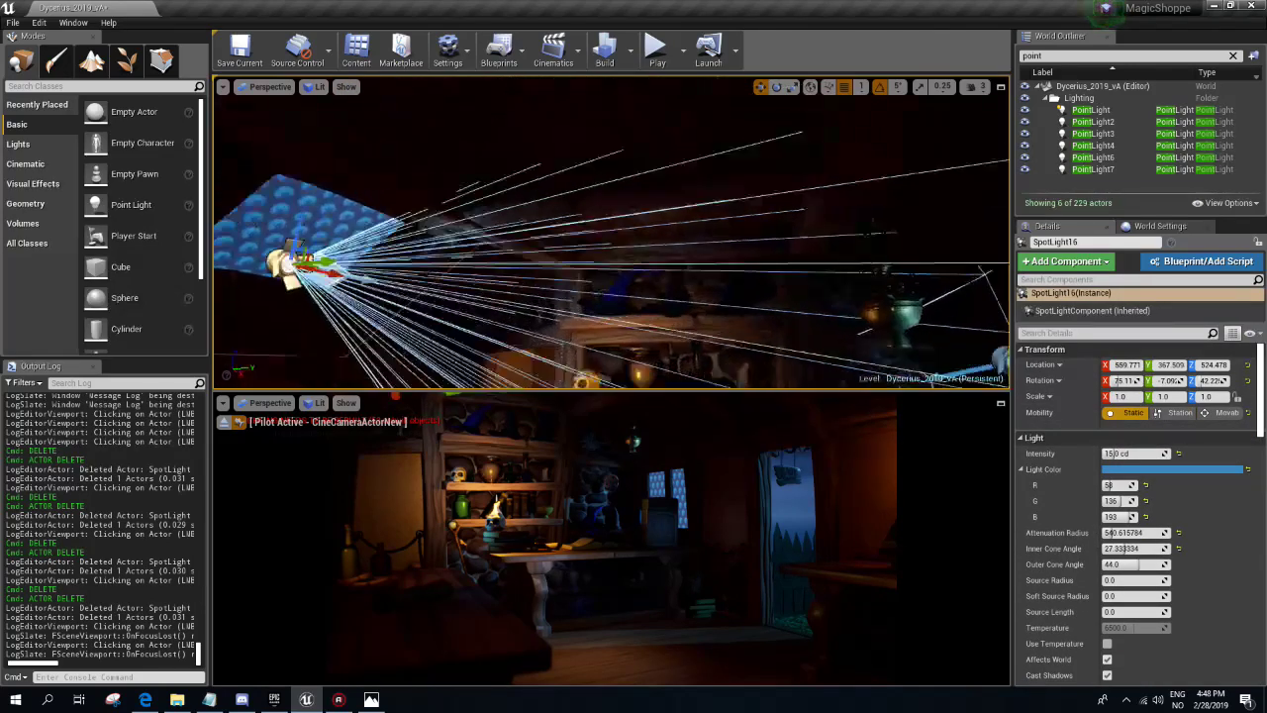
{"action": "mouse_move", "coordinate": [1136, 453]}
{"action": "left_mouse_down"}
{"action": "mouse_move", "coordinate": [1109, 453]}
{"action": "mouse_move", "coordinate": [1153, 453]}
{"action": "left_mouse_up"}
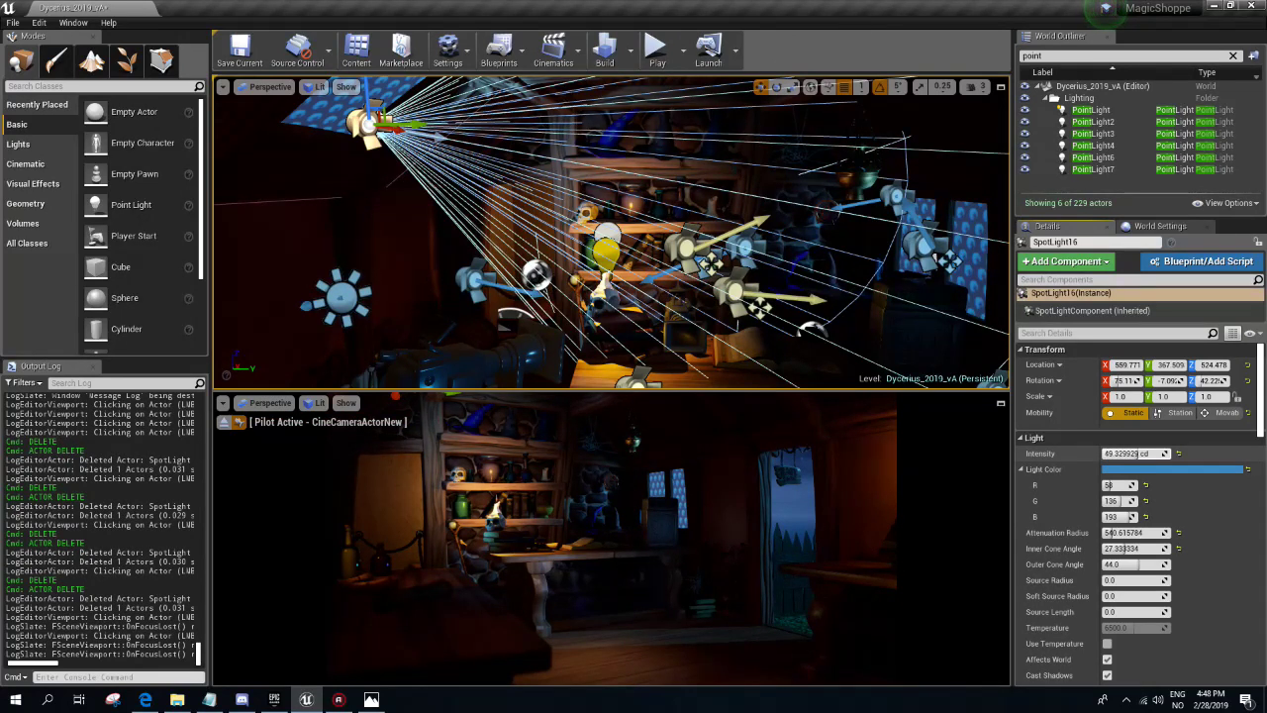
{"action": "key", "text": "f"}
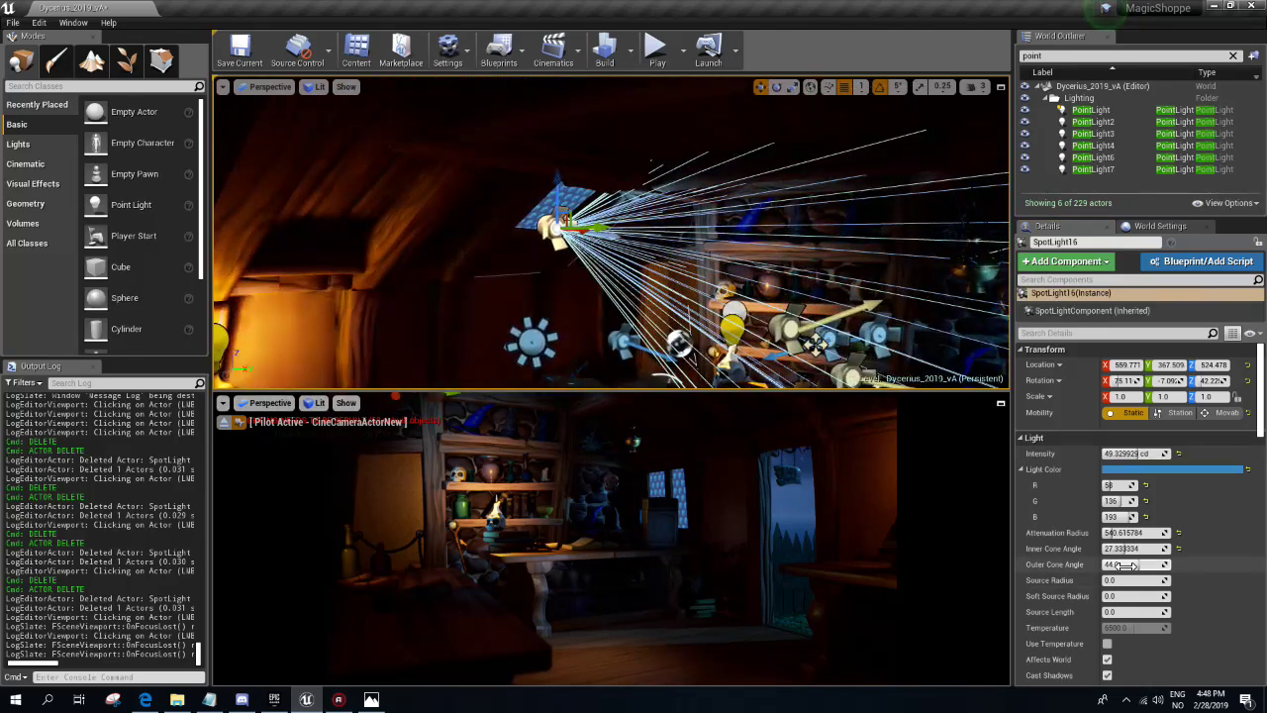
{"action": "left_click_drag", "start_coordinate": [1127, 564], "coordinate": [1168, 564]}
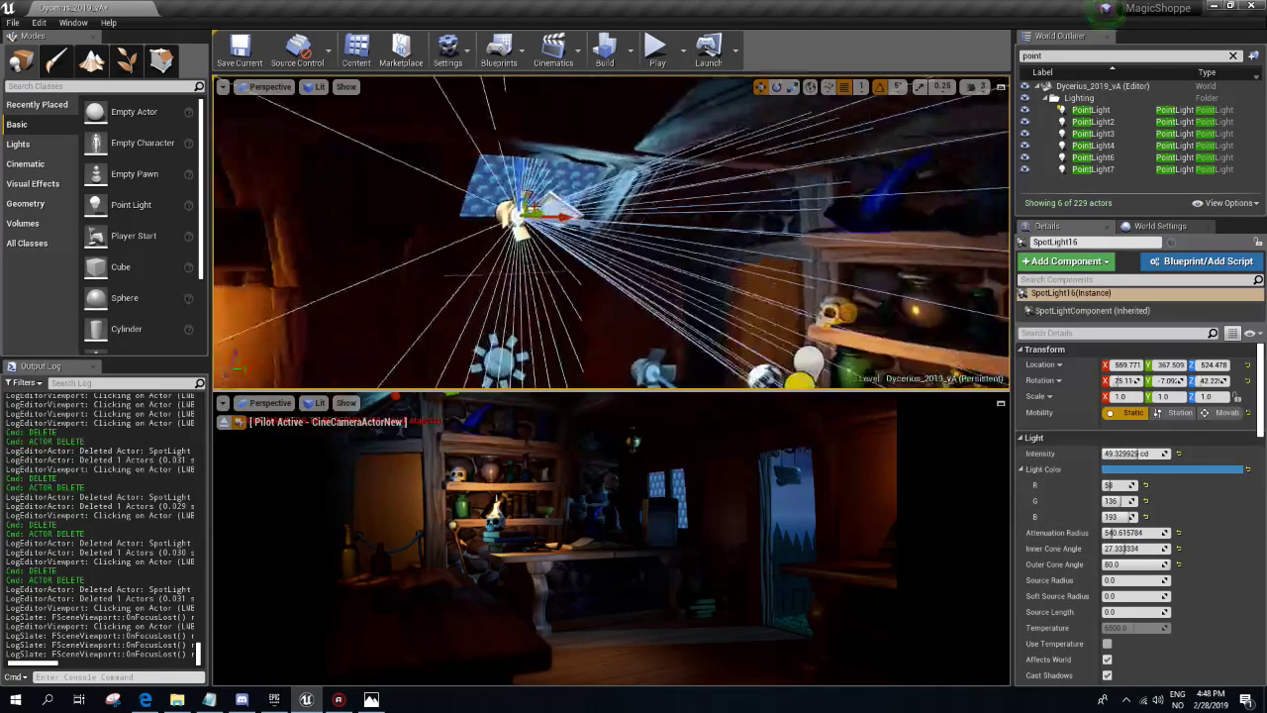
- Shift SpotLight16 left along X, aim it at the shelves, and widen its inner cone to about 55.17
{"action": "left_click_drag", "start_coordinate": [542, 217], "coordinate": [503, 226]}
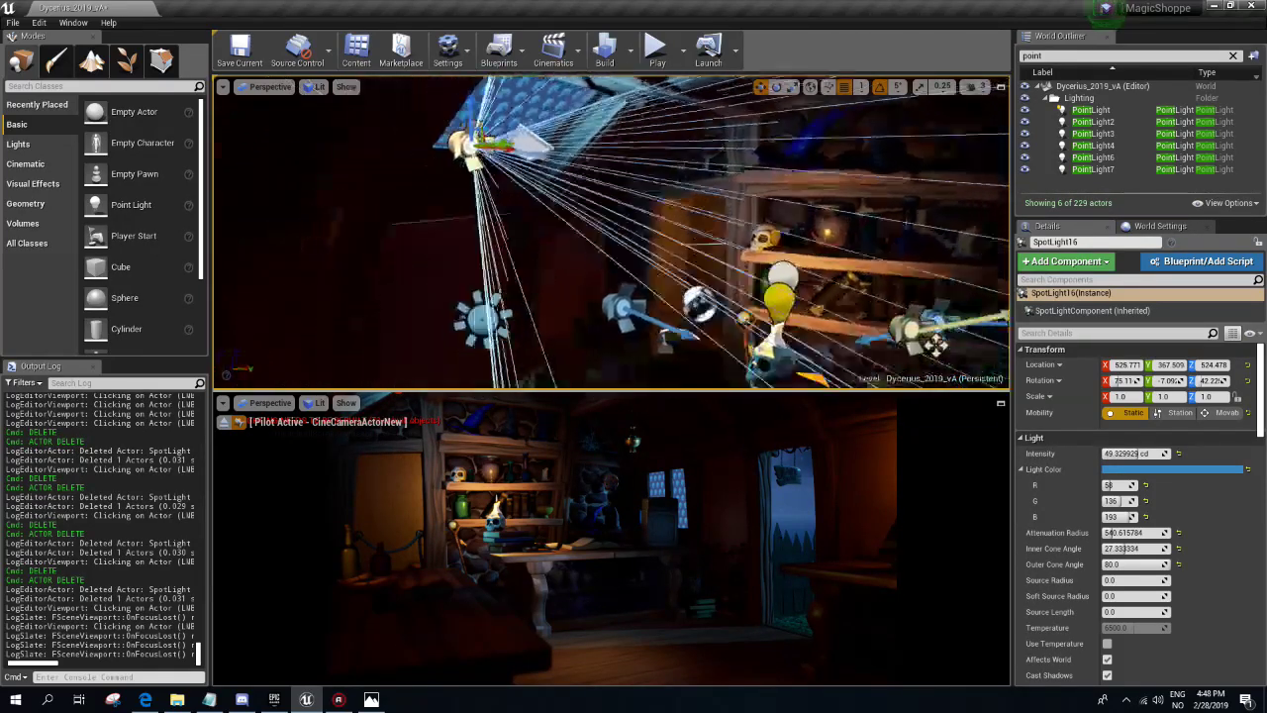
{"action": "key", "text": "e"}
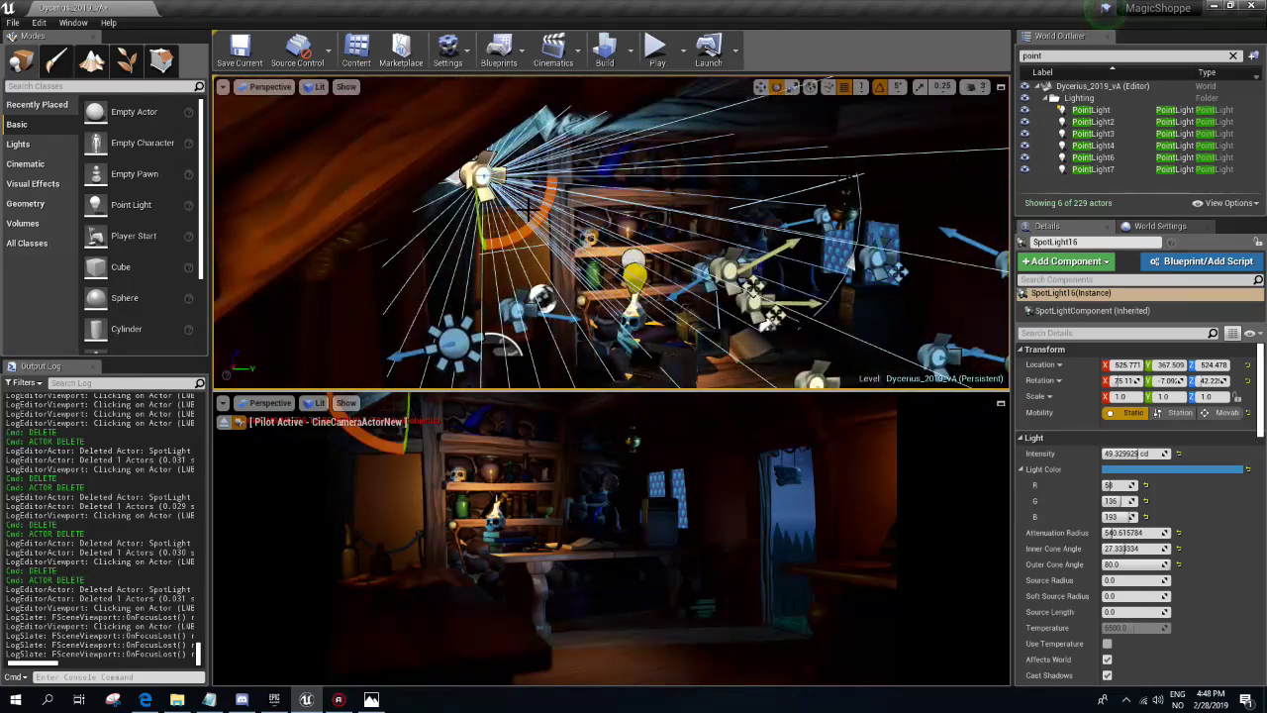
{"action": "left_click_drag", "start_coordinate": [480, 103], "coordinate": [534, 109]}
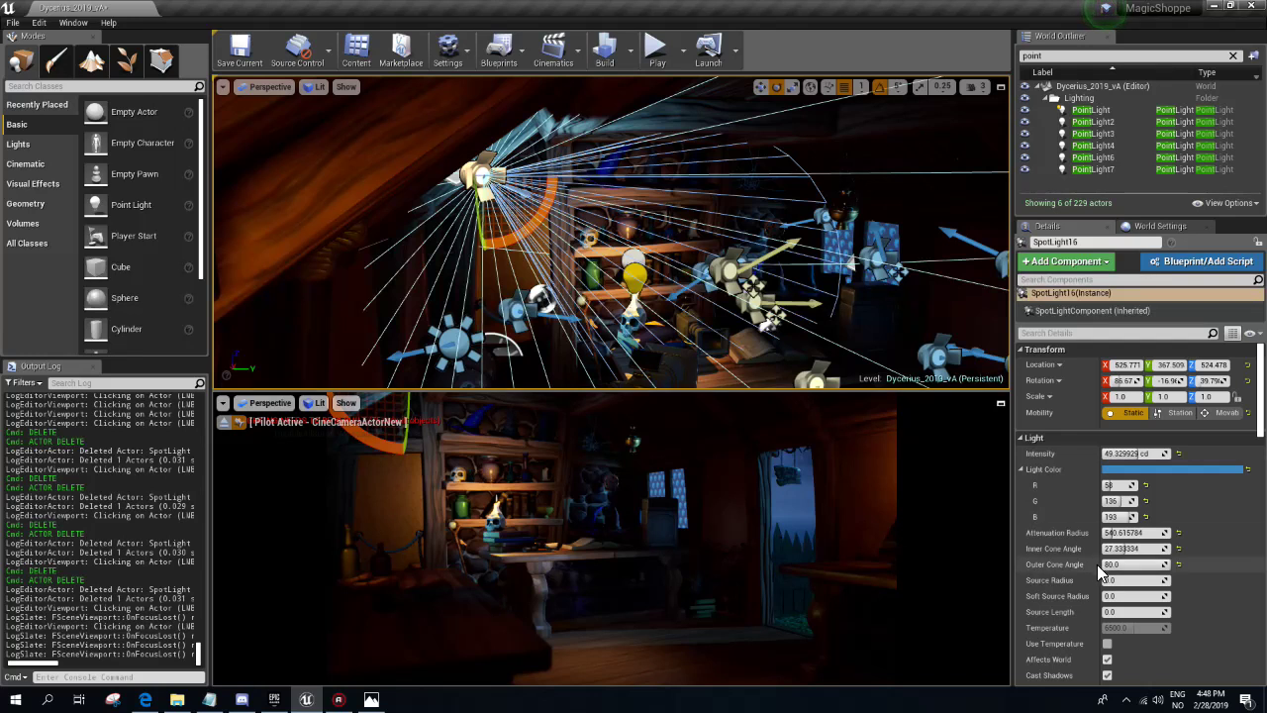
{"action": "left_click_drag", "start_coordinate": [1123, 549], "coordinate": [1149, 548]}
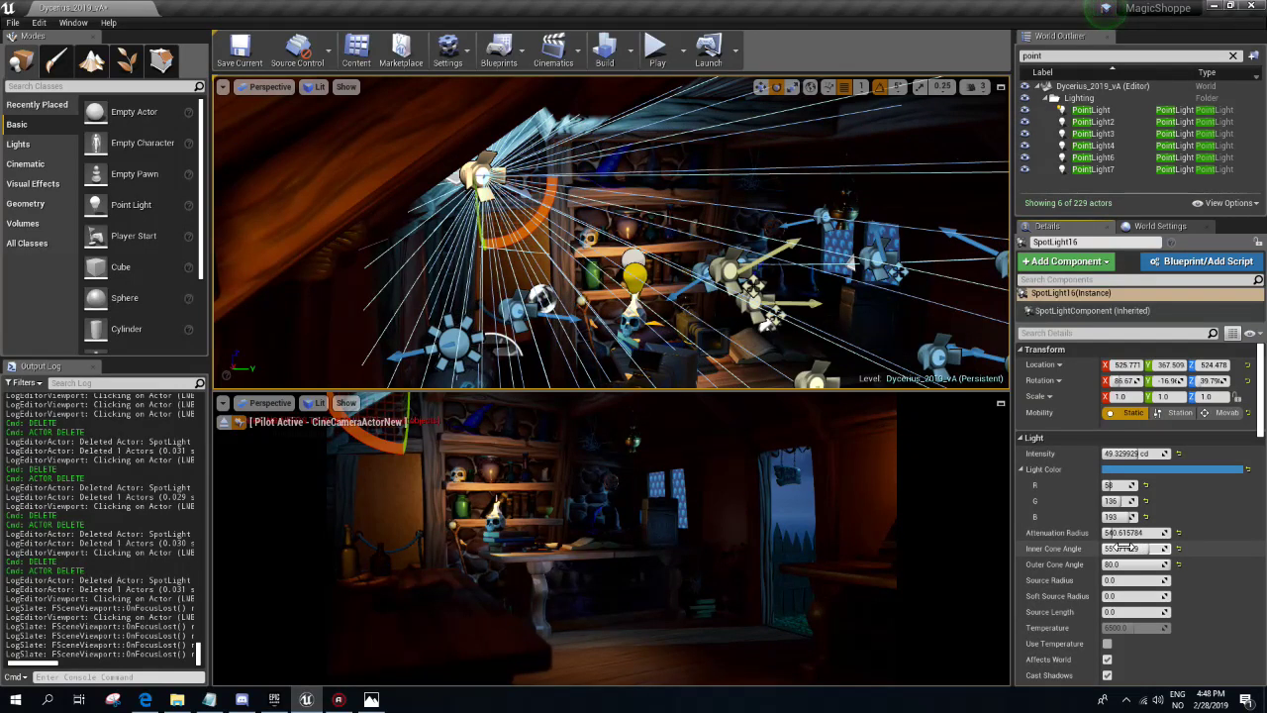
- Set SpotLight16 to 55.0 cd, soft source radius about 47.40 and source length about 98.27
{"action": "left_click", "coordinate": [1123, 454]}
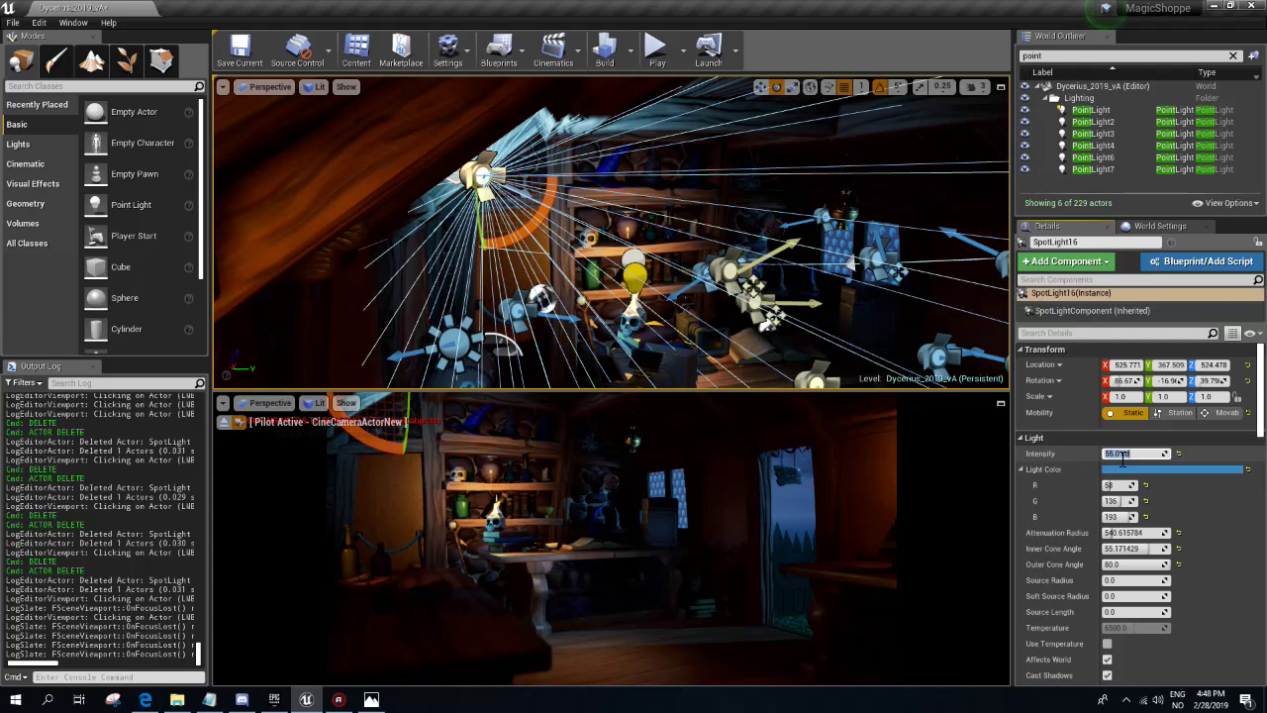
{"action": "key", "text": "Return"}
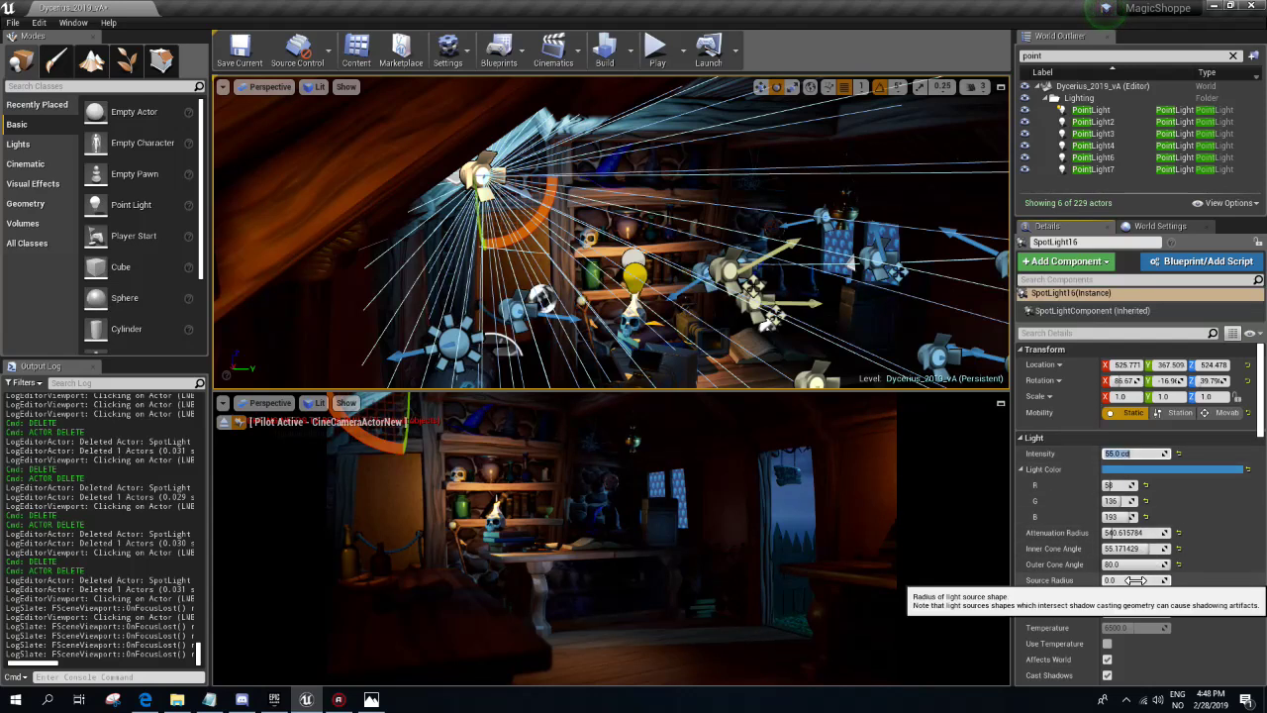
{"action": "right_click_drag", "start_coordinate": [693, 247], "coordinate": [693, 248]}
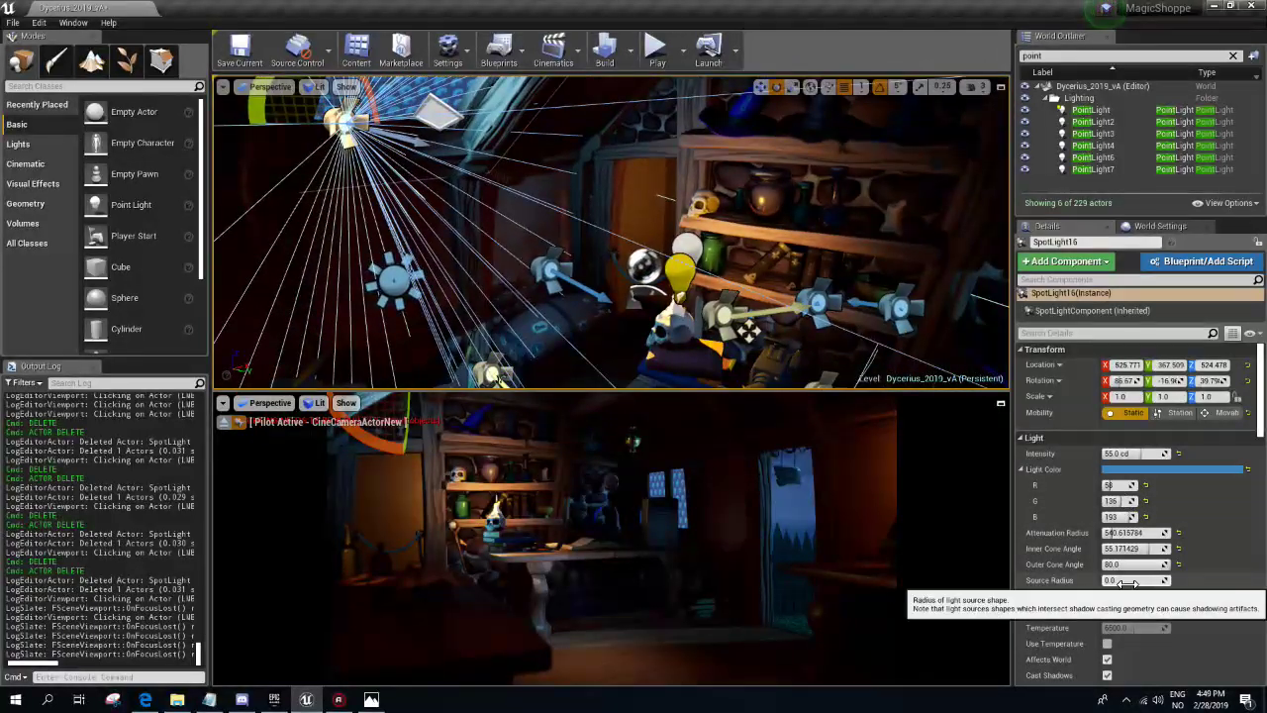
{"action": "left_click_drag", "start_coordinate": [1136, 580], "coordinate": [1194, 580]}
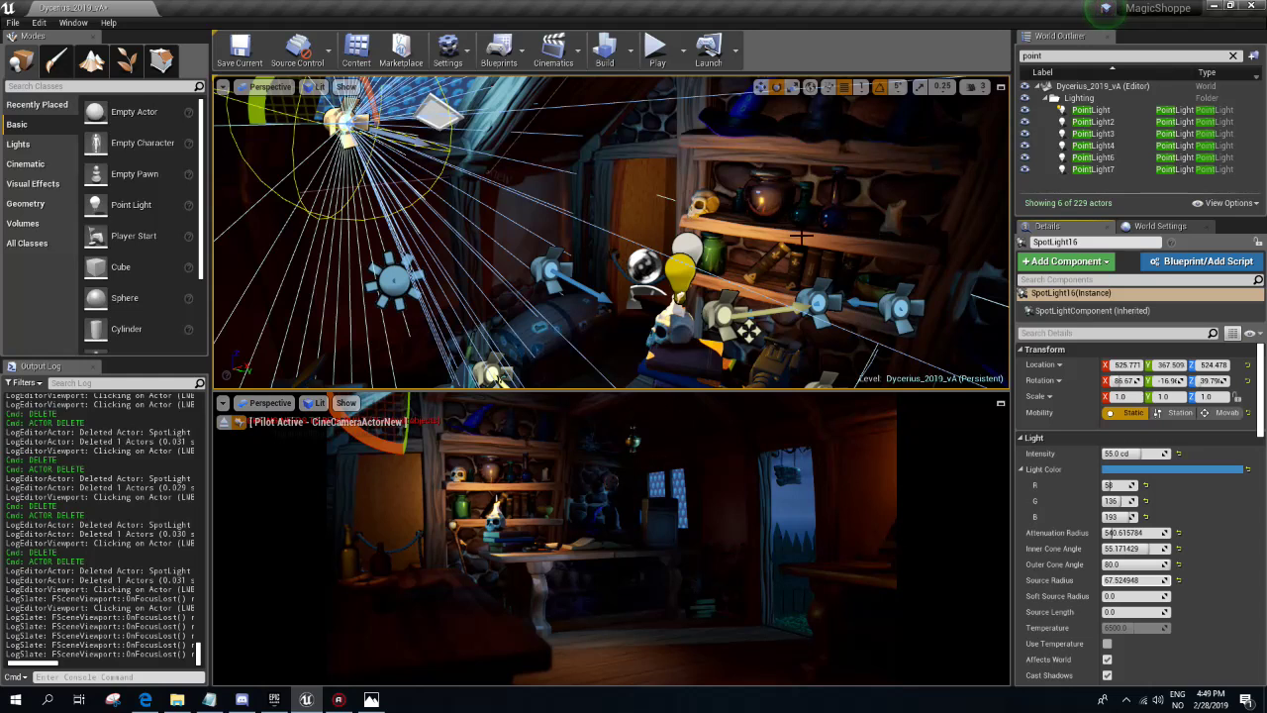
{"action": "left_click_drag", "start_coordinate": [750, 332], "coordinate": [693, 248]}
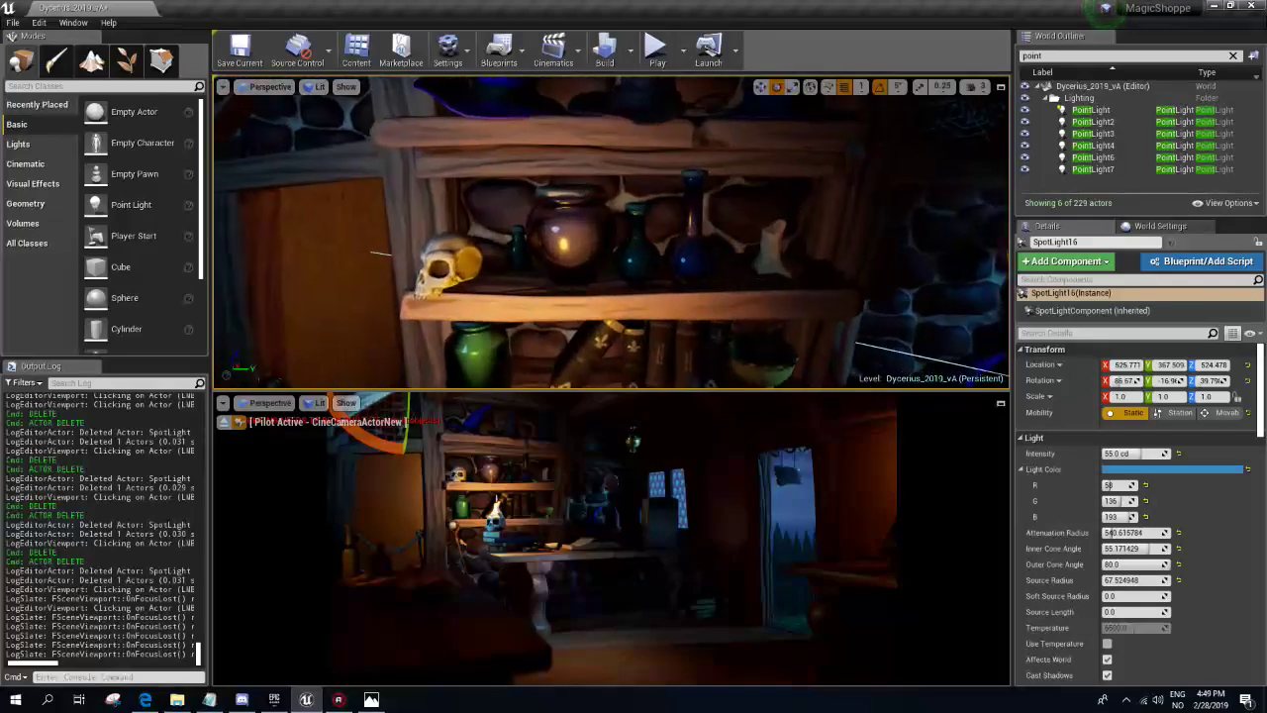
{"action": "left_click_drag", "start_coordinate": [1138, 580], "coordinate": [1158, 596]}
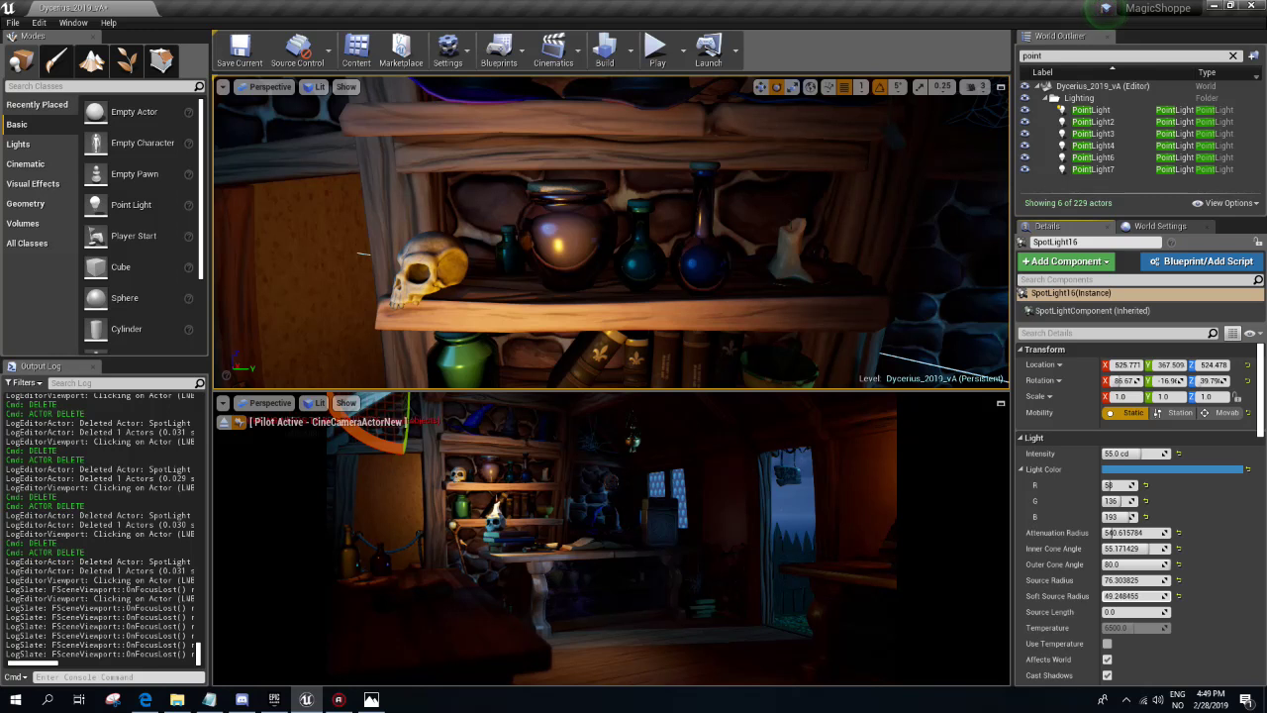
{"action": "left_click_drag", "start_coordinate": [1138, 611], "coordinate": [1158, 612]}
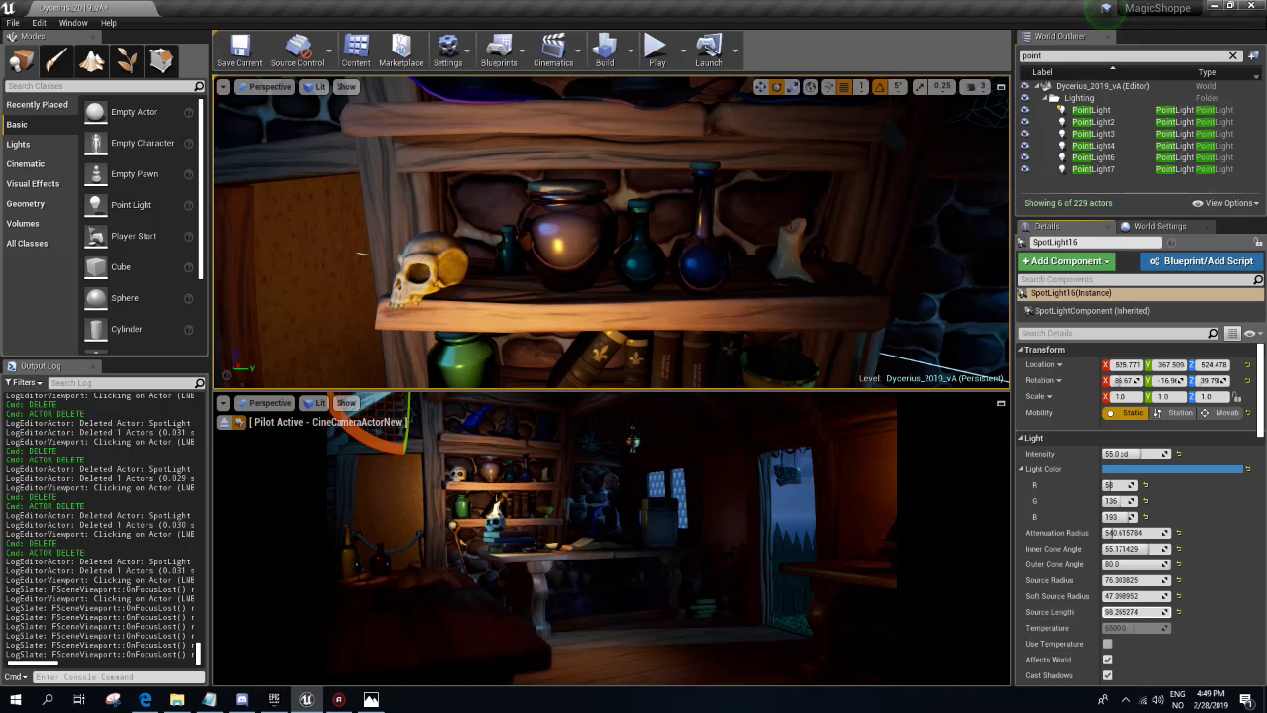
{"action": "key", "text": "f"}
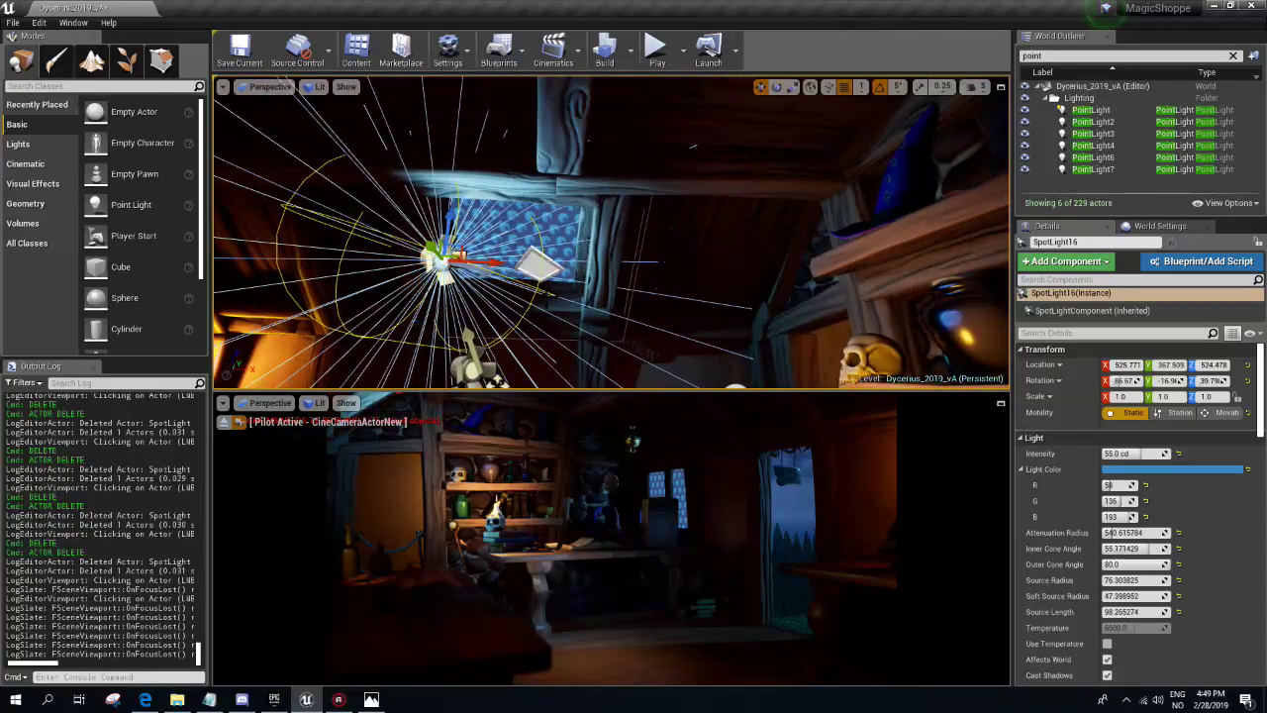
{"action": "right_click_drag", "start_coordinate": [490, 260], "coordinate": [490, 260]}
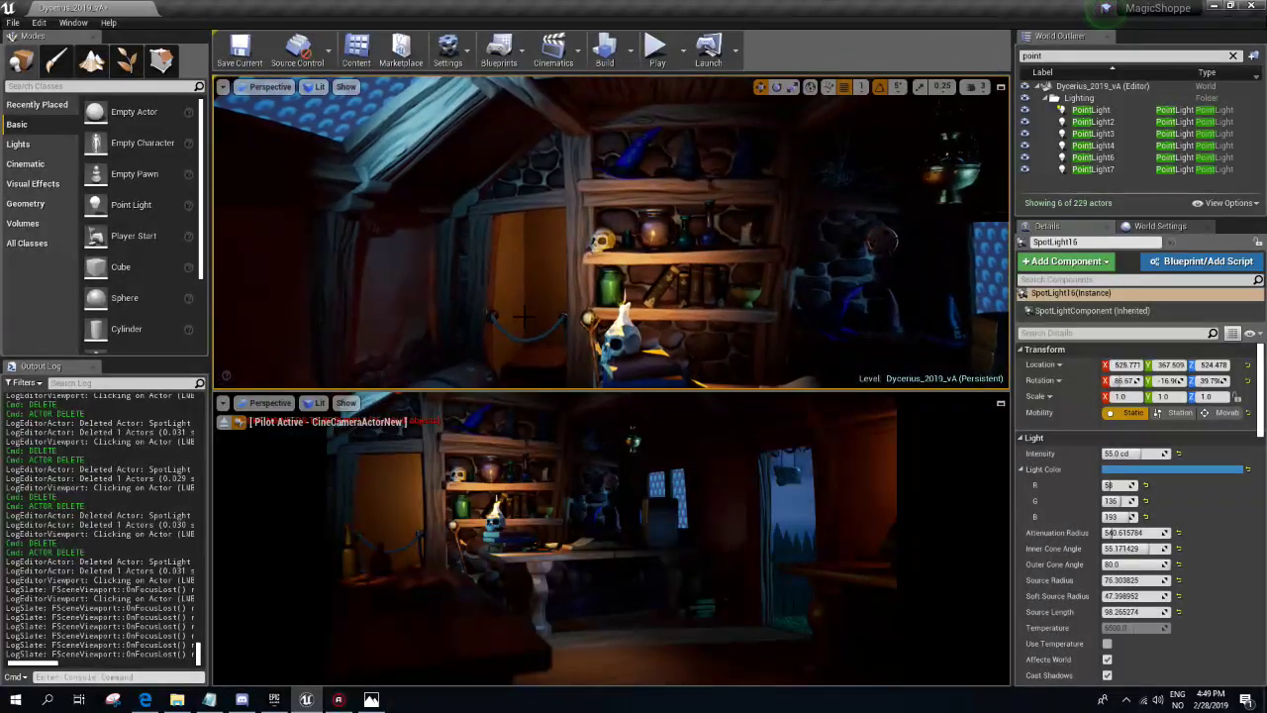
- Launch a lighting build from the toolbar Build button and dismiss the Message Log
{"action": "left_click", "coordinate": [604, 50]}
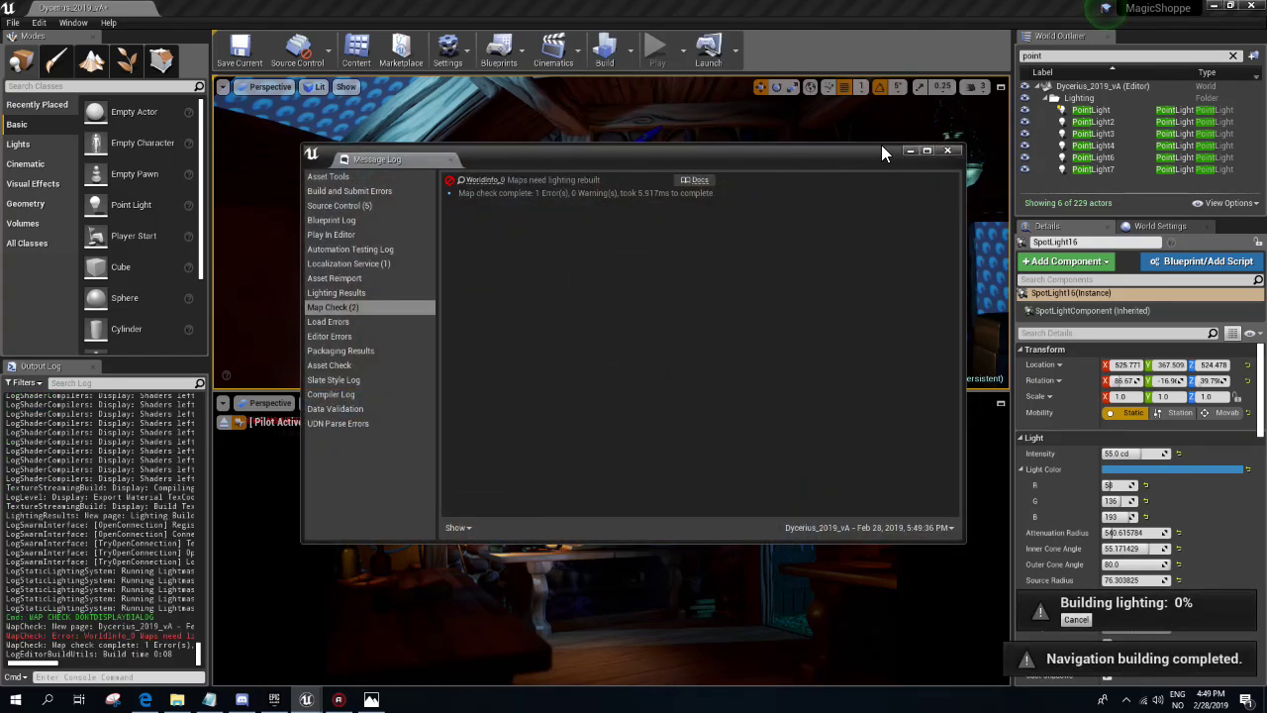
{"action": "left_click", "coordinate": [947, 150]}
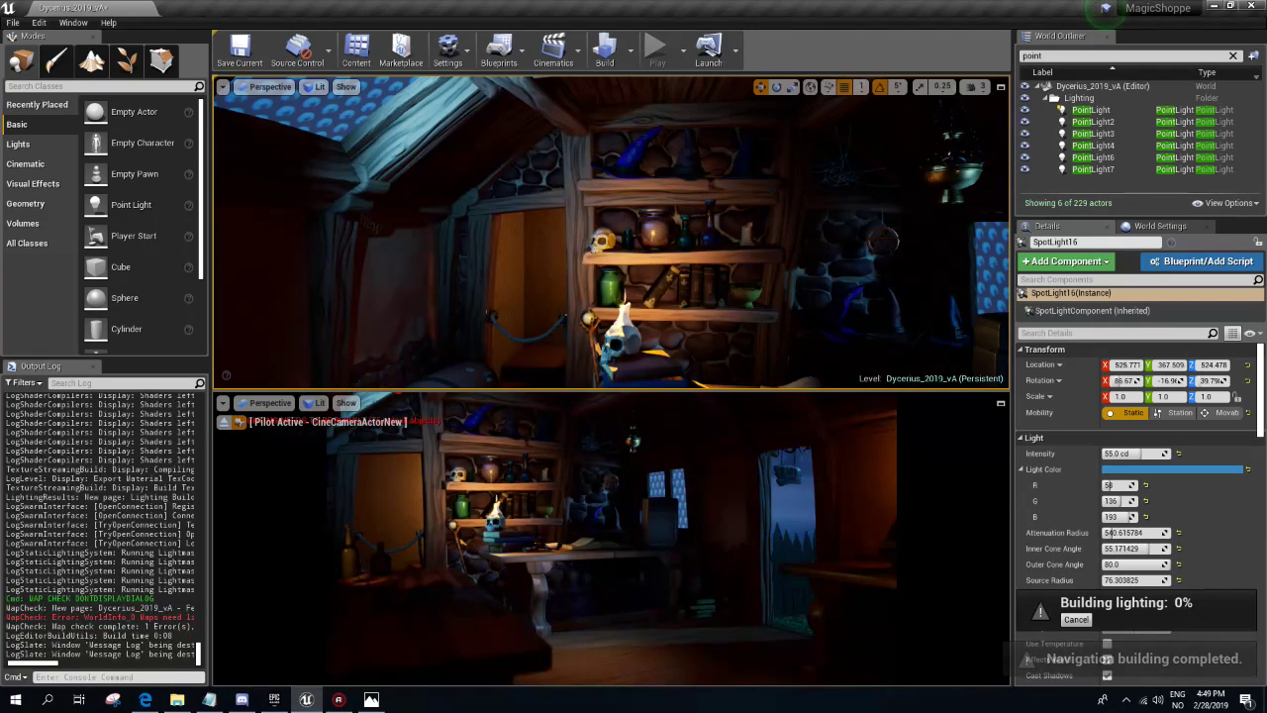
{"action": "key", "text": "f"}
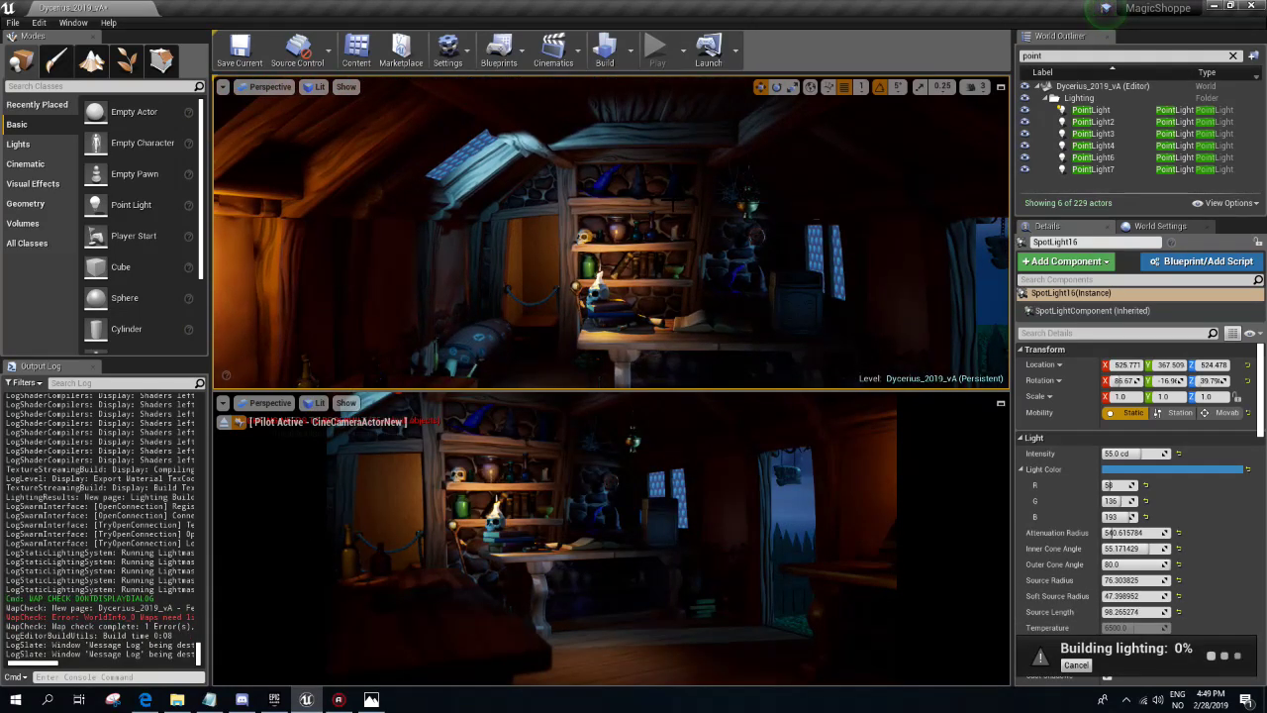
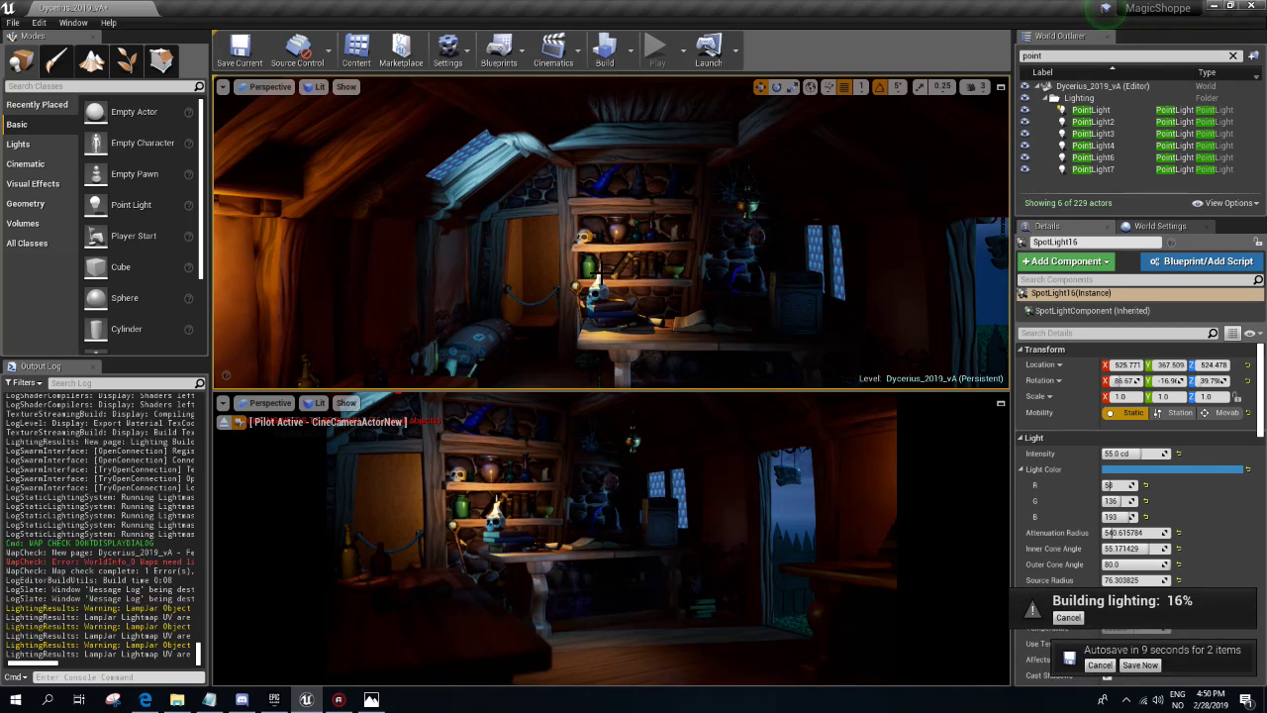
- Inspect the darker rebaked lighting from the doorway to the shelves, then close the Message Log
{"action": "right_click_drag", "start_coordinate": [676, 259], "coordinate": [891, 262]}
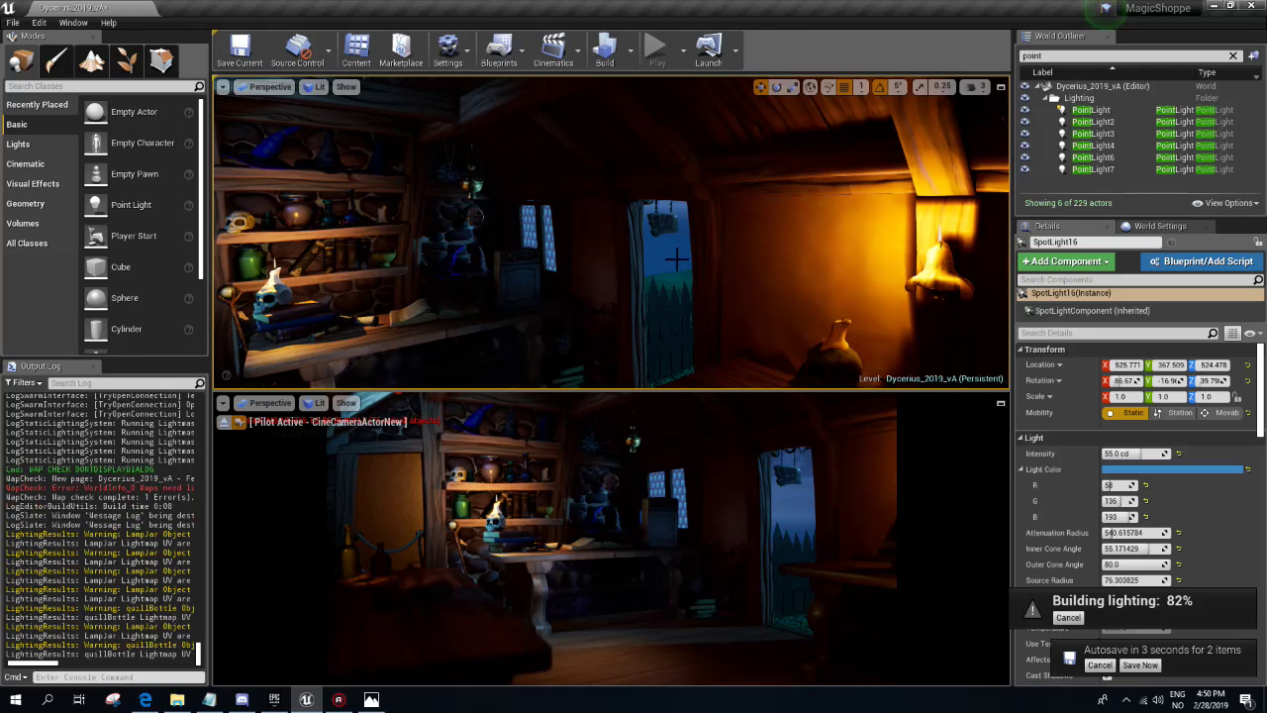
{"action": "right_click_drag", "start_coordinate": [676, 259], "coordinate": [515, 263]}
{"action": "key", "text": "g"}
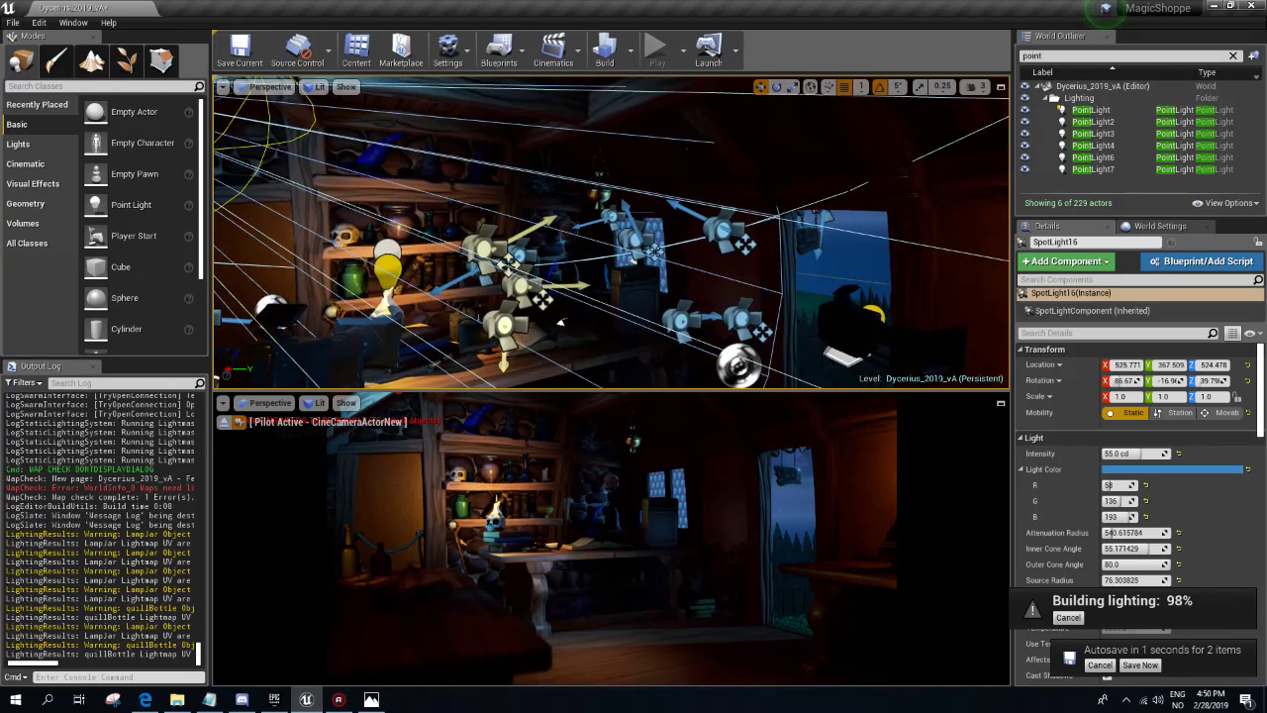
{"action": "right_click_drag", "start_coordinate": [676, 259], "coordinate": [752, 259]}
{"action": "right_click_drag", "start_coordinate": [676, 260], "coordinate": [614, 259]}
{"action": "key", "text": "g"}
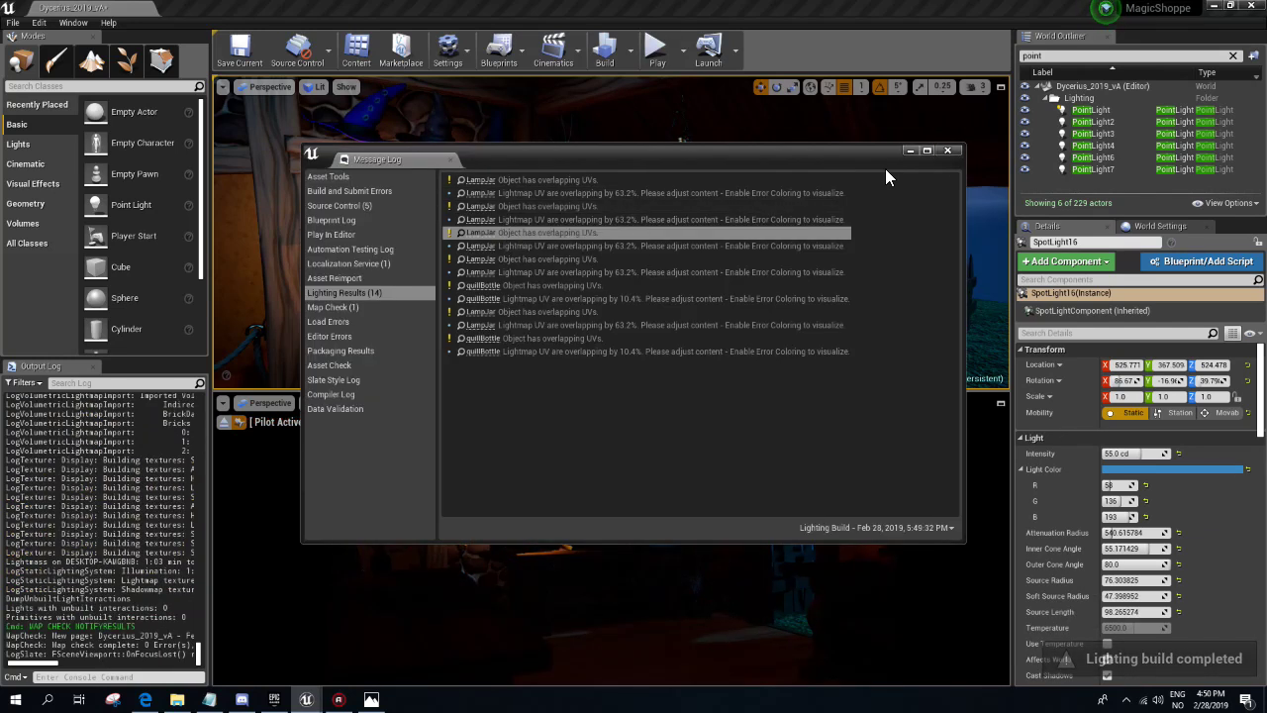
{"action": "left_click", "coordinate": [916, 157]}
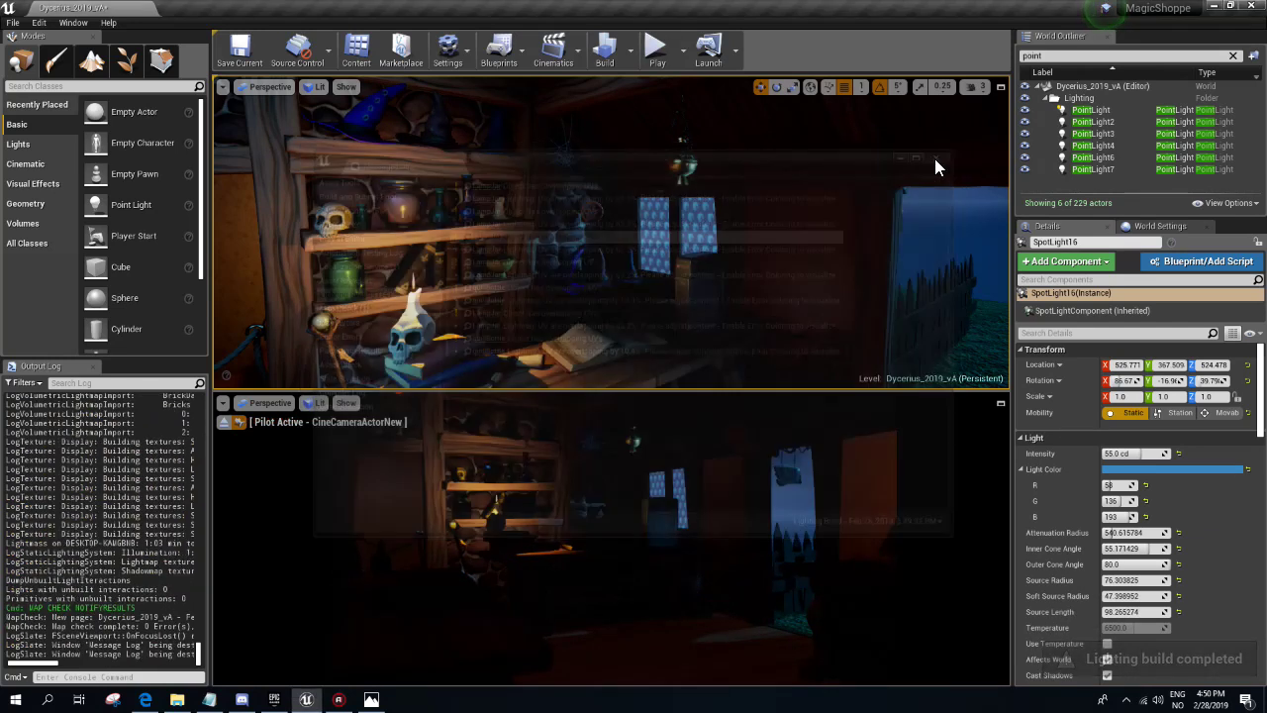
{"action": "scroll", "coordinate": [934, 167], "scroll_direction": "down", "scroll_amount": 3}
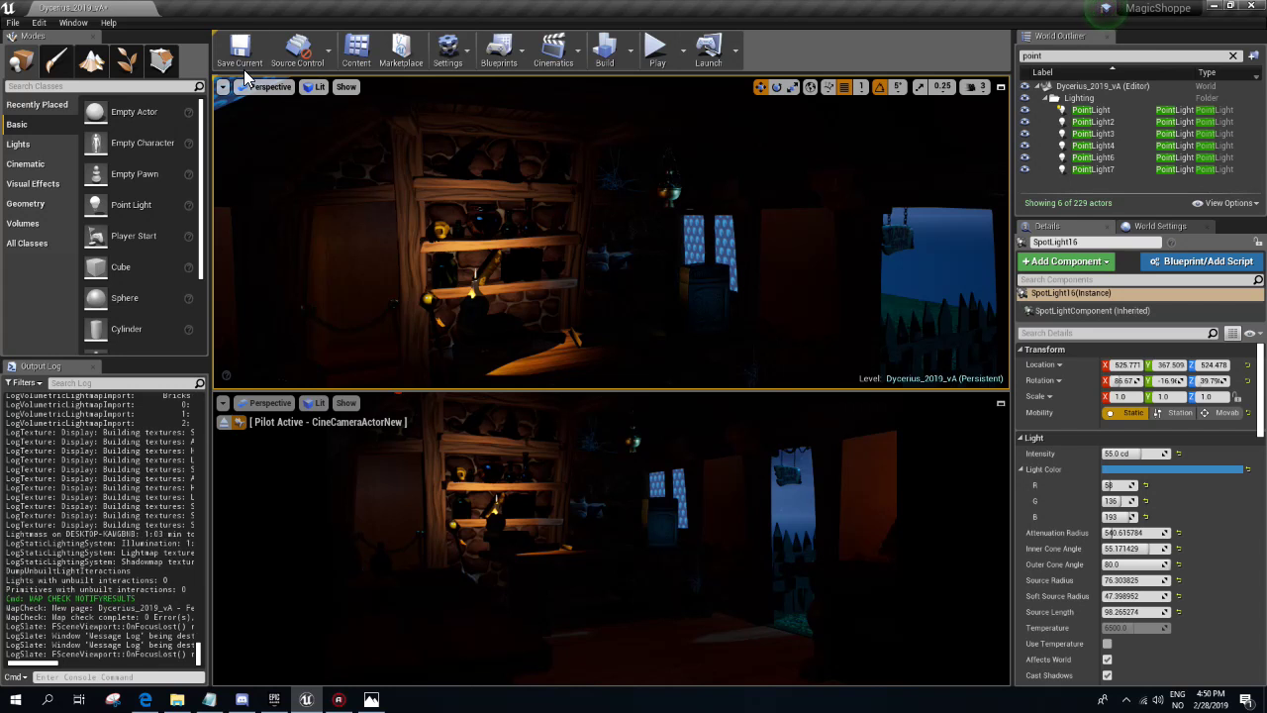
- Save the current map
{"action": "left_click", "coordinate": [244, 71]}
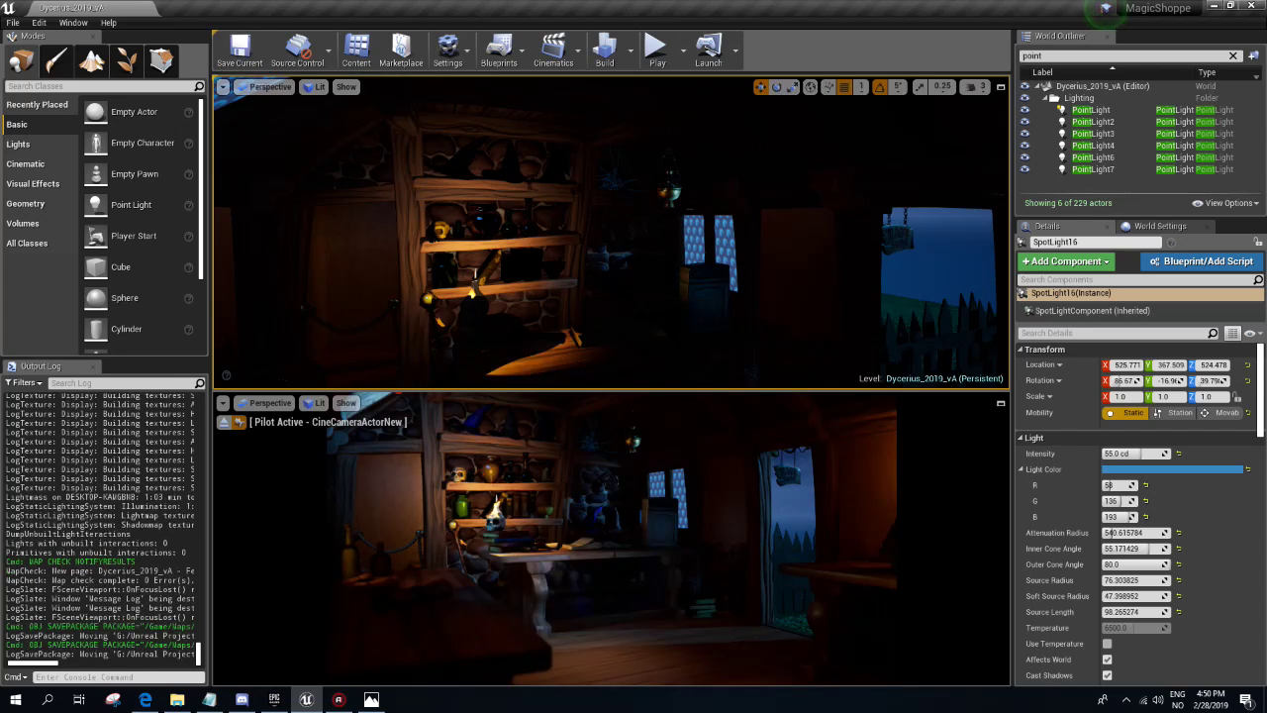
{"action": "right_click_drag", "start_coordinate": [612, 232], "coordinate": [530, 225]}
{"action": "key", "text": "g"}
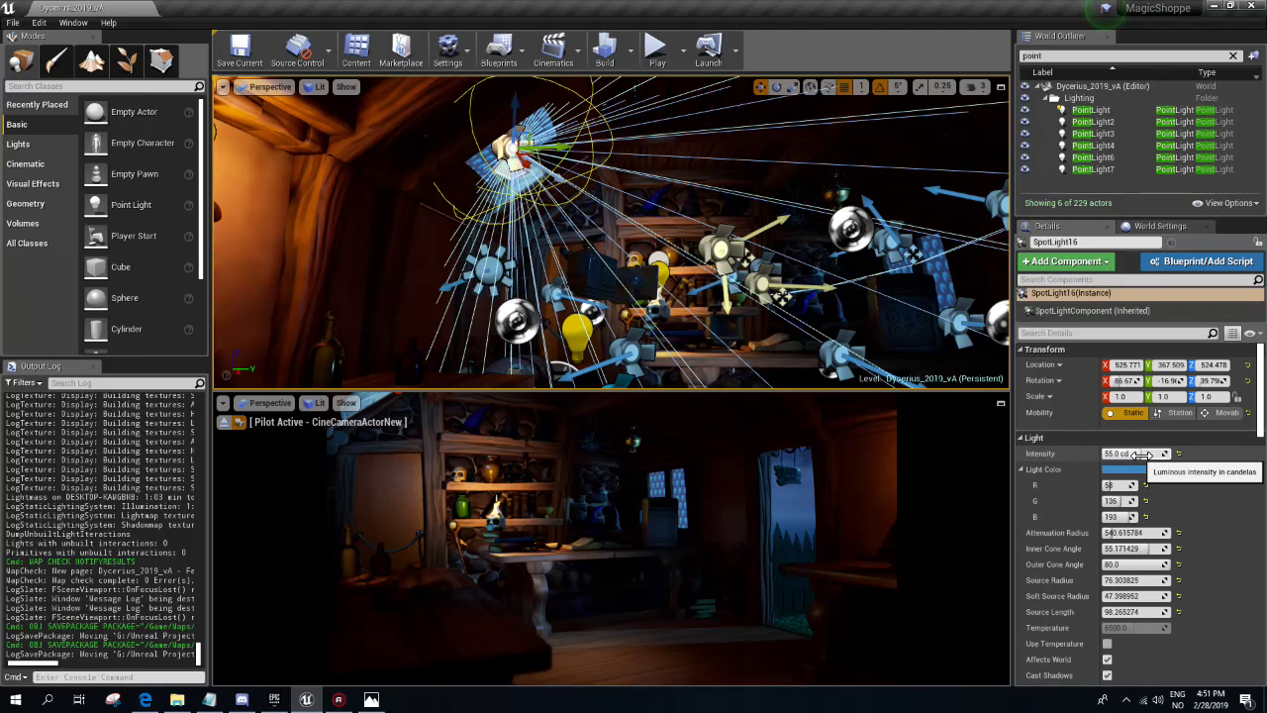
- Make the spotlight Stationary with a 1073.76 attenuation radius and 35 cd intensity
{"action": "mouse_move", "coordinate": [1113, 533]}
{"action": "left_mouse_down"}
{"action": "mouse_move", "coordinate": [1153, 533]}
{"action": "mouse_move", "coordinate": [1116, 533]}
{"action": "left_mouse_up"}
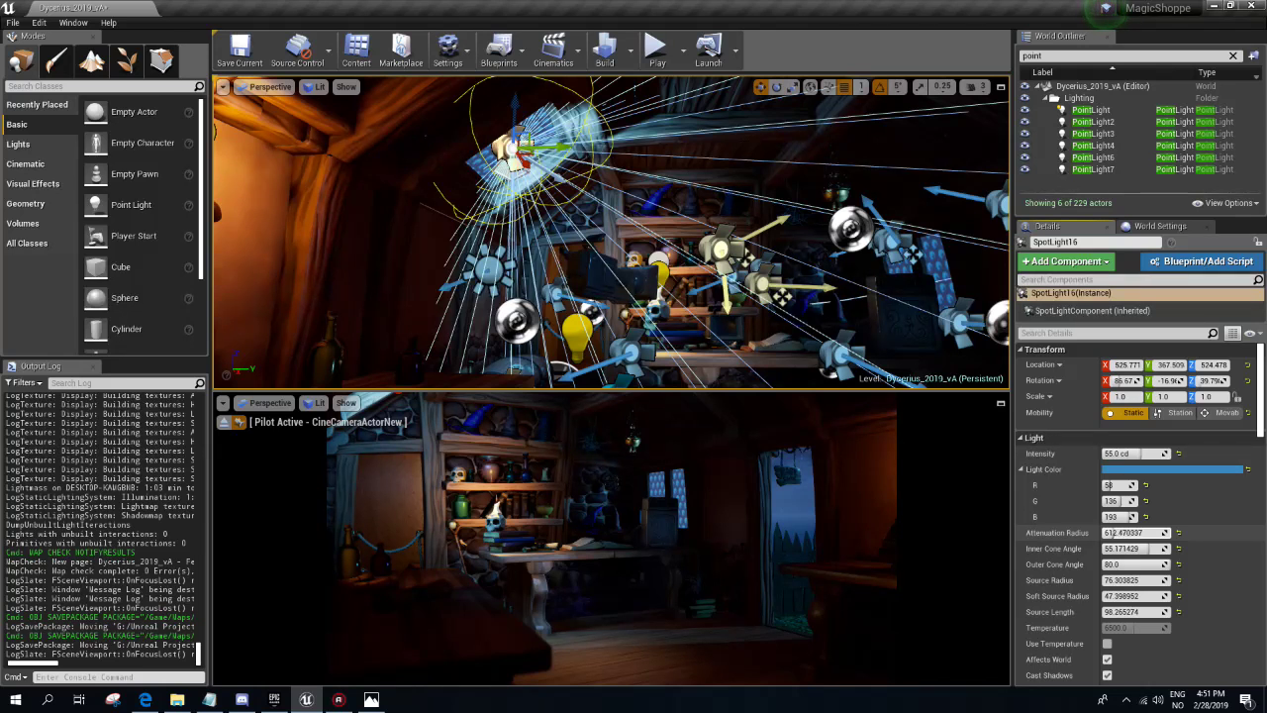
{"action": "left_click_drag", "start_coordinate": [1114, 533], "coordinate": [1129, 532]}
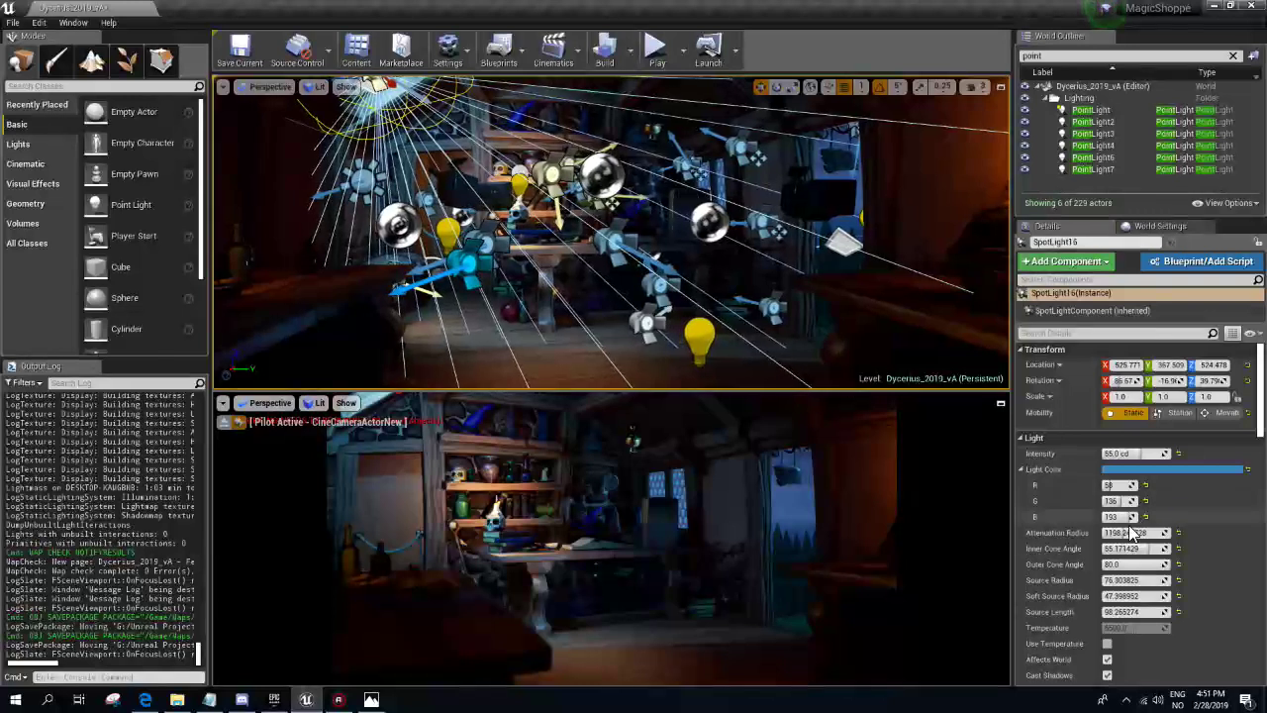
{"action": "left_click_drag", "start_coordinate": [1130, 533], "coordinate": [1123, 533]}
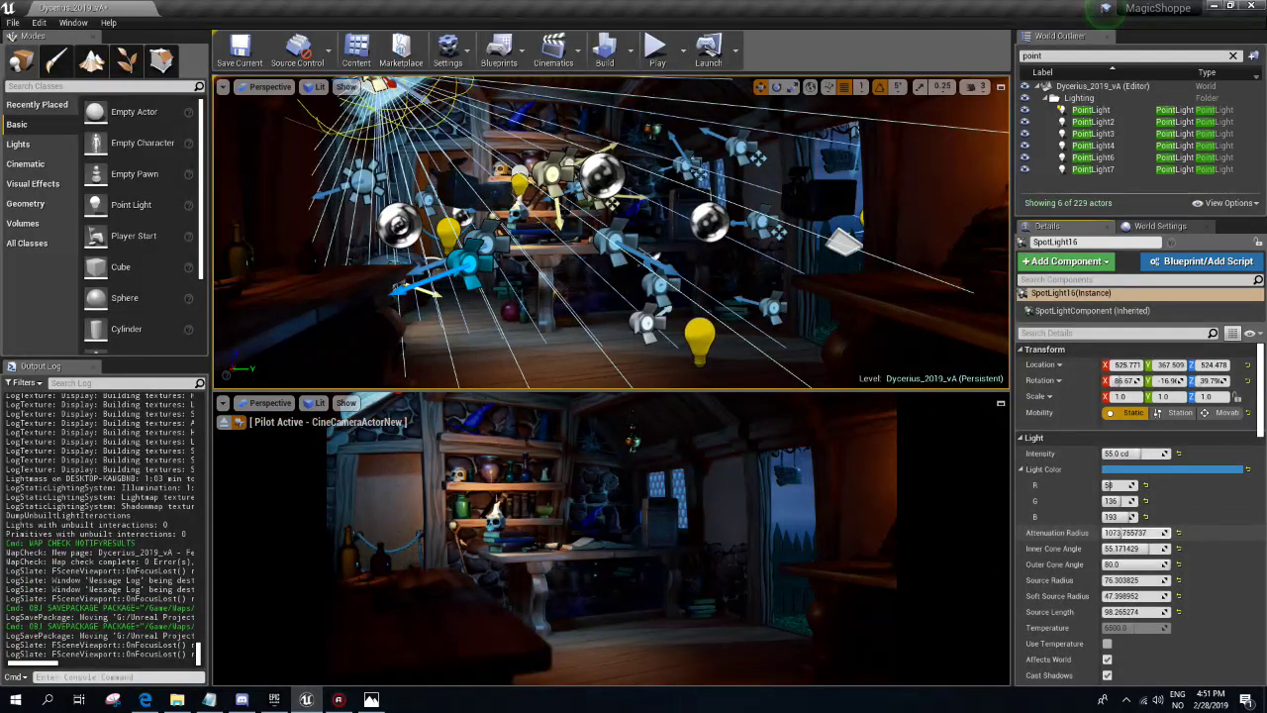
{"action": "left_click_drag", "start_coordinate": [1137, 454], "coordinate": [1140, 453]}
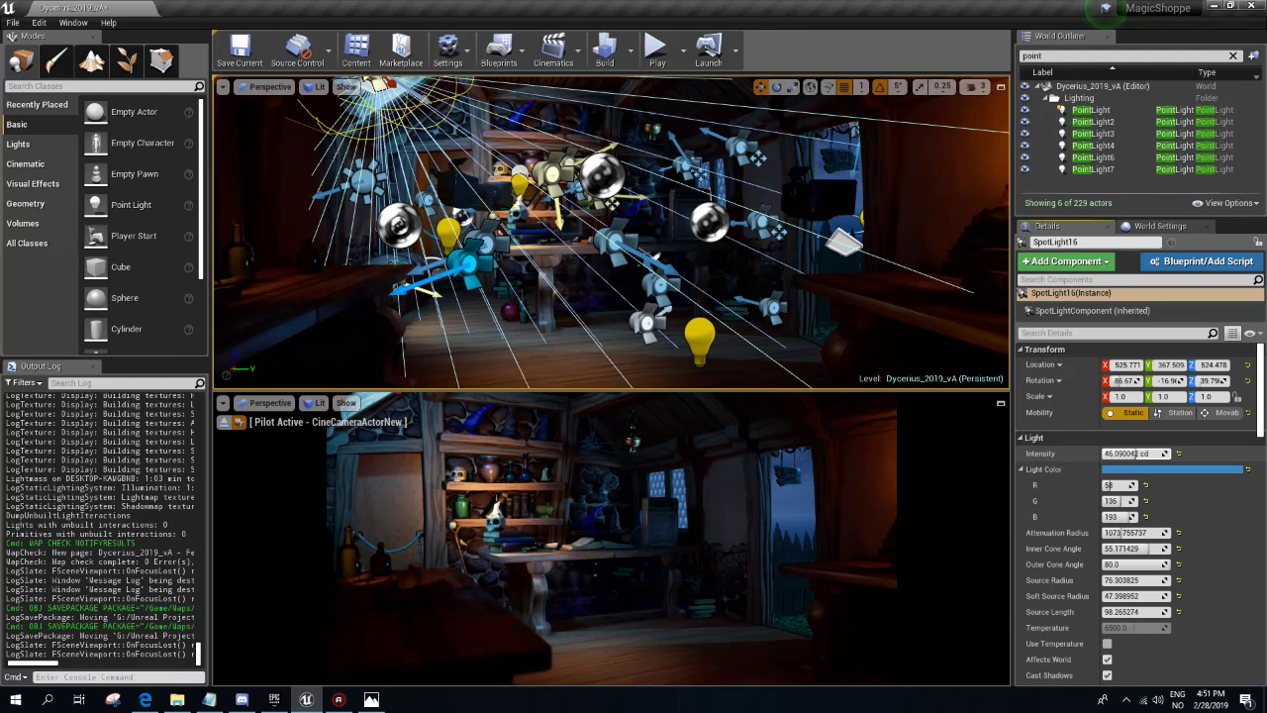
{"action": "left_click", "coordinate": [1174, 412]}
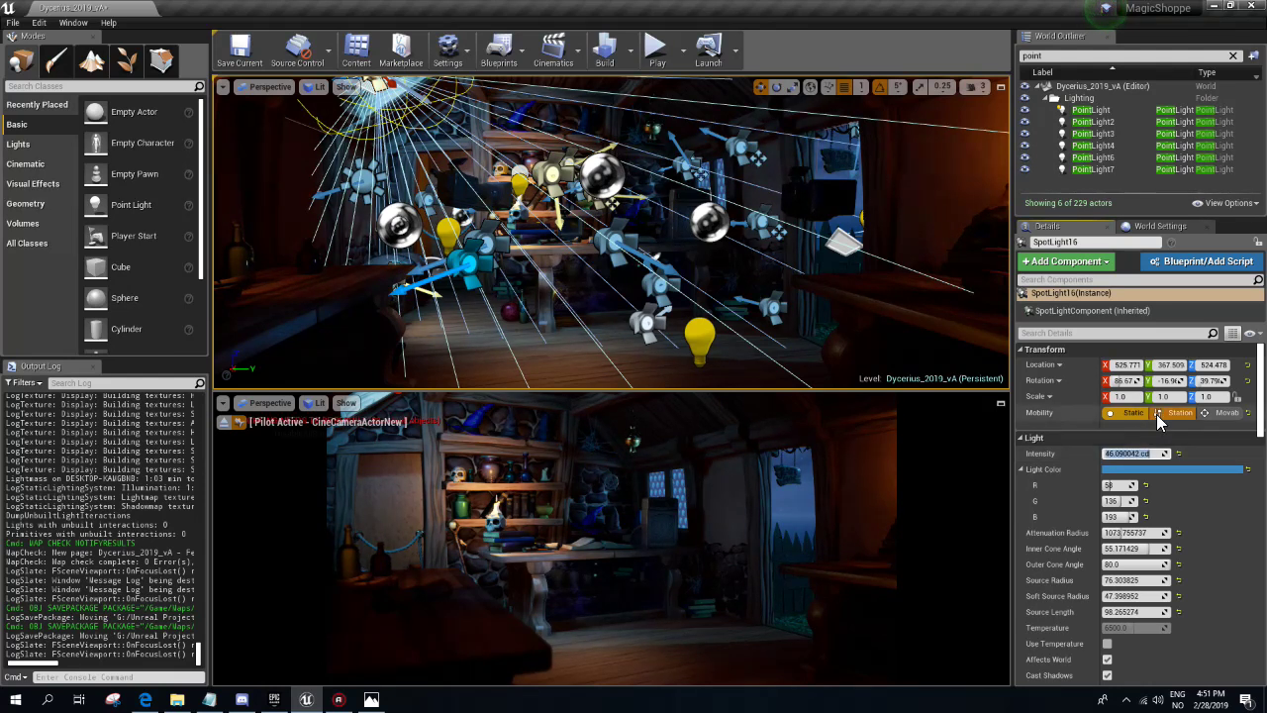
{"action": "left_click", "coordinate": [1148, 453]}
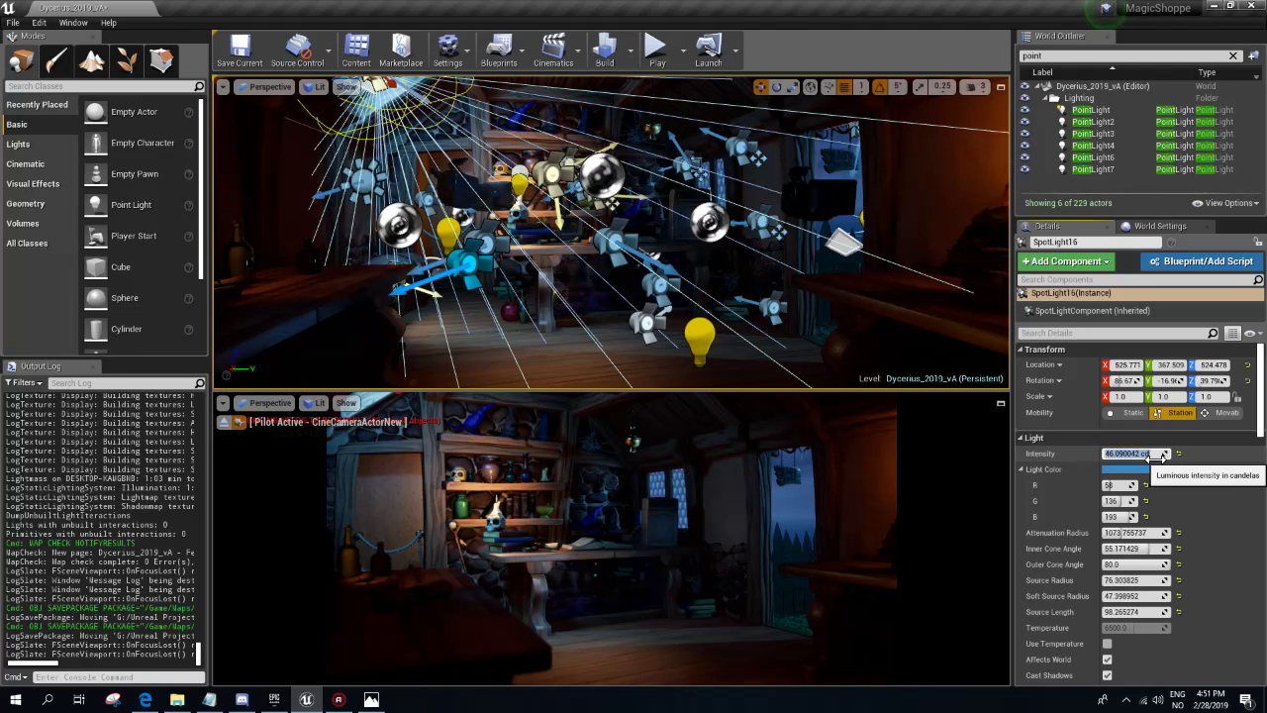
{"action": "type", "text": "35"}
{"action": "key", "text": "Return"}
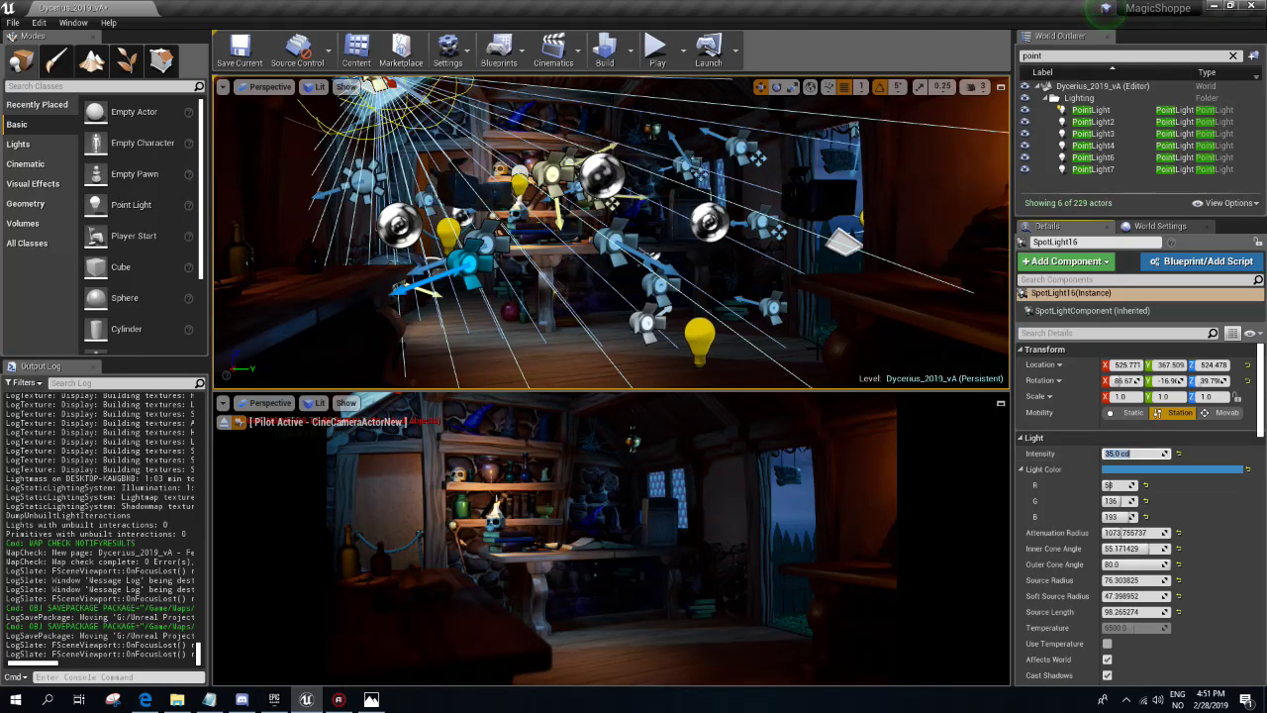
- Start the lighting build, disable f.lux until sunrise, and close the map check log
{"action": "left_click", "coordinate": [604, 48]}
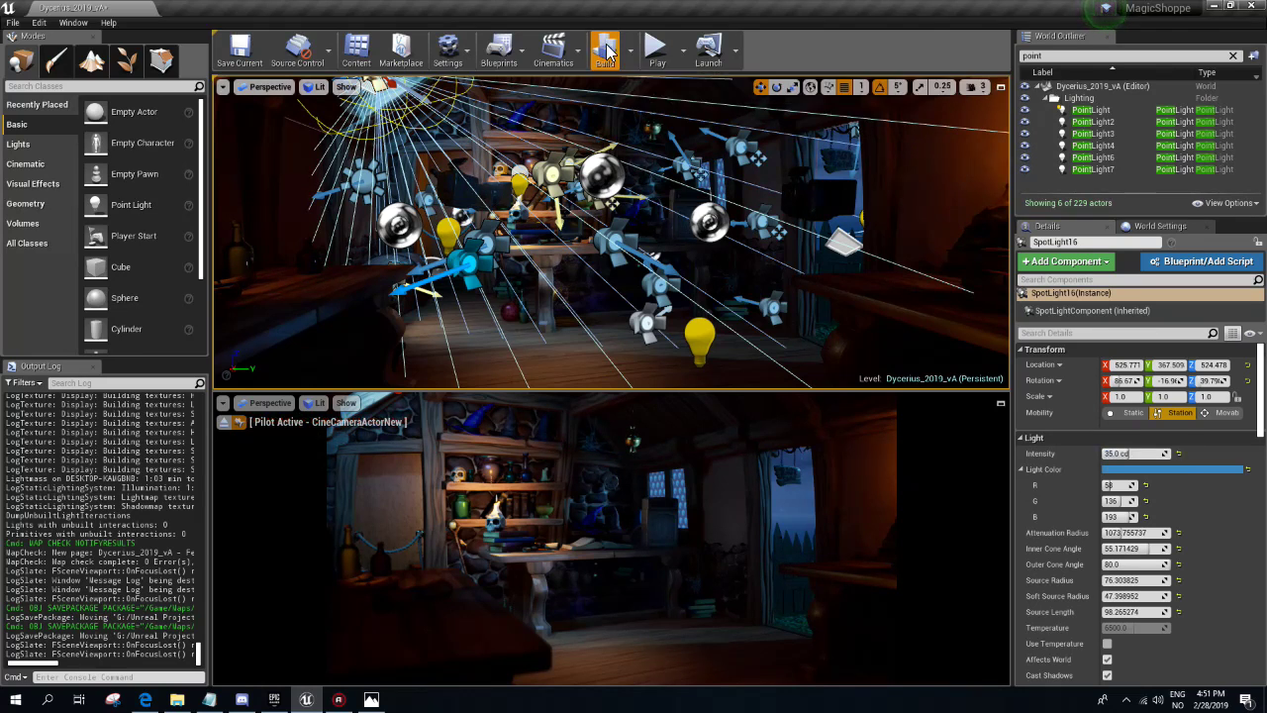
{"action": "left_click", "coordinate": [1106, 699]}
{"action": "right_click", "coordinate": [1165, 646]}
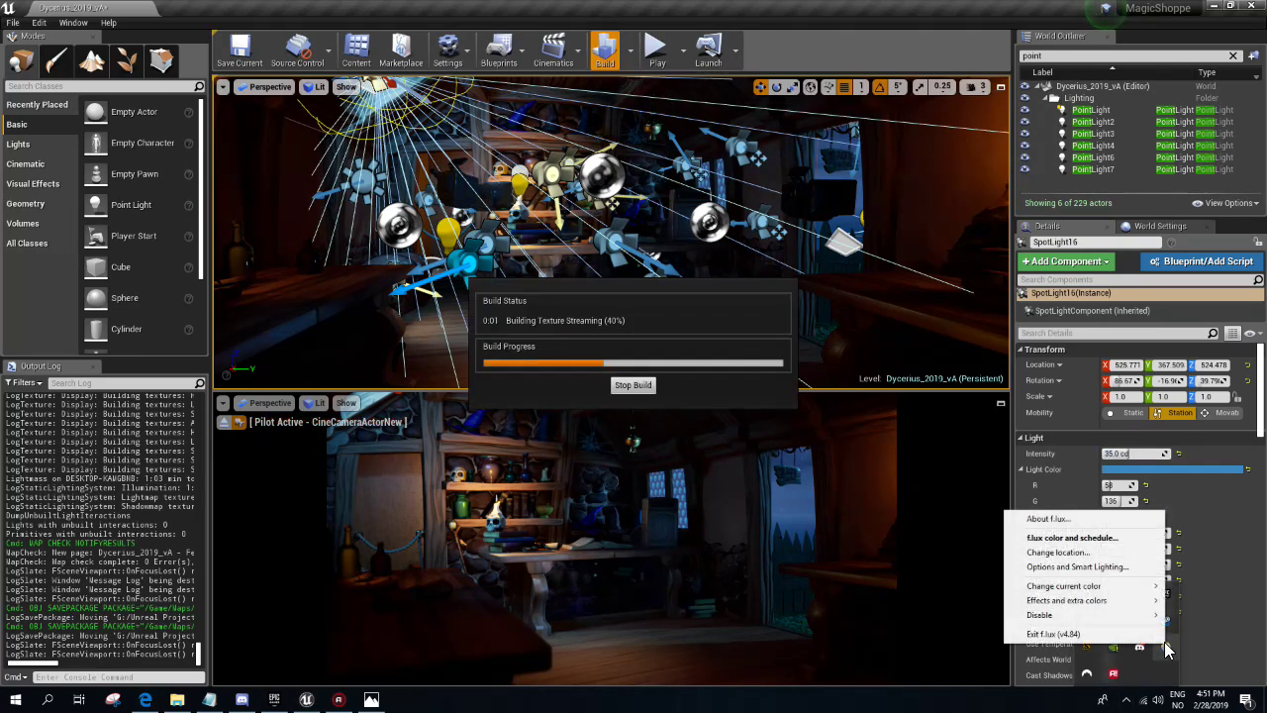
{"action": "mouse_move", "coordinate": [1086, 613]}
{"action": "left_click", "coordinate": [901, 635]}
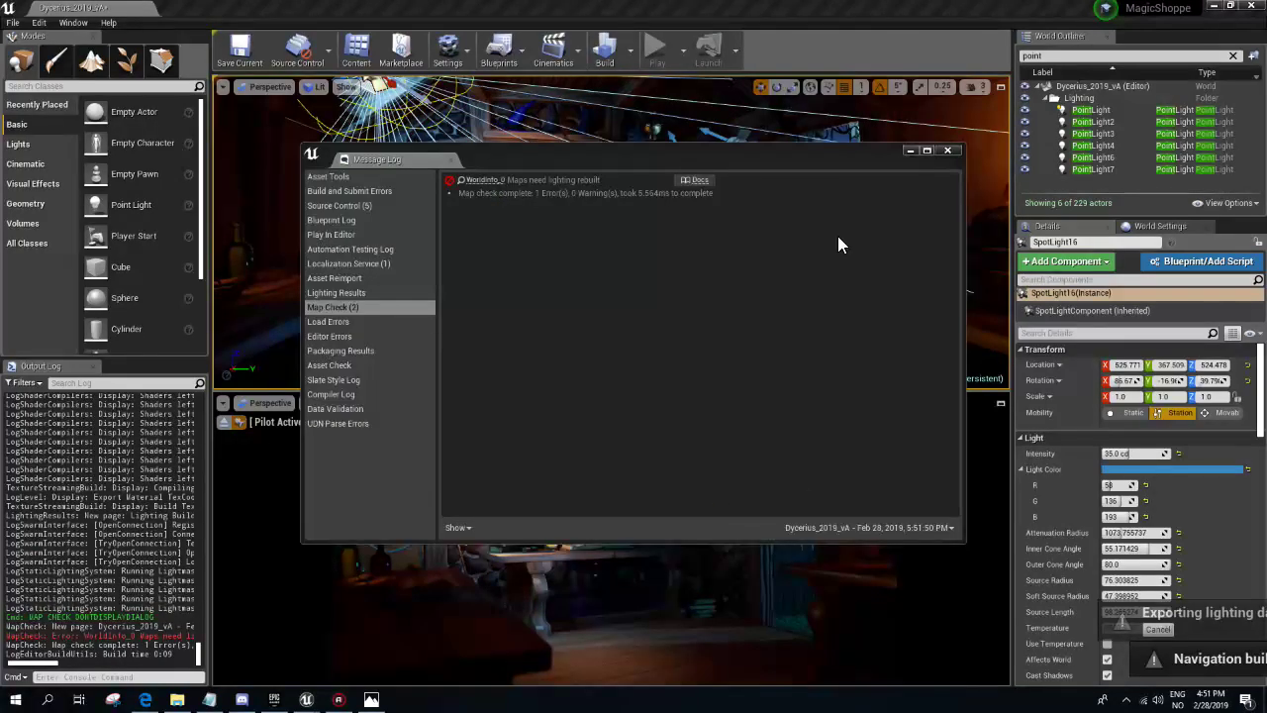
{"action": "left_click", "coordinate": [948, 150]}
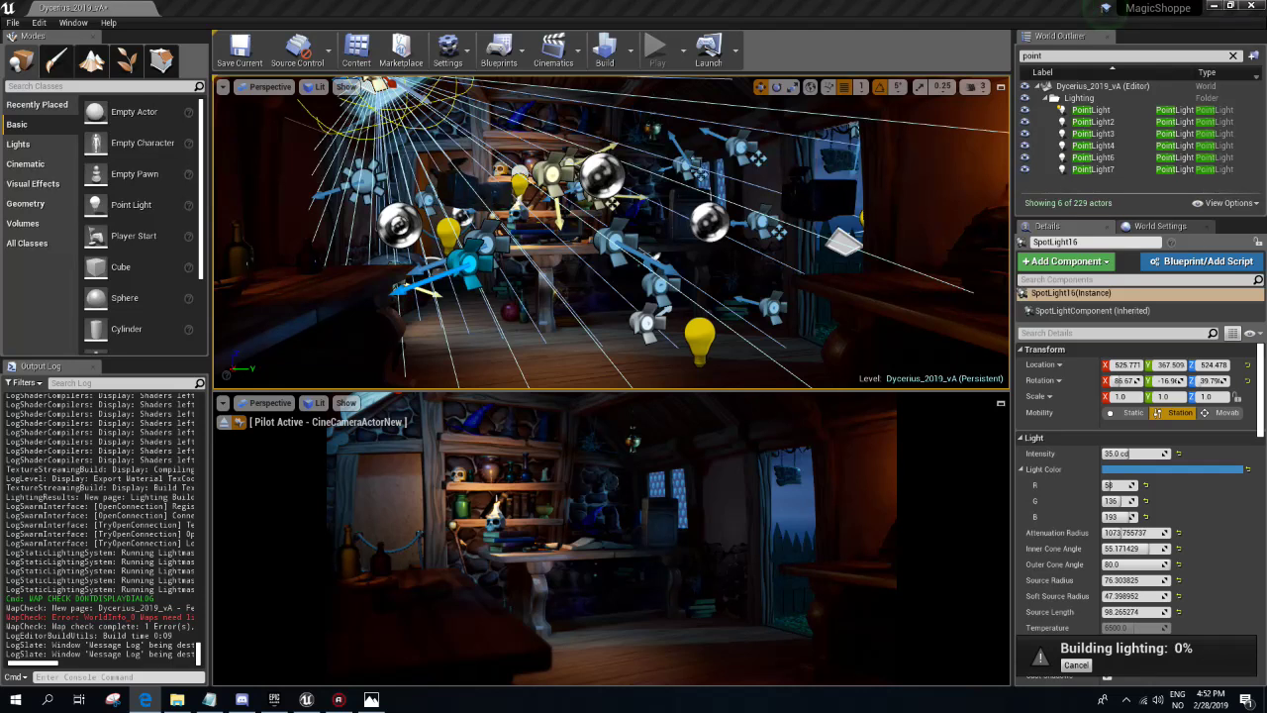
{"action": "key", "text": "g"}
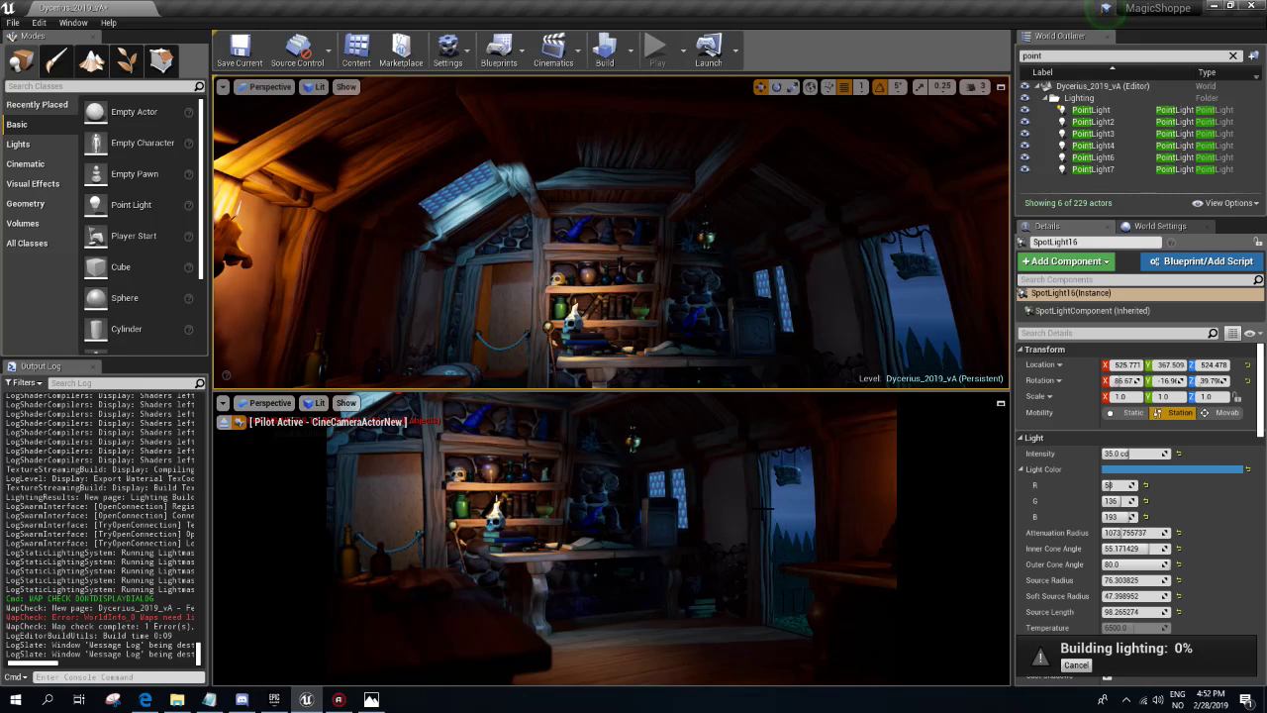
- Fly toward the shelf during the build, then close the Lighting Results log
{"action": "right_click_drag", "start_coordinate": [594, 238], "coordinate": [594, 238]}
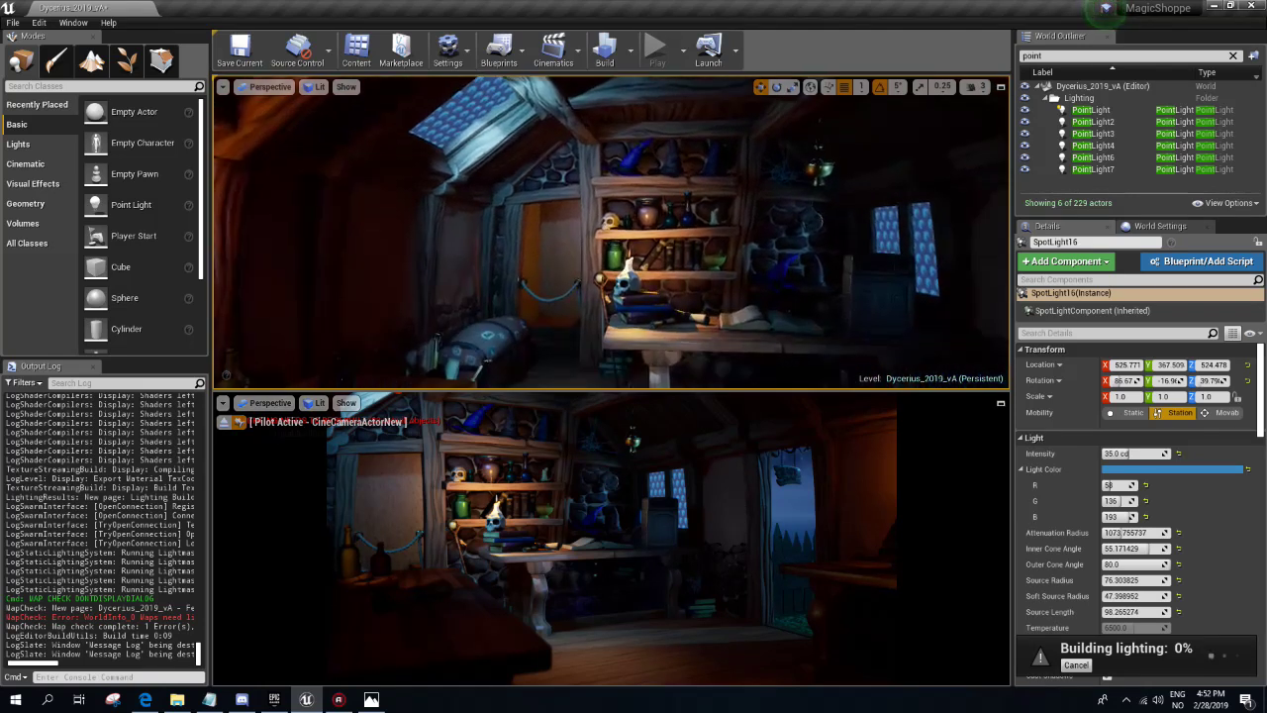
{"action": "right_click_drag", "start_coordinate": [367, 379], "coordinate": [724, 239]}
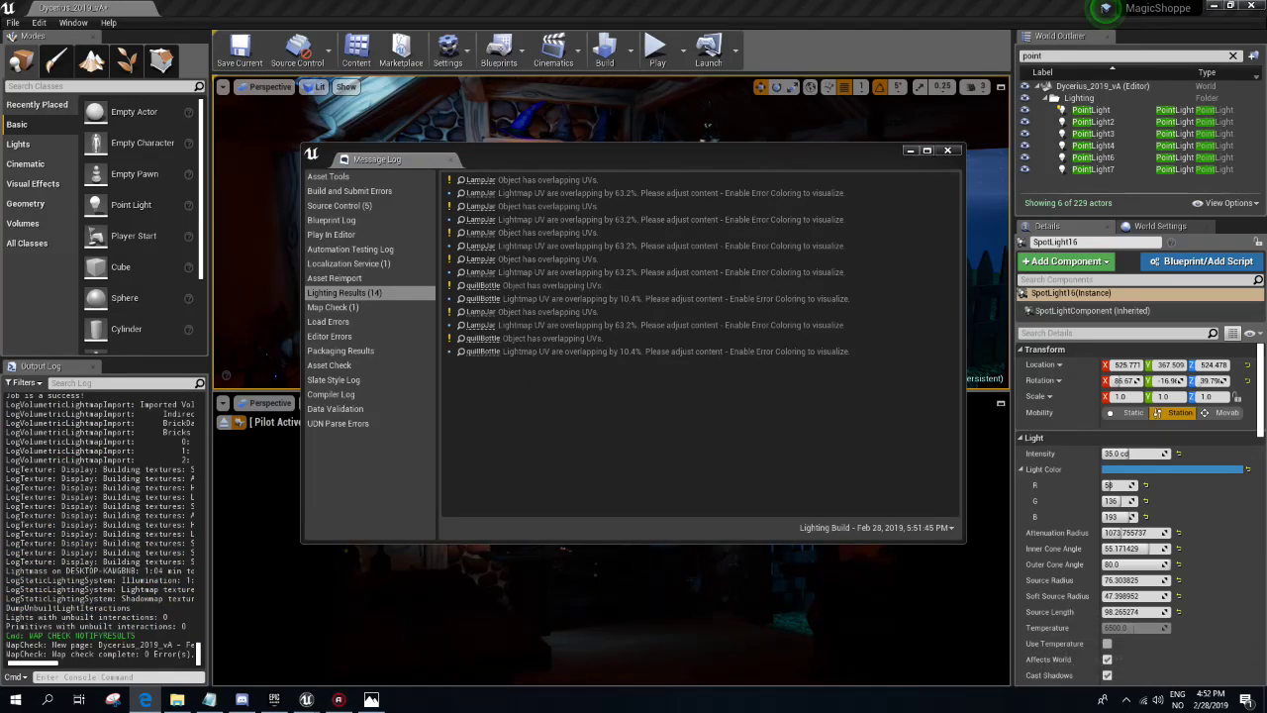
{"action": "left_click", "coordinate": [944, 151]}
{"action": "right_click_drag", "start_coordinate": [772, 205], "coordinate": [772, 206]}
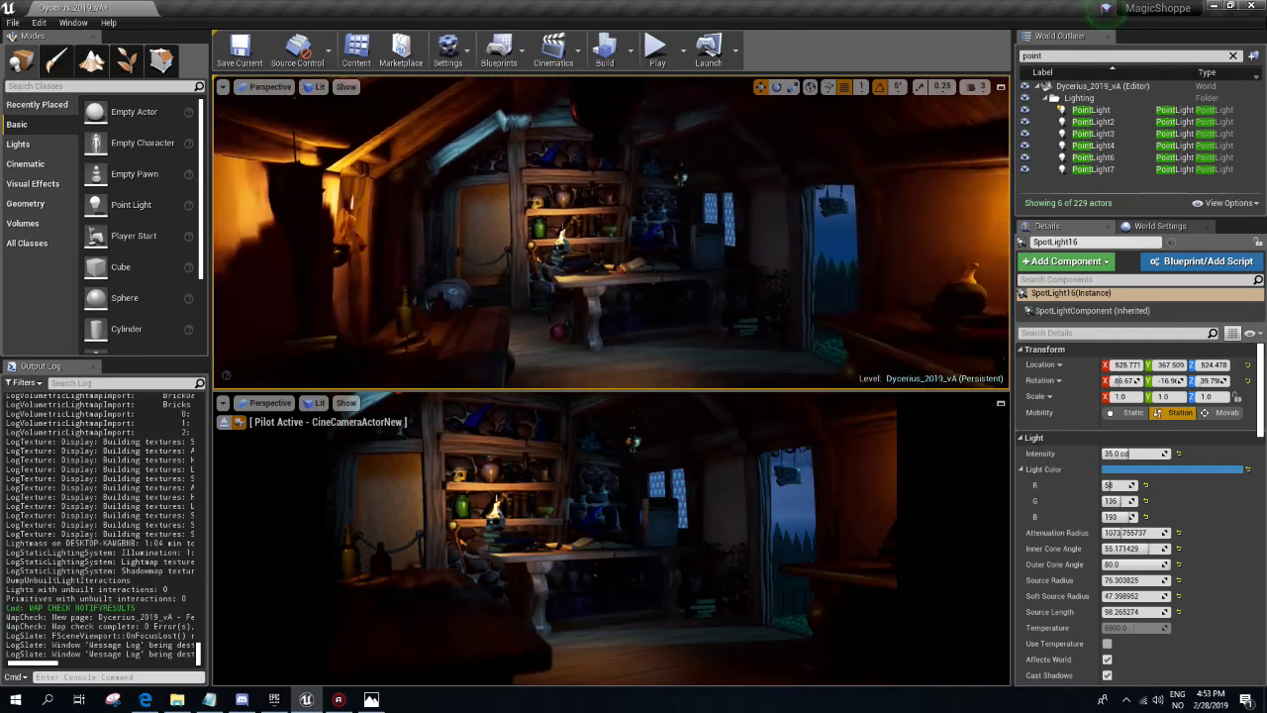
{"action": "right_click_drag", "start_coordinate": [613, 237], "coordinate": [614, 238]}
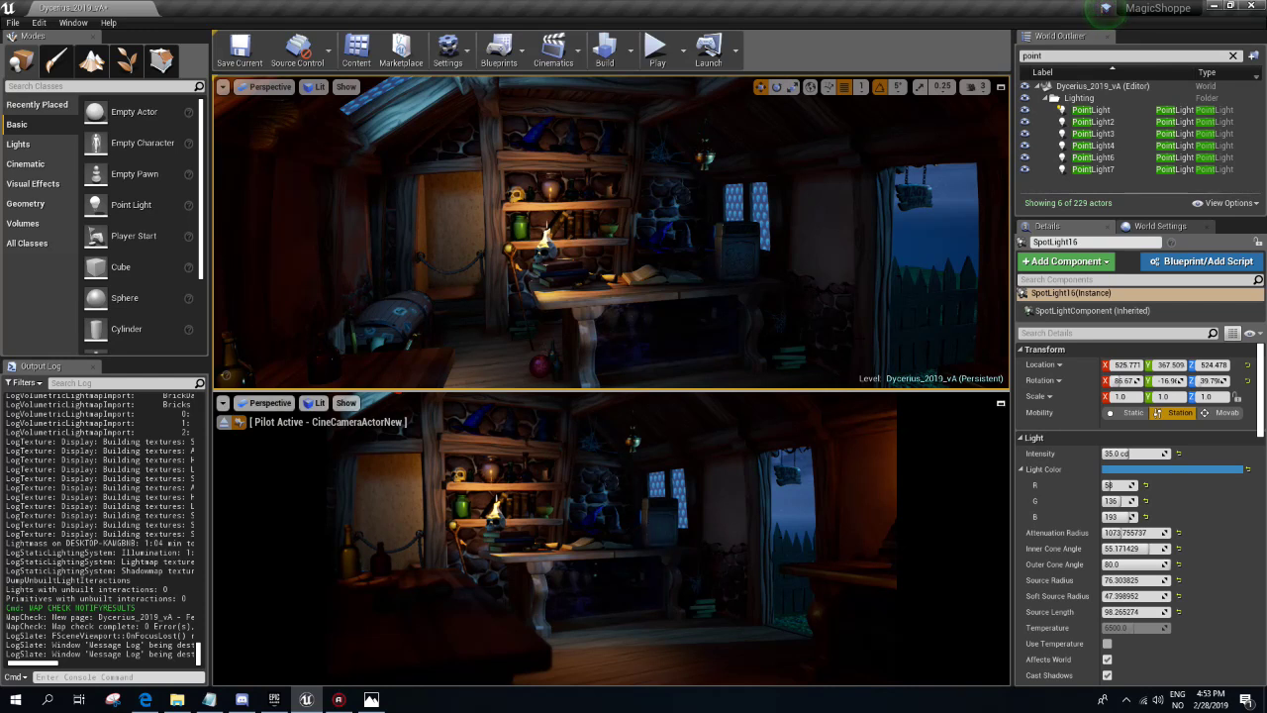
- Filter the outliner for 'dire' and set the DirectionalLight moonlight's intensity to 10
{"action": "double_click", "coordinate": [1104, 56]}
{"action": "type", "text": "dire"}
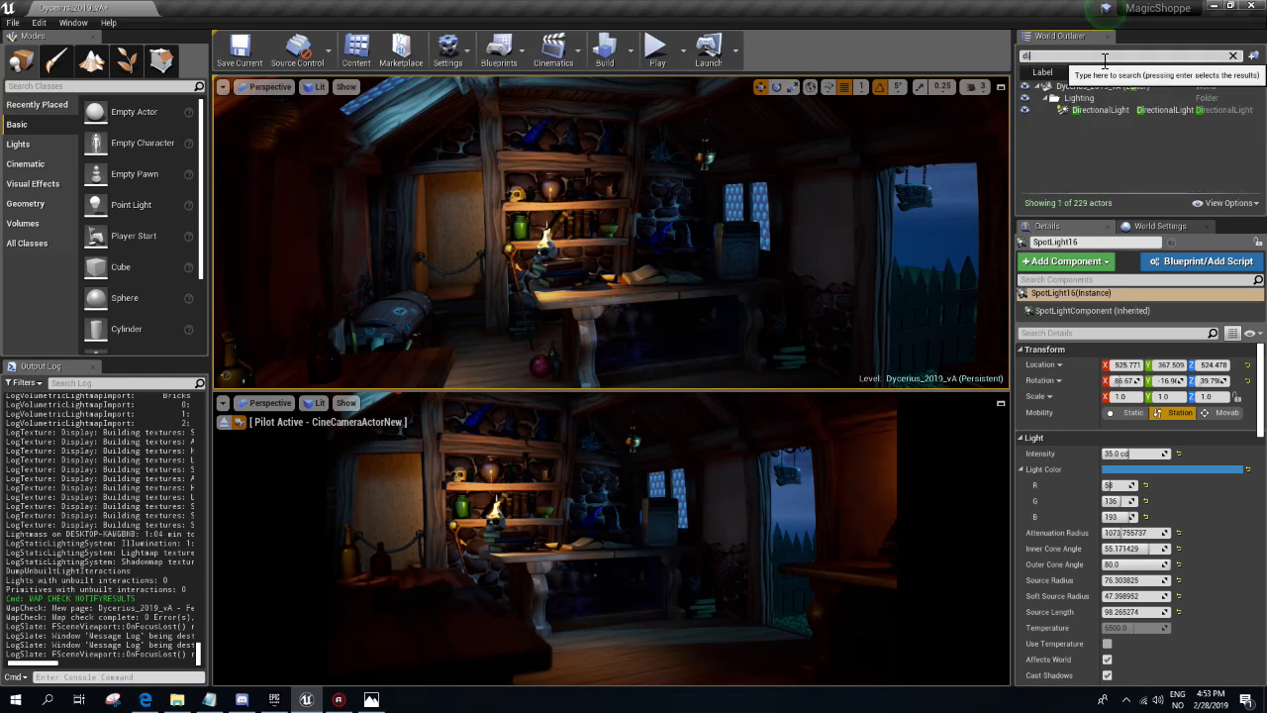
{"action": "left_click", "coordinate": [1170, 110]}
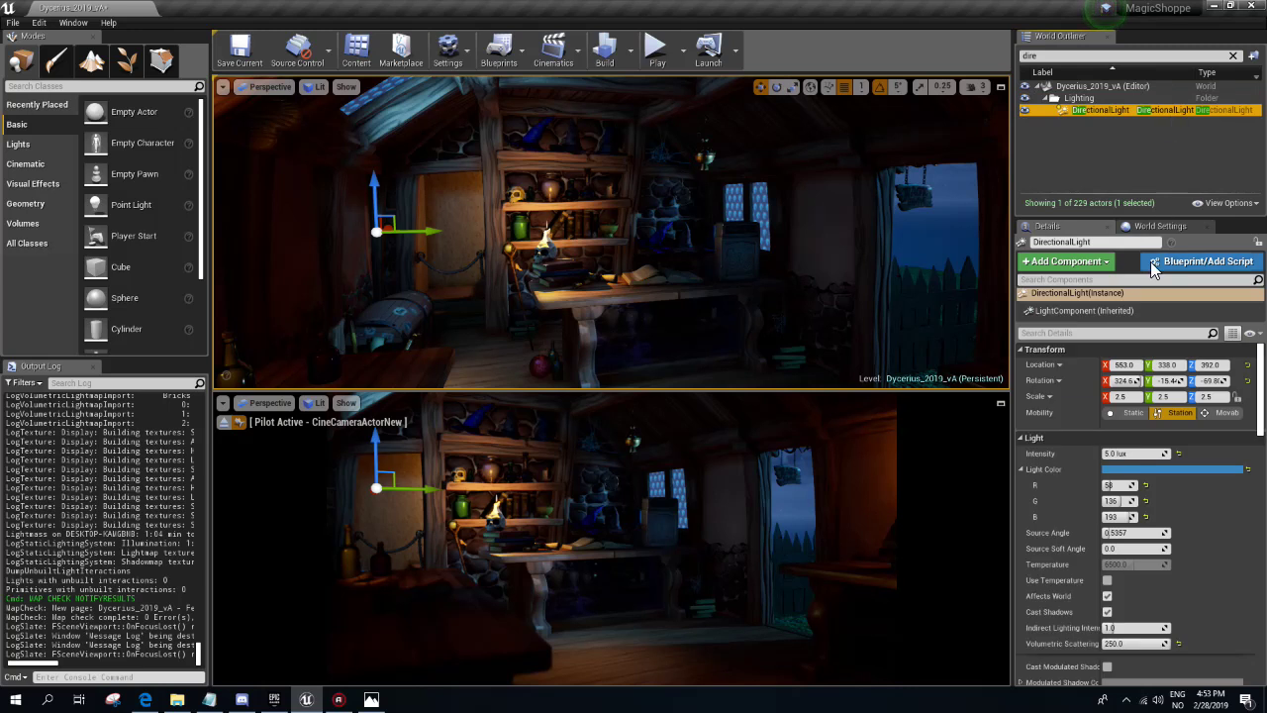
{"action": "left_click", "coordinate": [1138, 455]}
{"action": "type", "text": "10"}
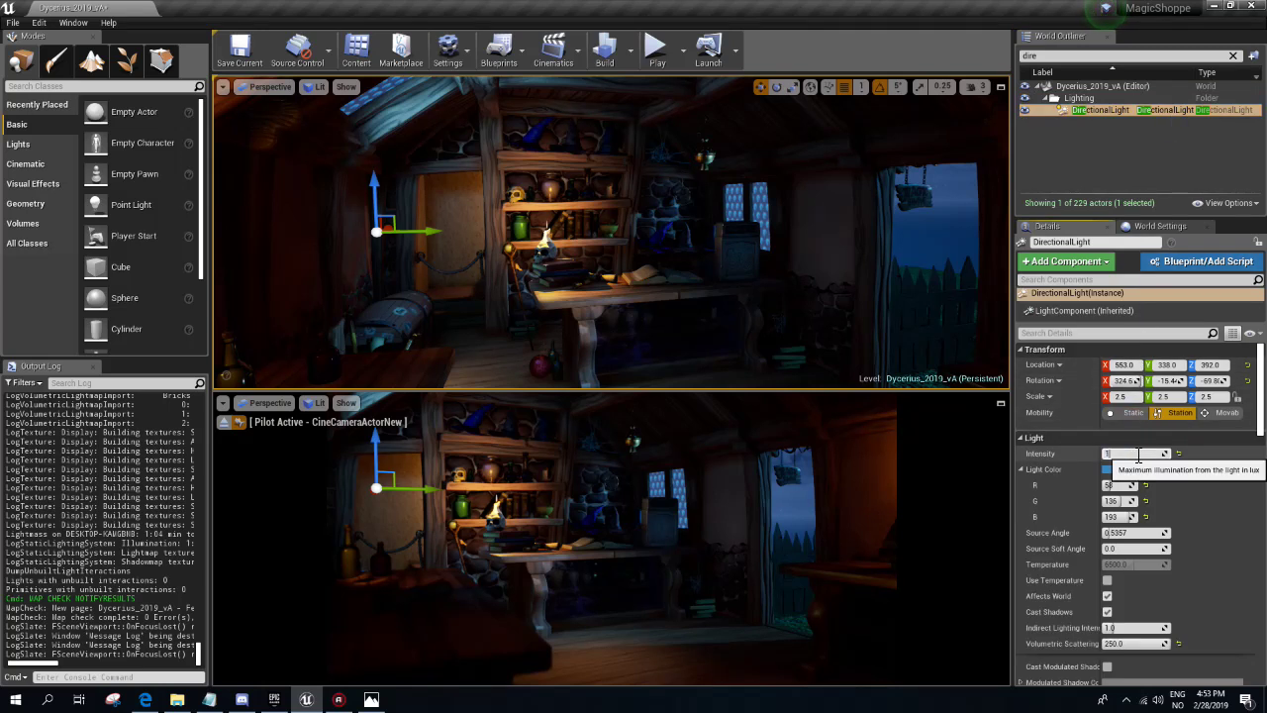
{"action": "key", "text": "Return"}
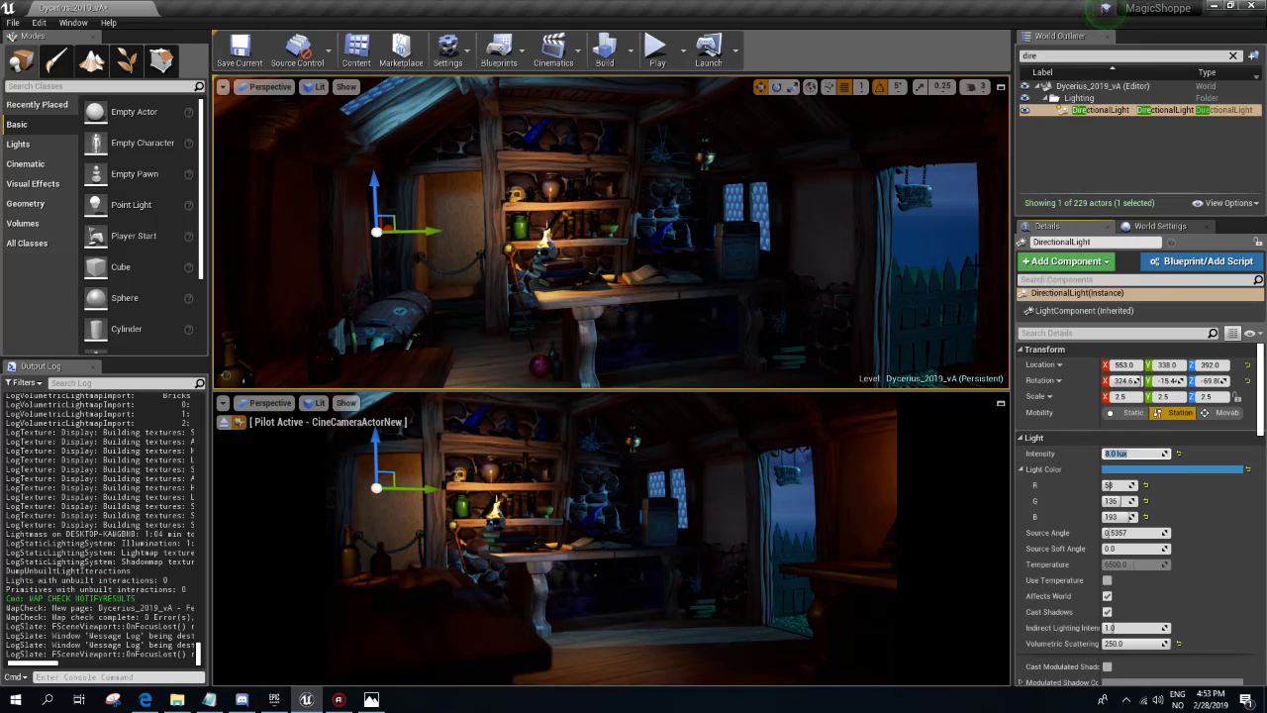
- Raise the SpotLight17 moonlight spotlight's intensity
{"action": "right_click_drag", "start_coordinate": [594, 237], "coordinate": [693, 237]}
{"action": "right_click_drag", "start_coordinate": [612, 232], "coordinate": [693, 232]}
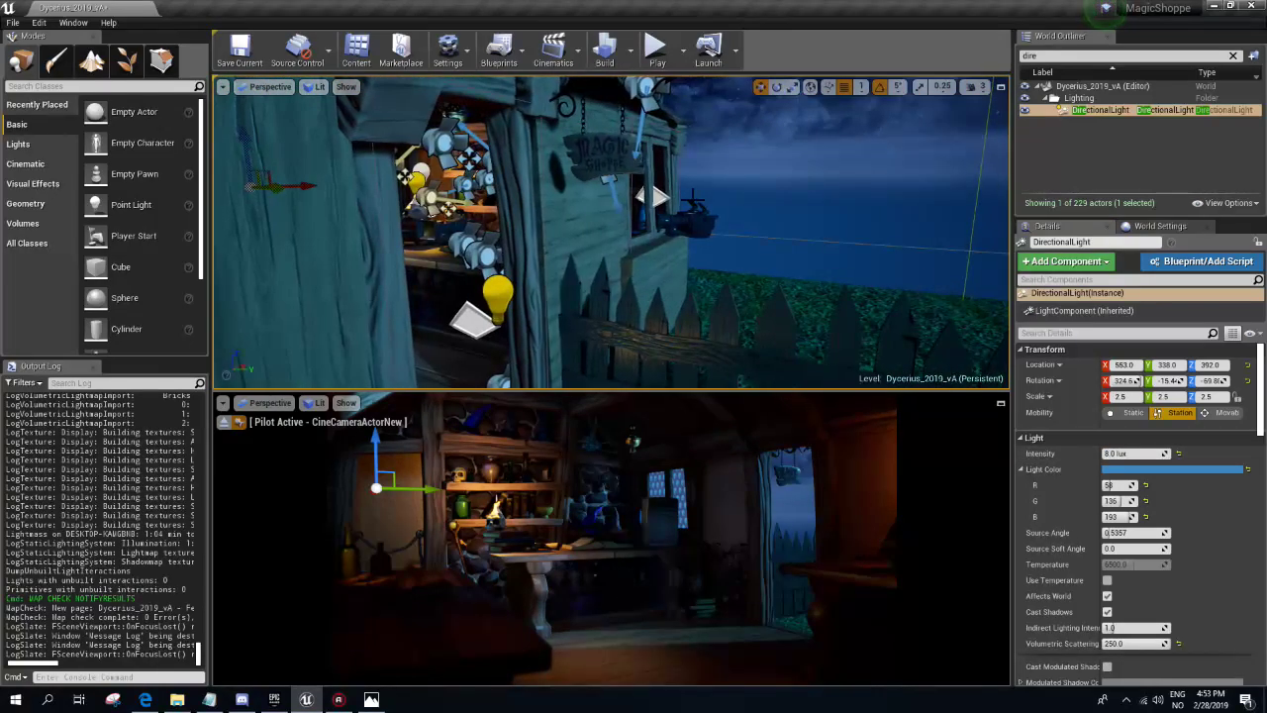
{"action": "left_click", "coordinate": [615, 184]}
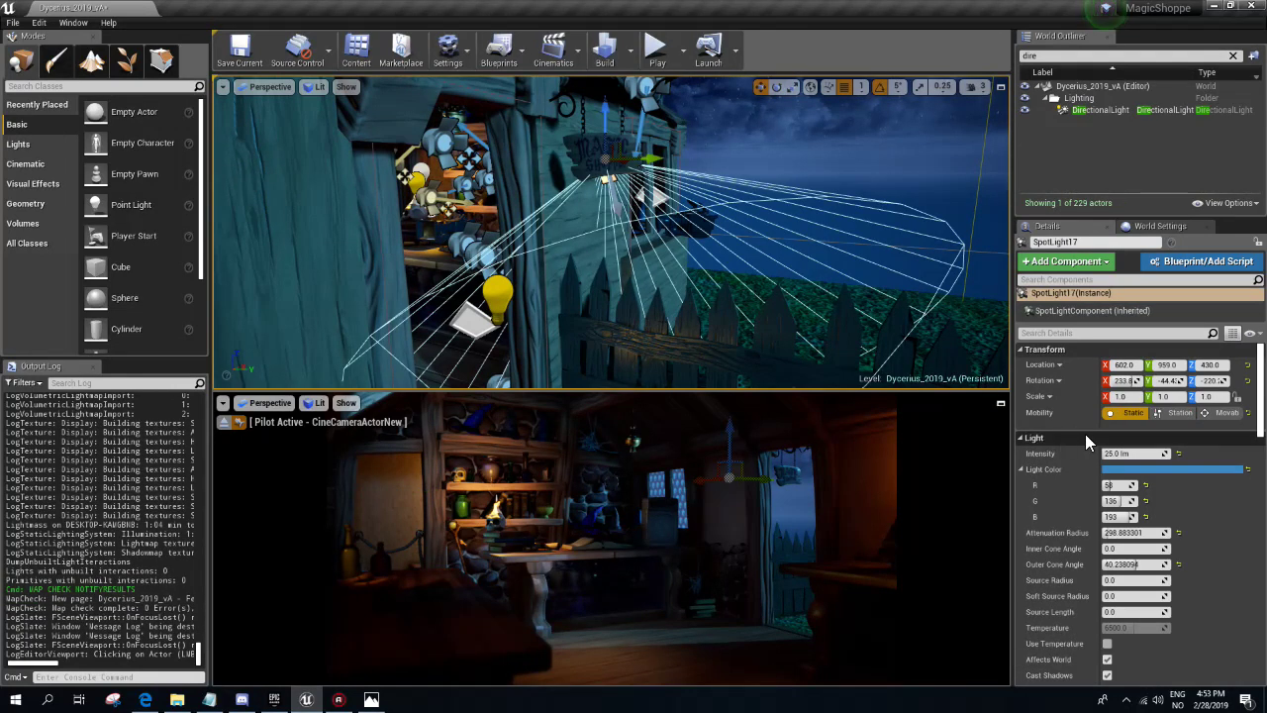
{"action": "left_click_drag", "start_coordinate": [1122, 452], "coordinate": [1149, 451]}
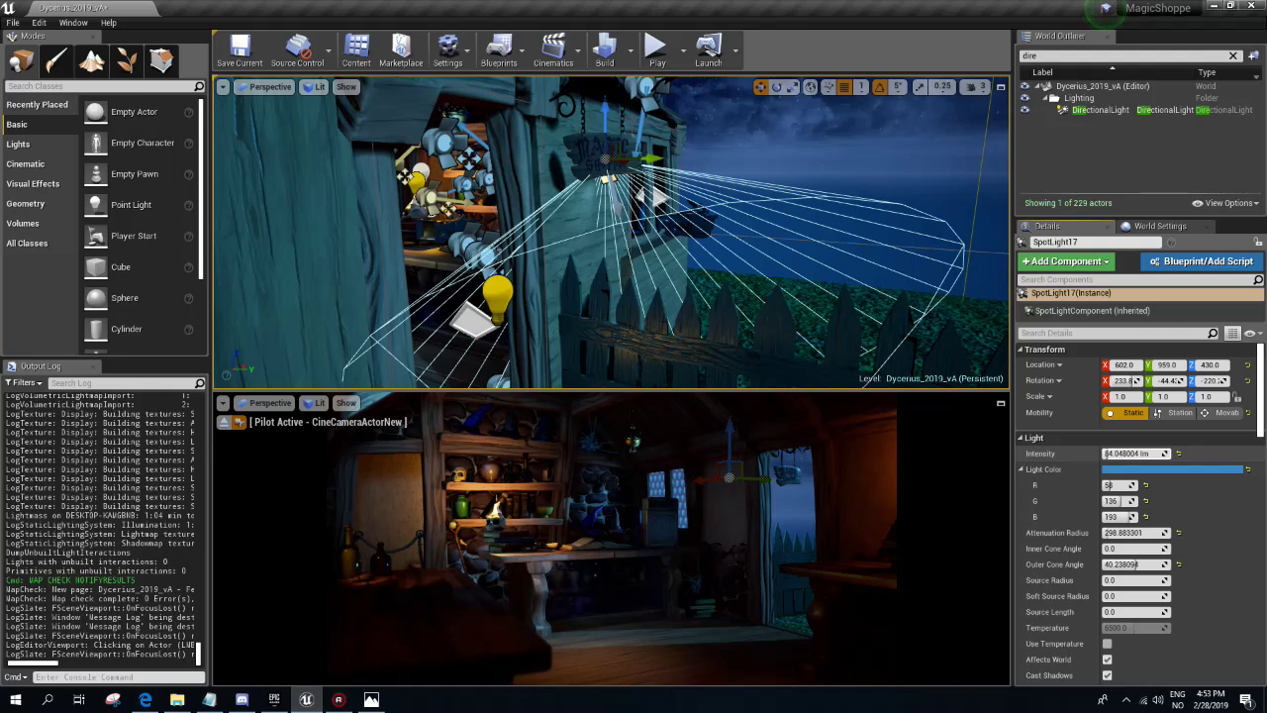
{"action": "type", "text": "55.0"}
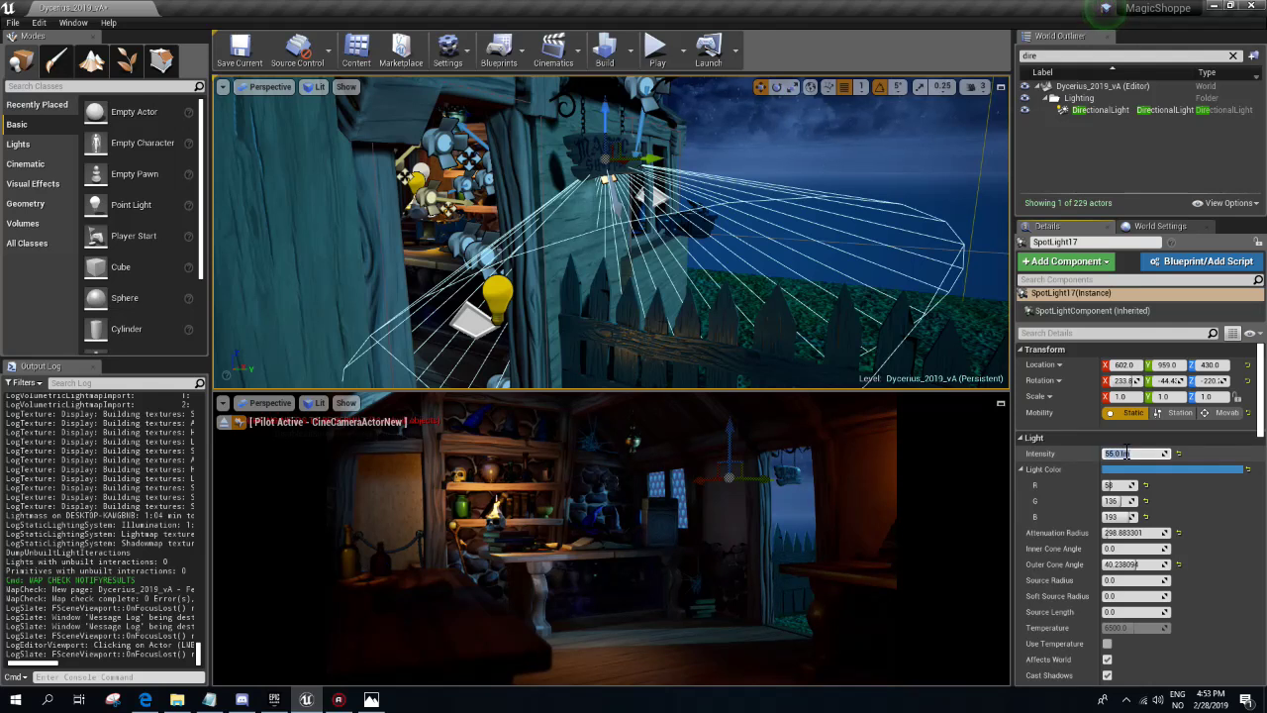
{"action": "key", "text": "Return"}
- Raise SpotLight2's intensity up from 10 lm, committing 15 then 45 lm
{"action": "left_click", "coordinate": [629, 131]}
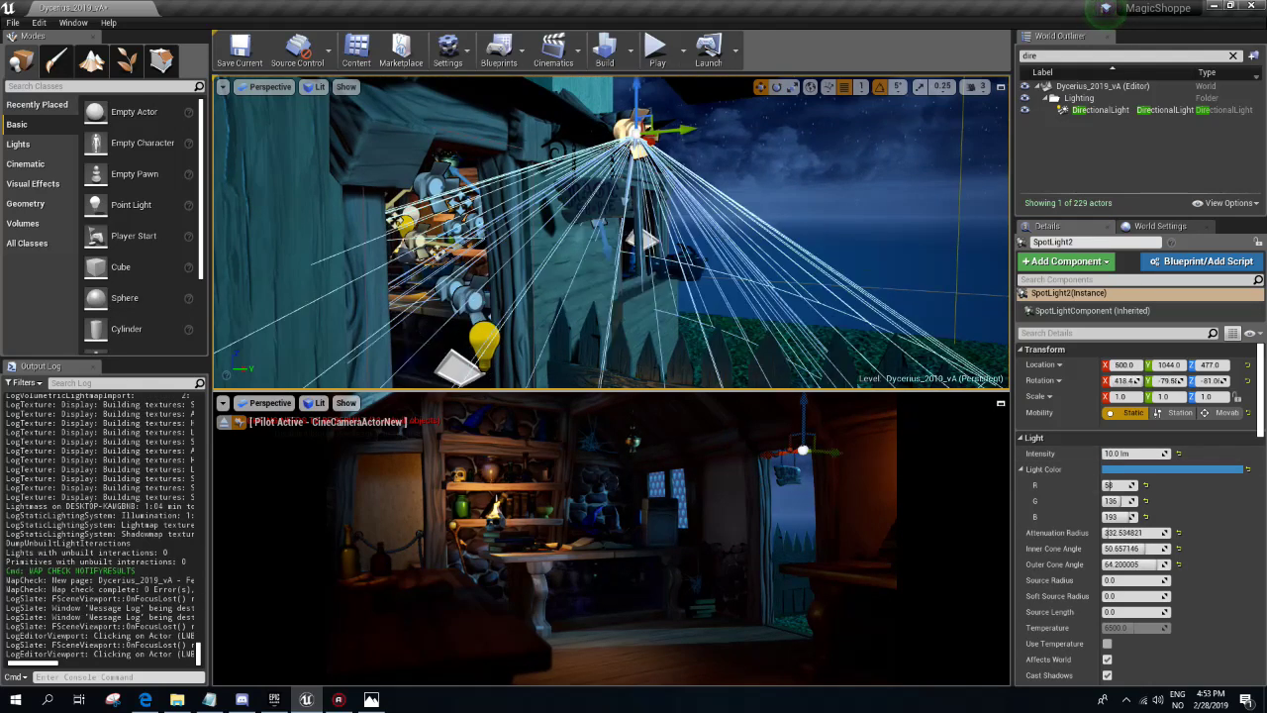
{"action": "left_click", "coordinate": [1129, 453]}
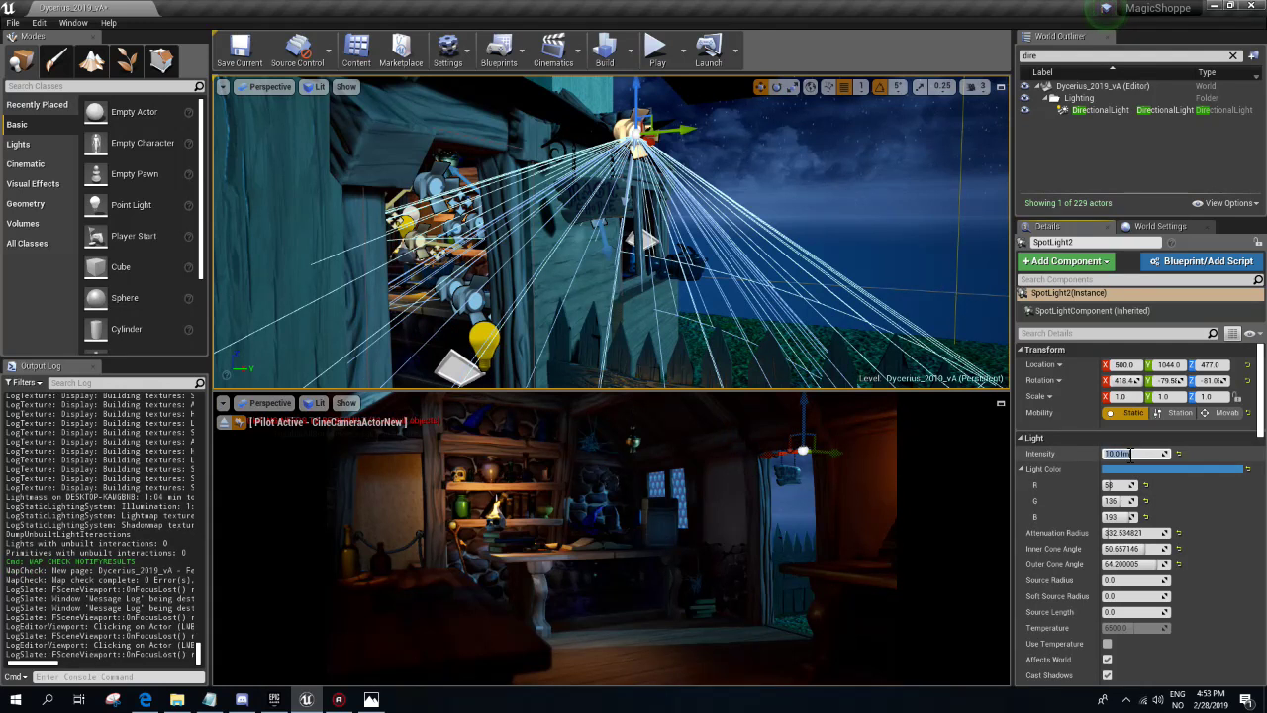
{"action": "type", "text": "15"}
{"action": "key", "text": "Return"}
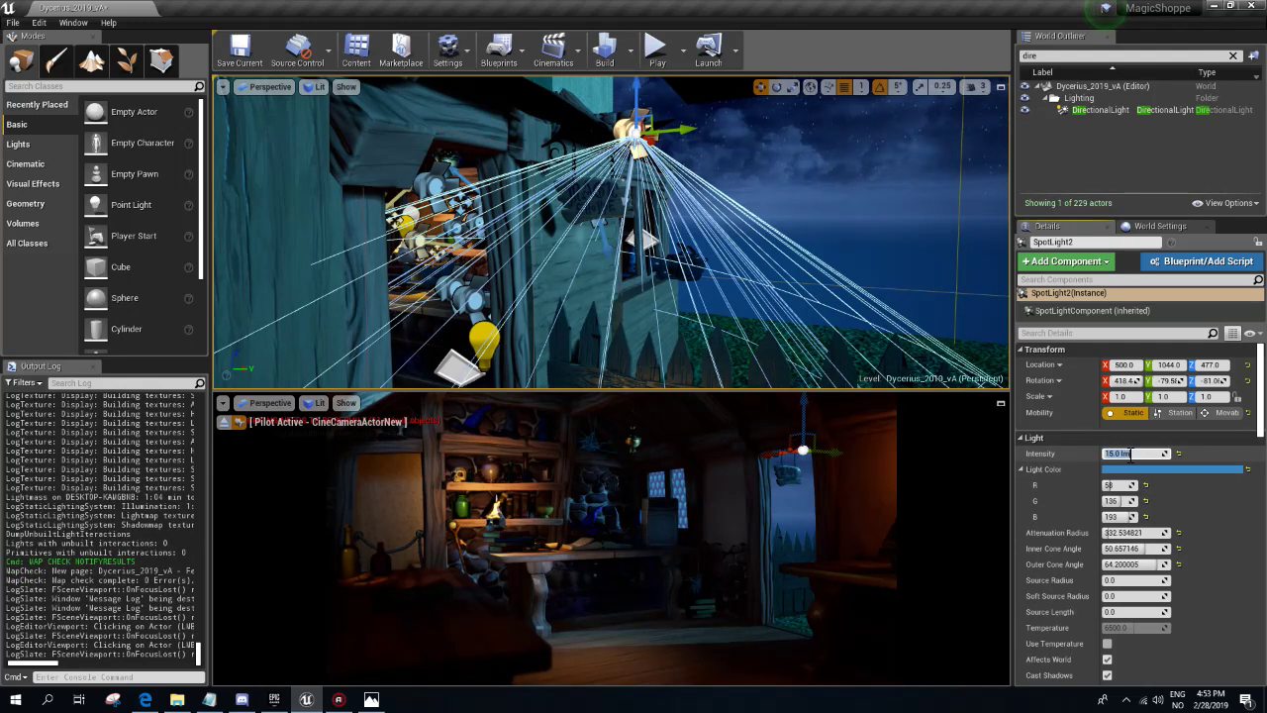
{"action": "key", "text": "Return"}
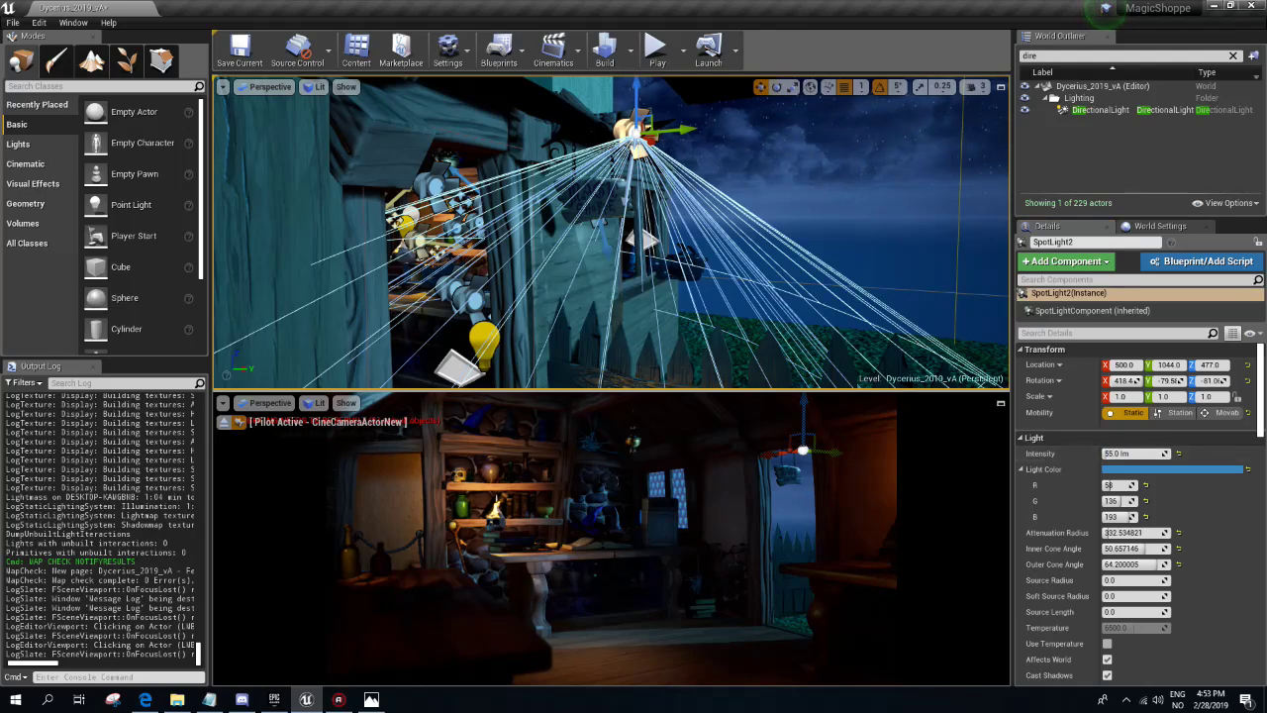
{"action": "right_click_drag", "start_coordinate": [612, 232], "coordinate": [643, 243]}
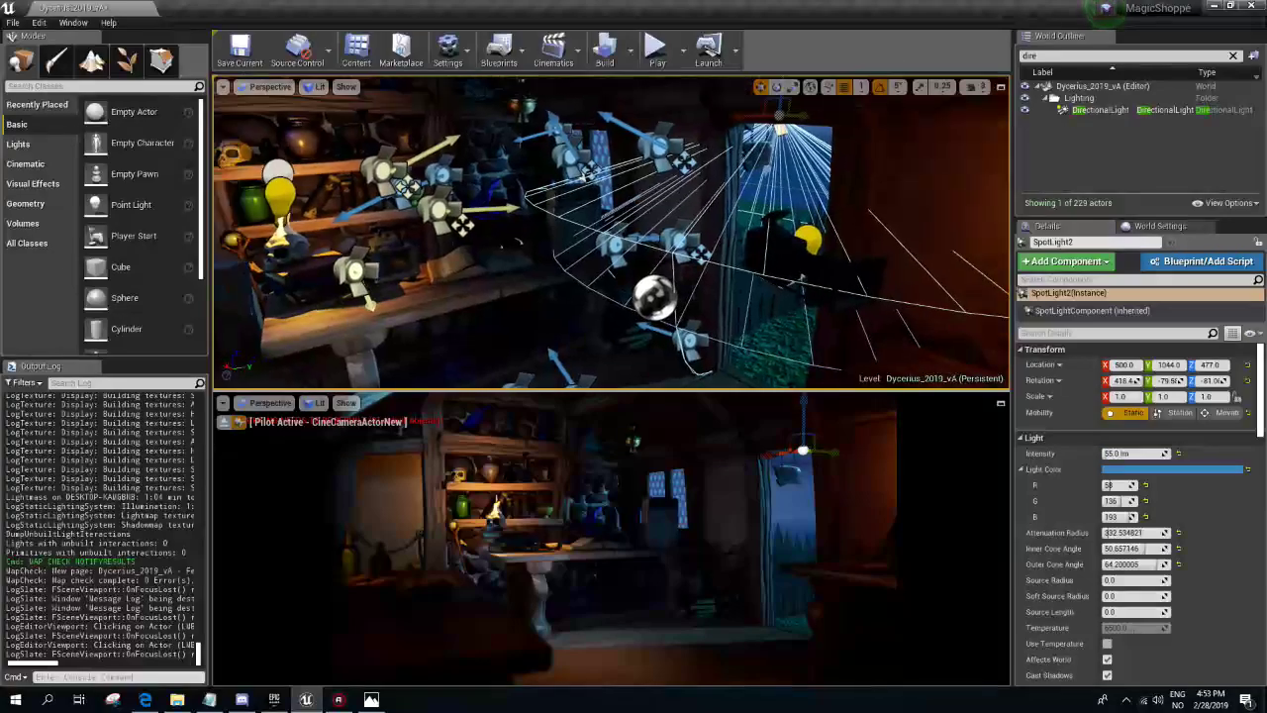
- Start a lighting rebuild, close the map check log, and show World Settings
{"action": "left_click", "coordinate": [604, 49]}
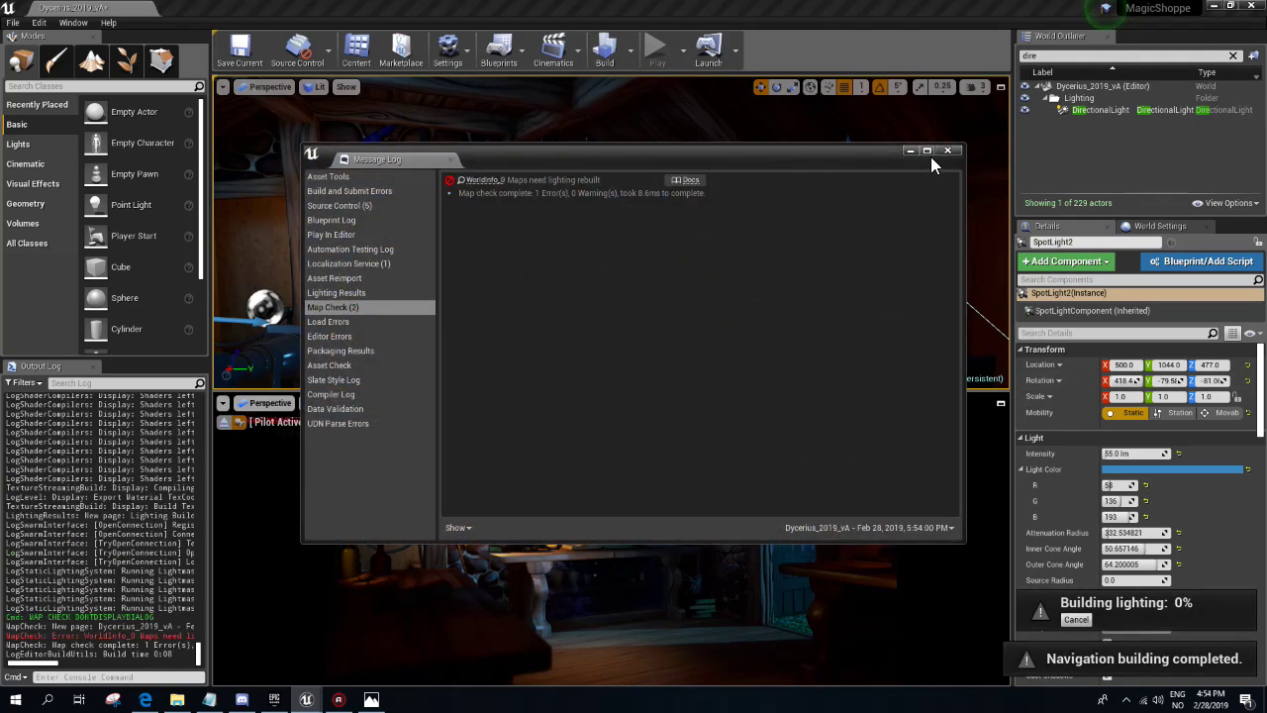
{"action": "left_click", "coordinate": [952, 154]}
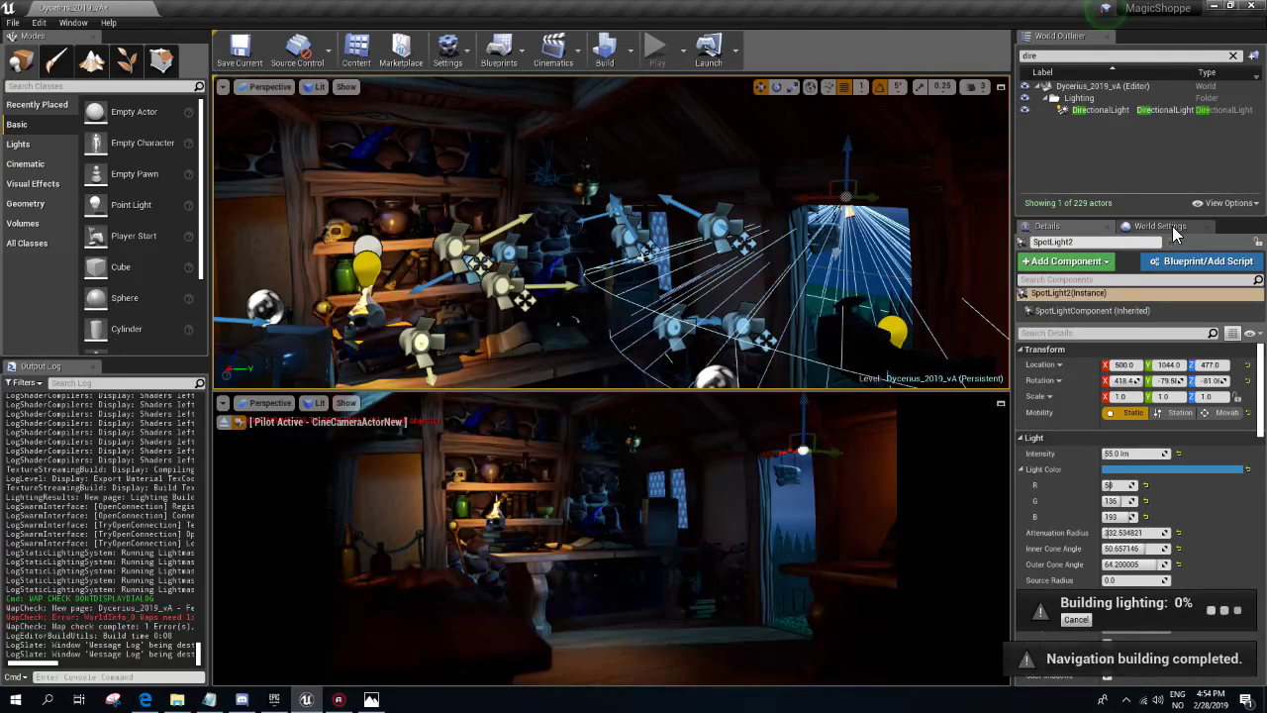
{"action": "left_click", "coordinate": [1173, 229]}
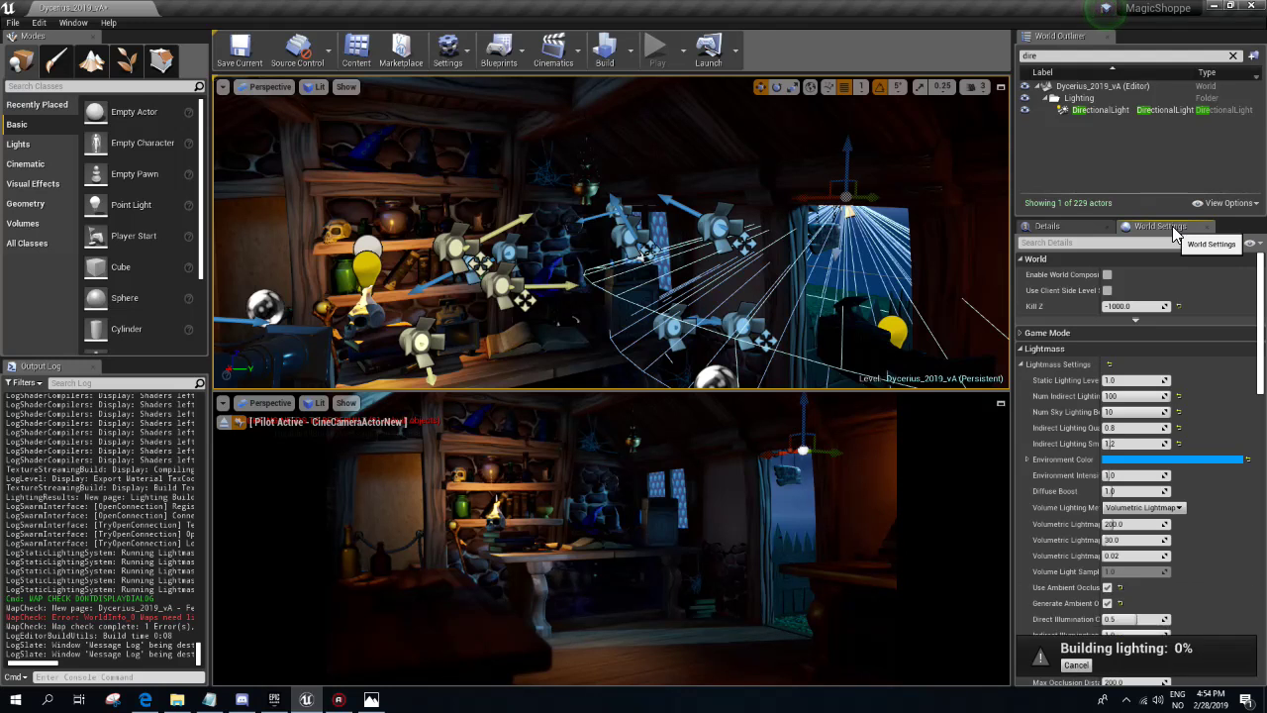
- Try a near-white Lightmass Environment Color, then reset it to black (0, 0, 0, 0)
{"action": "left_click", "coordinate": [1026, 459]}
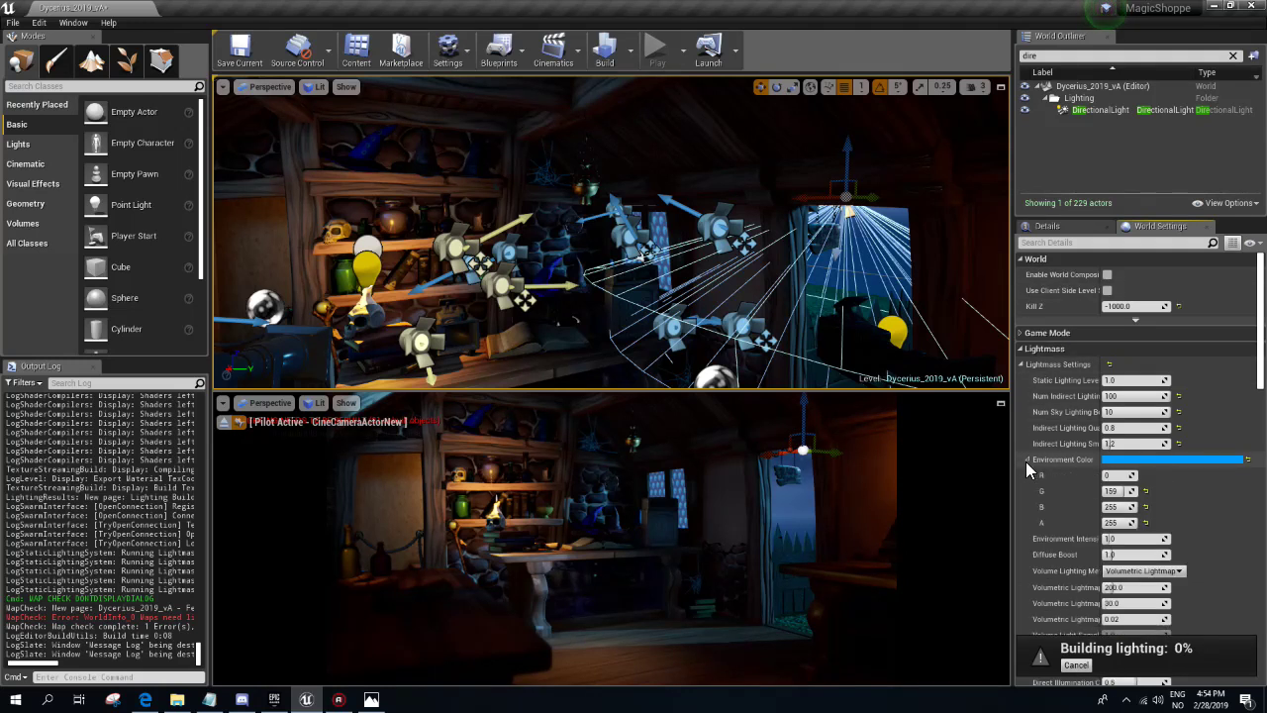
{"action": "left_click", "coordinate": [1109, 461]}
{"action": "left_click_drag", "start_coordinate": [1001, 440], "coordinate": [998, 512]}
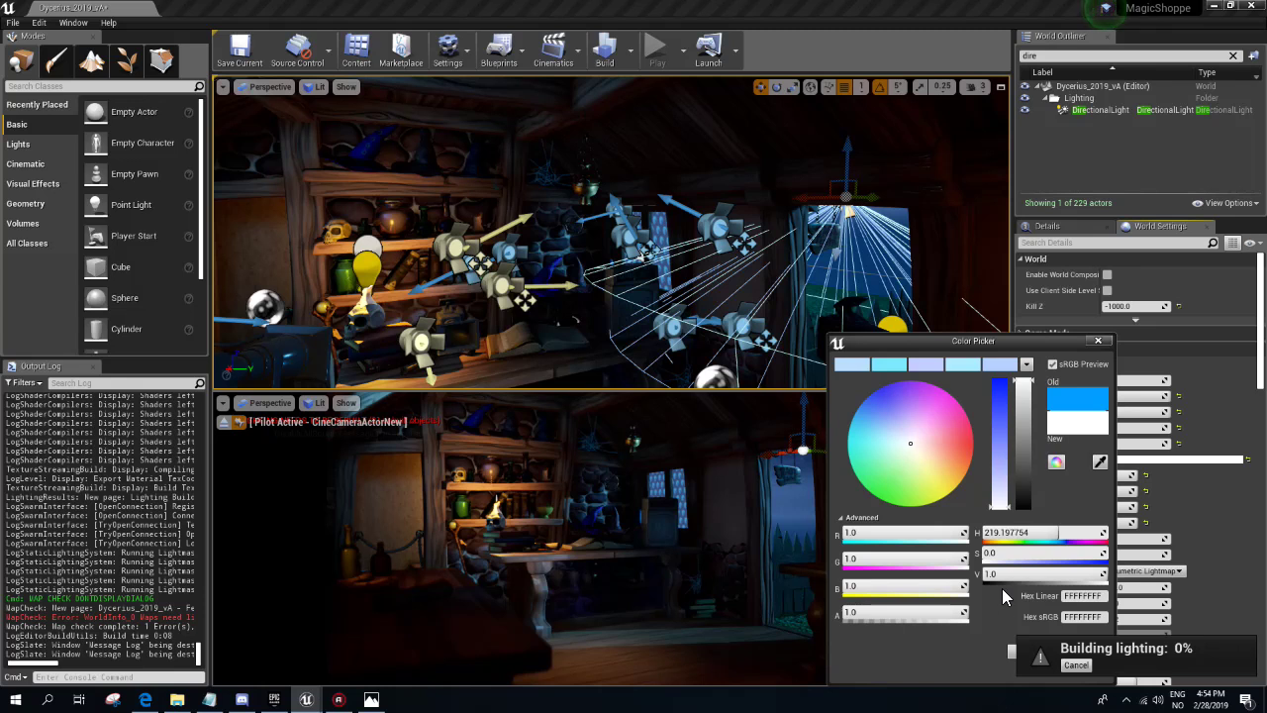
{"action": "left_click", "coordinate": [1098, 341]}
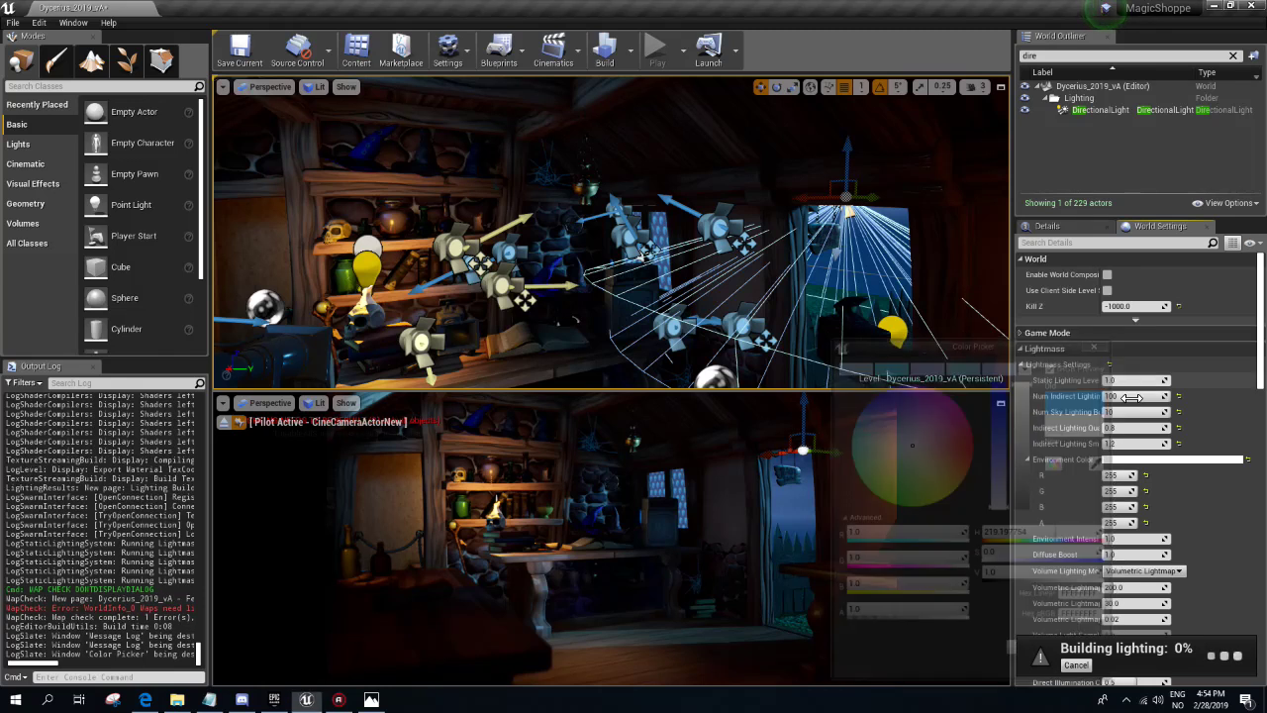
{"action": "left_click", "coordinate": [1247, 461]}
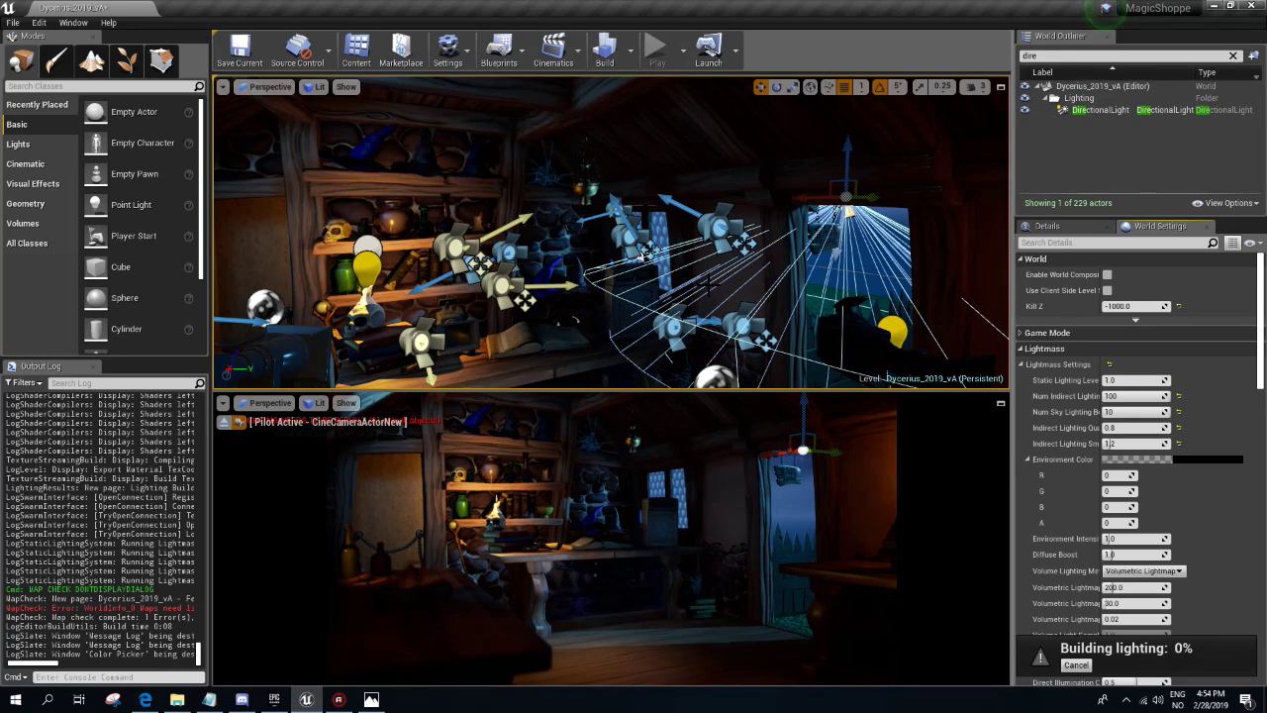
{"action": "mouse_move", "coordinate": [614, 237]}
{"action": "right_mouse_down"}
{"action": "mouse_move", "coordinate": [683, 243]}
{"action": "mouse_move", "coordinate": [644, 237]}
{"action": "right_mouse_up"}
{"action": "key", "text": "g"}
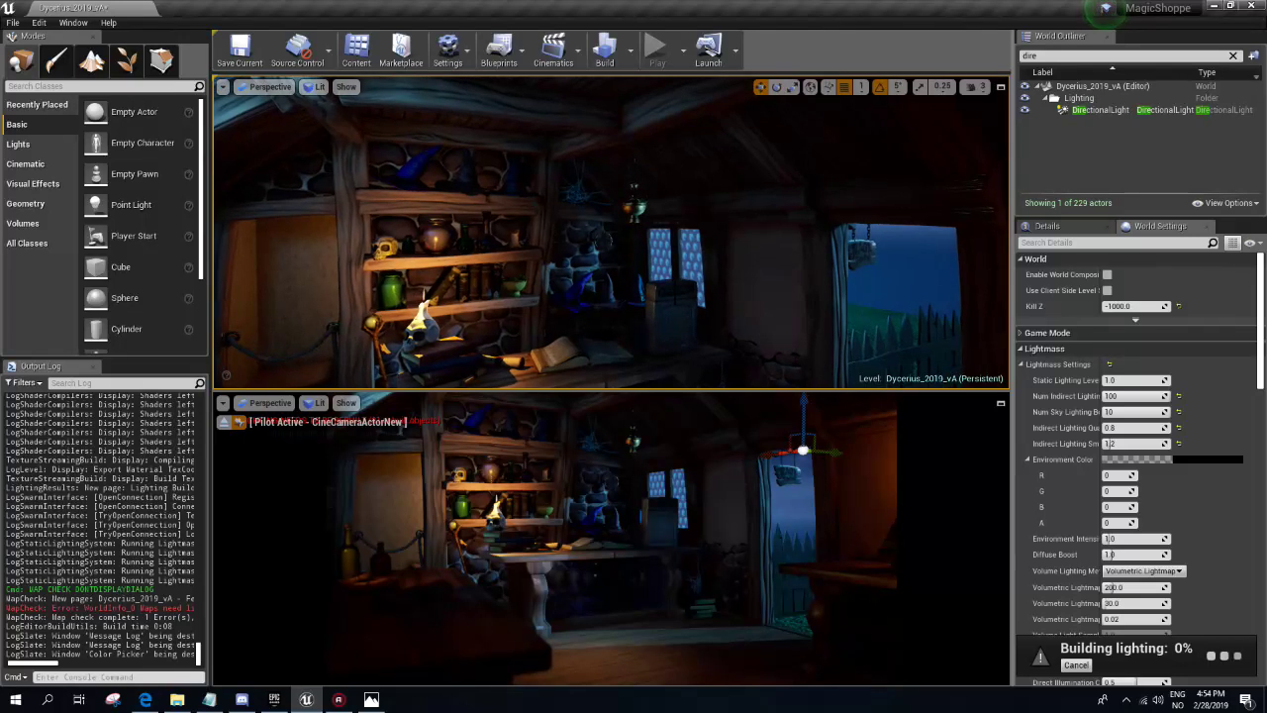
- Close the Lighting Results log and review the rebaked room, swinging toward the moonlight source
{"action": "left_click", "coordinate": [1097, 57]}
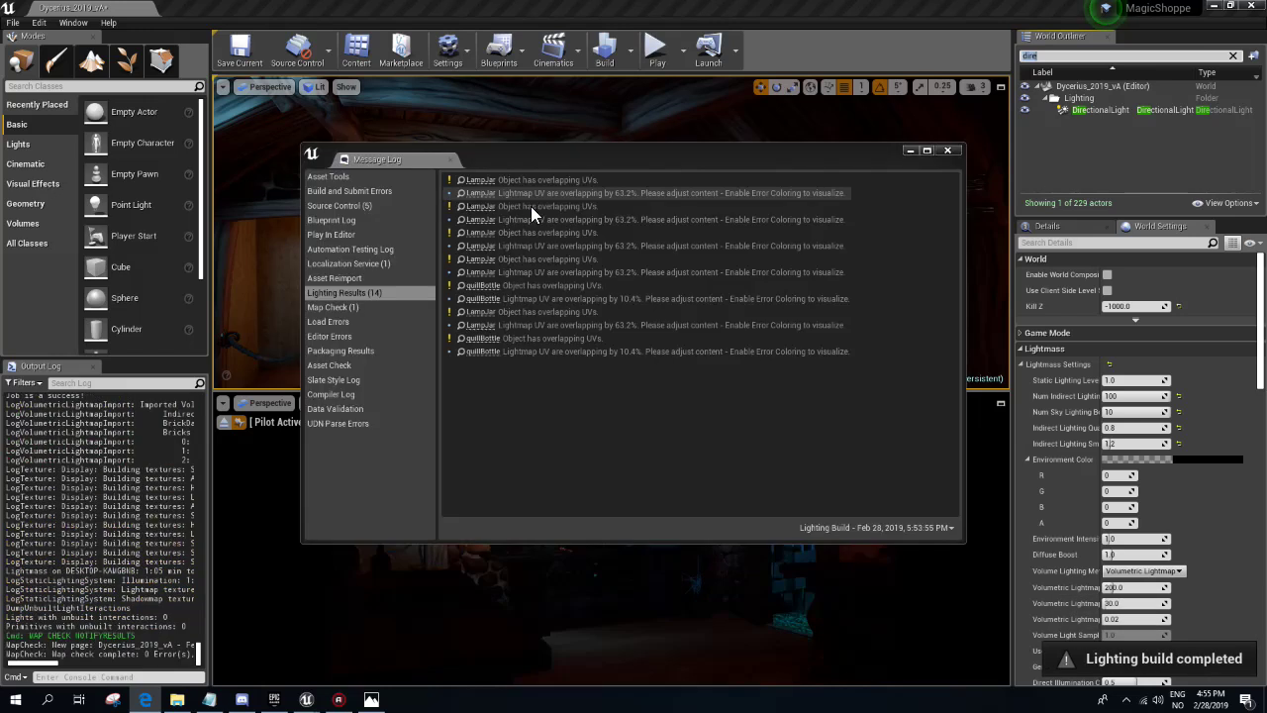
{"action": "left_click", "coordinate": [948, 150]}
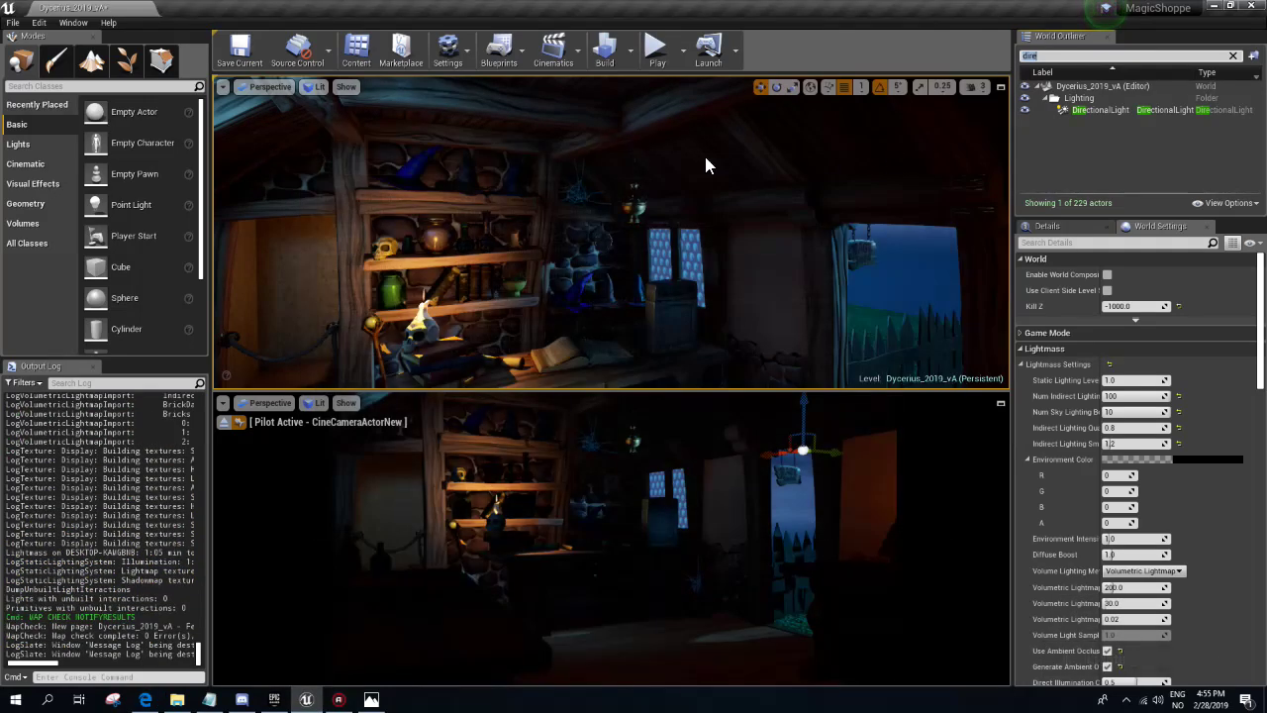
{"action": "mouse_move", "coordinate": [705, 165]}
{"action": "left_mouse_down"}
{"action": "mouse_move", "coordinate": [706, 198]}
{"action": "mouse_move", "coordinate": [705, 168]}
{"action": "mouse_move", "coordinate": [683, 139]}
{"action": "mouse_move", "coordinate": [752, 138]}
{"action": "left_mouse_up"}
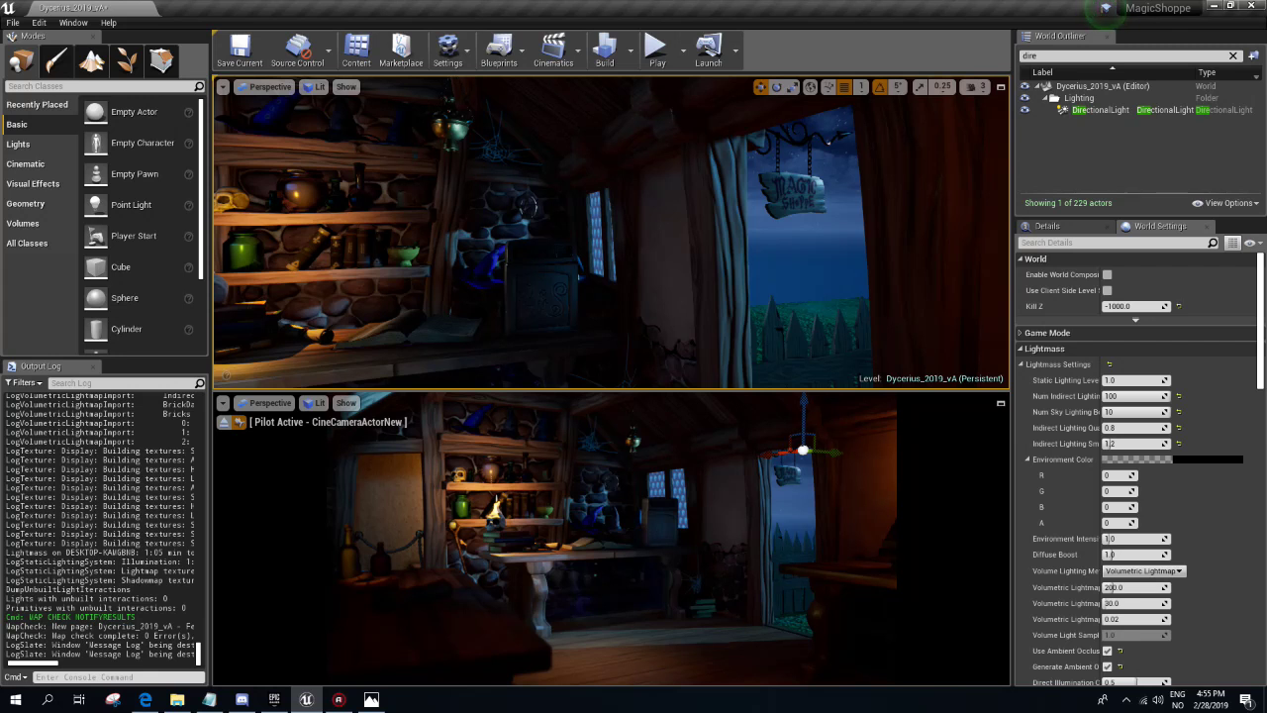
{"action": "key", "text": "g"}
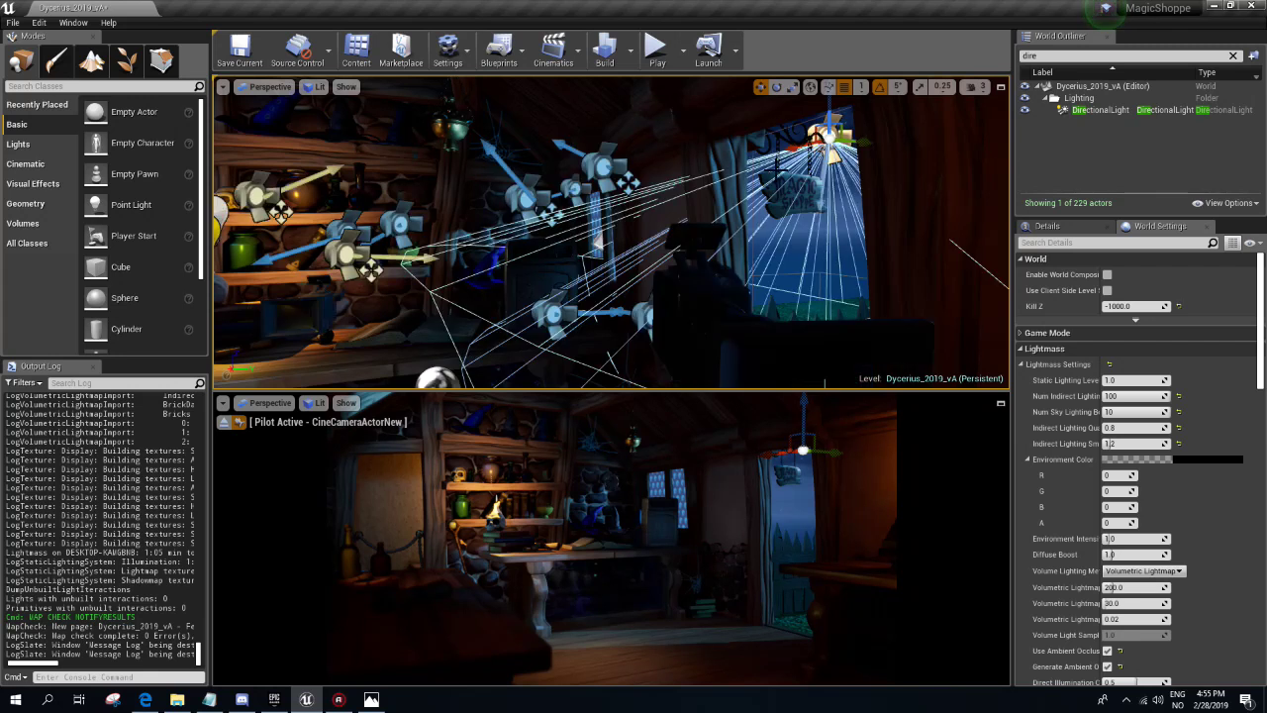
{"action": "mouse_move", "coordinate": [768, 184]}
{"action": "right_mouse_down"}
{"action": "mouse_move", "coordinate": [573, 216]}
{"action": "mouse_move", "coordinate": [554, 296]}
{"action": "right_mouse_up"}
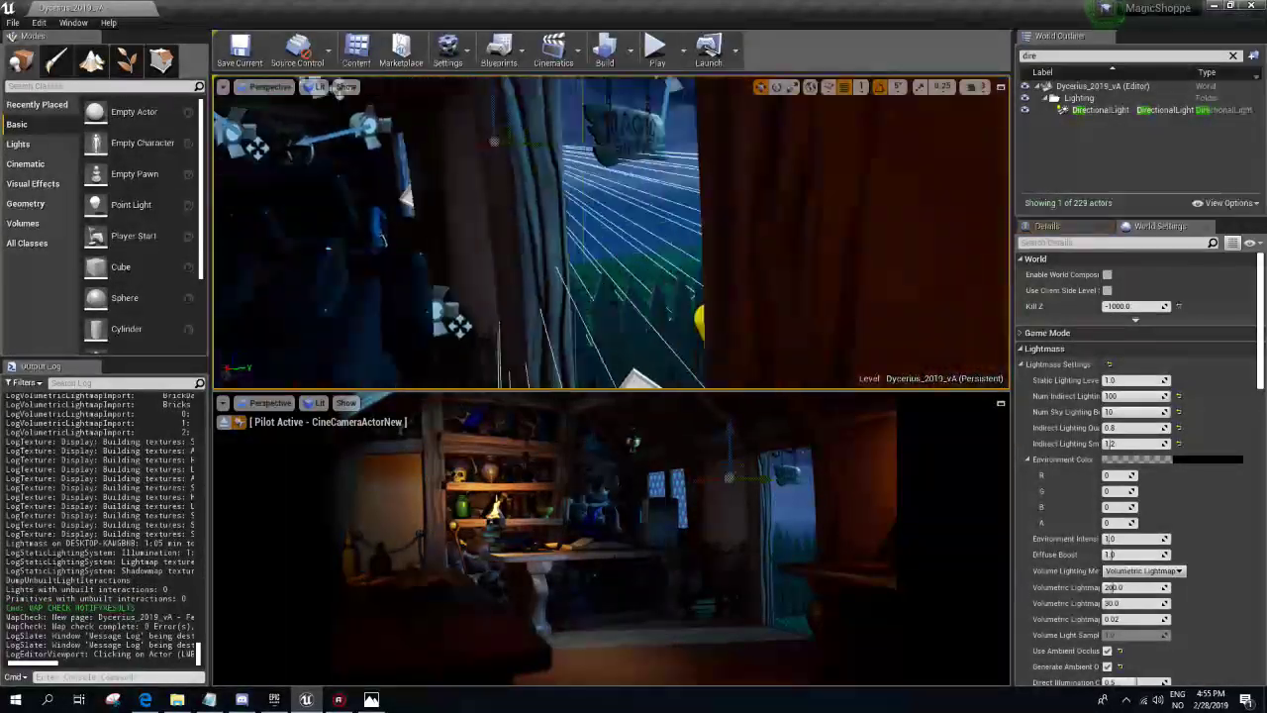
- Raise SpotLight17's intensity to about 149 lm
{"action": "left_click", "coordinate": [1047, 225]}
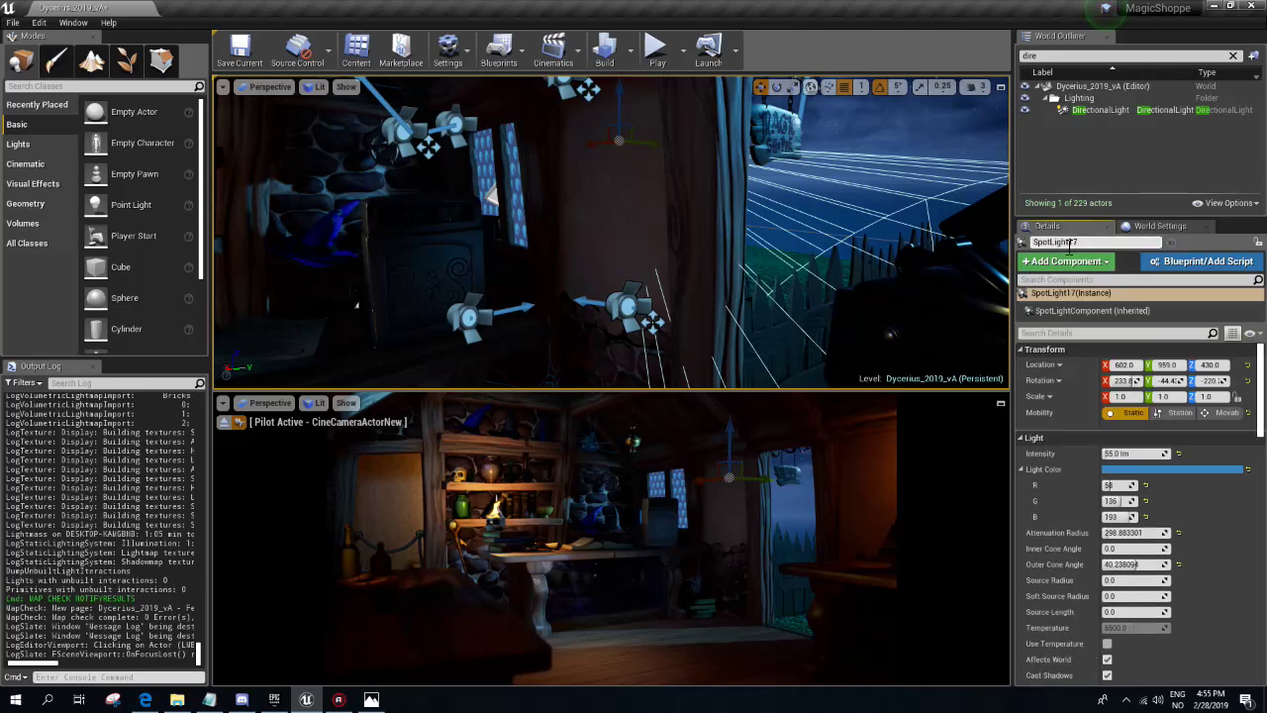
{"action": "left_click_drag", "start_coordinate": [1114, 452], "coordinate": [1110, 454]}
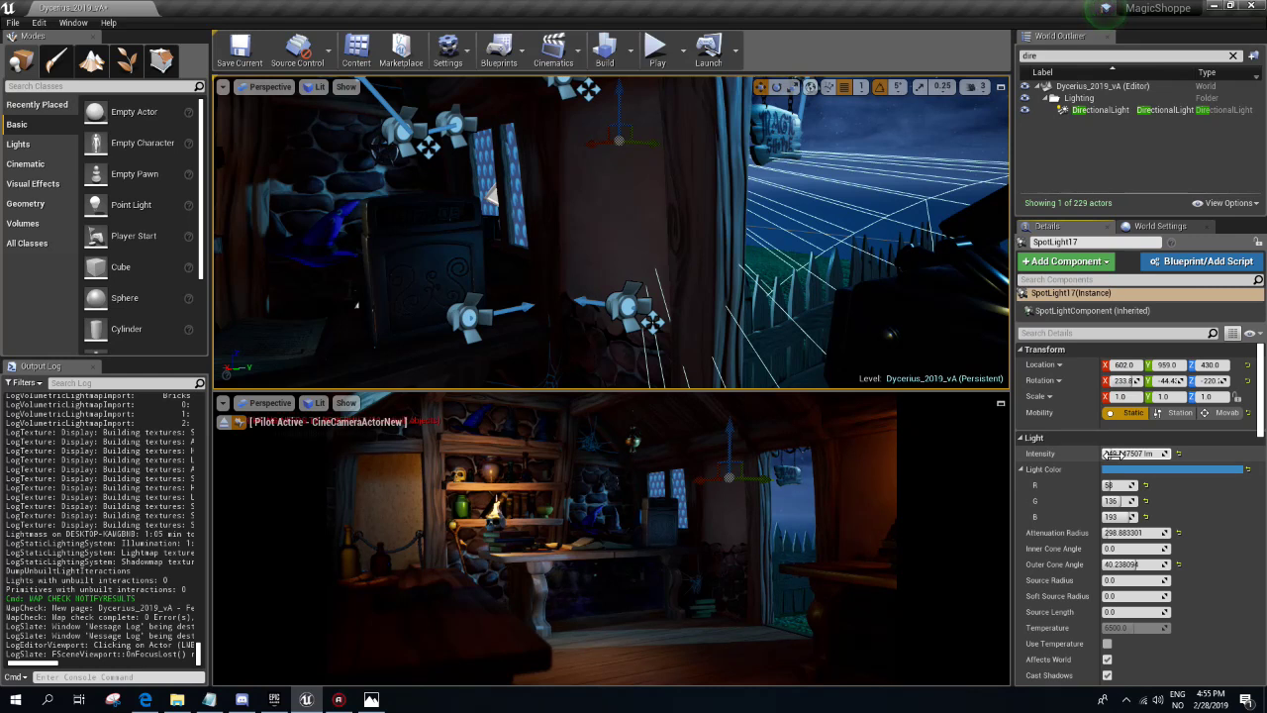
{"action": "right_click_drag", "start_coordinate": [594, 227], "coordinate": [669, 300]}
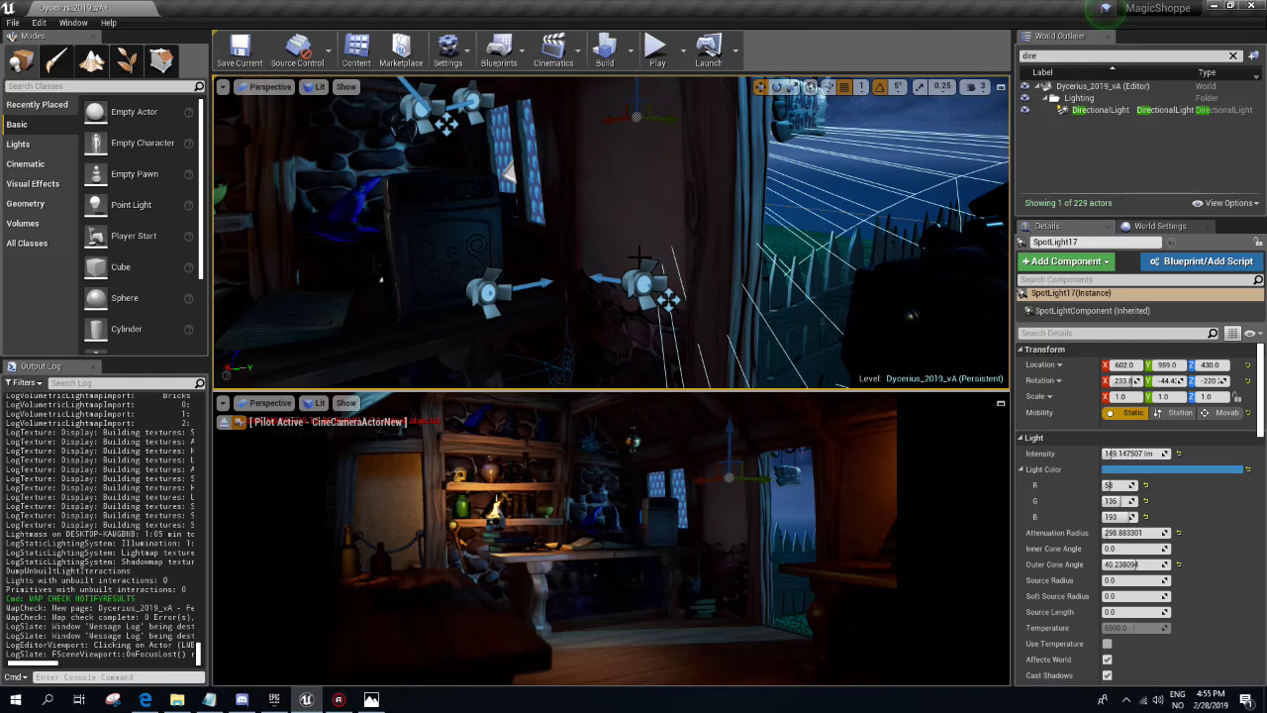
{"action": "right_click_drag", "start_coordinate": [640, 259], "coordinate": [630, 224]}
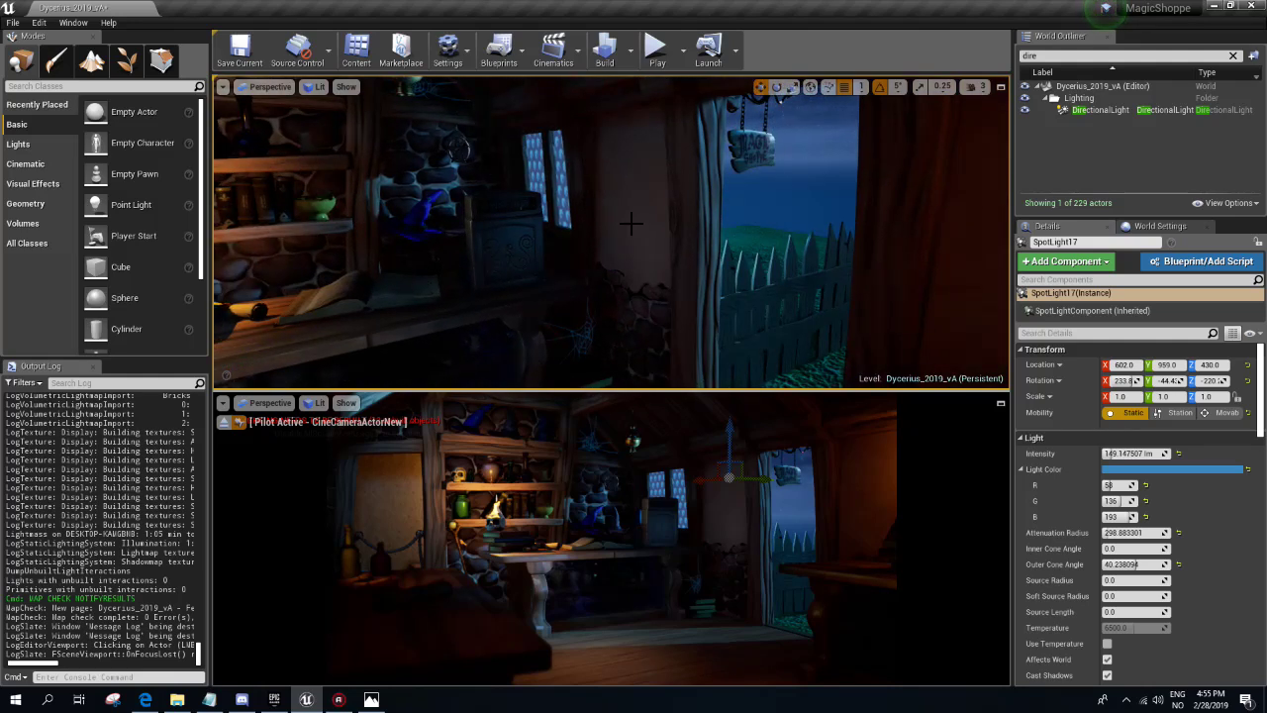
{"action": "right_click_drag", "start_coordinate": [630, 224], "coordinate": [593, 257]}
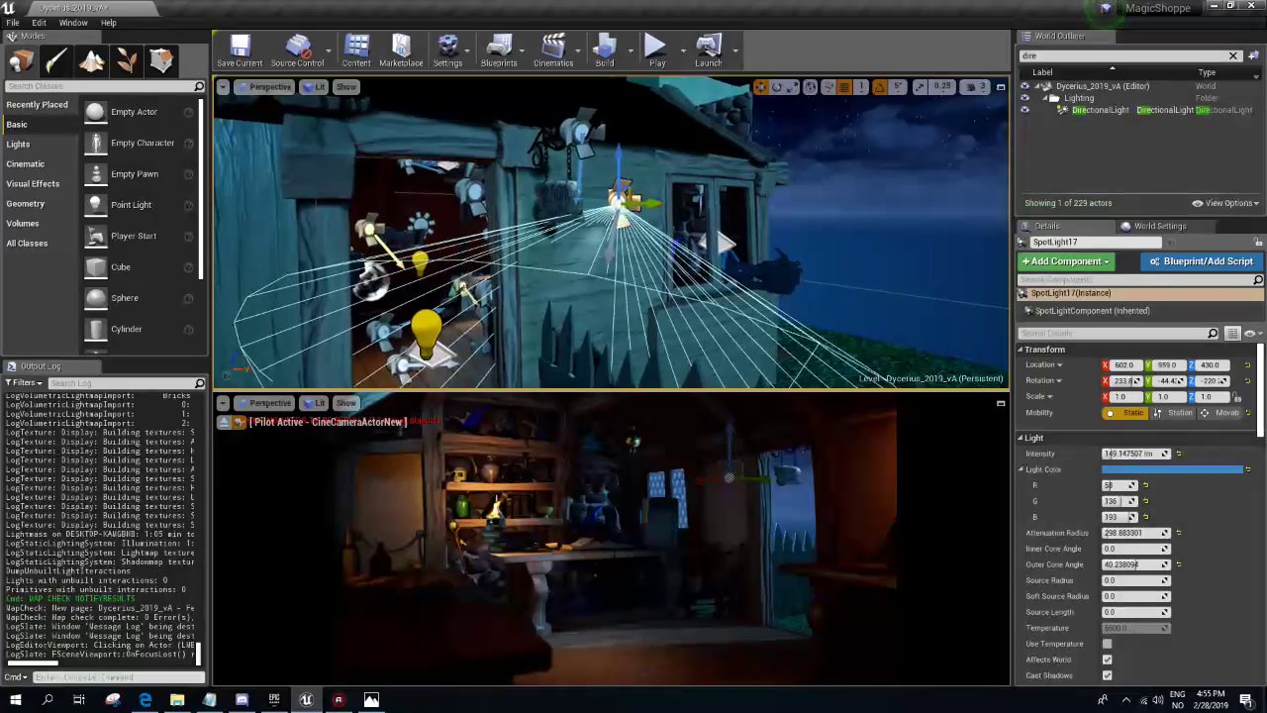
- Raise the orange PointLight6 to about 48.7 lm and start a lighting rebuild
{"action": "left_click", "coordinate": [547, 315]}
{"action": "mouse_move", "coordinate": [1136, 452]}
{"action": "left_mouse_down"}
{"action": "mouse_move", "coordinate": [1217, 452]}
{"action": "mouse_move", "coordinate": [1148, 453]}
{"action": "mouse_move", "coordinate": [1177, 453]}
{"action": "left_mouse_up"}
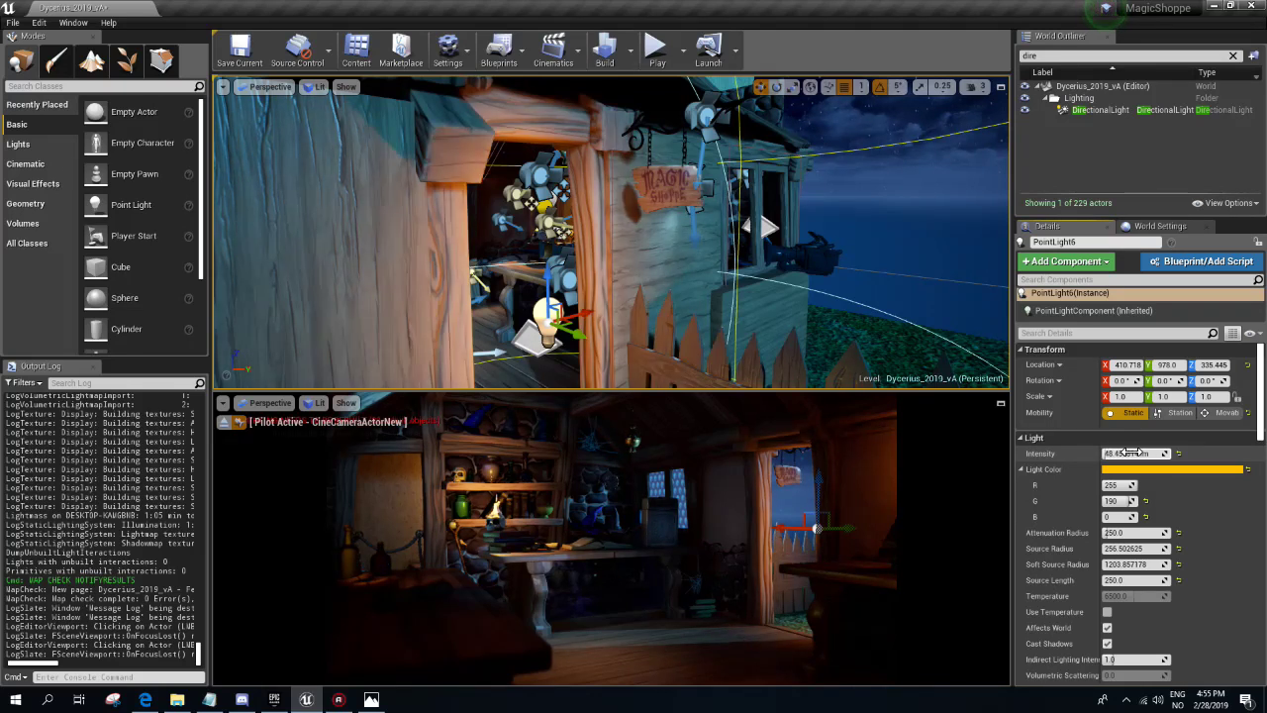
{"action": "left_click", "coordinate": [604, 50]}
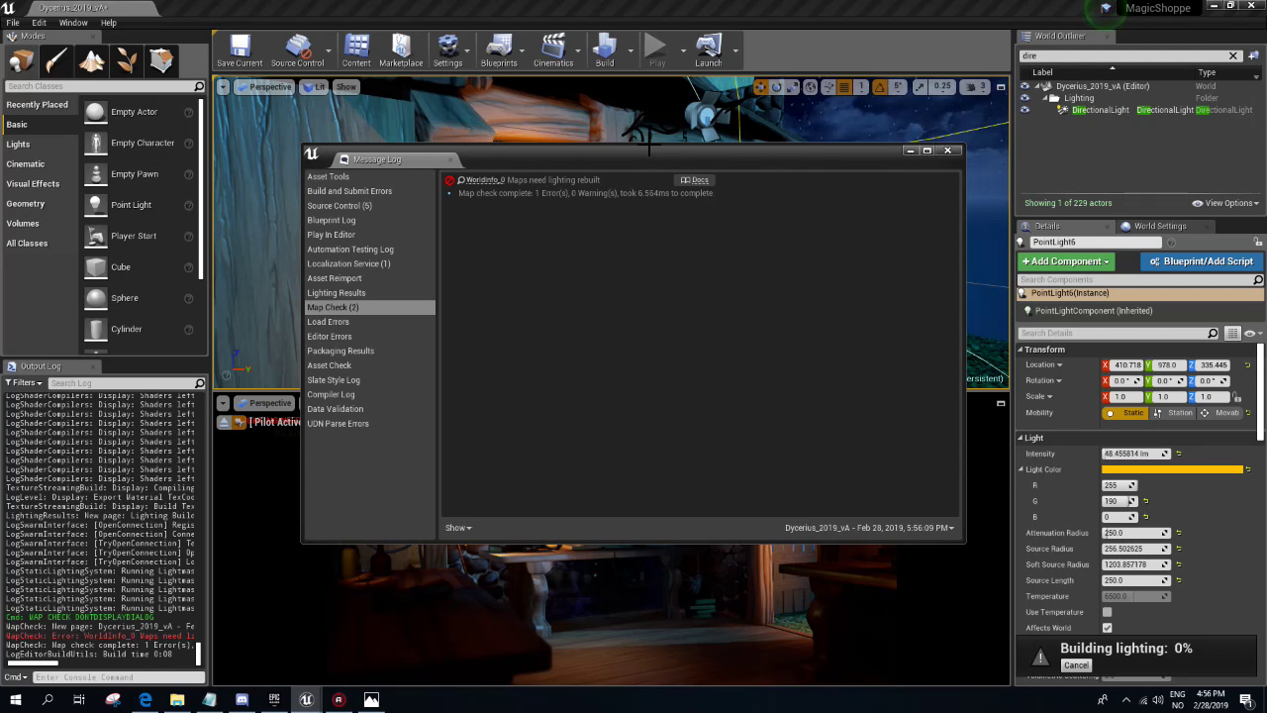
- Close the message log and fly into the shop interior toward the shelves
{"action": "left_click", "coordinate": [949, 151]}
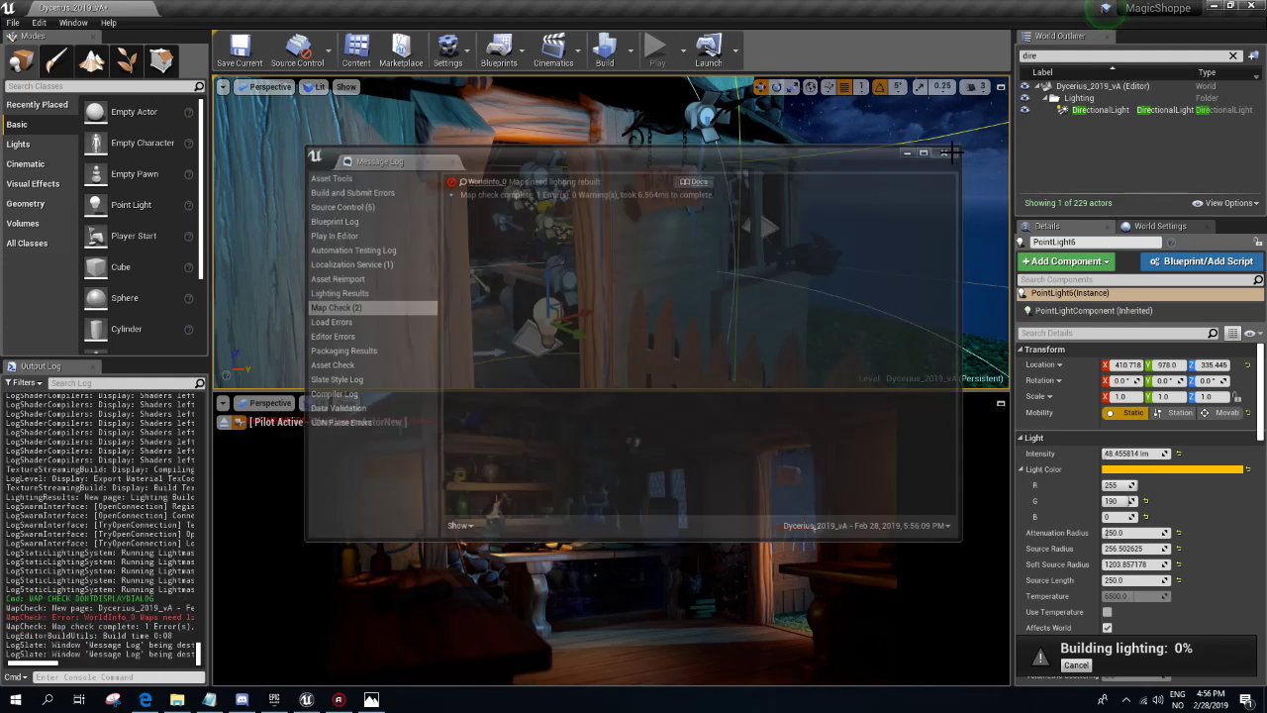
{"action": "left_click_drag", "start_coordinate": [662, 252], "coordinate": [653, 188]}
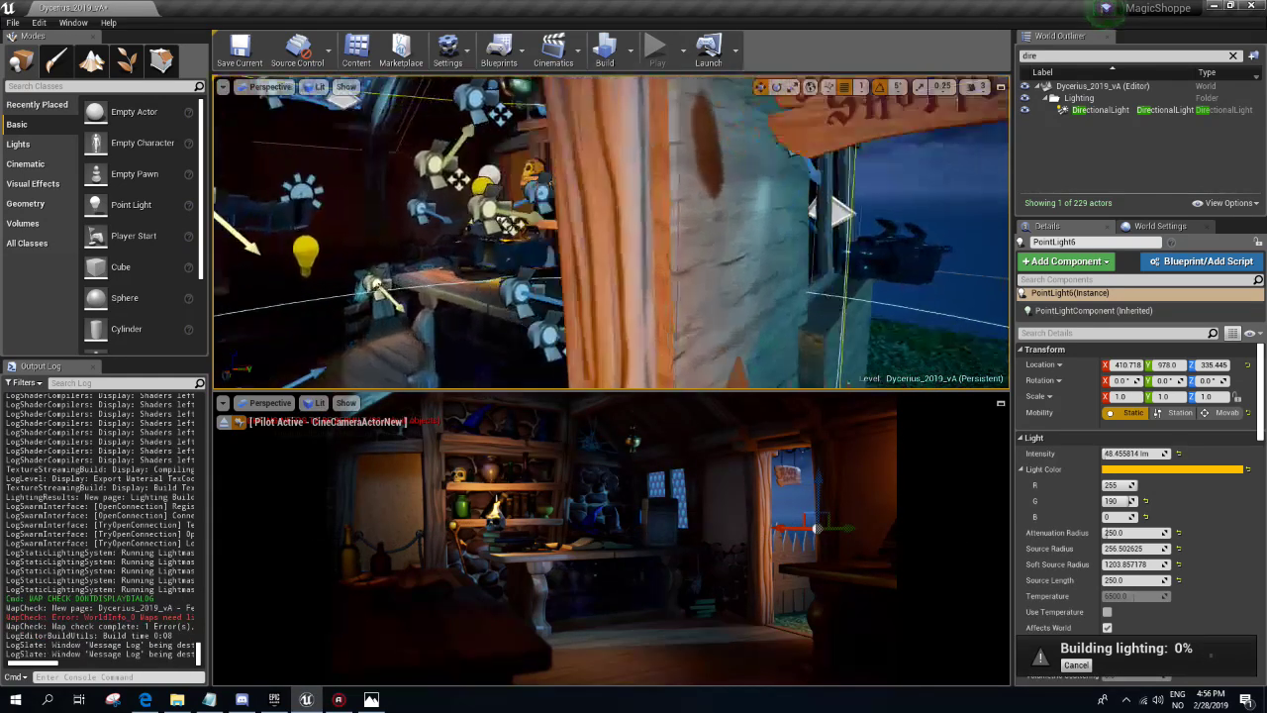
{"action": "right_click_drag", "start_coordinate": [873, 102], "coordinate": [873, 102]}
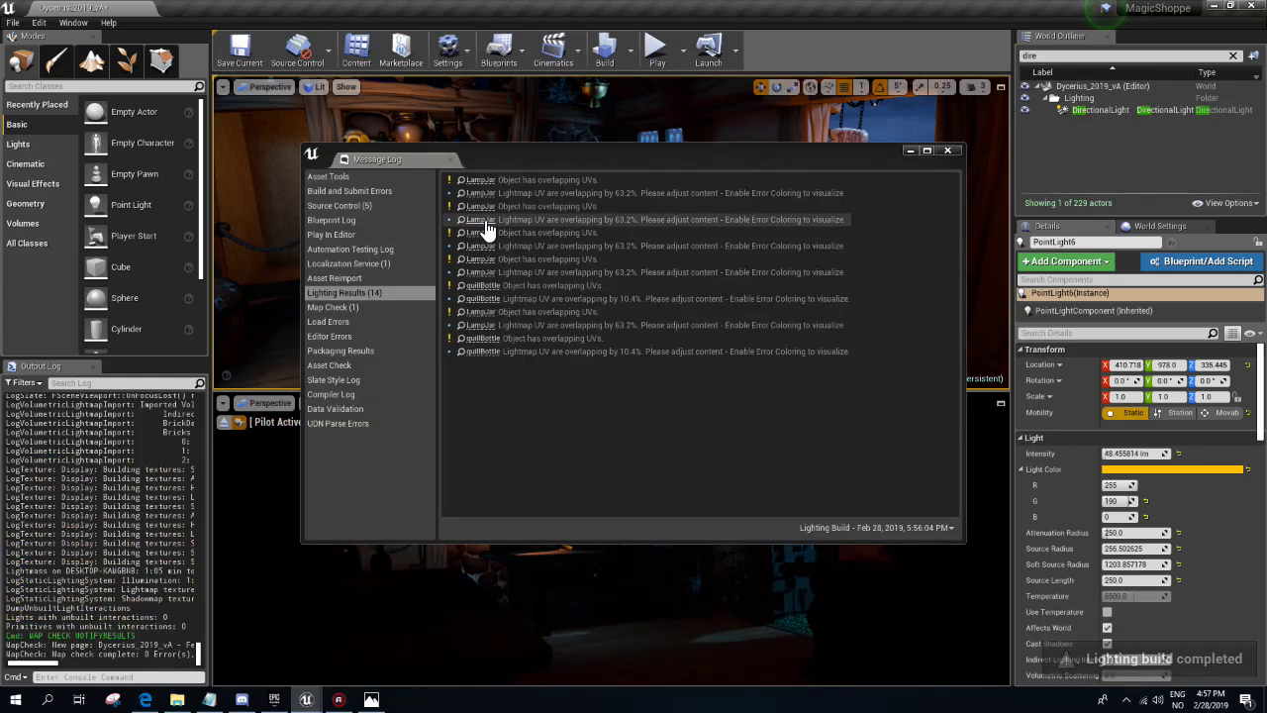
- Close the lighting results log and bring the view around to the shelves and doorway
{"action": "left_click", "coordinate": [947, 150]}
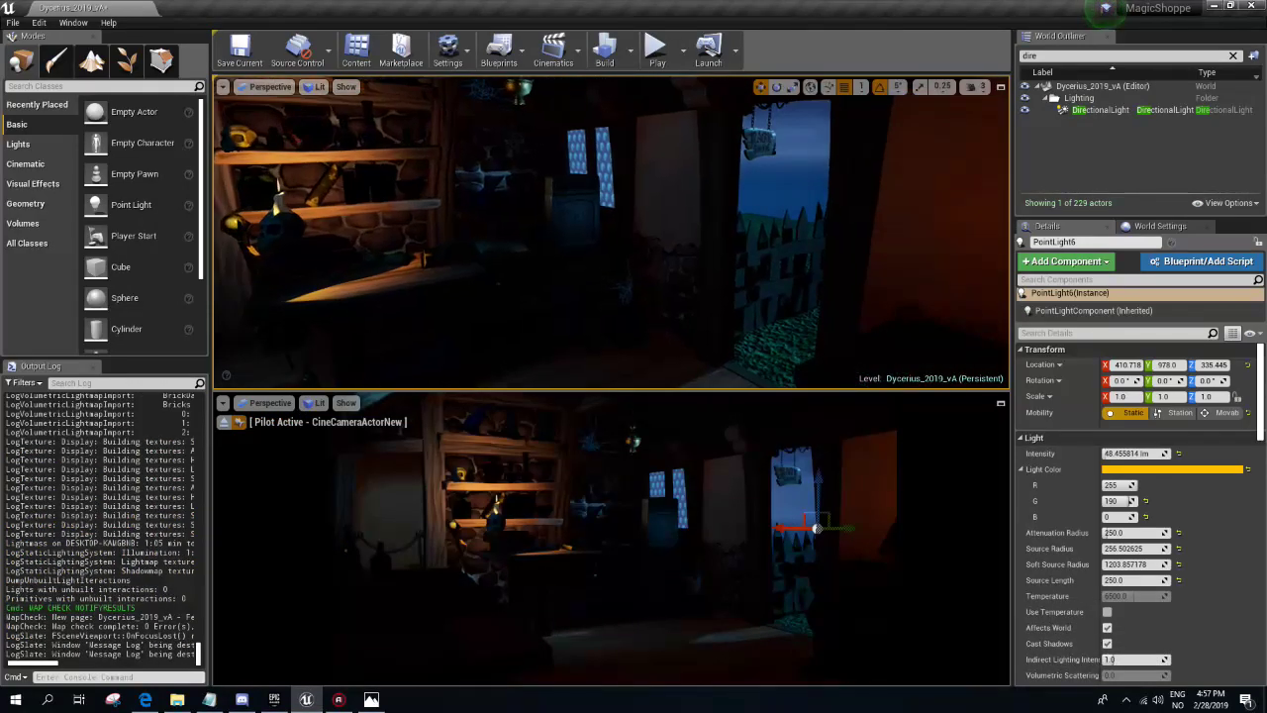
{"action": "right_click_drag", "start_coordinate": [612, 233], "coordinate": [612, 233]}
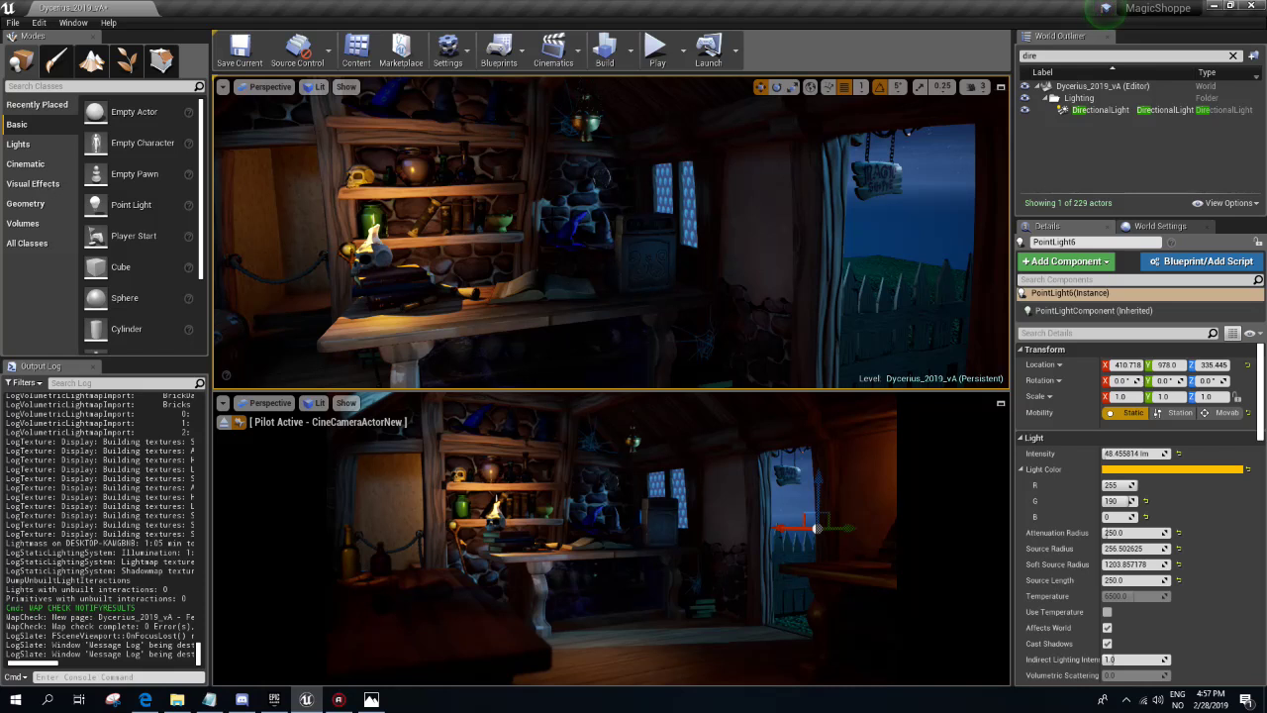
{"action": "right_click_drag", "start_coordinate": [612, 233], "coordinate": [612, 233]}
{"action": "key", "text": "g"}
- Select SpotLight14 and two other shop spotlights and set their Shadow Bias to 0.1
{"action": "left_click", "coordinate": [773, 272]}
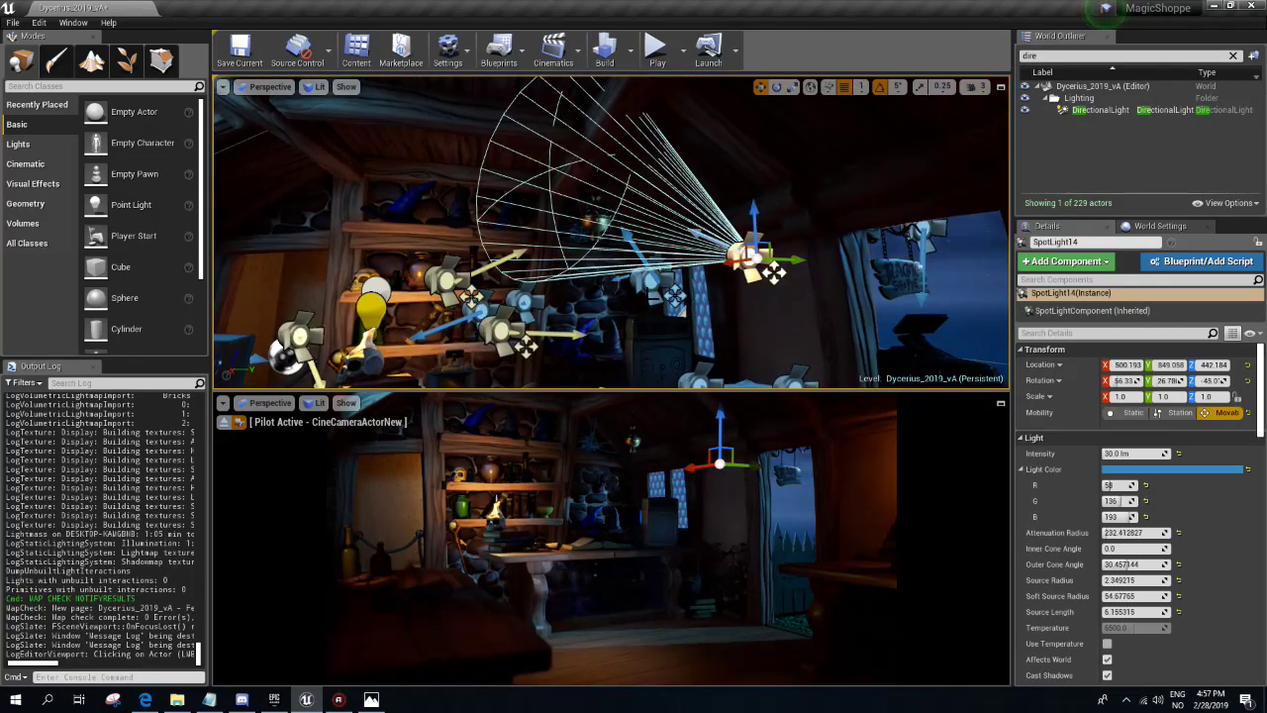
{"action": "left_click", "coordinate": [649, 283], "text": "ctrl"}
{"action": "left_click", "coordinate": [447, 282], "text": "ctrl"}
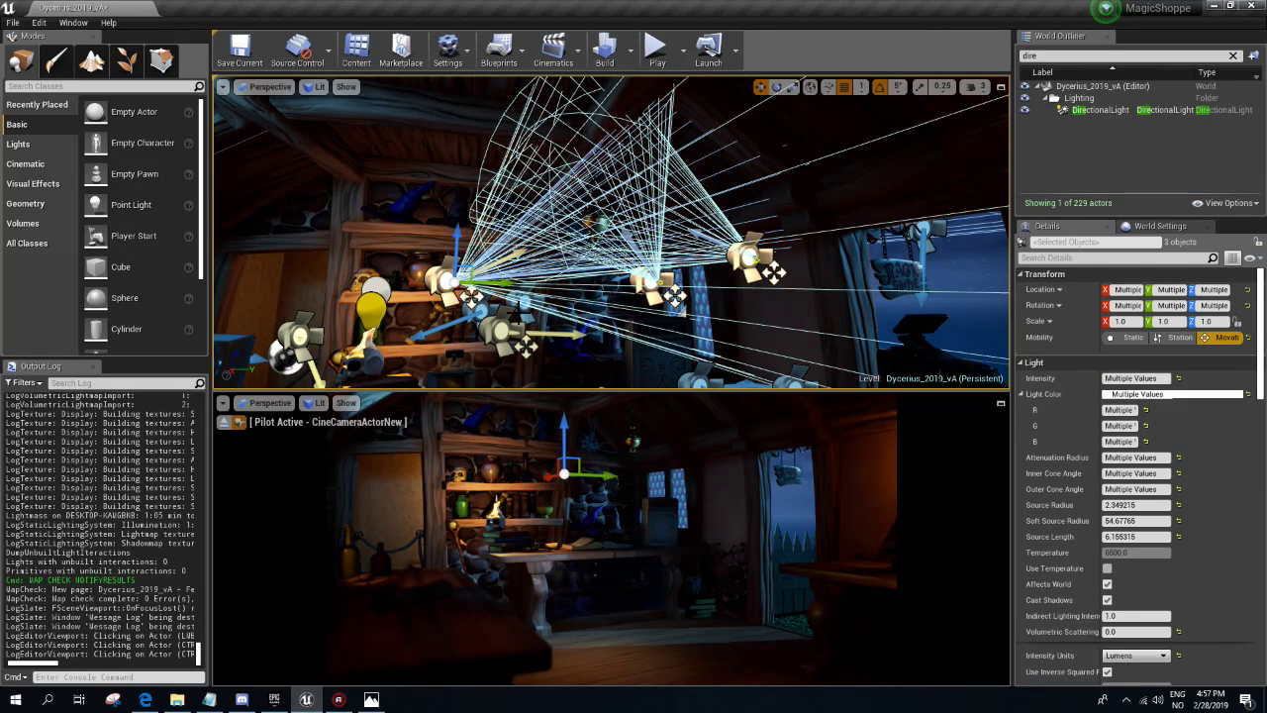
{"action": "scroll", "coordinate": [1107, 524], "scroll_direction": "down", "scroll_amount": 3}
{"action": "scroll", "coordinate": [1107, 525], "scroll_direction": "down", "scroll_amount": 2}
{"action": "left_click", "coordinate": [1111, 545]}
{"action": "type", "text": "0.1"}
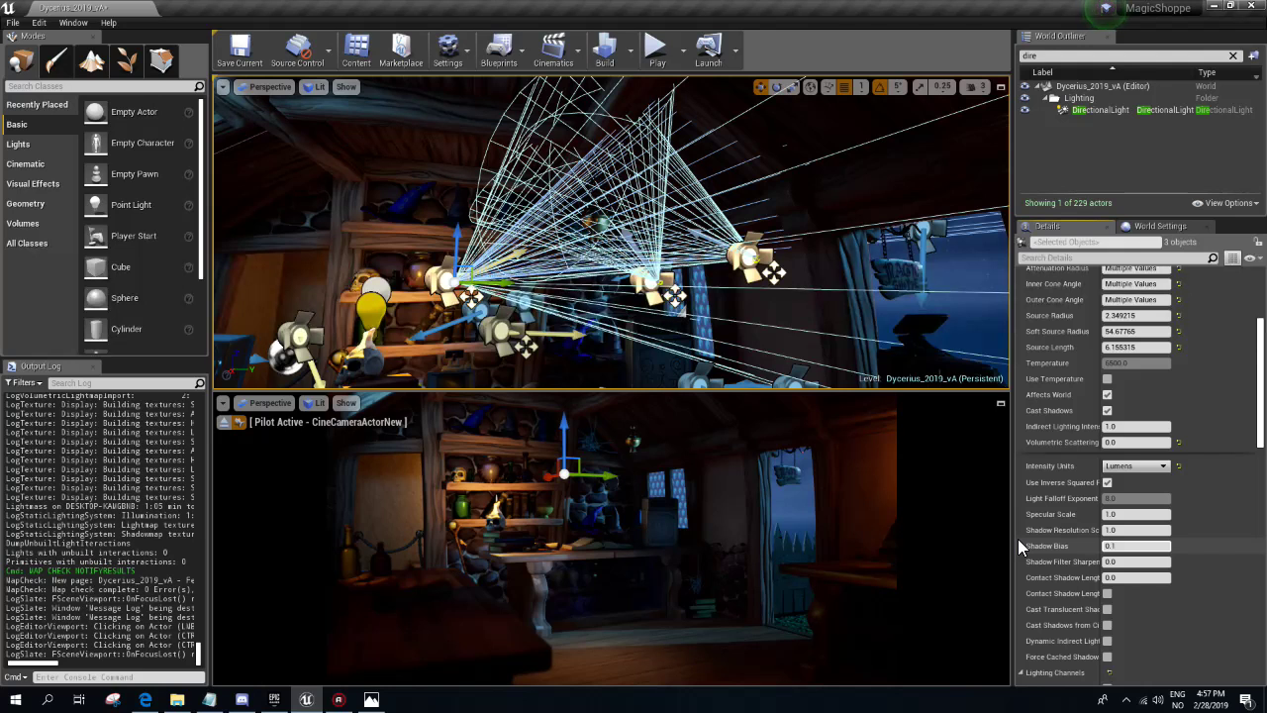
{"action": "key", "text": "Return"}
- Deselect the spotlights, then select and frame the doorway point light PointLight6
{"action": "key", "text": "Escape"}
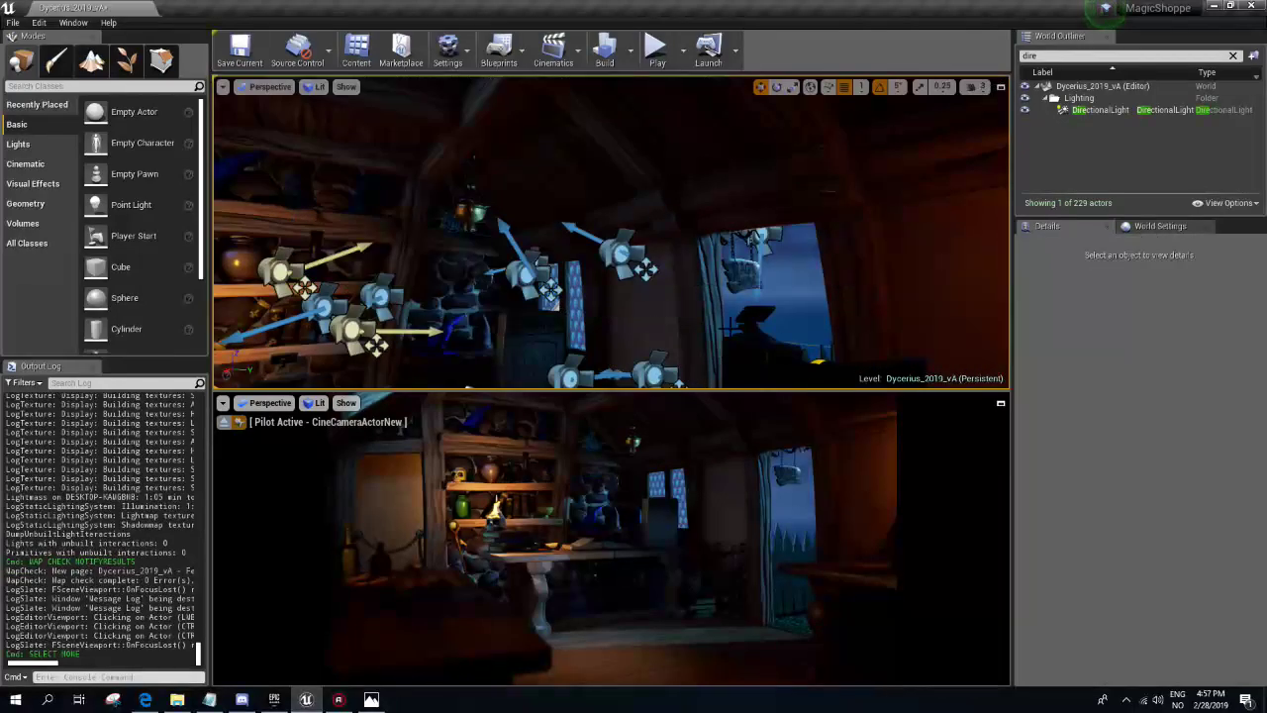
{"action": "key", "text": "Up"}
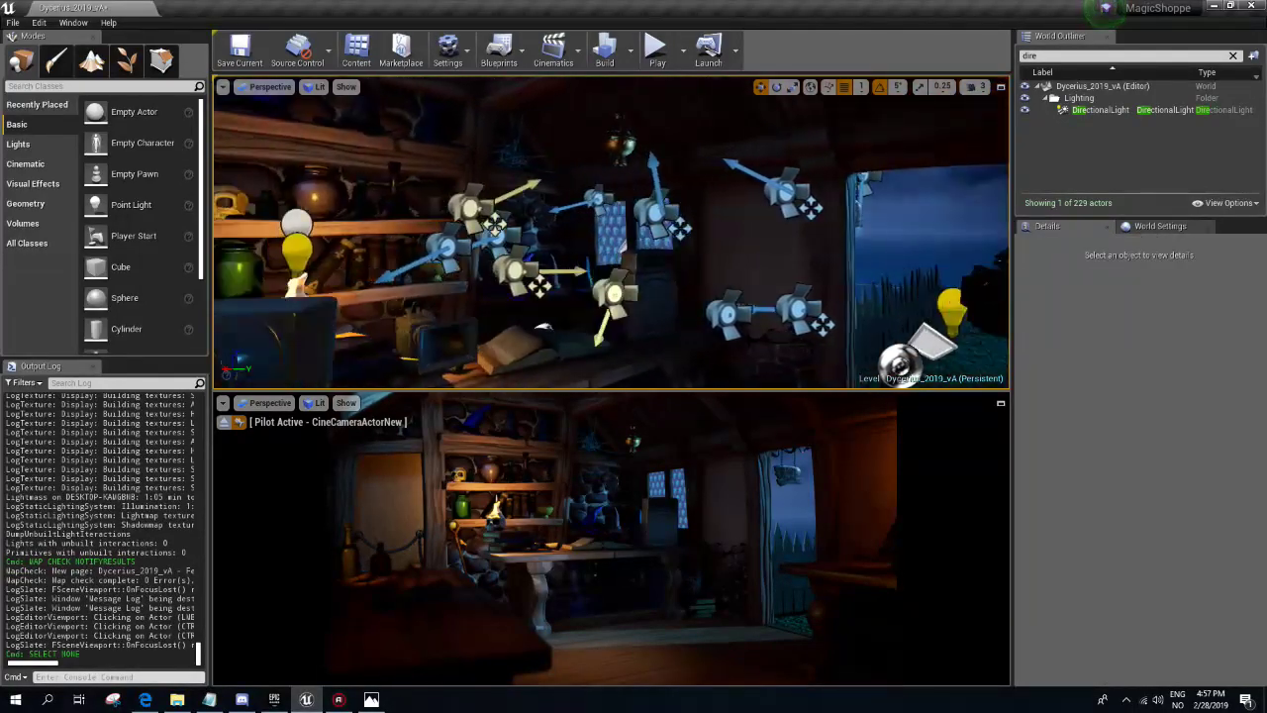
{"action": "key", "text": "Right"}
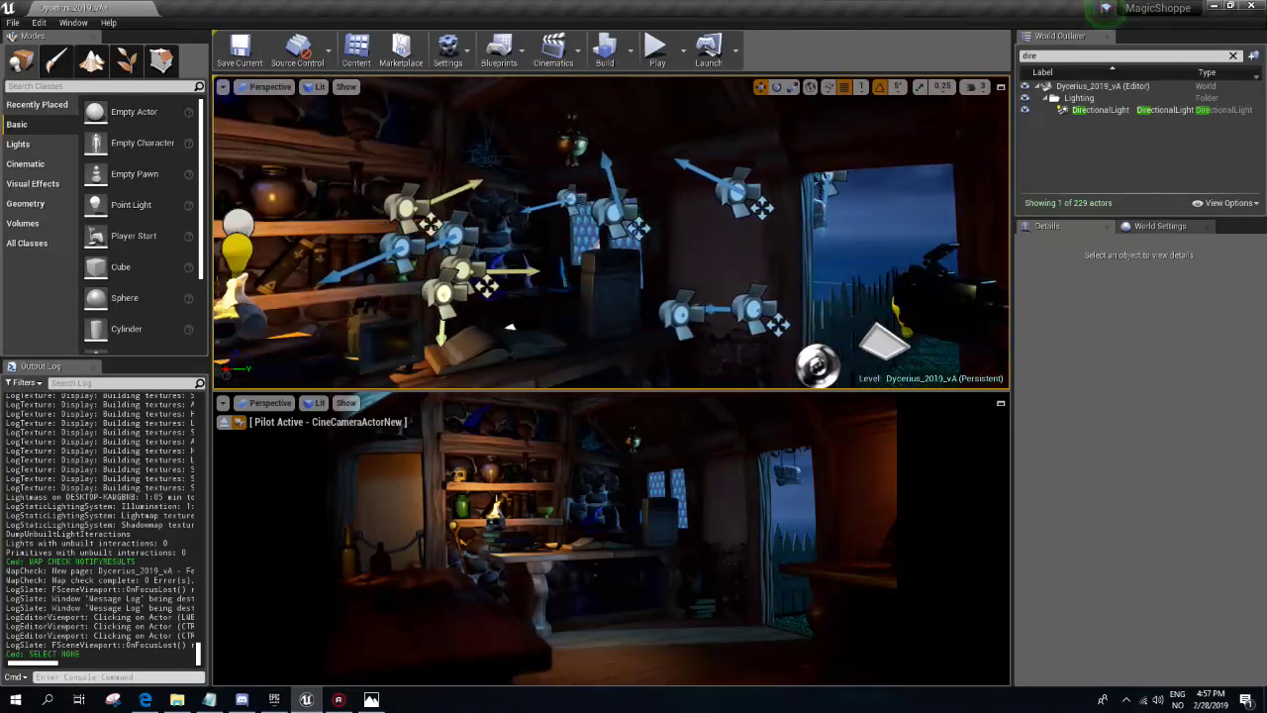
{"action": "key", "text": "Left"}
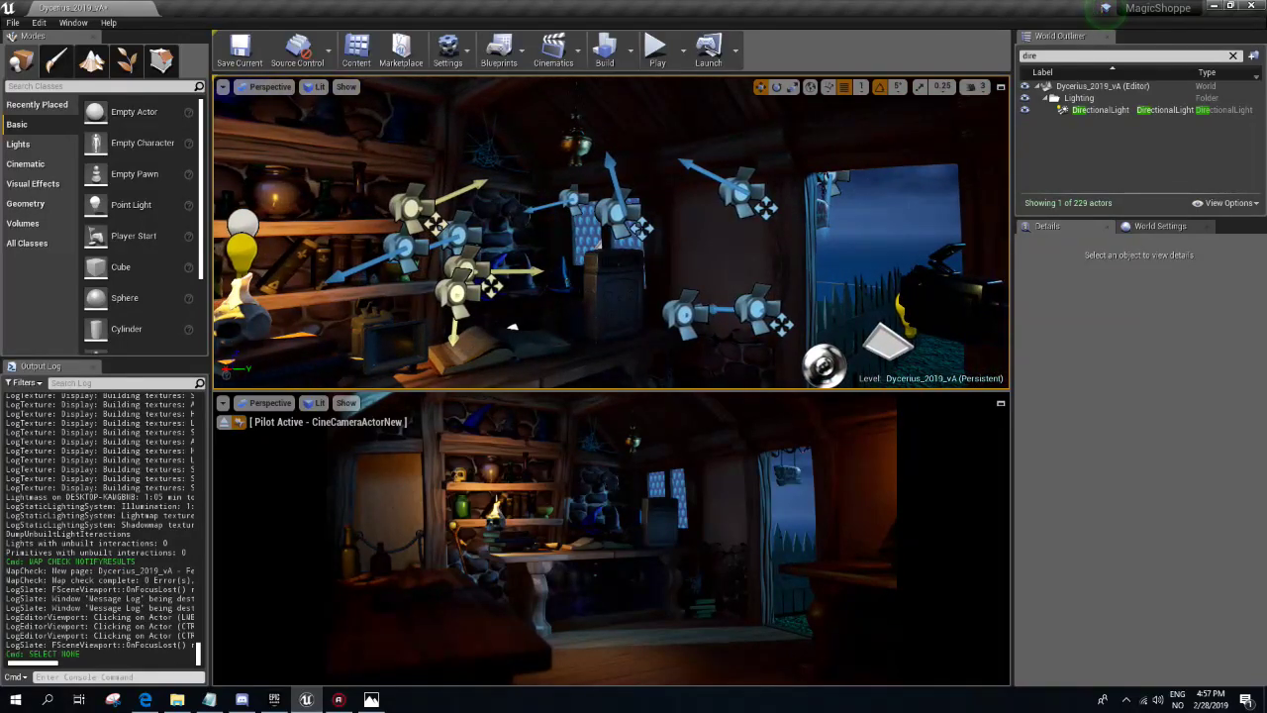
{"action": "key", "text": "Right"}
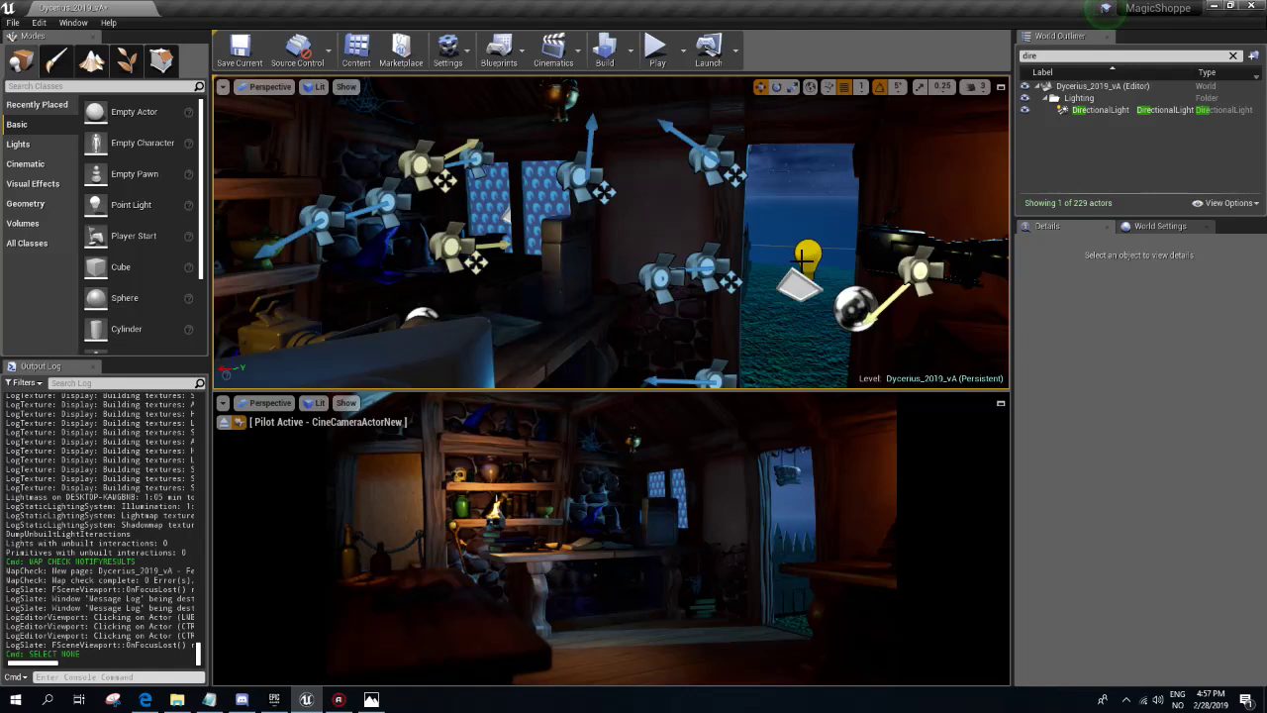
{"action": "left_click", "coordinate": [853, 308]}
{"action": "key", "text": "f"}
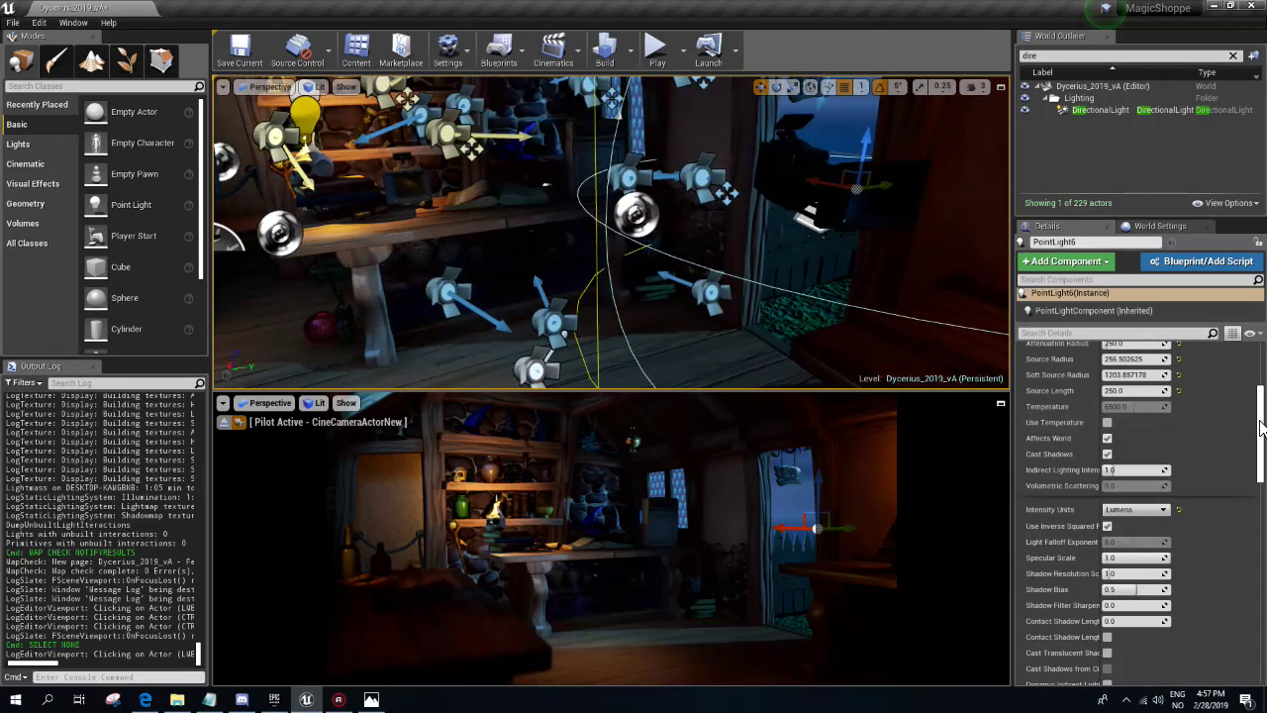
- Set PointLight6's intensity to 150 lm and start a lighting build
{"action": "scroll", "coordinate": [1237, 389], "scroll_direction": "up", "scroll_amount": 4}
{"action": "left_click", "coordinate": [1132, 454]}
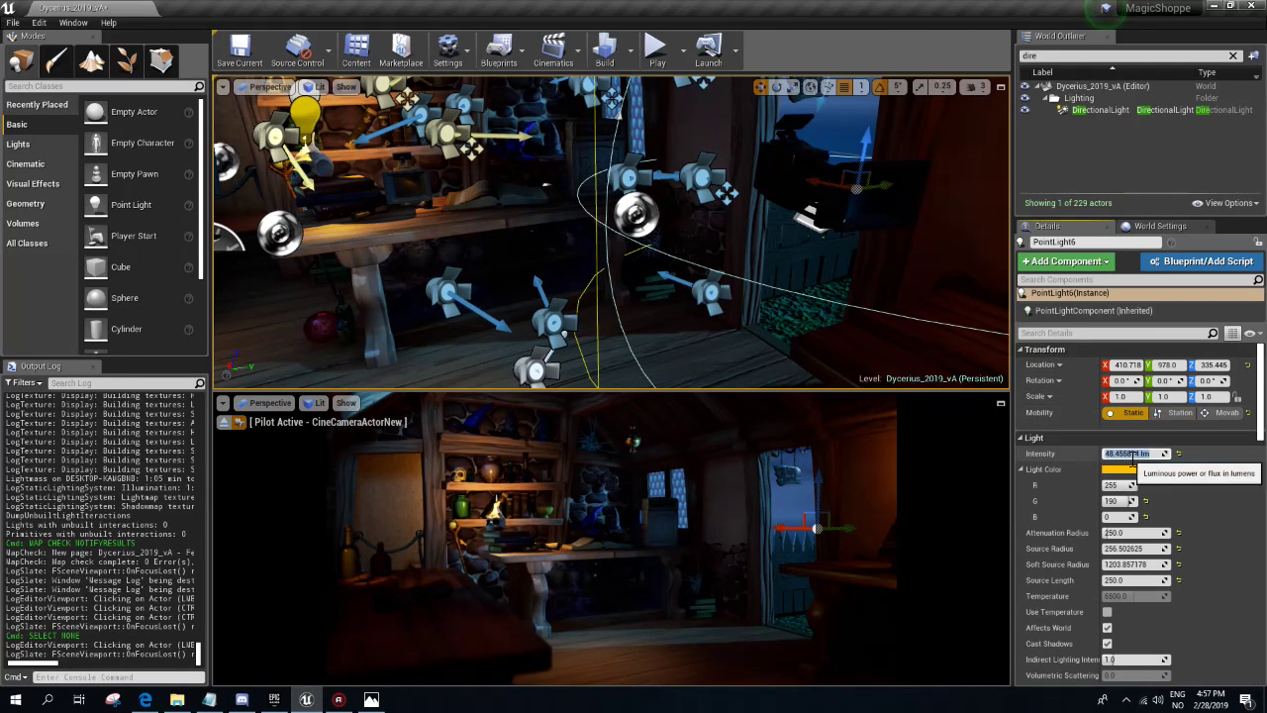
{"action": "type", "text": "150"}
{"action": "key", "text": "Return"}
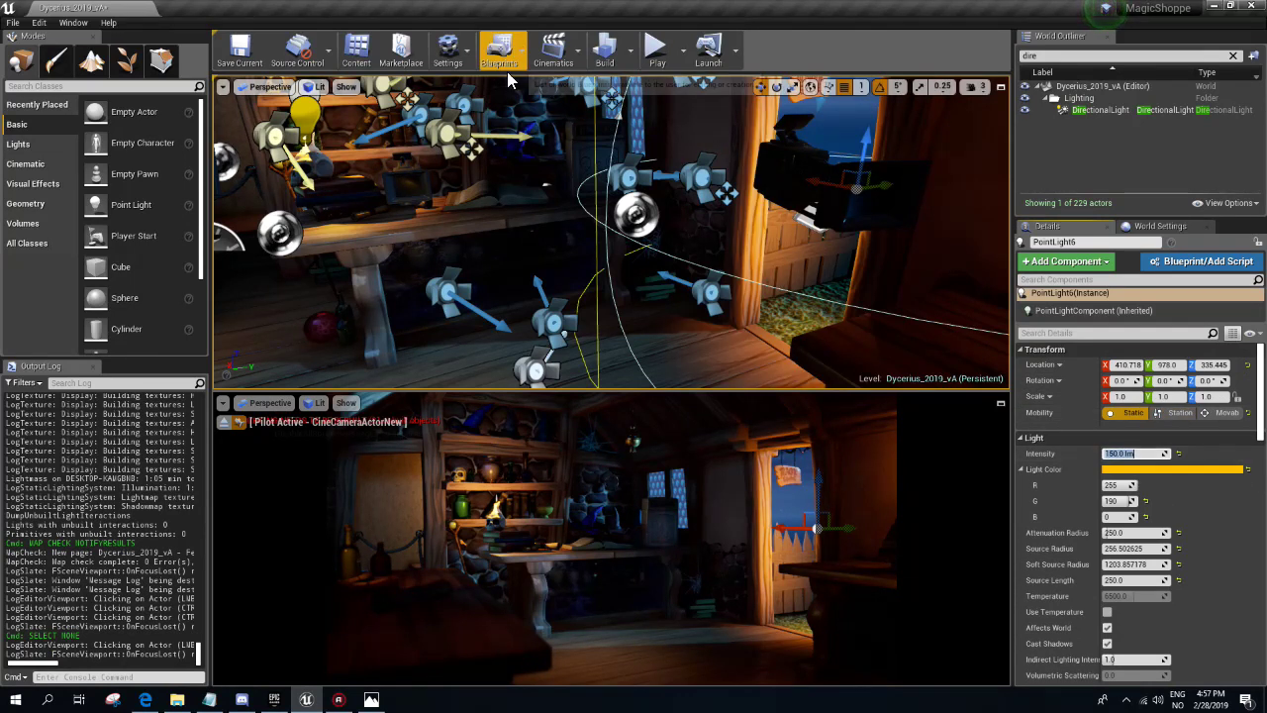
{"action": "left_click", "coordinate": [604, 50]}
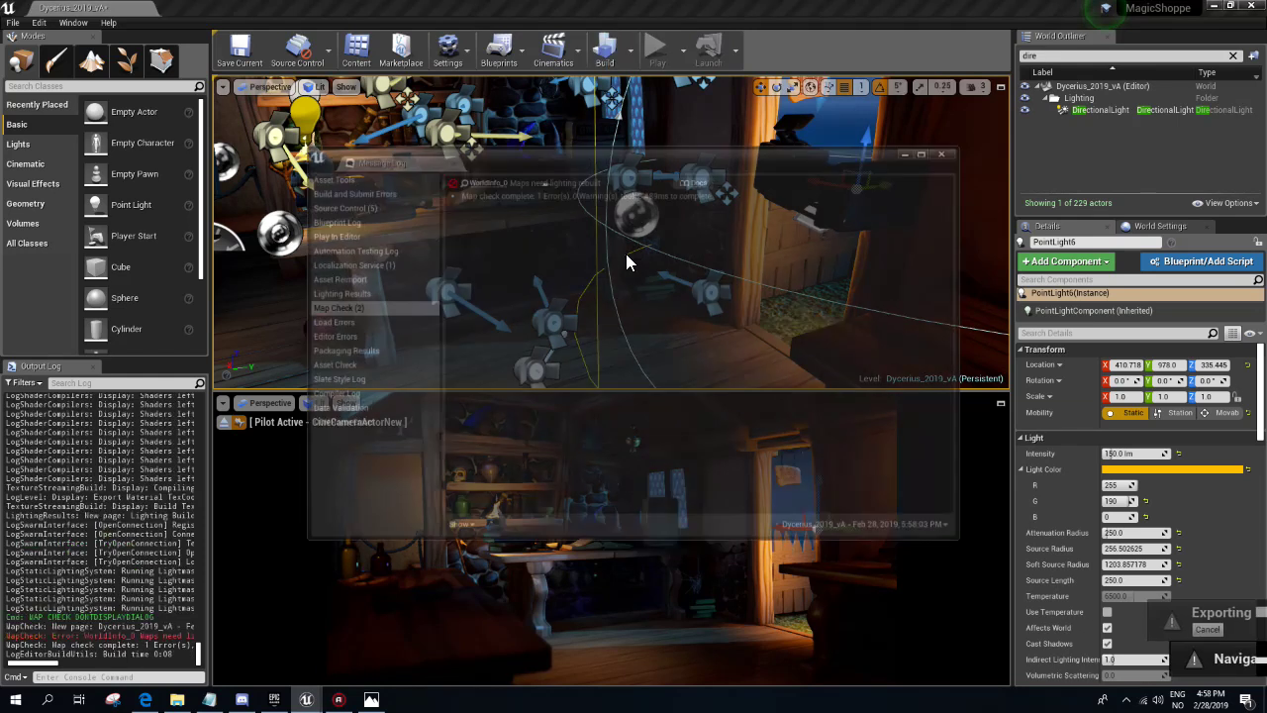
- Close the message log, survey the shelves and doorway during the build, and hide light icons
{"action": "left_click", "coordinate": [947, 152]}
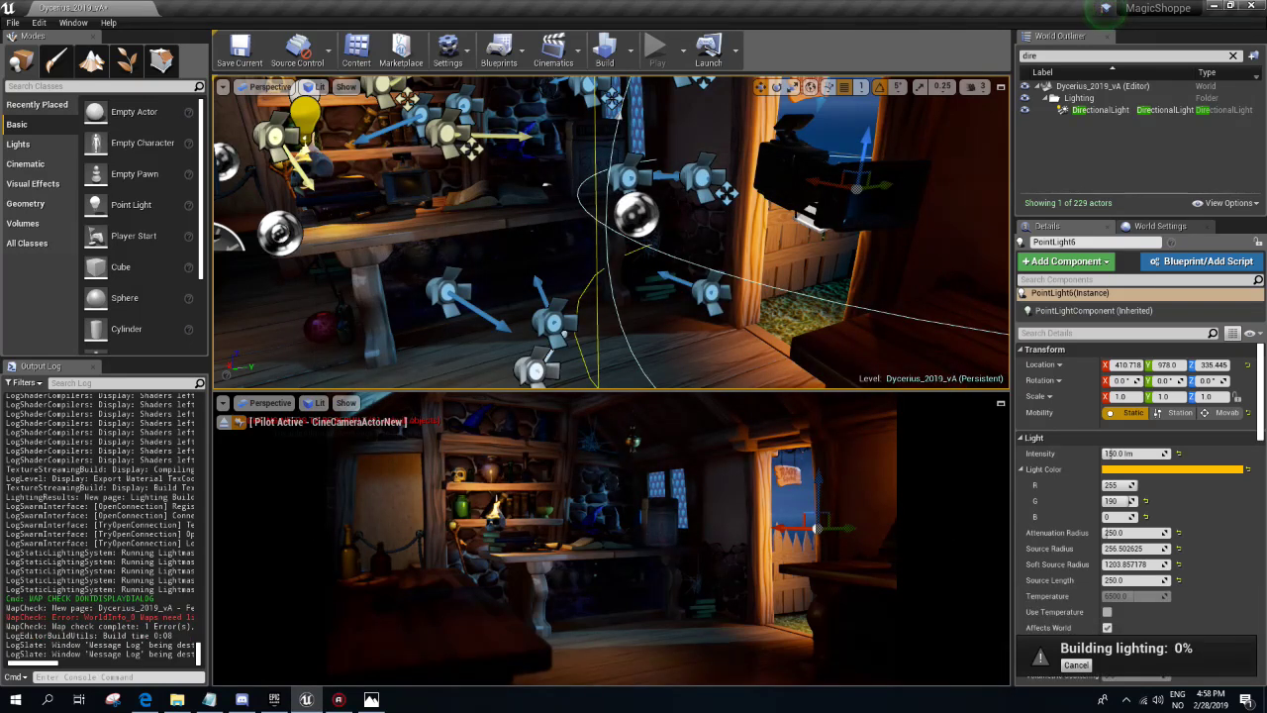
{"action": "right_click_drag", "start_coordinate": [612, 232], "coordinate": [574, 238]}
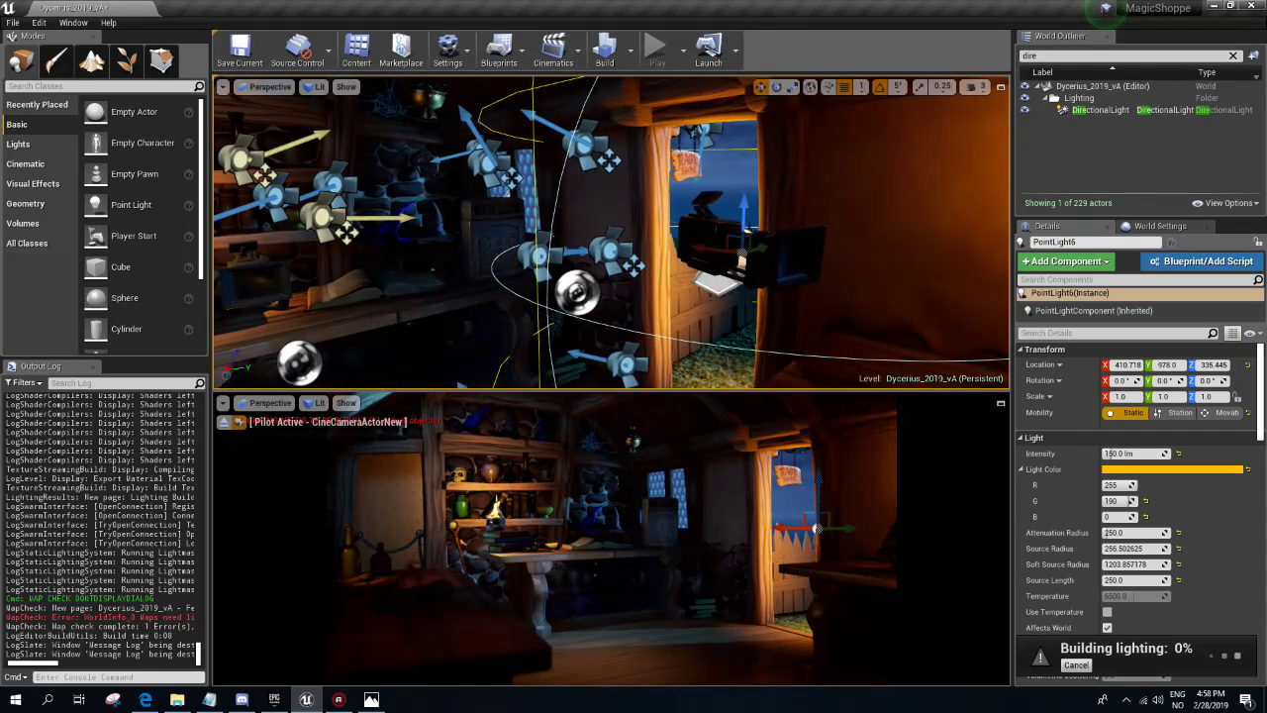
{"action": "right_click_drag", "start_coordinate": [612, 232], "coordinate": [594, 237]}
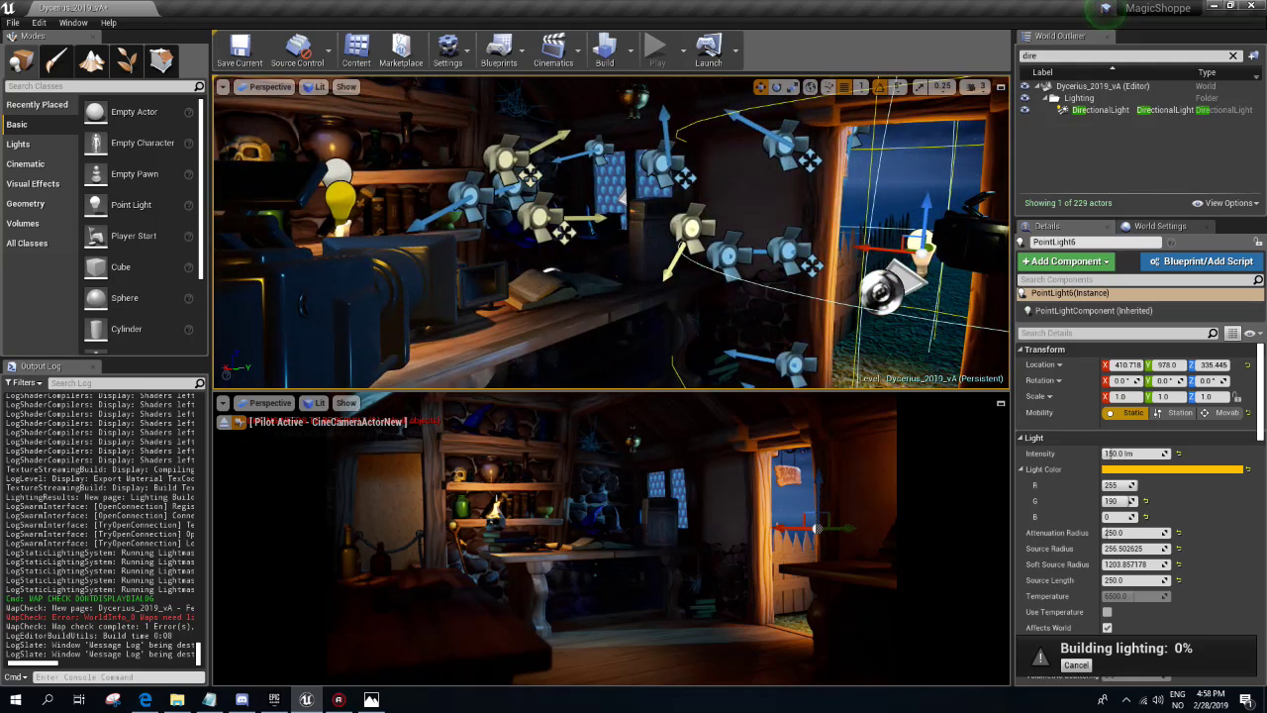
{"action": "right_click_drag", "start_coordinate": [594, 238], "coordinate": [604, 235]}
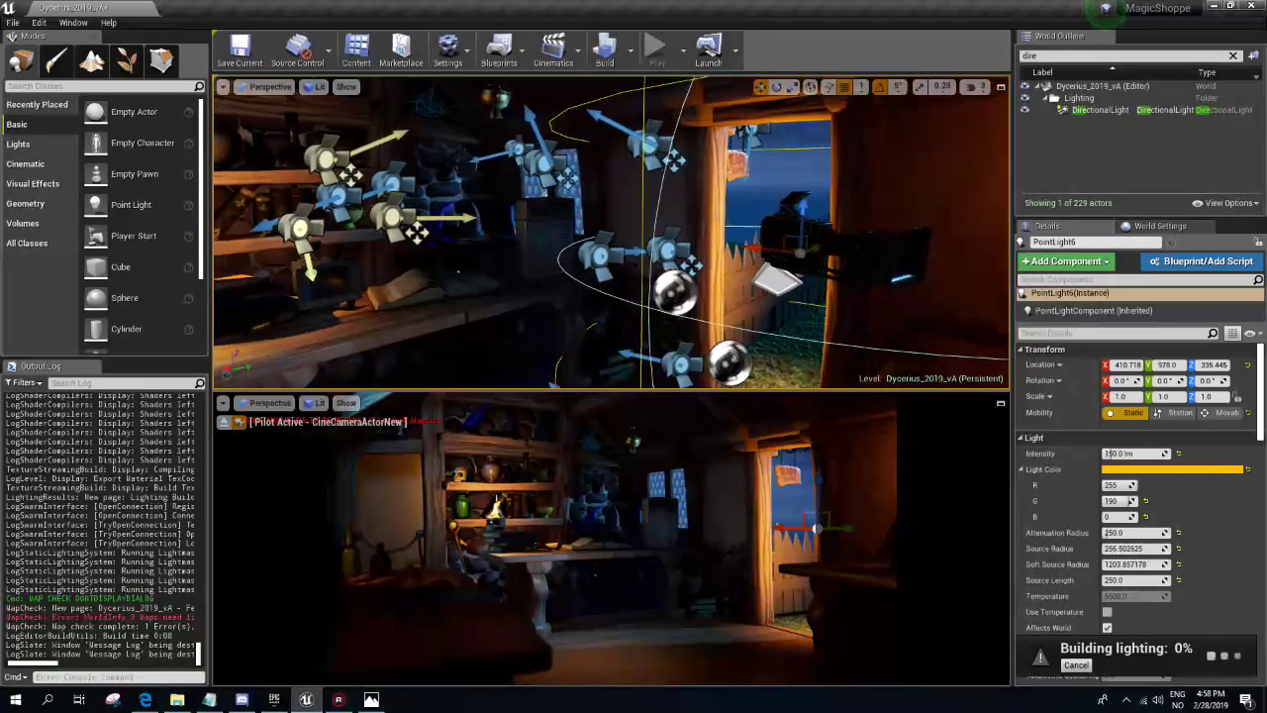
{"action": "mouse_move", "coordinate": [841, 285]}
{"action": "right_mouse_down"}
{"action": "mouse_move", "coordinate": [579, 178]}
{"action": "mouse_move", "coordinate": [707, 313]}
{"action": "right_mouse_up"}
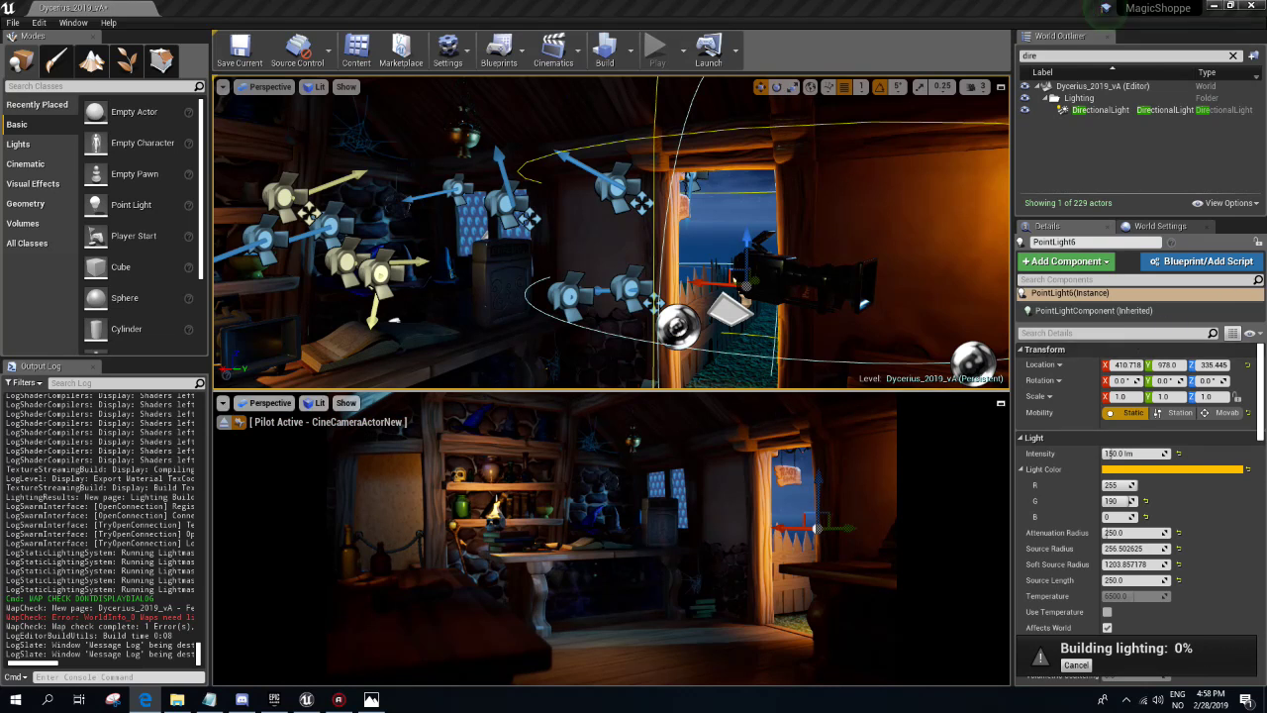
{"action": "right_click_drag", "start_coordinate": [690, 254], "coordinate": [554, 260]}
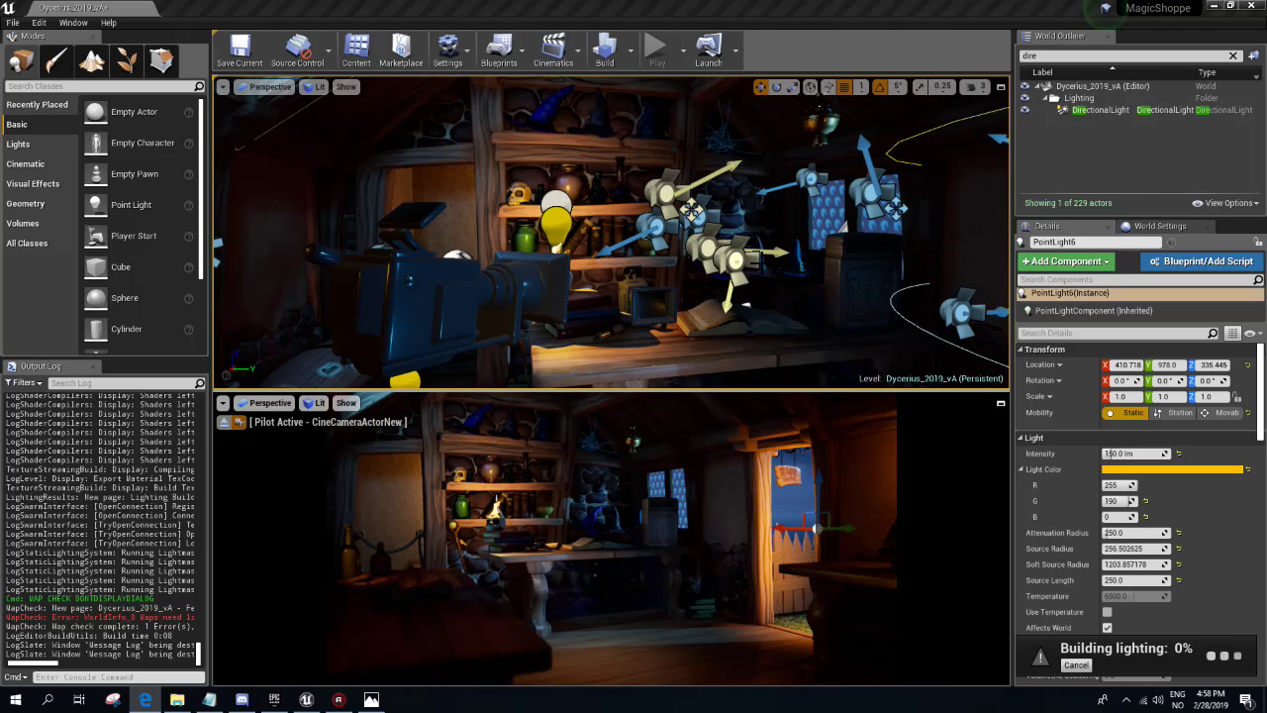
{"action": "right_click_drag", "start_coordinate": [555, 260], "coordinate": [520, 259]}
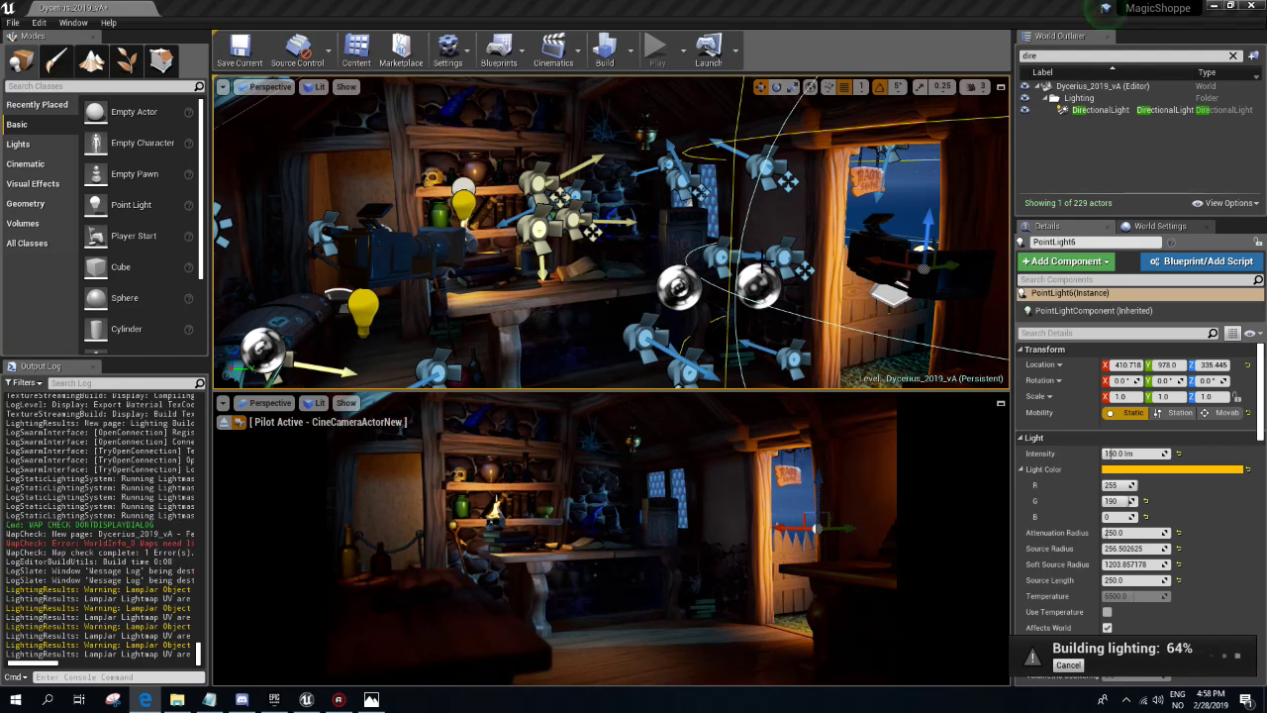
{"action": "key", "text": "g"}
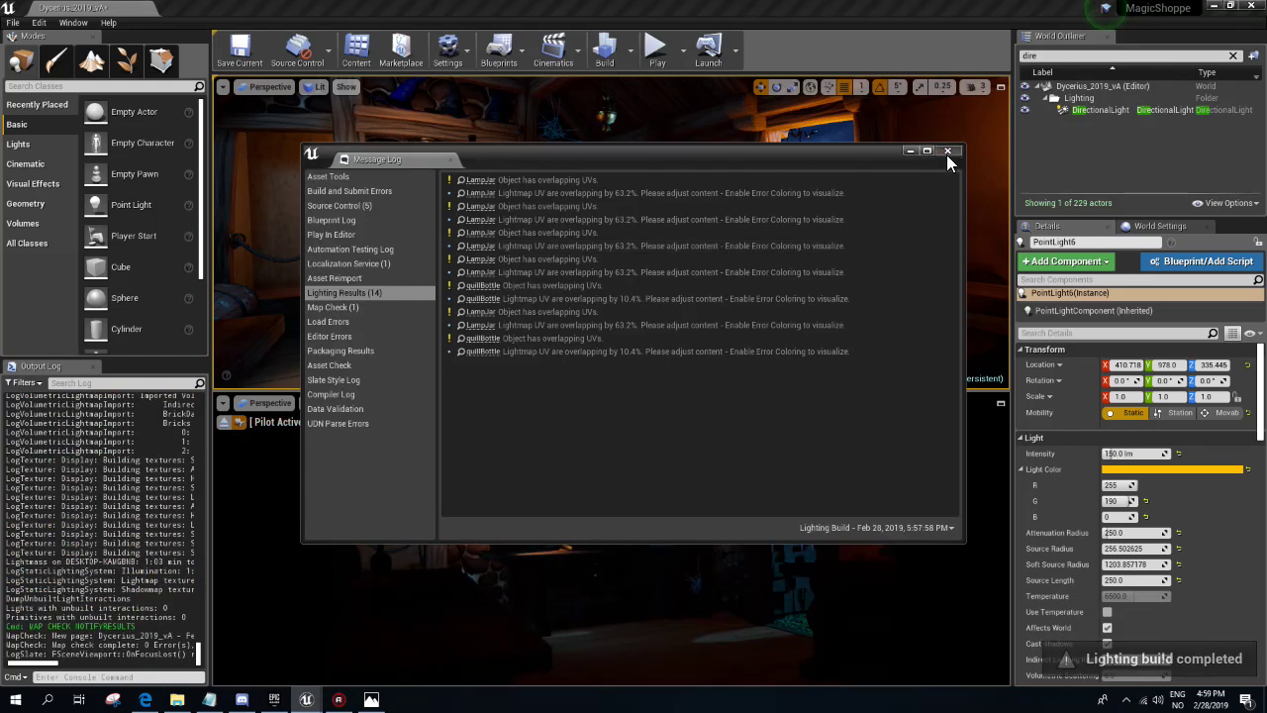
- Close the lighting results and toggle PointLight6's Affects World off and on to compare
{"action": "left_click", "coordinate": [948, 151]}
{"action": "mouse_move", "coordinate": [634, 218]}
{"action": "right_mouse_down"}
{"action": "mouse_move", "coordinate": [574, 223]}
{"action": "mouse_move", "coordinate": [613, 228]}
{"action": "right_mouse_up"}
{"action": "left_click", "coordinate": [1109, 634]}
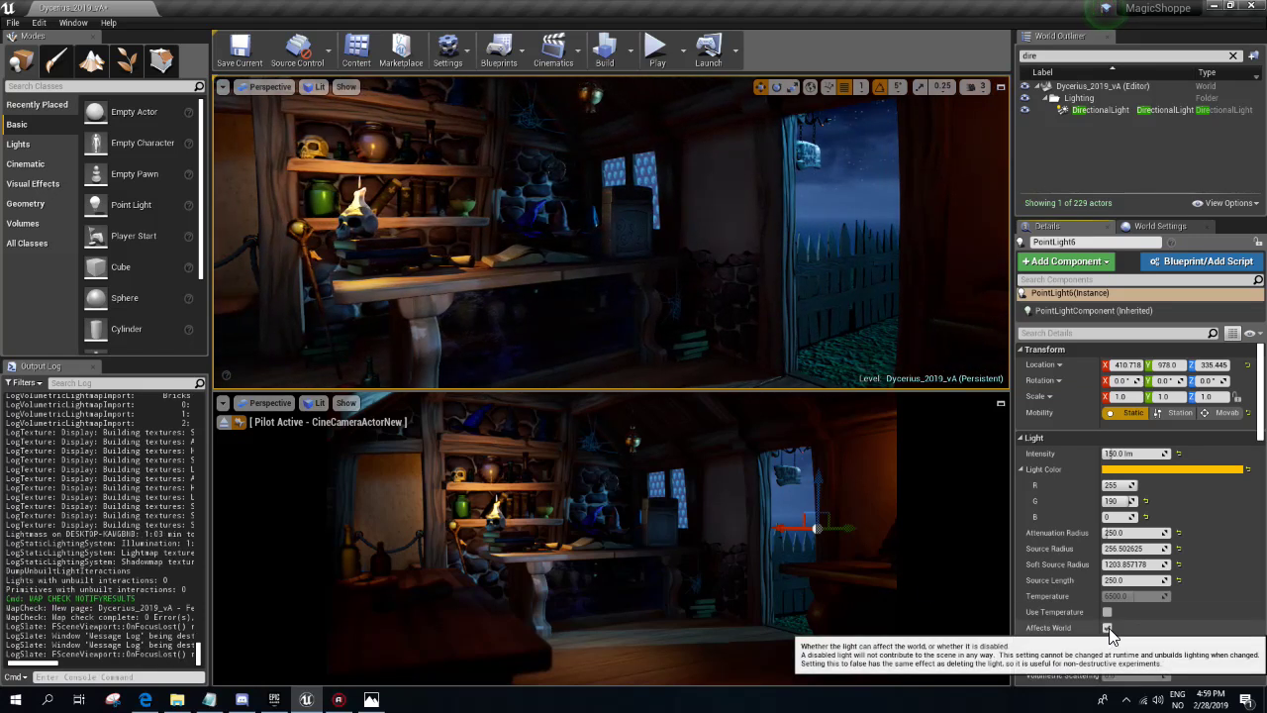
{"action": "left_click", "coordinate": [1108, 630]}
{"action": "left_click", "coordinate": [1109, 629]}
{"action": "left_click", "coordinate": [1109, 630]}
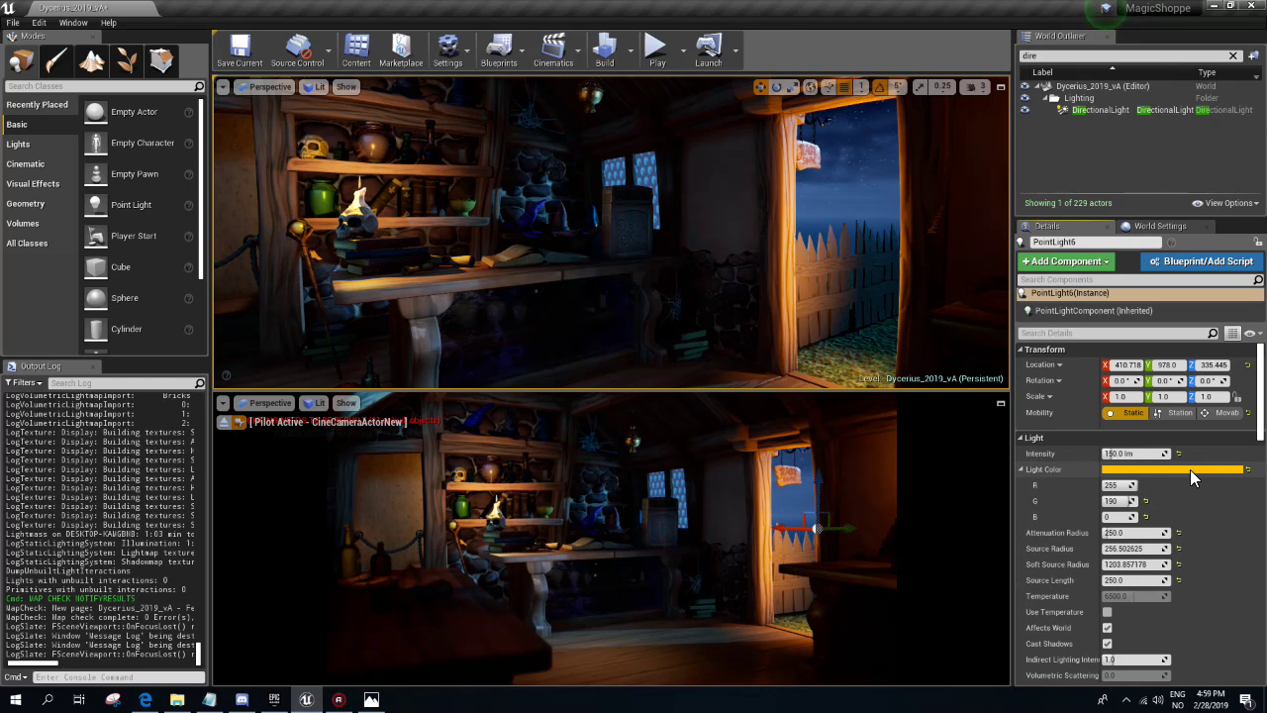
- Make PointLight6 movable and set its intensity to 25 lm
{"action": "left_click", "coordinate": [1220, 412]}
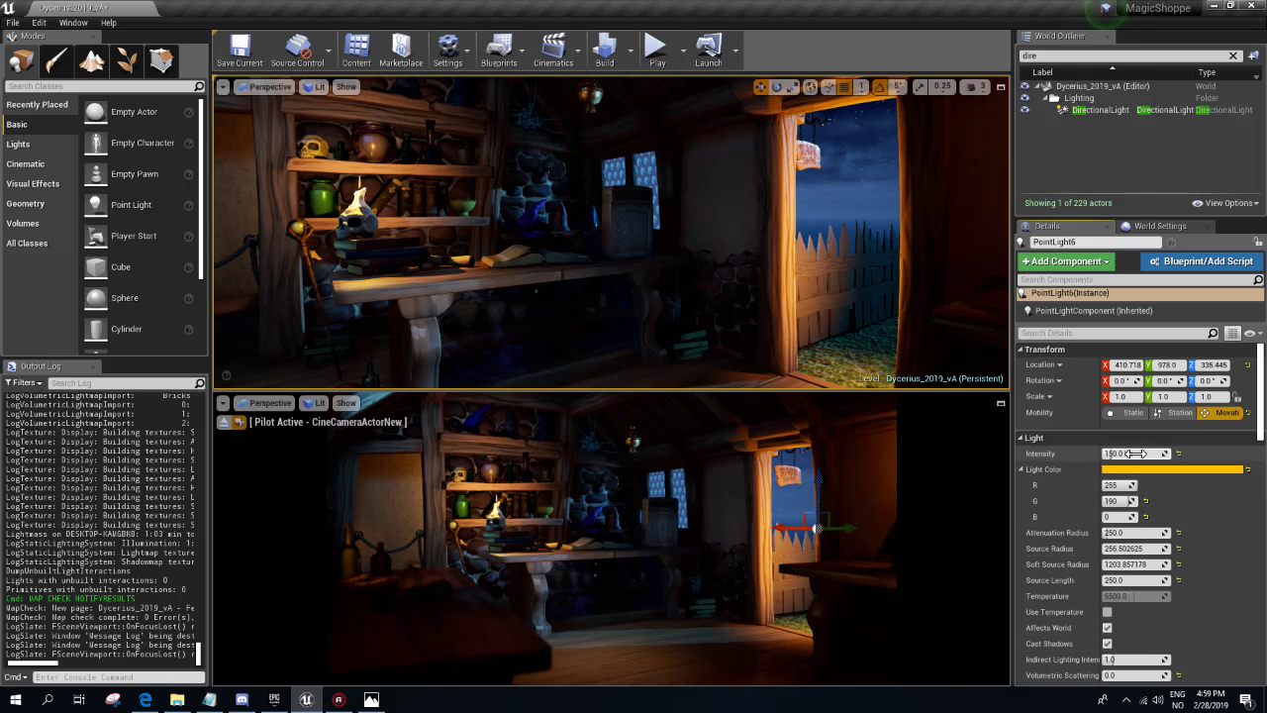
{"action": "left_click_drag", "start_coordinate": [1135, 453], "coordinate": [1081, 453]}
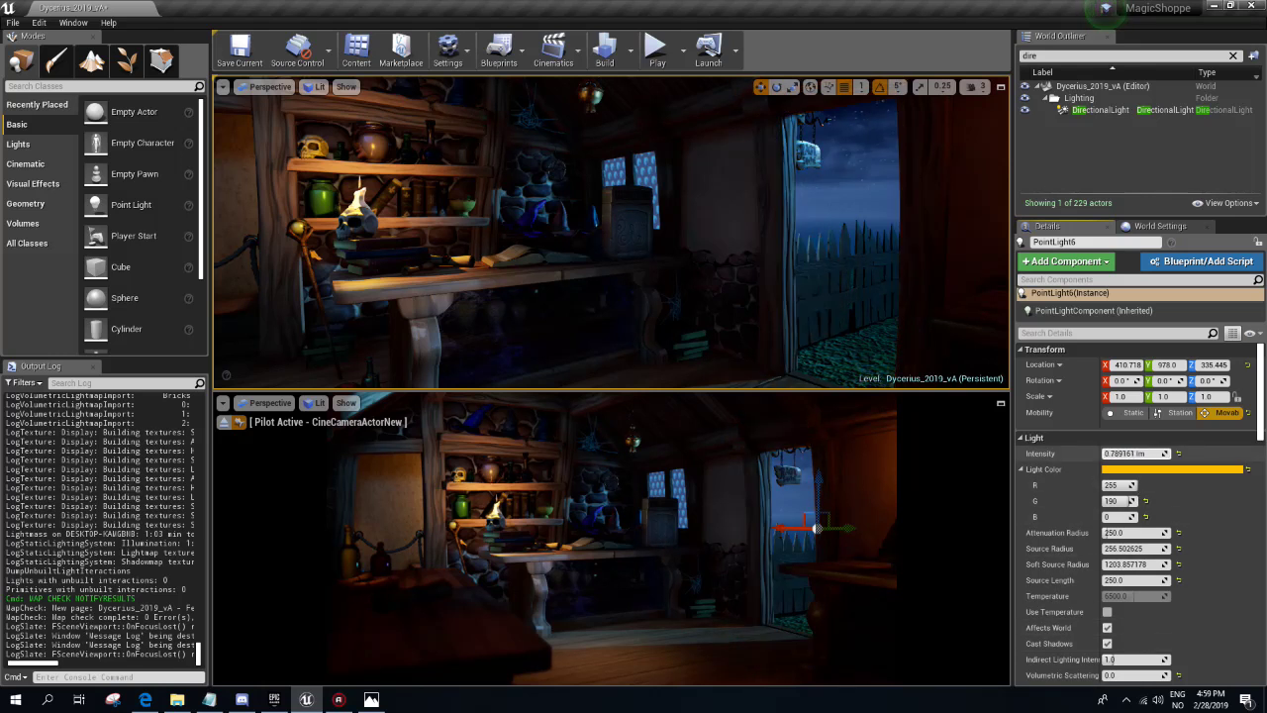
{"action": "left_click", "coordinate": [1136, 453]}
{"action": "type", "text": "5"}
{"action": "key", "text": "Return"}
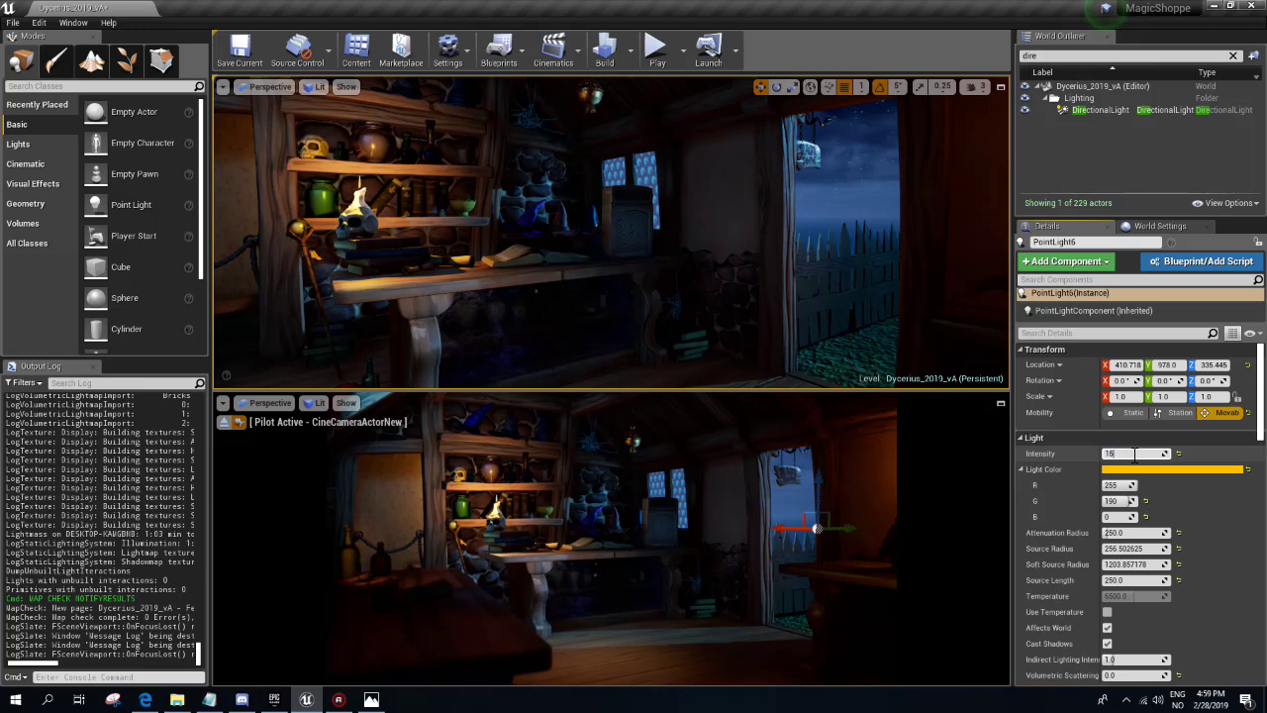
{"action": "key", "text": "Return"}
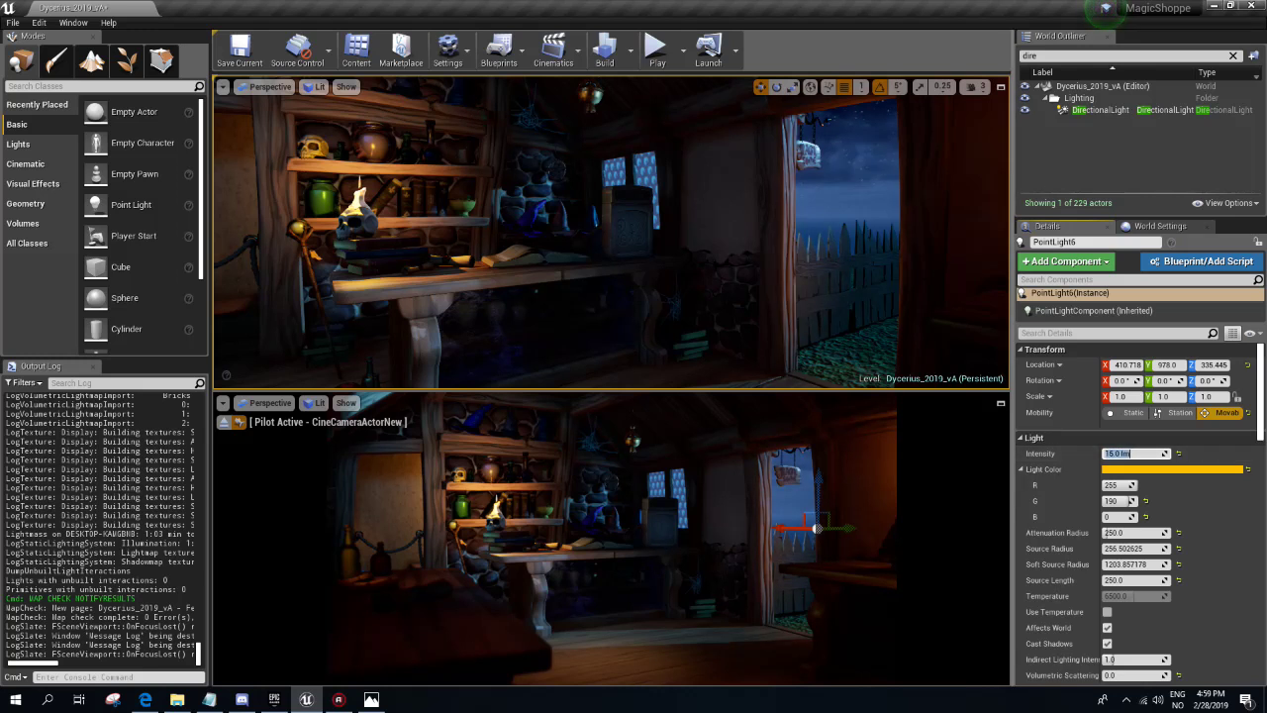
{"action": "type", "text": "25"}
{"action": "key", "text": "Return"}
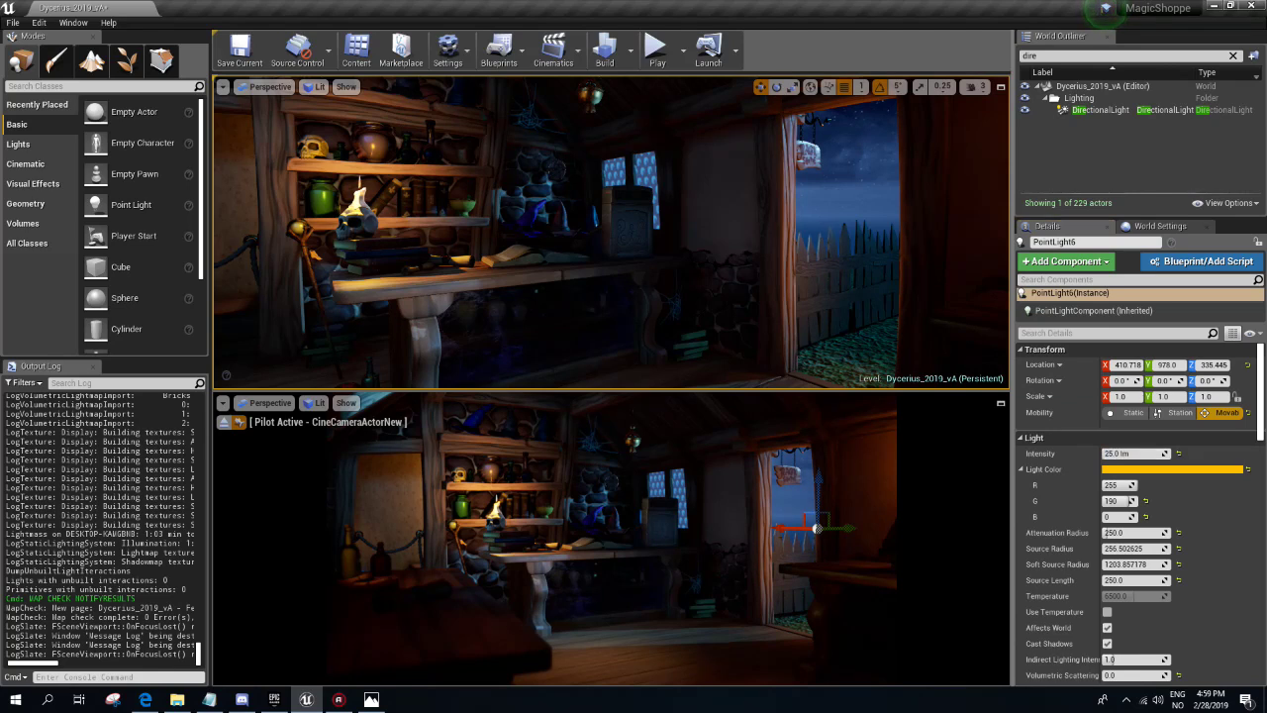
- Nudge PointLight6 along Y and X, testing a dimmer intensity but keeping 25 lm
{"action": "key", "text": "g"}
{"action": "right_click_drag", "start_coordinate": [826, 227], "coordinate": [792, 230]}
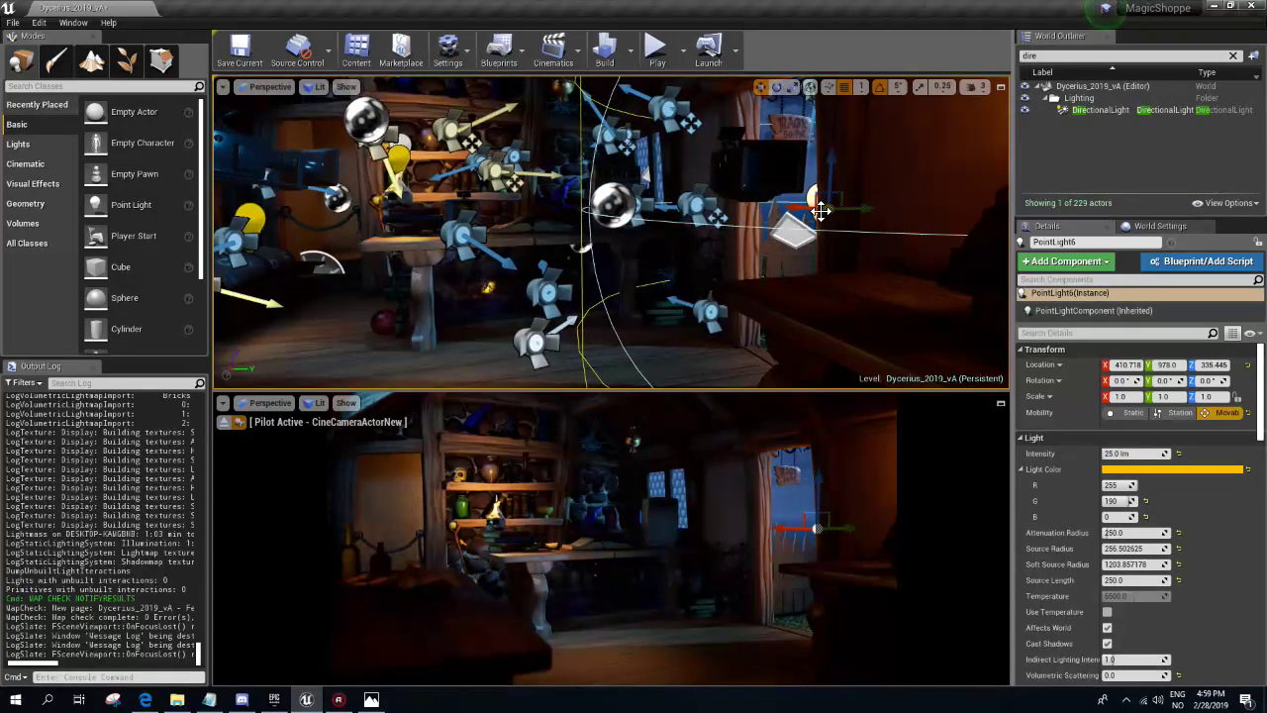
{"action": "mouse_move", "coordinate": [843, 208]}
{"action": "left_mouse_down"}
{"action": "mouse_move", "coordinate": [956, 209]}
{"action": "mouse_move", "coordinate": [825, 238]}
{"action": "mouse_move", "coordinate": [844, 236]}
{"action": "left_mouse_up"}
{"action": "key", "text": "f"}
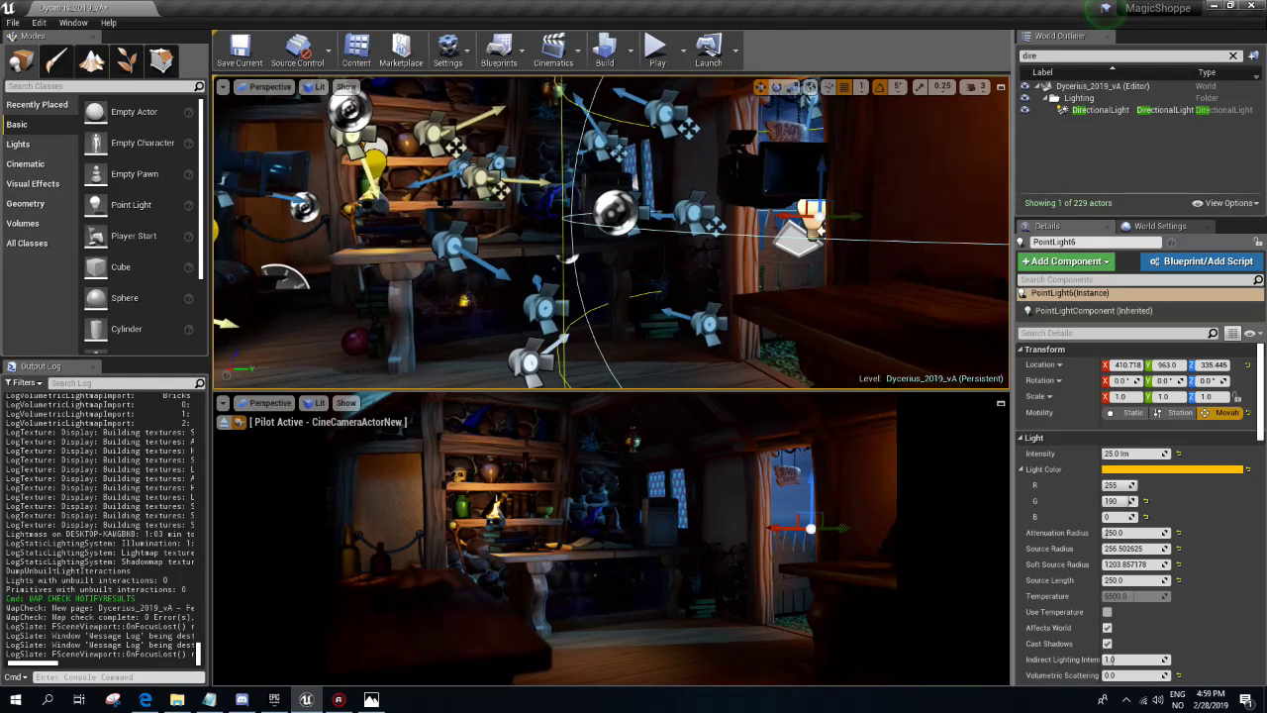
{"action": "left_click_drag", "start_coordinate": [693, 268], "coordinate": [713, 268]}
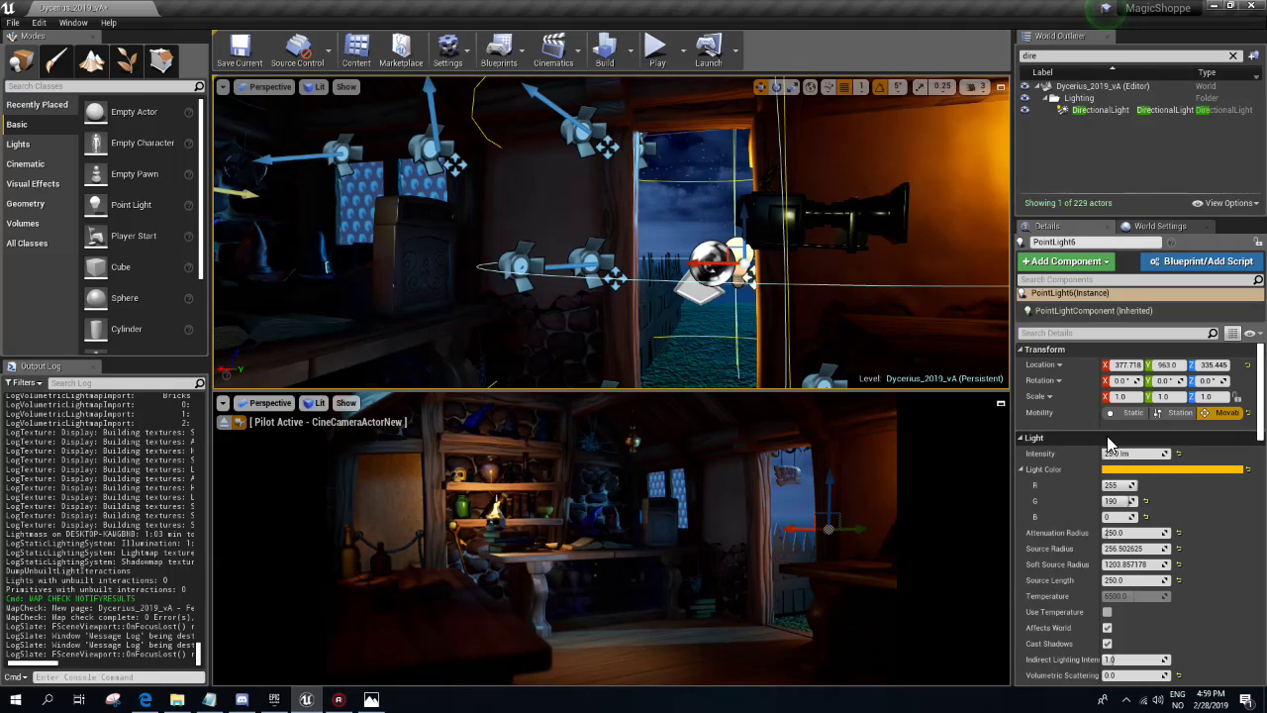
{"action": "mouse_move", "coordinate": [1128, 454]}
{"action": "left_mouse_down"}
{"action": "mouse_move", "coordinate": [1089, 453]}
{"action": "mouse_move", "coordinate": [1173, 453]}
{"action": "left_mouse_up"}
{"action": "key", "text": "ctrl+z"}
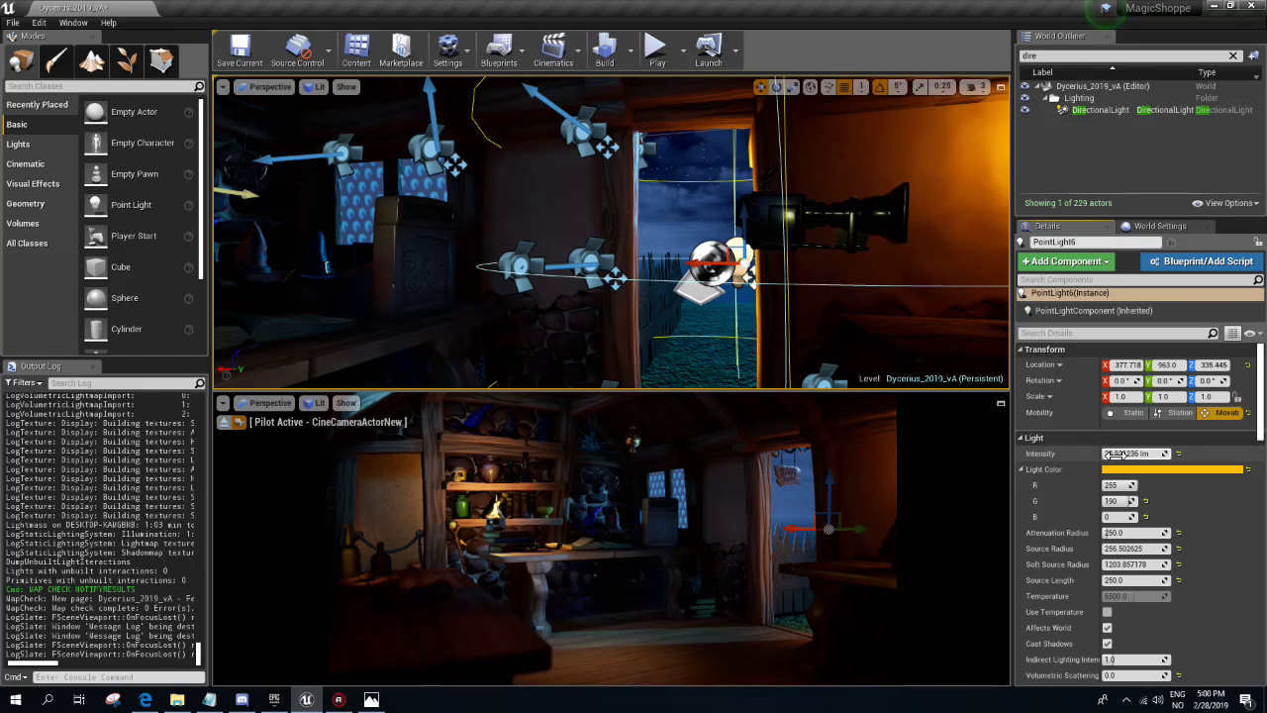
- Deselect everything and select the point light near the window
{"action": "left_click_drag", "start_coordinate": [693, 248], "coordinate": [685, 384]}
{"action": "key", "text": "Escape"}
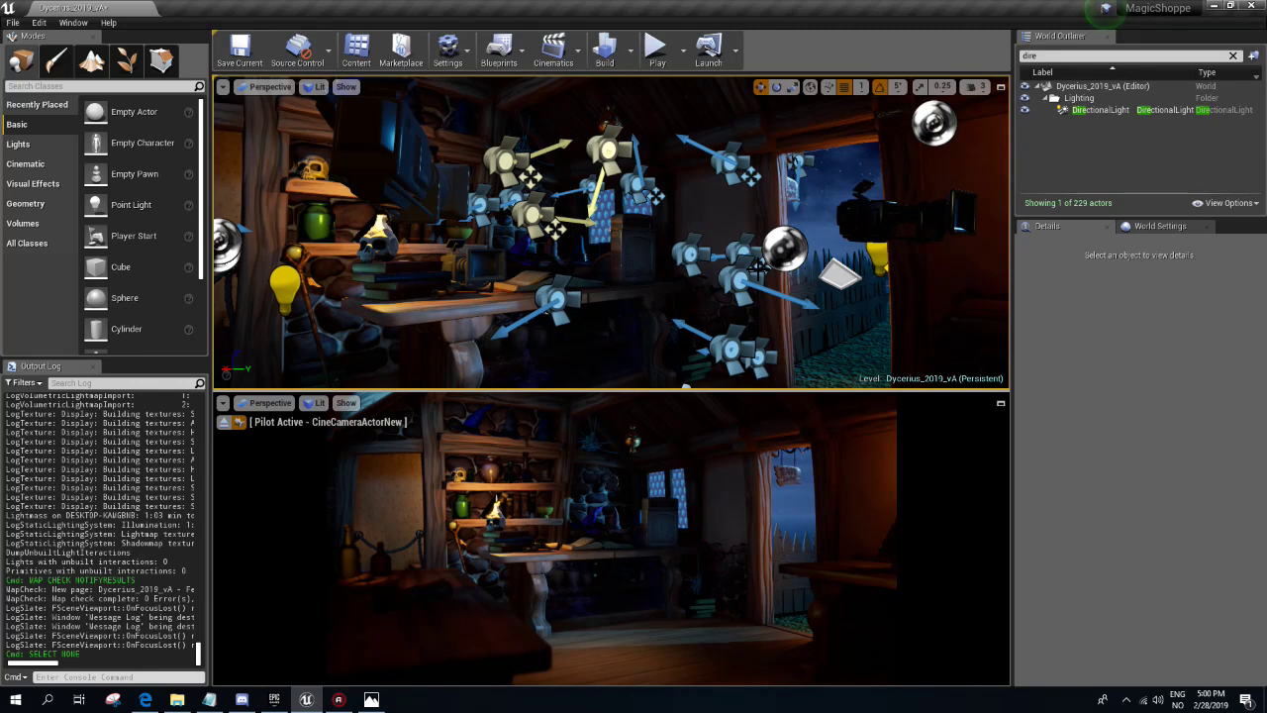
{"action": "left_click_drag", "start_coordinate": [685, 384], "coordinate": [755, 297]}
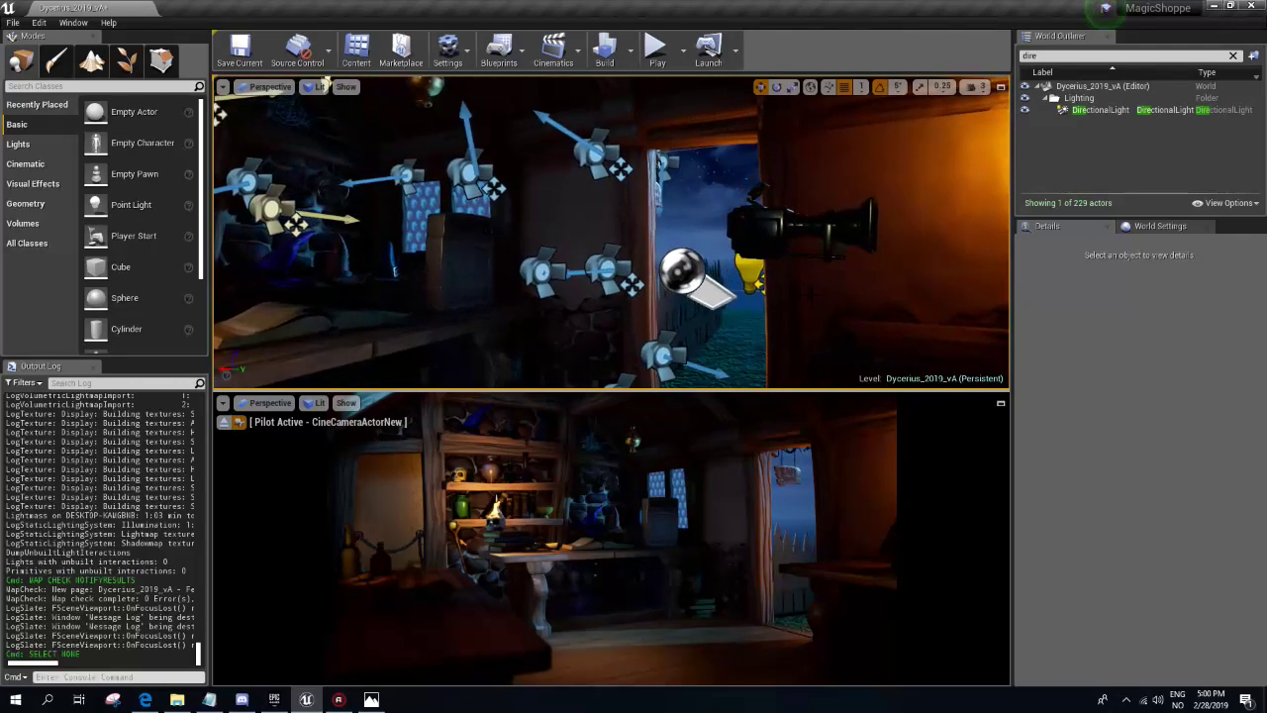
{"action": "left_click", "coordinate": [754, 267]}
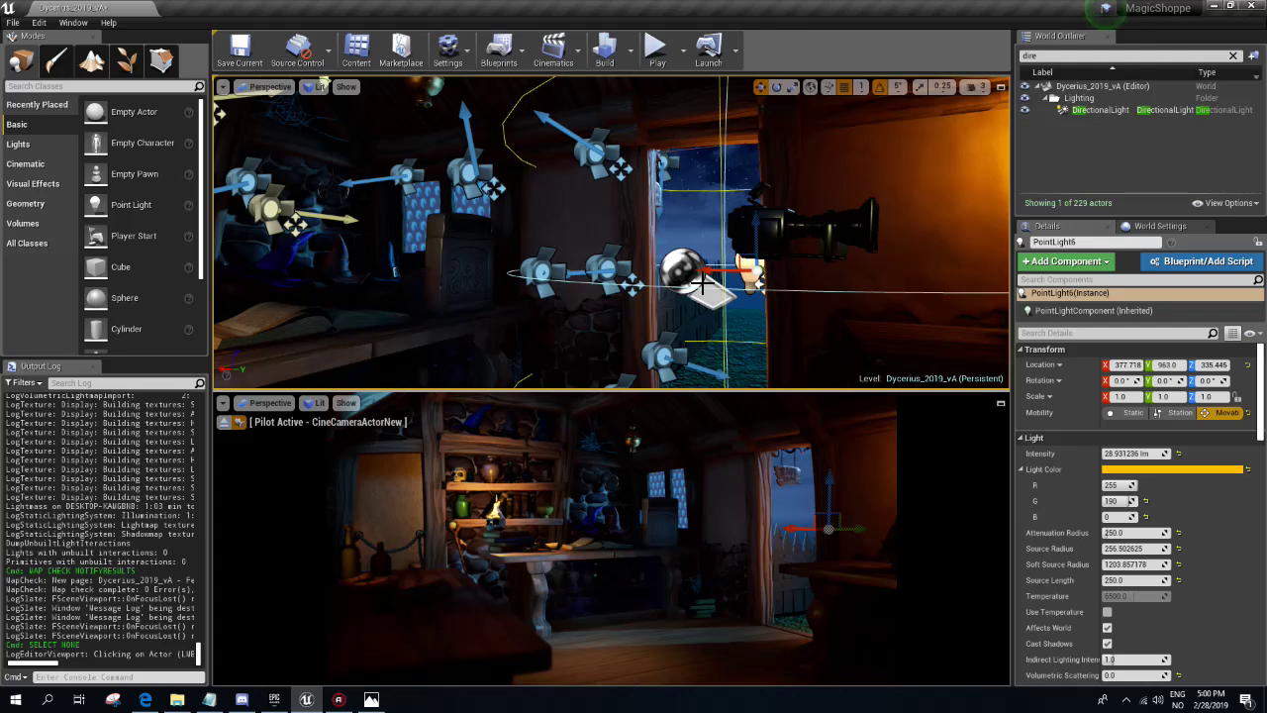
- Change PointLight6's light colour from orange to light blue
{"action": "left_click", "coordinate": [1173, 468]}
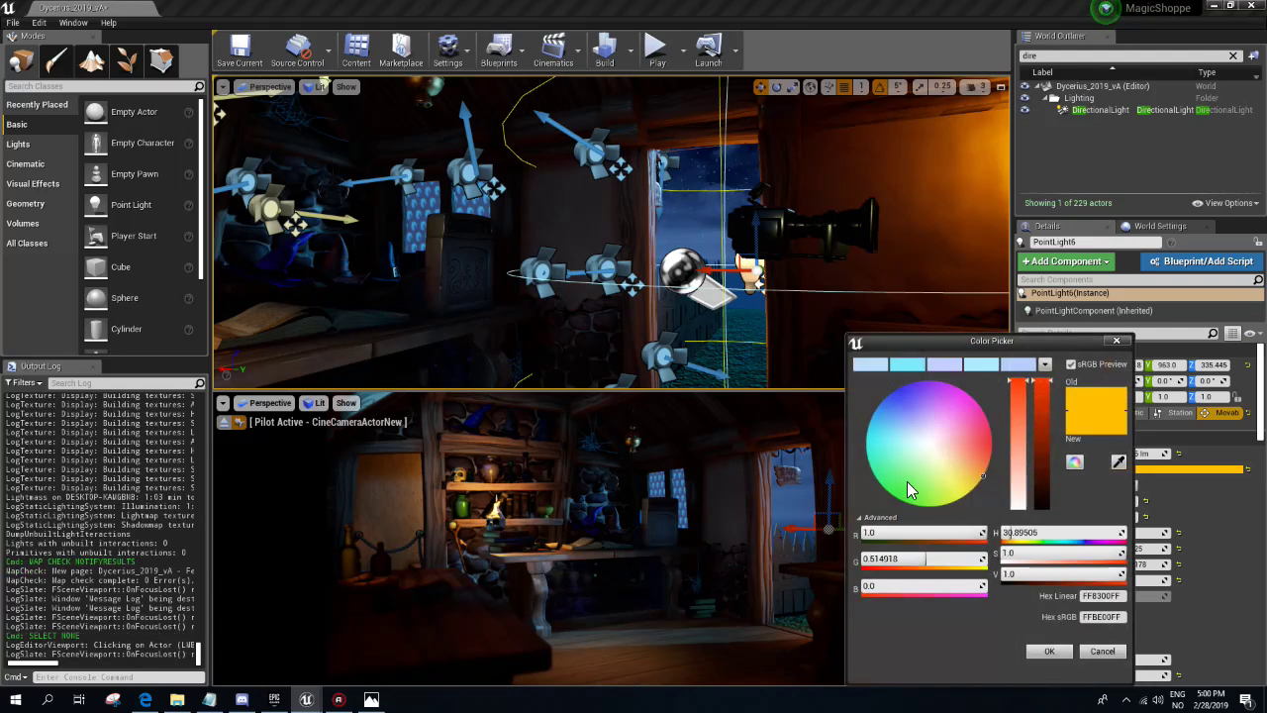
{"action": "left_click", "coordinate": [883, 437]}
{"action": "left_click", "coordinate": [1050, 651]}
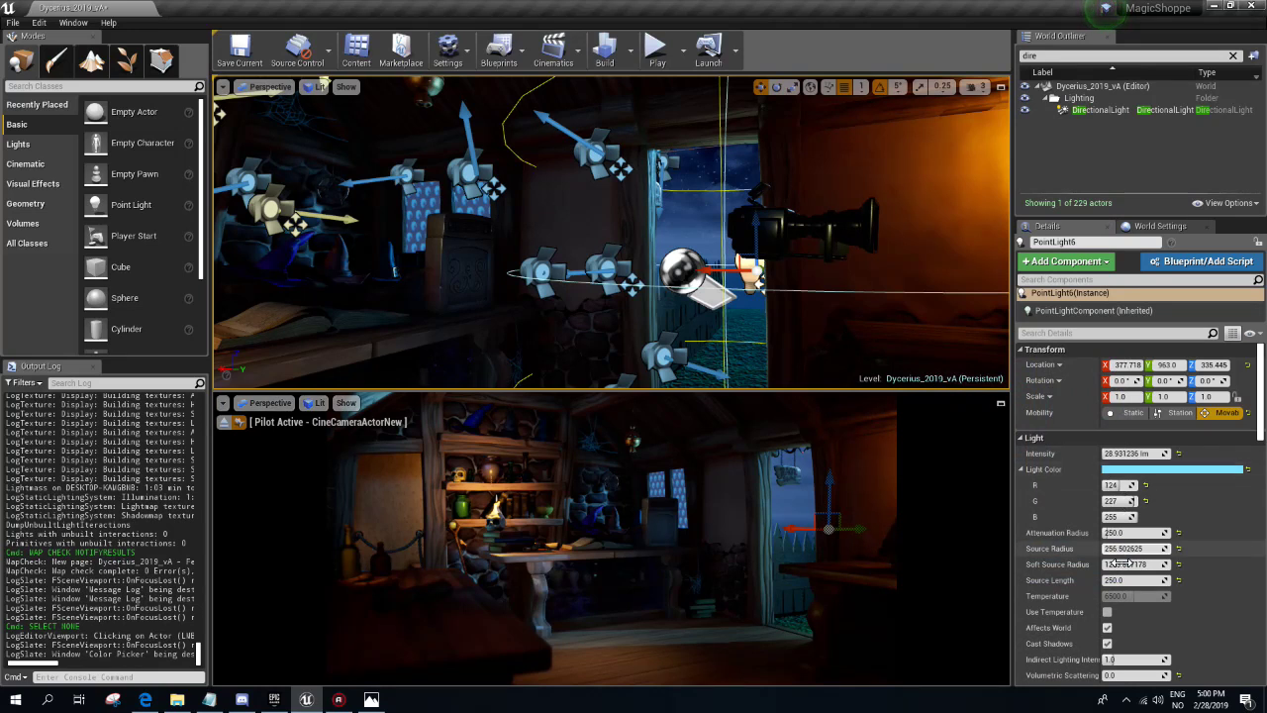
- Toggle Affects World to compare, then slide the light along X to about 461.7
{"action": "left_click", "coordinate": [1107, 628]}
{"action": "left_click", "coordinate": [1106, 629]}
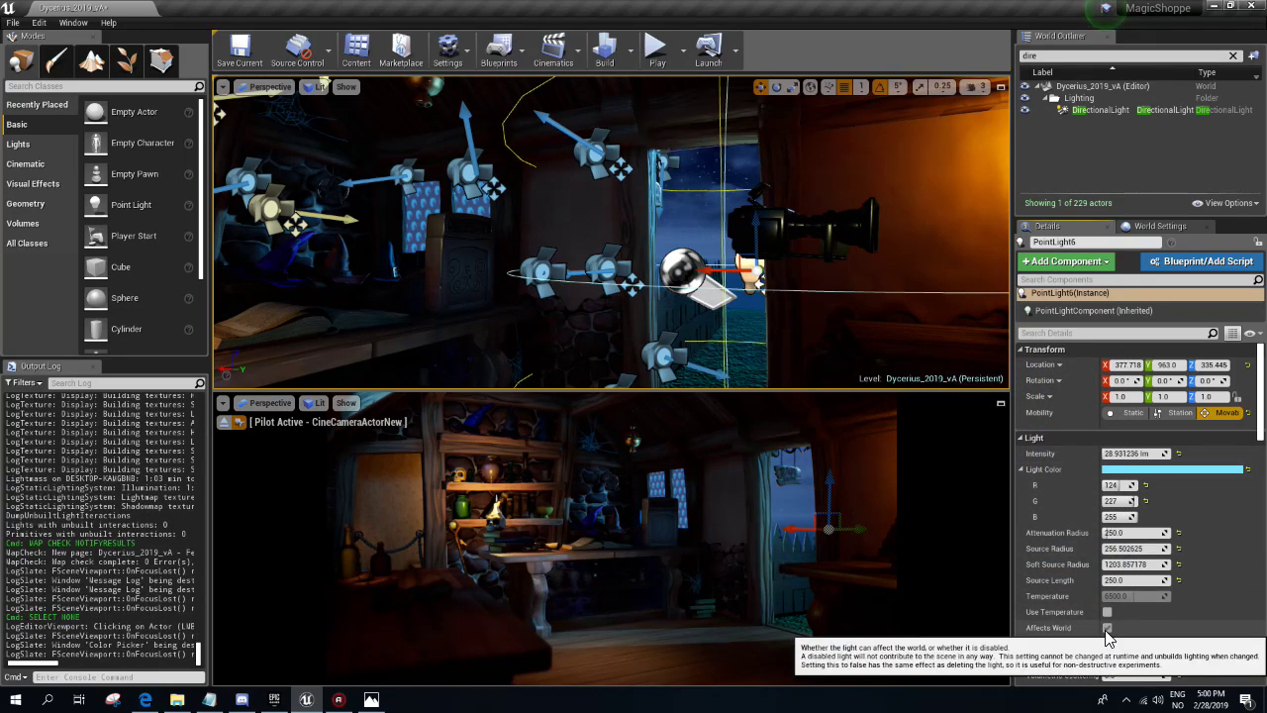
{"action": "left_click", "coordinate": [1107, 629]}
{"action": "left_click", "coordinate": [1106, 629]}
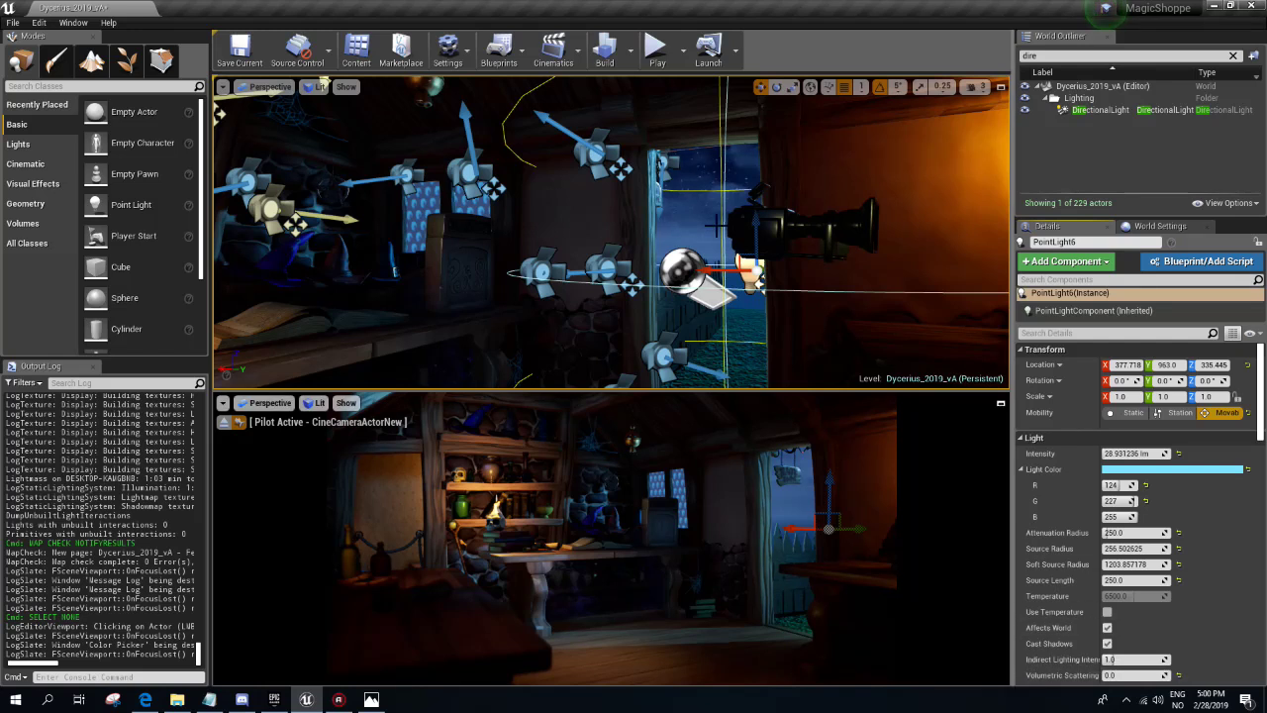
{"action": "left_click_drag", "start_coordinate": [718, 275], "coordinate": [605, 272]}
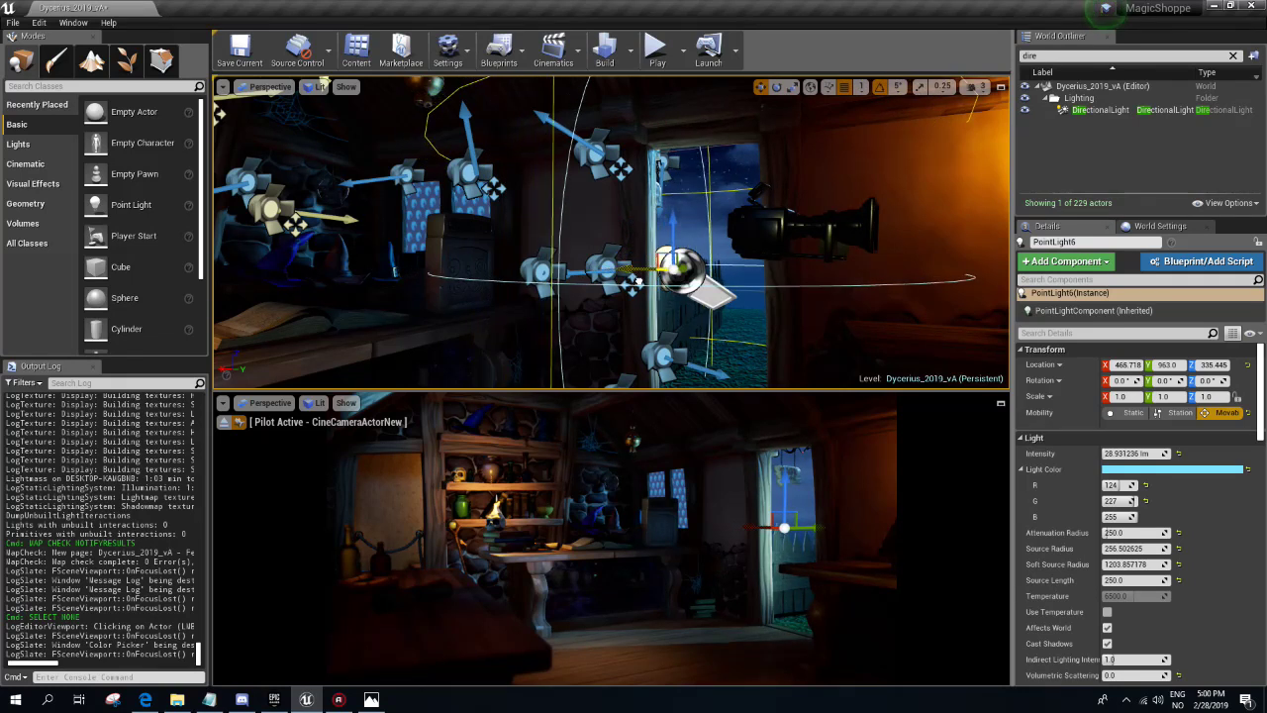
{"action": "mouse_move", "coordinate": [605, 271]}
{"action": "left_mouse_down"}
{"action": "mouse_move", "coordinate": [656, 288]}
{"action": "mouse_move", "coordinate": [642, 284]}
{"action": "left_mouse_up"}
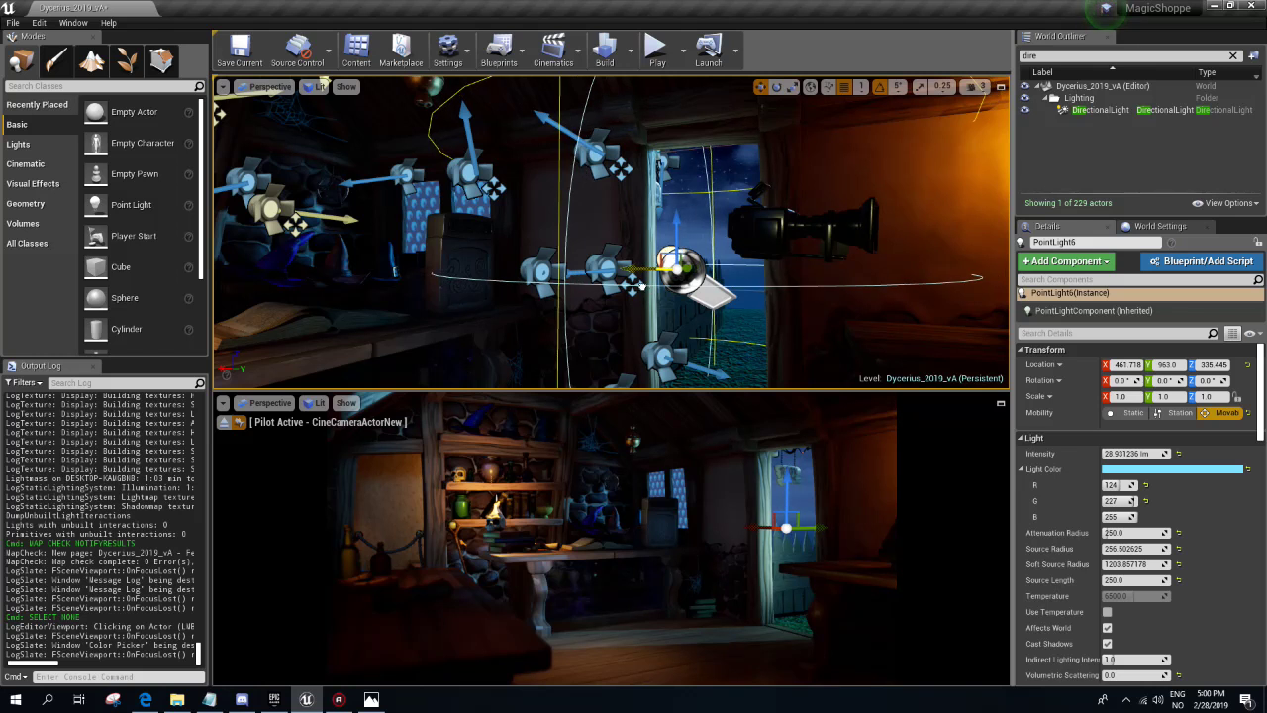
- Dim the blue point light to about 9.6 lm and lower it slightly
{"action": "left_click_drag", "start_coordinate": [1134, 454], "coordinate": [1090, 453]}
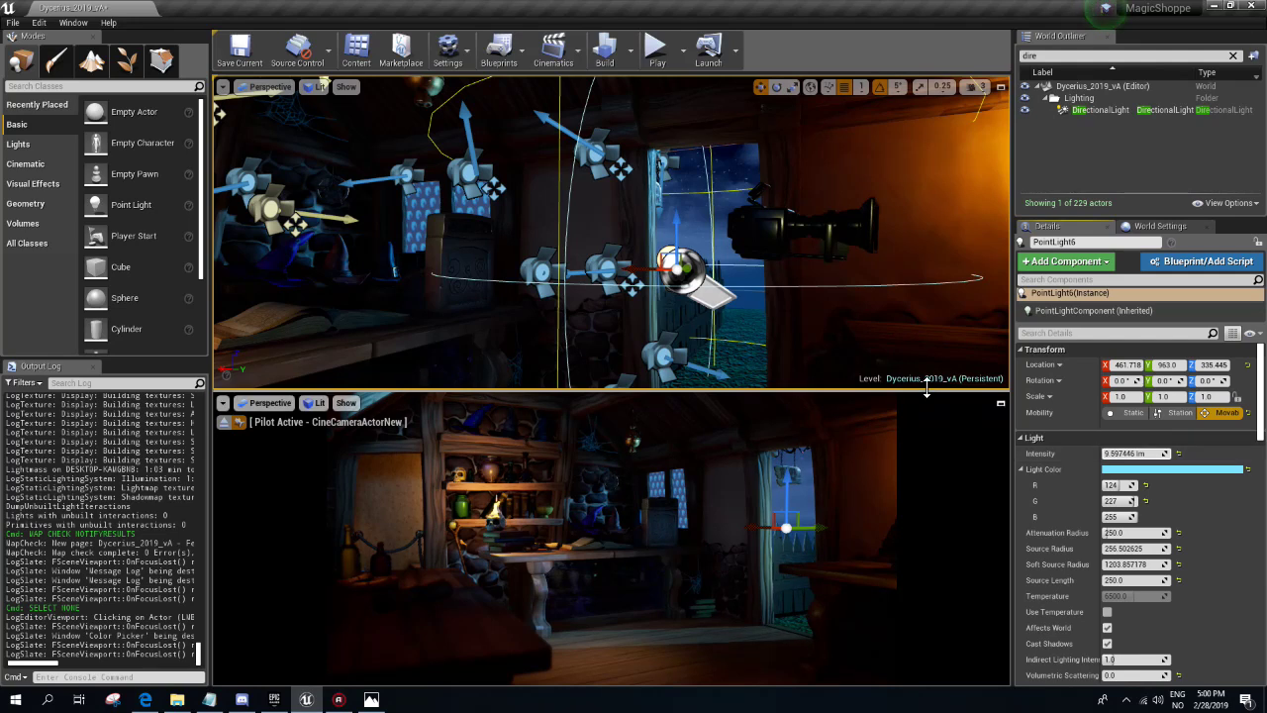
{"action": "mouse_move", "coordinate": [712, 262]}
{"action": "left_mouse_down"}
{"action": "mouse_move", "coordinate": [777, 234]}
{"action": "mouse_move", "coordinate": [760, 261]}
{"action": "left_mouse_up"}
{"action": "left_click_drag", "start_coordinate": [721, 198], "coordinate": [726, 214]}
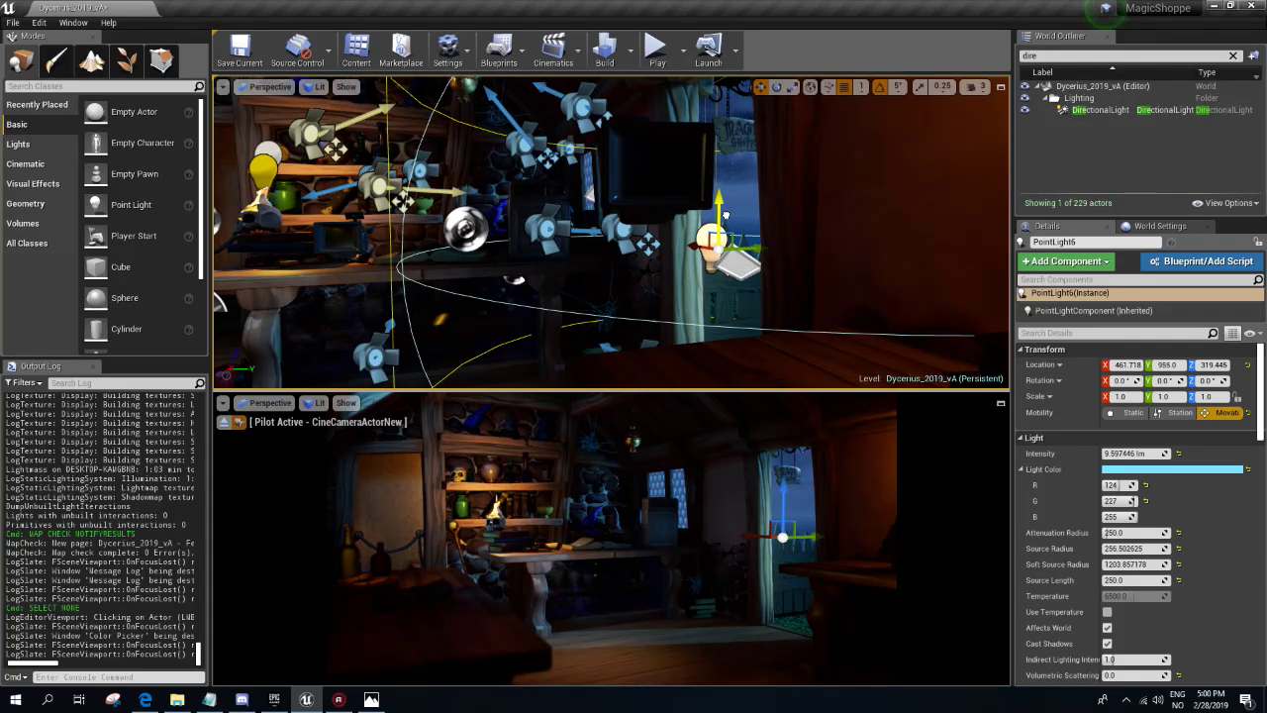
{"action": "mouse_move", "coordinate": [765, 248]}
{"action": "left_mouse_down"}
{"action": "mouse_move", "coordinate": [747, 248]}
{"action": "mouse_move", "coordinate": [772, 248]}
{"action": "left_mouse_up"}
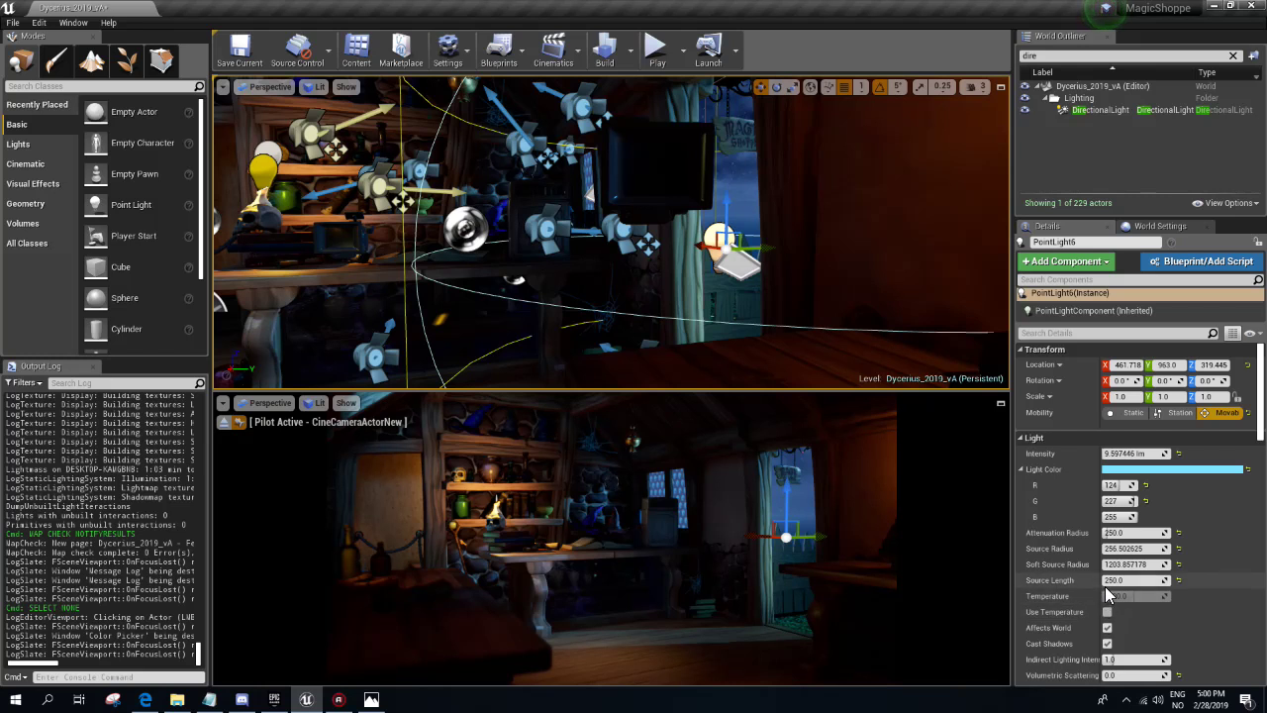
- Reduce the soft source radius, lengthen the source to about 274.86, and shift X to 478.7
{"action": "mouse_move", "coordinate": [1130, 564]}
{"action": "left_mouse_down"}
{"action": "mouse_move", "coordinate": [1089, 564]}
{"action": "mouse_move", "coordinate": [1148, 565]}
{"action": "mouse_move", "coordinate": [1099, 548]}
{"action": "left_mouse_up"}
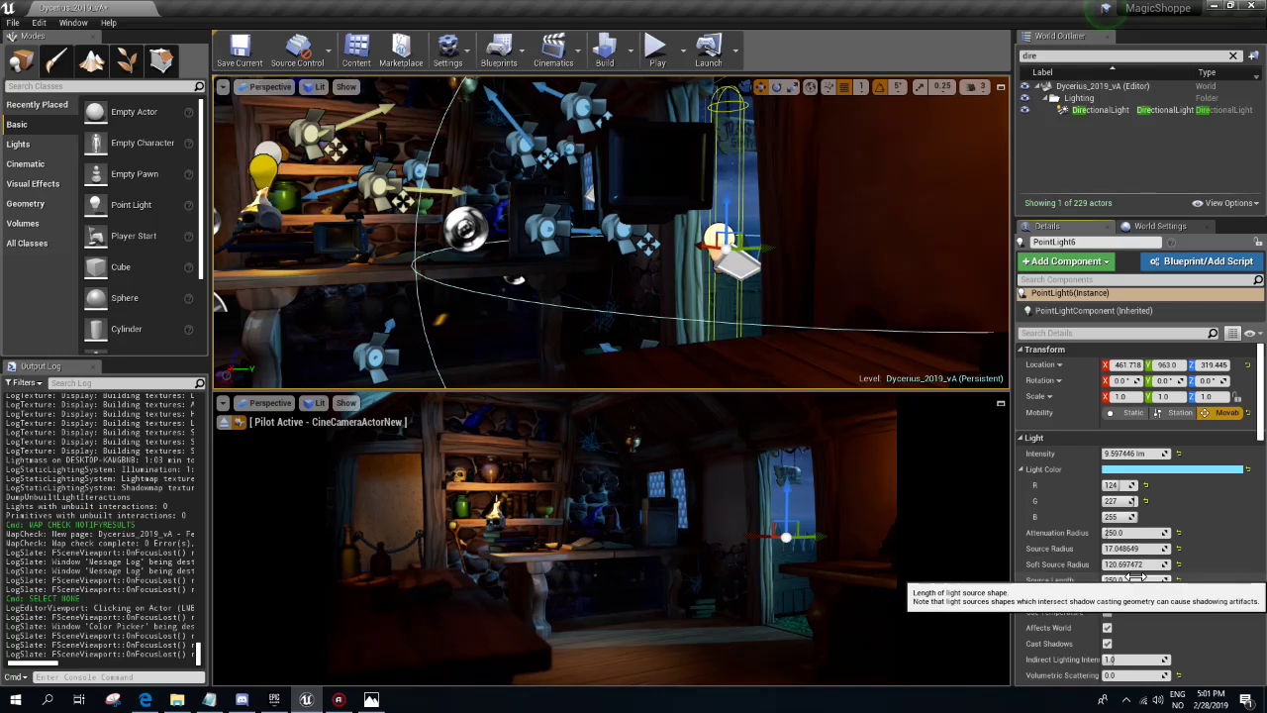
{"action": "left_click_drag", "start_coordinate": [1129, 580], "coordinate": [1134, 580]}
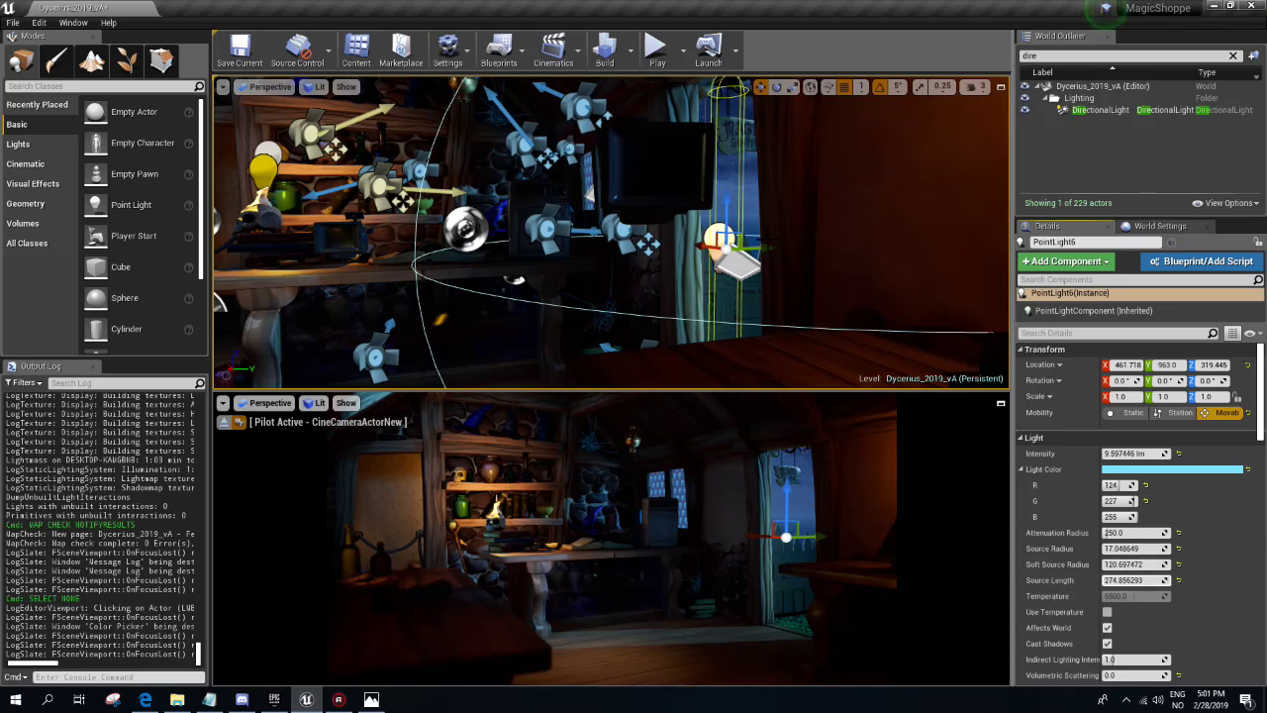
{"action": "key", "text": "f"}
{"action": "mouse_move", "coordinate": [681, 255]}
{"action": "left_mouse_down"}
{"action": "mouse_move", "coordinate": [615, 251]}
{"action": "mouse_move", "coordinate": [645, 259]}
{"action": "left_mouse_up"}
- Undo a test rotation of PointLight6, then move it along X and lower it on Z
{"action": "key", "text": "e"}
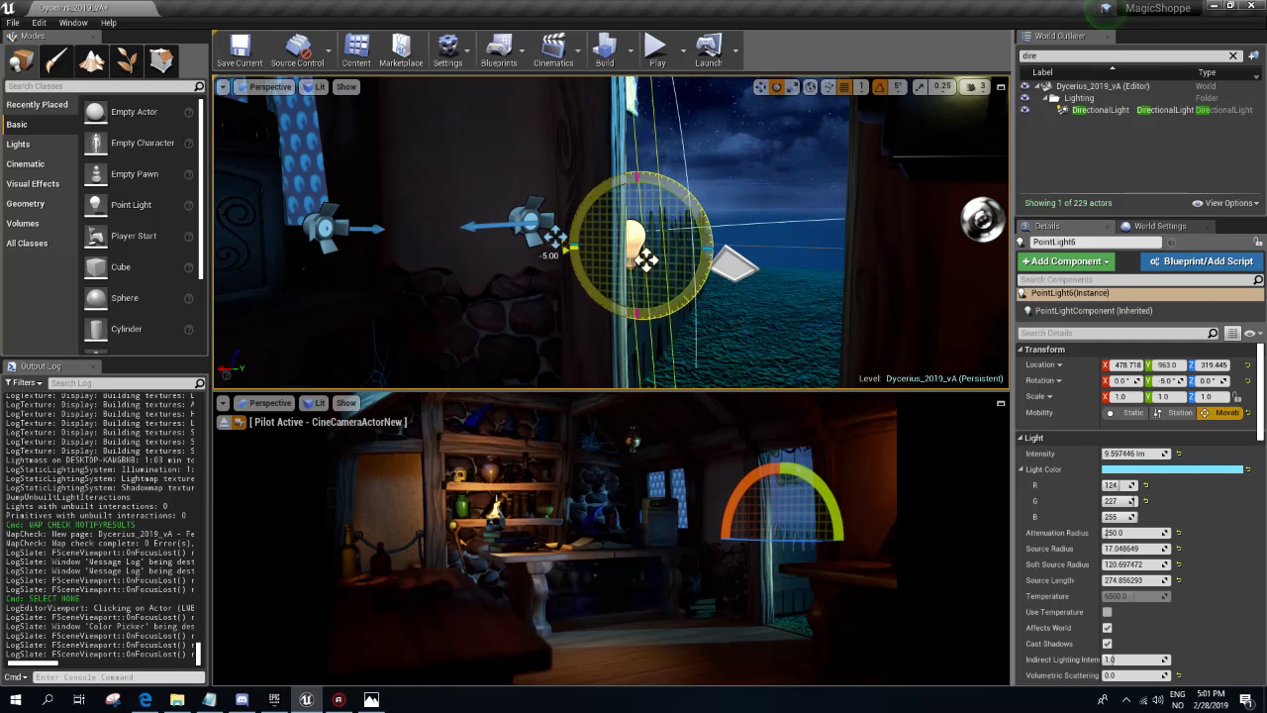
{"action": "key", "text": "w"}
{"action": "right_click_drag", "start_coordinate": [646, 259], "coordinate": [710, 255]}
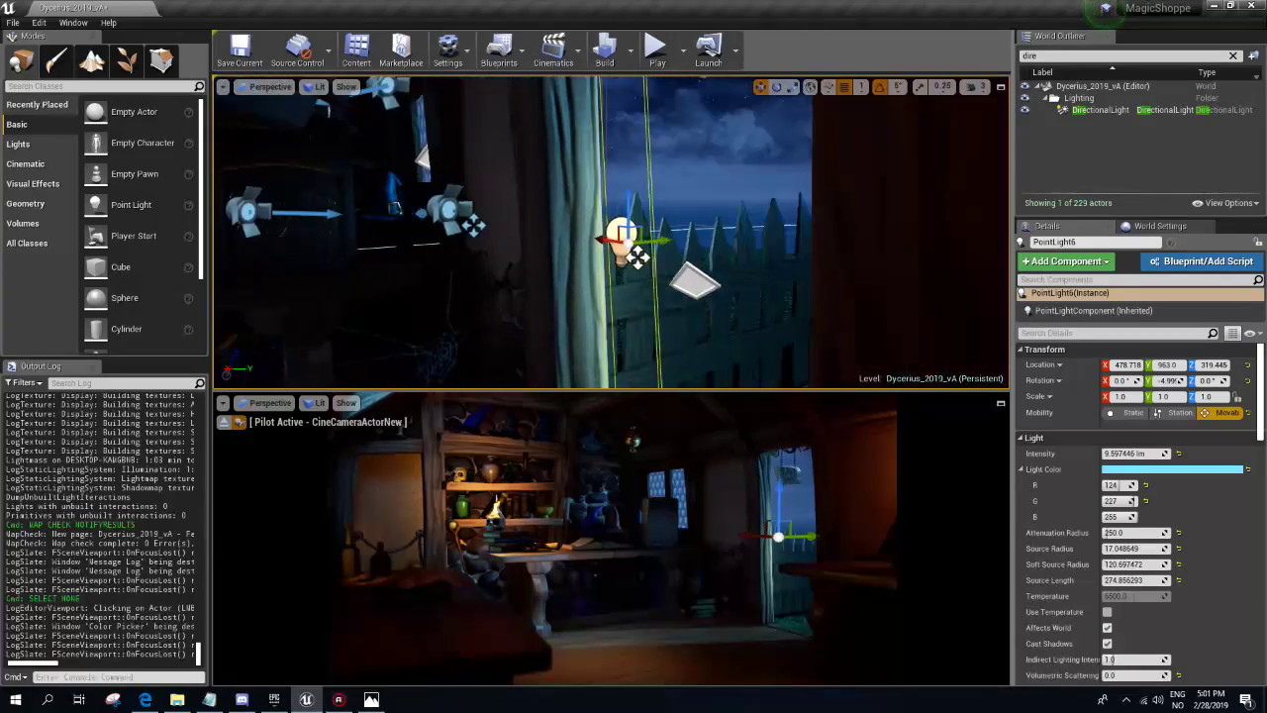
{"action": "key", "text": "ctrl+z"}
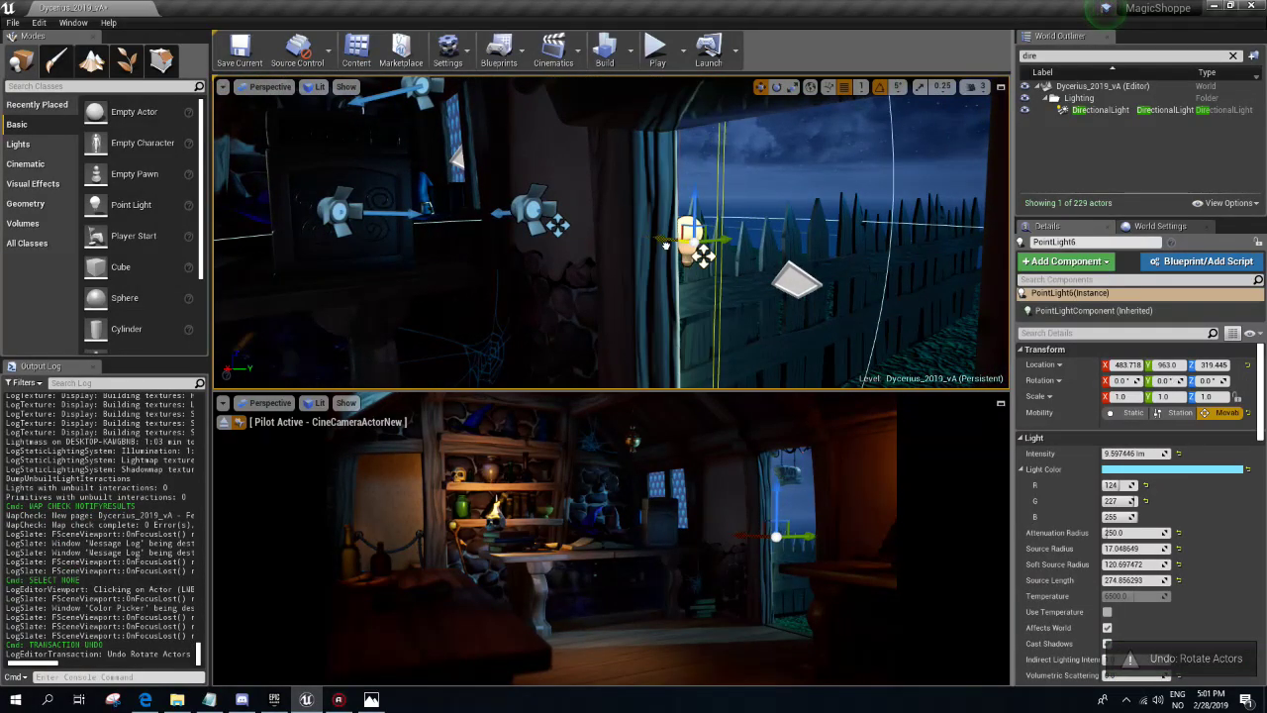
{"action": "mouse_move", "coordinate": [684, 249]}
{"action": "left_mouse_down"}
{"action": "mouse_move", "coordinate": [671, 245]}
{"action": "mouse_move", "coordinate": [739, 240]}
{"action": "mouse_move", "coordinate": [662, 236]}
{"action": "mouse_move", "coordinate": [682, 239]}
{"action": "left_mouse_up"}
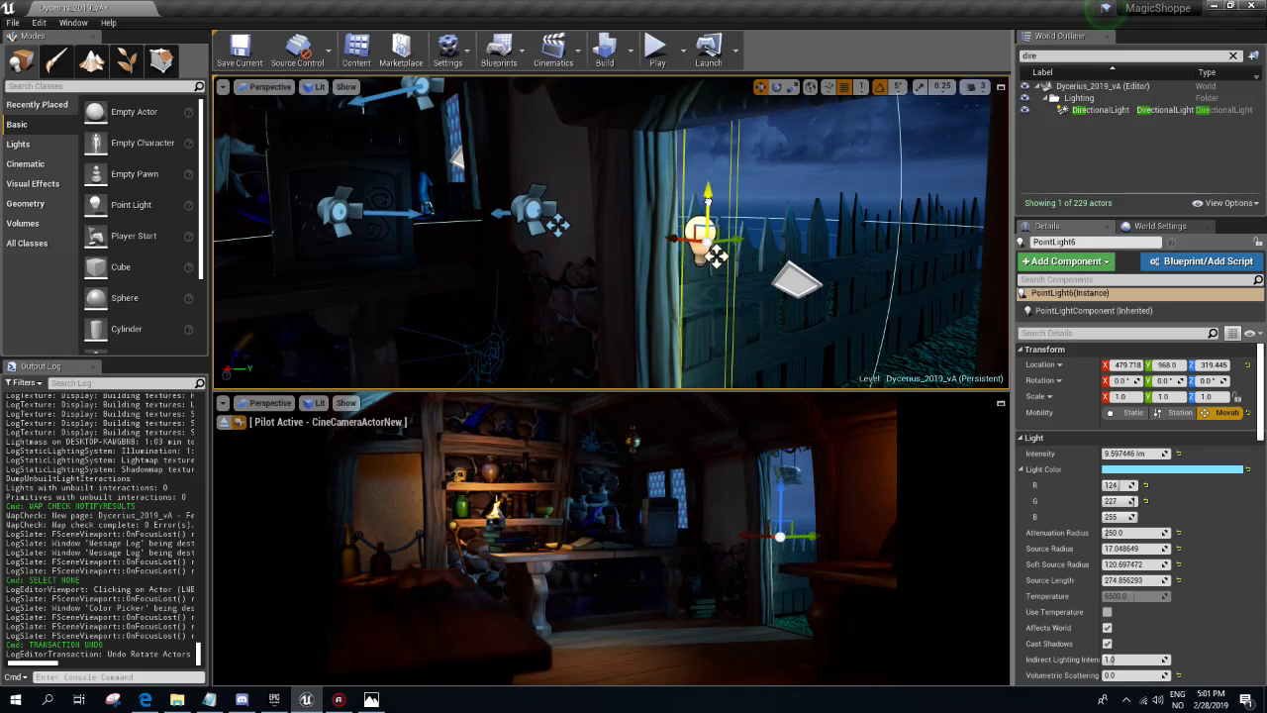
{"action": "mouse_move", "coordinate": [729, 198]}
{"action": "left_mouse_down"}
{"action": "mouse_move", "coordinate": [729, 264]}
{"action": "mouse_move", "coordinate": [728, 213]}
{"action": "left_mouse_up"}
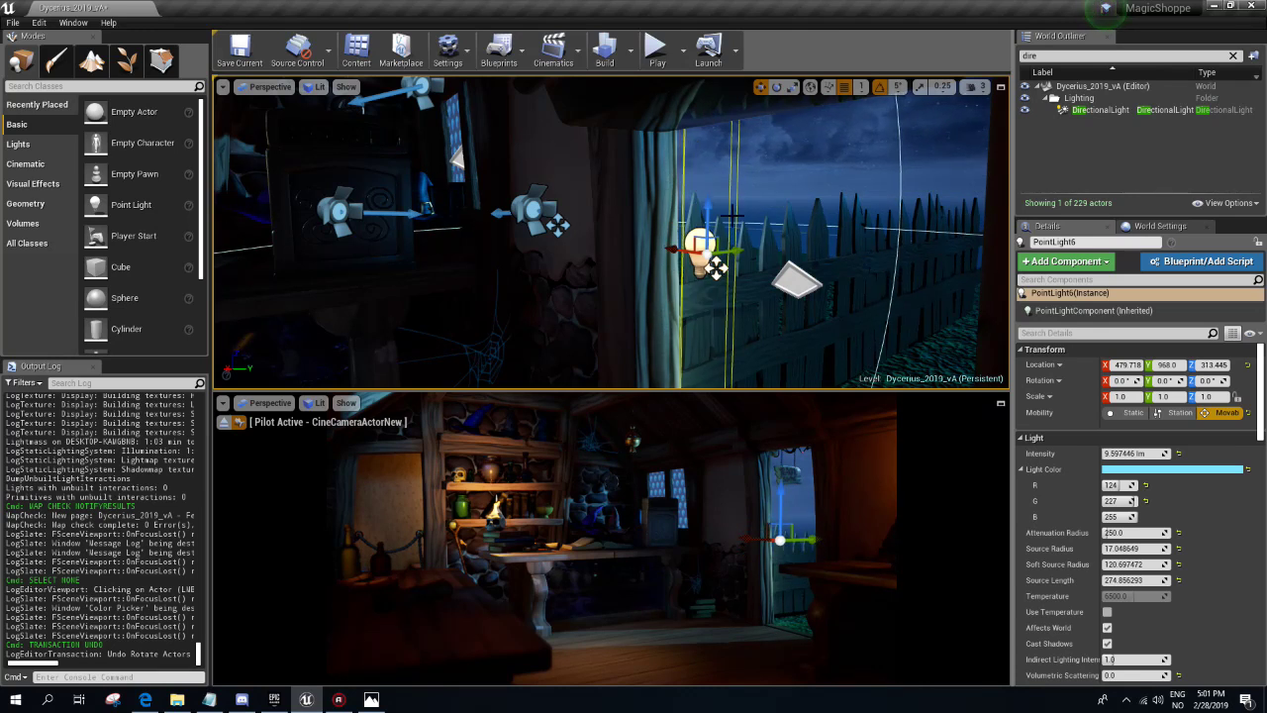
- Reselect the doorway point light, tweak its source radius and position, then delete it
{"action": "left_click_drag", "start_coordinate": [733, 251], "coordinate": [634, 243]}
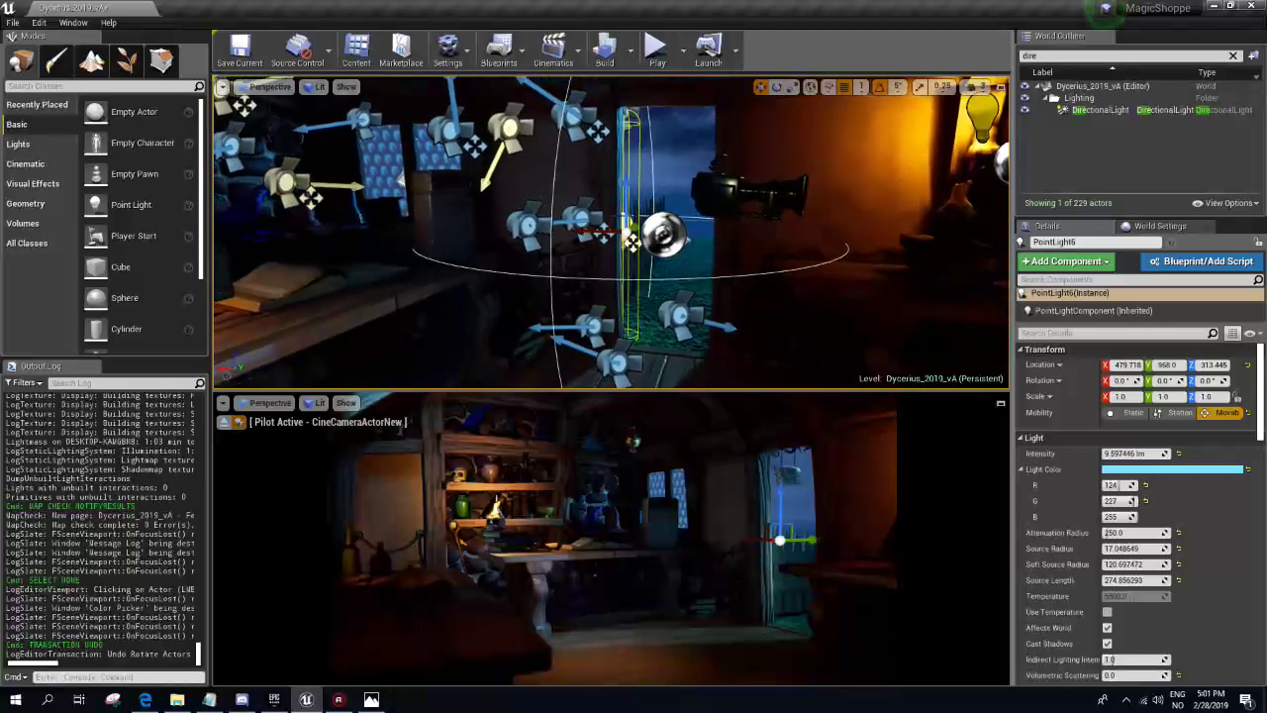
{"action": "scroll", "coordinate": [693, 220], "scroll_direction": "up", "scroll_amount": 3}
{"action": "left_click", "coordinate": [681, 234]}
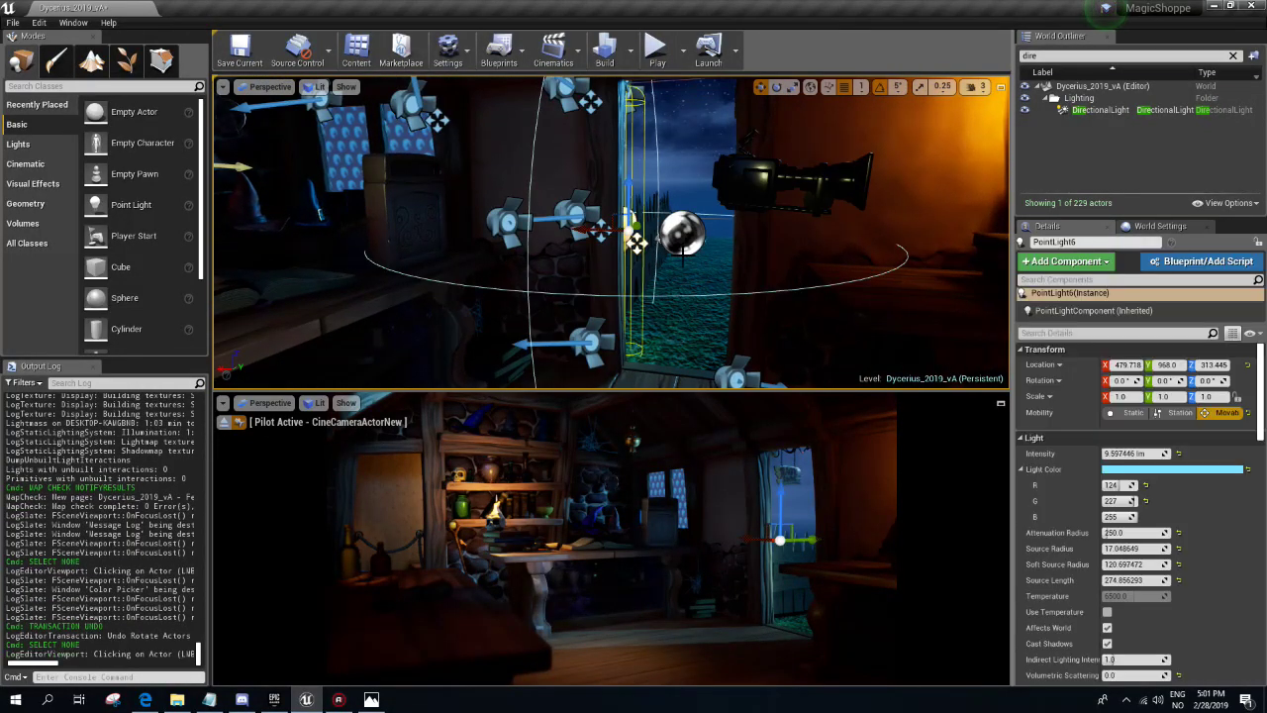
{"action": "mouse_move", "coordinate": [1128, 548]}
{"action": "left_mouse_down"}
{"action": "mouse_move", "coordinate": [1227, 548]}
{"action": "mouse_move", "coordinate": [1139, 548]}
{"action": "left_mouse_up"}
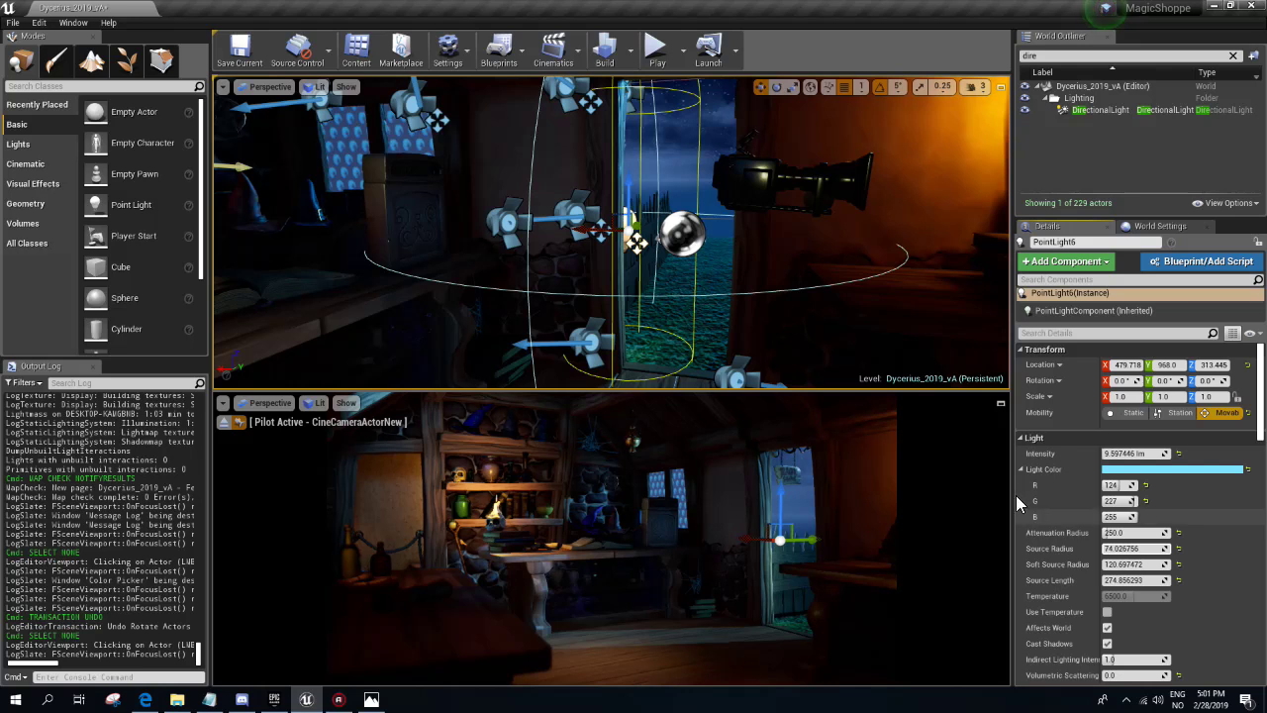
{"action": "mouse_move", "coordinate": [583, 233]}
{"action": "left_mouse_down"}
{"action": "mouse_move", "coordinate": [600, 234]}
{"action": "mouse_move", "coordinate": [577, 239]}
{"action": "left_mouse_up"}
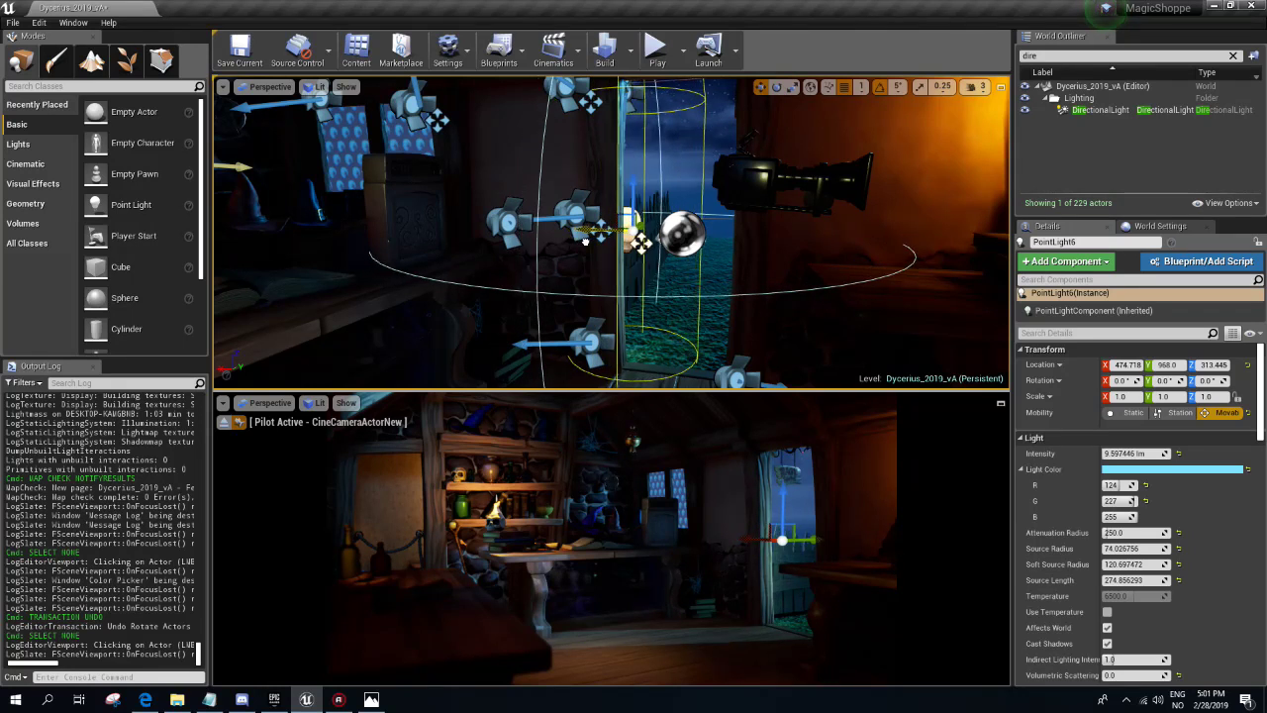
{"action": "left_click_drag", "start_coordinate": [577, 241], "coordinate": [583, 243]}
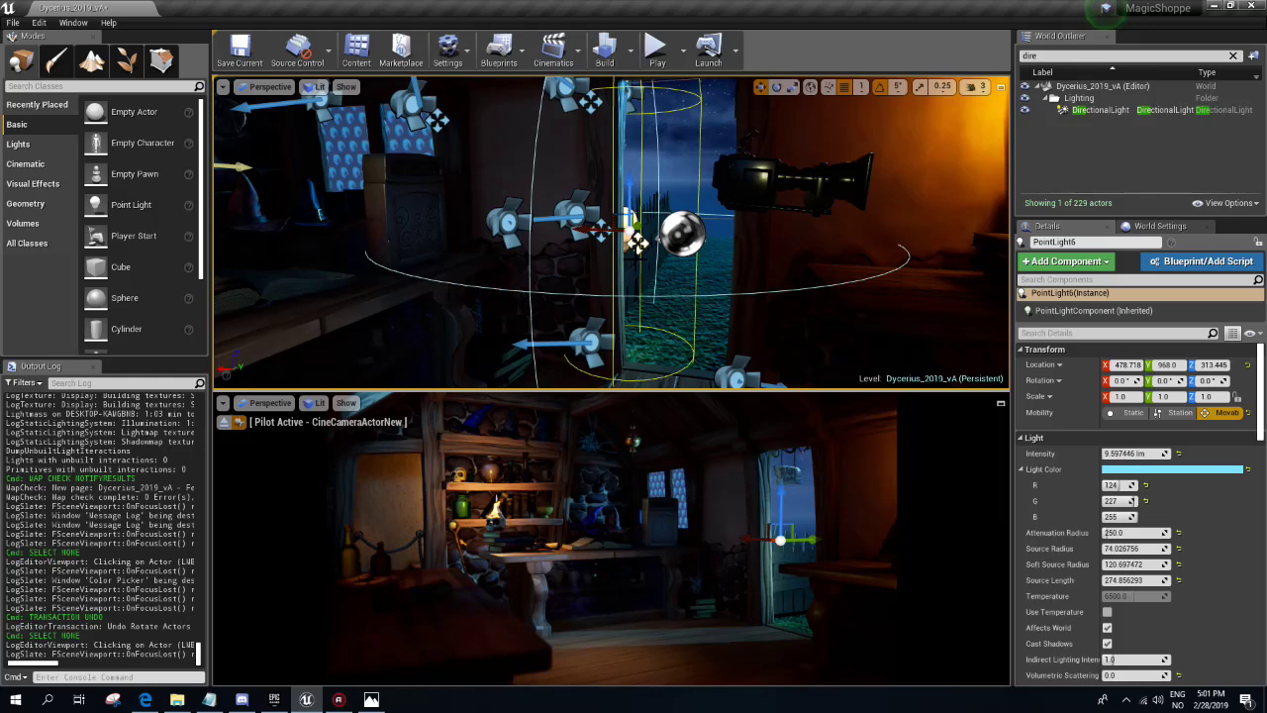
{"action": "key", "text": "Delete"}
{"action": "right_click_drag", "start_coordinate": [611, 231], "coordinate": [633, 238]}
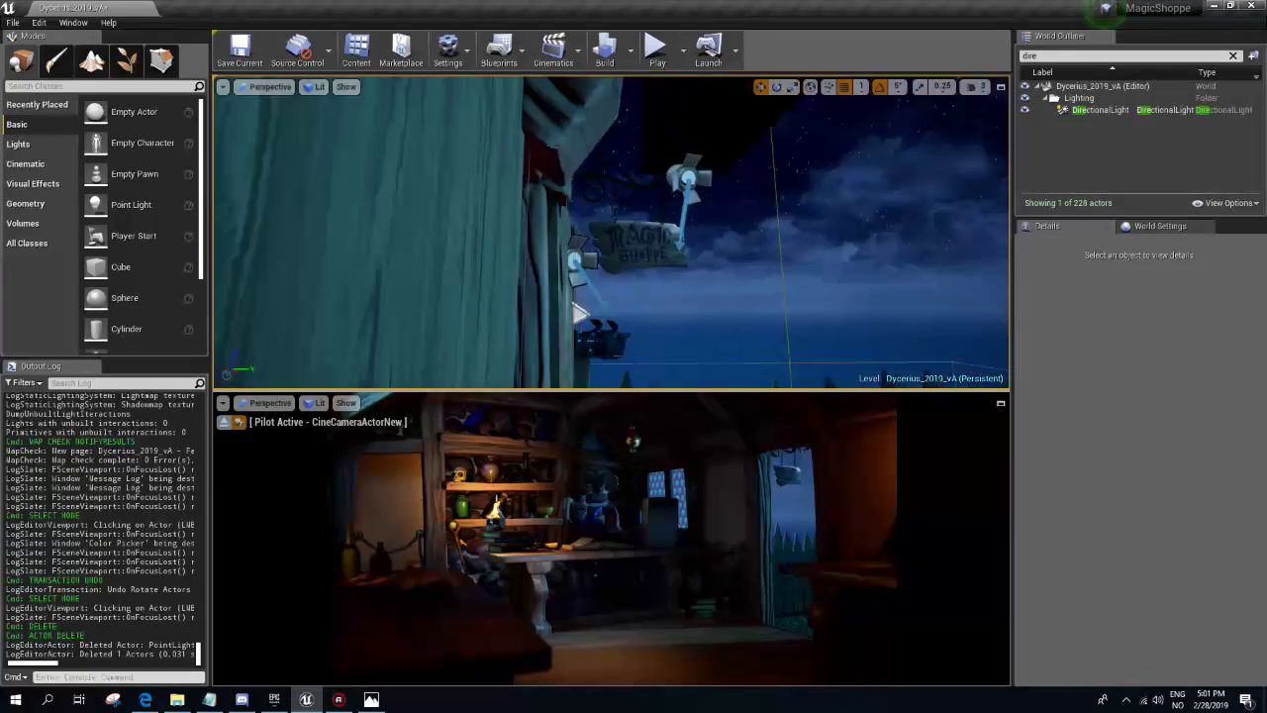
- Alt-duplicate the blue spotlight SpotLight2 and move the copy to height 325 by the window
{"action": "left_click", "coordinate": [683, 178]}
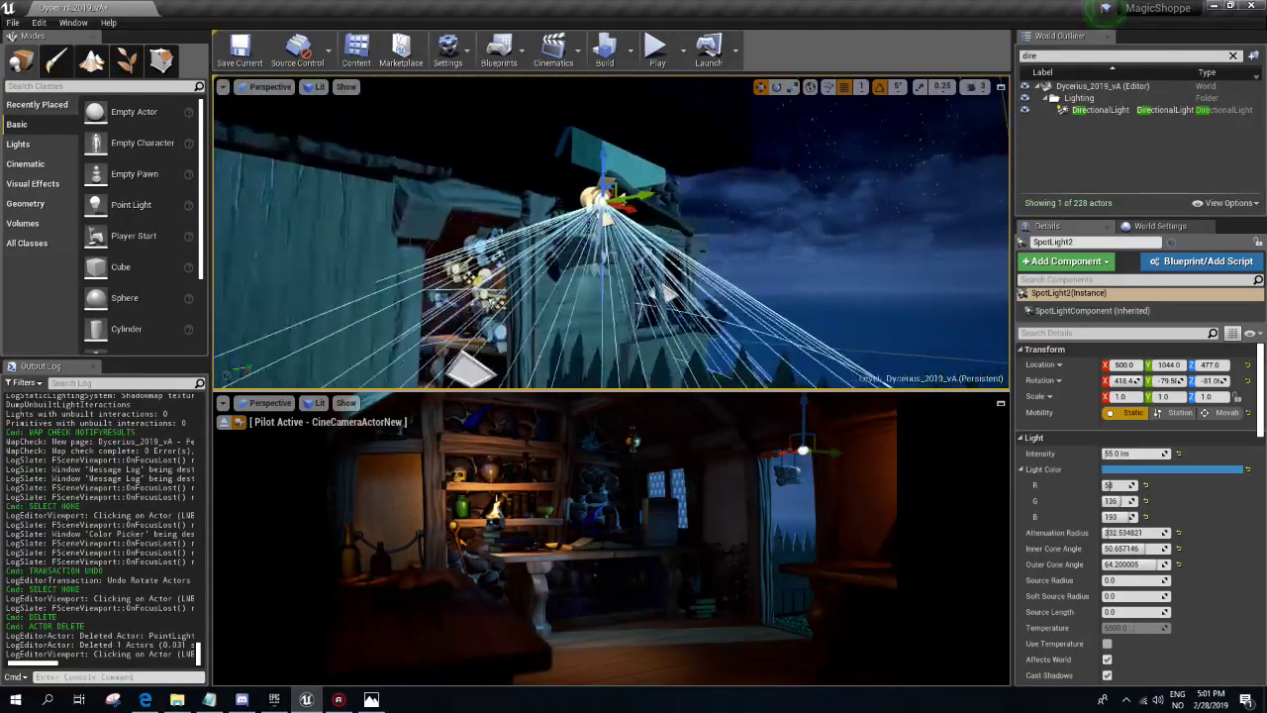
{"action": "key", "text": "e"}
{"action": "mouse_move", "coordinate": [555, 224]}
{"action": "left_mouse_down", "text": "alt"}
{"action": "mouse_move", "coordinate": [622, 153]}
{"action": "mouse_move", "coordinate": [592, 268]}
{"action": "left_mouse_up", "text": "alt"}
{"action": "key", "text": "w"}
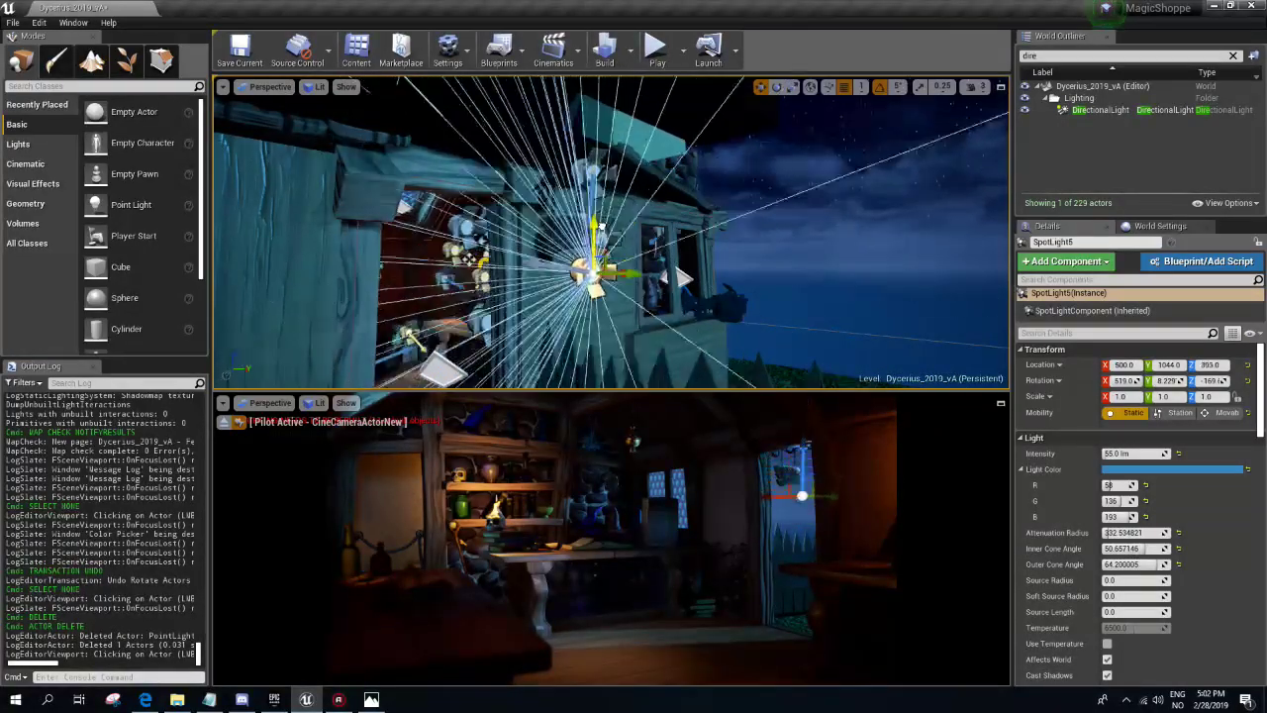
{"action": "right_click_drag", "start_coordinate": [592, 267], "coordinate": [594, 262]}
{"action": "mouse_move", "coordinate": [594, 263]}
{"action": "left_mouse_down", "text": "shift"}
{"action": "mouse_move", "coordinate": [624, 238]}
{"action": "mouse_move", "coordinate": [702, 239]}
{"action": "mouse_move", "coordinate": [699, 193]}
{"action": "left_mouse_up", "text": "shift"}
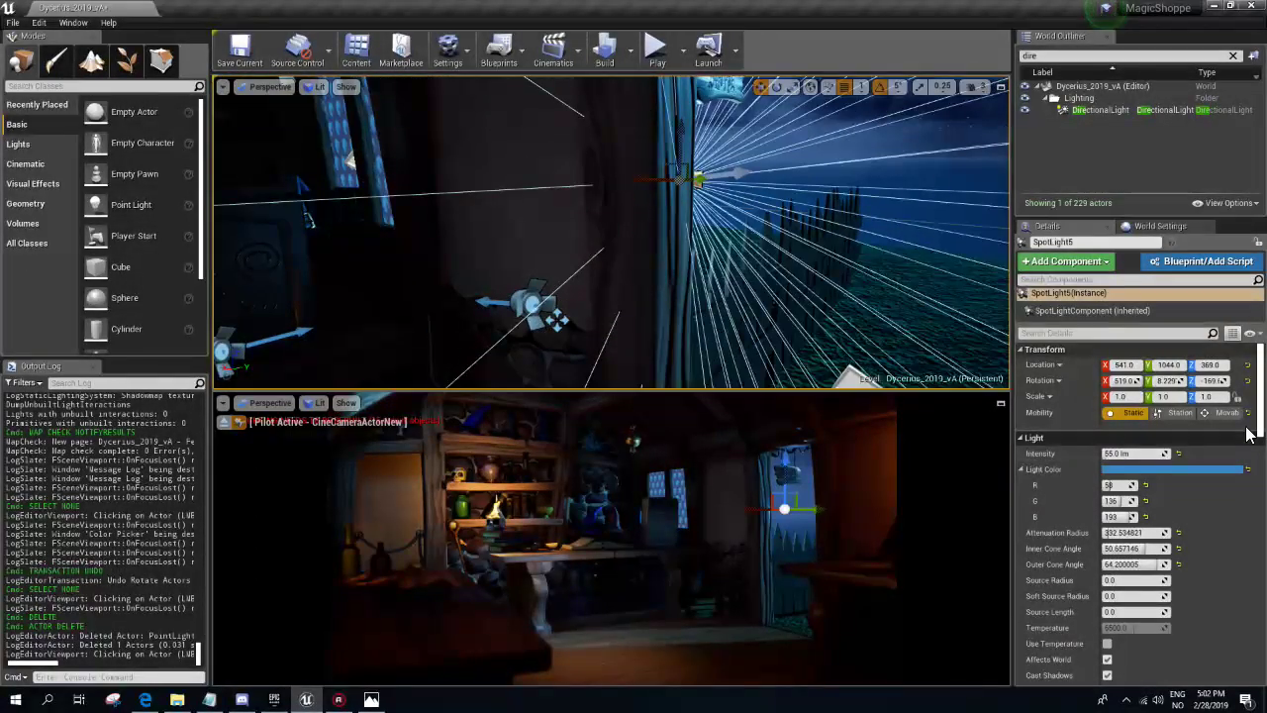
- Make the spotlight copy movable and raise its intensity to about 278 lm
{"action": "left_click", "coordinate": [1217, 412]}
{"action": "key", "text": "f"}
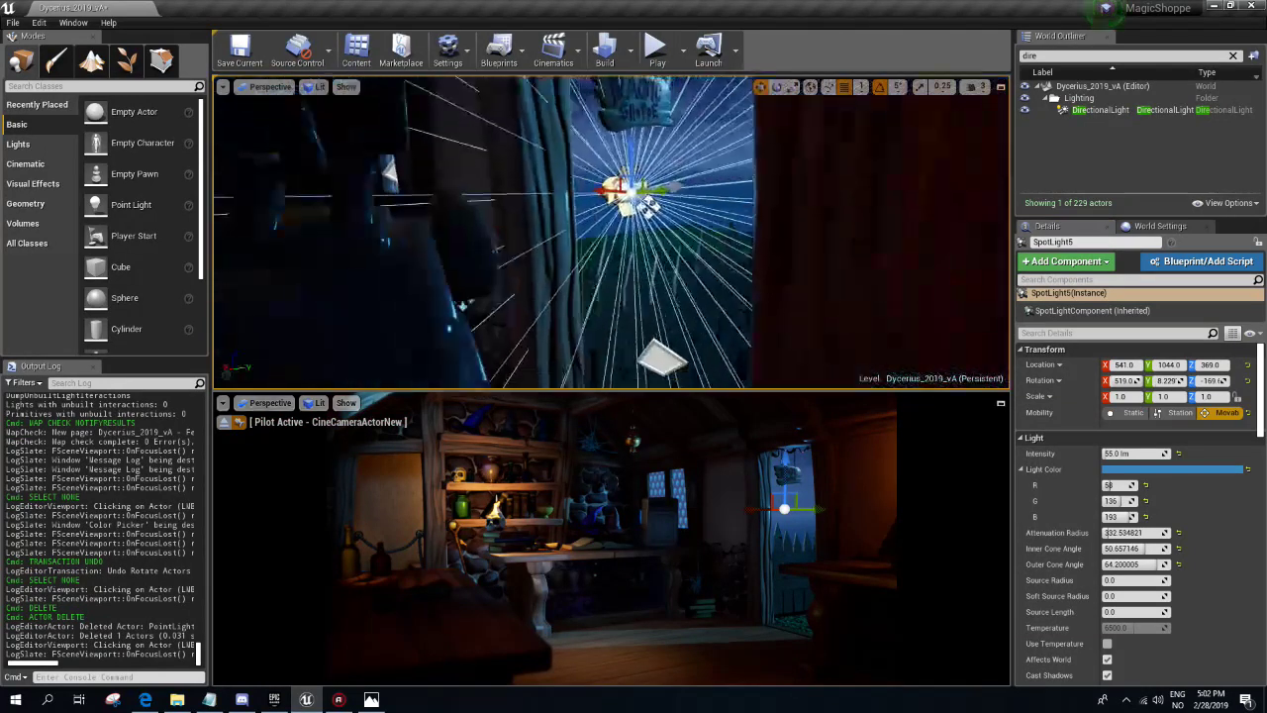
{"action": "left_click_drag", "start_coordinate": [1122, 453], "coordinate": [1188, 453]}
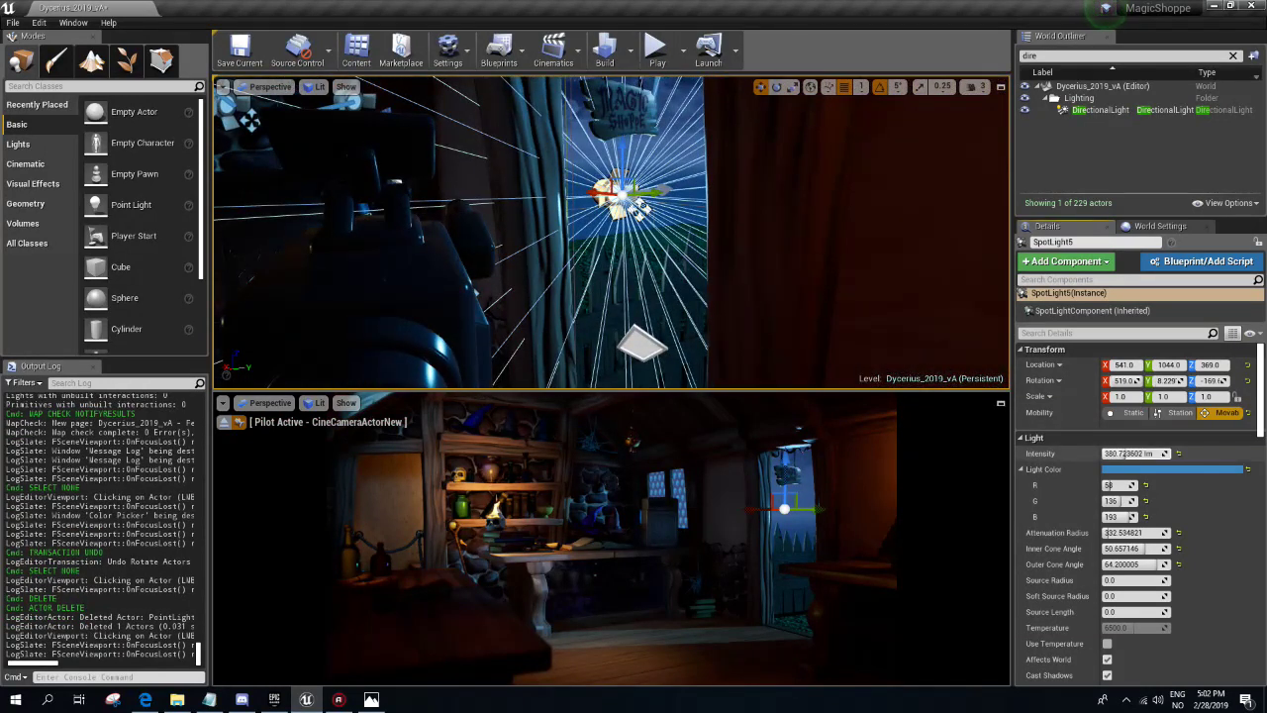
- Aim the copy into the room, slide it to X 270, and swing its yaw 35 degrees
{"action": "key", "text": "e"}
{"action": "right_click_drag", "start_coordinate": [663, 231], "coordinate": [663, 231]}
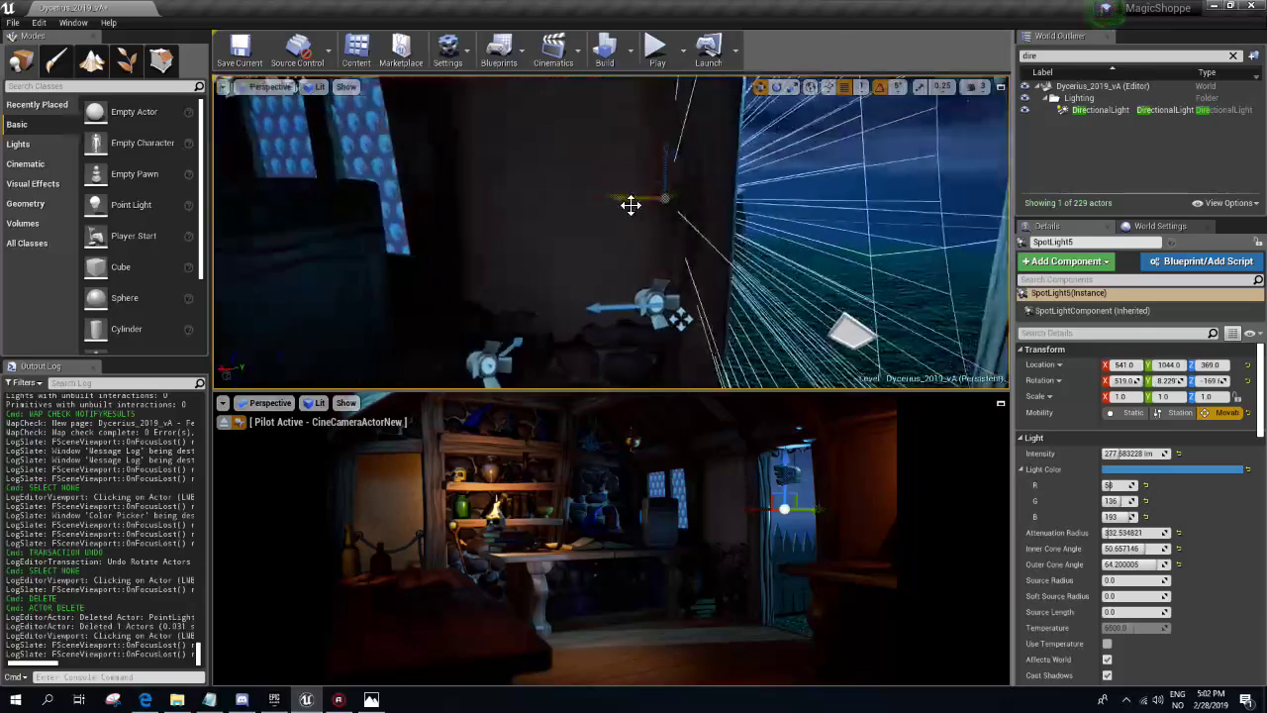
{"action": "left_click_drag", "start_coordinate": [682, 211], "coordinate": [684, 206]}
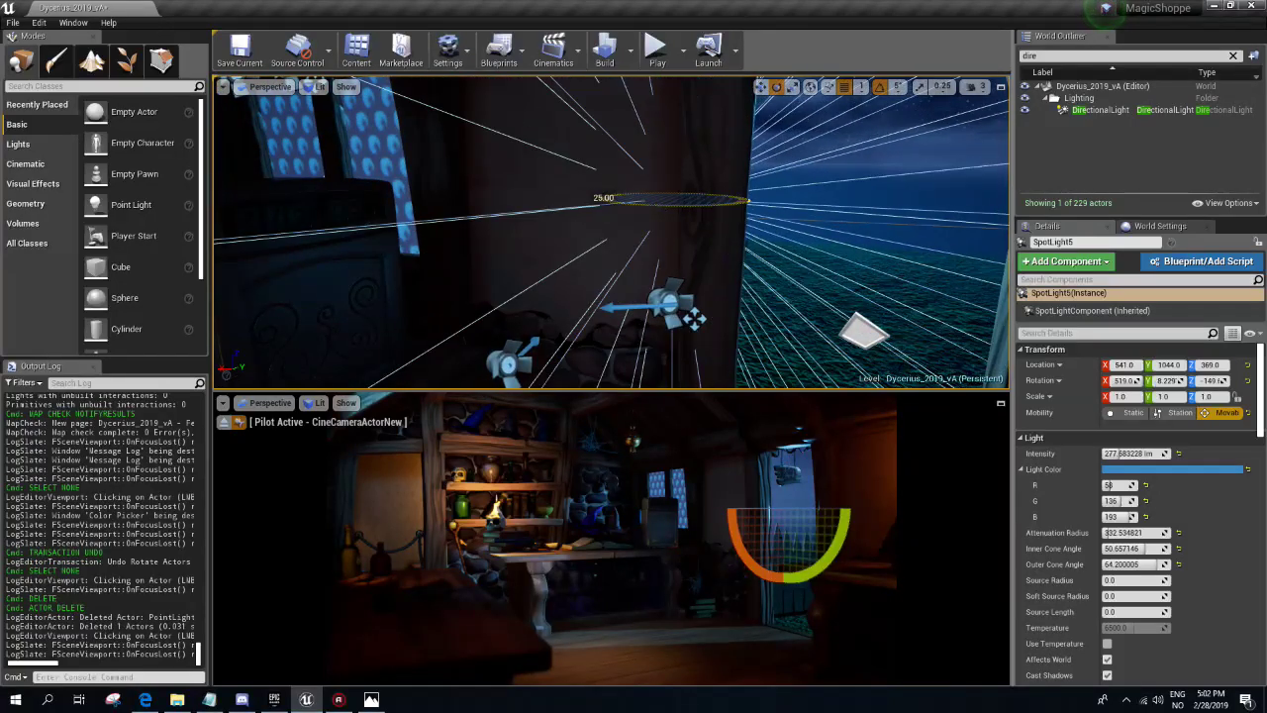
{"action": "key", "text": "w"}
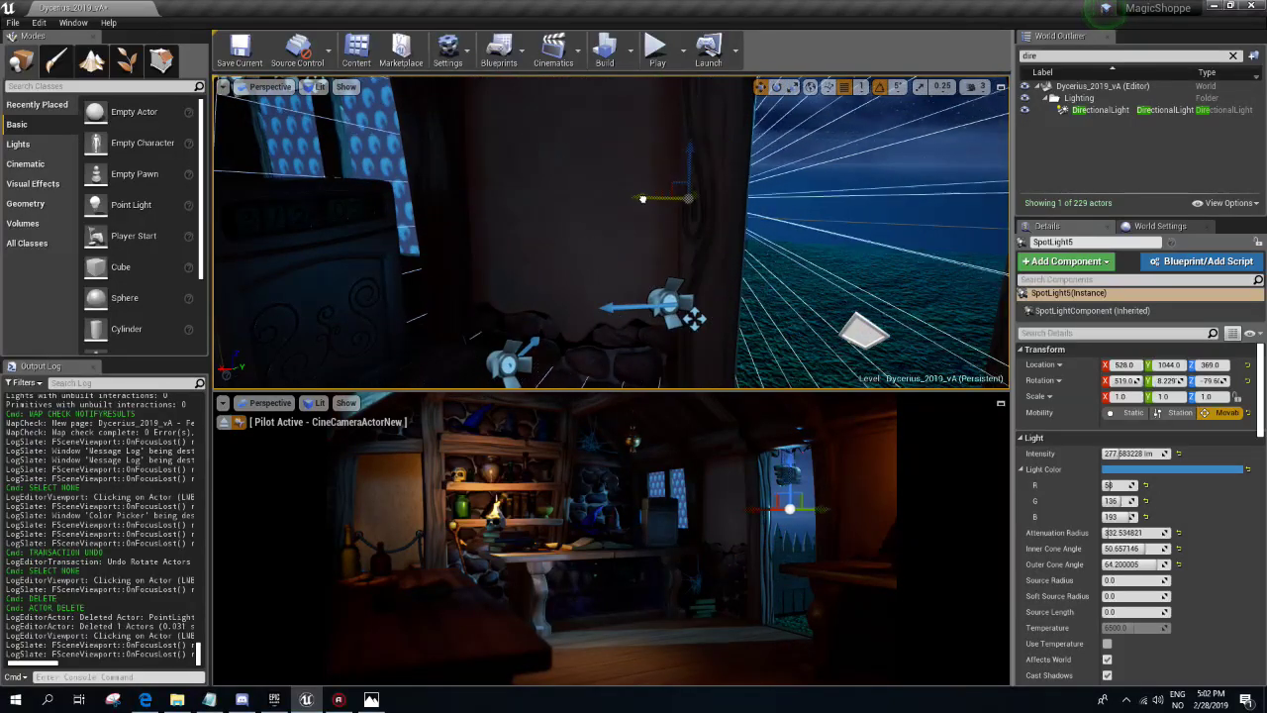
{"action": "left_click_drag", "start_coordinate": [684, 206], "coordinate": [546, 208]}
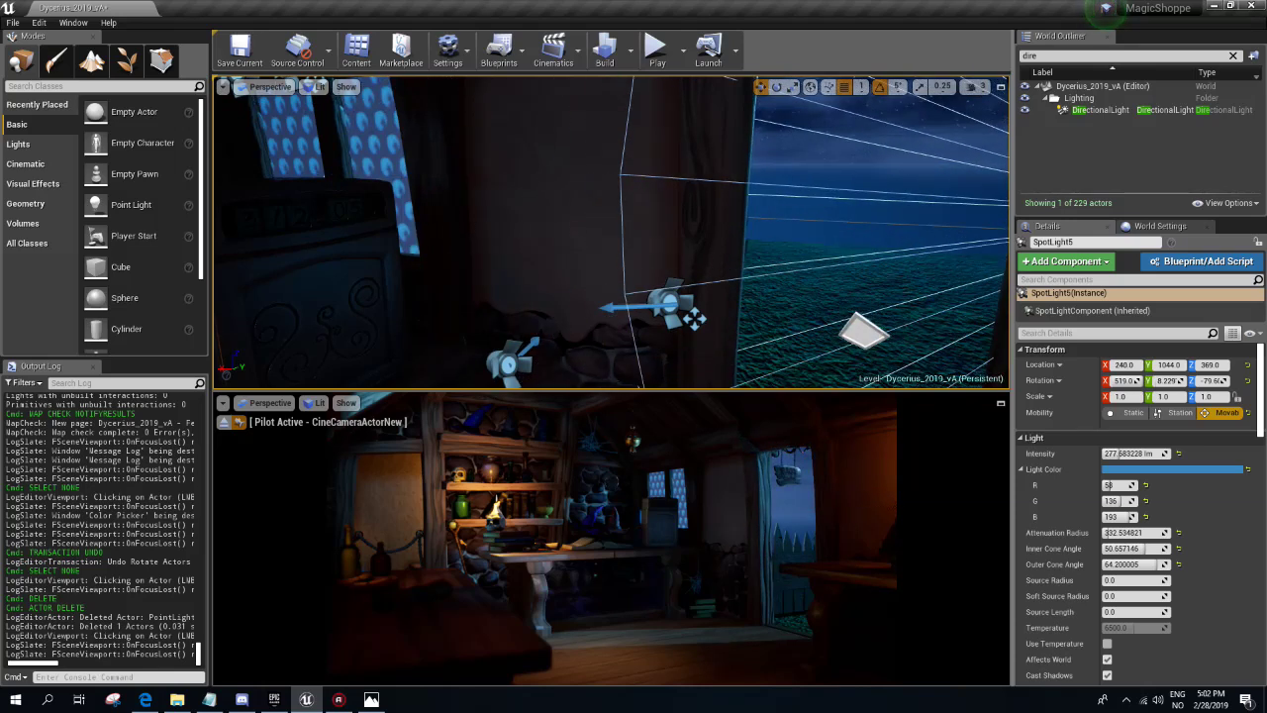
{"action": "left_click_drag", "start_coordinate": [693, 318], "coordinate": [694, 317]}
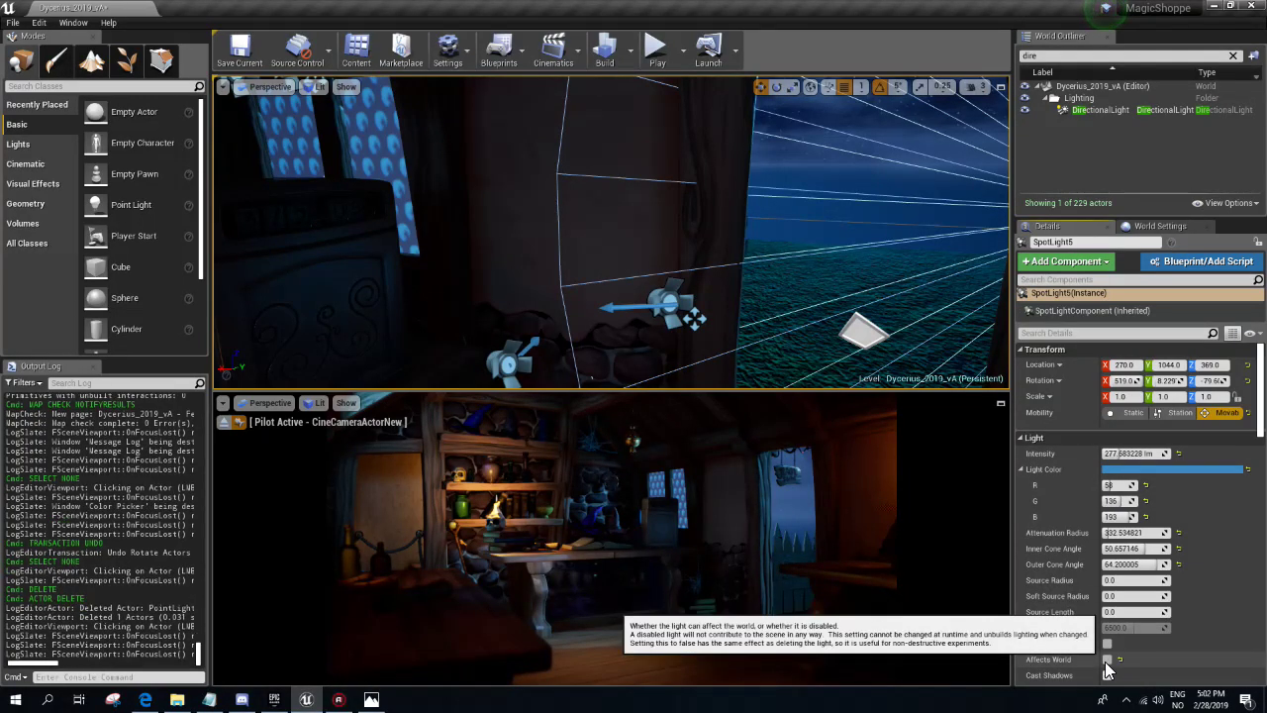
{"action": "right_click_drag", "start_coordinate": [634, 238], "coordinate": [594, 238]}
{"action": "mouse_move", "coordinate": [713, 164]}
{"action": "left_mouse_down"}
{"action": "mouse_move", "coordinate": [594, 163]}
{"action": "mouse_move", "coordinate": [668, 171]}
{"action": "left_mouse_up"}
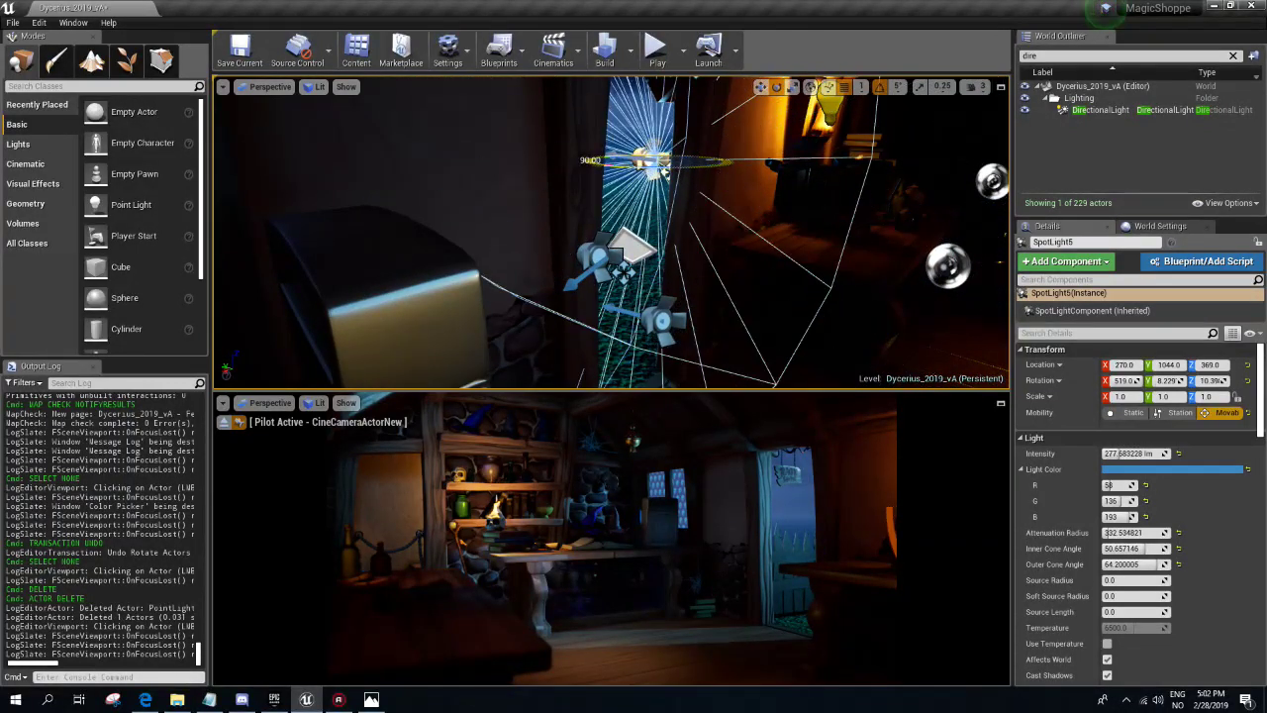
- Move the window spotlight to X 325, tilt its aim downward, and set height to 426
{"action": "right_click_drag", "start_coordinate": [668, 172], "coordinate": [799, 278]}
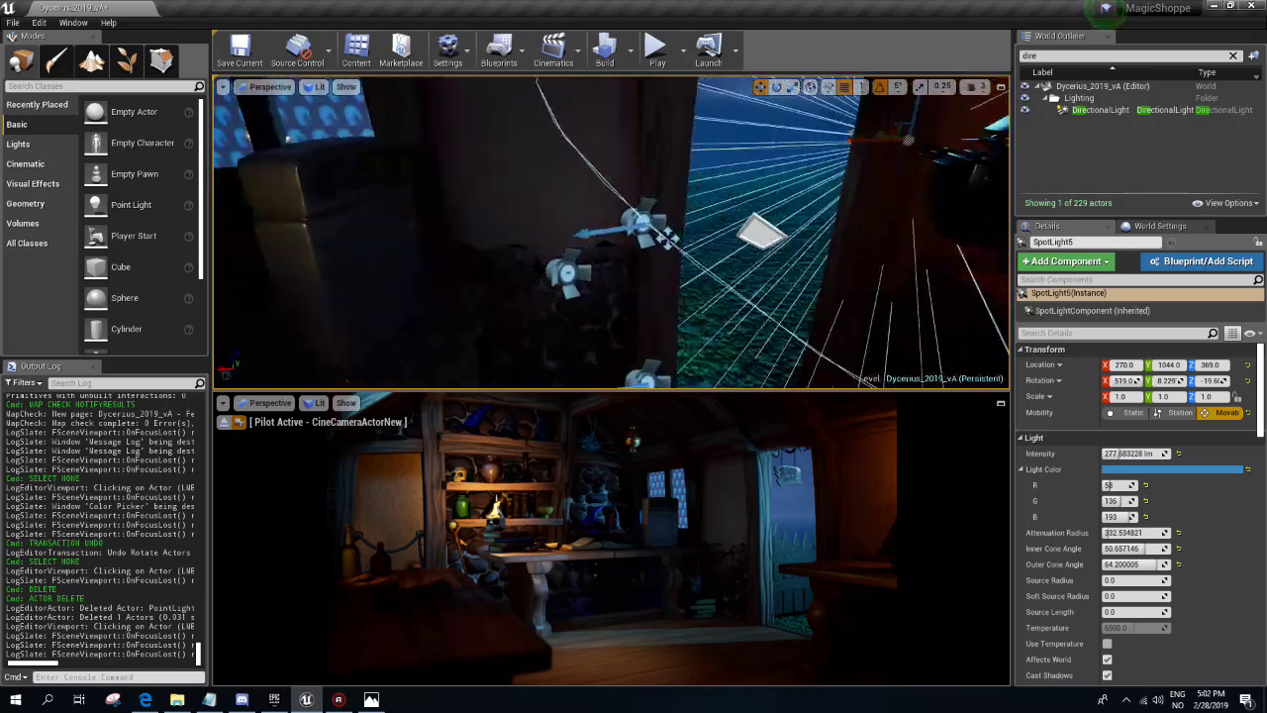
{"action": "left_click_drag", "start_coordinate": [799, 278], "coordinate": [731, 283]}
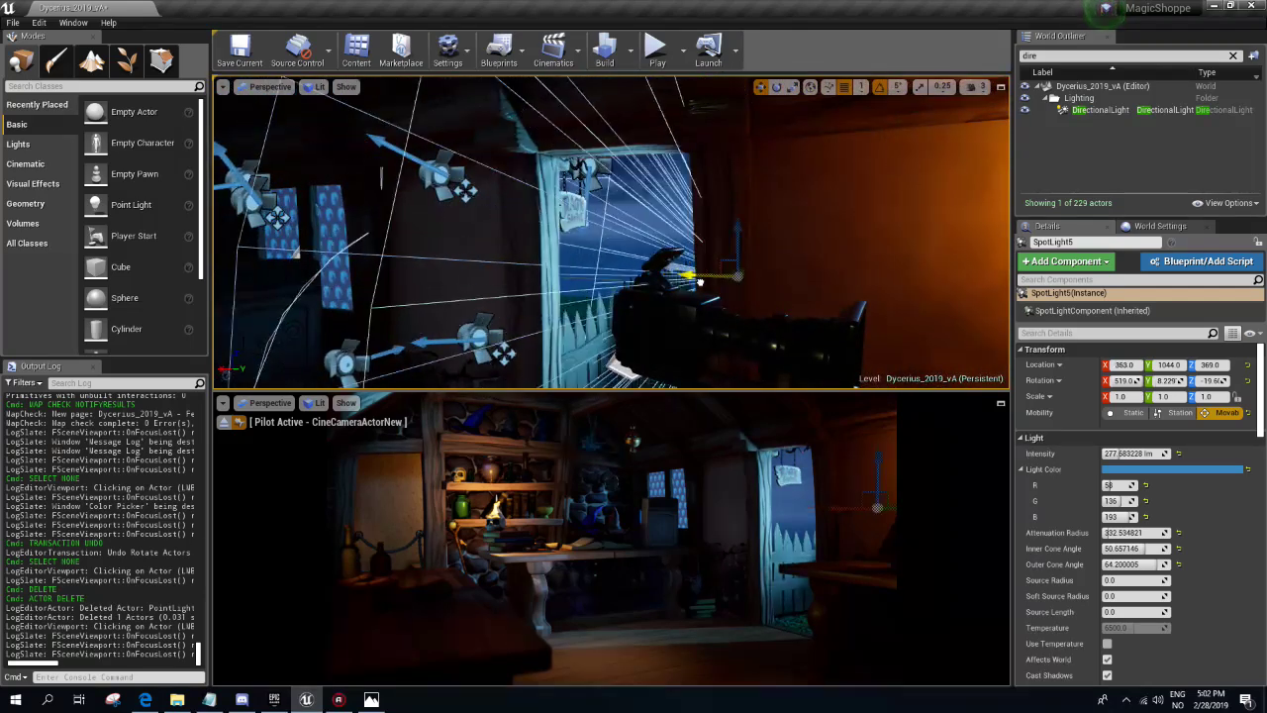
{"action": "left_click_drag", "start_coordinate": [772, 238], "coordinate": [771, 169]}
{"action": "key", "text": "e"}
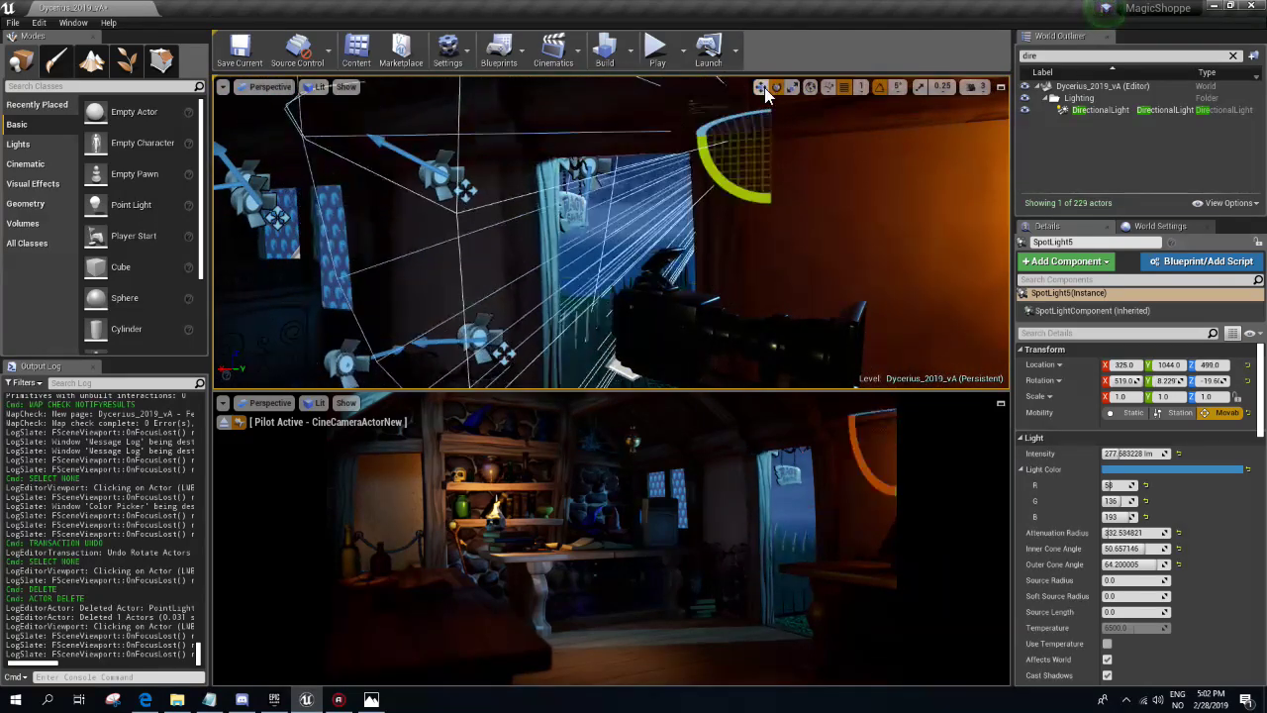
{"action": "left_click_drag", "start_coordinate": [703, 149], "coordinate": [714, 215]}
{"action": "key", "text": "w"}
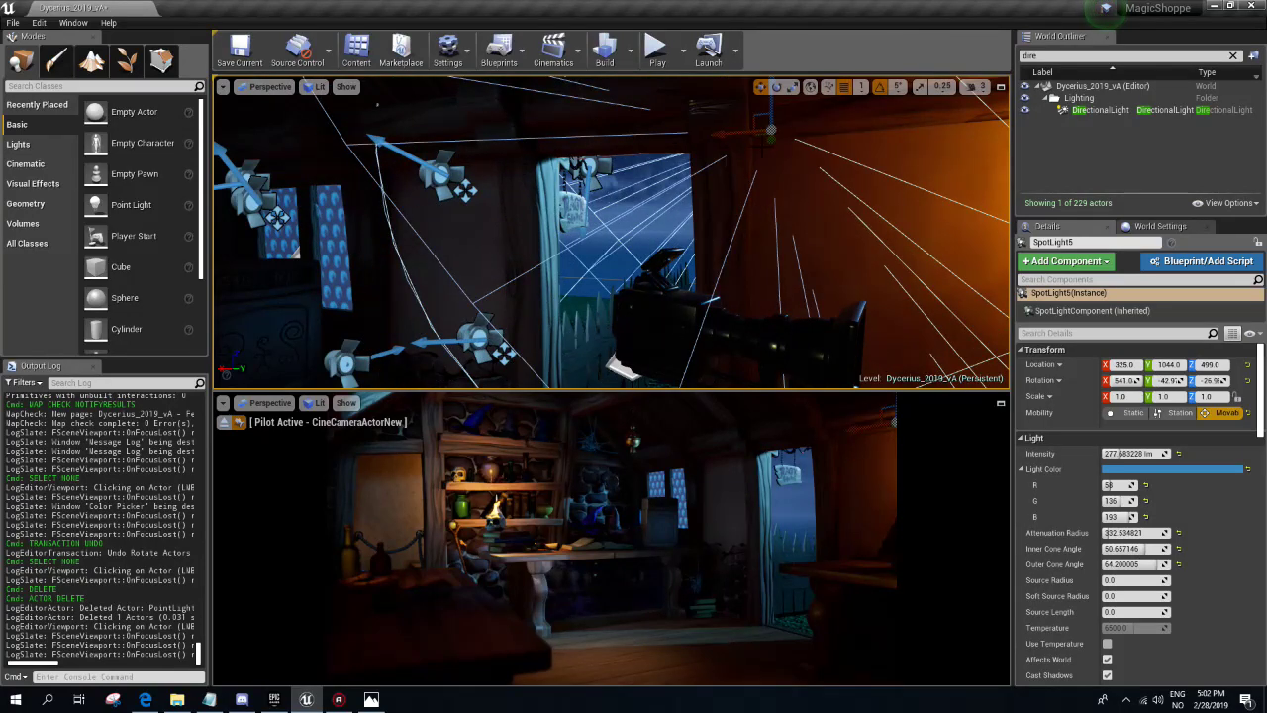
{"action": "left_click_drag", "start_coordinate": [777, 114], "coordinate": [779, 197]}
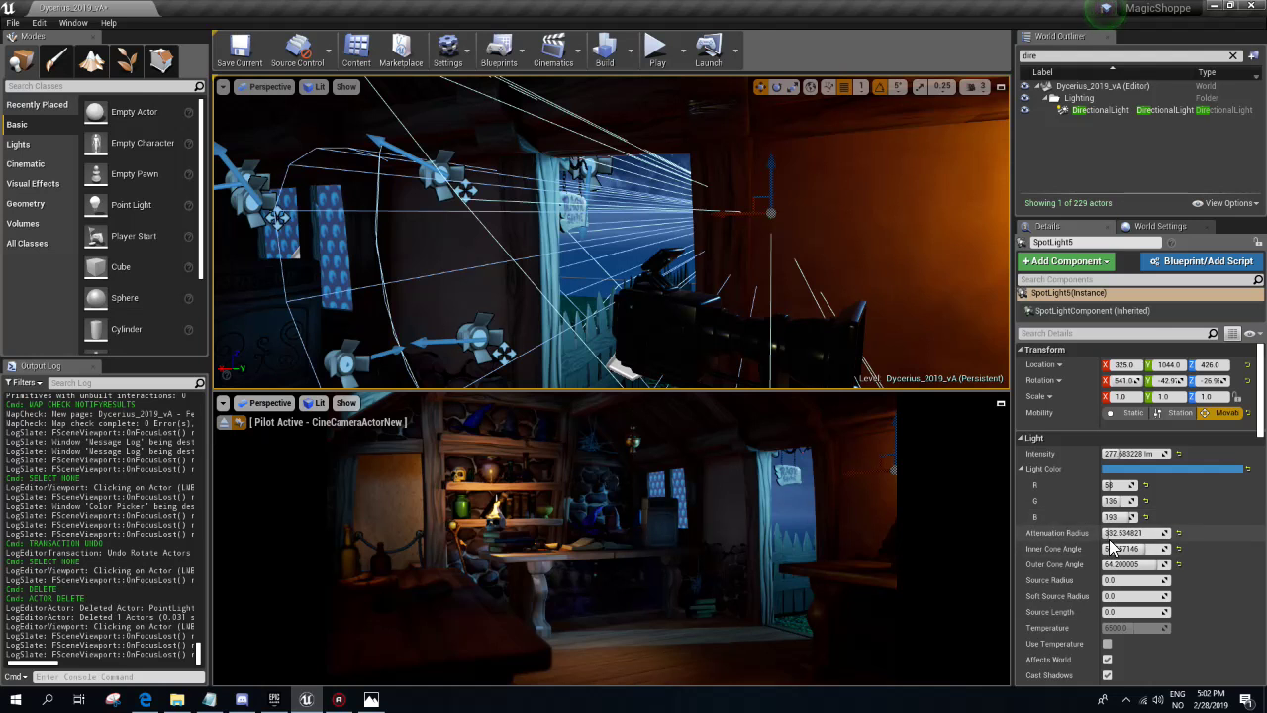
- Extend the spotlight's attenuation radius, raise it slightly, then delete the duplicate
{"action": "mouse_move", "coordinate": [1113, 532]}
{"action": "left_mouse_down"}
{"action": "mouse_move", "coordinate": [1178, 532]}
{"action": "mouse_move", "coordinate": [1109, 534]}
{"action": "left_mouse_up"}
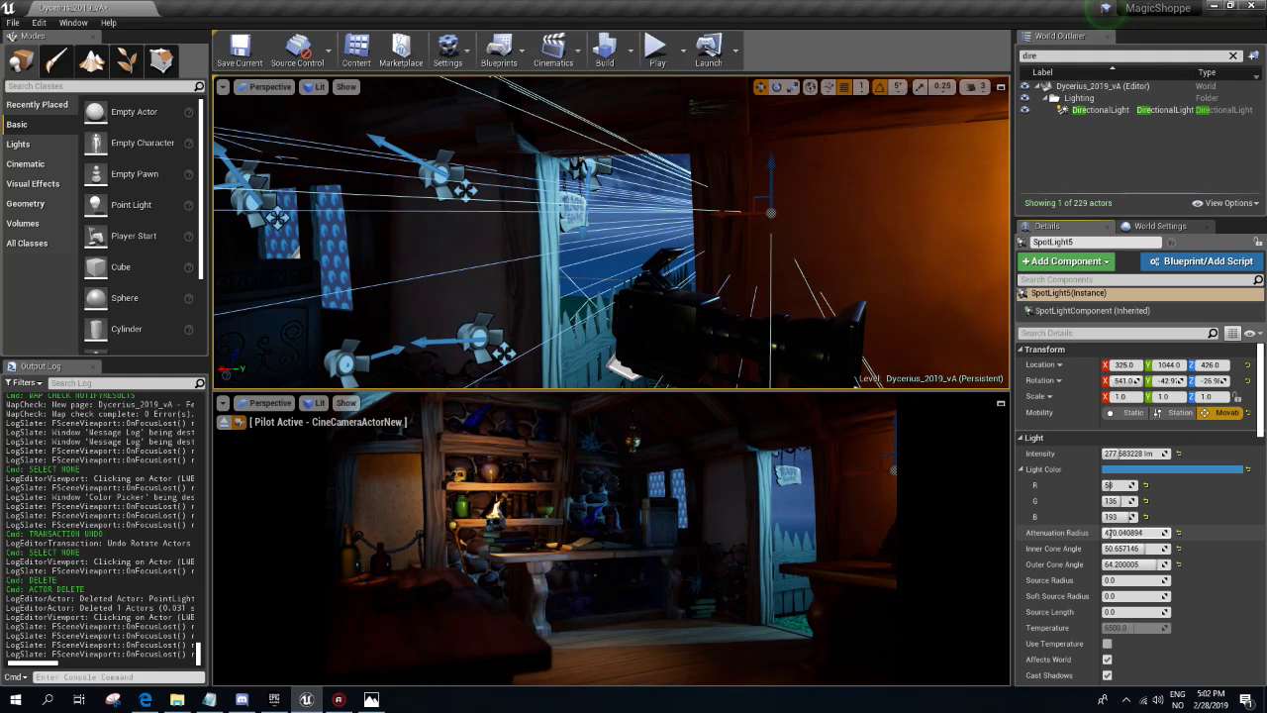
{"action": "scroll", "coordinate": [727, 213], "scroll_direction": "up", "scroll_amount": 5}
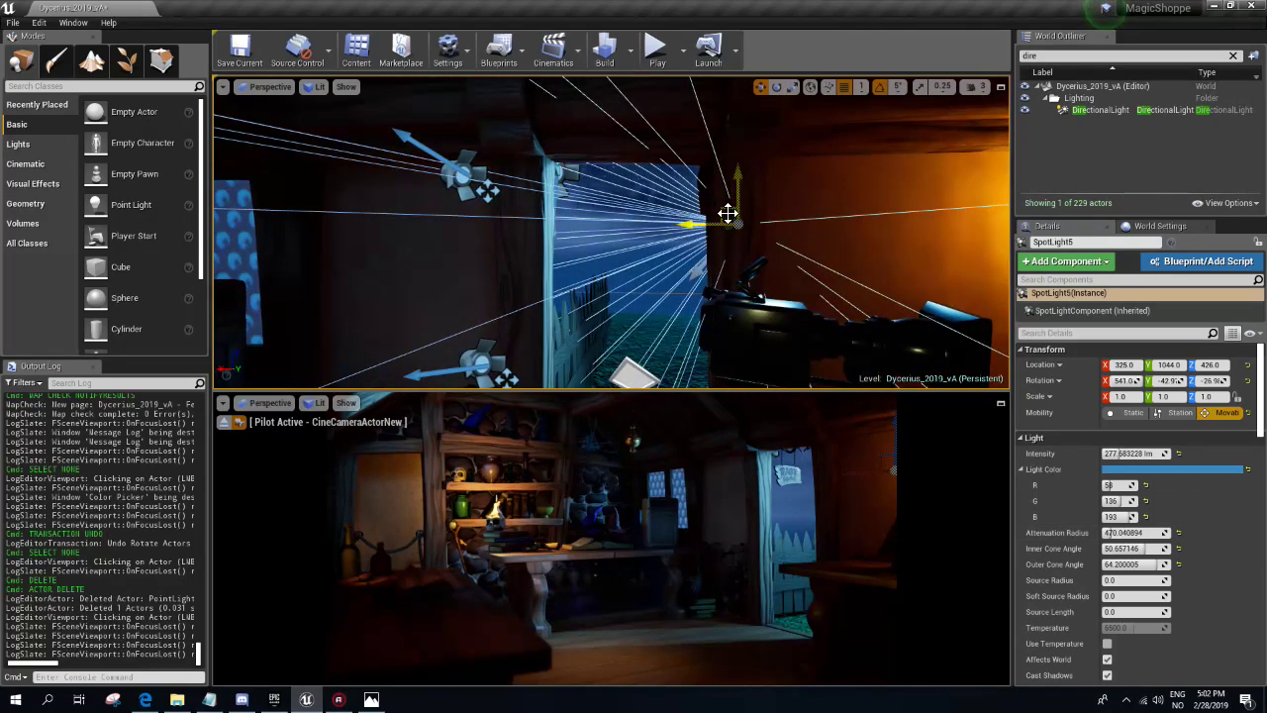
{"action": "mouse_move", "coordinate": [727, 213]}
{"action": "left_mouse_down"}
{"action": "mouse_move", "coordinate": [730, 154]}
{"action": "mouse_move", "coordinate": [729, 183]}
{"action": "mouse_move", "coordinate": [927, 123]}
{"action": "mouse_move", "coordinate": [966, 225]}
{"action": "left_mouse_up"}
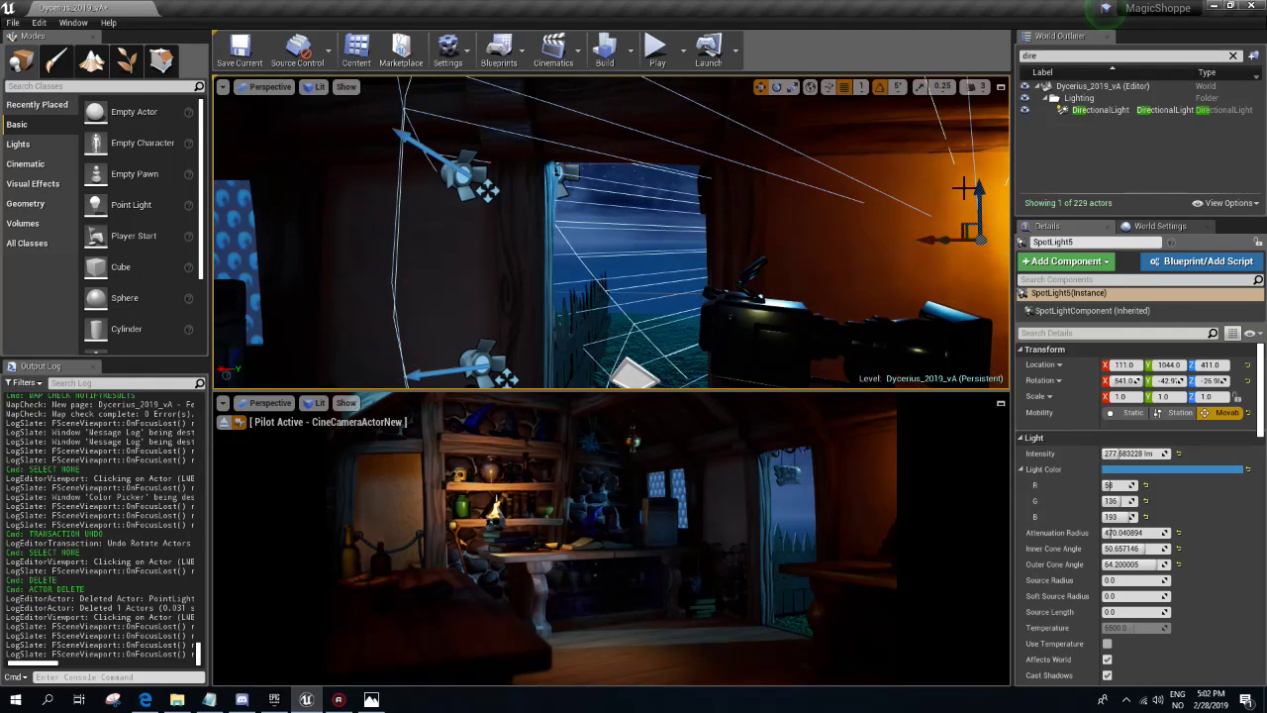
{"action": "key", "text": "Delete"}
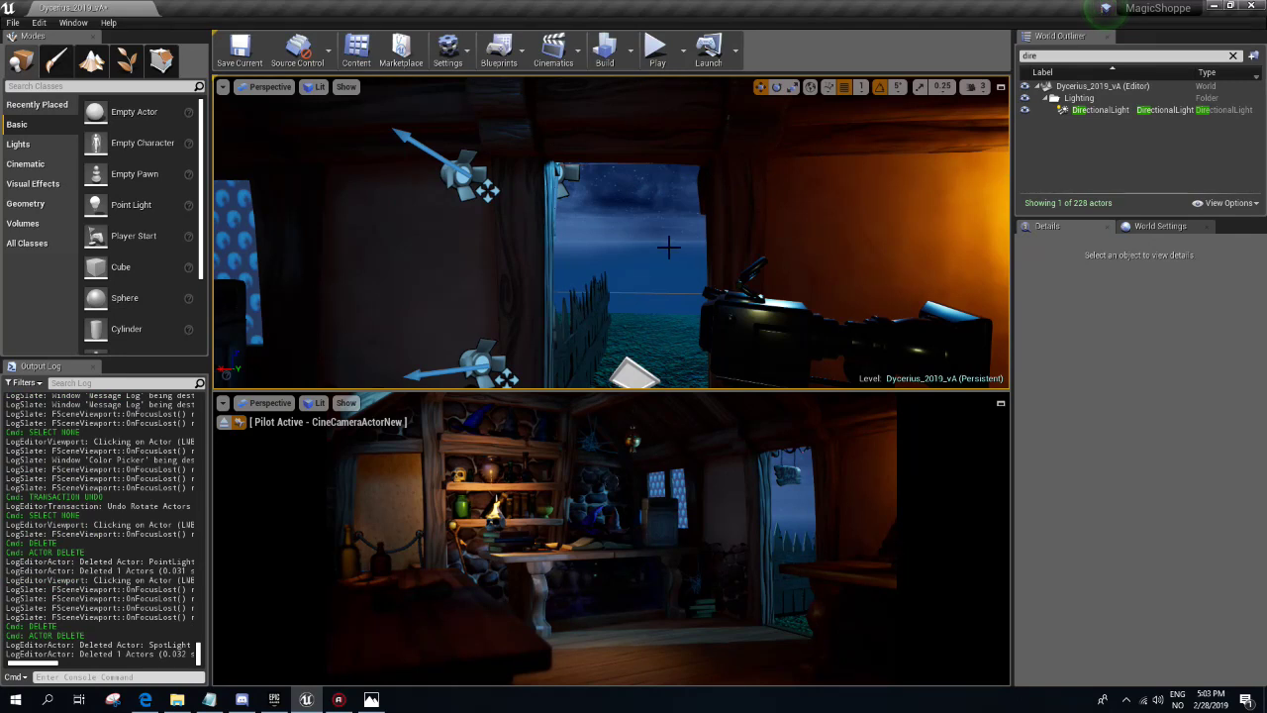
{"action": "mouse_move", "coordinate": [669, 238]}
{"action": "right_mouse_down"}
{"action": "mouse_move", "coordinate": [614, 242]}
{"action": "mouse_move", "coordinate": [639, 259]}
{"action": "mouse_move", "coordinate": [738, 225]}
{"action": "right_mouse_up"}
- Re-enable the counter spotlight, zero its source radius, soft radius and length, and raise intensity
{"action": "left_click", "coordinate": [737, 226]}
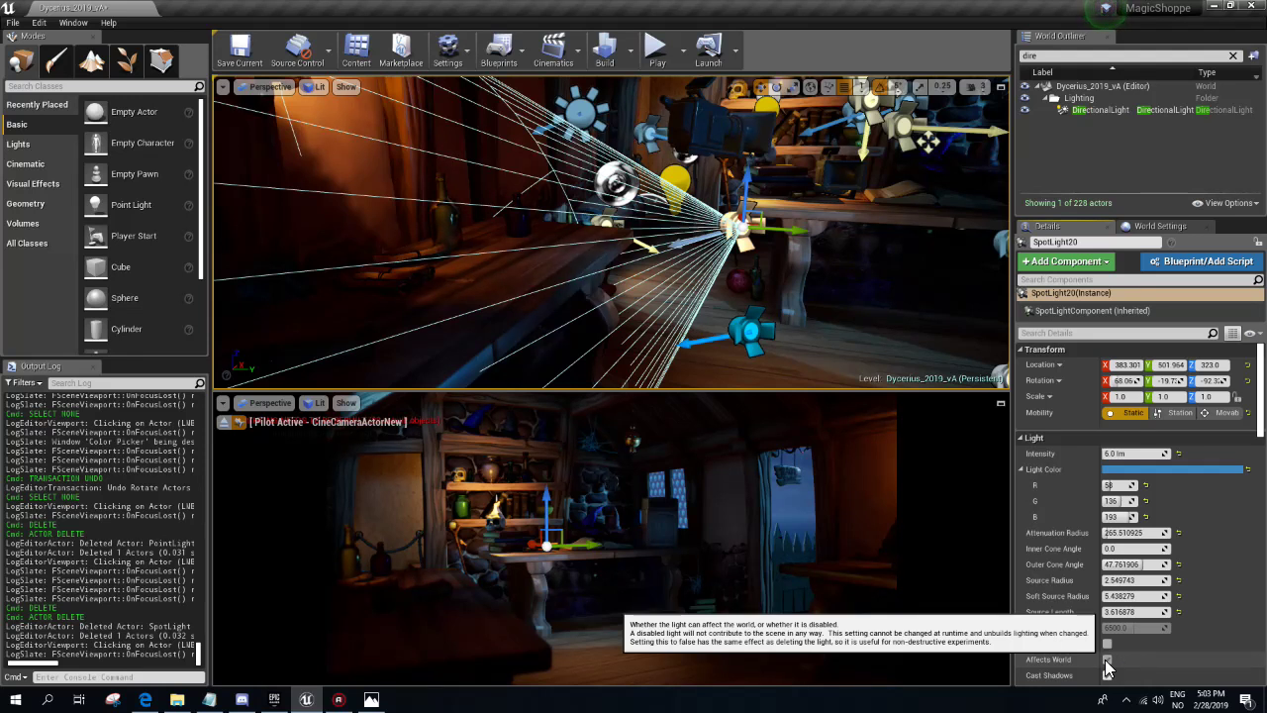
{"action": "left_click", "coordinate": [1107, 659]}
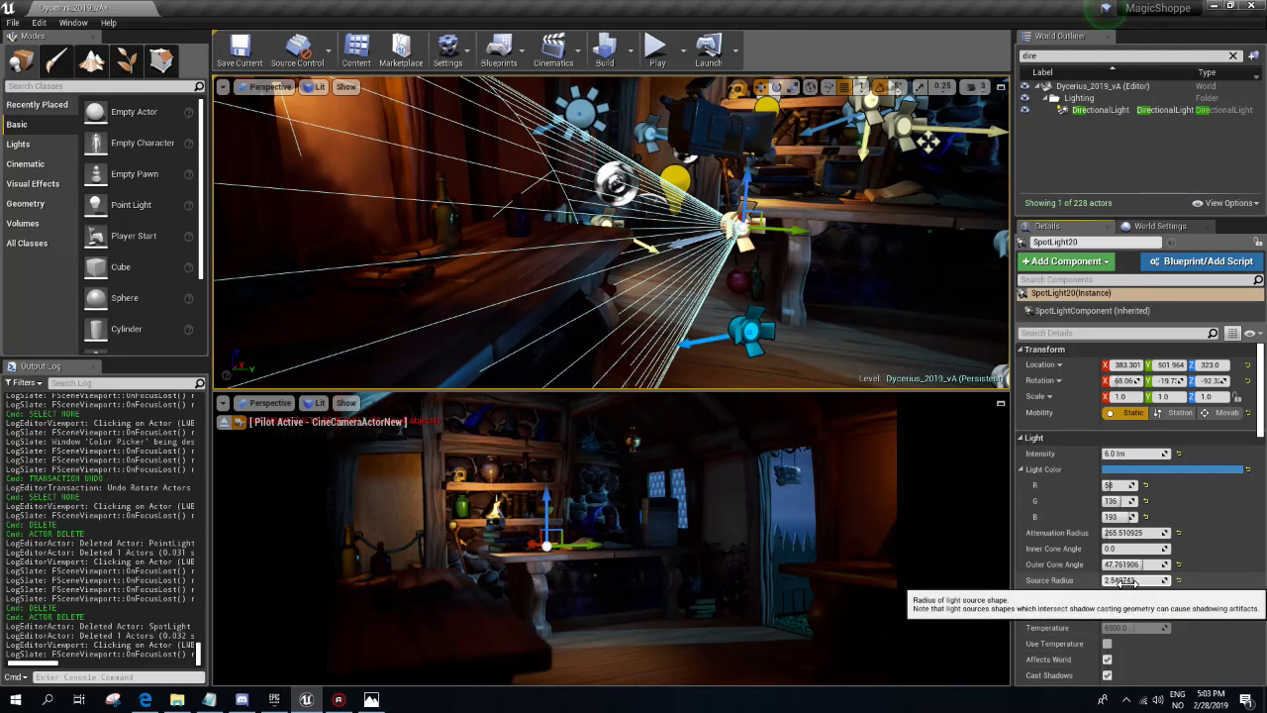
{"action": "mouse_move", "coordinate": [1119, 580]}
{"action": "left_mouse_down"}
{"action": "mouse_move", "coordinate": [1188, 580]}
{"action": "mouse_move", "coordinate": [1123, 580]}
{"action": "mouse_move", "coordinate": [1168, 596]}
{"action": "mouse_move", "coordinate": [1168, 612]}
{"action": "left_mouse_up"}
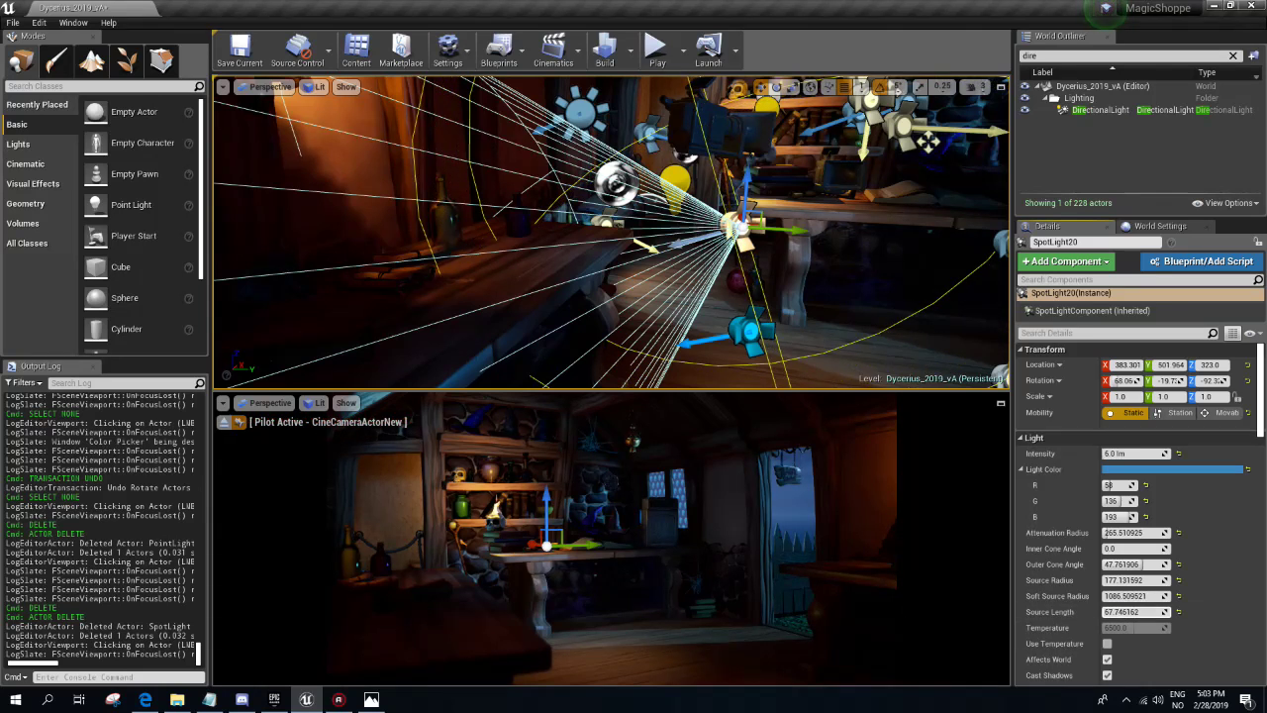
{"action": "left_click", "coordinate": [1178, 581]}
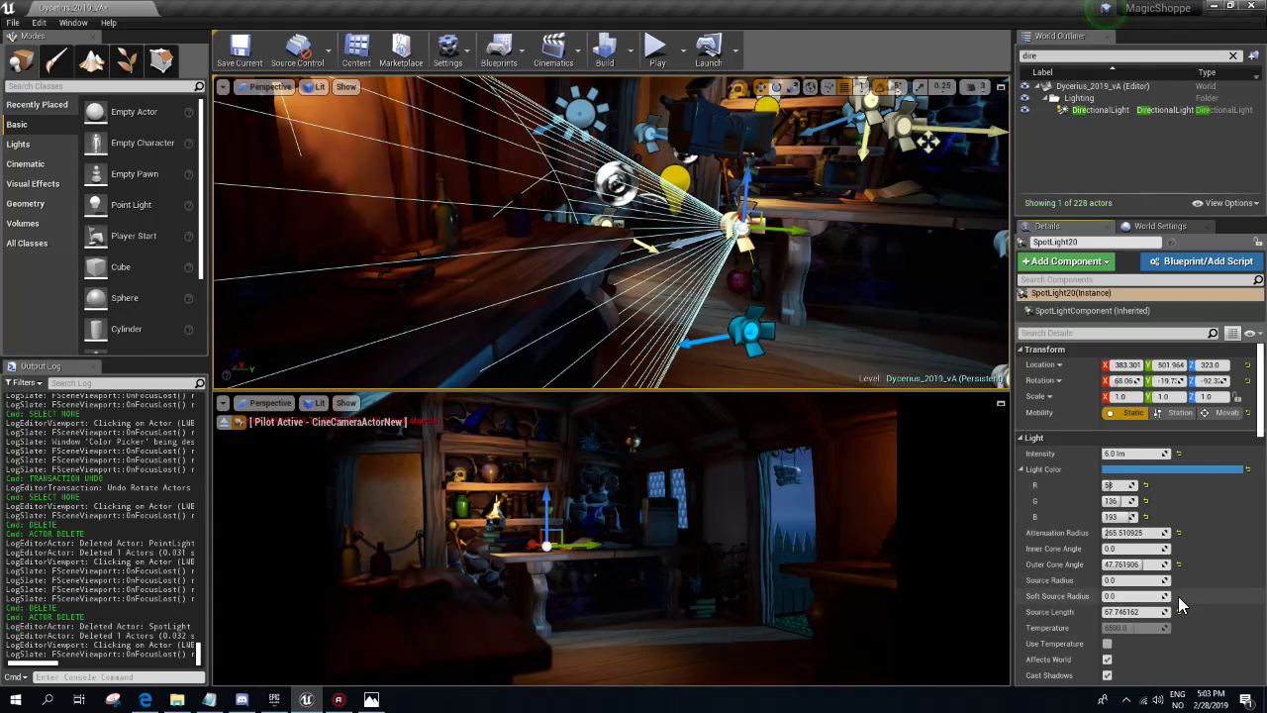
{"action": "left_click", "coordinate": [1178, 596]}
{"action": "left_click", "coordinate": [1178, 610]}
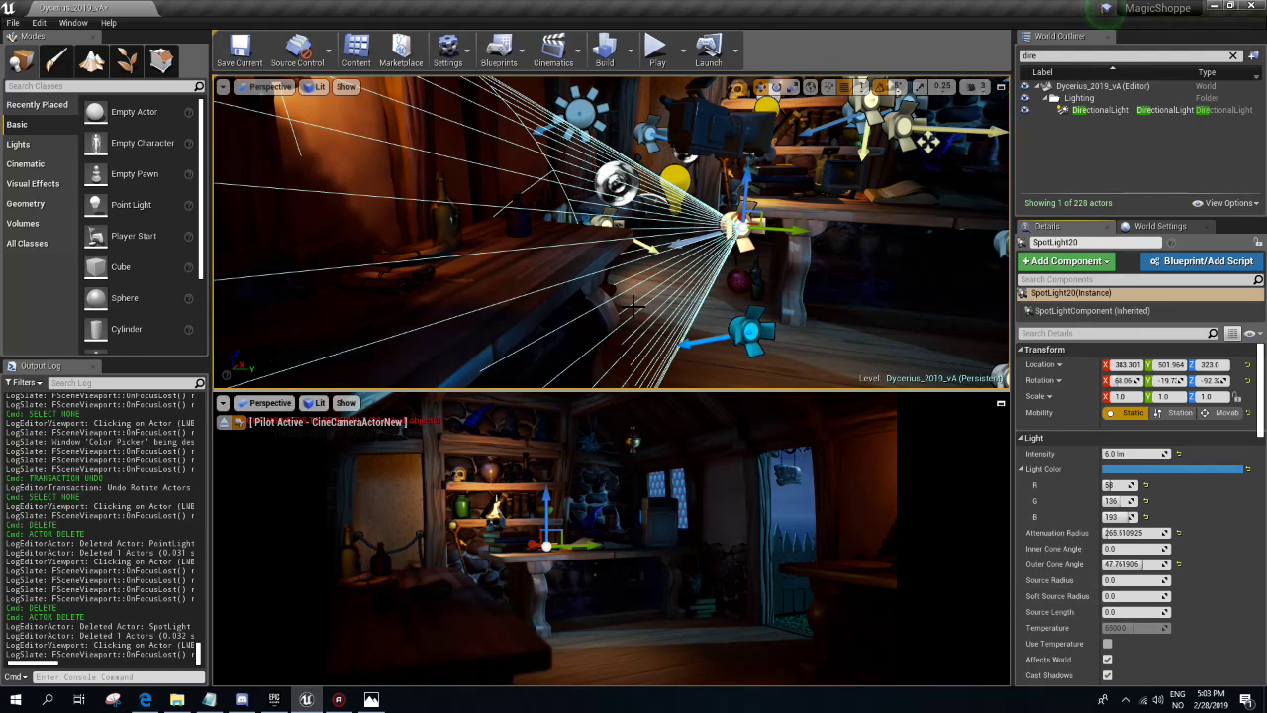
{"action": "middle_click_drag", "start_coordinate": [634, 308], "coordinate": [774, 327]}
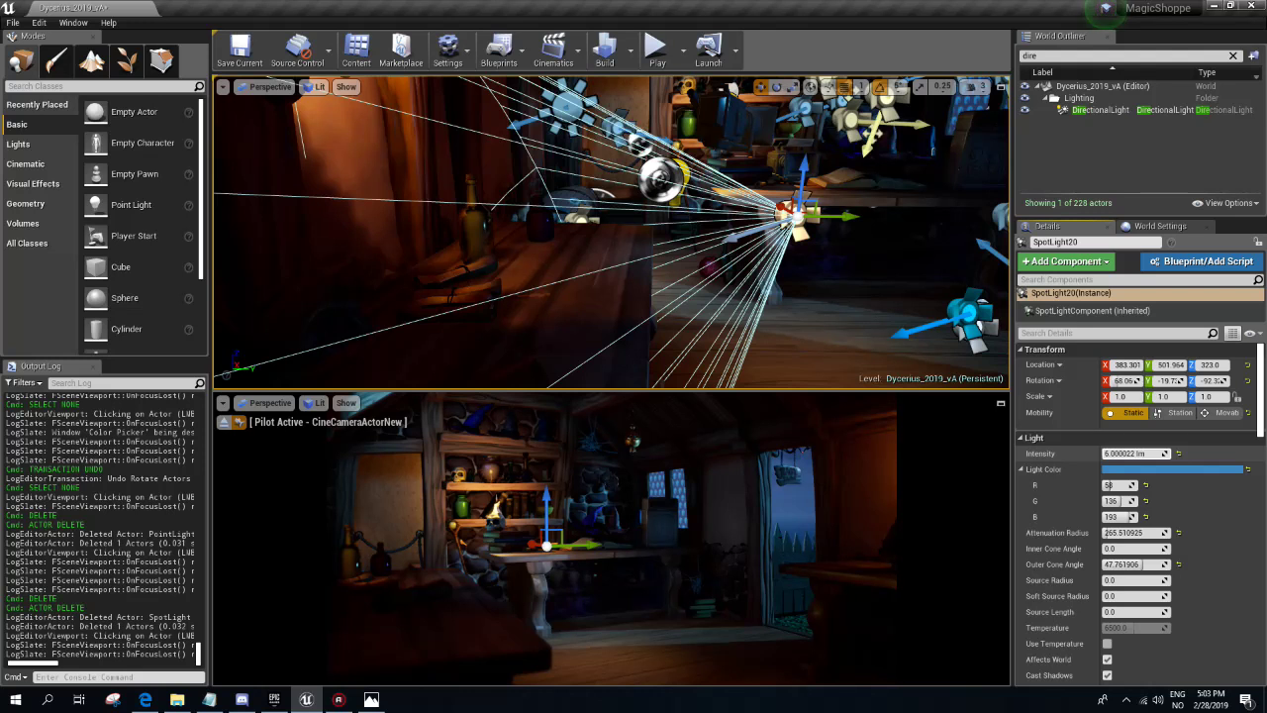
{"action": "mouse_move", "coordinate": [1133, 452]}
{"action": "left_mouse_down"}
{"action": "mouse_move", "coordinate": [1188, 452]}
{"action": "mouse_move", "coordinate": [1002, 421]}
{"action": "left_mouse_up"}
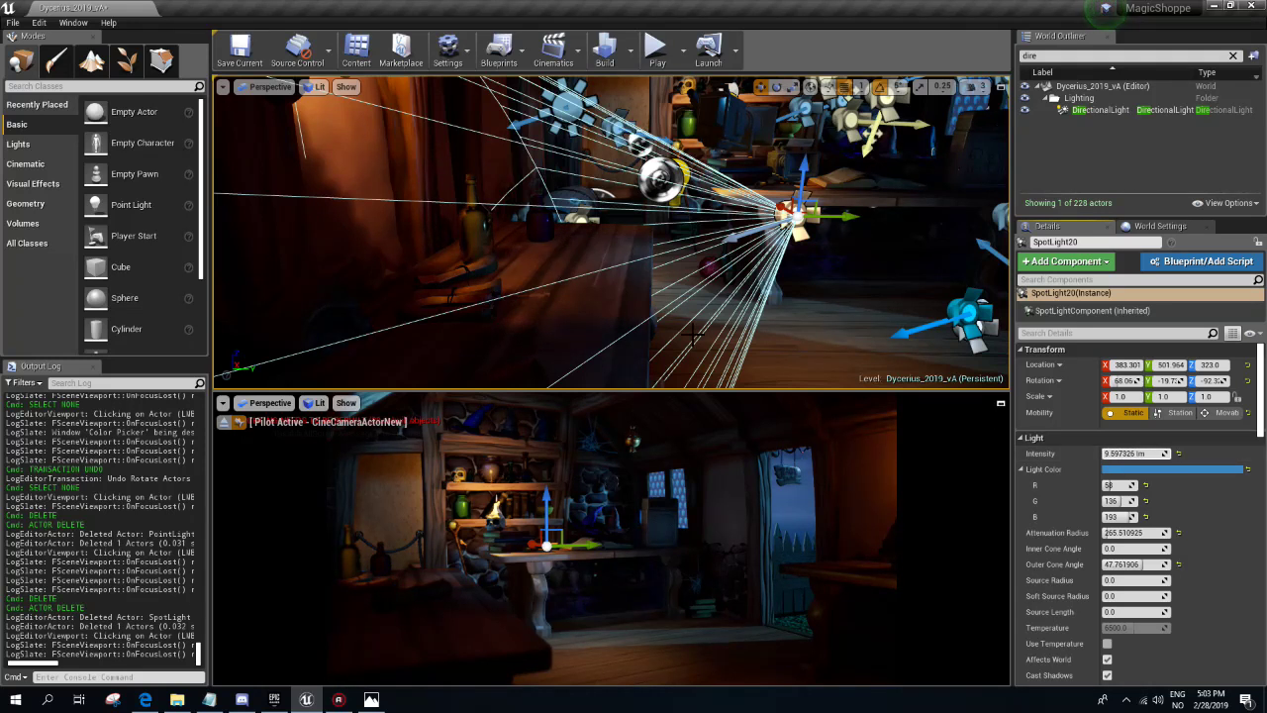
- Delete the counter spotlight and another stray spotlight near the table
{"action": "key", "text": "Delete"}
{"action": "scroll", "coordinate": [666, 313], "scroll_direction": "down", "scroll_amount": 6}
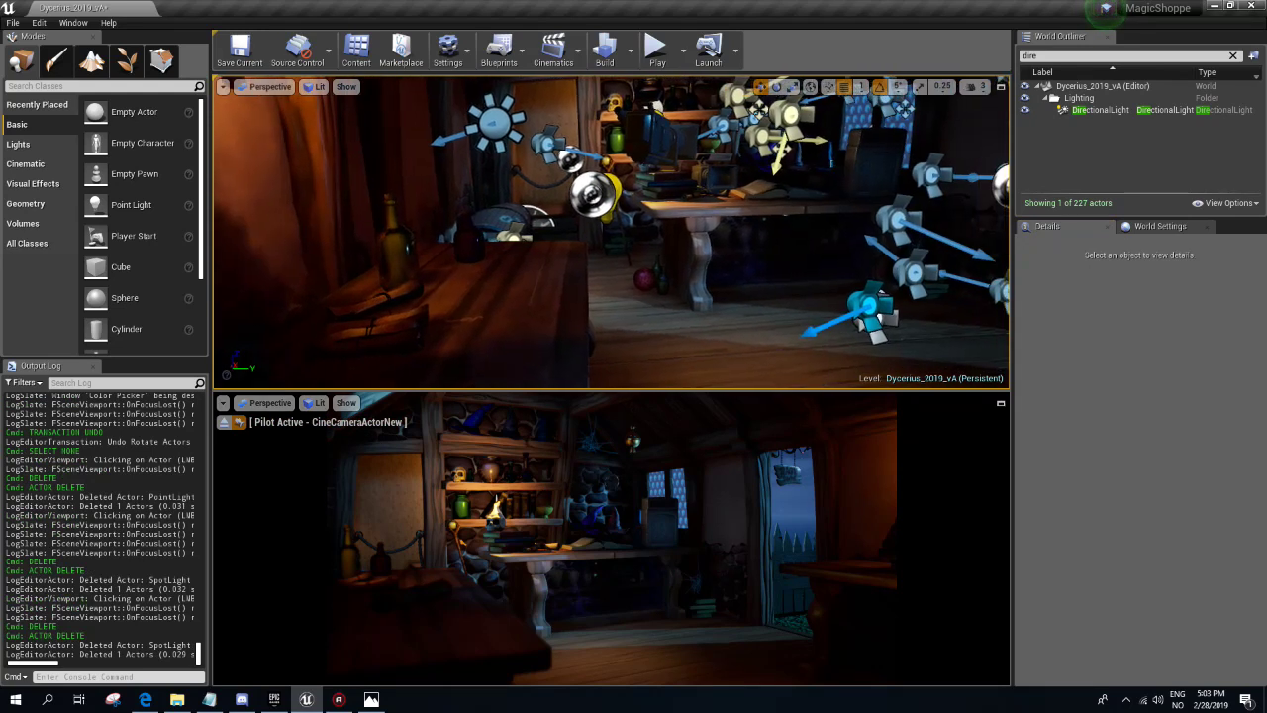
{"action": "left_click", "coordinate": [513, 311]}
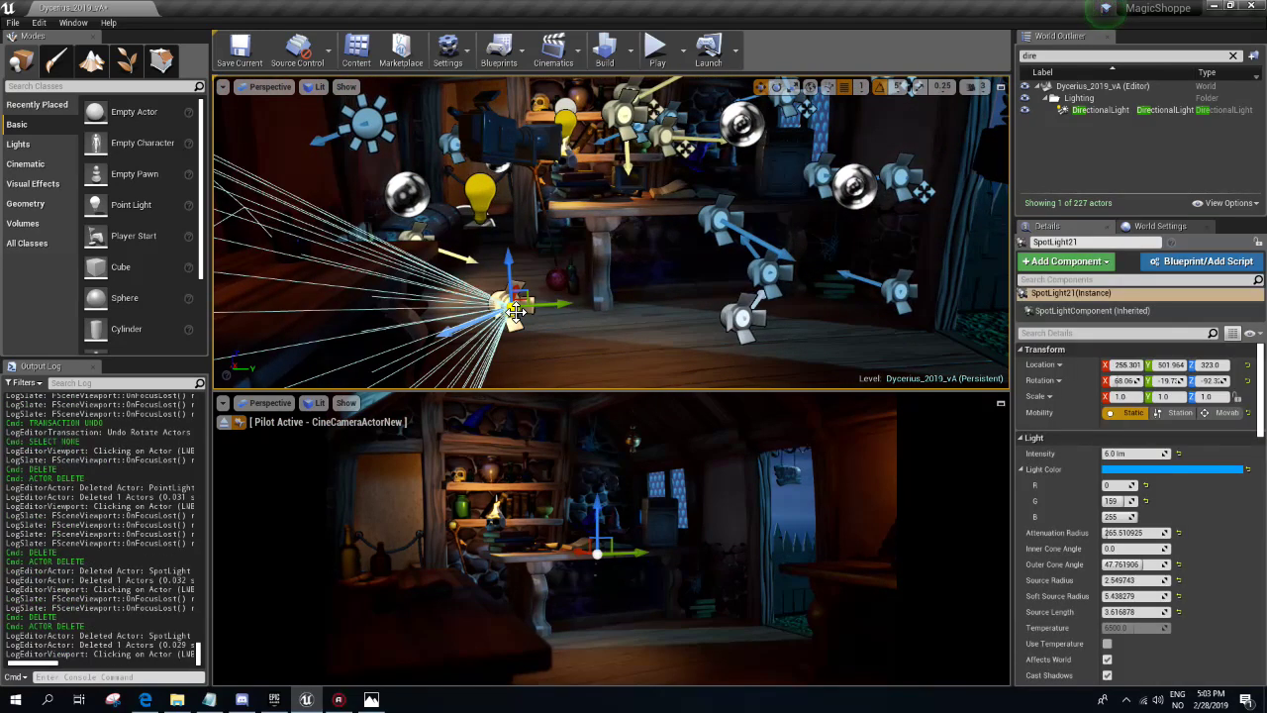
{"action": "key", "text": "Delete"}
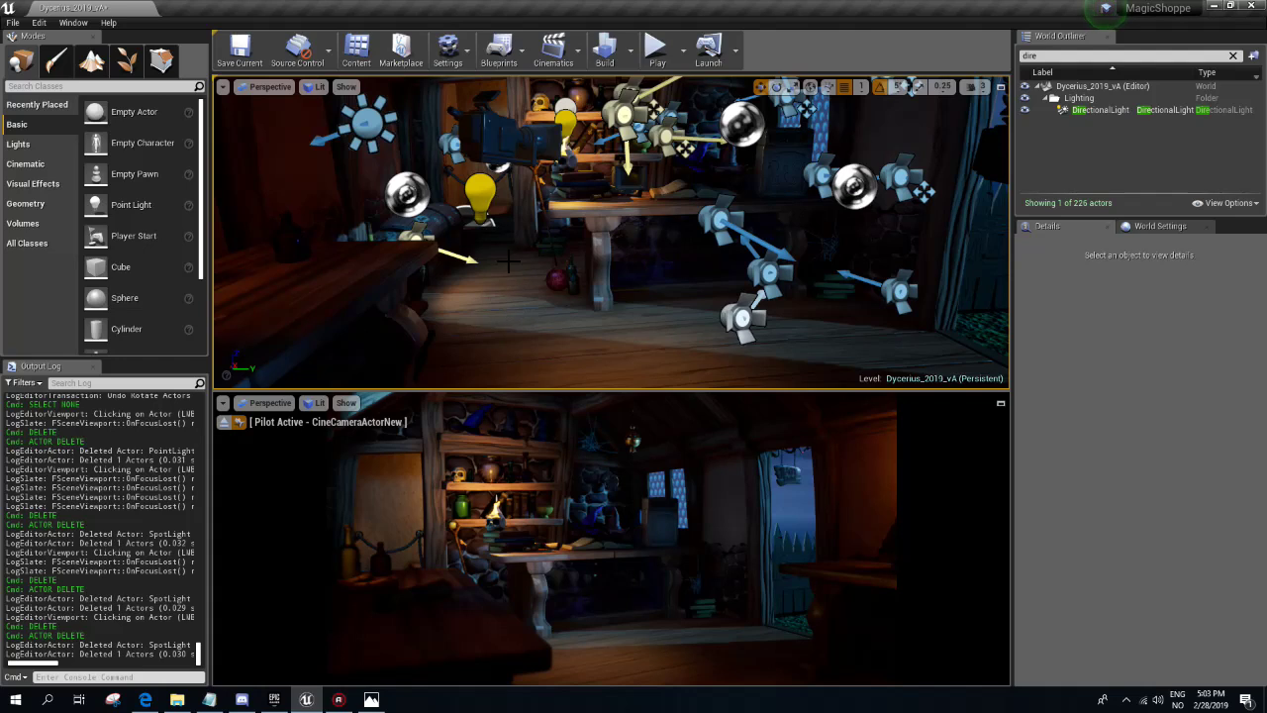
{"action": "right_click_drag", "start_coordinate": [508, 261], "coordinate": [471, 266]}
- Select the blue moonlight SpotLight22 and set its light to 25 lm
{"action": "left_click", "coordinate": [738, 219]}
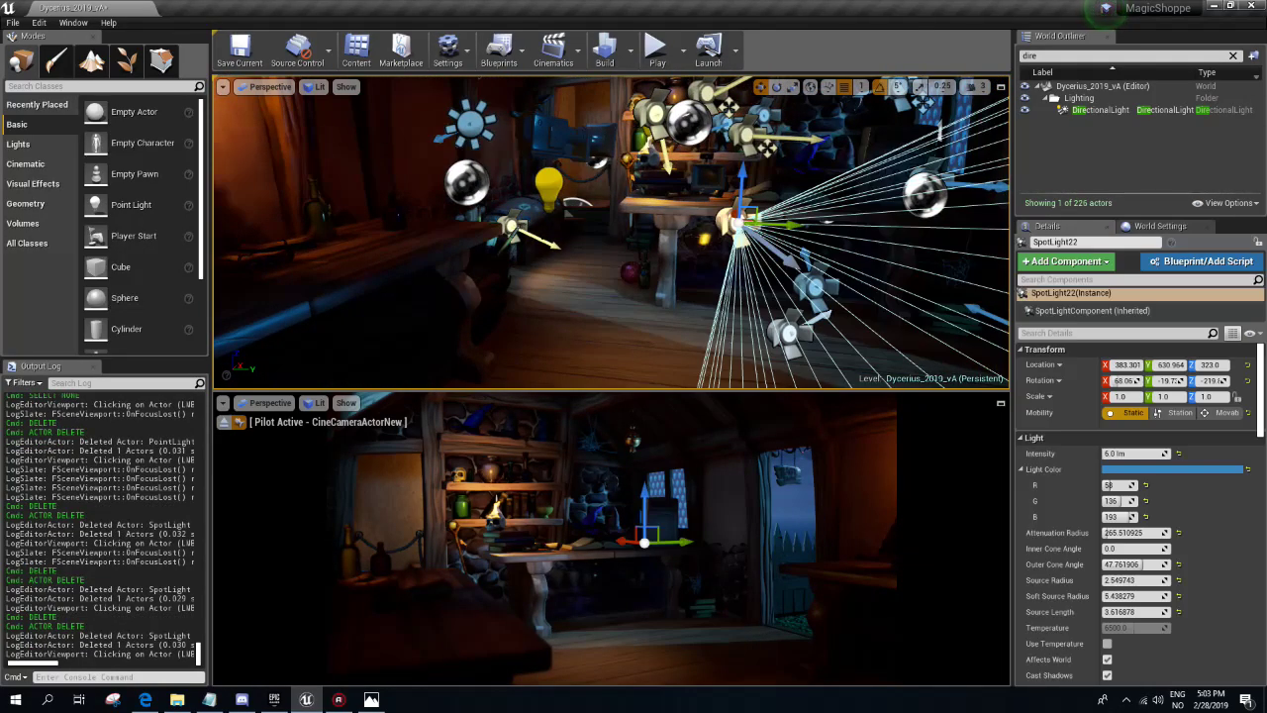
{"action": "right_click_drag", "start_coordinate": [738, 220], "coordinate": [215, 262]}
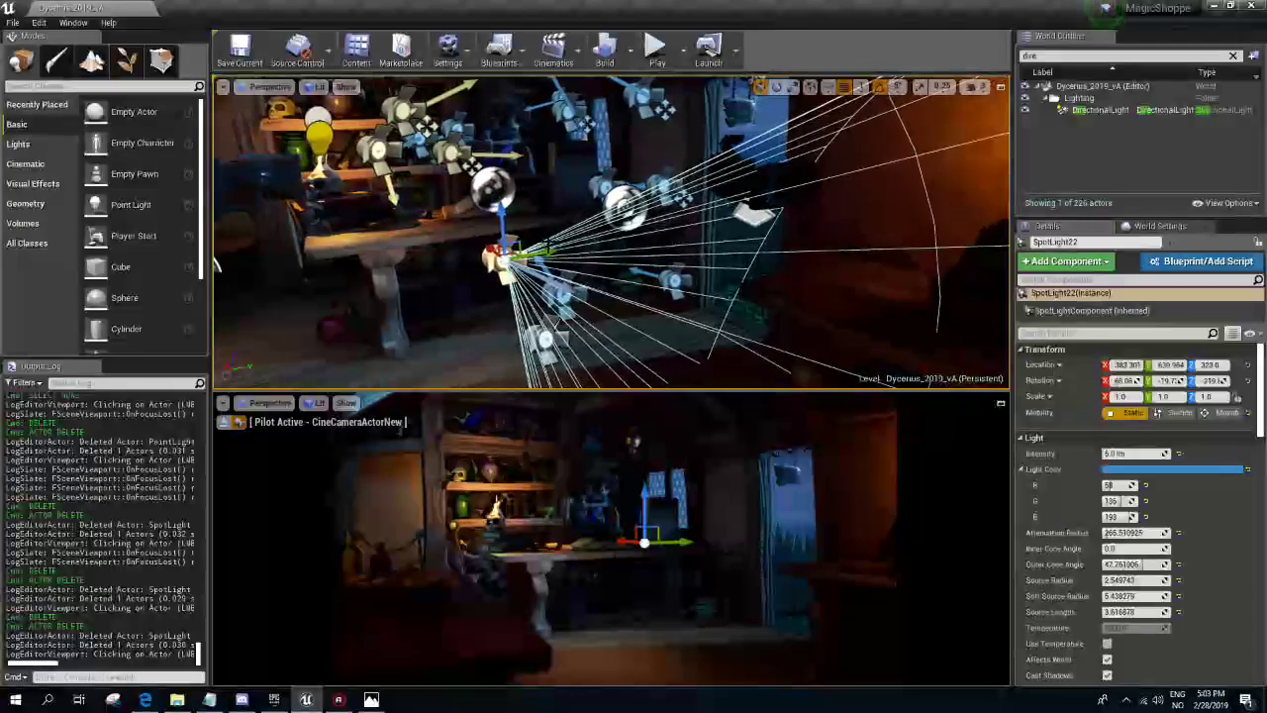
{"action": "left_click", "coordinate": [1107, 659]}
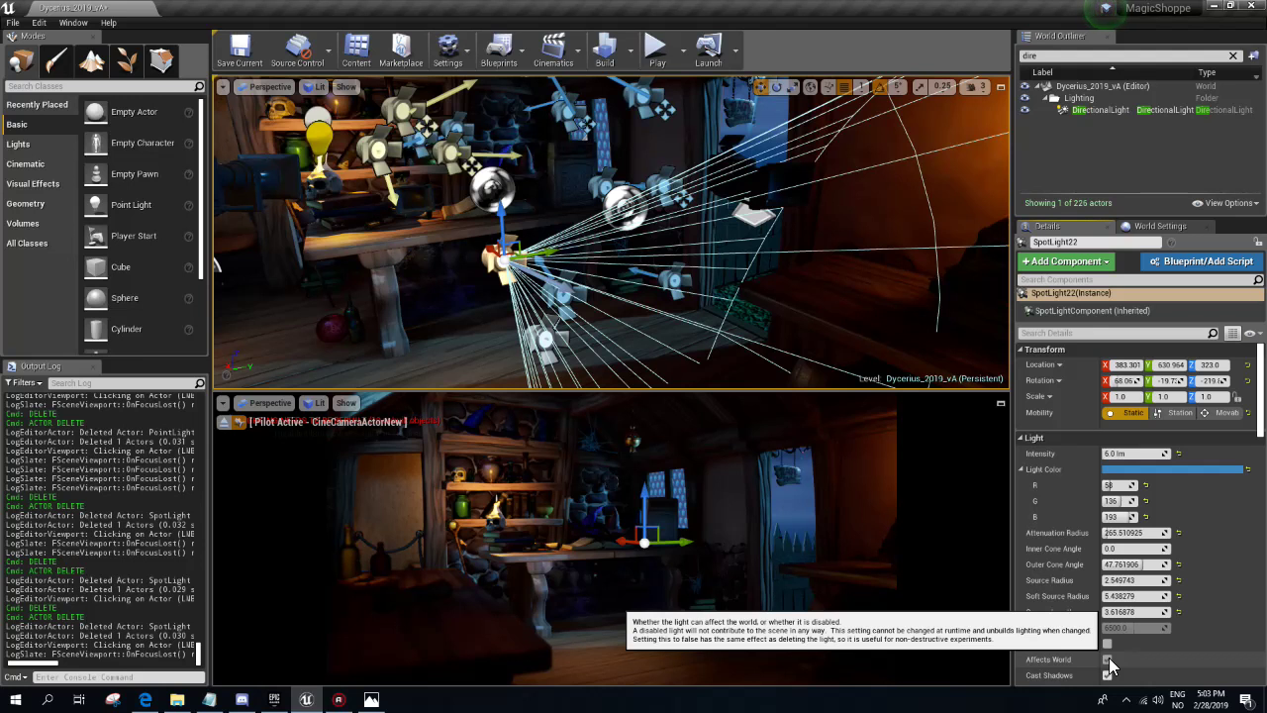
{"action": "left_click", "coordinate": [1120, 439]}
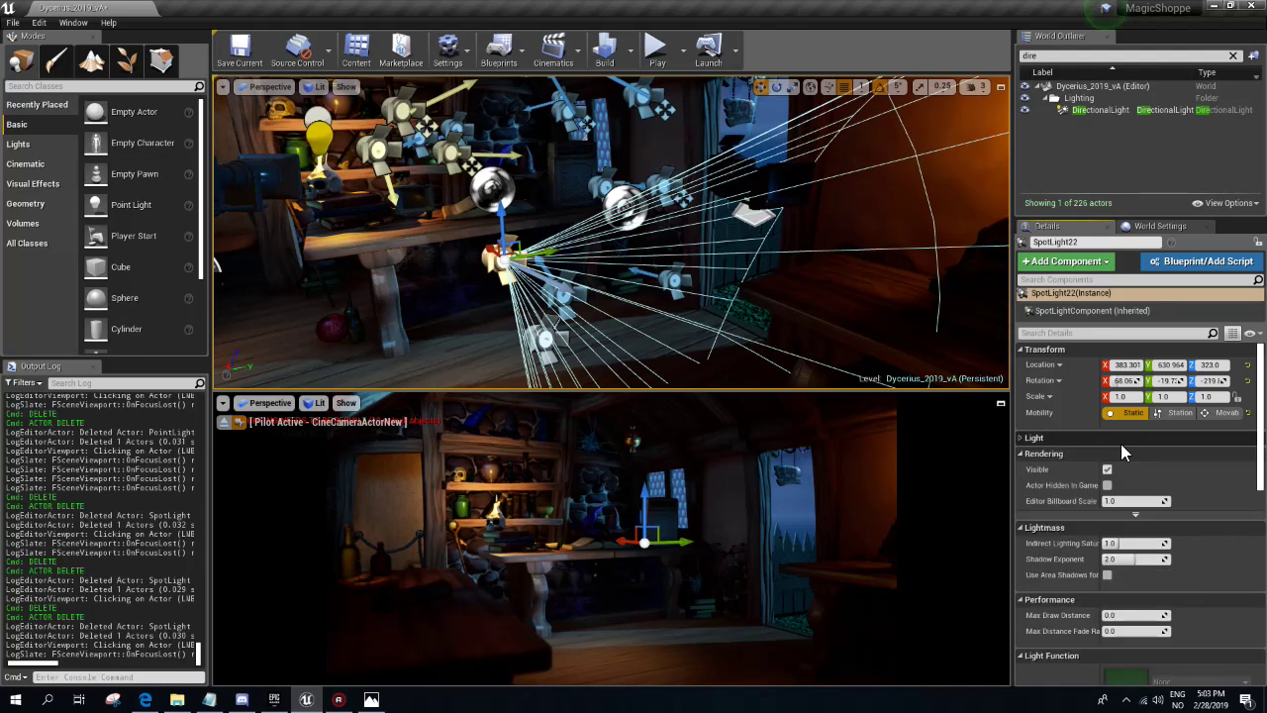
{"action": "left_click", "coordinate": [1116, 436]}
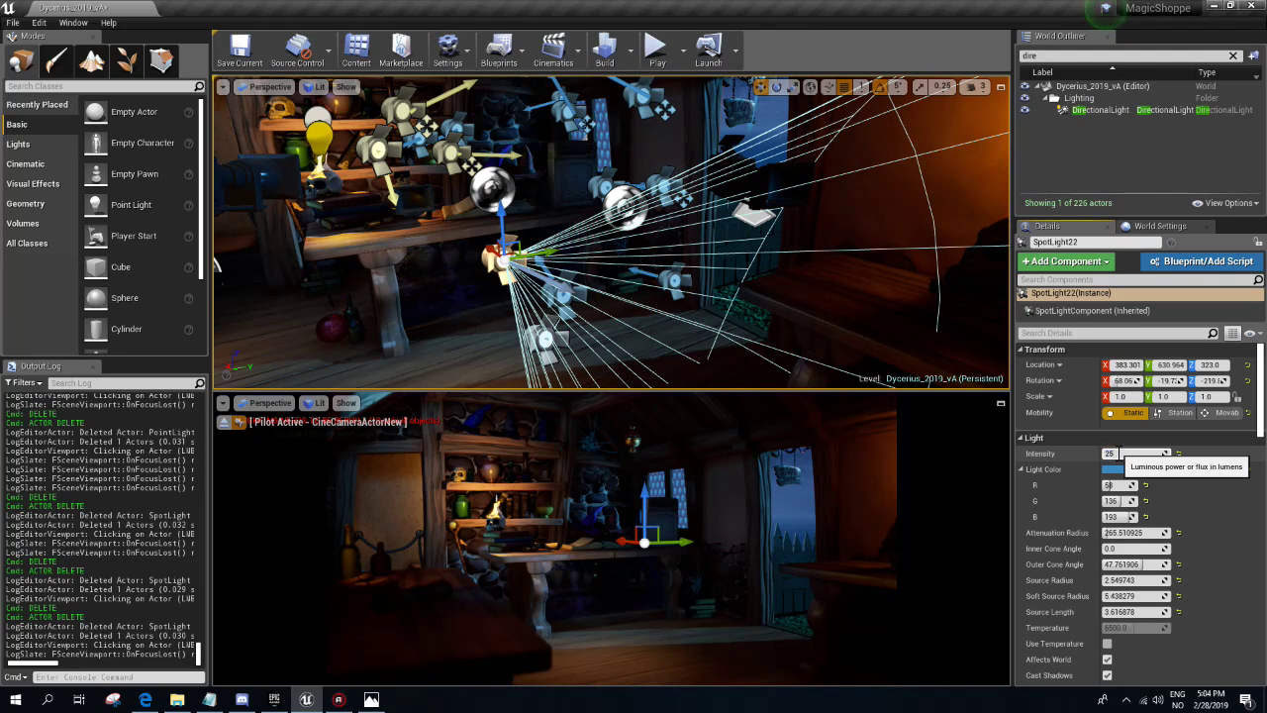
- Alt-drag a rotated copy of the spotlight, move it left and up to Z 351, at about 44 lm
{"action": "right_click_drag", "start_coordinate": [522, 216], "coordinate": [425, 218]}
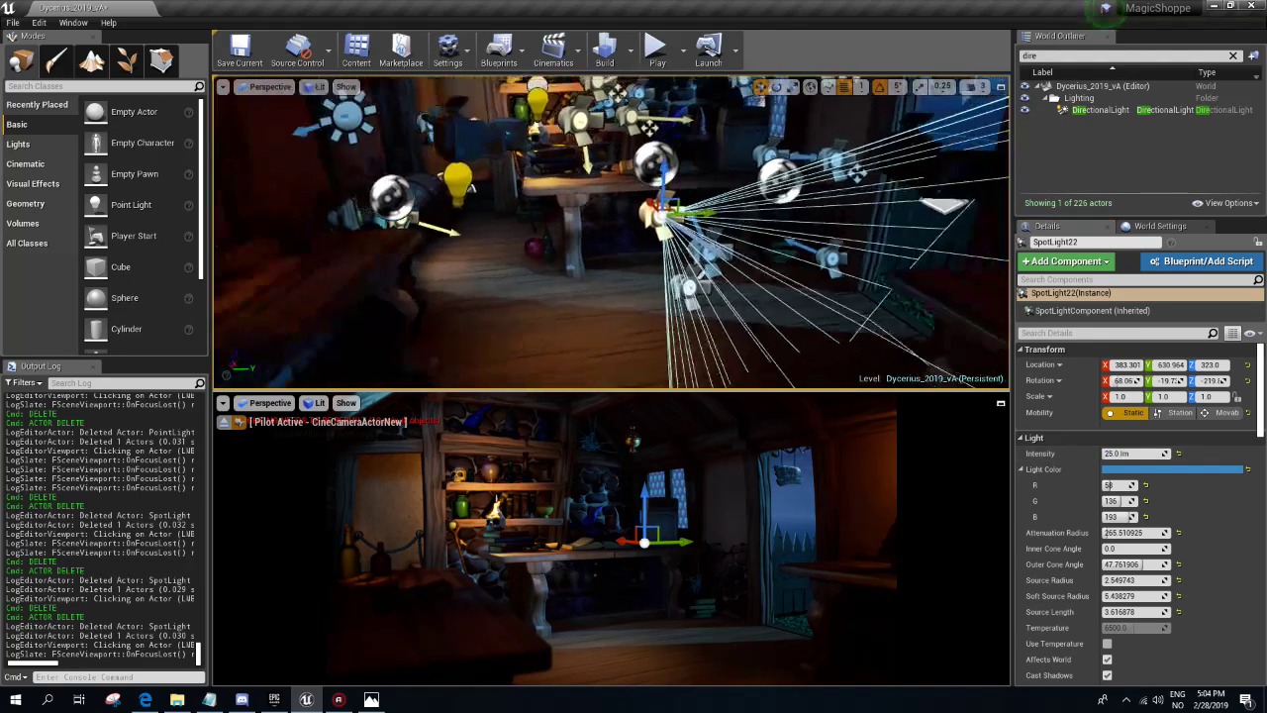
{"action": "key", "text": "e"}
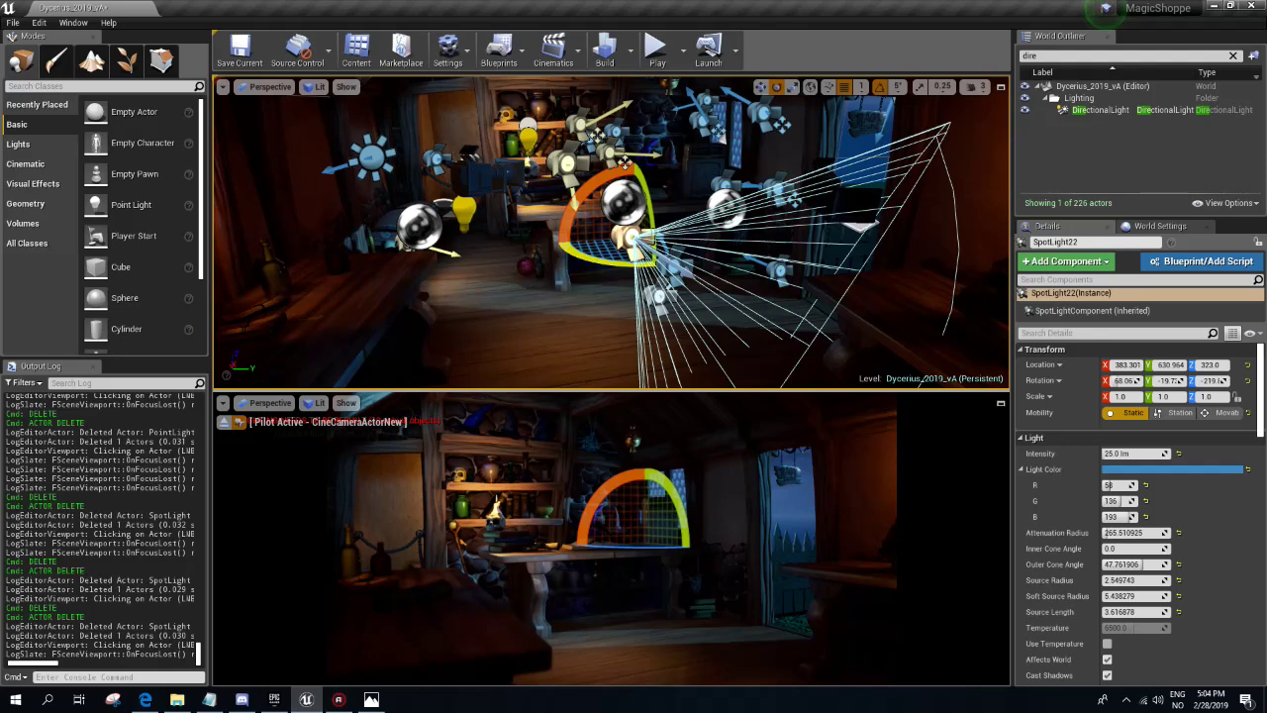
{"action": "left_click_drag", "start_coordinate": [683, 243], "coordinate": [713, 295], "text": "alt"}
{"action": "key", "text": "w"}
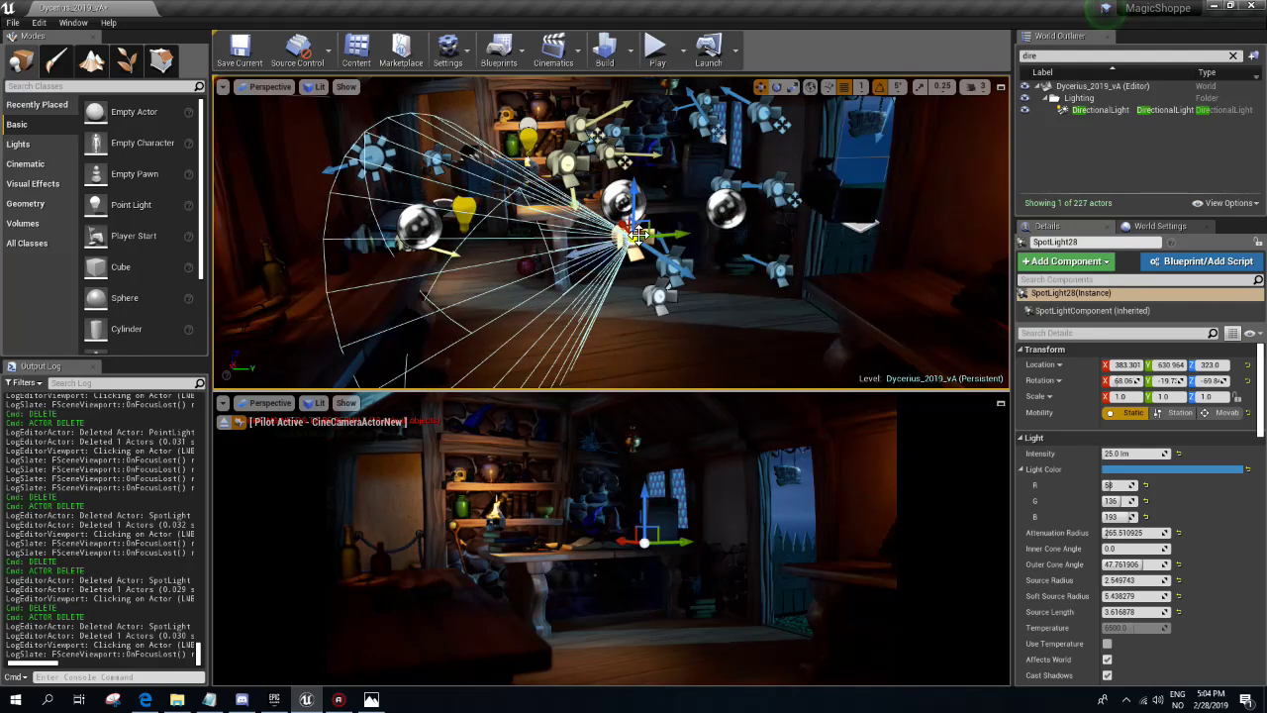
{"action": "mouse_move", "coordinate": [680, 235]}
{"action": "left_mouse_down"}
{"action": "mouse_move", "coordinate": [640, 238]}
{"action": "mouse_move", "coordinate": [522, 304]}
{"action": "mouse_move", "coordinate": [476, 297]}
{"action": "mouse_move", "coordinate": [937, 276]}
{"action": "left_mouse_up"}
{"action": "key", "text": "e"}
{"action": "key", "text": "w"}
{"action": "mouse_move", "coordinate": [626, 297]}
{"action": "left_mouse_down"}
{"action": "mouse_move", "coordinate": [627, 260]}
{"action": "mouse_move", "coordinate": [673, 369]}
{"action": "left_mouse_up"}
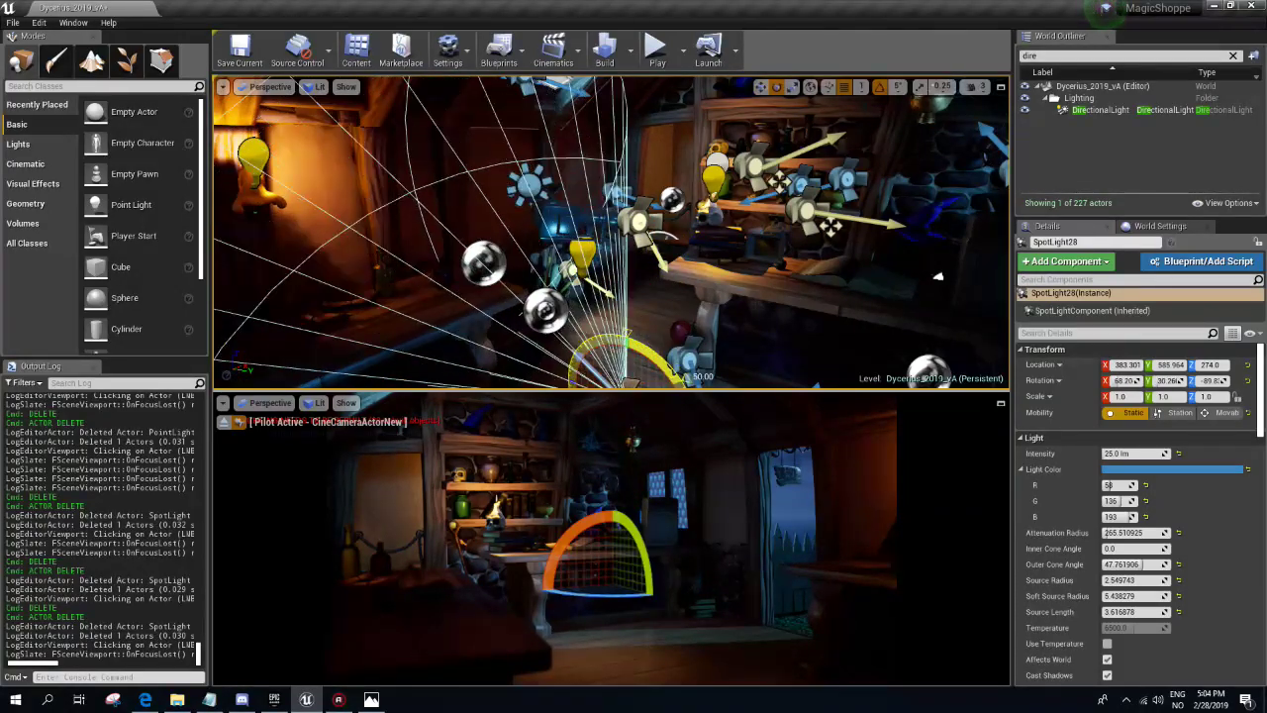
{"action": "left_click_drag", "start_coordinate": [1132, 453], "coordinate": [1158, 453]}
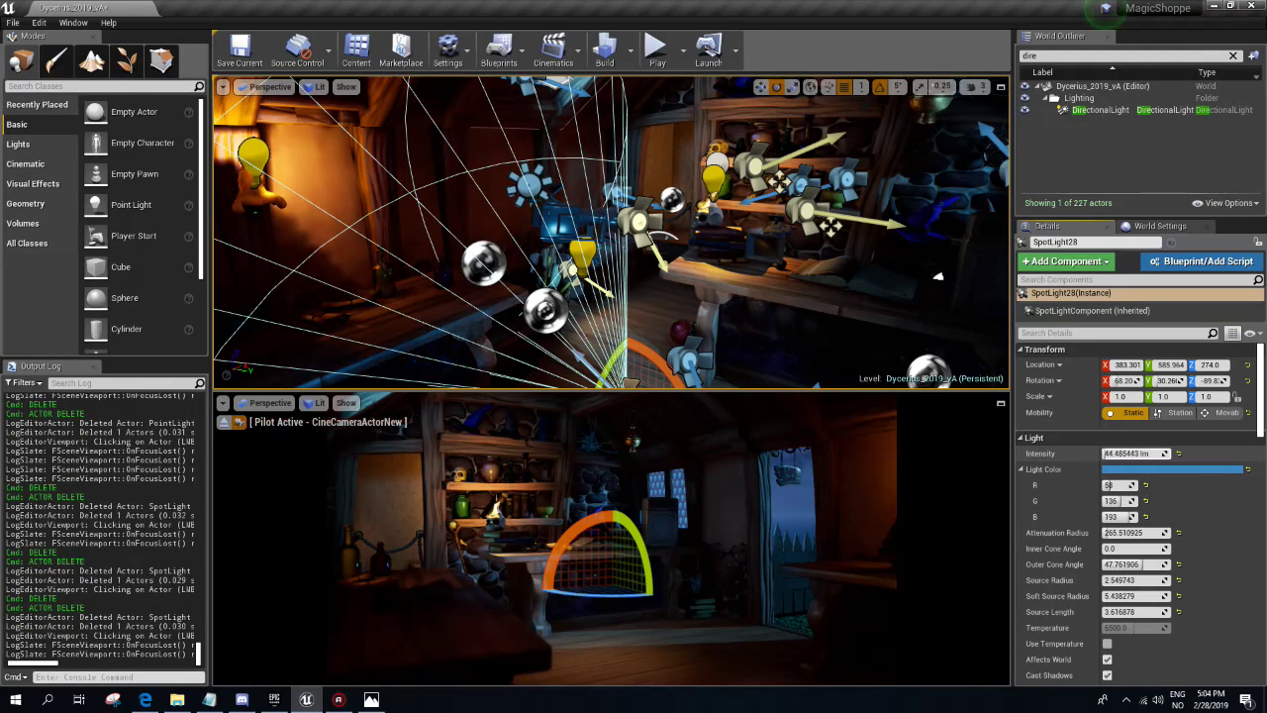
- Move the copy to about Z 257, widen its inner cone to ~31.1°, and brighten it to ~411.7 lm
{"action": "right_click_drag", "start_coordinate": [937, 276], "coordinate": [891, 247]}
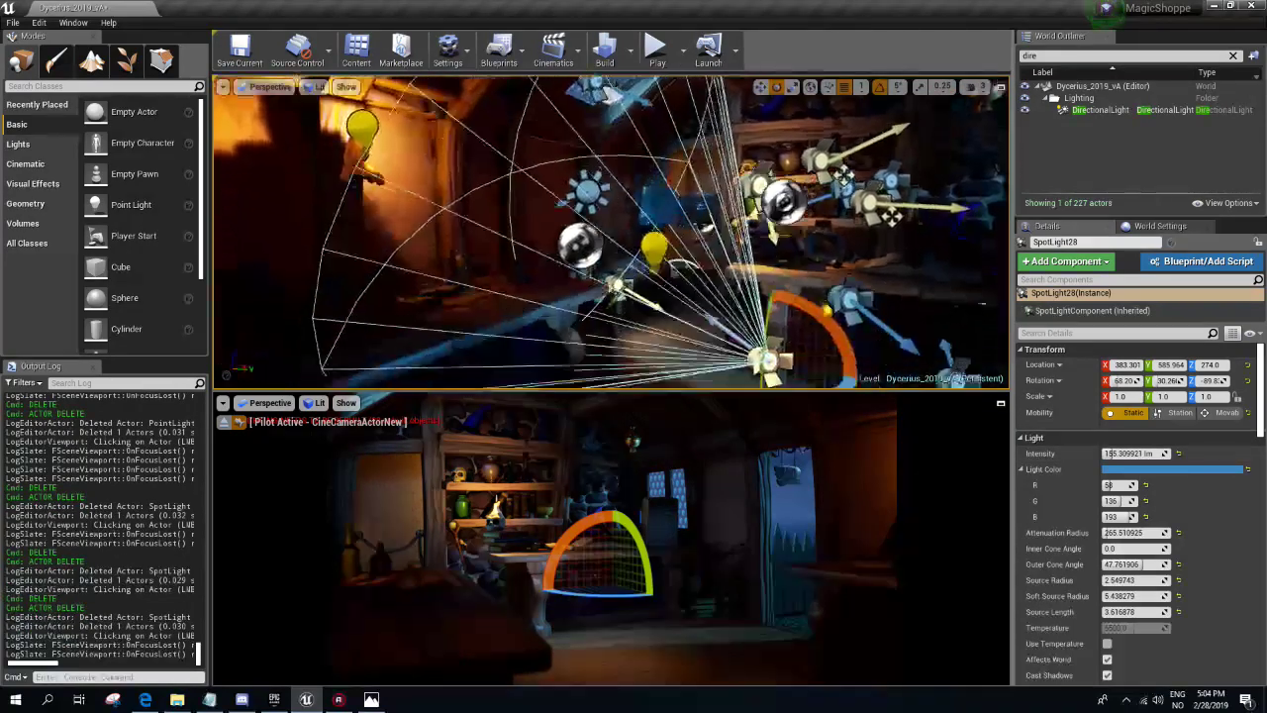
{"action": "right_click_drag", "start_coordinate": [901, 148], "coordinate": [838, 124]}
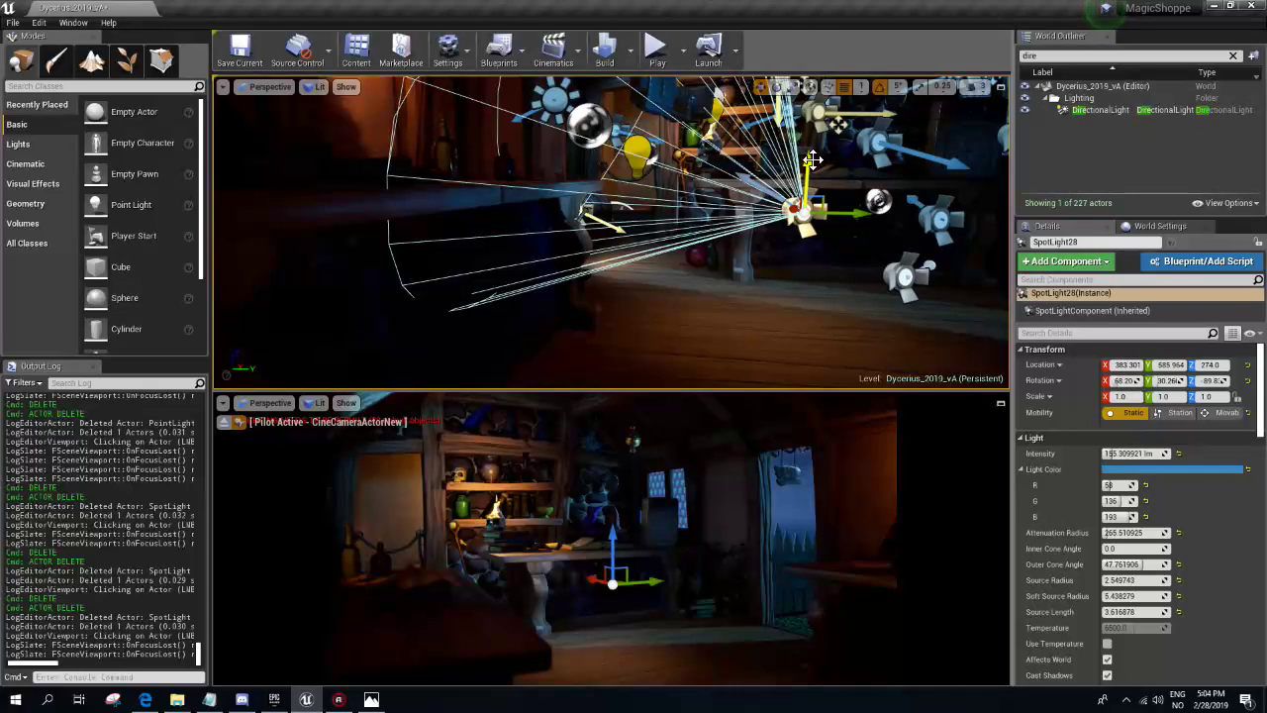
{"action": "mouse_move", "coordinate": [838, 124]}
{"action": "left_mouse_down"}
{"action": "mouse_move", "coordinate": [839, 89]}
{"action": "mouse_move", "coordinate": [838, 212]}
{"action": "left_mouse_up"}
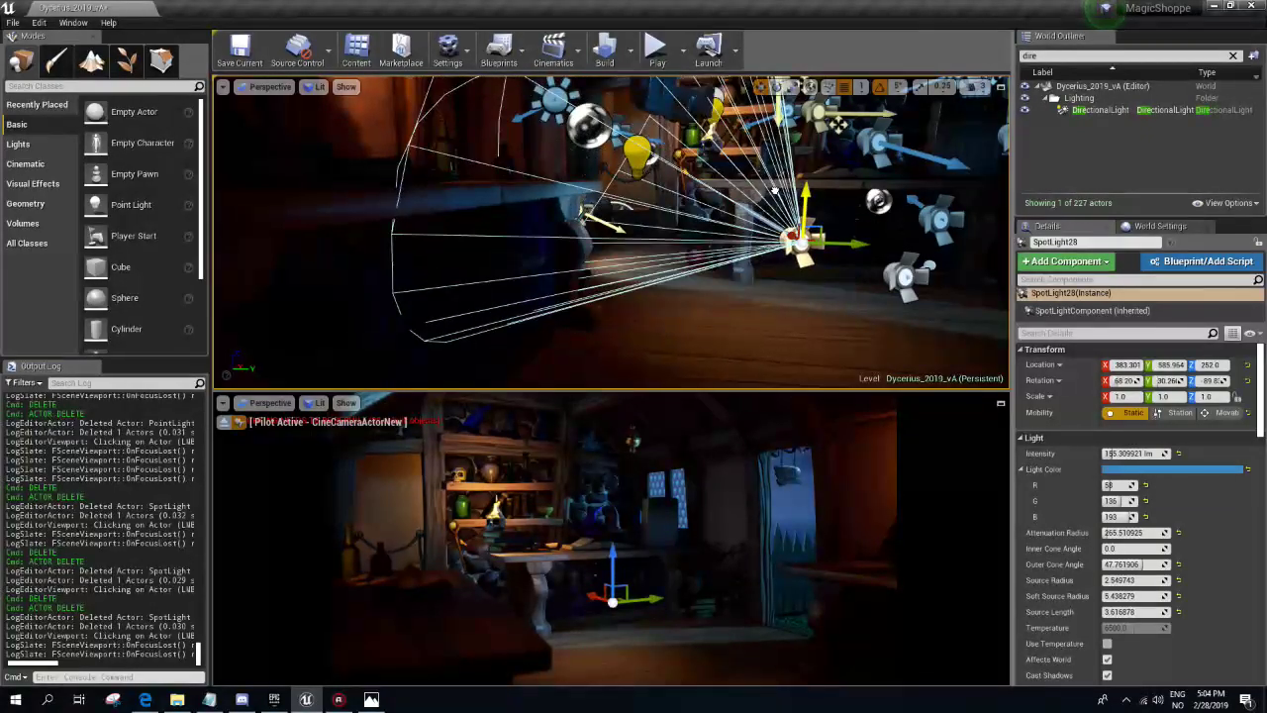
{"action": "left_click_drag", "start_coordinate": [838, 124], "coordinate": [838, 30]}
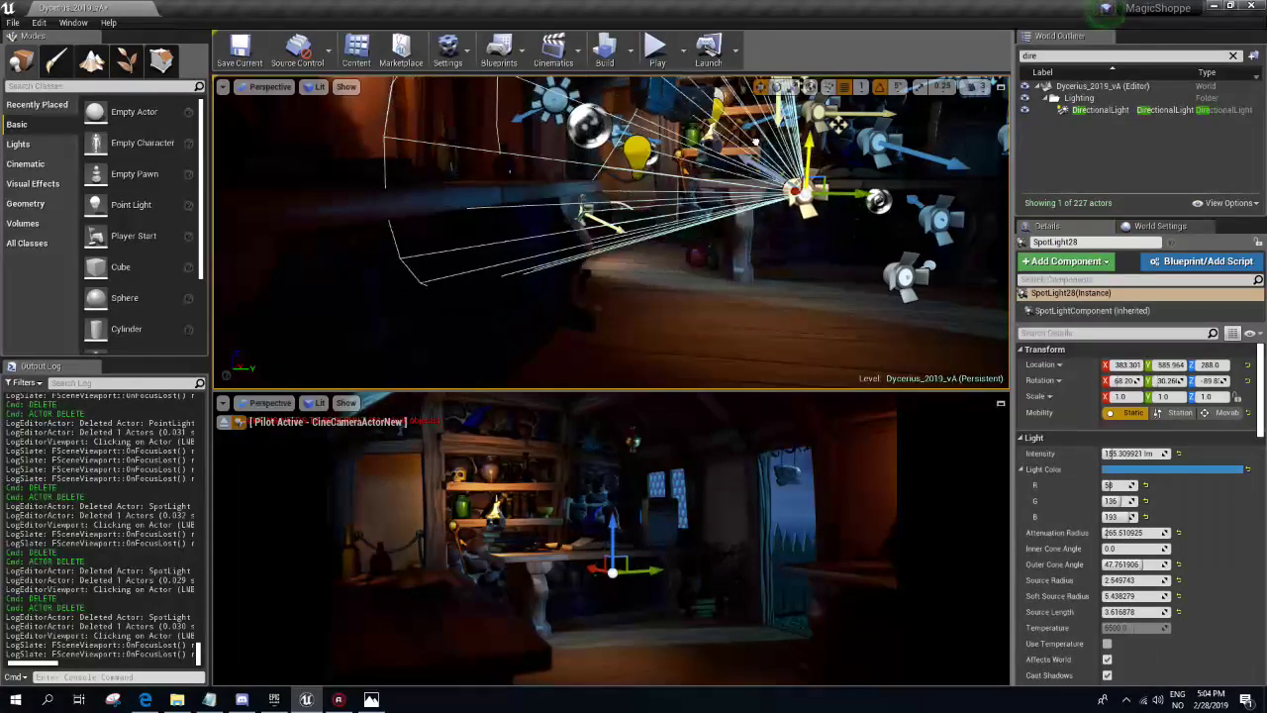
{"action": "left_click_drag", "start_coordinate": [838, 124], "coordinate": [919, 181], "text": "alt"}
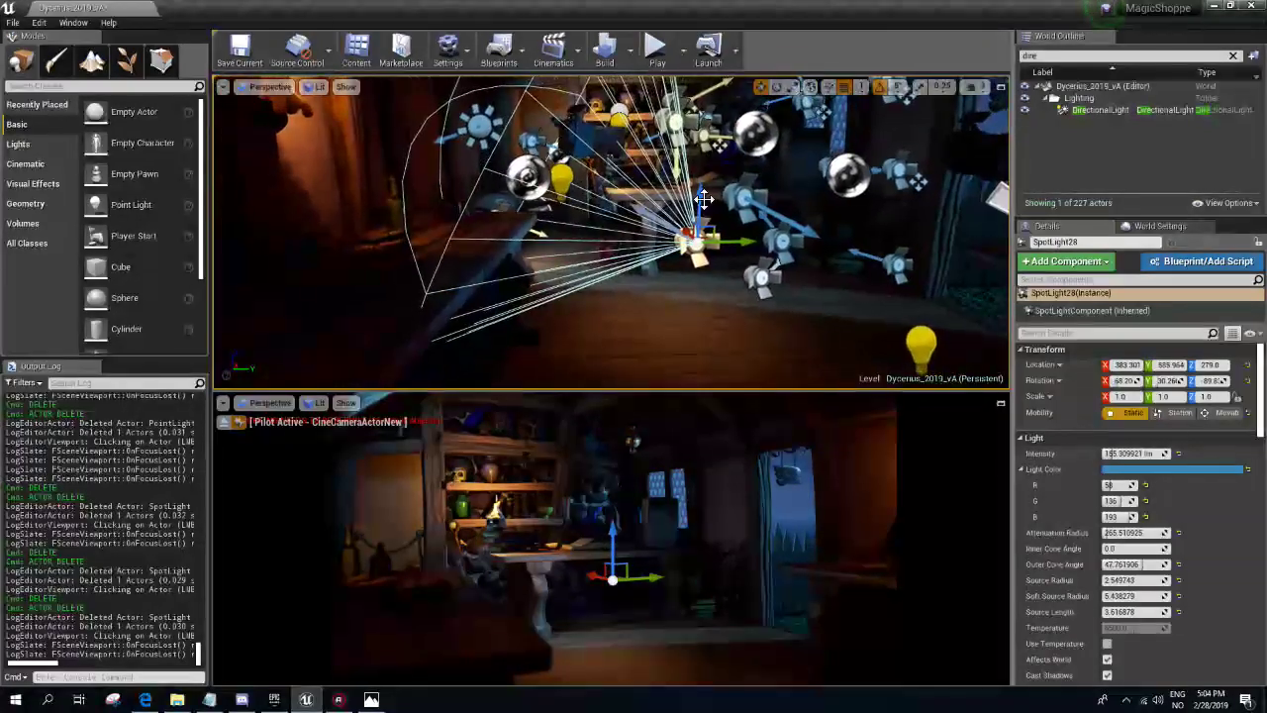
{"action": "mouse_move", "coordinate": [744, 259]}
{"action": "left_mouse_down"}
{"action": "mouse_move", "coordinate": [705, 258]}
{"action": "mouse_move", "coordinate": [779, 259]}
{"action": "left_mouse_up"}
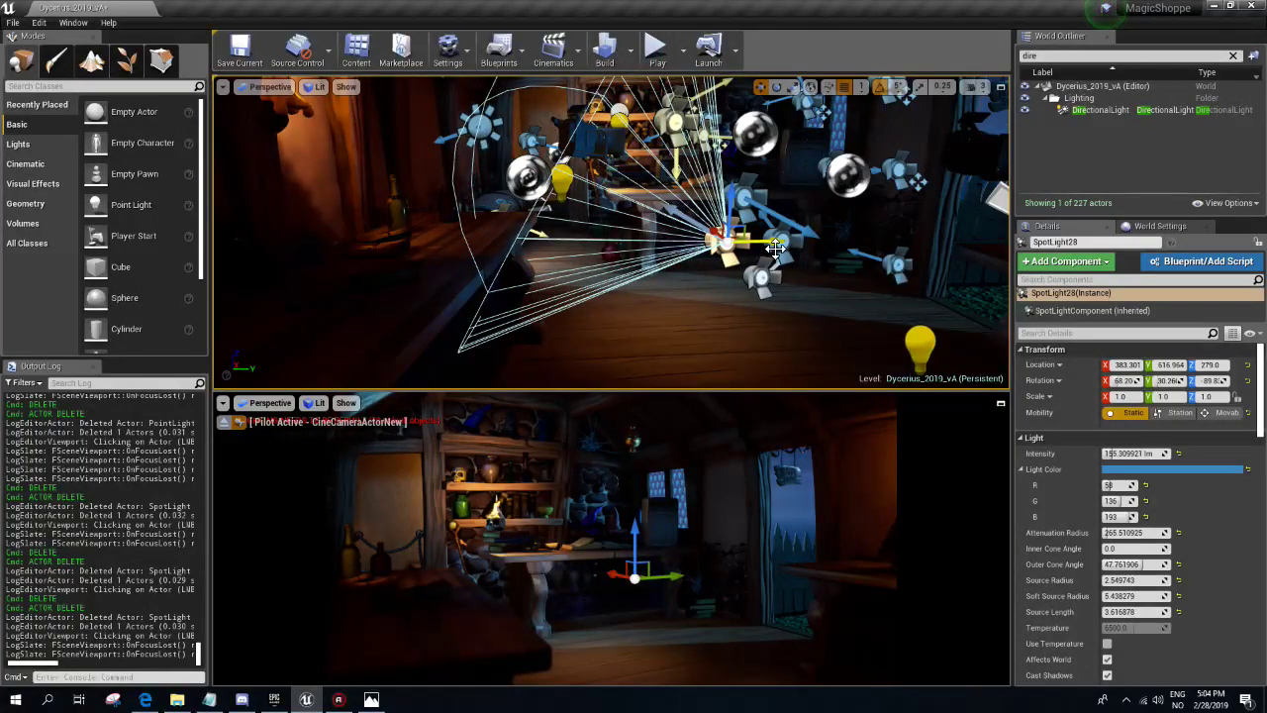
{"action": "left_click_drag", "start_coordinate": [775, 247], "coordinate": [731, 255]}
{"action": "left_click_drag", "start_coordinate": [691, 206], "coordinate": [691, 228]}
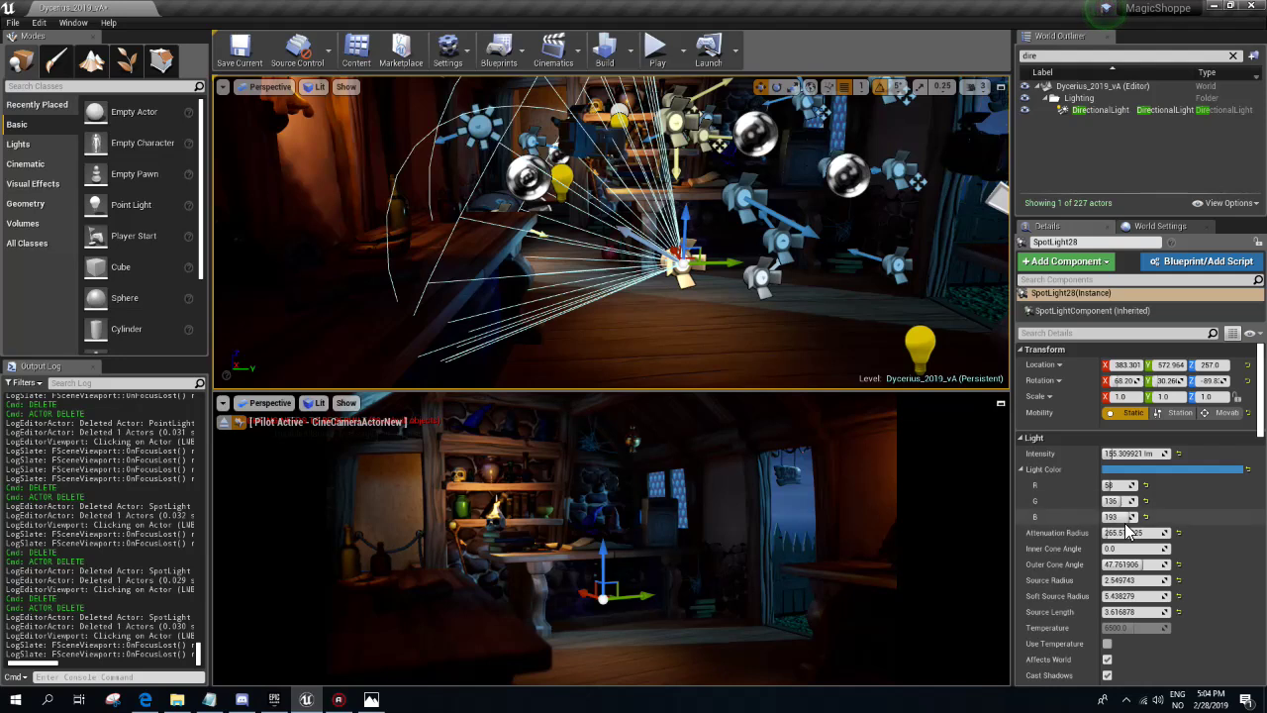
{"action": "mouse_move", "coordinate": [1129, 548]}
{"action": "left_mouse_down"}
{"action": "mouse_move", "coordinate": [1148, 549]}
{"action": "mouse_move", "coordinate": [1153, 564]}
{"action": "mouse_move", "coordinate": [1114, 549]}
{"action": "mouse_move", "coordinate": [1124, 564]}
{"action": "left_mouse_up"}
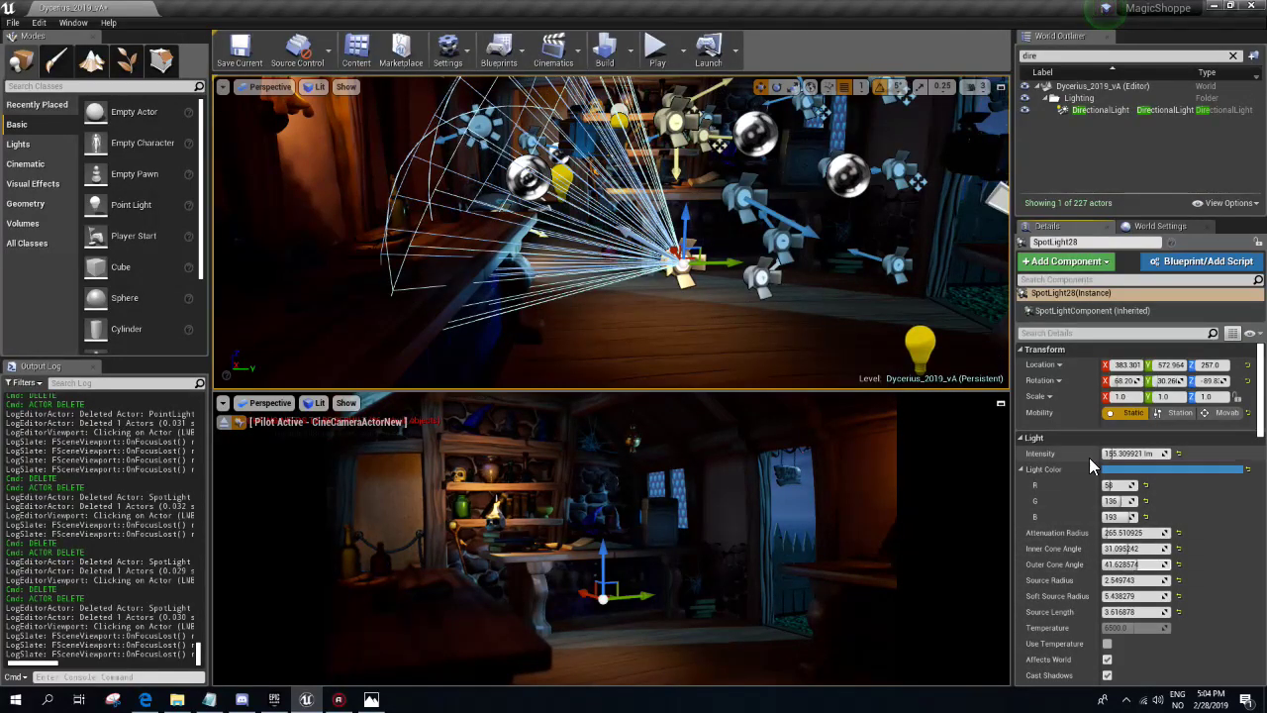
{"action": "left_click_drag", "start_coordinate": [1128, 457], "coordinate": [1075, 448]}
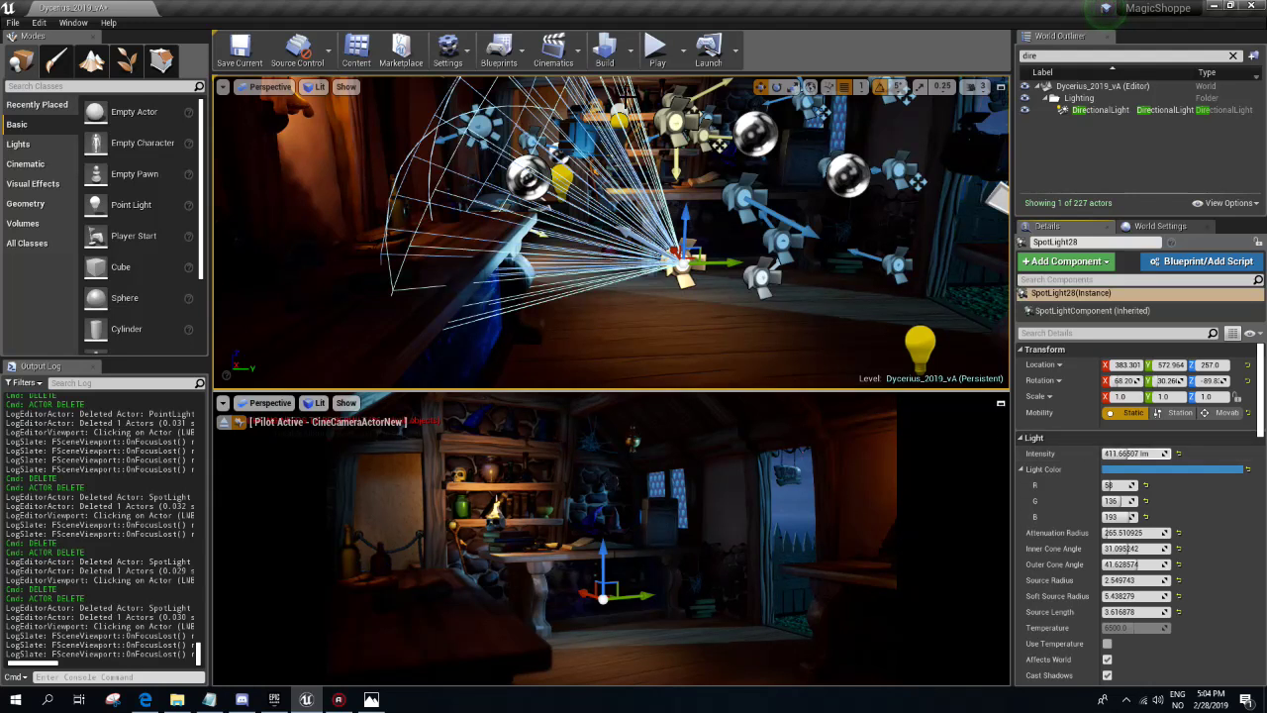
- Rebuild the level's lighting and fly the view around the room
{"action": "left_click", "coordinate": [605, 57]}
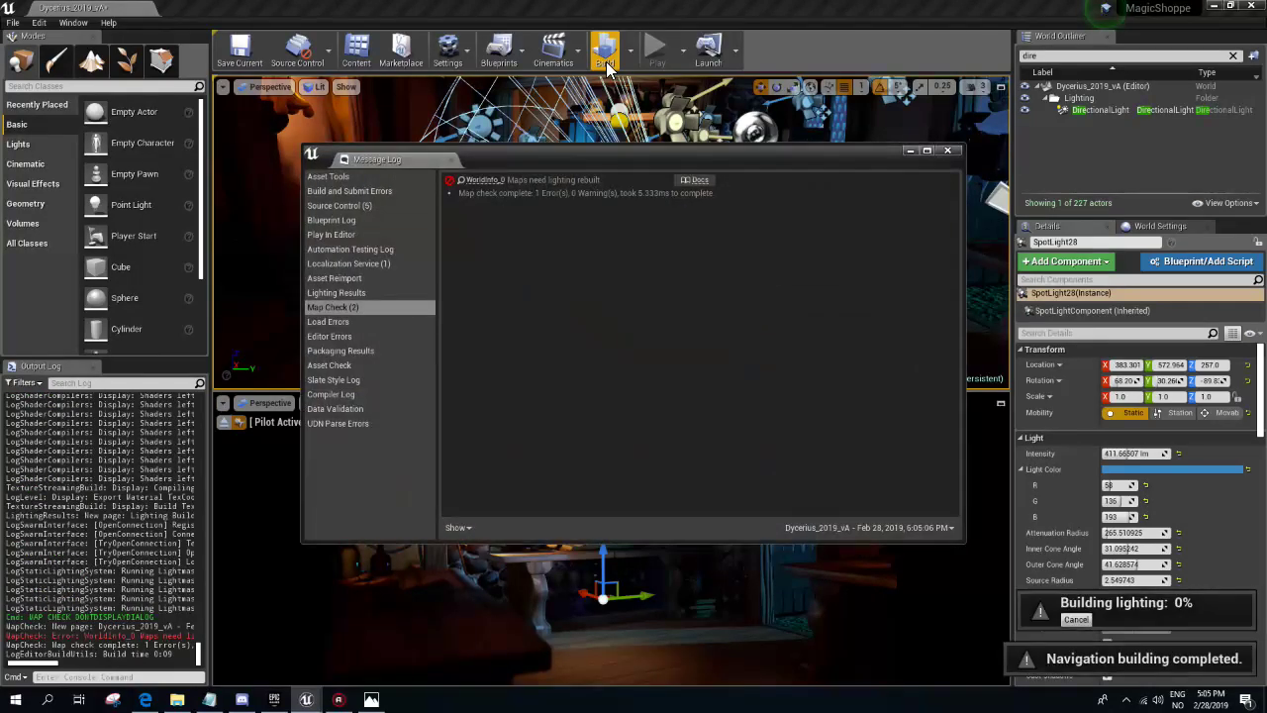
{"action": "left_click", "coordinate": [948, 150]}
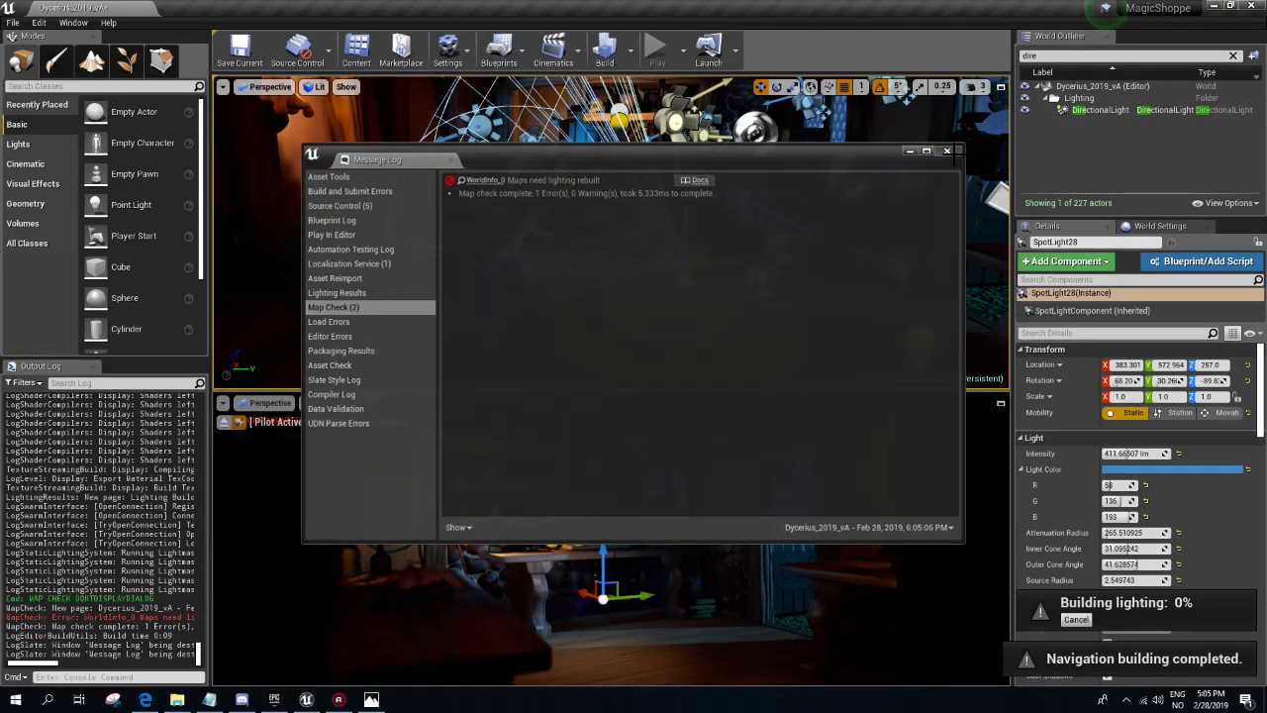
{"action": "right_click_drag", "start_coordinate": [611, 231], "coordinate": [634, 248]}
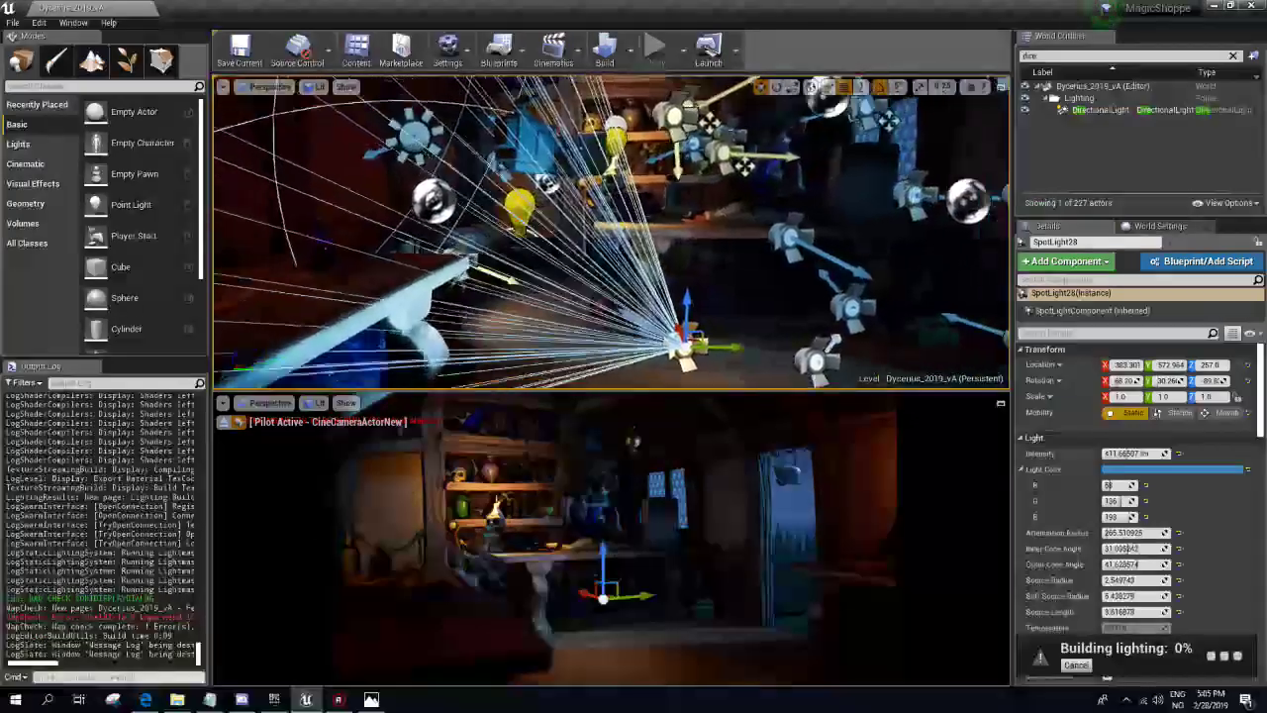
{"action": "right_click_drag", "start_coordinate": [634, 247], "coordinate": [644, 243]}
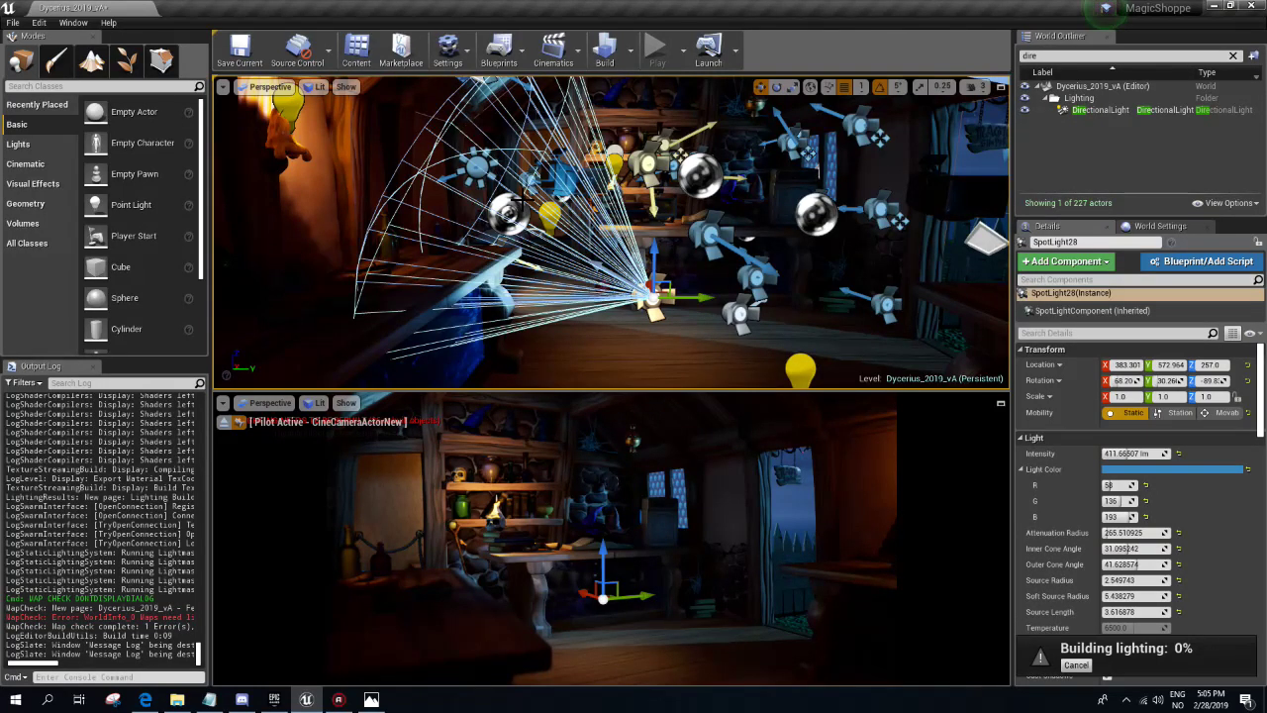
- Check lightmap density, then switch the top viewport back to Lit view mode
{"action": "left_click", "coordinate": [314, 87]}
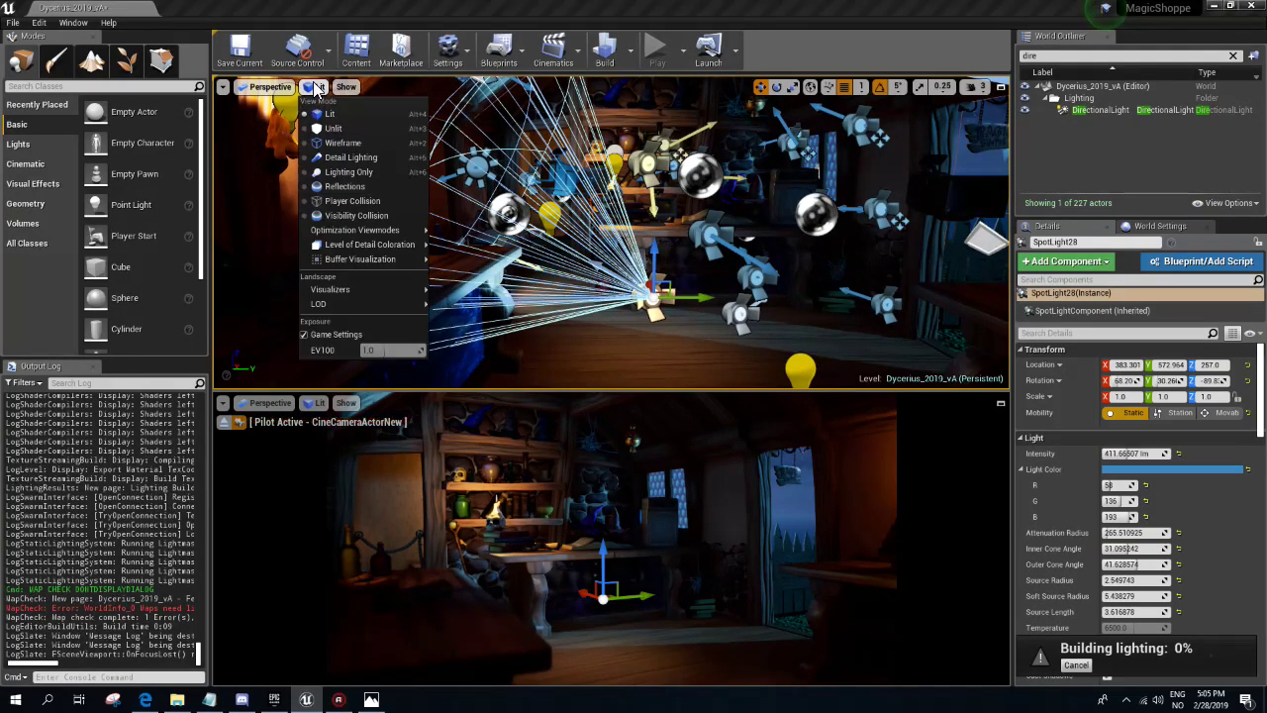
{"action": "mouse_move", "coordinate": [378, 246]}
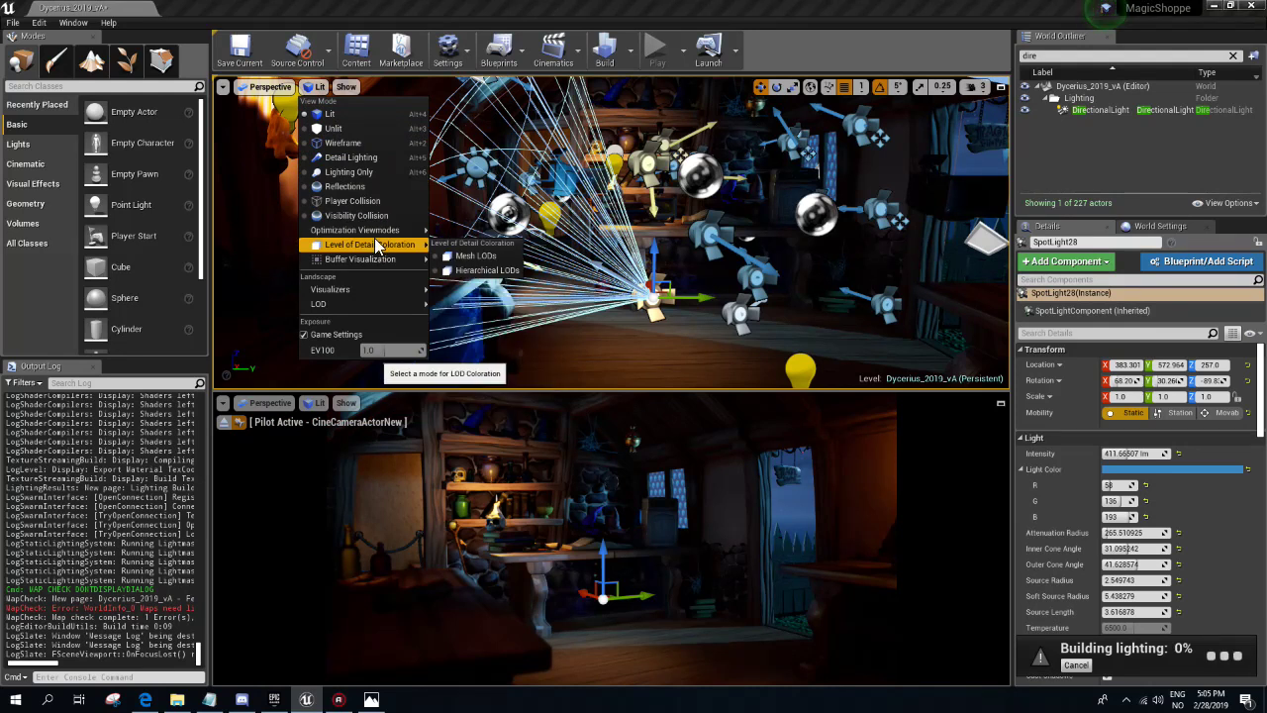
{"action": "left_click", "coordinate": [480, 261]}
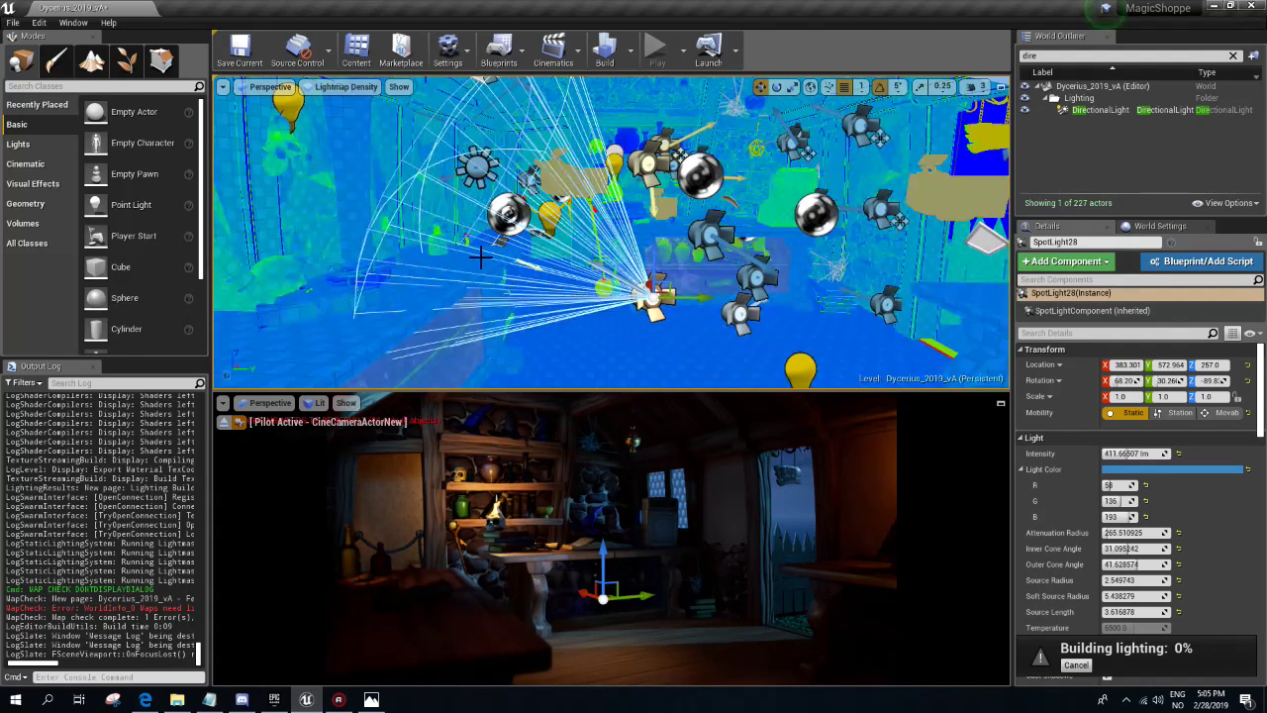
{"action": "left_click", "coordinate": [346, 87]}
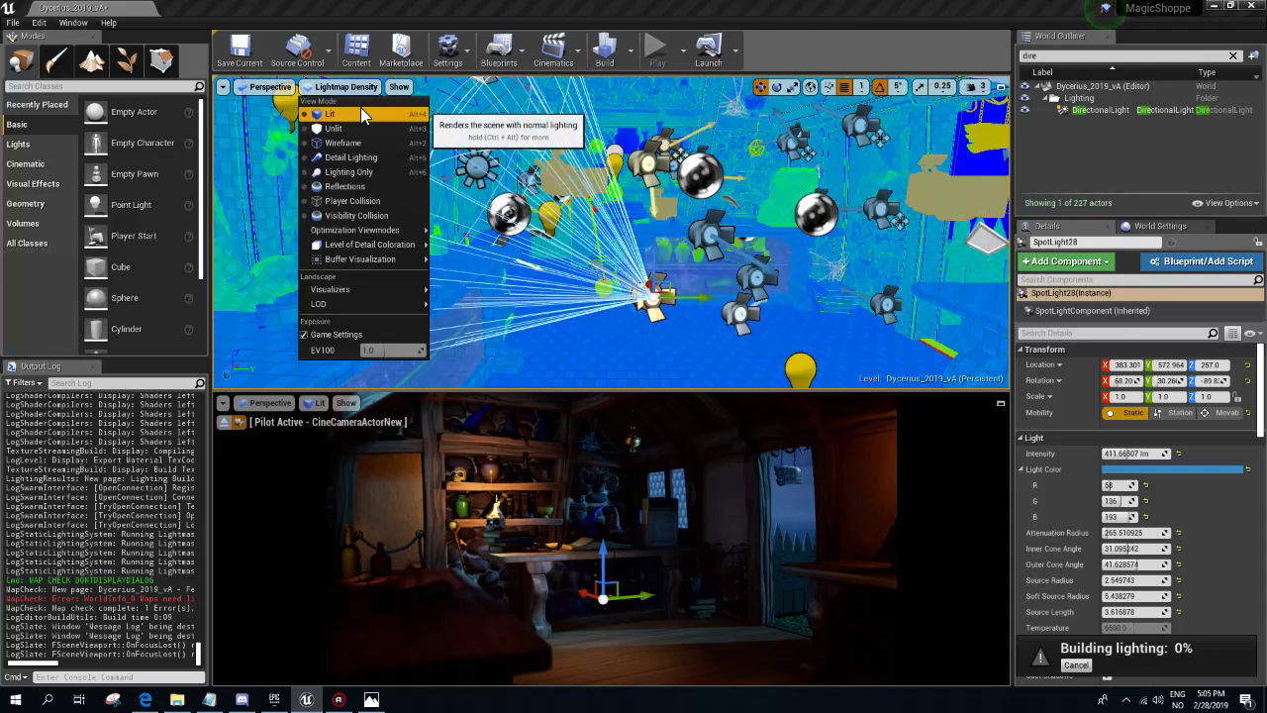
{"action": "left_click", "coordinate": [360, 107]}
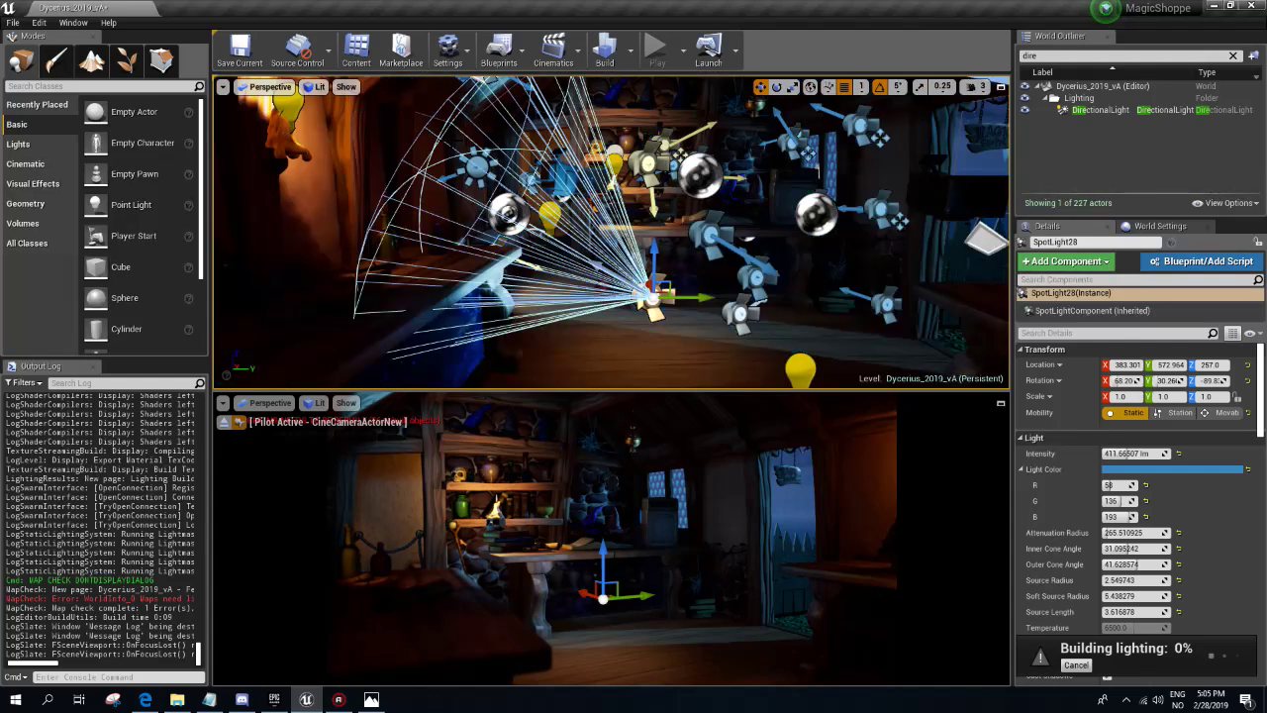
- Set the lighting build quality to Preview and reframe the top view on the spotlight
{"action": "left_click", "coordinate": [630, 48]}
{"action": "mouse_move", "coordinate": [693, 102]}
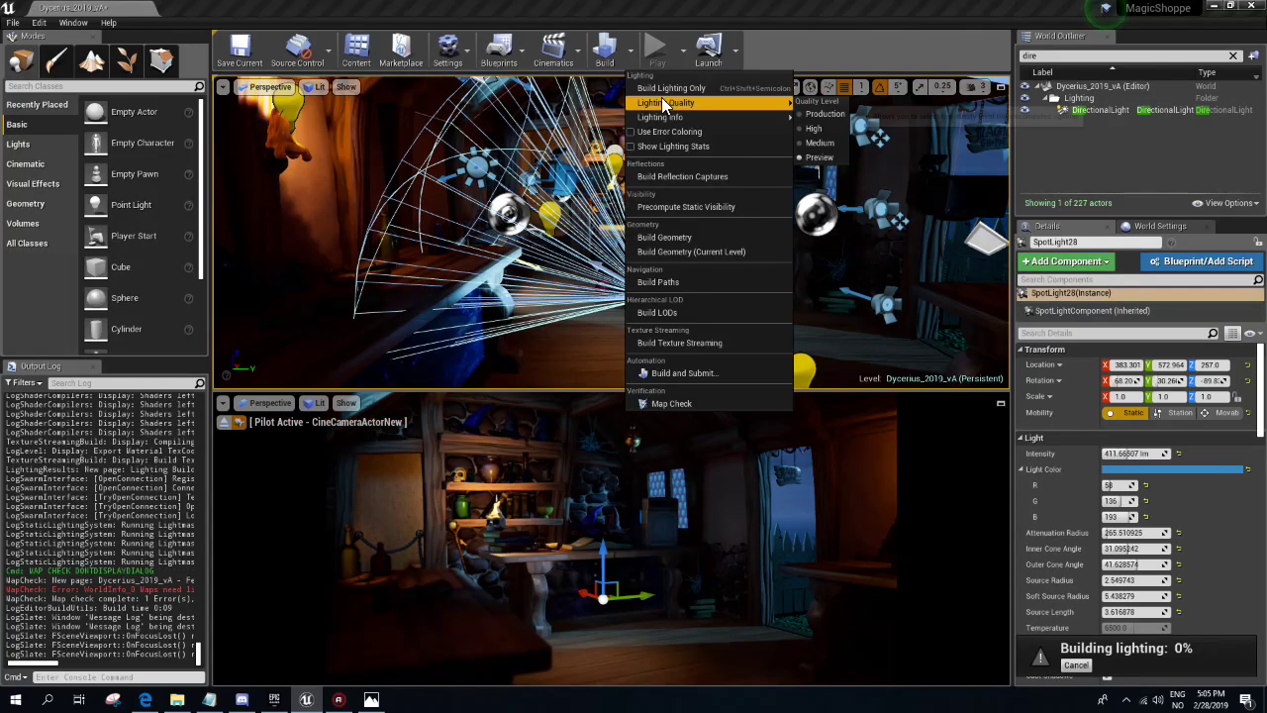
{"action": "left_click", "coordinate": [821, 157]}
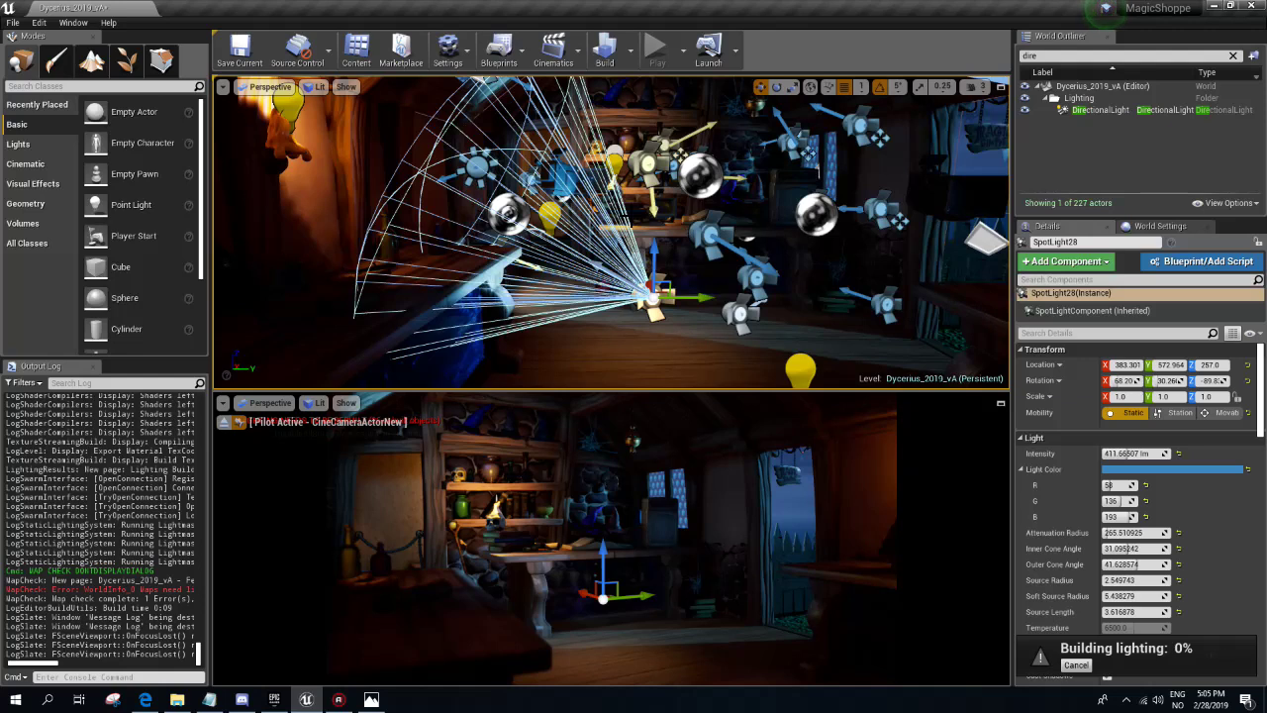
{"action": "right_click_drag", "start_coordinate": [622, 209], "coordinate": [569, 117]}
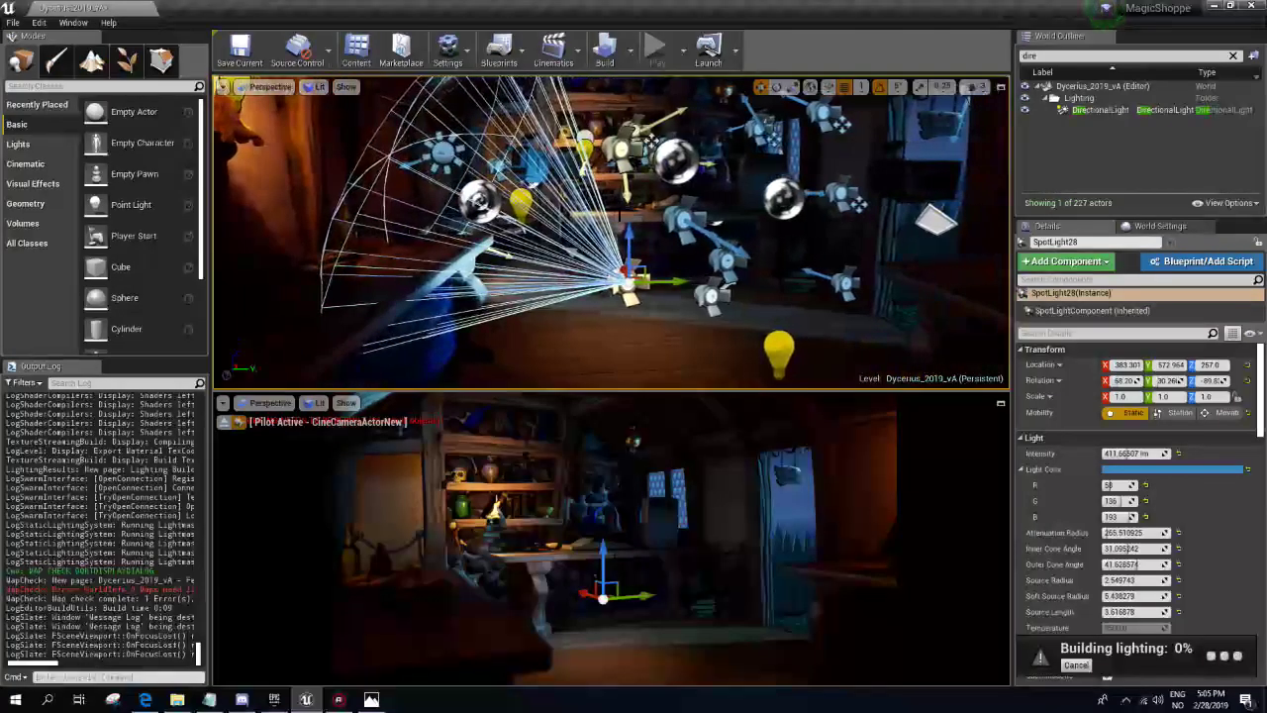
{"action": "left_click", "coordinate": [626, 66]}
{"action": "mouse_move", "coordinate": [649, 101]}
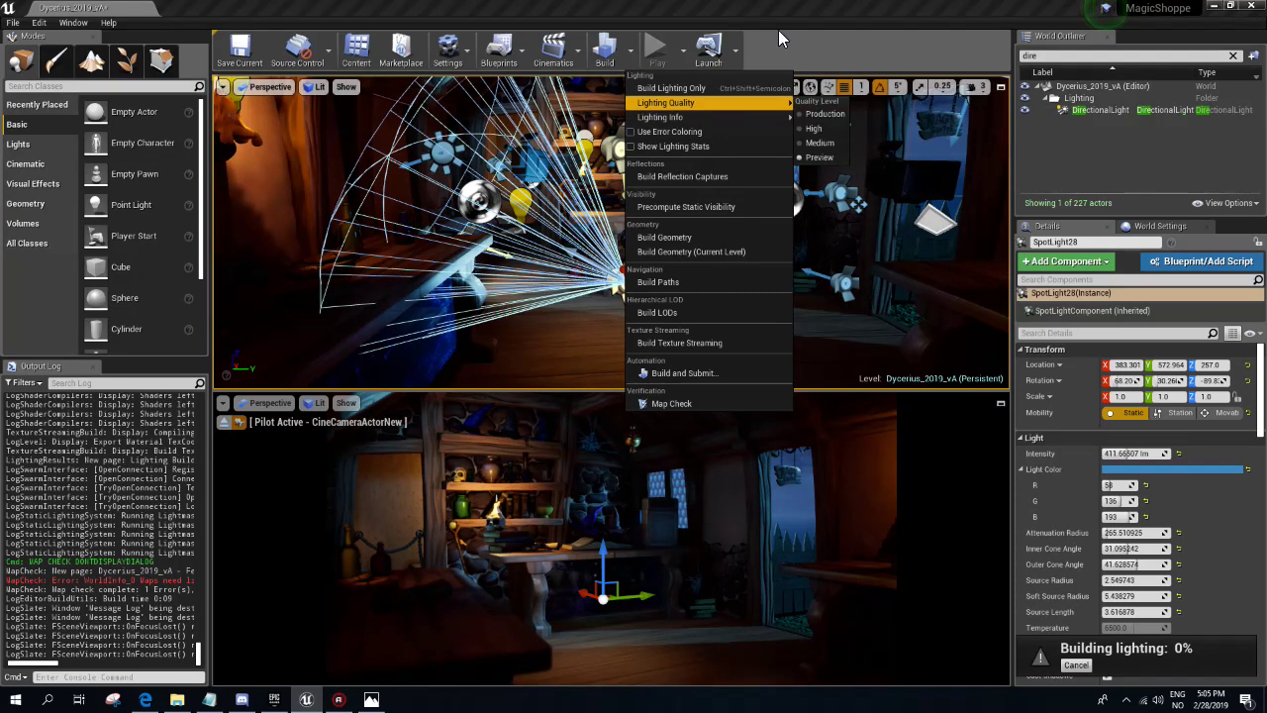
{"action": "left_click", "coordinate": [745, 10]}
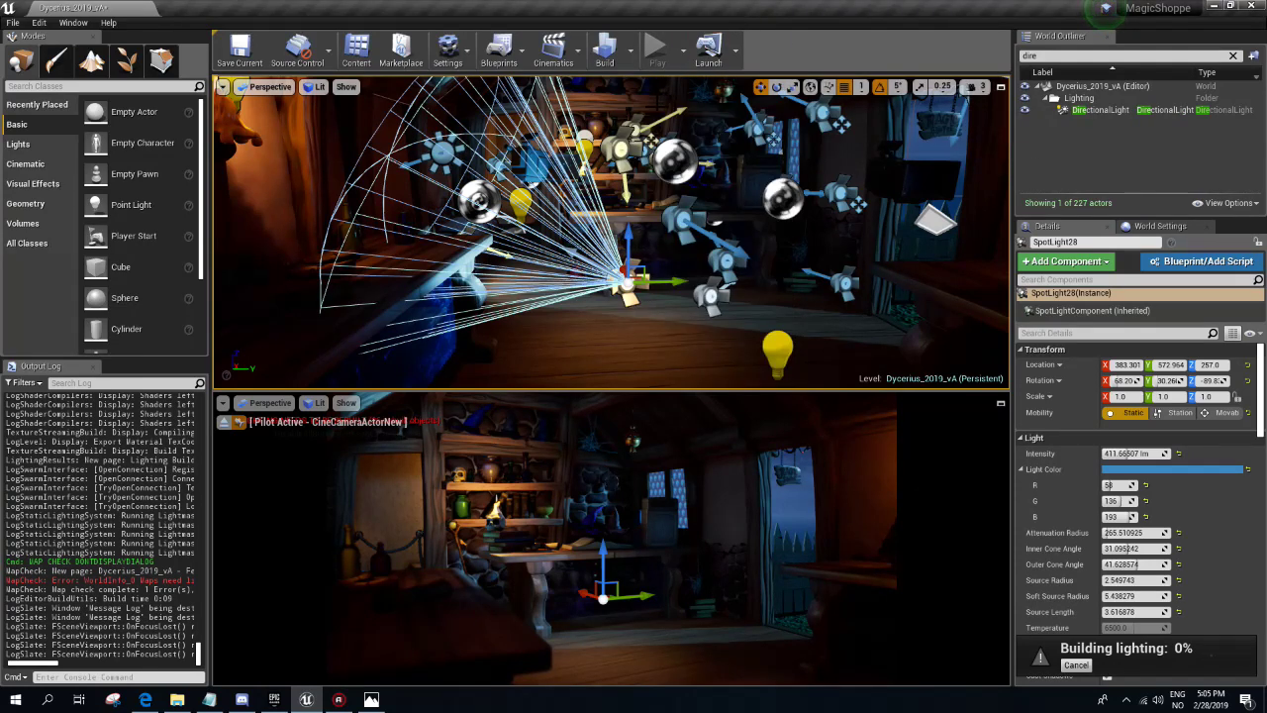
{"action": "right_click_drag", "start_coordinate": [699, 212], "coordinate": [752, 217]}
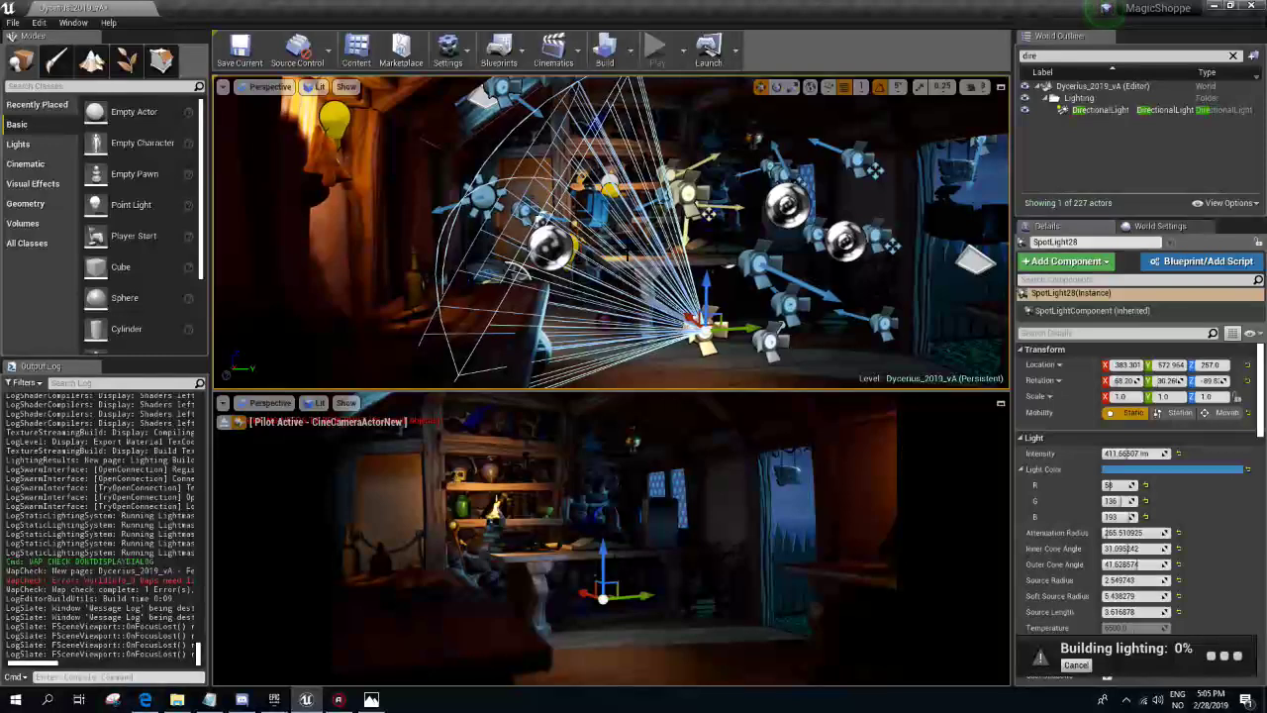
{"action": "right_click_drag", "start_coordinate": [699, 213], "coordinate": [673, 265]}
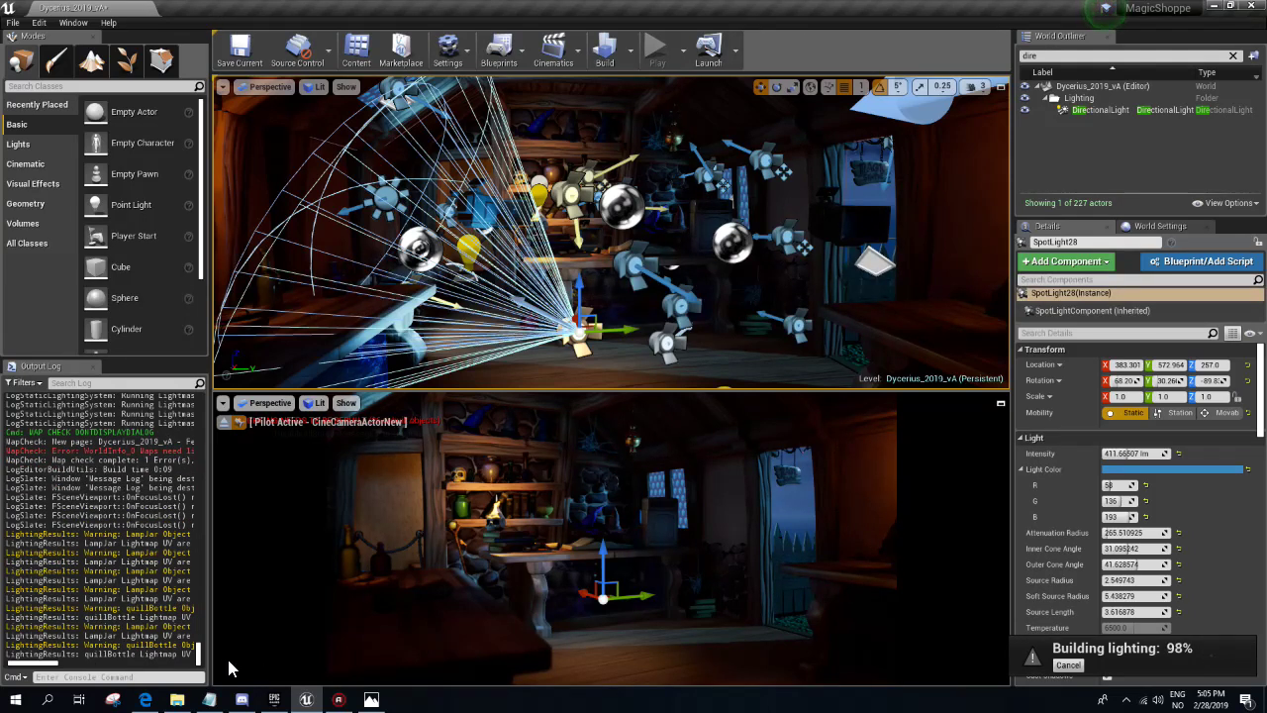
- Bring up the reference render HighresScreenshot00130.png in Photos
{"action": "left_click", "coordinate": [371, 698]}
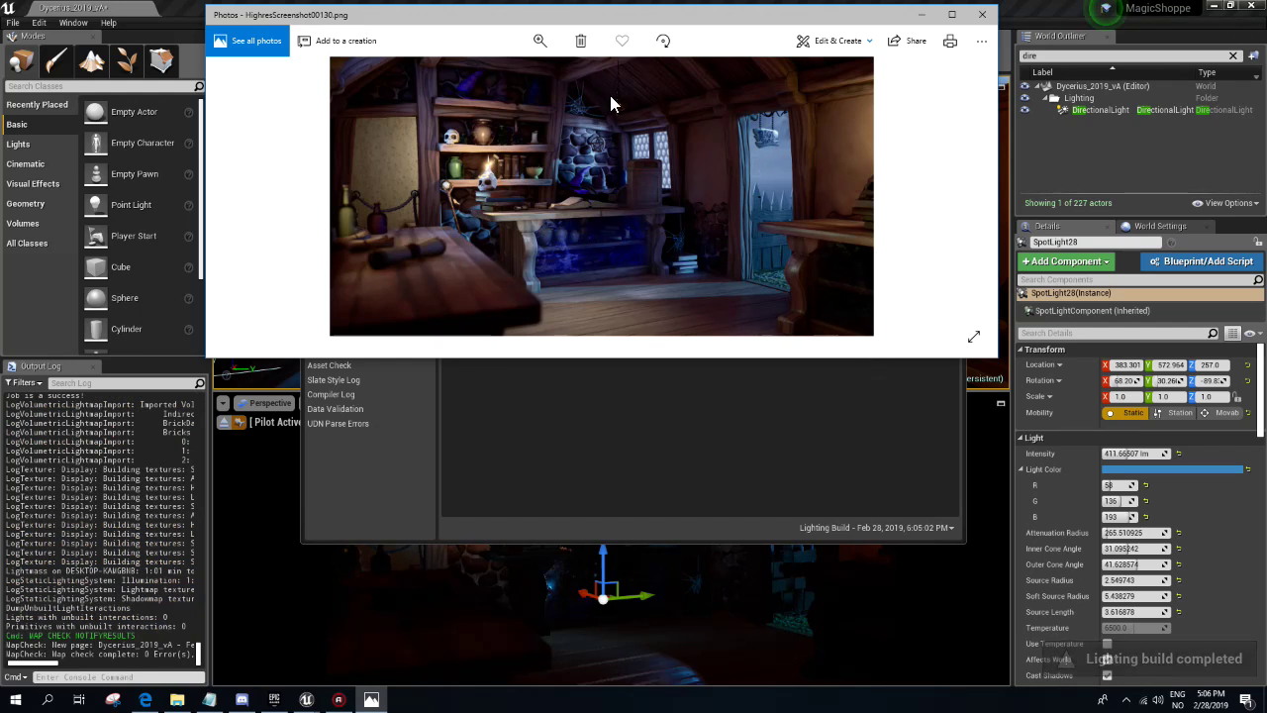
- Close the lighting results log and set SpotLight28's Mobility to Movable
{"action": "left_click", "coordinate": [714, 384]}
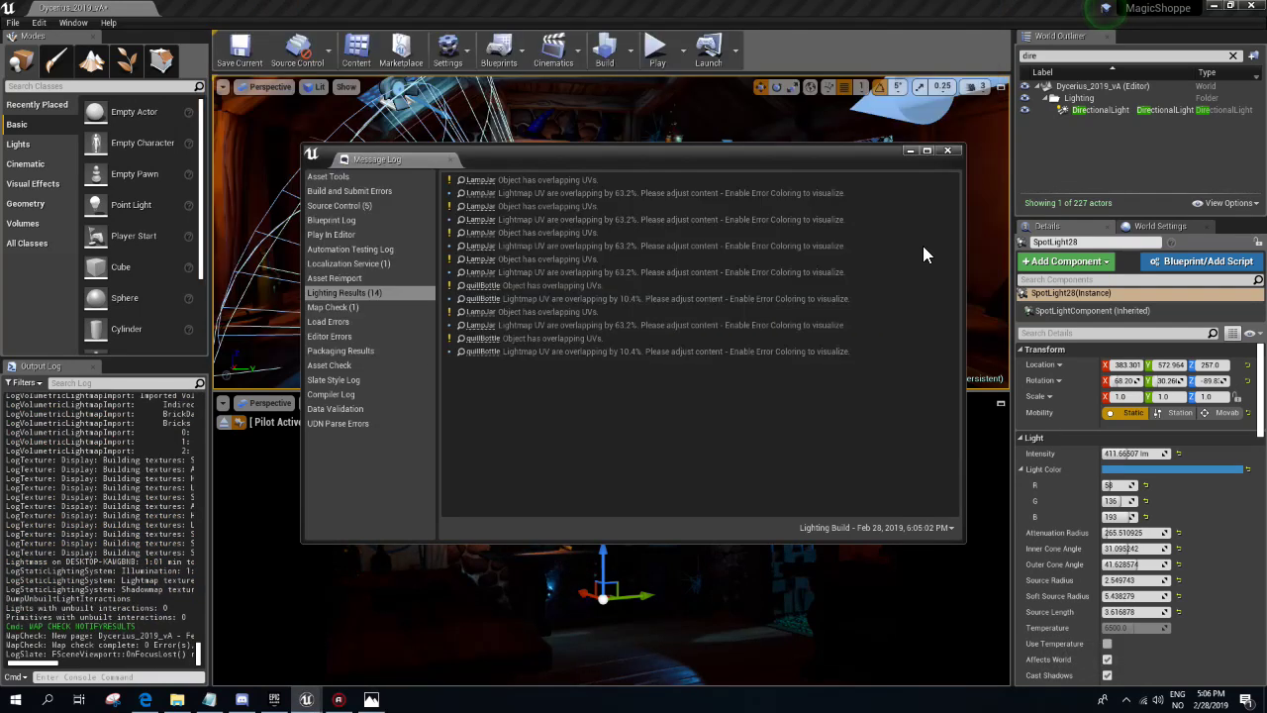
{"action": "left_click", "coordinate": [945, 151]}
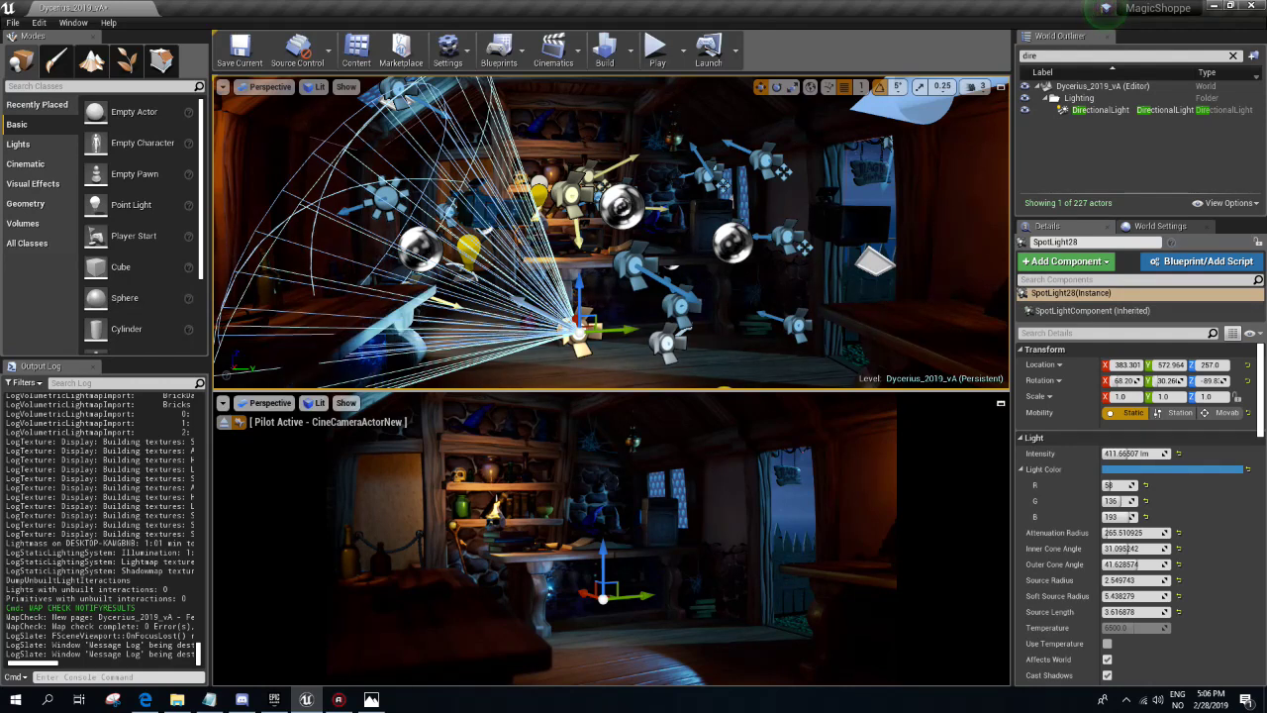
{"action": "mouse_move", "coordinate": [693, 287]}
{"action": "right_mouse_down"}
{"action": "mouse_move", "coordinate": [634, 287]}
{"action": "mouse_move", "coordinate": [482, 605]}
{"action": "right_mouse_up"}
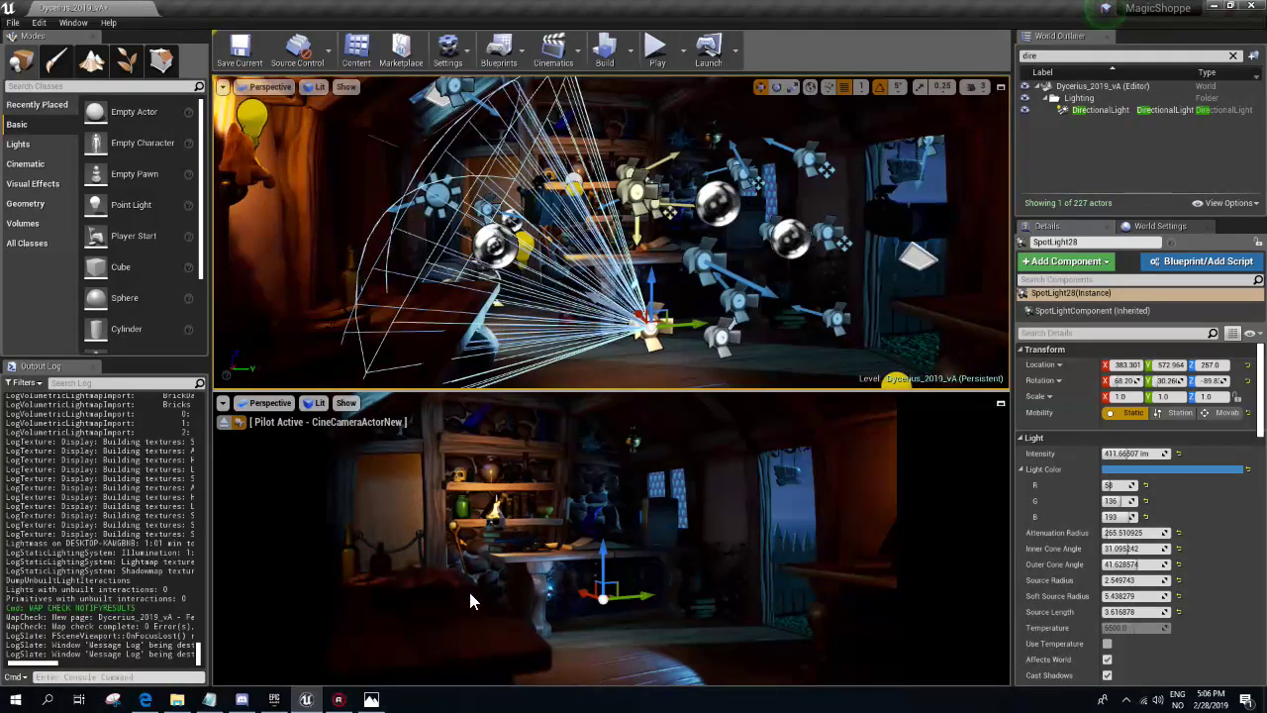
{"action": "left_click", "coordinate": [1107, 659]}
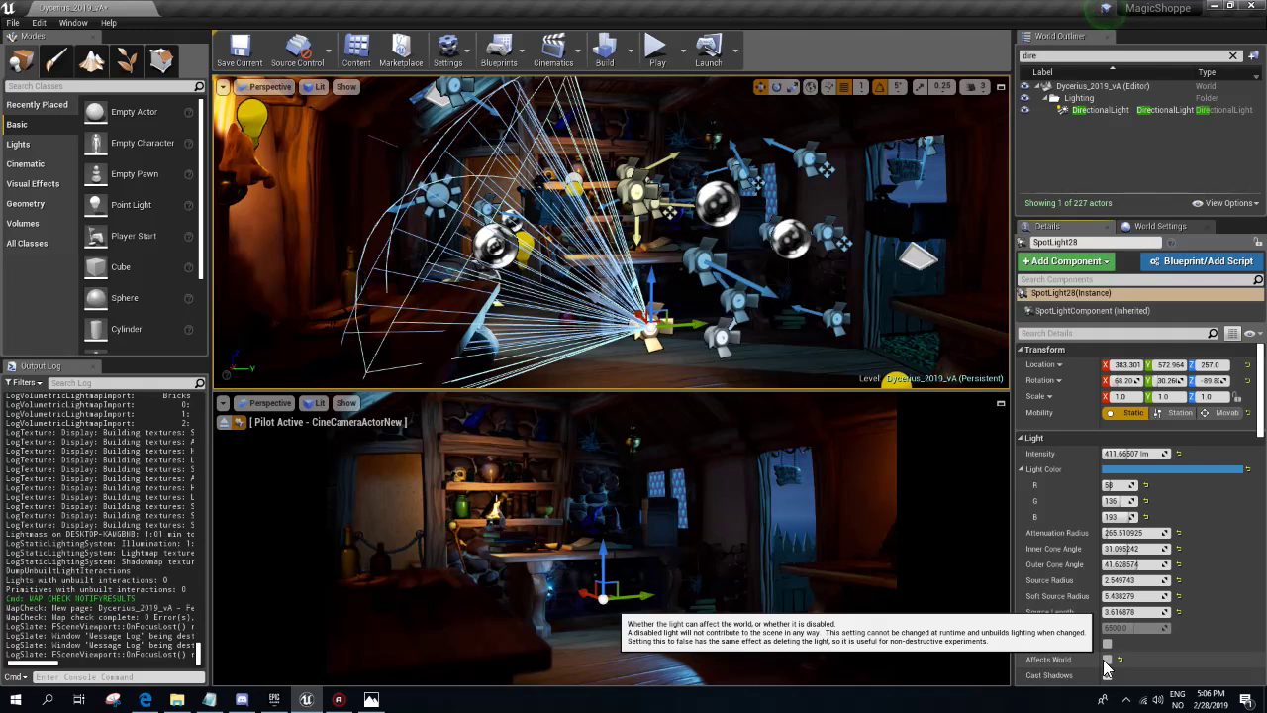
{"action": "left_click", "coordinate": [1106, 660]}
{"action": "left_click", "coordinate": [1207, 414]}
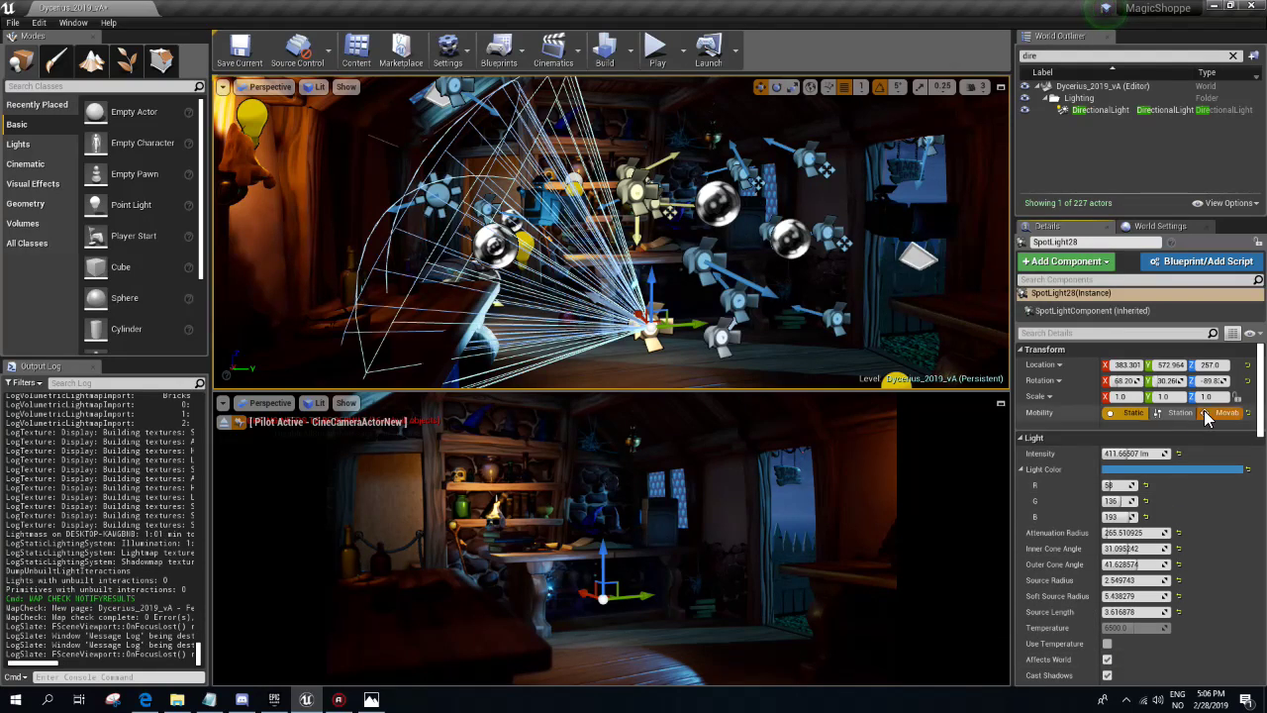
- Re-aim SpotLight28, move it to Y 808.964, Z 353, and rebuild lighting
{"action": "mouse_move", "coordinate": [666, 342]}
{"action": "left_mouse_down"}
{"action": "mouse_move", "coordinate": [658, 326]}
{"action": "mouse_move", "coordinate": [681, 320]}
{"action": "left_mouse_up"}
{"action": "key", "text": "e"}
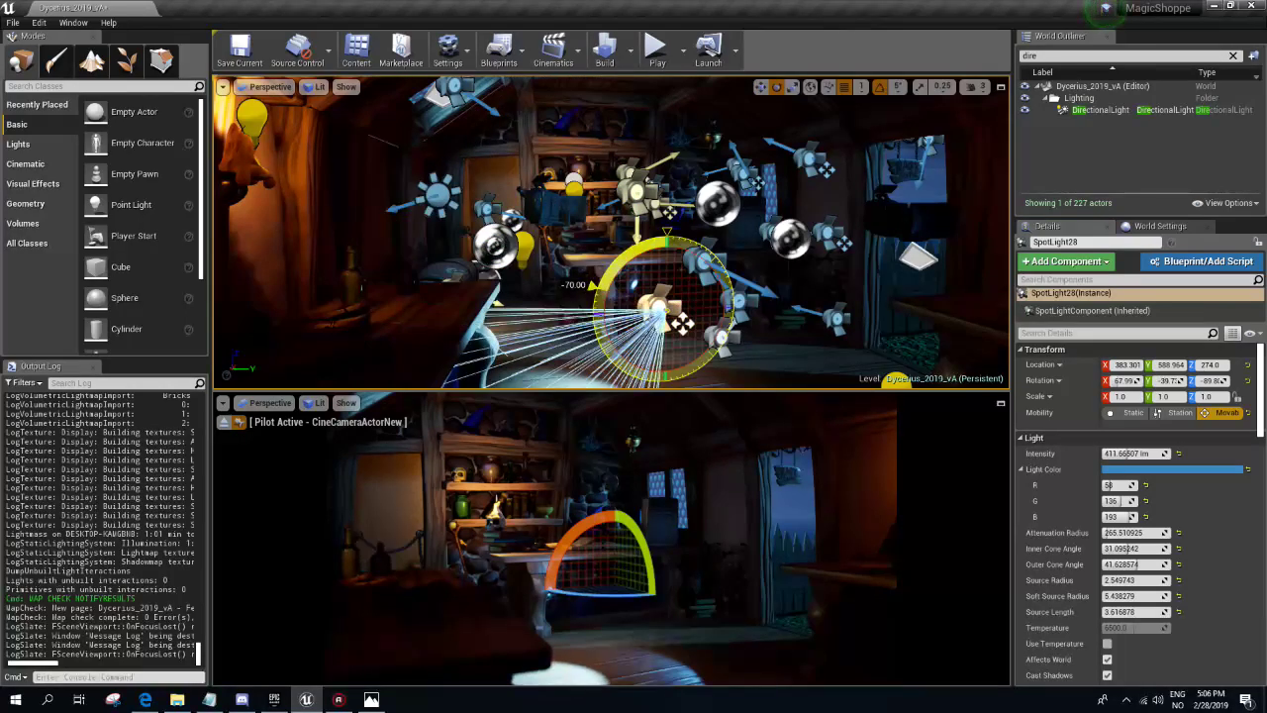
{"action": "key", "text": "w"}
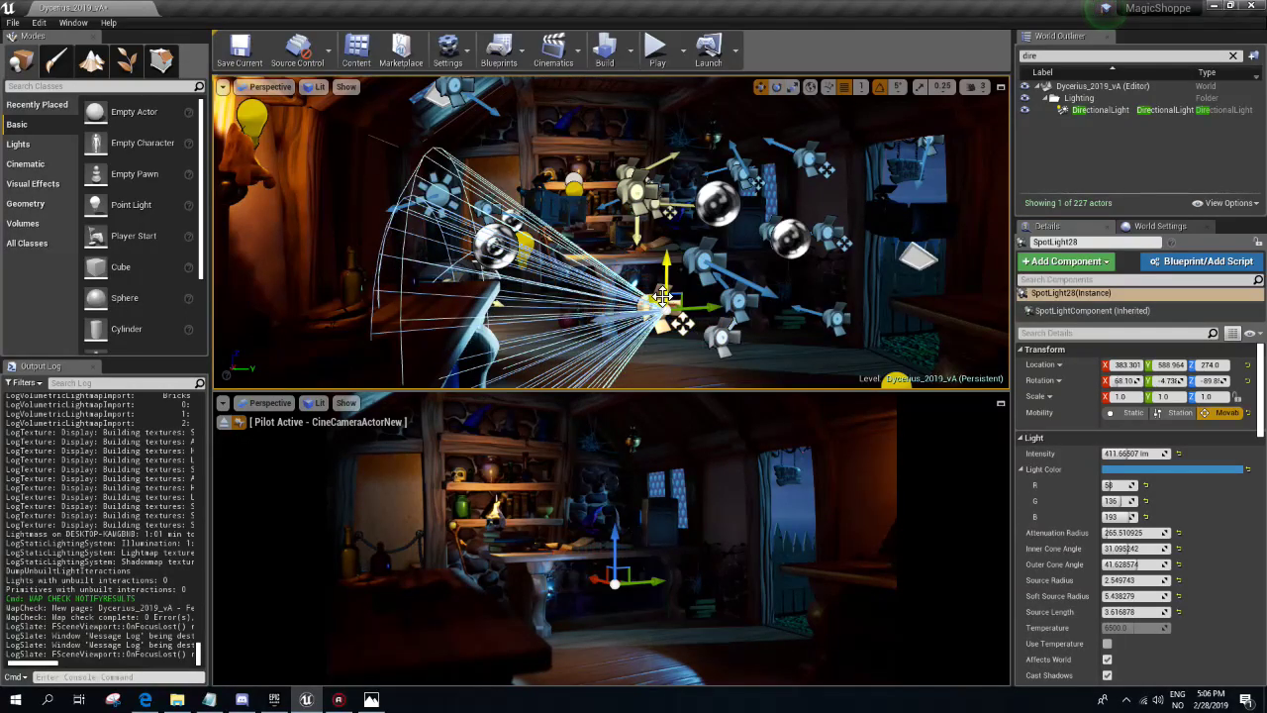
{"action": "left_click_drag", "start_coordinate": [675, 294], "coordinate": [724, 204]}
{"action": "left_click_drag", "start_coordinate": [901, 168], "coordinate": [868, 244]}
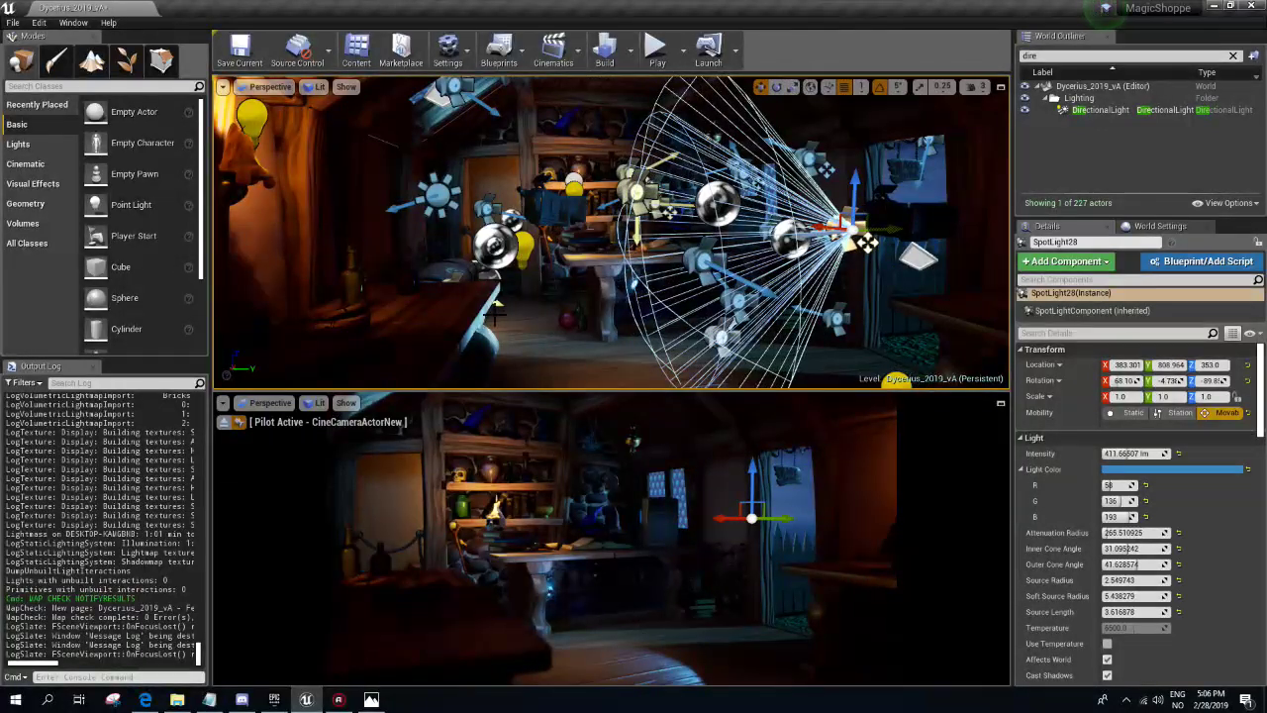
{"action": "left_click", "coordinate": [606, 59]}
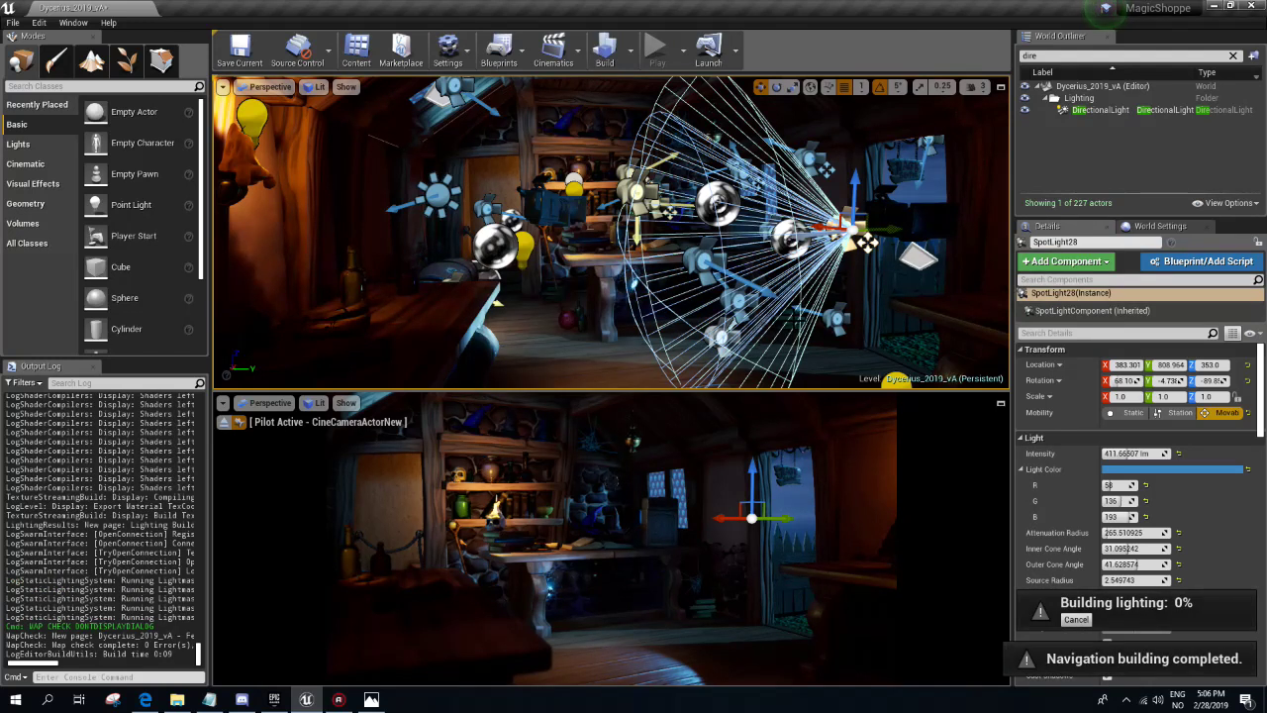
- Move SpotLight28 along the shelves and dim it to about 128.6 lm
{"action": "mouse_move", "coordinate": [894, 234]}
{"action": "left_mouse_down"}
{"action": "mouse_move", "coordinate": [673, 234]}
{"action": "mouse_move", "coordinate": [711, 229]}
{"action": "mouse_move", "coordinate": [771, 192]}
{"action": "mouse_move", "coordinate": [718, 186]}
{"action": "left_mouse_up"}
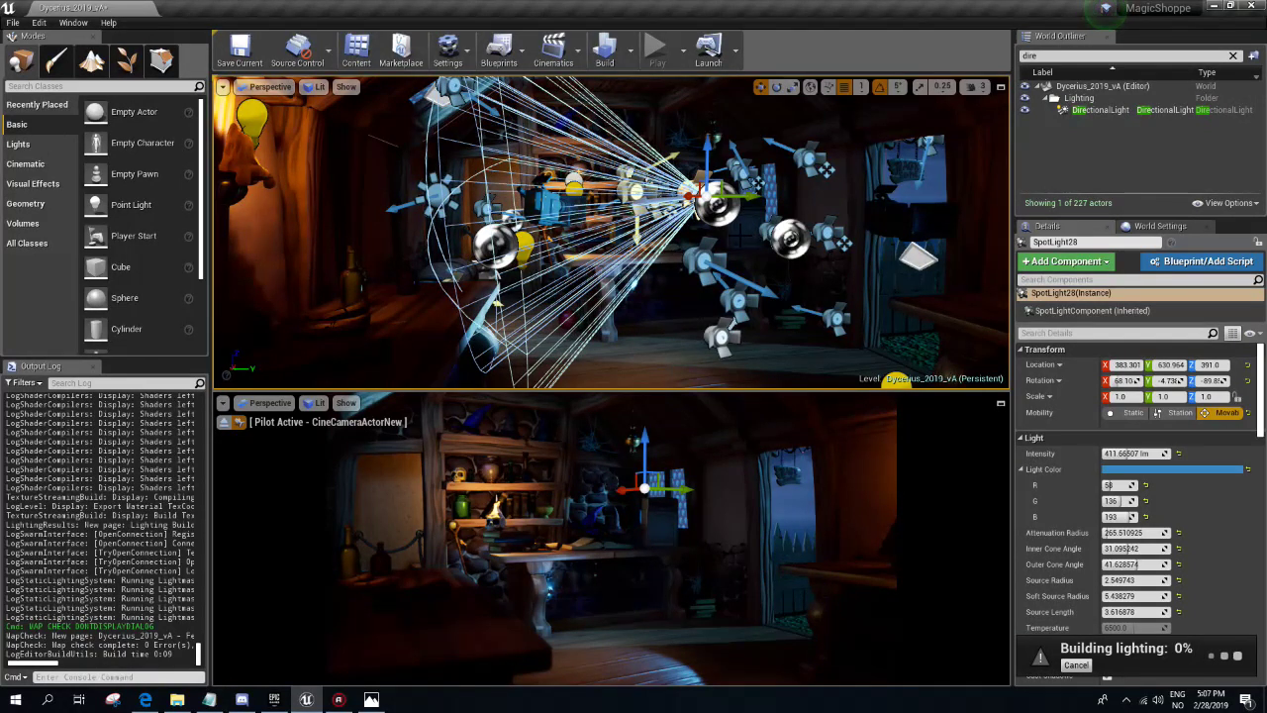
{"action": "left_click_drag", "start_coordinate": [1129, 454], "coordinate": [1118, 454]}
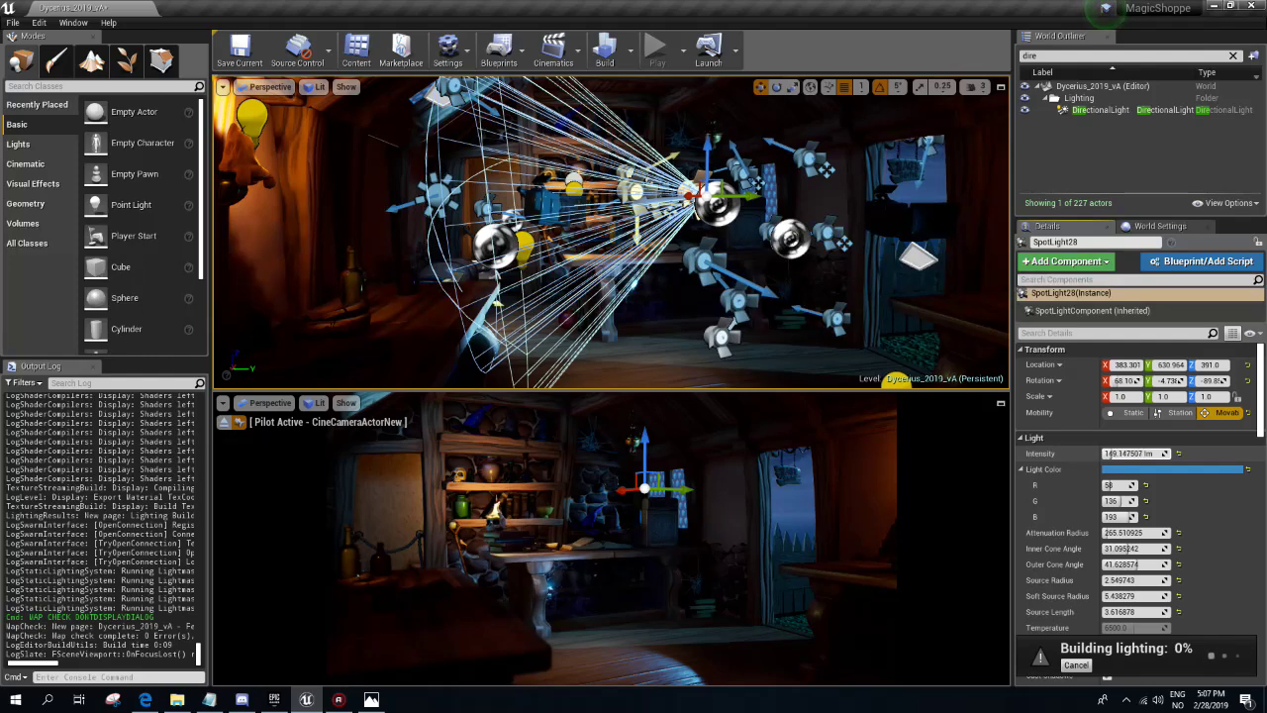
{"action": "left_click_drag", "start_coordinate": [1129, 453], "coordinate": [1114, 453]}
{"action": "right_click_drag", "start_coordinate": [614, 238], "coordinate": [753, 218]}
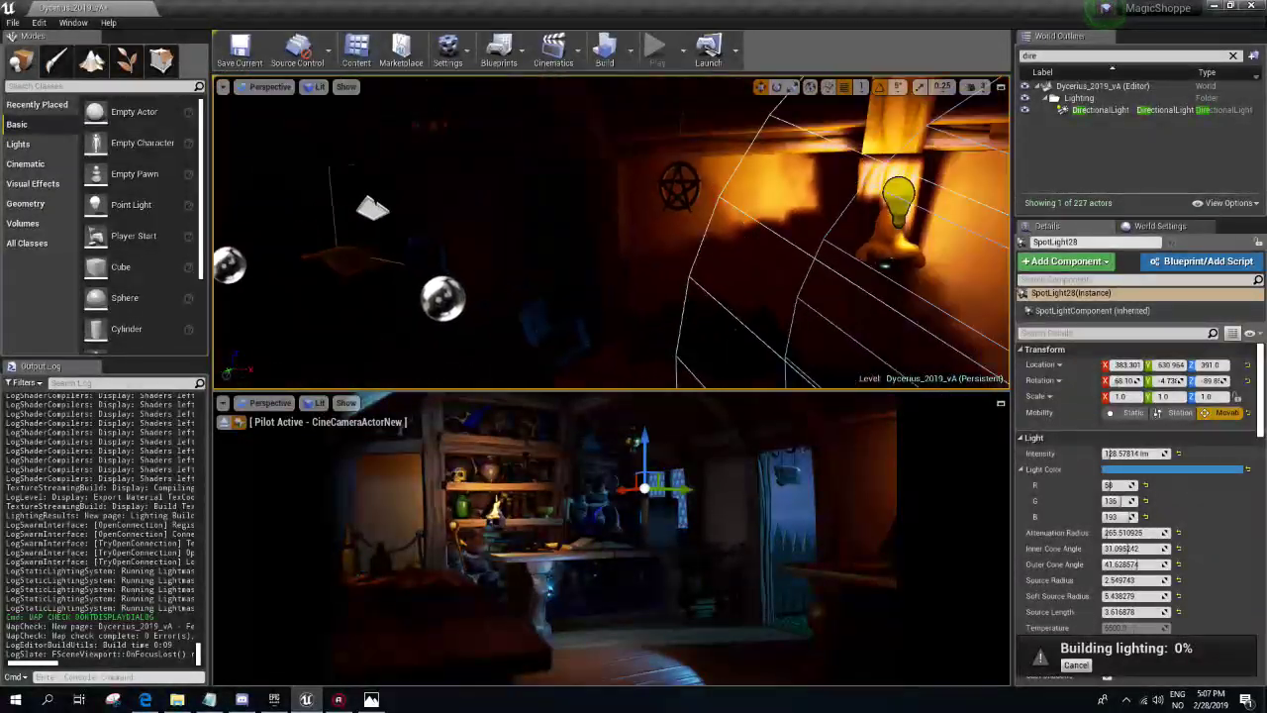
{"action": "right_click_drag", "start_coordinate": [753, 218], "coordinate": [824, 216]}
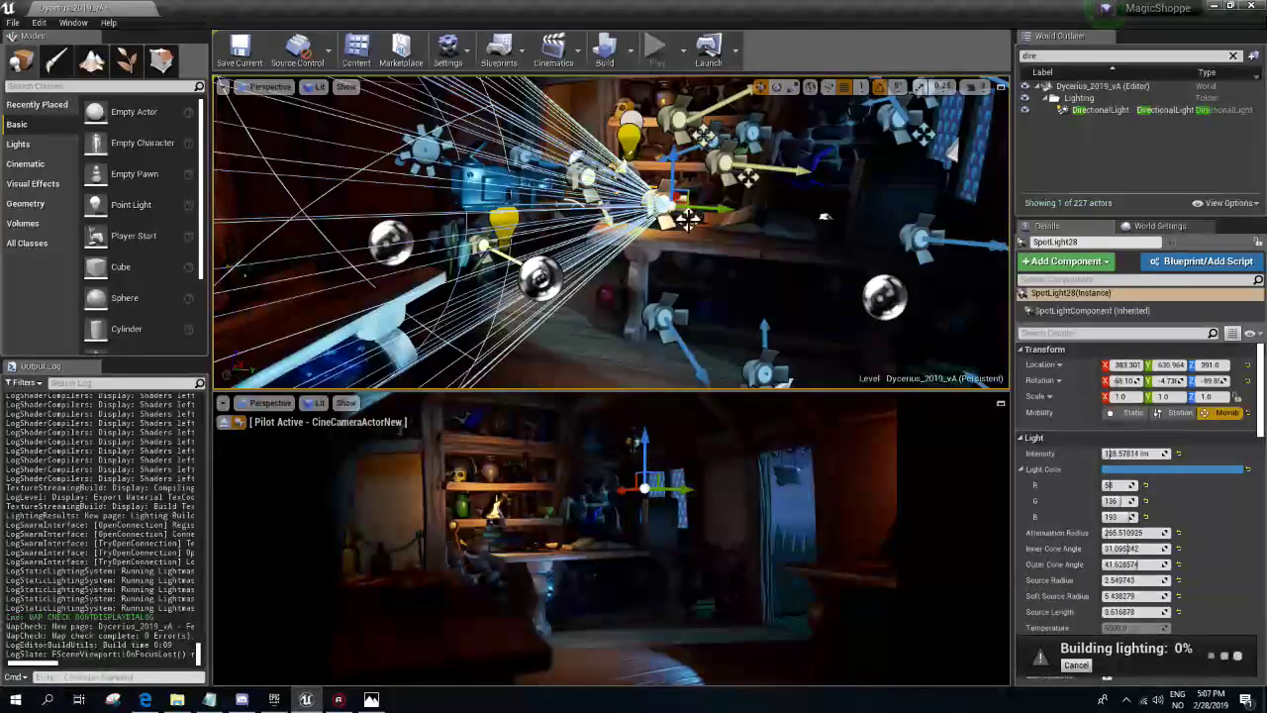
- Try the spotlight in a few positions, then delete it from the shop
{"action": "left_click_drag", "start_coordinate": [698, 211], "coordinate": [512, 208]}
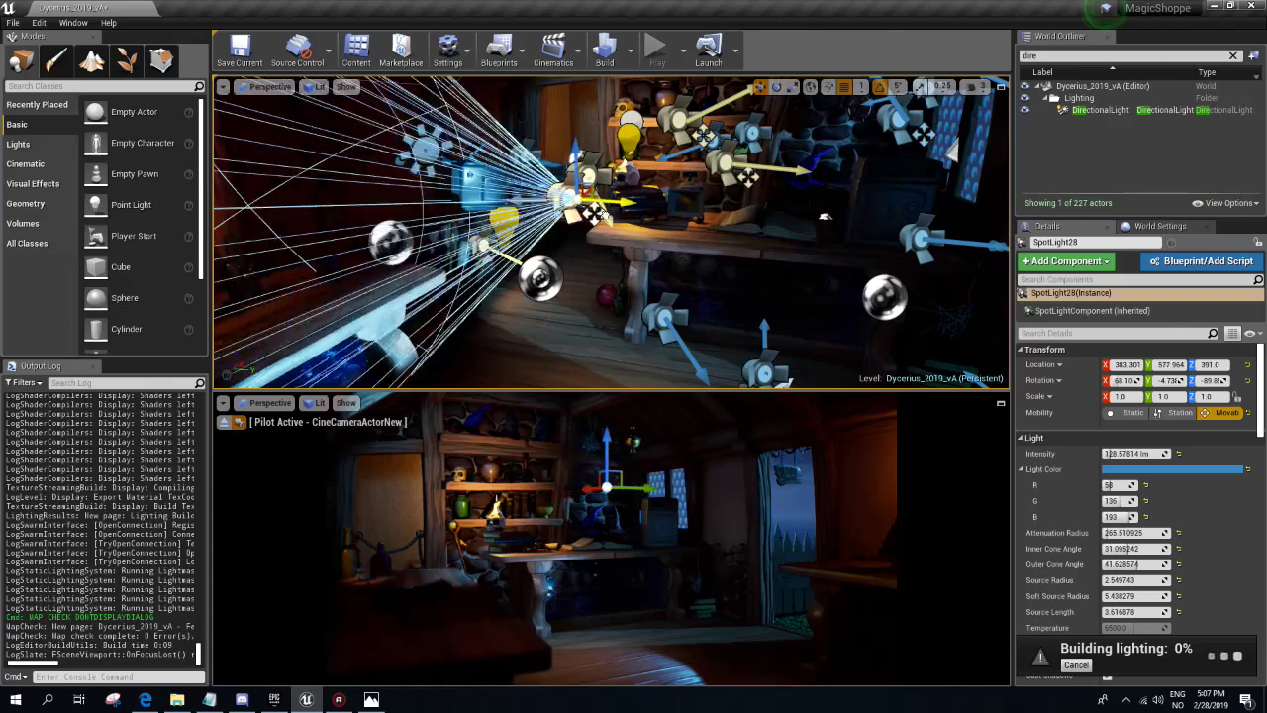
{"action": "left_click_drag", "start_coordinate": [512, 207], "coordinate": [724, 236]}
{"action": "right_click_drag", "start_coordinate": [723, 236], "coordinate": [727, 263]}
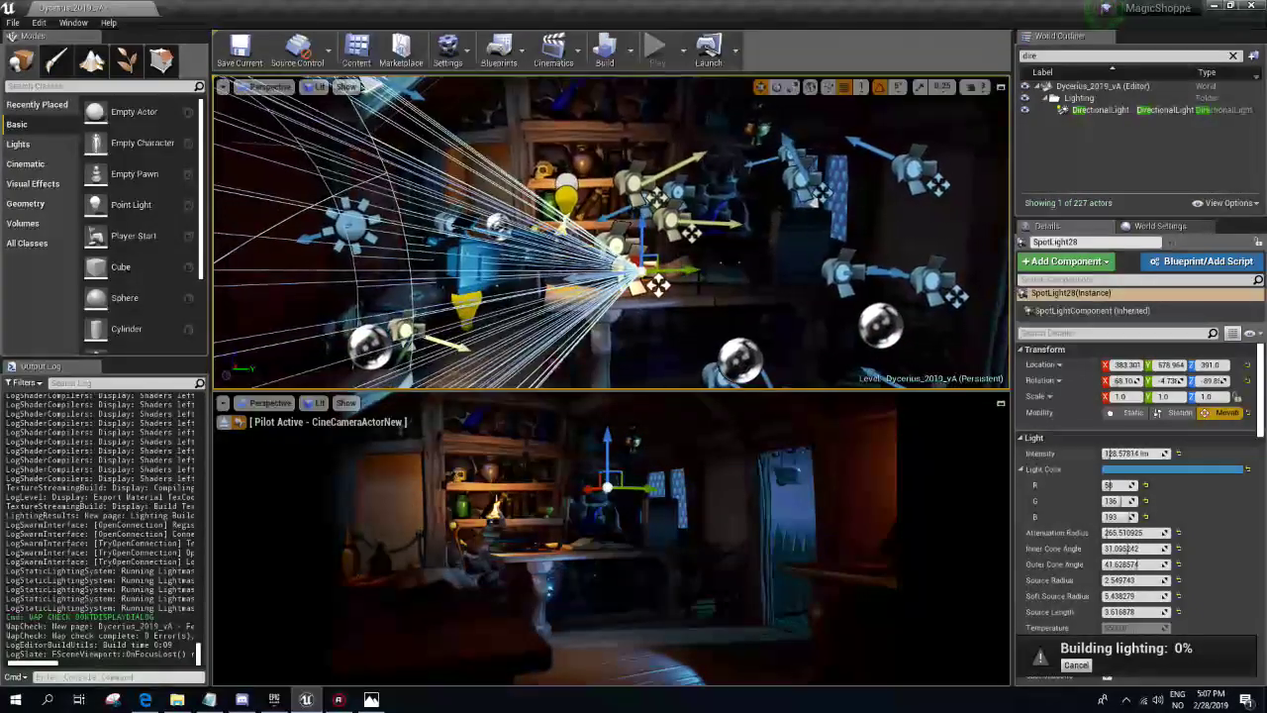
{"action": "mouse_move", "coordinate": [644, 242]}
{"action": "left_mouse_down"}
{"action": "mouse_move", "coordinate": [592, 164]}
{"action": "mouse_move", "coordinate": [685, 209]}
{"action": "mouse_move", "coordinate": [625, 193]}
{"action": "left_mouse_up"}
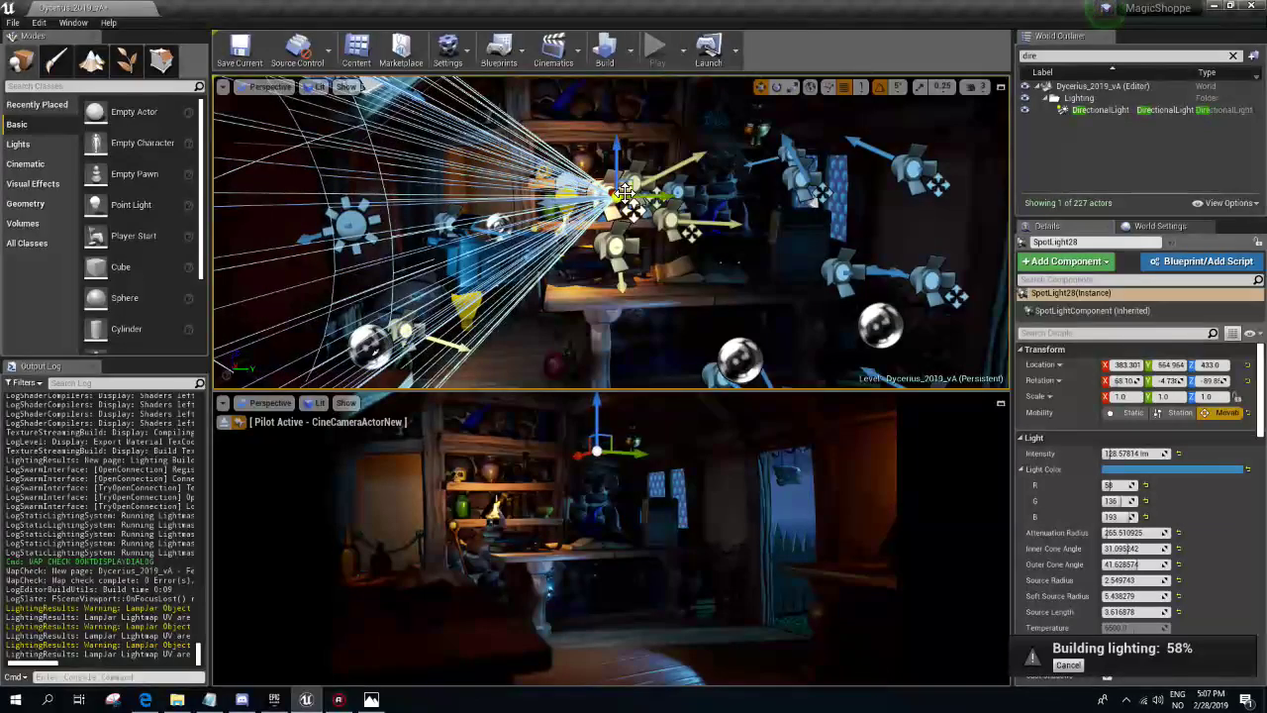
{"action": "key", "text": "Delete"}
{"action": "mouse_move", "coordinate": [626, 193]}
{"action": "right_mouse_down"}
{"action": "mouse_move", "coordinate": [633, 149]}
{"action": "mouse_move", "coordinate": [634, 183]}
{"action": "right_mouse_up"}
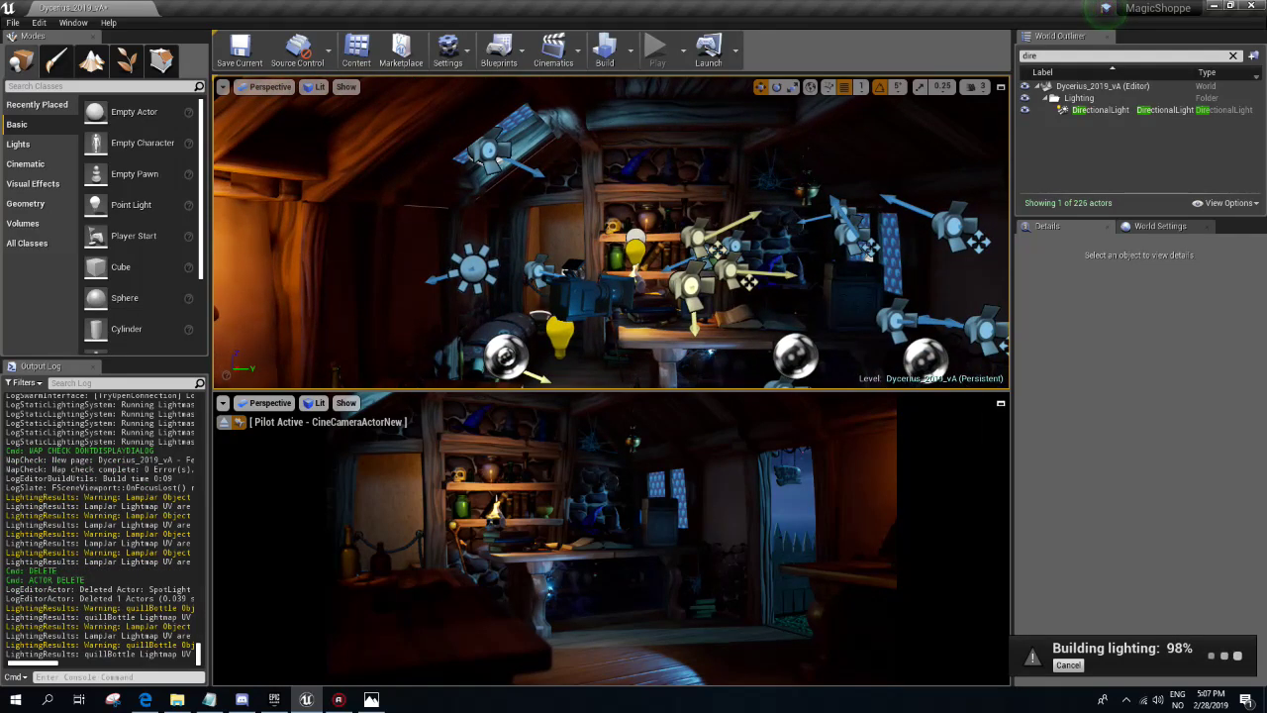
- Compare HighresScreenshot00130.png with the rebuilt scene, then minimize Photos
{"action": "left_click", "coordinate": [371, 699]}
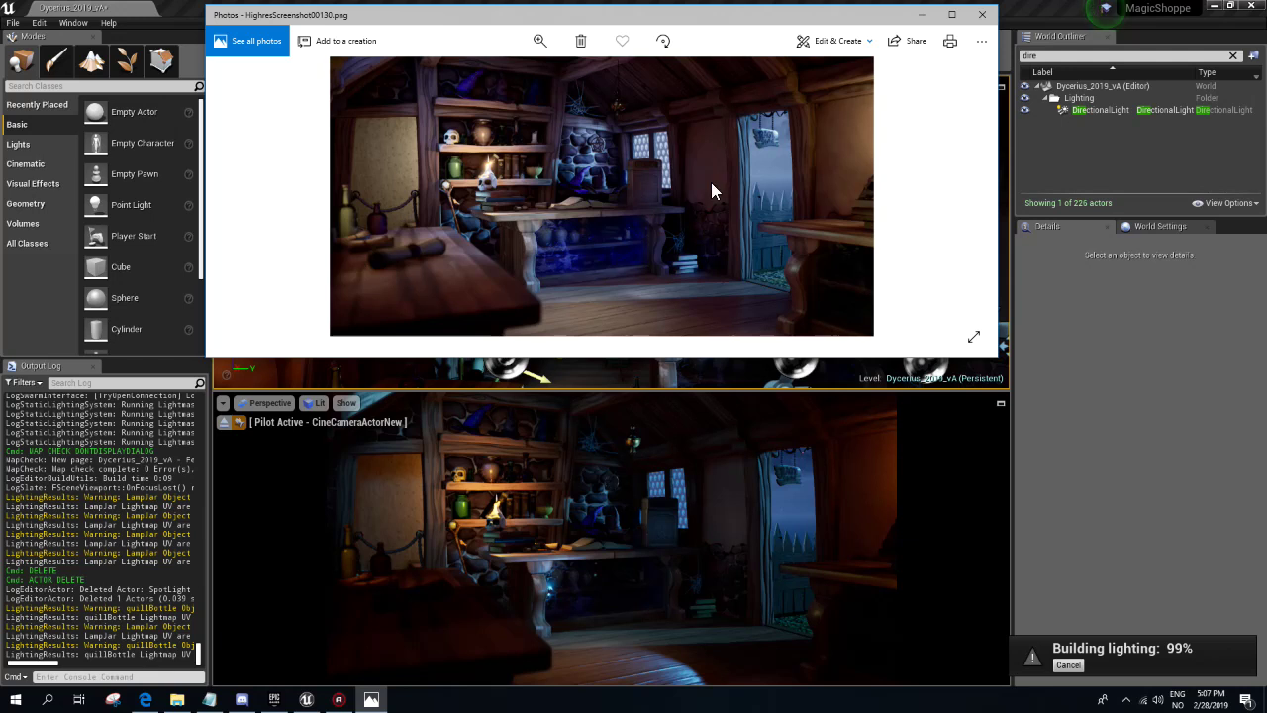
{"action": "left_click", "coordinate": [922, 14]}
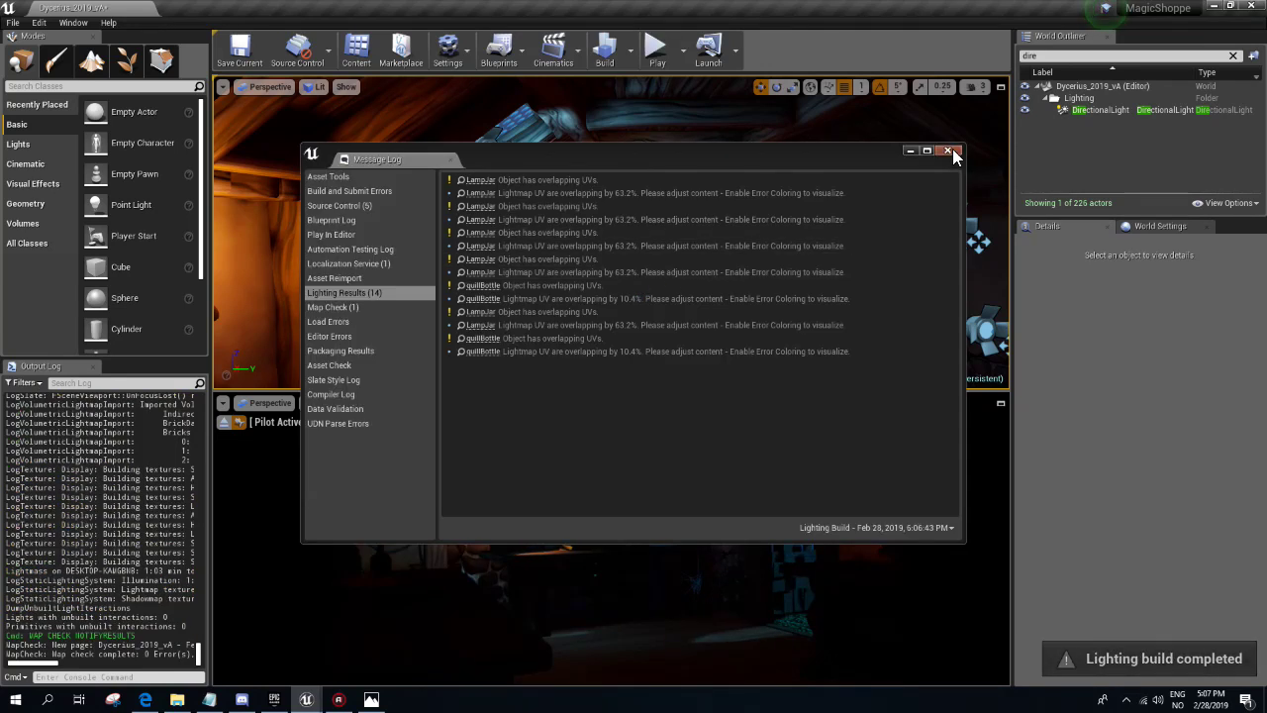
- Focus on Candle_Flame_Left and raise PointLight2's intensity from 50 to about 208 lm
{"action": "left_click", "coordinate": [947, 150]}
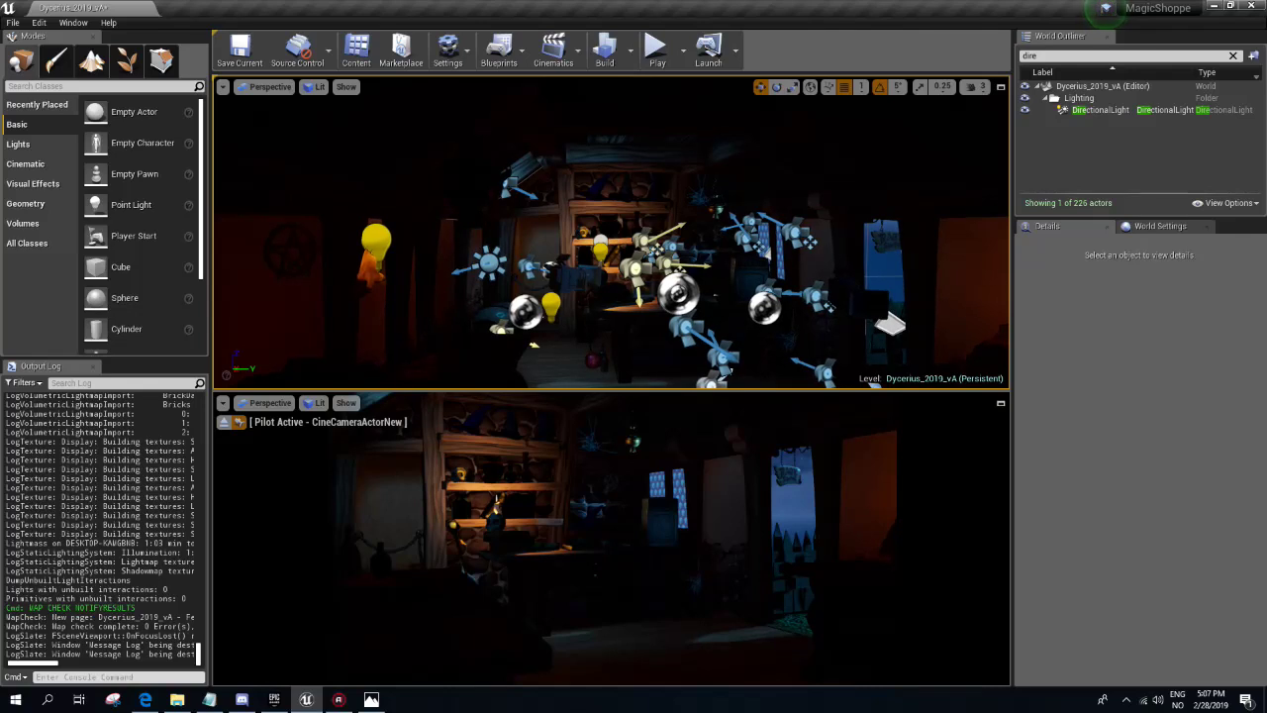
{"action": "left_click", "coordinate": [374, 243]}
{"action": "left_click_drag", "start_coordinate": [457, 273], "coordinate": [516, 259]}
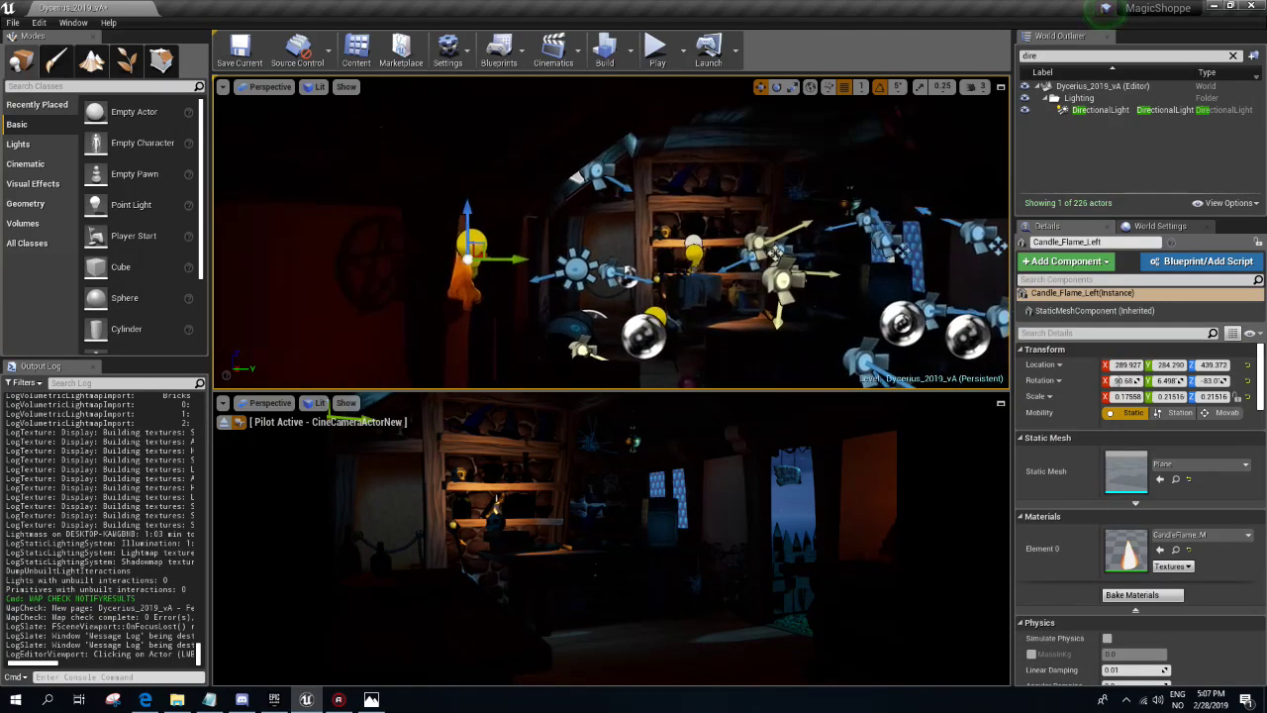
{"action": "key", "text": "f"}
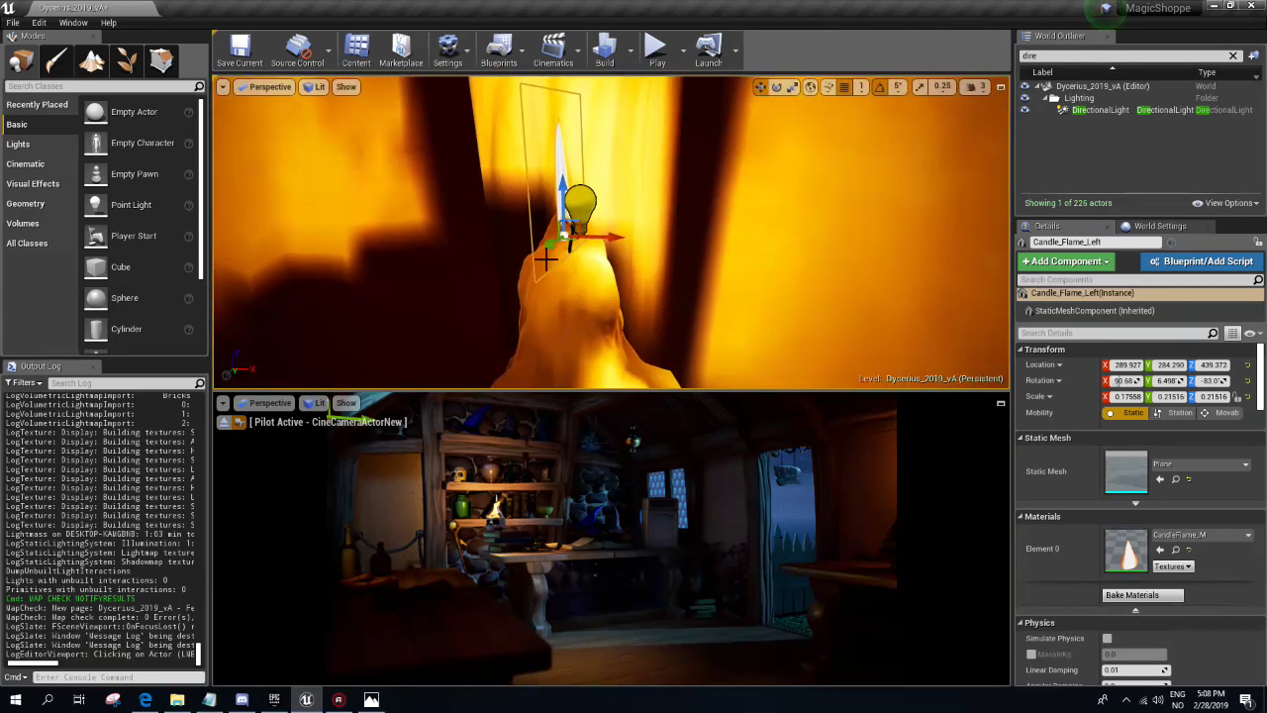
{"action": "left_click", "coordinate": [602, 264]}
{"action": "left_click_drag", "start_coordinate": [602, 264], "coordinate": [610, 309], "text": "alt"}
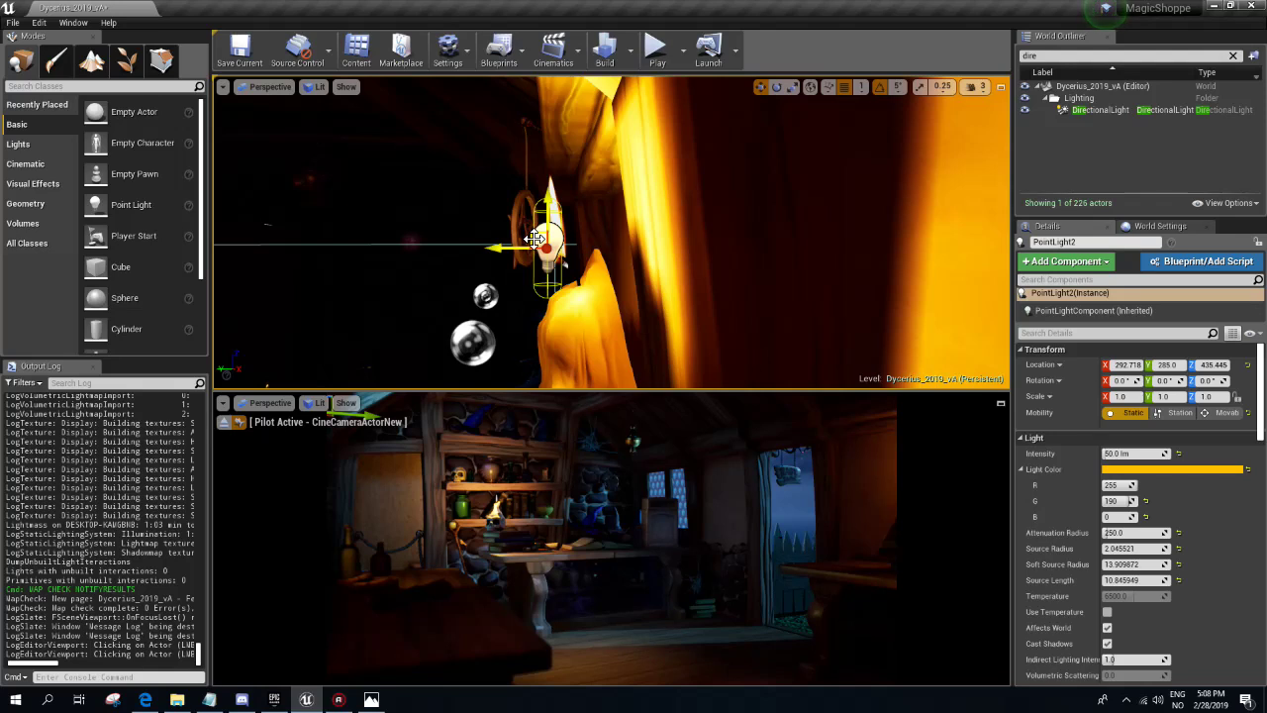
{"action": "right_click_drag", "start_coordinate": [535, 238], "coordinate": [555, 247]}
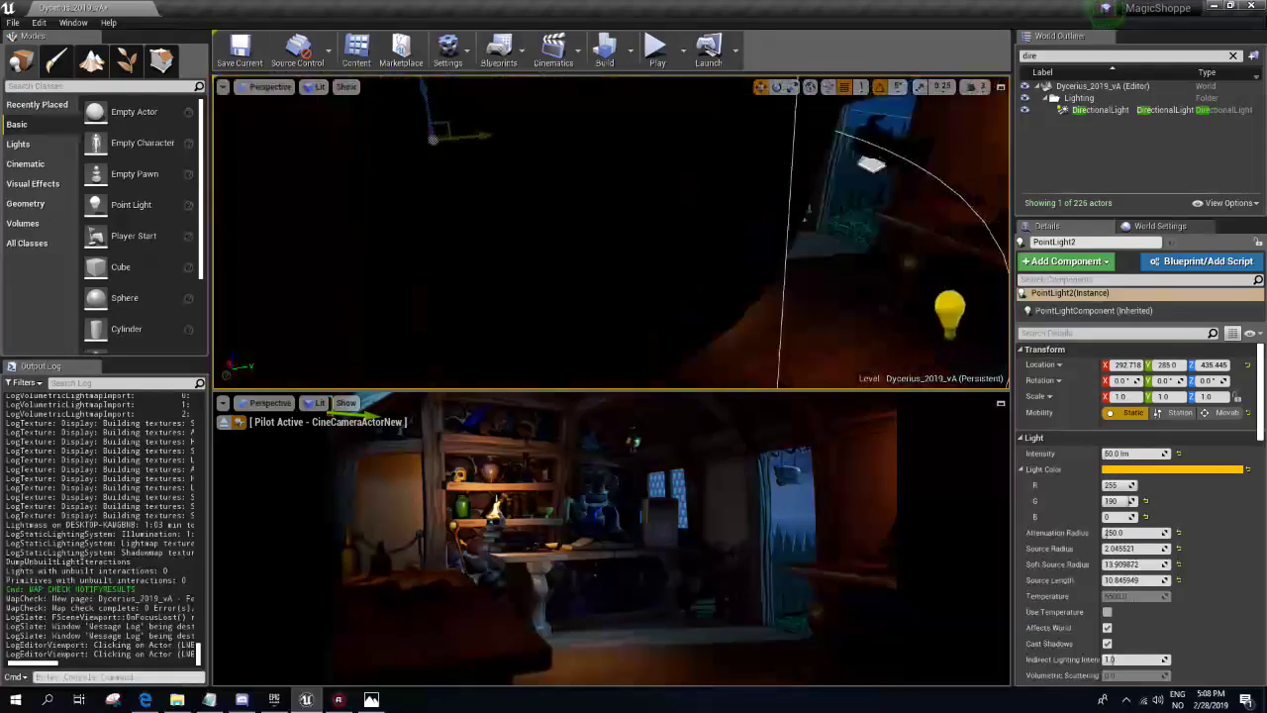
{"action": "key", "text": "f"}
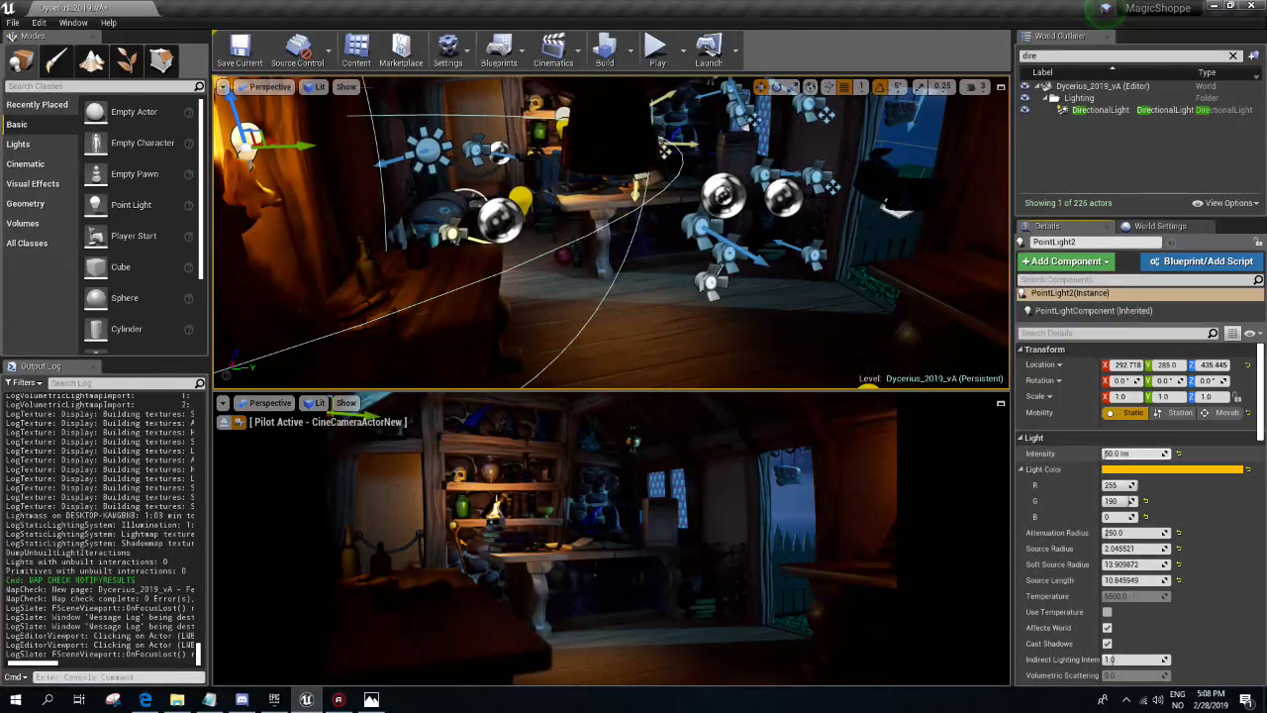
{"action": "mouse_move", "coordinate": [1111, 453]}
{"action": "left_mouse_down"}
{"action": "mouse_move", "coordinate": [1148, 454]}
{"action": "mouse_move", "coordinate": [1099, 454]}
{"action": "left_mouse_up"}
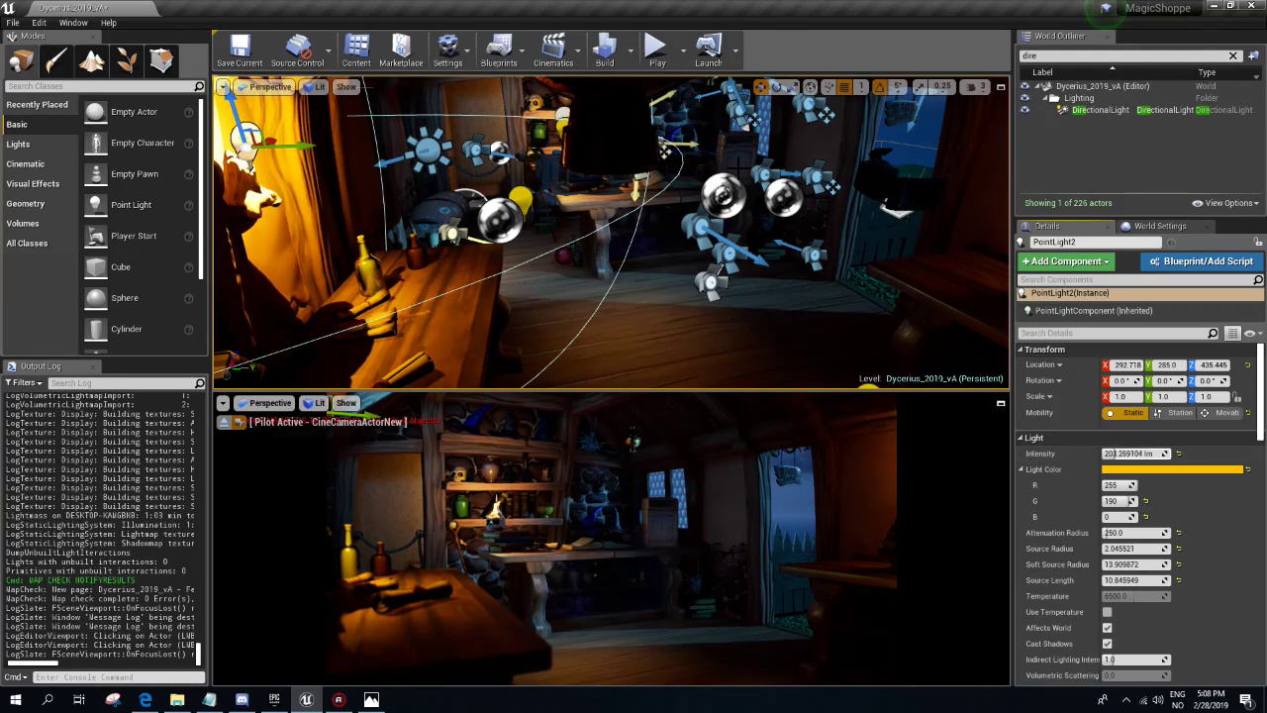
- Start a lighting rebuild and check the reference screenshot in Photos
{"action": "left_click", "coordinate": [610, 48]}
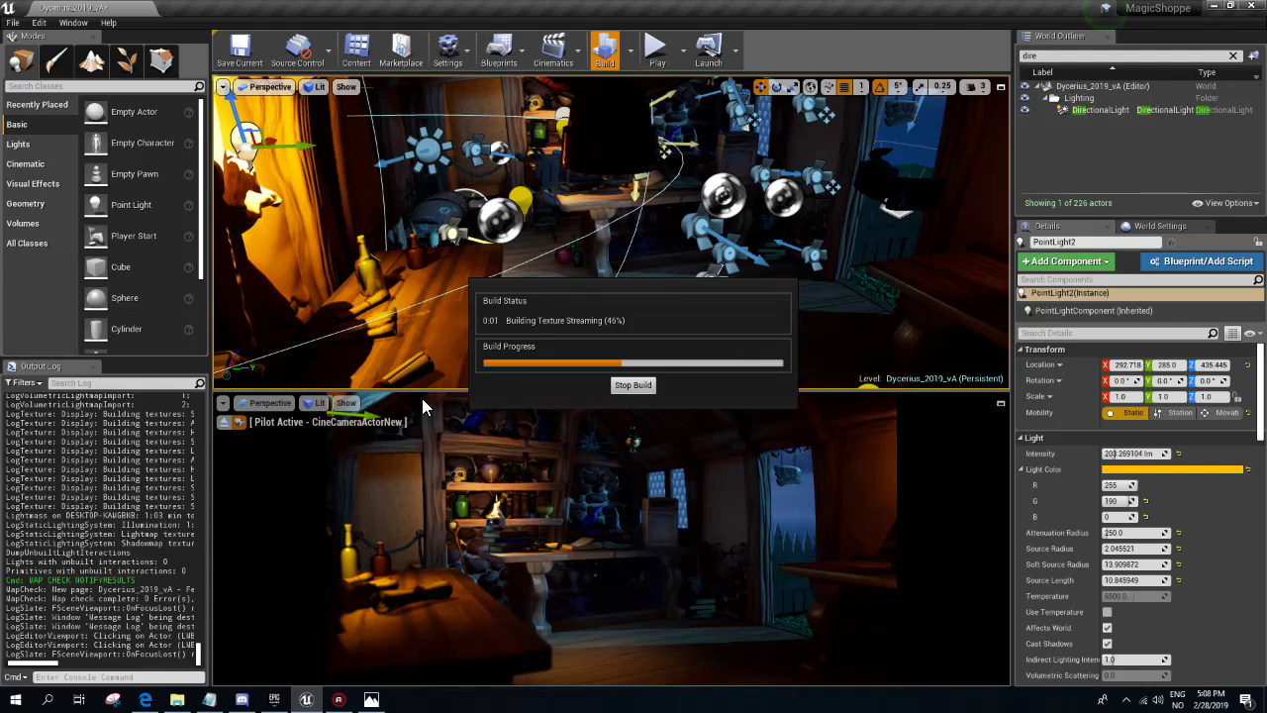
{"action": "left_click", "coordinate": [371, 699]}
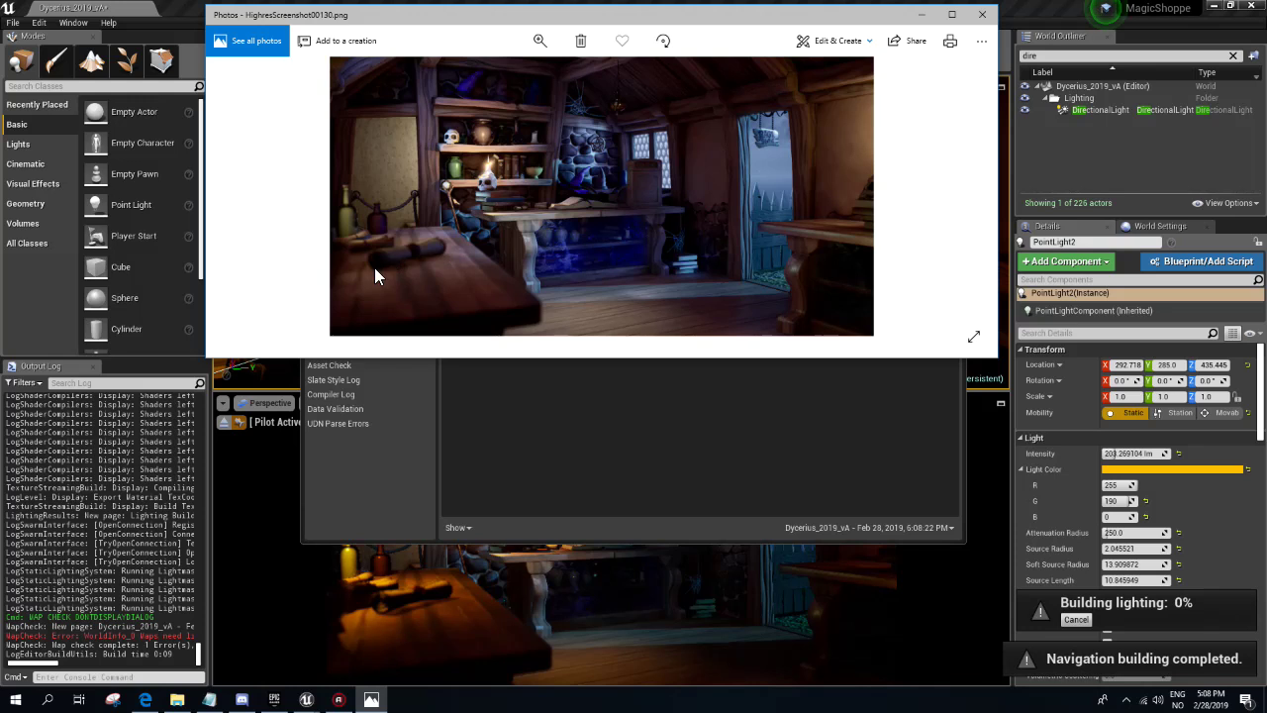
{"action": "left_click", "coordinate": [582, 437]}
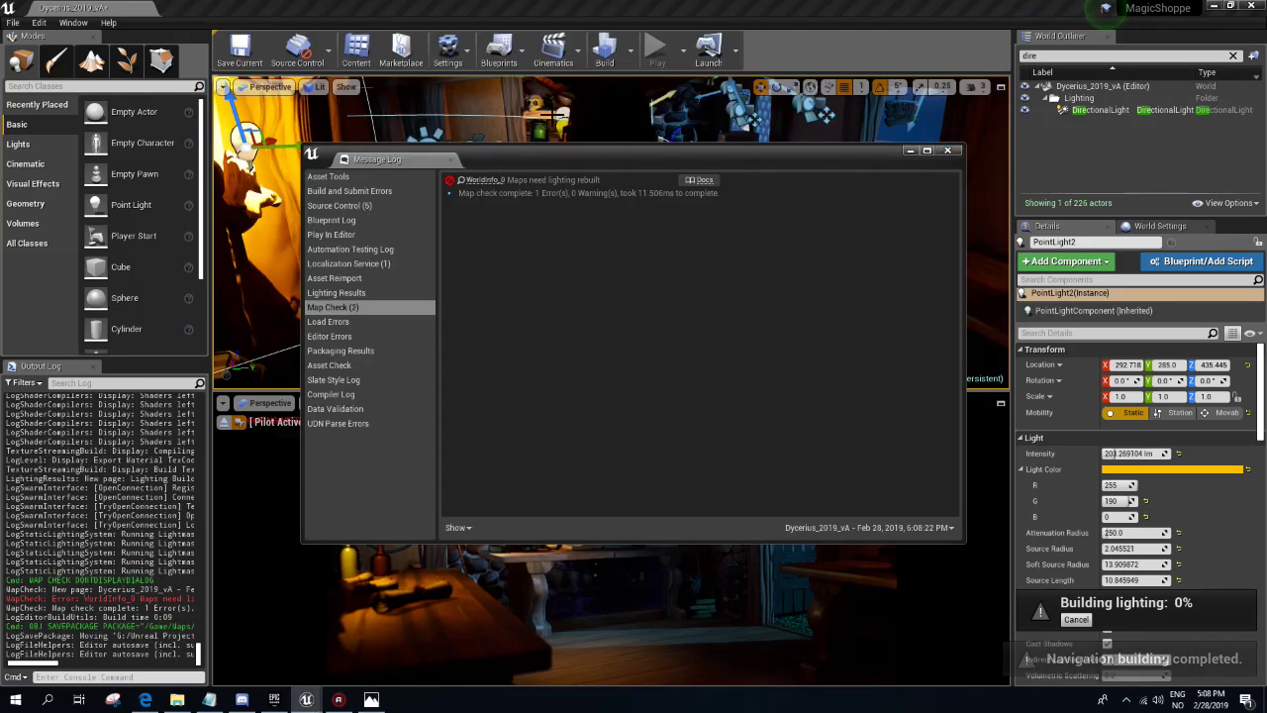
{"action": "left_click", "coordinate": [948, 150]}
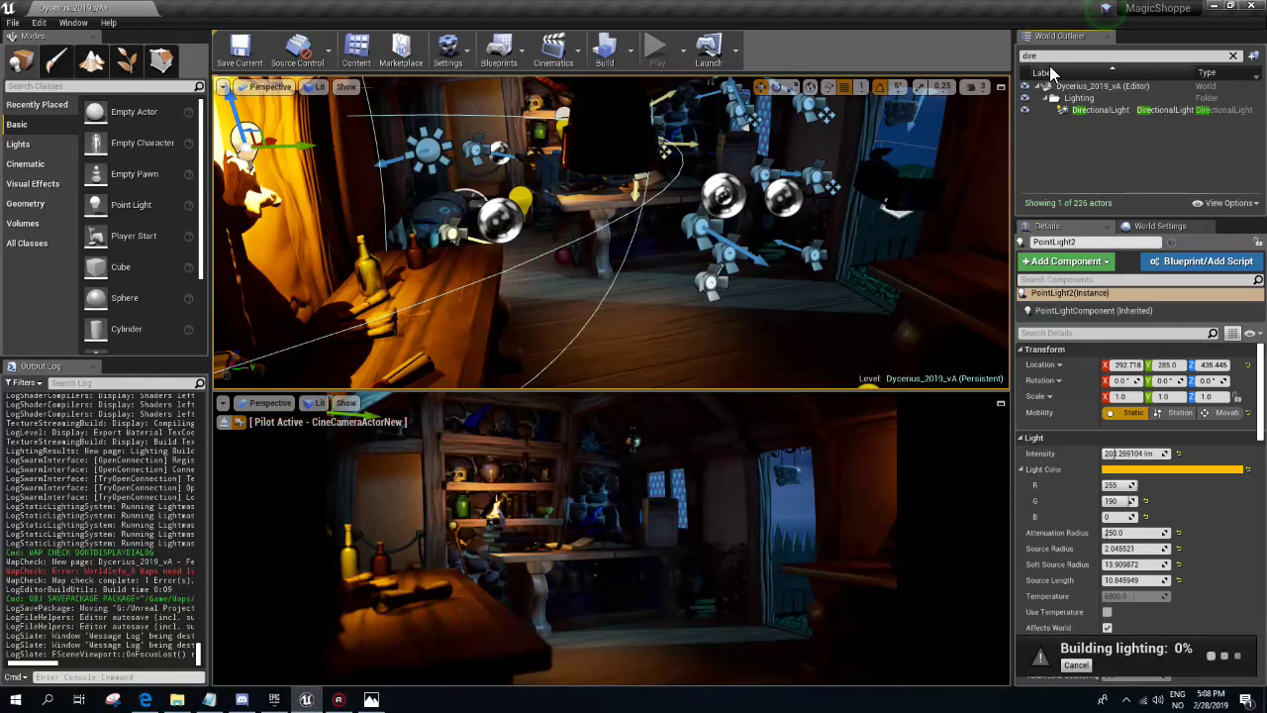
- Find the PostProcessVolume via an Outliner search for 'post' and toggle Enabled repeatedly to compare looks
{"action": "left_click", "coordinate": [1051, 57]}
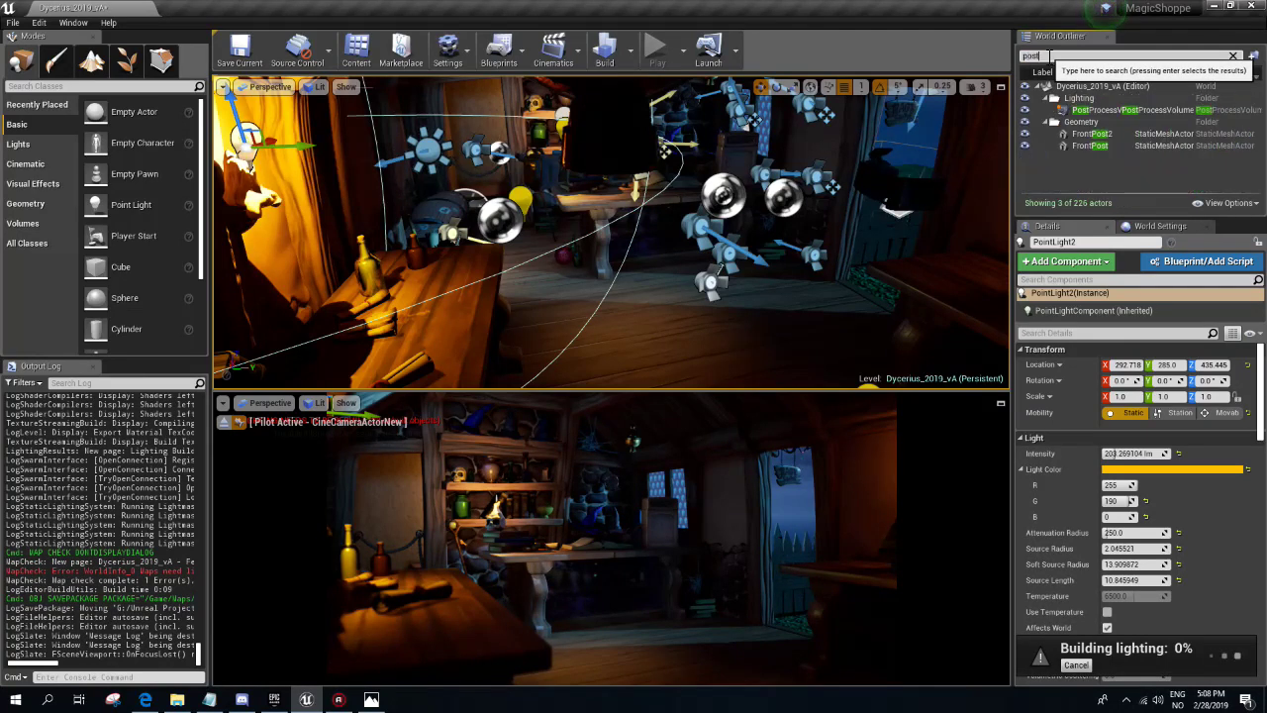
{"action": "type", "text": "post"}
{"action": "left_click", "coordinate": [1099, 111]}
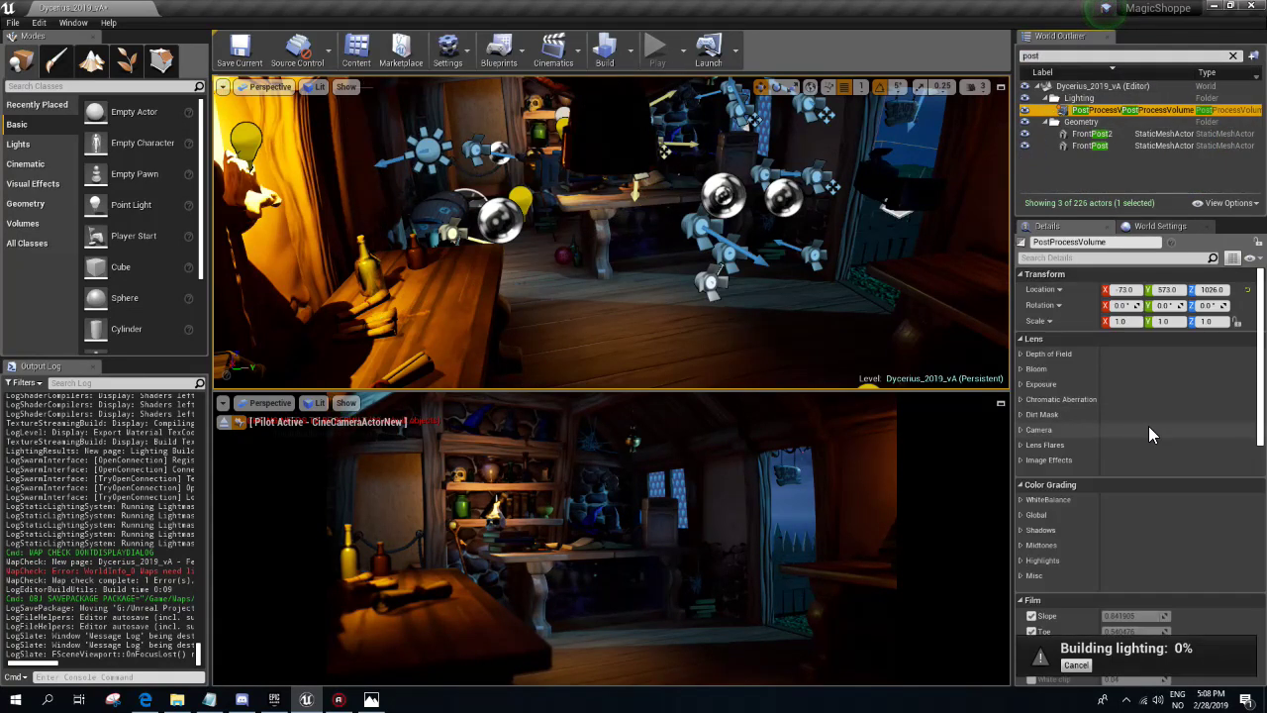
{"action": "scroll", "coordinate": [1160, 440], "scroll_direction": "down", "scroll_amount": 10}
{"action": "scroll", "coordinate": [1160, 439], "scroll_direction": "down", "scroll_amount": 5}
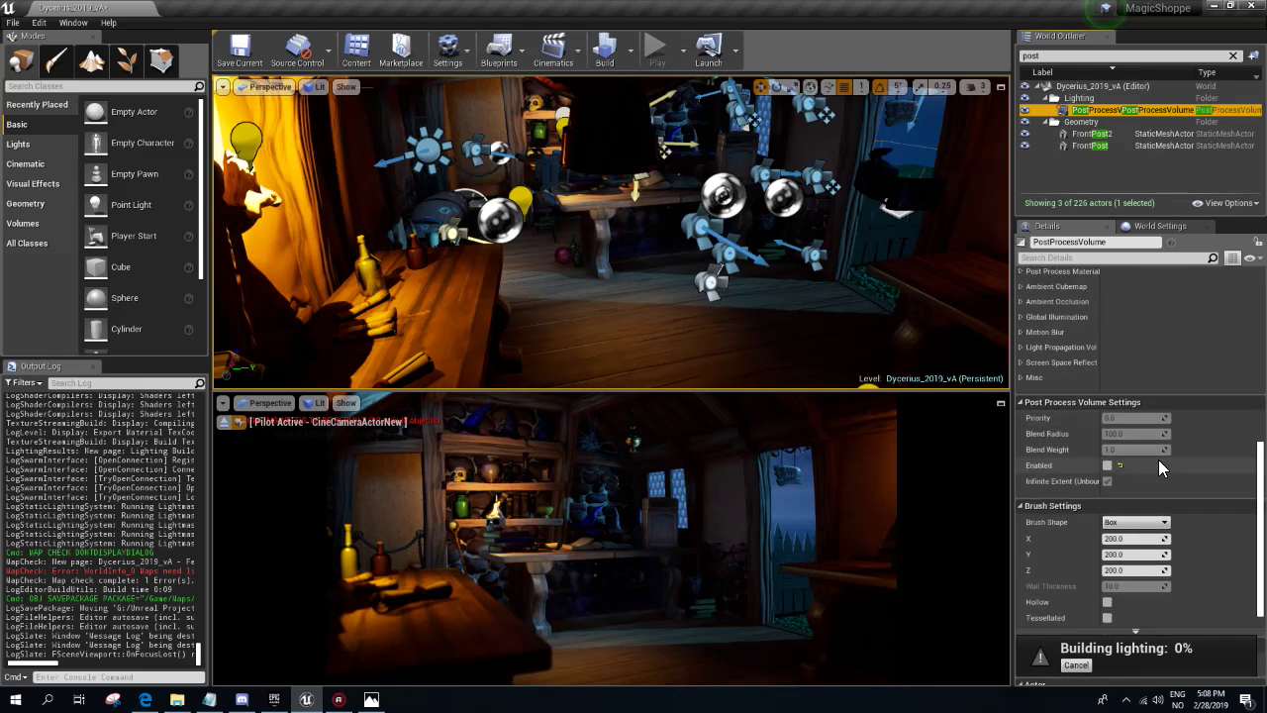
{"action": "left_click", "coordinate": [1107, 466]}
{"action": "left_click", "coordinate": [1107, 465]}
{"action": "left_click", "coordinate": [1107, 465]}
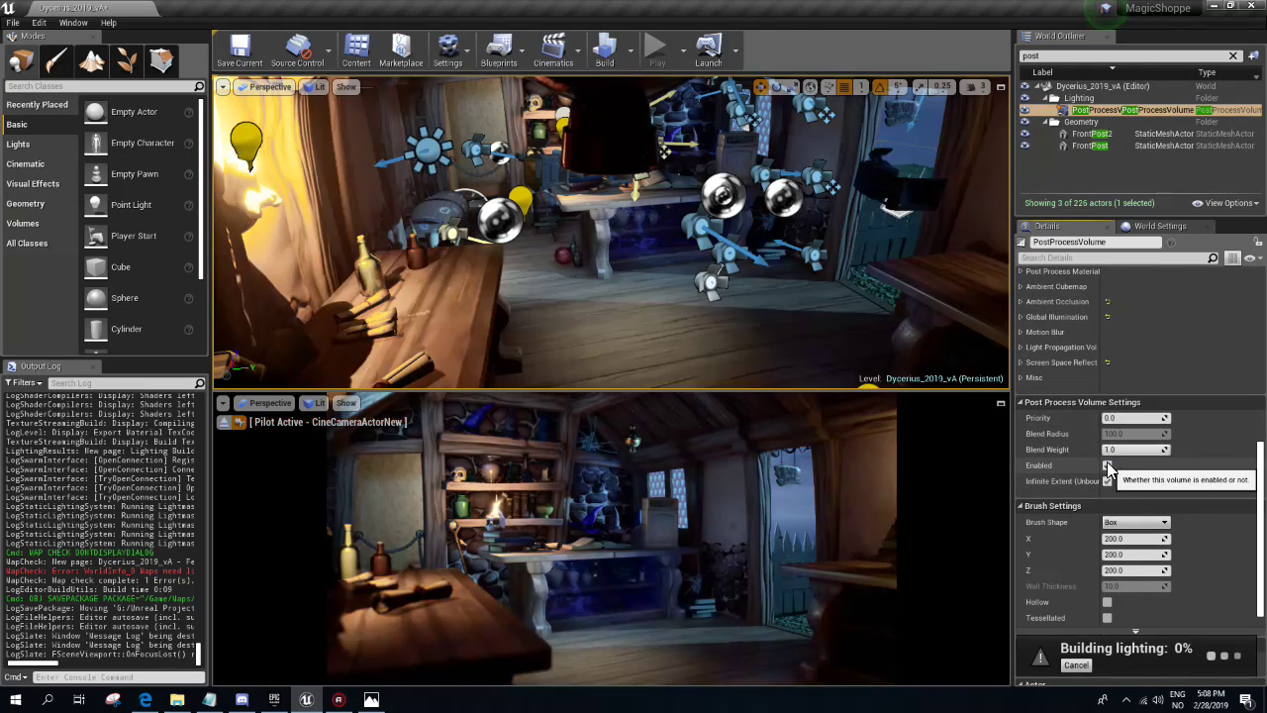
{"action": "left_click", "coordinate": [1107, 465]}
{"action": "left_click", "coordinate": [1107, 465]}
{"action": "left_click", "coordinate": [1107, 465]}
{"action": "left_click", "coordinate": [1107, 465]}
{"action": "left_click", "coordinate": [1107, 466]}
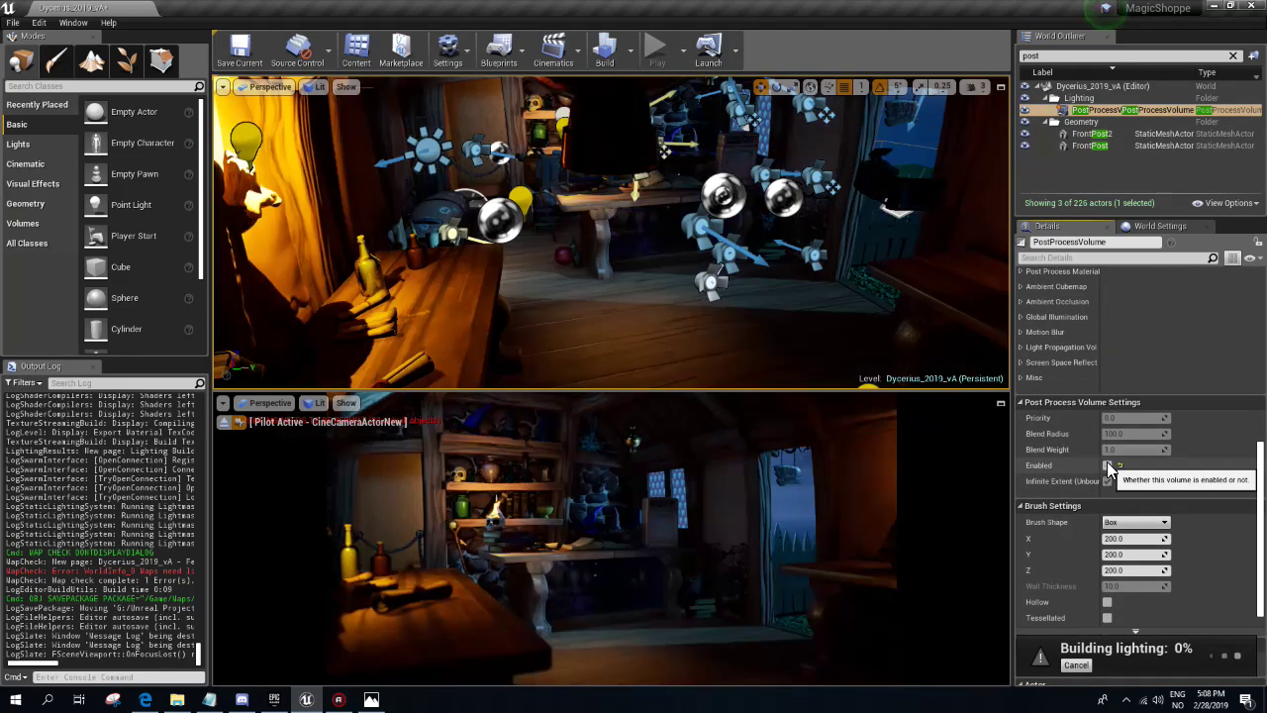
{"action": "mouse_move", "coordinate": [611, 232]}
{"action": "right_mouse_down"}
{"action": "mouse_move", "coordinate": [554, 237]}
{"action": "mouse_move", "coordinate": [555, 258]}
{"action": "right_mouse_up"}
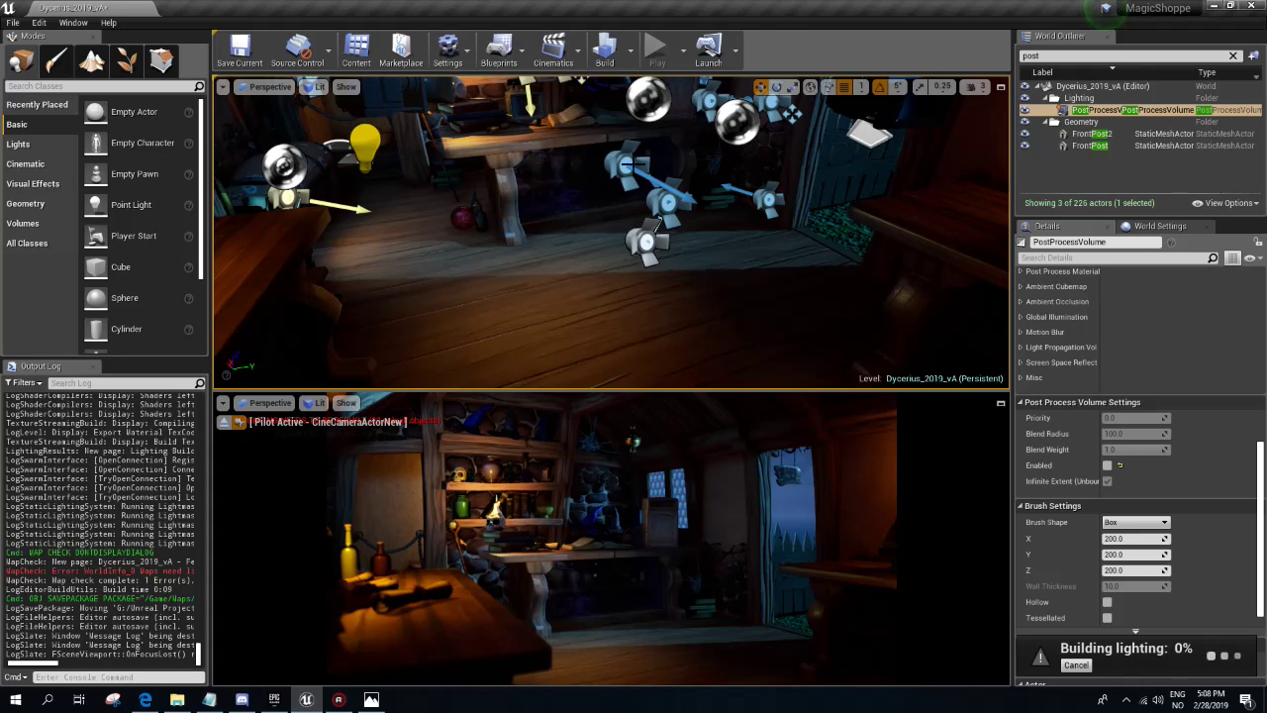
- Select the stray spotlight SpotLight22 and delete it
{"action": "left_click", "coordinate": [629, 164]}
{"action": "mouse_move", "coordinate": [649, 99]}
{"action": "right_mouse_down"}
{"action": "mouse_move", "coordinate": [594, 198]}
{"action": "mouse_move", "coordinate": [535, 208]}
{"action": "right_mouse_up"}
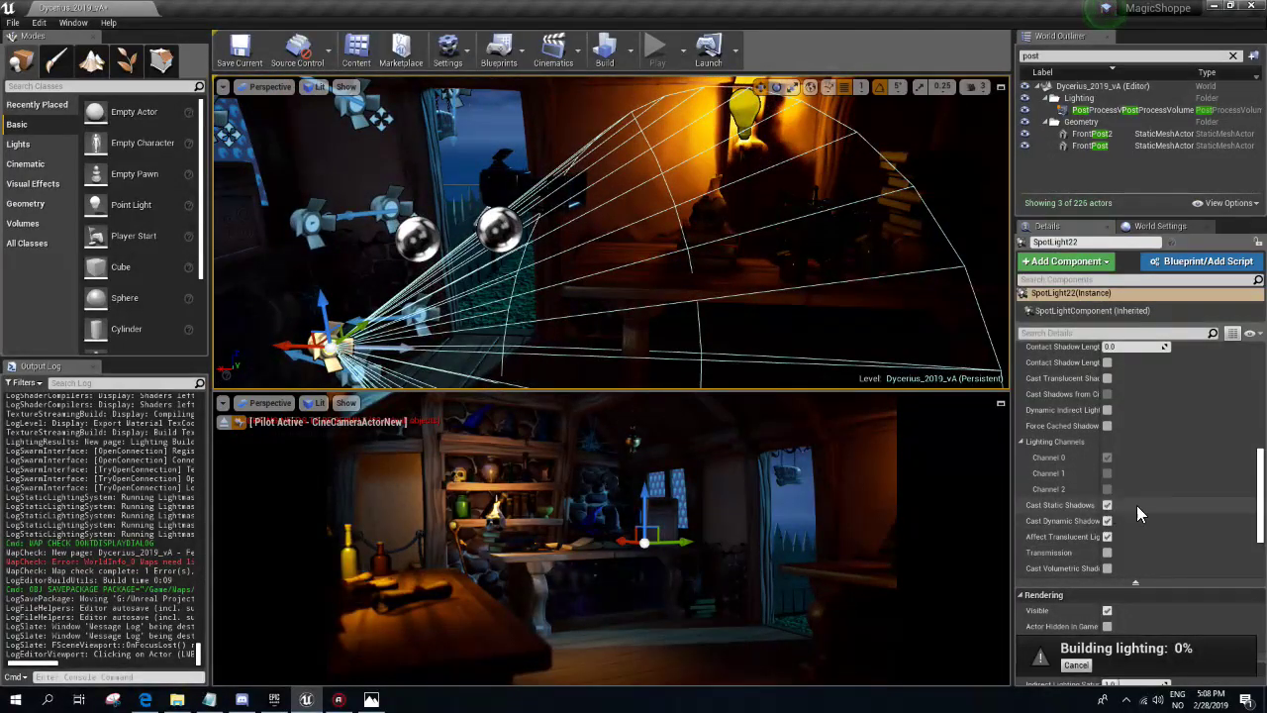
{"action": "mouse_move", "coordinate": [1257, 495]}
{"action": "left_mouse_down"}
{"action": "mouse_move", "coordinate": [1261, 368]}
{"action": "mouse_move", "coordinate": [1261, 426]}
{"action": "left_mouse_up"}
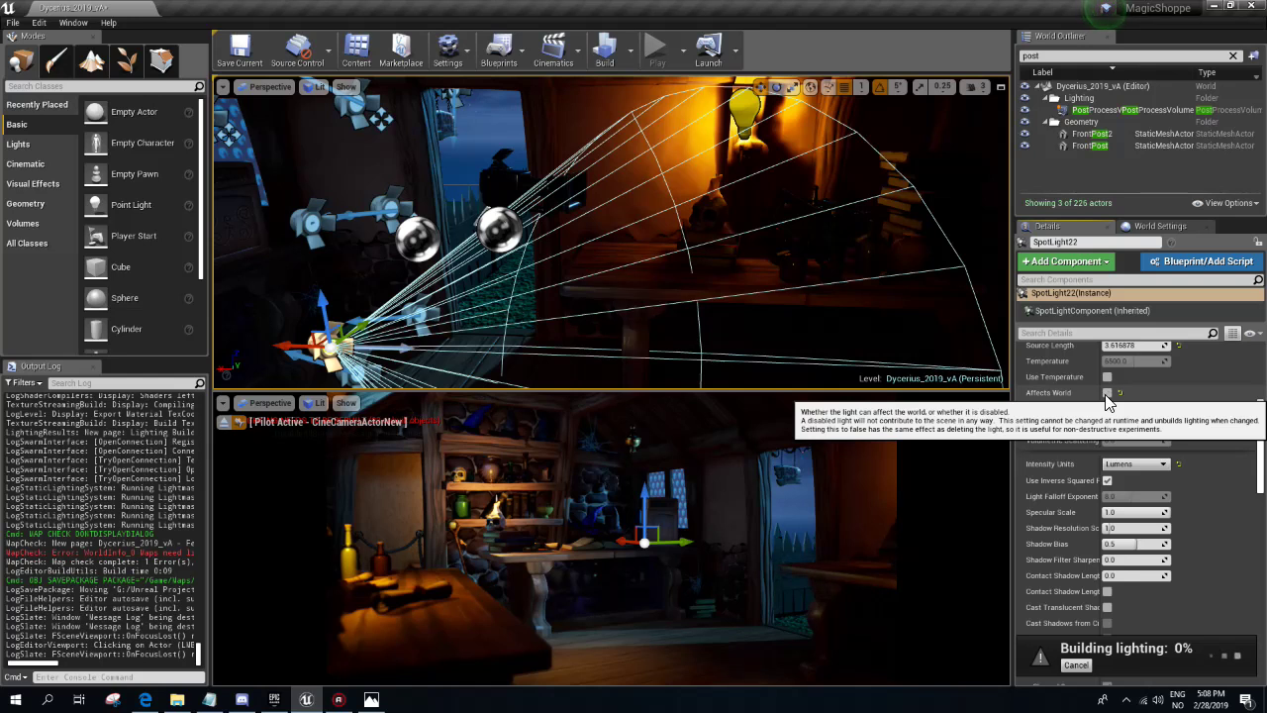
{"action": "key", "text": "Delete"}
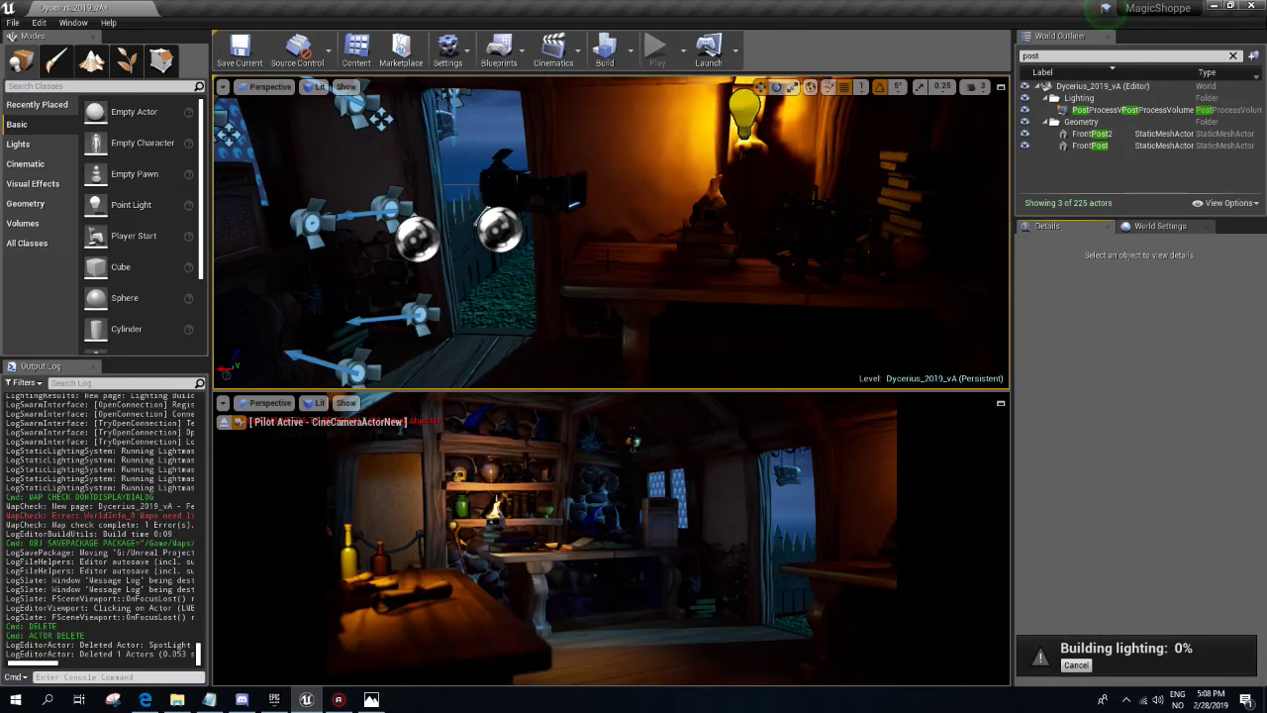
- Cancel the running lighting build and restart it
{"action": "left_click", "coordinate": [1076, 664]}
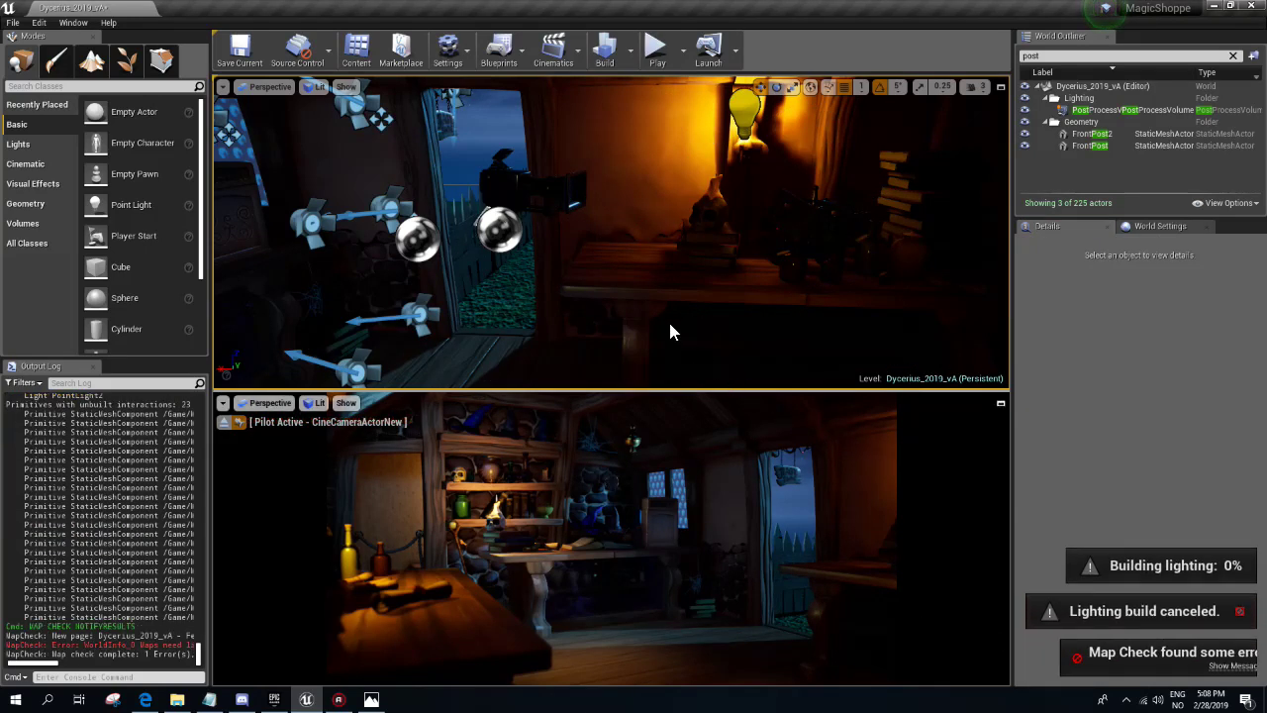
{"action": "left_click", "coordinate": [606, 45]}
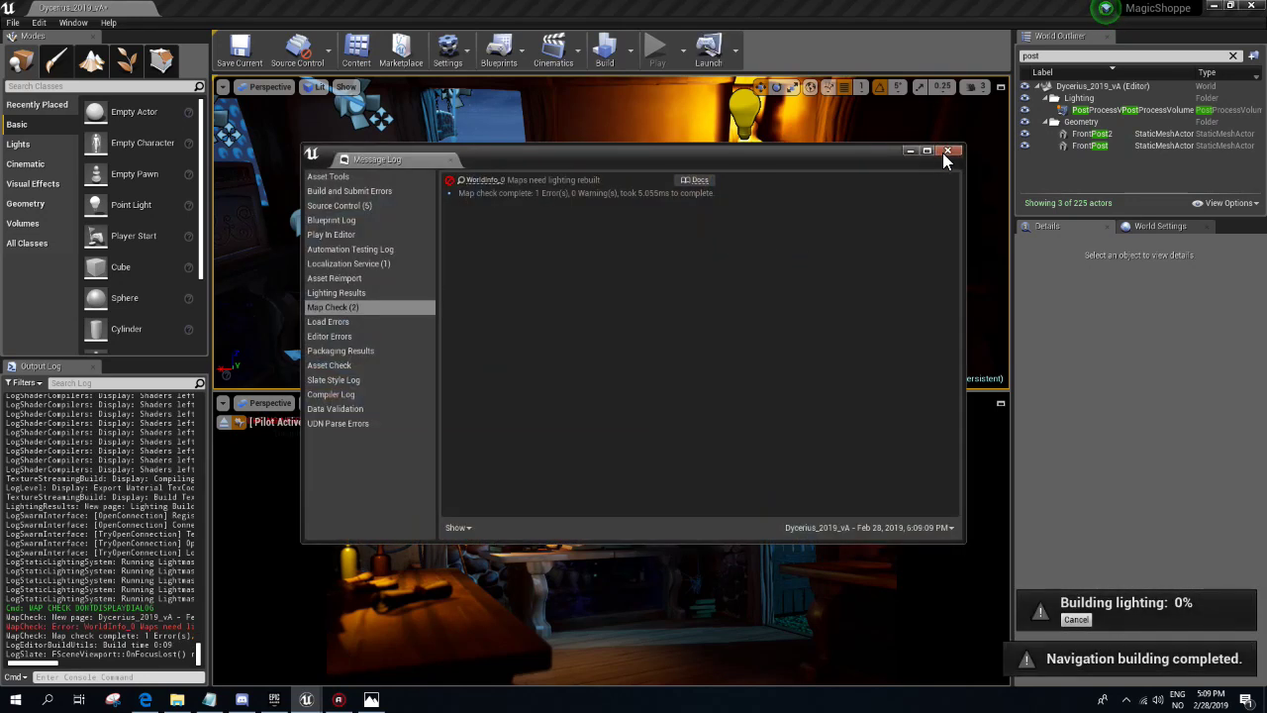
{"action": "left_click", "coordinate": [955, 152]}
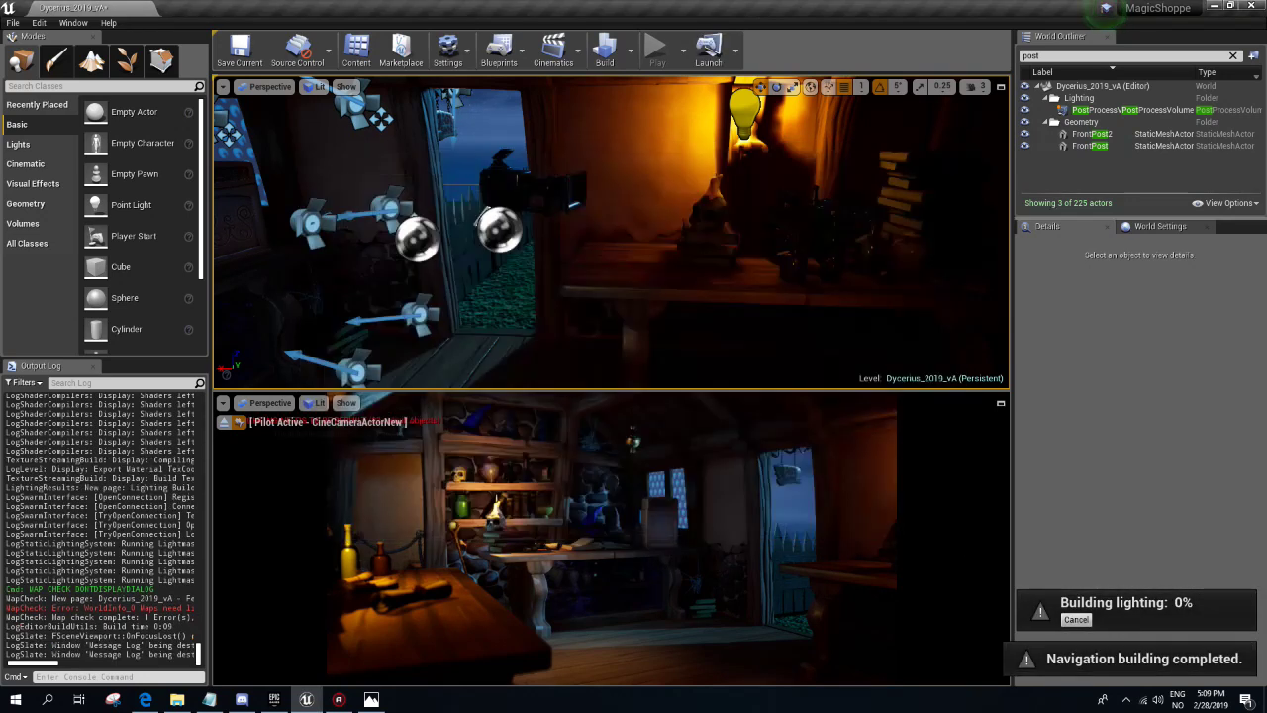
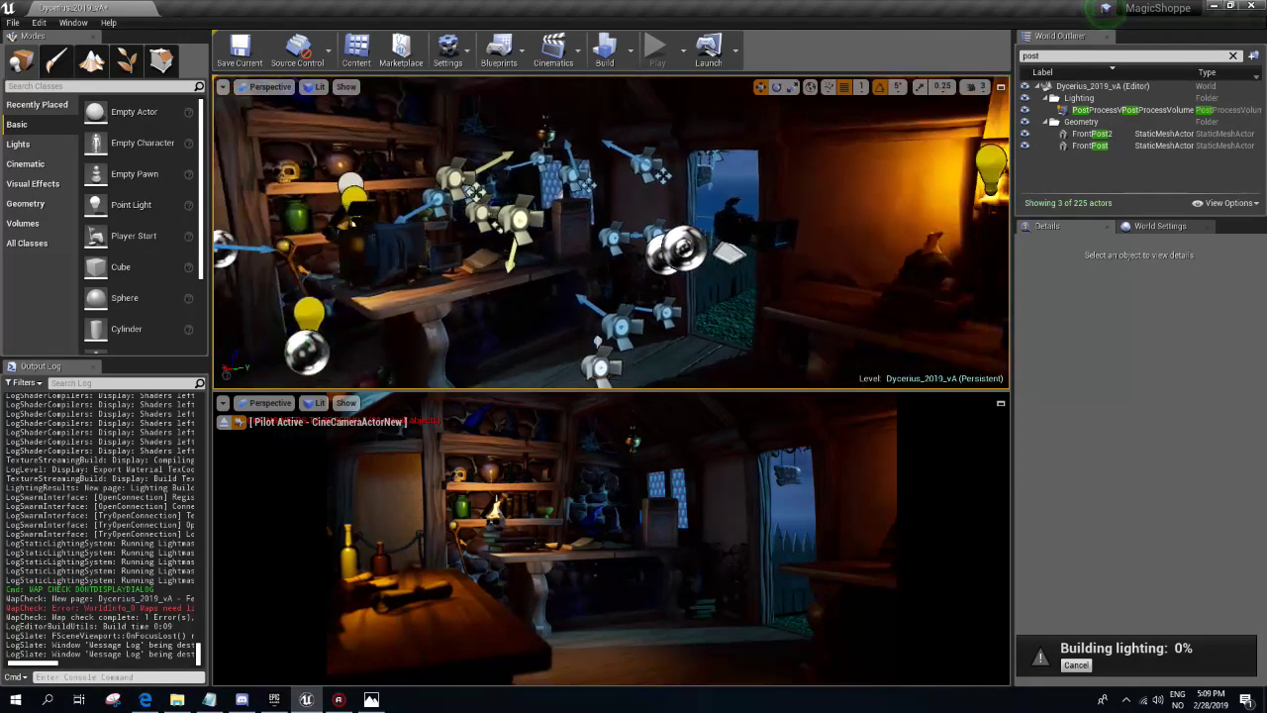
- Fly from the doorway through the shop while lighting bakes, then switch to Game View
{"action": "right_click_drag", "start_coordinate": [668, 176], "coordinate": [668, 176]}
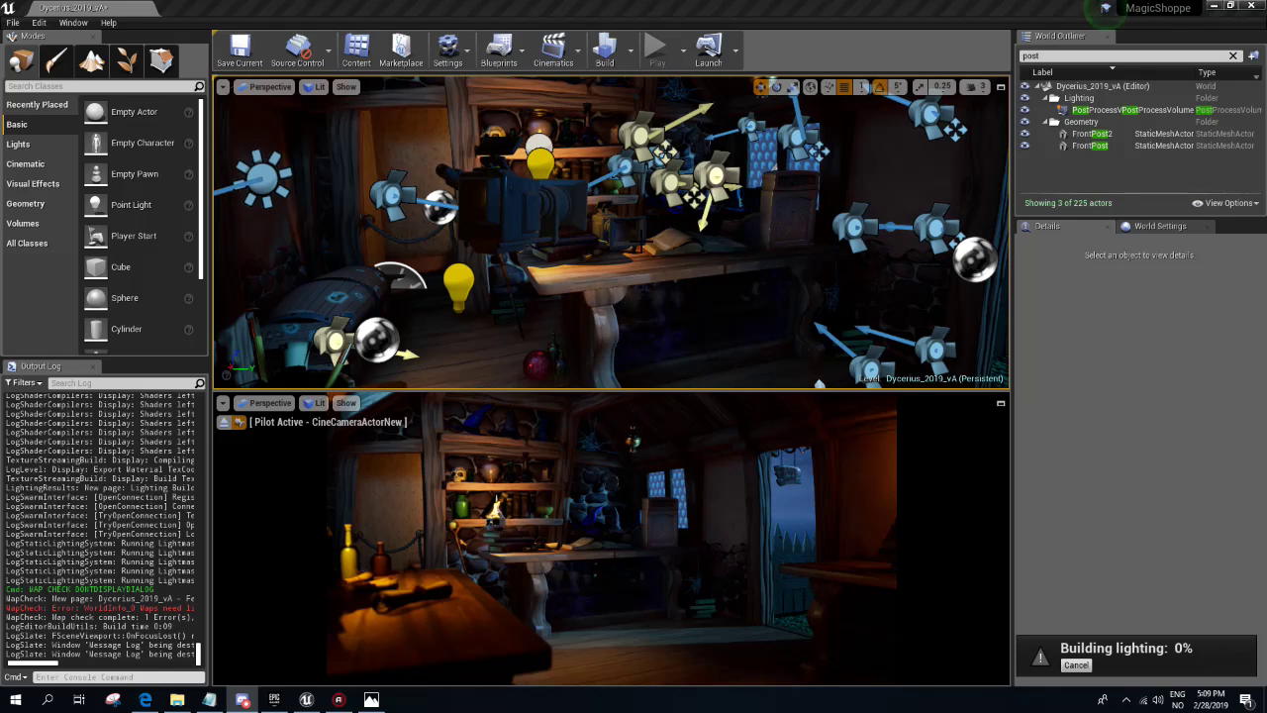
{"action": "right_click_drag", "start_coordinate": [668, 176], "coordinate": [668, 176]}
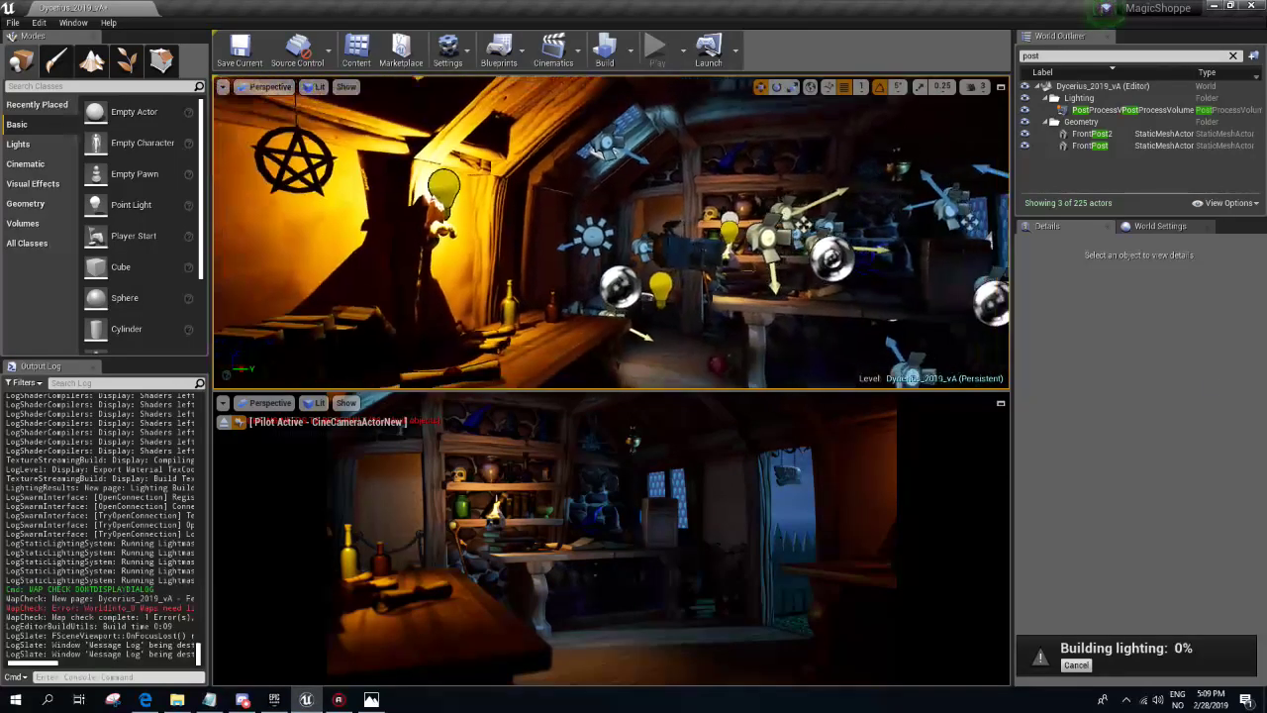
{"action": "key", "text": "g"}
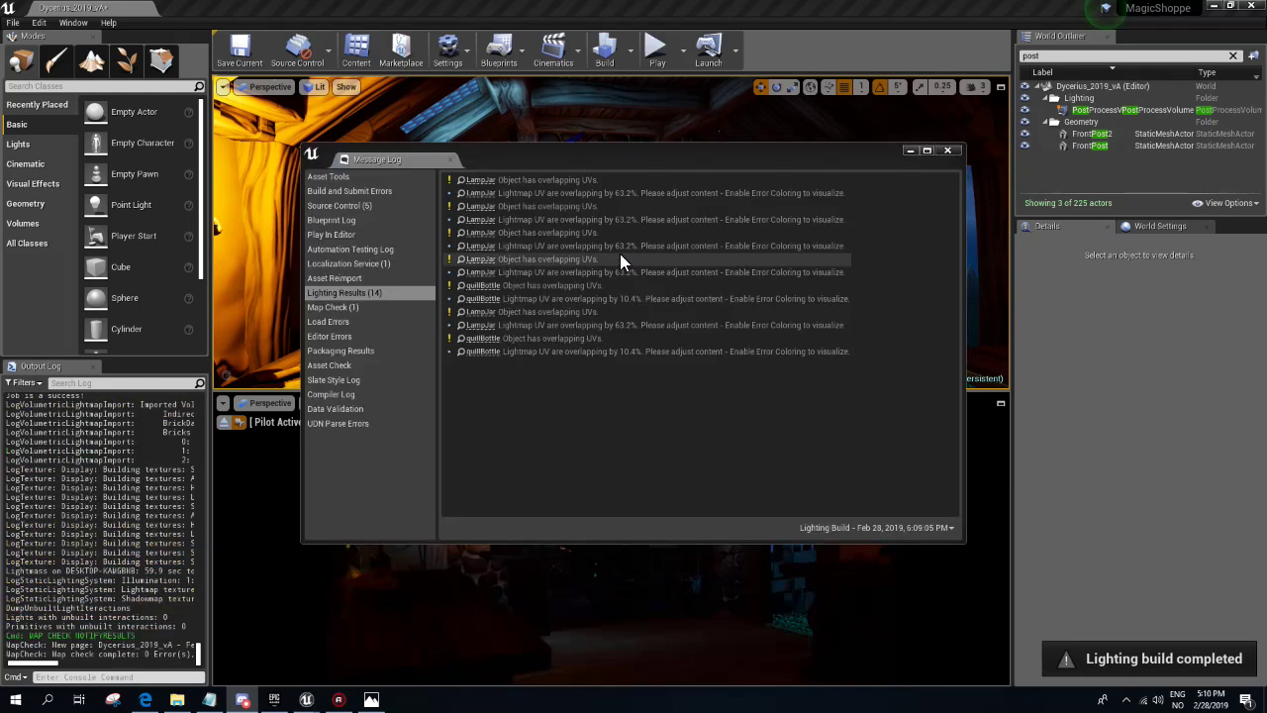
- Close the lighting results log to see the freshly baked shop interior
{"action": "left_click", "coordinate": [947, 151]}
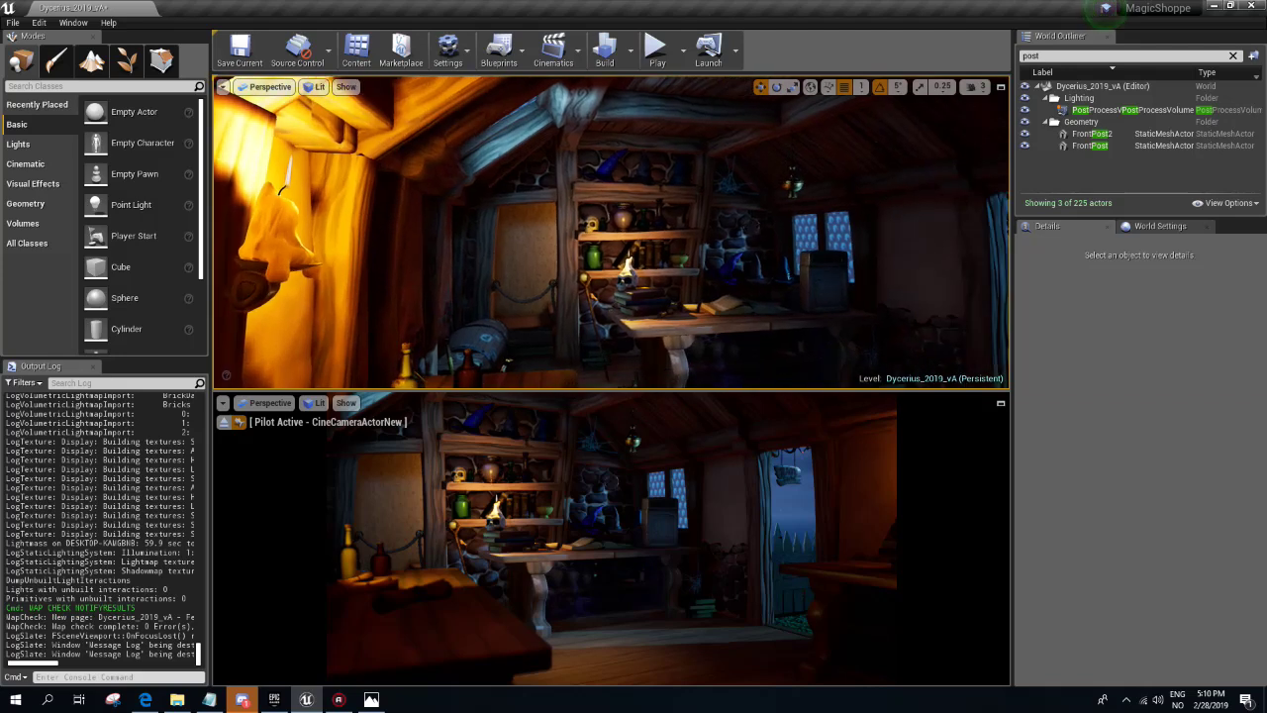
- Bring back the editor icons and select the left candle's point light, PointLight2
{"action": "key", "text": "g"}
{"action": "left_click", "coordinate": [428, 176]}
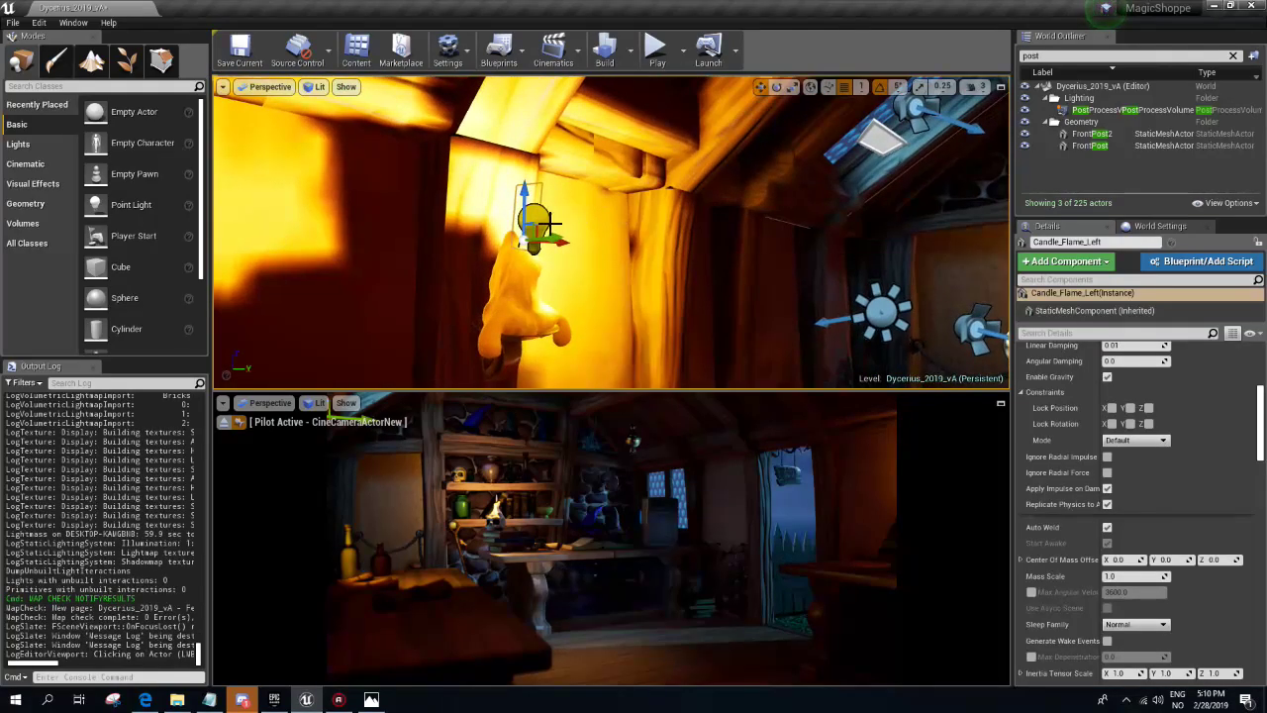
{"action": "left_click", "coordinate": [542, 230]}
{"action": "right_click_drag", "start_coordinate": [973, 228], "coordinate": [912, 262]}
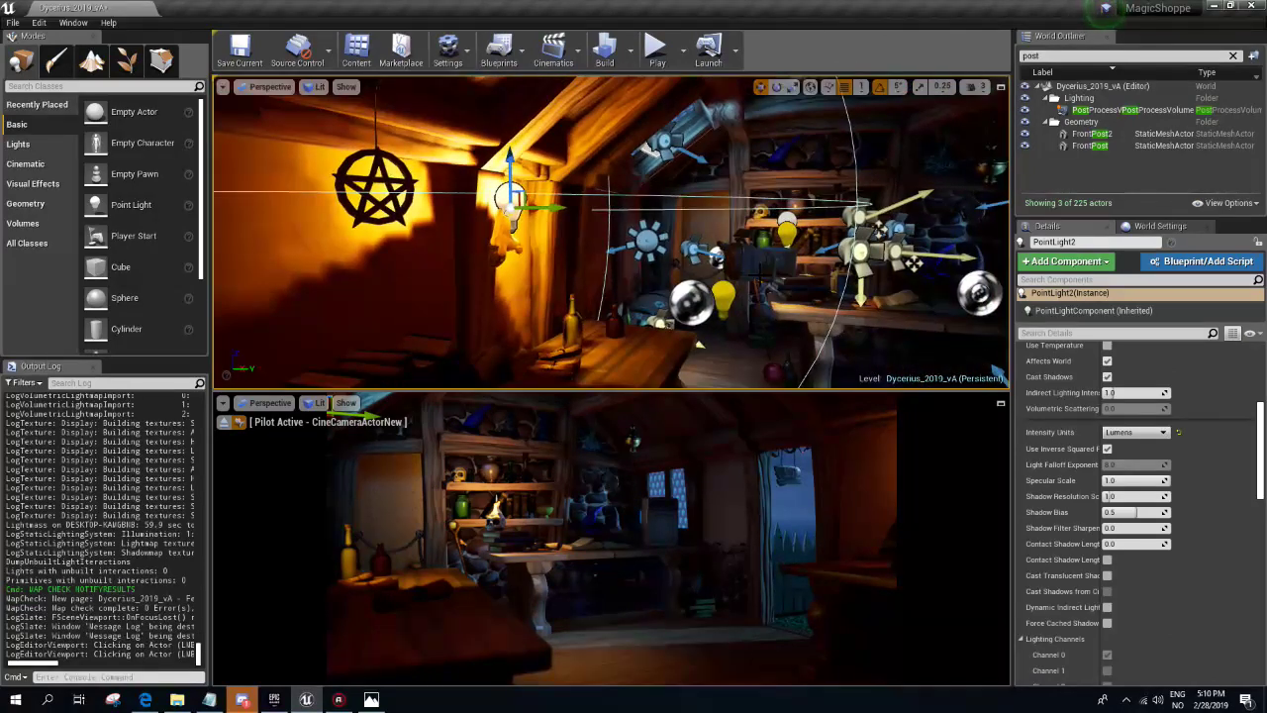
{"action": "scroll", "coordinate": [1159, 531], "scroll_direction": "up", "scroll_amount": 5}
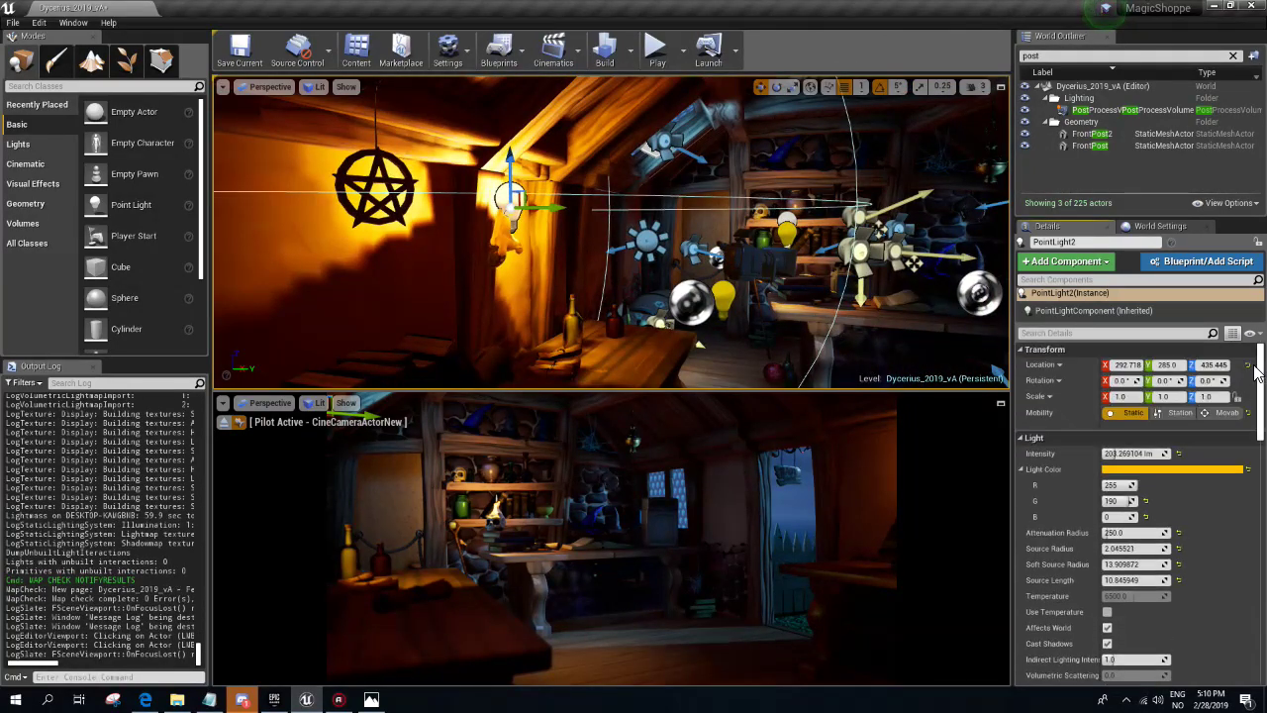
{"action": "mouse_move", "coordinate": [1159, 532]}
{"action": "left_mouse_down"}
{"action": "mouse_move", "coordinate": [1203, 531]}
{"action": "mouse_move", "coordinate": [1118, 531]}
{"action": "mouse_move", "coordinate": [1168, 532]}
{"action": "left_mouse_up"}
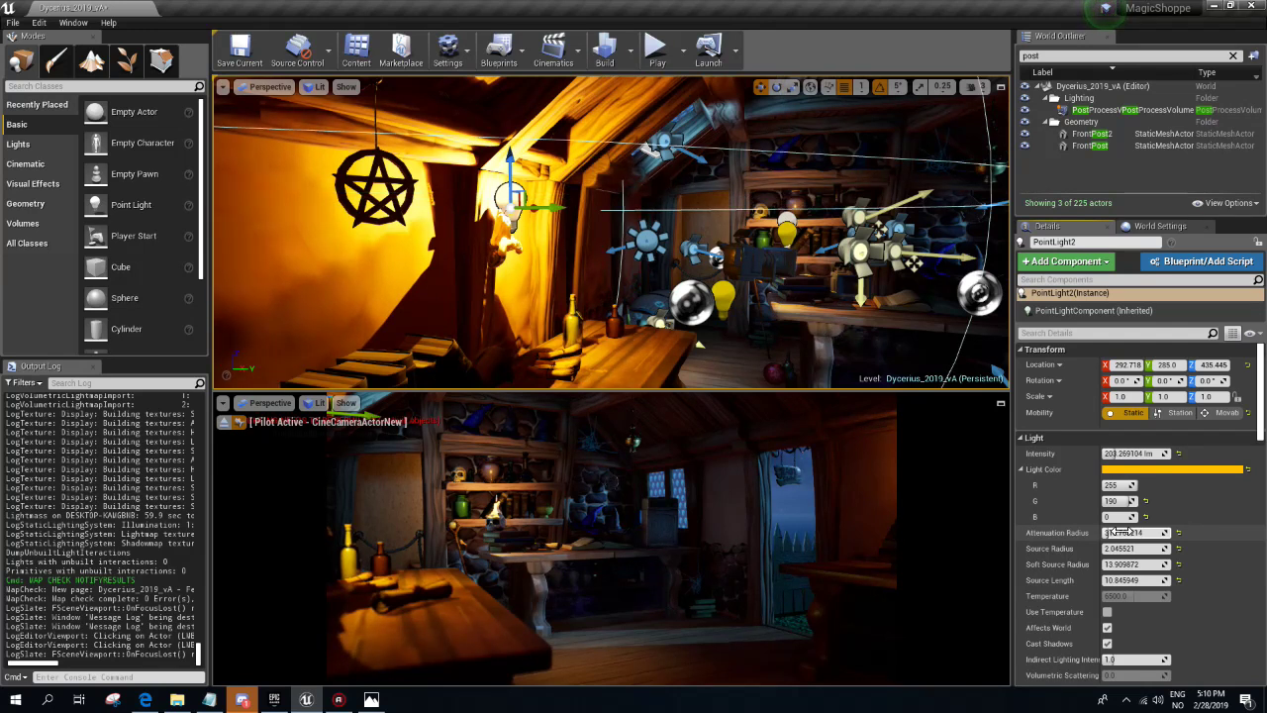
- Set PointLight2's intensity to 50 lm and make its warm colour paler
{"action": "left_click", "coordinate": [1128, 454]}
{"action": "type", "text": "50"}
{"action": "key", "text": "Return"}
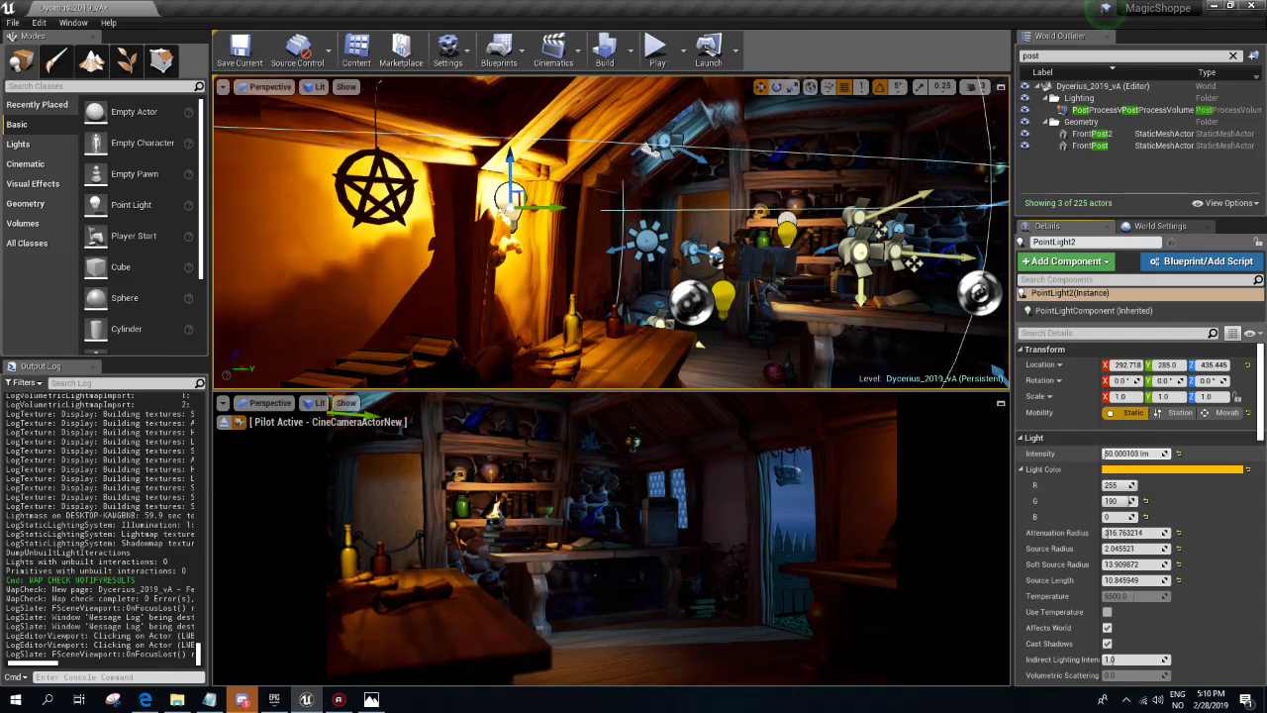
{"action": "mouse_move", "coordinate": [1134, 454]}
{"action": "left_mouse_down"}
{"action": "mouse_move", "coordinate": [1104, 453]}
{"action": "mouse_move", "coordinate": [1159, 453]}
{"action": "left_mouse_up"}
{"action": "left_click", "coordinate": [1119, 471]}
{"action": "left_click_drag", "start_coordinate": [1002, 382], "coordinate": [1000, 428]}
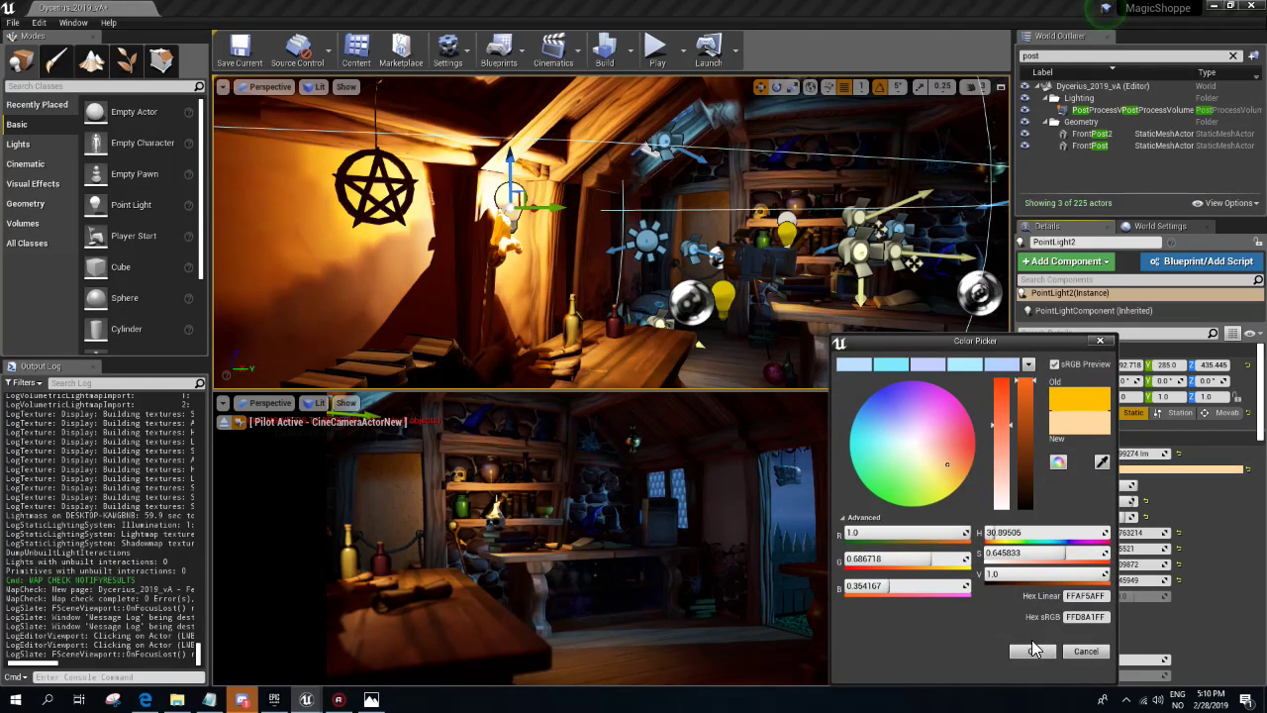
{"action": "left_click", "coordinate": [1032, 650]}
- Reconfirm 50 lm intensity and cut the attenuation radius from about 316.8 to 119.7
{"action": "left_click", "coordinate": [1124, 453]}
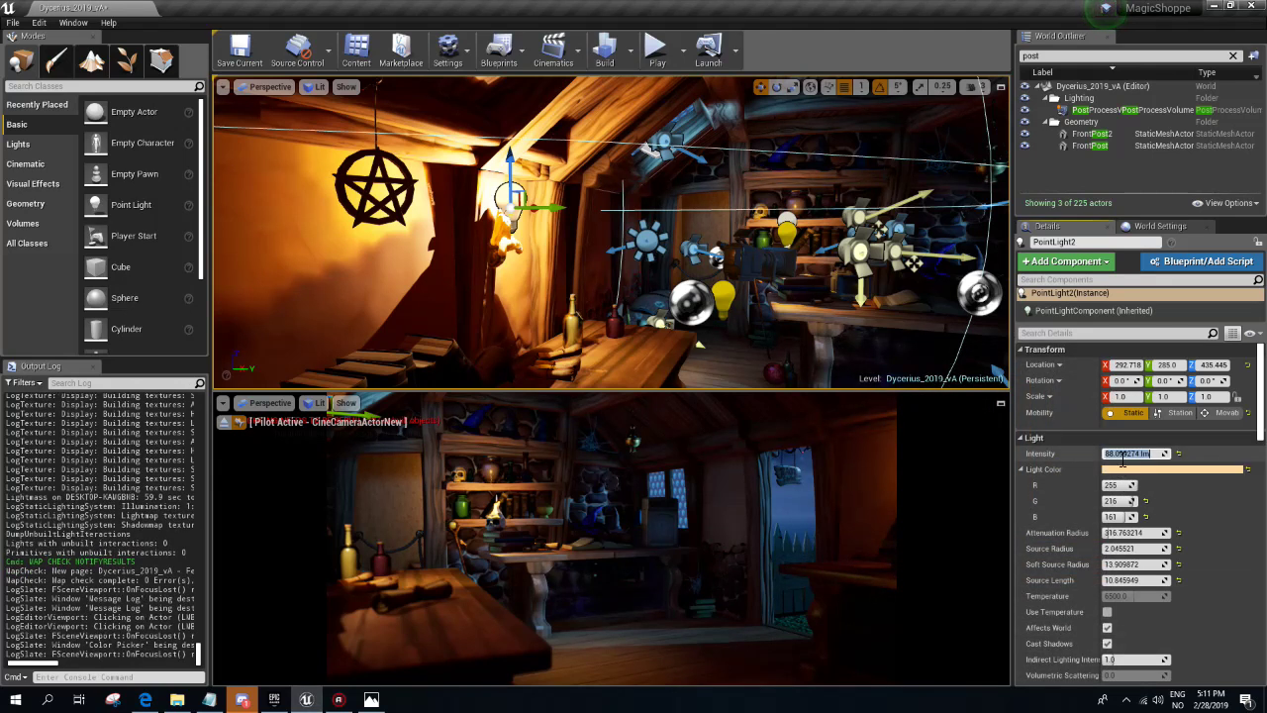
{"action": "type", "text": "50"}
{"action": "key", "text": "Return"}
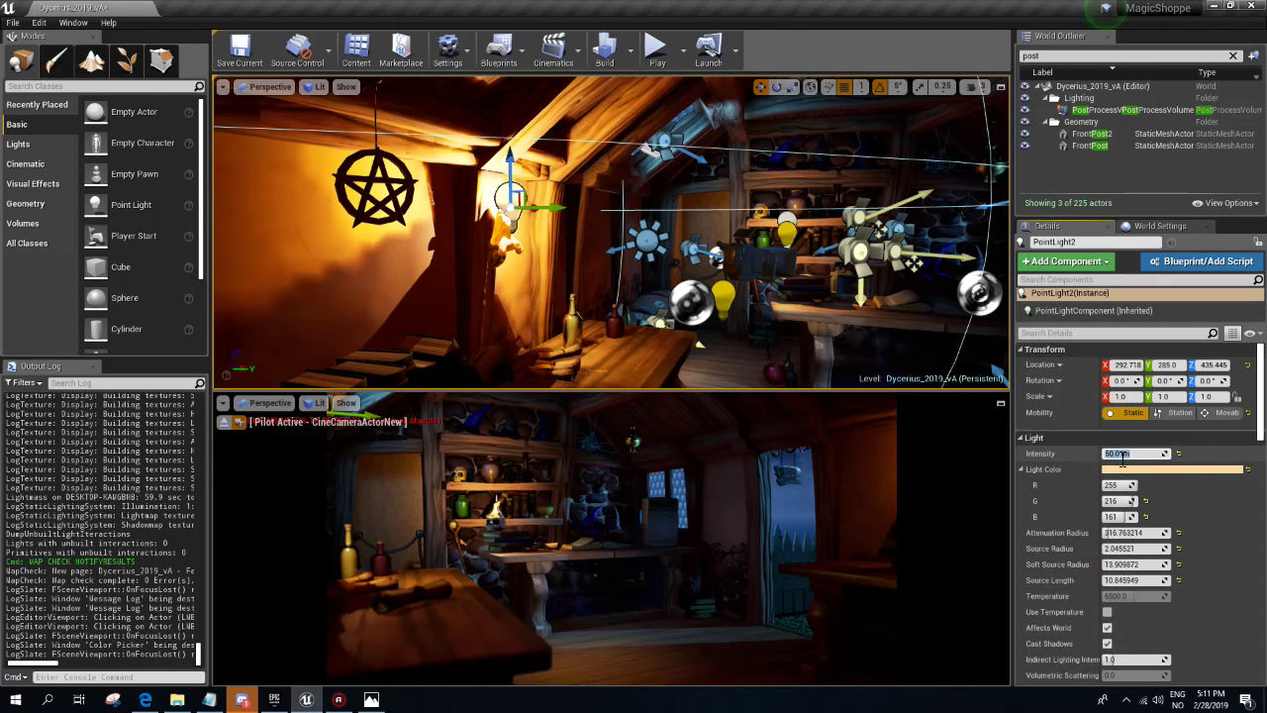
{"action": "left_click", "coordinate": [1123, 455]}
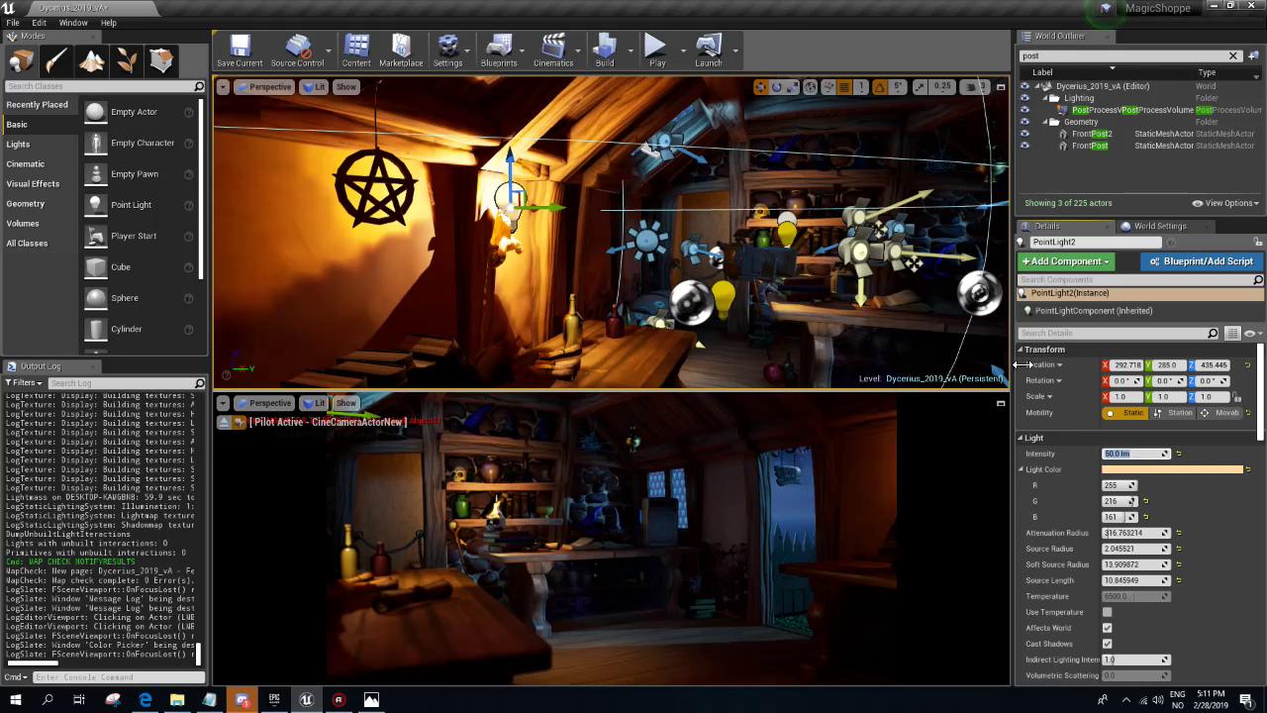
{"action": "right_click_drag", "start_coordinate": [396, 258], "coordinate": [356, 259]}
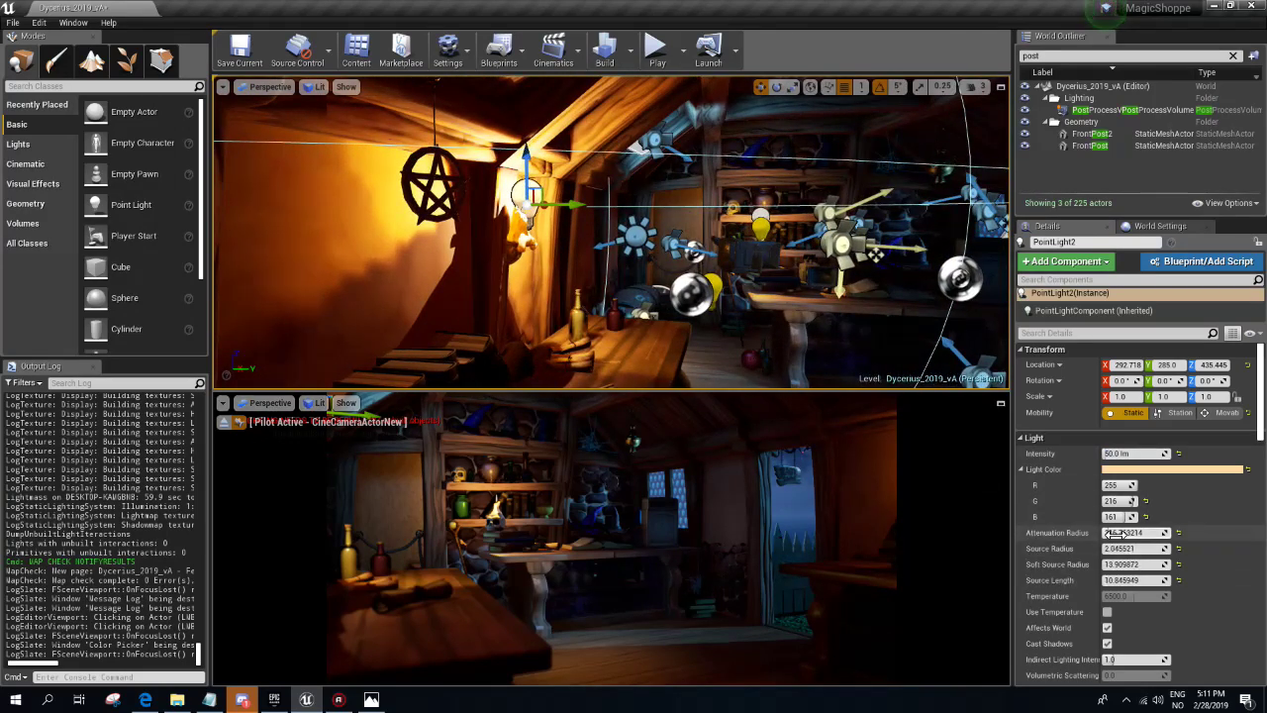
{"action": "mouse_move", "coordinate": [1115, 533]}
{"action": "left_mouse_down"}
{"action": "mouse_move", "coordinate": [1059, 532]}
{"action": "mouse_move", "coordinate": [1118, 533]}
{"action": "left_mouse_up"}
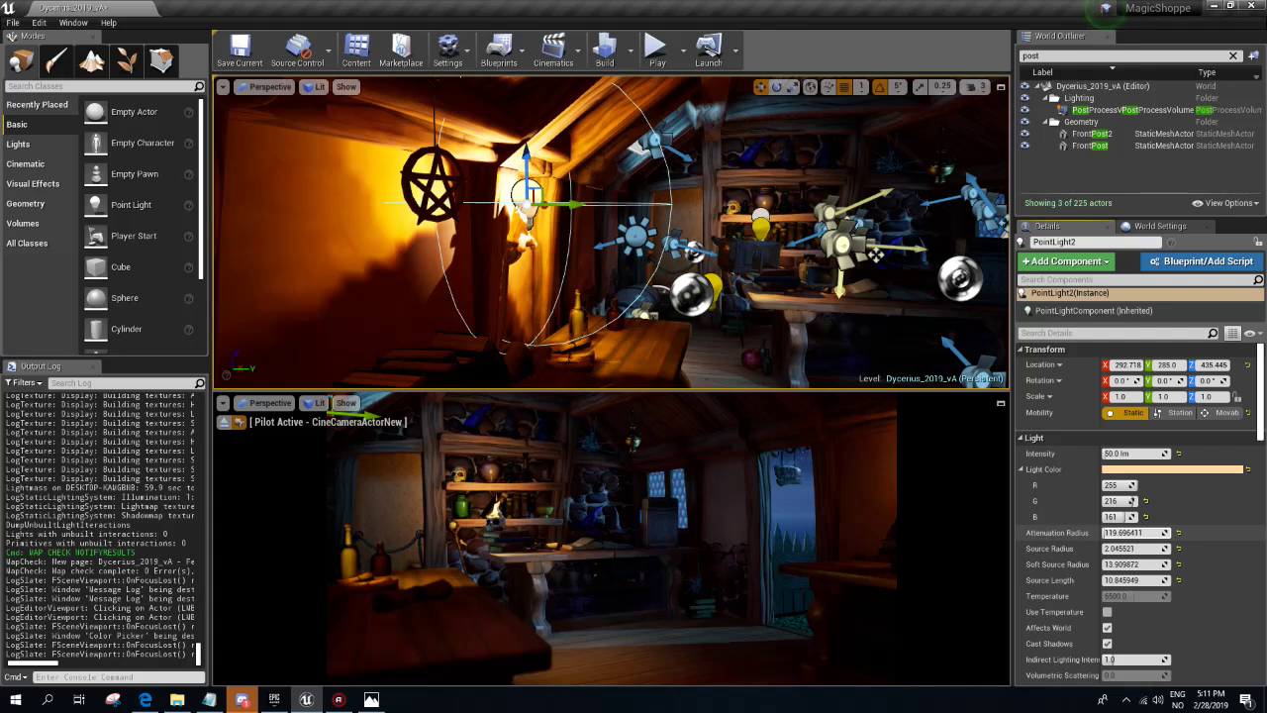
{"action": "right_click_drag", "start_coordinate": [604, 126], "coordinate": [624, 126]}
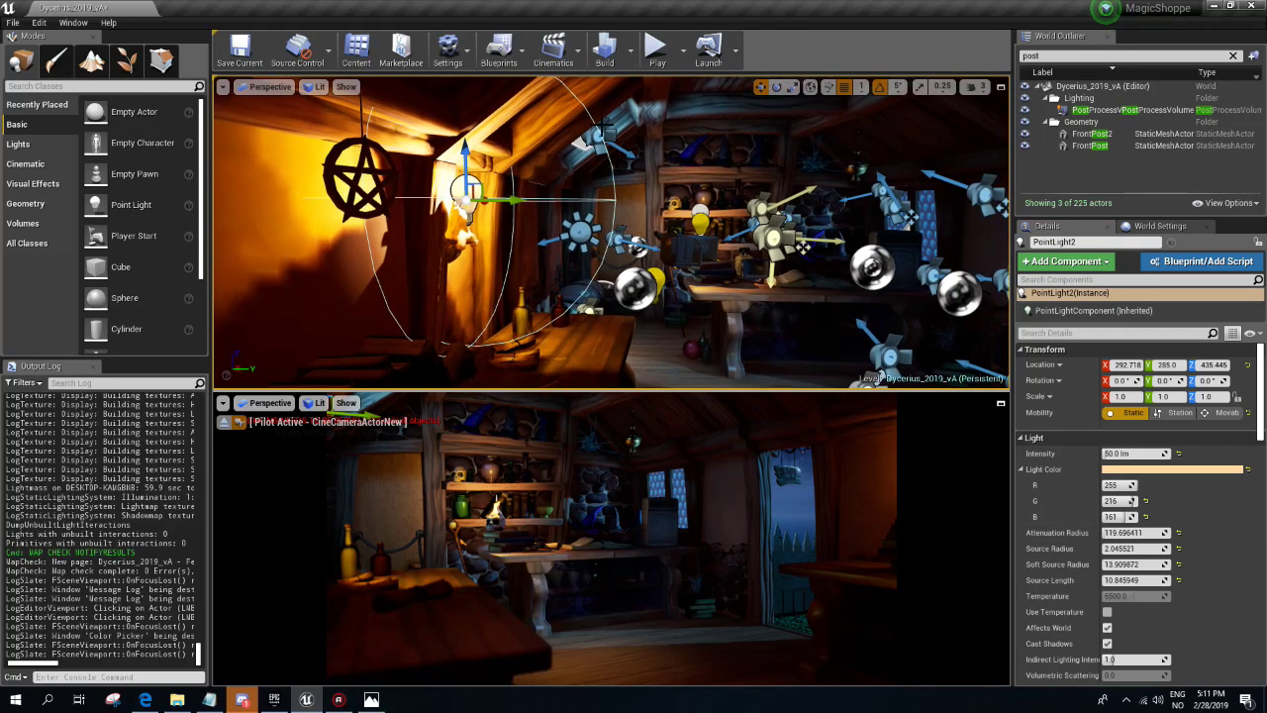
- Build all levels from the toolbar and dismiss the Map Check log
{"action": "left_click", "coordinate": [629, 50]}
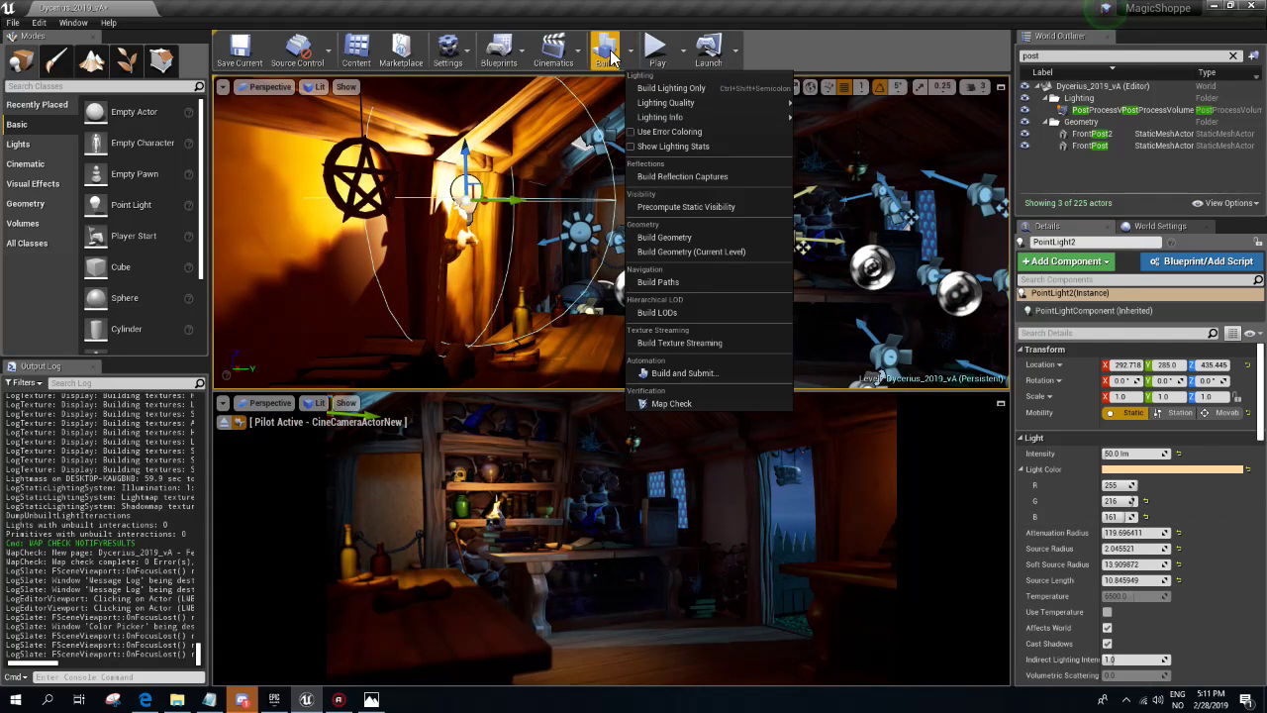
{"action": "left_click", "coordinate": [606, 49]}
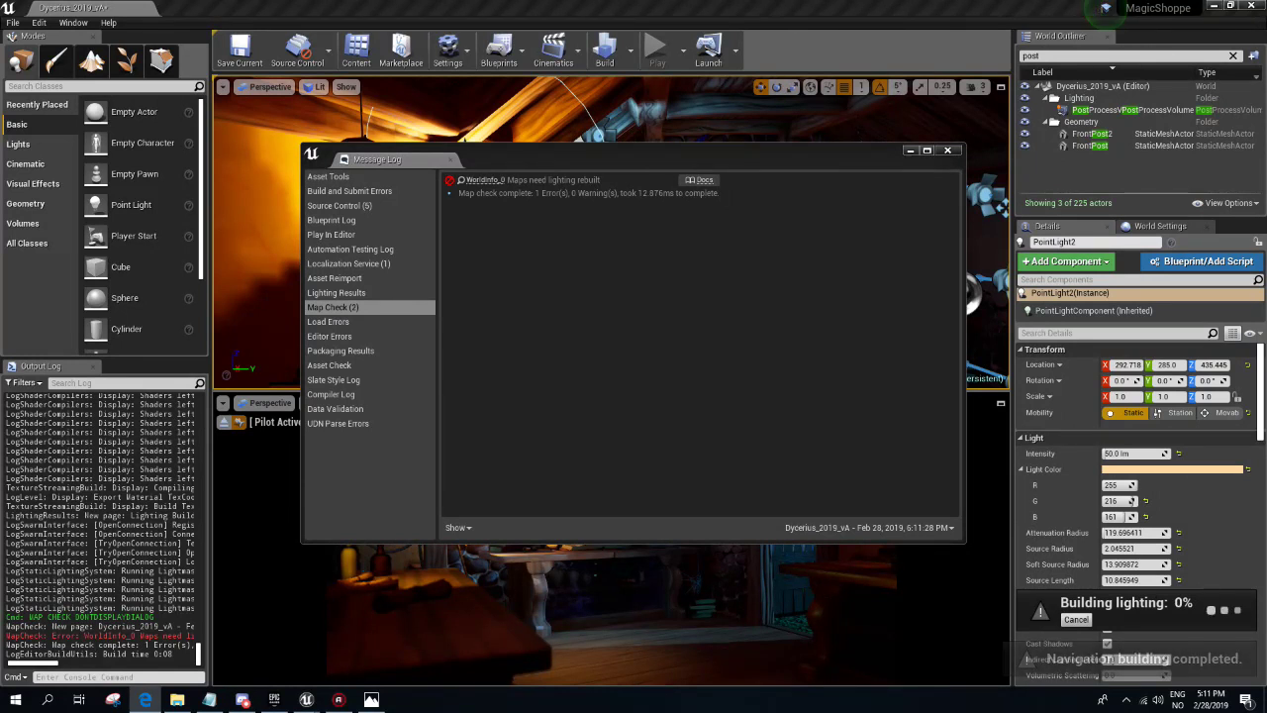
{"action": "left_click", "coordinate": [947, 150]}
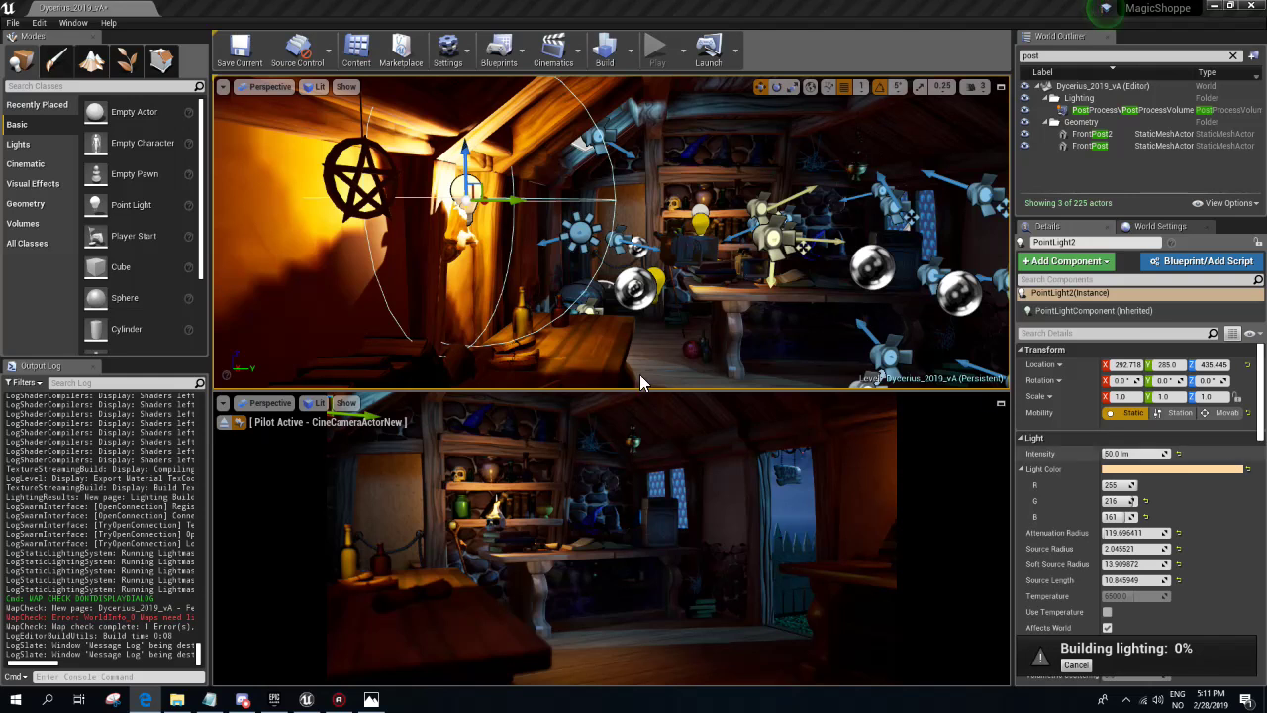
- Look around the room during the build, close the results log, and approach the candle corner
{"action": "right_click_drag", "start_coordinate": [661, 231], "coordinate": [613, 258]}
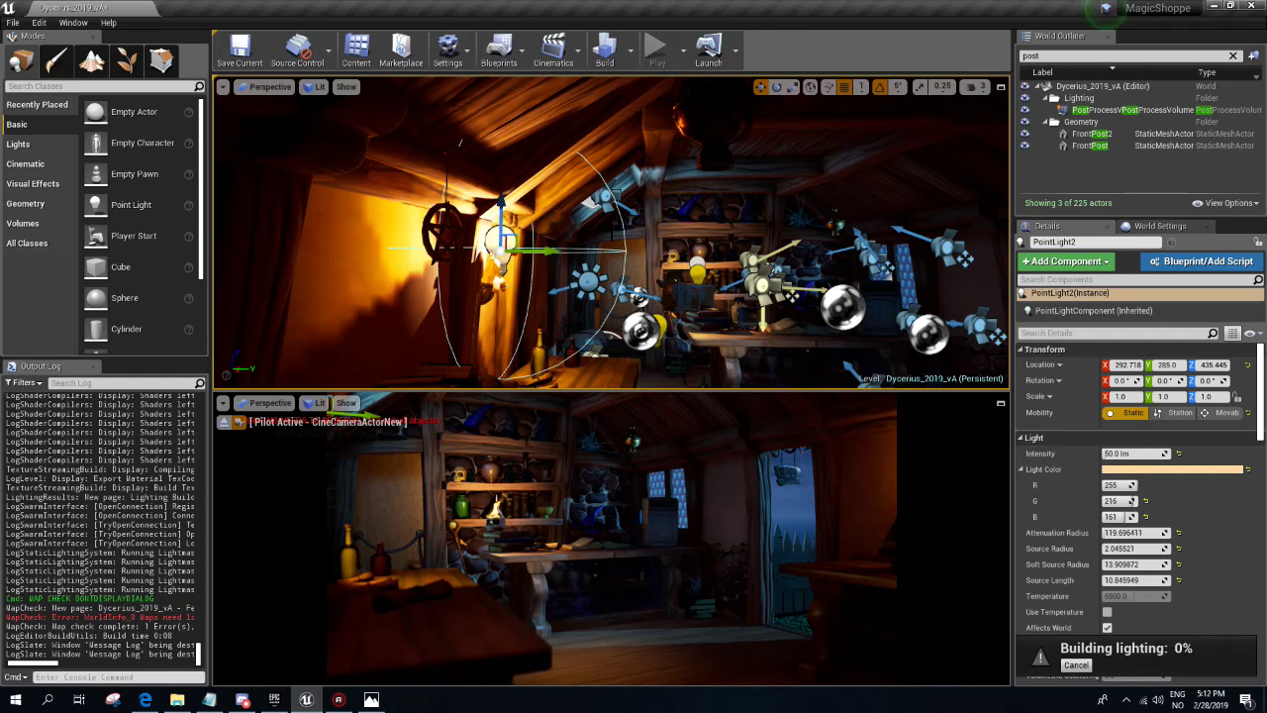
{"action": "right_click_drag", "start_coordinate": [613, 257], "coordinate": [613, 297]}
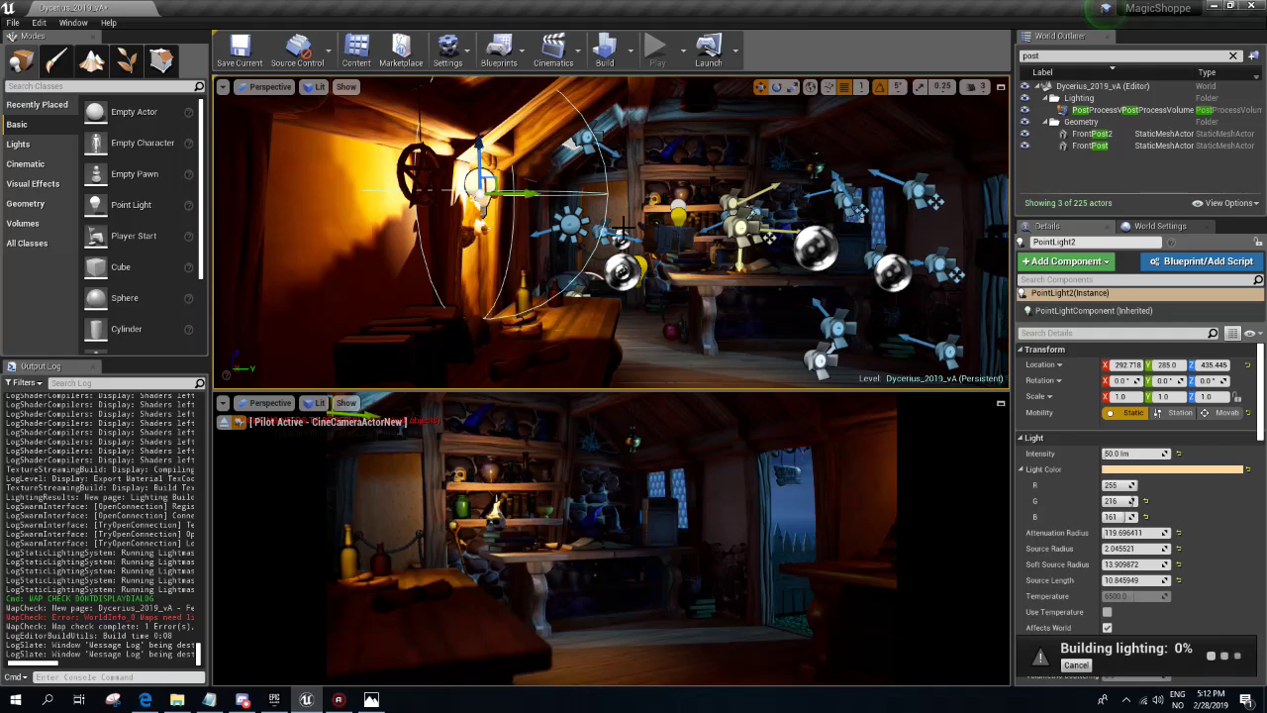
{"action": "mouse_move", "coordinate": [614, 257]}
{"action": "right_mouse_down"}
{"action": "mouse_move", "coordinate": [752, 257]}
{"action": "mouse_move", "coordinate": [554, 247]}
{"action": "mouse_move", "coordinate": [661, 243]}
{"action": "right_mouse_up"}
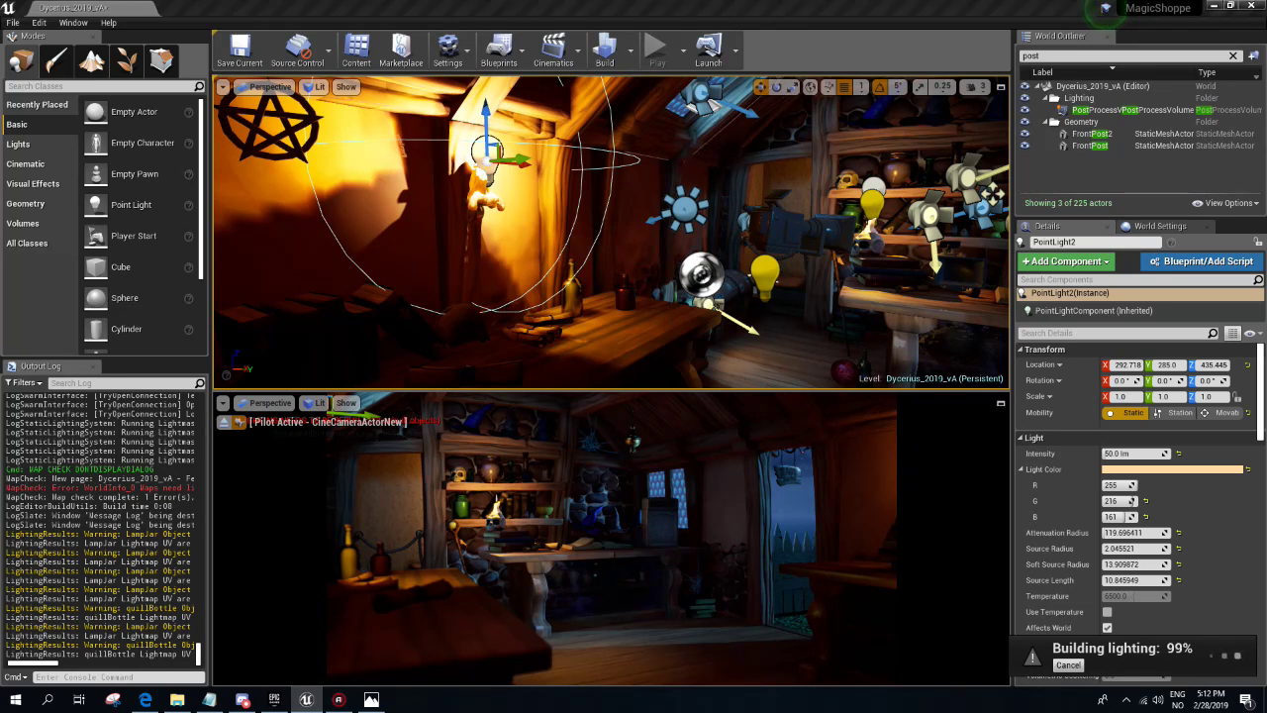
{"action": "right_click_drag", "start_coordinate": [612, 232], "coordinate": [693, 198]}
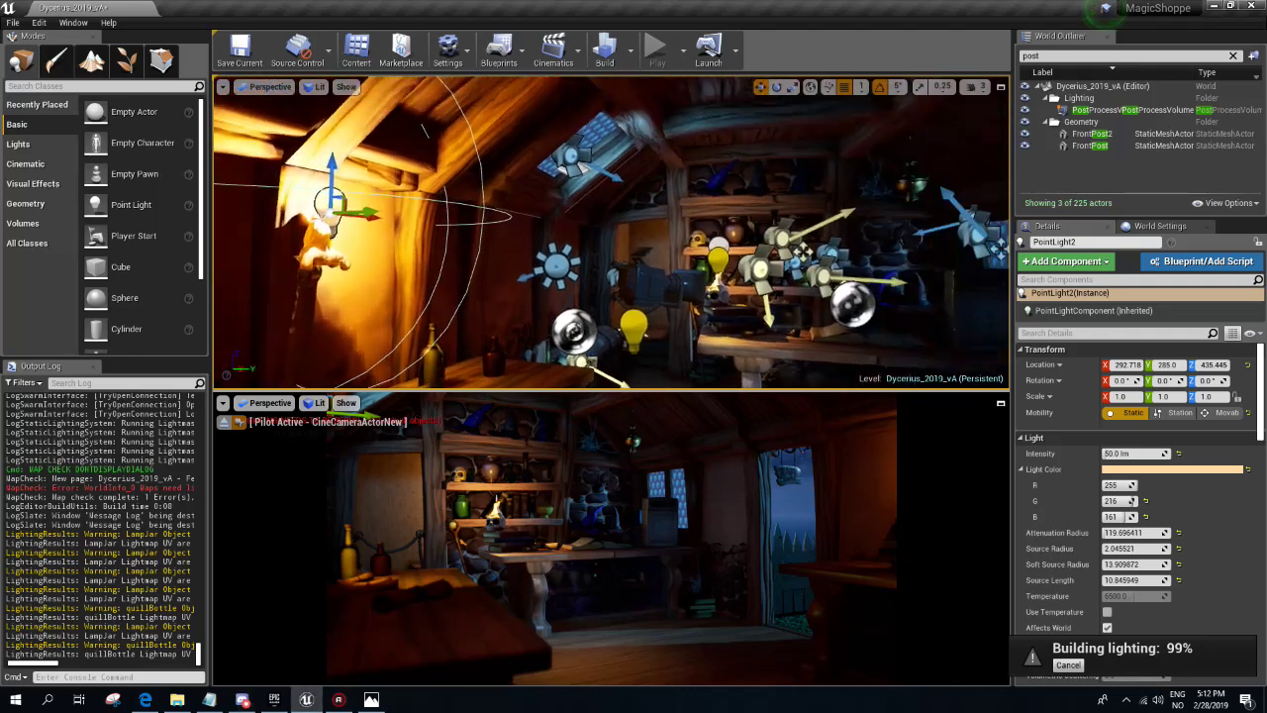
{"action": "right_click_drag", "start_coordinate": [657, 238], "coordinate": [651, 237]}
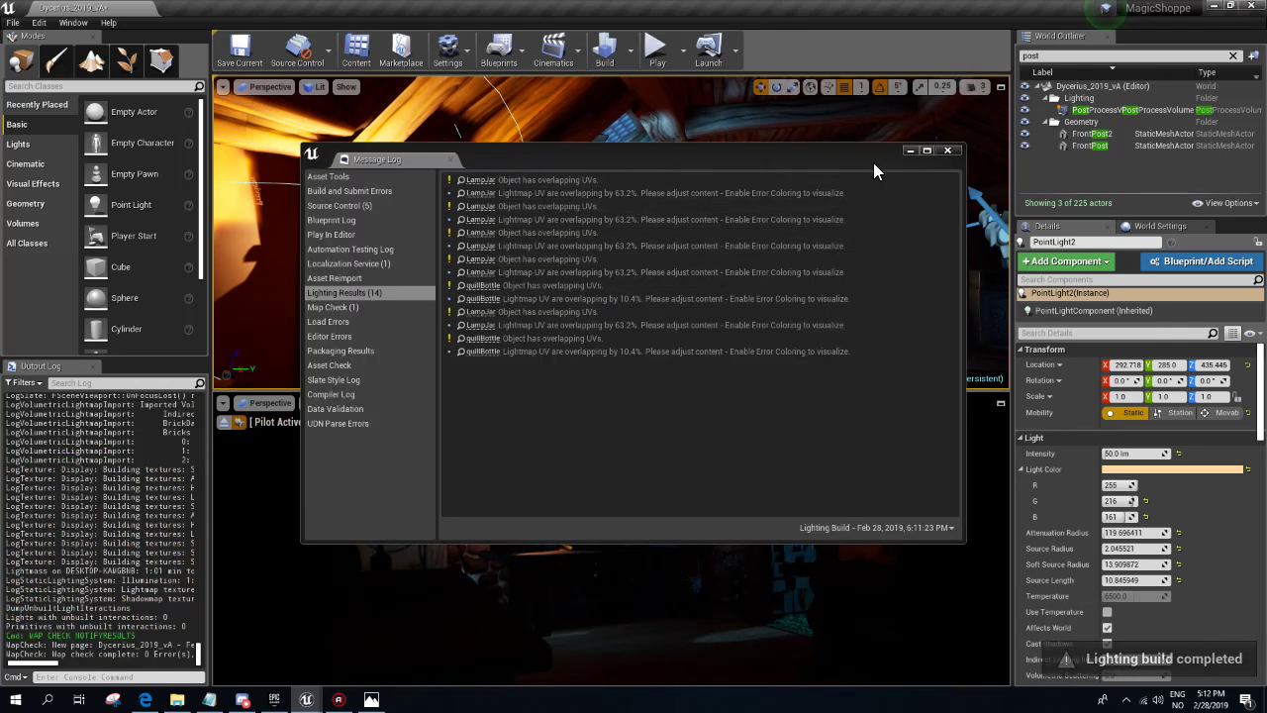
{"action": "left_click", "coordinate": [948, 151]}
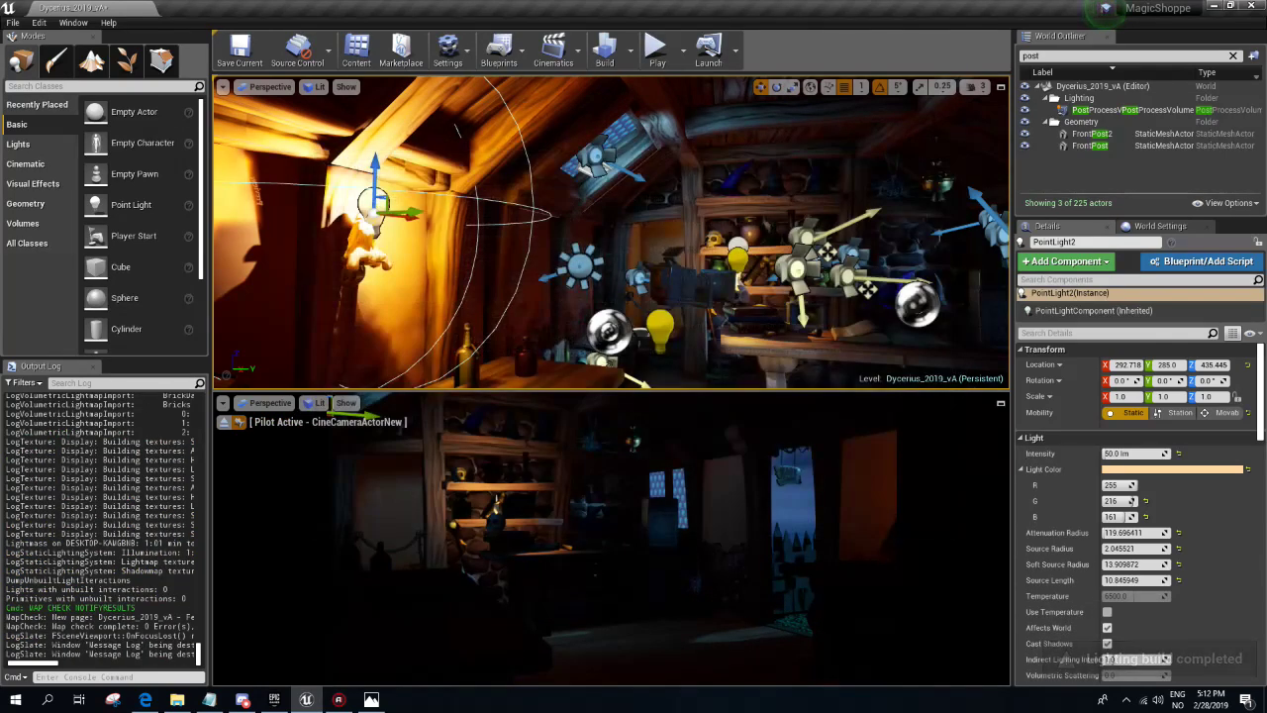
{"action": "mouse_move", "coordinate": [912, 243]}
{"action": "middle_mouse_down"}
{"action": "mouse_move", "coordinate": [930, 242]}
{"action": "mouse_move", "coordinate": [909, 281]}
{"action": "middle_mouse_up"}
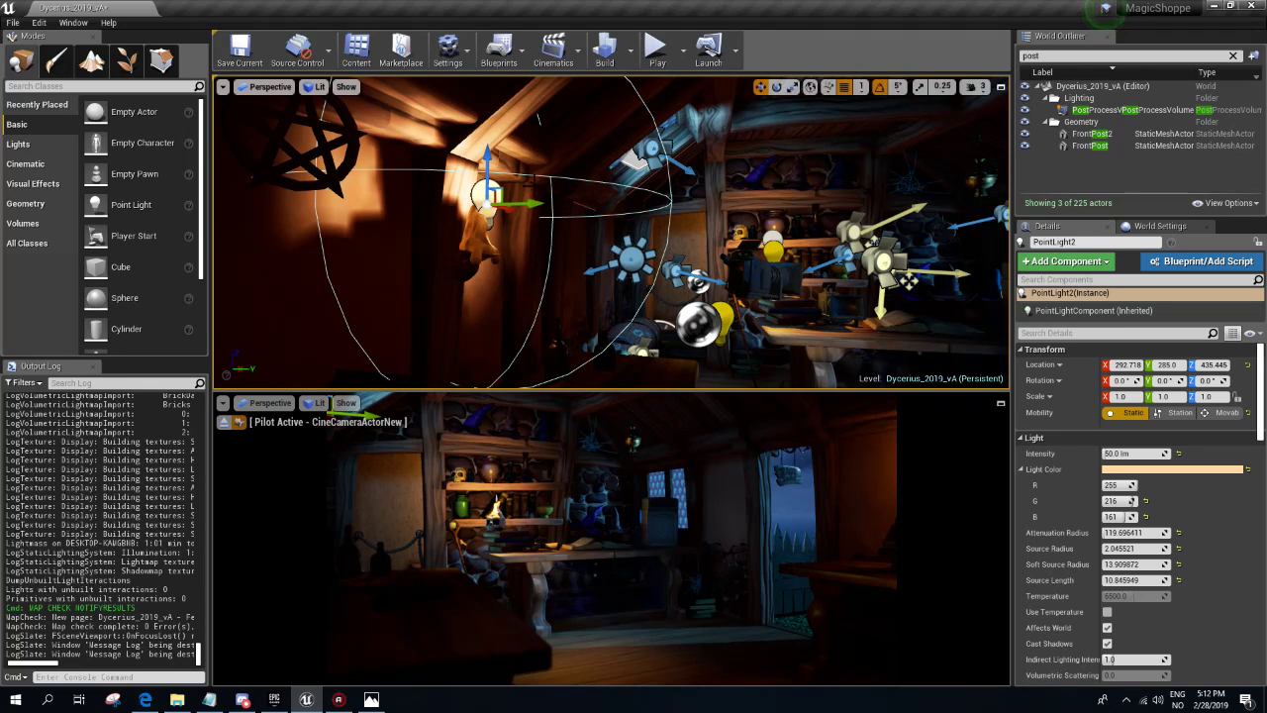
{"action": "left_click_drag", "start_coordinate": [906, 280], "coordinate": [906, 198]}
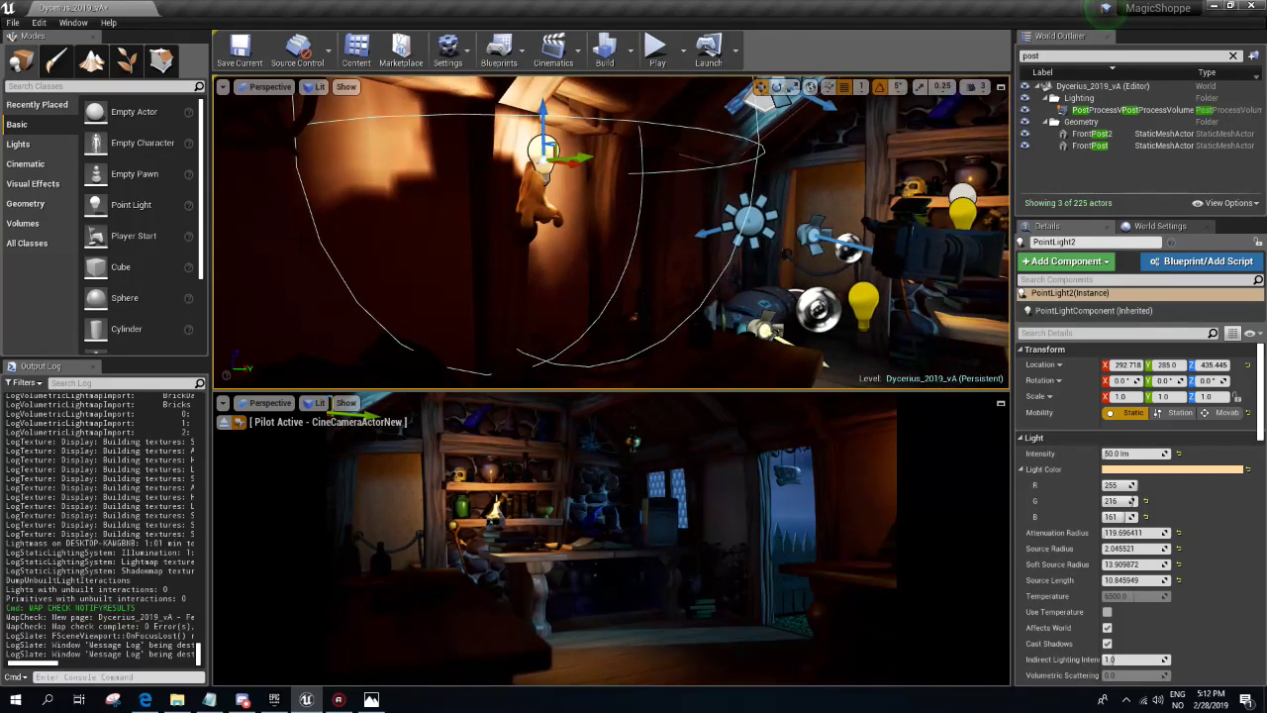
- Place a Spot Light beside the left candle, aim it toward the shelves, and lower it
{"action": "left_click", "coordinate": [19, 145]}
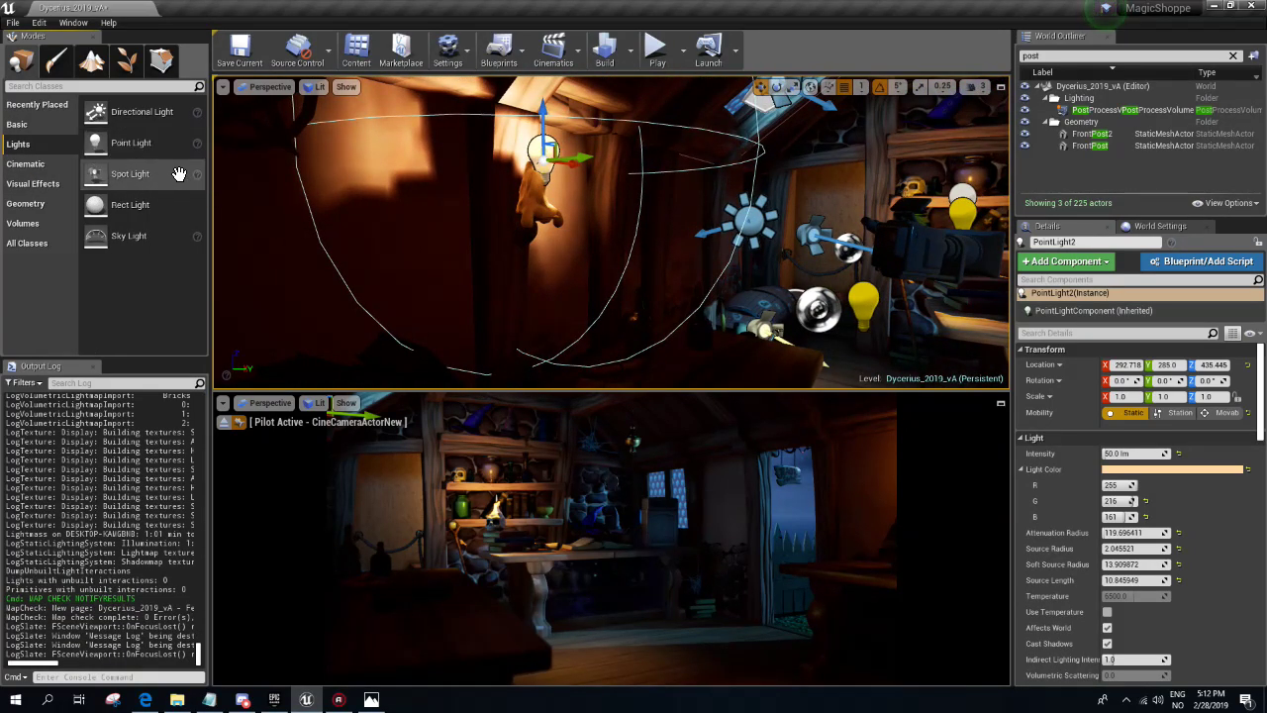
{"action": "mouse_move", "coordinate": [181, 175]}
{"action": "left_mouse_down"}
{"action": "mouse_move", "coordinate": [601, 168]}
{"action": "mouse_move", "coordinate": [587, 129]}
{"action": "left_mouse_up"}
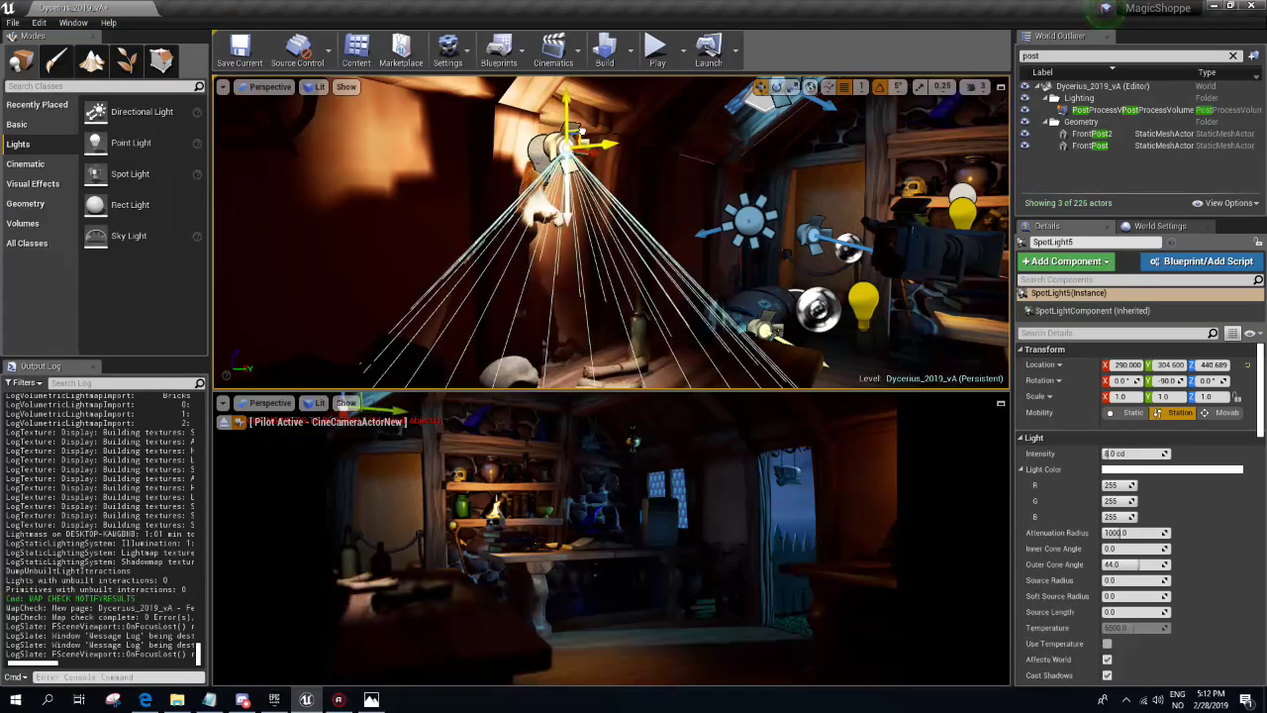
{"action": "key", "text": "e"}
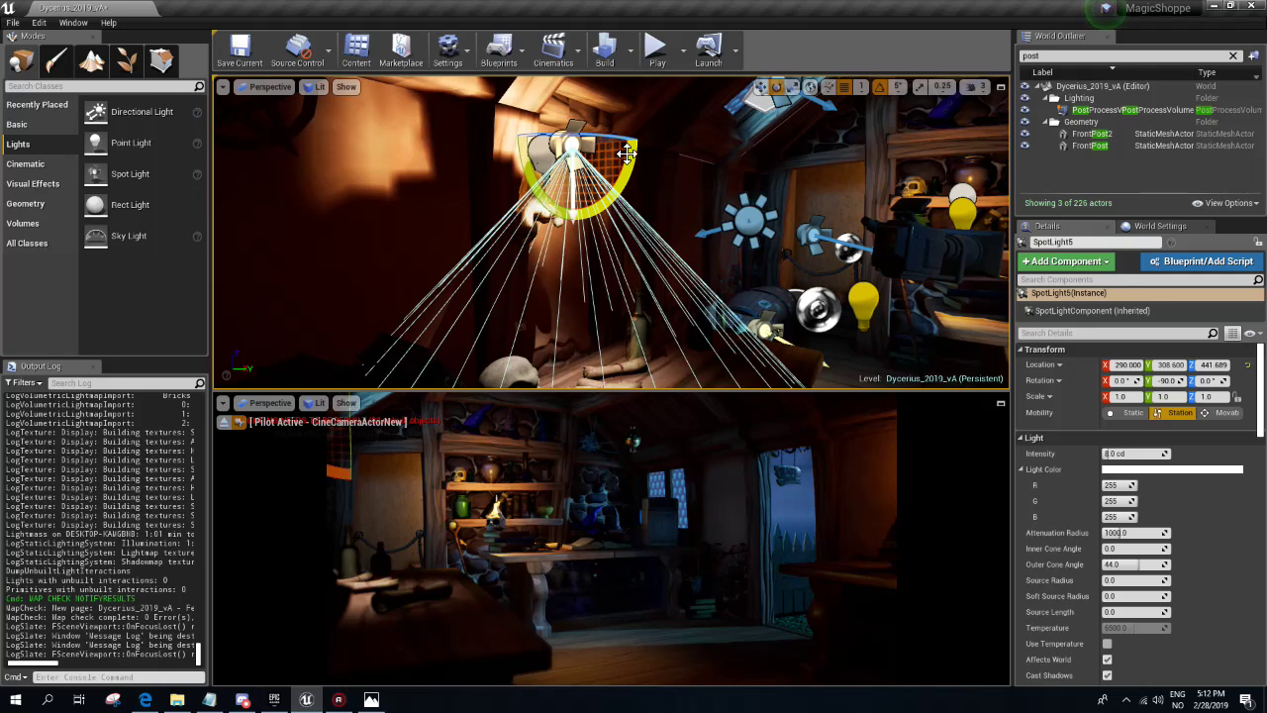
{"action": "left_click_drag", "start_coordinate": [621, 158], "coordinate": [633, 202]}
{"action": "key", "text": "w"}
{"action": "mouse_move", "coordinate": [578, 131]}
{"action": "left_mouse_down"}
{"action": "mouse_move", "coordinate": [549, 203]}
{"action": "mouse_move", "coordinate": [566, 114]}
{"action": "left_mouse_up"}
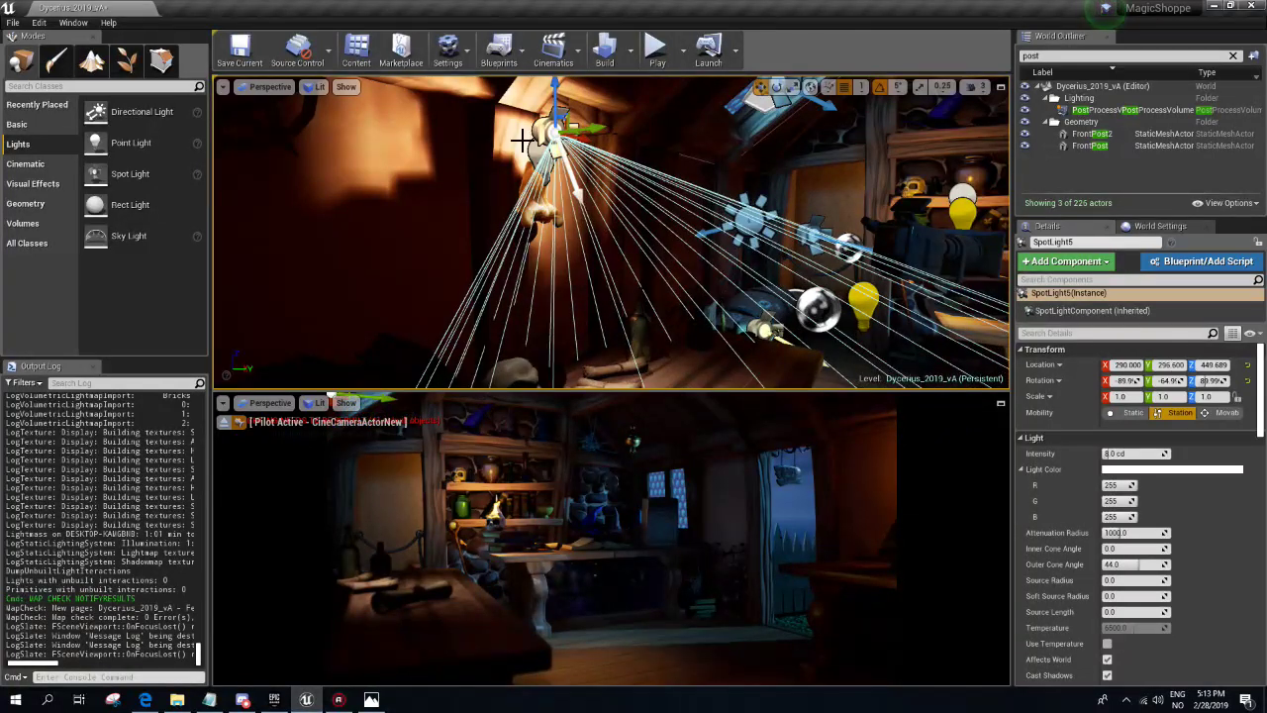
{"action": "left_click", "coordinate": [538, 151]}
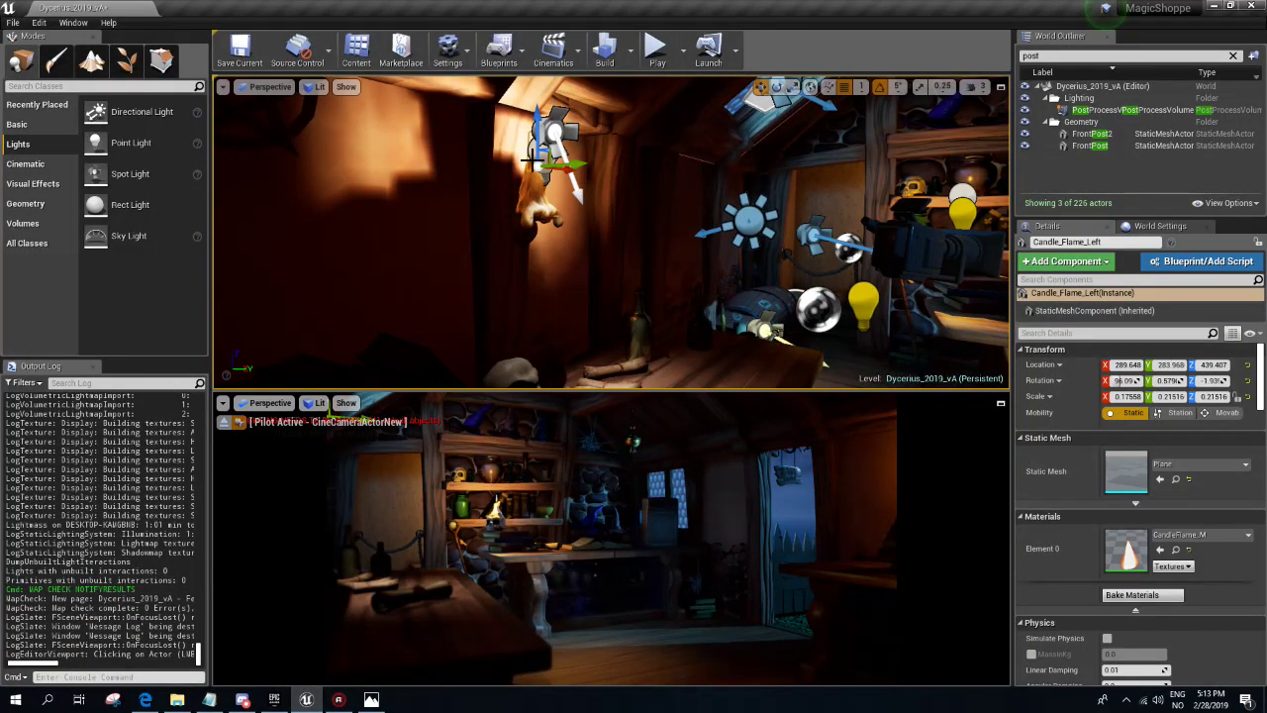
- Give PointLight2 a more saturated, deeper orange light colour
{"action": "left_click", "coordinate": [544, 134]}
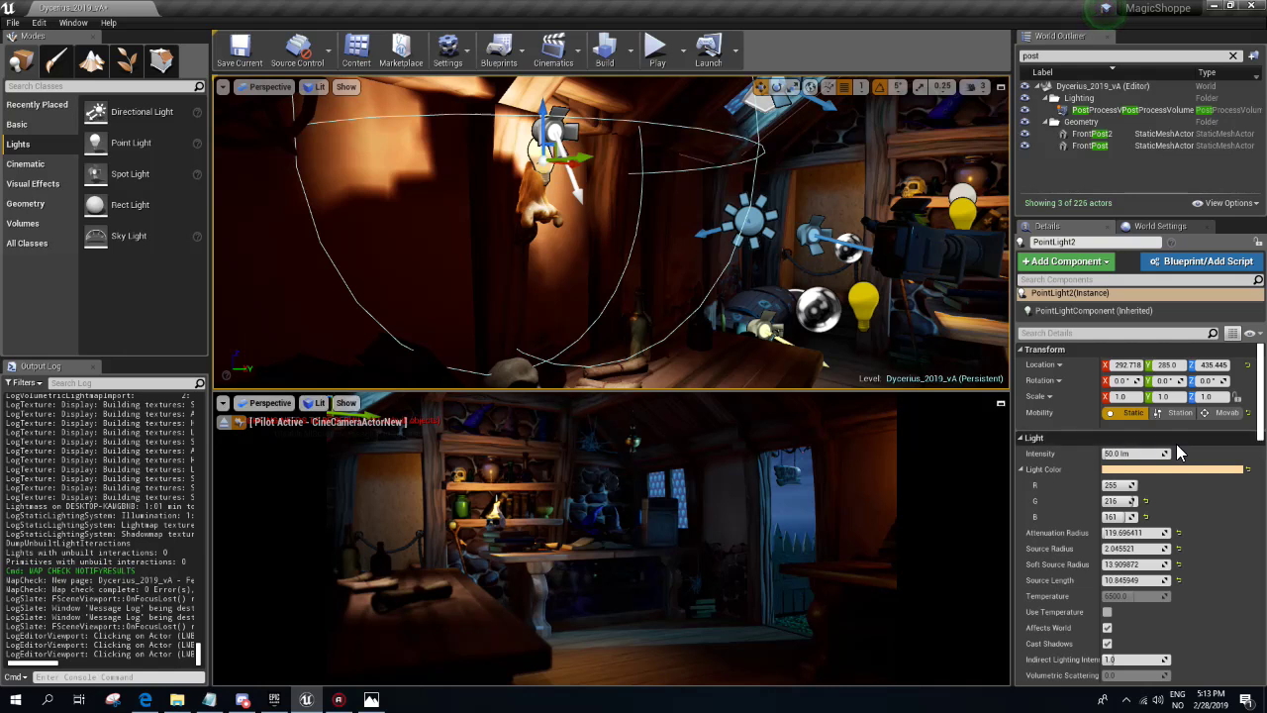
{"action": "left_click", "coordinate": [1188, 465]}
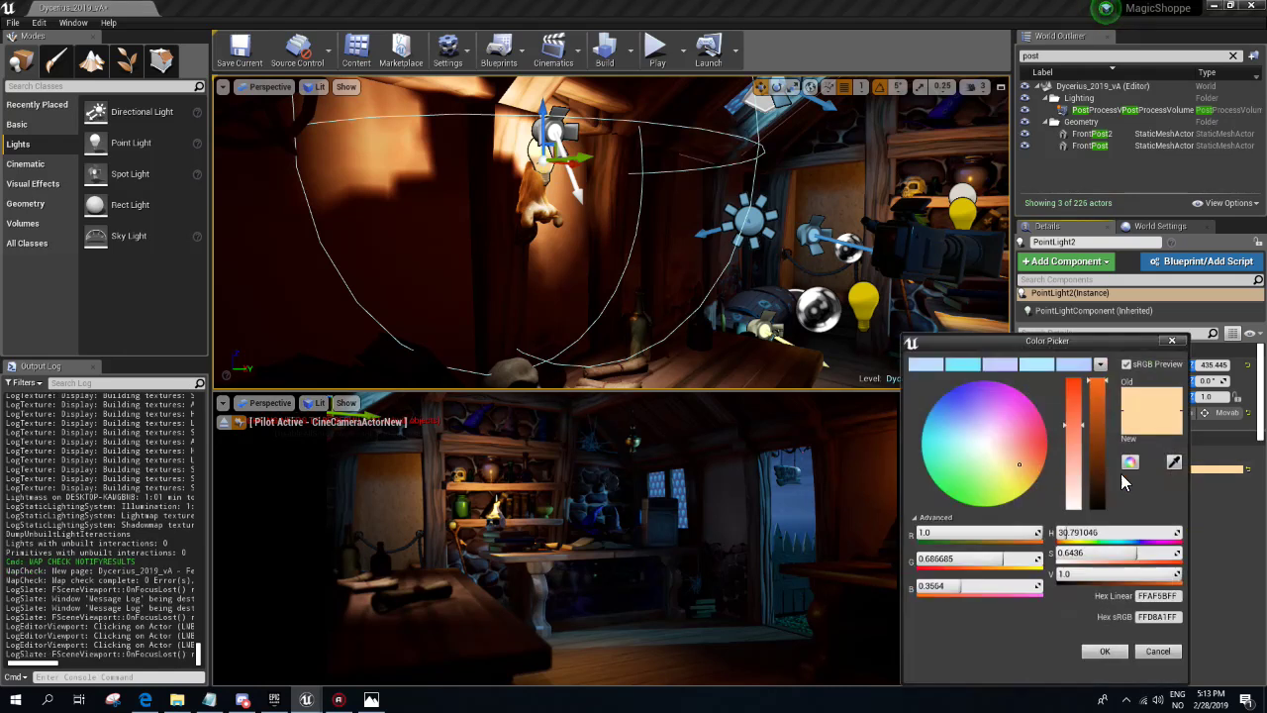
{"action": "left_click", "coordinate": [1075, 414]}
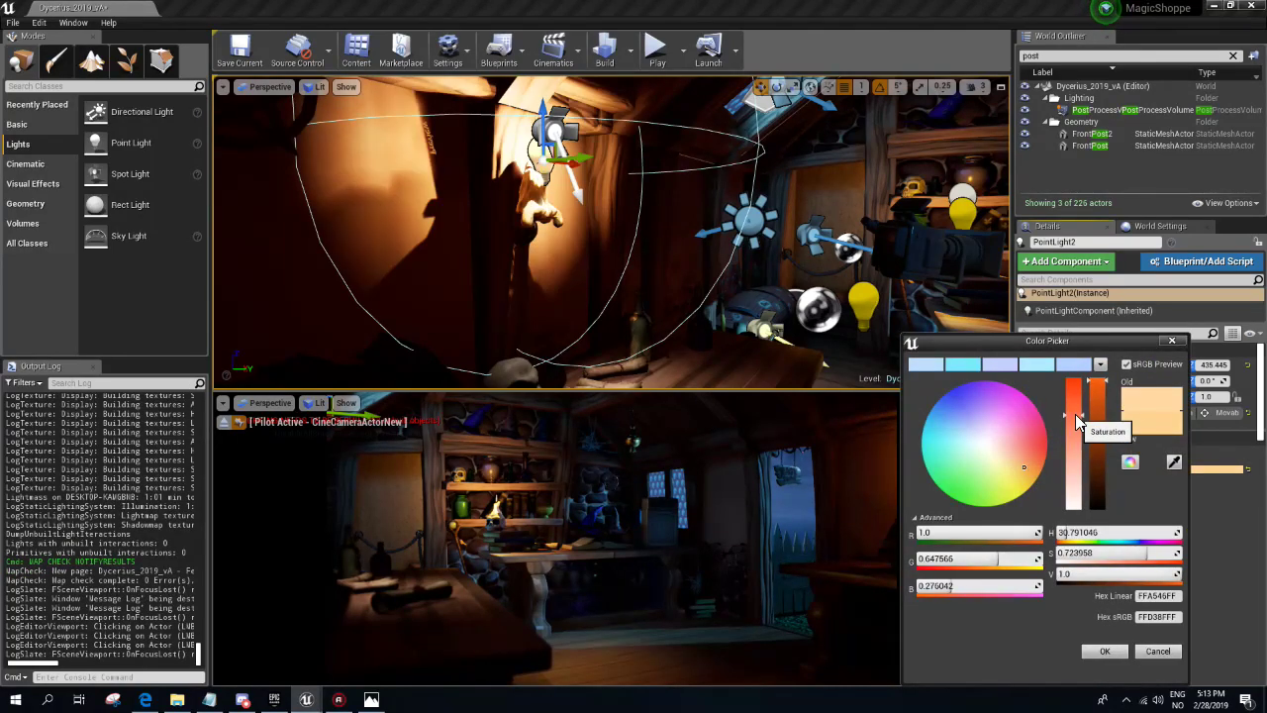
{"action": "left_click", "coordinate": [1032, 467]}
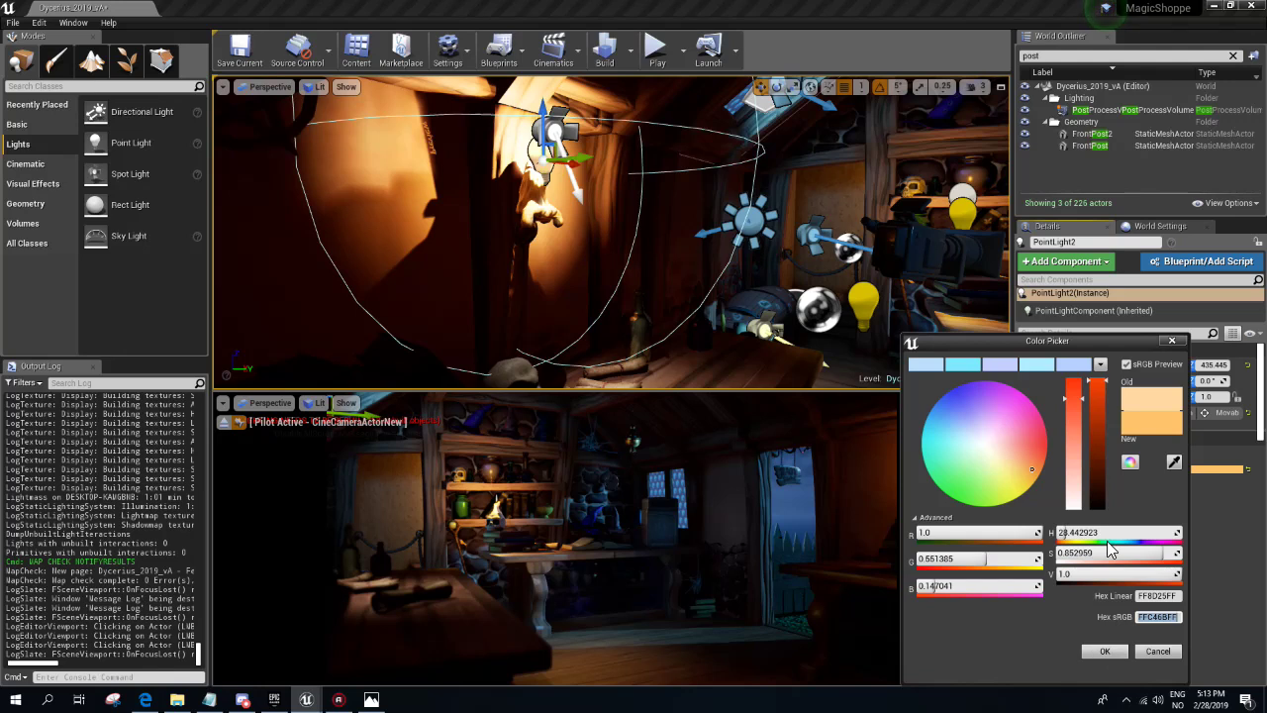
{"action": "left_click", "coordinate": [1105, 650]}
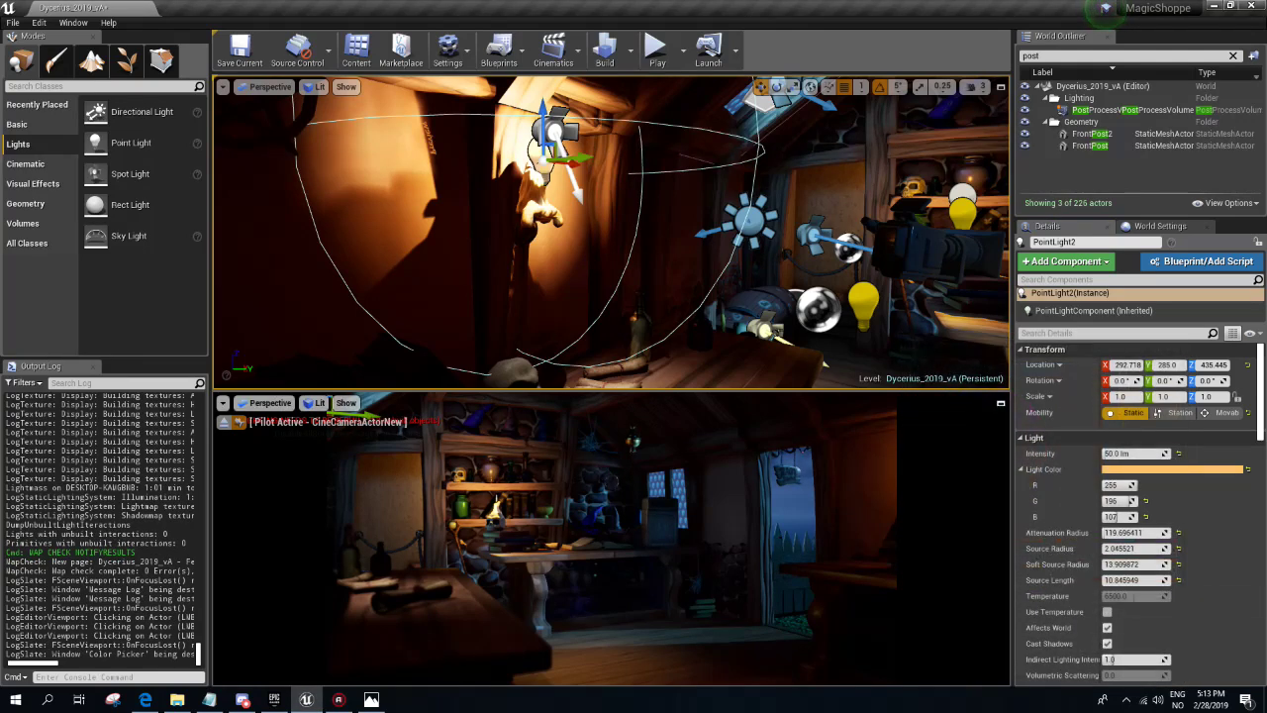
- Check the shelf candle light's RGB and hex colour values without changing them
{"action": "right_click_drag", "start_coordinate": [723, 333], "coordinate": [724, 333]}
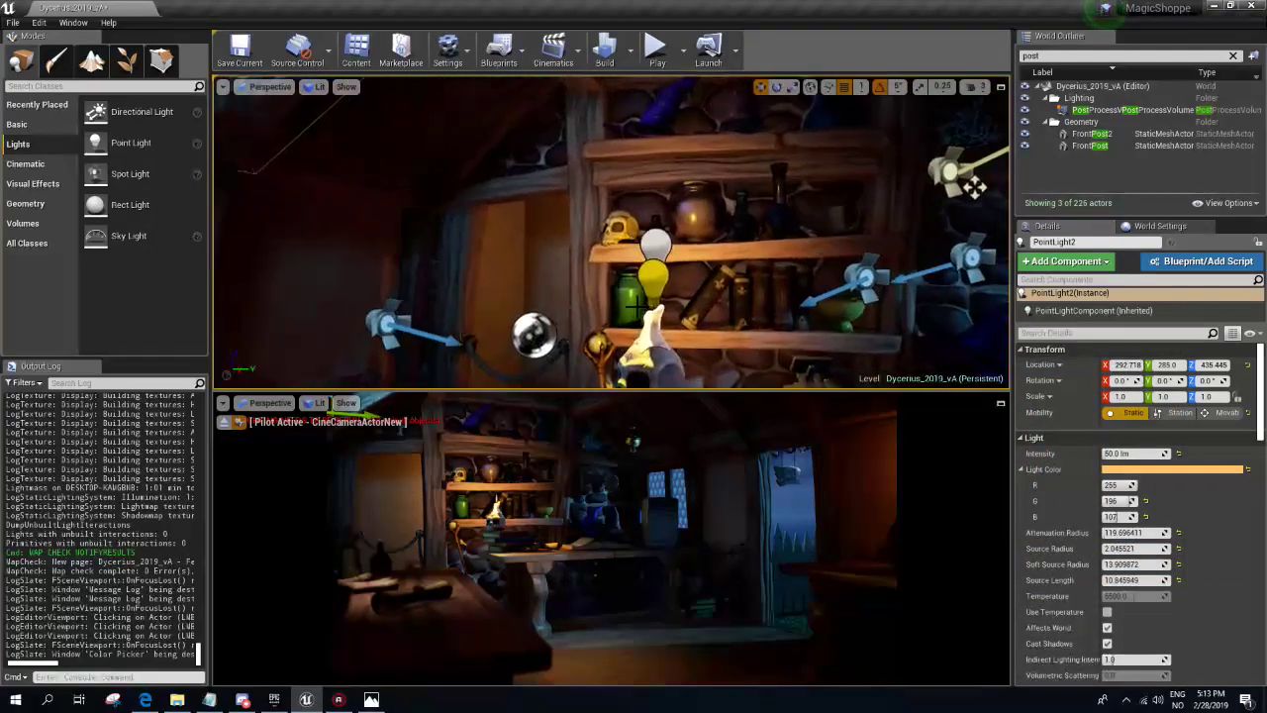
{"action": "left_click", "coordinate": [724, 334]}
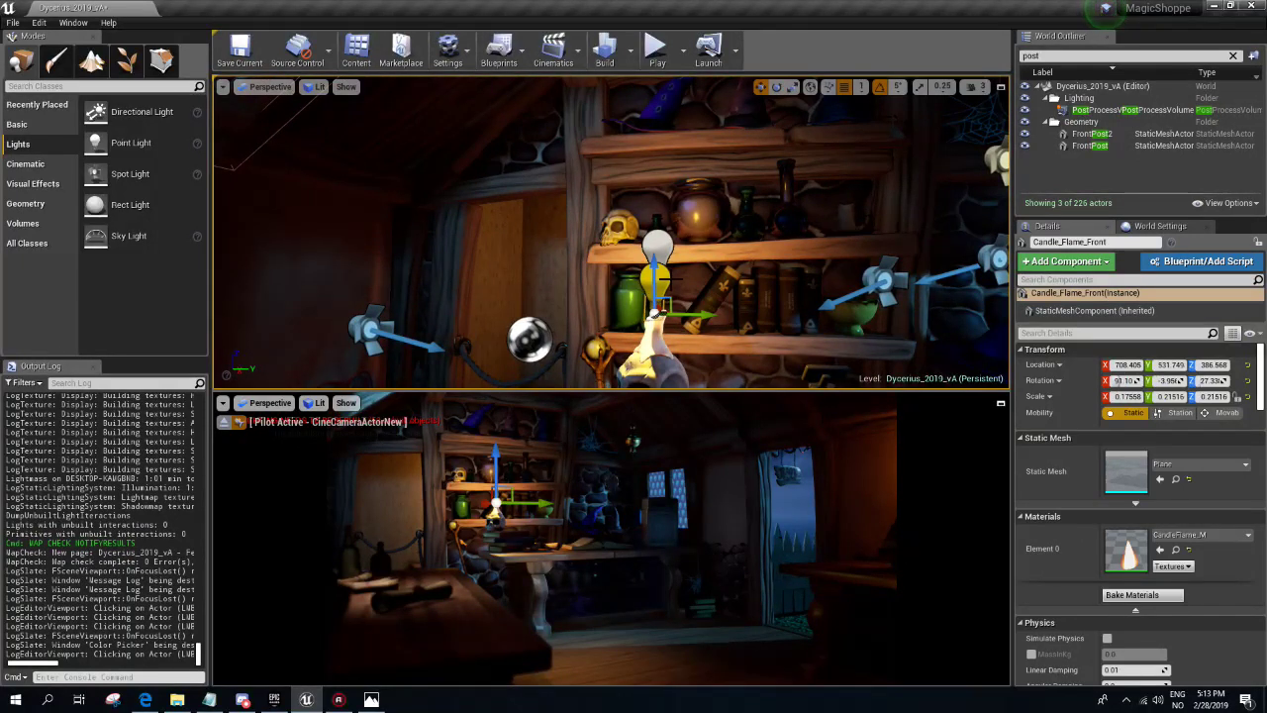
{"action": "left_click", "coordinate": [653, 288]}
{"action": "left_click", "coordinate": [1021, 470]}
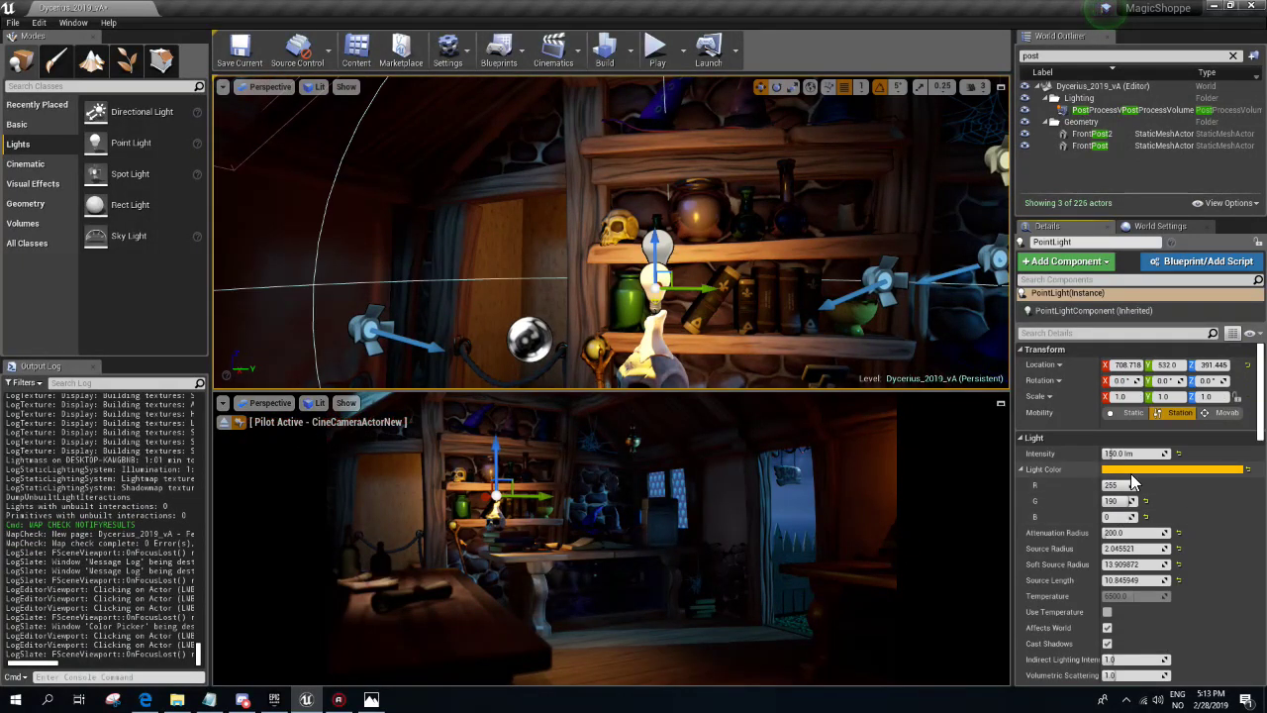
{"action": "left_click", "coordinate": [1131, 471]}
{"action": "left_click", "coordinate": [1099, 621]}
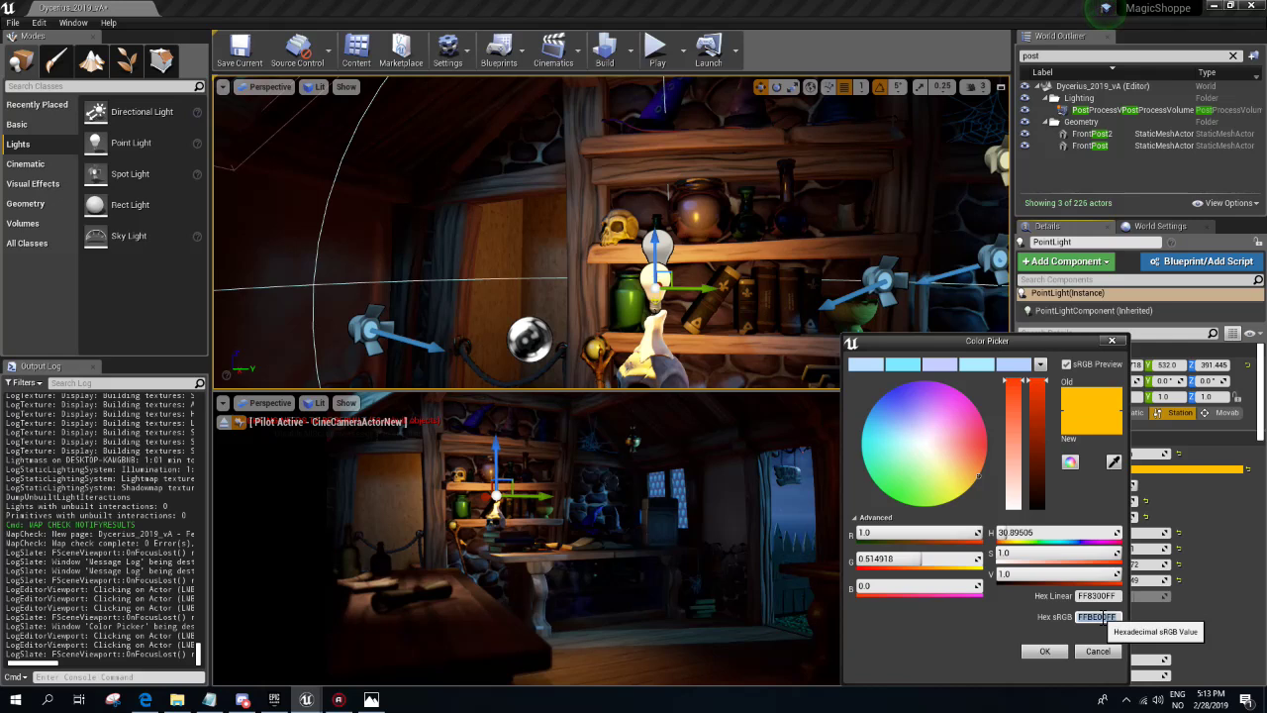
{"action": "left_click", "coordinate": [1043, 650]}
- Set PointLight2's colour to hex FFBE00 (255, 190, 0), matching the shelf candle
{"action": "mouse_move", "coordinate": [614, 248]}
{"action": "right_mouse_down"}
{"action": "mouse_move", "coordinate": [594, 198]}
{"action": "mouse_move", "coordinate": [614, 238]}
{"action": "mouse_move", "coordinate": [699, 246]}
{"action": "right_mouse_up"}
{"action": "left_click", "coordinate": [696, 198]}
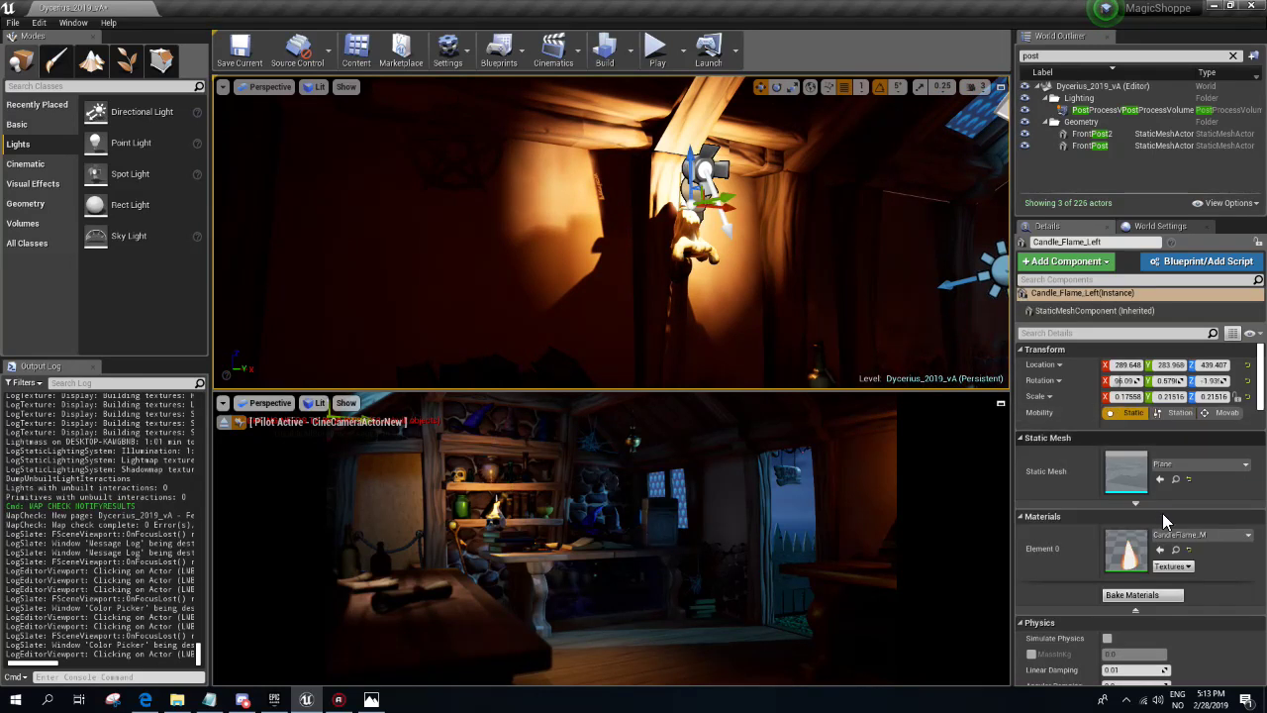
{"action": "mouse_move", "coordinate": [696, 198]}
{"action": "right_mouse_down"}
{"action": "mouse_move", "coordinate": [653, 198]}
{"action": "mouse_move", "coordinate": [659, 212]}
{"action": "right_mouse_up"}
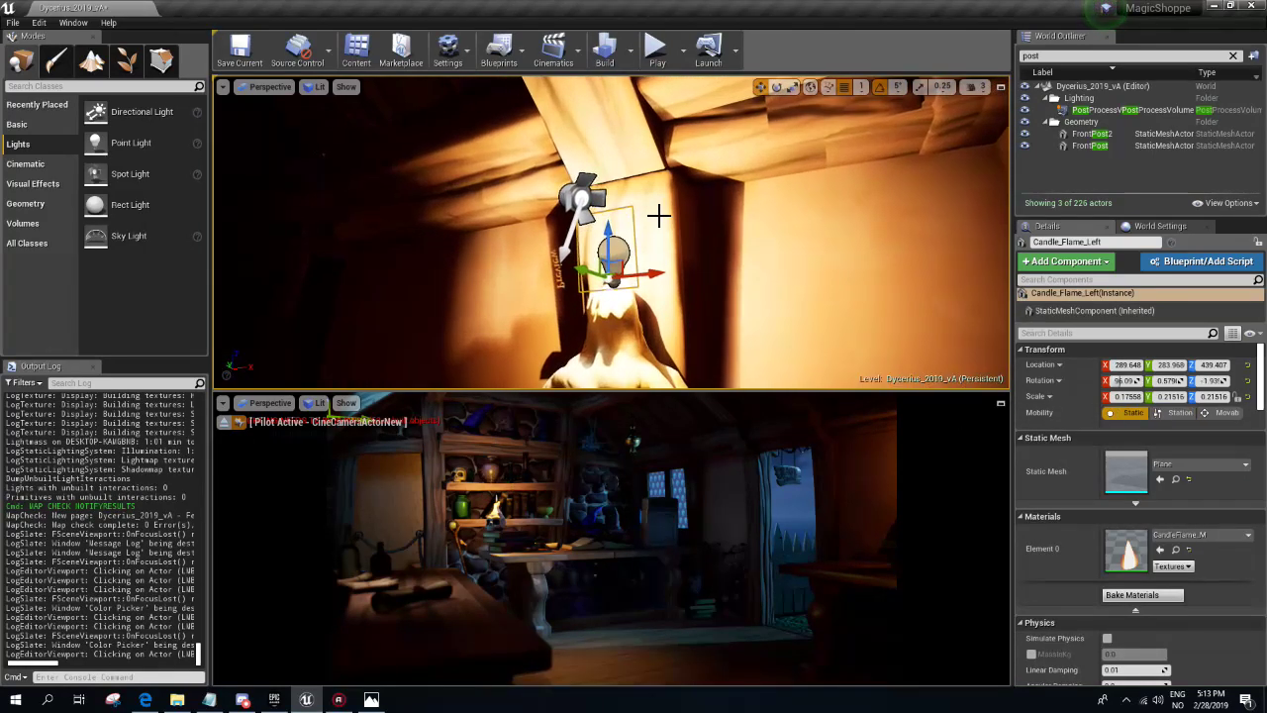
{"action": "left_click", "coordinate": [628, 251]}
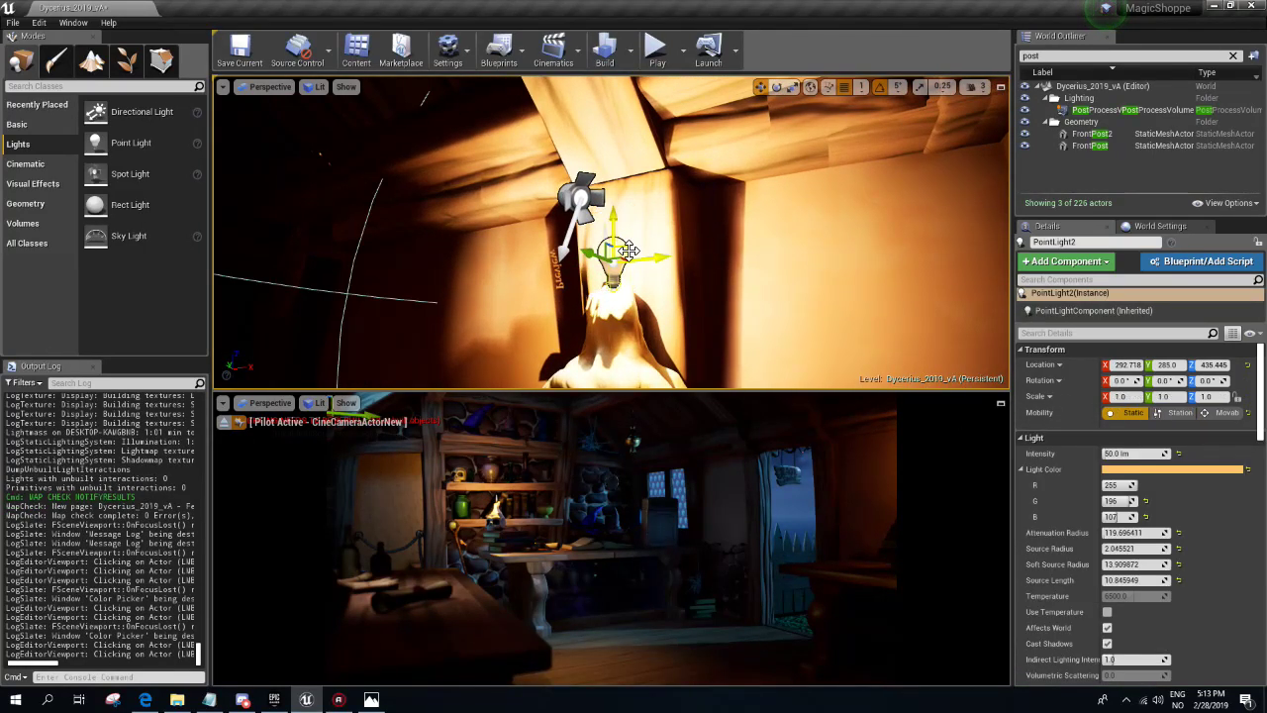
{"action": "left_click", "coordinate": [1218, 469]}
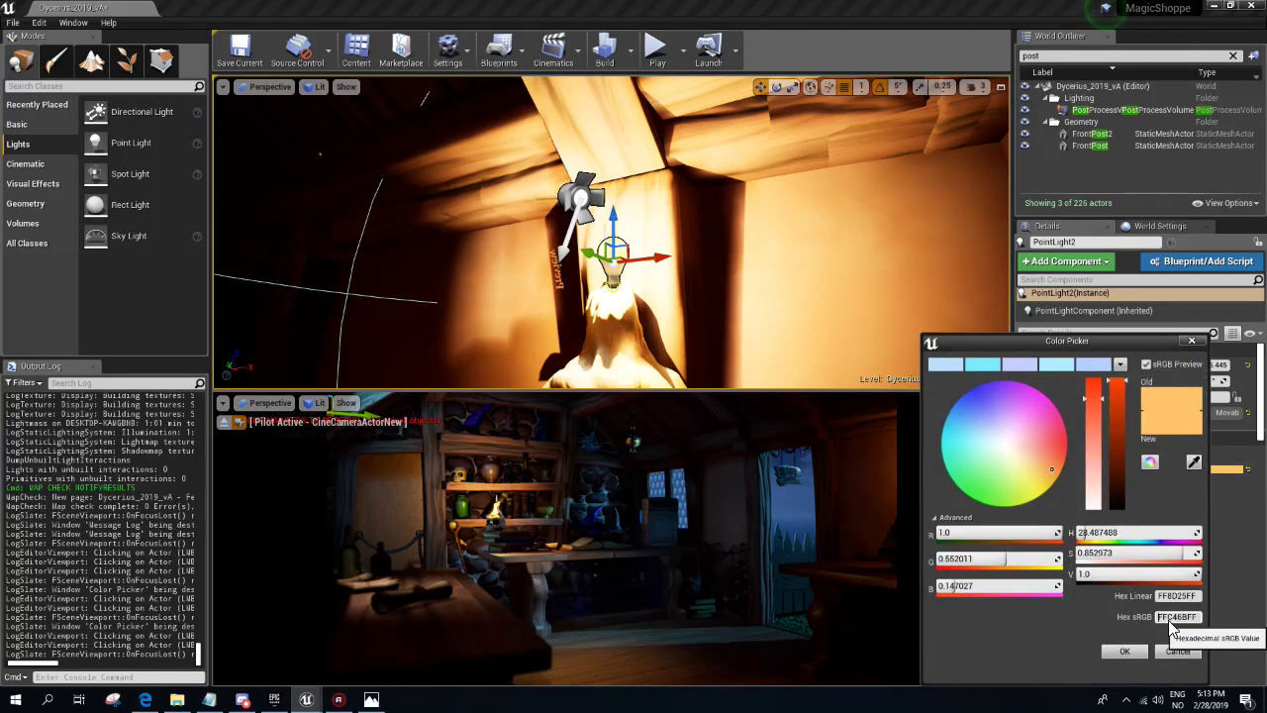
{"action": "type", "text": "FFBE00"}
{"action": "left_click", "coordinate": [1124, 650]}
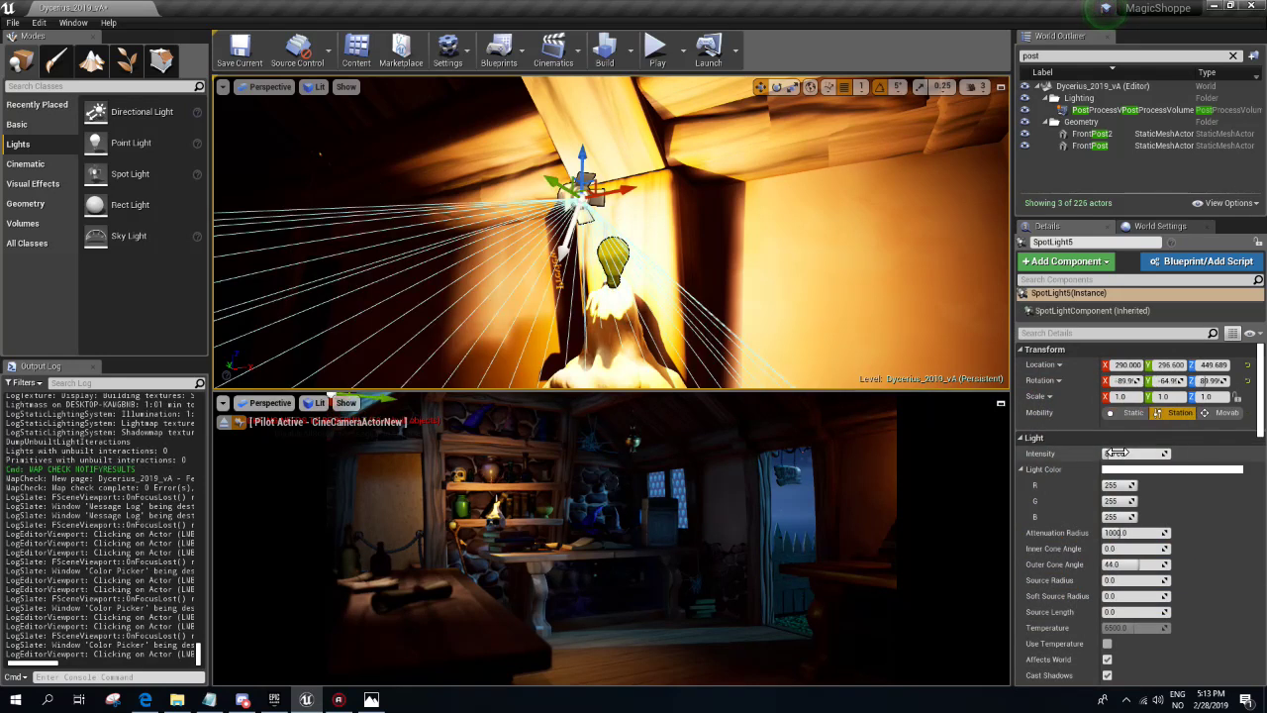
- Colour SpotLight5 with hex FFBE00 and widen its outer cone to about 71.1 degrees
{"action": "left_click", "coordinate": [1182, 471]}
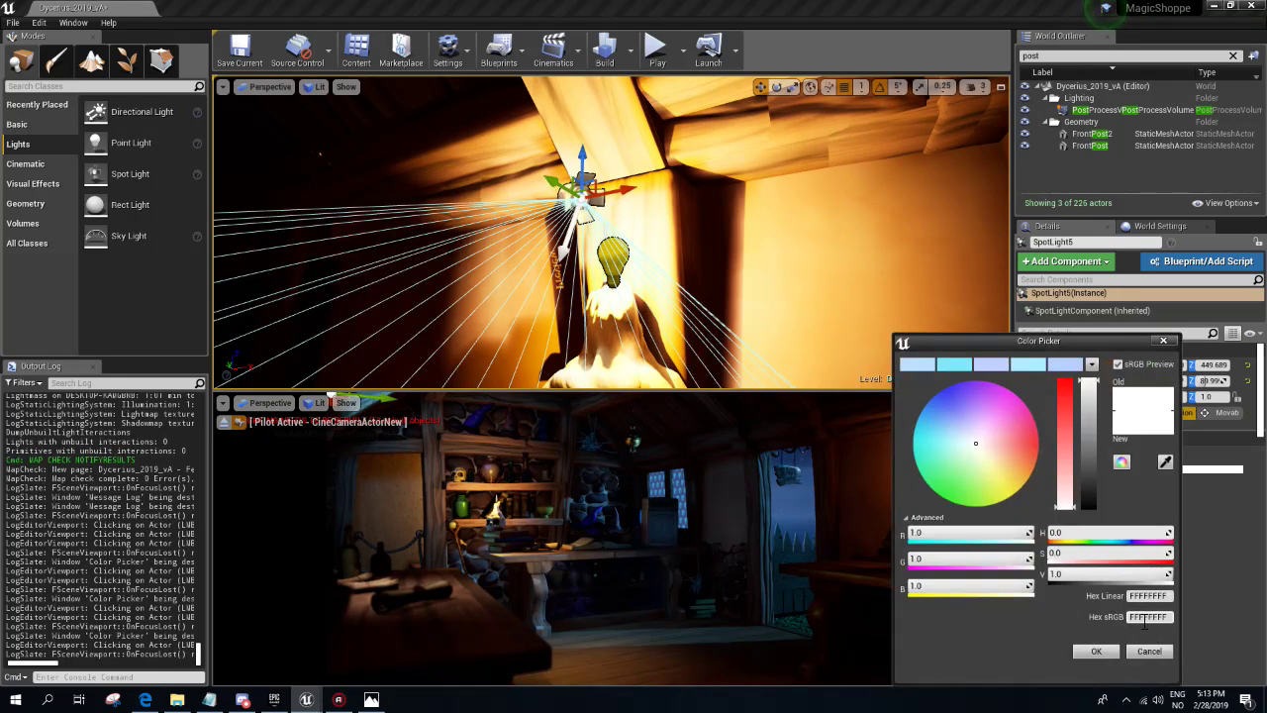
{"action": "type", "text": "FFBE00"}
{"action": "left_click", "coordinate": [1096, 650]}
{"action": "mouse_move", "coordinate": [764, 345]}
{"action": "right_mouse_down"}
{"action": "mouse_move", "coordinate": [731, 226]}
{"action": "mouse_move", "coordinate": [683, 242]}
{"action": "right_mouse_up"}
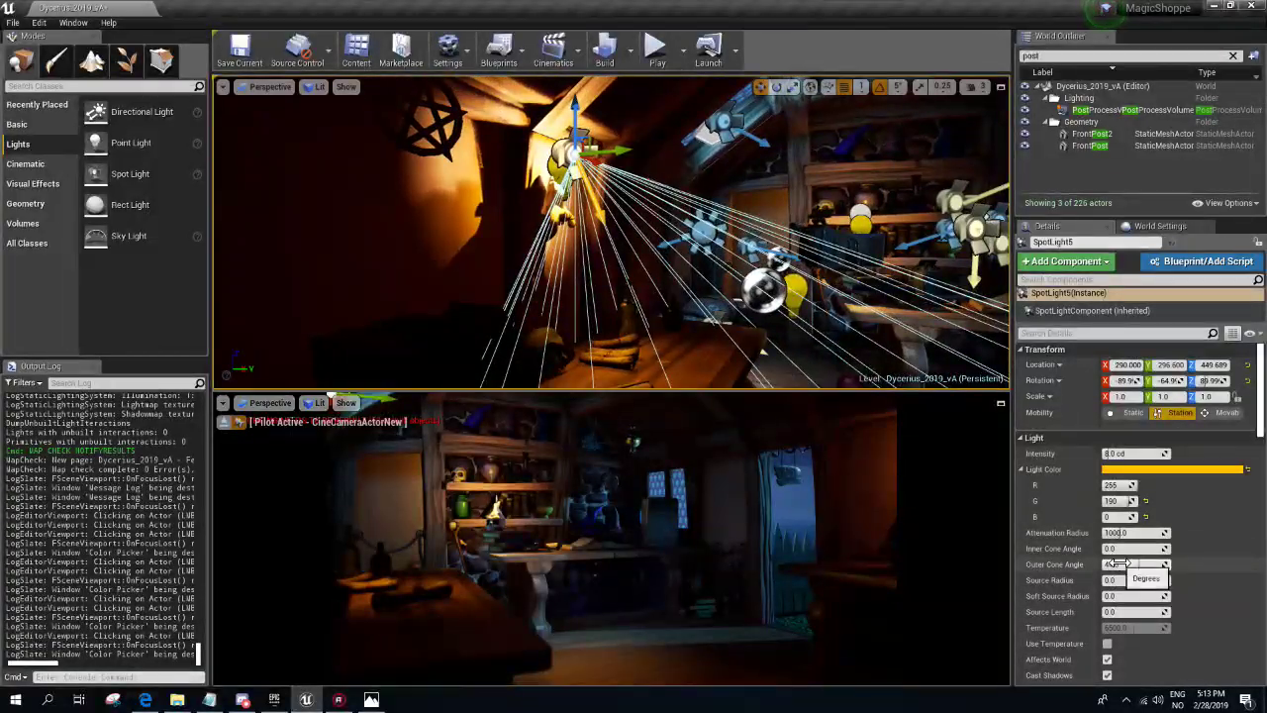
{"action": "mouse_move", "coordinate": [1116, 562]}
{"action": "left_mouse_down"}
{"action": "mouse_move", "coordinate": [1228, 562]}
{"action": "mouse_move", "coordinate": [1213, 563]}
{"action": "left_mouse_up"}
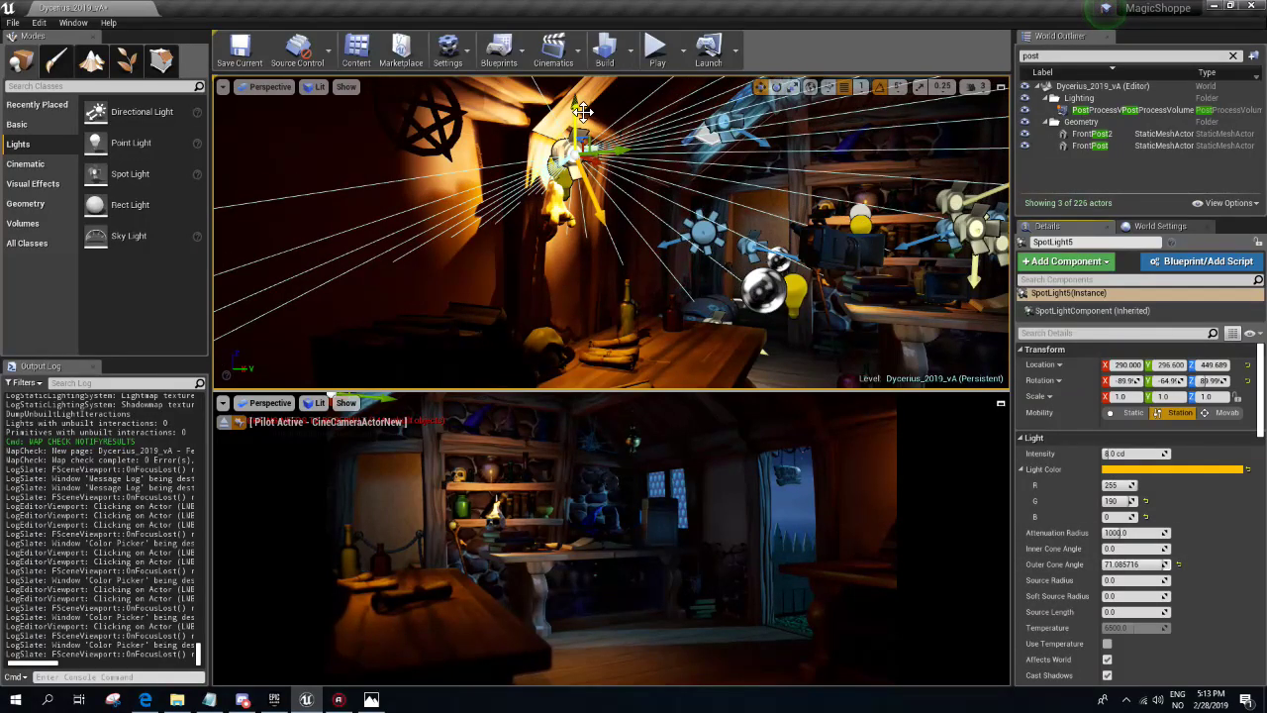
- Reposition SpotLight5 above the counter, shifting it sideways and lowering it
{"action": "mouse_move", "coordinate": [583, 111]}
{"action": "left_mouse_down"}
{"action": "mouse_move", "coordinate": [573, 143]}
{"action": "mouse_move", "coordinate": [568, 119]}
{"action": "left_mouse_up"}
{"action": "left_click_drag", "start_coordinate": [763, 351], "coordinate": [712, 347], "text": "alt"}
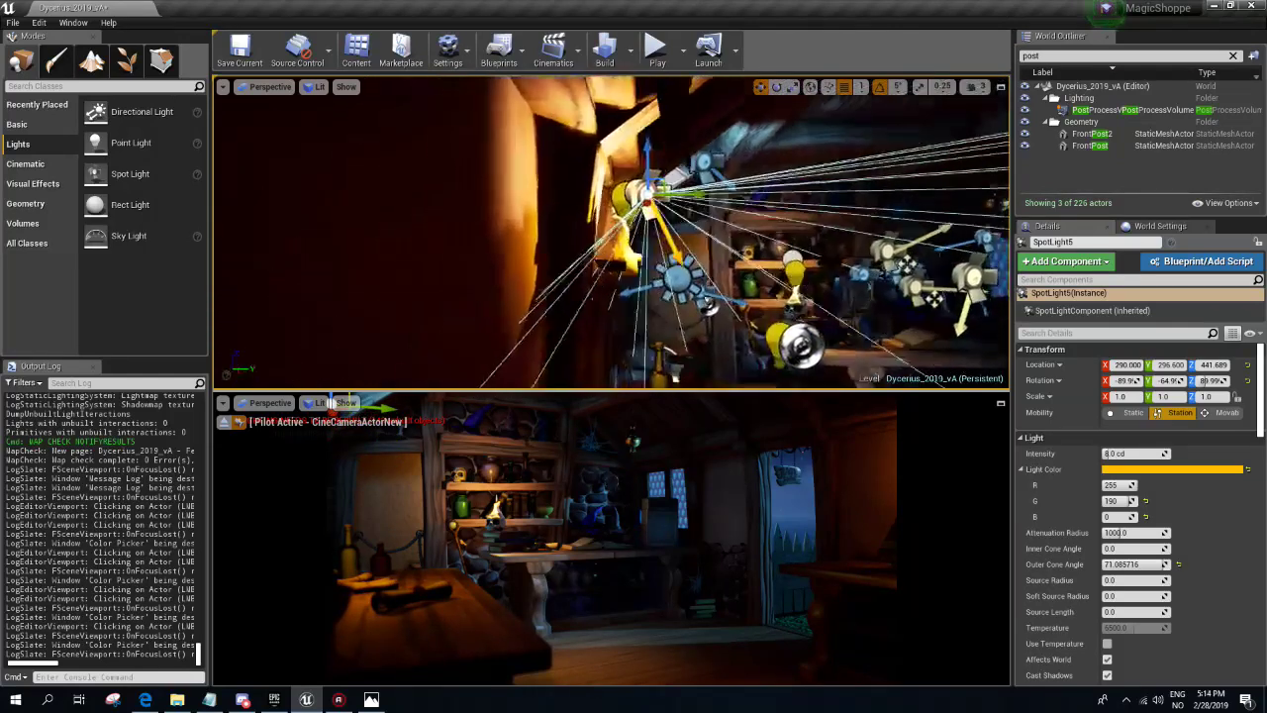
{"action": "left_click_drag", "start_coordinate": [716, 197], "coordinate": [642, 165]}
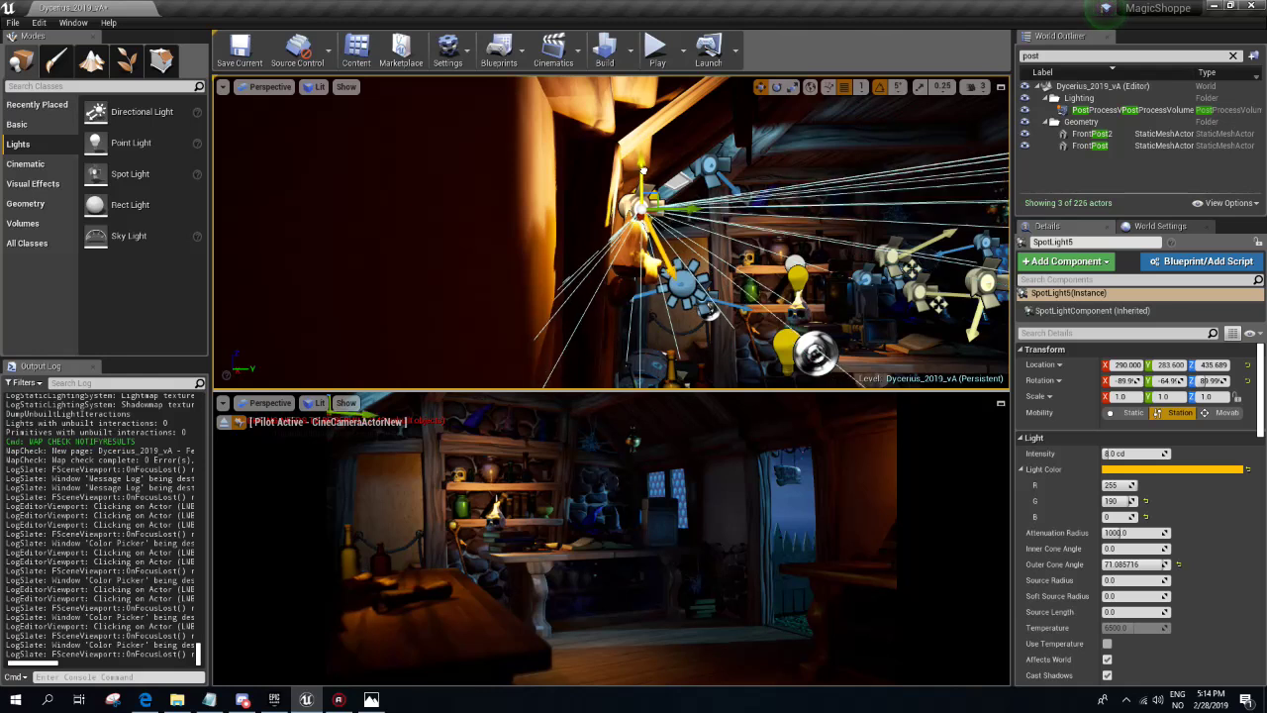
{"action": "left_click_drag", "start_coordinate": [677, 205], "coordinate": [711, 206]}
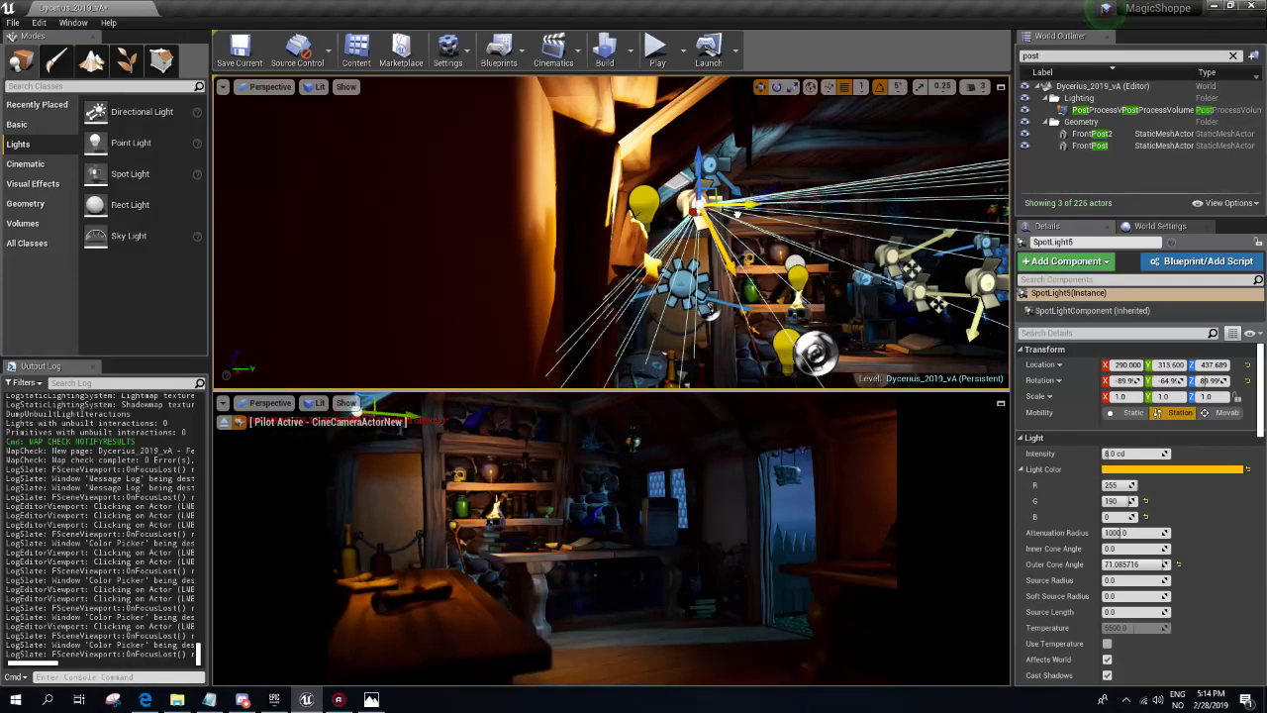
{"action": "left_click_drag", "start_coordinate": [673, 158], "coordinate": [705, 291]}
{"action": "right_click_drag", "start_coordinate": [704, 291], "coordinate": [654, 228]}
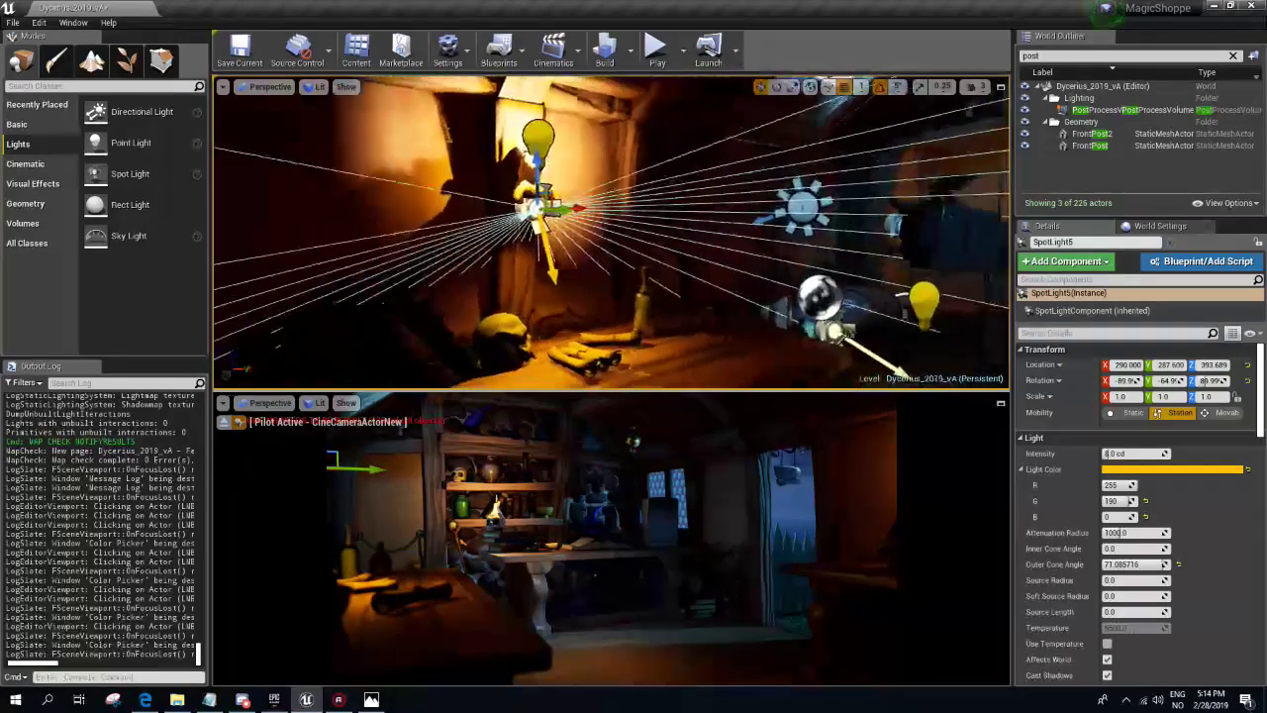
- Tilt SpotLight5's aim, slide it to 290, 299.6, 420.689, and orbit to check it
{"action": "key", "text": "e"}
{"action": "mouse_move", "coordinate": [633, 173]}
{"action": "left_mouse_down"}
{"action": "mouse_move", "coordinate": [641, 138]}
{"action": "mouse_move", "coordinate": [646, 148]}
{"action": "left_mouse_up"}
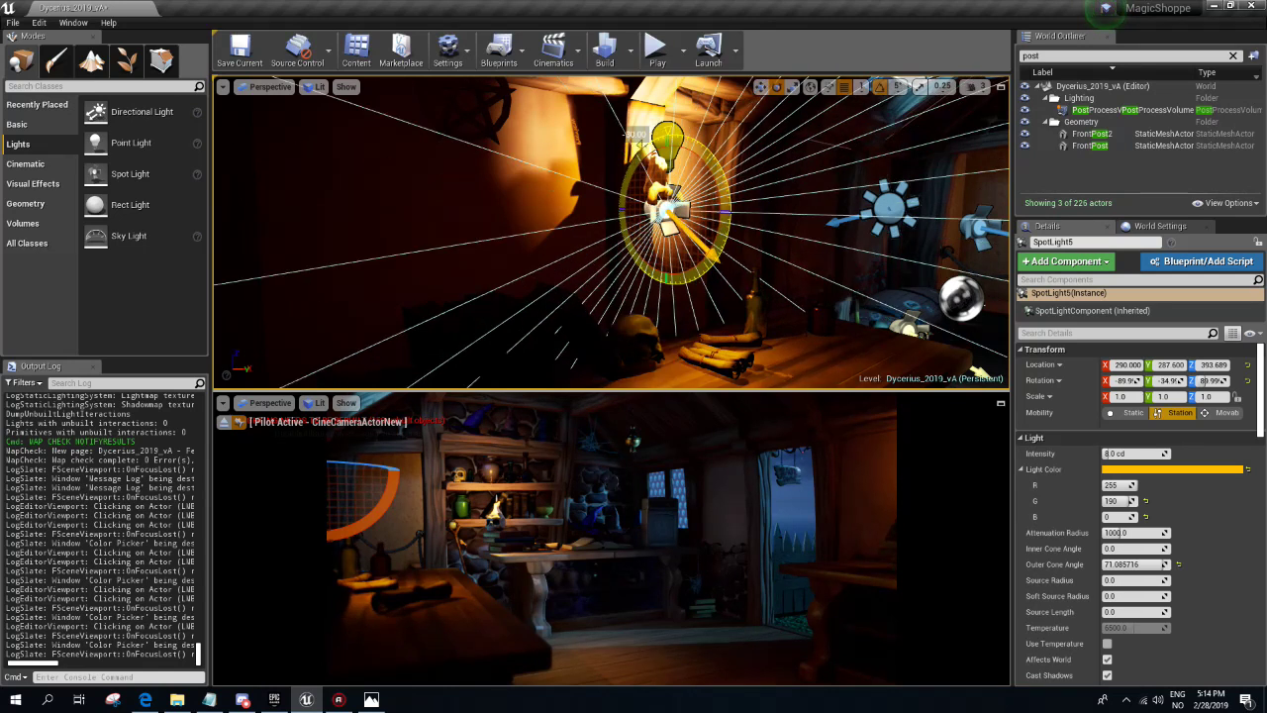
{"action": "mouse_move", "coordinate": [646, 148]}
{"action": "left_mouse_down"}
{"action": "mouse_move", "coordinate": [638, 158]}
{"action": "mouse_move", "coordinate": [673, 136]}
{"action": "left_mouse_up"}
{"action": "key", "text": "w"}
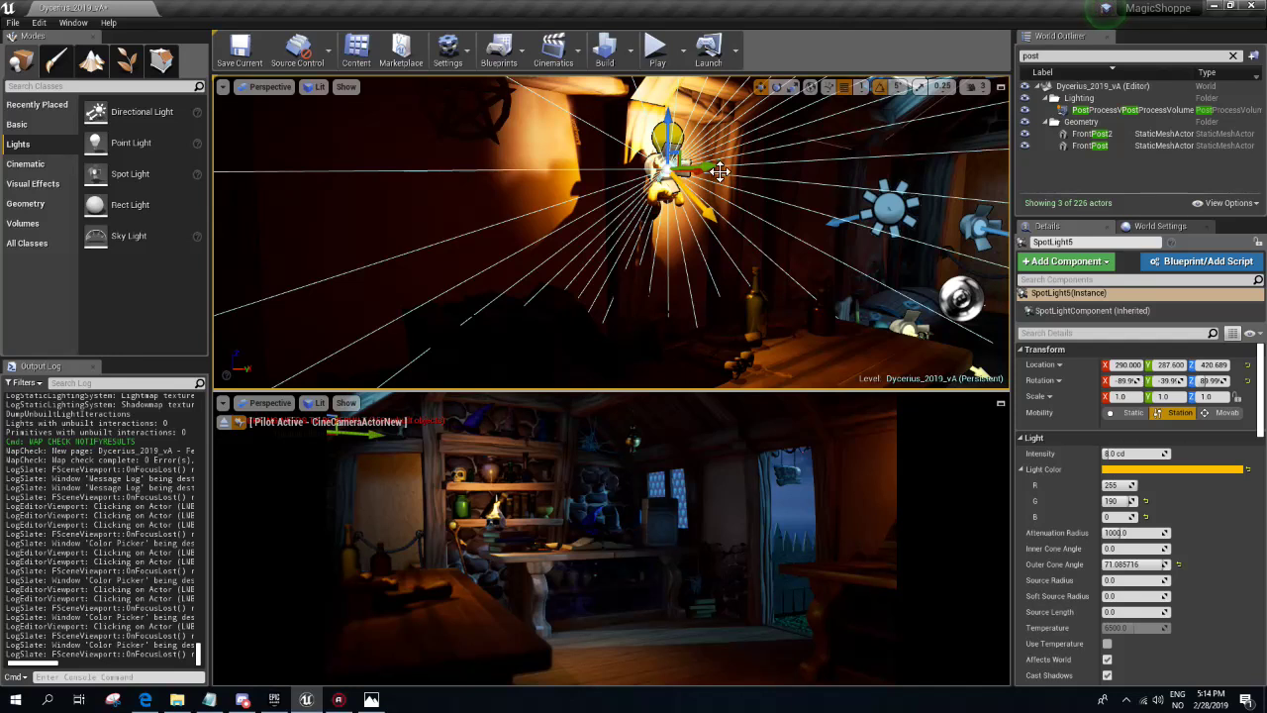
{"action": "left_click_drag", "start_coordinate": [720, 171], "coordinate": [731, 168]}
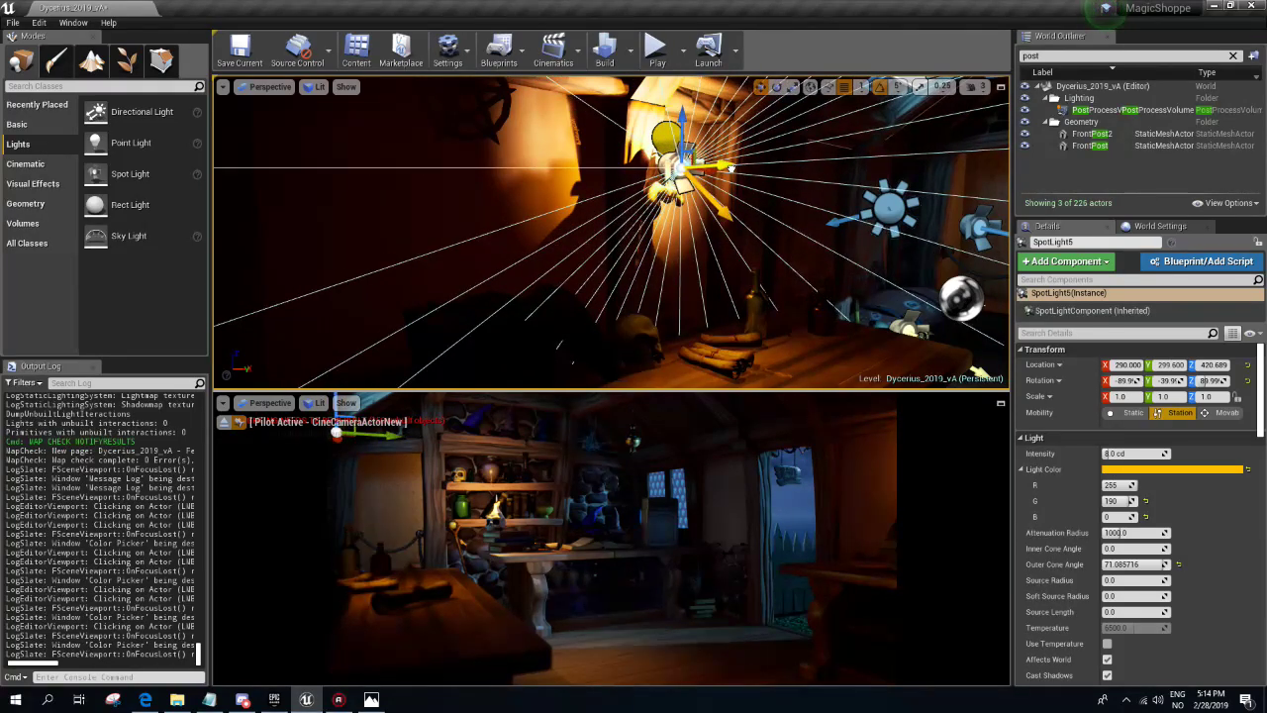
{"action": "right_click_drag", "start_coordinate": [665, 240], "coordinate": [626, 282]}
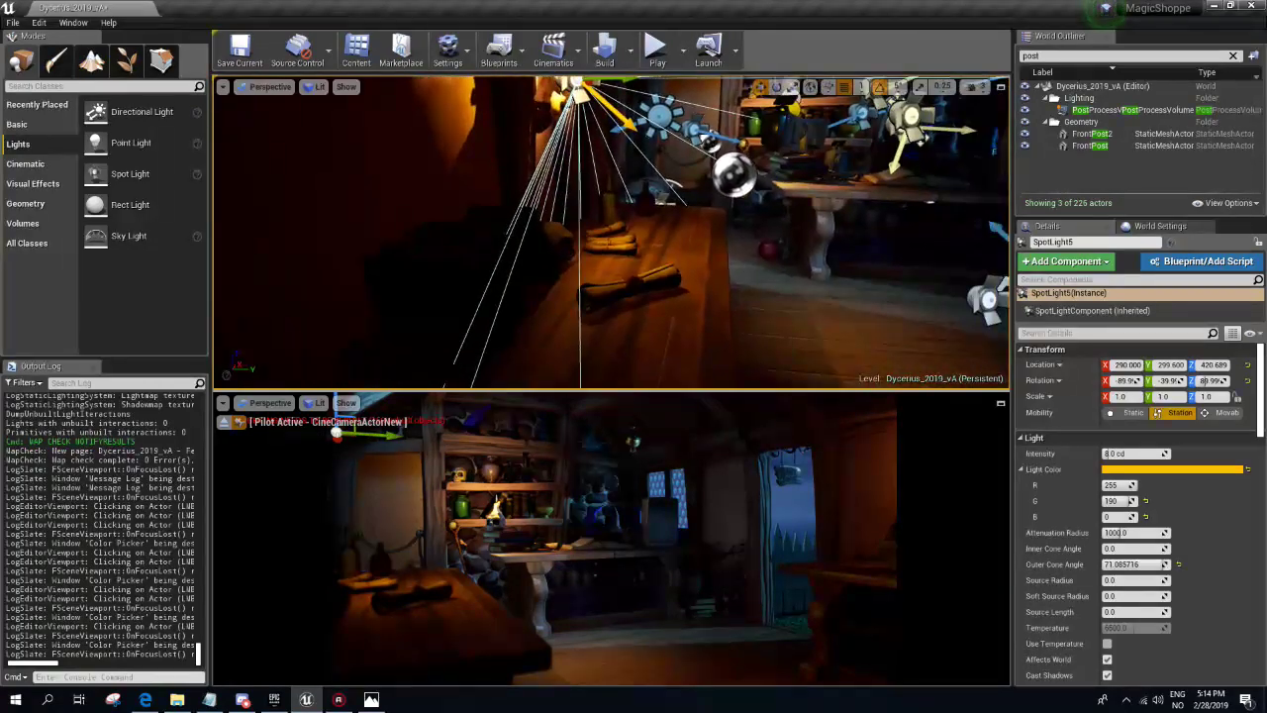
{"action": "right_click_drag", "start_coordinate": [626, 282], "coordinate": [554, 282]}
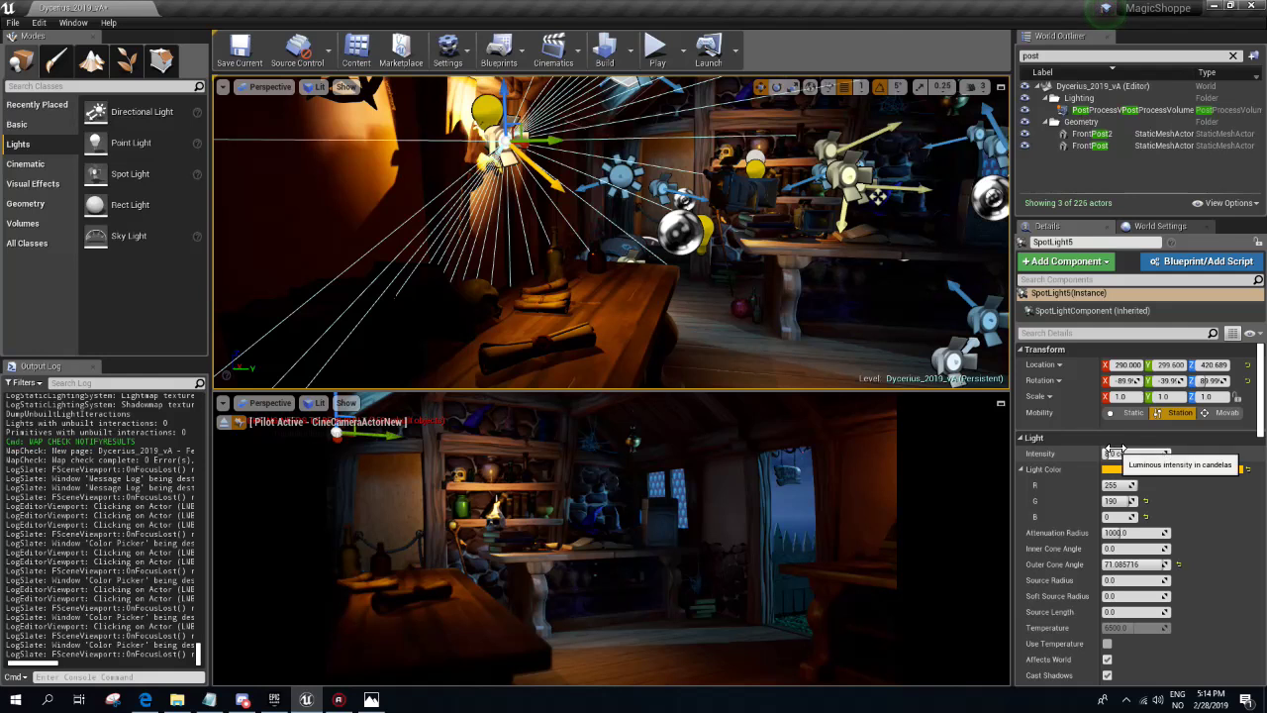
- Make SpotLight5 Static at about 27.7 cd with attenuation radius 250, then rebuild the level
{"action": "mouse_move", "coordinate": [1112, 452]}
{"action": "left_mouse_down"}
{"action": "mouse_move", "coordinate": [1131, 453]}
{"action": "mouse_move", "coordinate": [1119, 452]}
{"action": "left_mouse_up"}
{"action": "left_click", "coordinate": [1112, 416]}
{"action": "mouse_move", "coordinate": [1128, 532]}
{"action": "left_mouse_down"}
{"action": "mouse_move", "coordinate": [1110, 533]}
{"action": "mouse_move", "coordinate": [1128, 533]}
{"action": "left_mouse_up"}
{"action": "type", "text": "200"}
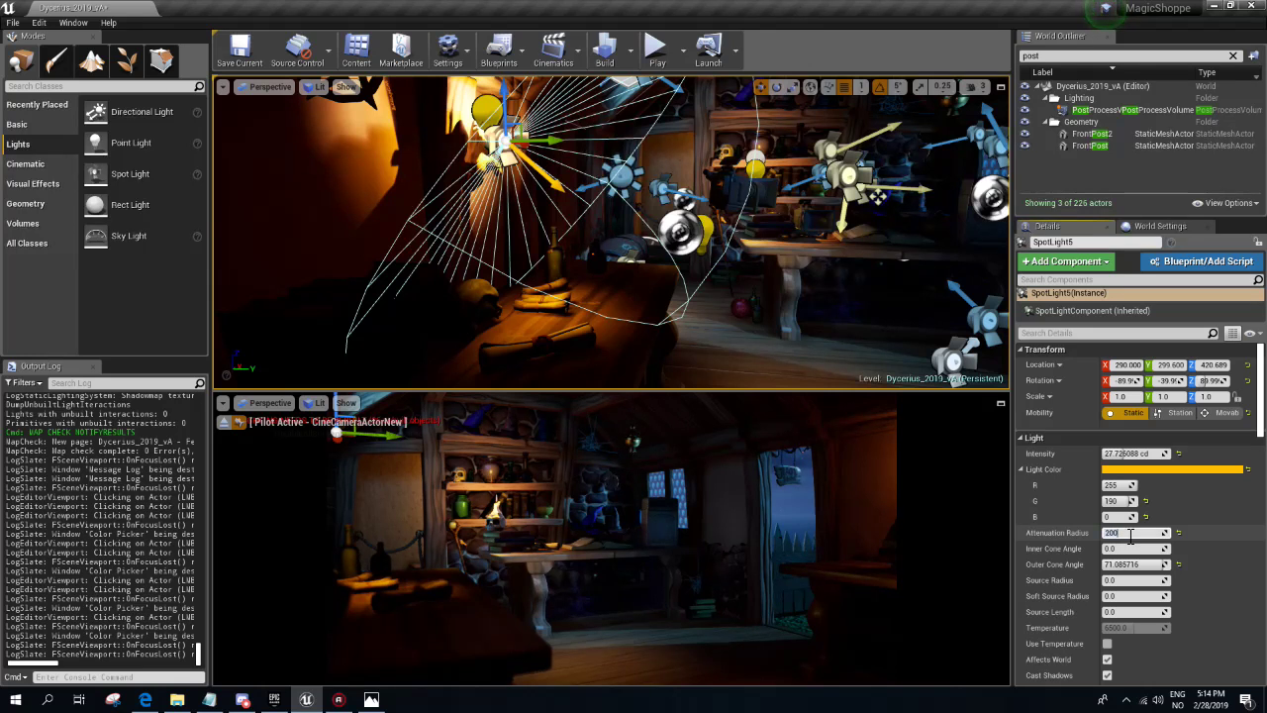
{"action": "key", "text": "Return"}
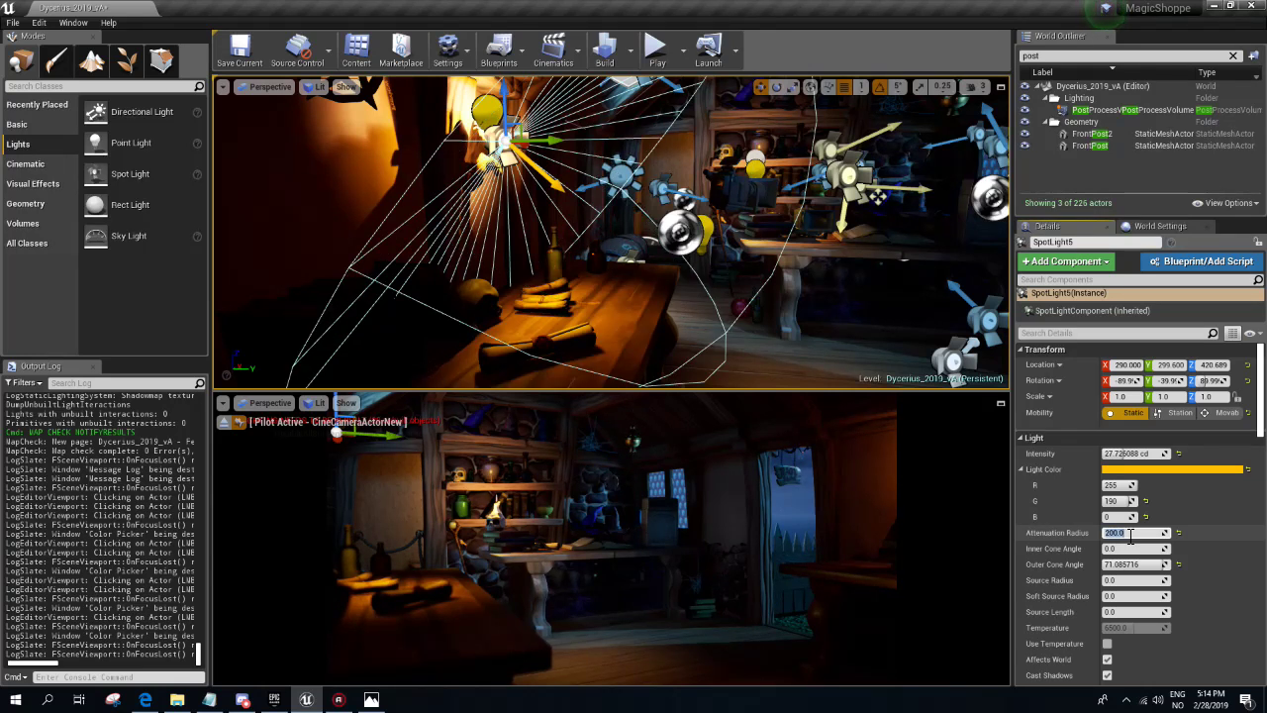
{"action": "type", "text": "0"}
{"action": "key", "text": "Return"}
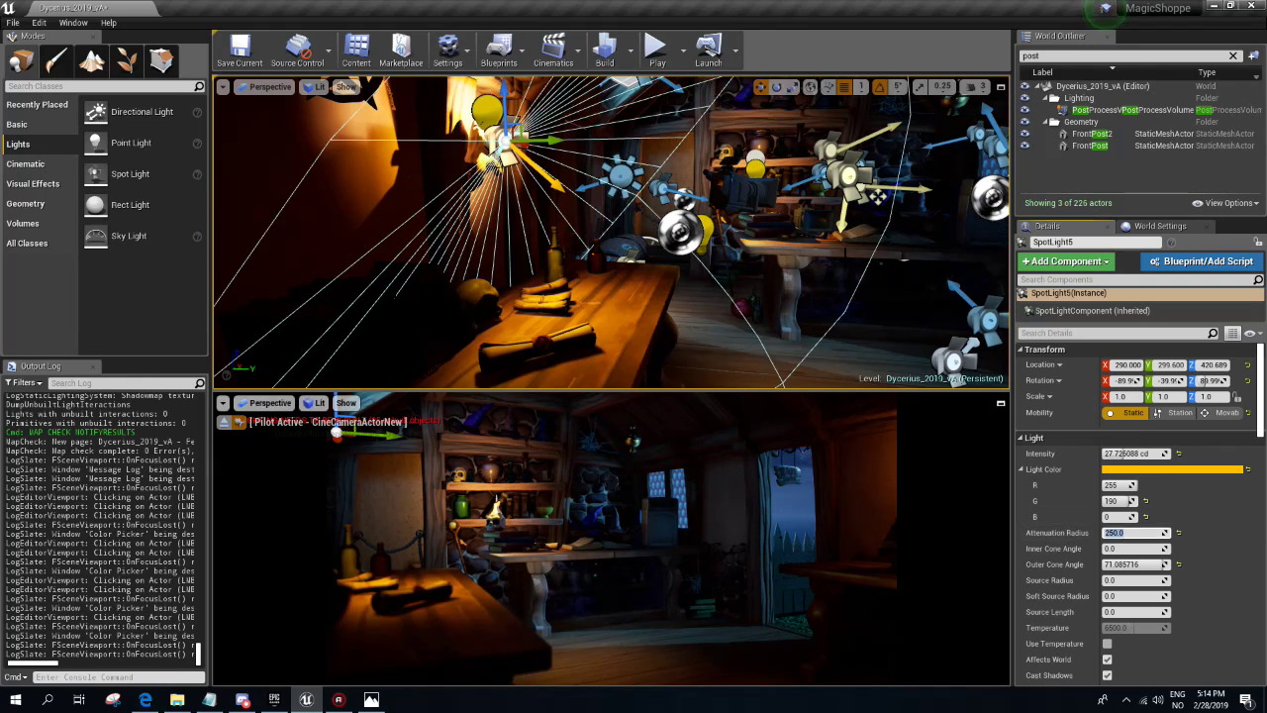
{"action": "left_click", "coordinate": [607, 58]}
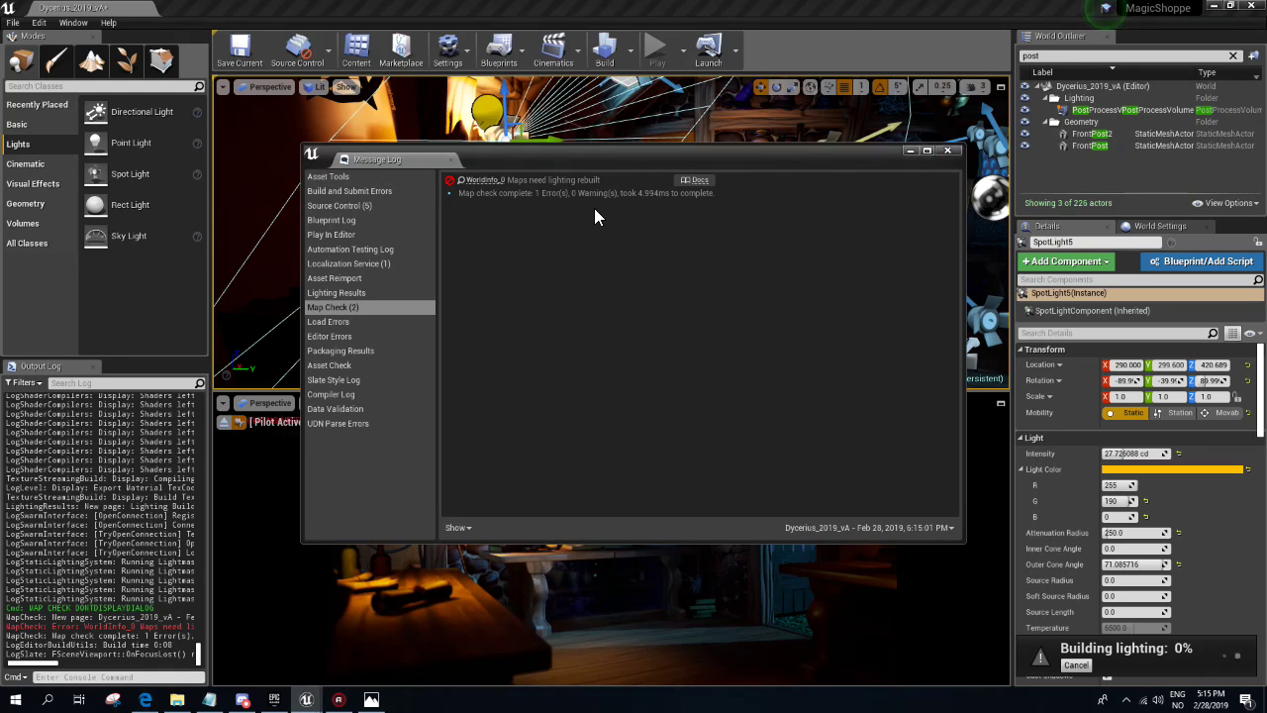
- Dismiss the map-check log and tour the shop in game view while Lightmass finishes baking
{"action": "left_click", "coordinate": [947, 152]}
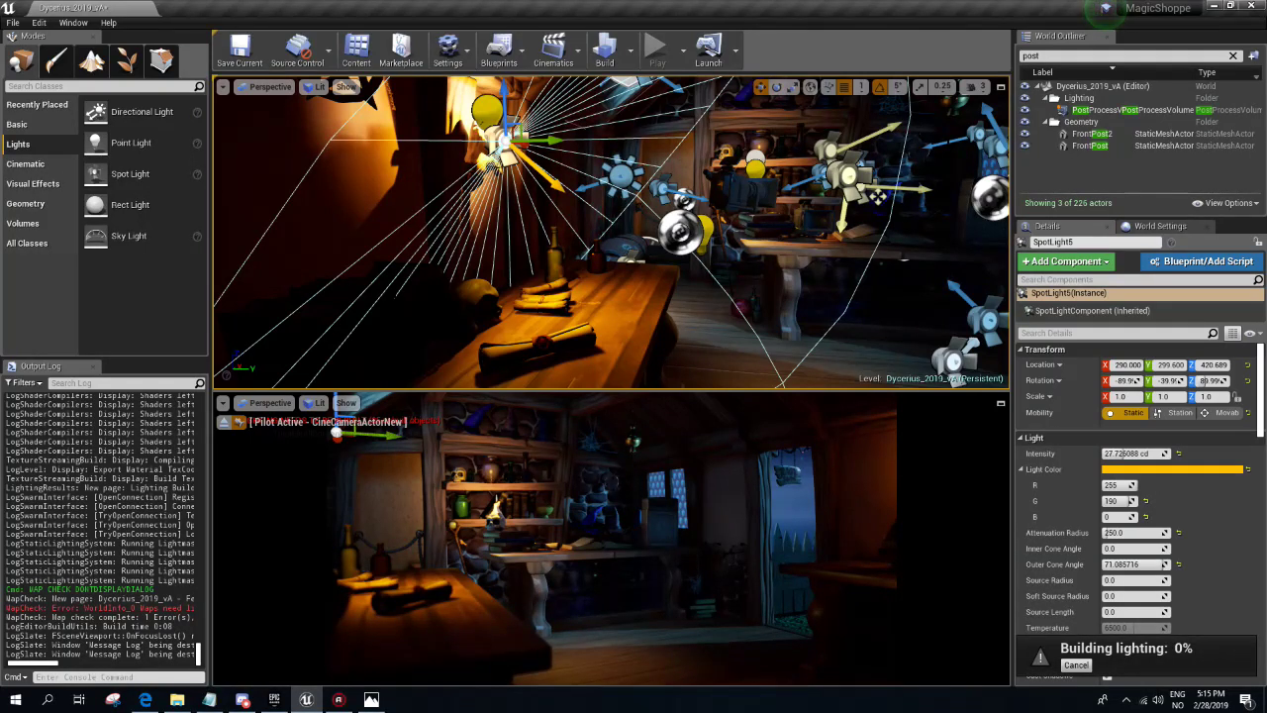
{"action": "right_click_drag", "start_coordinate": [598, 208], "coordinate": [601, 208]}
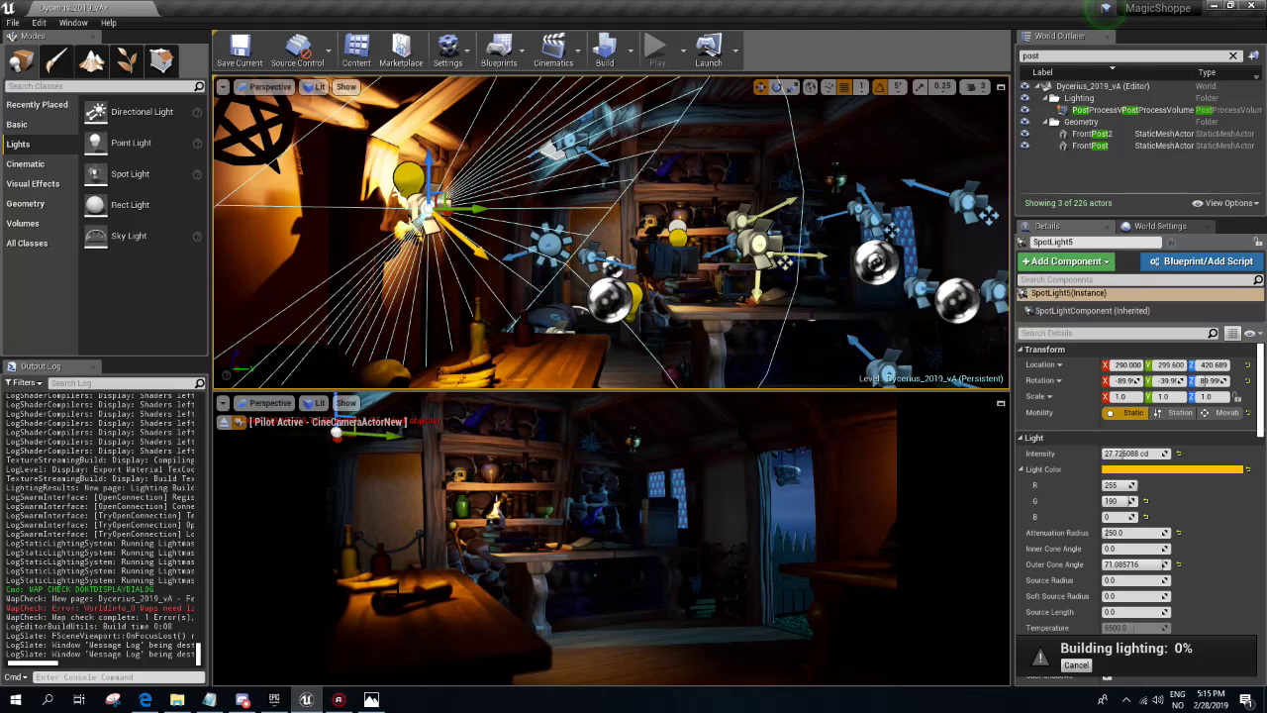
{"action": "right_click_drag", "start_coordinate": [610, 230], "coordinate": [611, 231]}
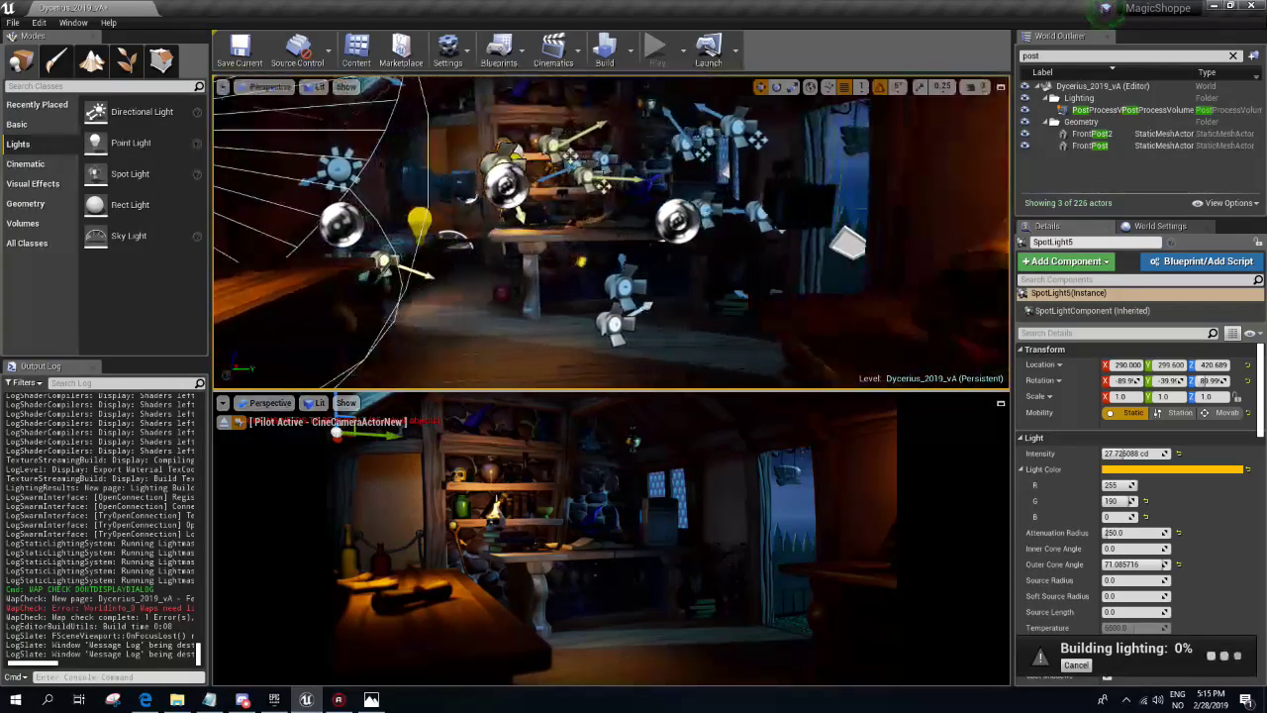
{"action": "right_click_drag", "start_coordinate": [583, 344], "coordinate": [585, 338]}
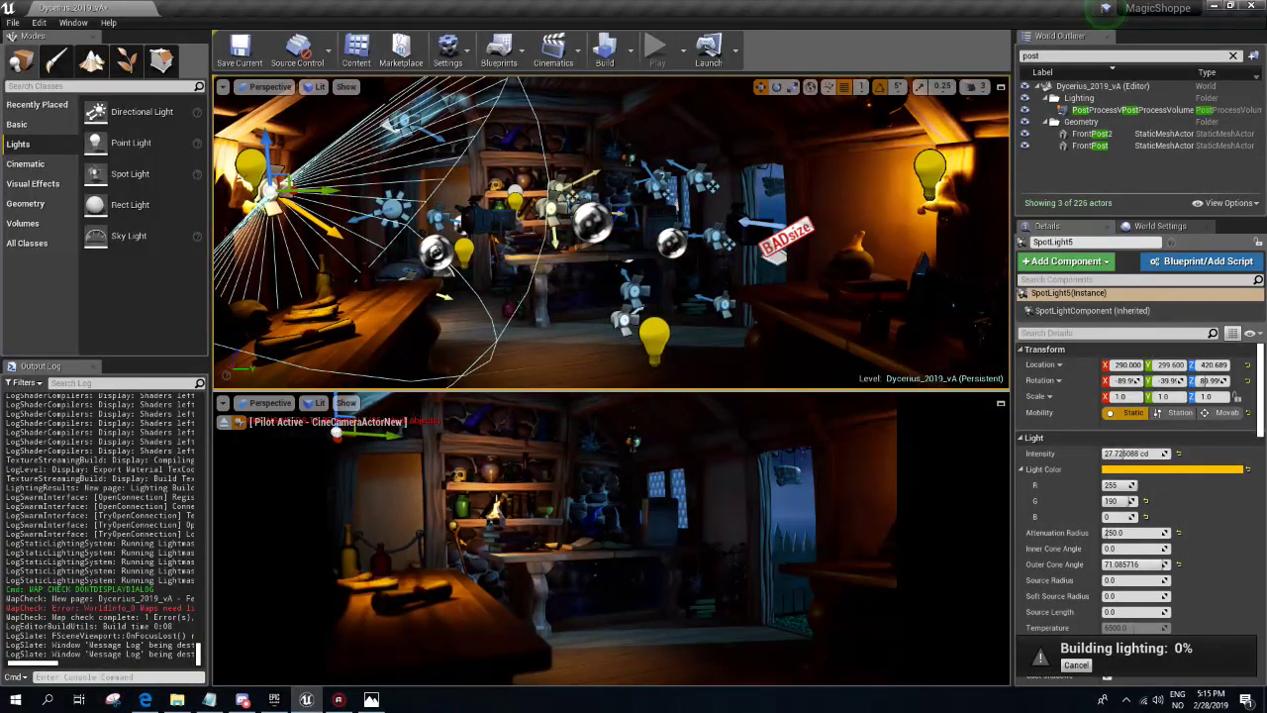
{"action": "right_click_drag", "start_coordinate": [585, 339], "coordinate": [585, 339]}
{"action": "key", "text": "g"}
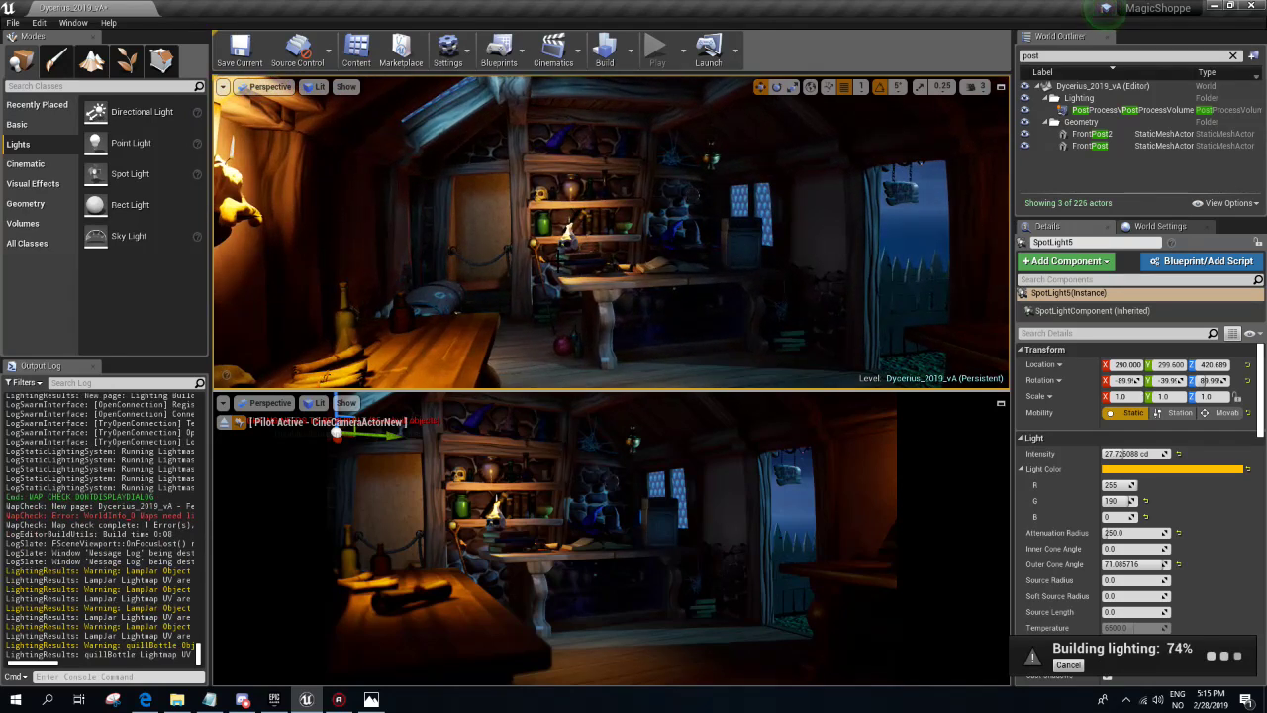
{"action": "right_click_drag", "start_coordinate": [585, 338], "coordinate": [585, 338]}
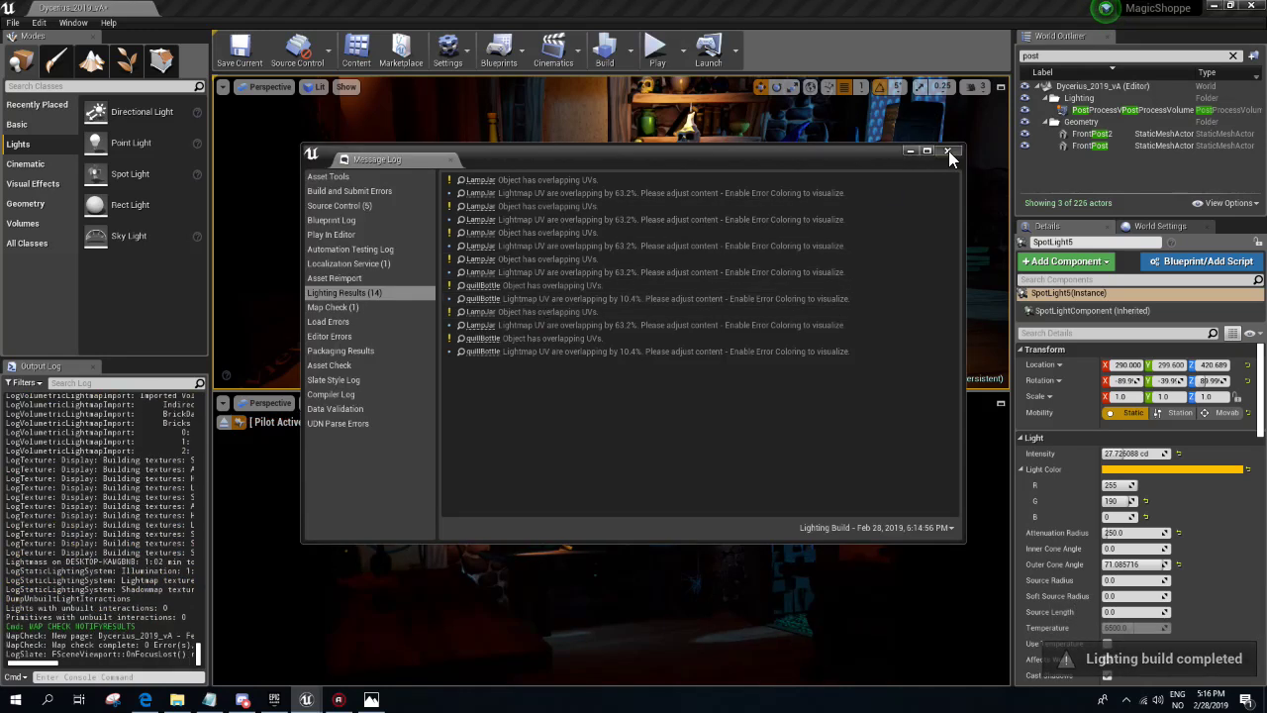
- Compare the shelves against the reference HighresScreenshot00130.png, then view the room from new angles
{"action": "left_click", "coordinate": [948, 151]}
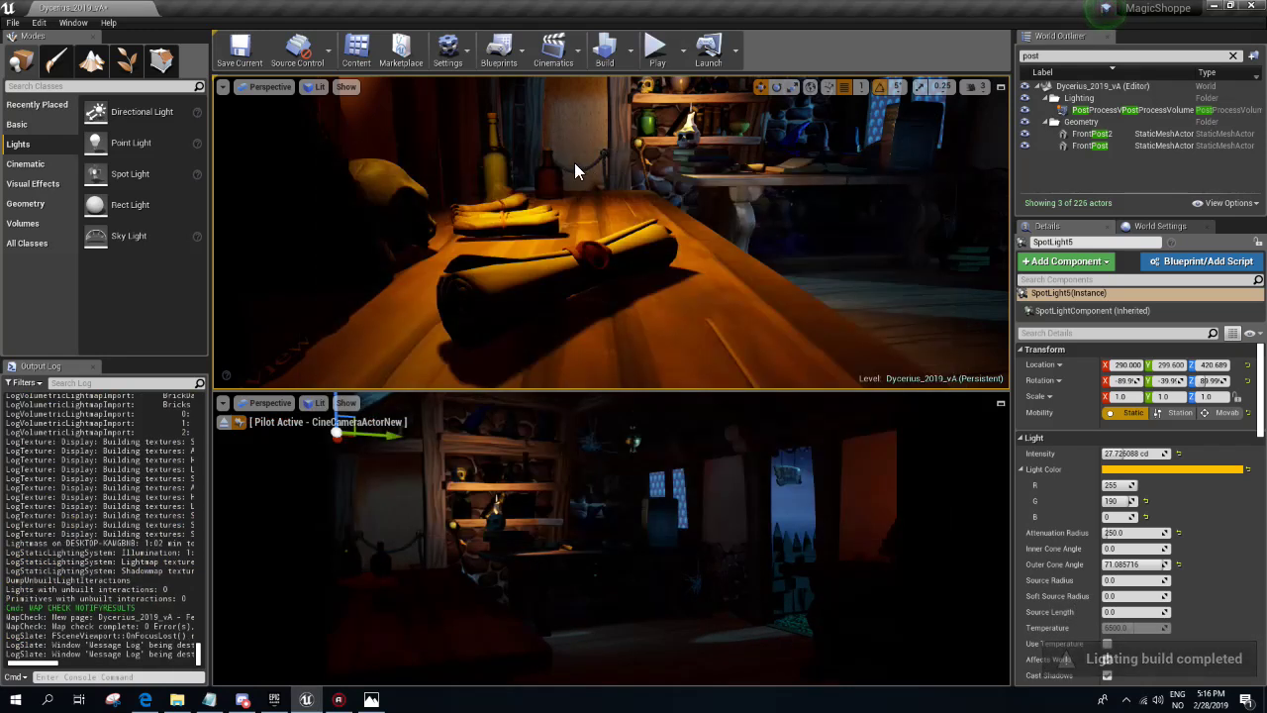
{"action": "right_click_drag", "start_coordinate": [574, 162], "coordinate": [574, 162]}
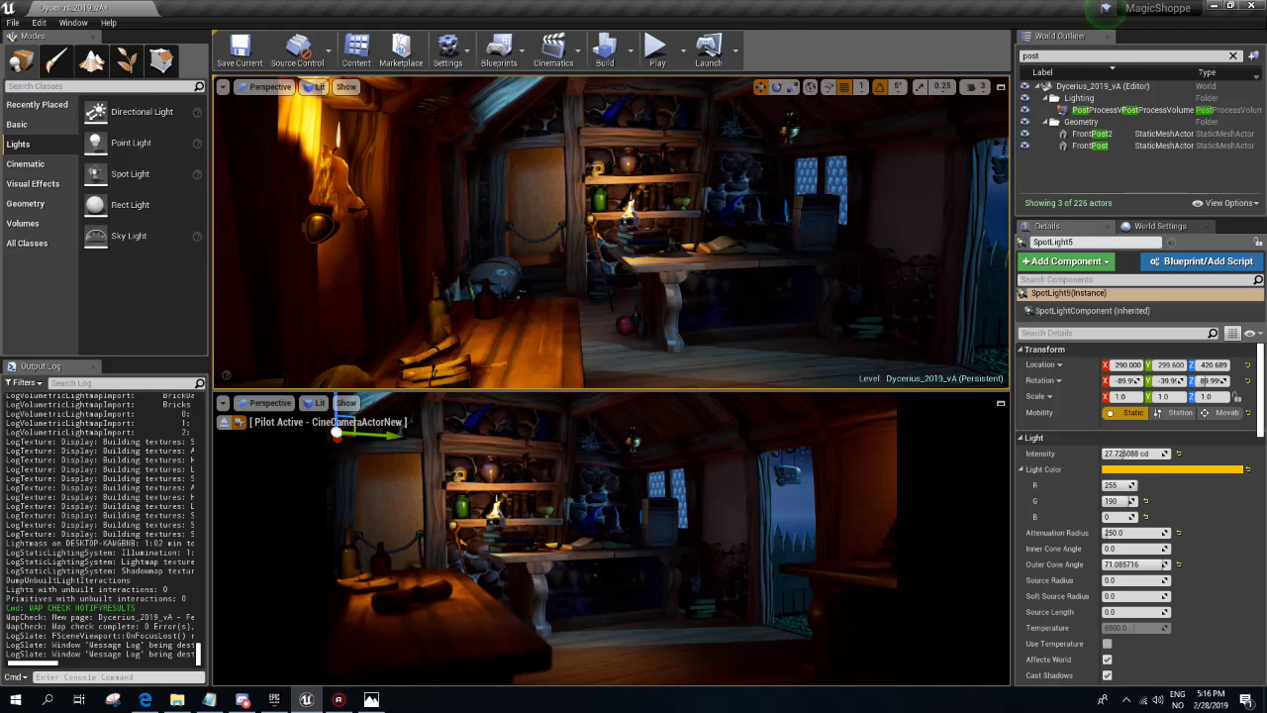
{"action": "left_click", "coordinate": [371, 700]}
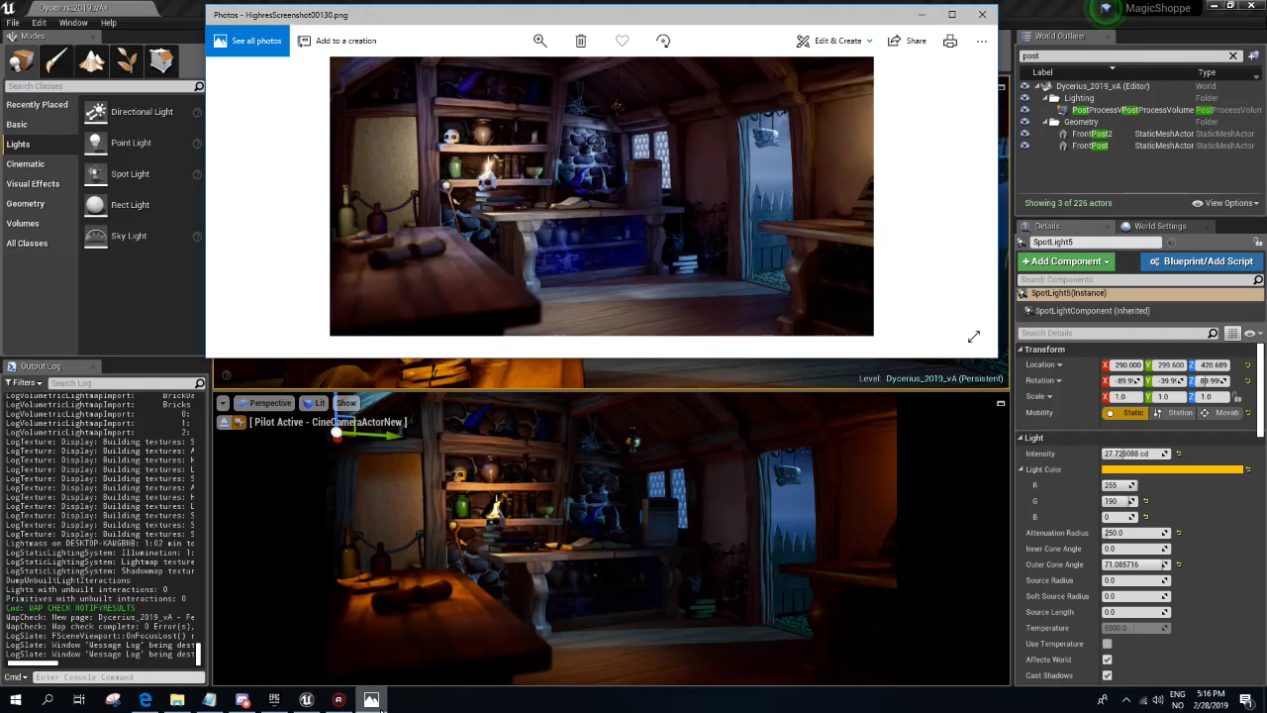
{"action": "left_click", "coordinate": [371, 700]}
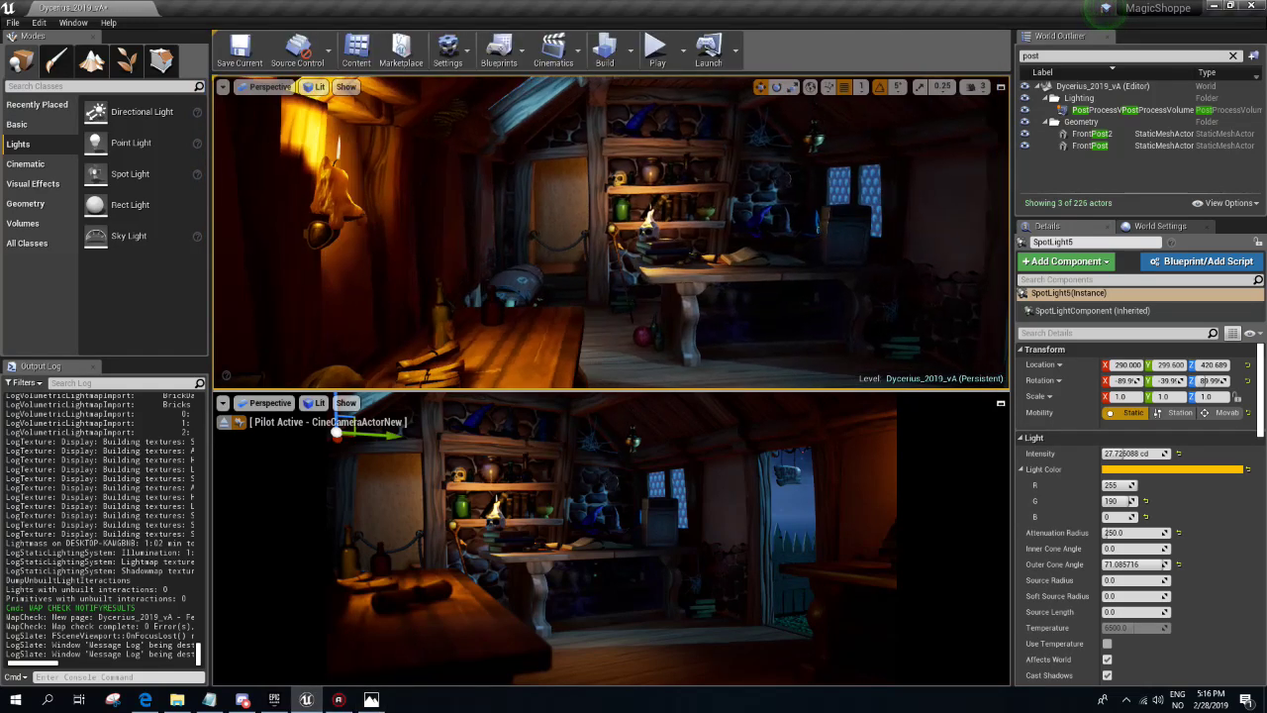
{"action": "right_click_drag", "start_coordinate": [614, 228], "coordinate": [554, 228]}
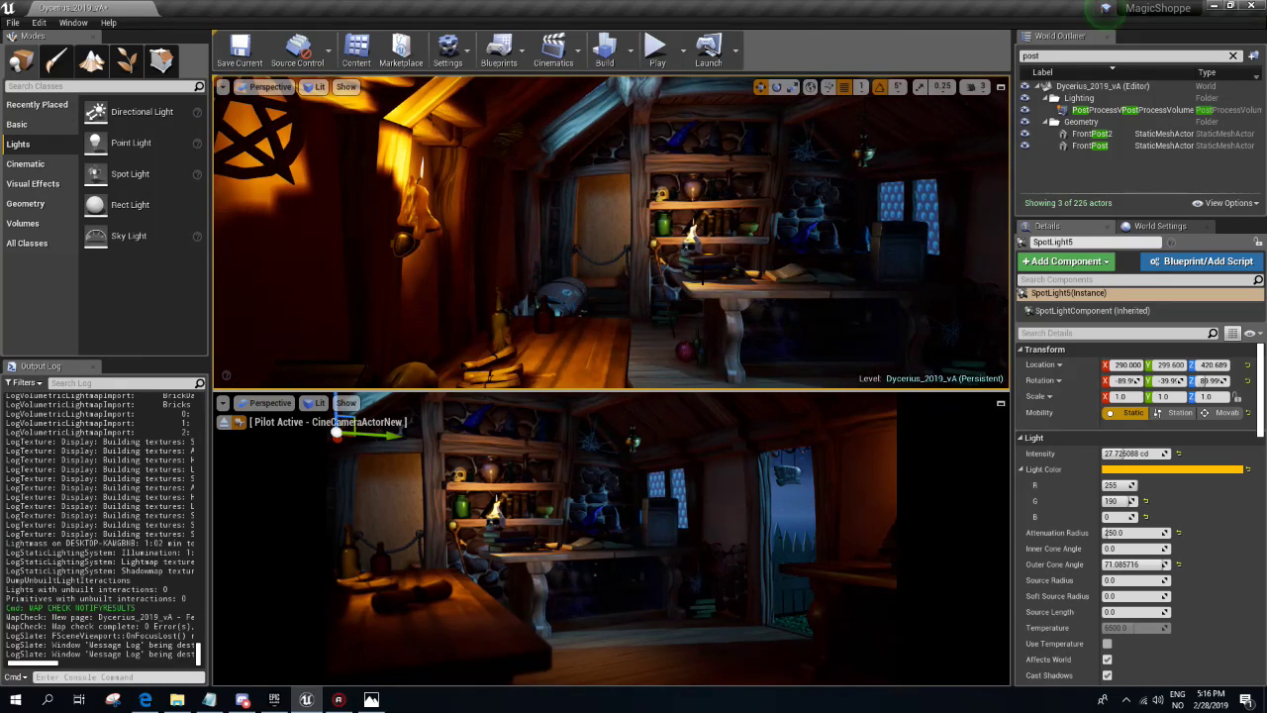
{"action": "right_click_drag", "start_coordinate": [611, 233], "coordinate": [590, 209]}
- Set SpotLight5's intensity to 20 cd, then frame and rotate the spotlight
{"action": "key", "text": "g"}
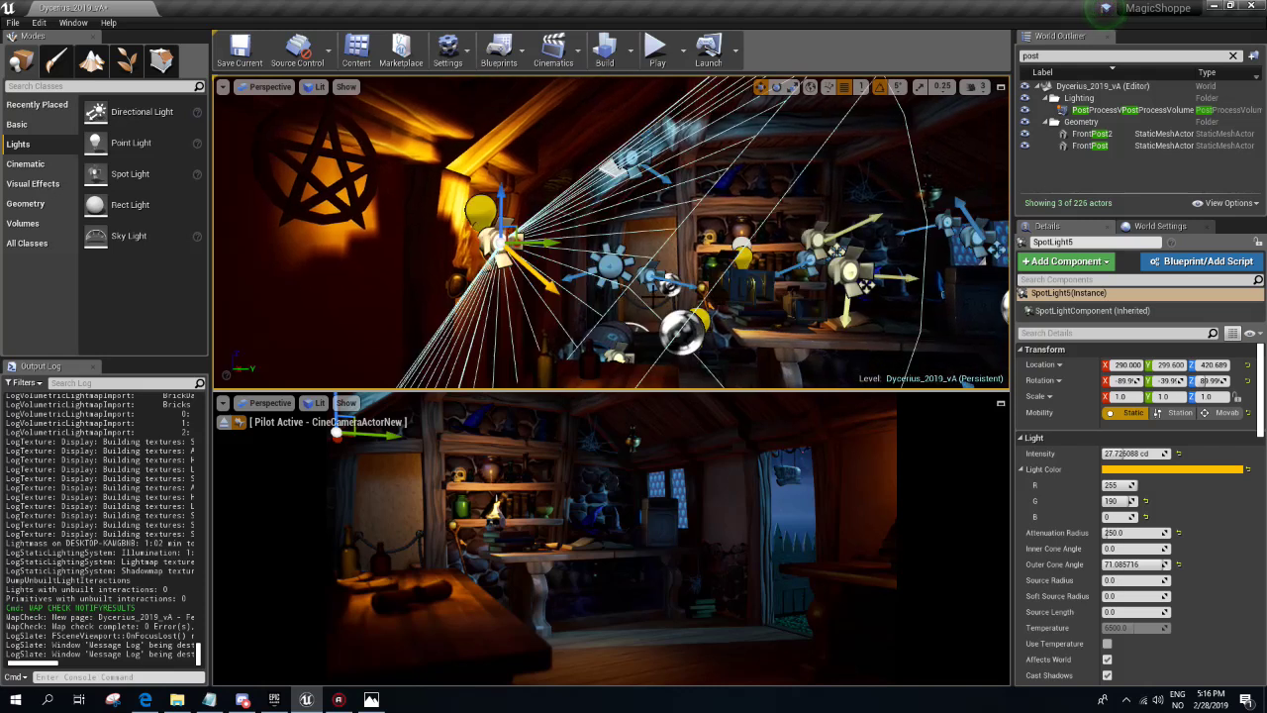
{"action": "left_click", "coordinate": [1124, 453]}
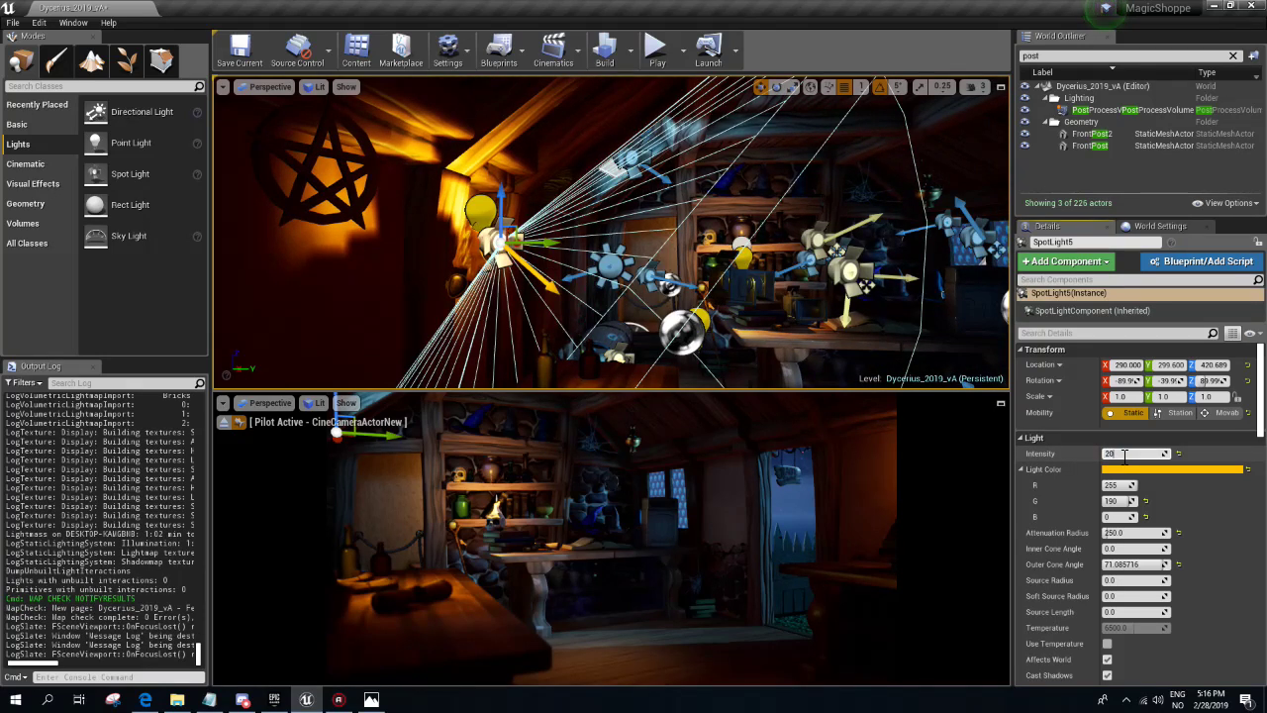
{"action": "key", "text": "Return"}
{"action": "key", "text": "f"}
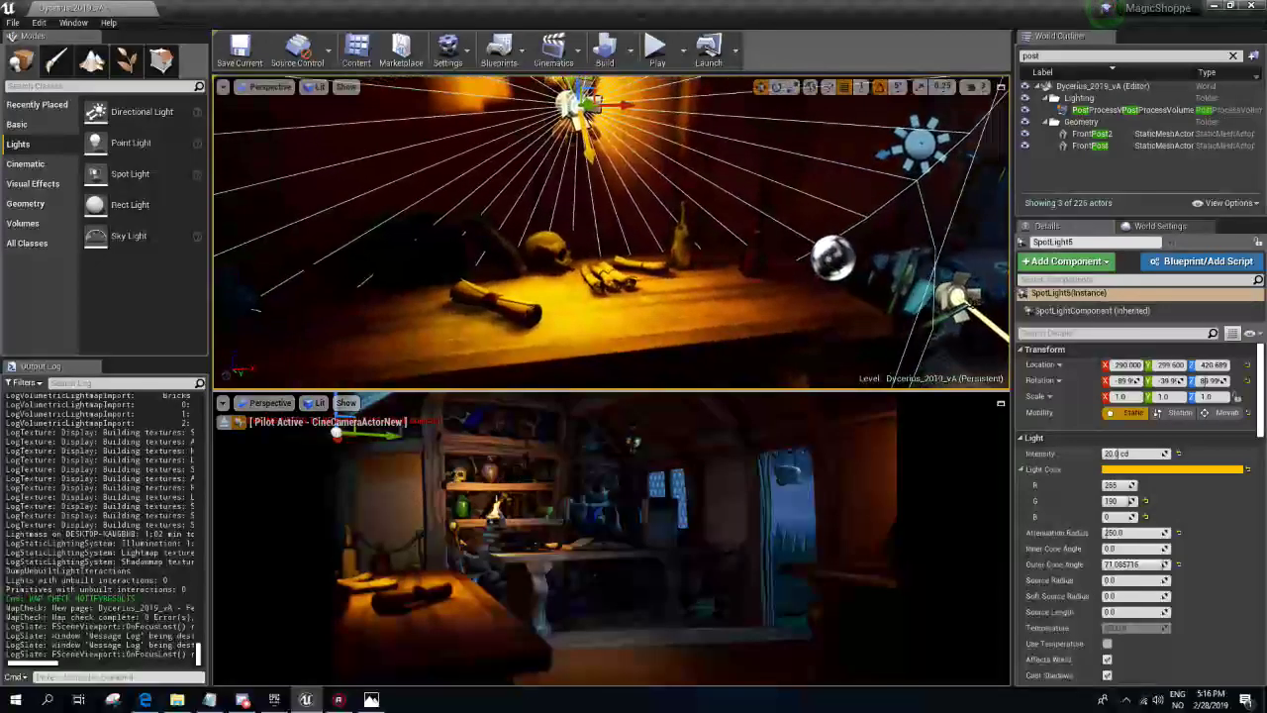
{"action": "left_click_drag", "start_coordinate": [611, 233], "coordinate": [554, 237], "text": "alt"}
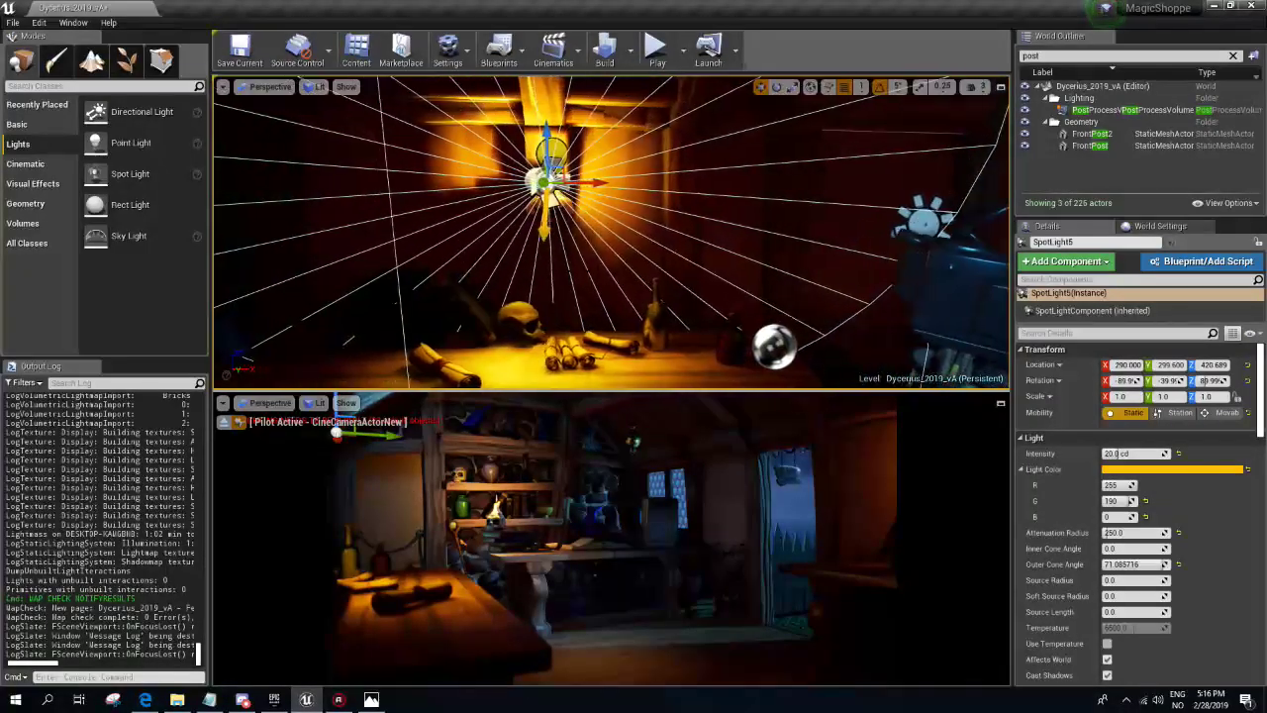
{"action": "key", "text": "e"}
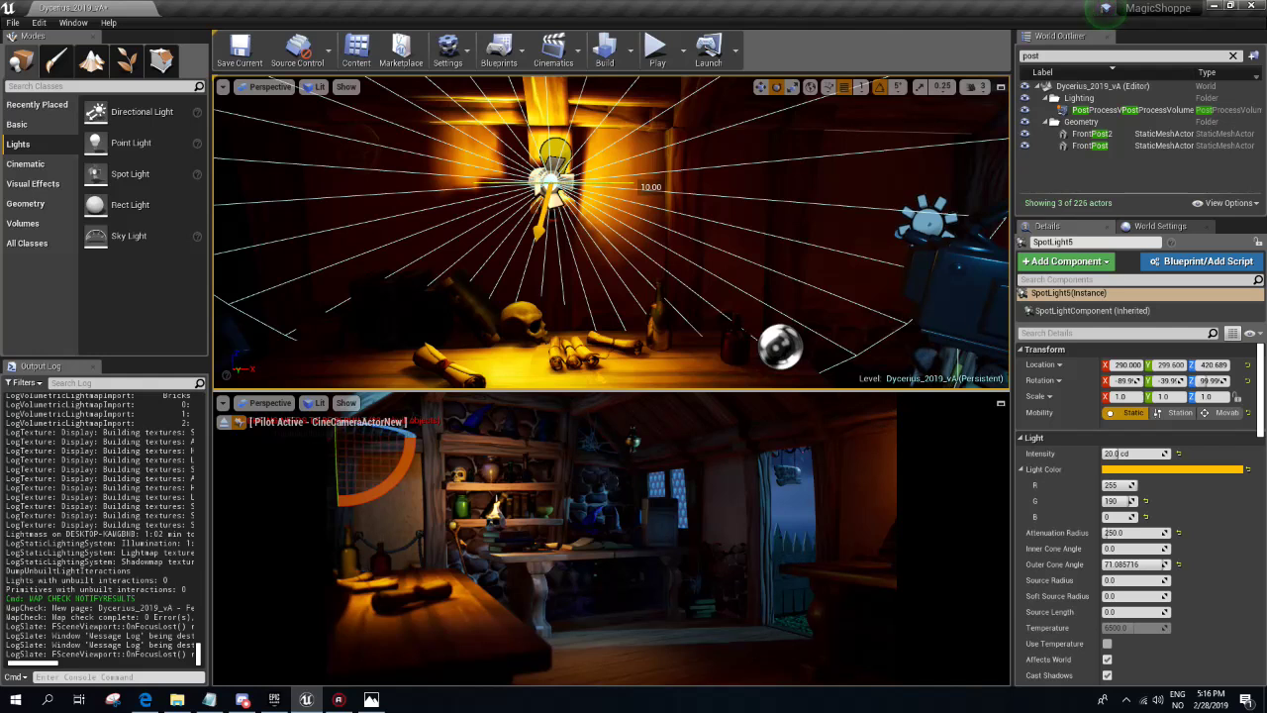
{"action": "right_click_drag", "start_coordinate": [572, 210], "coordinate": [665, 246]}
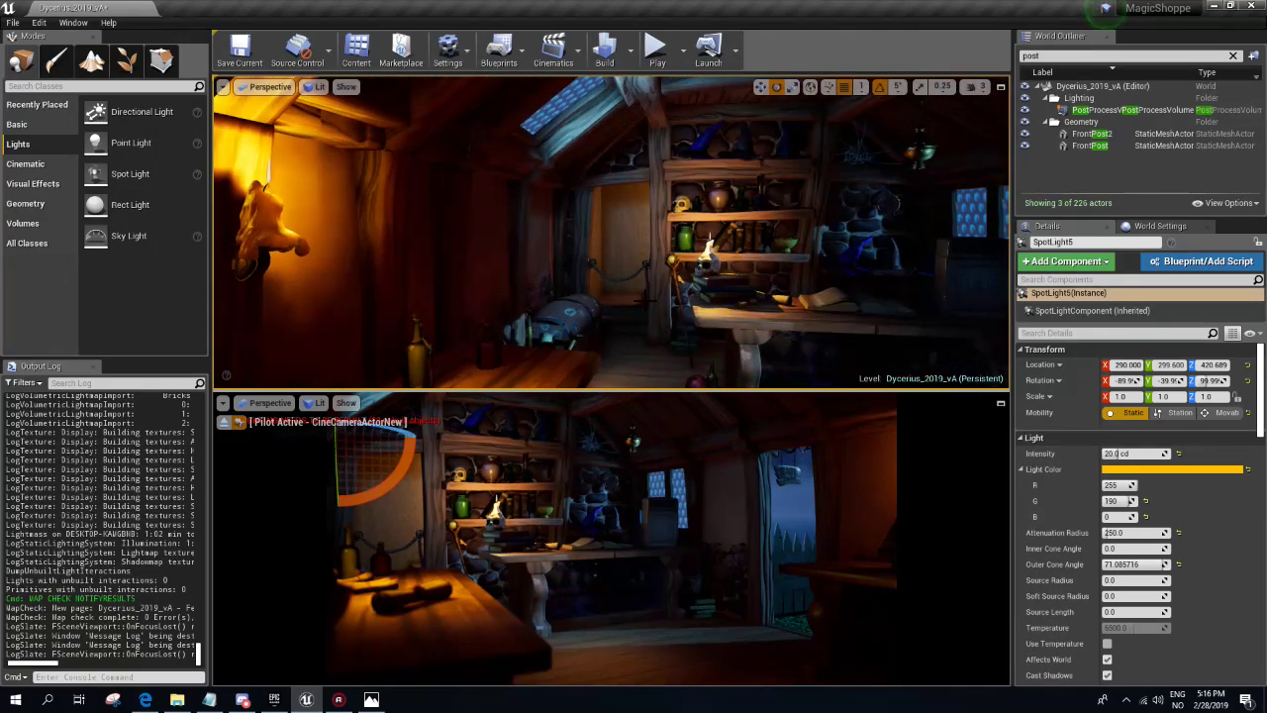
{"action": "mouse_move", "coordinate": [665, 293]}
{"action": "right_mouse_down"}
{"action": "mouse_move", "coordinate": [693, 297]}
{"action": "mouse_move", "coordinate": [593, 287]}
{"action": "right_mouse_up"}
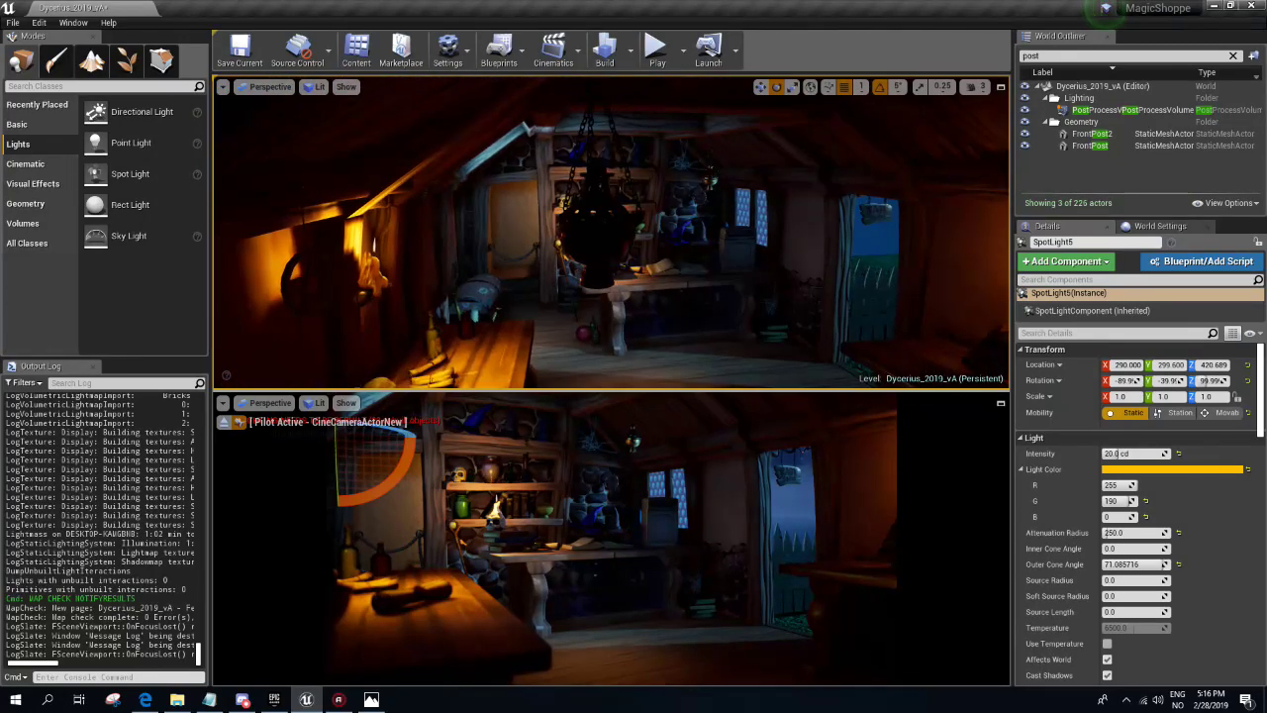
- Nudge PointLight3 up to Z 442.445, keeping its light colour orange (255, 190, 0)
{"action": "key", "text": "f"}
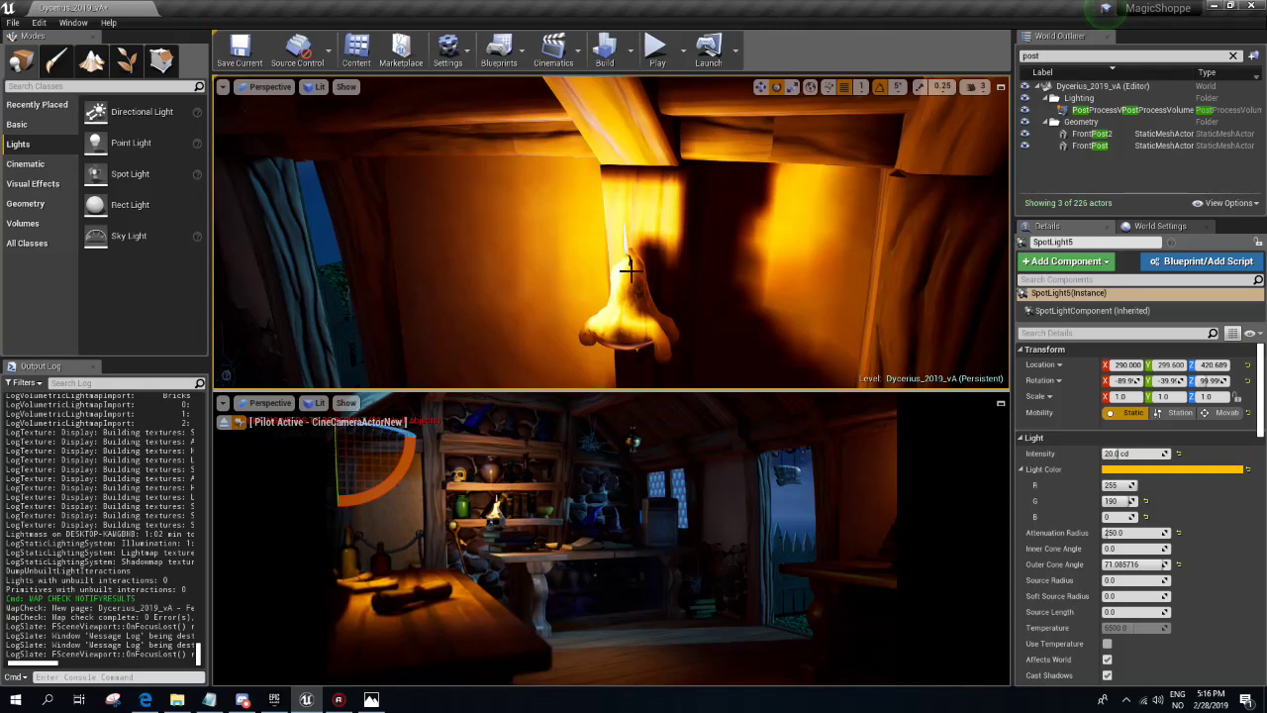
{"action": "left_click", "coordinate": [617, 230]}
{"action": "right_click_drag", "start_coordinate": [617, 229], "coordinate": [535, 233]}
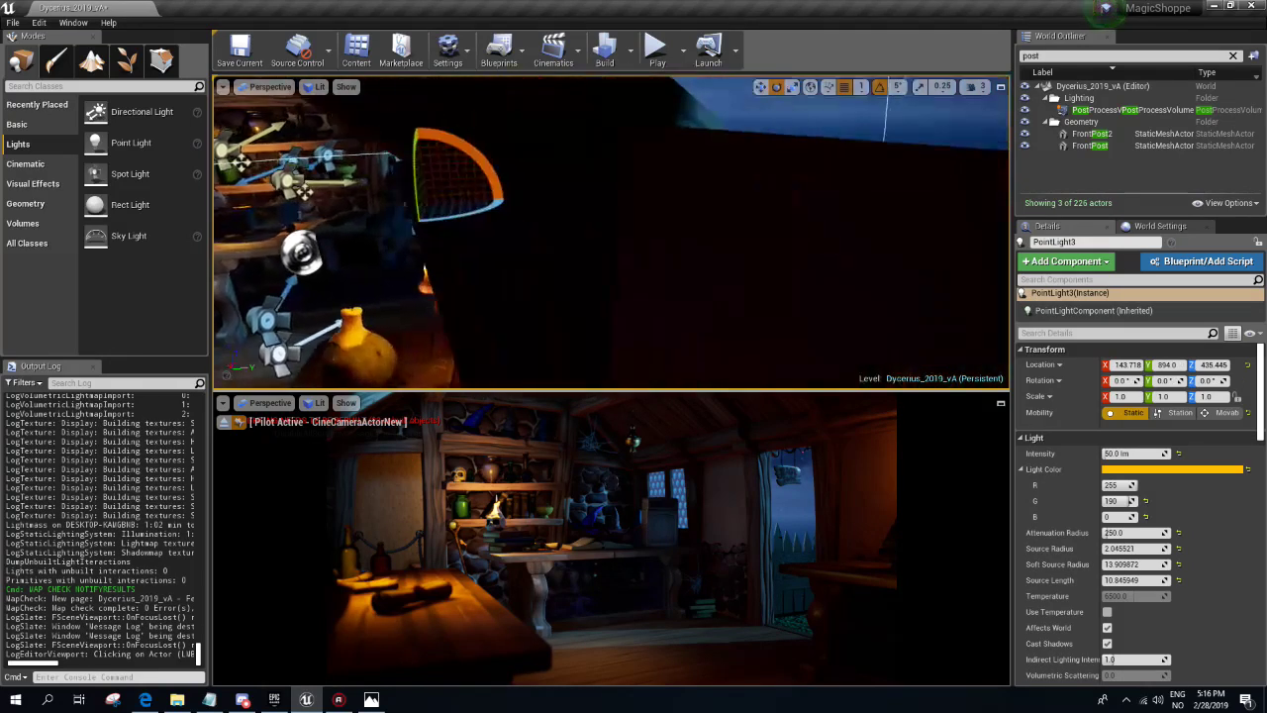
{"action": "right_click_drag", "start_coordinate": [606, 194], "coordinate": [554, 198]}
{"action": "left_click_drag", "start_coordinate": [606, 196], "coordinate": [613, 182]}
{"action": "left_click", "coordinate": [1173, 468]}
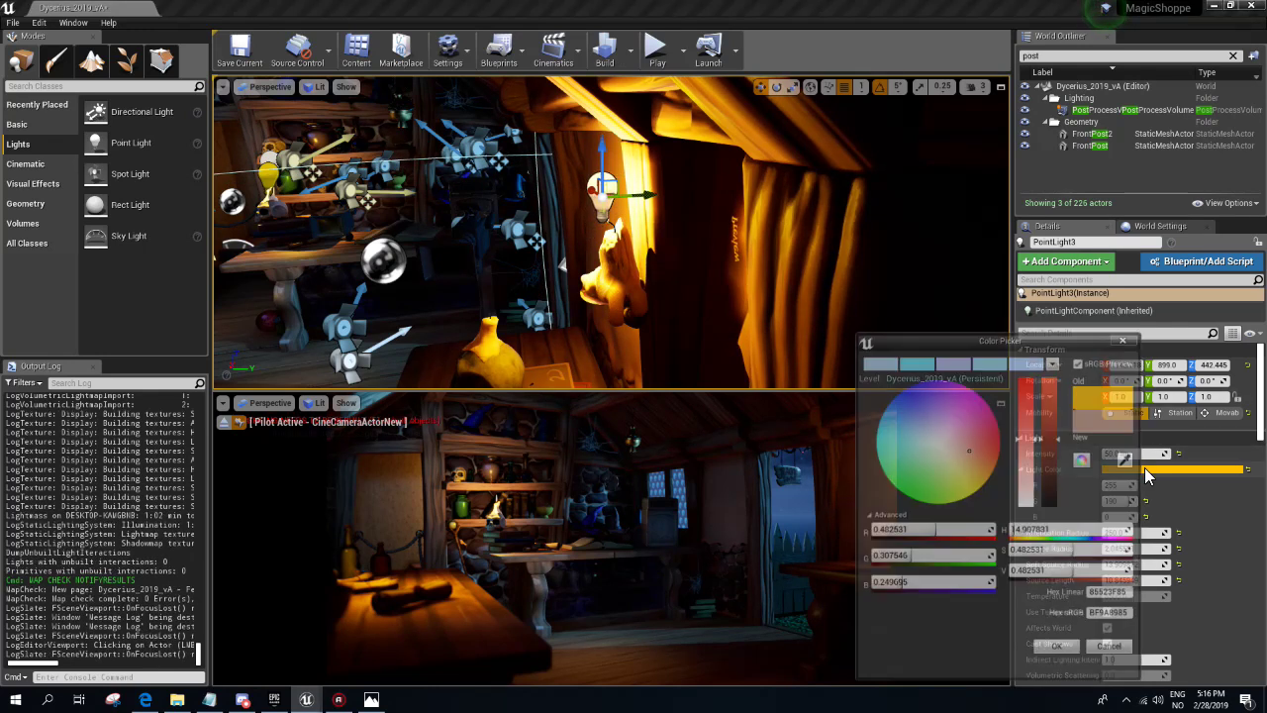
{"action": "left_click", "coordinate": [1058, 650]}
{"action": "right_click_drag", "start_coordinate": [594, 238], "coordinate": [515, 248]}
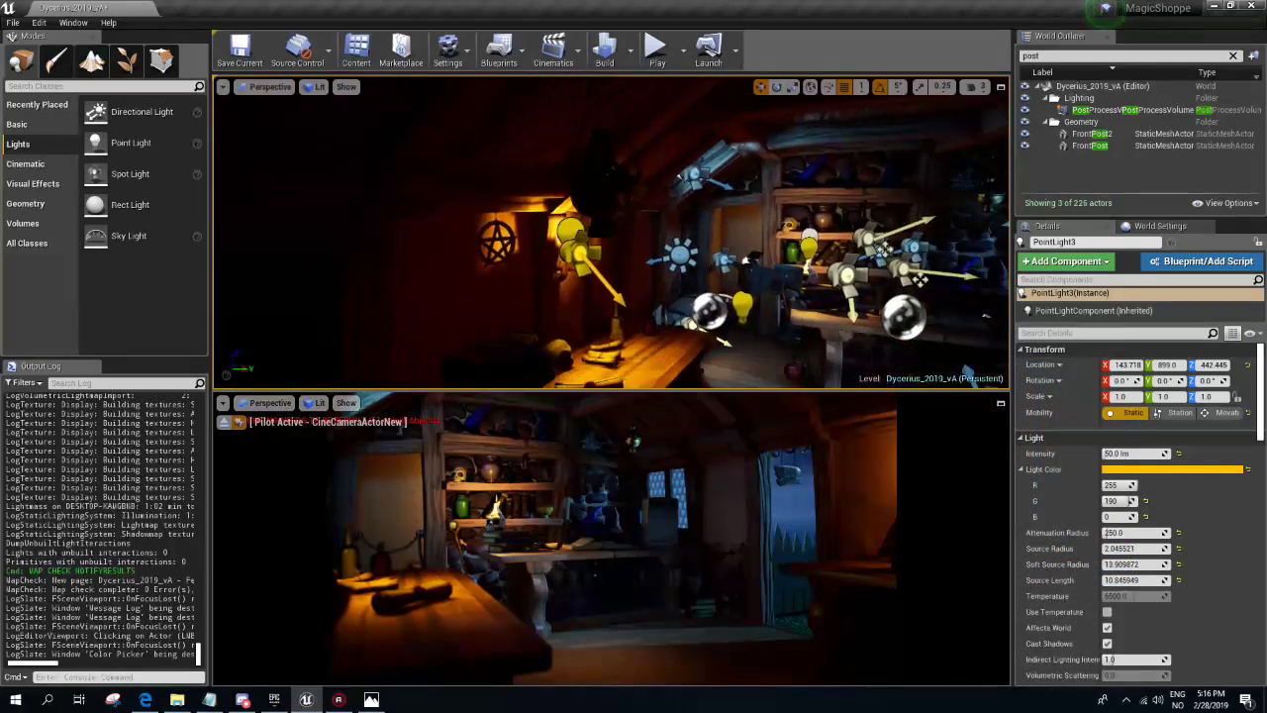
- Select SpotLight5 by the pentagram wall, with the view on the table
{"action": "left_click", "coordinate": [534, 249]}
{"action": "left_click", "coordinate": [543, 254]}
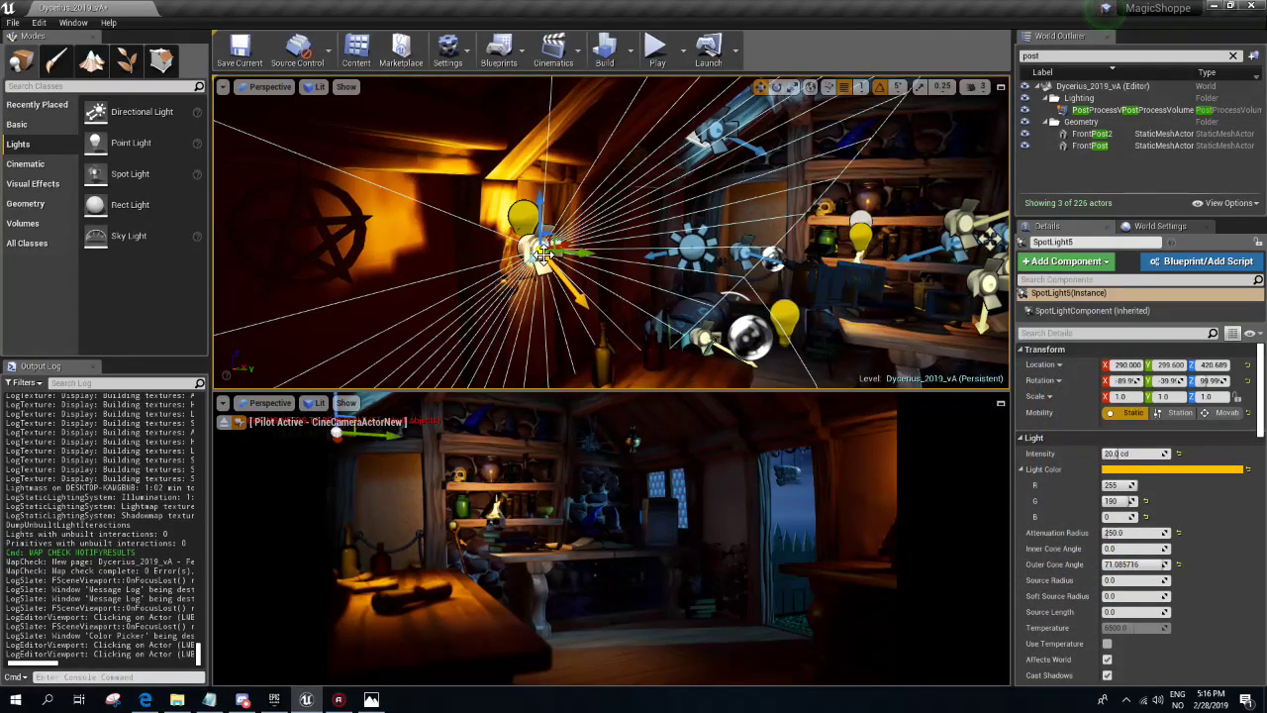
{"action": "left_click", "coordinate": [534, 248]}
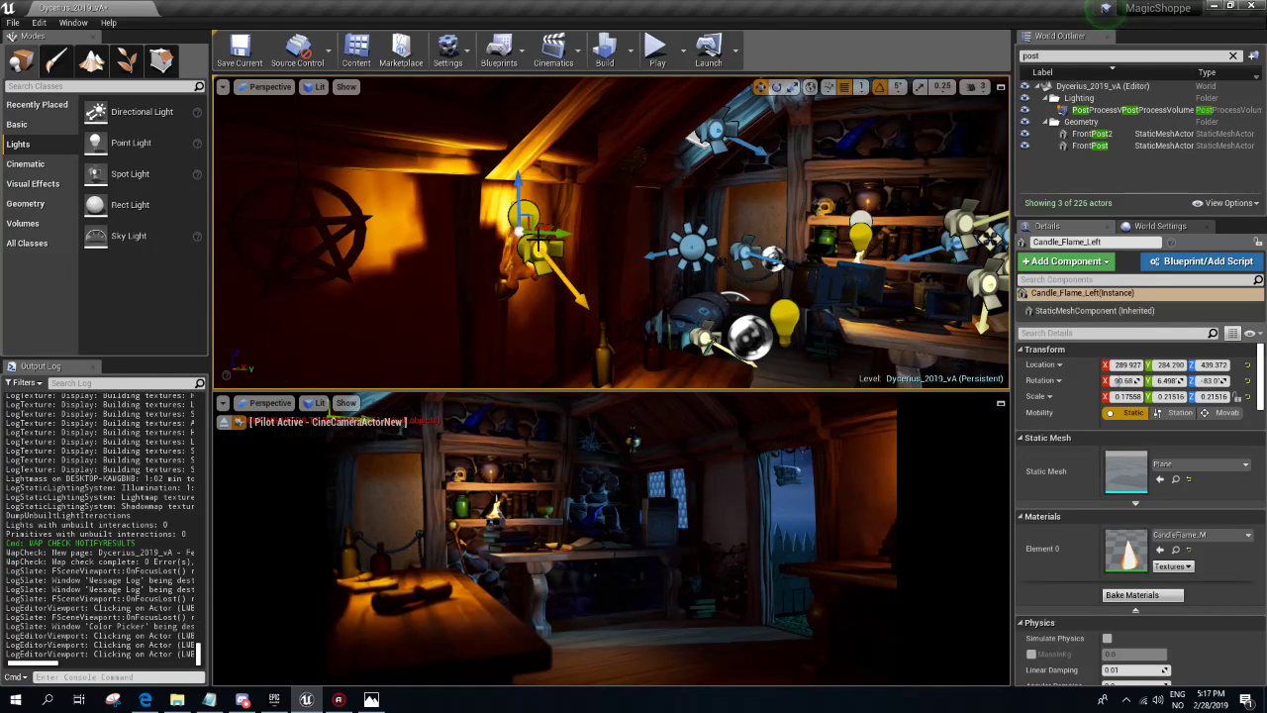
{"action": "left_click", "coordinate": [534, 209]}
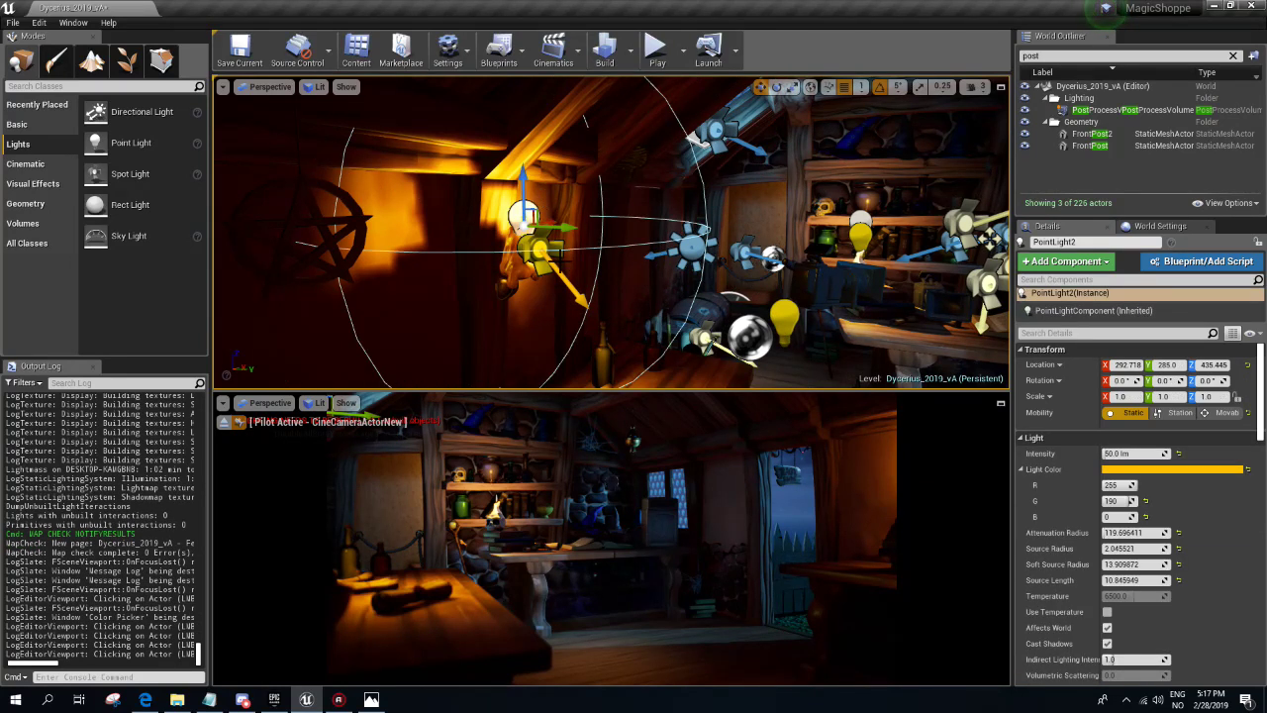
{"action": "left_click", "coordinate": [551, 255]}
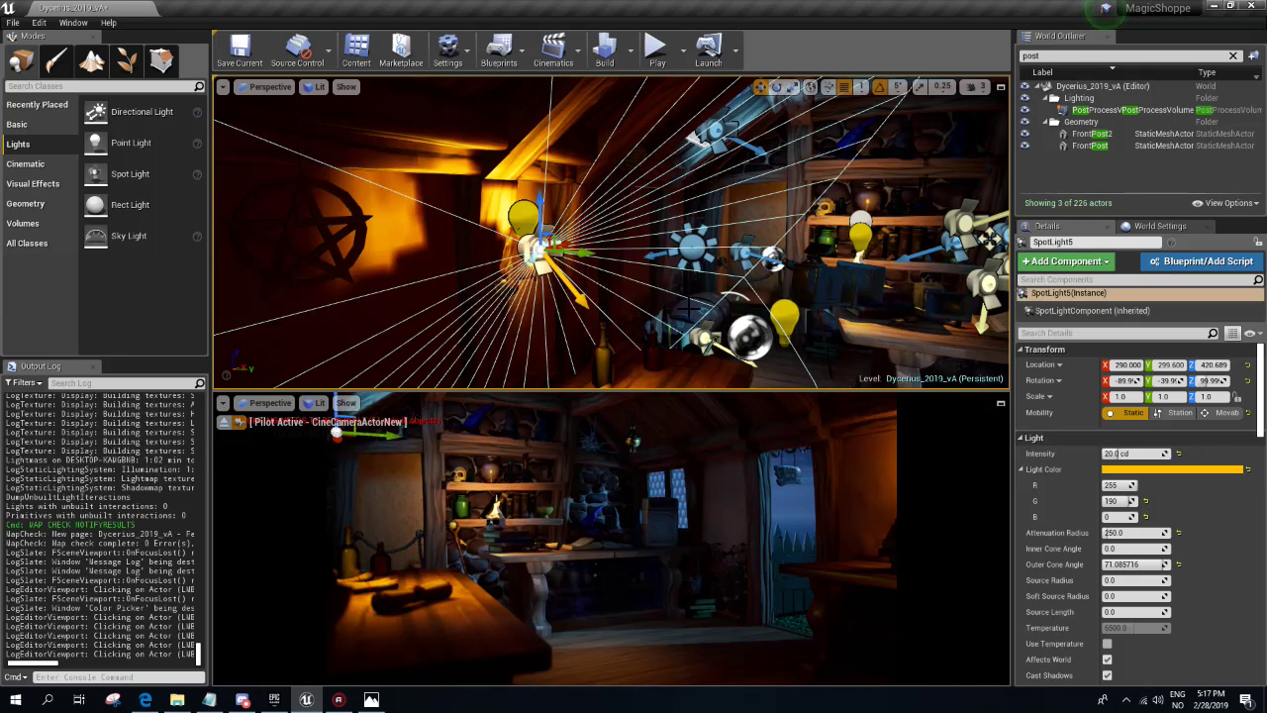
{"action": "right_click_drag", "start_coordinate": [580, 297], "coordinate": [653, 367]}
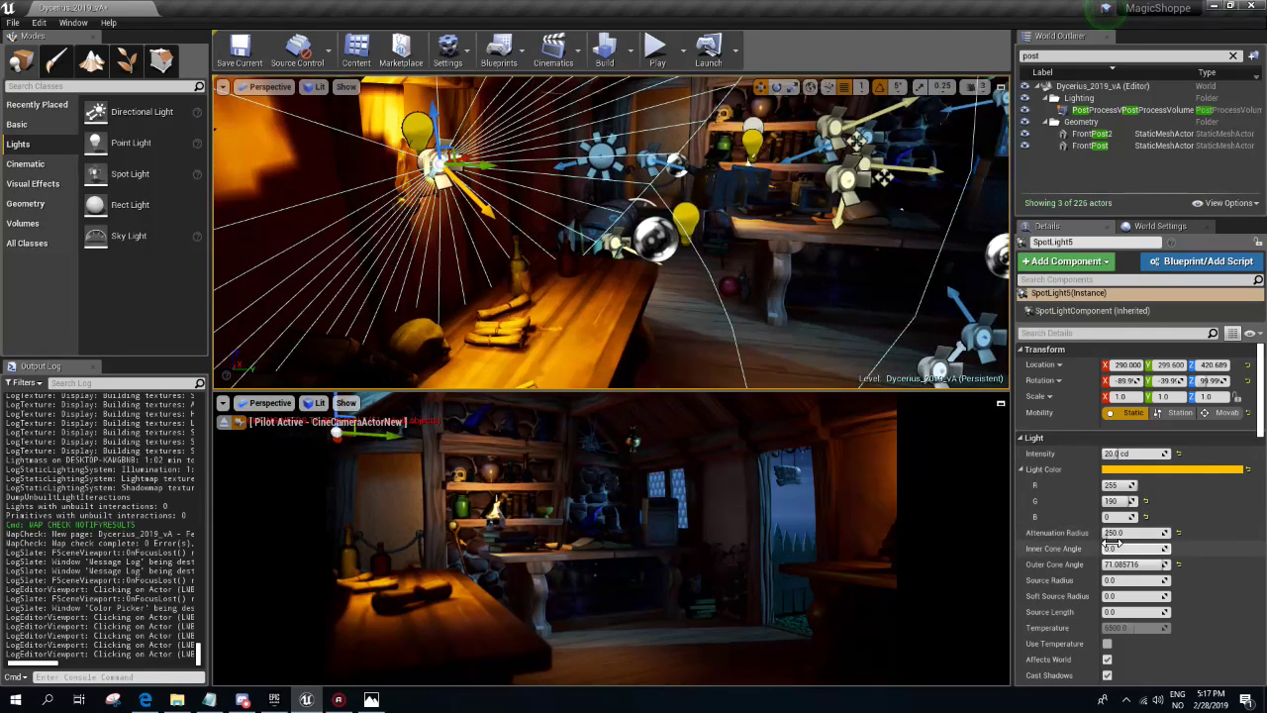
- Set inner cone ~59.7, source radius ~16.48, soft source radius ~277.37, source length ~12.12
{"action": "left_click_drag", "start_coordinate": [1123, 549], "coordinate": [1154, 548]}
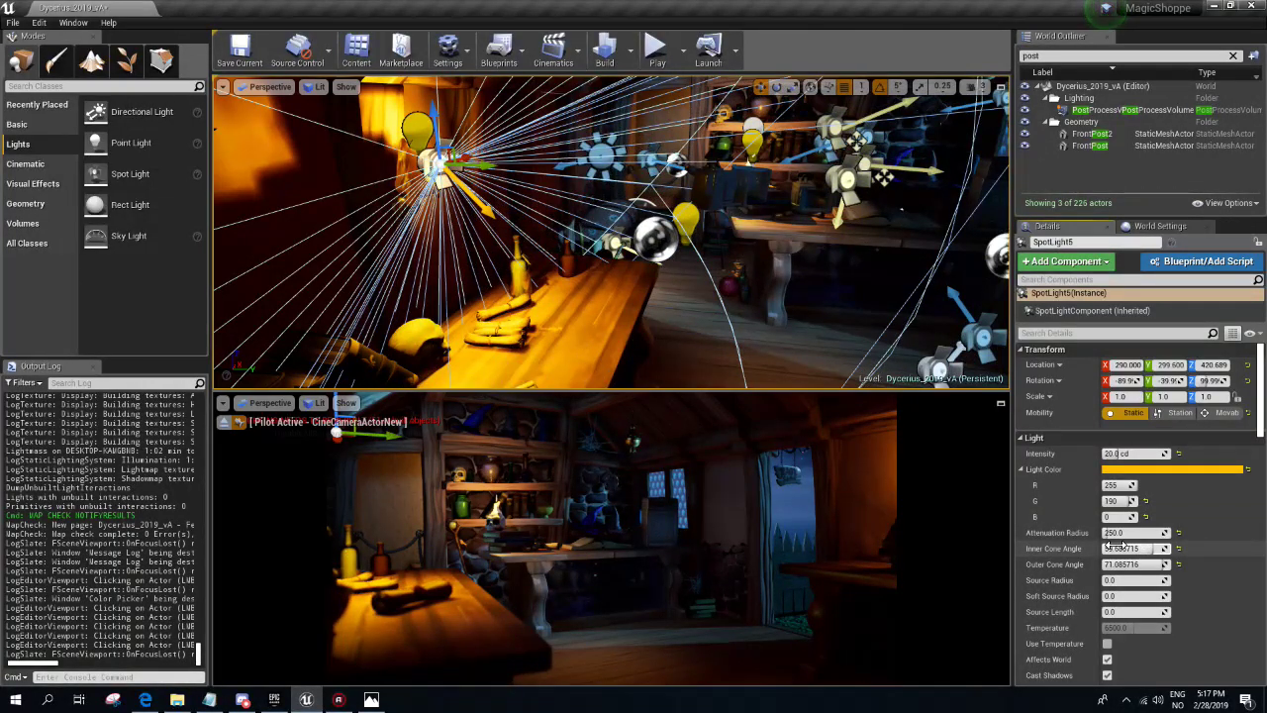
{"action": "mouse_move", "coordinate": [1138, 580]}
{"action": "left_mouse_down"}
{"action": "mouse_move", "coordinate": [1163, 580]}
{"action": "mouse_move", "coordinate": [1148, 596]}
{"action": "mouse_move", "coordinate": [1163, 596]}
{"action": "left_mouse_up"}
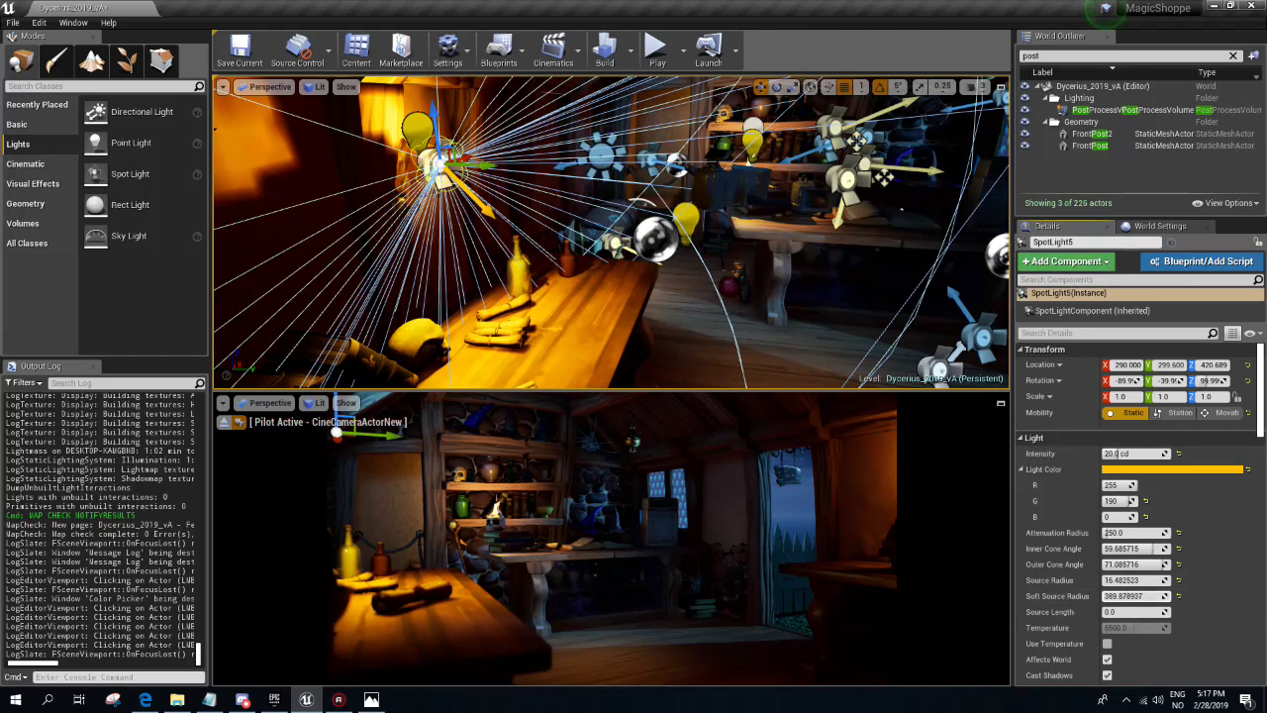
{"action": "left_click_drag", "start_coordinate": [1138, 611], "coordinate": [1163, 612]}
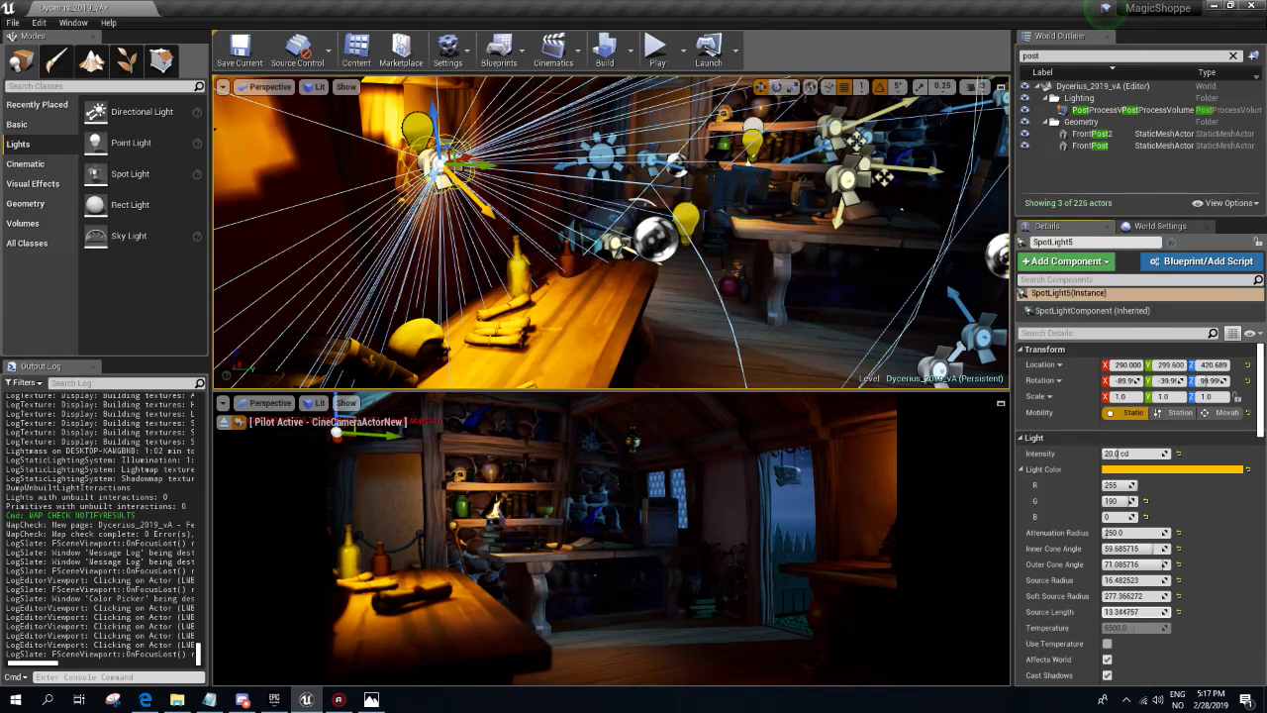
{"action": "left_click_drag", "start_coordinate": [1138, 611], "coordinate": [1128, 611]}
{"action": "right_click_drag", "start_coordinate": [534, 239], "coordinate": [533, 241]}
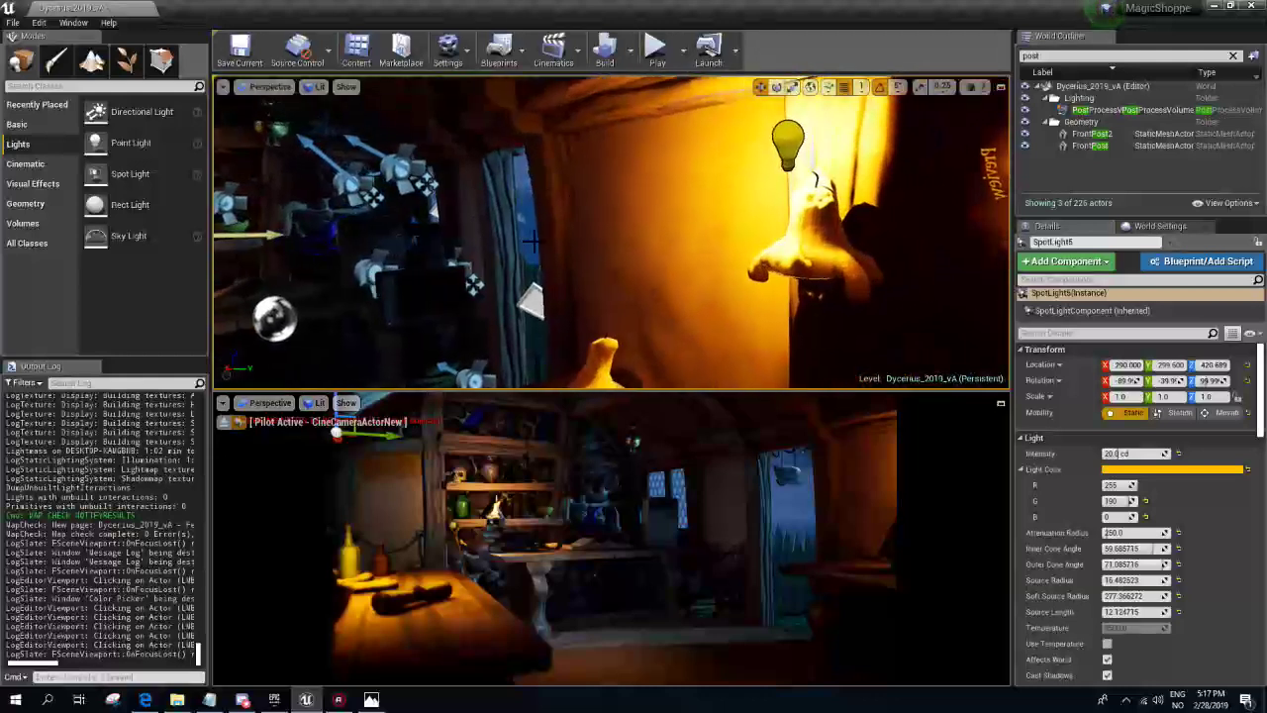
{"action": "left_click", "coordinate": [821, 188]}
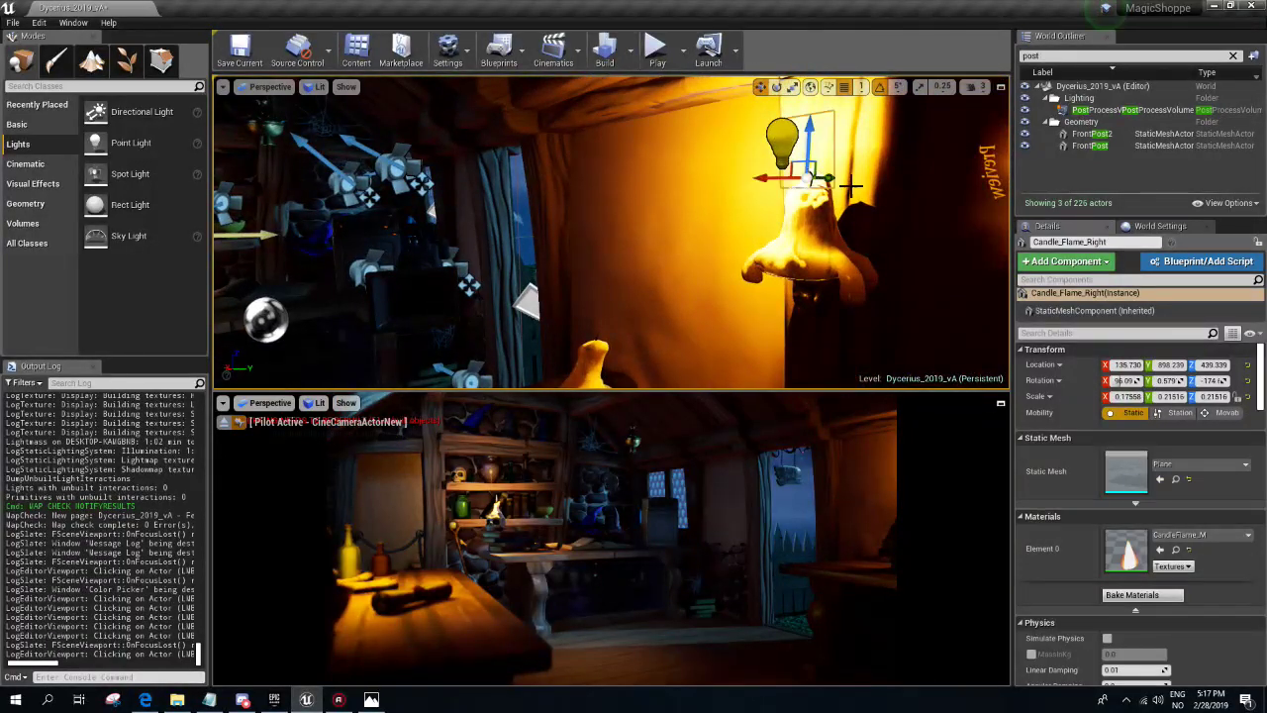
{"action": "left_click", "coordinate": [782, 135]}
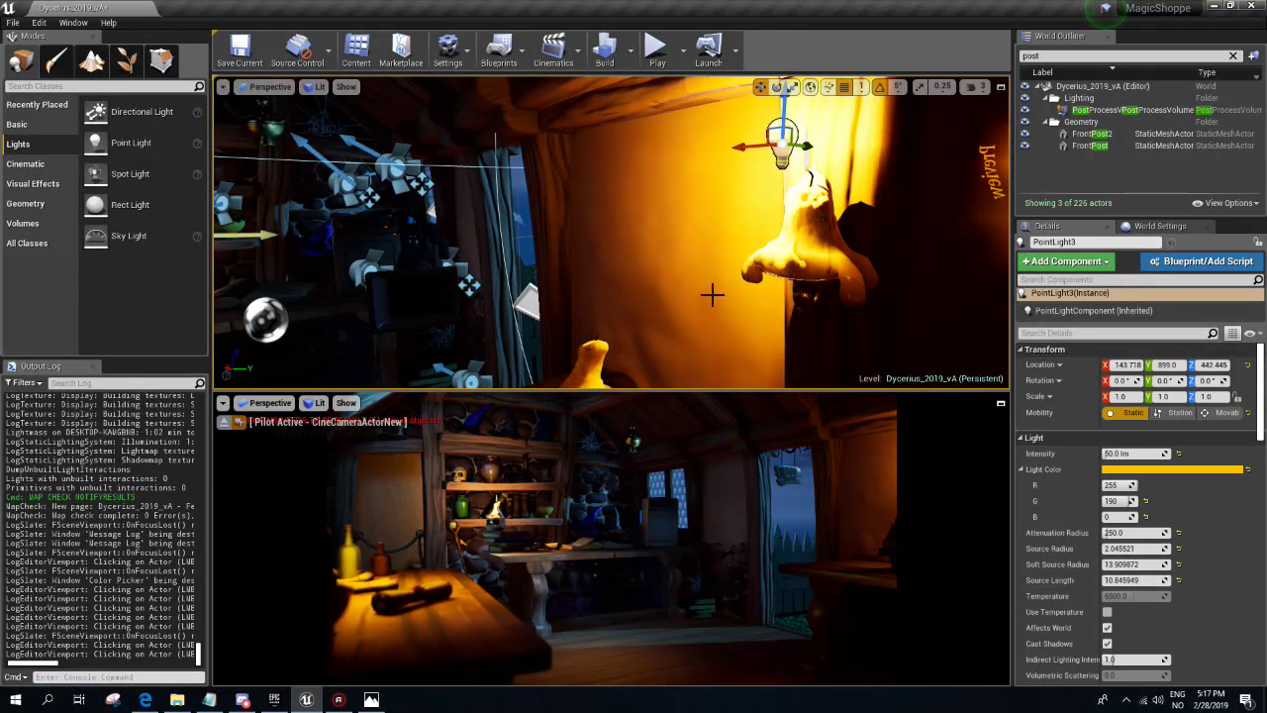
{"action": "right_click_drag", "start_coordinate": [712, 294], "coordinate": [521, 314]}
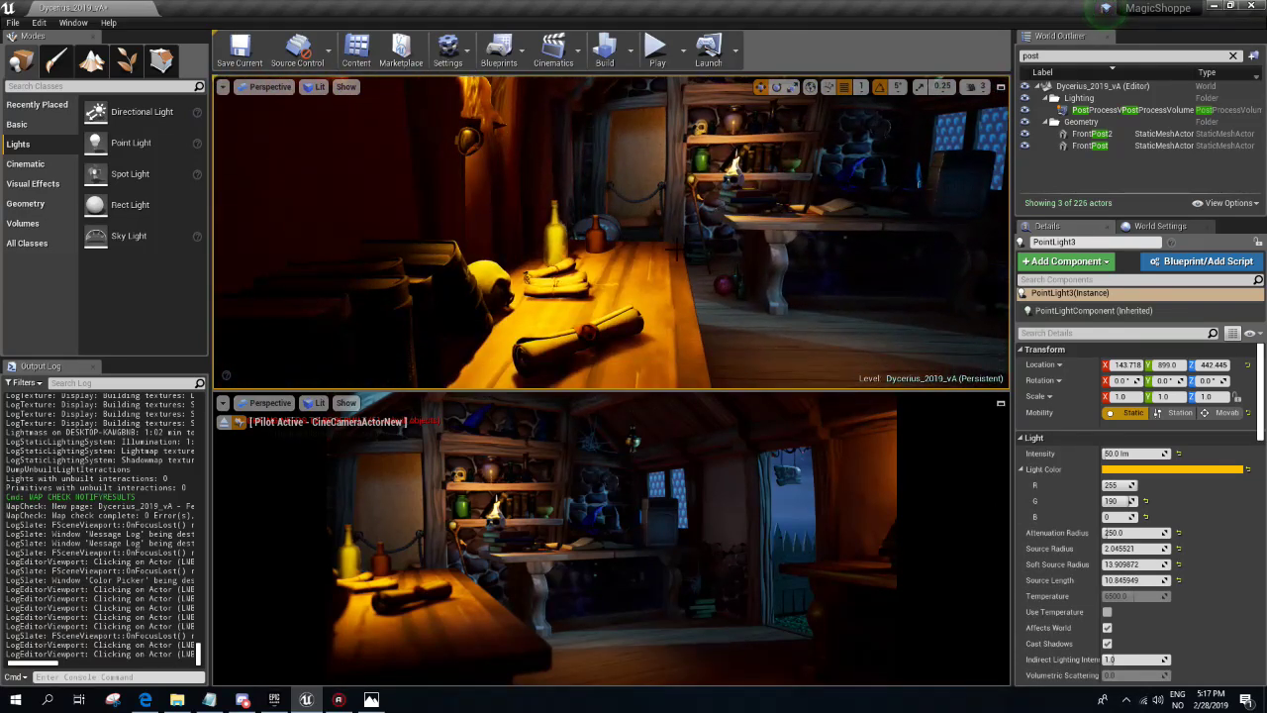
{"action": "right_click_drag", "start_coordinate": [613, 315], "coordinate": [693, 315]}
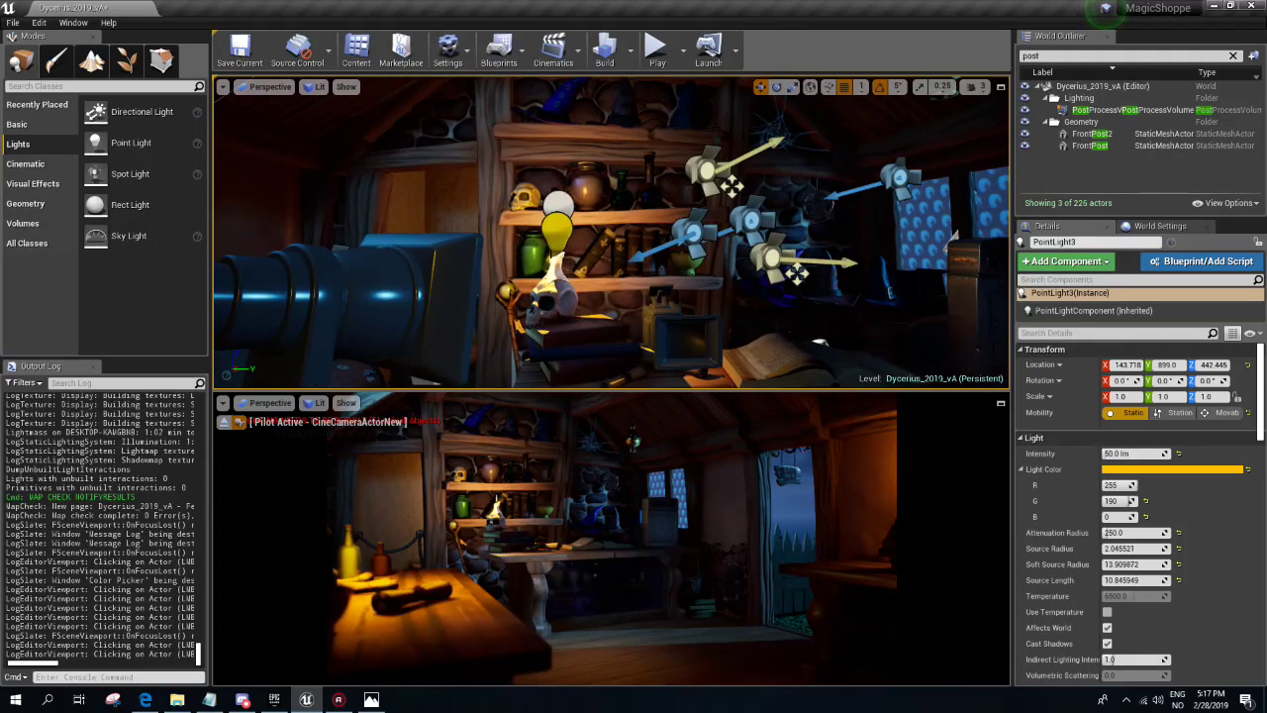
{"action": "left_click", "coordinate": [548, 270]}
{"action": "right_click_drag", "start_coordinate": [731, 263], "coordinate": [752, 218]}
{"action": "left_click", "coordinate": [752, 218]}
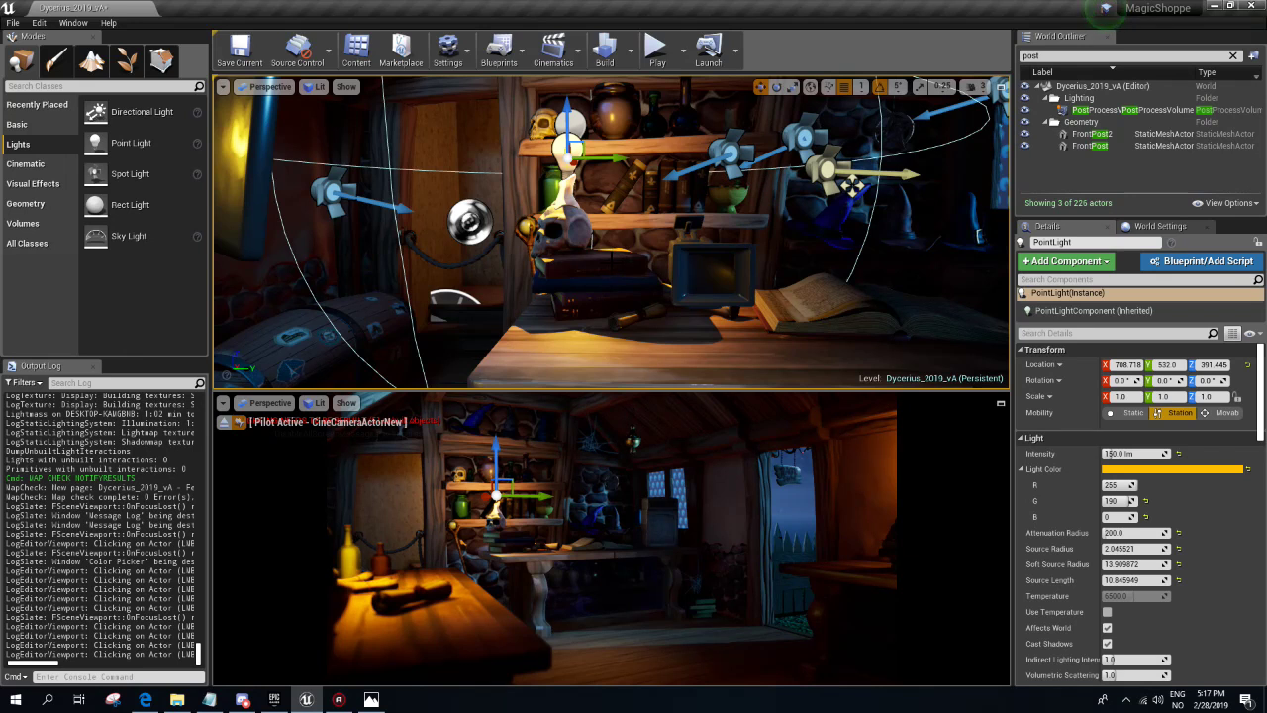
- Toggle the PostProcessVolume's Enabled setting off and on to compare, then show Lighting Quality options
{"action": "left_click", "coordinate": [1126, 110]}
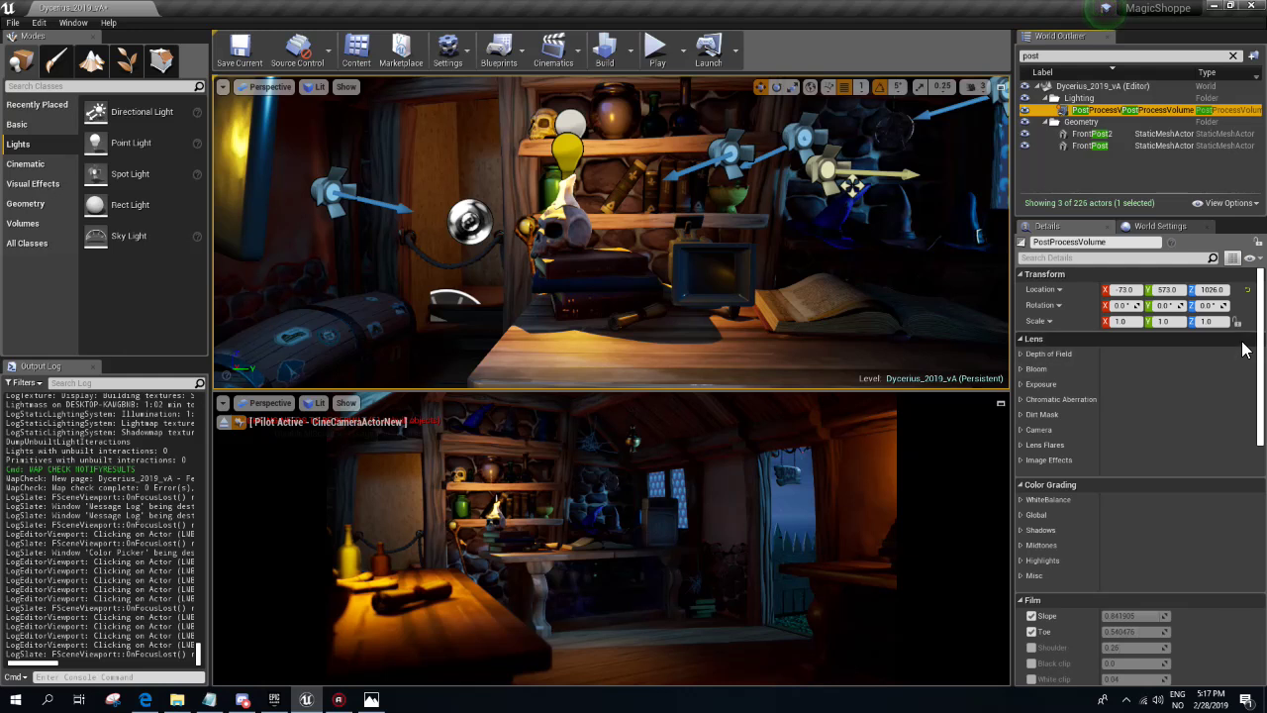
{"action": "scroll", "coordinate": [1095, 424], "scroll_direction": "down", "scroll_amount": 3}
{"action": "scroll", "coordinate": [1093, 418], "scroll_direction": "down", "scroll_amount": 3}
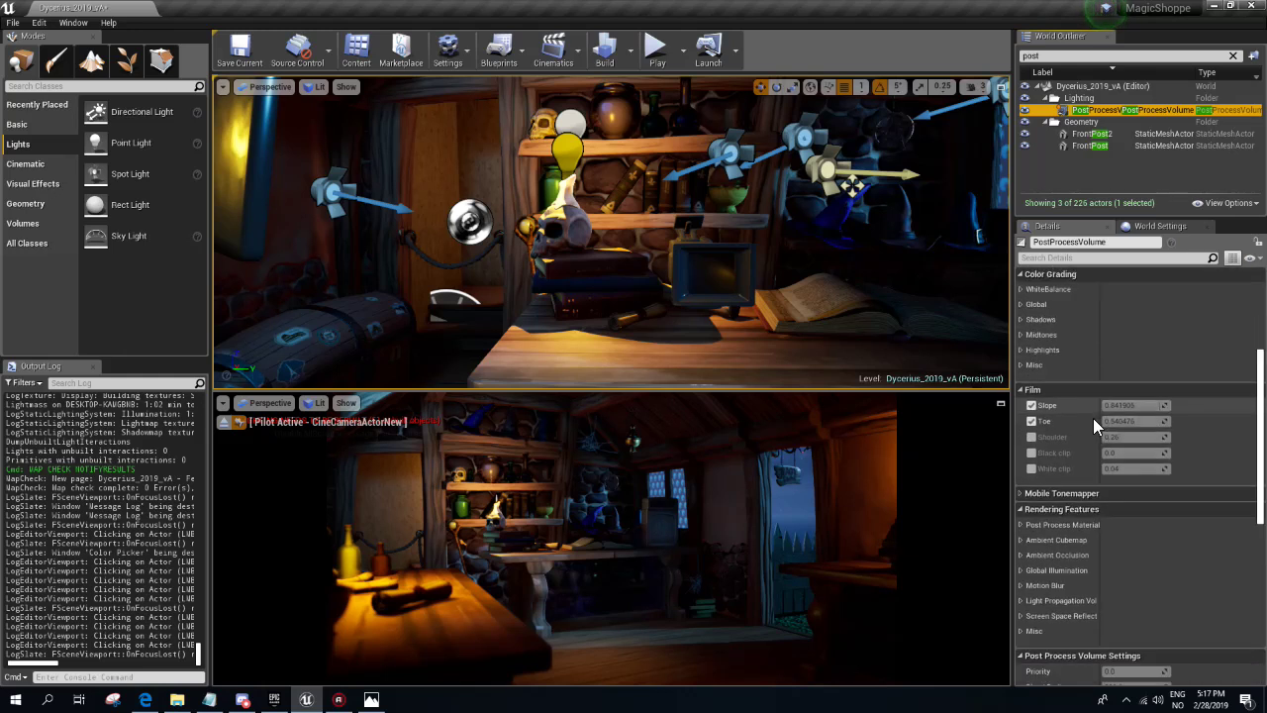
{"action": "scroll", "coordinate": [1093, 418], "scroll_direction": "down", "scroll_amount": 3}
{"action": "scroll", "coordinate": [1093, 418], "scroll_direction": "down", "scroll_amount": 3}
{"action": "left_click", "coordinate": [1106, 572]}
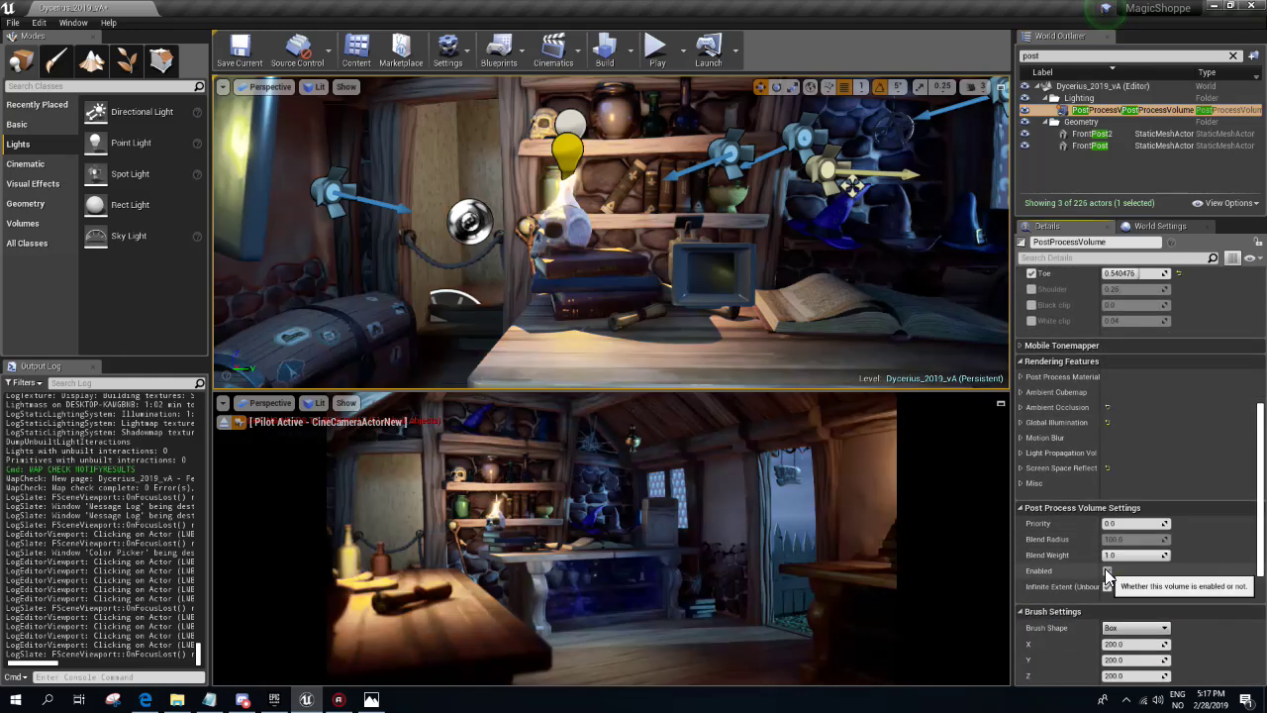
{"action": "left_click", "coordinate": [1105, 568]}
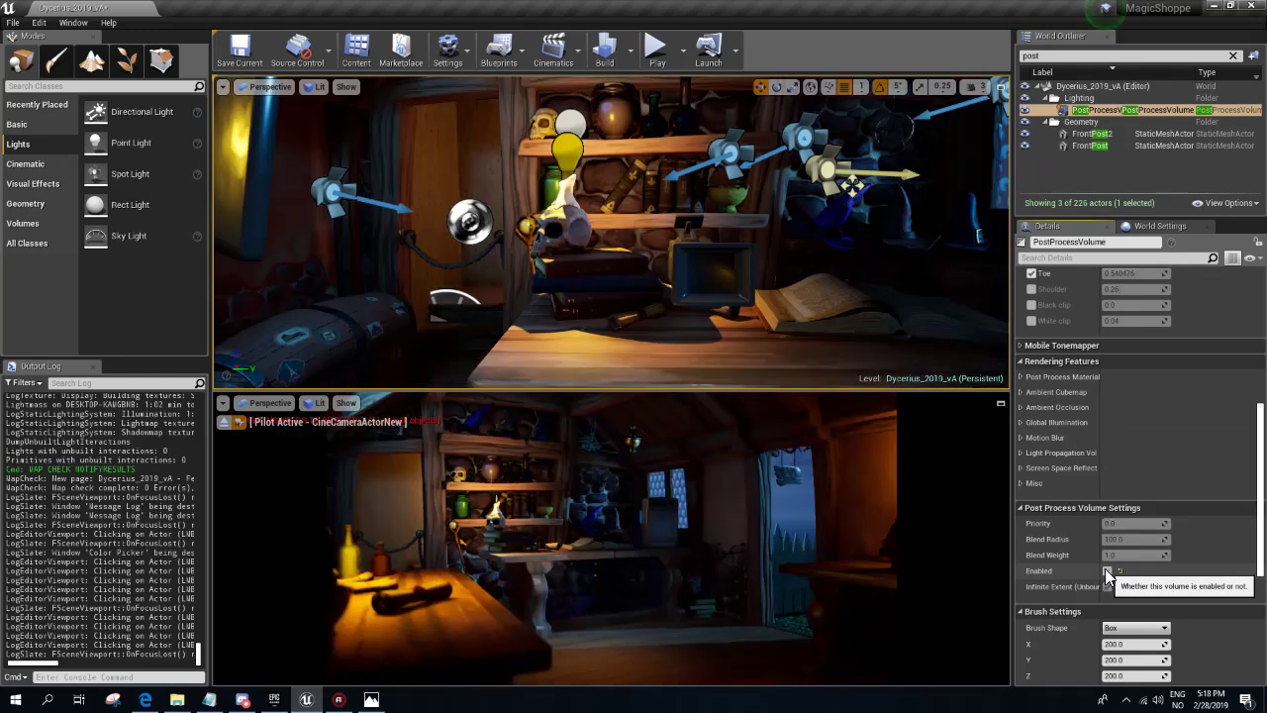
{"action": "left_click", "coordinate": [1104, 568]}
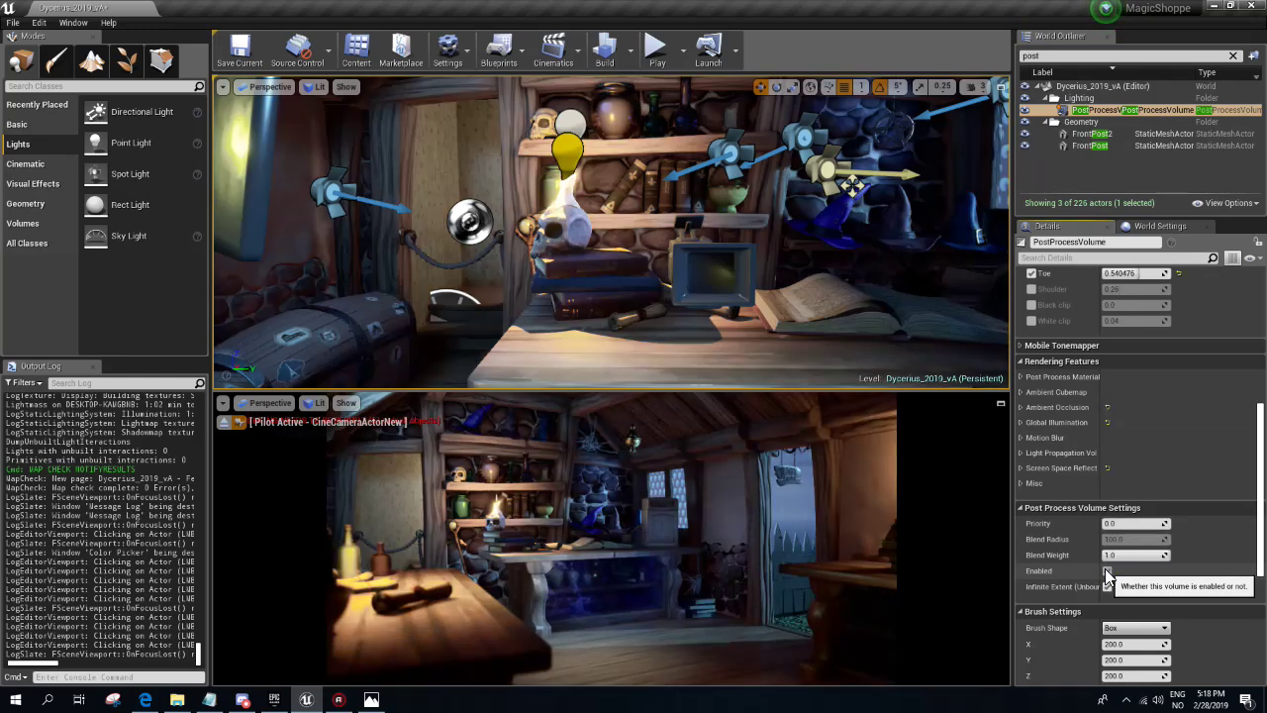
{"action": "left_click", "coordinate": [630, 52]}
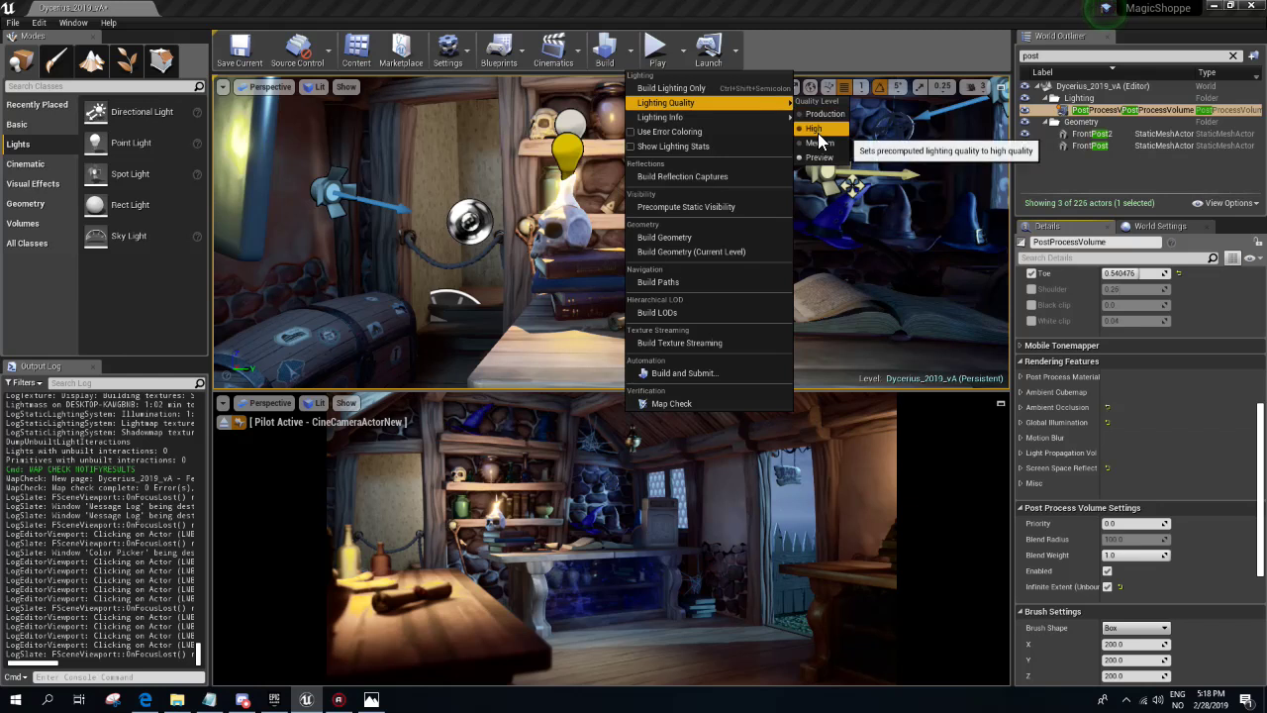
- Set lighting quality to High and start rebuilding the lighting
{"action": "left_click", "coordinate": [813, 128]}
{"action": "left_click", "coordinate": [1107, 572]}
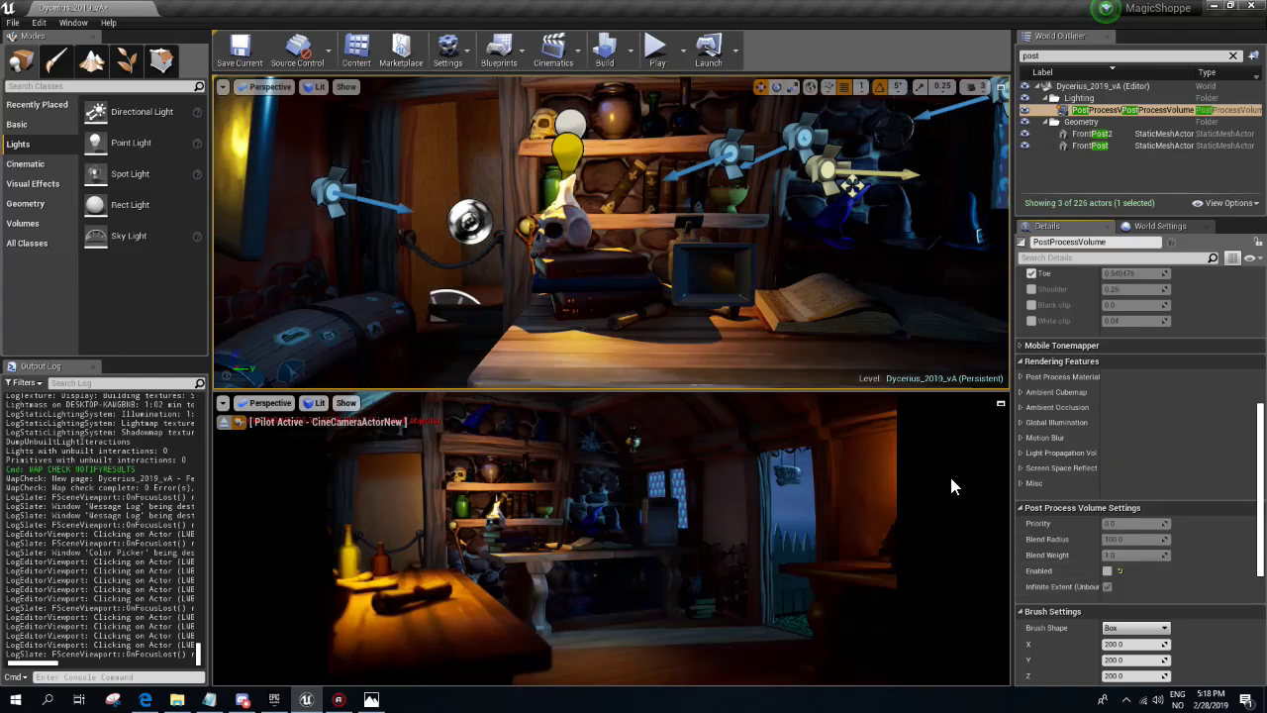
{"action": "left_click", "coordinate": [605, 55]}
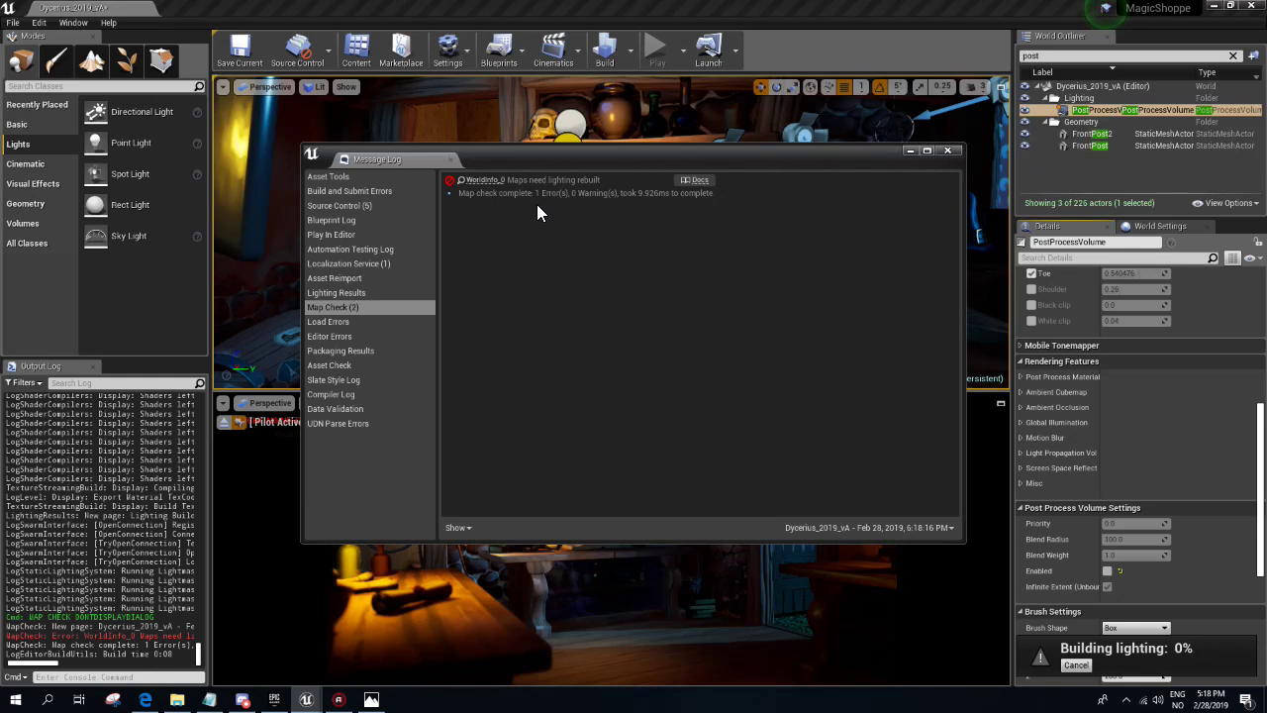
- Fly around the skull, scrolls and shelf table until the lighting build completes
{"action": "left_click", "coordinate": [947, 151]}
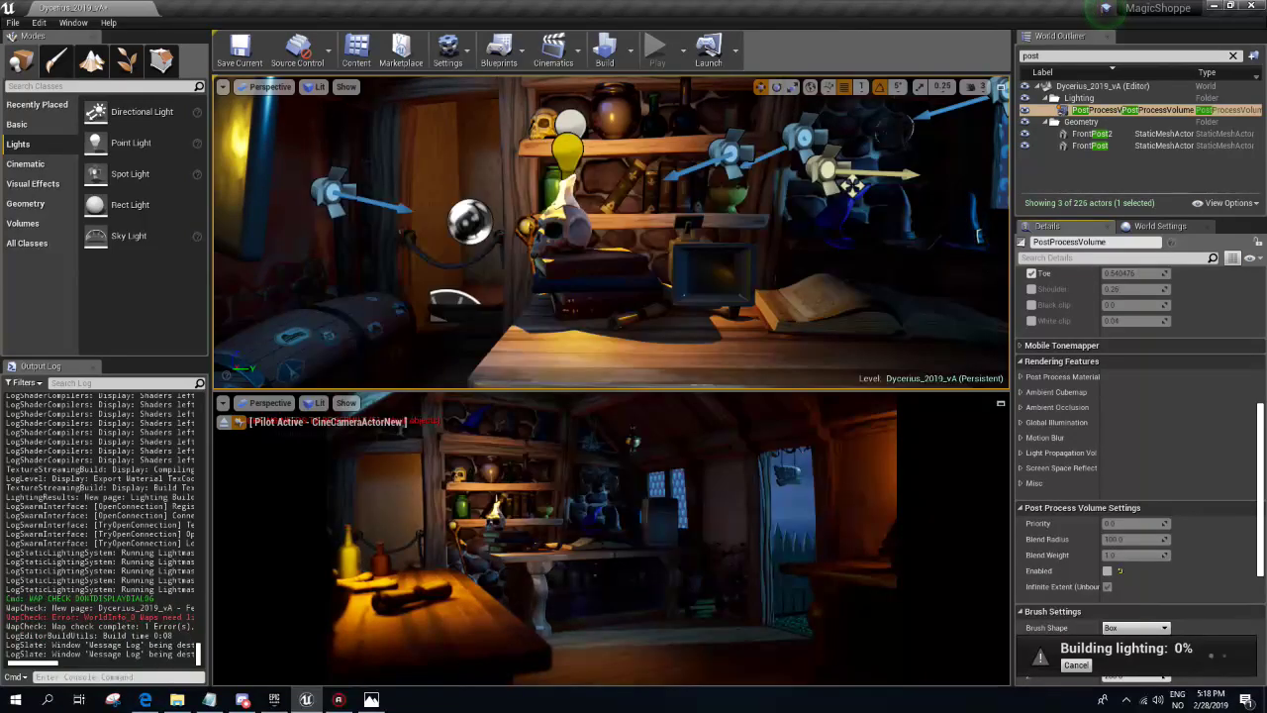
{"action": "right_click_drag", "start_coordinate": [852, 183], "coordinate": [852, 183]}
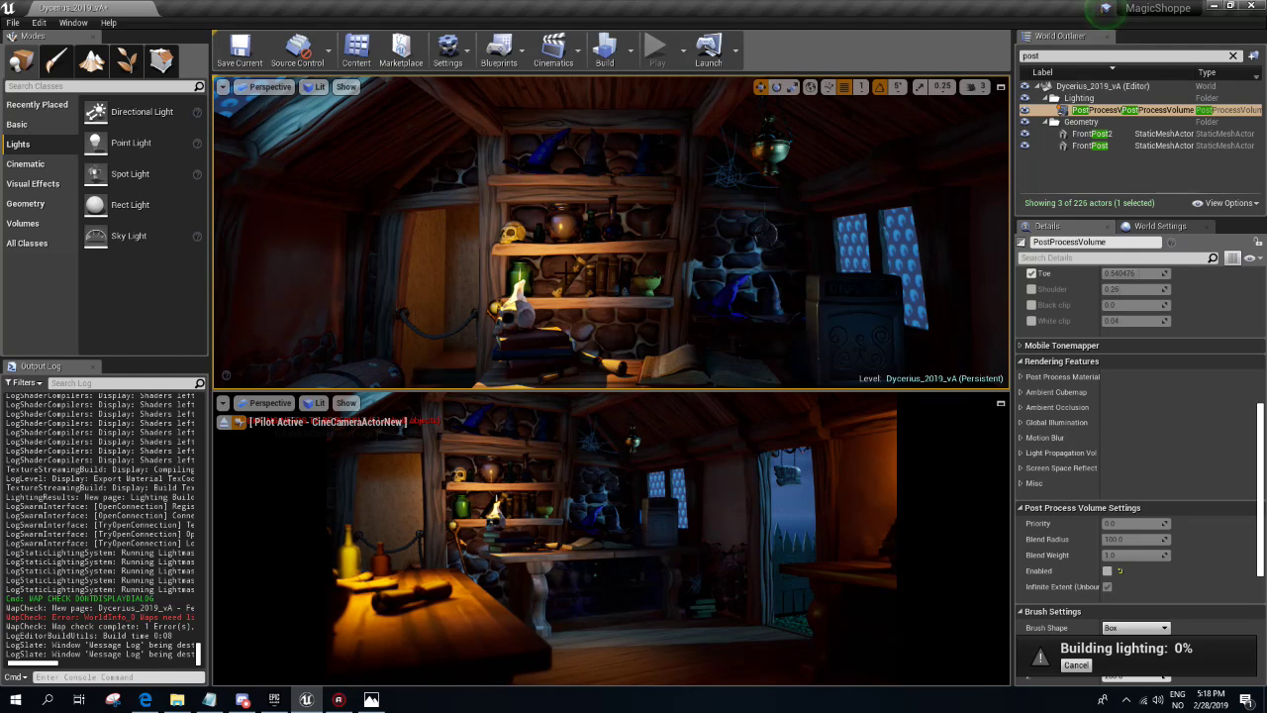
{"action": "right_click_drag", "start_coordinate": [740, 309], "coordinate": [740, 309]}
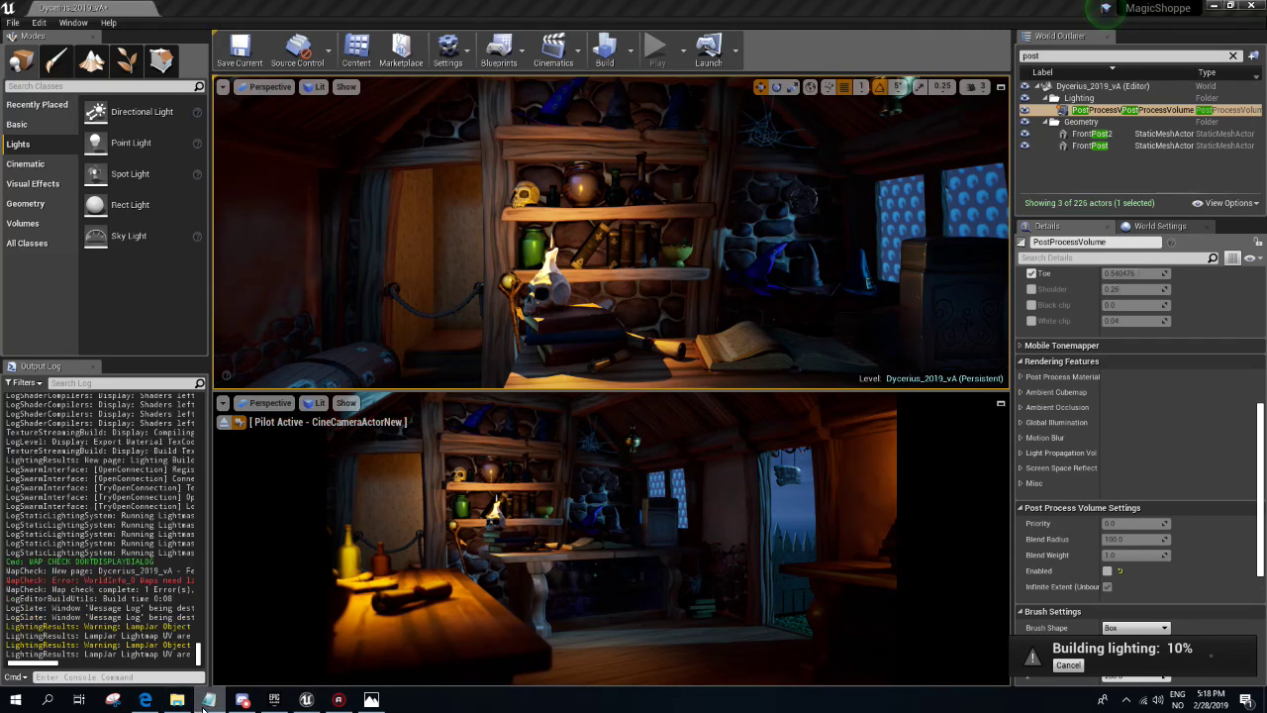
{"action": "right_click_drag", "start_coordinate": [386, 458], "coordinate": [386, 457]}
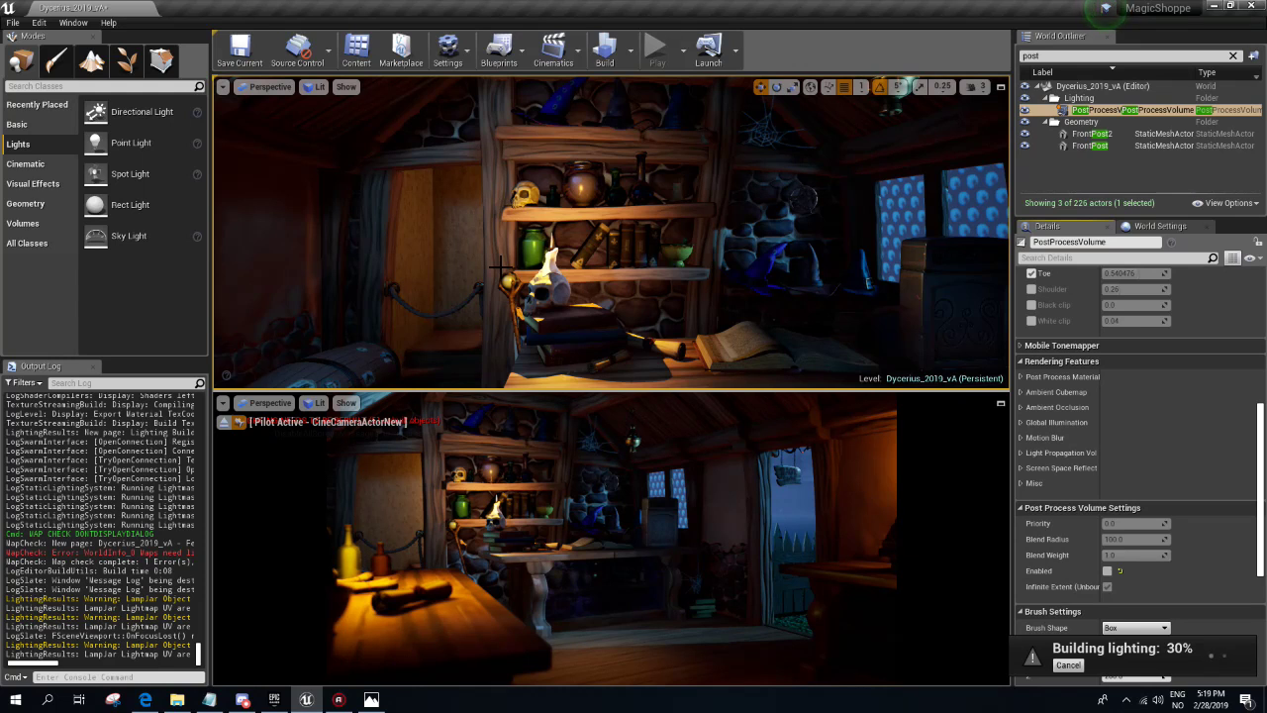
{"action": "mouse_move", "coordinate": [500, 268]}
{"action": "right_mouse_down"}
{"action": "mouse_move", "coordinate": [717, 371]}
{"action": "mouse_move", "coordinate": [634, 120]}
{"action": "right_mouse_up"}
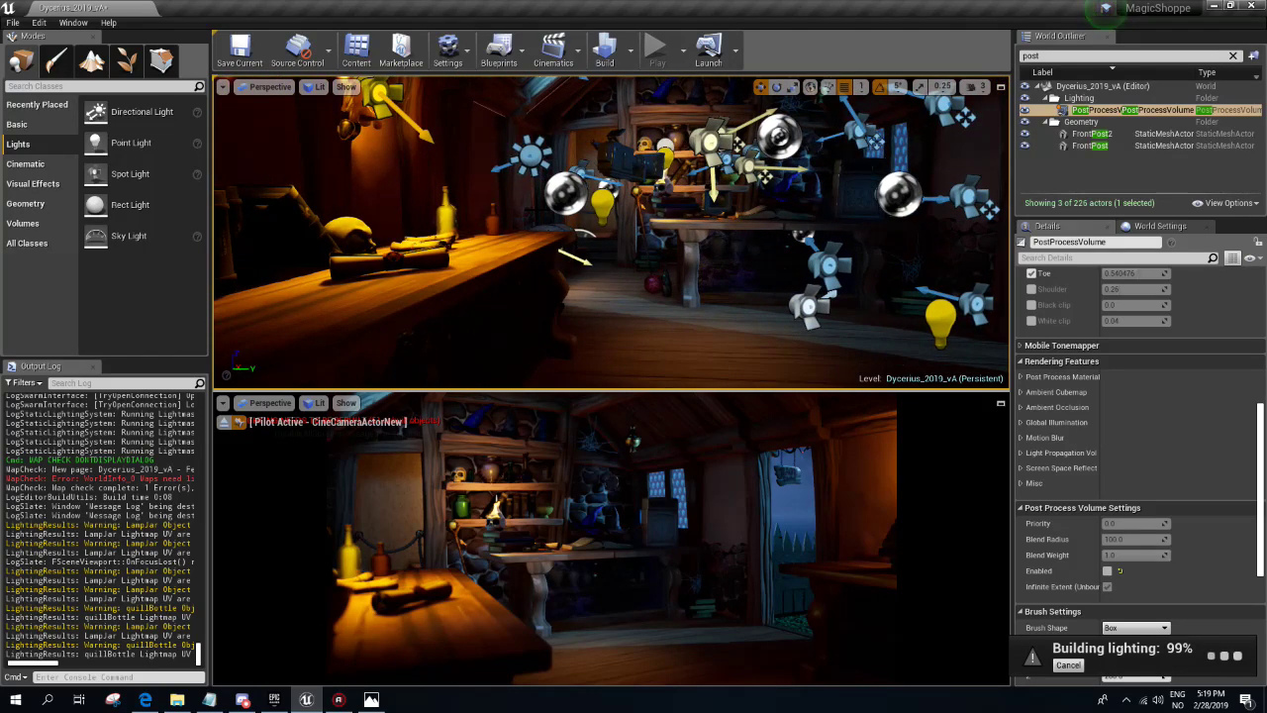
{"action": "right_click_drag", "start_coordinate": [557, 188], "coordinate": [558, 188]}
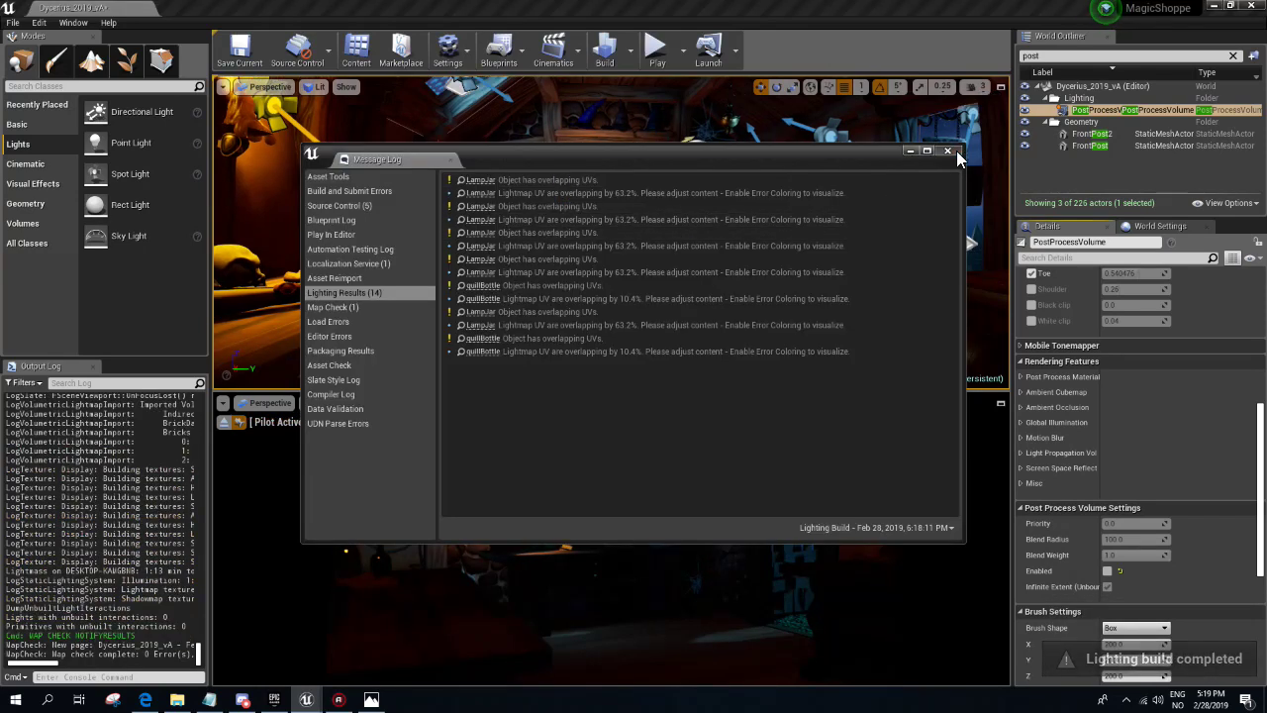
- Close the message log and select SpotLight5, the warm spotlight over the counter
{"action": "left_click", "coordinate": [947, 149]}
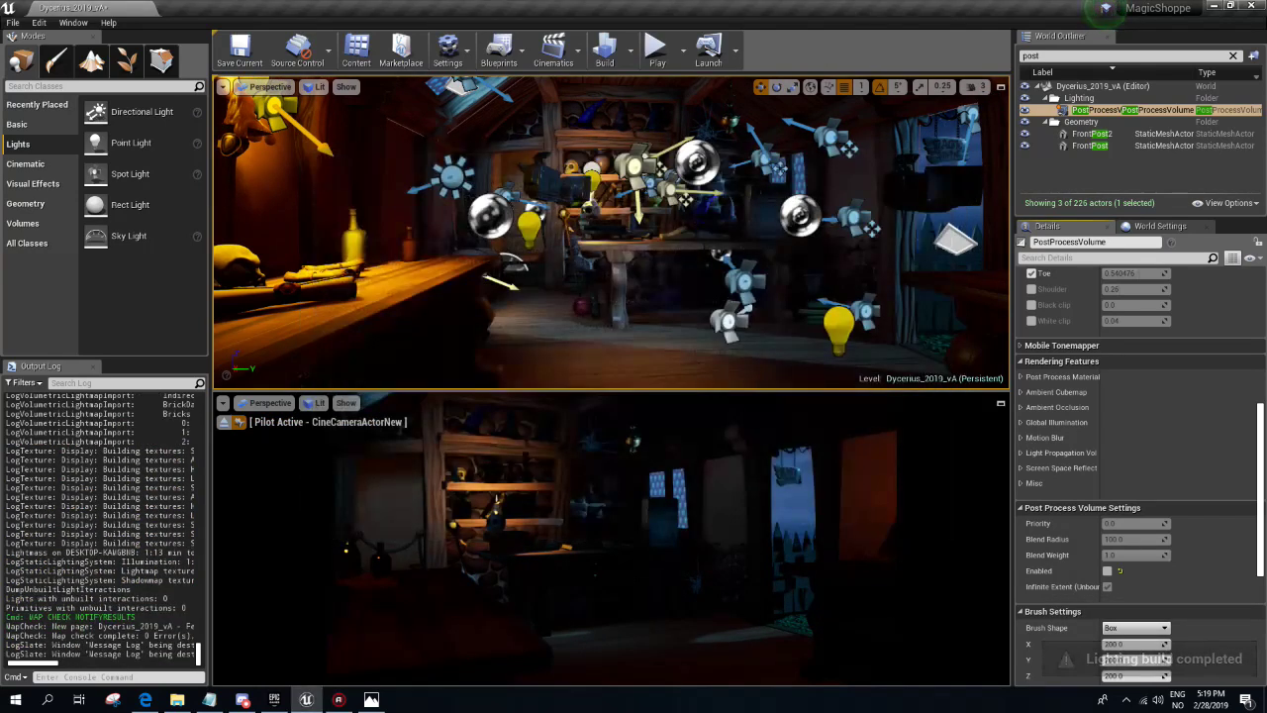
{"action": "right_click_drag", "start_coordinate": [947, 150], "coordinate": [947, 150]}
{"action": "key", "text": "Escape"}
{"action": "left_click", "coordinate": [478, 179]}
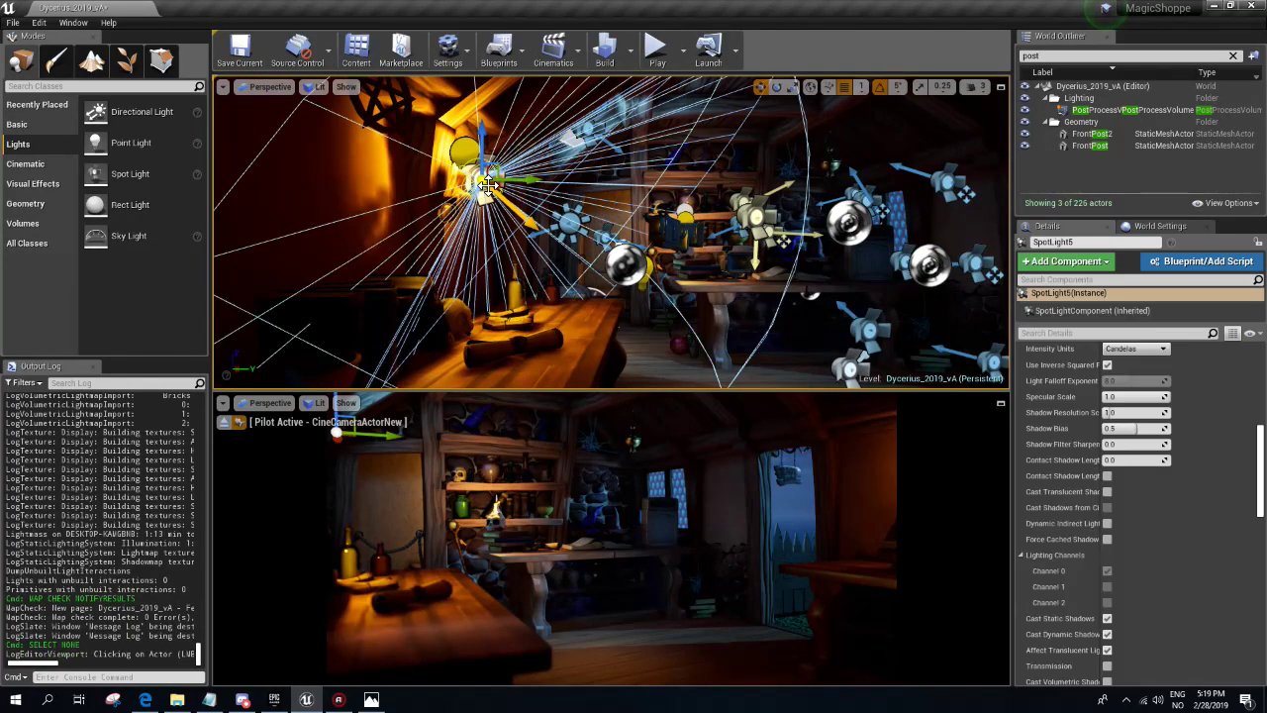
{"action": "scroll", "coordinate": [1093, 426], "scroll_direction": "up", "scroll_amount": 5}
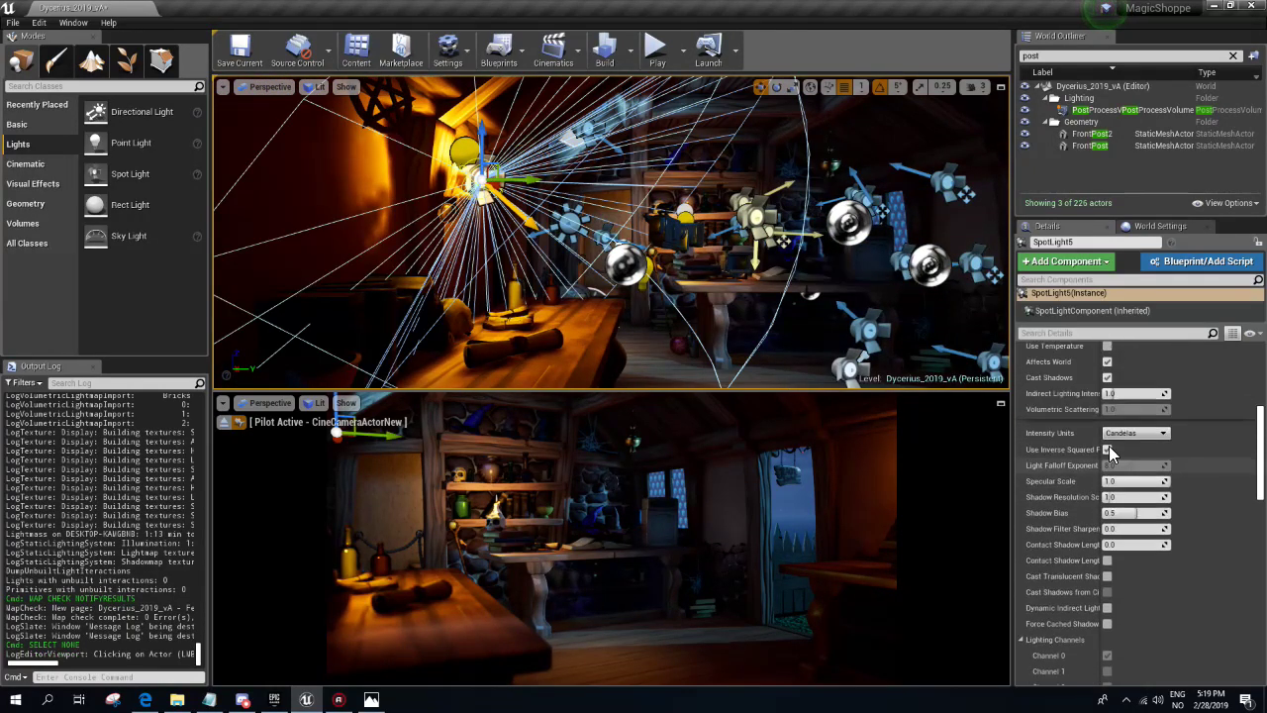
{"action": "scroll", "coordinate": [1109, 441], "scroll_direction": "up", "scroll_amount": 2}
- Lower SpotLight5's intensity from 20 to 10 cd and start a lighting rebuild
{"action": "left_click", "coordinate": [1126, 430]}
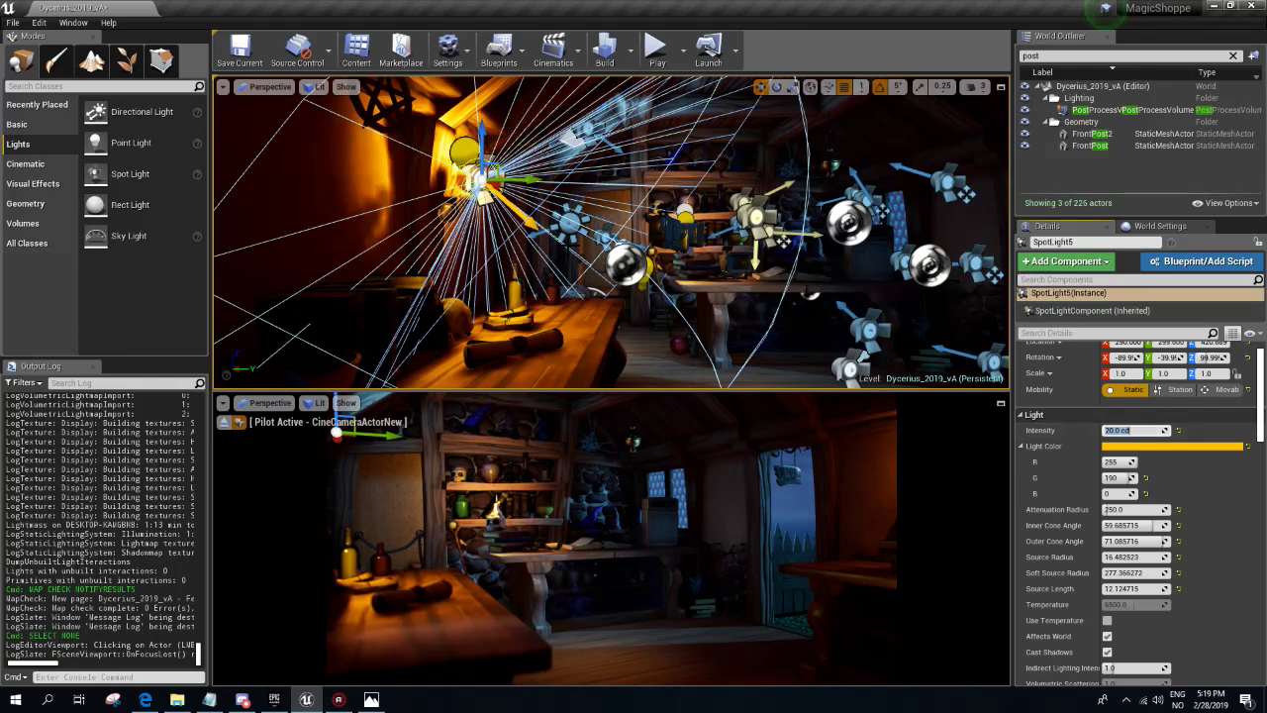
{"action": "right_click_drag", "start_coordinate": [571, 243], "coordinate": [575, 251]}
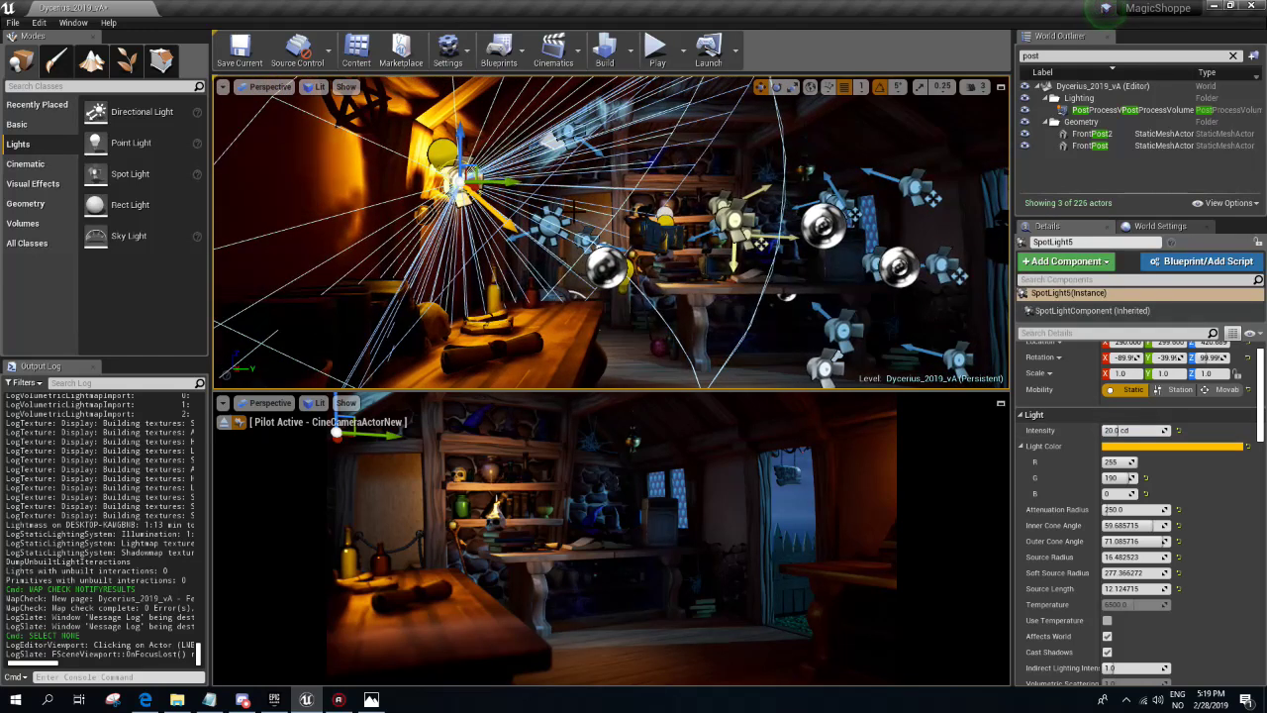
{"action": "left_click", "coordinate": [1120, 430]}
{"action": "type", "text": "10"}
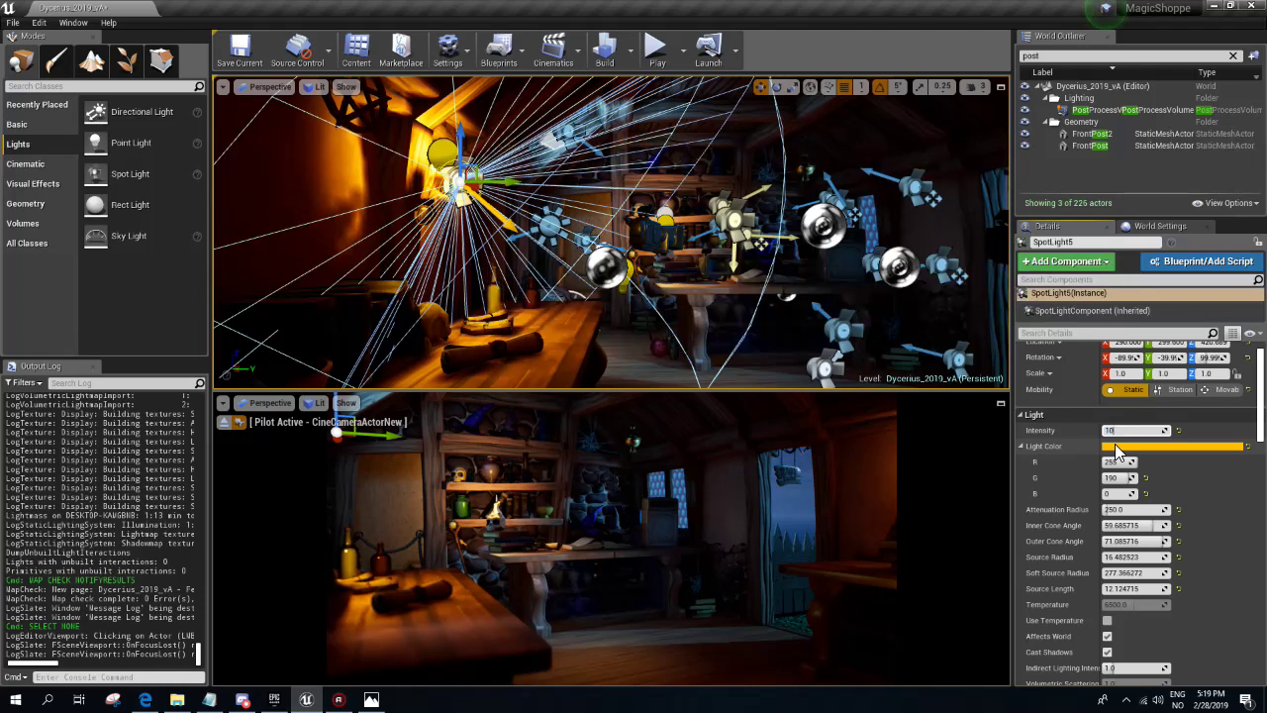
{"action": "key", "text": "Return"}
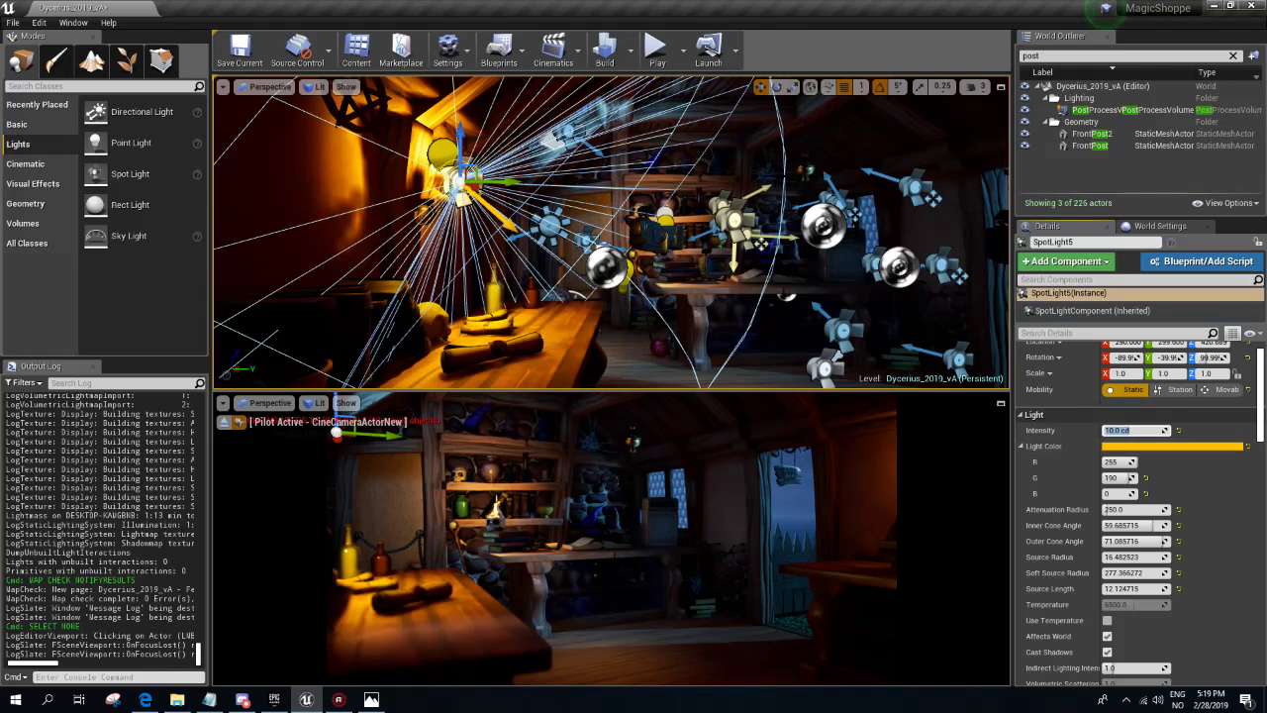
{"action": "left_click", "coordinate": [608, 61]}
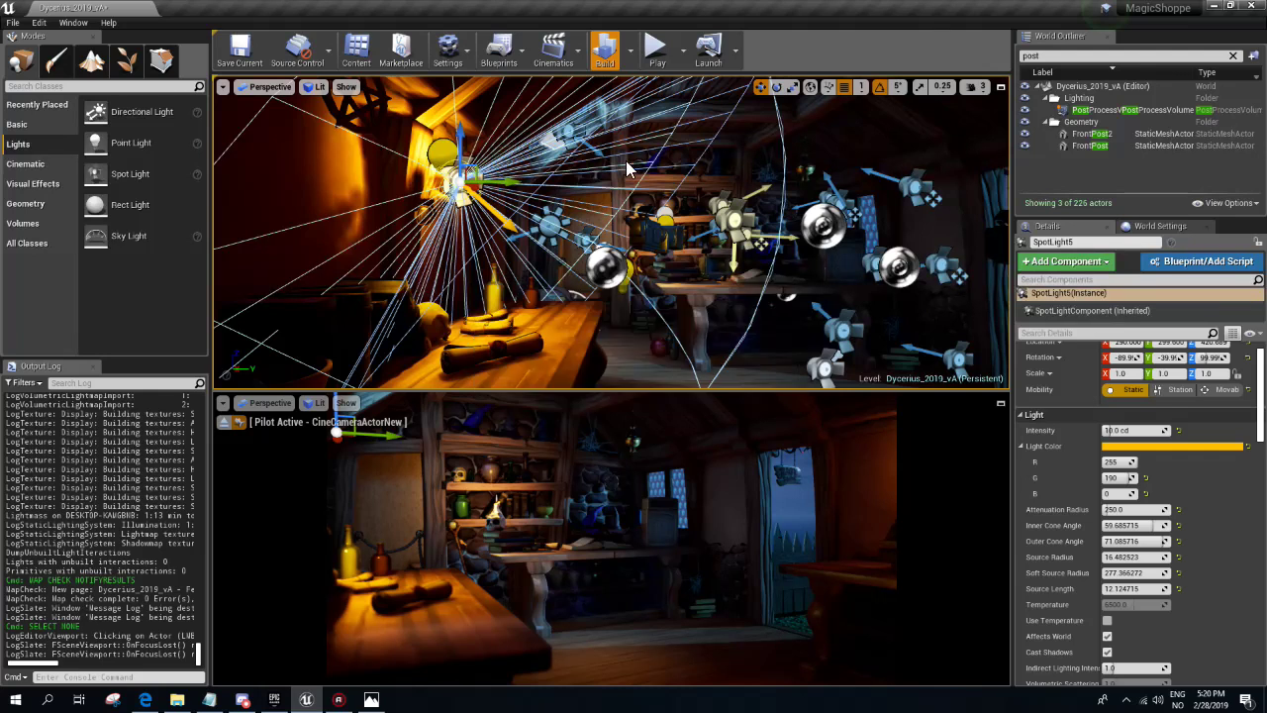
- Inspect Candle_Flame_Front, its point light and Skull3 on the shelf until the build reports success
{"action": "left_click", "coordinate": [947, 152]}
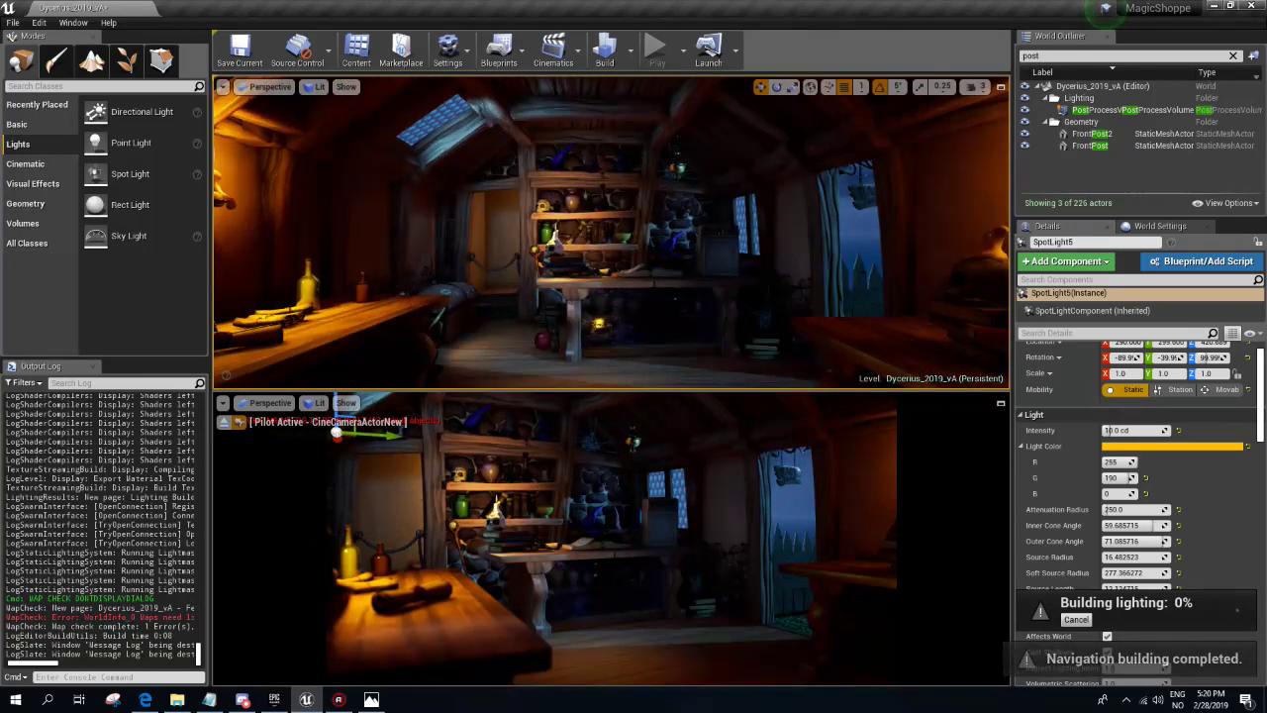
{"action": "mouse_move", "coordinate": [612, 231]}
{"action": "right_mouse_down"}
{"action": "mouse_move", "coordinate": [554, 232]}
{"action": "mouse_move", "coordinate": [820, 205]}
{"action": "mouse_move", "coordinate": [654, 117]}
{"action": "right_mouse_up"}
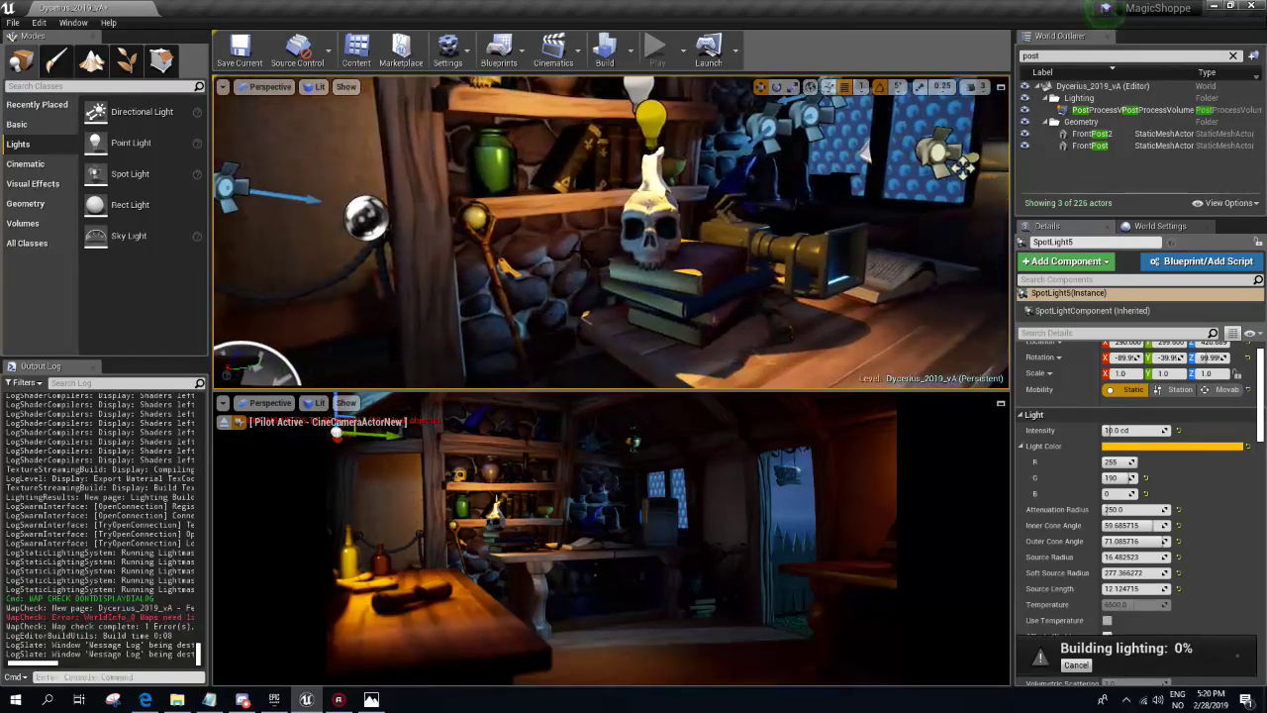
{"action": "left_click", "coordinate": [655, 118]}
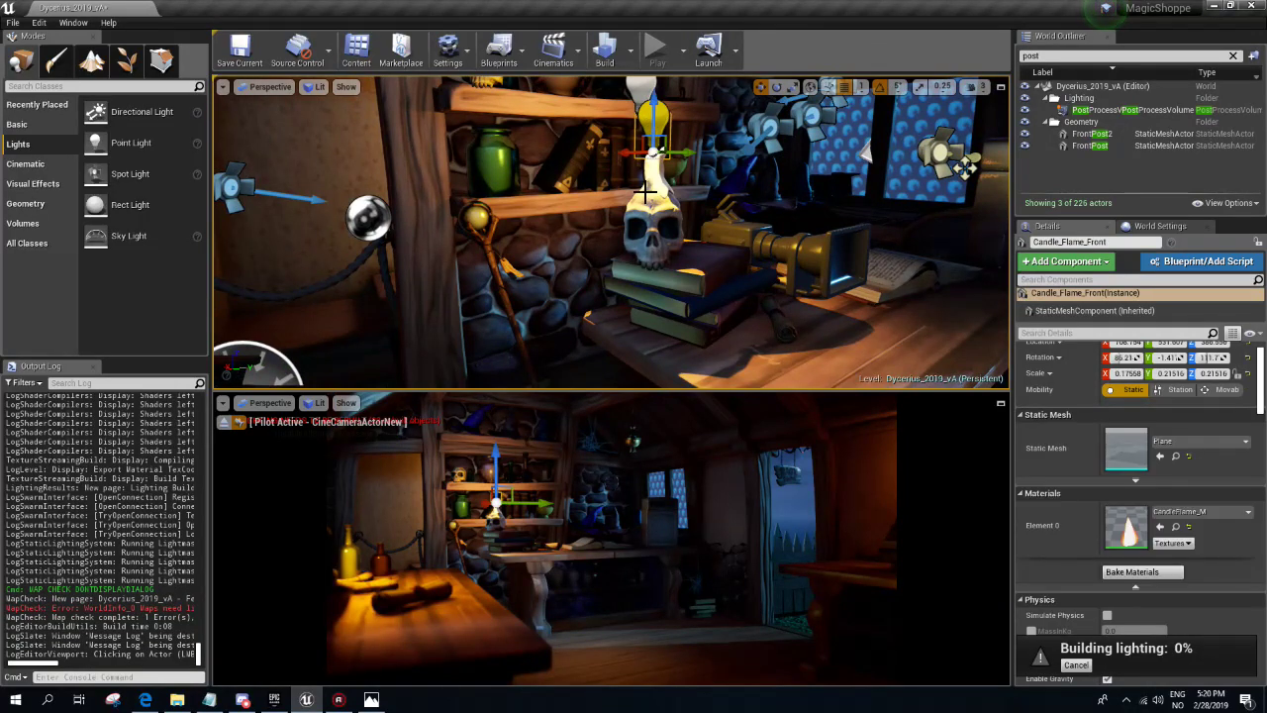
{"action": "left_click", "coordinate": [663, 111]}
{"action": "left_click", "coordinate": [653, 233]}
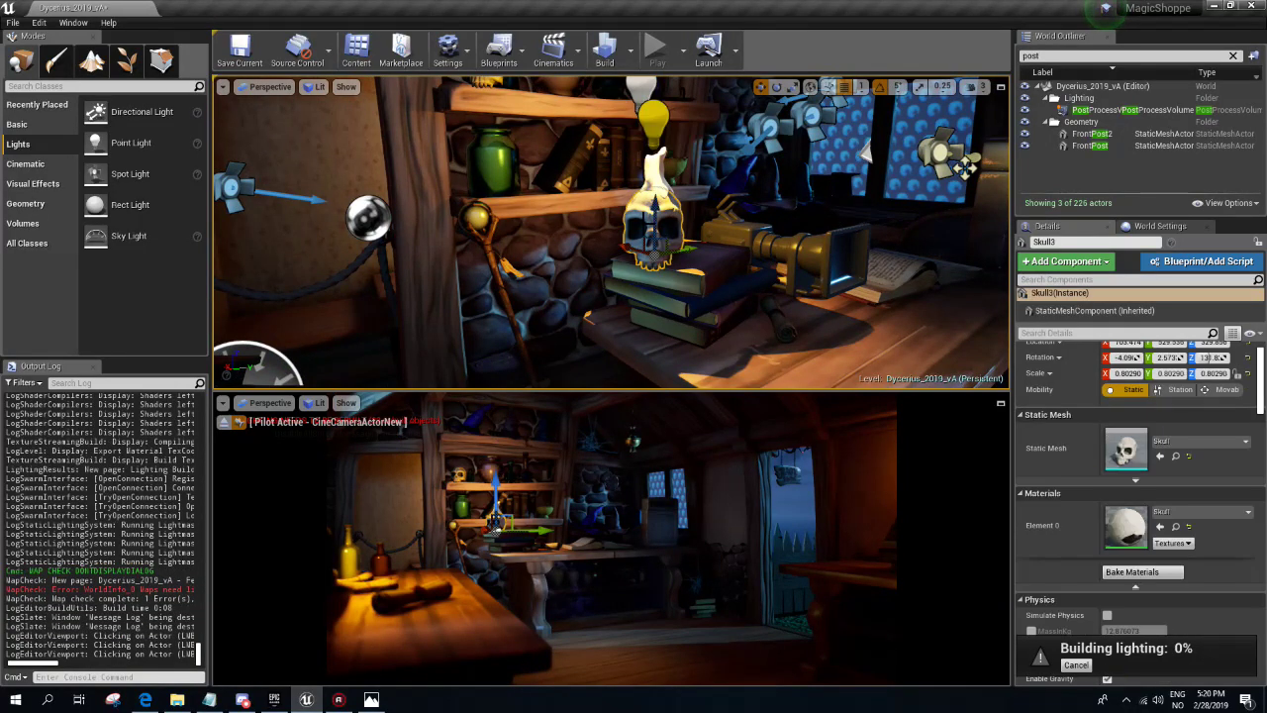
{"action": "right_click_drag", "start_coordinate": [653, 233], "coordinate": [566, 219]}
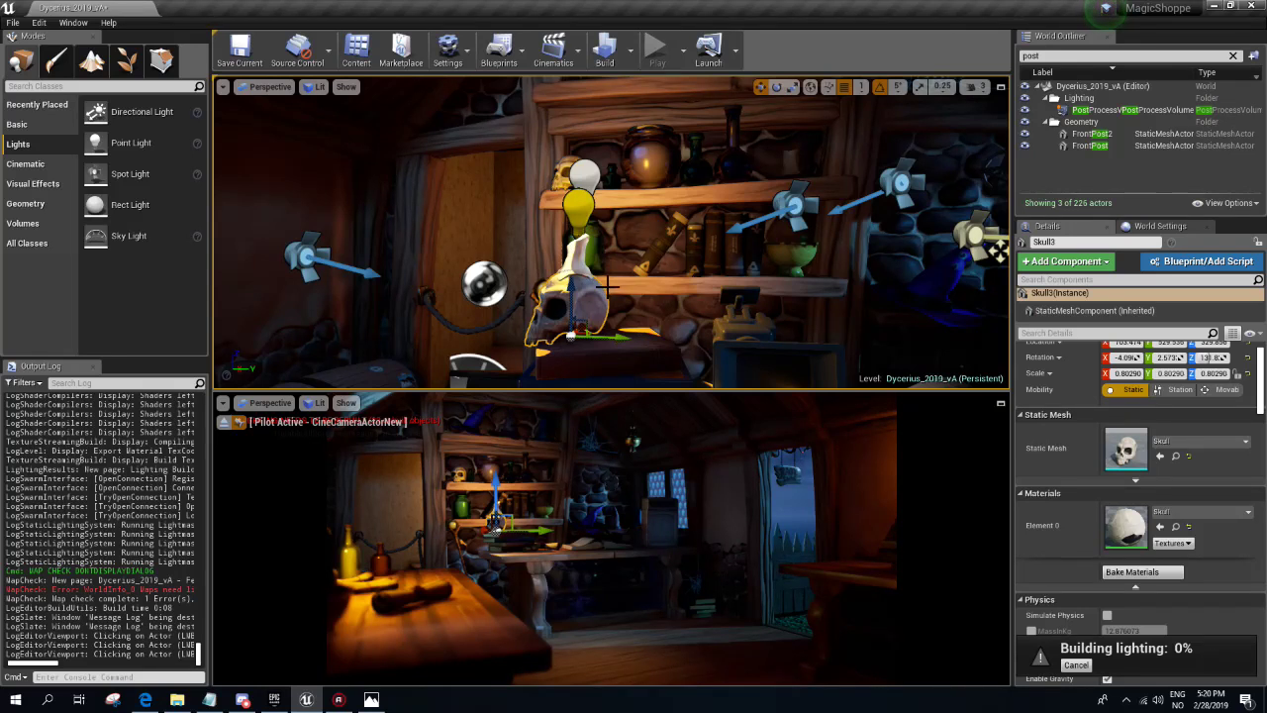
{"action": "left_click", "coordinate": [581, 221]}
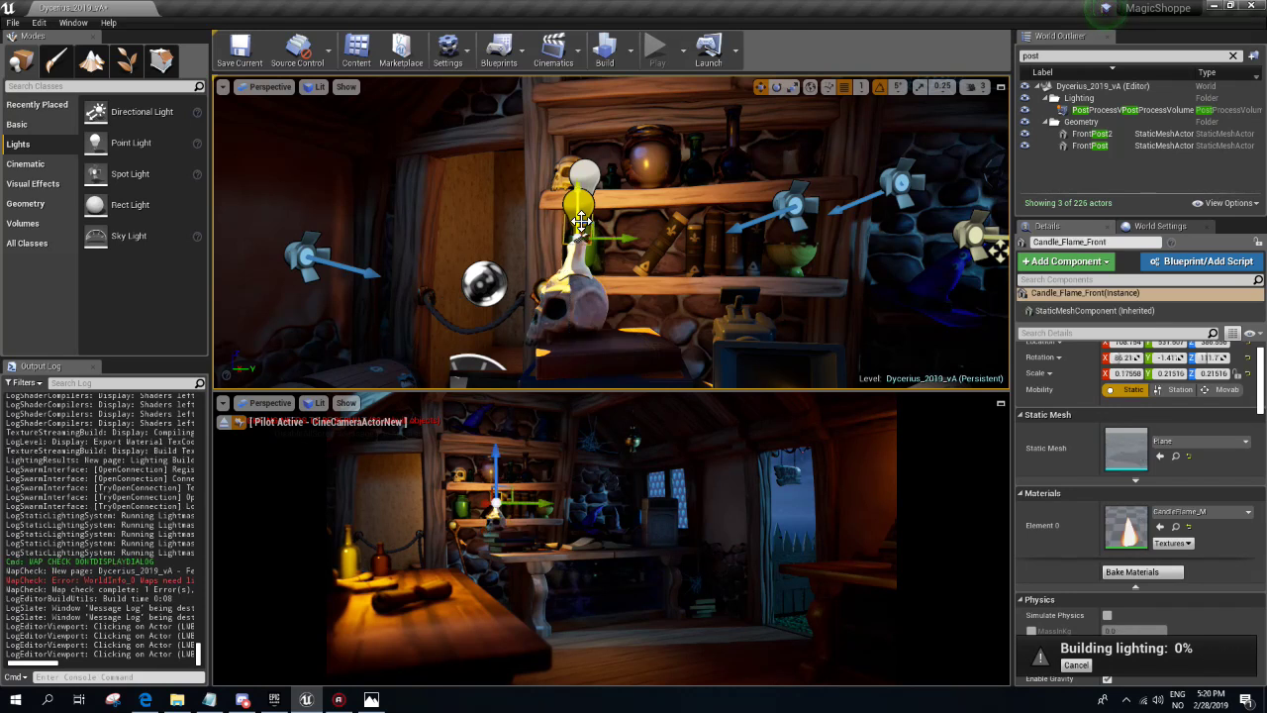
{"action": "left_click", "coordinate": [584, 198]}
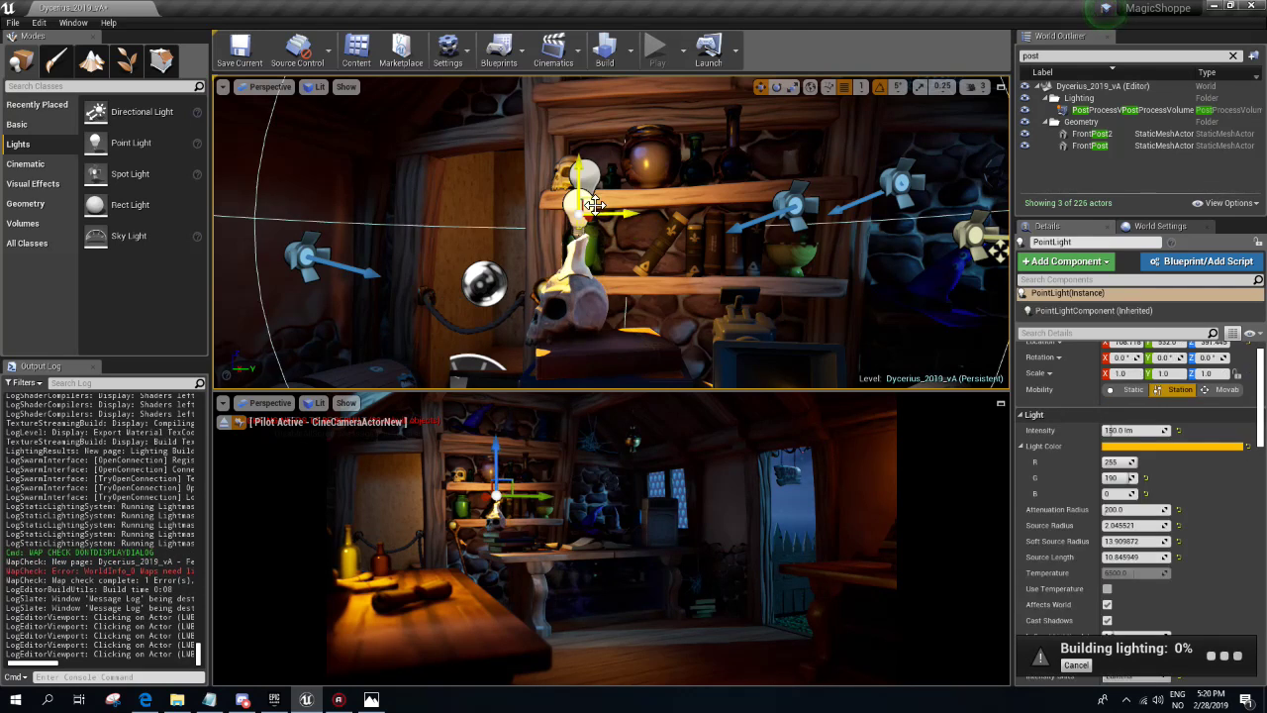
{"action": "mouse_move", "coordinate": [522, 290]}
{"action": "right_mouse_down"}
{"action": "mouse_move", "coordinate": [973, 251]}
{"action": "mouse_move", "coordinate": [956, 233]}
{"action": "mouse_move", "coordinate": [852, 250]}
{"action": "right_mouse_up"}
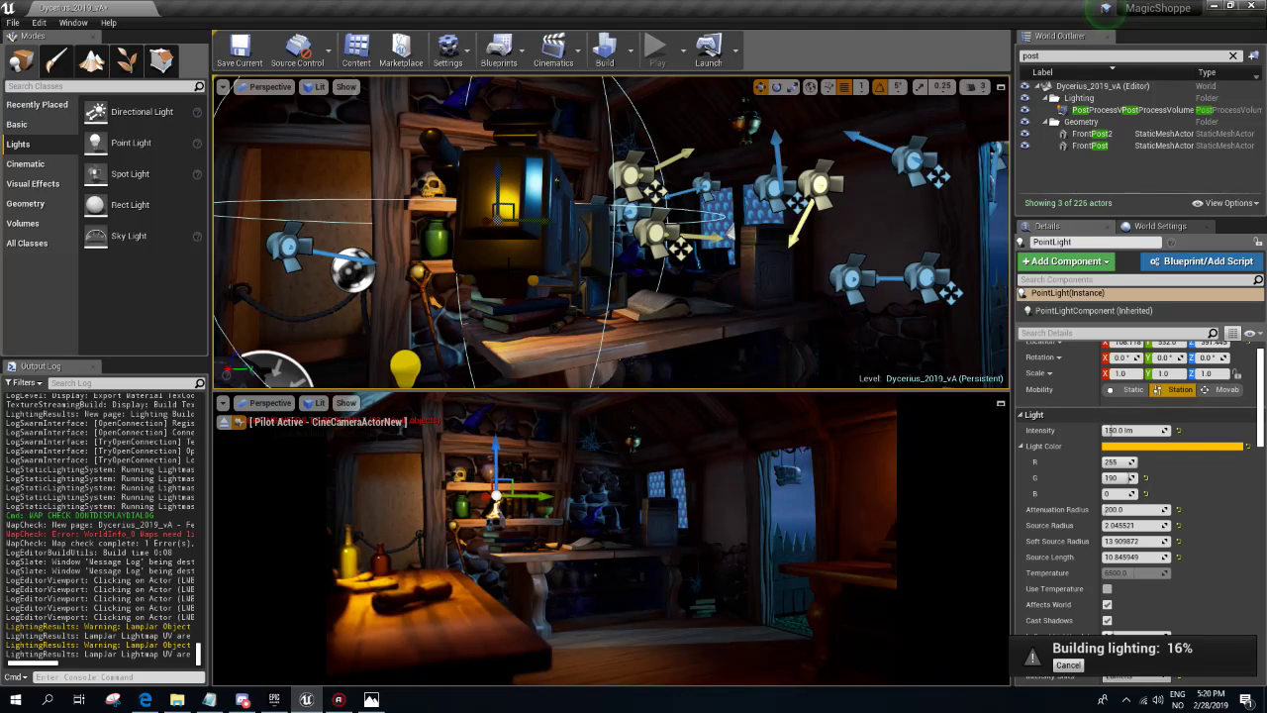
{"action": "right_click_drag", "start_coordinate": [612, 232], "coordinate": [612, 232]}
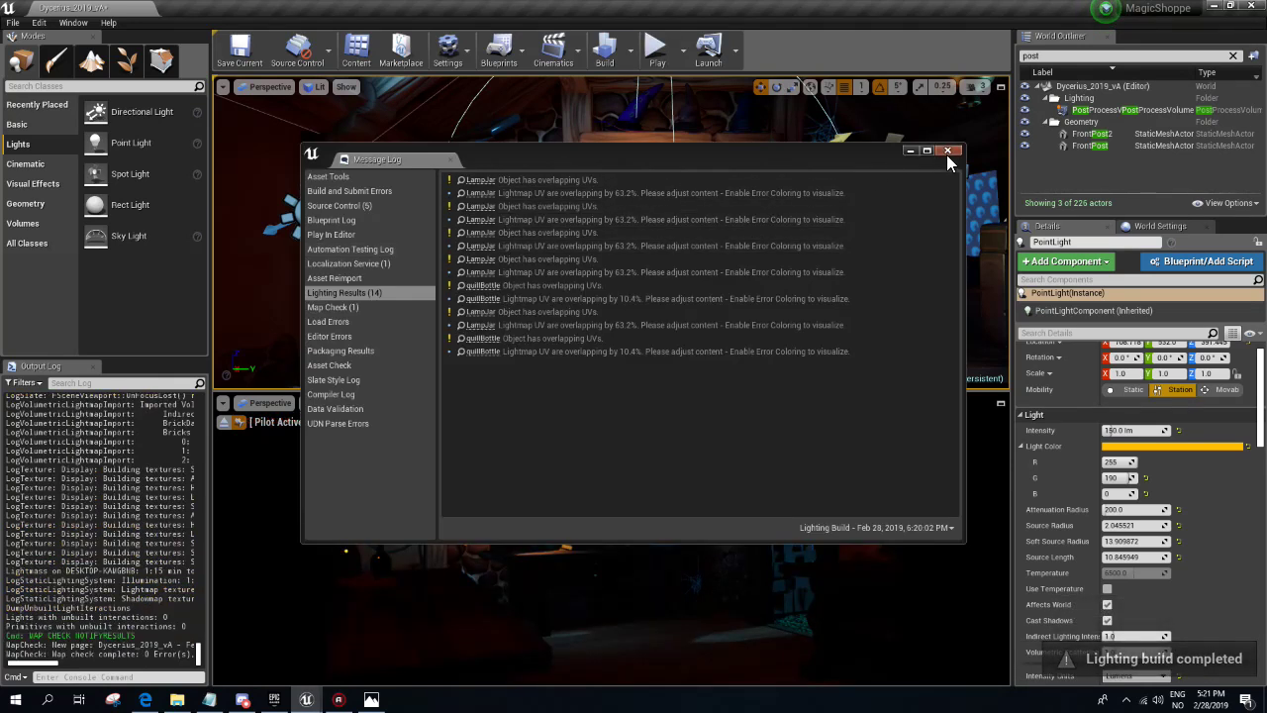
- Dismiss the build log, deselect everything, and view the shelves with their freshly baked lighting
{"action": "left_click", "coordinate": [947, 150]}
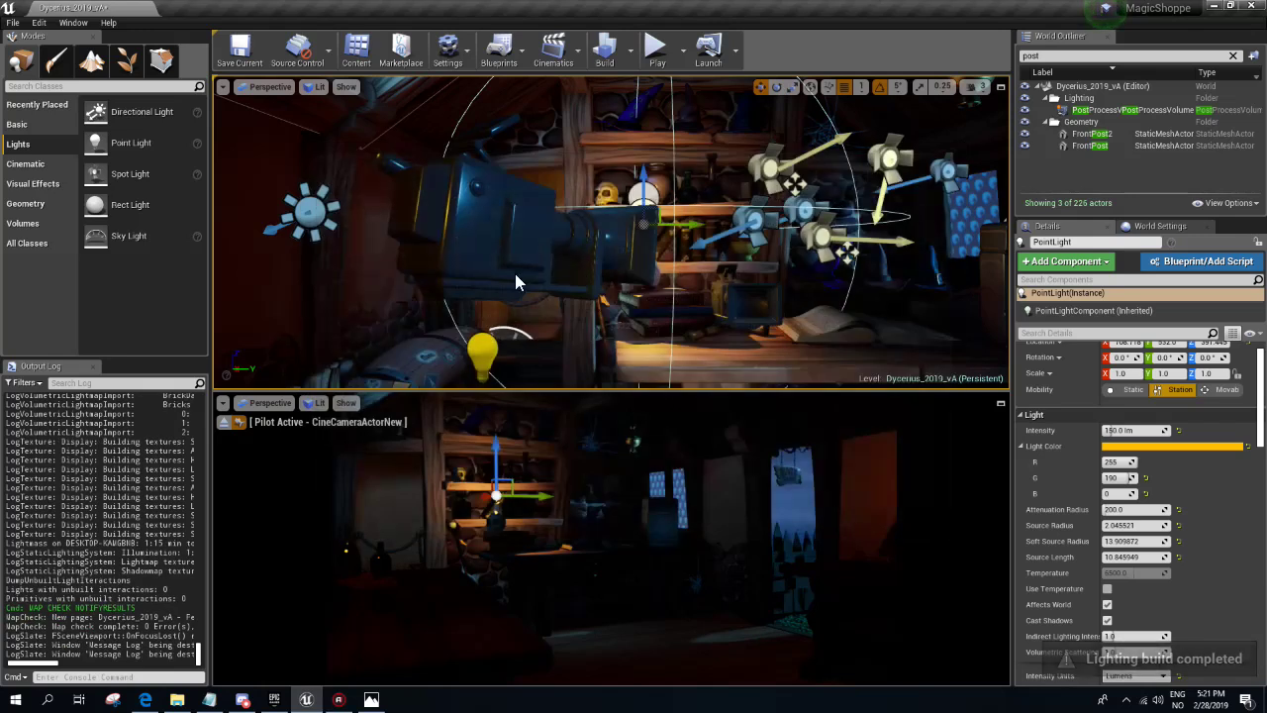
{"action": "left_click", "coordinate": [509, 253]}
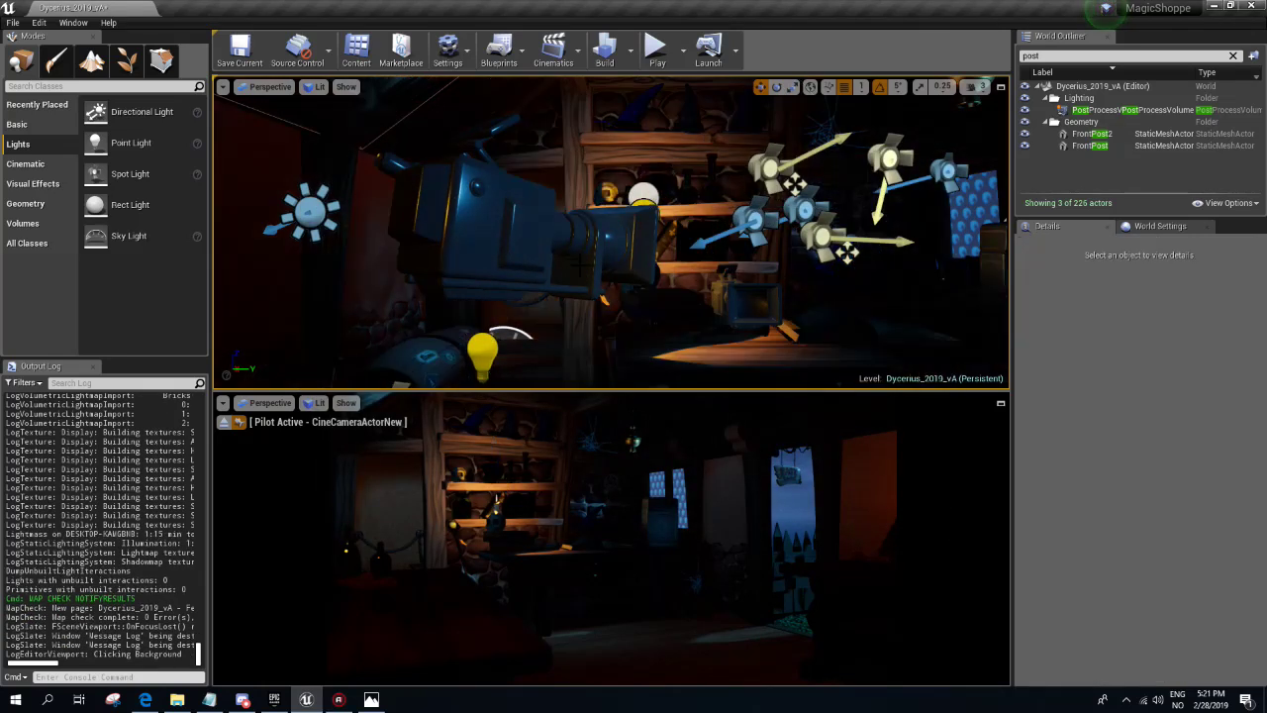
{"action": "key", "text": "Escape"}
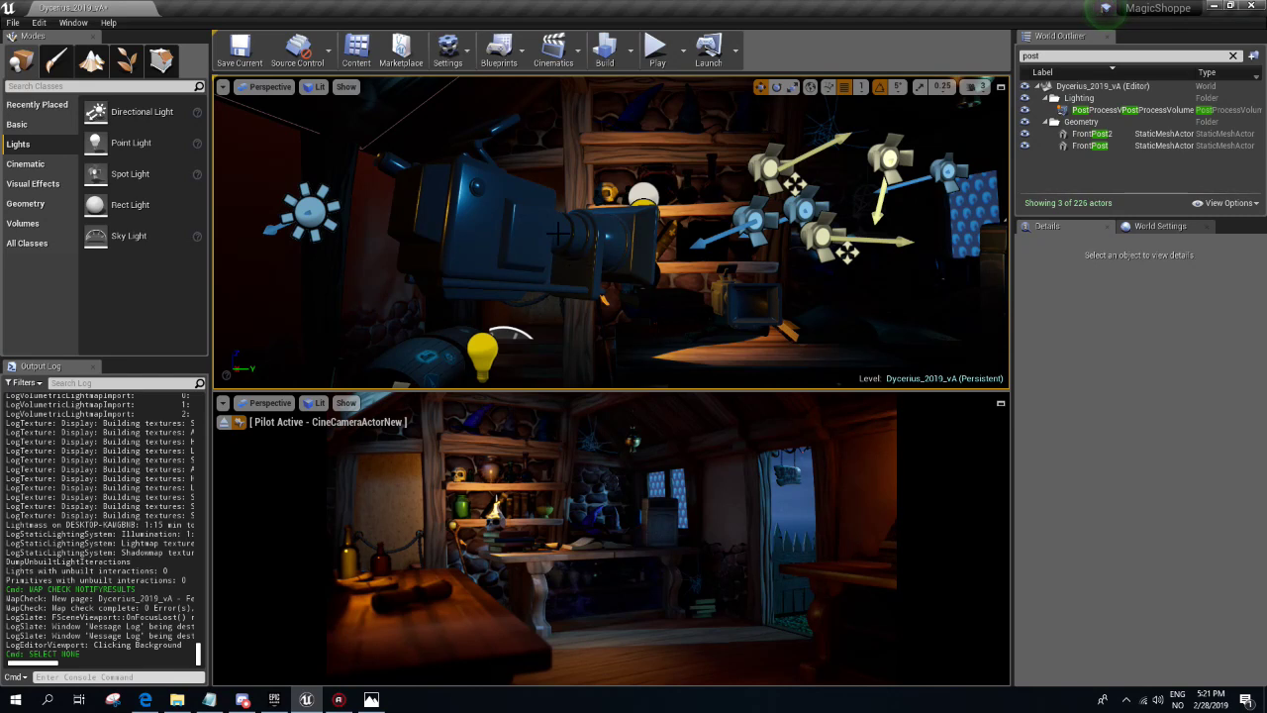
{"action": "right_click_drag", "start_coordinate": [613, 233], "coordinate": [442, 231]}
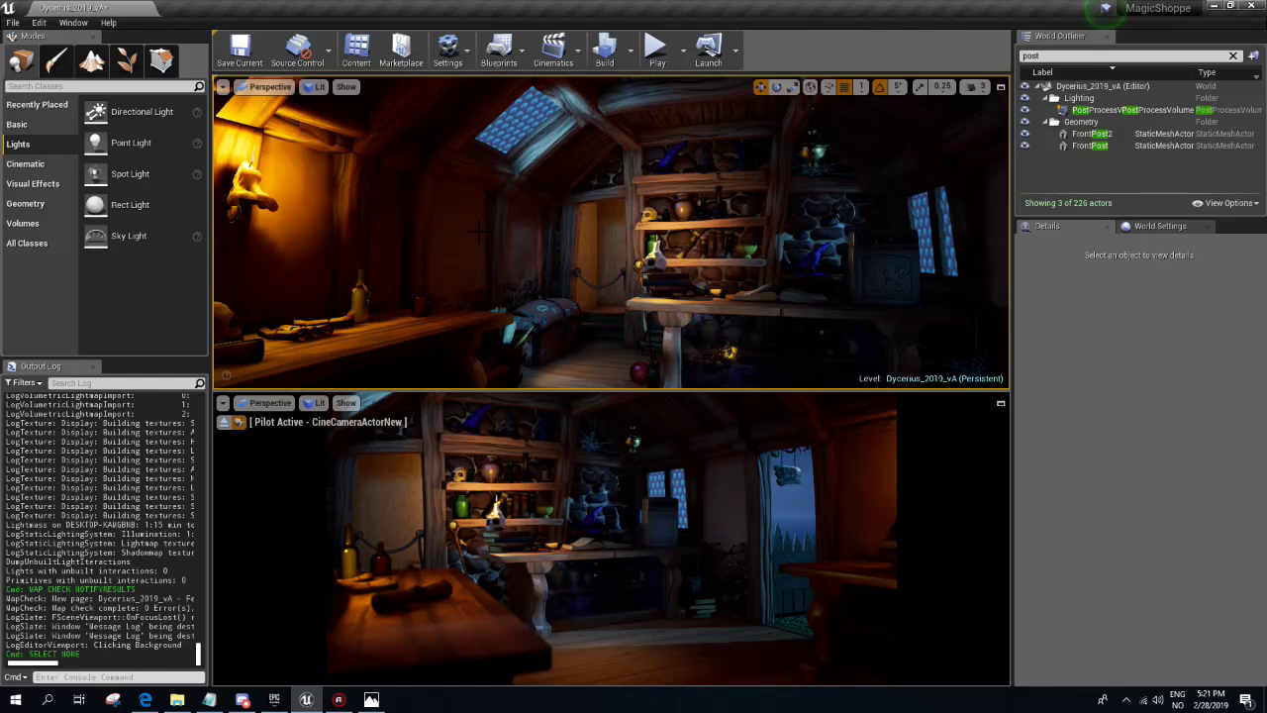
- Show light icons, select the counter SpotLight5, and reduce its Attenuation Radius from 250 to about 184.3
{"action": "key", "text": "g"}
{"action": "left_click", "coordinate": [391, 173]}
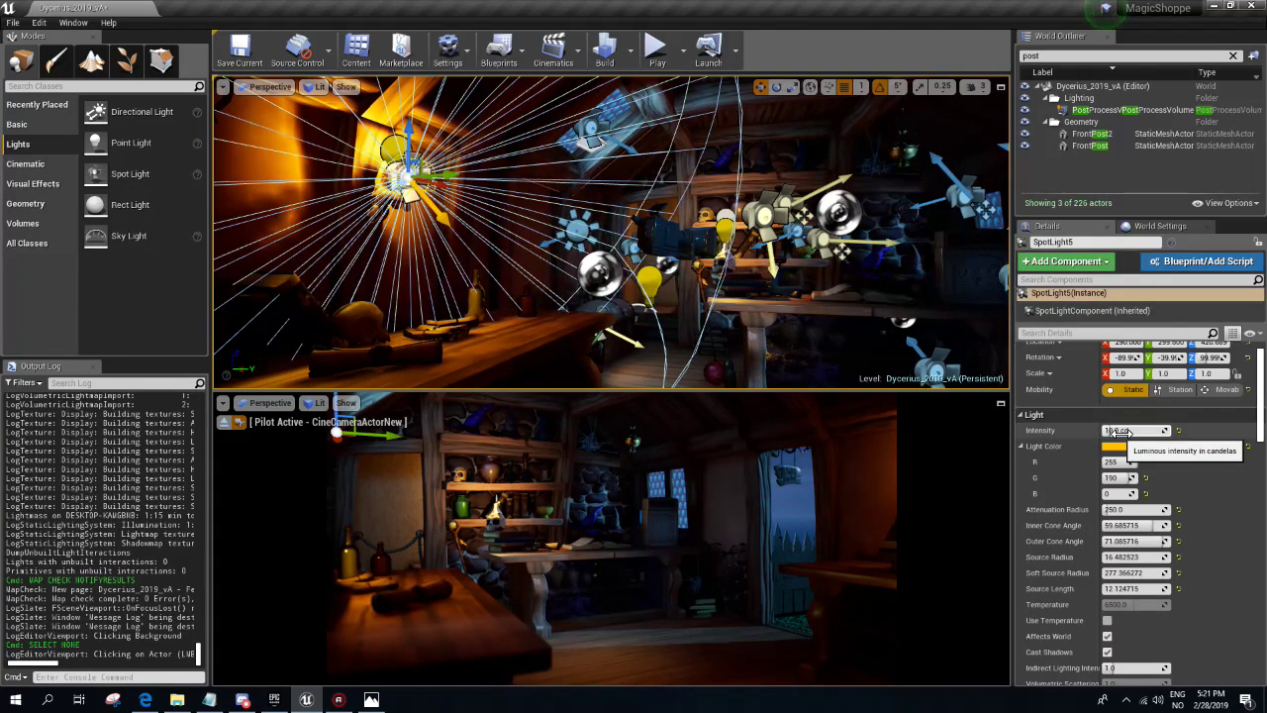
{"action": "mouse_move", "coordinate": [1129, 509]}
{"action": "left_mouse_down"}
{"action": "mouse_move", "coordinate": [1089, 509]}
{"action": "mouse_move", "coordinate": [1168, 509]}
{"action": "mouse_move", "coordinate": [1109, 508]}
{"action": "left_mouse_up"}
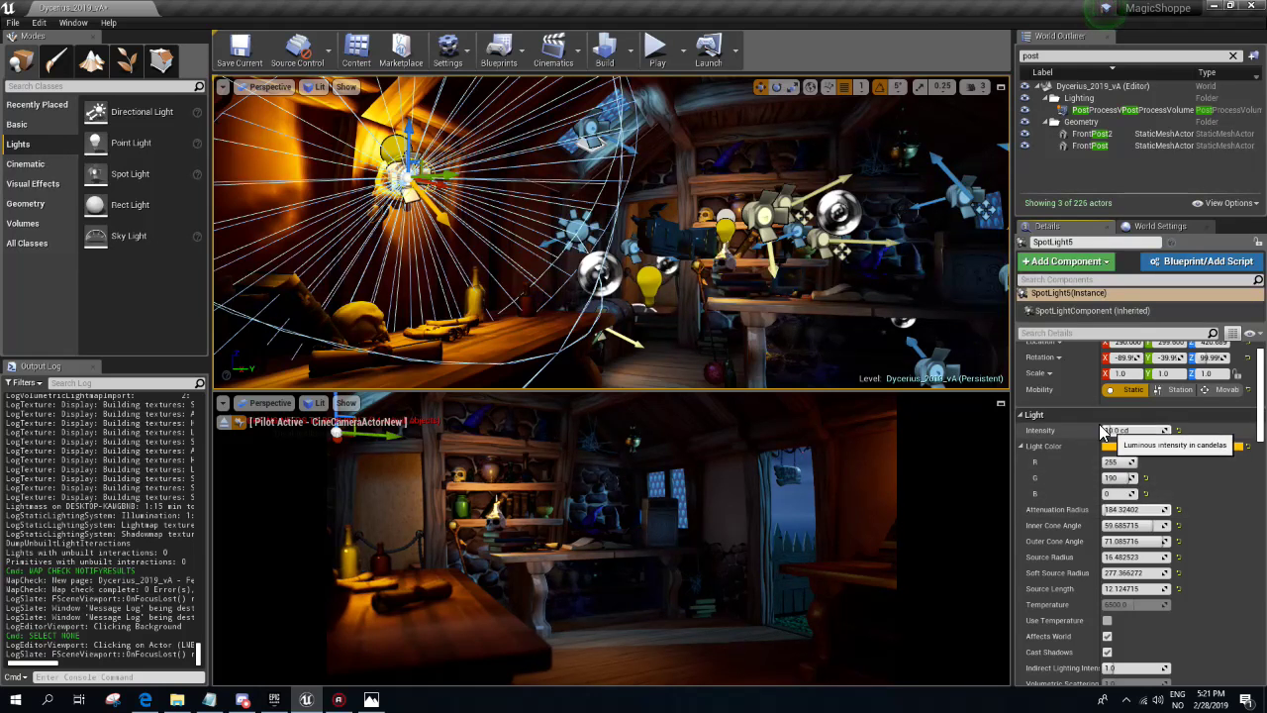
{"action": "mouse_move", "coordinate": [663, 240]}
{"action": "right_mouse_down"}
{"action": "mouse_move", "coordinate": [702, 239]}
{"action": "mouse_move", "coordinate": [683, 247]}
{"action": "right_mouse_up"}
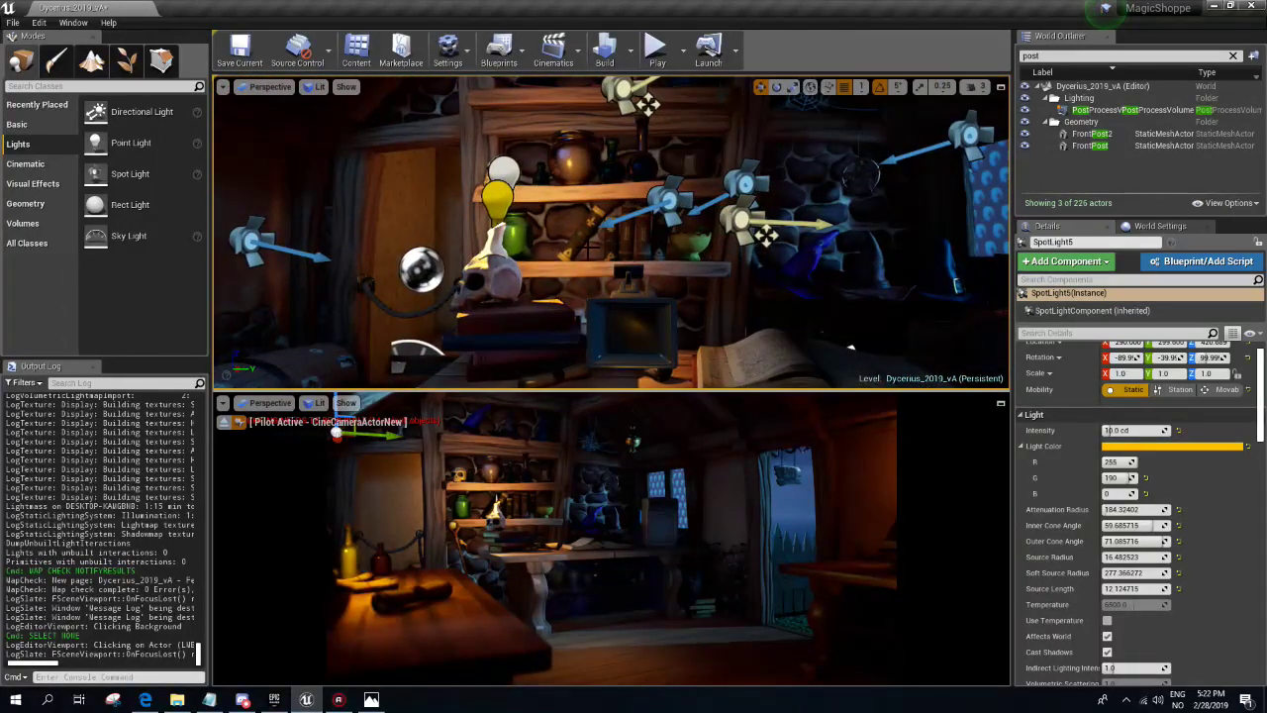
- Select the PostProcessVolume and enable it in the Details panel
{"action": "left_click", "coordinate": [1102, 112]}
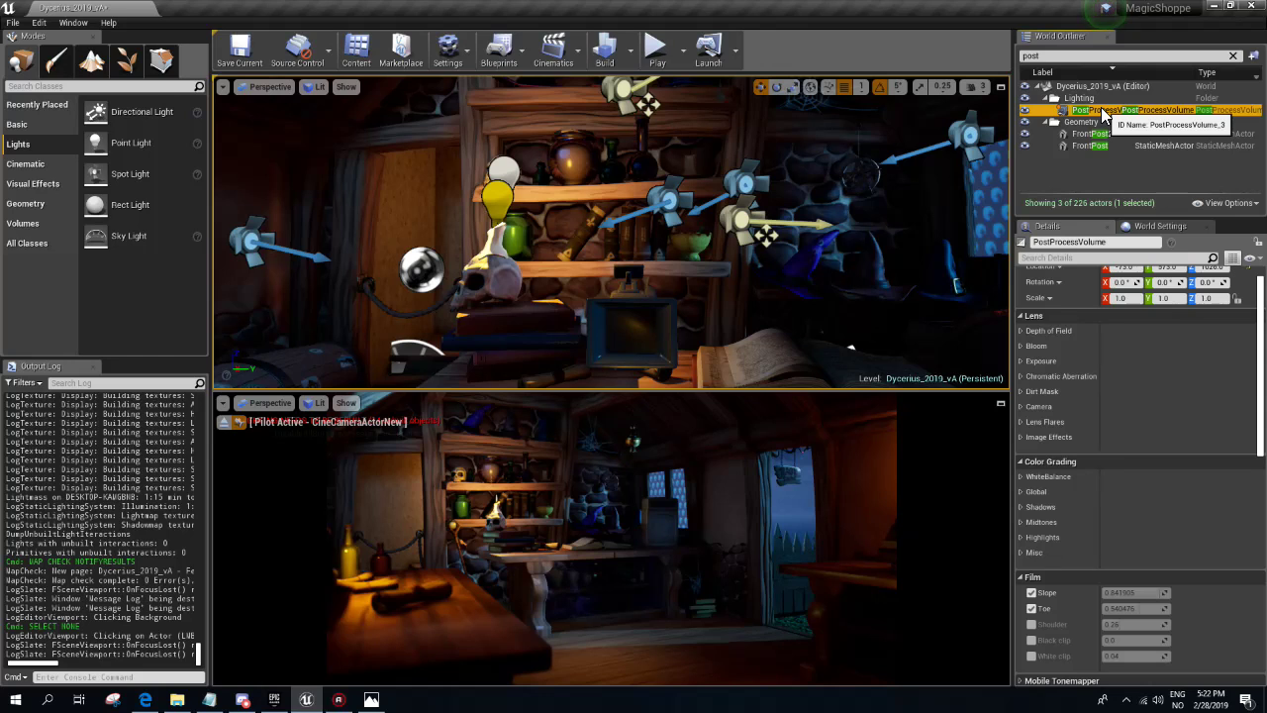
{"action": "scroll", "coordinate": [1081, 483], "scroll_direction": "down", "scroll_amount": 4}
{"action": "scroll", "coordinate": [1081, 483], "scroll_direction": "down", "scroll_amount": 1}
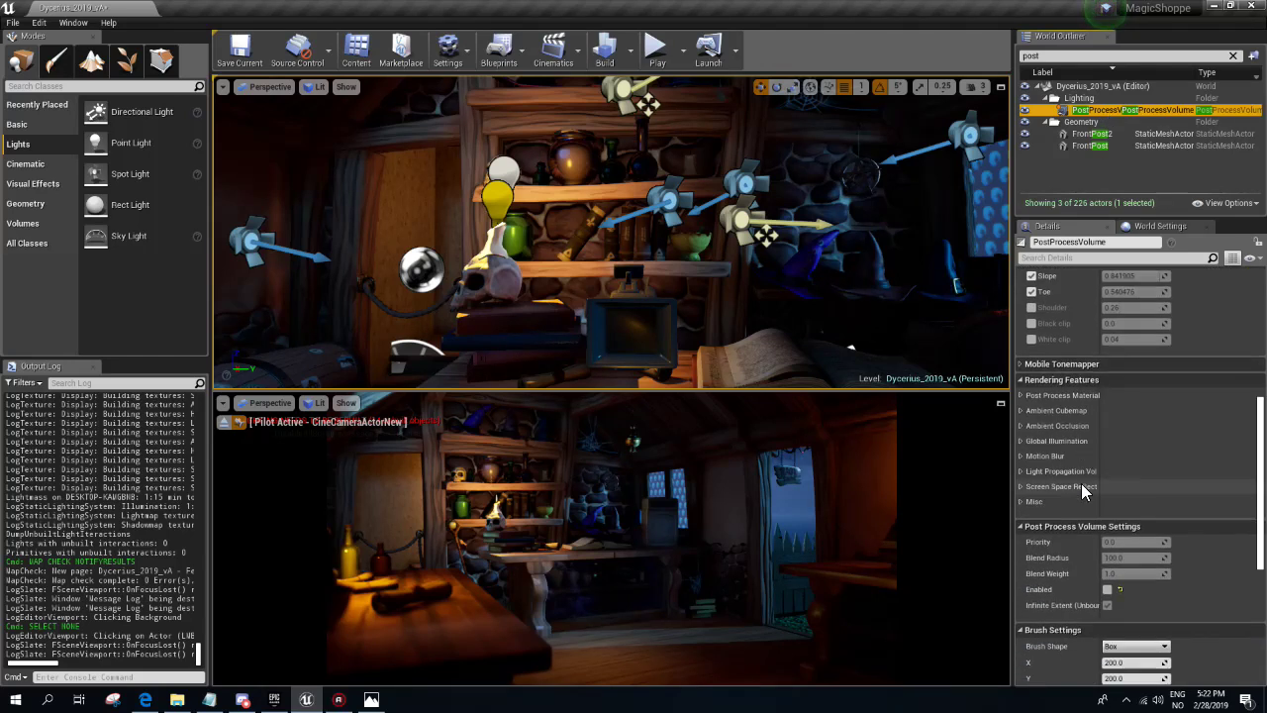
{"action": "scroll", "coordinate": [1081, 483], "scroll_direction": "down", "scroll_amount": 2}
{"action": "left_click", "coordinate": [1105, 482]}
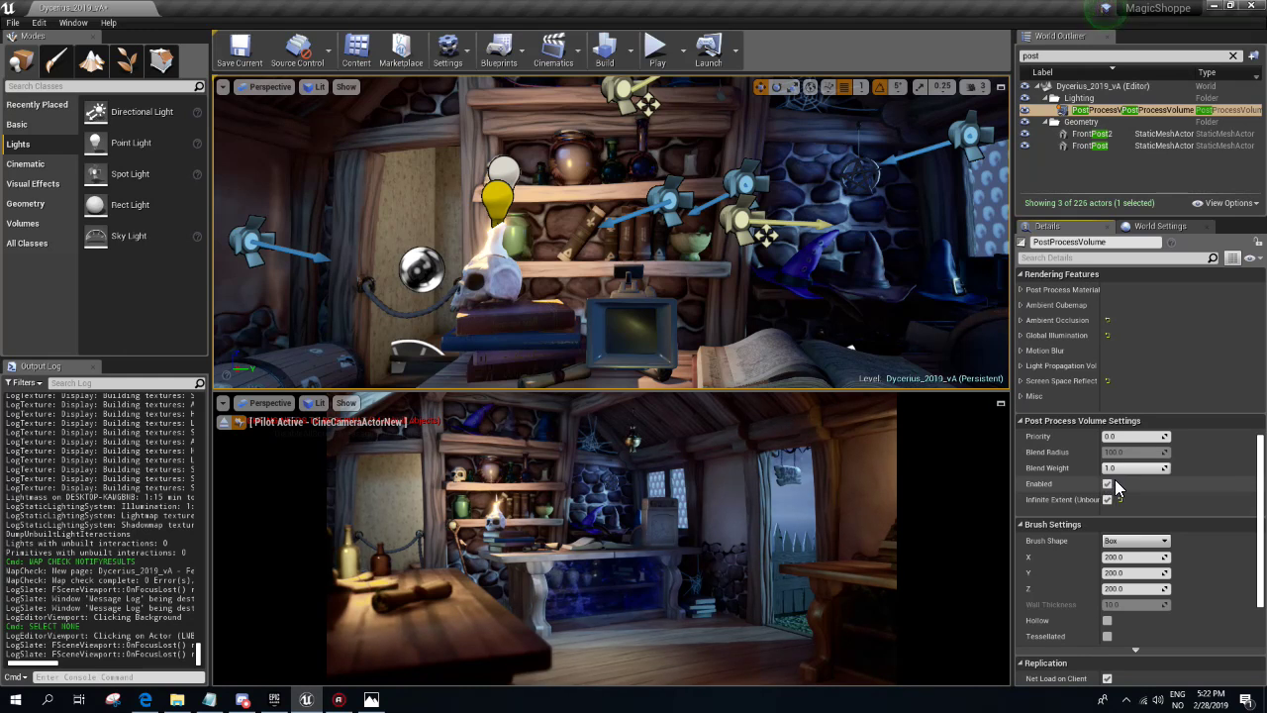
- Lower the Global Illumination Indirect Lighting Intensity from 3.0 to 1.0
{"action": "scroll", "coordinate": [1115, 479], "scroll_direction": "up", "scroll_amount": 2}
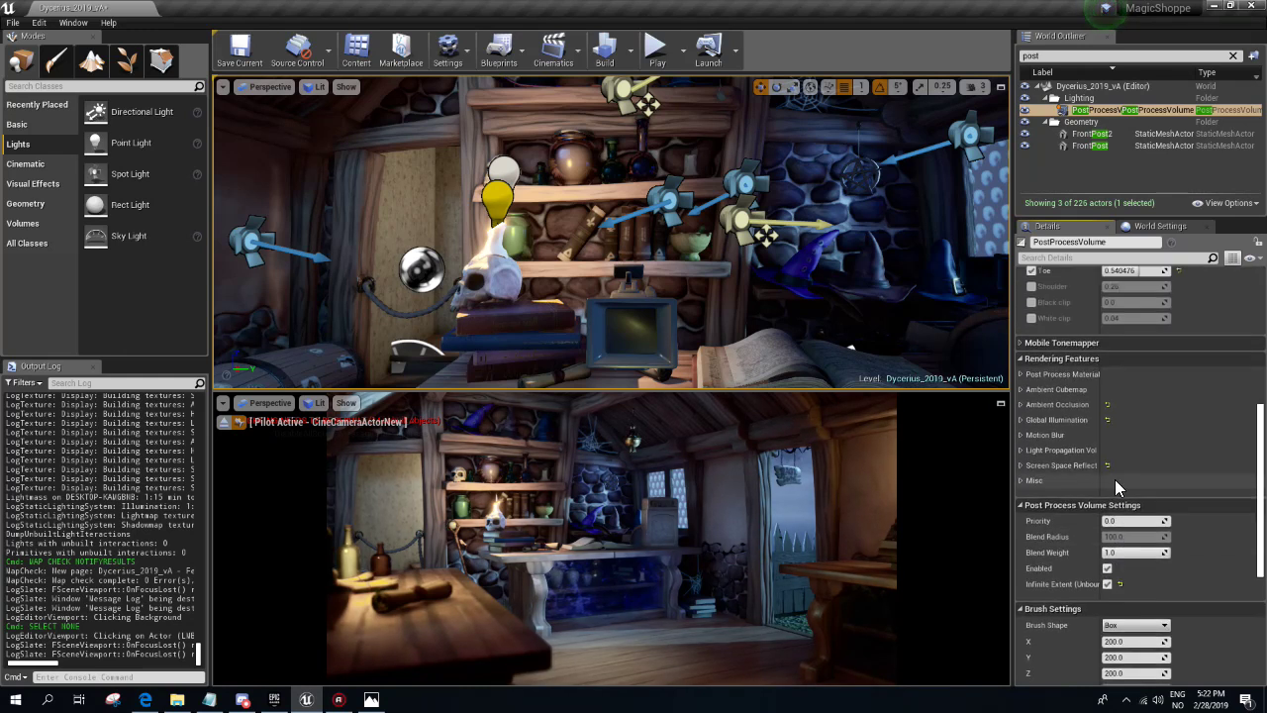
{"action": "left_click", "coordinate": [1019, 424]}
{"action": "left_click_drag", "start_coordinate": [1113, 452], "coordinate": [1079, 451]}
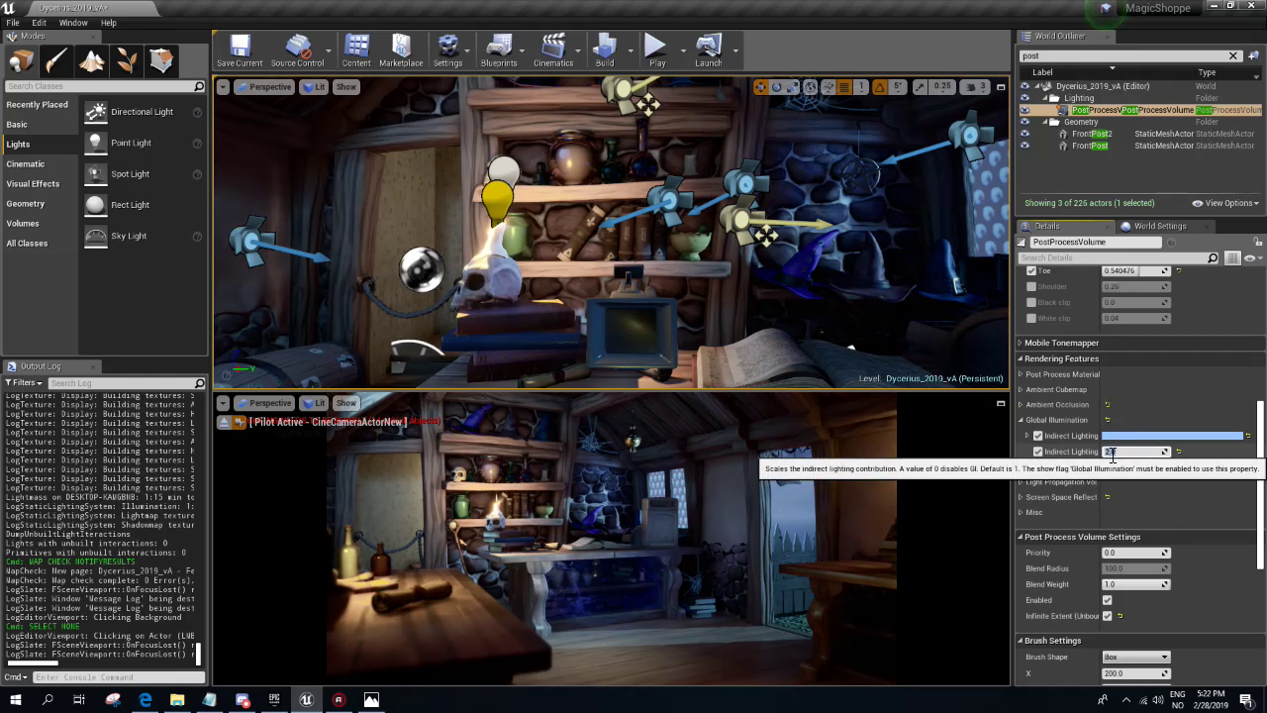
{"action": "left_click_drag", "start_coordinate": [1113, 451], "coordinate": [1089, 452]}
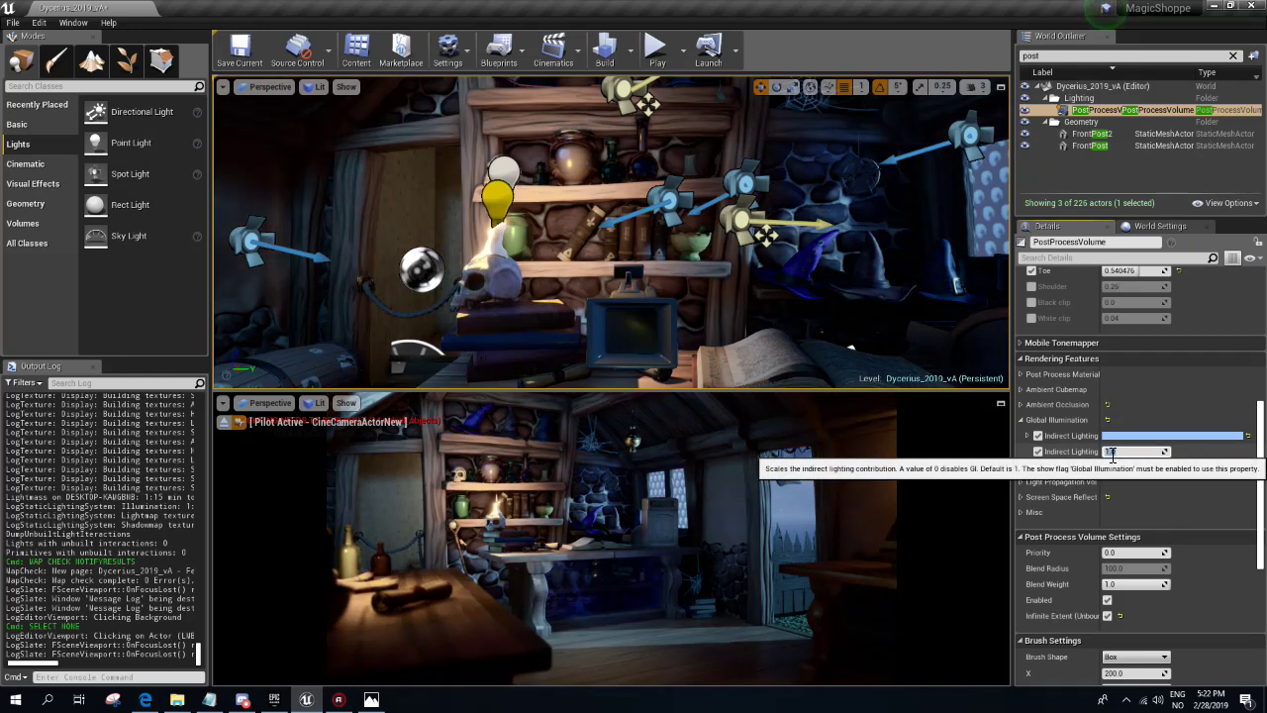
{"action": "left_click", "coordinate": [1110, 452]}
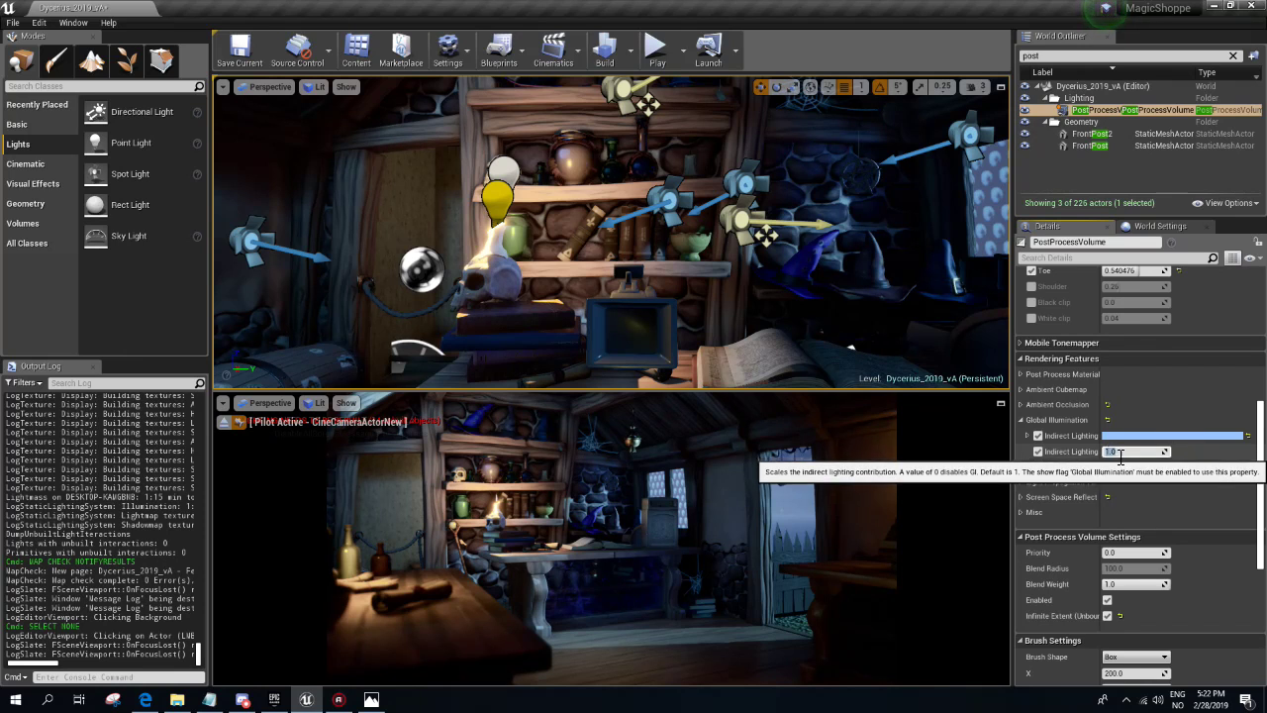
{"action": "left_click_drag", "start_coordinate": [1259, 436], "coordinate": [1259, 337]}
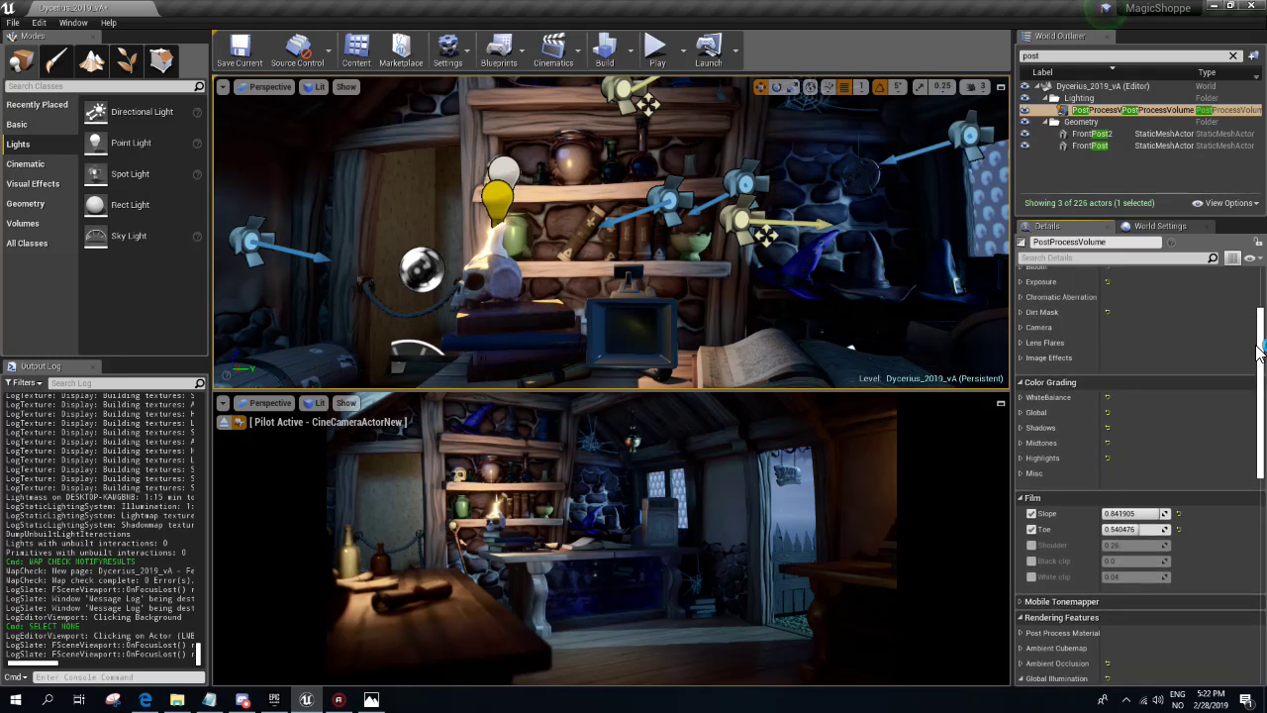
{"action": "left_click", "coordinate": [1022, 468]}
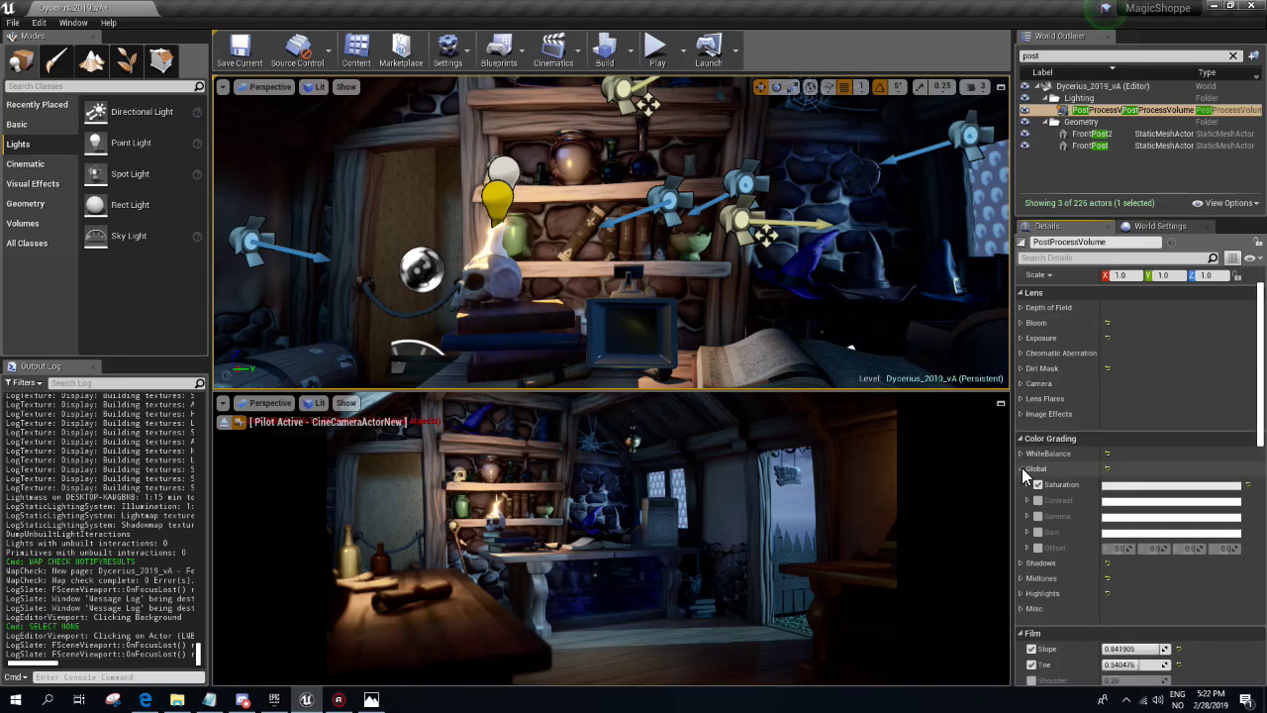
- Set Color Grading Global Saturation to 0.9 and expand the White Balance settings
{"action": "left_click", "coordinate": [1026, 483]}
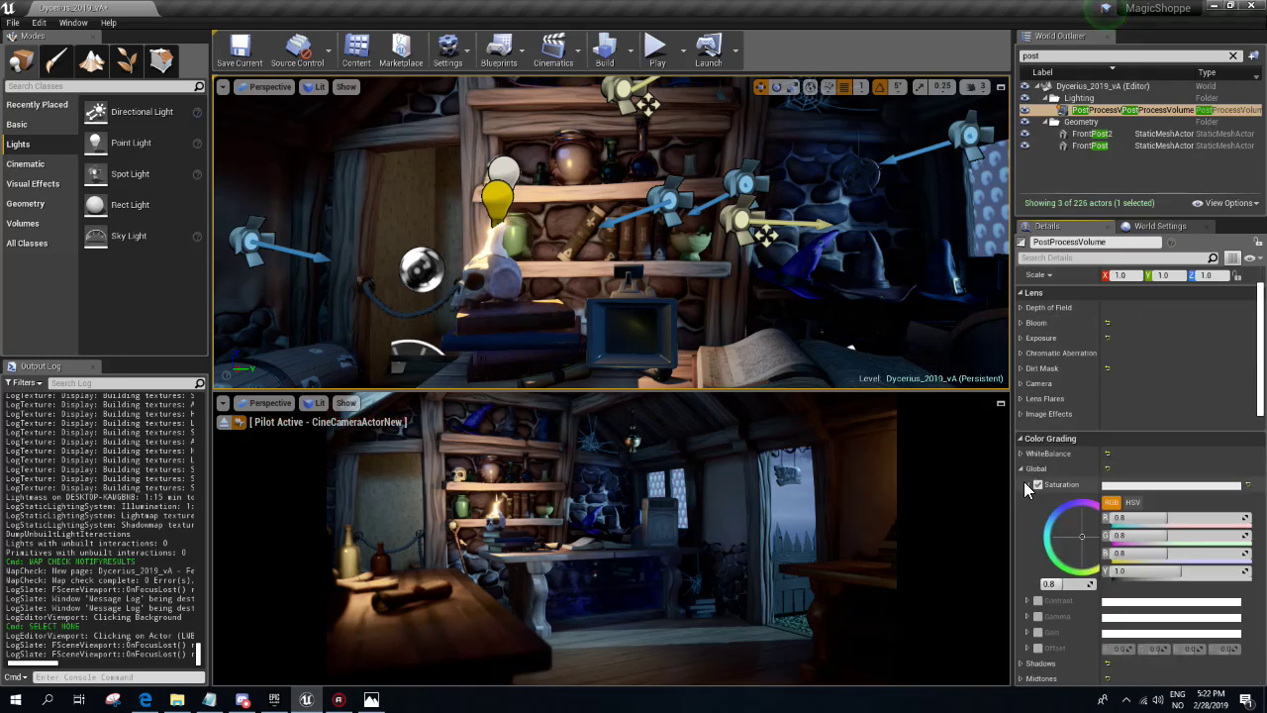
{"action": "left_click", "coordinate": [1055, 584]}
{"action": "type", "text": "0.9"}
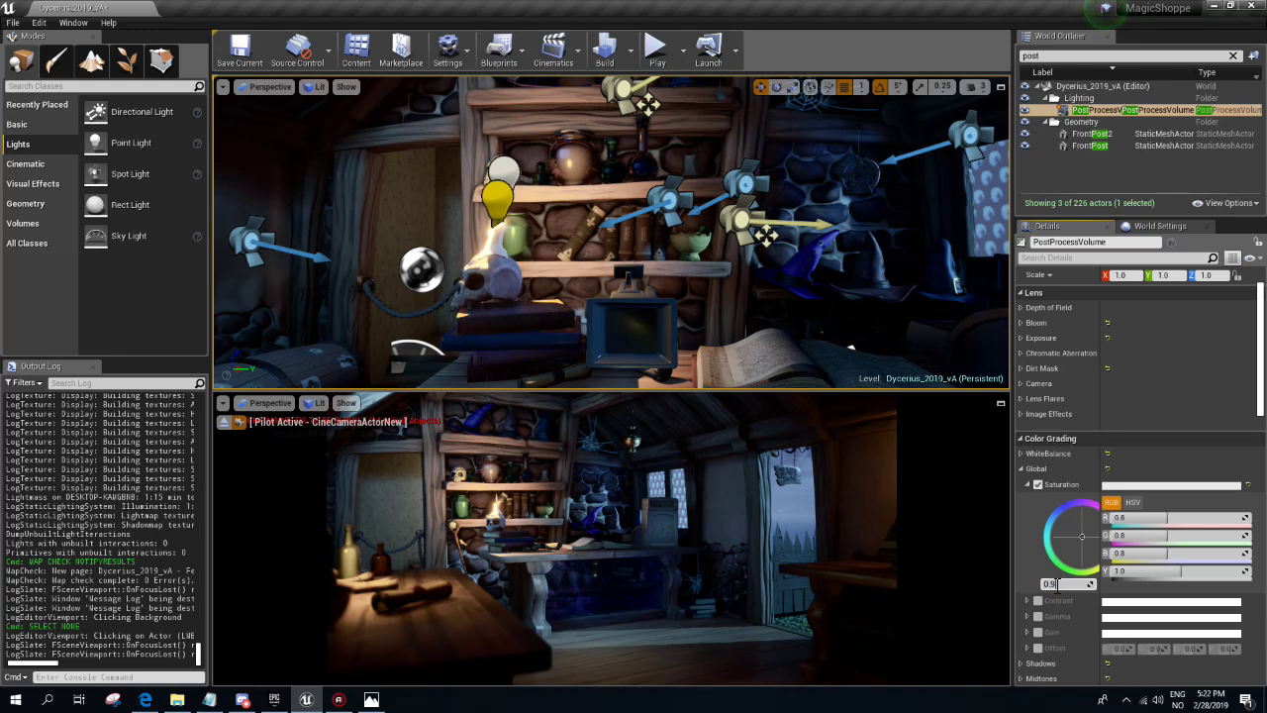
{"action": "key", "text": "Return"}
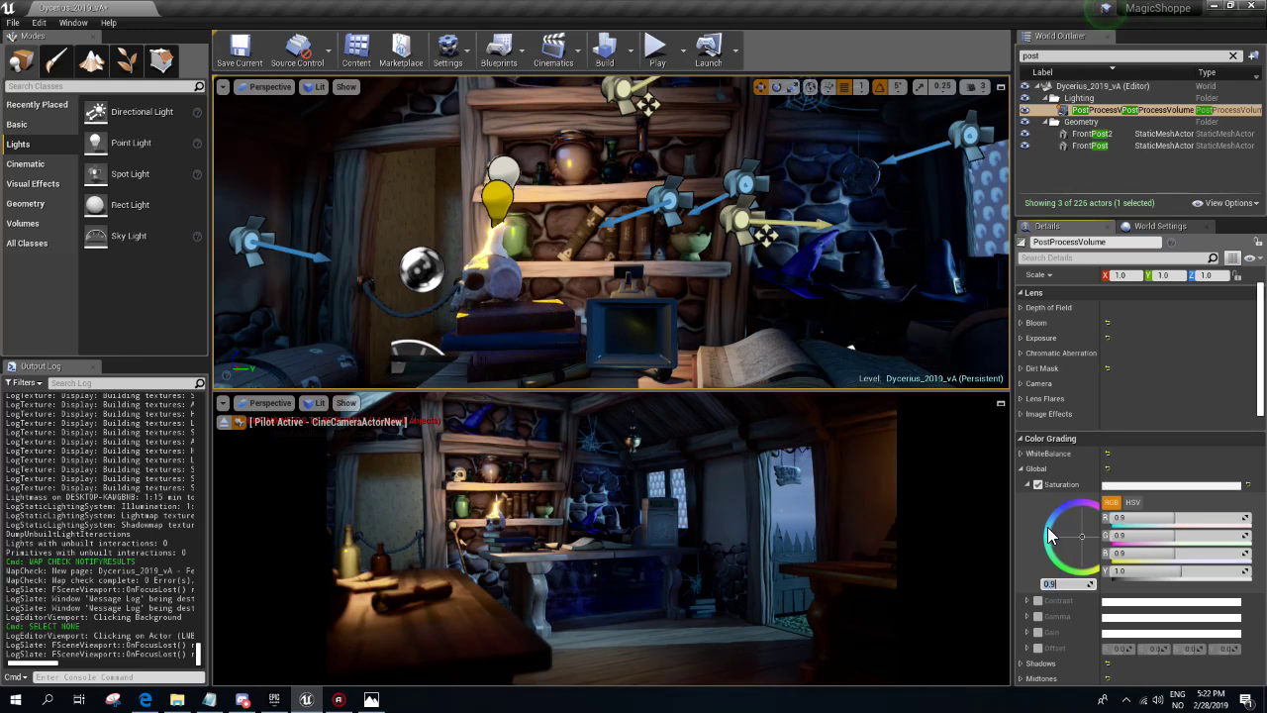
{"action": "left_click", "coordinate": [1021, 454]}
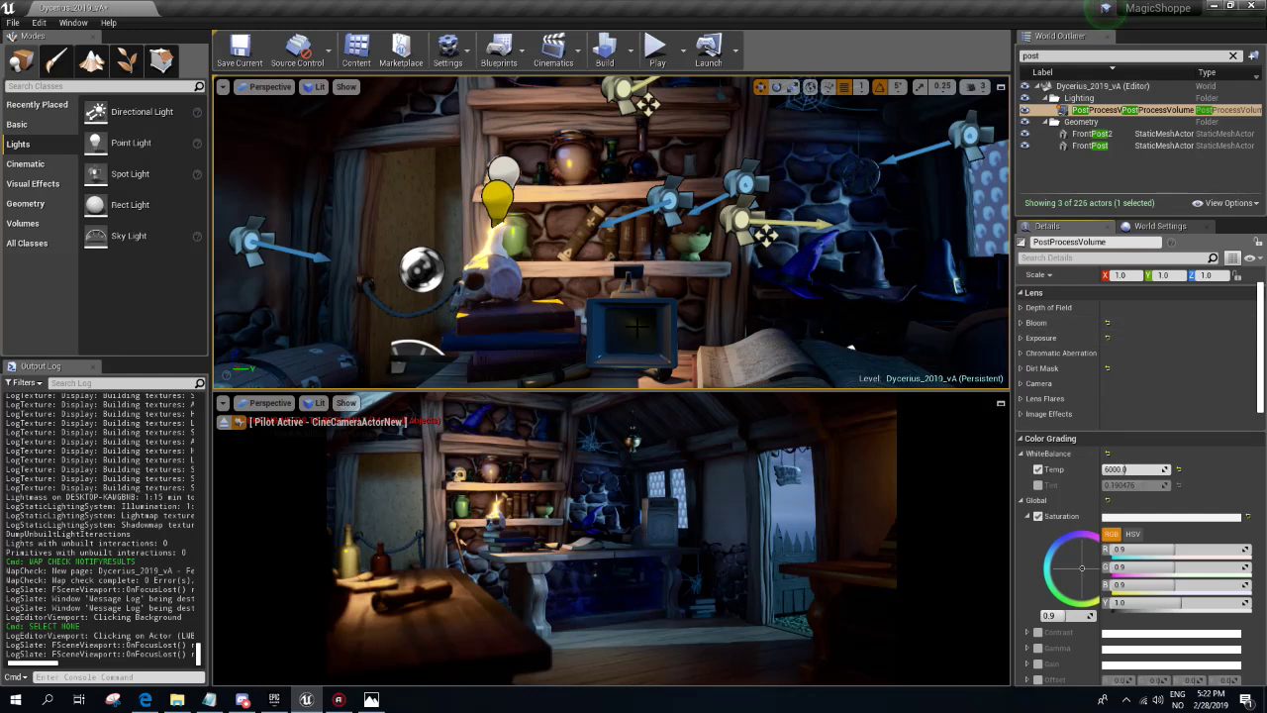
{"action": "mouse_move", "coordinate": [614, 237]}
{"action": "left_mouse_down"}
{"action": "mouse_move", "coordinate": [604, 198]}
{"action": "mouse_move", "coordinate": [581, 255]}
{"action": "left_mouse_up"}
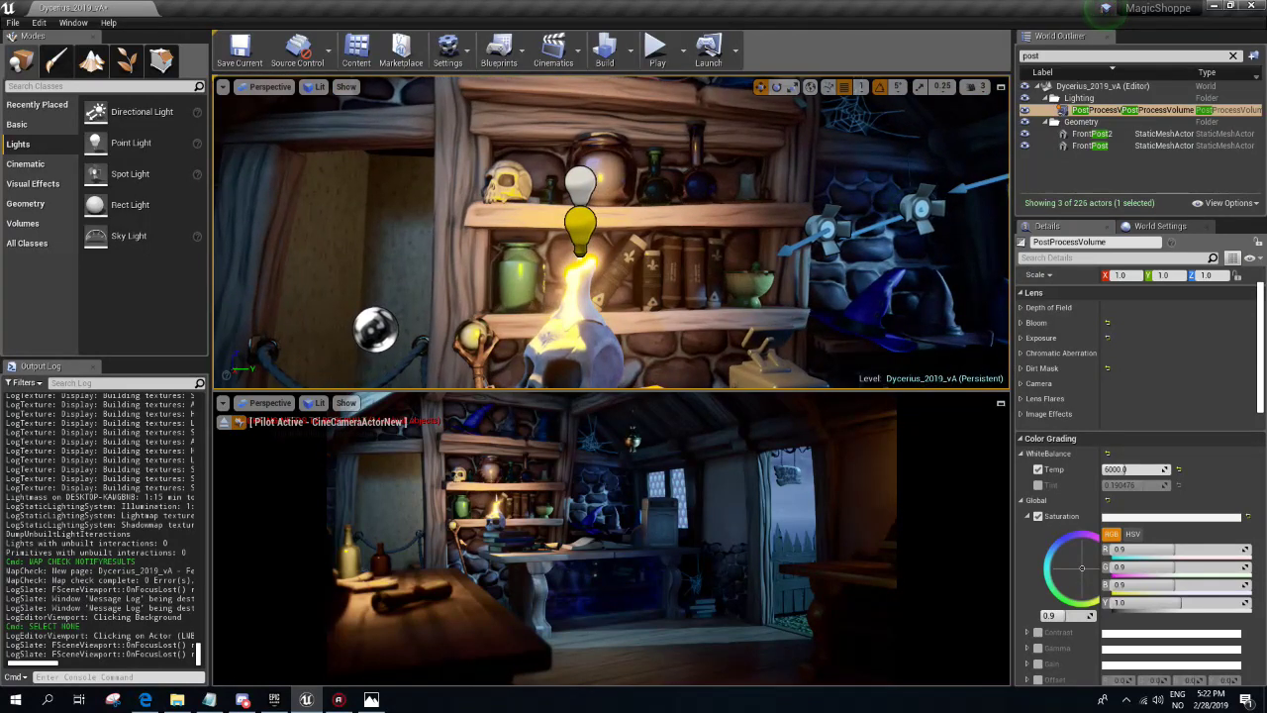
- Reselect the PostProcessVolume, expand Lens > Bloom, and enable the Bloom Intensity override
{"action": "left_click", "coordinate": [582, 237]}
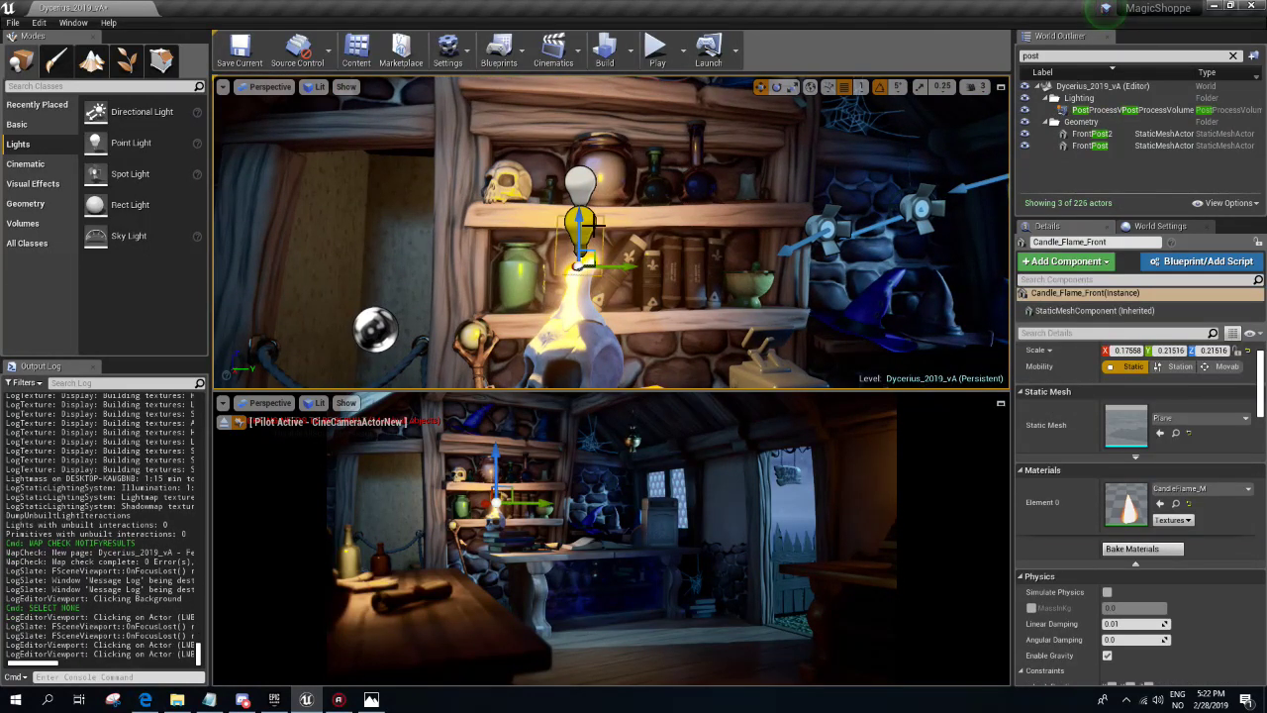
{"action": "left_click", "coordinate": [1129, 110]}
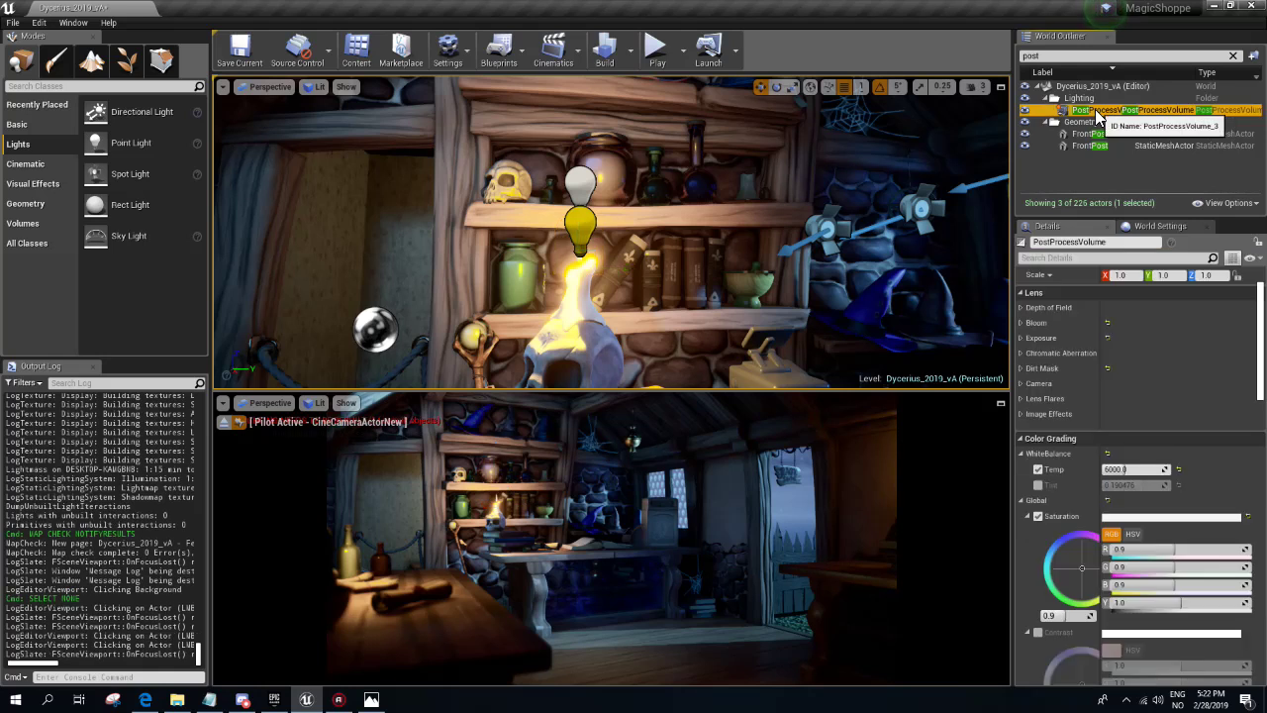
{"action": "left_click", "coordinate": [1021, 323]}
{"action": "left_click", "coordinate": [1037, 355]}
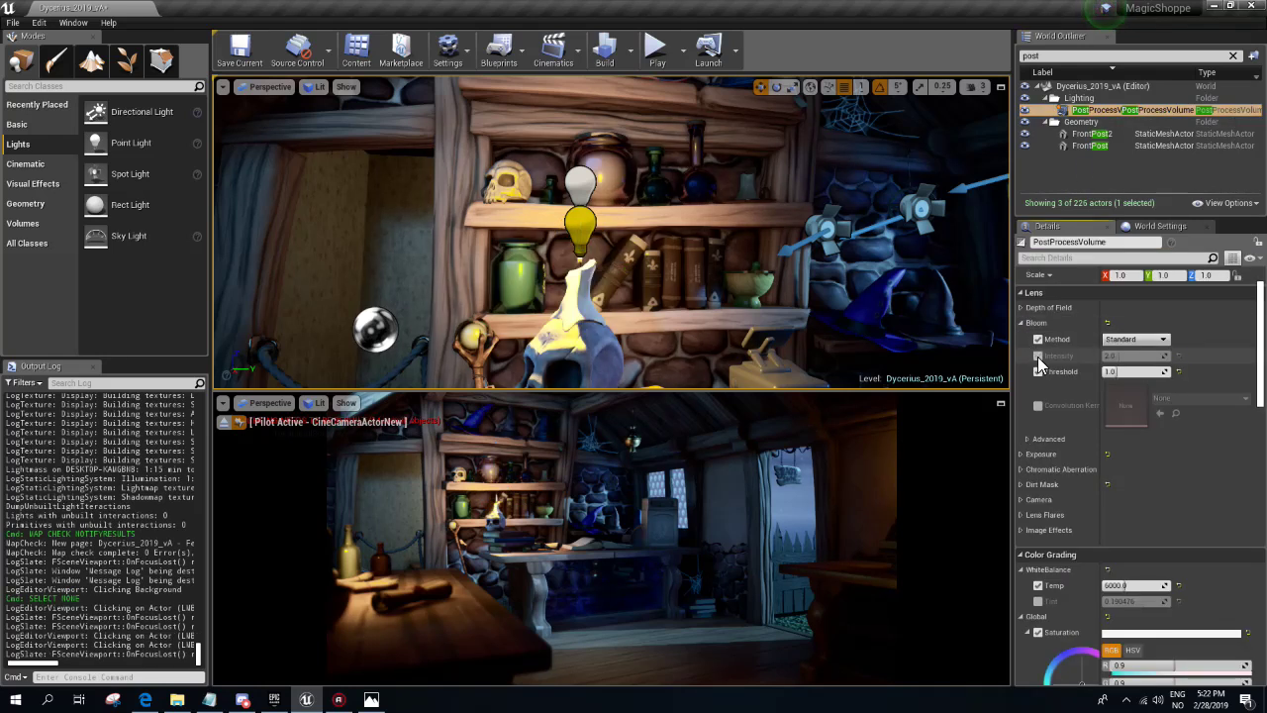
{"action": "left_click", "coordinate": [1038, 355]}
{"action": "left_click", "coordinate": [1037, 355]}
{"action": "mouse_move", "coordinate": [612, 232]}
{"action": "right_mouse_down"}
{"action": "mouse_move", "coordinate": [554, 237]}
{"action": "mouse_move", "coordinate": [634, 238]}
{"action": "right_mouse_up"}
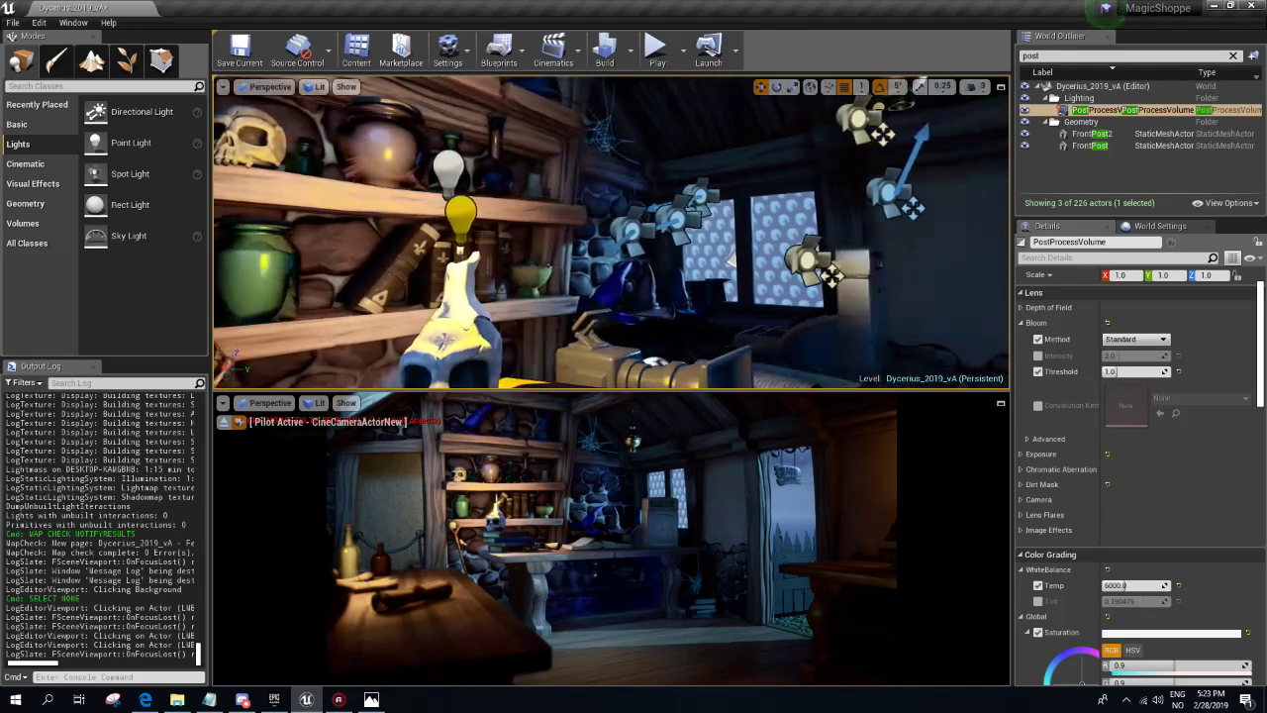
{"action": "left_click", "coordinate": [1037, 356]}
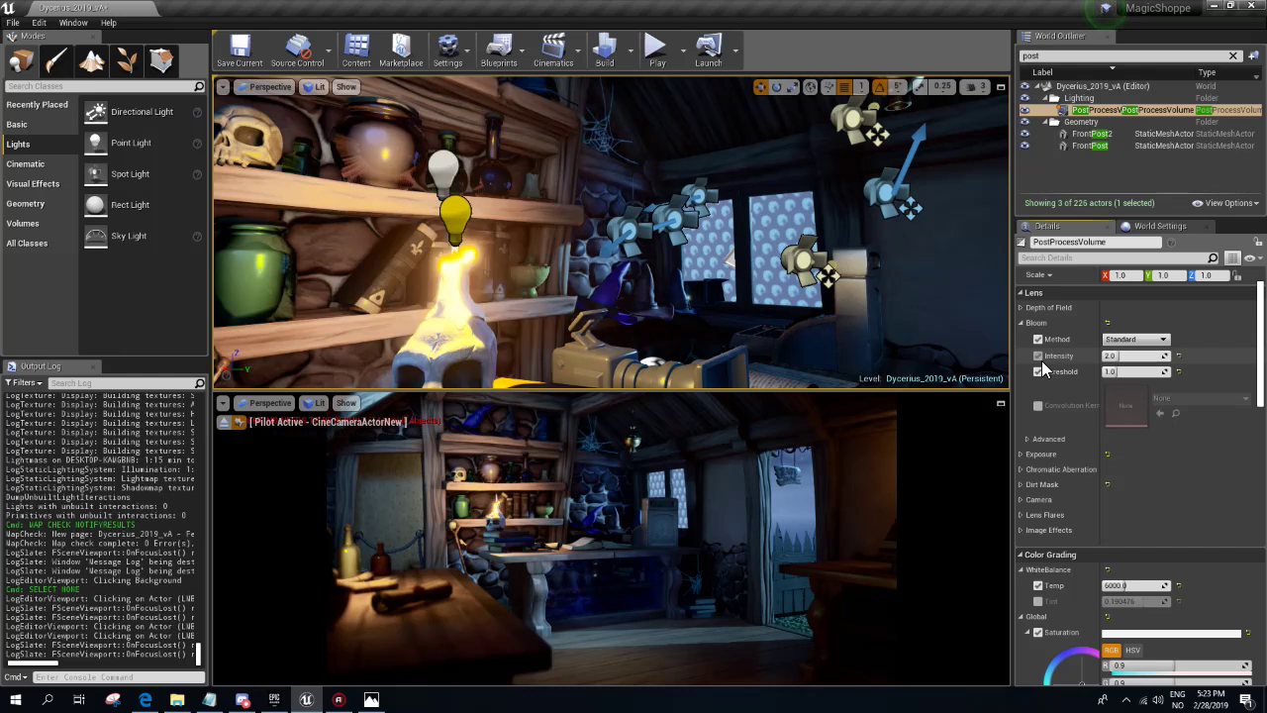
- Try Bloom Threshold about 3.37 and Intensity about 0.38, then disable the Method, Intensity and Threshold overrides
{"action": "mouse_move", "coordinate": [1128, 372]}
{"action": "left_mouse_down"}
{"action": "mouse_move", "coordinate": [1153, 371]}
{"action": "mouse_move", "coordinate": [1128, 371]}
{"action": "mouse_move", "coordinate": [1153, 356]}
{"action": "mouse_move", "coordinate": [1109, 356]}
{"action": "mouse_move", "coordinate": [1130, 356]}
{"action": "left_mouse_up"}
{"action": "left_click_drag", "start_coordinate": [1133, 356], "coordinate": [1154, 355]}
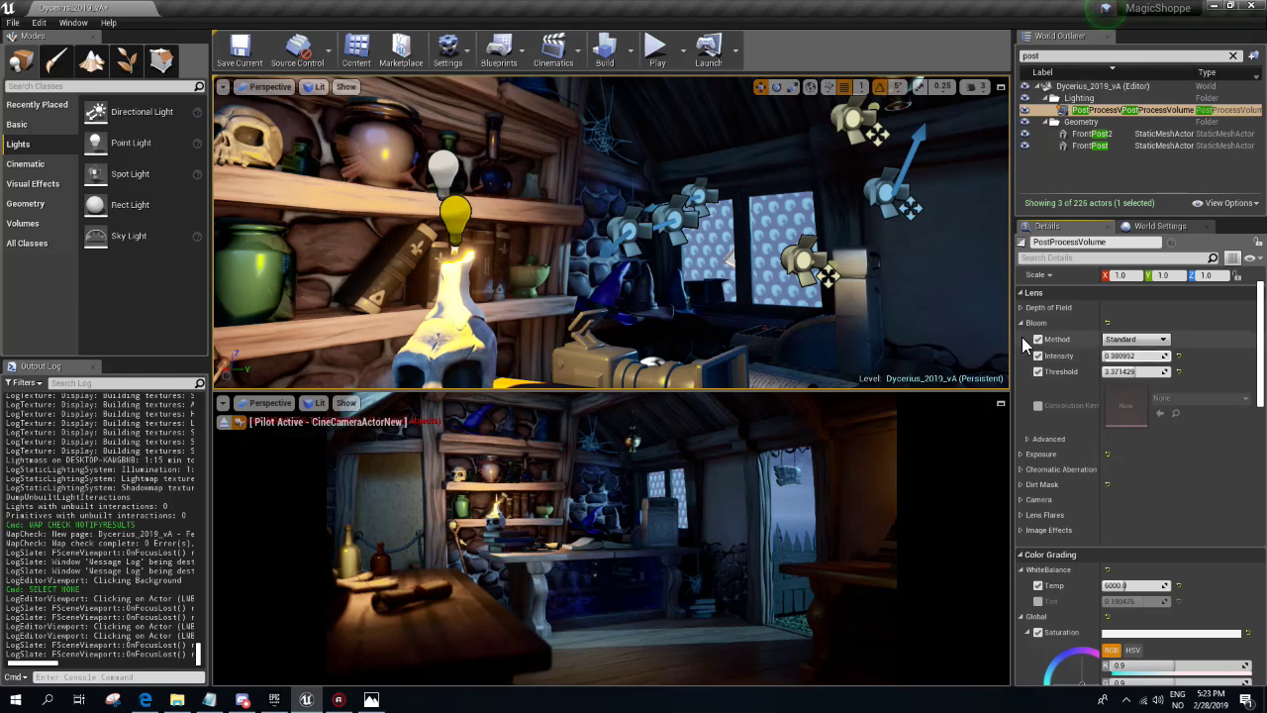
{"action": "left_click", "coordinate": [1038, 339]}
{"action": "left_click", "coordinate": [1038, 355]}
{"action": "left_click", "coordinate": [1037, 371]}
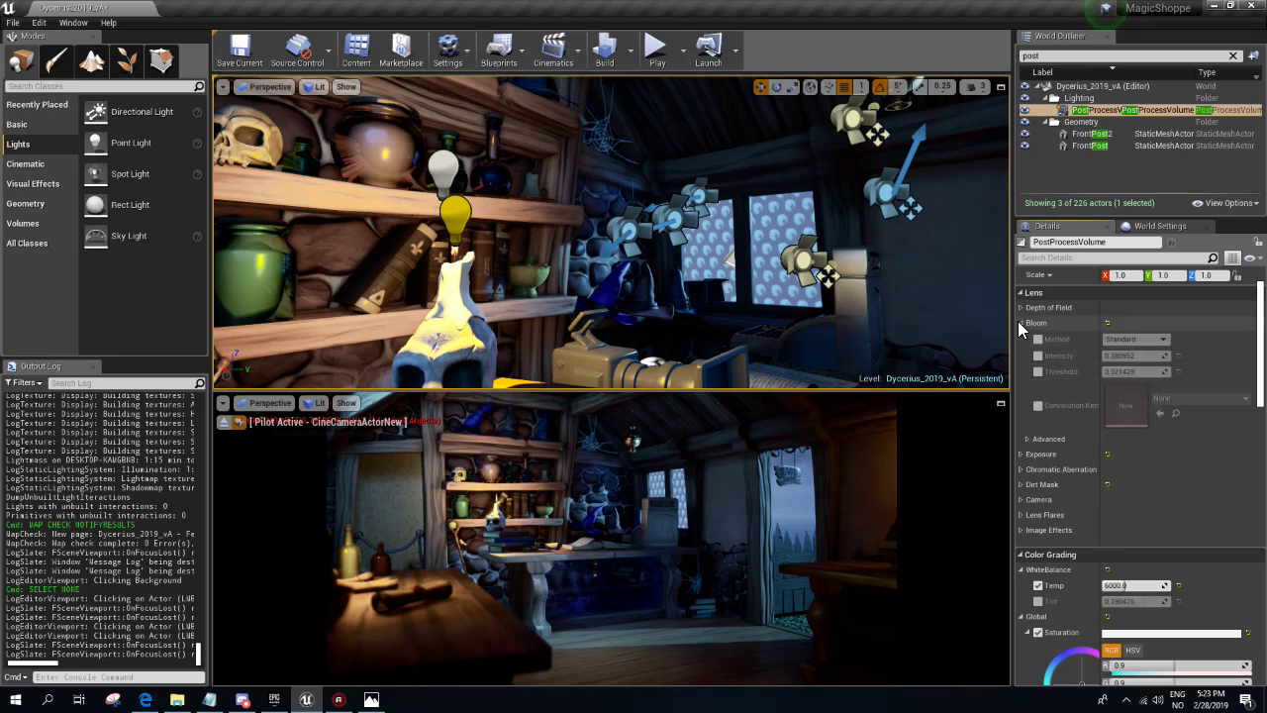
- Set Exposure Min Brightness to 0.6, then open HighresScreenshot00130.png in Photos for comparison
{"action": "left_click", "coordinate": [1023, 324]}
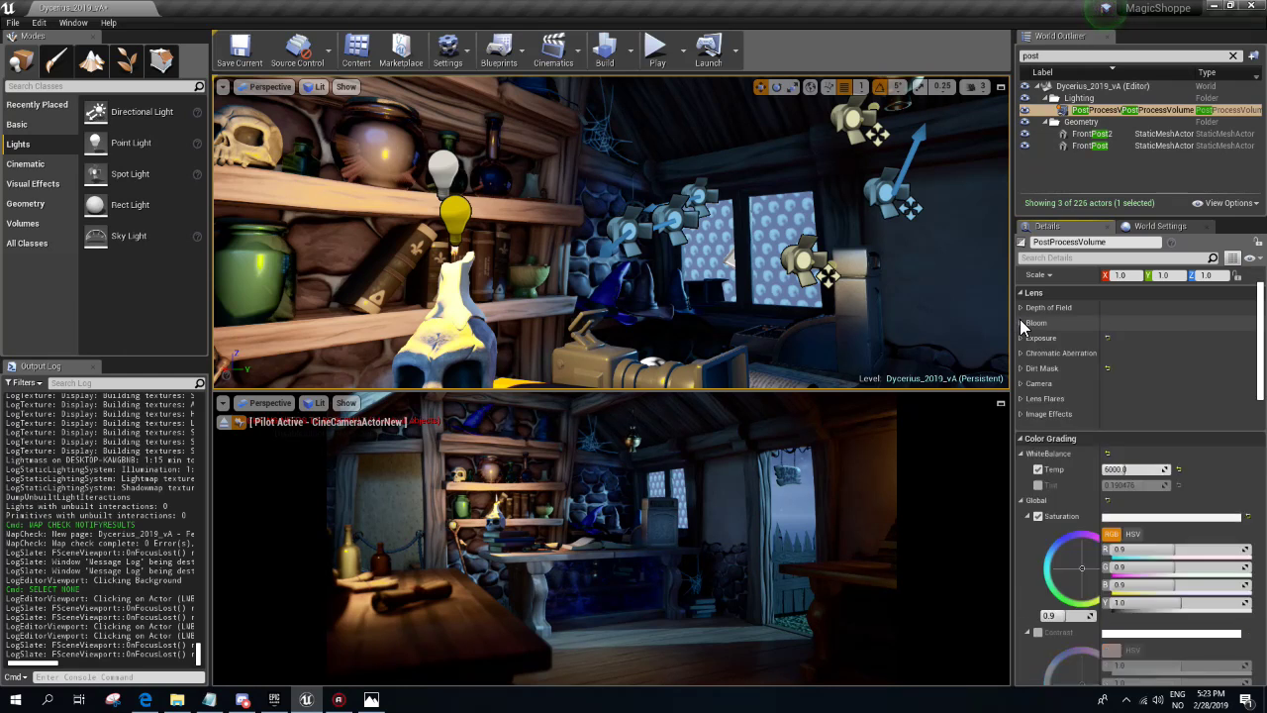
{"action": "left_click", "coordinate": [1020, 338]}
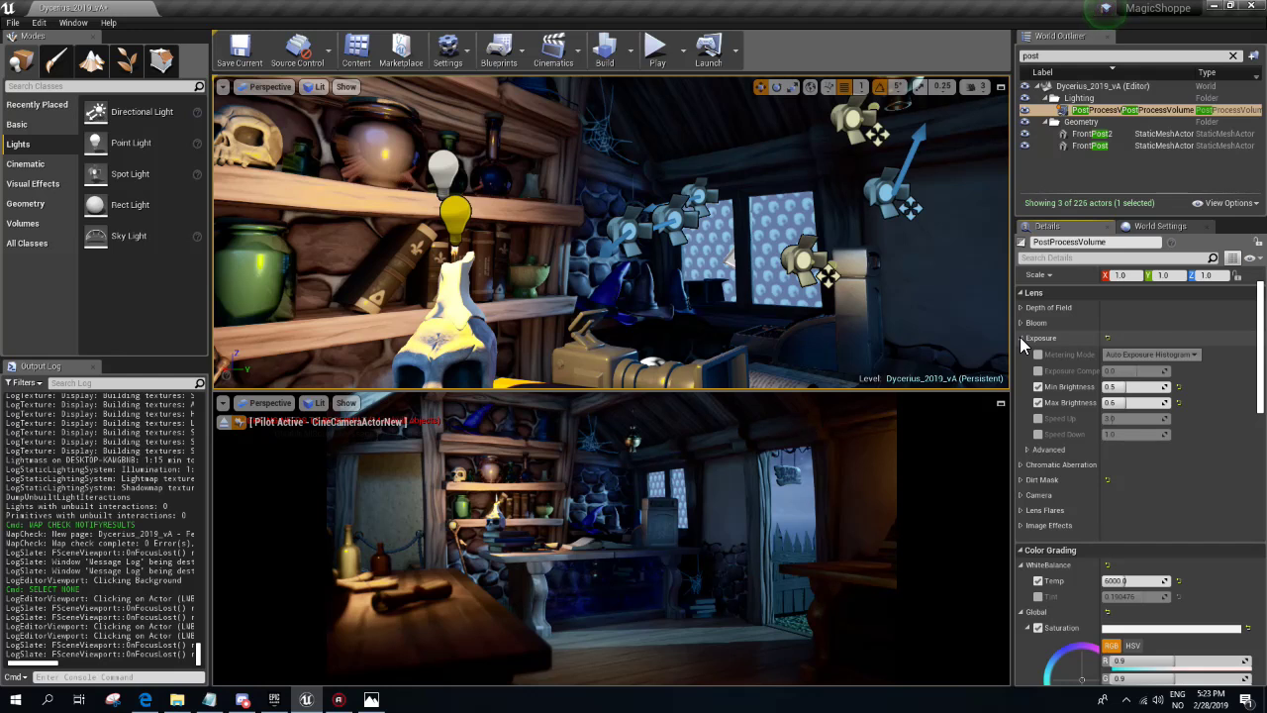
{"action": "left_click", "coordinate": [1131, 387]}
{"action": "type", "text": "0"}
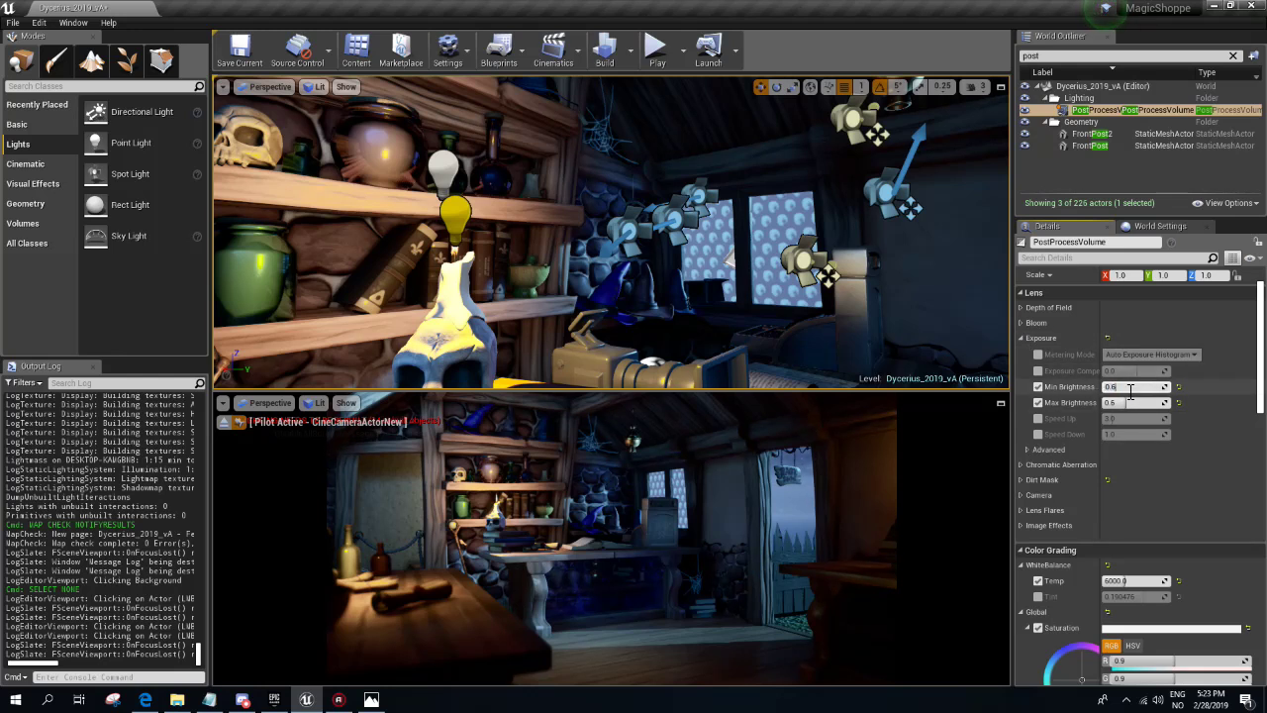
{"action": "key", "text": "Return"}
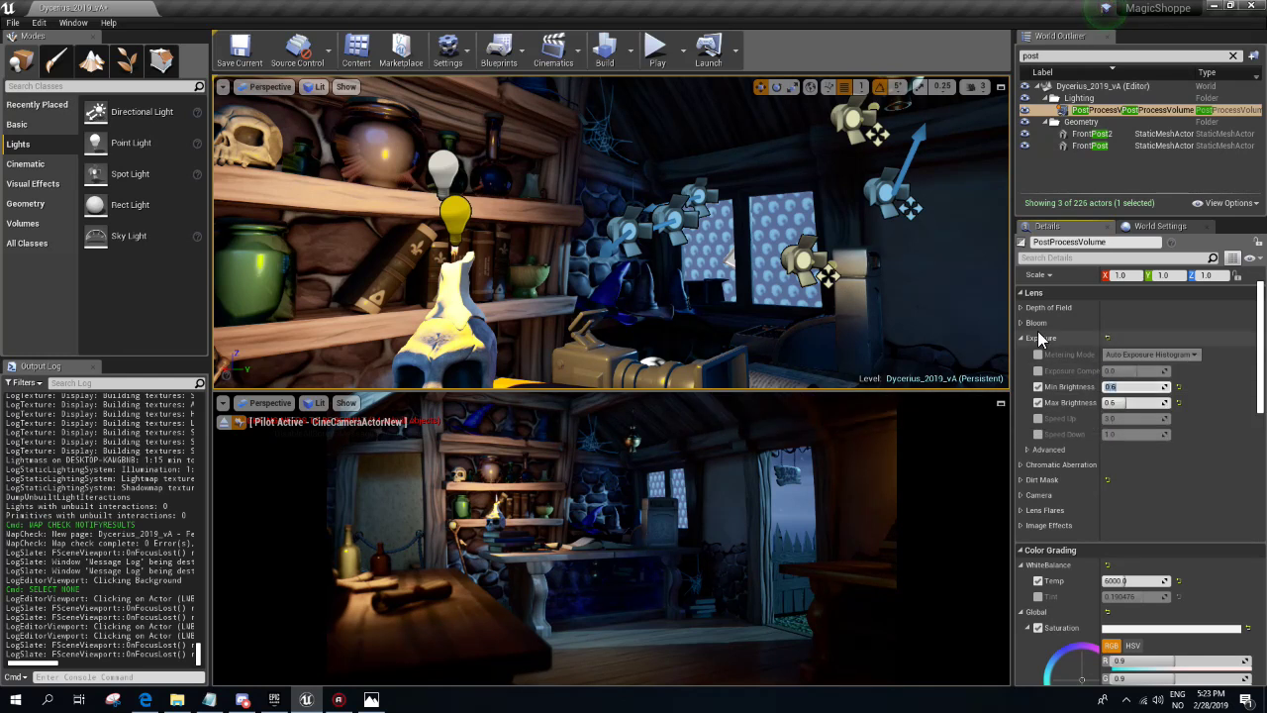
{"action": "left_click", "coordinate": [1020, 338]}
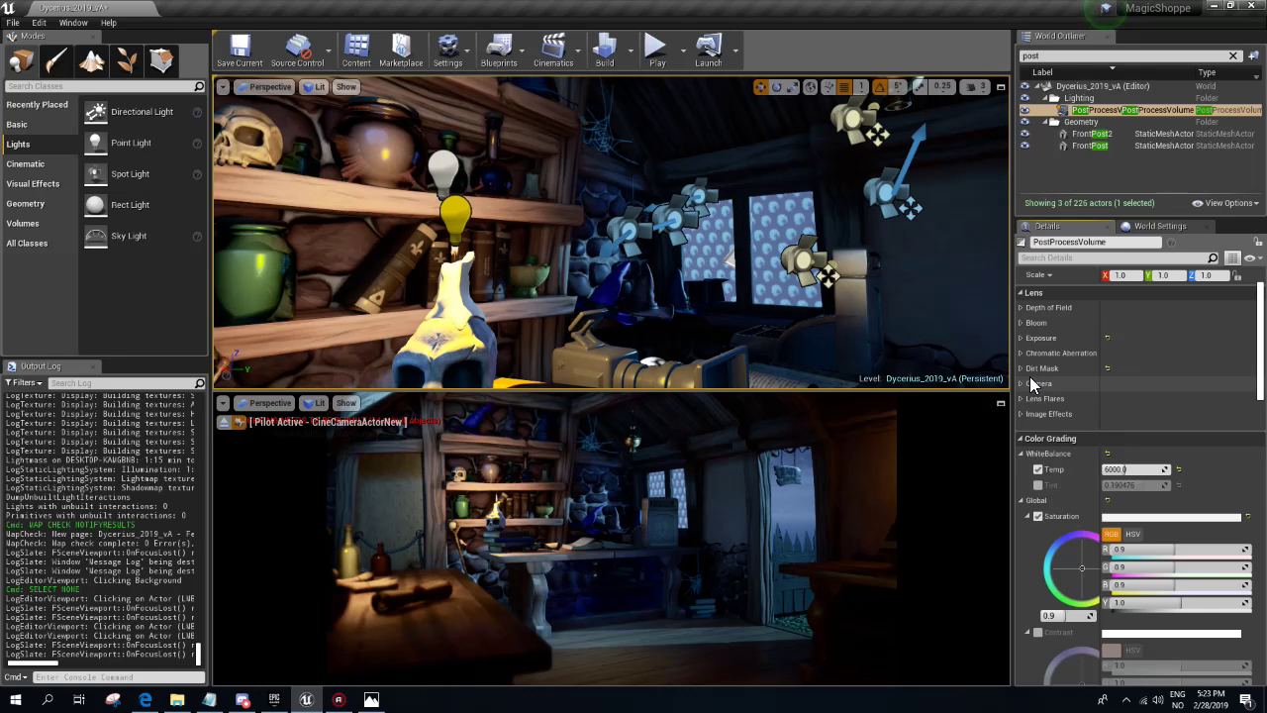
{"action": "left_click", "coordinate": [372, 701]}
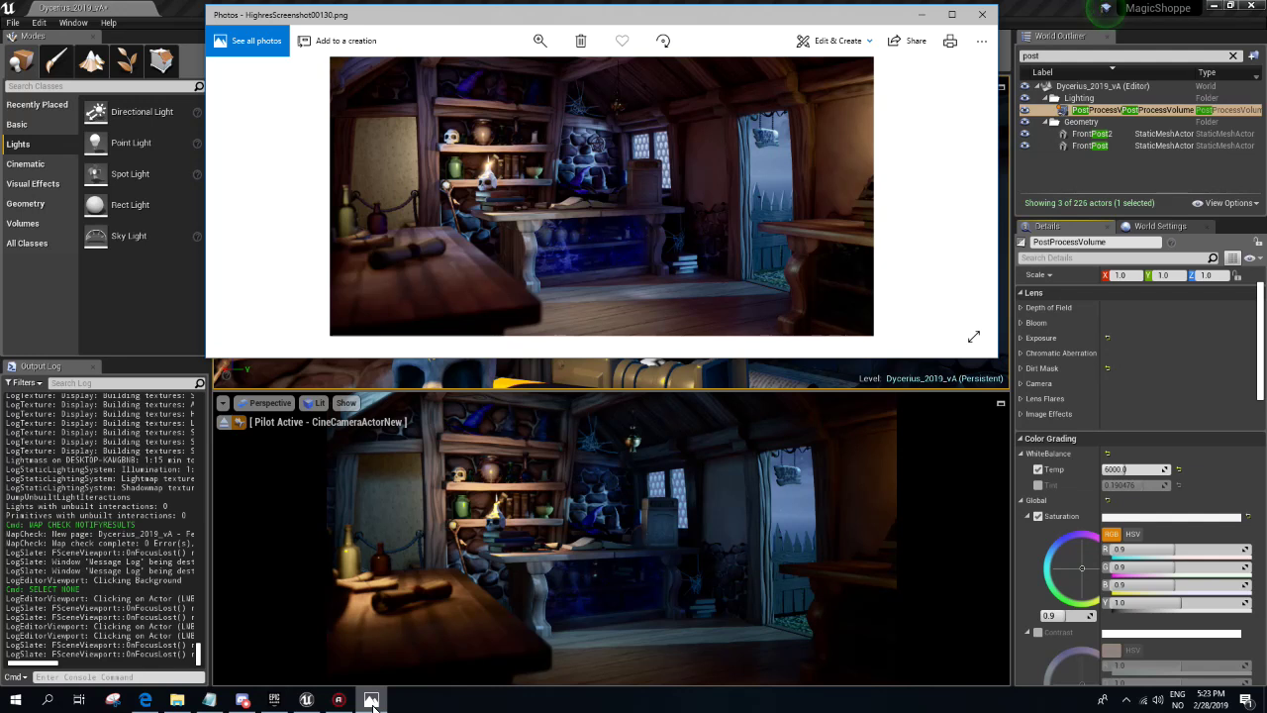
- Hide the reference screenshot and dim SpotLight16 under the skylight from 35 to 25 cd
{"action": "left_click", "coordinate": [371, 699]}
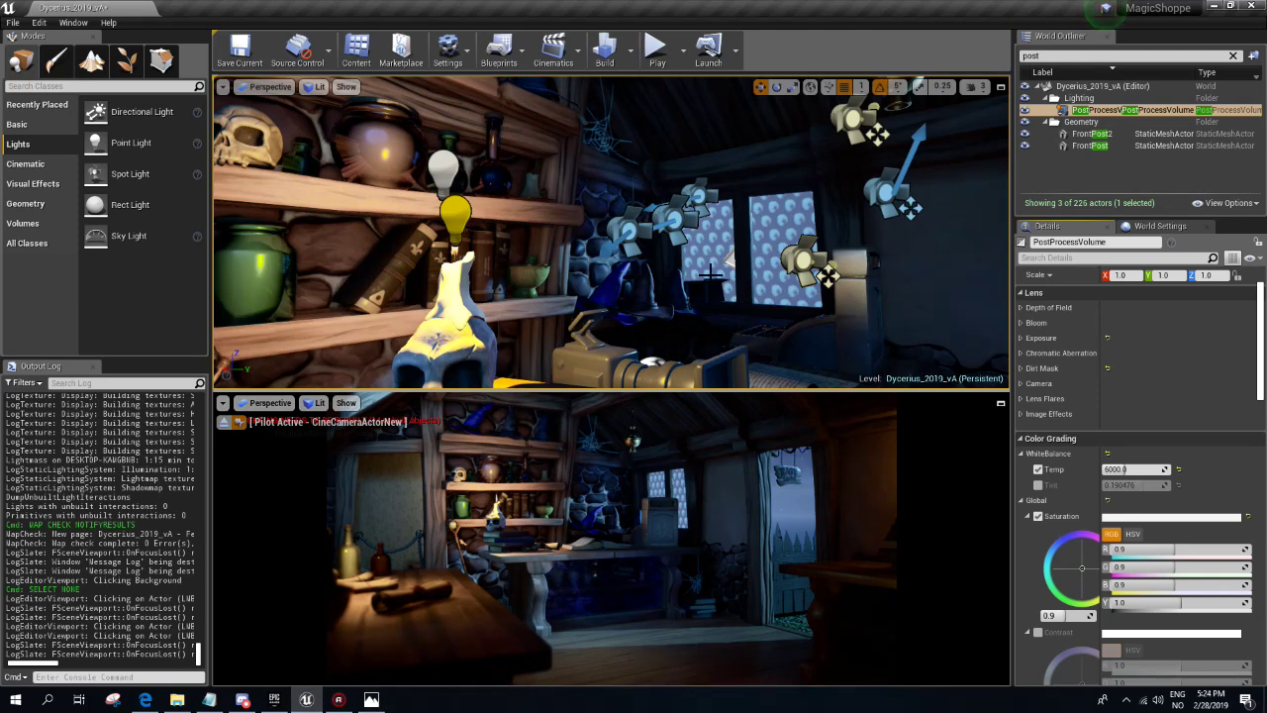
{"action": "right_click_drag", "start_coordinate": [711, 273], "coordinate": [710, 273]}
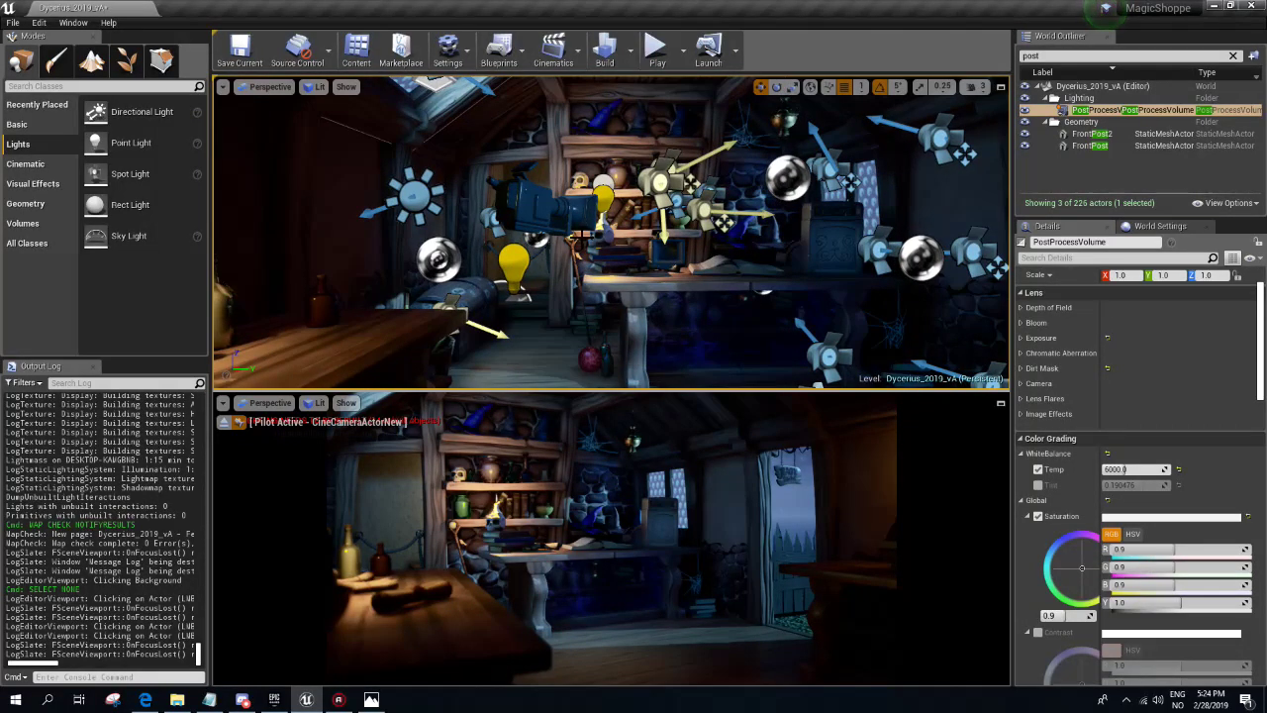
{"action": "right_click_drag", "start_coordinate": [572, 238], "coordinate": [572, 237]}
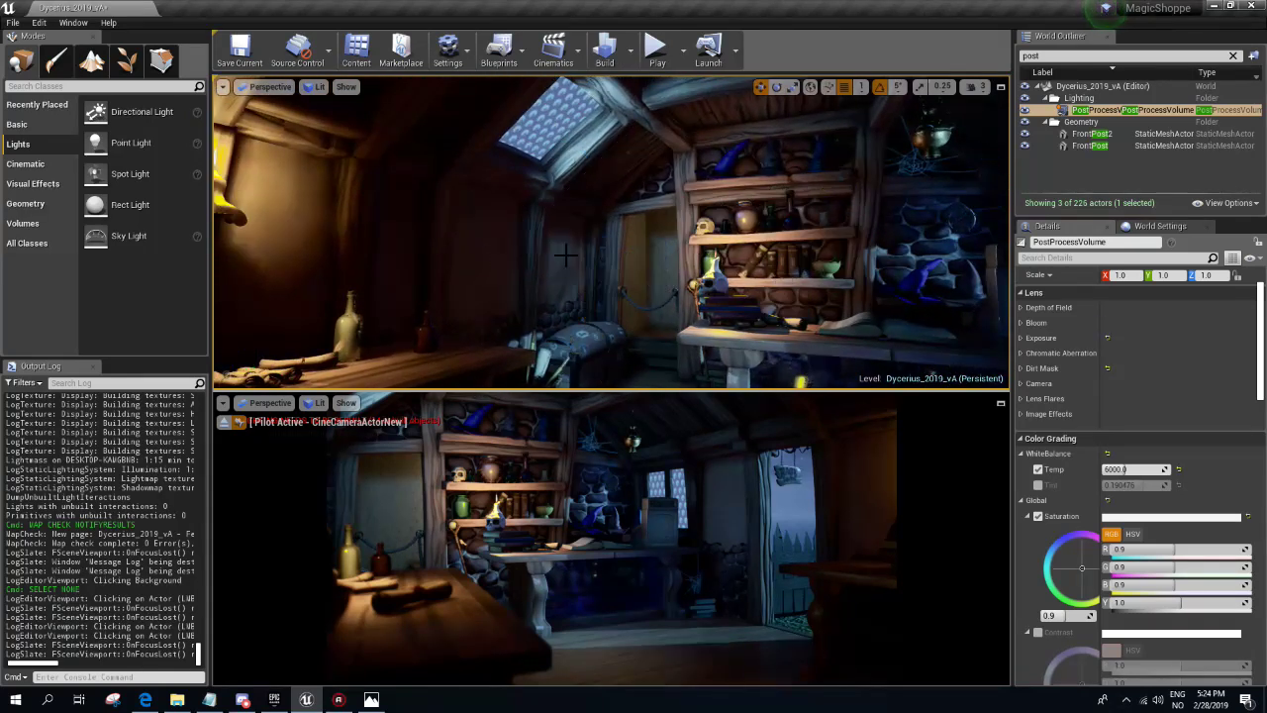
{"action": "left_click", "coordinate": [535, 125]}
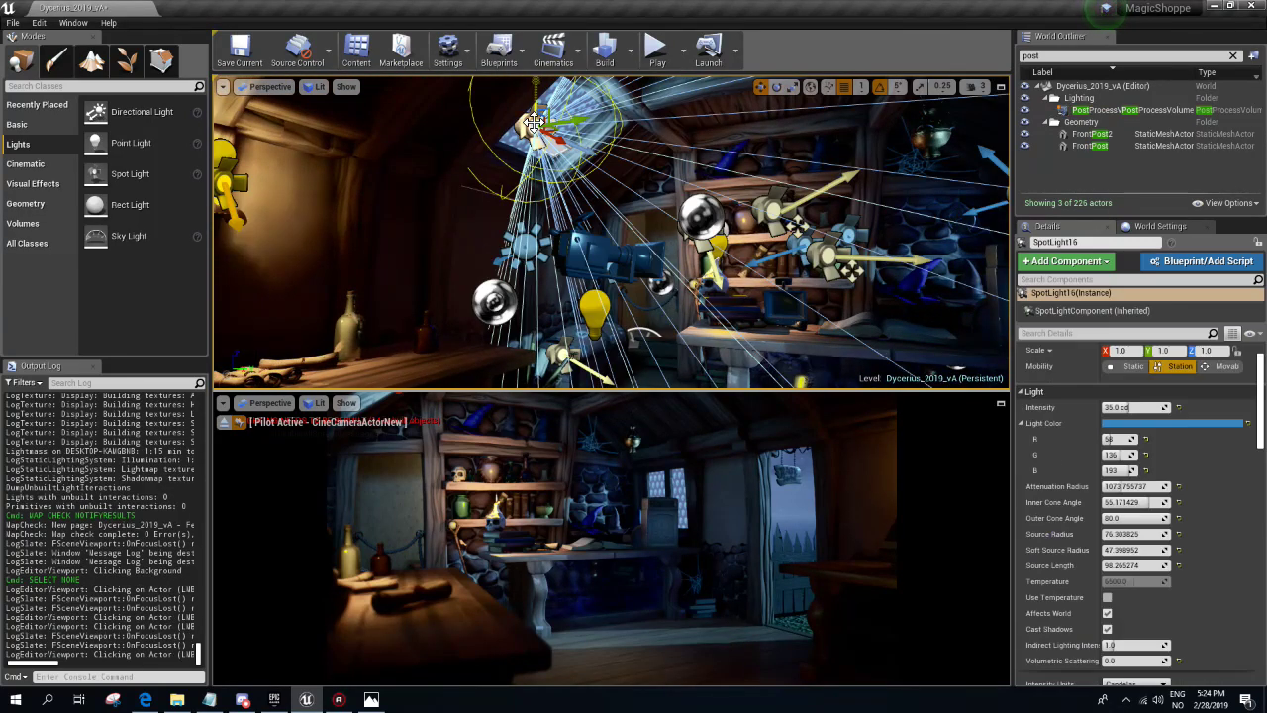
{"action": "left_click", "coordinate": [1137, 408]}
{"action": "type", "text": "25"}
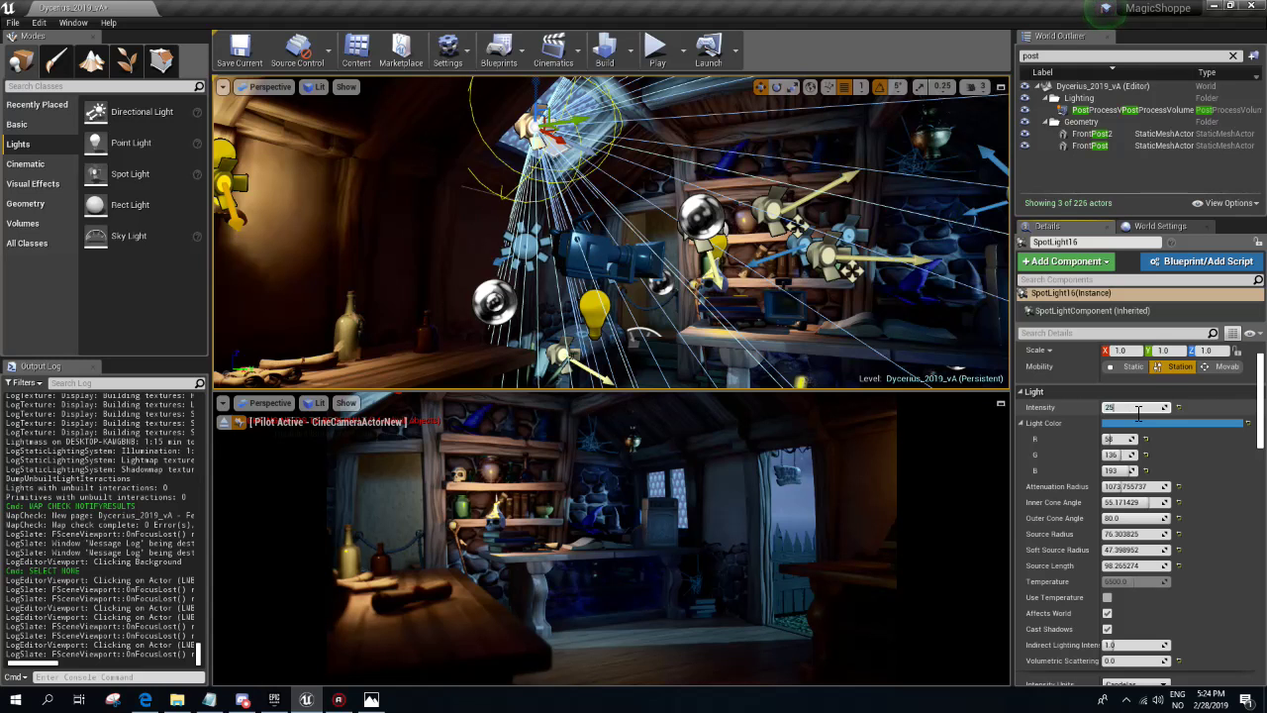
{"action": "key", "text": "Return"}
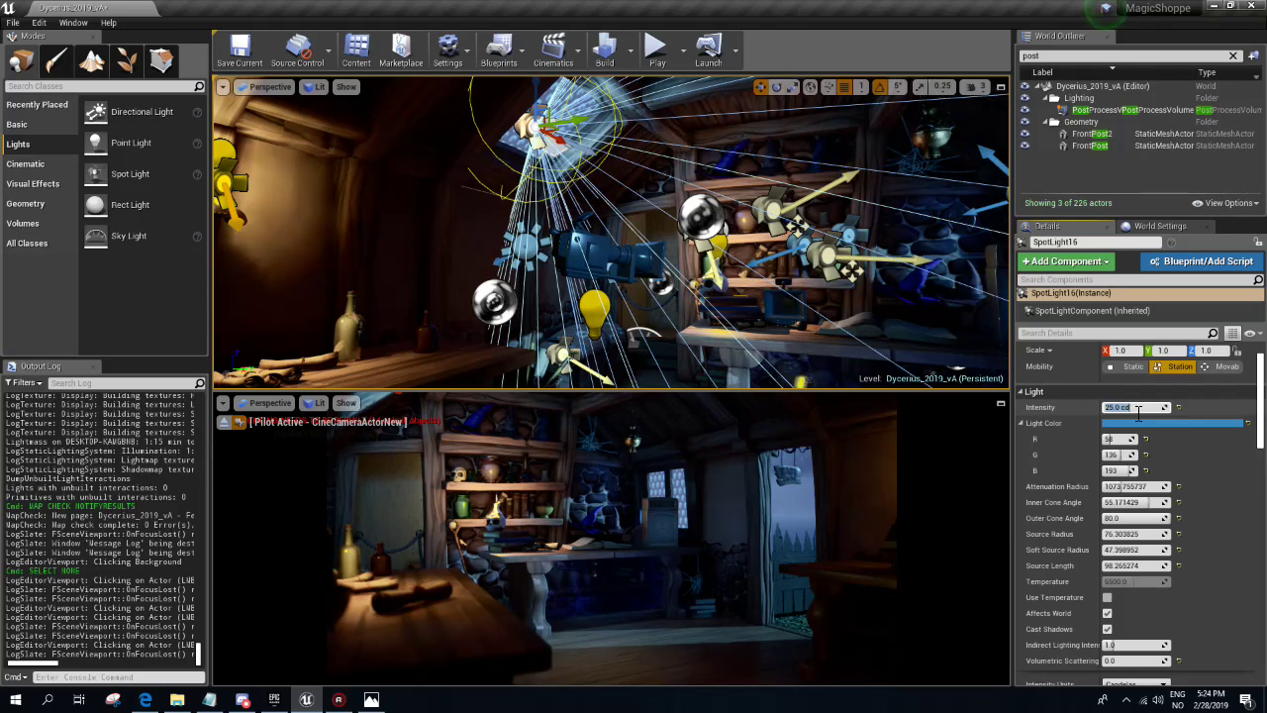
{"action": "left_click", "coordinate": [631, 55]}
- Set Lighting Quality to High, start the lighting build, and close the Message Log
{"action": "mouse_move", "coordinate": [673, 103]}
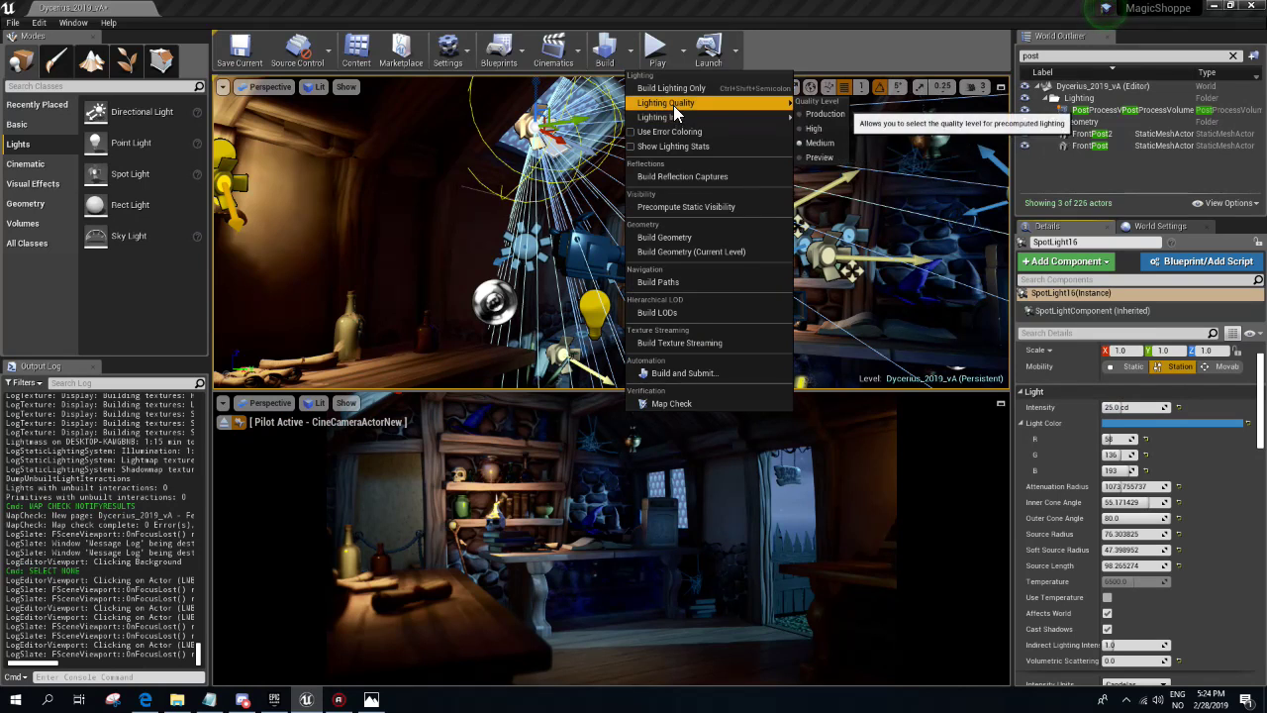
{"action": "left_click", "coordinate": [819, 134]}
{"action": "left_click", "coordinate": [605, 50]}
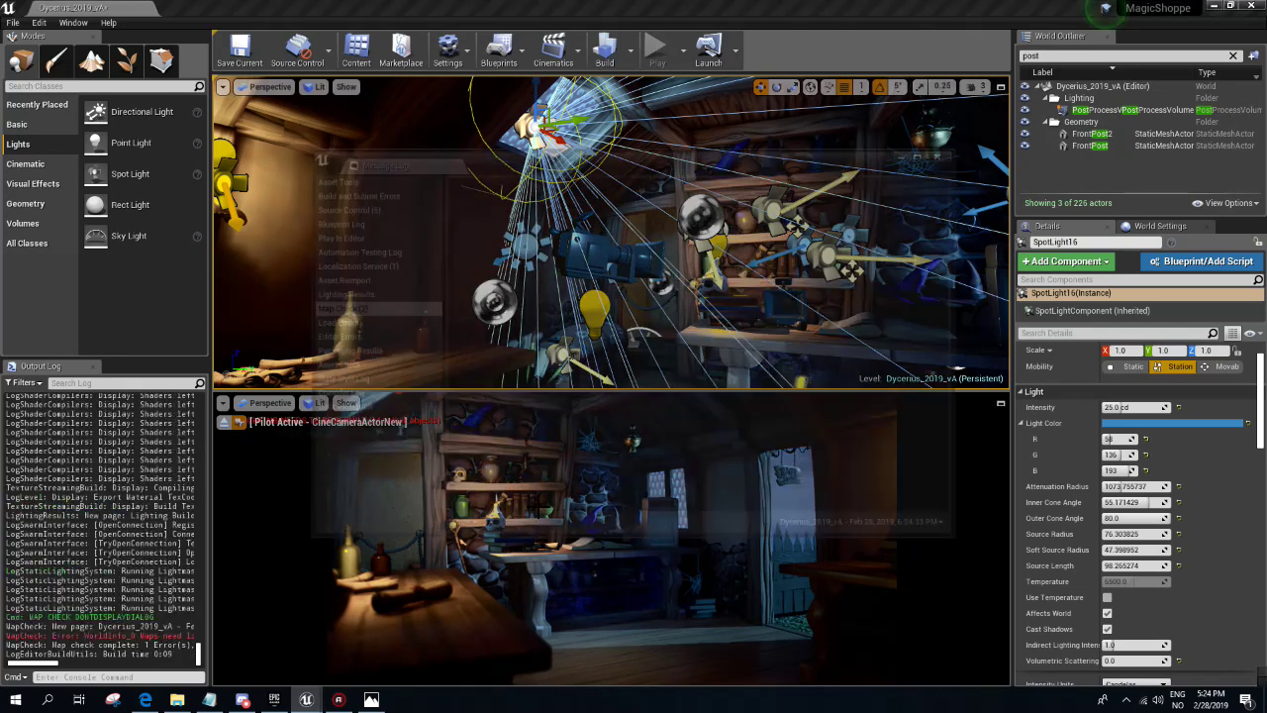
{"action": "left_click", "coordinate": [950, 151]}
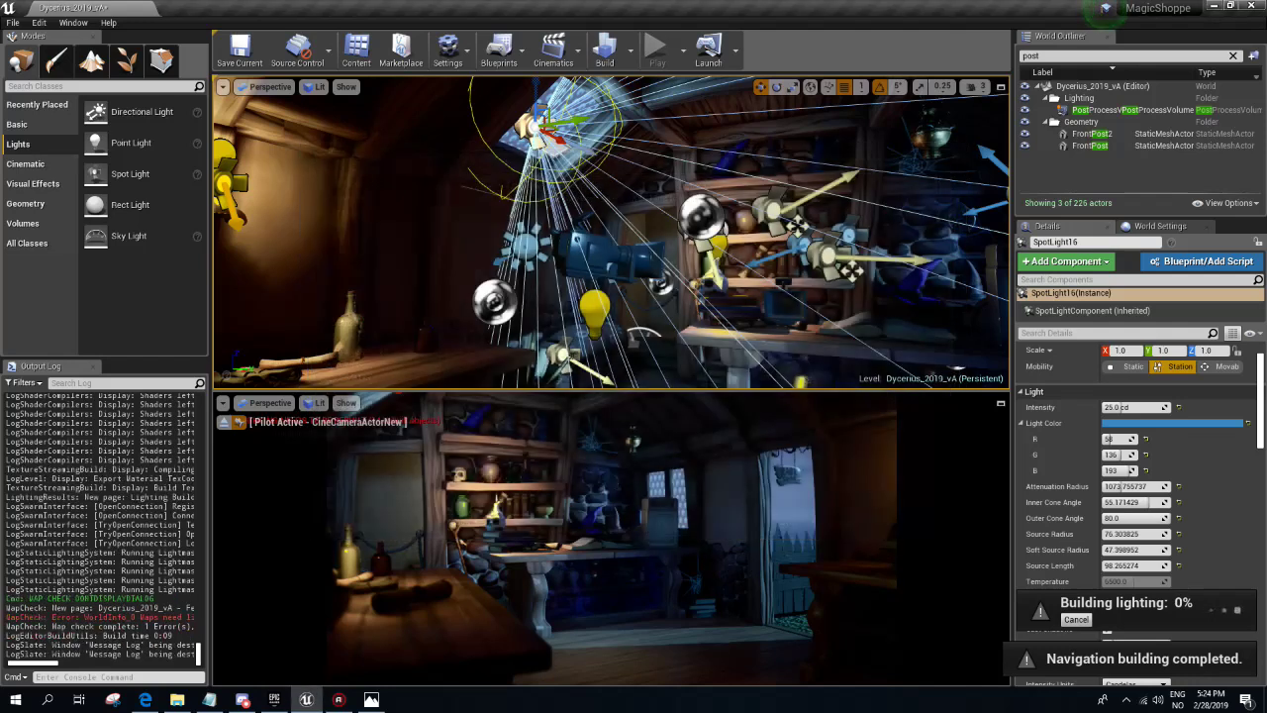
{"action": "left_click", "coordinate": [208, 699]}
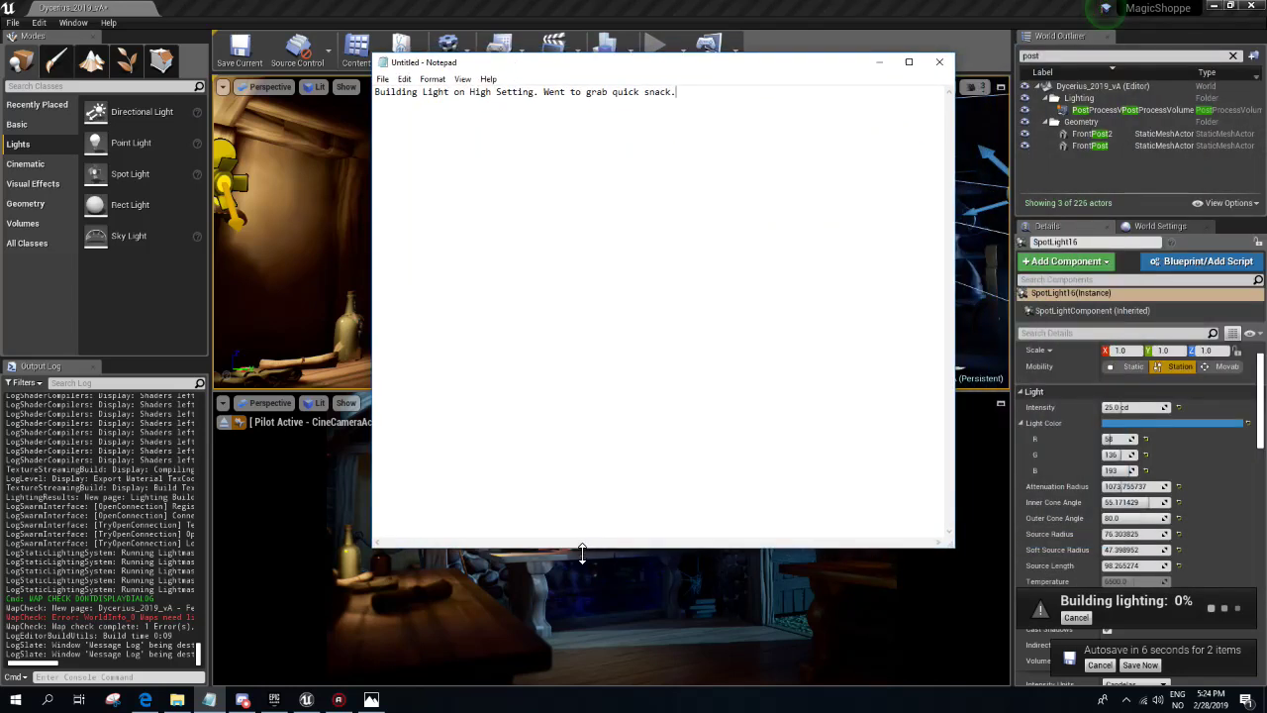
- Shrink the Notepad note to a short strip and move it down over the viewport
{"action": "left_click_drag", "start_coordinate": [582, 543], "coordinate": [596, 143]}
{"action": "left_click_drag", "start_coordinate": [657, 71], "coordinate": [603, 158]}
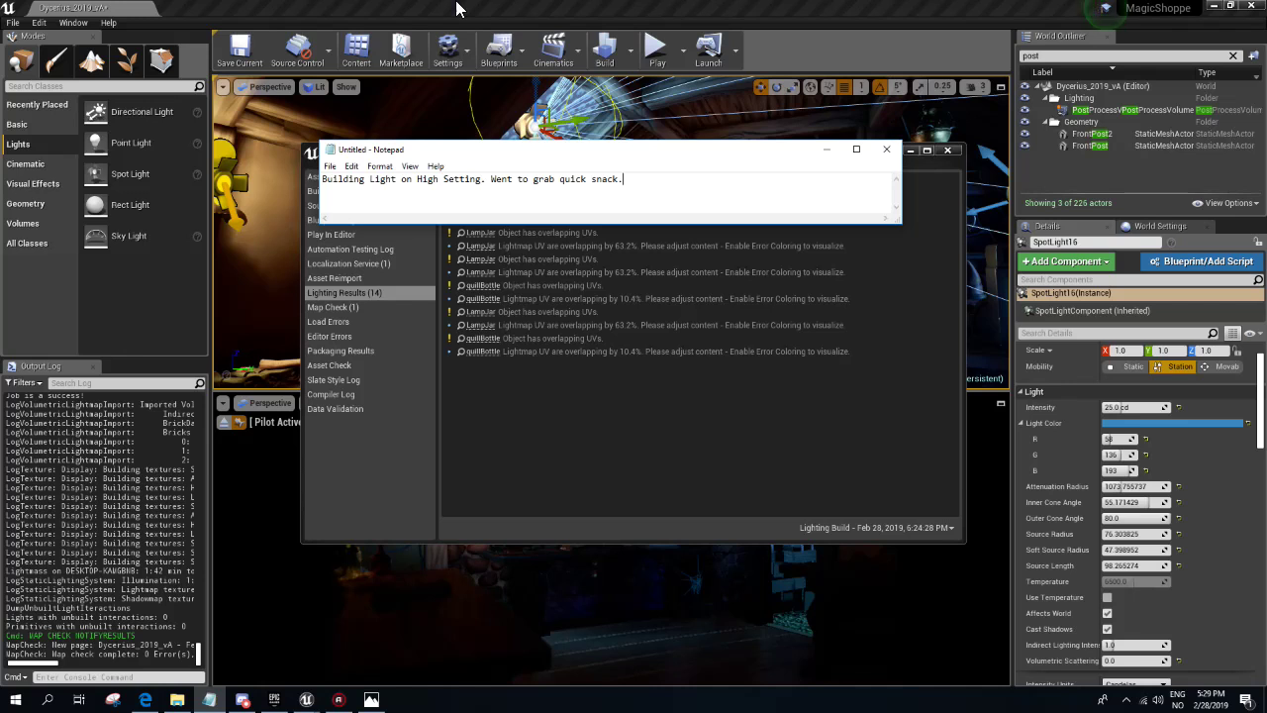
- Minimize the note, close the lighting results log, and fly the top viewport toward the floor
{"action": "left_click", "coordinate": [834, 159]}
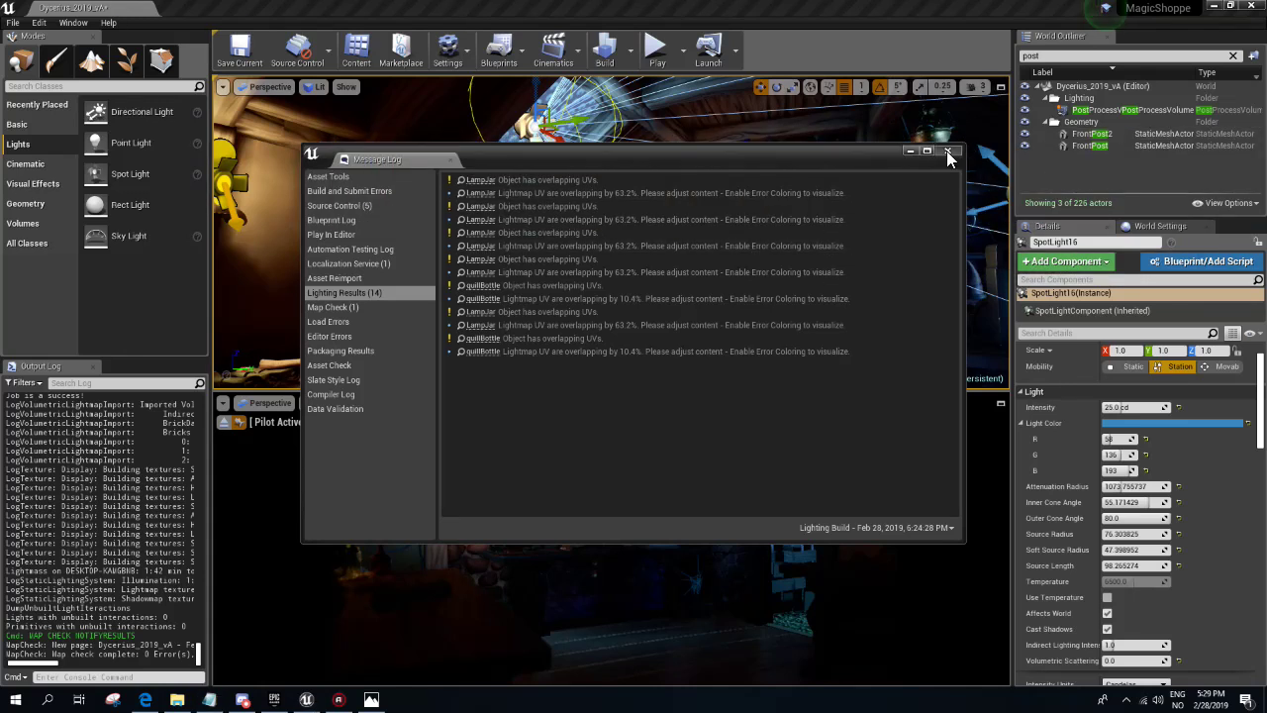
{"action": "left_click", "coordinate": [948, 150]}
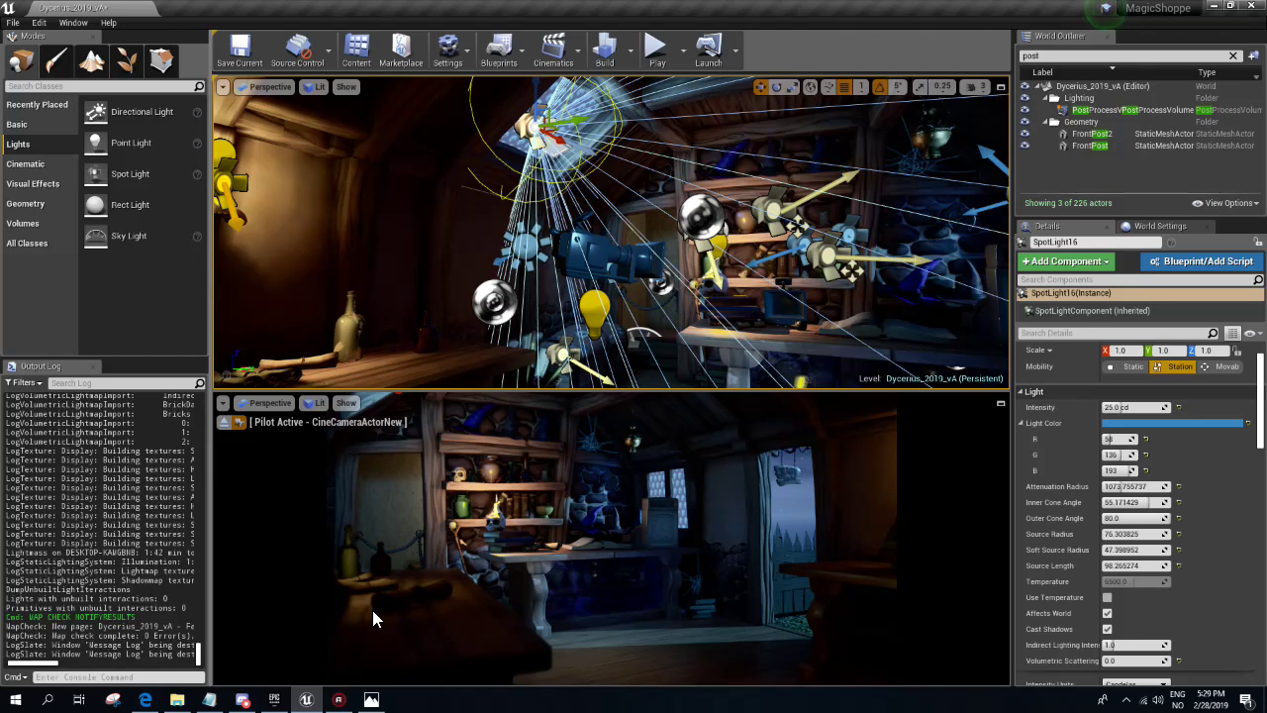
{"action": "right_click_drag", "start_coordinate": [594, 297], "coordinate": [594, 297]}
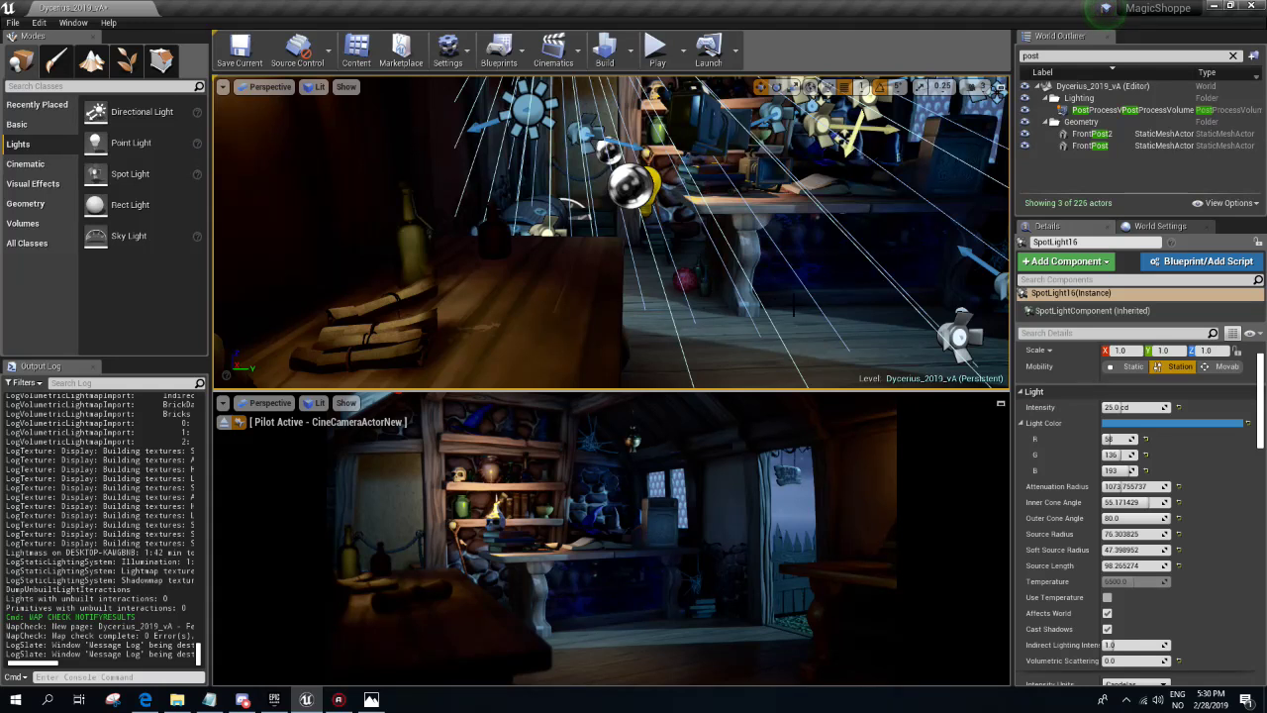
- Select the PostProcessVolume, collapse the color grading groups, and set Dirt Mask Intensity to 500
{"action": "left_click", "coordinate": [1113, 110]}
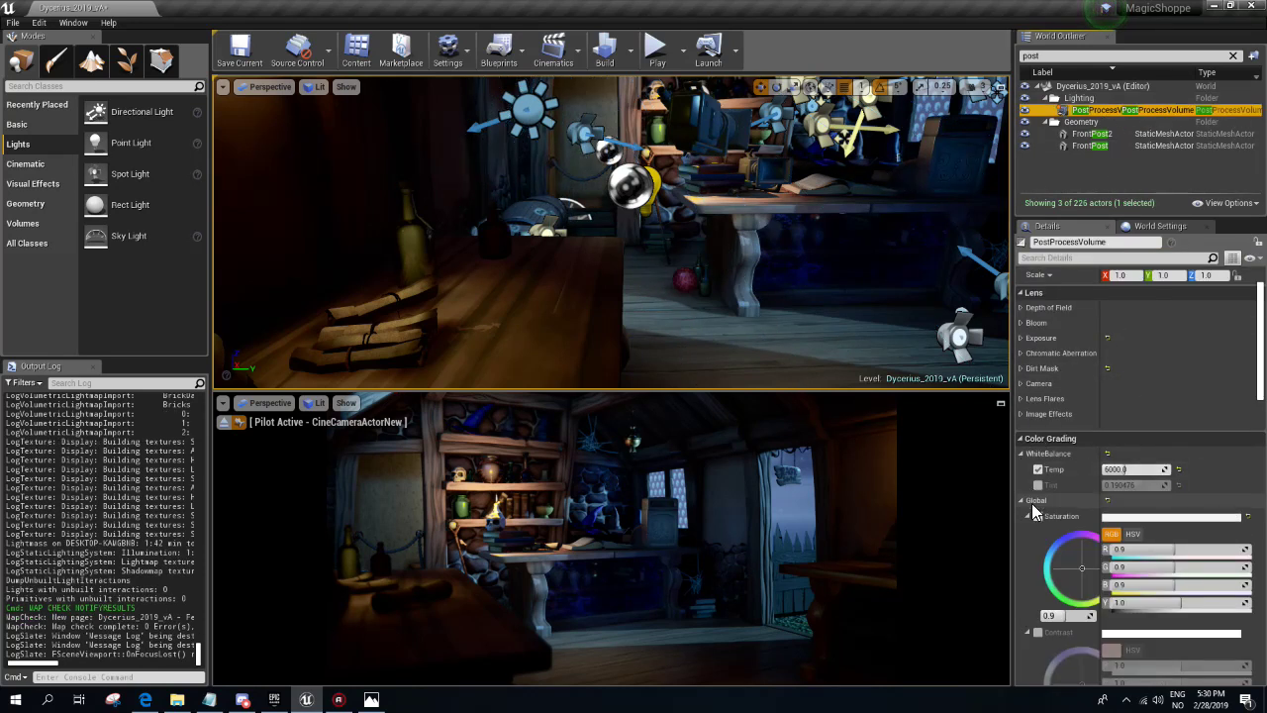
{"action": "scroll", "coordinate": [1031, 503], "scroll_direction": "down", "scroll_amount": 2}
{"action": "left_click", "coordinate": [1023, 436]}
{"action": "left_click", "coordinate": [1025, 391]}
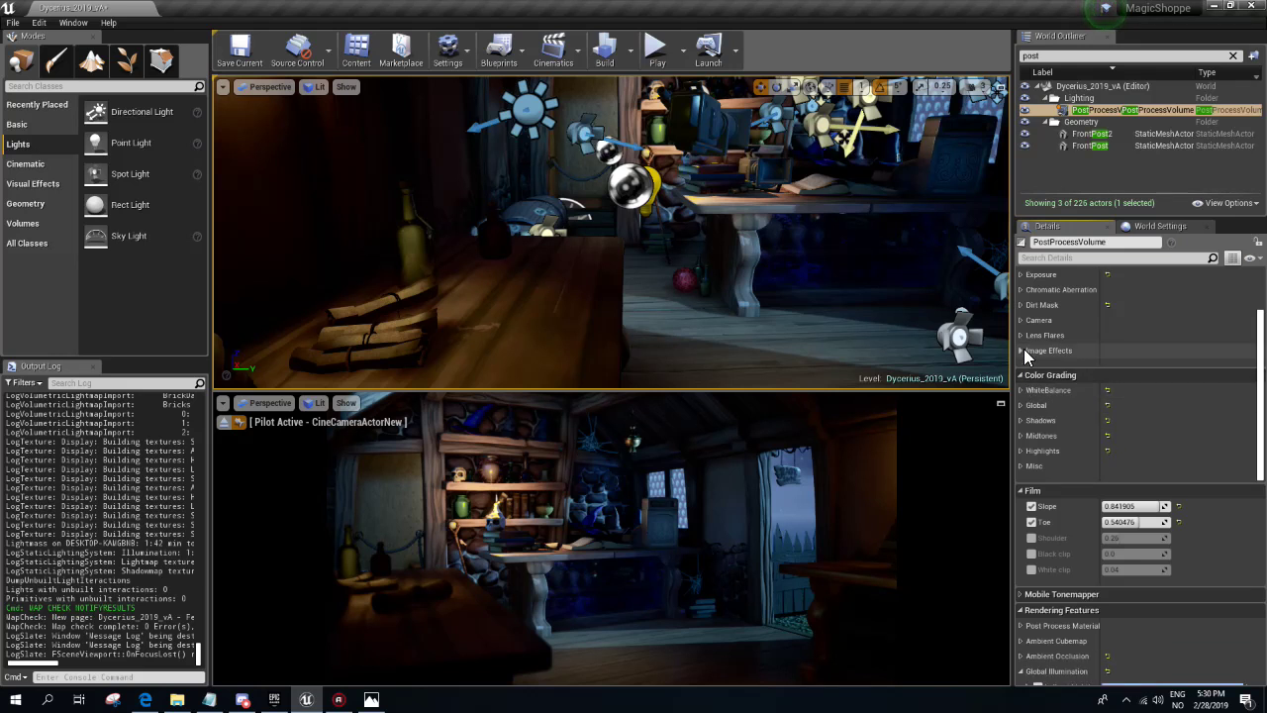
{"action": "left_click", "coordinate": [1021, 306]}
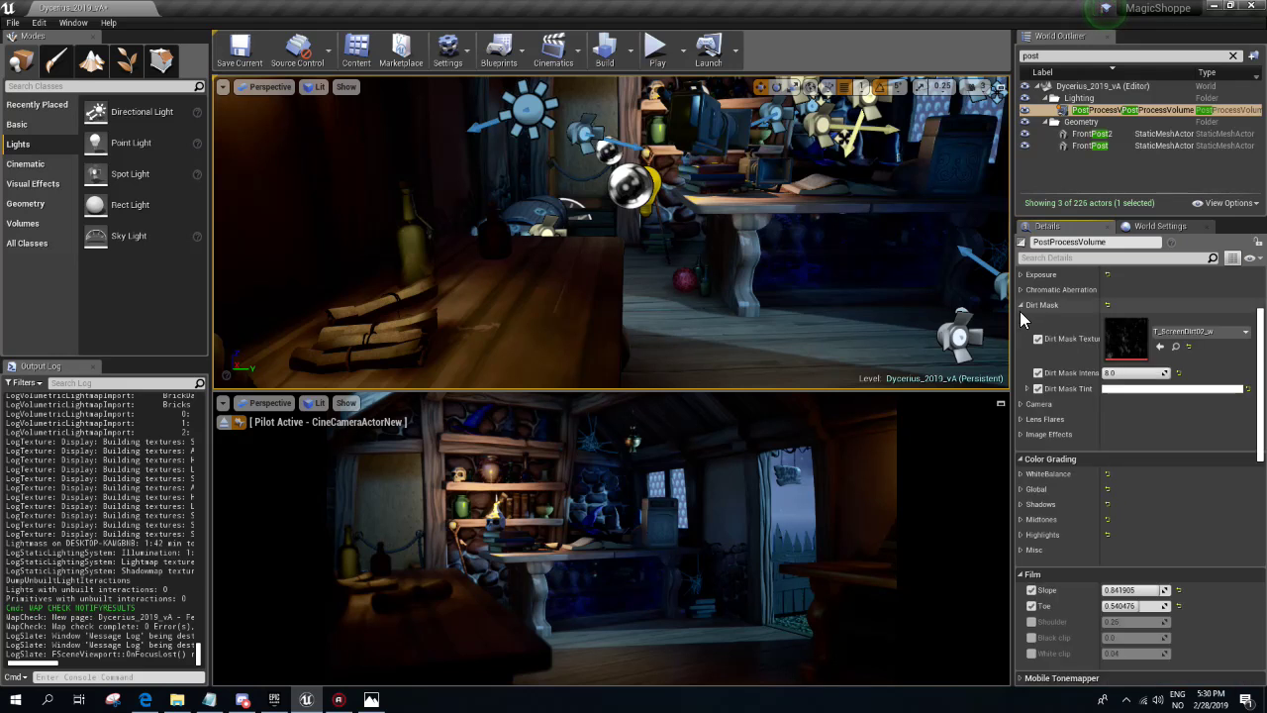
{"action": "left_click", "coordinate": [1136, 374]}
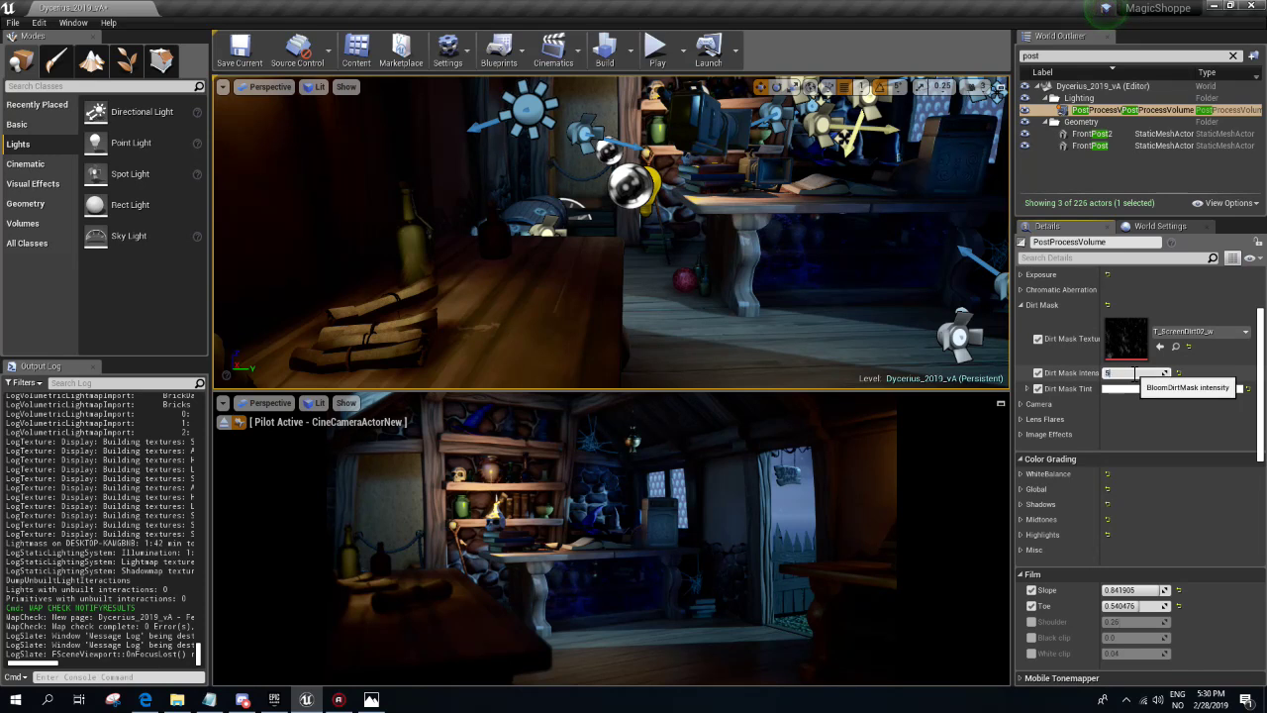
{"action": "type", "text": "00"}
{"action": "key", "text": "Return"}
{"action": "type", "text": "2"}
{"action": "type", "text": "0"}
{"action": "key", "text": "Return"}
{"action": "type", "text": "500"}
{"action": "key", "text": "Return"}
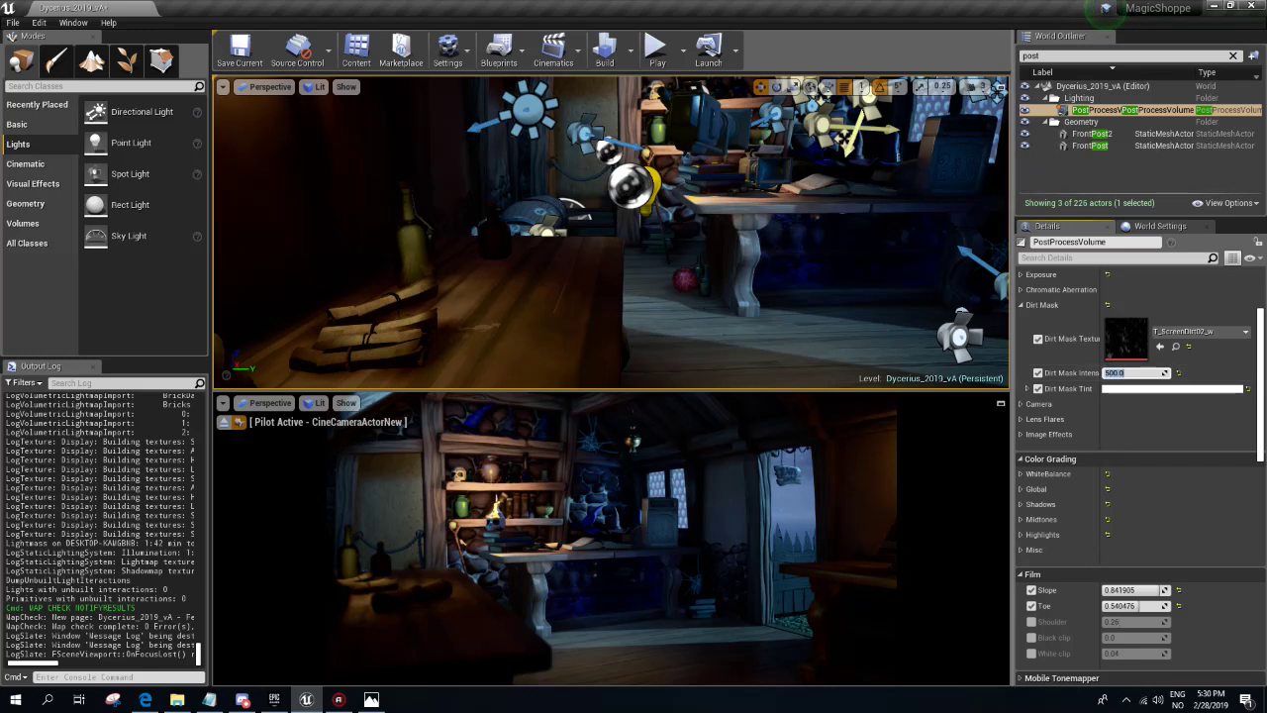
- Save the level with Ctrl+S, open and cancel the Dirt Mask Tint picker, and collapse Dirt Mask
{"action": "key", "text": "ctrl+s"}
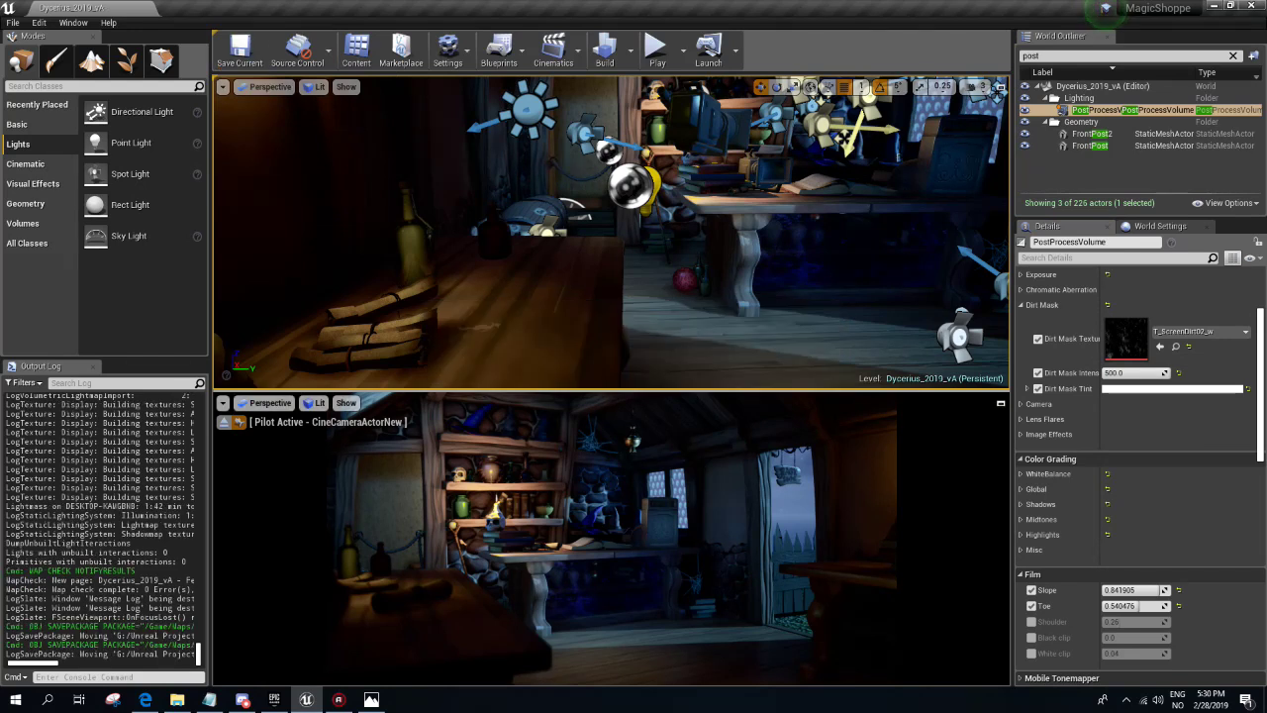
{"action": "left_click", "coordinate": [1126, 390]}
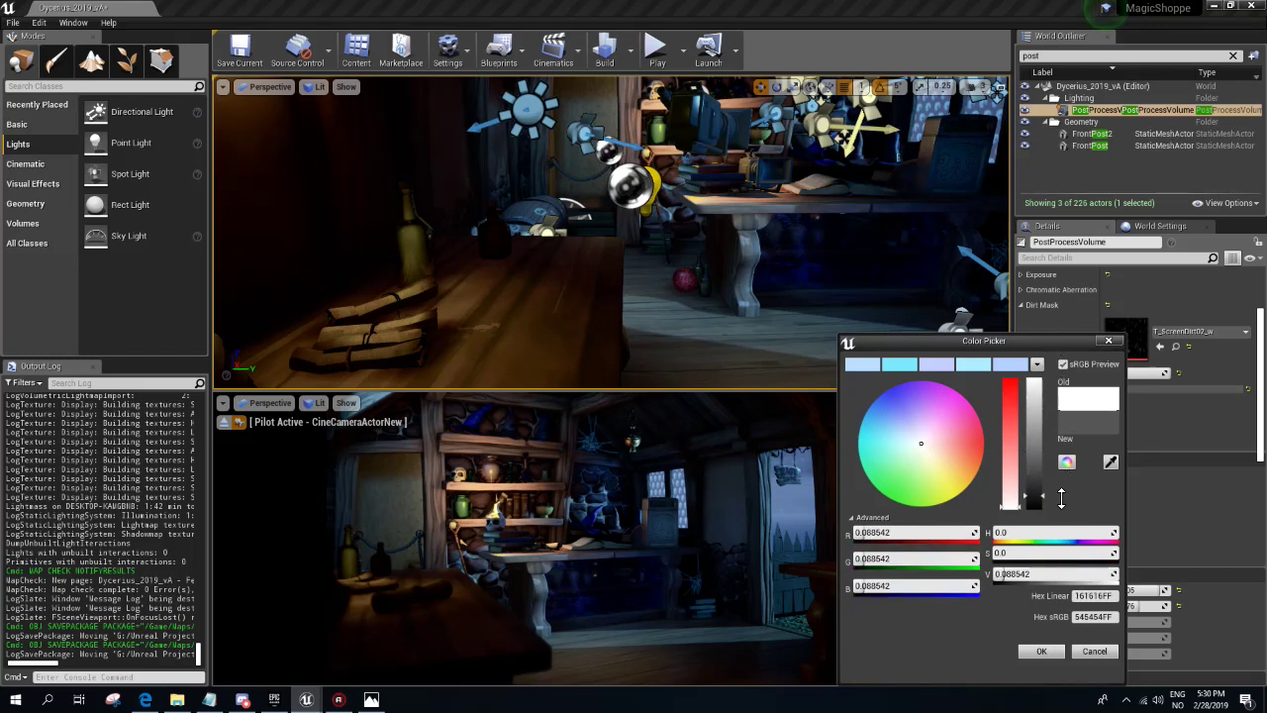
{"action": "left_click", "coordinate": [1086, 657]}
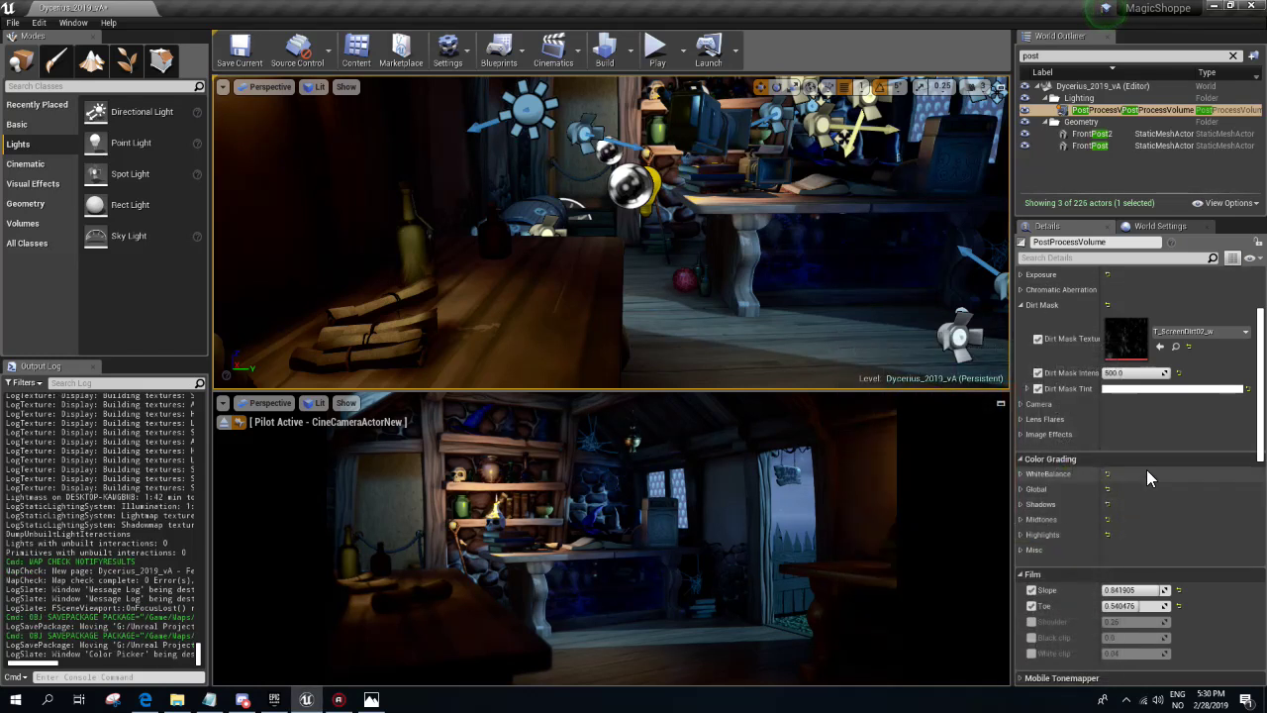
{"action": "left_click", "coordinate": [1021, 306]}
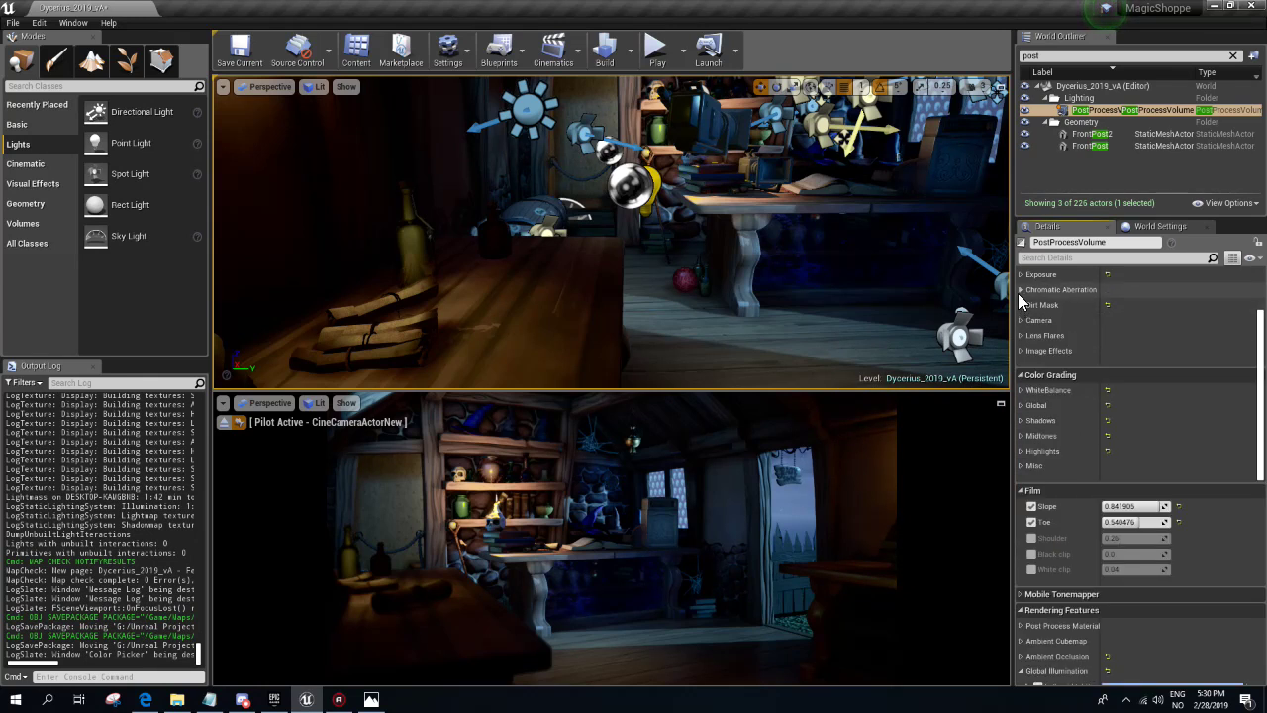
- Set the post-process Chromatic Aberration intensity to about 0.24
{"action": "left_click", "coordinate": [1021, 290]}
{"action": "mouse_move", "coordinate": [1113, 307]}
{"action": "left_mouse_down"}
{"action": "mouse_move", "coordinate": [1138, 307]}
{"action": "mouse_move", "coordinate": [1112, 307]}
{"action": "left_mouse_up"}
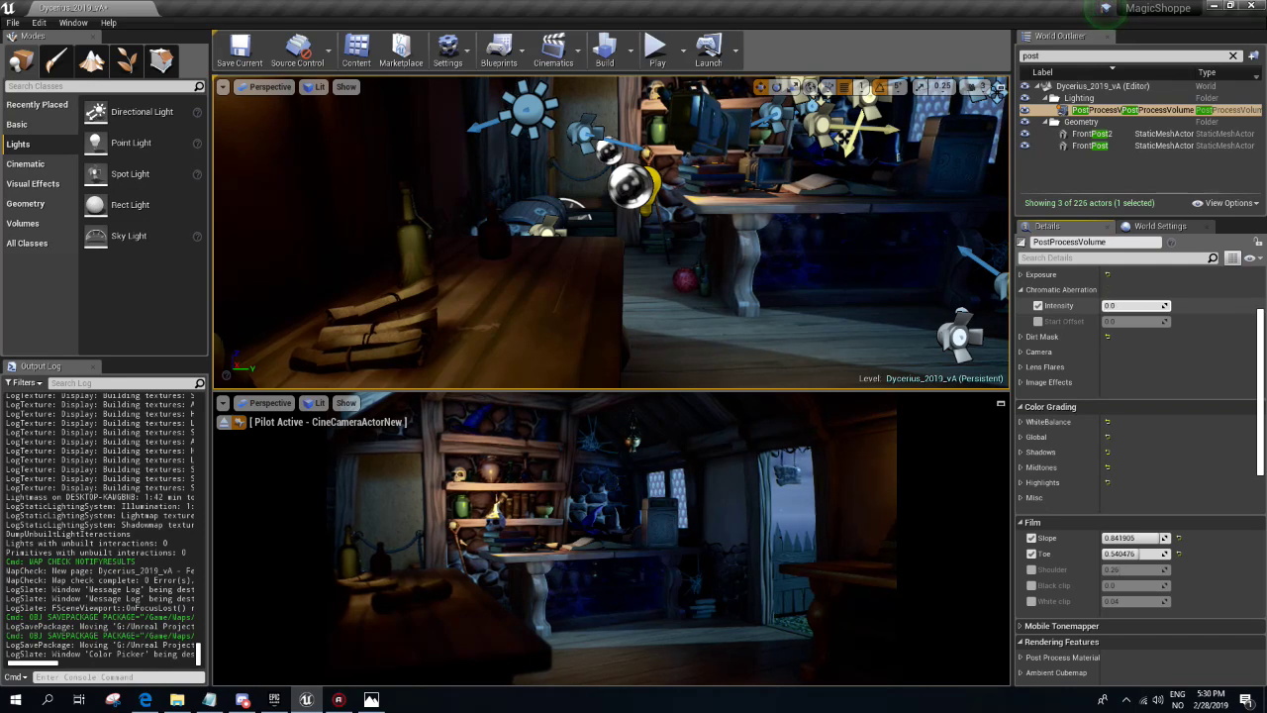
{"action": "left_click_drag", "start_coordinate": [1113, 307], "coordinate": [1114, 307]}
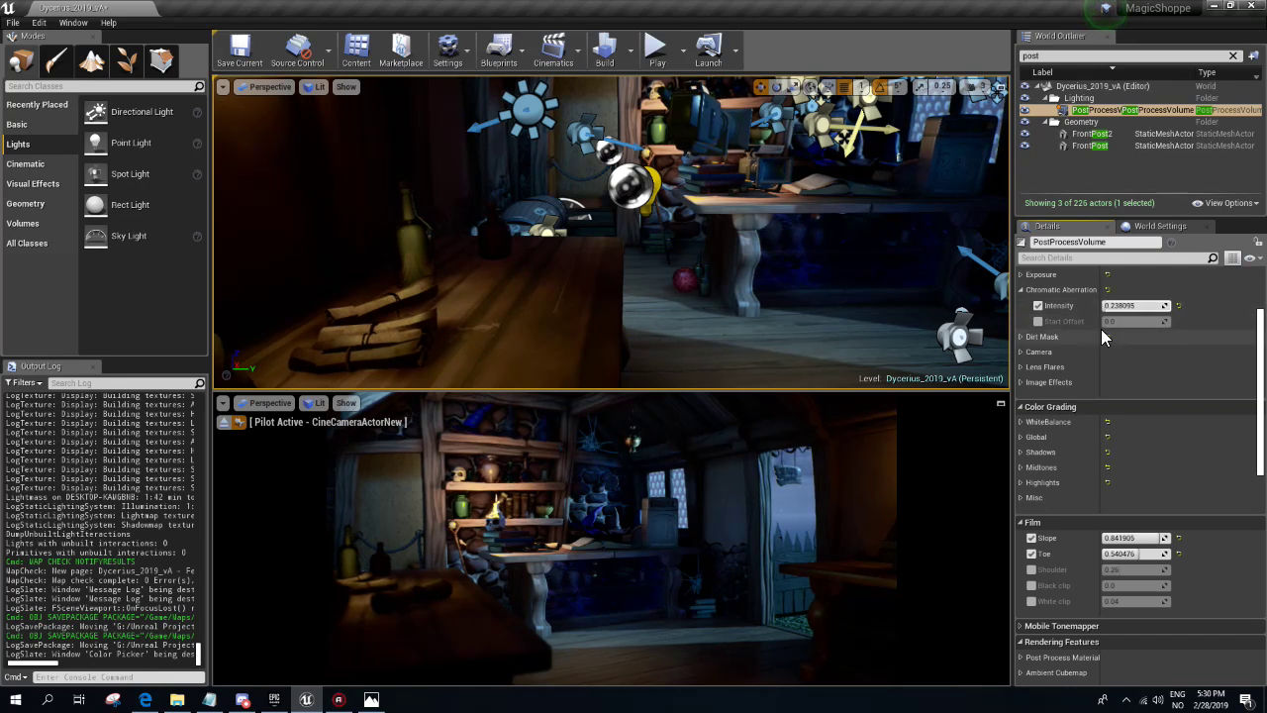
{"action": "left_click", "coordinate": [1027, 289]}
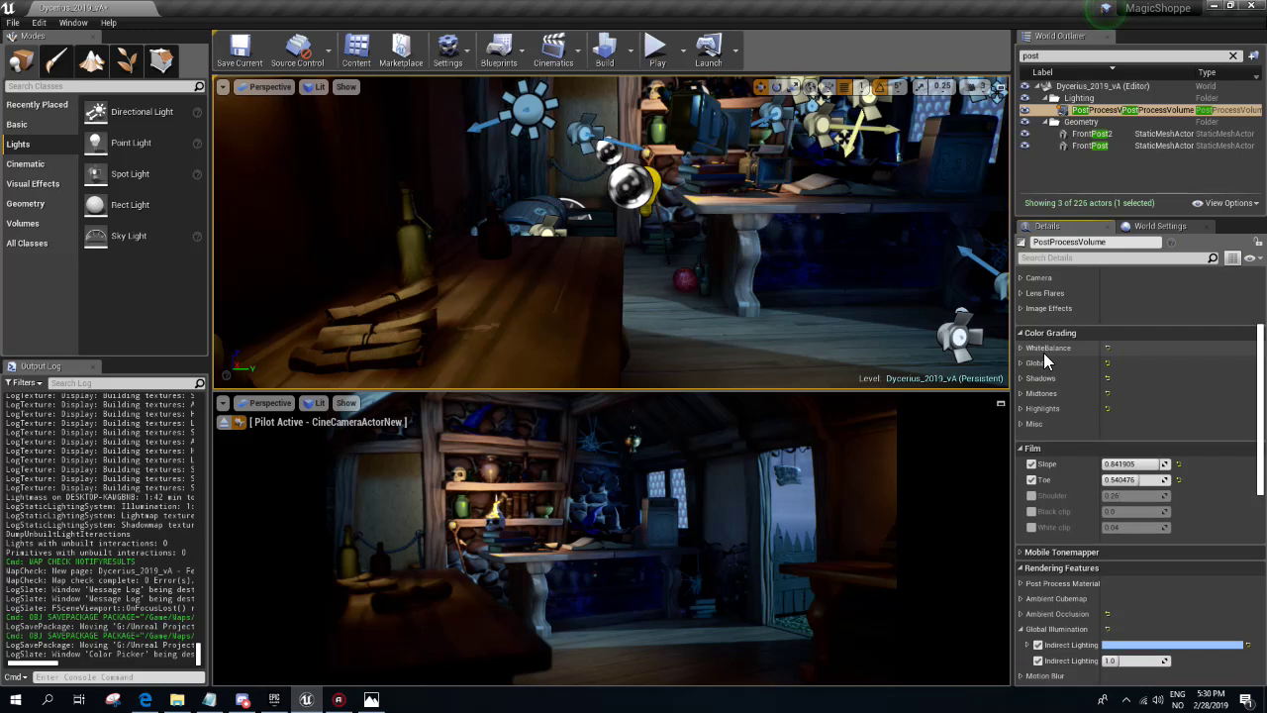
- Scroll down the Details panel and turn the top view to face the lit shelves
{"action": "scroll", "coordinate": [1148, 396], "scroll_direction": "down", "scroll_amount": 3}
{"action": "scroll", "coordinate": [1157, 396], "scroll_direction": "down", "scroll_amount": 2}
{"action": "scroll", "coordinate": [1157, 396], "scroll_direction": "down", "scroll_amount": 1}
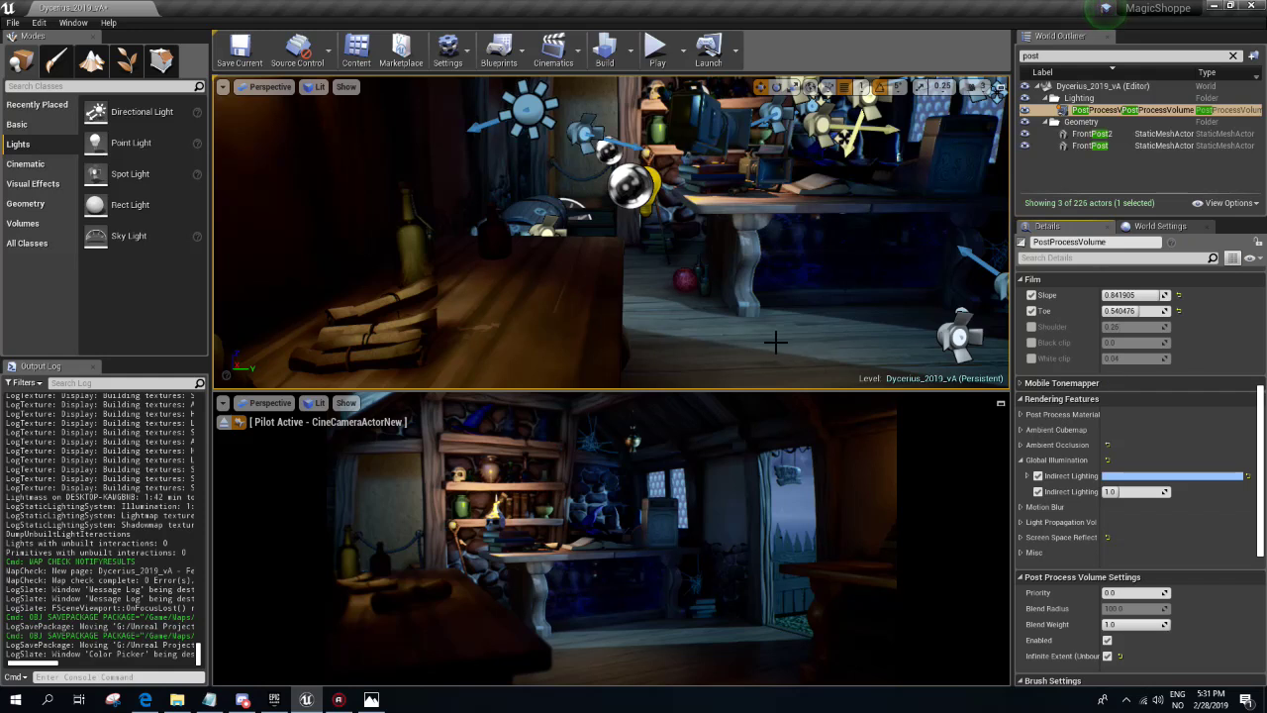
{"action": "mouse_move", "coordinate": [749, 311]}
{"action": "right_mouse_down"}
{"action": "mouse_move", "coordinate": [692, 297]}
{"action": "mouse_move", "coordinate": [753, 297]}
{"action": "right_mouse_up"}
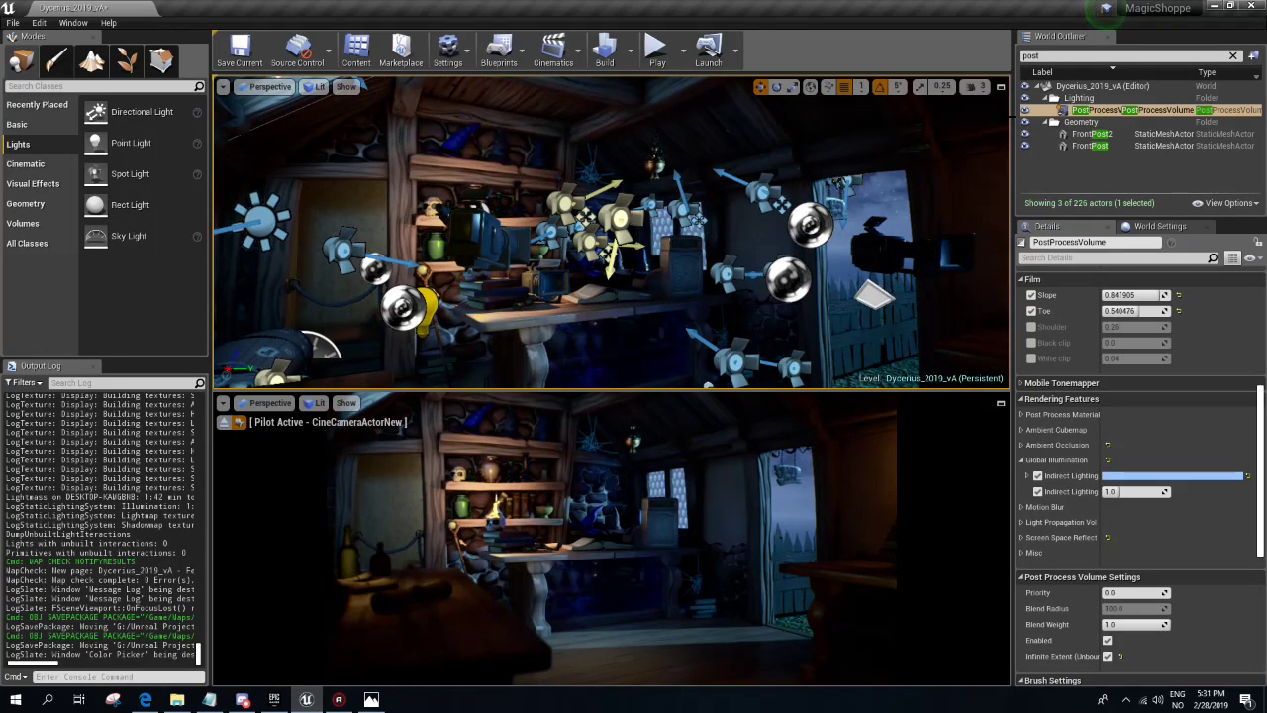
- Find CineCameraActorNew by searching 'cam' and rename it to 'Camera'
{"action": "left_click", "coordinate": [1064, 56]}
{"action": "type", "text": "c"}
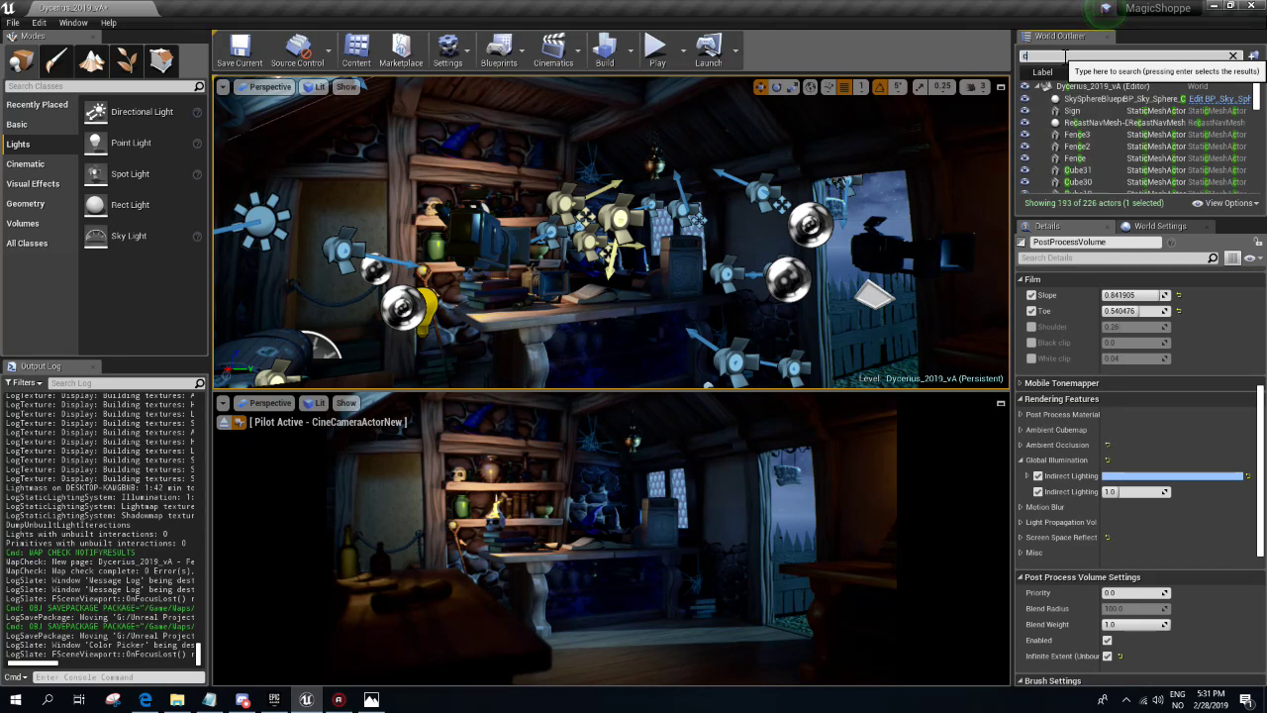
{"action": "type", "text": "a"}
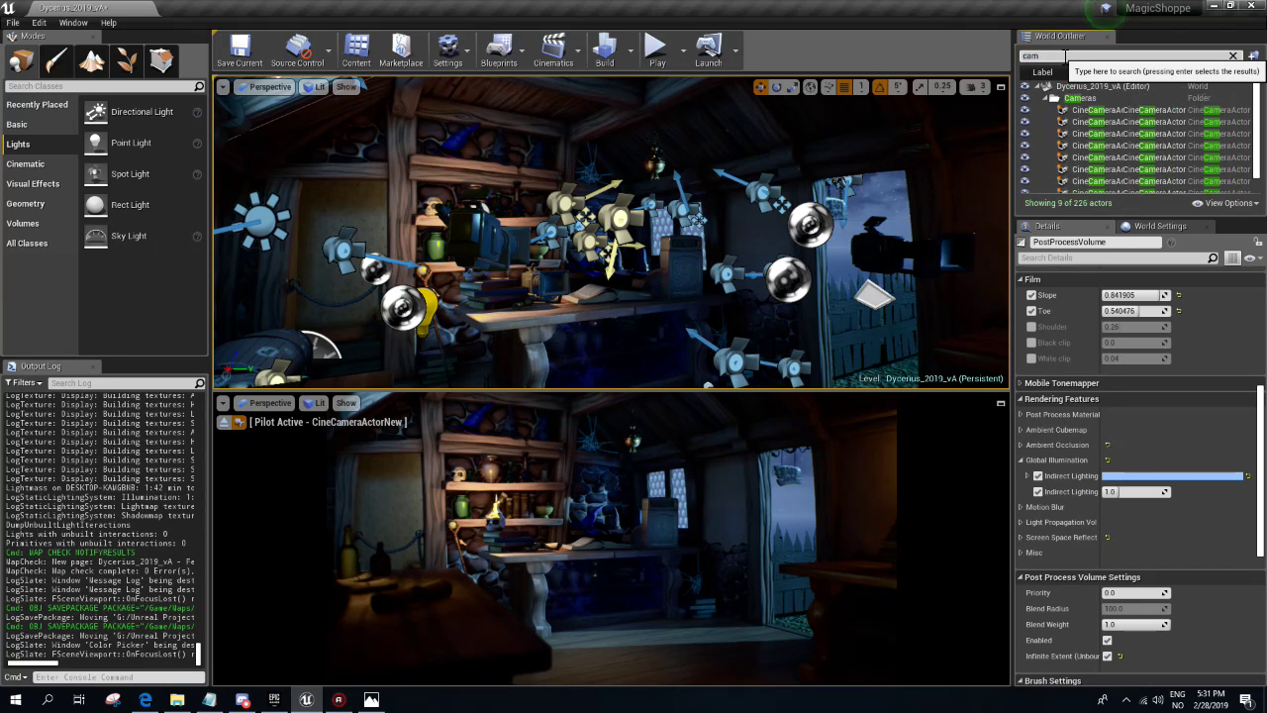
{"action": "type", "text": "m"}
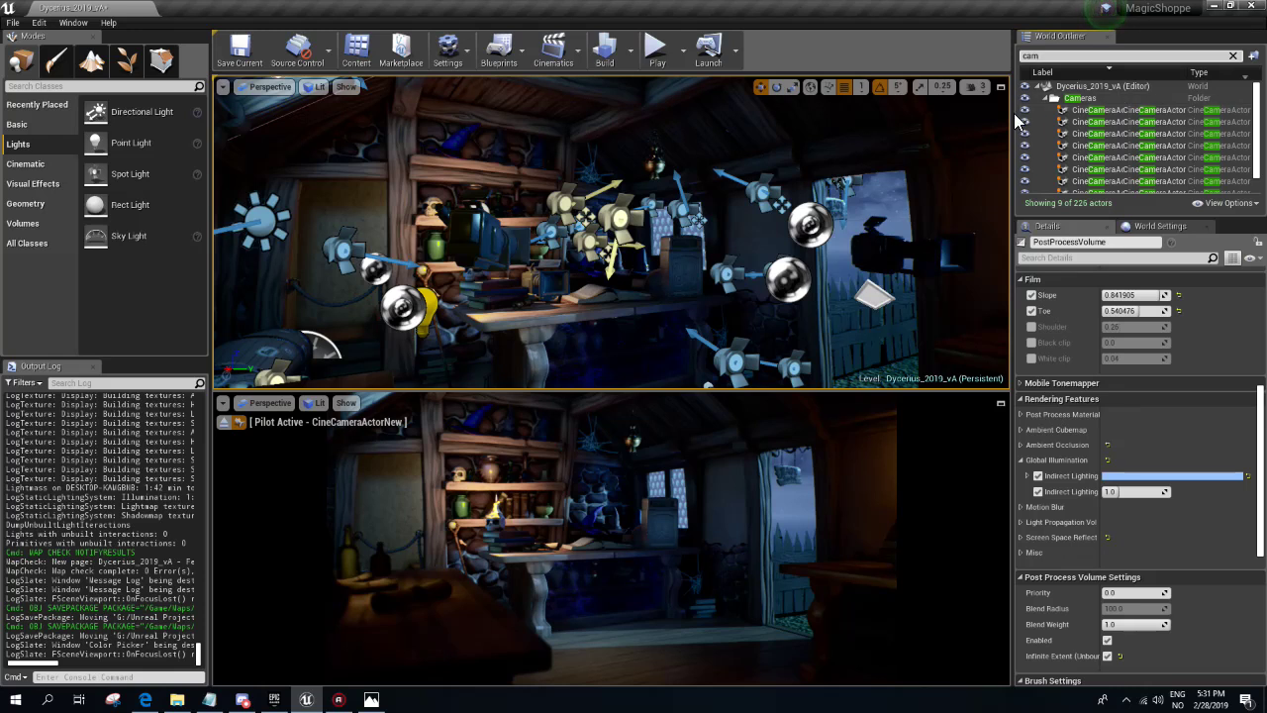
{"action": "mouse_move", "coordinate": [1013, 117]}
{"action": "left_mouse_down"}
{"action": "mouse_move", "coordinate": [905, 115]}
{"action": "mouse_move", "coordinate": [1019, 117]}
{"action": "left_mouse_up"}
{"action": "left_click", "coordinate": [1122, 123]}
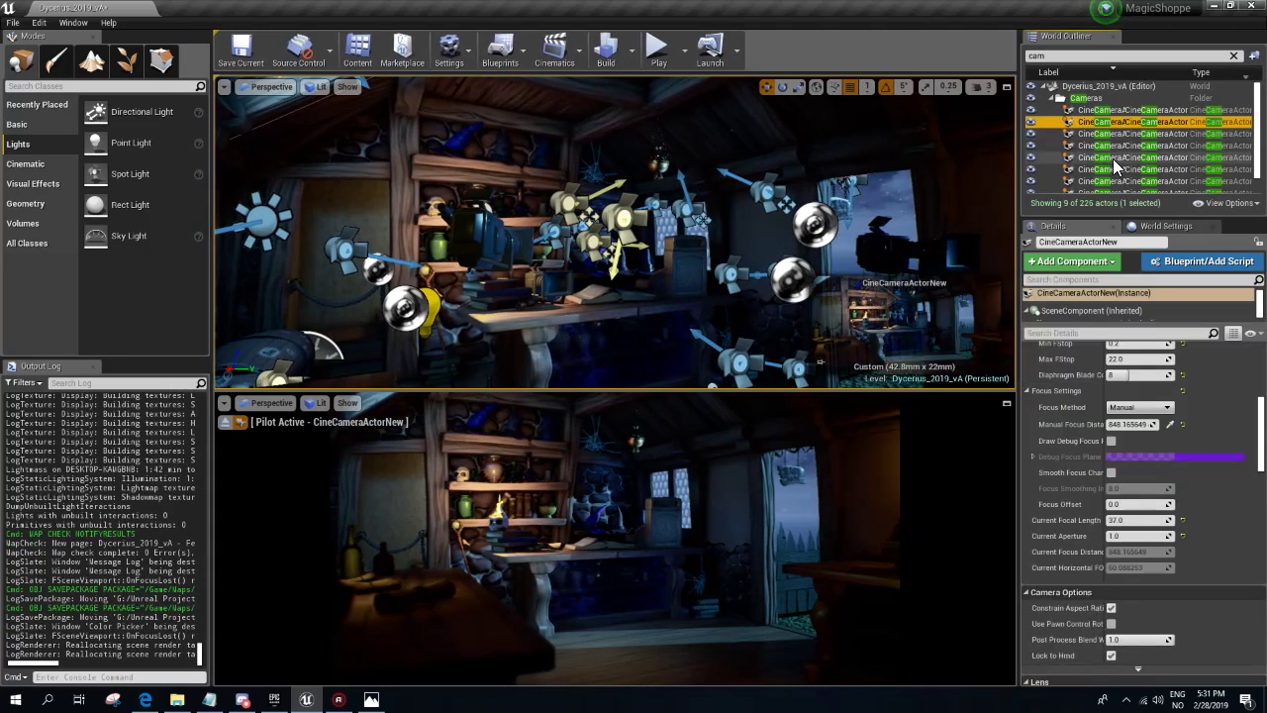
{"action": "left_click", "coordinate": [1104, 242]}
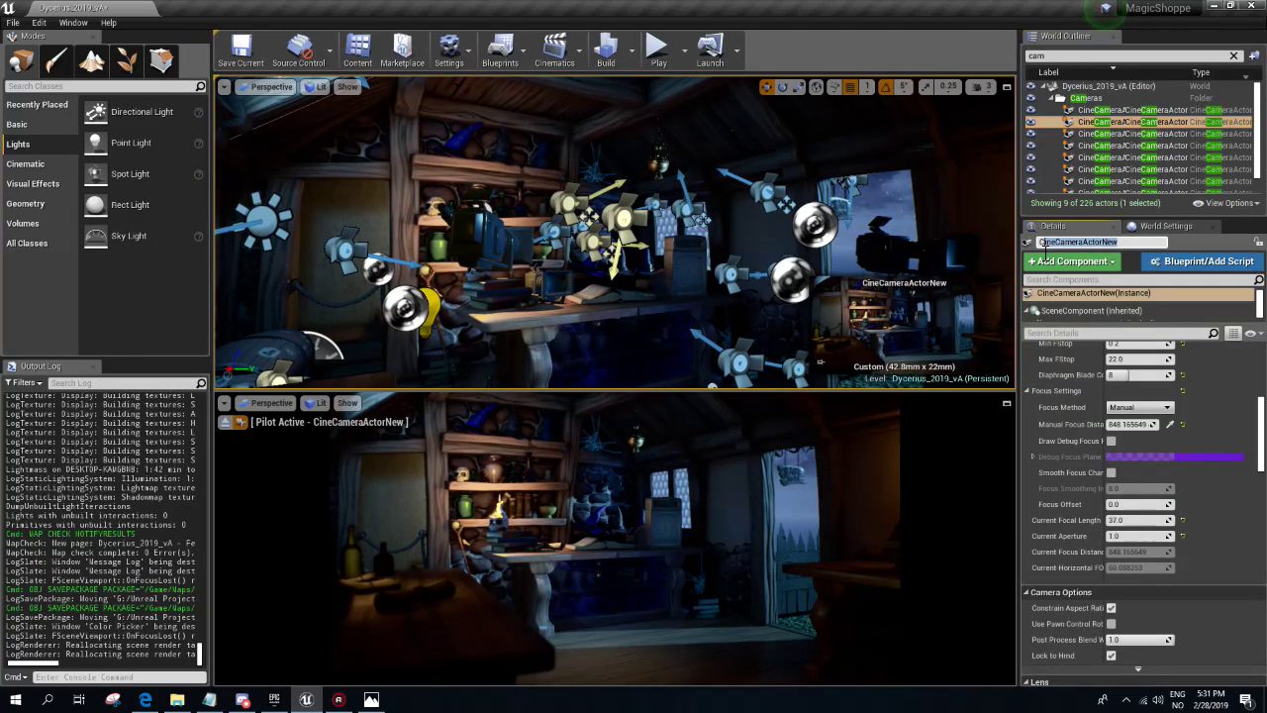
{"action": "type", "text": "C"}
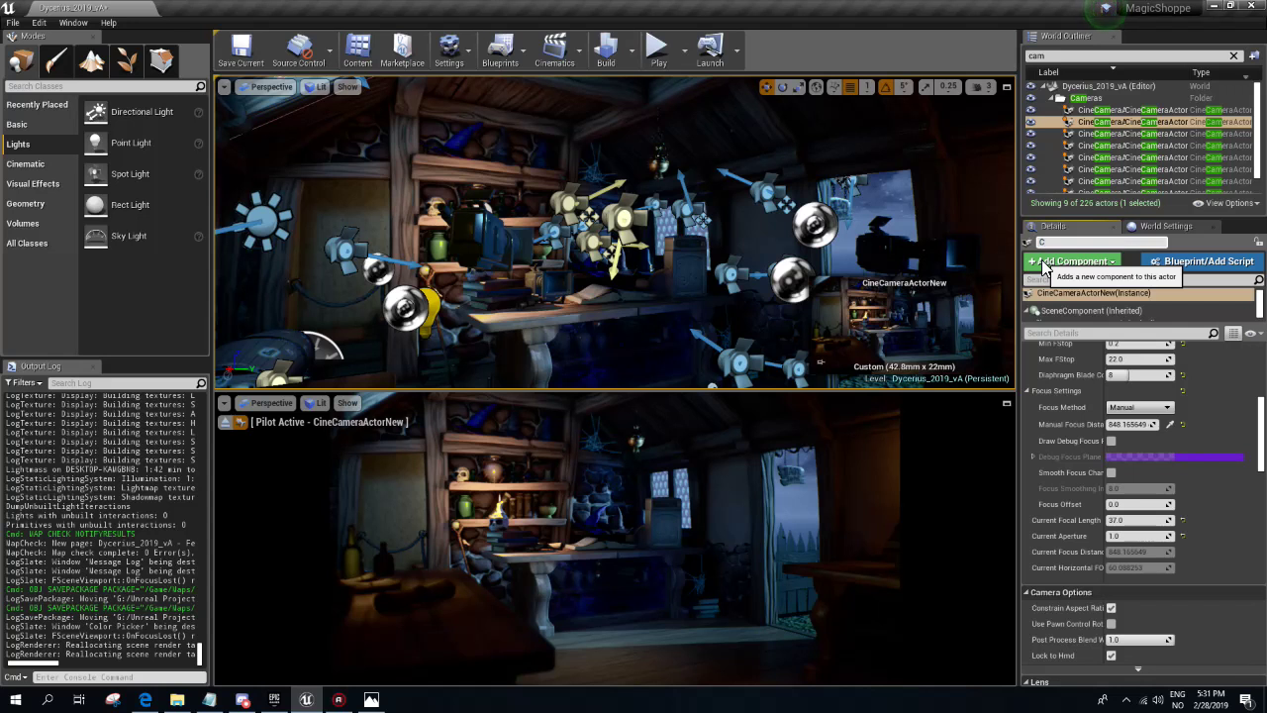
{"action": "type", "text": "amera"}
{"action": "key", "text": "Return"}
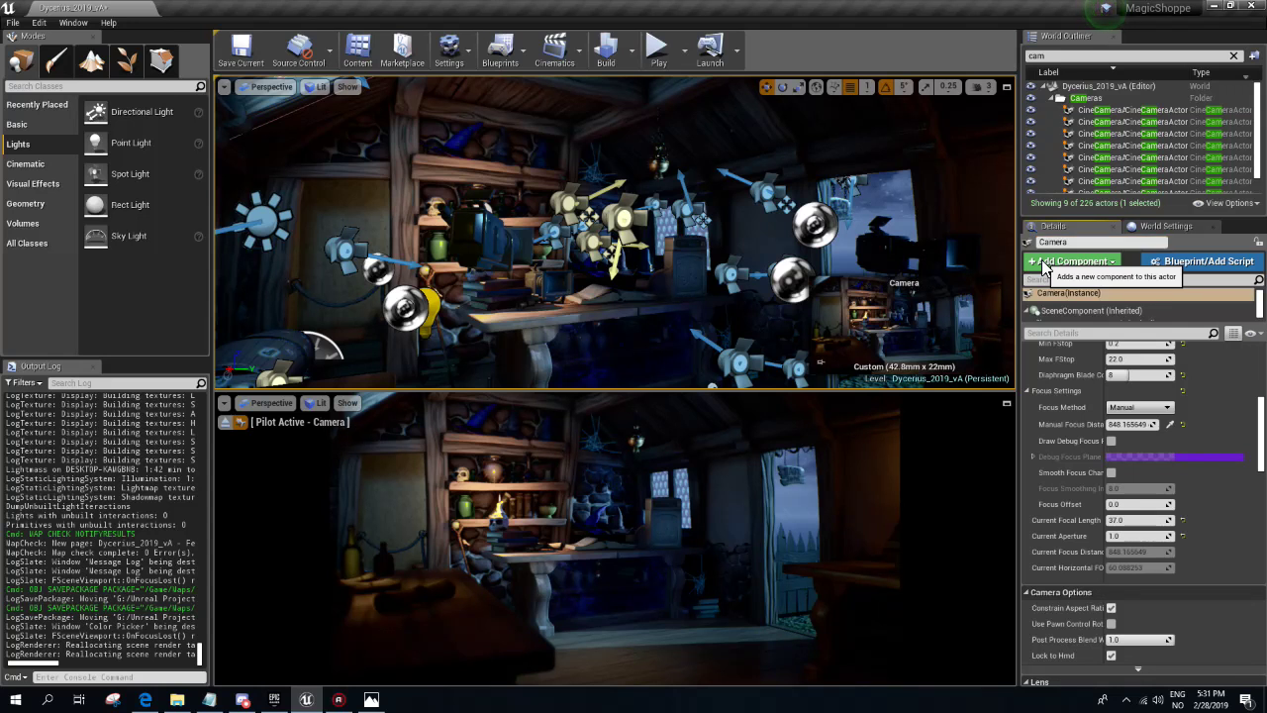
- Preview the camera's focus plane, then set its Current Aperture to 1.5
{"action": "left_click", "coordinate": [1109, 440]}
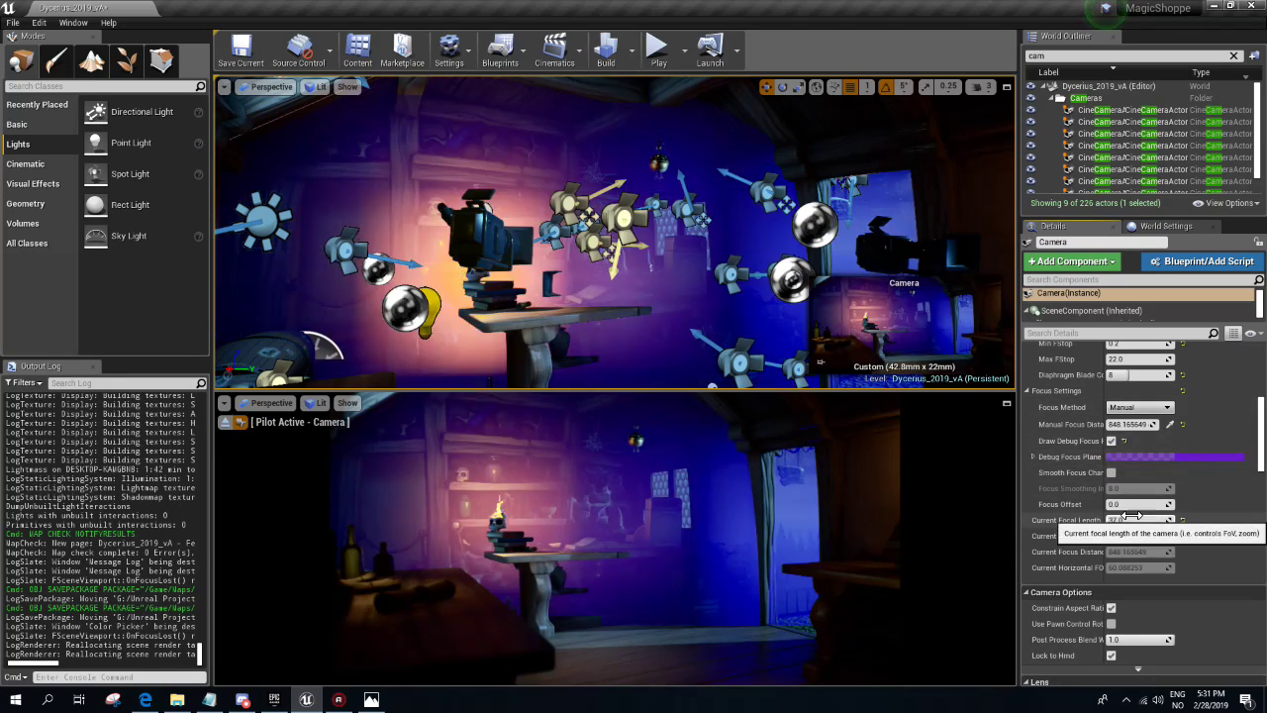
{"action": "left_click_drag", "start_coordinate": [1137, 538], "coordinate": [1119, 537]}
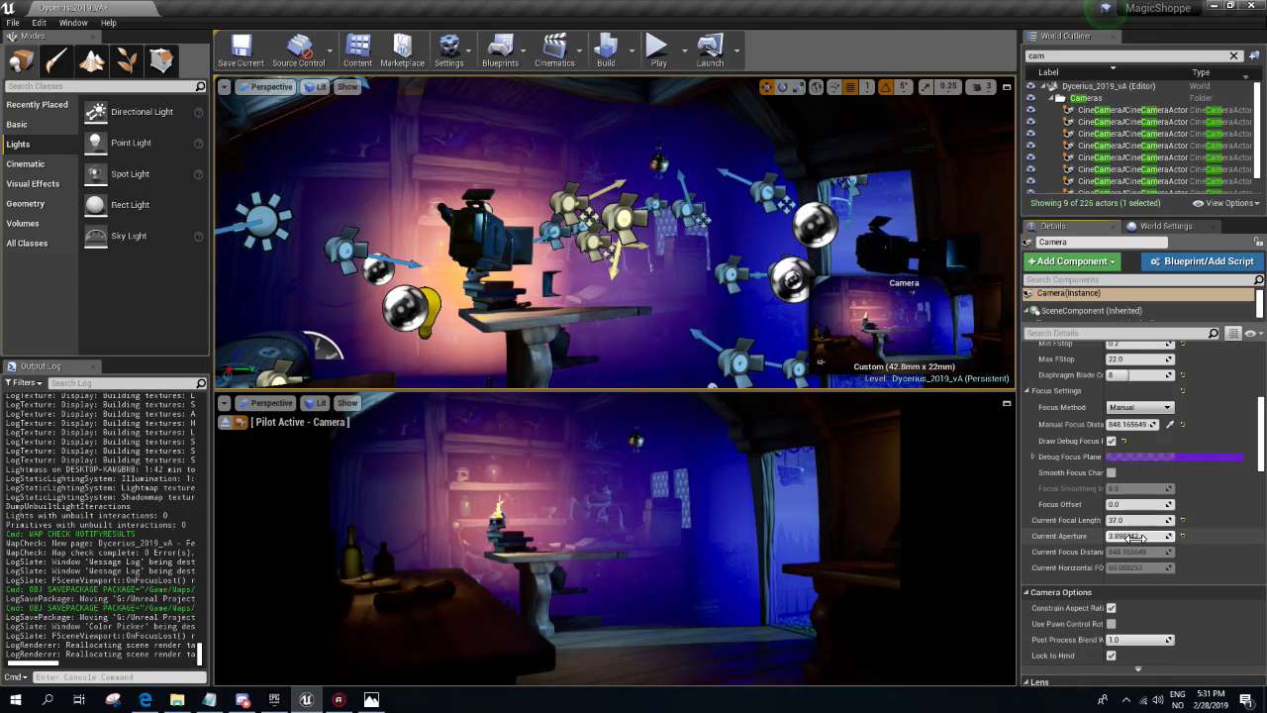
{"action": "left_click", "coordinate": [1111, 440]}
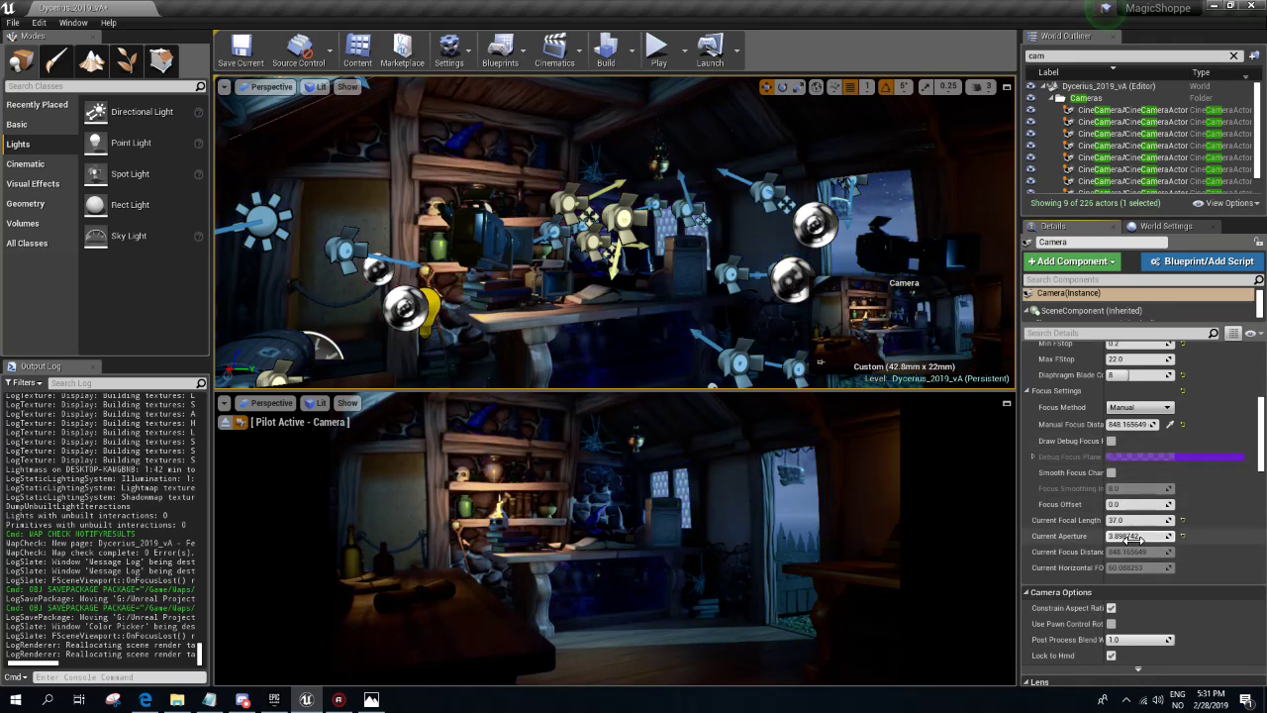
{"action": "mouse_move", "coordinate": [1138, 536]}
{"action": "left_mouse_down"}
{"action": "mouse_move", "coordinate": [1123, 536]}
{"action": "mouse_move", "coordinate": [1158, 556]}
{"action": "left_mouse_up"}
{"action": "left_click", "coordinate": [1150, 536]}
{"action": "type", "text": "1.5"}
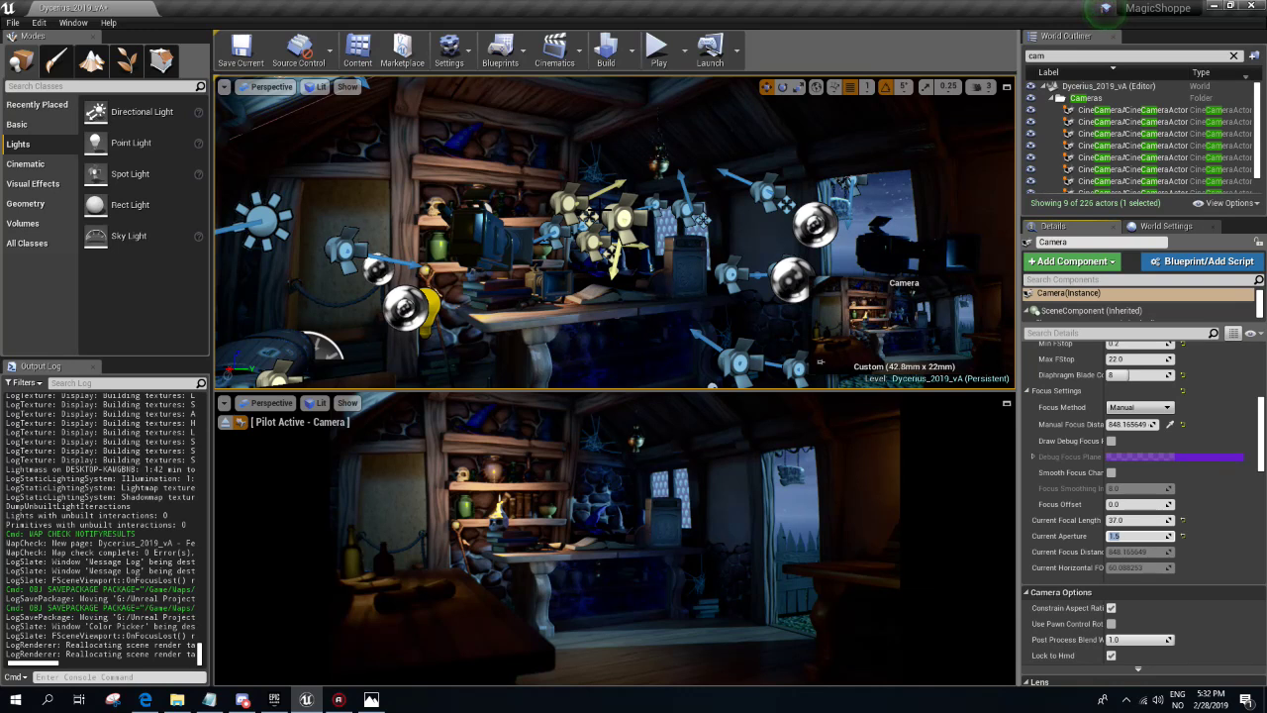
{"action": "mouse_move", "coordinate": [589, 216]}
{"action": "right_mouse_down"}
{"action": "mouse_move", "coordinate": [696, 176]}
{"action": "mouse_move", "coordinate": [382, 287]}
{"action": "right_mouse_up"}
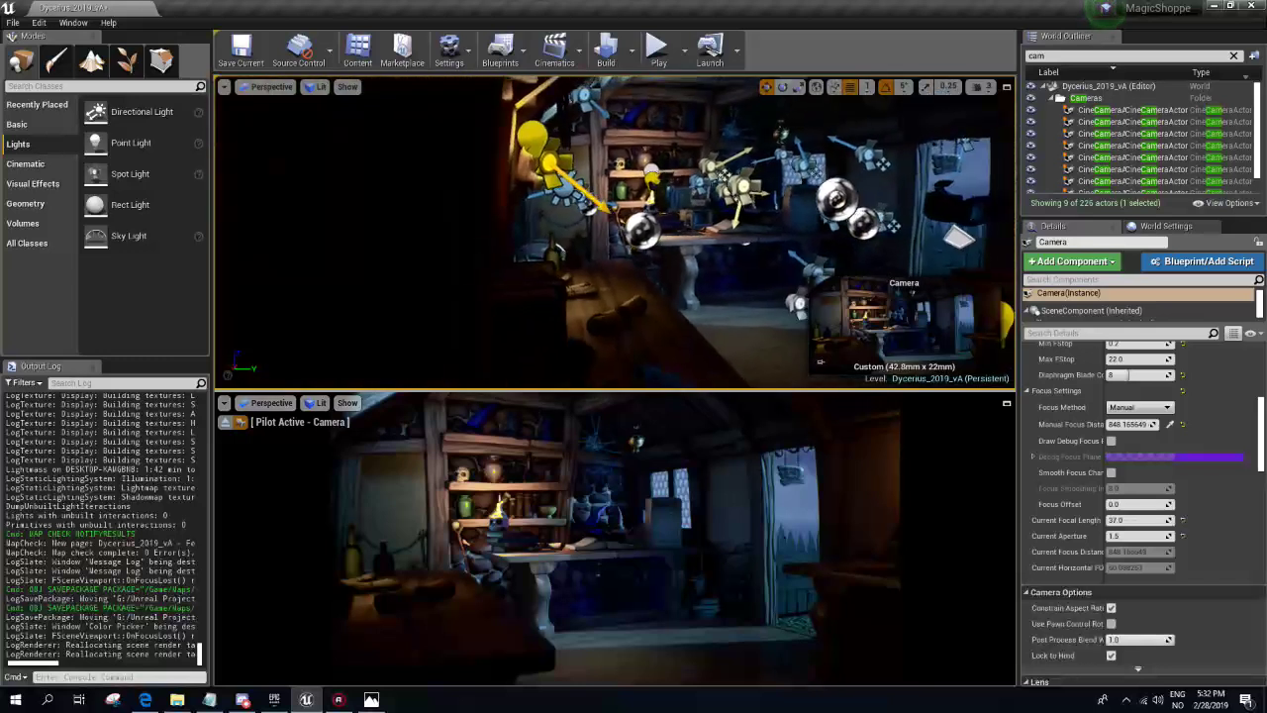
- Raise SpotLight5's attenuation radius to about 332.5 and bring up the reference screenshot
{"action": "left_click", "coordinate": [408, 174]}
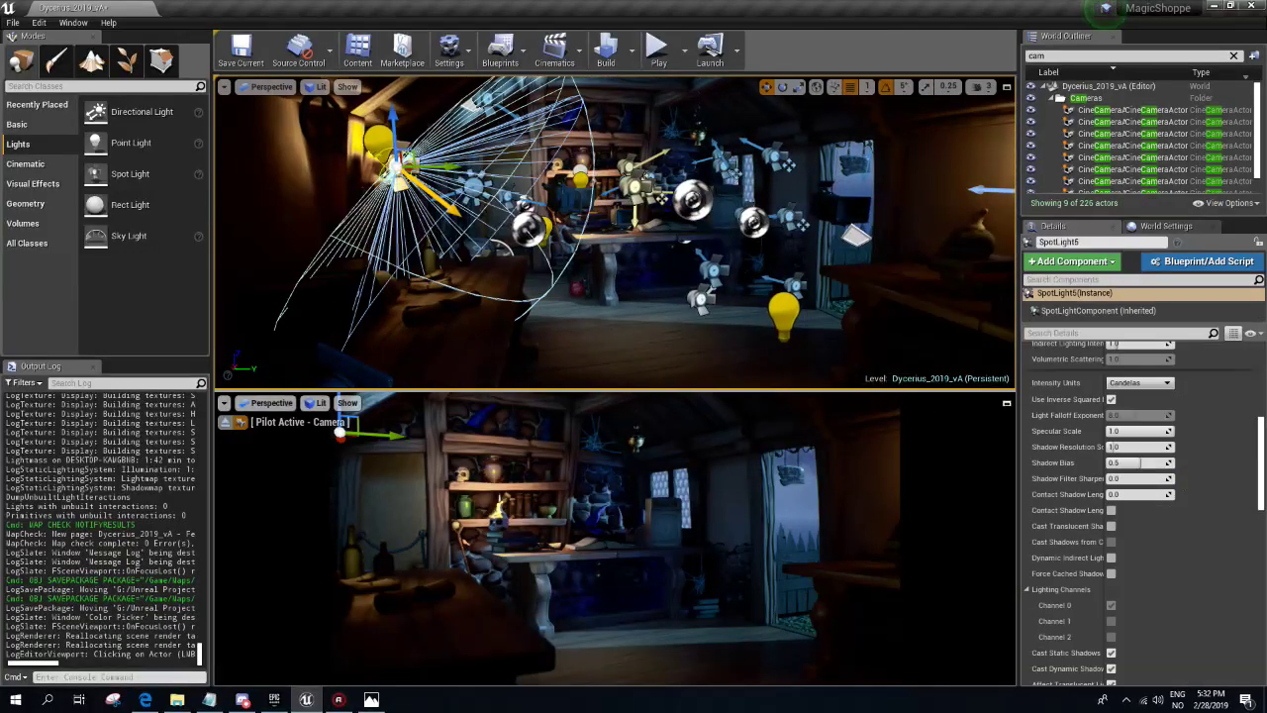
{"action": "scroll", "coordinate": [1252, 424], "scroll_direction": "up", "scroll_amount": 5}
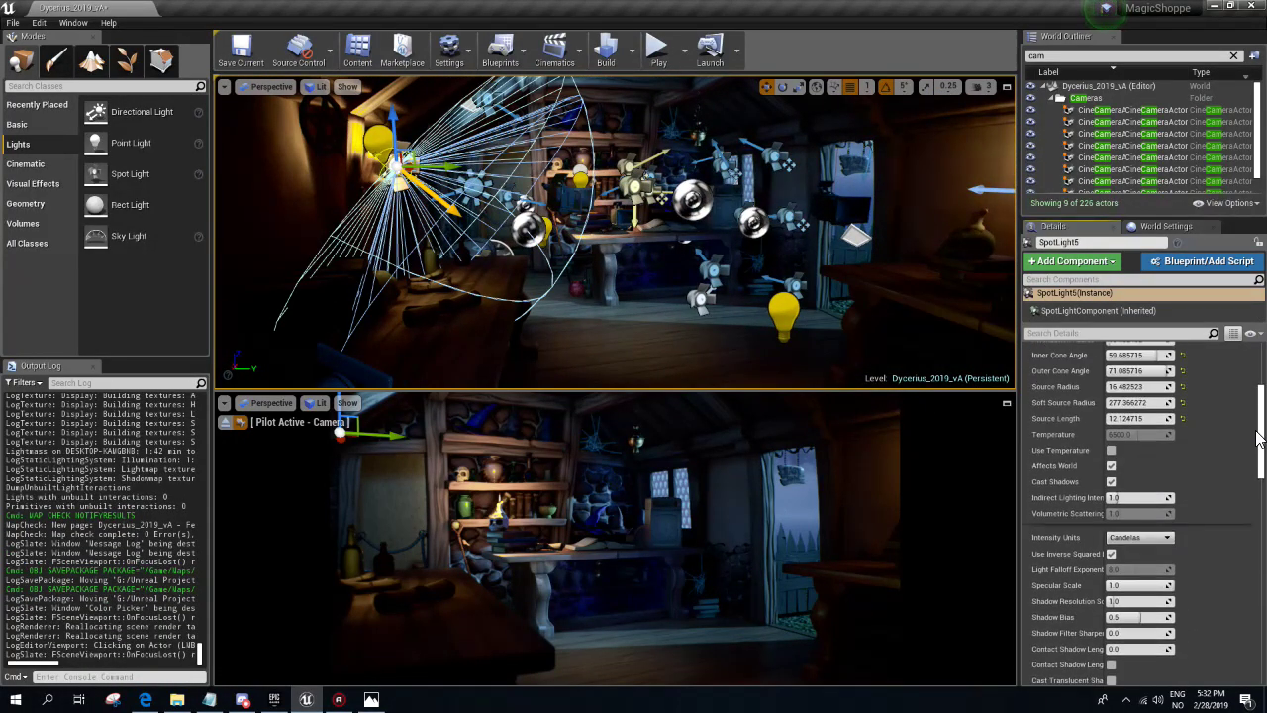
{"action": "scroll", "coordinate": [1252, 424], "scroll_direction": "up", "scroll_amount": 2}
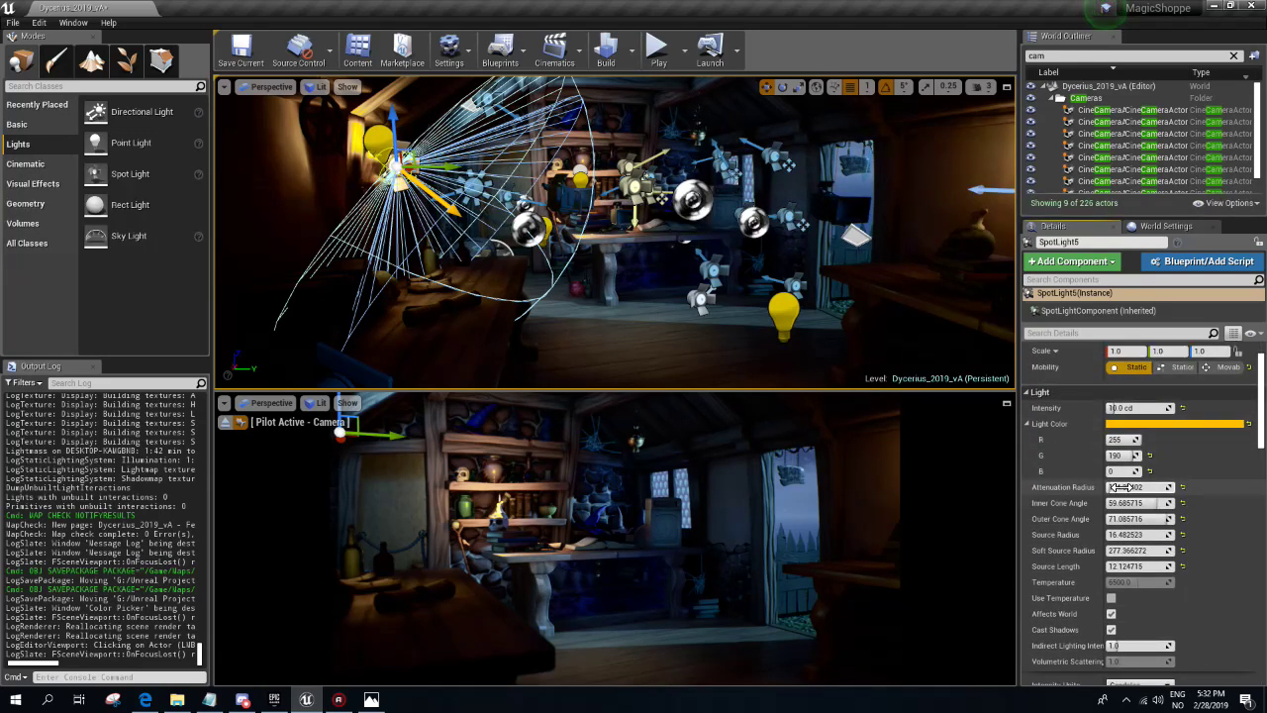
{"action": "mouse_move", "coordinate": [1120, 487]}
{"action": "left_mouse_down"}
{"action": "mouse_move", "coordinate": [1158, 487]}
{"action": "mouse_move", "coordinate": [1138, 487]}
{"action": "left_mouse_up"}
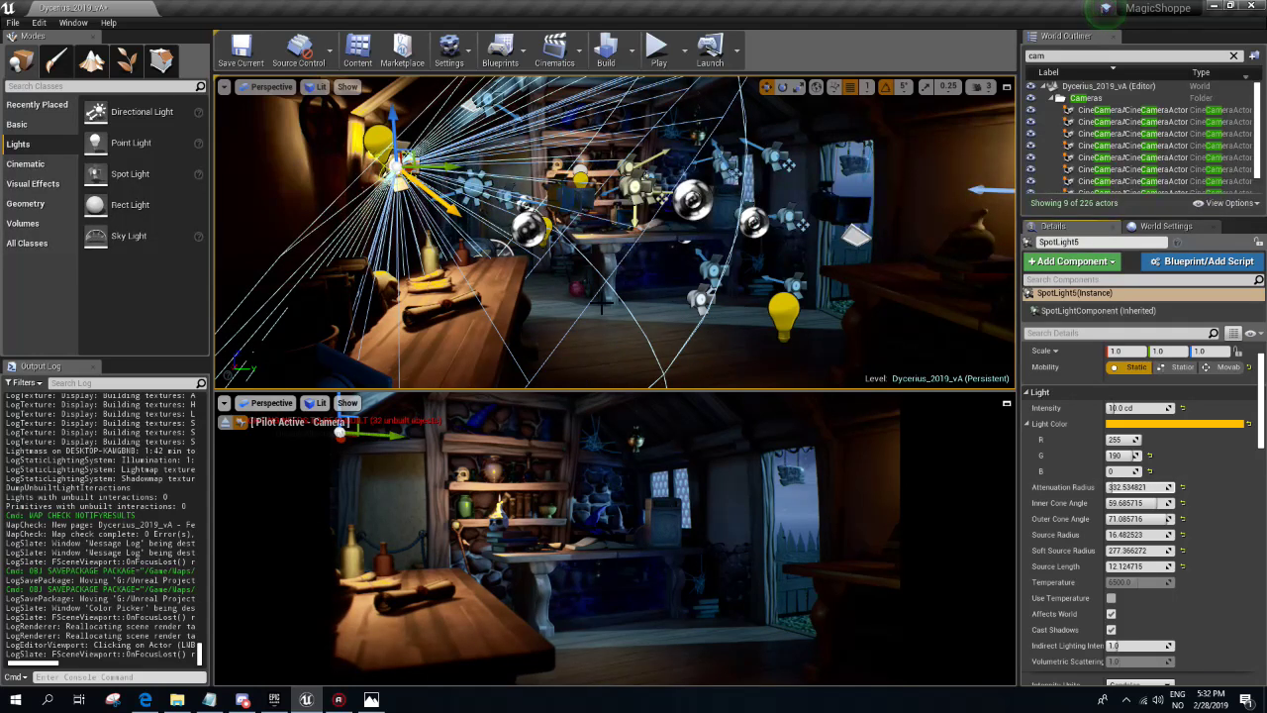
{"action": "left_click", "coordinate": [371, 699]}
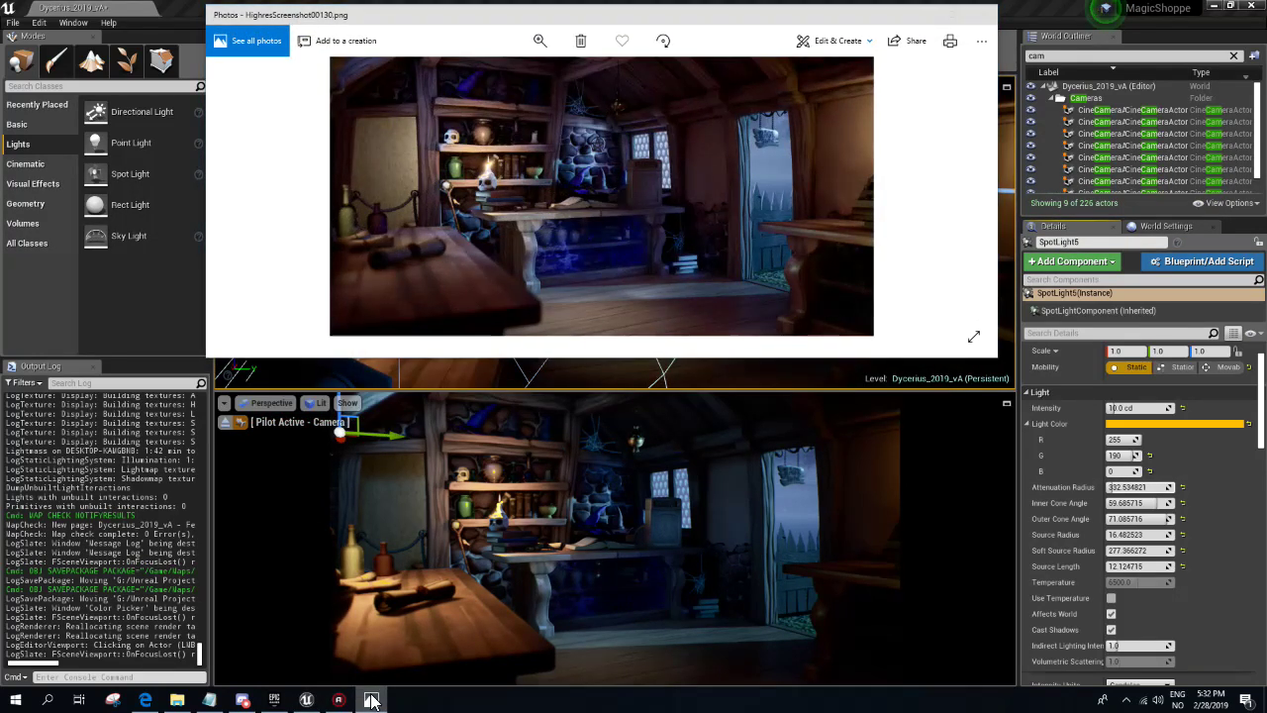
- Minimize the HighresScreenshot00130.png reference to return to the shop level
{"action": "left_click", "coordinate": [371, 700]}
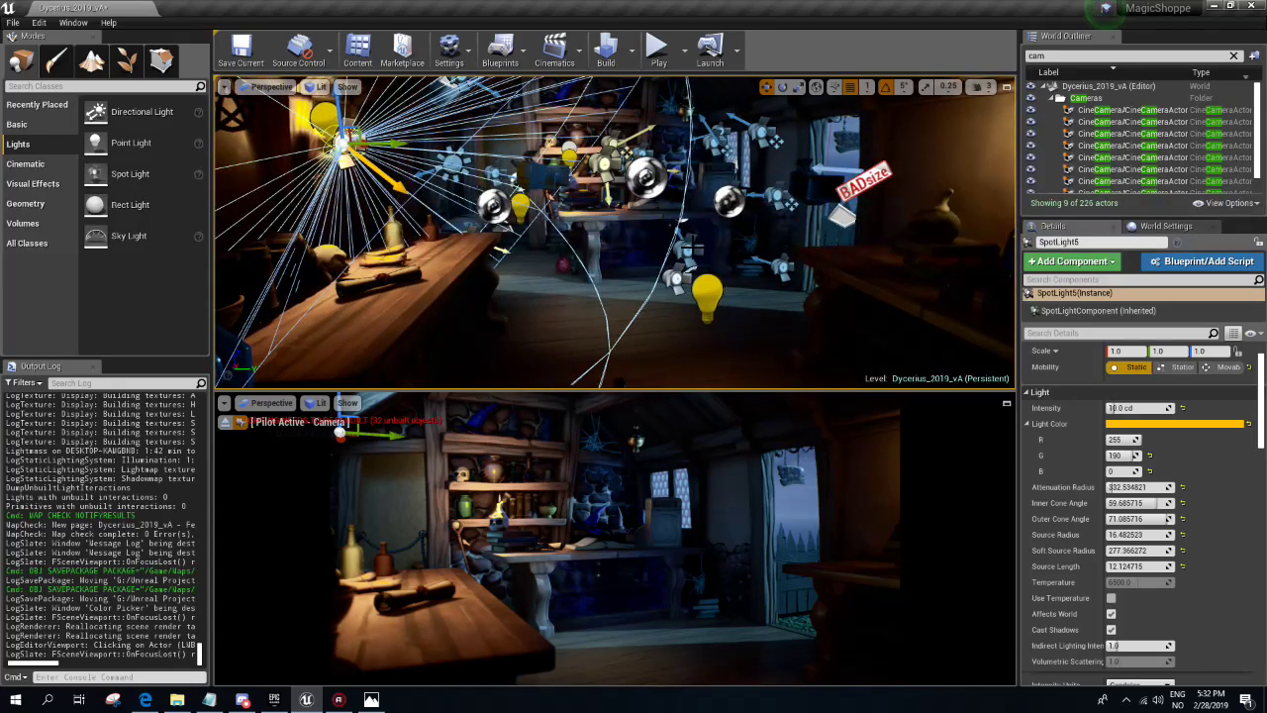
- Duplicate the cool blue SpotLight6 as a rotated copy and move it down-left
{"action": "left_click", "coordinate": [689, 247]}
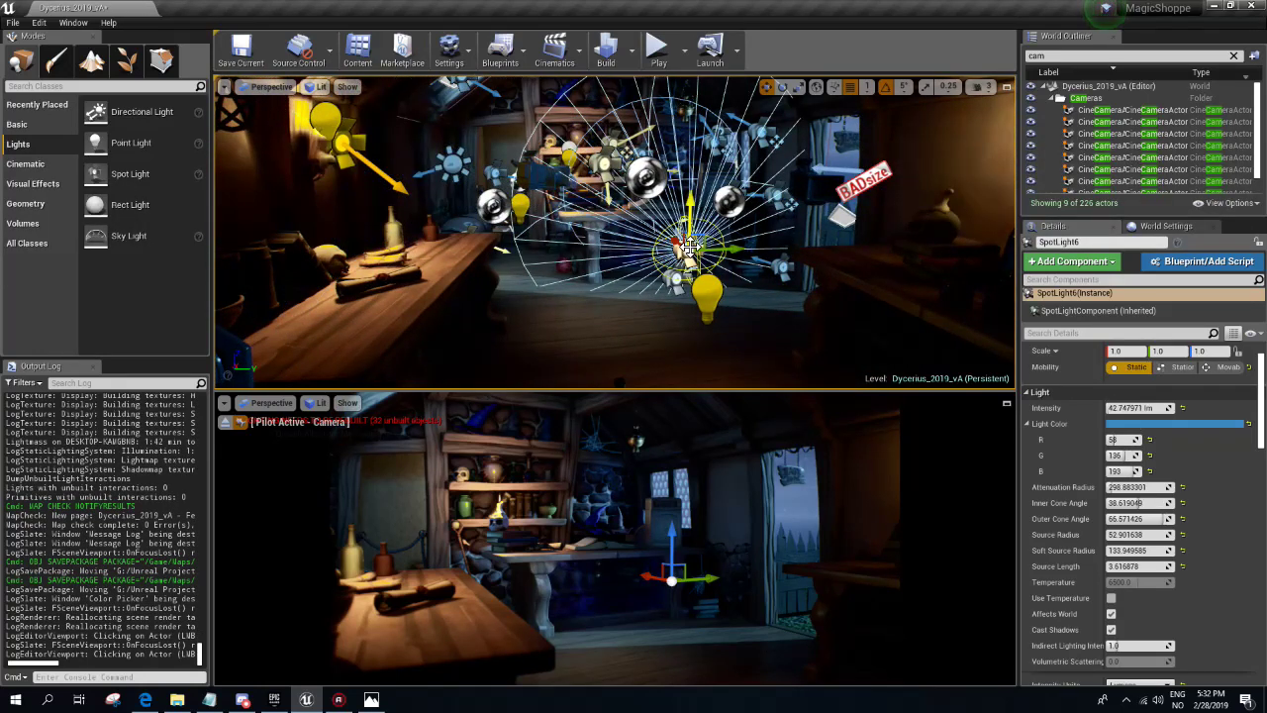
{"action": "key", "text": "e"}
{"action": "left_click_drag", "start_coordinate": [713, 260], "coordinate": [613, 256], "text": "alt"}
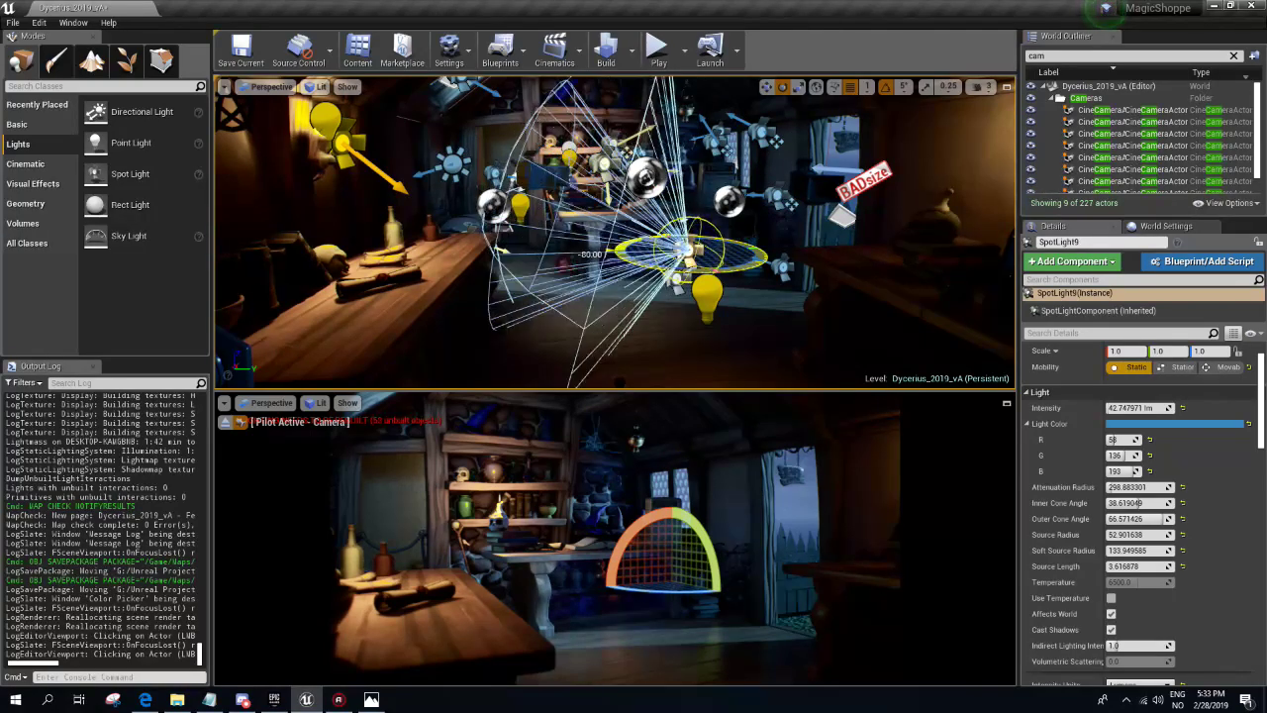
{"action": "key", "text": "w"}
{"action": "mouse_move", "coordinate": [691, 252]}
{"action": "left_mouse_down"}
{"action": "mouse_move", "coordinate": [638, 299]}
{"action": "mouse_move", "coordinate": [638, 189]}
{"action": "left_mouse_up"}
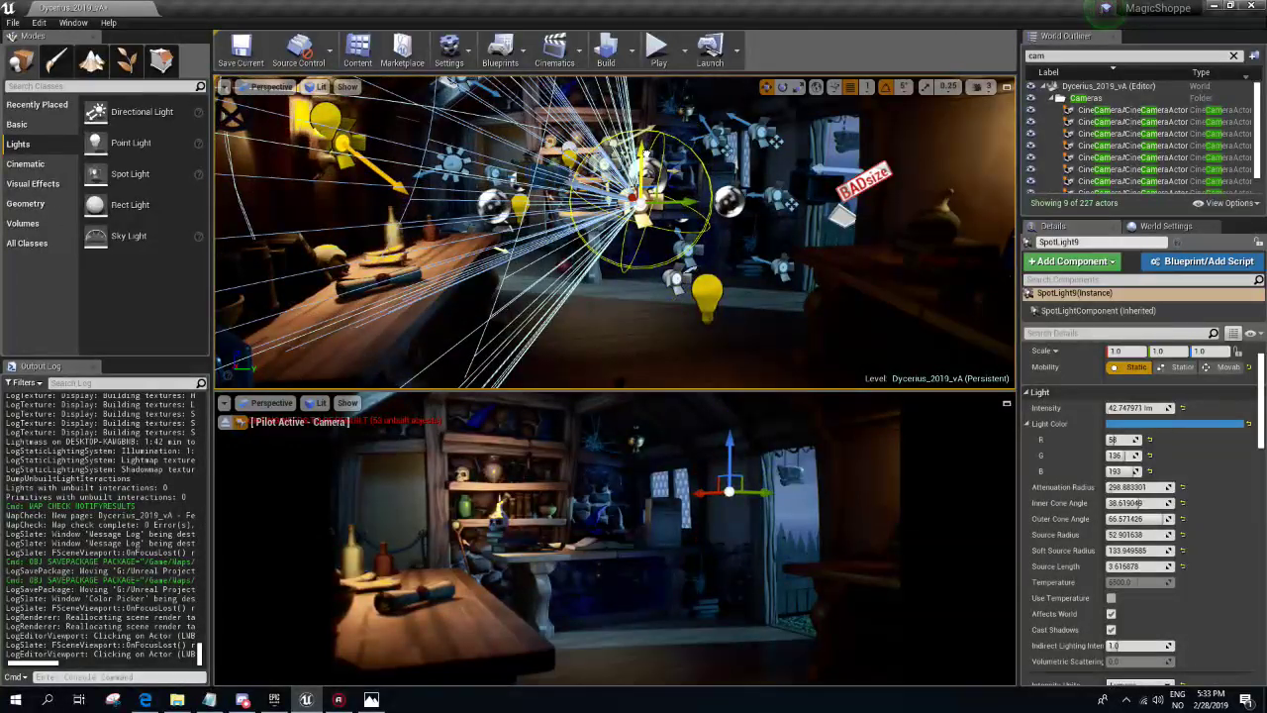
- Move the copied SpotLight9 near the window and rotate it to re-aim its cone
{"action": "right_click_drag", "start_coordinate": [638, 193], "coordinate": [752, 198]}
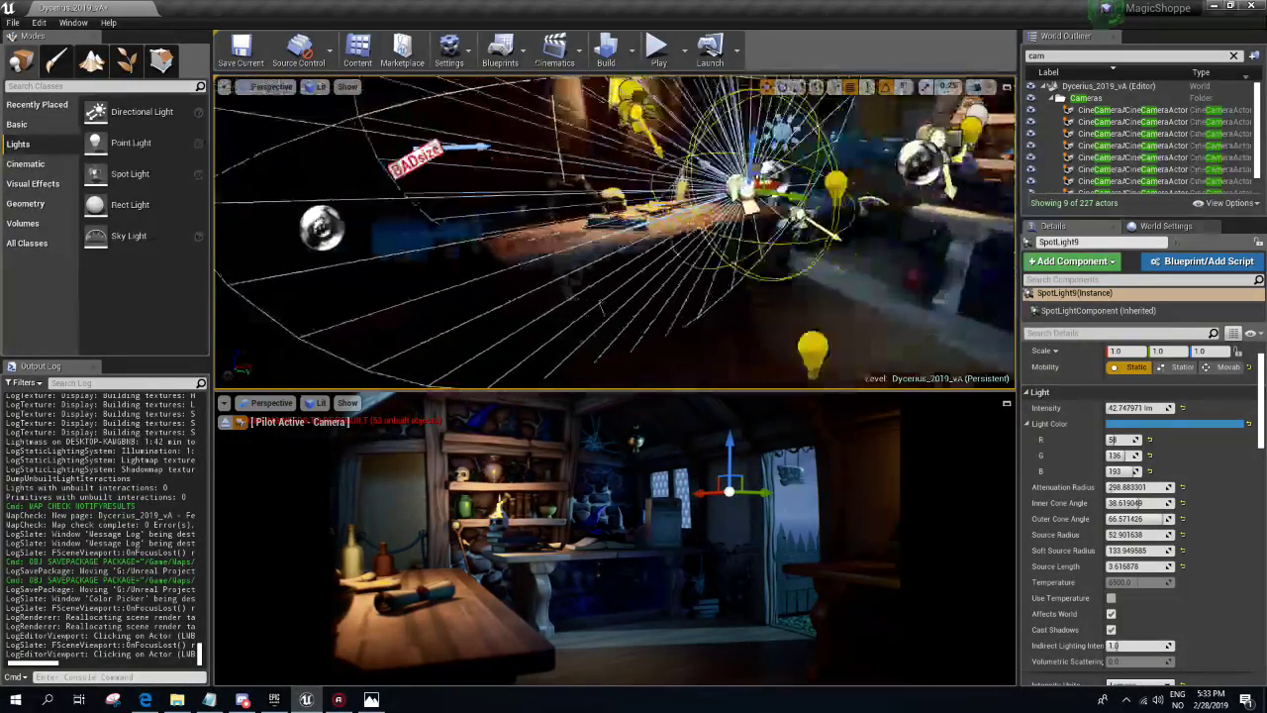
{"action": "key", "text": "f"}
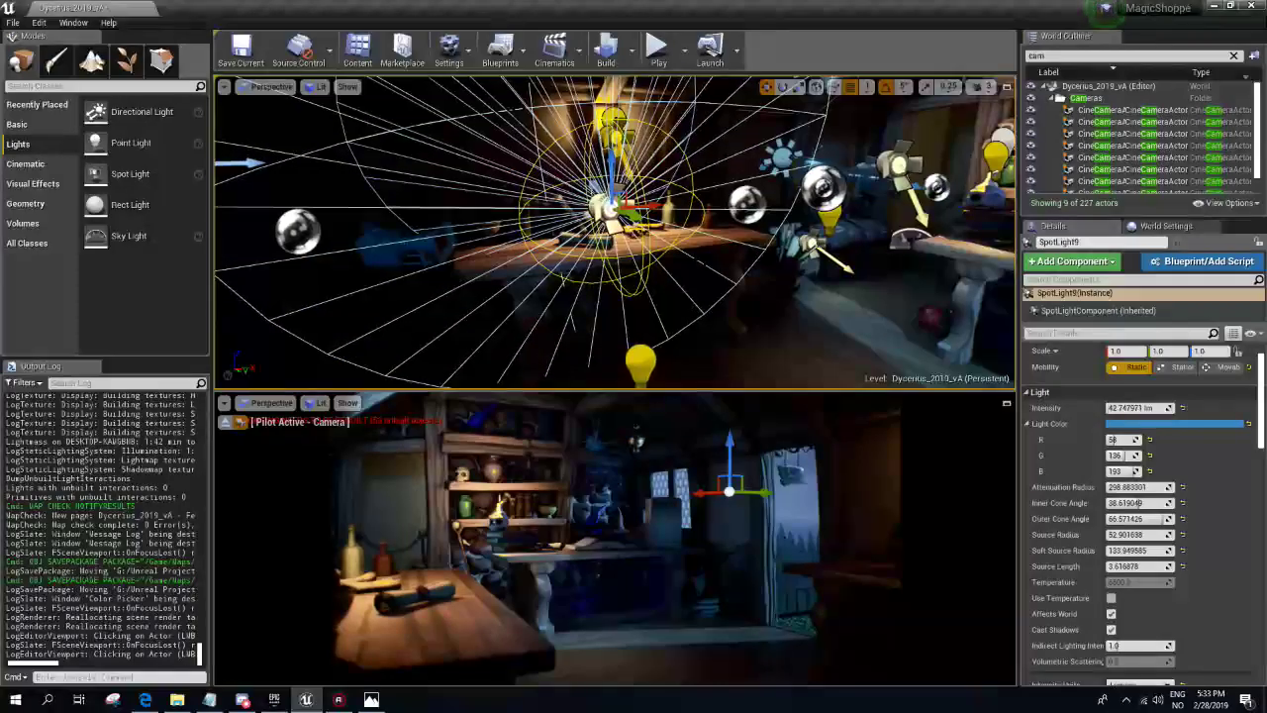
{"action": "left_click_drag", "start_coordinate": [626, 210], "coordinate": [782, 207]}
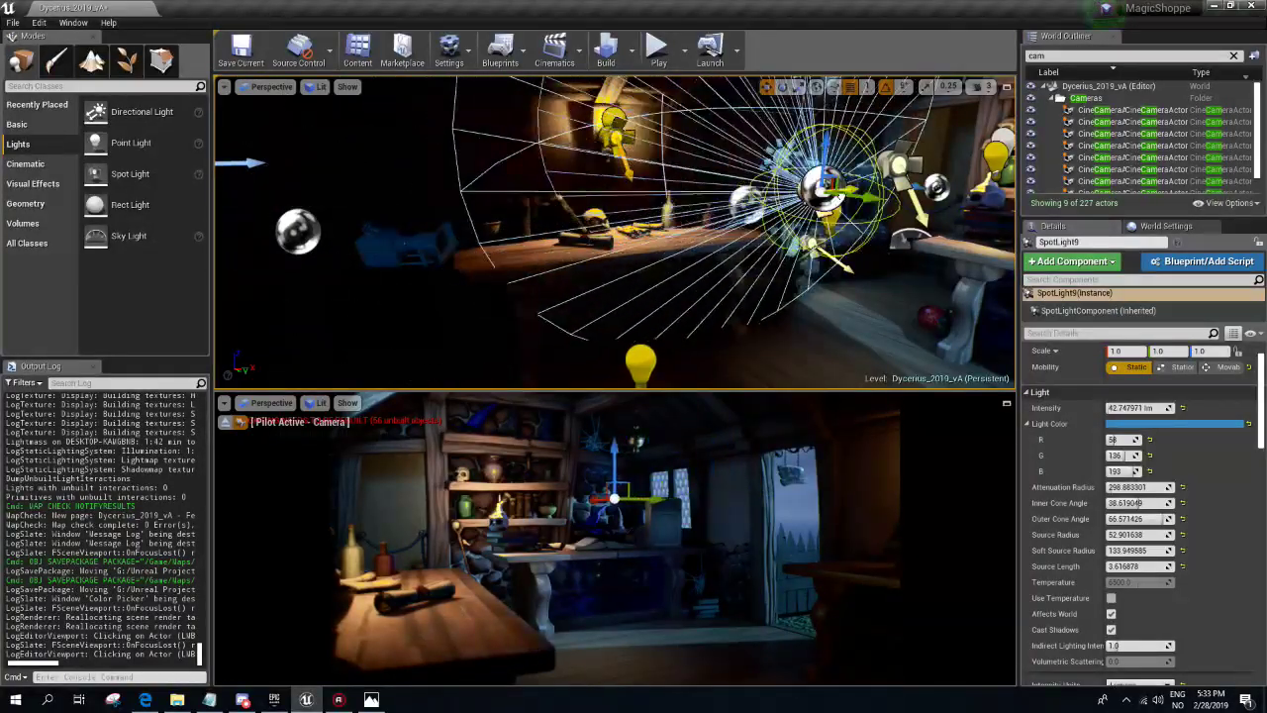
{"action": "left_click_drag", "start_coordinate": [755, 216], "coordinate": [744, 221]}
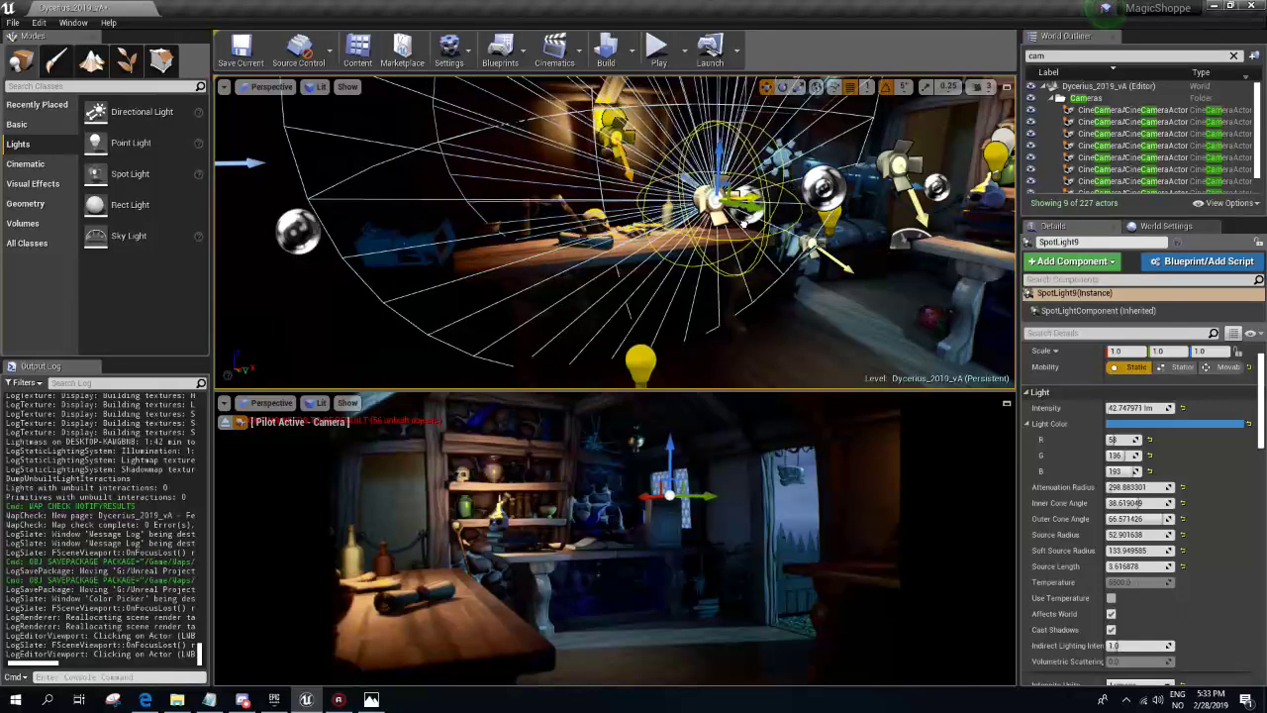
{"action": "key", "text": "e"}
{"action": "right_click_drag", "start_coordinate": [740, 212], "coordinate": [693, 218]}
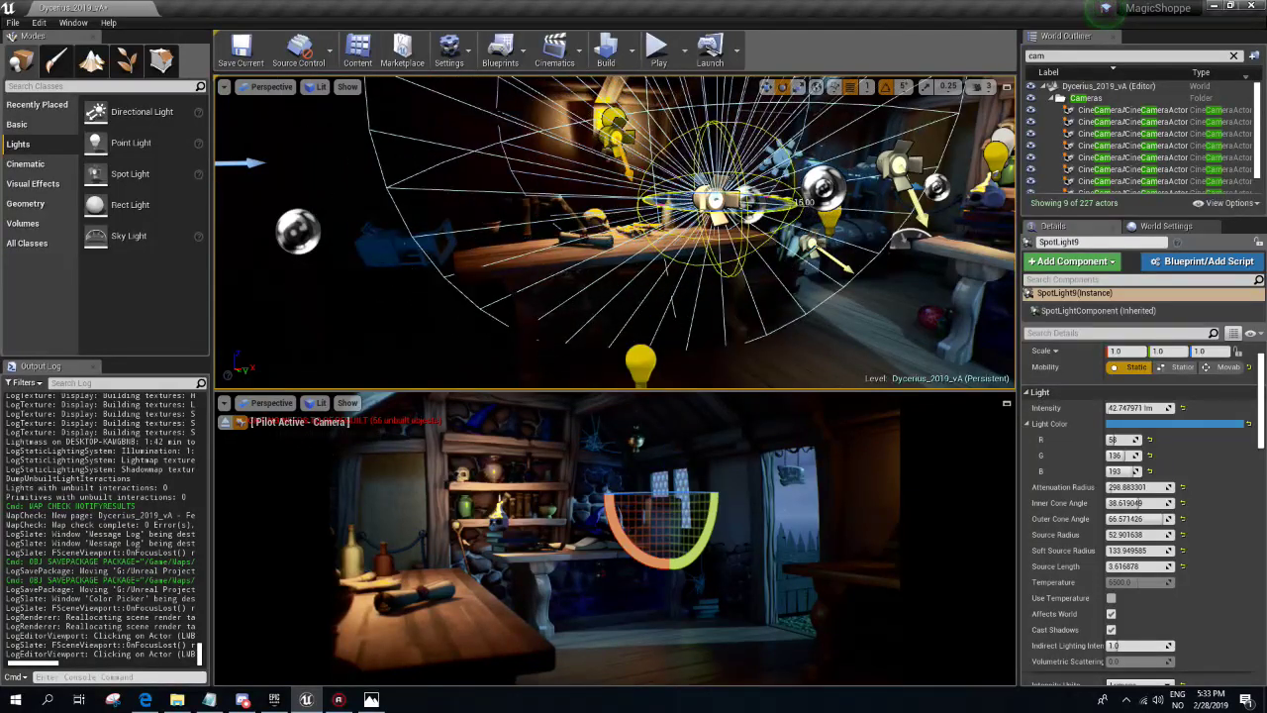
{"action": "key", "text": "w"}
{"action": "key", "text": "e"}
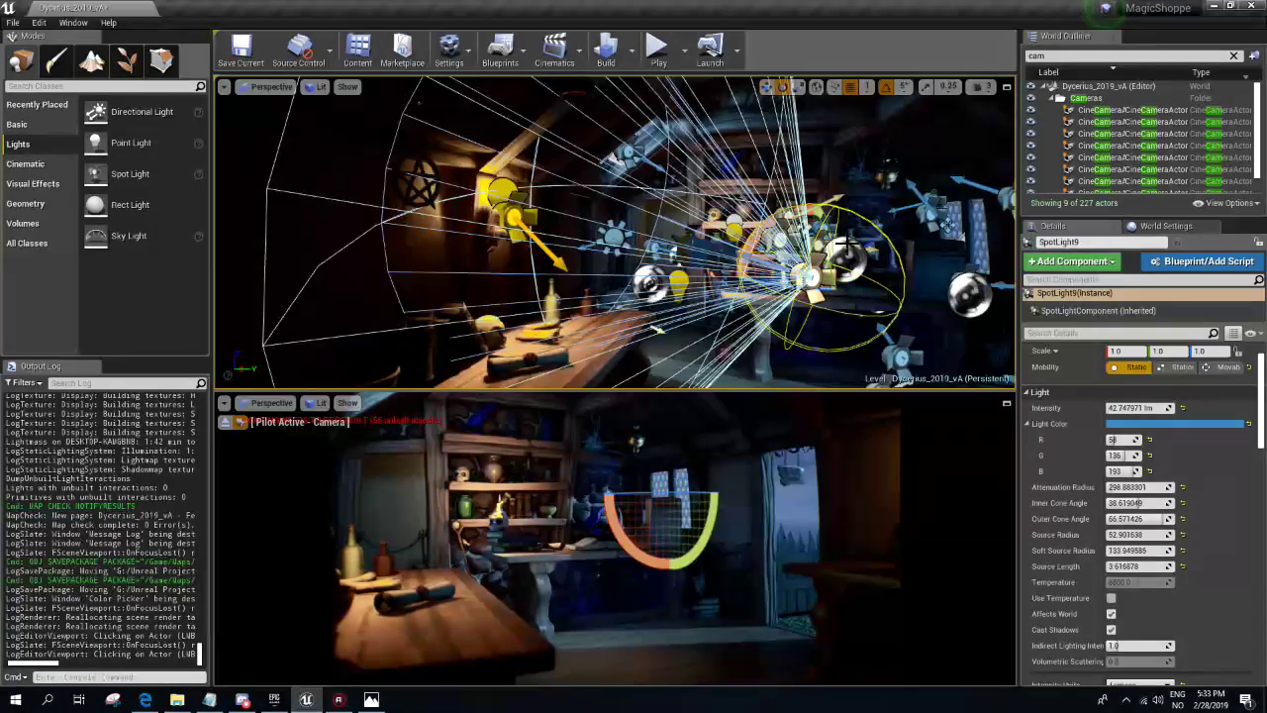
{"action": "left_click_drag", "start_coordinate": [803, 230], "coordinate": [782, 248]}
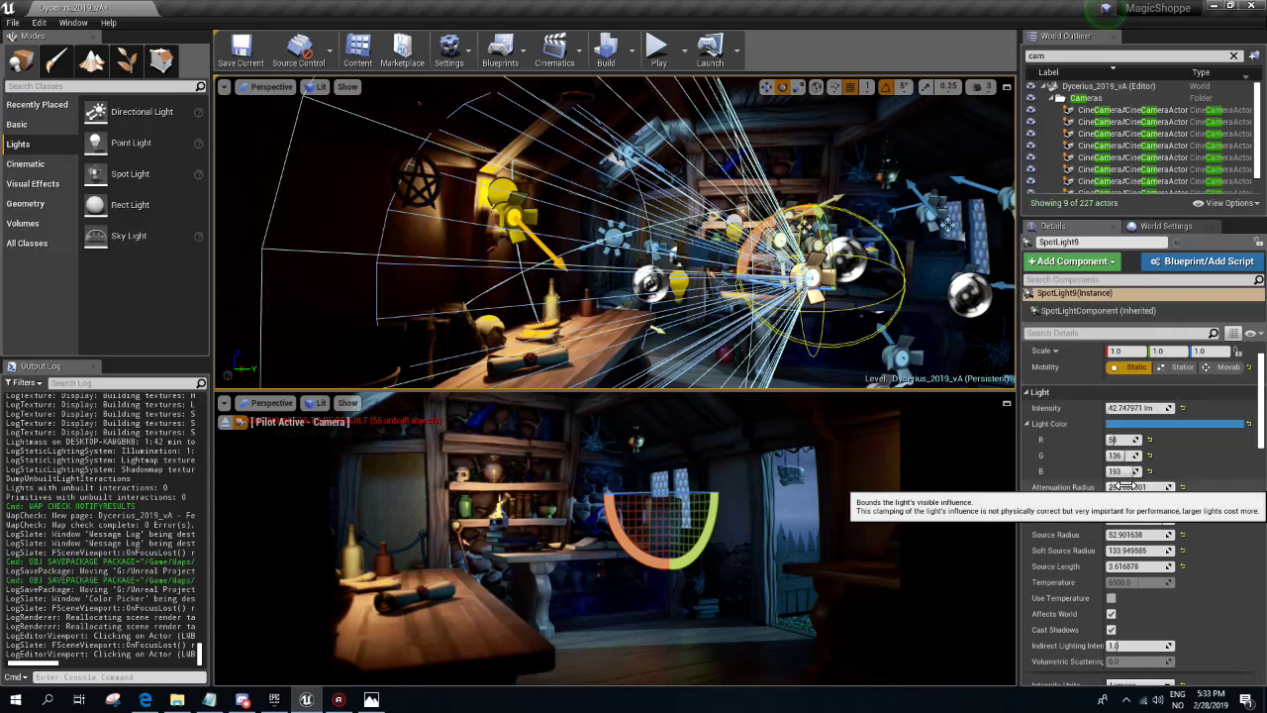
- Increase SpotLight9's attenuation radius to about 470 and widen its inner cone angle
{"action": "mouse_move", "coordinate": [1138, 487]}
{"action": "left_mouse_down"}
{"action": "mouse_move", "coordinate": [1183, 488]}
{"action": "mouse_move", "coordinate": [1108, 487]}
{"action": "left_mouse_up"}
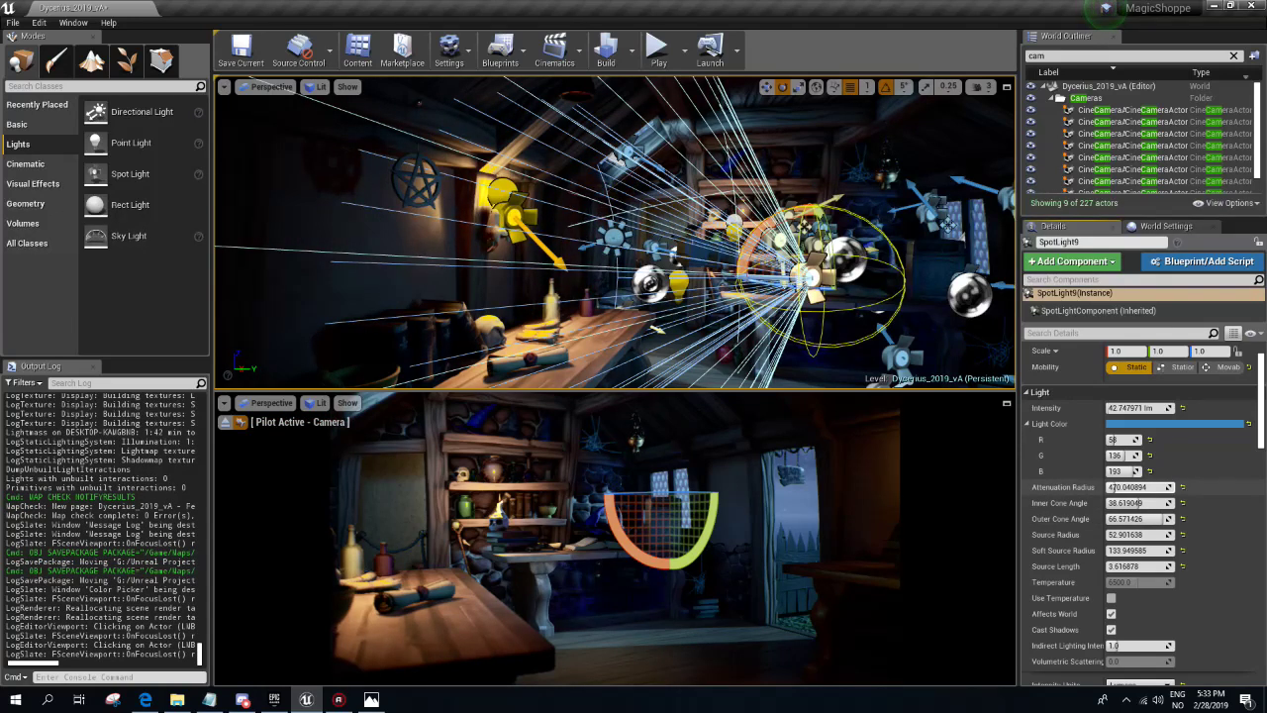
{"action": "left_click_drag", "start_coordinate": [807, 297], "coordinate": [808, 323]}
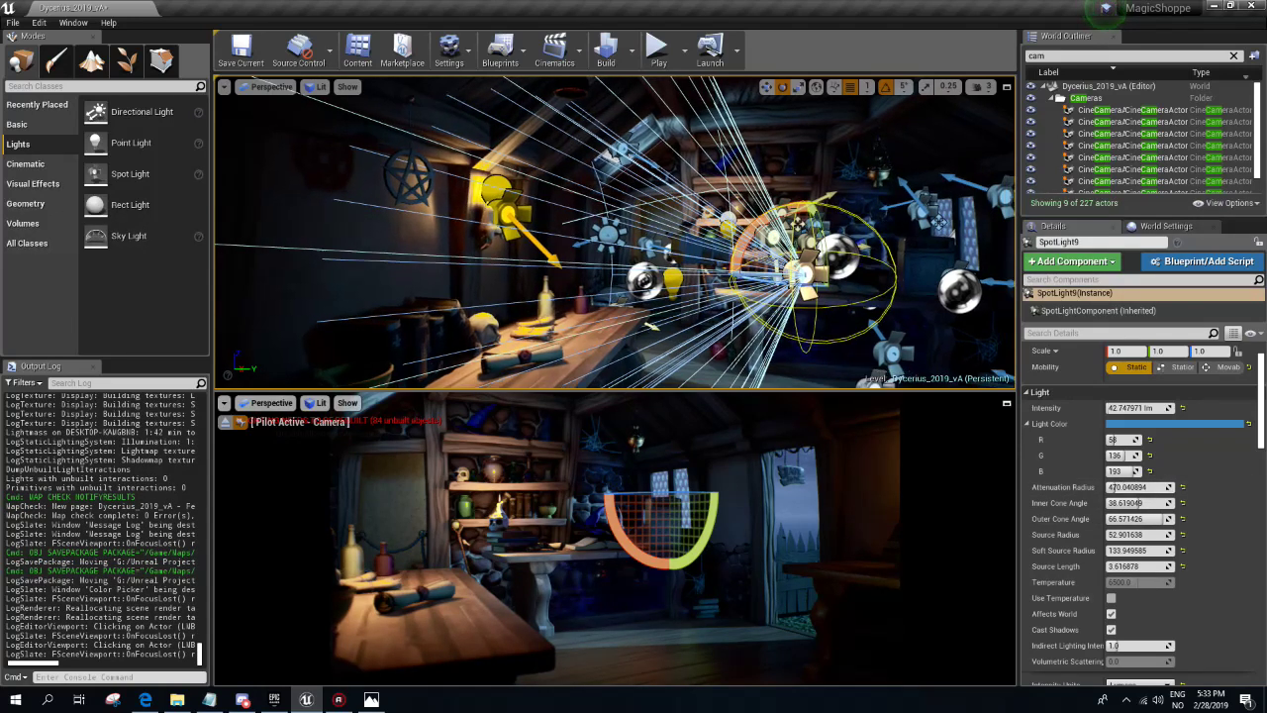
{"action": "left_click", "coordinate": [1128, 502]}
{"action": "mouse_move", "coordinate": [1129, 502]}
{"action": "left_mouse_down"}
{"action": "mouse_move", "coordinate": [1188, 502]}
{"action": "mouse_move", "coordinate": [1089, 518]}
{"action": "mouse_move", "coordinate": [1188, 518]}
{"action": "left_mouse_up"}
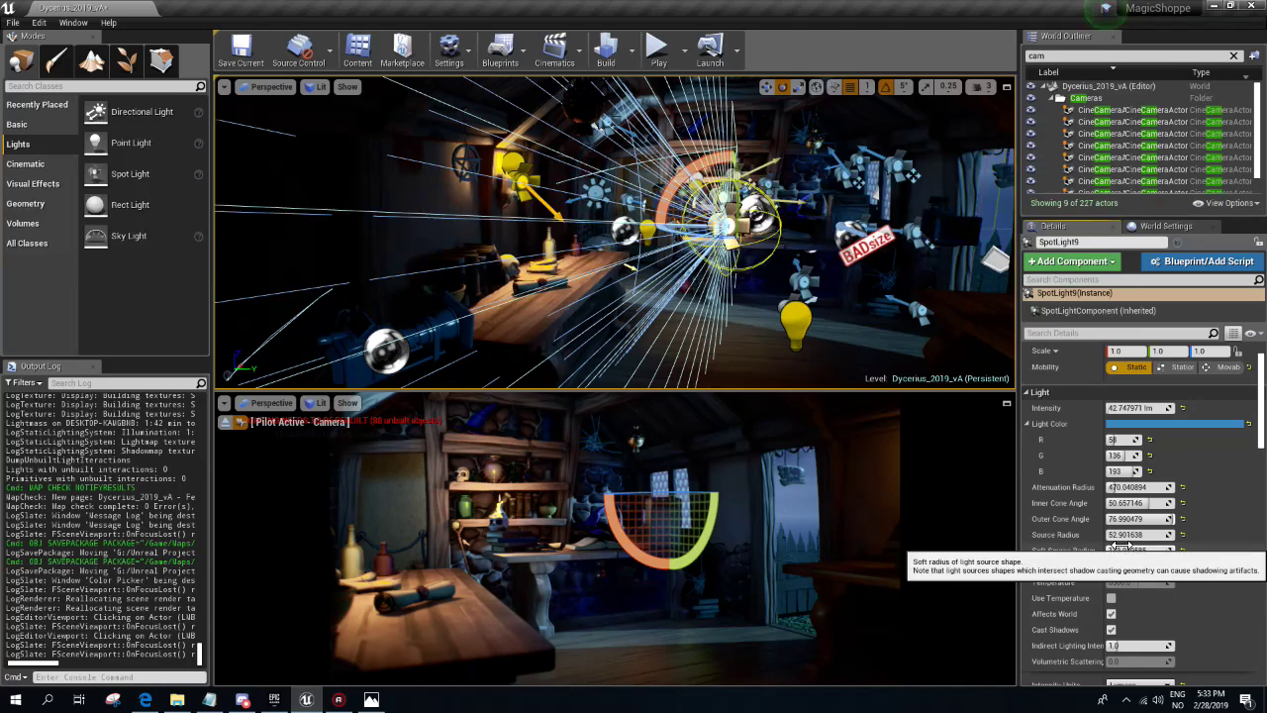
- Toggle Affects World to compare, then lower SpotLight9's intensity to about 38.67 lm
{"action": "right_click_drag", "start_coordinate": [614, 237], "coordinate": [495, 247]}
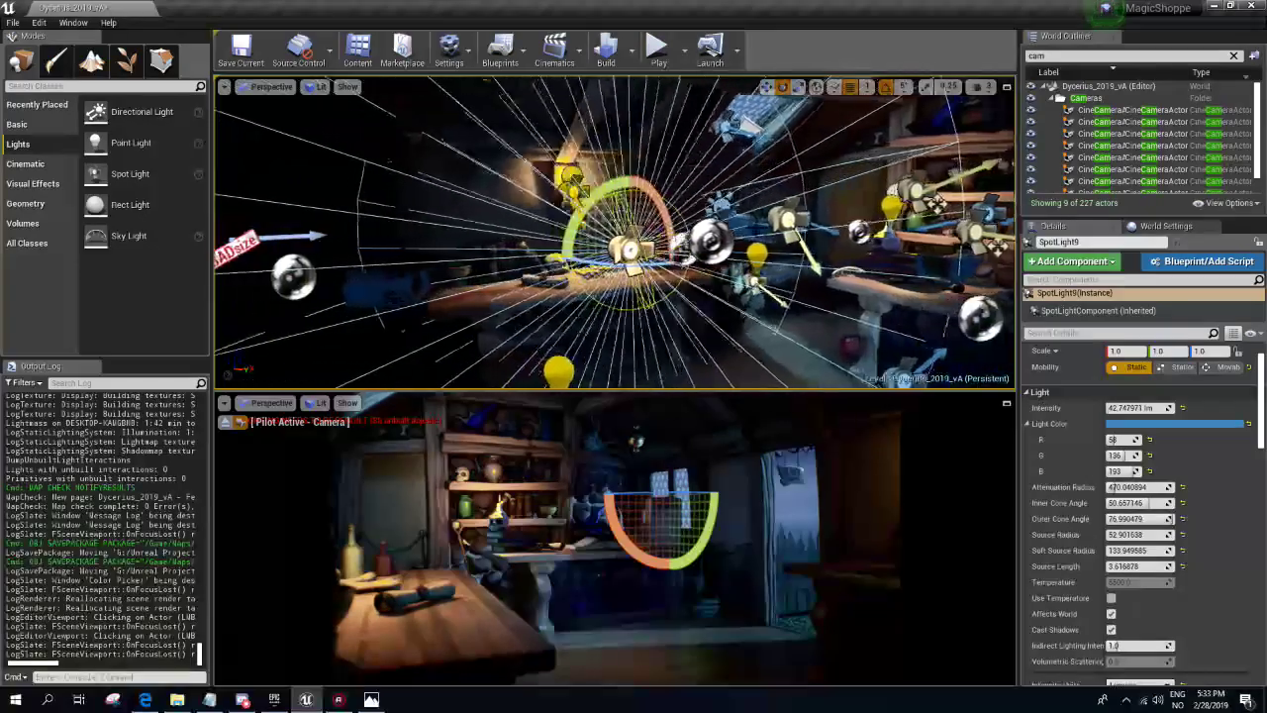
{"action": "left_click", "coordinate": [1111, 616]}
{"action": "left_click", "coordinate": [1112, 616]}
{"action": "left_click", "coordinate": [1112, 616]}
{"action": "left_click", "coordinate": [1111, 615]}
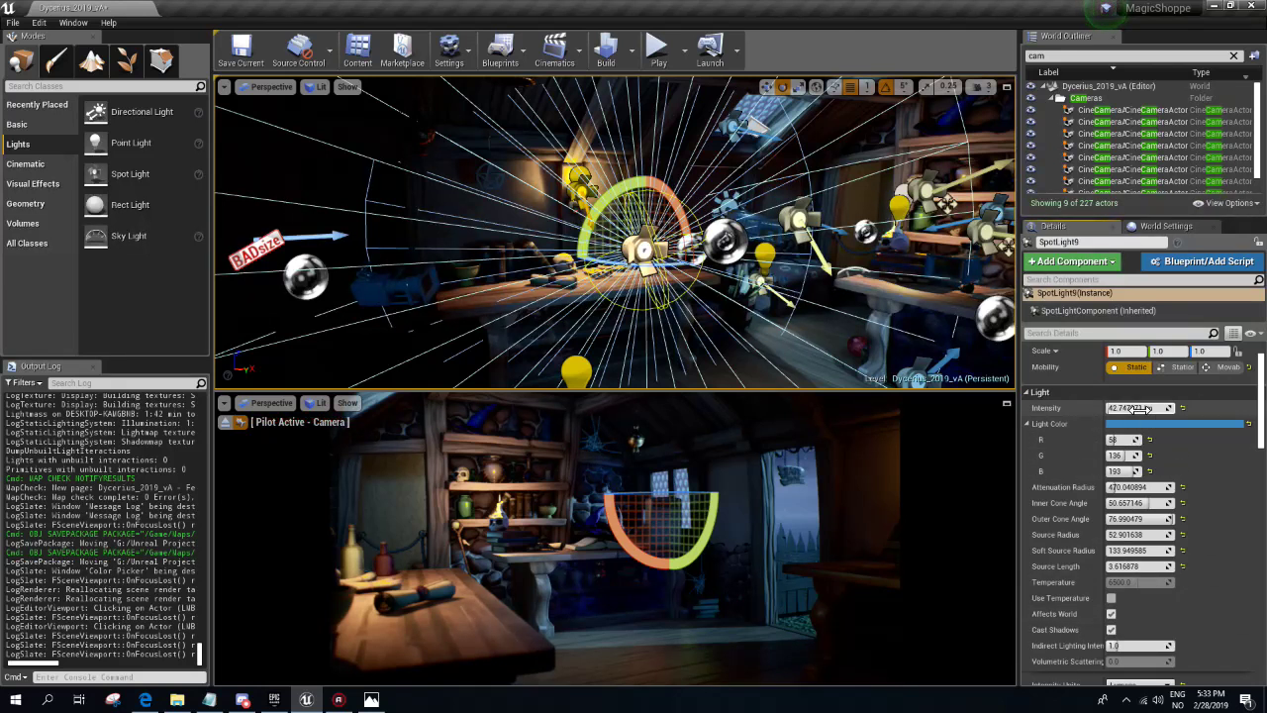
{"action": "left_click_drag", "start_coordinate": [1136, 408], "coordinate": [1118, 408]}
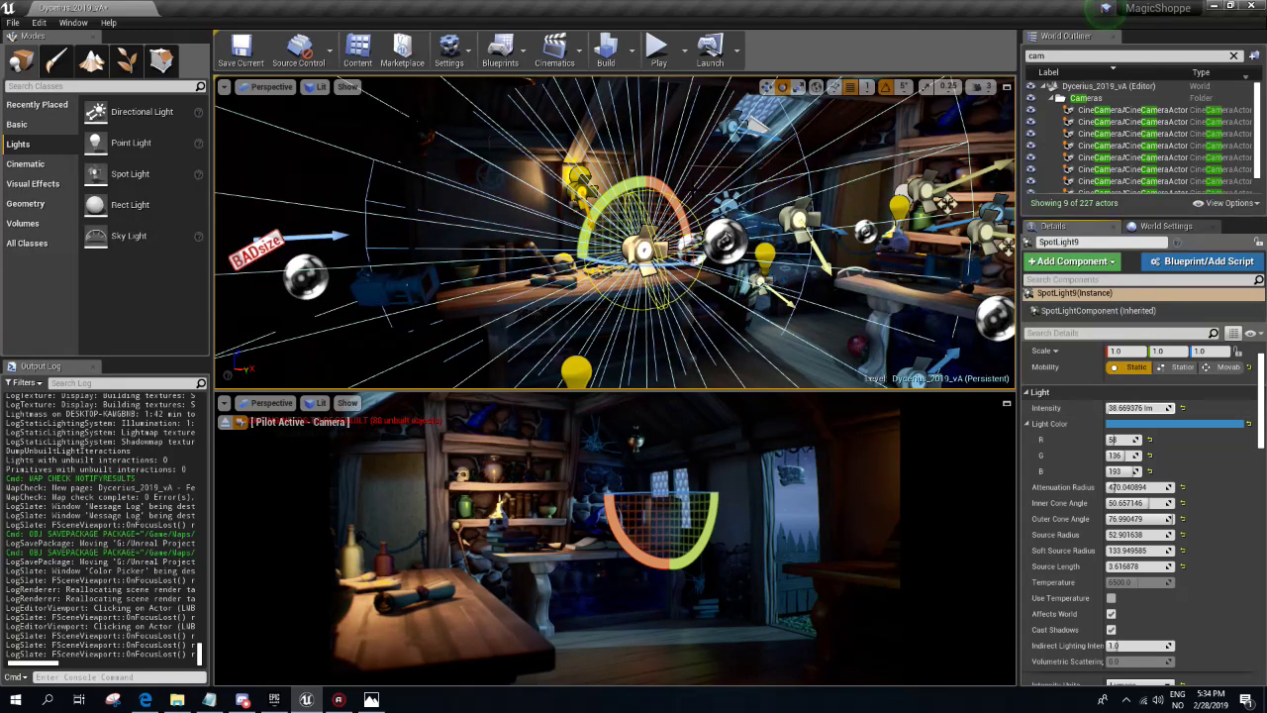
- Start a lighting rebuild and close the map check Message Log
{"action": "left_click", "coordinate": [606, 48]}
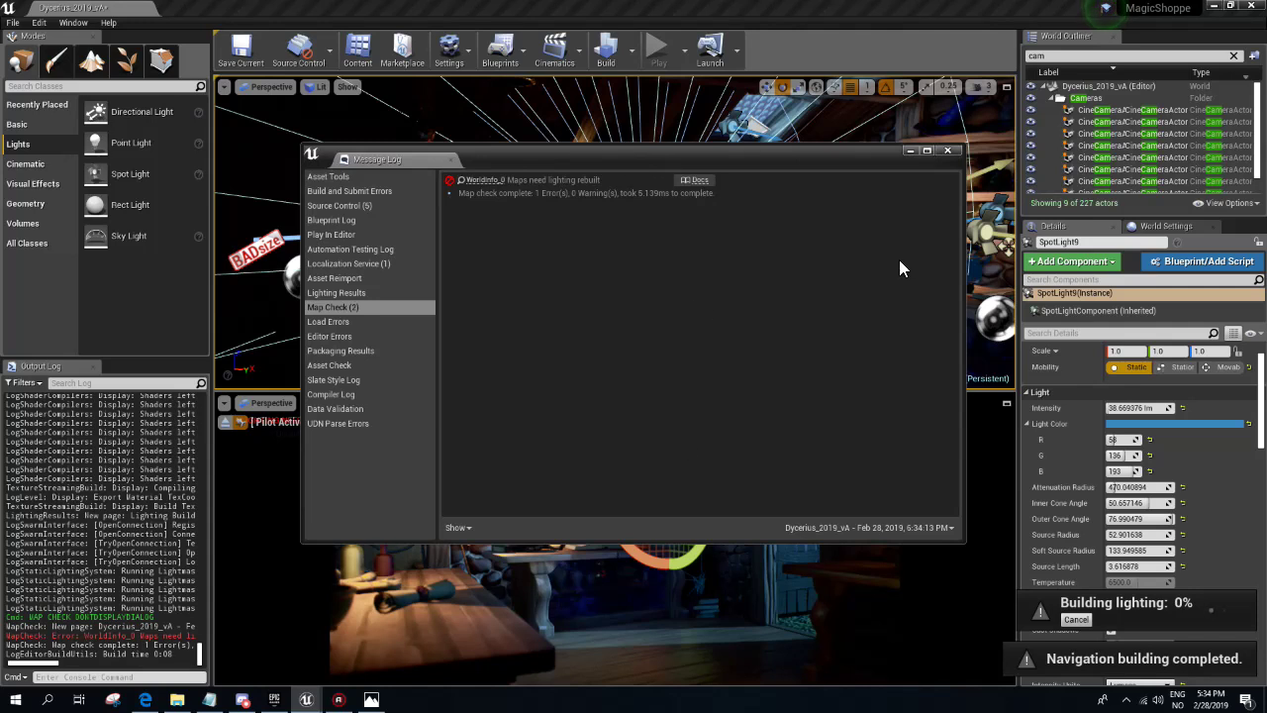
{"action": "left_click", "coordinate": [947, 151]}
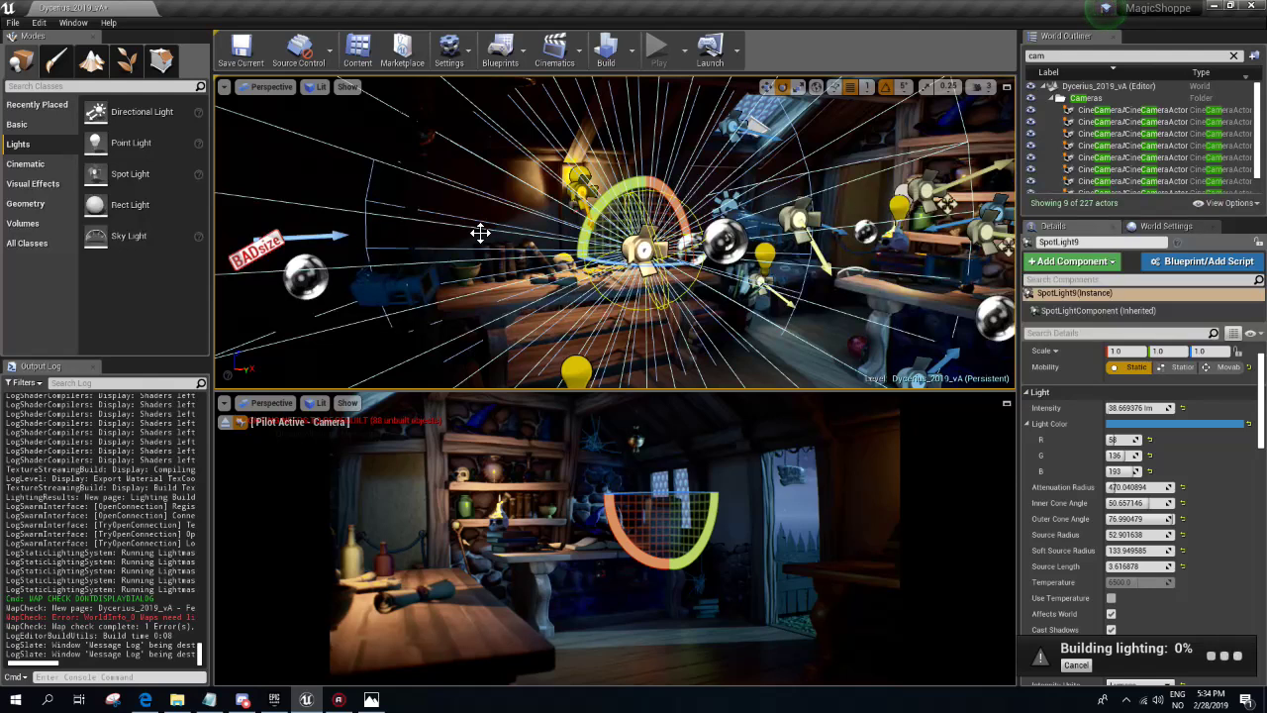
- Duplicate SpotLight9 as a rotated SpotLight10 aimed at another part of the shop
{"action": "right_click_drag", "start_coordinate": [613, 233], "coordinate": [514, 232]}
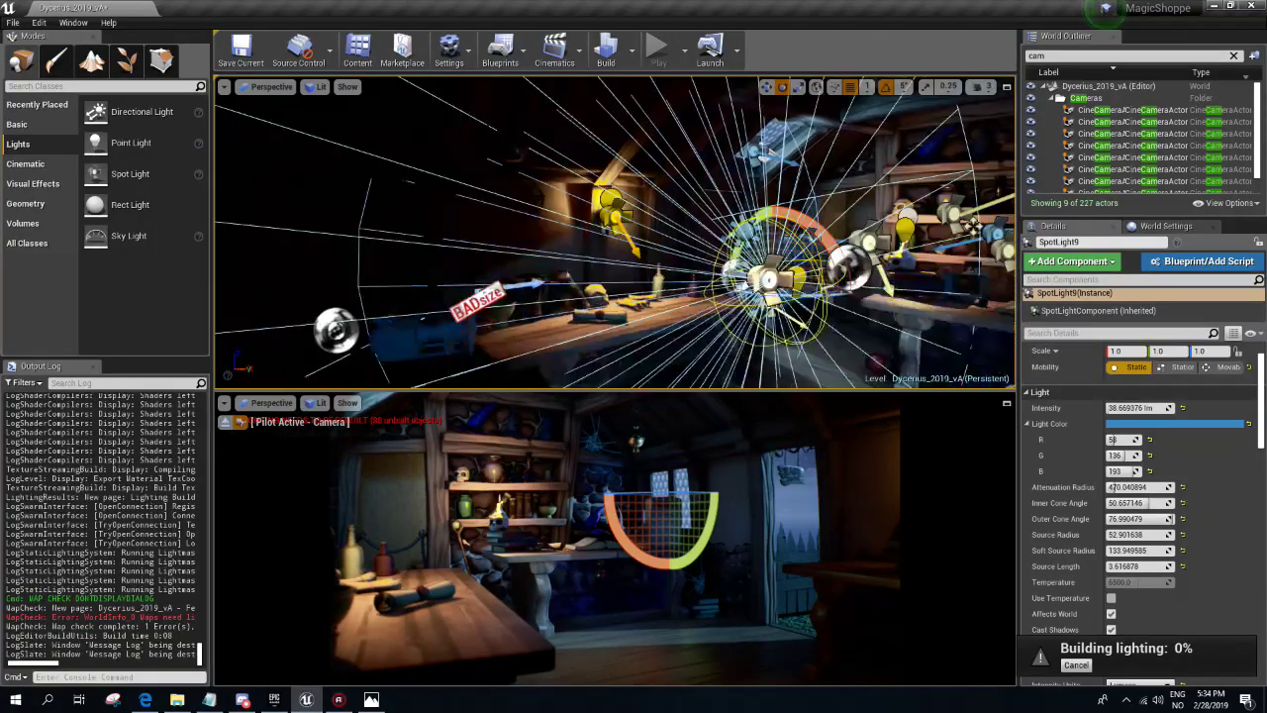
{"action": "mouse_move", "coordinate": [515, 233]}
{"action": "right_mouse_down"}
{"action": "mouse_move", "coordinate": [560, 284]}
{"action": "mouse_move", "coordinate": [561, 251]}
{"action": "mouse_move", "coordinate": [594, 258]}
{"action": "right_mouse_up"}
{"action": "key", "text": "e"}
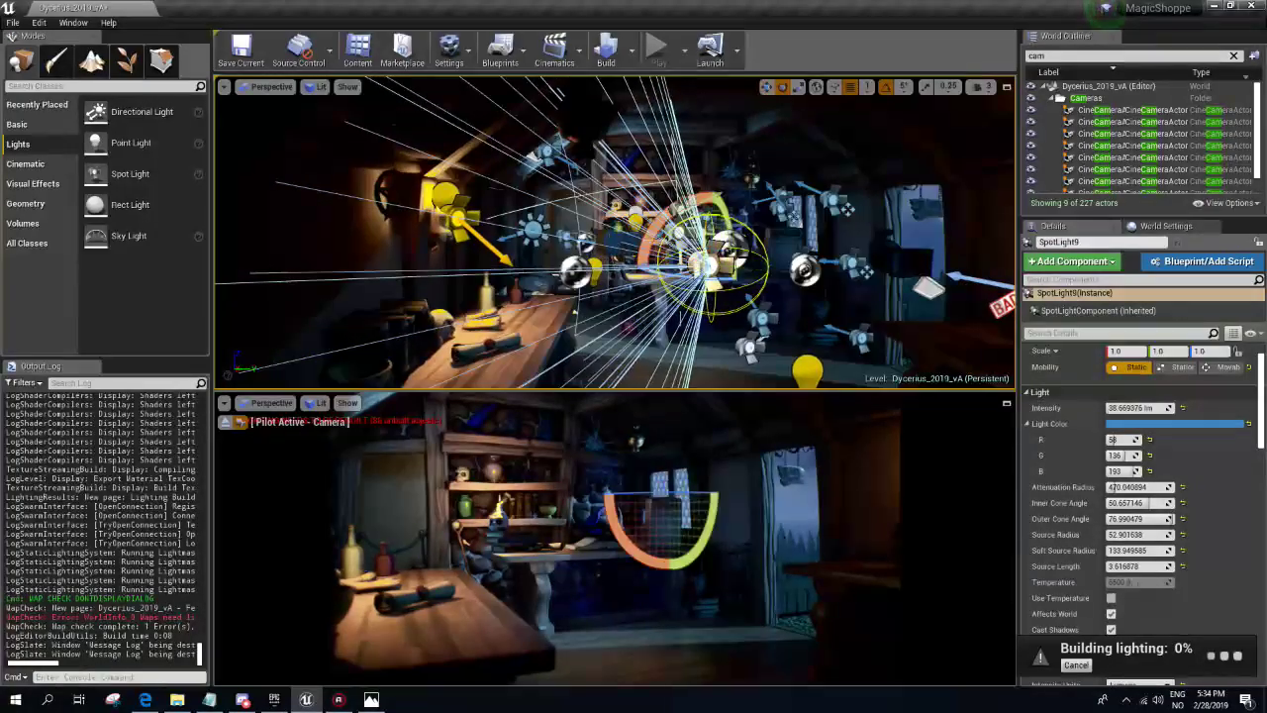
{"action": "mouse_move", "coordinate": [661, 234]}
{"action": "left_mouse_down", "text": "alt"}
{"action": "mouse_move", "coordinate": [754, 244]}
{"action": "mouse_move", "coordinate": [737, 245]}
{"action": "left_mouse_up", "text": "alt"}
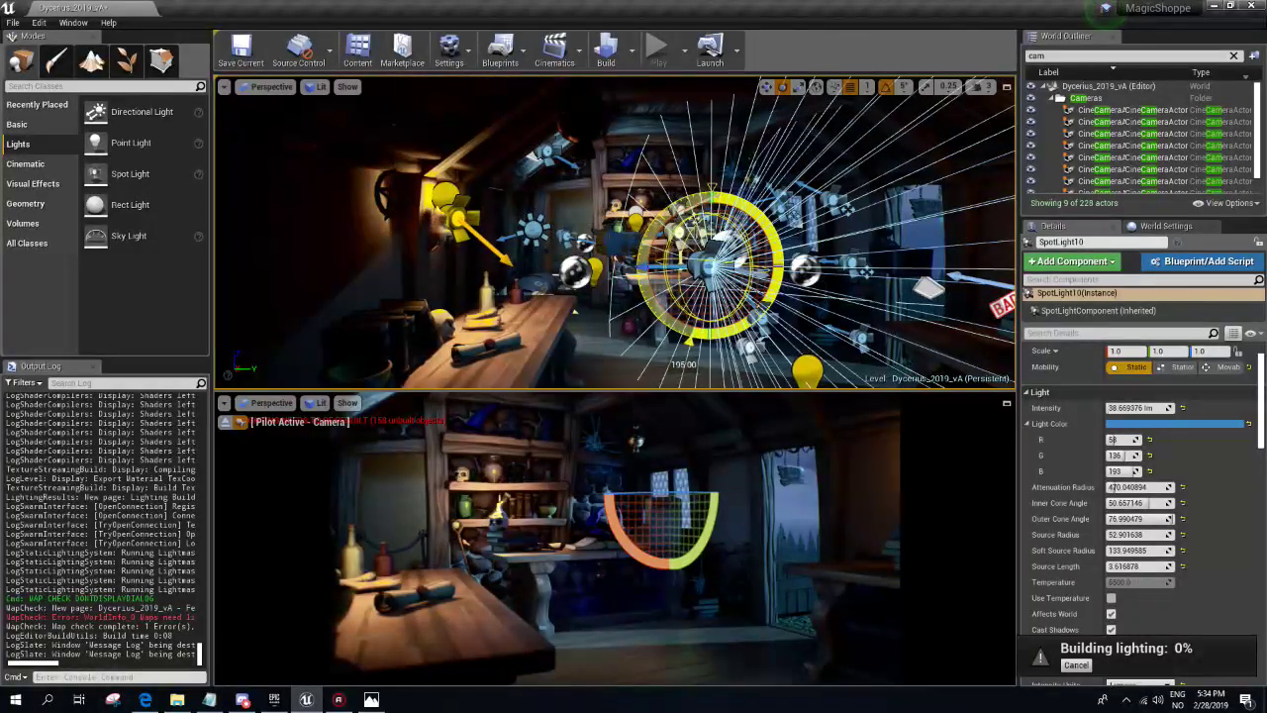
{"action": "left_click_drag", "start_coordinate": [737, 245], "coordinate": [986, 396], "text": "alt"}
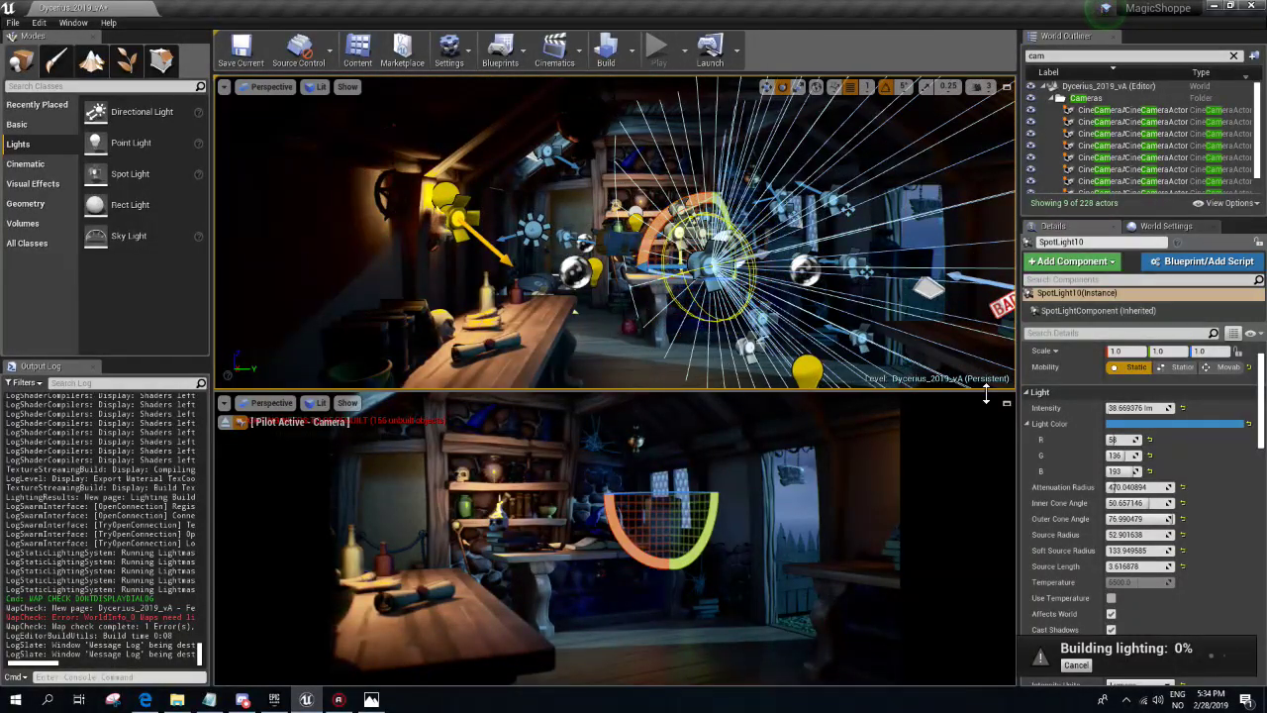
- Set SpotLight10's intensity to 10 lm, toggling Affects World to compare its contribution
{"action": "left_click", "coordinate": [1136, 408]}
{"action": "type", "text": "15"}
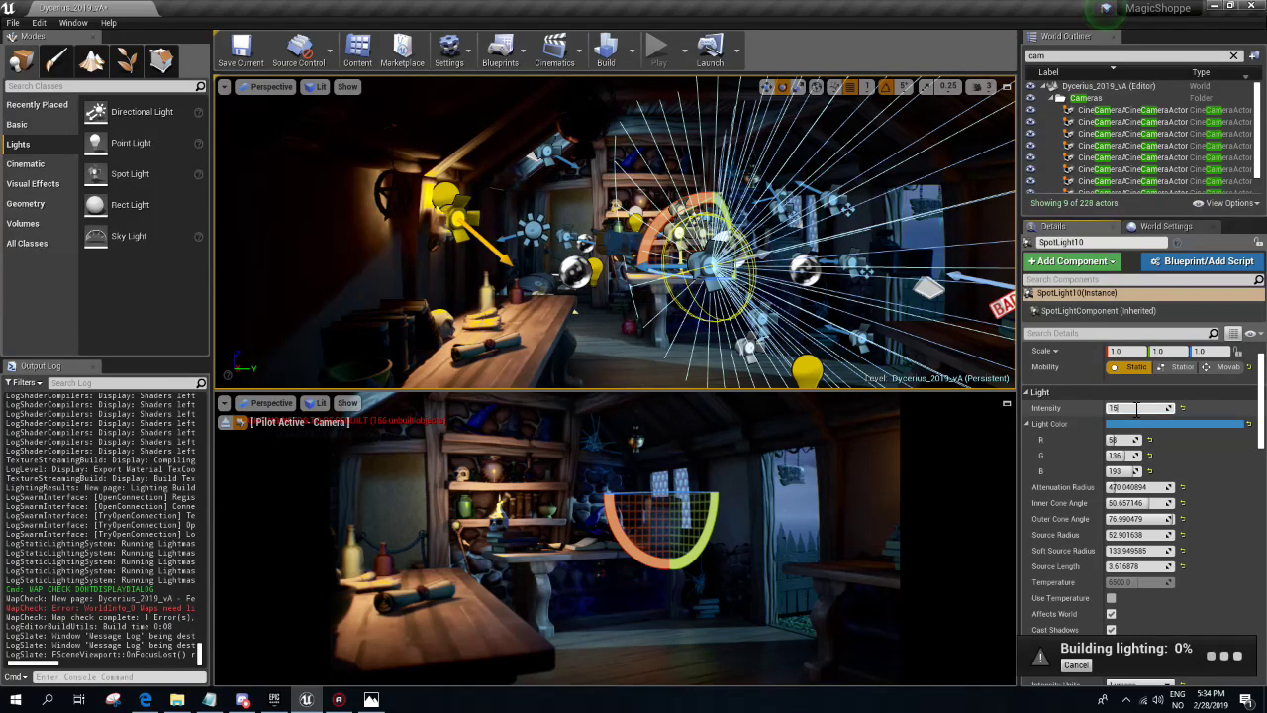
{"action": "key", "text": "Return"}
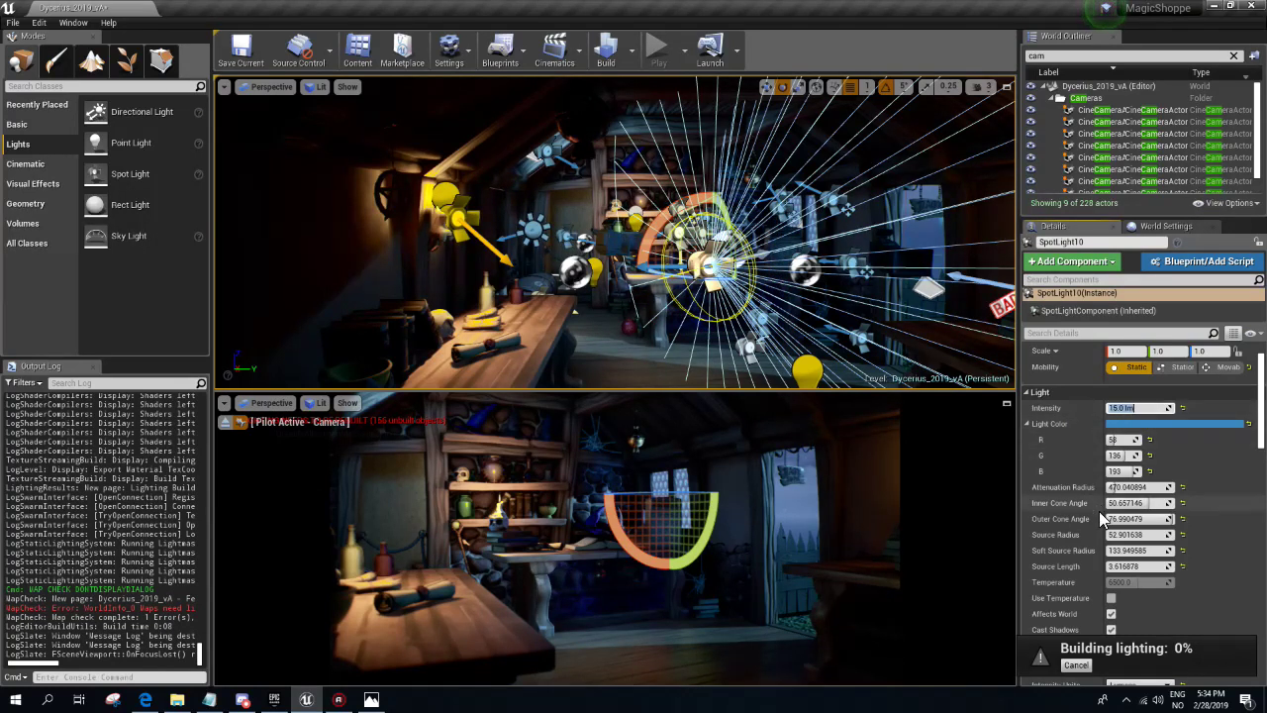
{"action": "left_click", "coordinate": [1112, 615]}
{"action": "left_click", "coordinate": [1111, 614]}
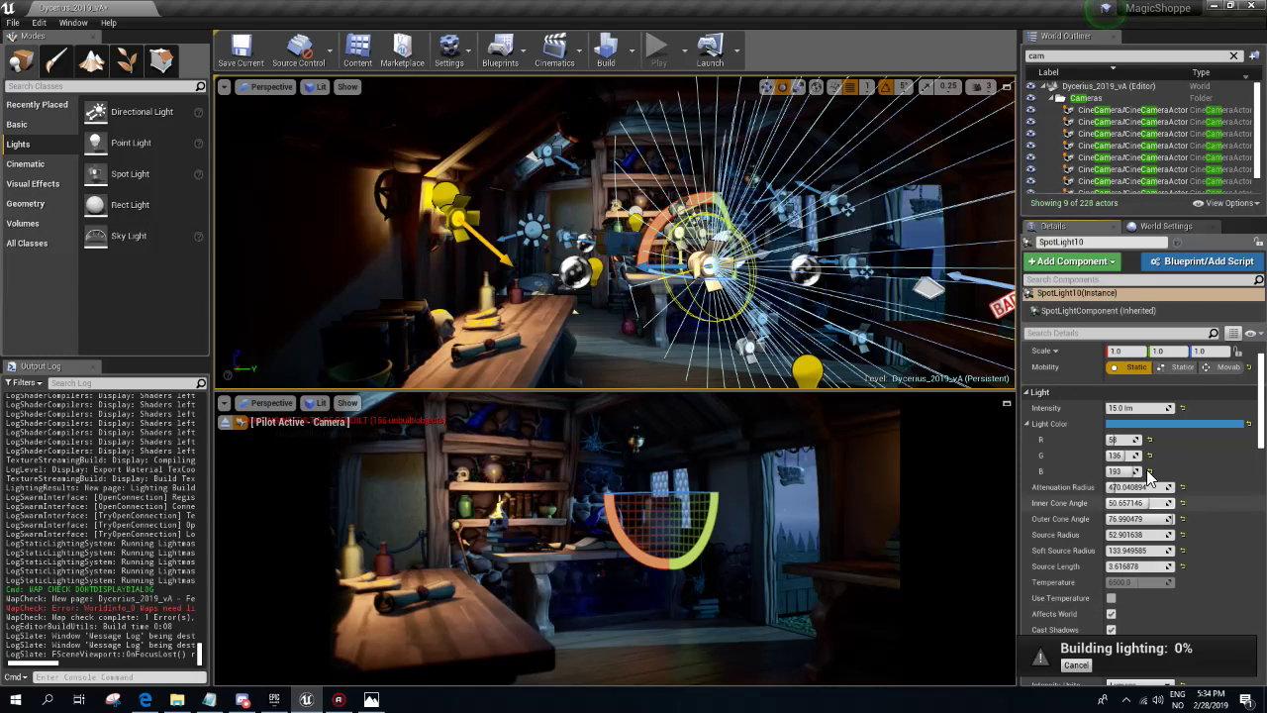
{"action": "left_click", "coordinate": [1139, 408]}
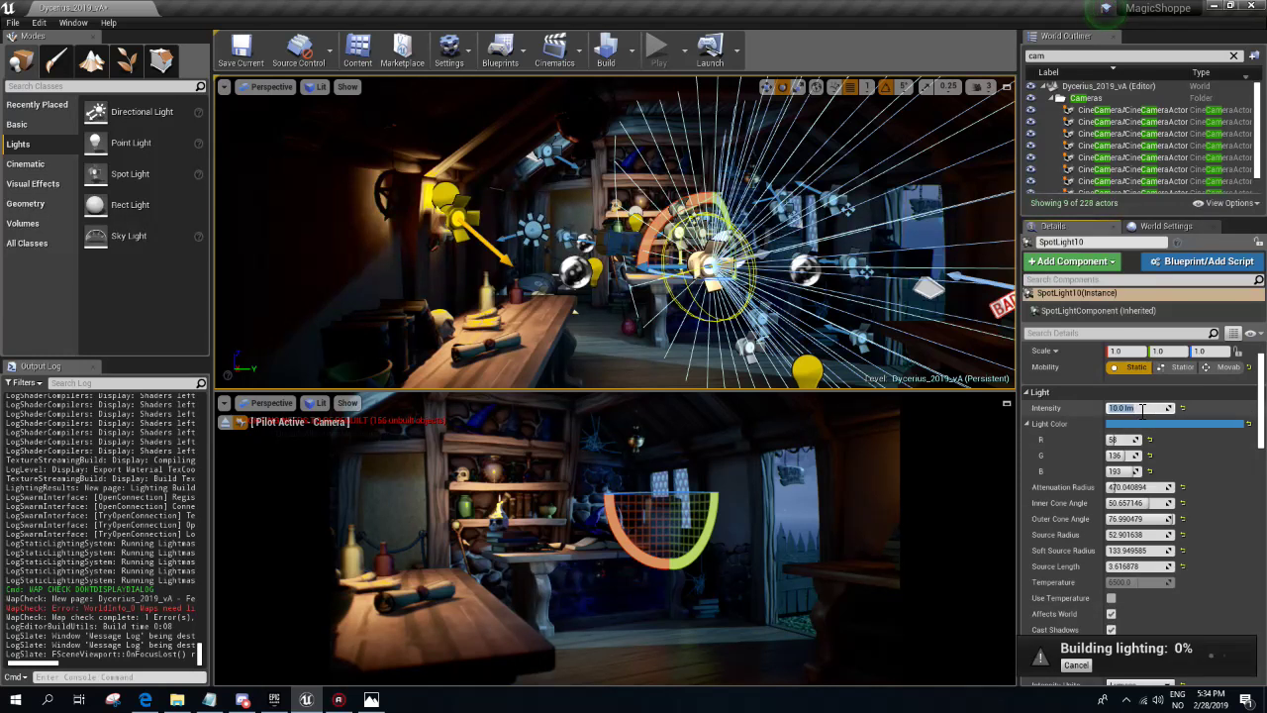
{"action": "left_click", "coordinate": [1111, 615]}
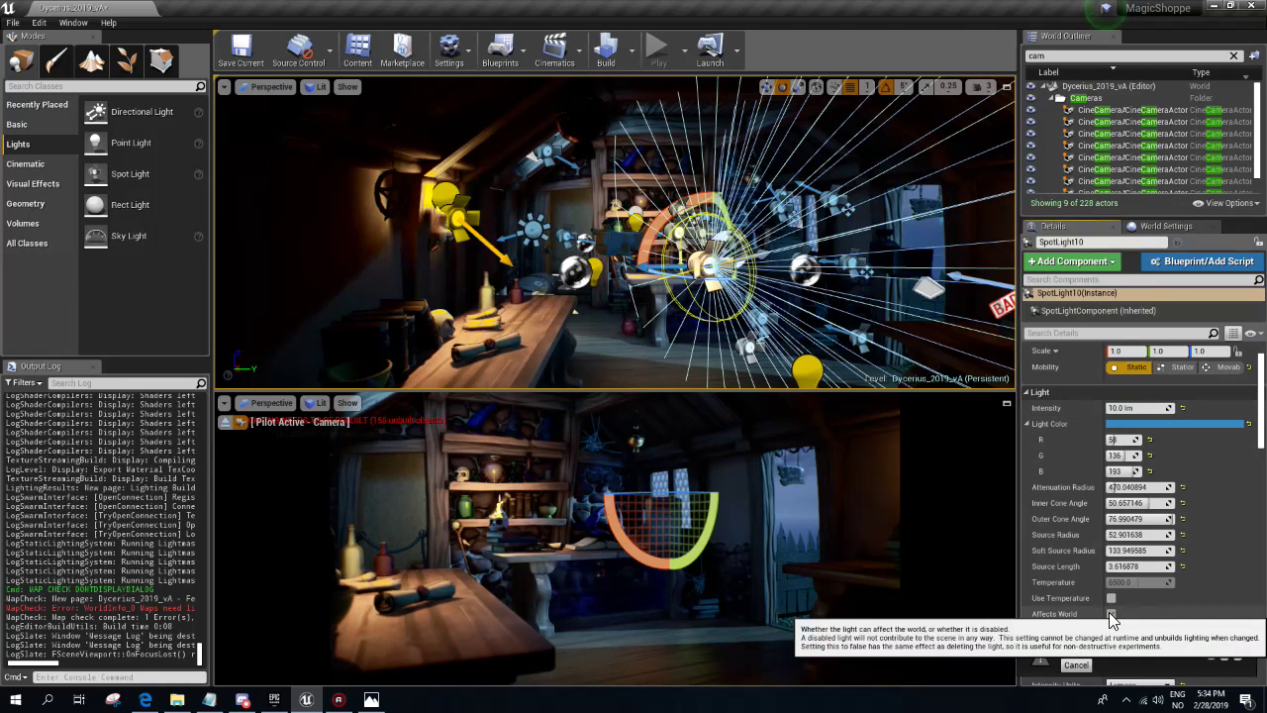
{"action": "left_click", "coordinate": [1111, 615]}
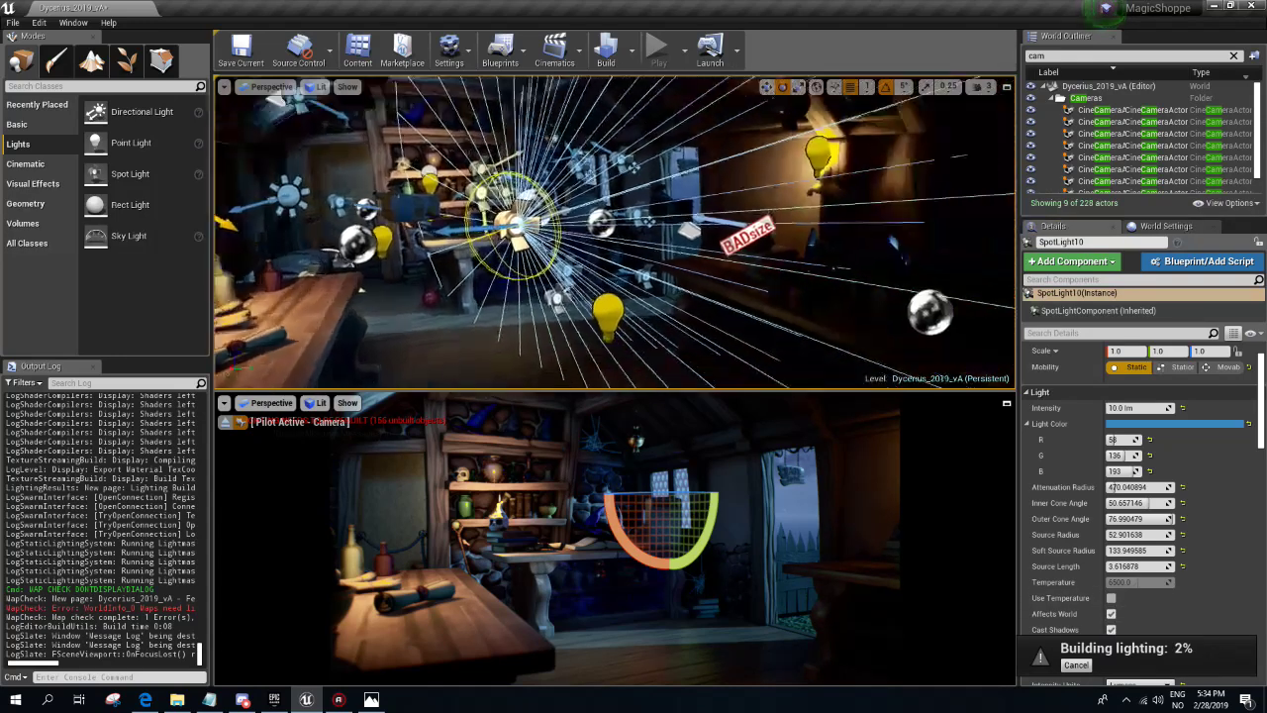
- Cancel the running lighting build, start a fresh build, and close the map check log
{"action": "mouse_move", "coordinate": [614, 233]}
{"action": "right_mouse_down"}
{"action": "mouse_move", "coordinate": [653, 232]}
{"action": "mouse_move", "coordinate": [594, 203]}
{"action": "right_mouse_up"}
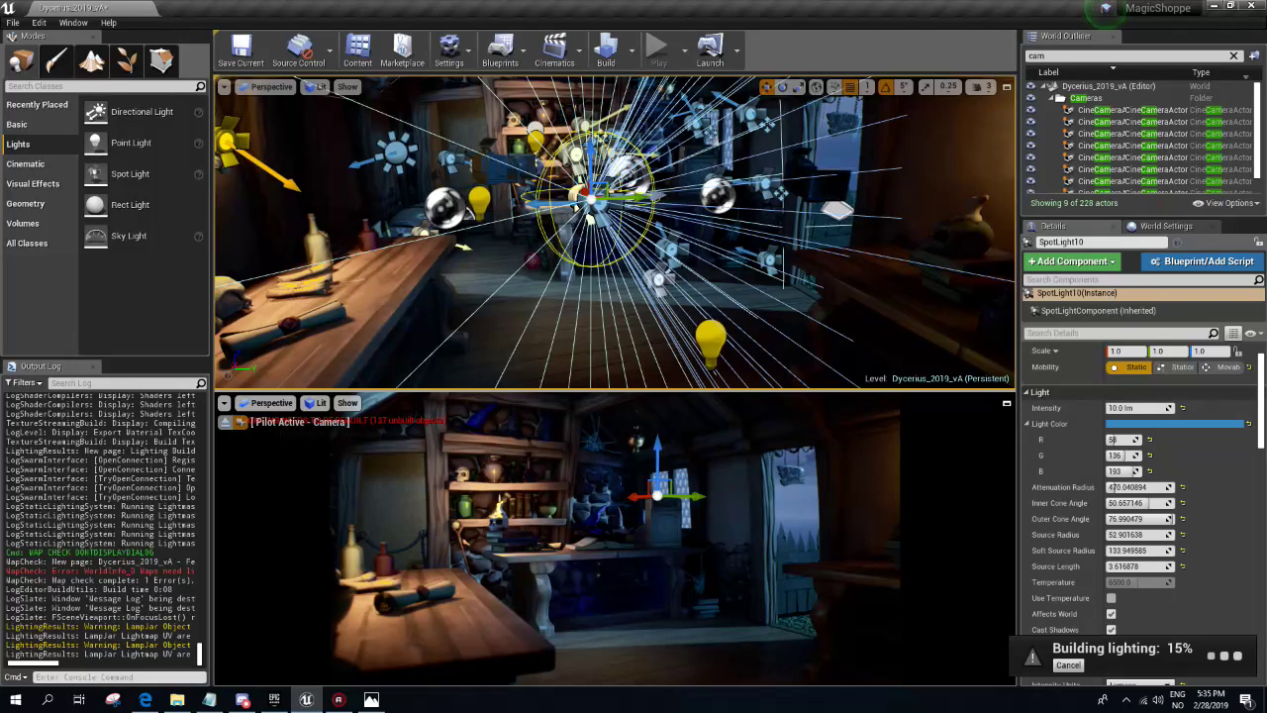
{"action": "left_click", "coordinate": [1068, 664]}
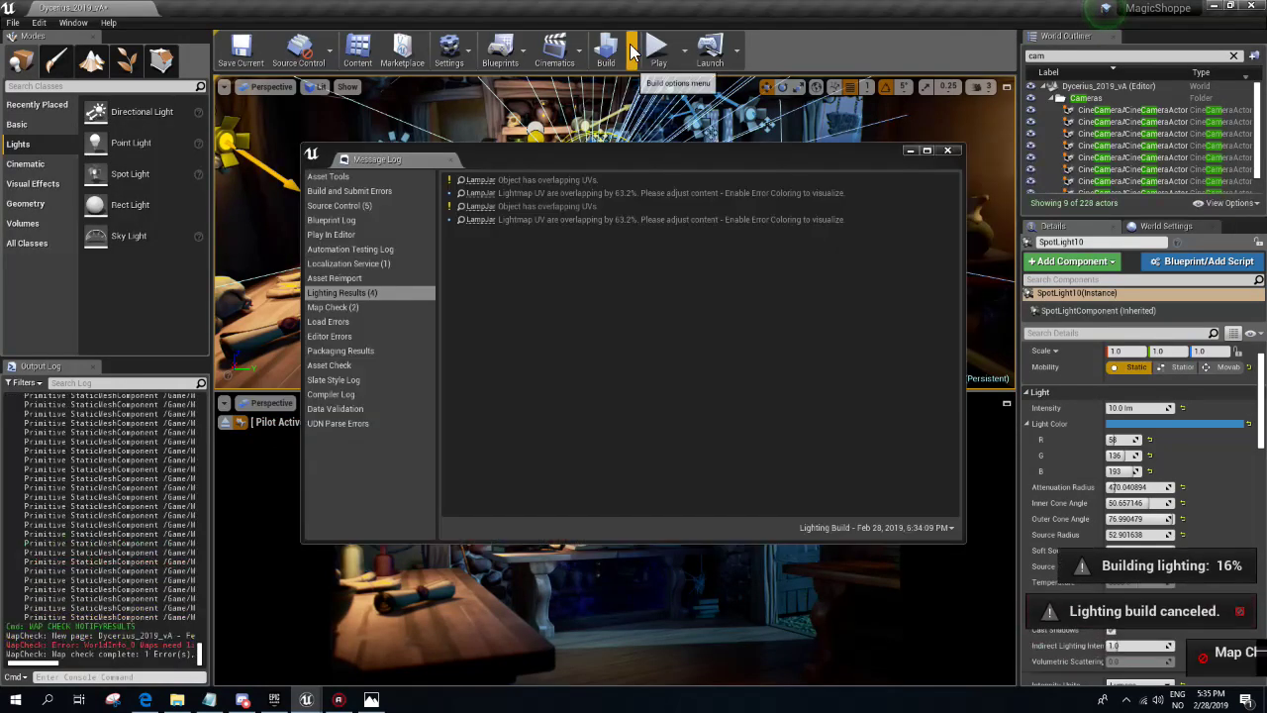
{"action": "left_click", "coordinate": [630, 49]}
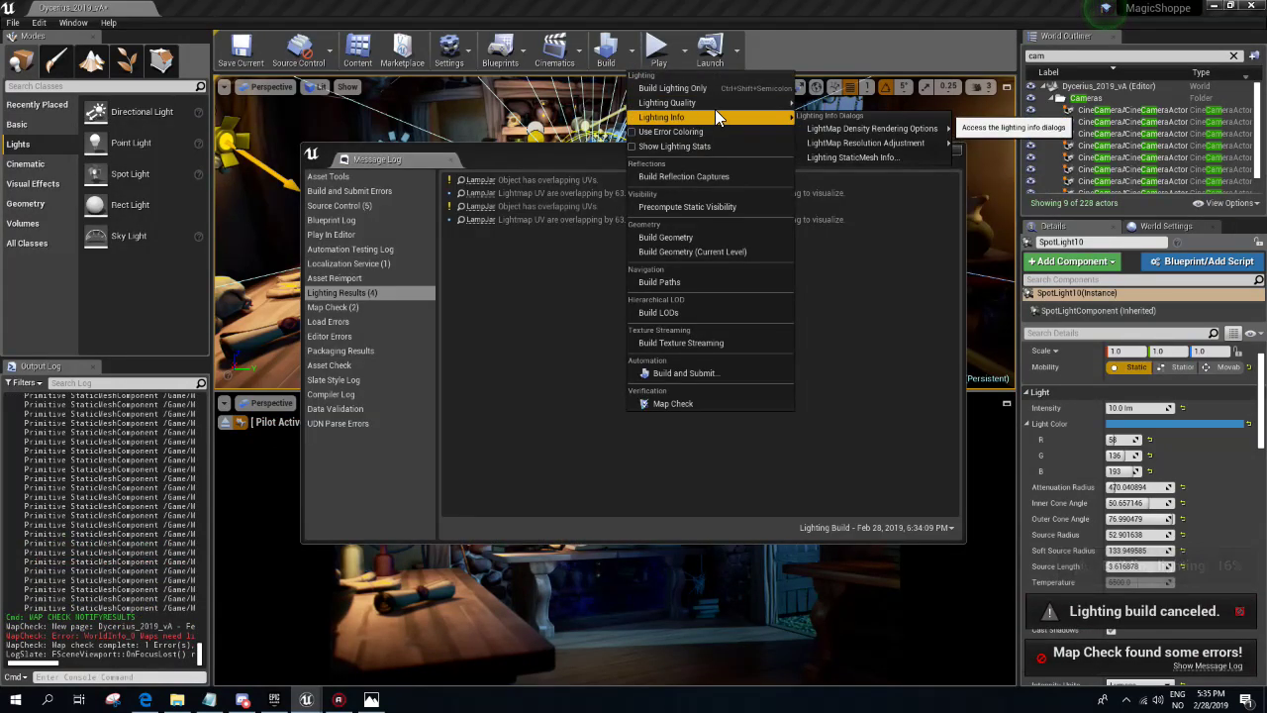
{"action": "left_click", "coordinate": [828, 155]}
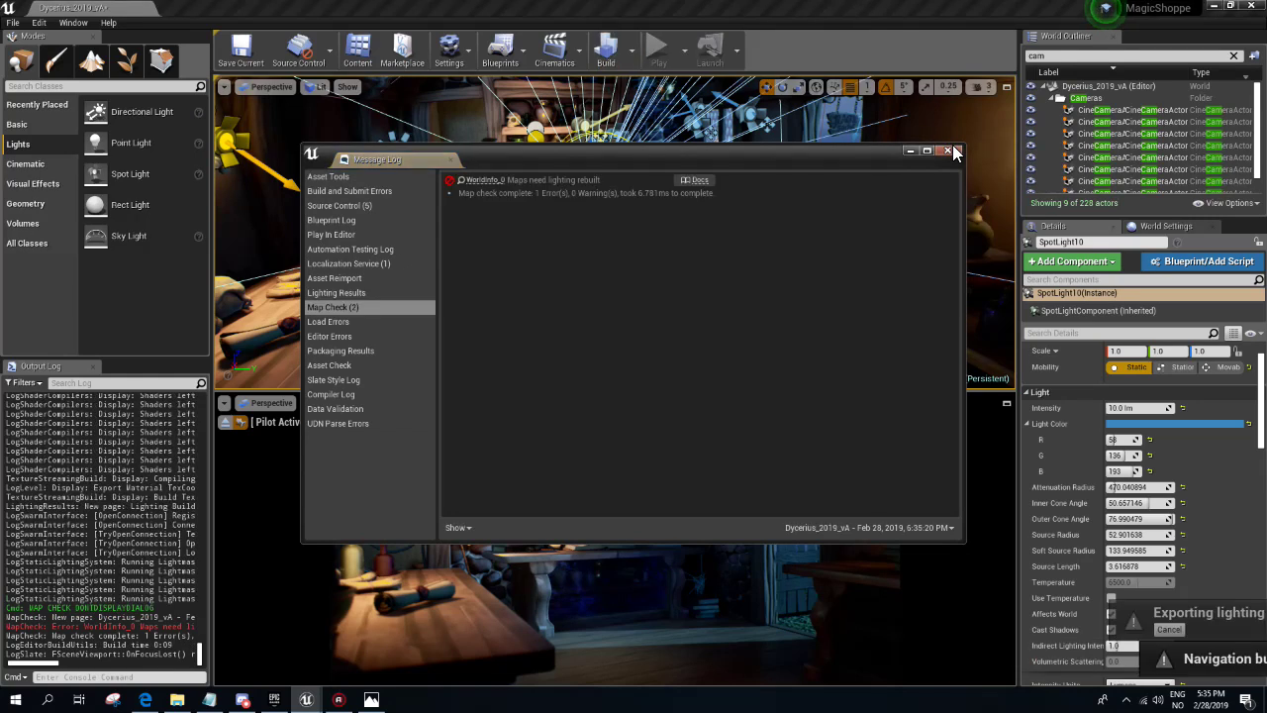
{"action": "left_click", "coordinate": [948, 150]}
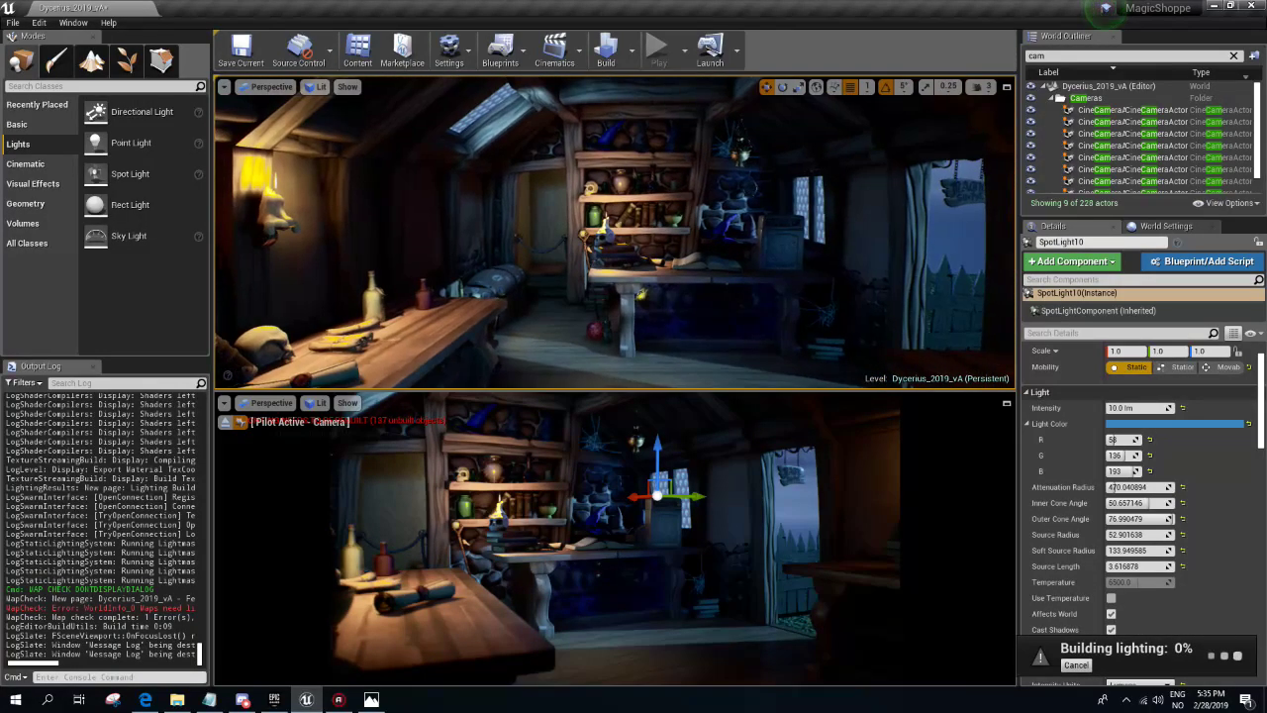
{"action": "left_click", "coordinate": [371, 699]}
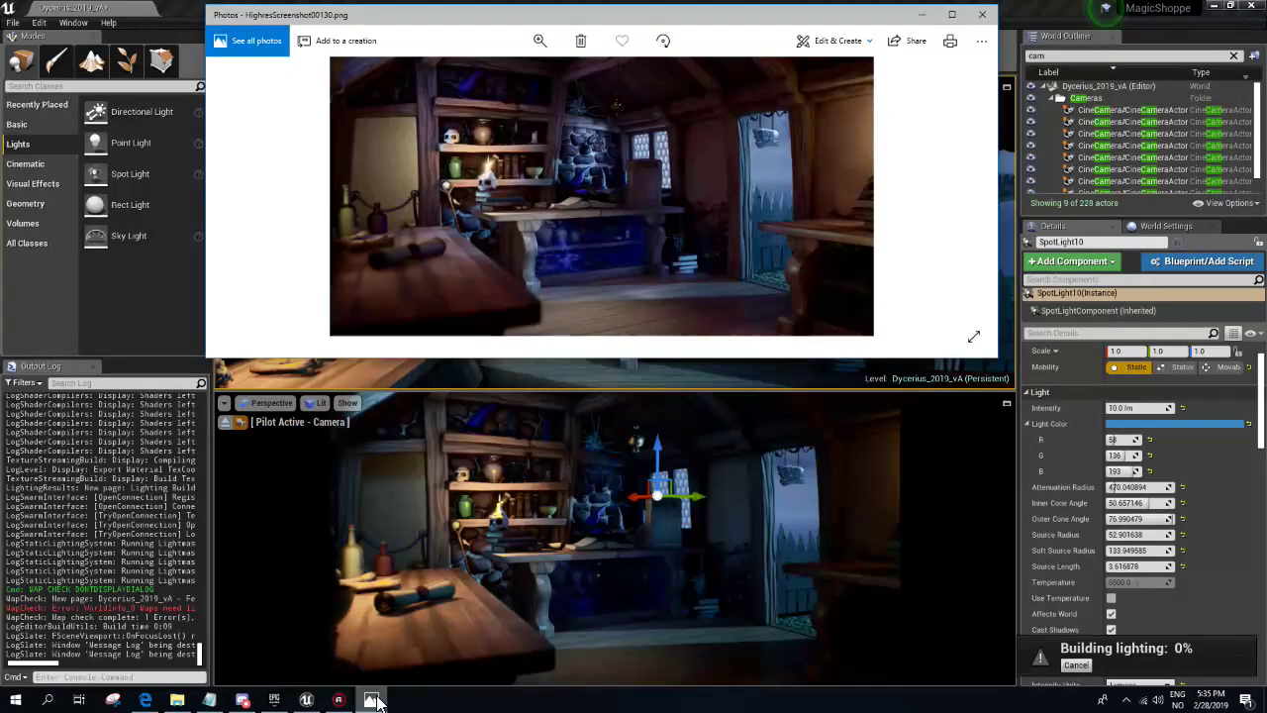
{"action": "left_click", "coordinate": [374, 700]}
{"action": "left_click", "coordinate": [373, 699]}
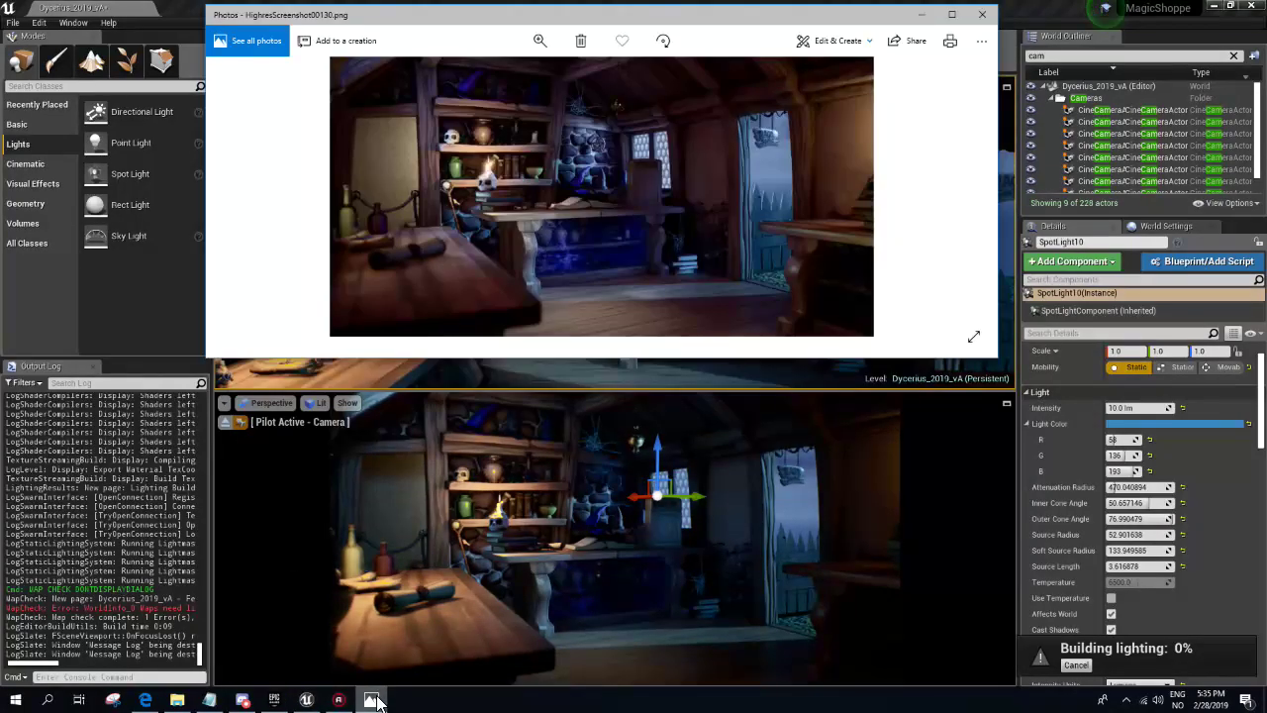
{"action": "left_click", "coordinate": [373, 699]}
{"action": "left_click", "coordinate": [373, 700]}
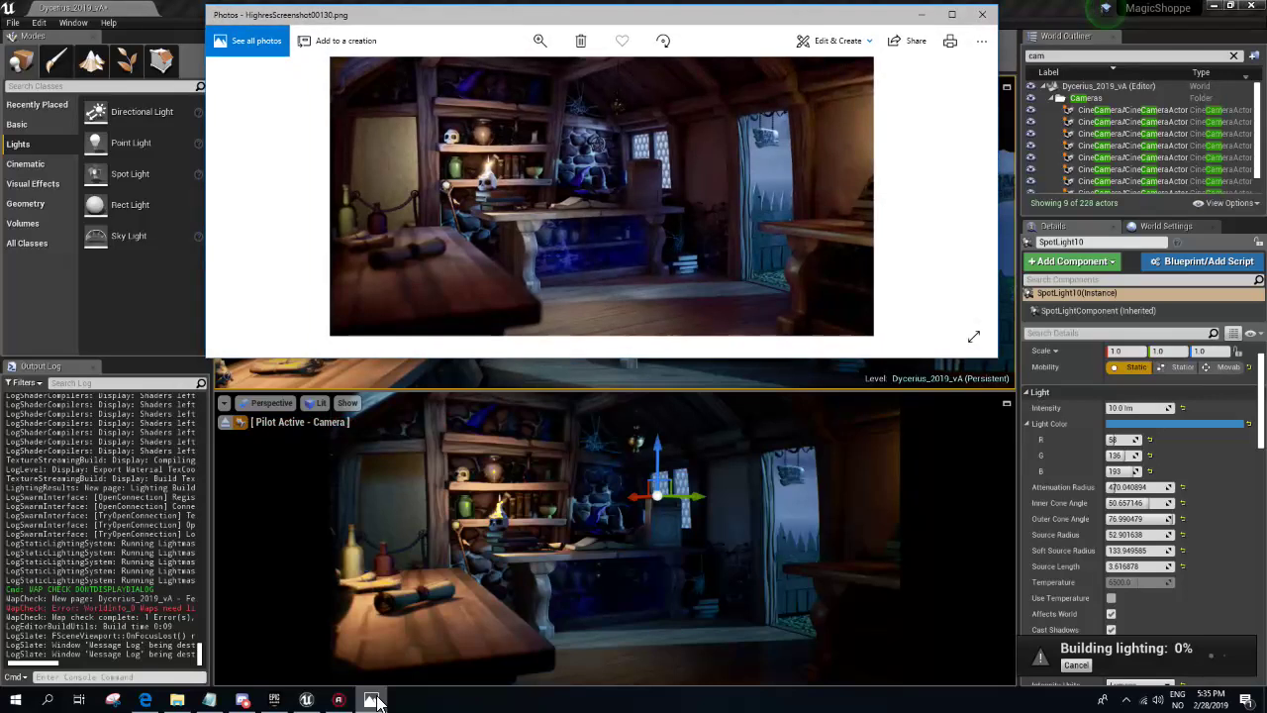
{"action": "left_click", "coordinate": [373, 700]}
{"action": "left_click", "coordinate": [373, 699]}
{"action": "left_click", "coordinate": [373, 699]}
{"action": "left_click", "coordinate": [373, 700]}
{"action": "left_click", "coordinate": [373, 700]}
{"action": "left_click", "coordinate": [373, 700]}
{"action": "left_click", "coordinate": [373, 700]}
{"action": "left_click", "coordinate": [373, 700]}
{"action": "left_click", "coordinate": [374, 699]}
{"action": "left_click", "coordinate": [373, 699]}
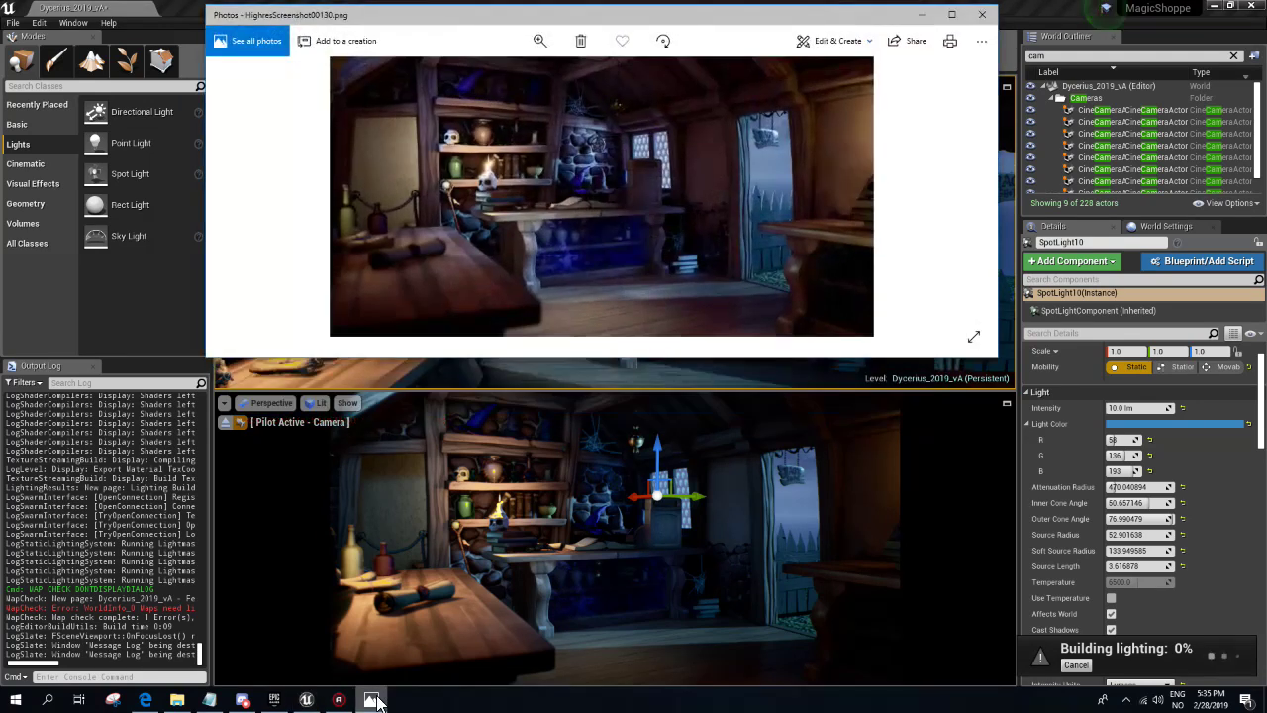
{"action": "left_click", "coordinate": [374, 700]}
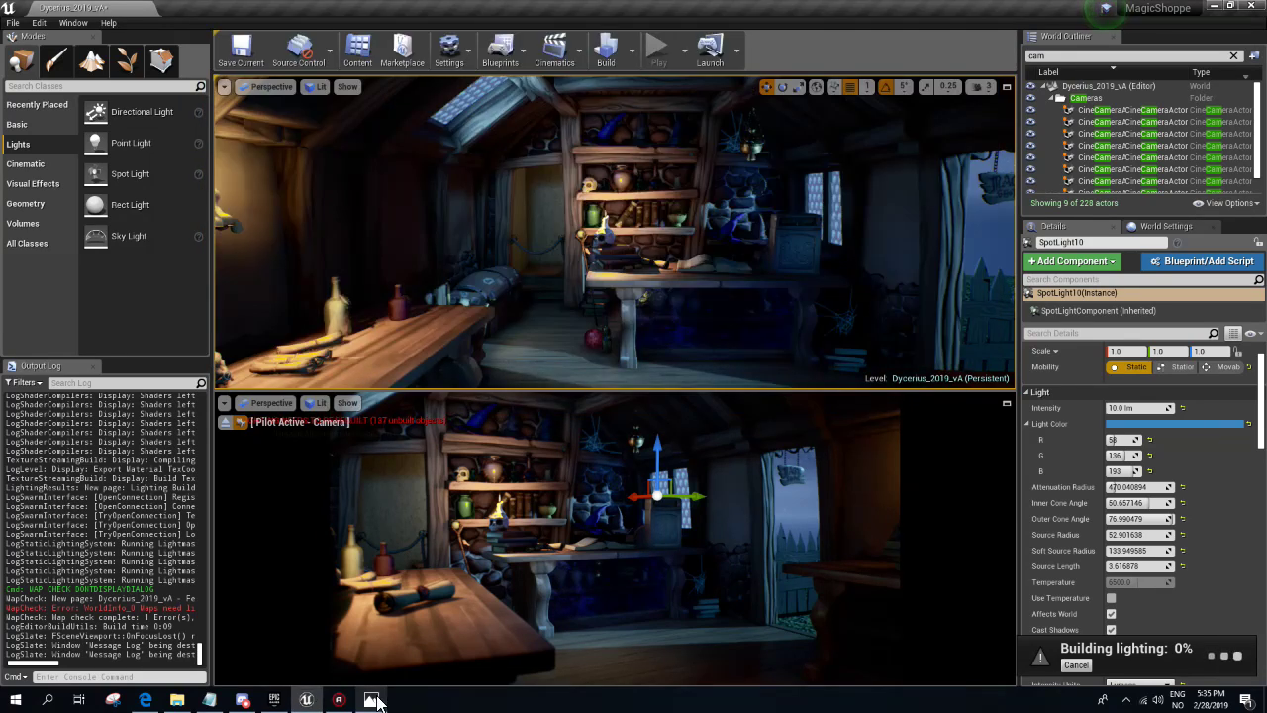
{"action": "left_click", "coordinate": [373, 700]}
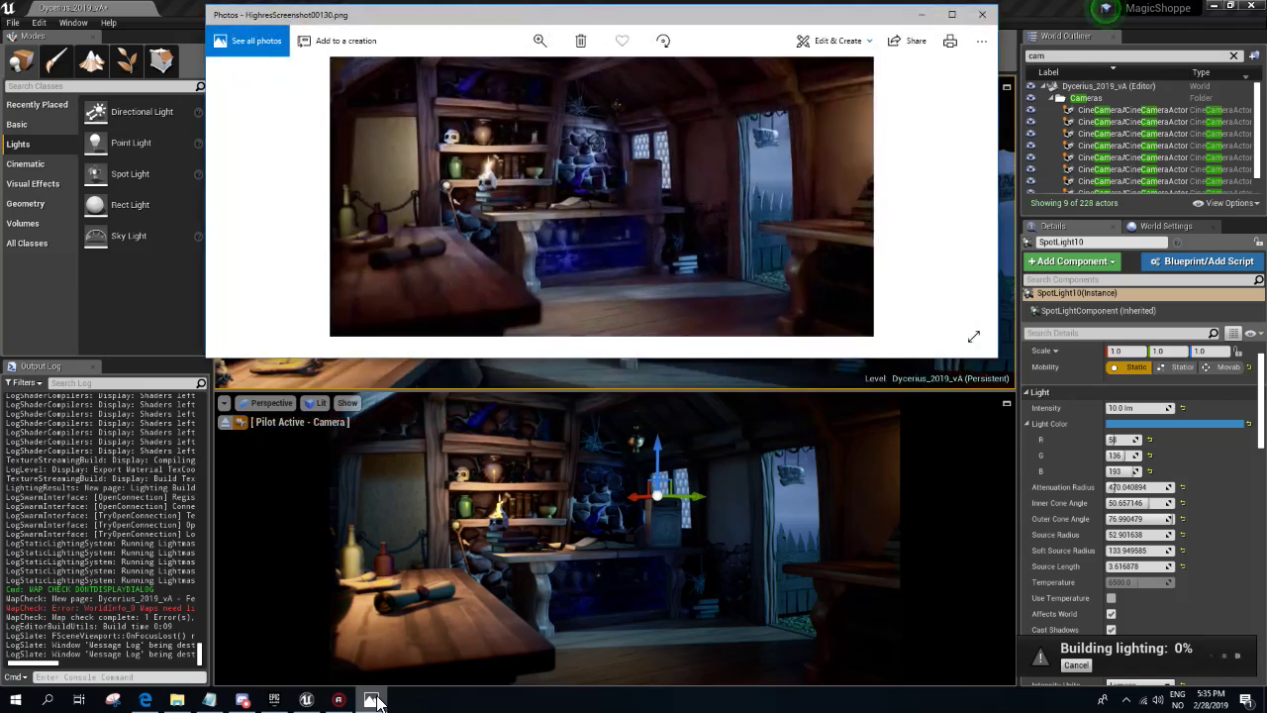
{"action": "left_click", "coordinate": [374, 699]}
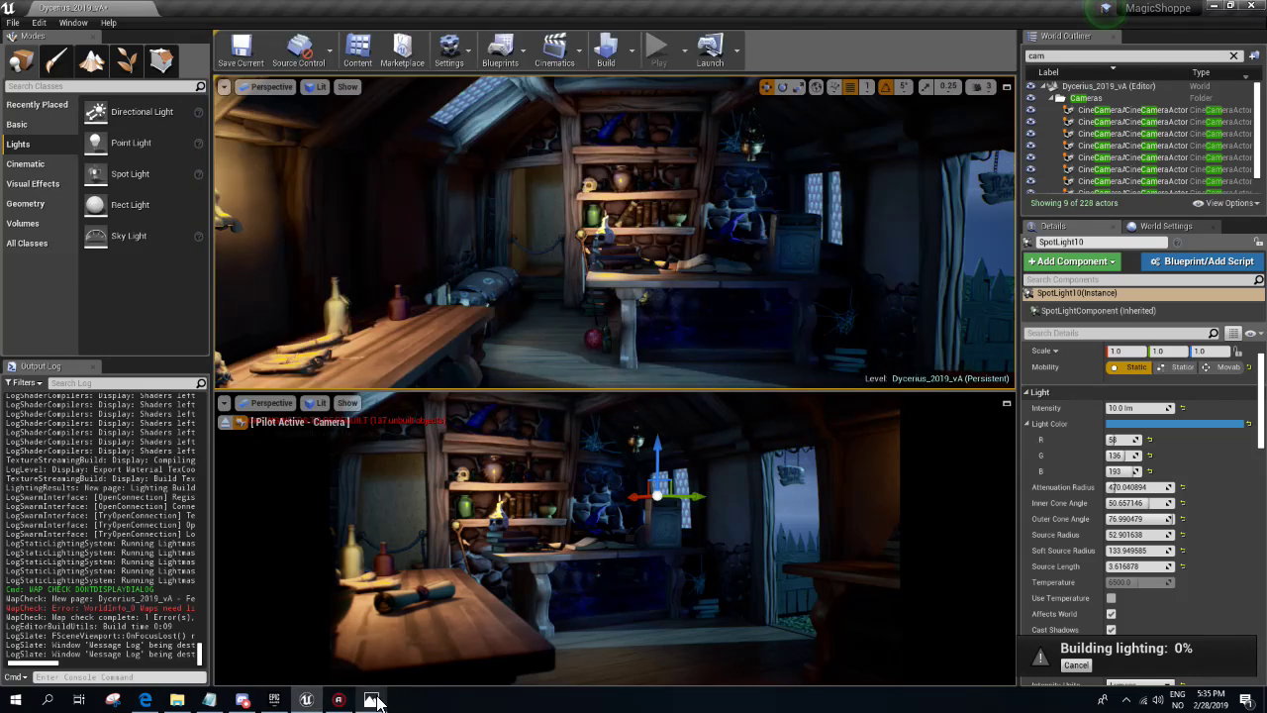
{"action": "left_click", "coordinate": [373, 700]}
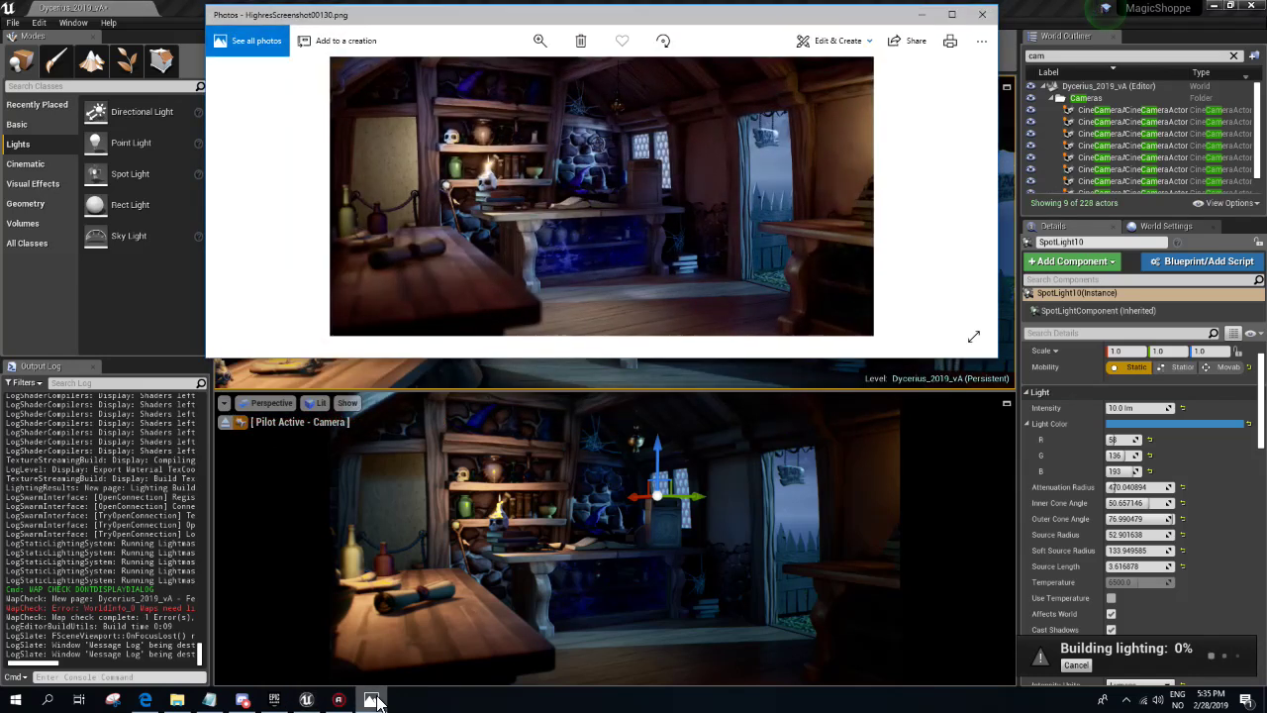
{"action": "left_click", "coordinate": [374, 699]}
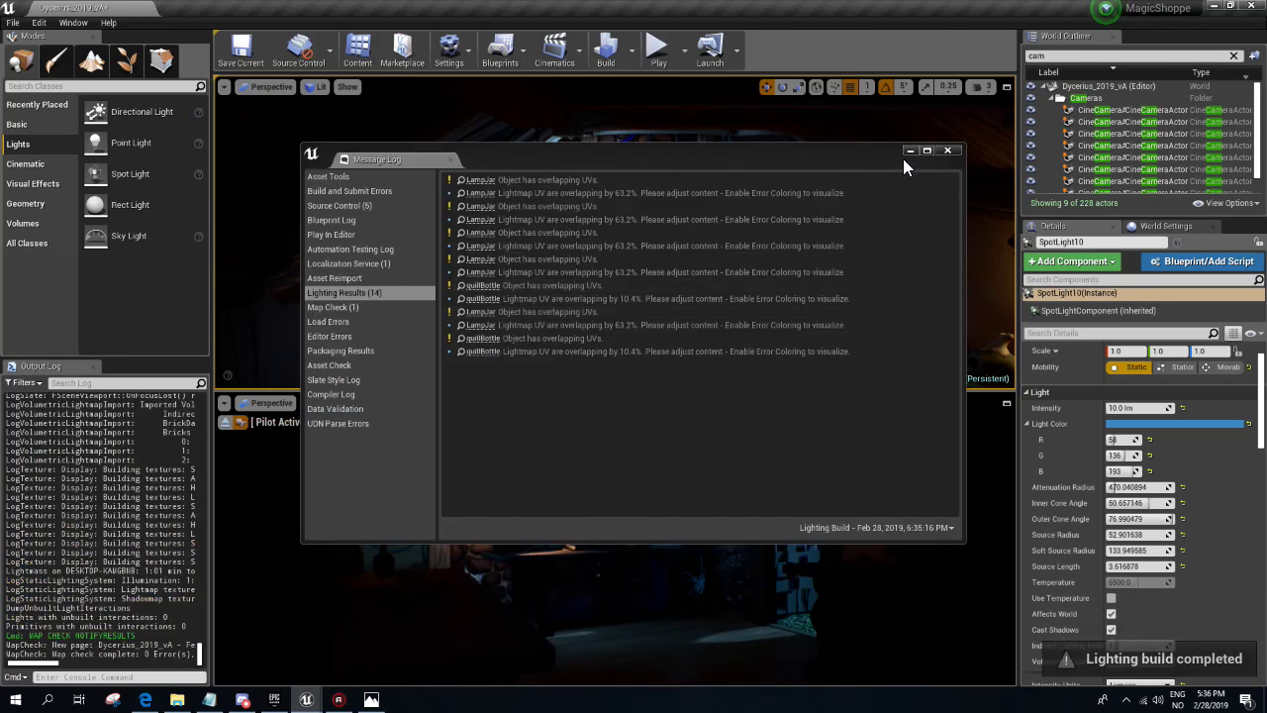
- Dismiss the Message Log listing 14 overlapping-UV lighting warnings
{"action": "left_click", "coordinate": [947, 150]}
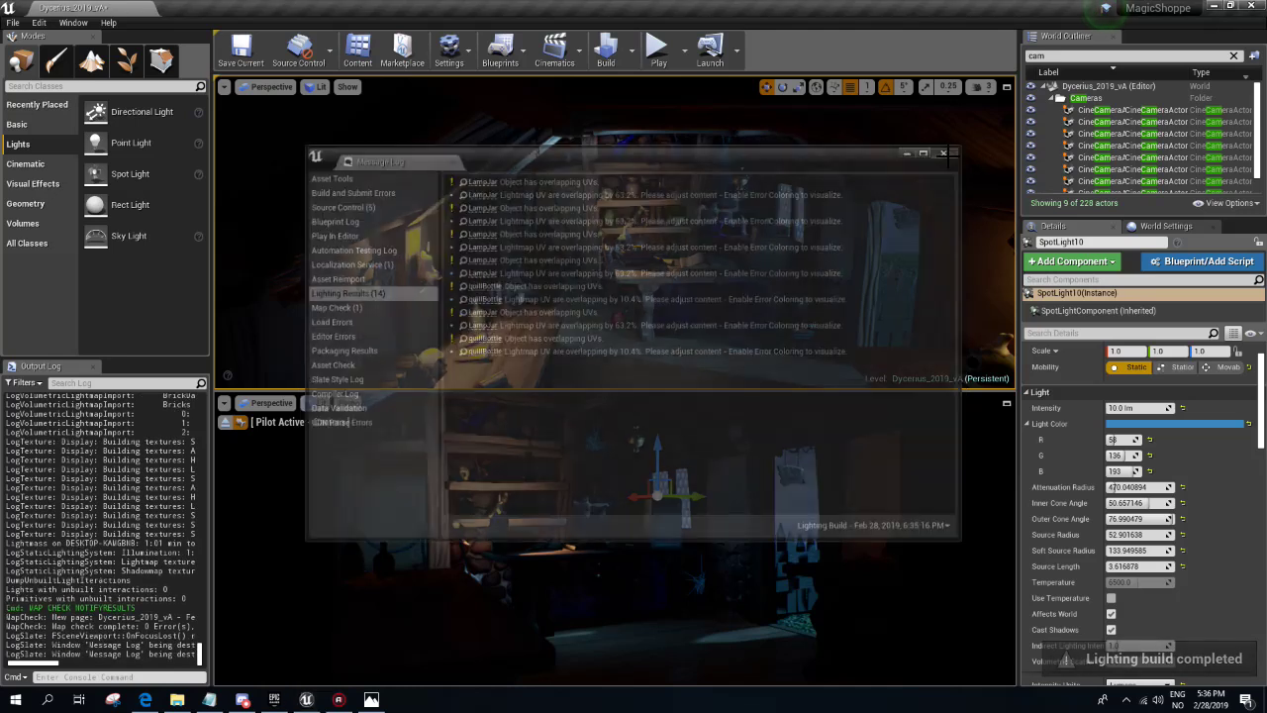
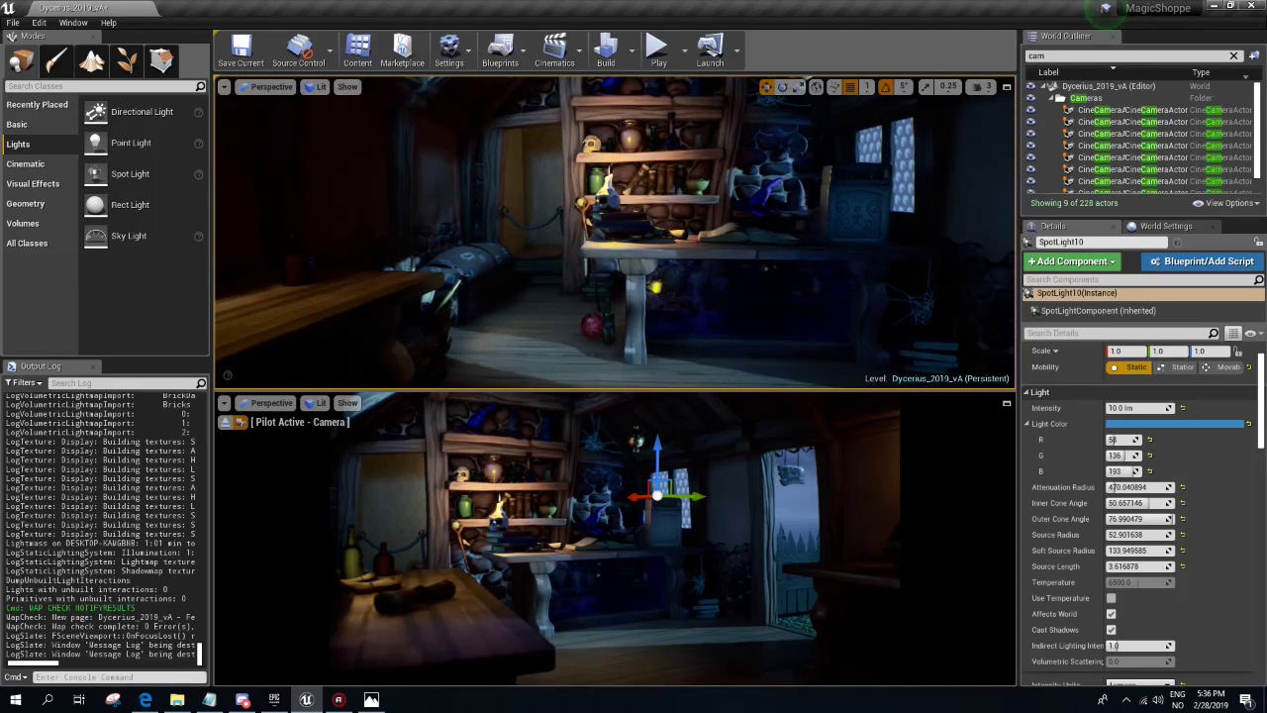
- Review the saved shop screenshot and filter the scene's actor list by 'ref'
{"action": "left_click", "coordinate": [371, 699]}
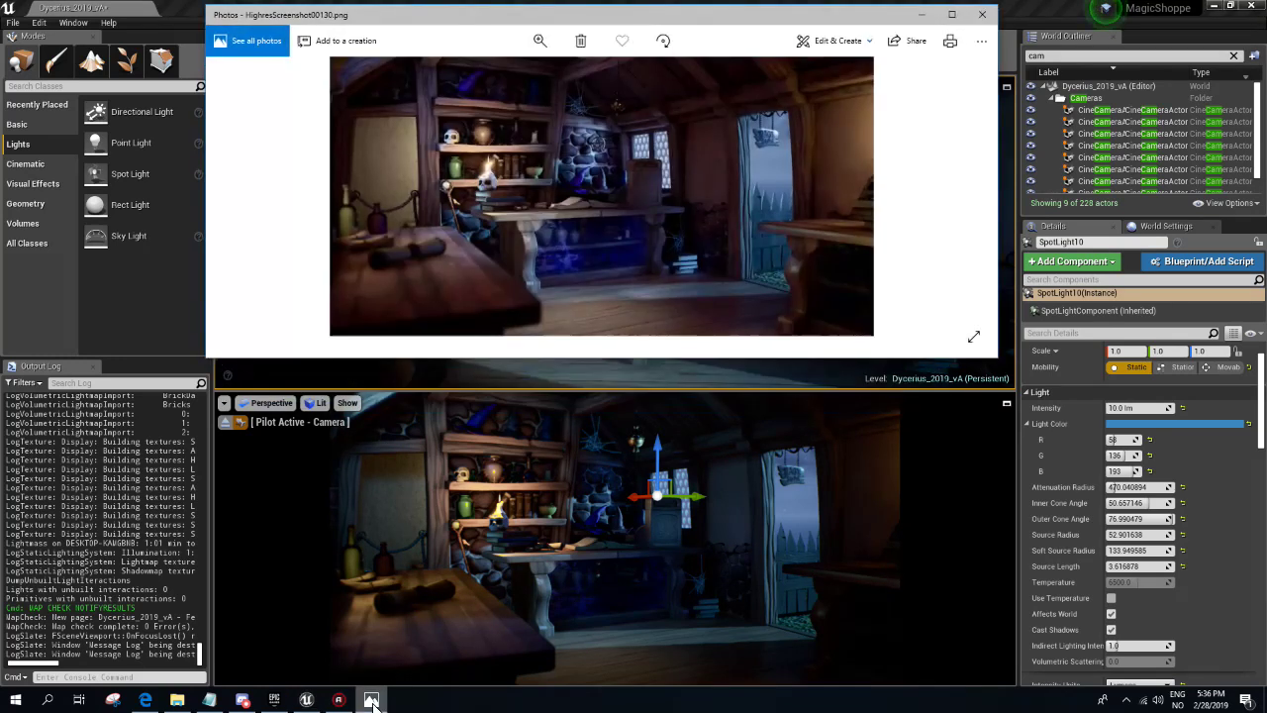
{"action": "left_click", "coordinate": [374, 702]}
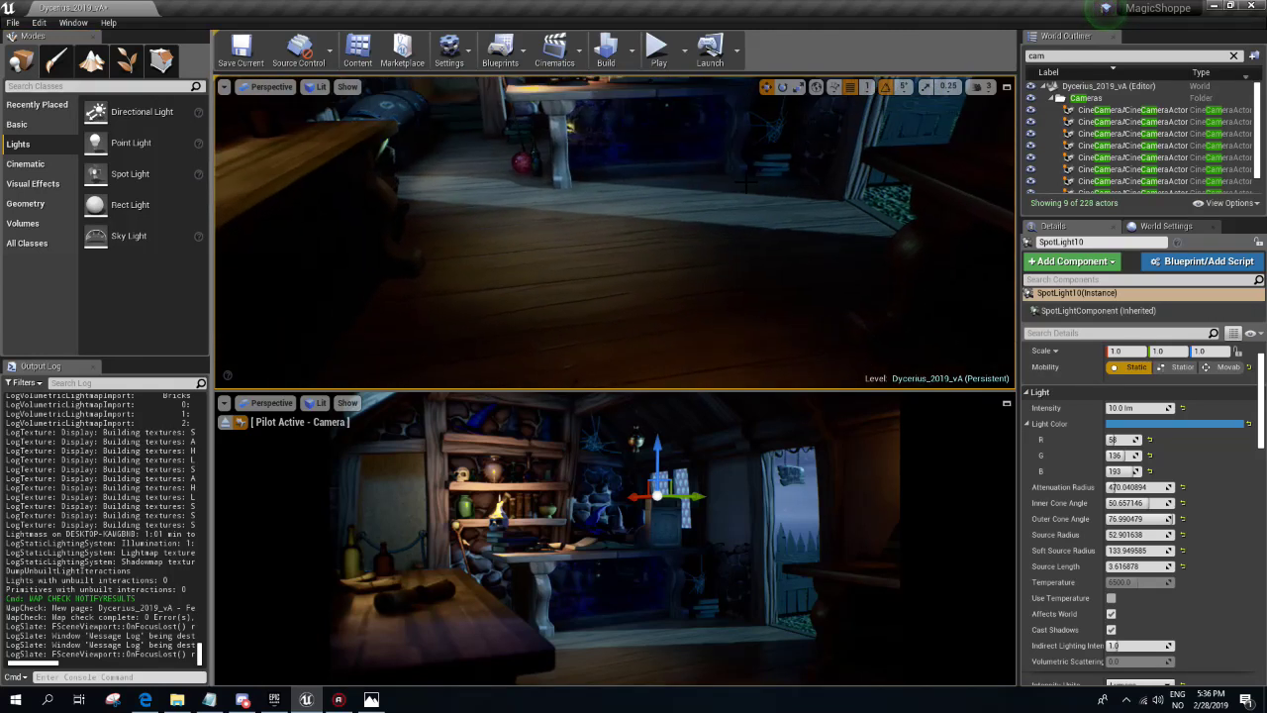
{"action": "double_click", "coordinate": [1103, 55]}
{"action": "type", "text": "ref"}
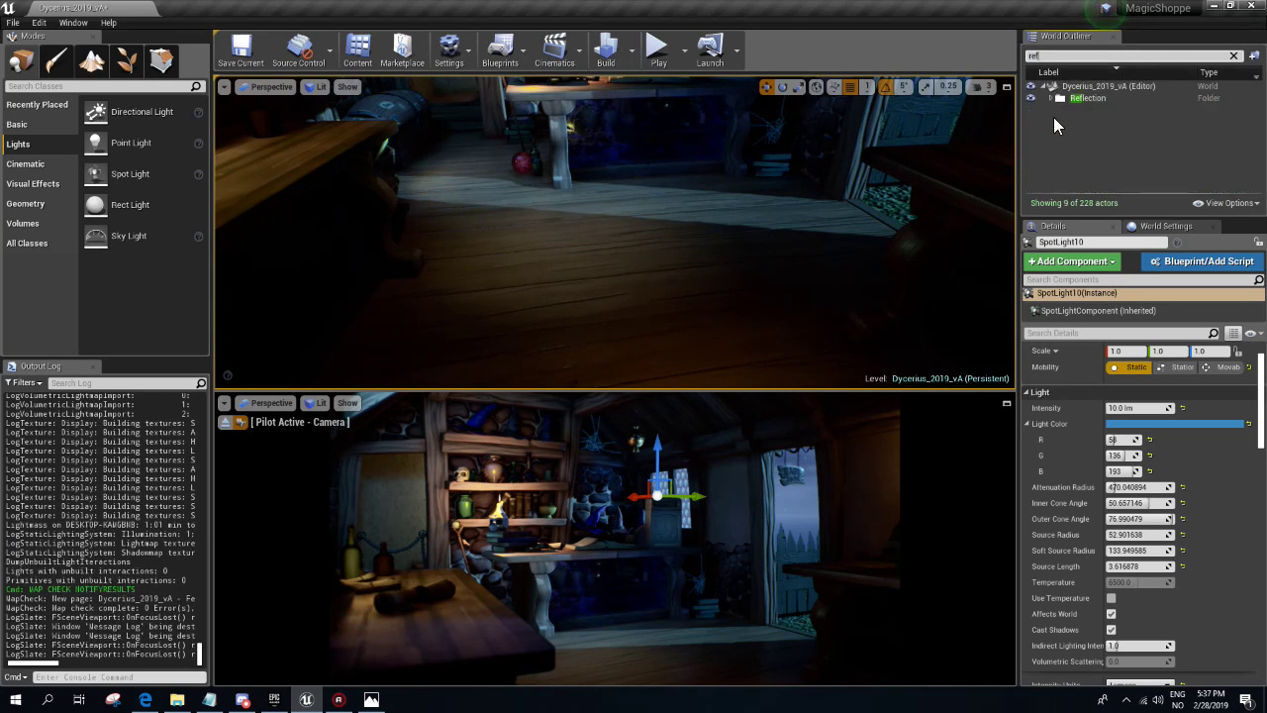
{"action": "scroll", "coordinate": [1255, 159], "scroll_direction": "down", "scroll_amount": 1}
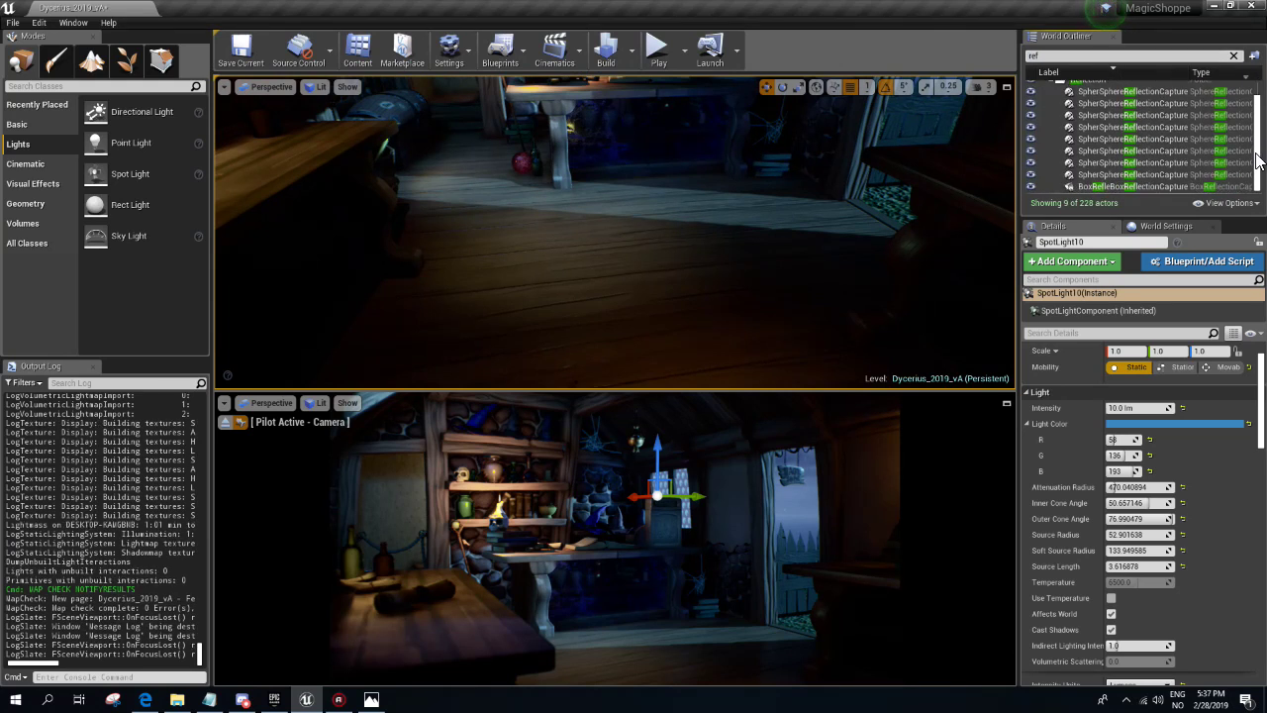
{"action": "scroll", "coordinate": [1255, 163], "scroll_direction": "up", "scroll_amount": 1}
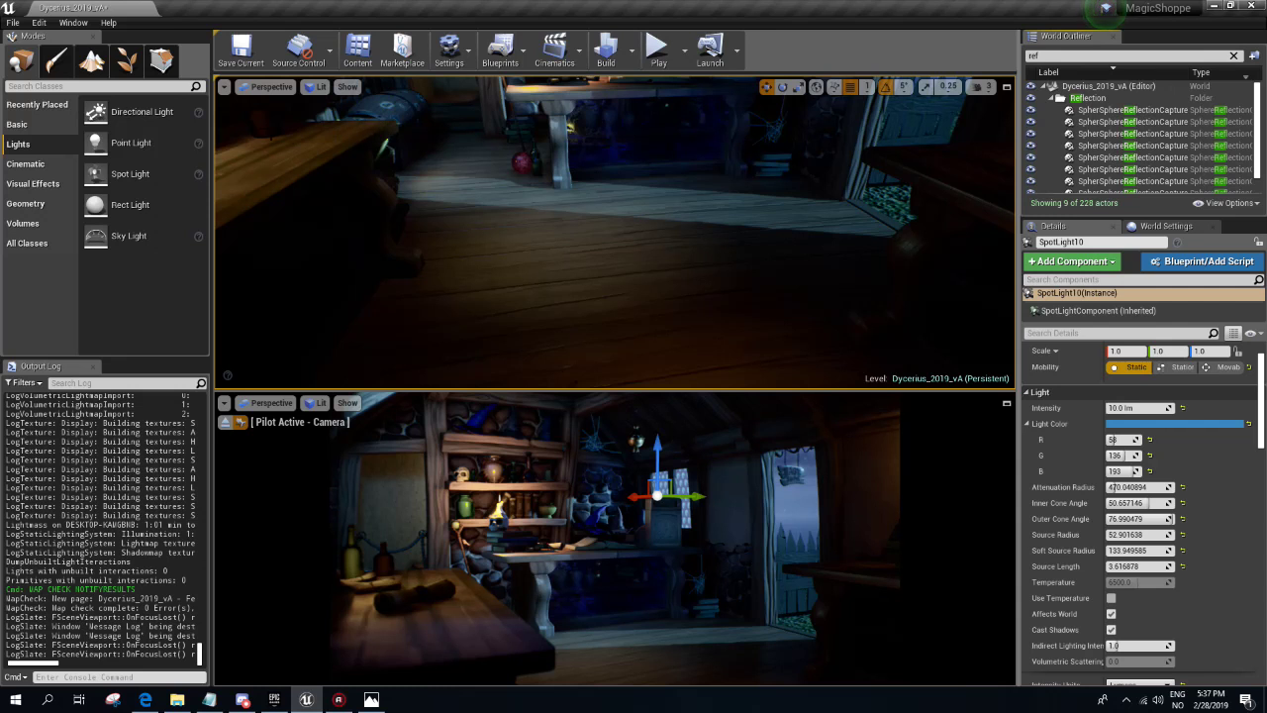
- Place a Planar Reflection just above the shop floor near the desk
{"action": "left_click", "coordinate": [37, 86]}
{"action": "type", "text": "plan"}
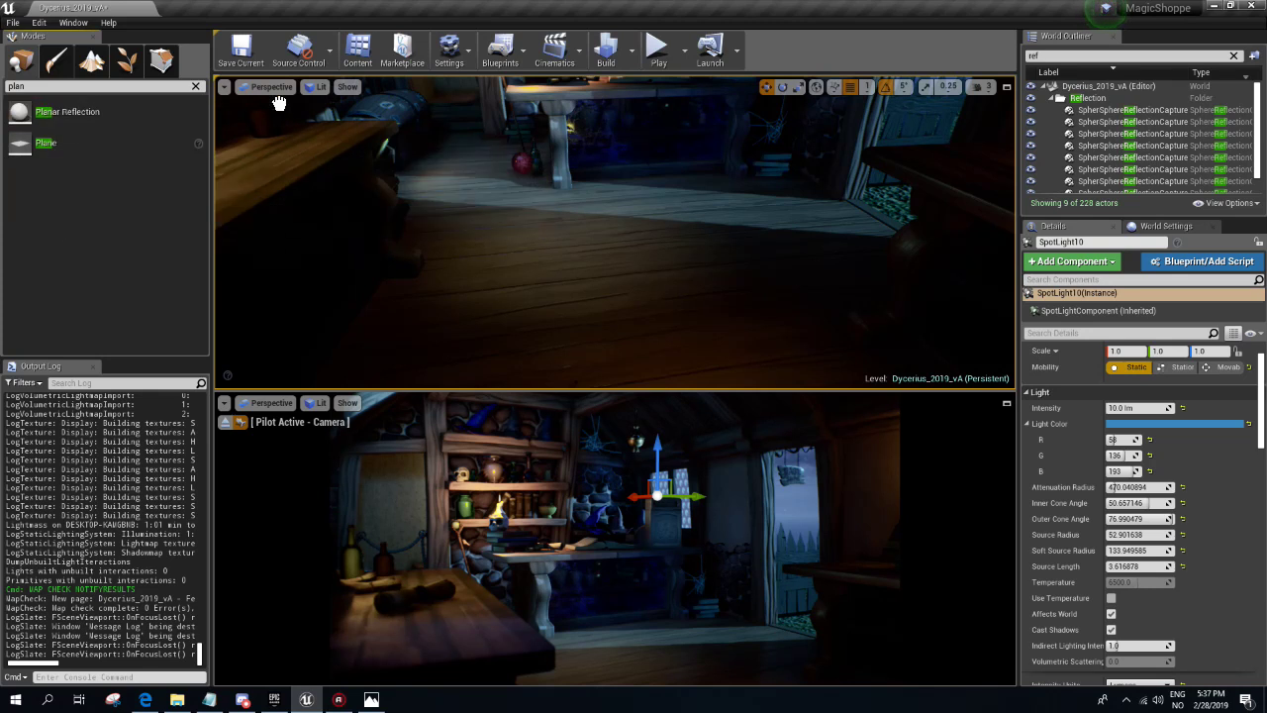
{"action": "left_click_drag", "start_coordinate": [66, 119], "coordinate": [537, 186]}
{"action": "key", "text": "f"}
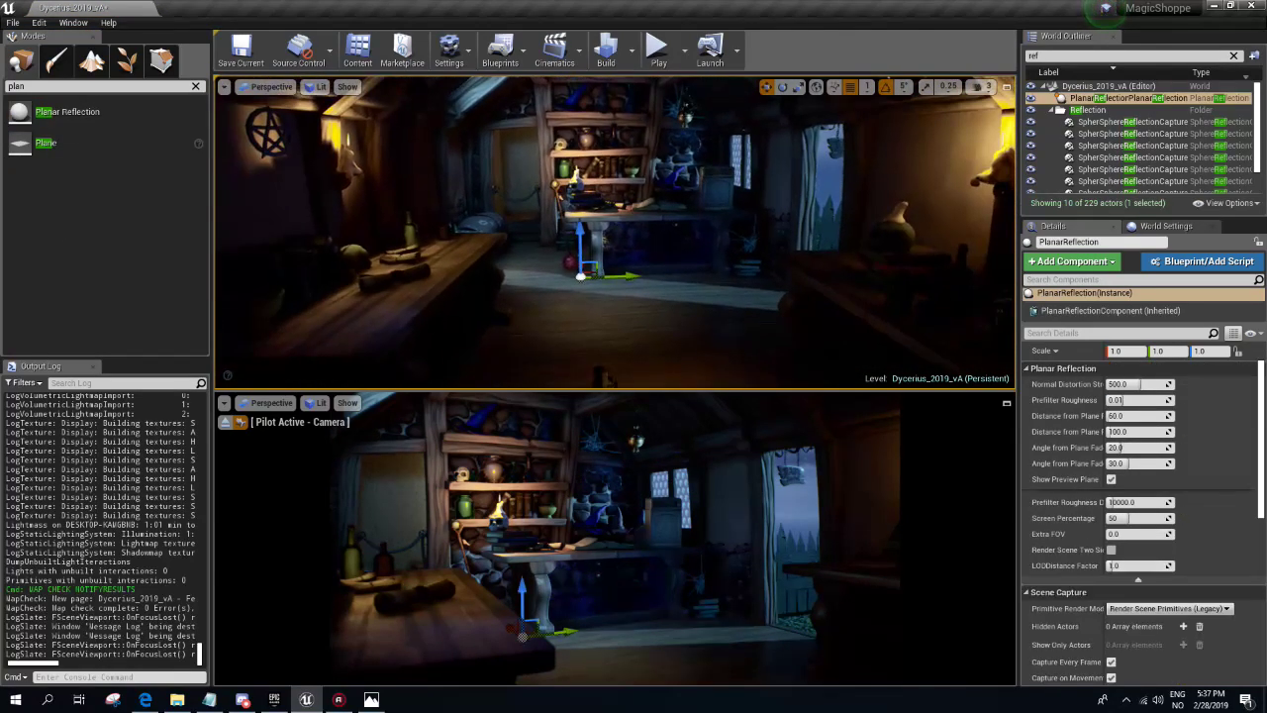
{"action": "left_click_drag", "start_coordinate": [575, 243], "coordinate": [572, 223]}
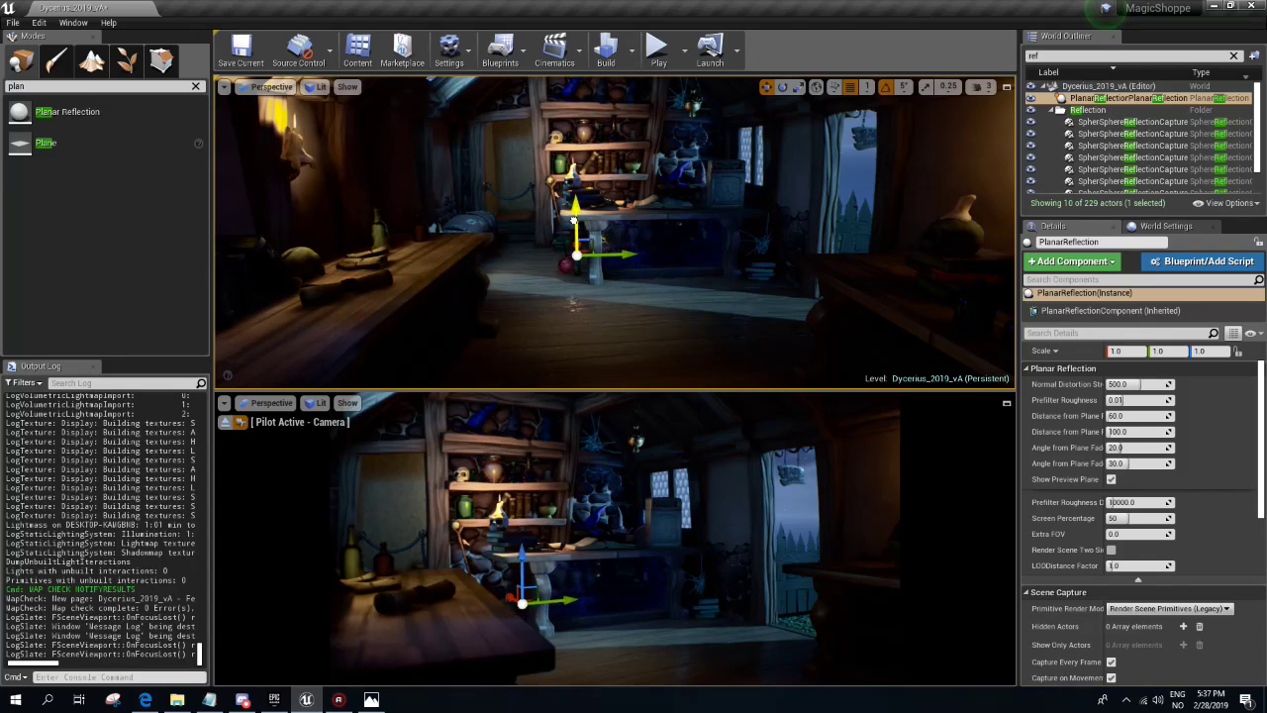
{"action": "mouse_move", "coordinate": [574, 218]}
{"action": "left_mouse_down"}
{"action": "mouse_move", "coordinate": [574, 265]}
{"action": "mouse_move", "coordinate": [563, 218]}
{"action": "mouse_move", "coordinate": [549, 219]}
{"action": "left_mouse_up"}
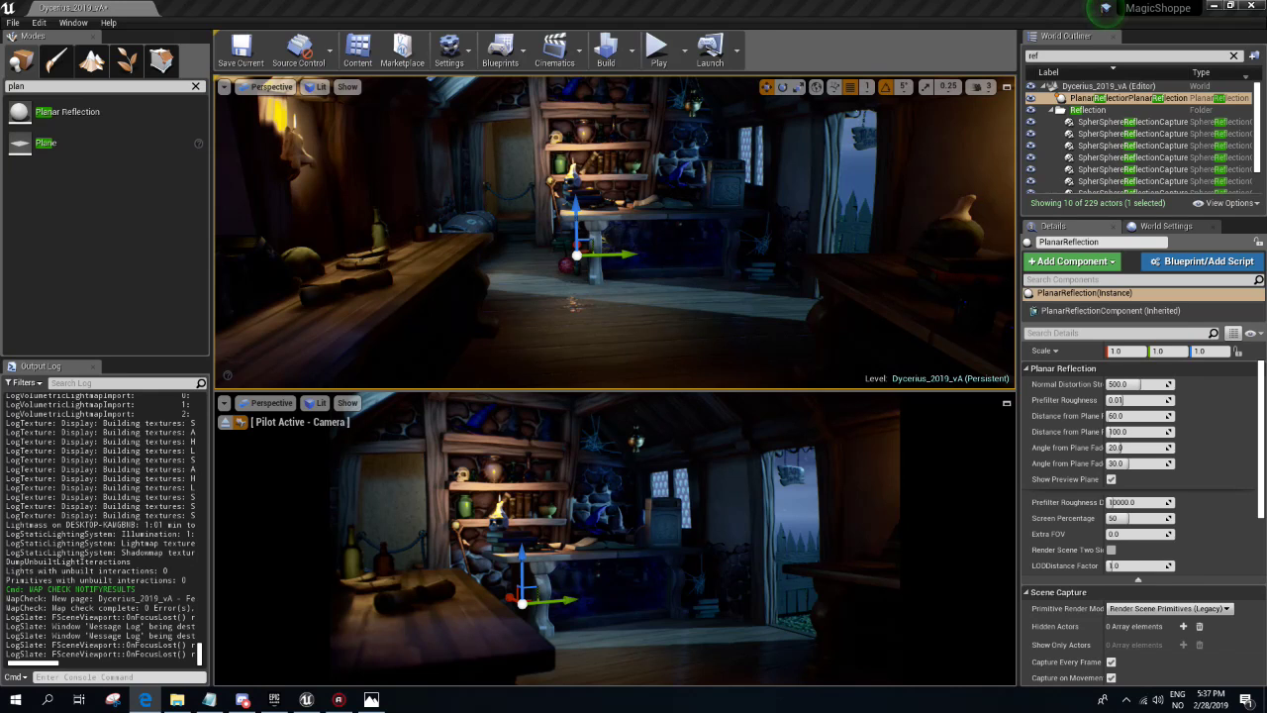
- Enable Show Preview Plane on the planar reflection
{"action": "right_click_drag", "start_coordinate": [614, 238], "coordinate": [555, 247]}
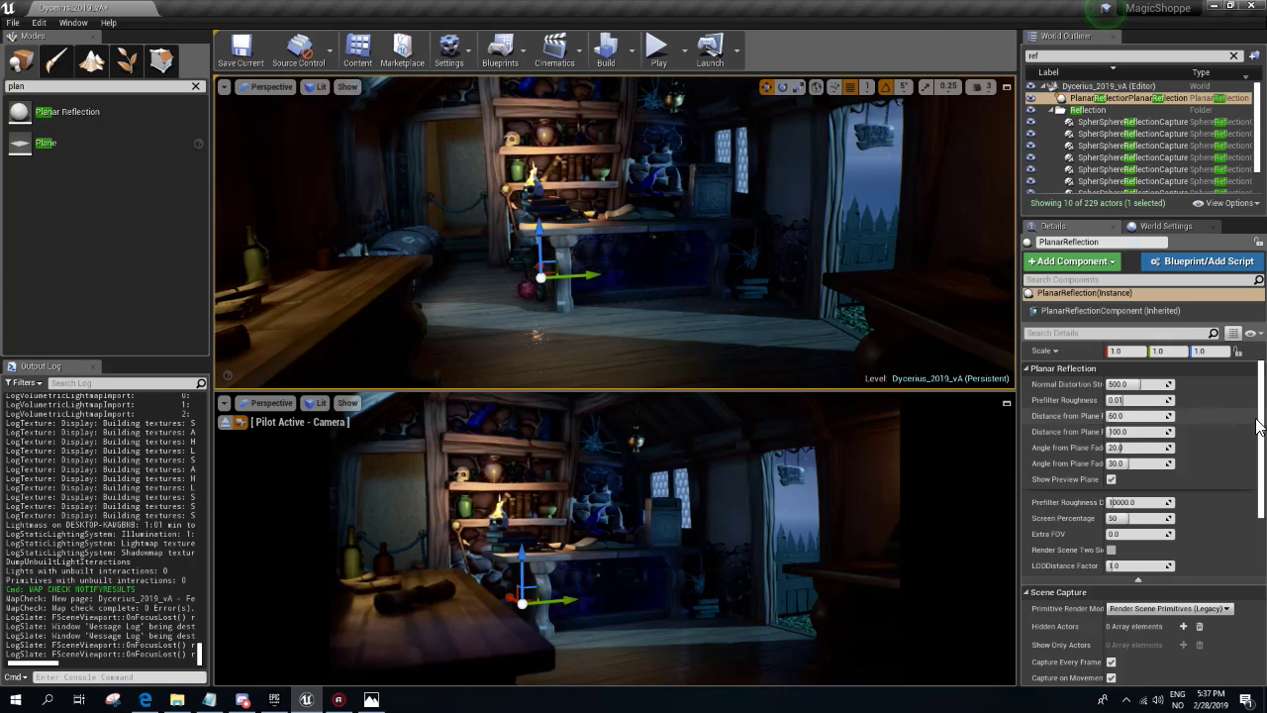
{"action": "left_click_drag", "start_coordinate": [1261, 436], "coordinate": [1257, 381]}
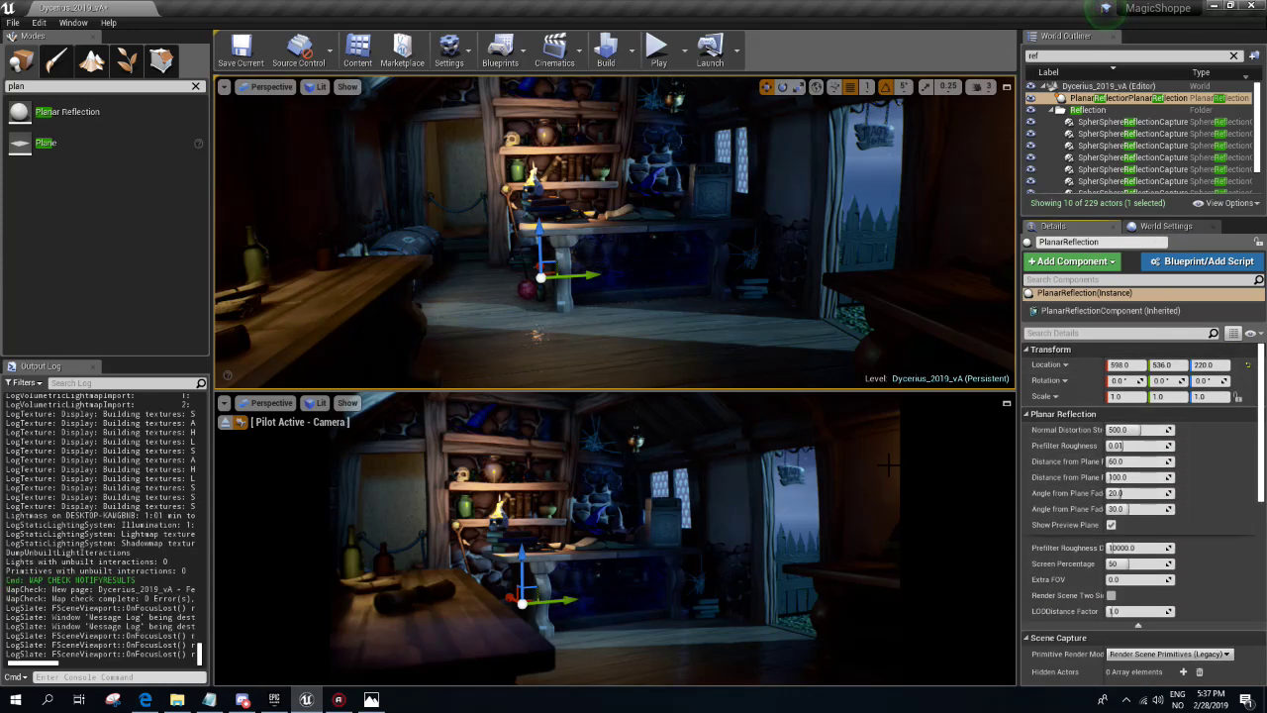
{"action": "left_click", "coordinate": [1111, 524]}
- Rebuild the reflection captures and clear the placeable-actor search
{"action": "left_click", "coordinate": [629, 61]}
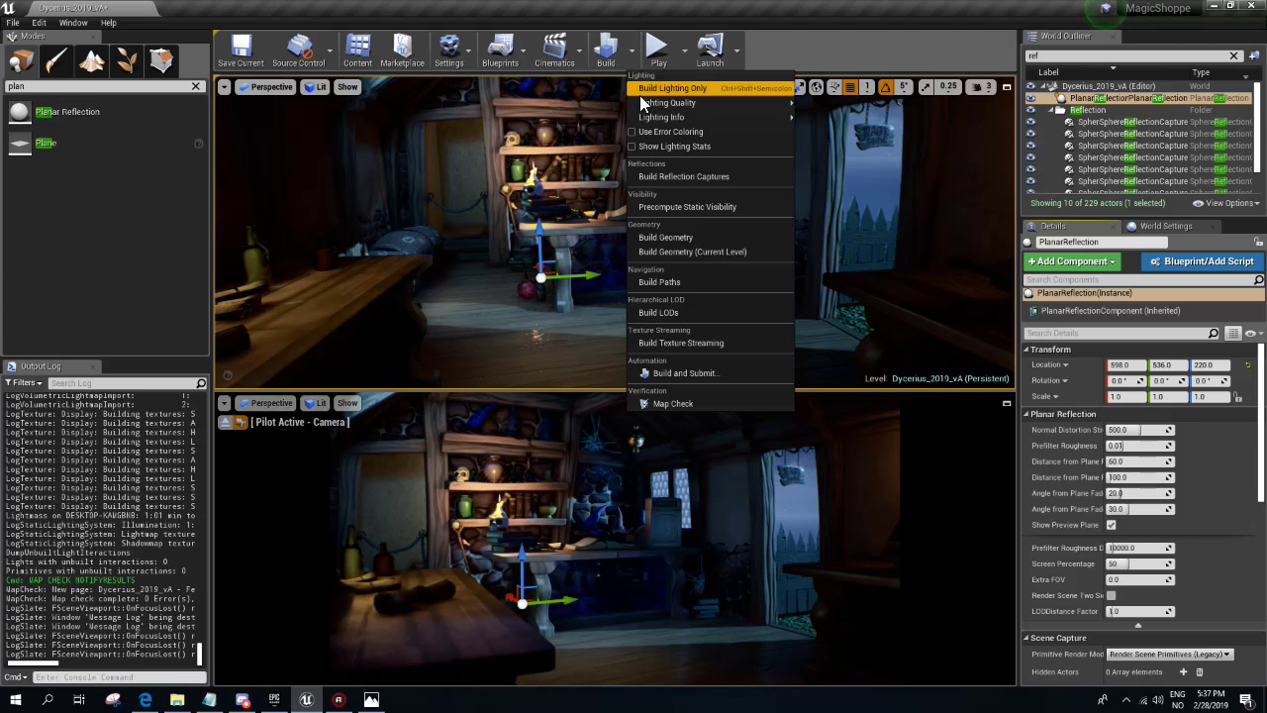
{"action": "left_click", "coordinate": [669, 169]}
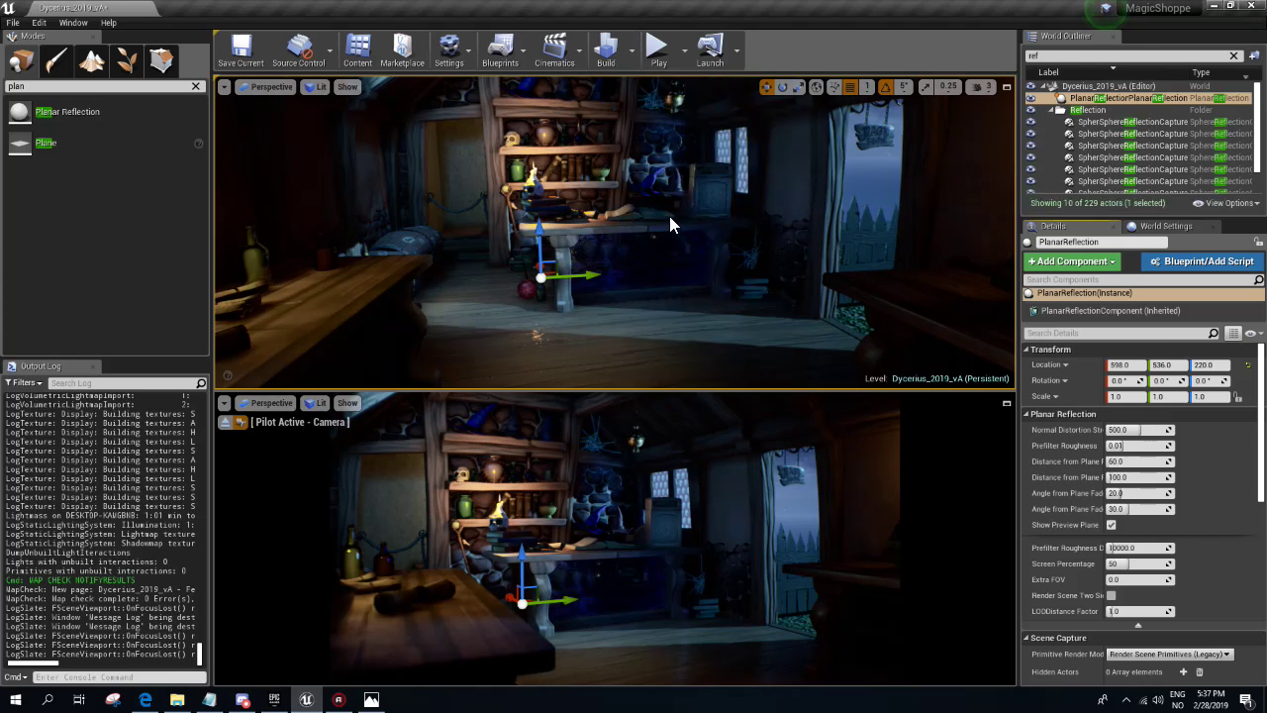
{"action": "left_click_drag", "start_coordinate": [668, 238], "coordinate": [683, 188]}
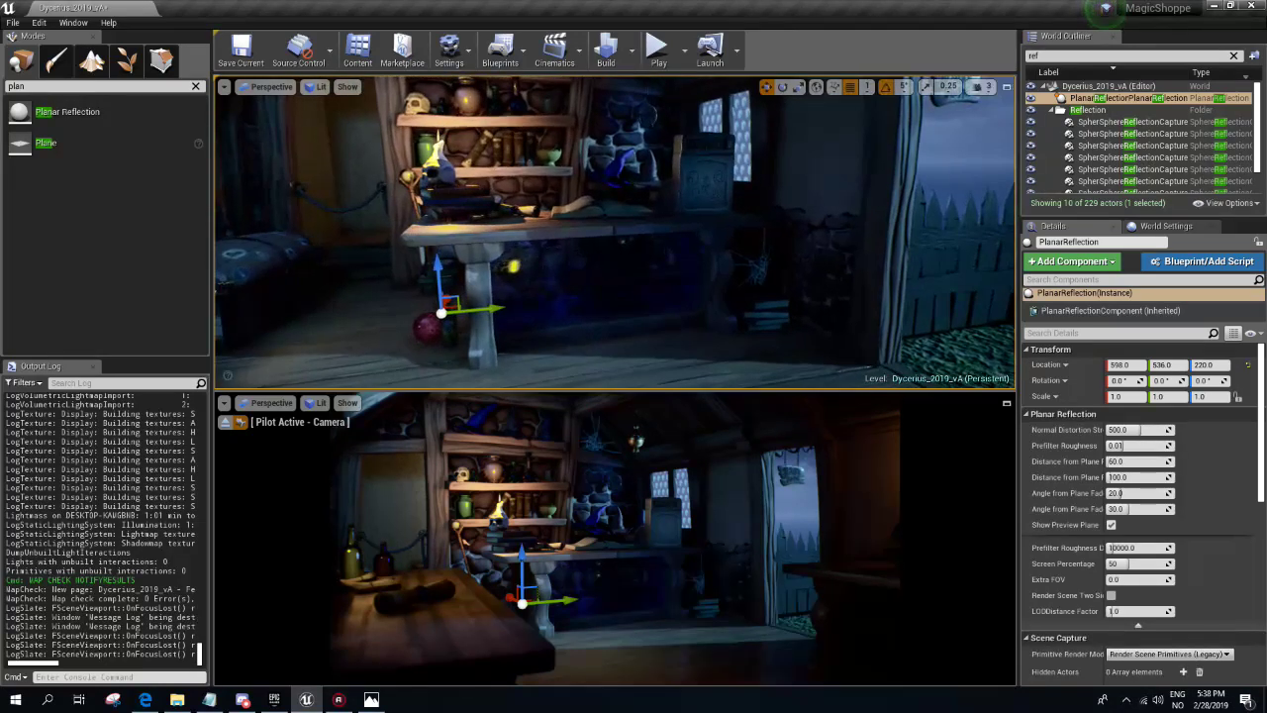
{"action": "left_click_drag", "start_coordinate": [526, 253], "coordinate": [520, 253]}
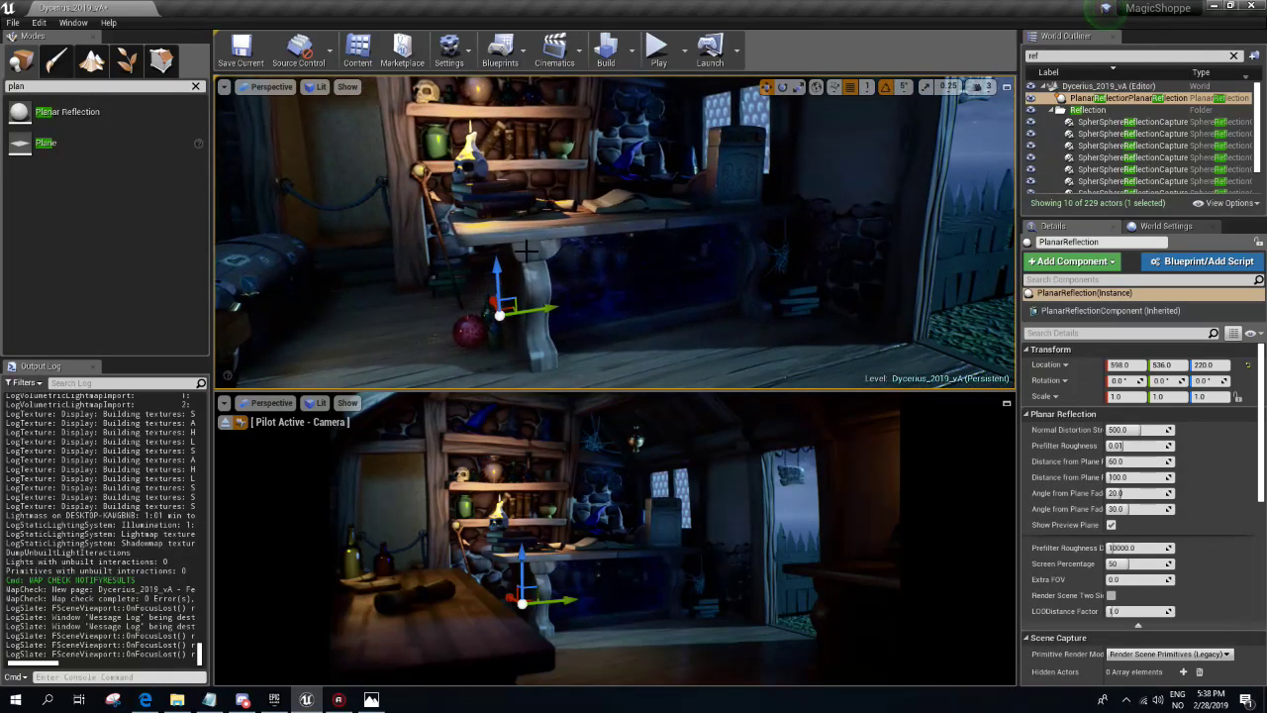
{"action": "left_click", "coordinate": [196, 87]}
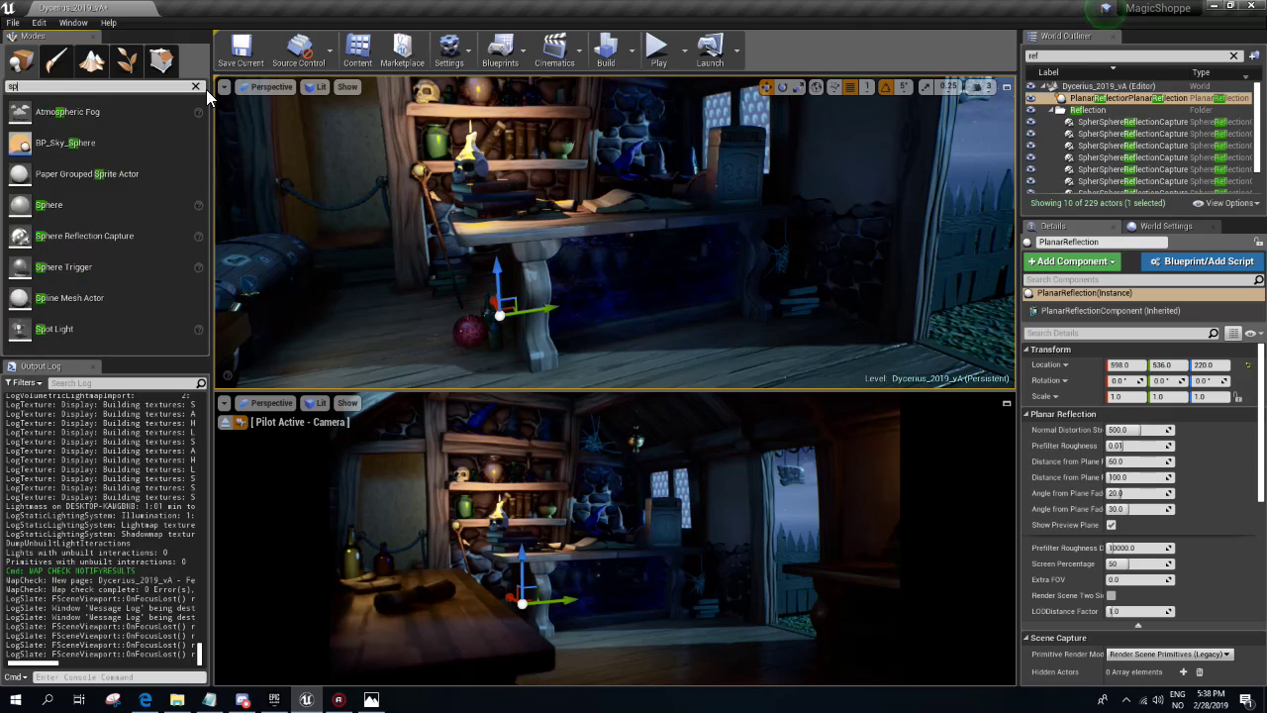
- Drop a Sphere Reflection Capture beside the desk
{"action": "type", "text": "sphere"}
{"action": "left_click_drag", "start_coordinate": [100, 174], "coordinate": [653, 293]}
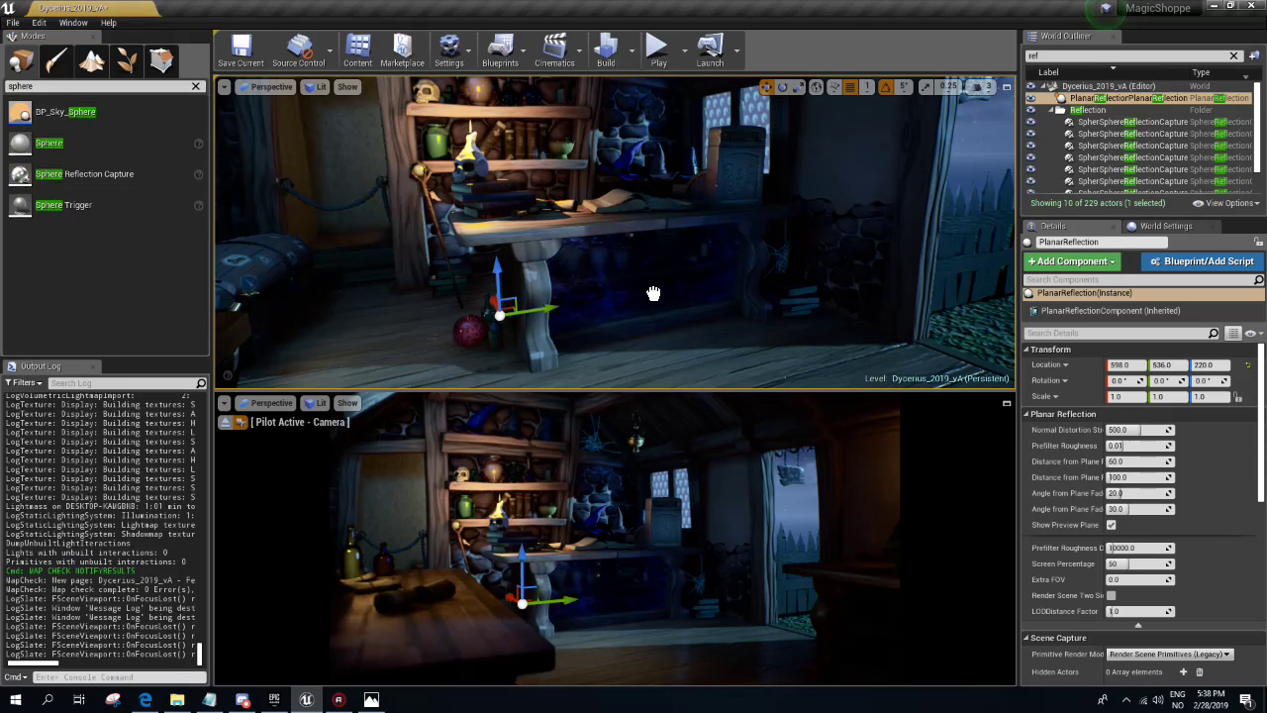
{"action": "left_click_drag", "start_coordinate": [691, 332], "coordinate": [699, 291]}
{"action": "key", "text": "g"}
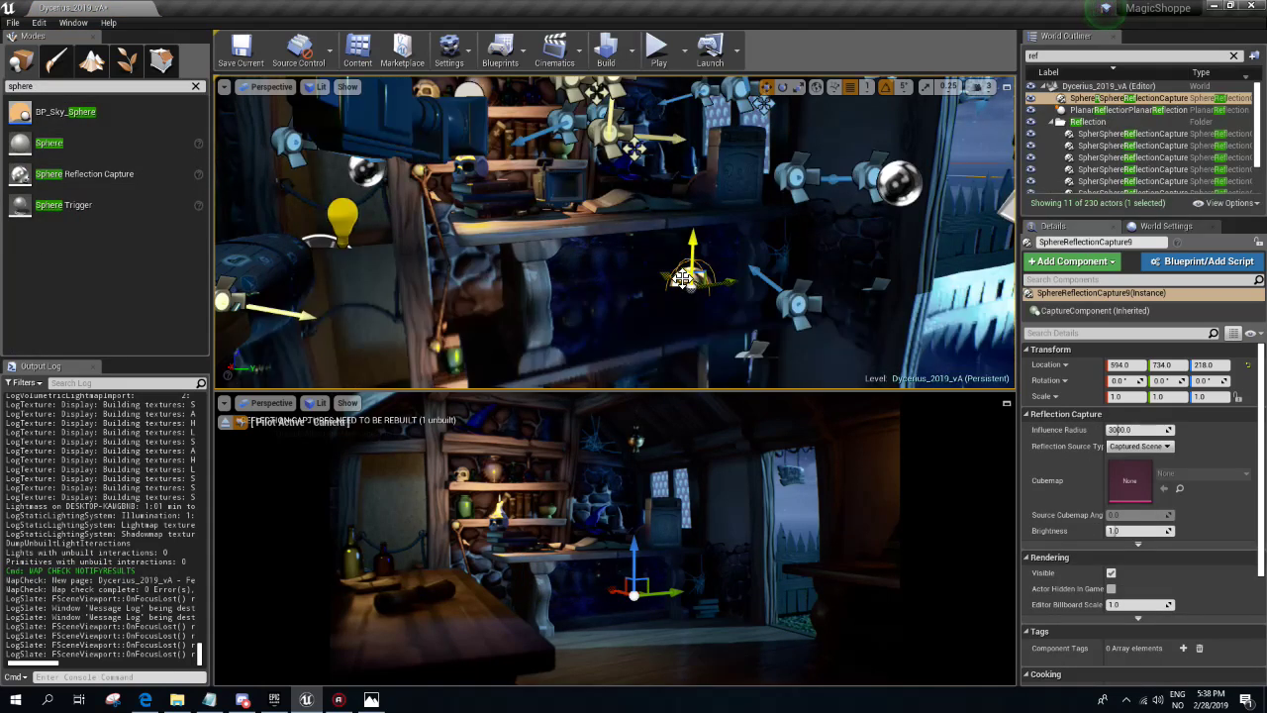
- Lower the planar reflection closer to the floor
{"action": "right_click_drag", "start_coordinate": [690, 277], "coordinate": [687, 213]}
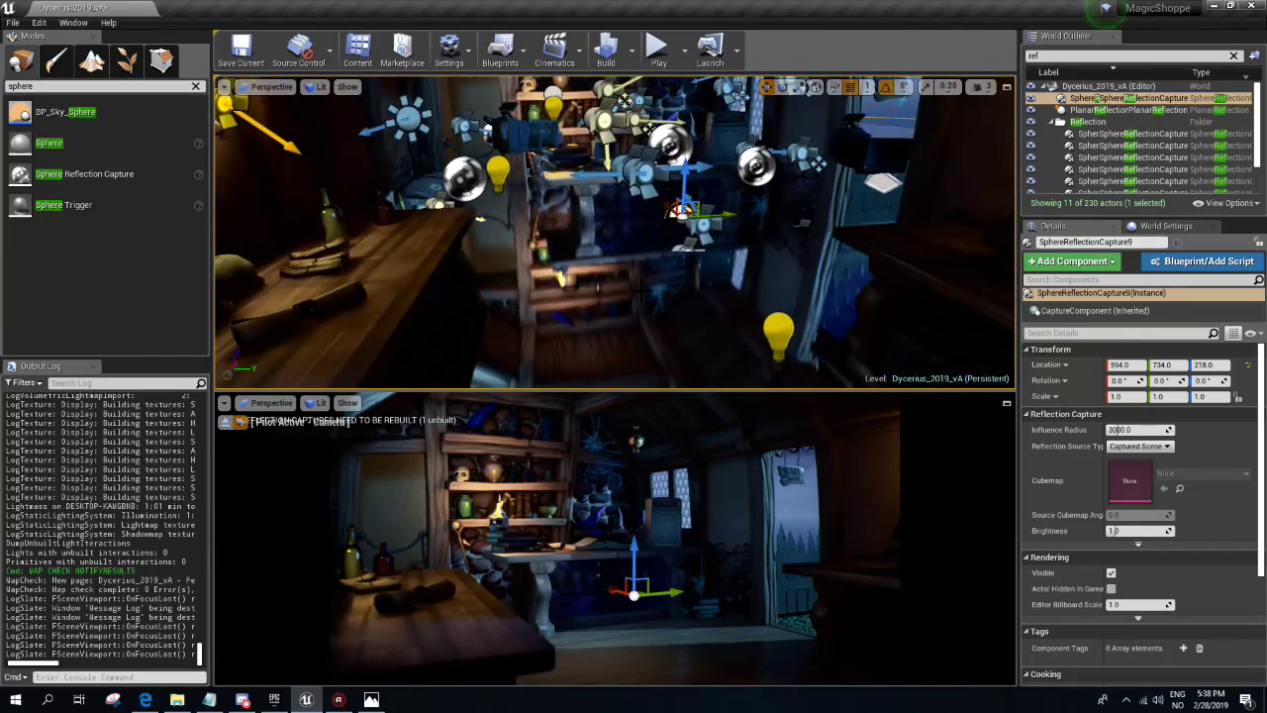
{"action": "key", "text": "g"}
{"action": "key", "text": "g"}
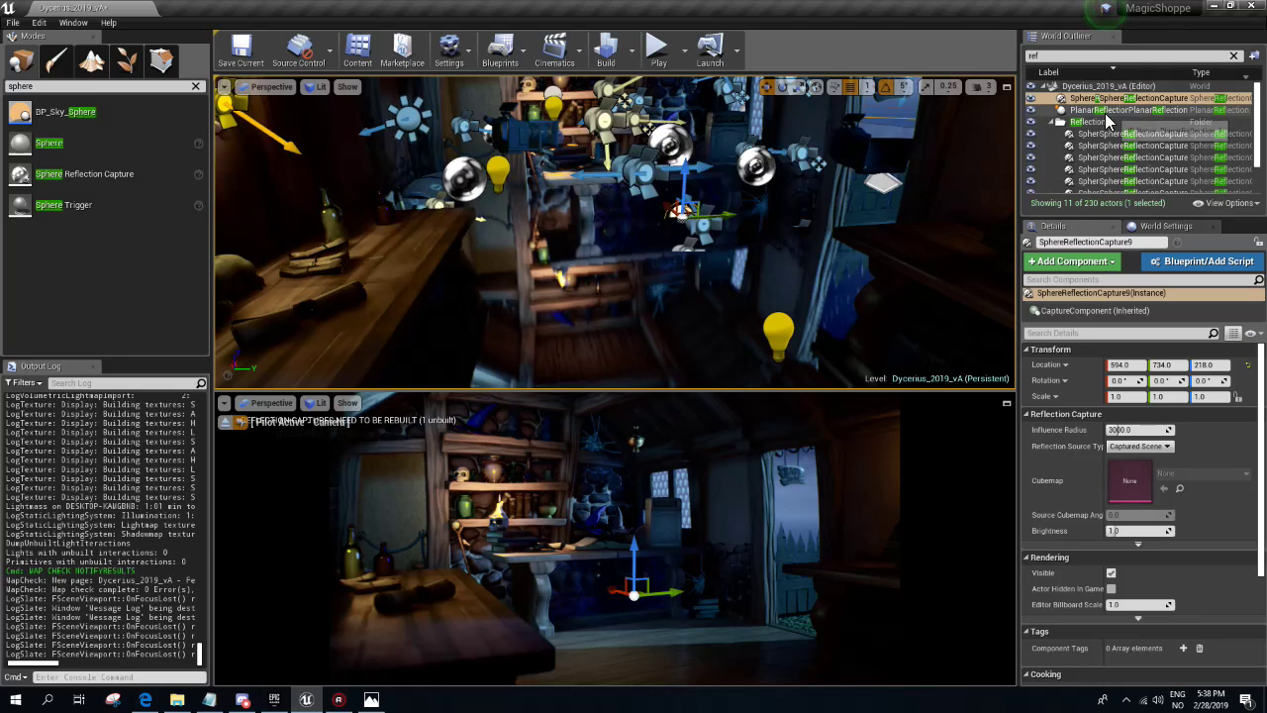
{"action": "left_click", "coordinate": [1129, 109]}
{"action": "left_click_drag", "start_coordinate": [569, 196], "coordinate": [569, 224]}
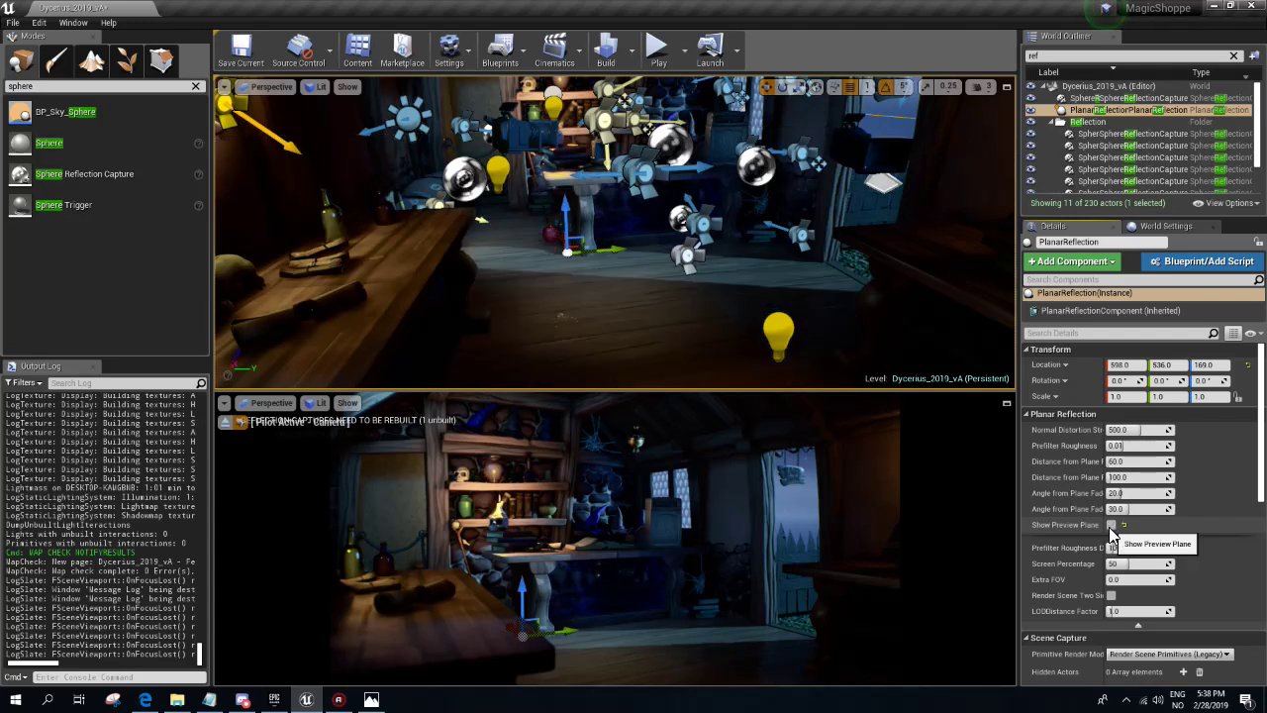
- Move the sphere capture to X 556, keeping Influence Radius near 164 and Brightness 1.0
{"action": "left_click", "coordinate": [1093, 100]}
{"action": "double_click", "coordinate": [1094, 102]}
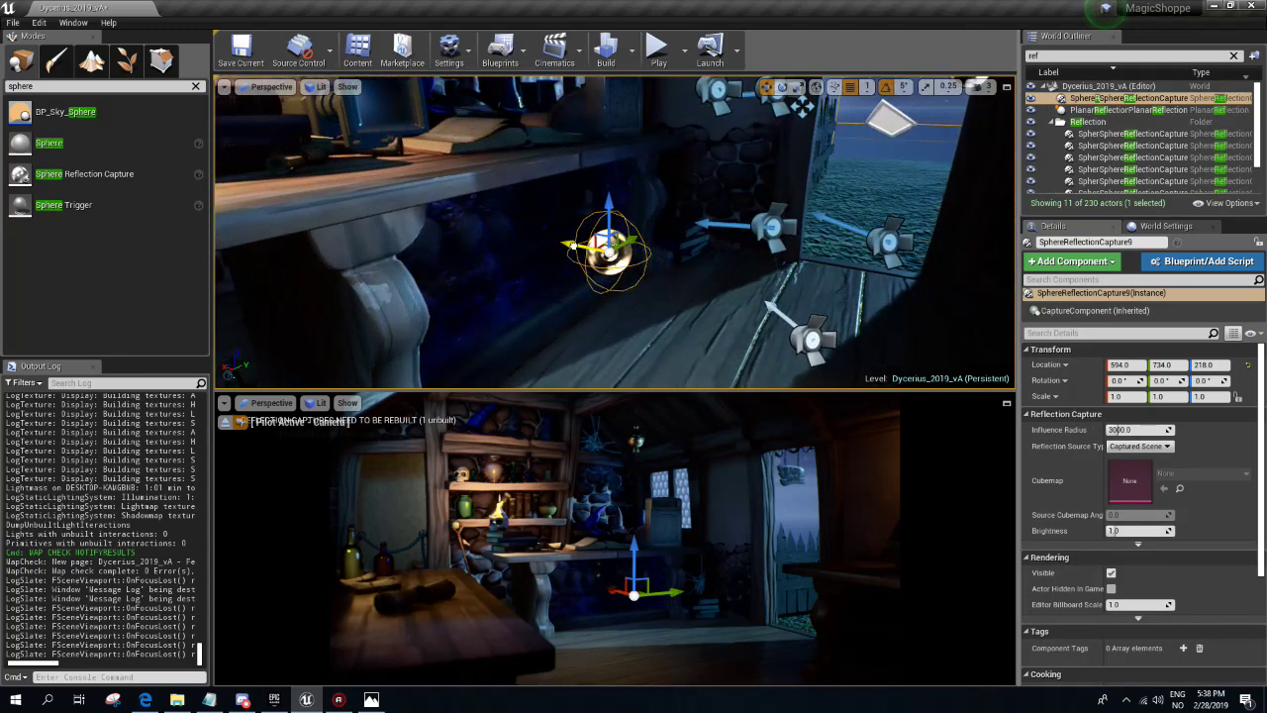
{"action": "left_click_drag", "start_coordinate": [572, 243], "coordinate": [613, 271]}
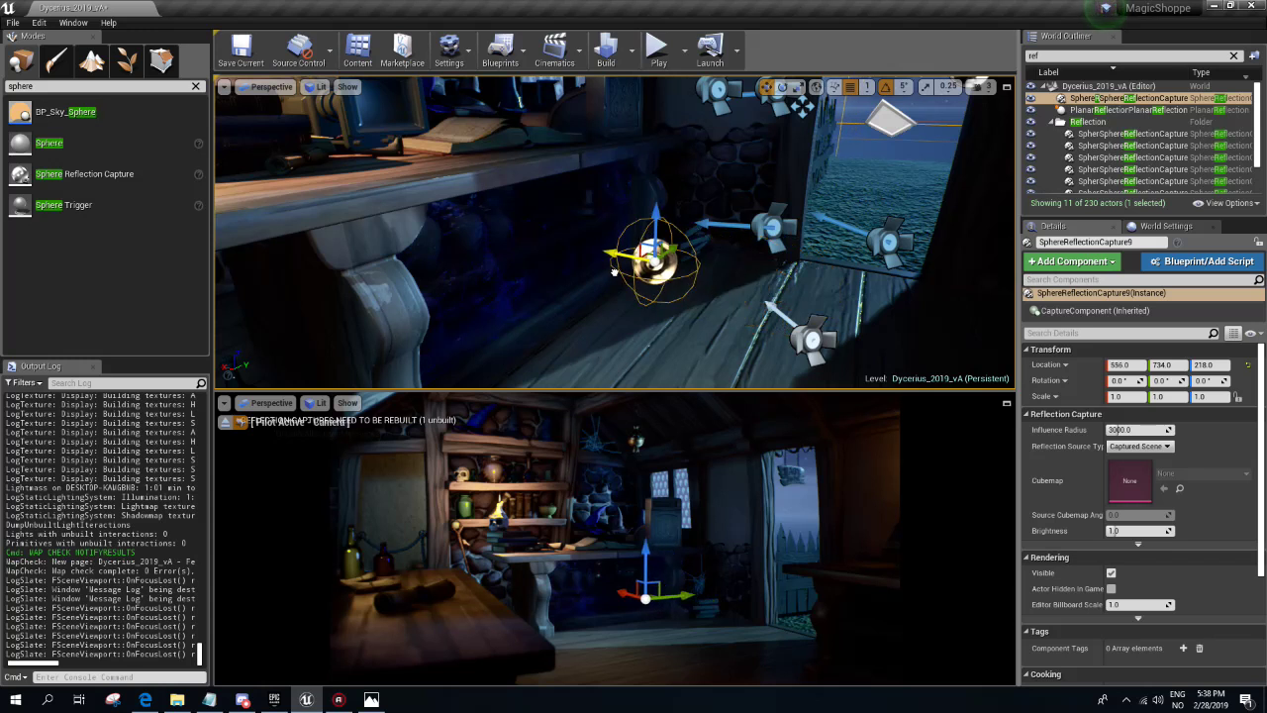
{"action": "left_click_drag", "start_coordinate": [1113, 530], "coordinate": [1116, 531]}
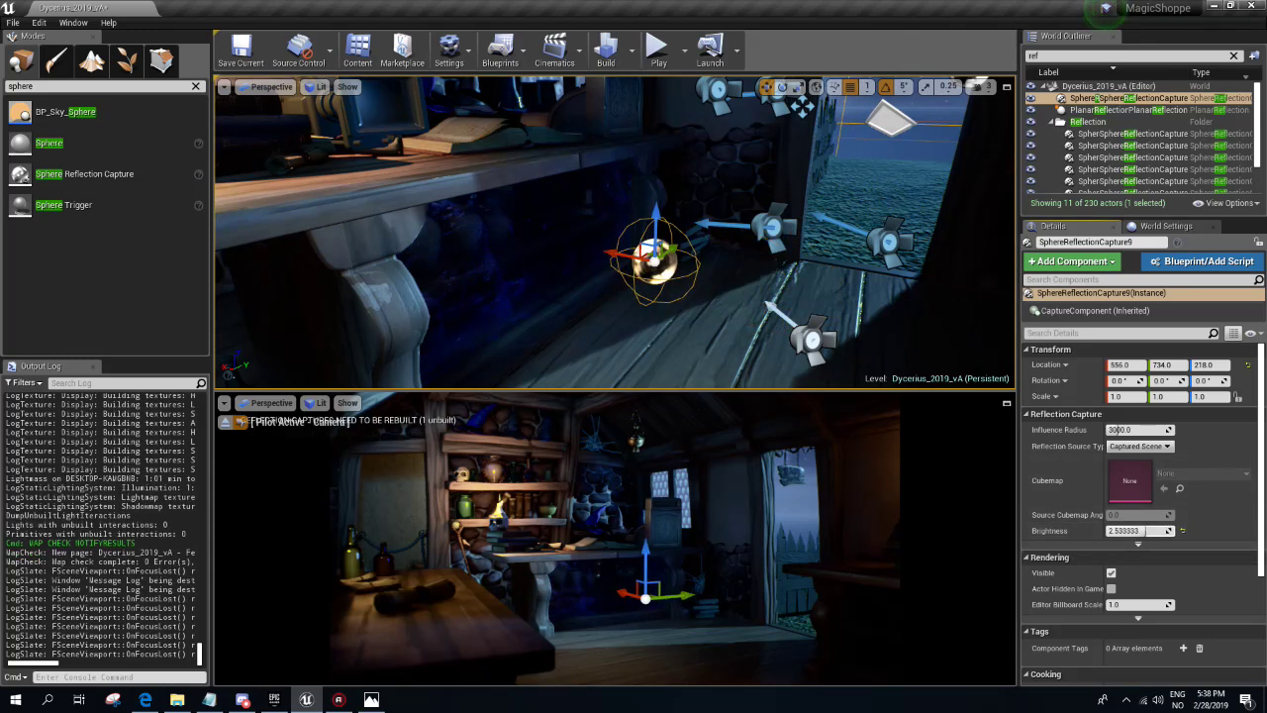
{"action": "mouse_move", "coordinate": [1129, 429]}
{"action": "left_mouse_down"}
{"action": "mouse_move", "coordinate": [1188, 429]}
{"action": "mouse_move", "coordinate": [1089, 430]}
{"action": "left_mouse_up"}
{"action": "key", "text": "ctrl+z"}
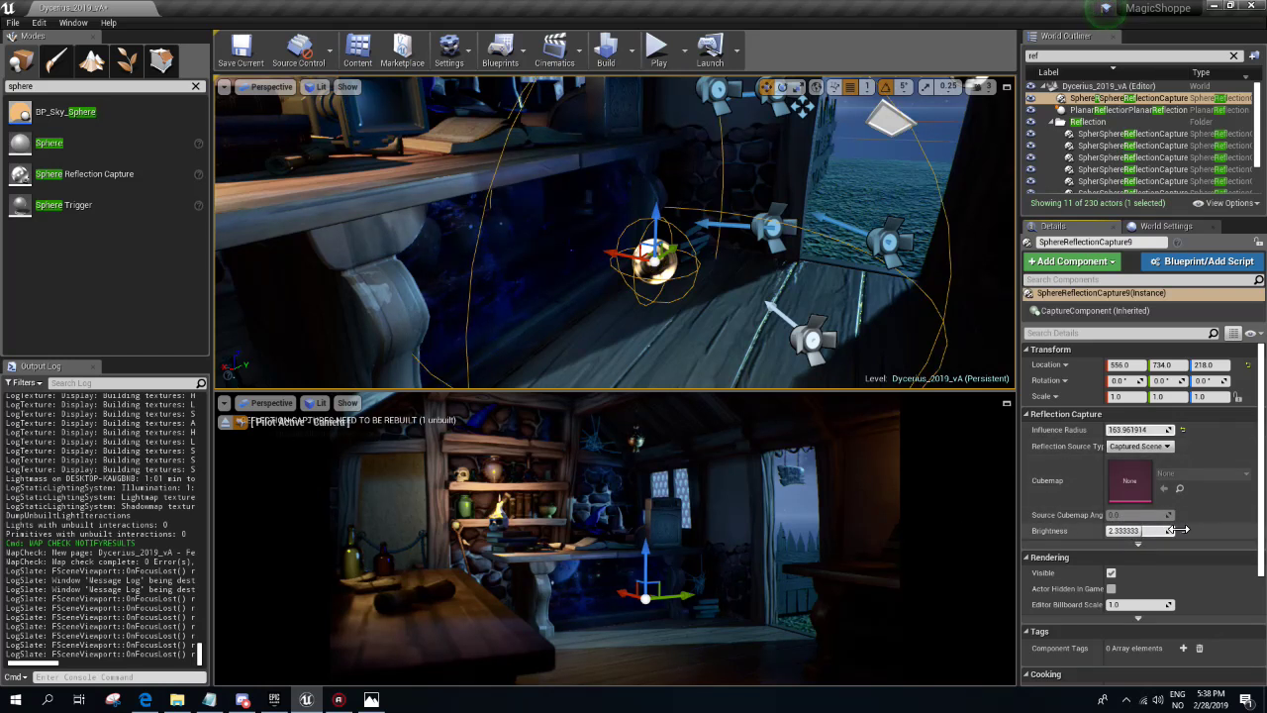
{"action": "type", "text": "1.0"}
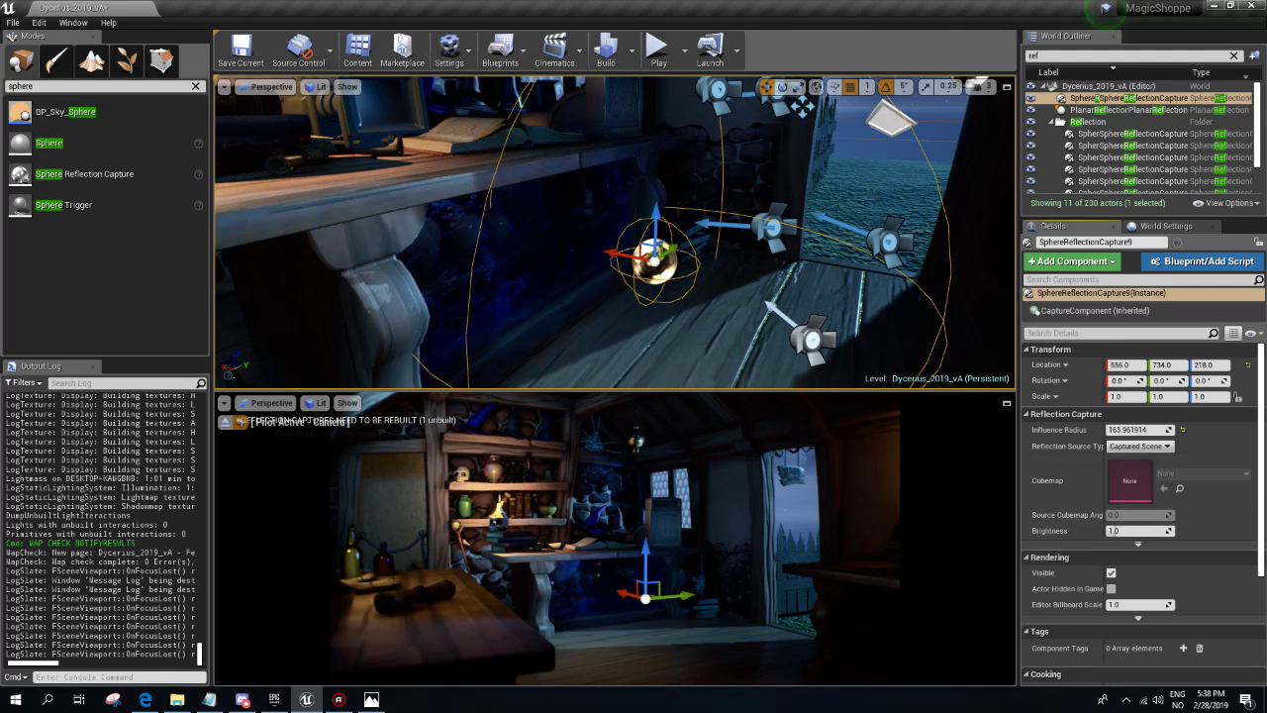
{"action": "left_click", "coordinate": [625, 48]}
- Rebuild the reflection captures and duplicate a capture up by the shelves
{"action": "left_click", "coordinate": [668, 181]}
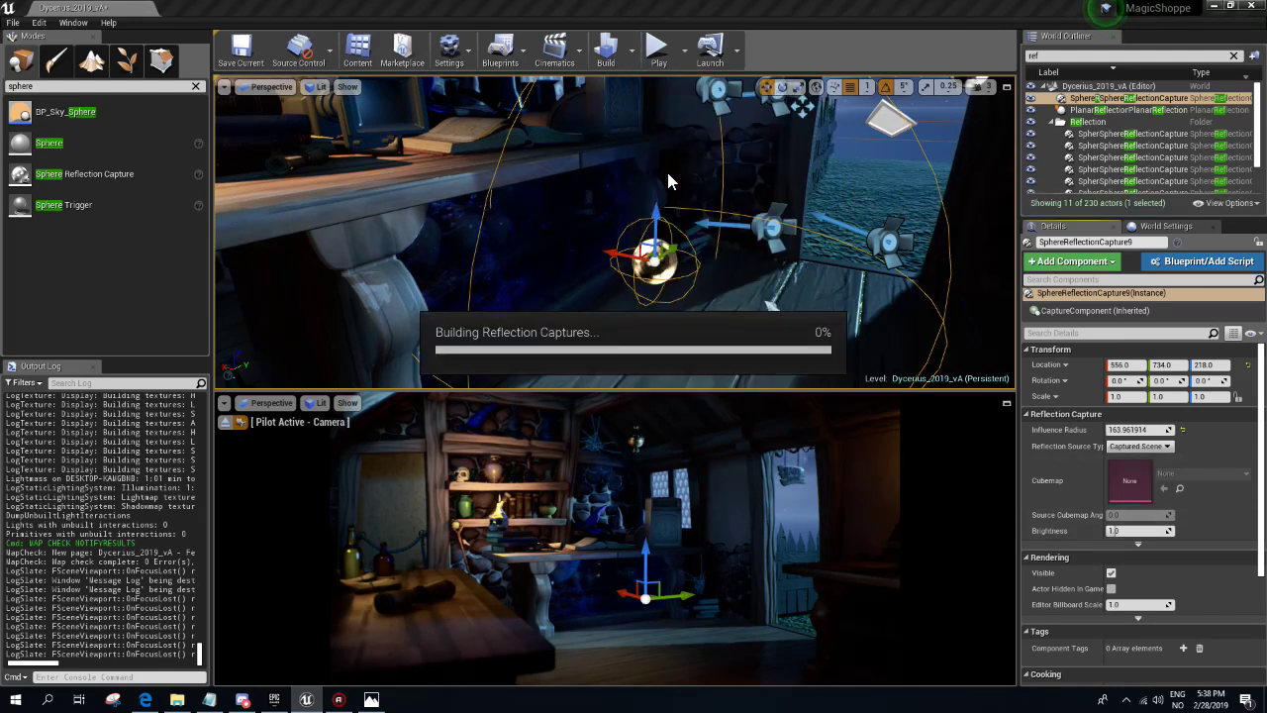
{"action": "mouse_move", "coordinate": [624, 169]}
{"action": "right_mouse_down"}
{"action": "mouse_move", "coordinate": [654, 124]}
{"action": "mouse_move", "coordinate": [578, 123]}
{"action": "right_mouse_up"}
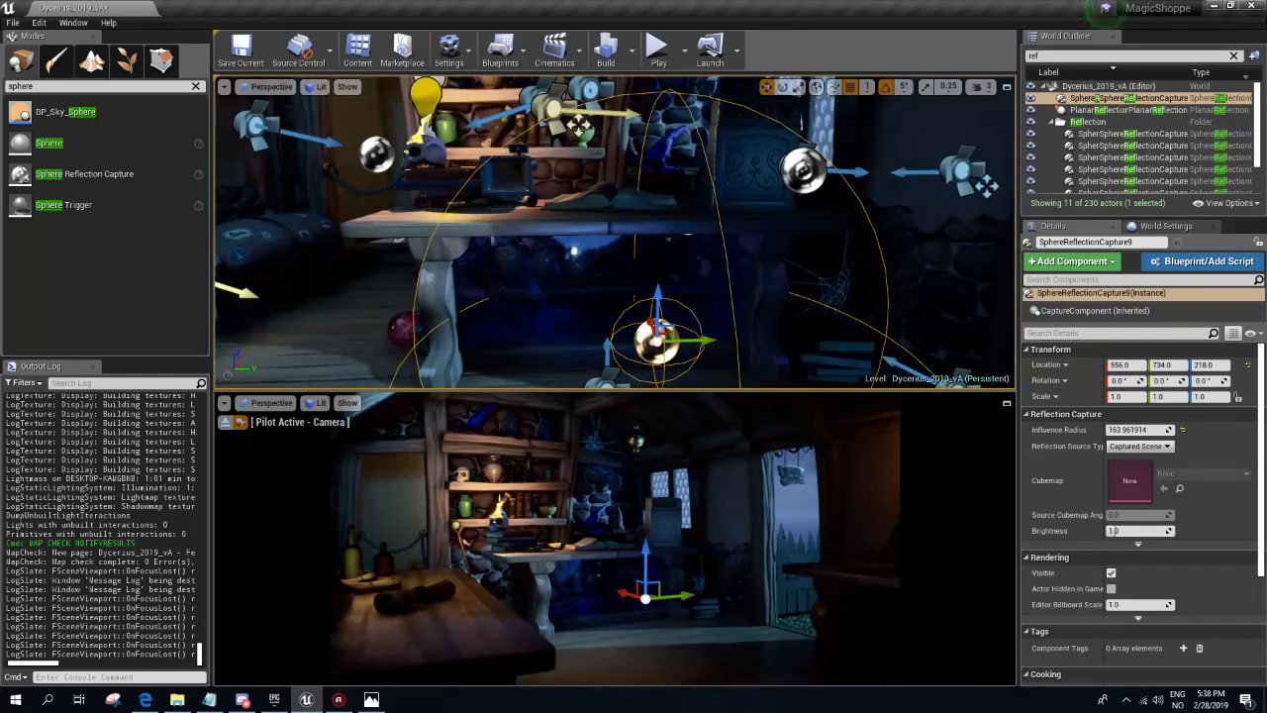
{"action": "left_click_drag", "start_coordinate": [675, 332], "coordinate": [818, 163], "text": "alt"}
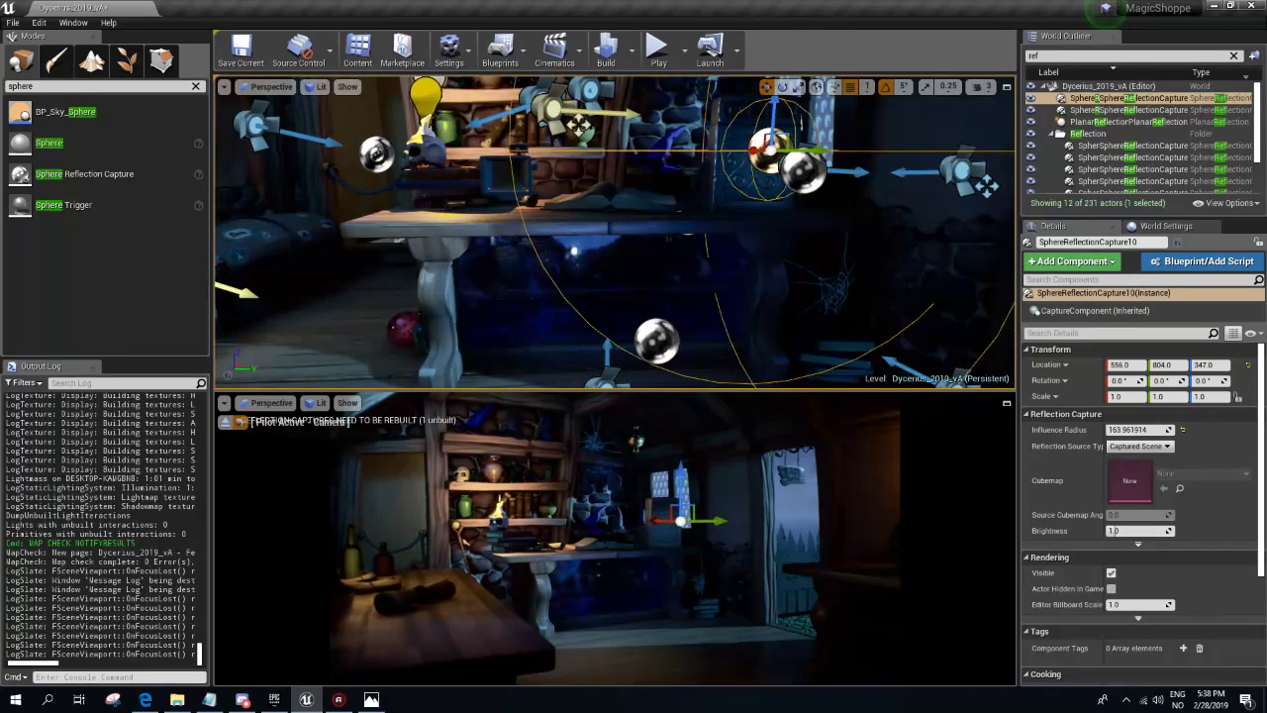
{"action": "mouse_move", "coordinate": [818, 163]}
{"action": "right_mouse_down"}
{"action": "mouse_move", "coordinate": [693, 198]}
{"action": "mouse_move", "coordinate": [634, 178]}
{"action": "right_mouse_up"}
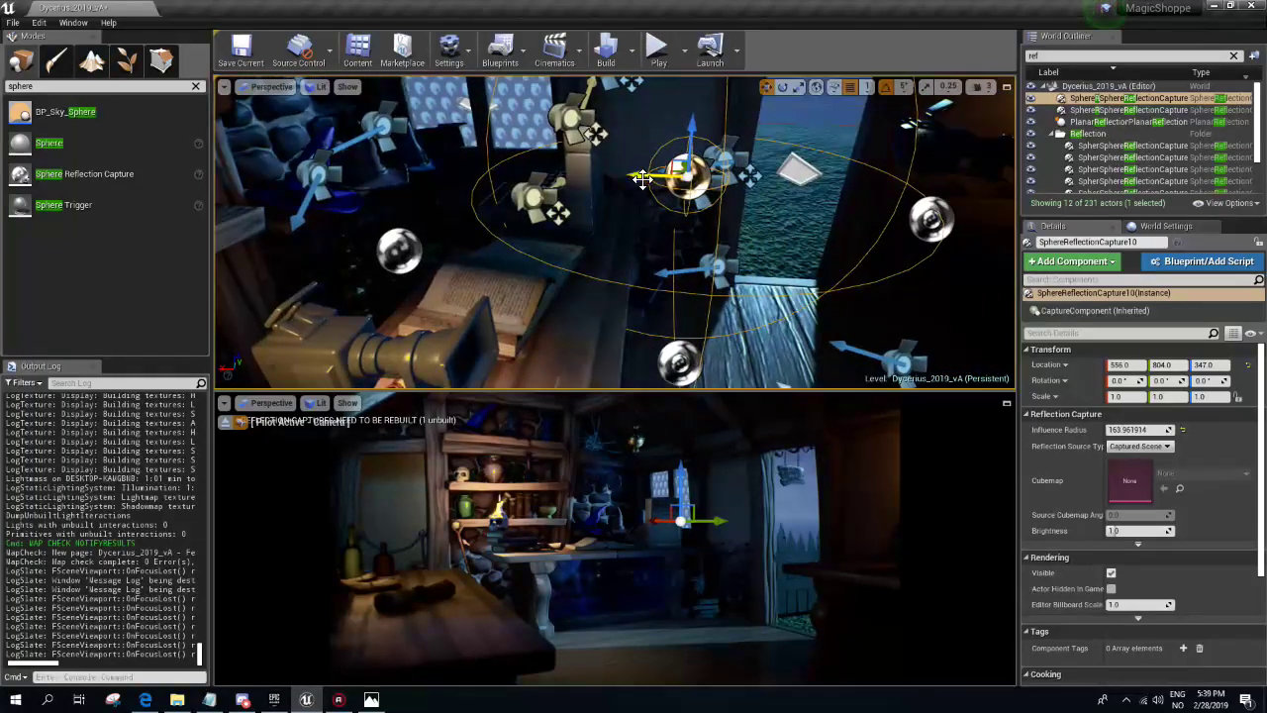
{"action": "mouse_move", "coordinate": [523, 170]}
{"action": "left_mouse_down"}
{"action": "mouse_move", "coordinate": [511, 173]}
{"action": "mouse_move", "coordinate": [658, 198]}
{"action": "mouse_move", "coordinate": [423, 221]}
{"action": "mouse_move", "coordinate": [466, 223]}
{"action": "left_mouse_up"}
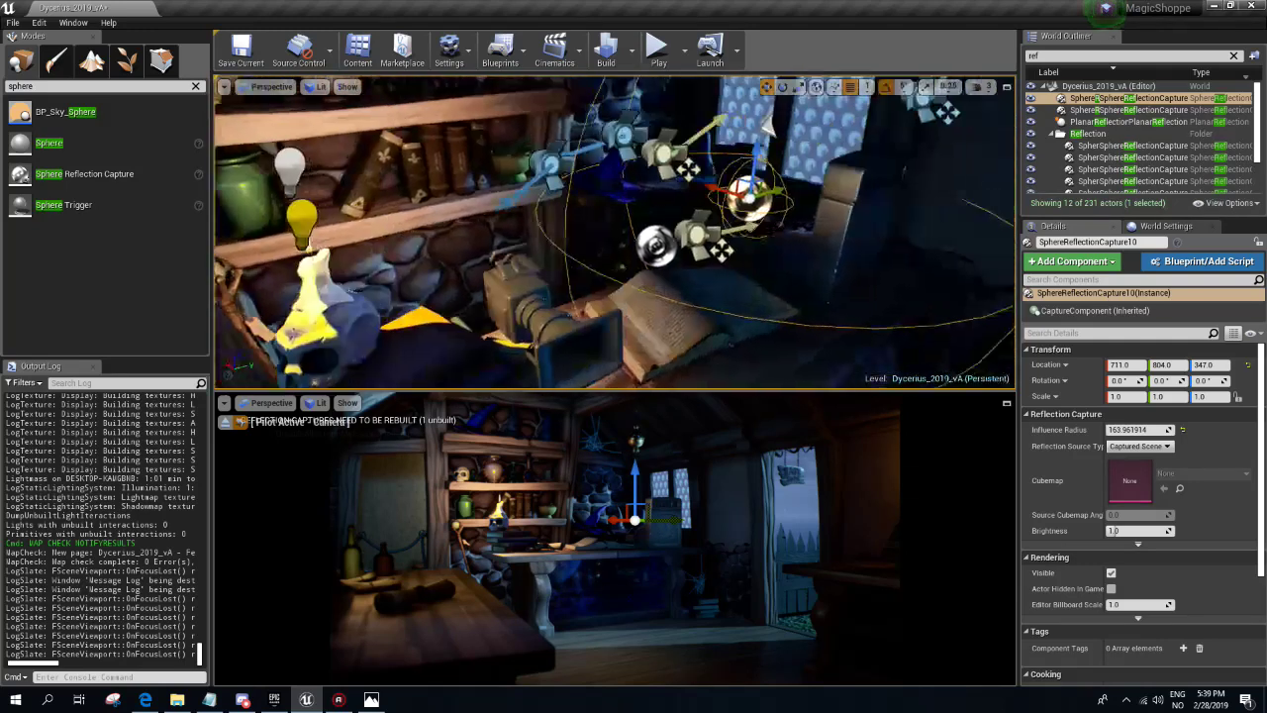
- Add two more capture copies spaced along Y beside the shelves
{"action": "right_click_drag", "start_coordinate": [821, 202], "coordinate": [821, 203]}
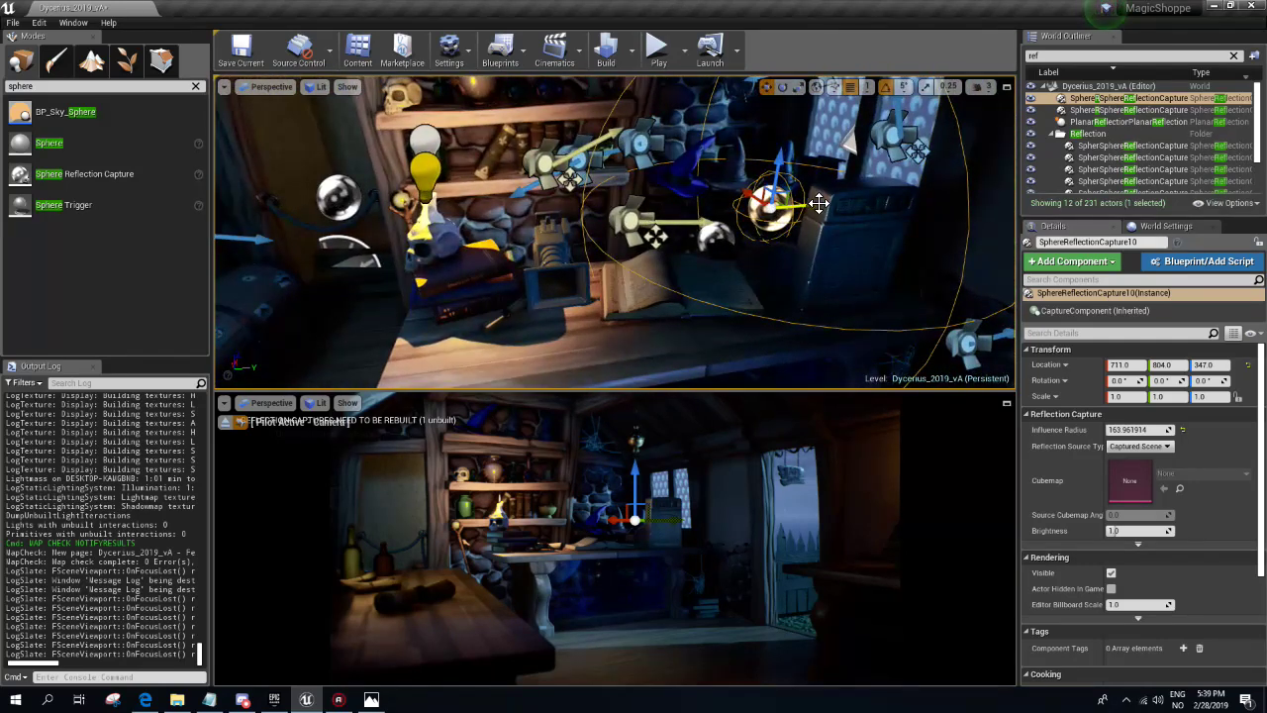
{"action": "mouse_move", "coordinate": [818, 202]}
{"action": "left_mouse_down", "text": "alt"}
{"action": "mouse_move", "coordinate": [638, 220]}
{"action": "mouse_move", "coordinate": [655, 236]}
{"action": "mouse_move", "coordinate": [707, 238]}
{"action": "mouse_move", "coordinate": [683, 206]}
{"action": "left_mouse_up", "text": "alt"}
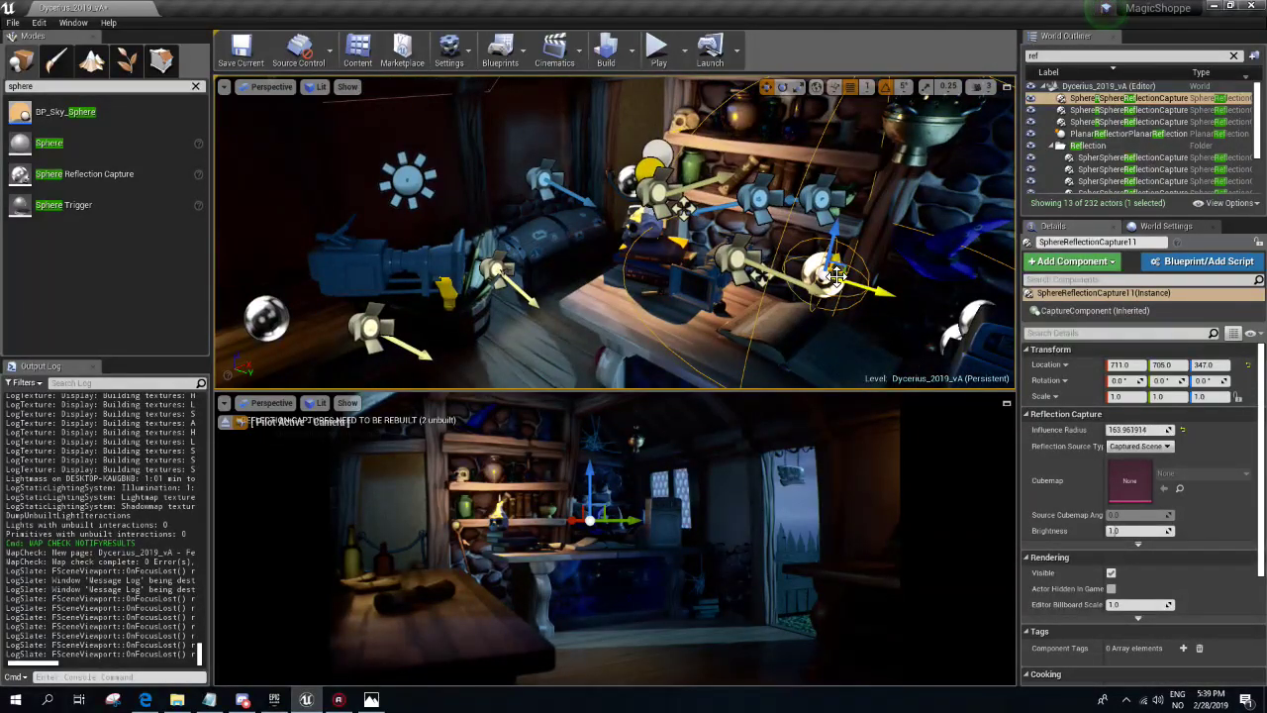
{"action": "left_click_drag", "start_coordinate": [836, 277], "coordinate": [700, 198], "text": "alt"}
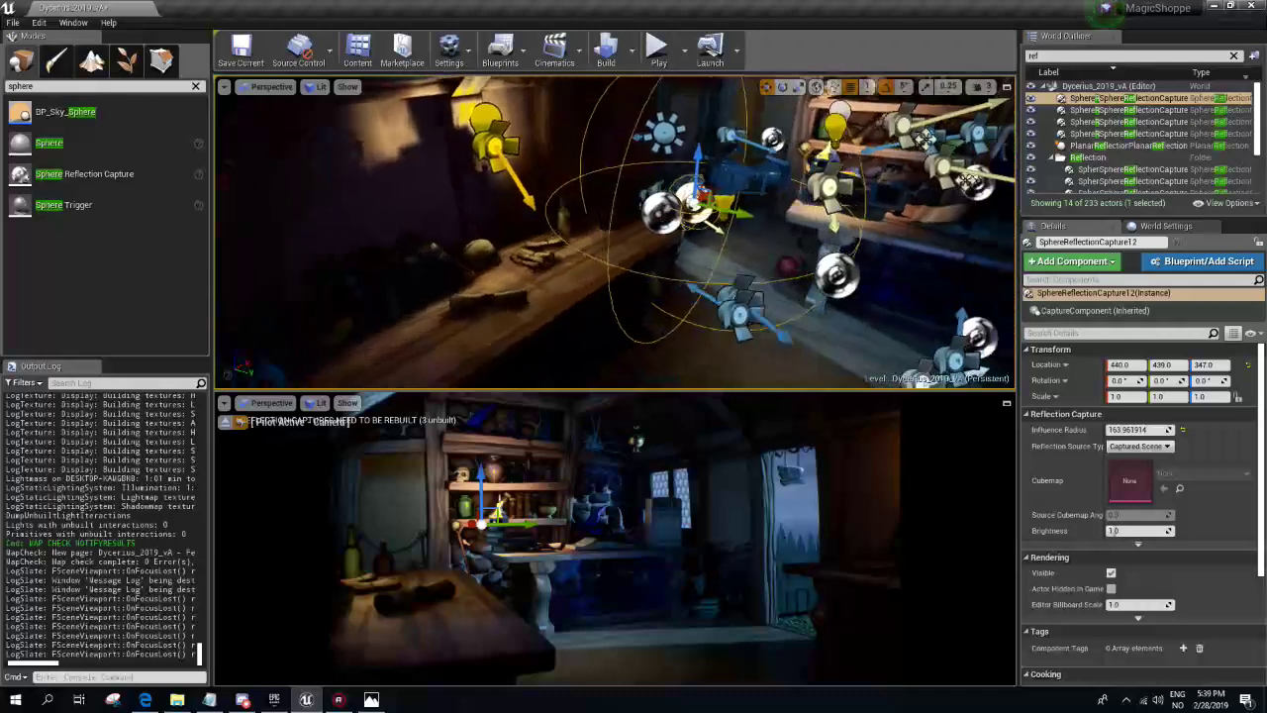
{"action": "right_click_drag", "start_coordinate": [613, 233], "coordinate": [633, 228]}
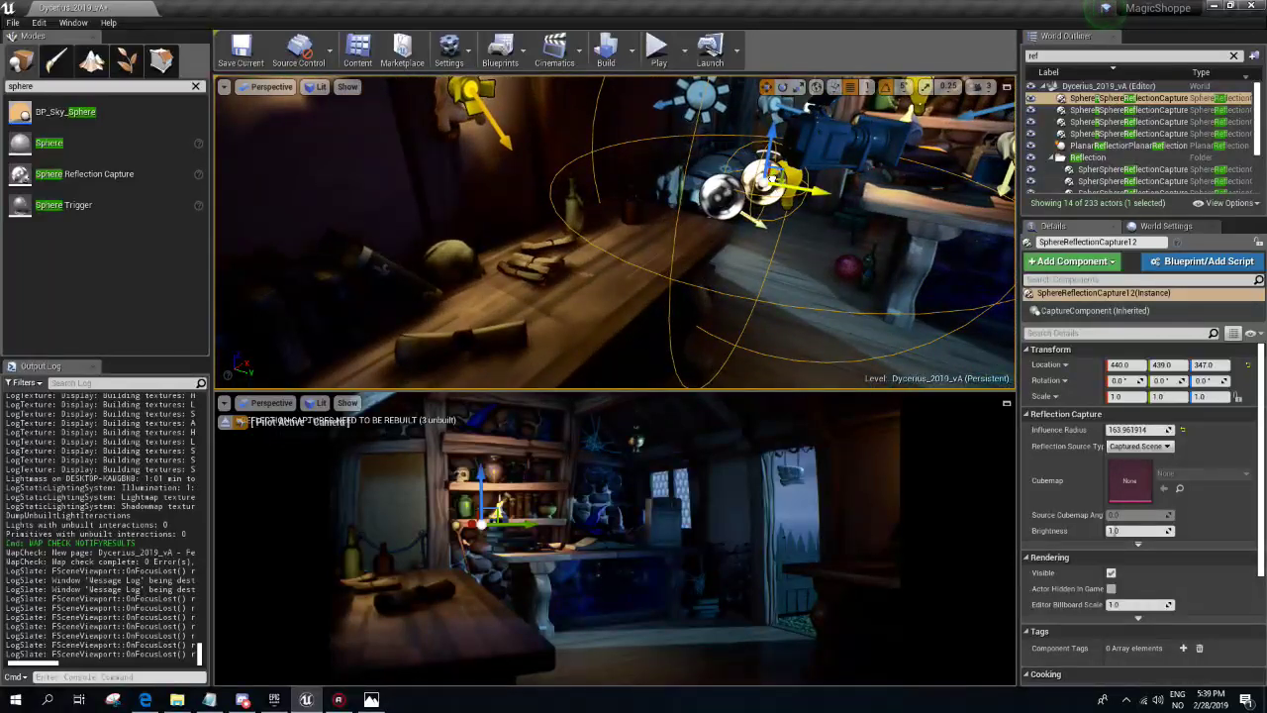
{"action": "left_click_drag", "start_coordinate": [770, 178], "coordinate": [613, 223]}
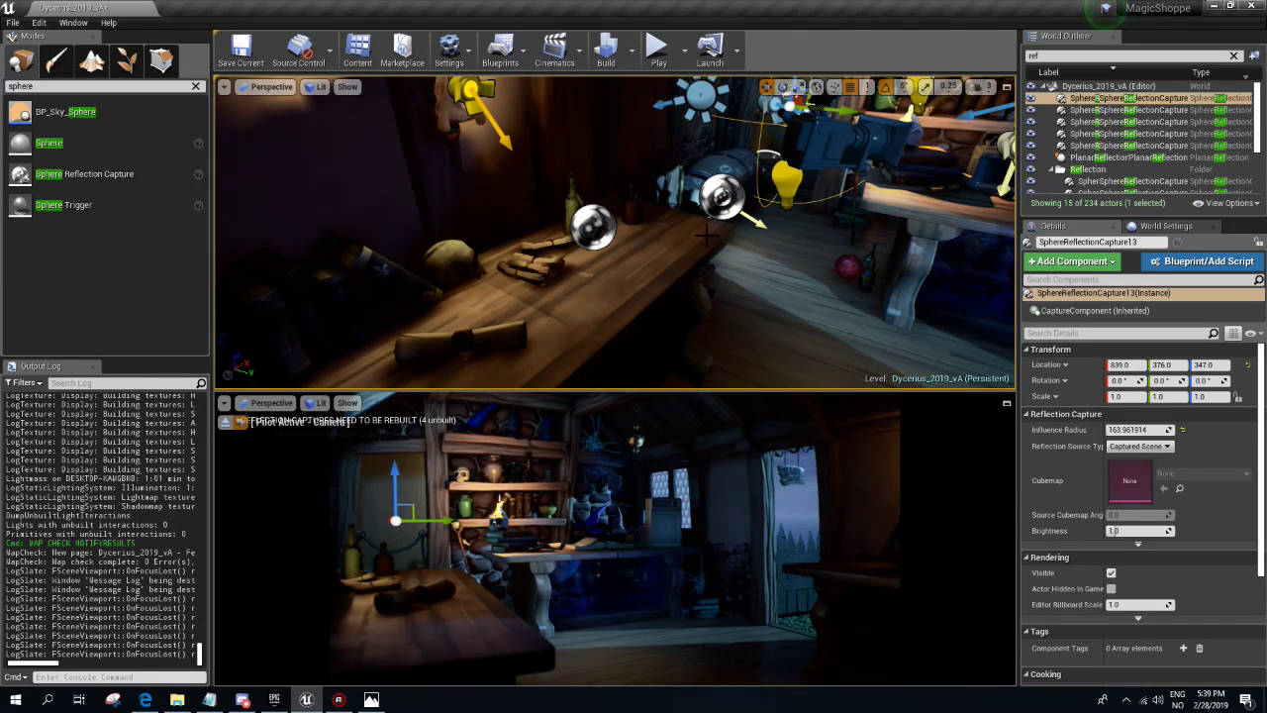
- Duplicate a final capture along the shelf and raise its Influence Radius to about 476
{"action": "mouse_move", "coordinate": [614, 220]}
{"action": "left_mouse_down", "text": "alt+shift"}
{"action": "mouse_move", "coordinate": [593, 242]}
{"action": "mouse_move", "coordinate": [612, 164]}
{"action": "mouse_move", "coordinate": [833, 205]}
{"action": "left_mouse_up", "text": "alt+shift"}
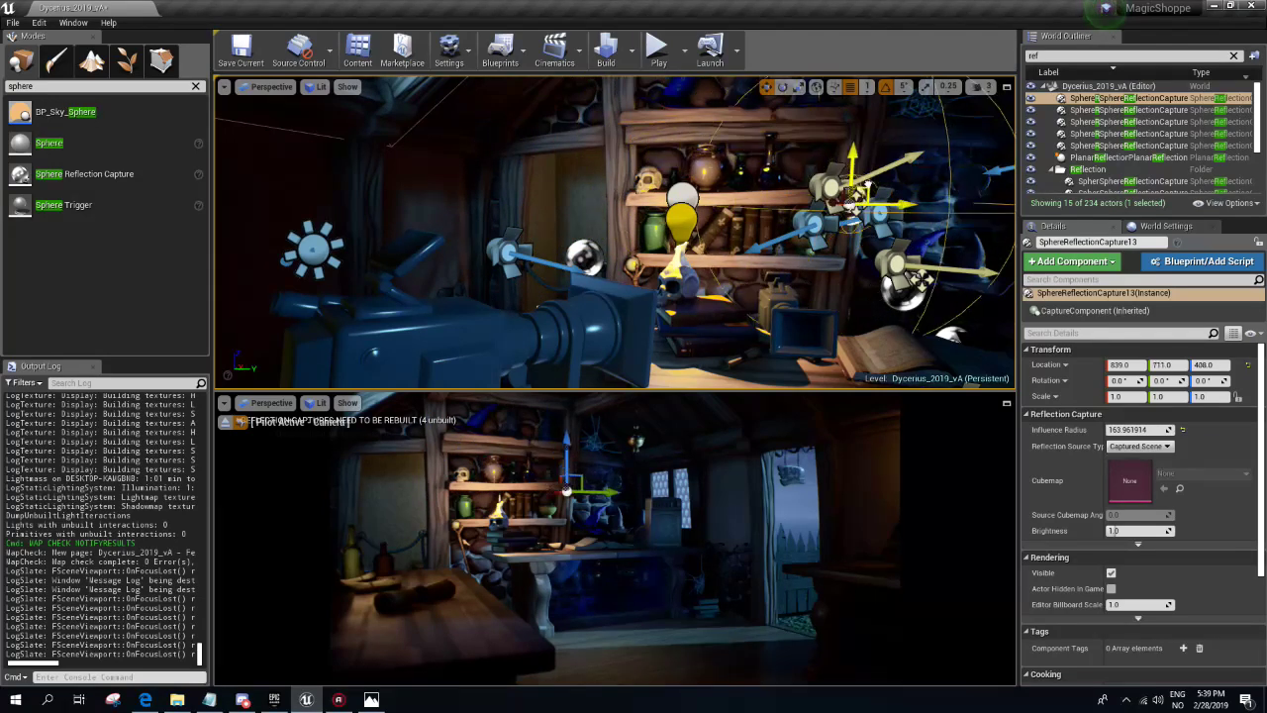
{"action": "mouse_move", "coordinate": [834, 205]}
{"action": "left_mouse_down"}
{"action": "mouse_move", "coordinate": [657, 206]}
{"action": "mouse_move", "coordinate": [878, 173]}
{"action": "mouse_move", "coordinate": [781, 135]}
{"action": "mouse_move", "coordinate": [750, 246]}
{"action": "mouse_move", "coordinate": [758, 183]}
{"action": "left_mouse_up"}
{"action": "left_click_drag", "start_coordinate": [1129, 430], "coordinate": [1188, 429]}
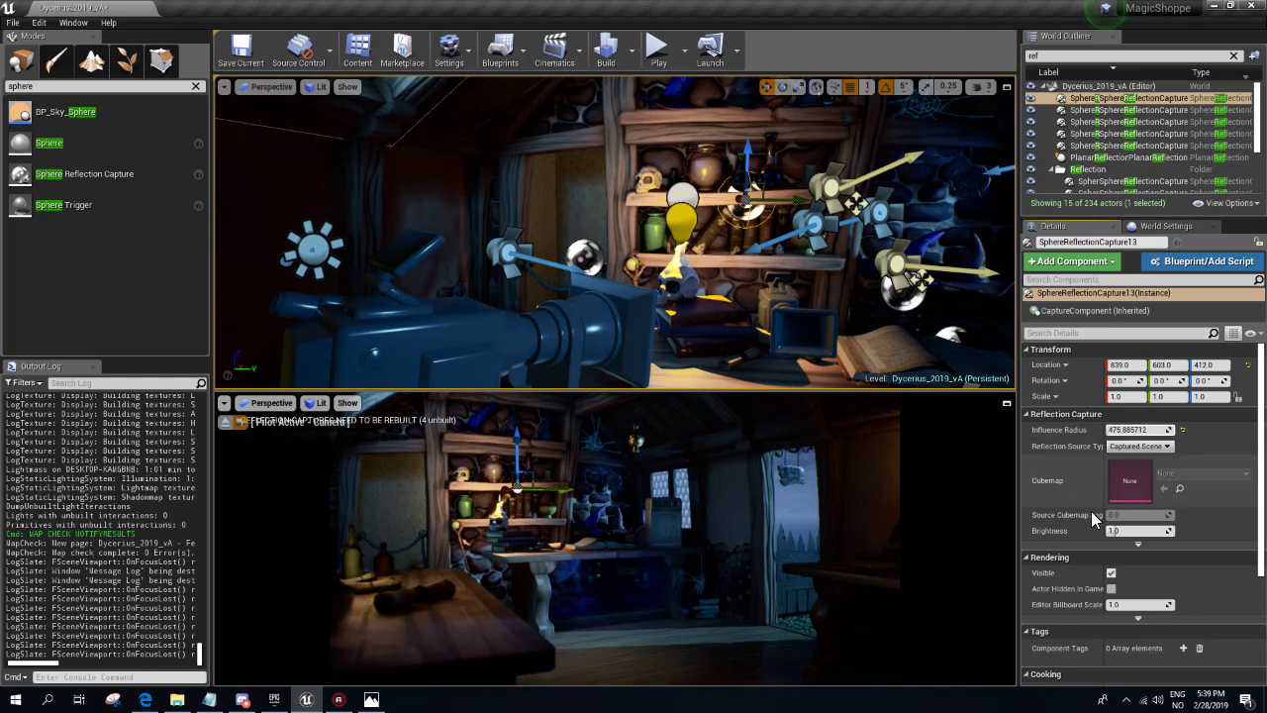
- Compare reflections with the capture hidden, set Influence Radius 150, and move it along the shelf
{"action": "left_click", "coordinate": [1111, 572]}
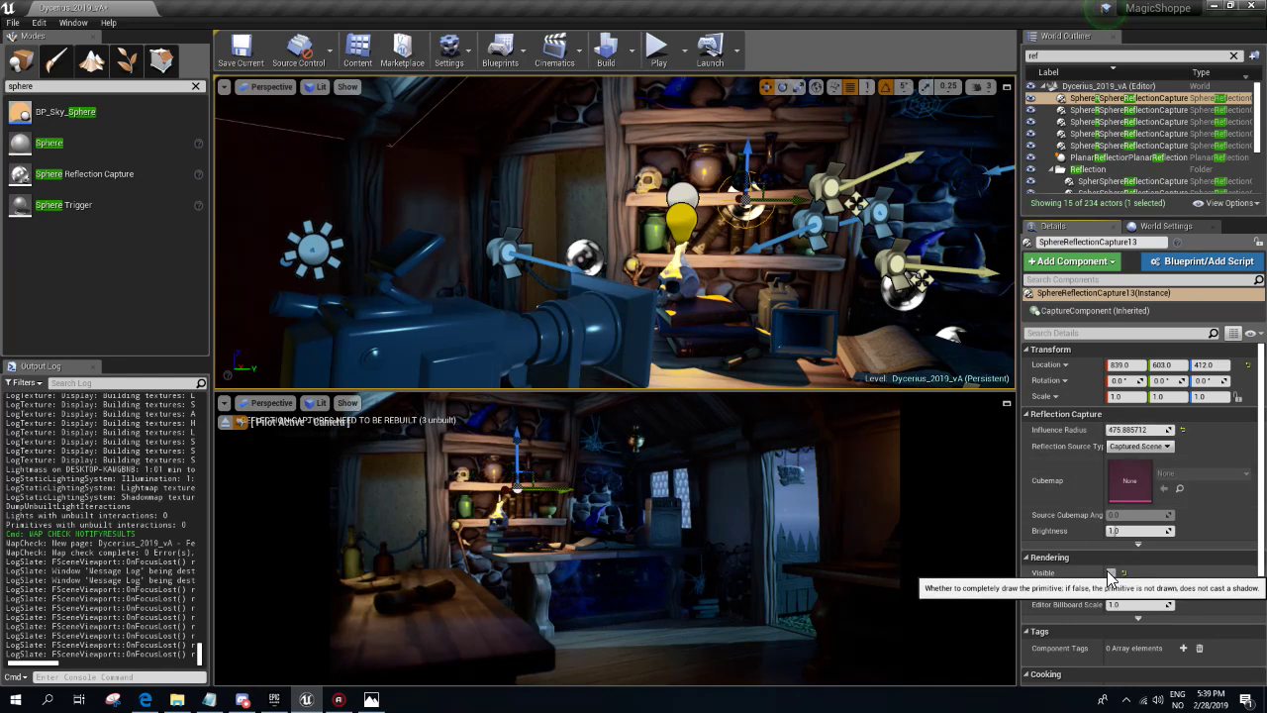
{"action": "left_click", "coordinate": [1111, 573]}
{"action": "right_click_drag", "start_coordinate": [613, 237], "coordinate": [693, 238]}
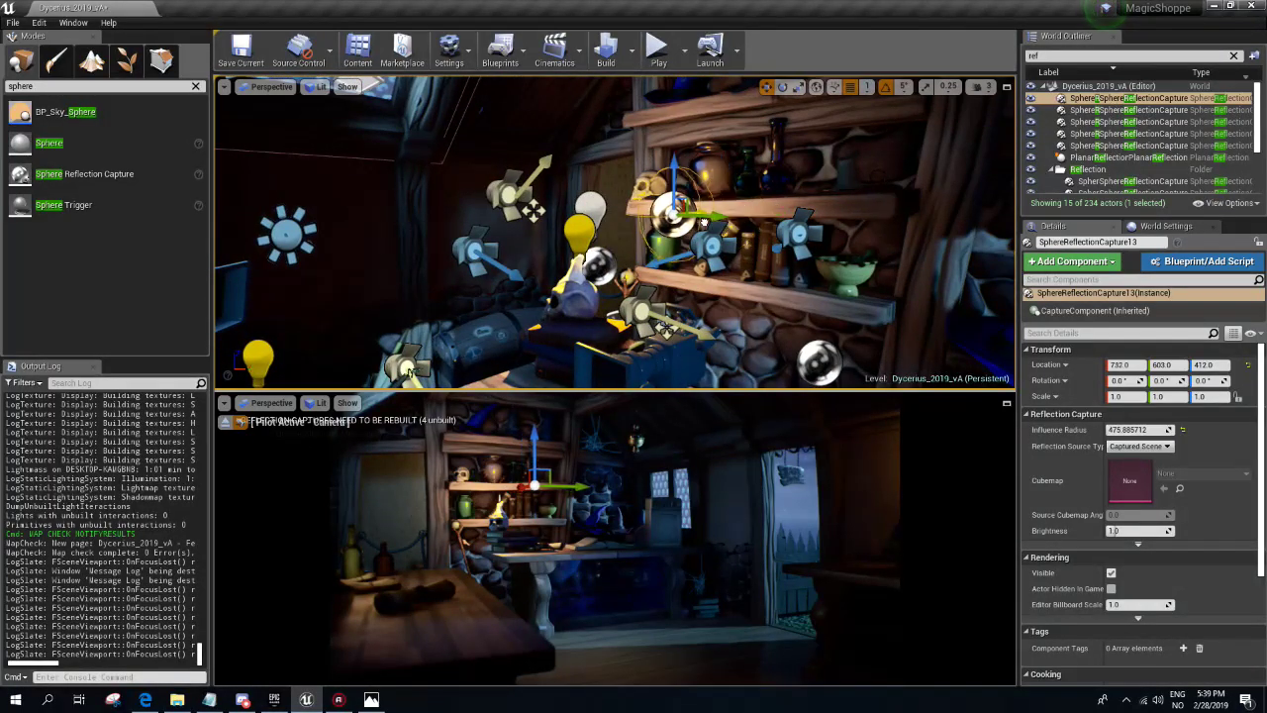
{"action": "mouse_move", "coordinate": [773, 208]}
{"action": "left_mouse_down"}
{"action": "mouse_move", "coordinate": [804, 245]}
{"action": "mouse_move", "coordinate": [657, 214]}
{"action": "left_mouse_up"}
{"action": "left_click", "coordinate": [1125, 430]}
{"action": "type", "text": "150"}
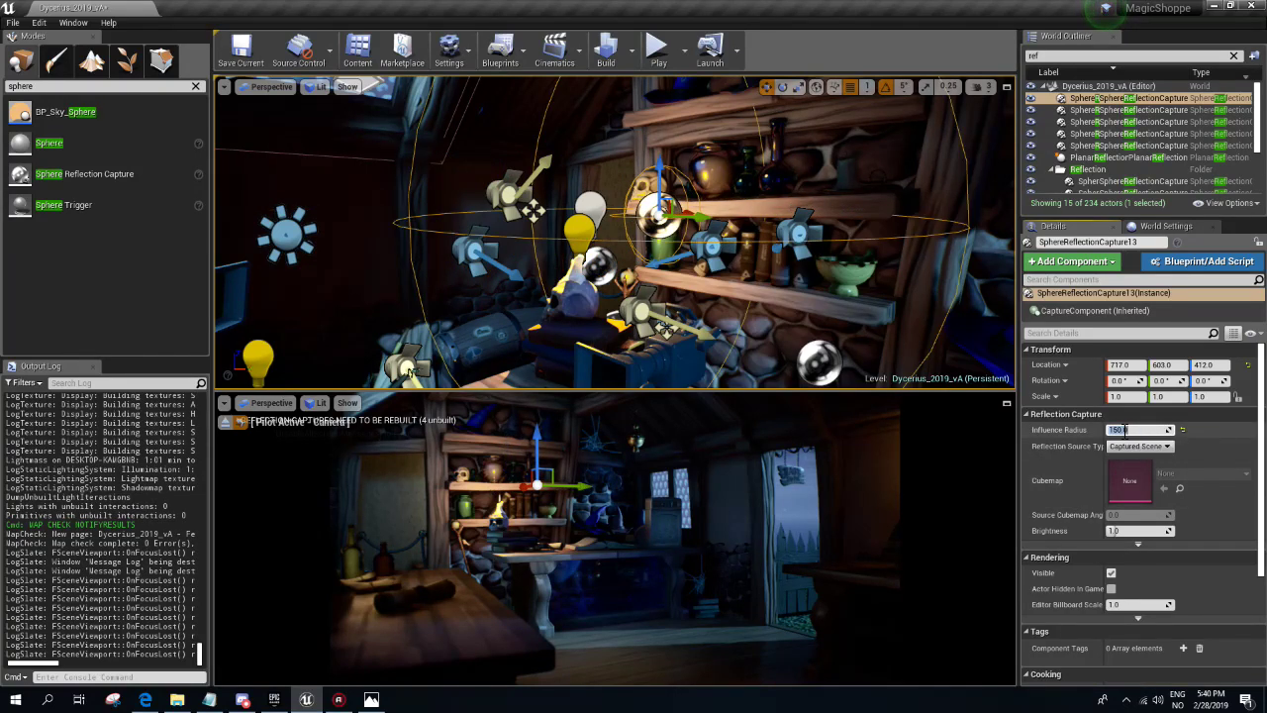
{"action": "mouse_move", "coordinate": [657, 213]}
{"action": "left_mouse_down", "text": "alt"}
{"action": "mouse_move", "coordinate": [723, 268]}
{"action": "mouse_move", "coordinate": [789, 281]}
{"action": "left_mouse_up", "text": "alt"}
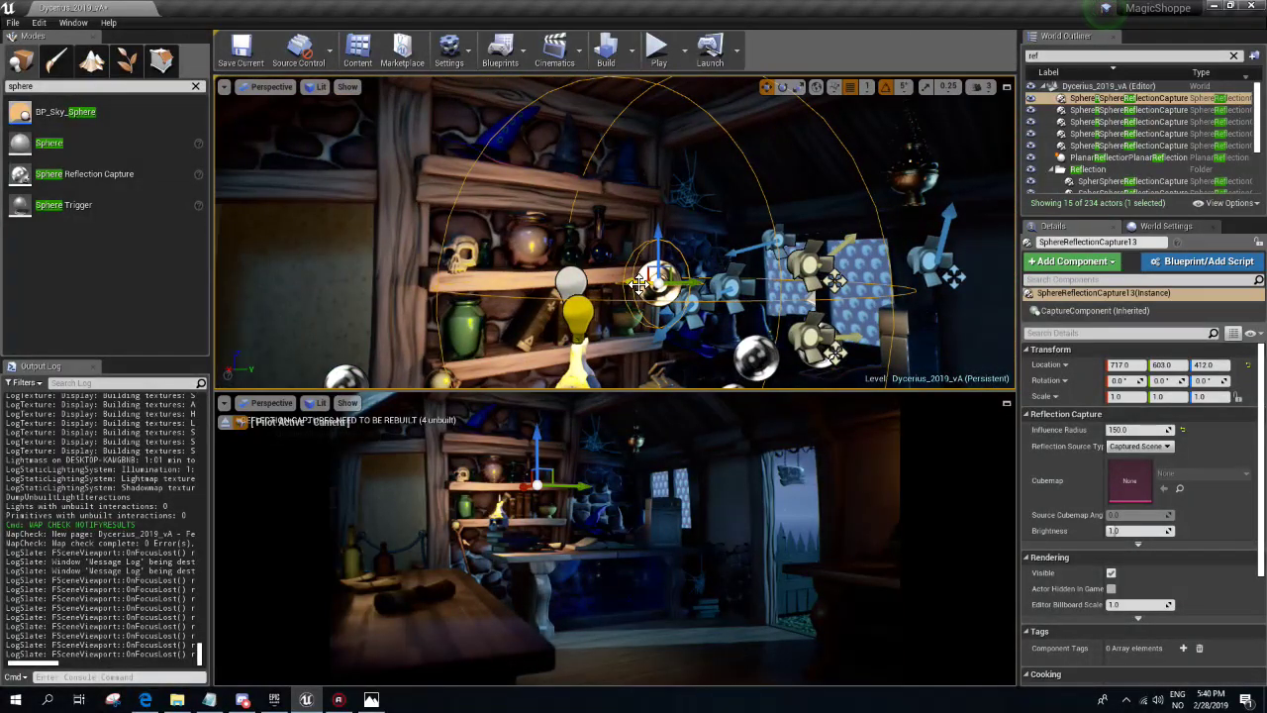
{"action": "left_click_drag", "start_coordinate": [638, 284], "coordinate": [563, 280]}
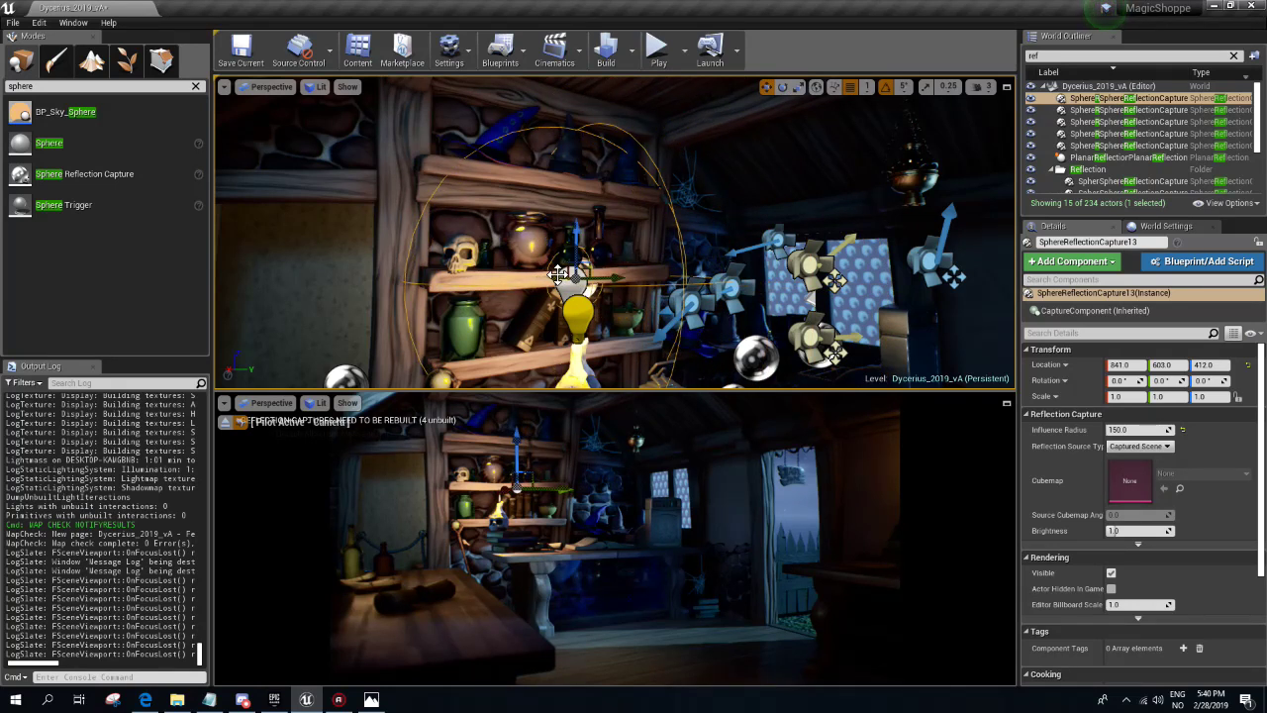
- Rebuild the reflection captures
{"action": "left_click", "coordinate": [625, 49]}
{"action": "left_click", "coordinate": [683, 178]}
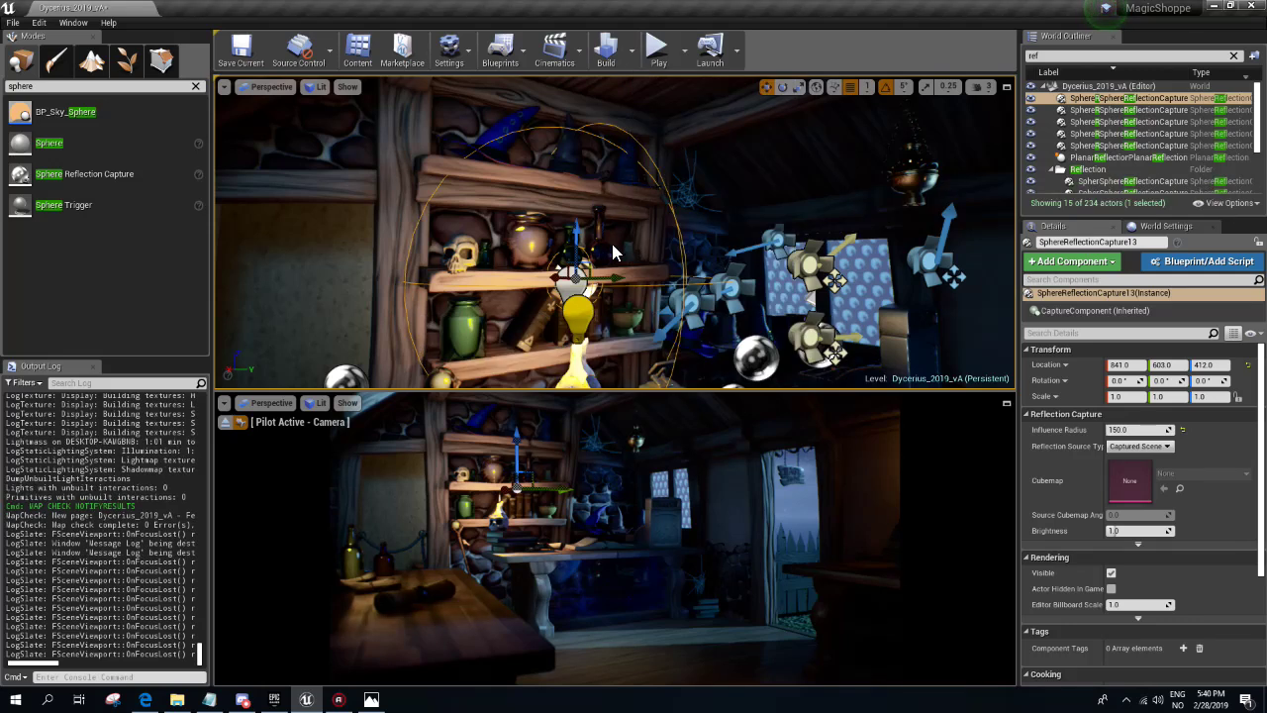
{"action": "mouse_move", "coordinate": [614, 254]}
{"action": "left_mouse_down", "text": "alt"}
{"action": "mouse_move", "coordinate": [574, 267]}
{"action": "mouse_move", "coordinate": [416, 255]}
{"action": "mouse_move", "coordinate": [518, 267]}
{"action": "mouse_move", "coordinate": [466, 259]}
{"action": "left_mouse_up", "text": "alt"}
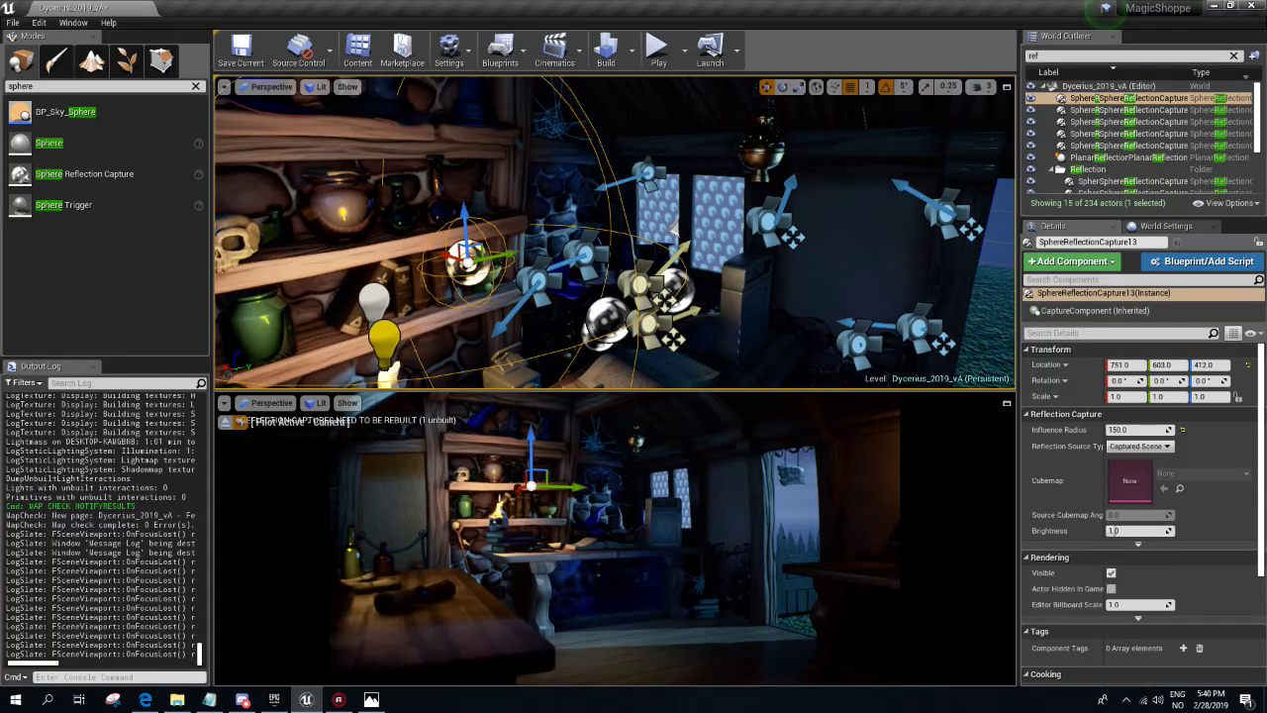
{"action": "left_click", "coordinate": [630, 50]}
{"action": "left_click", "coordinate": [677, 178]}
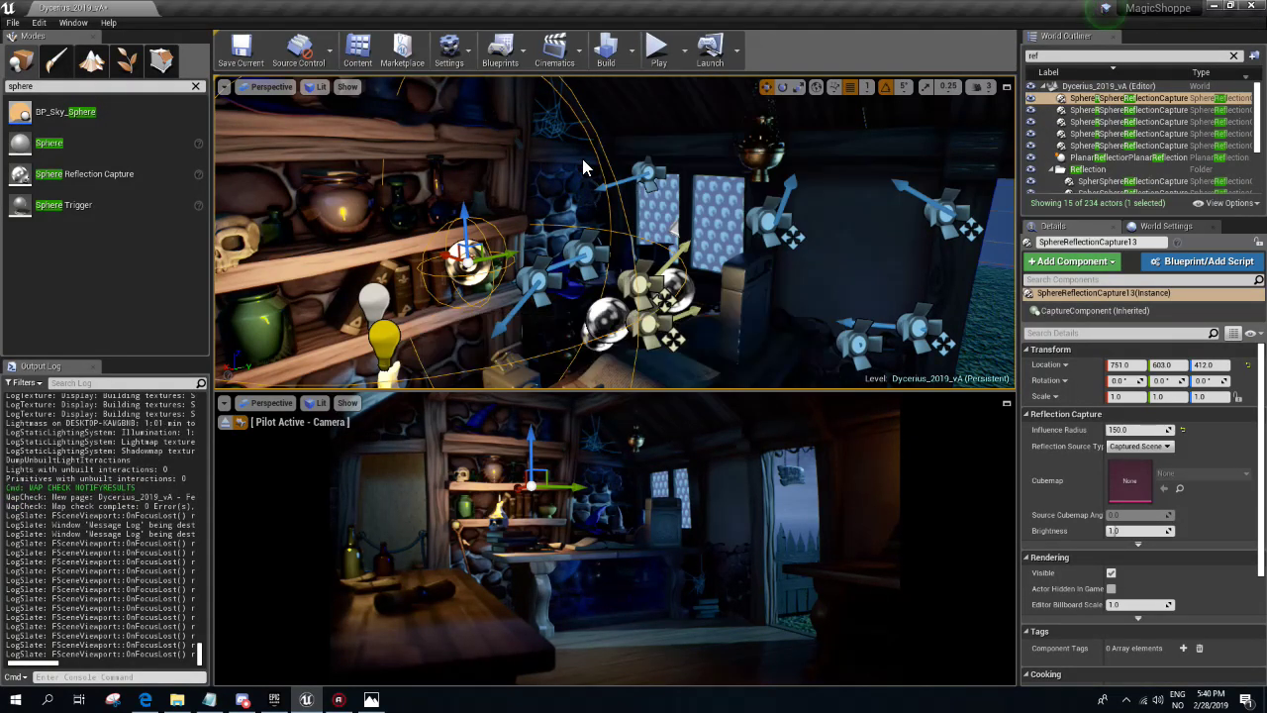
- Duplicate a capture higher near the window as SphereReflectionCapture14 and rebuild the reflection captures
{"action": "mouse_move", "coordinate": [448, 261]}
{"action": "left_mouse_down", "text": "alt"}
{"action": "mouse_move", "coordinate": [721, 342]}
{"action": "mouse_move", "coordinate": [646, 311]}
{"action": "mouse_move", "coordinate": [644, 176]}
{"action": "left_mouse_up", "text": "alt"}
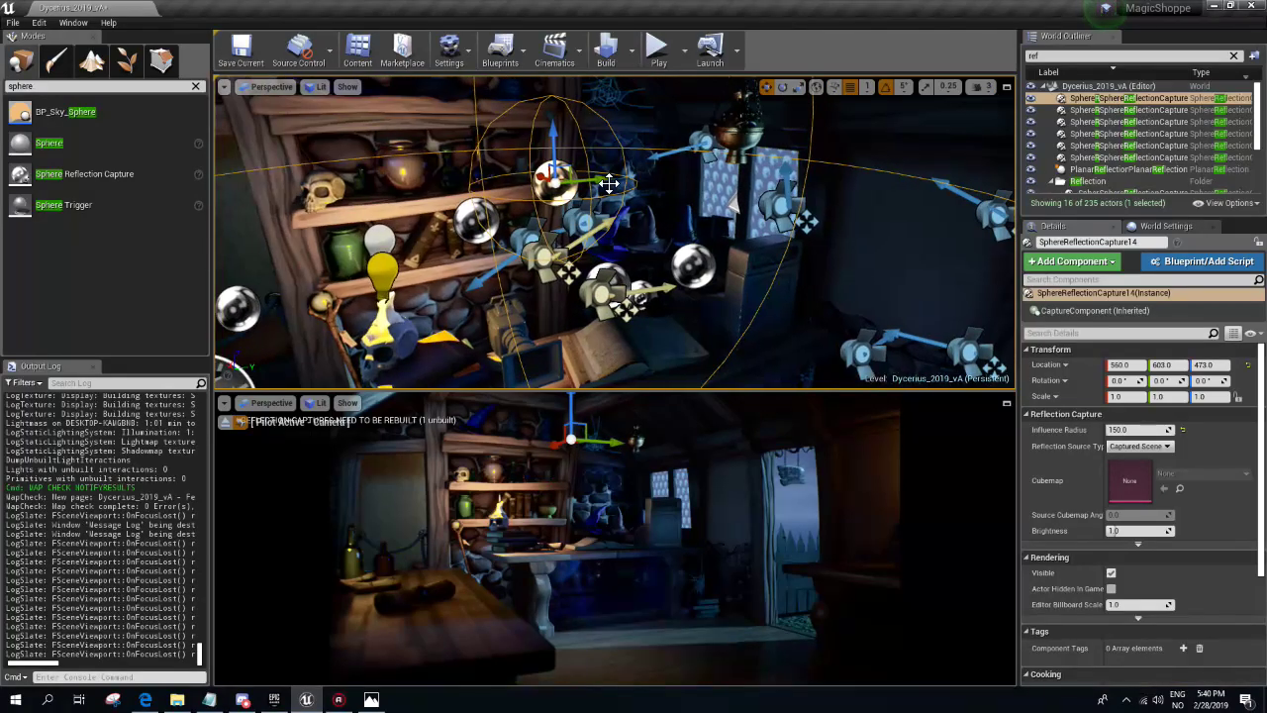
{"action": "mouse_move", "coordinate": [643, 178]}
{"action": "left_mouse_down"}
{"action": "mouse_move", "coordinate": [888, 150]}
{"action": "mouse_move", "coordinate": [882, 176]}
{"action": "mouse_move", "coordinate": [863, 181]}
{"action": "mouse_move", "coordinate": [827, 151]}
{"action": "left_mouse_up"}
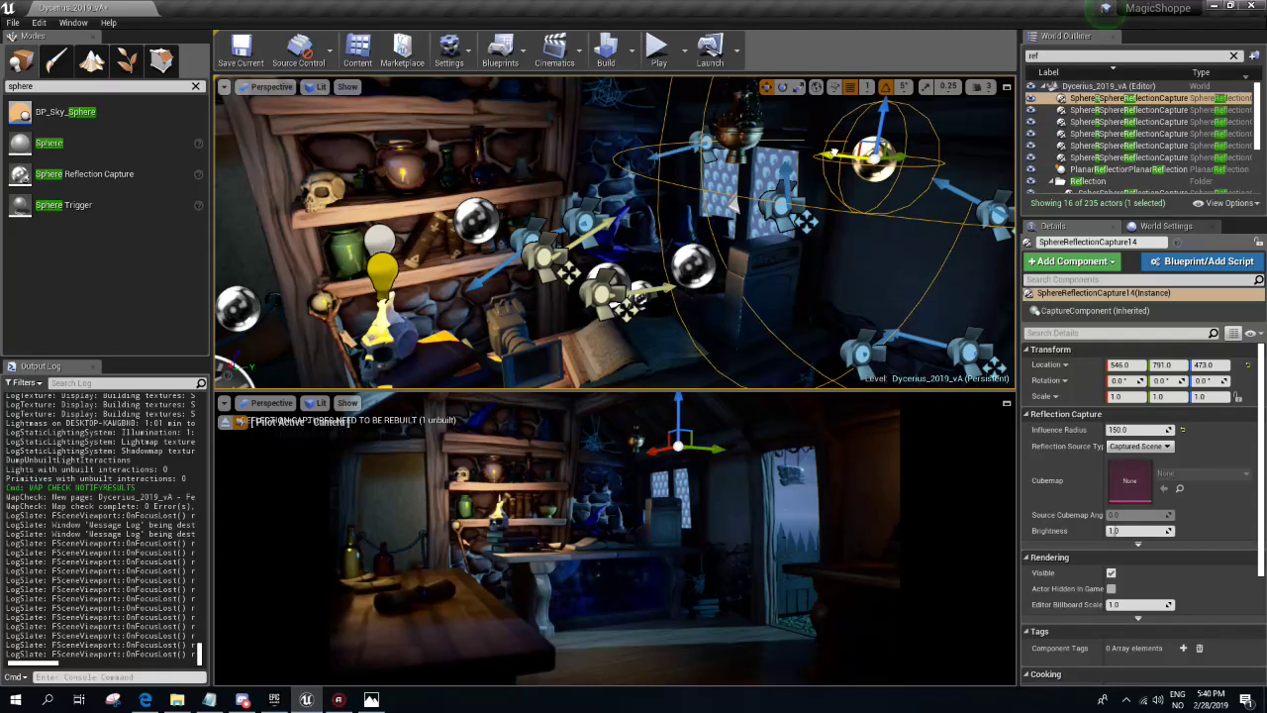
{"action": "left_click", "coordinate": [625, 47]}
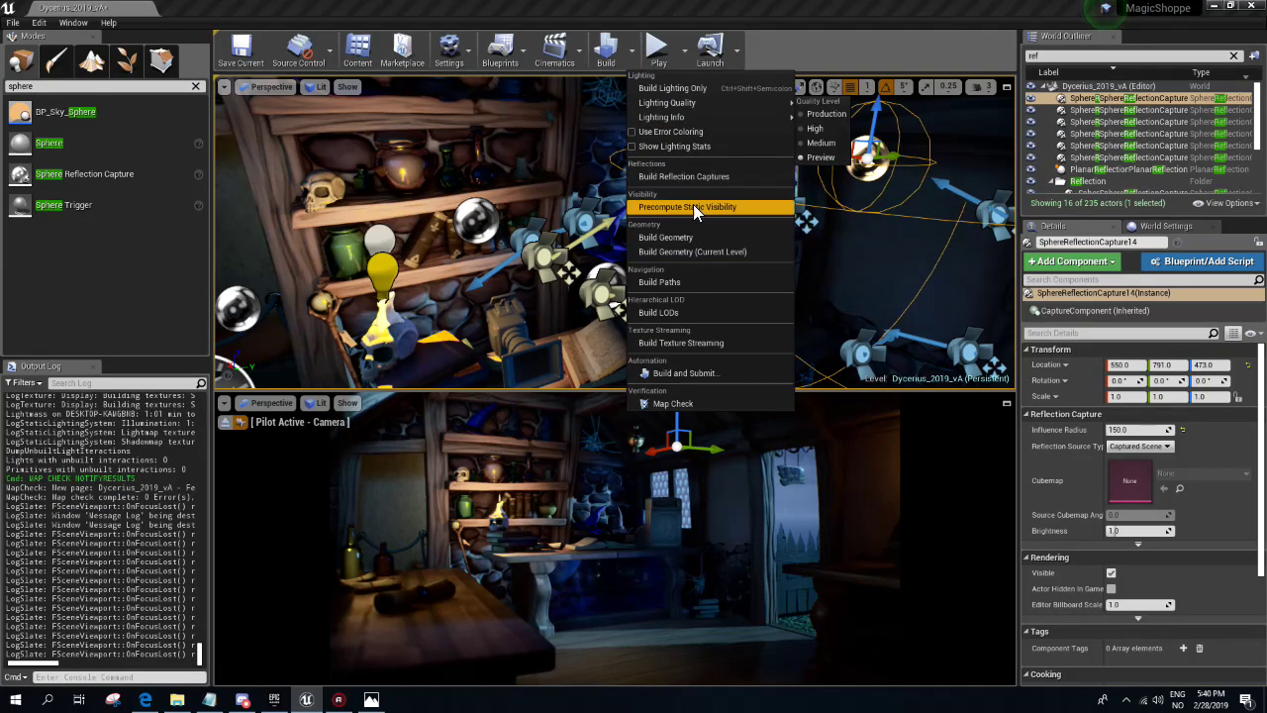
{"action": "left_click", "coordinate": [685, 178]}
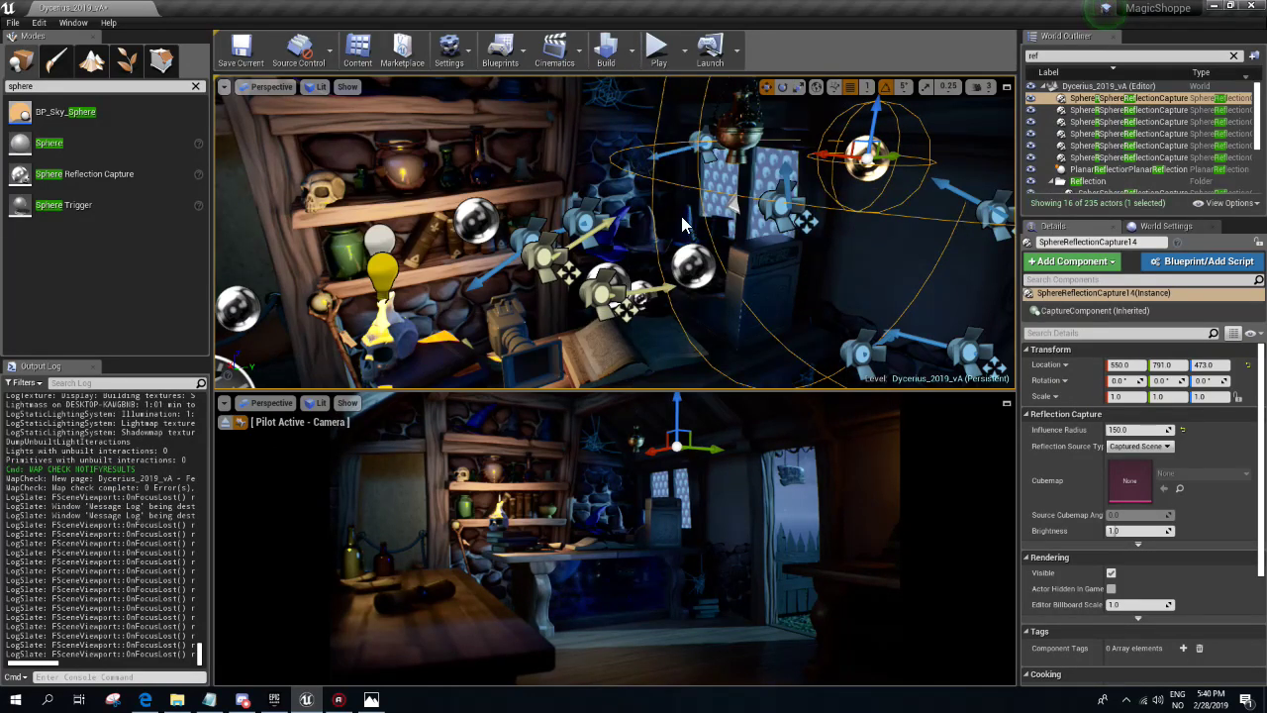
{"action": "left_click", "coordinate": [1112, 570]}
{"action": "left_click", "coordinate": [1111, 571]}
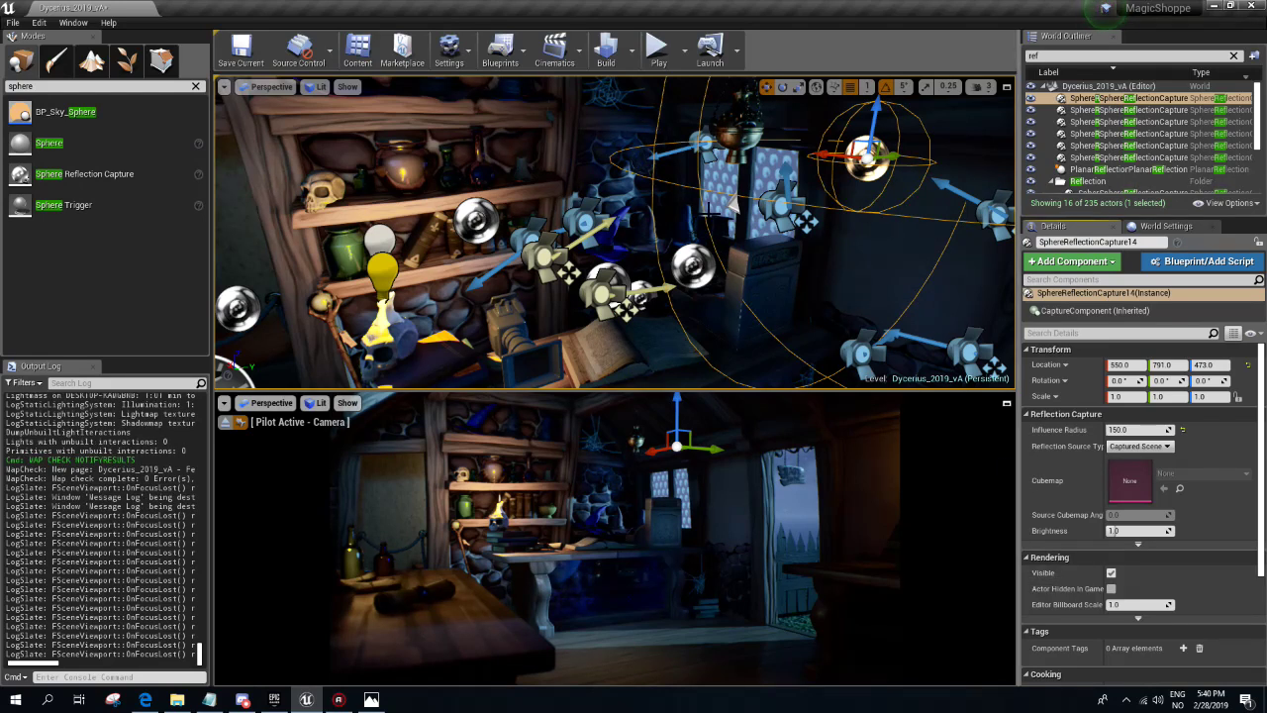
{"action": "key", "text": "f"}
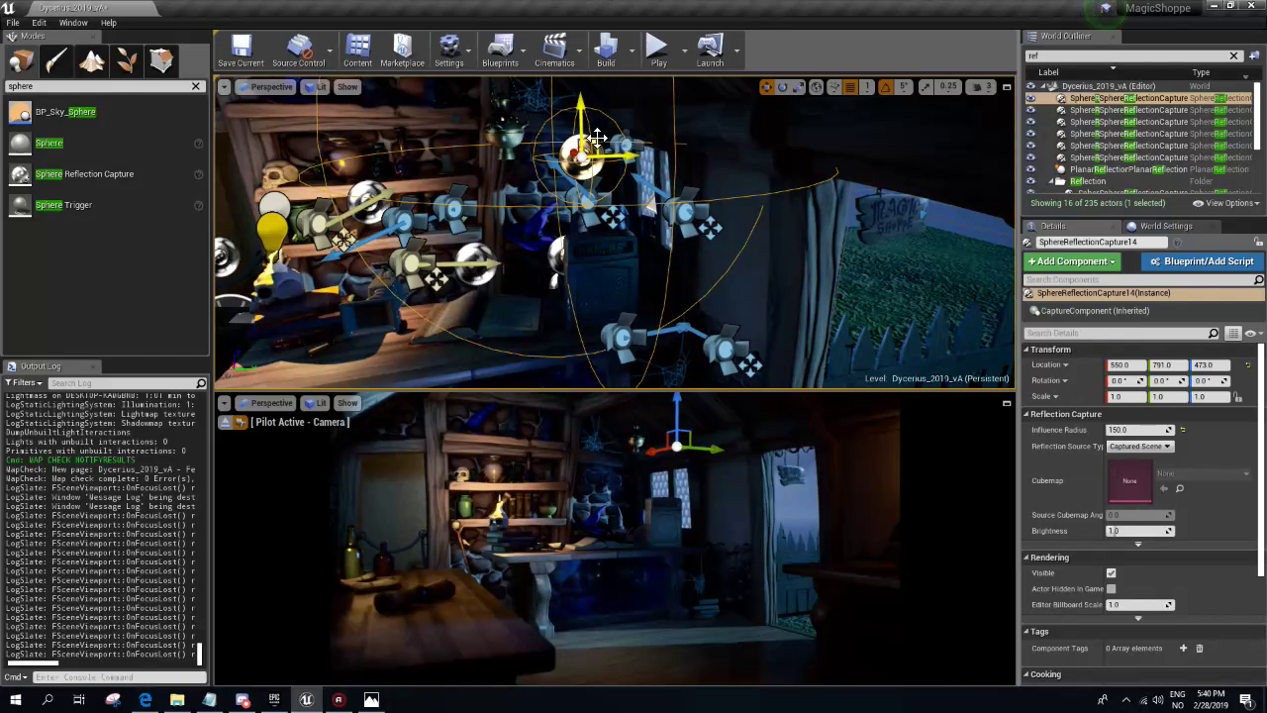
- Duplicate a capture outside by the hanging sign and raise it along Z
{"action": "left_click_drag", "start_coordinate": [591, 138], "coordinate": [871, 203], "text": "alt"}
{"action": "key", "text": "f"}
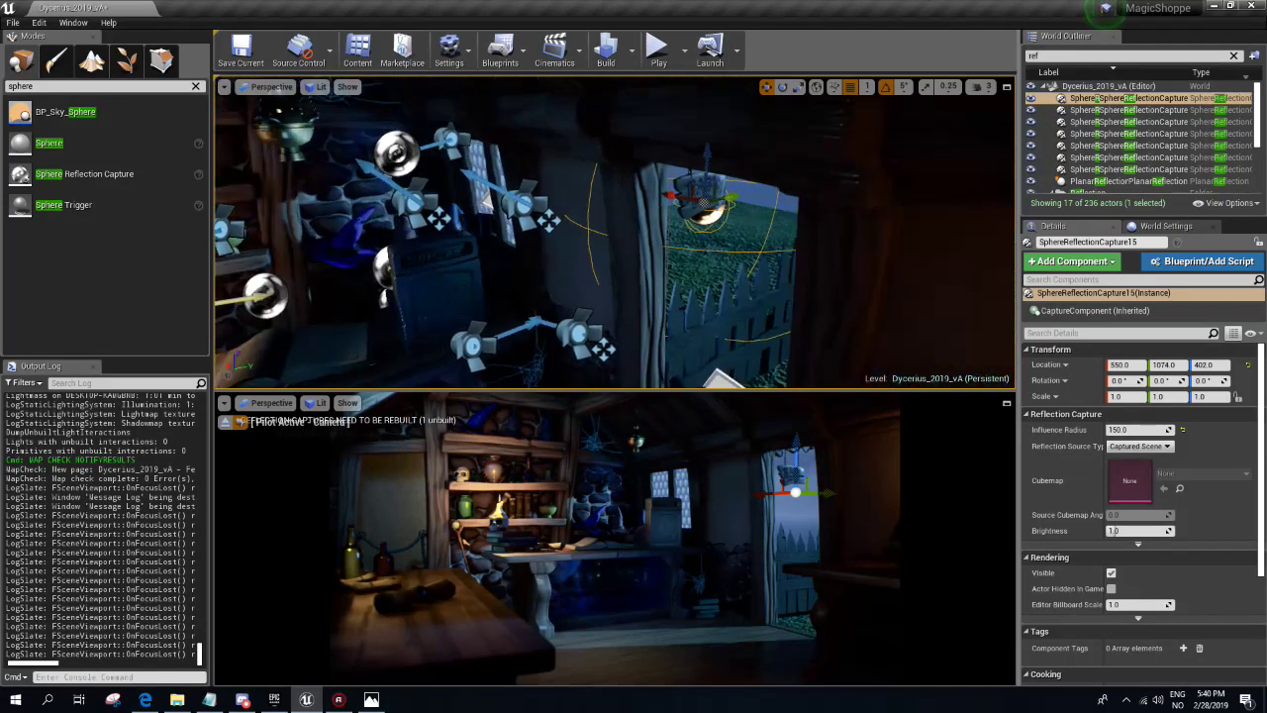
{"action": "mouse_move", "coordinate": [527, 192]}
{"action": "left_mouse_down", "text": "alt"}
{"action": "mouse_move", "coordinate": [715, 201]}
{"action": "mouse_move", "coordinate": [683, 233]}
{"action": "left_mouse_up", "text": "alt"}
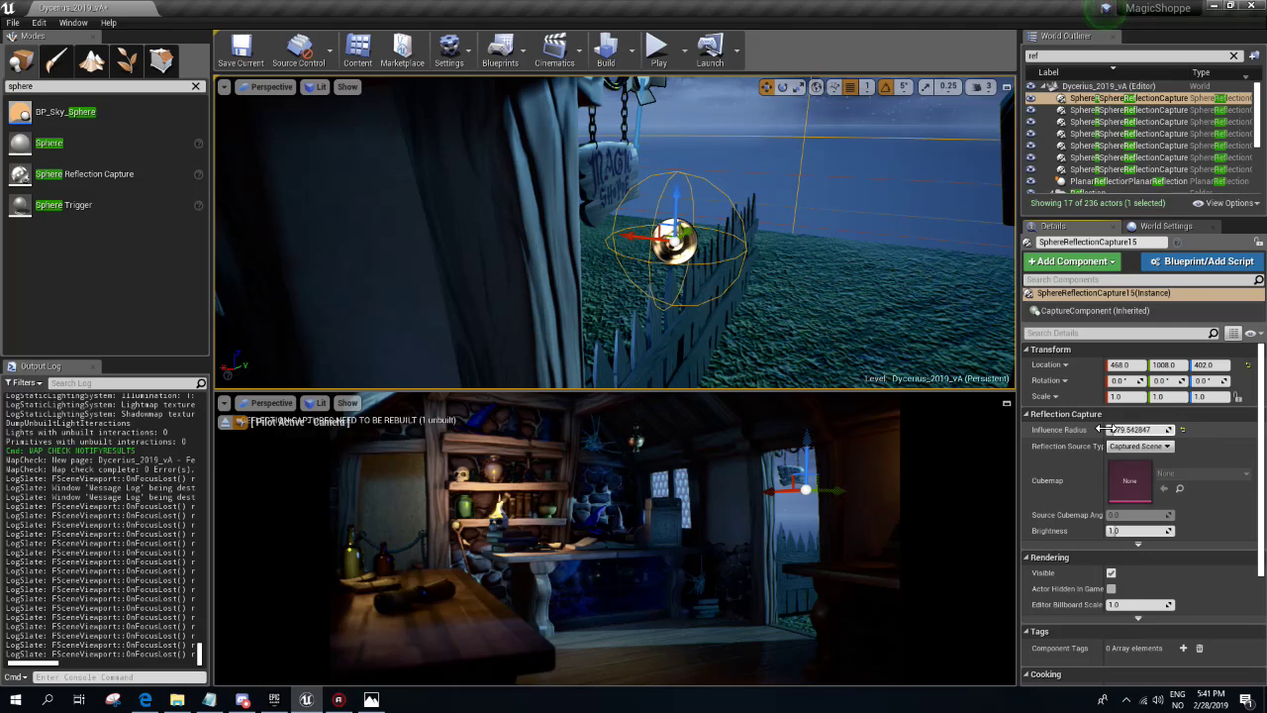
{"action": "left_click_drag", "start_coordinate": [676, 193], "coordinate": [679, 142]}
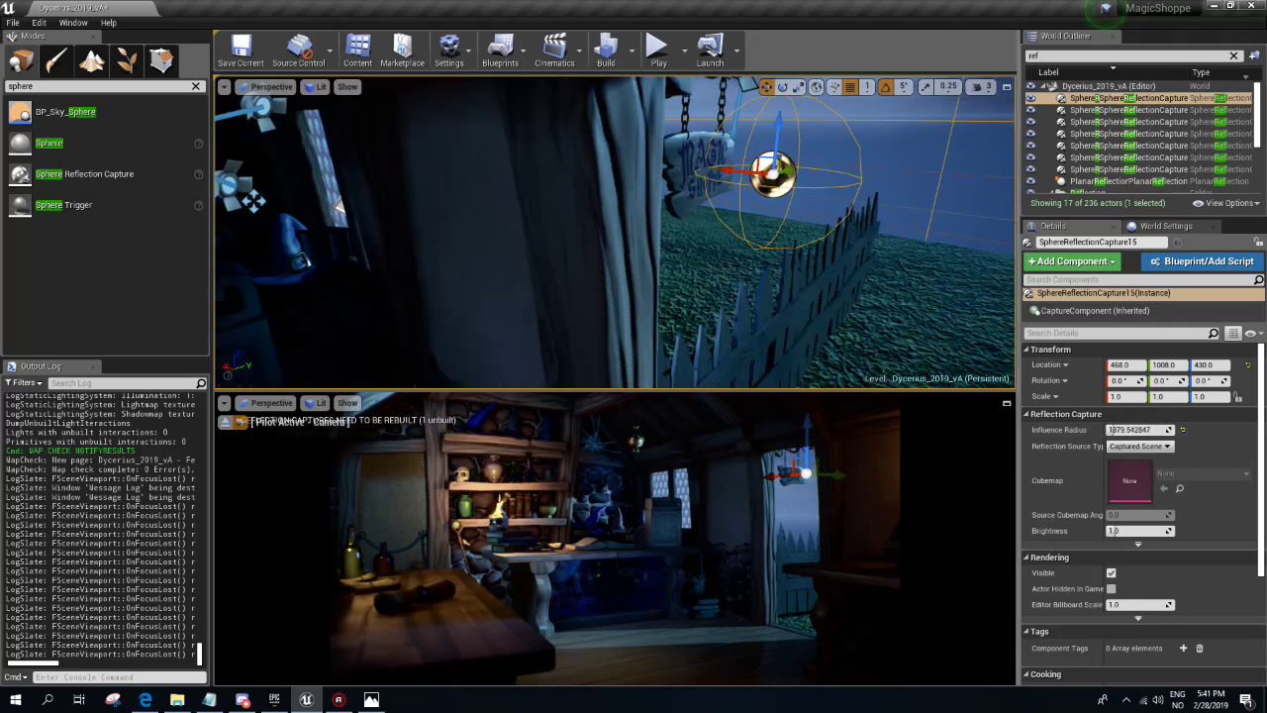
{"action": "mouse_move", "coordinate": [679, 142]}
{"action": "right_mouse_down"}
{"action": "mouse_move", "coordinate": [693, 148]}
{"action": "mouse_move", "coordinate": [601, 12]}
{"action": "right_mouse_up"}
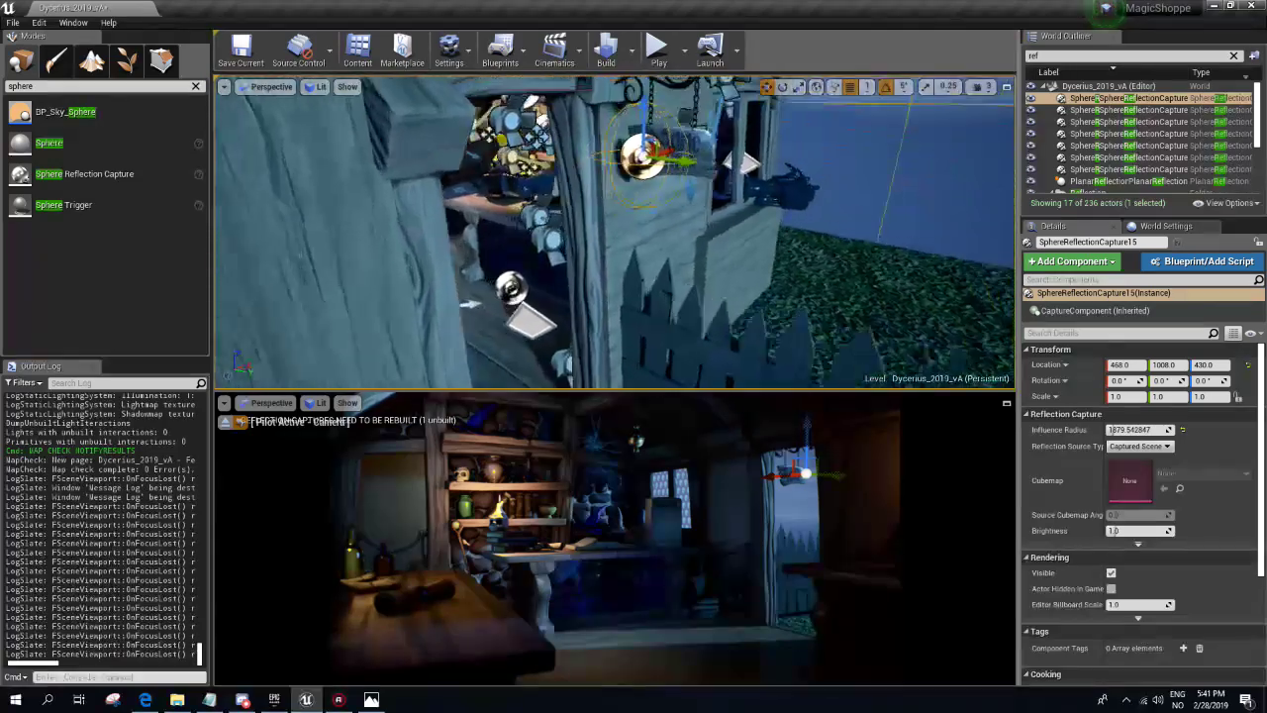
- Rebuild the reflection captures and fly the view into the shop interior
{"action": "left_click", "coordinate": [627, 49]}
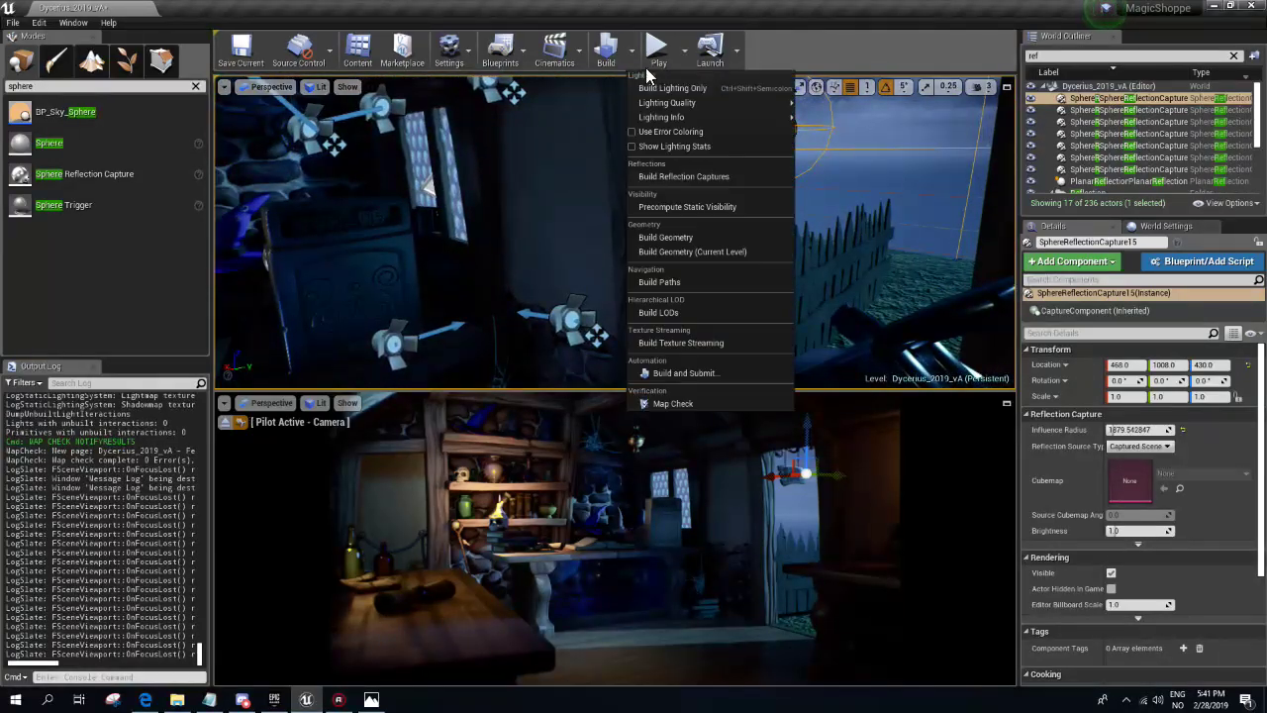
{"action": "mouse_move", "coordinate": [710, 103]}
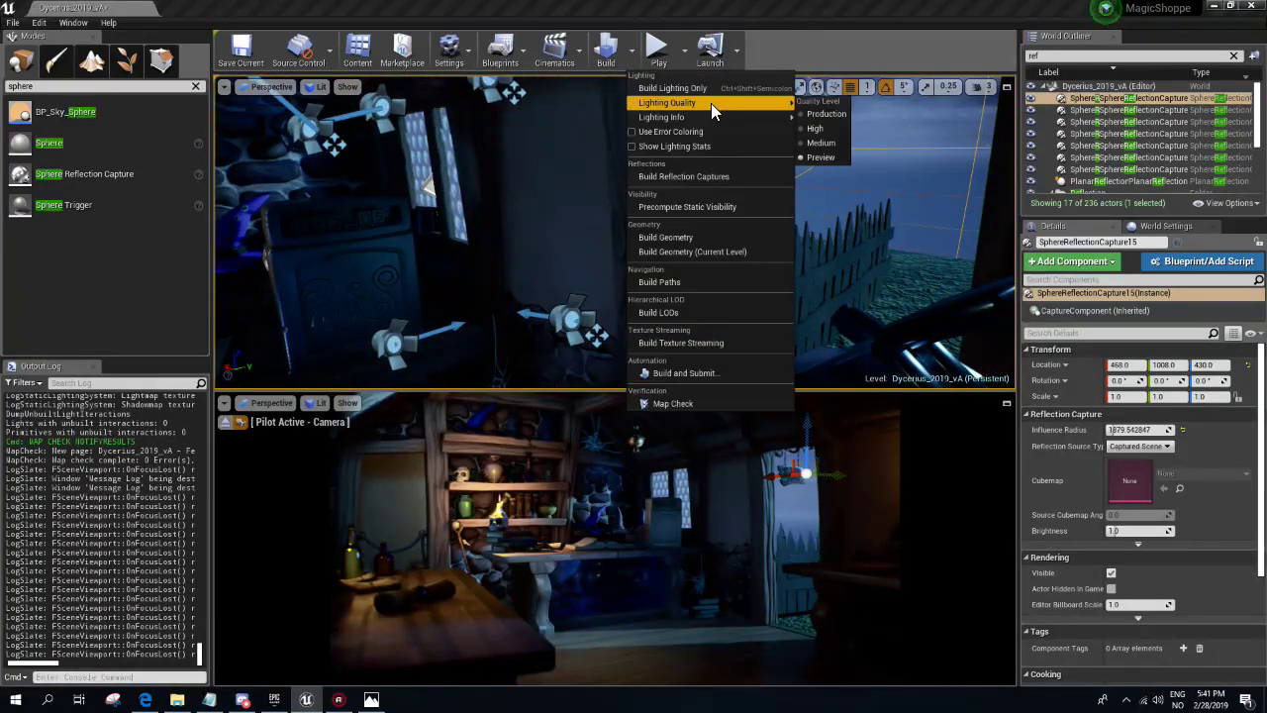
{"action": "left_click", "coordinate": [689, 180]}
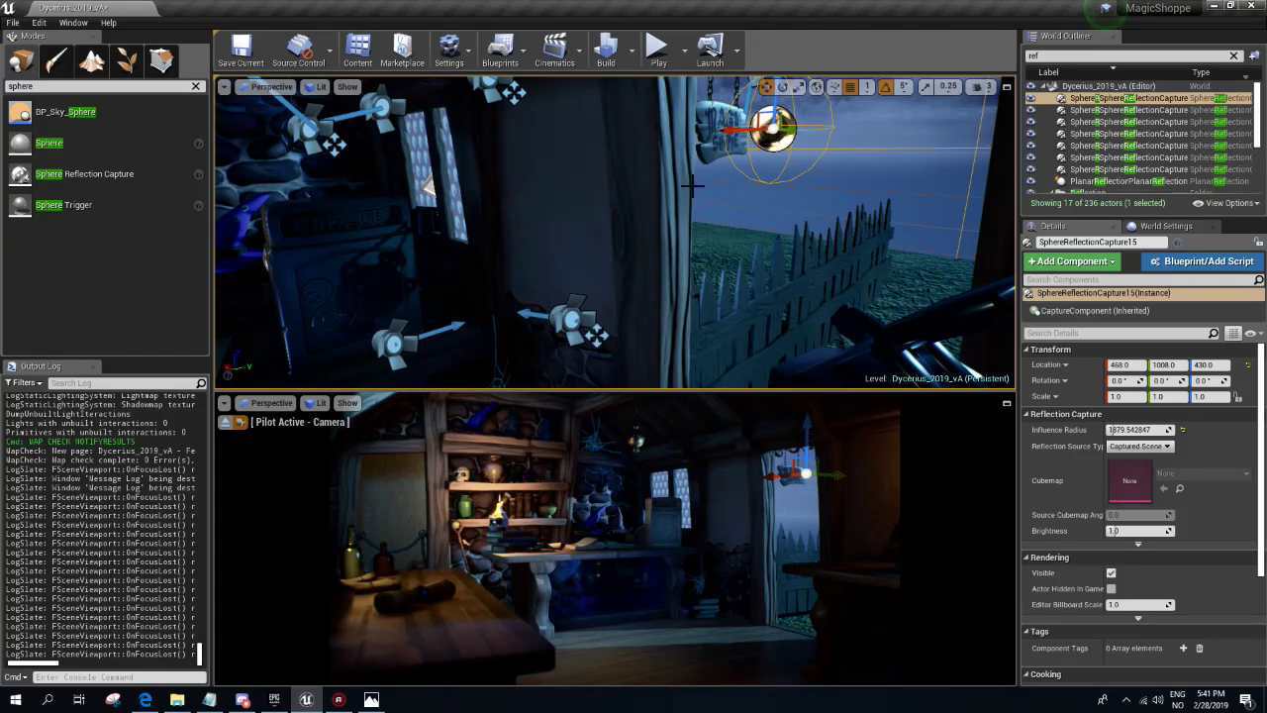
{"action": "right_click_drag", "start_coordinate": [689, 186], "coordinate": [689, 186]}
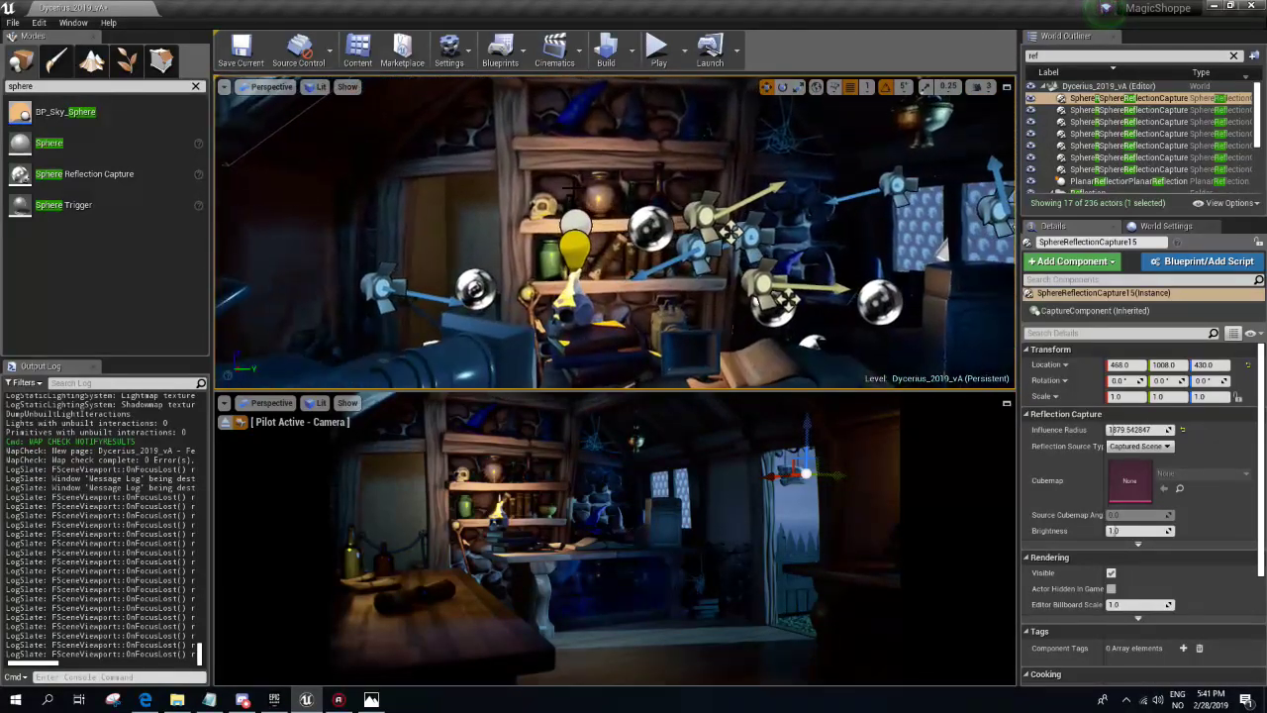
{"action": "left_click", "coordinate": [654, 220]}
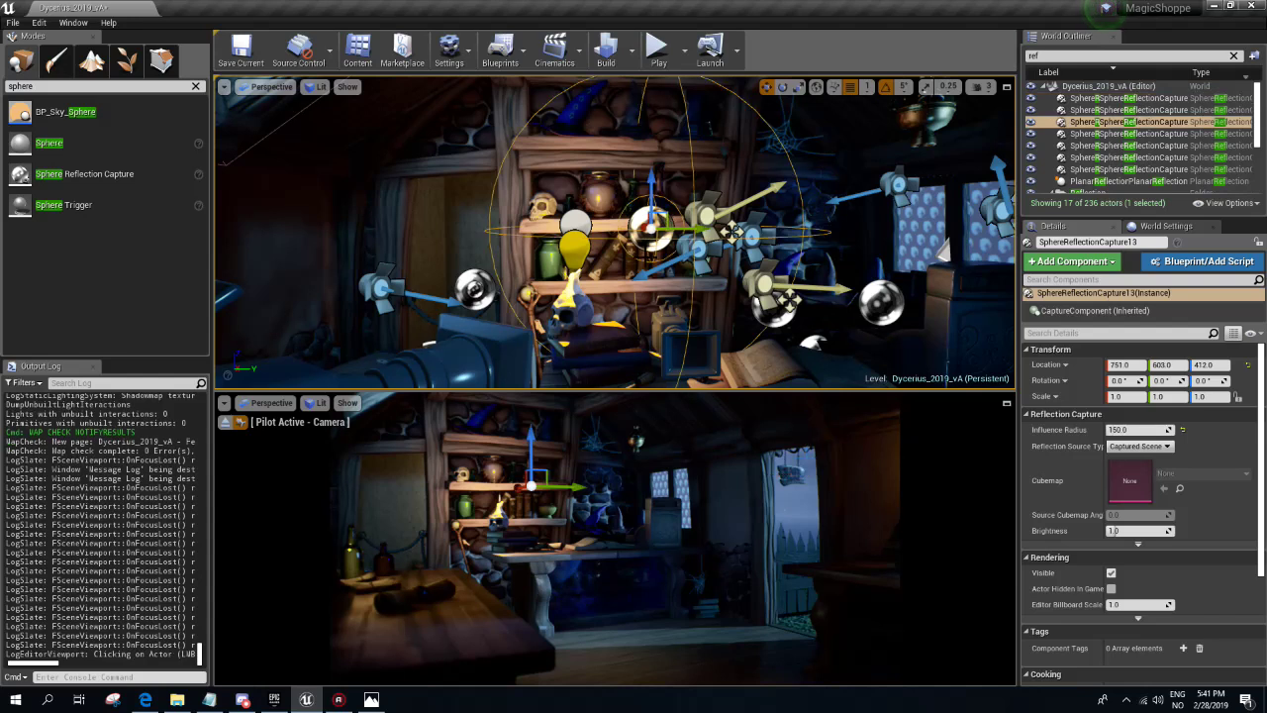
{"action": "left_click_drag", "start_coordinate": [648, 197], "coordinate": [648, 139], "text": "alt"}
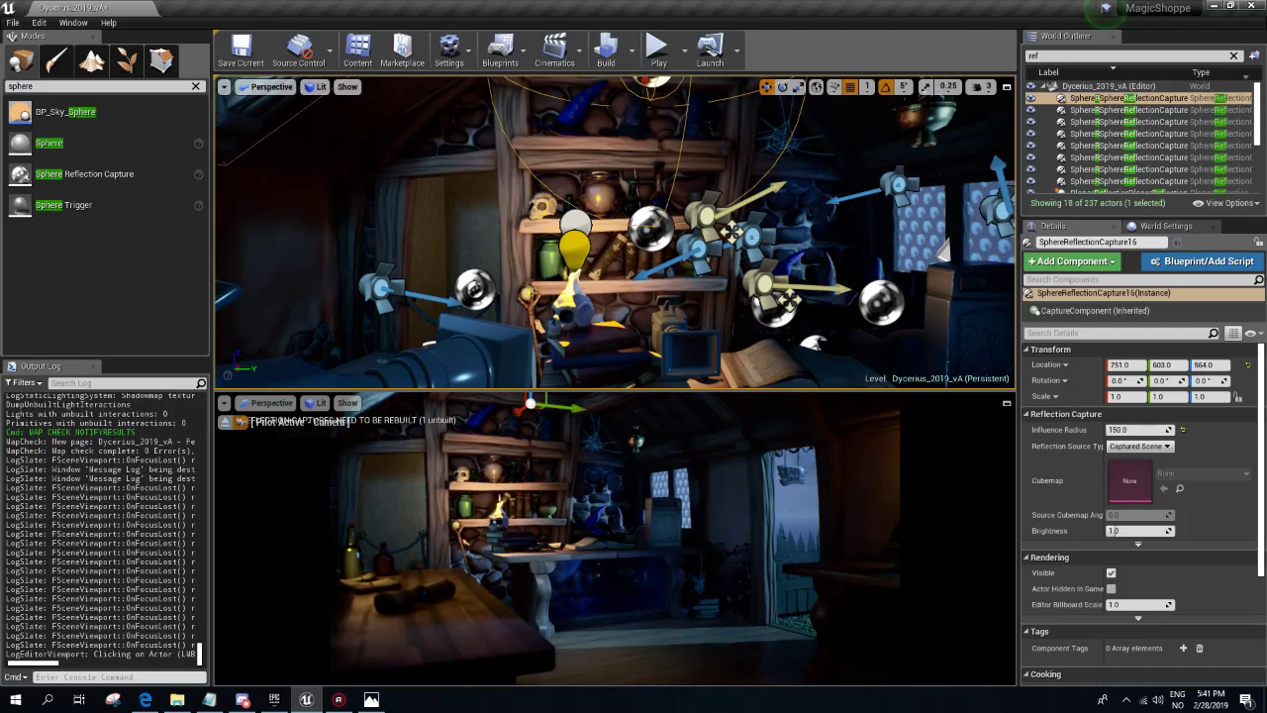
{"action": "right_click_drag", "start_coordinate": [649, 138], "coordinate": [762, 235]}
{"action": "right_click_drag", "start_coordinate": [752, 180], "coordinate": [753, 180]}
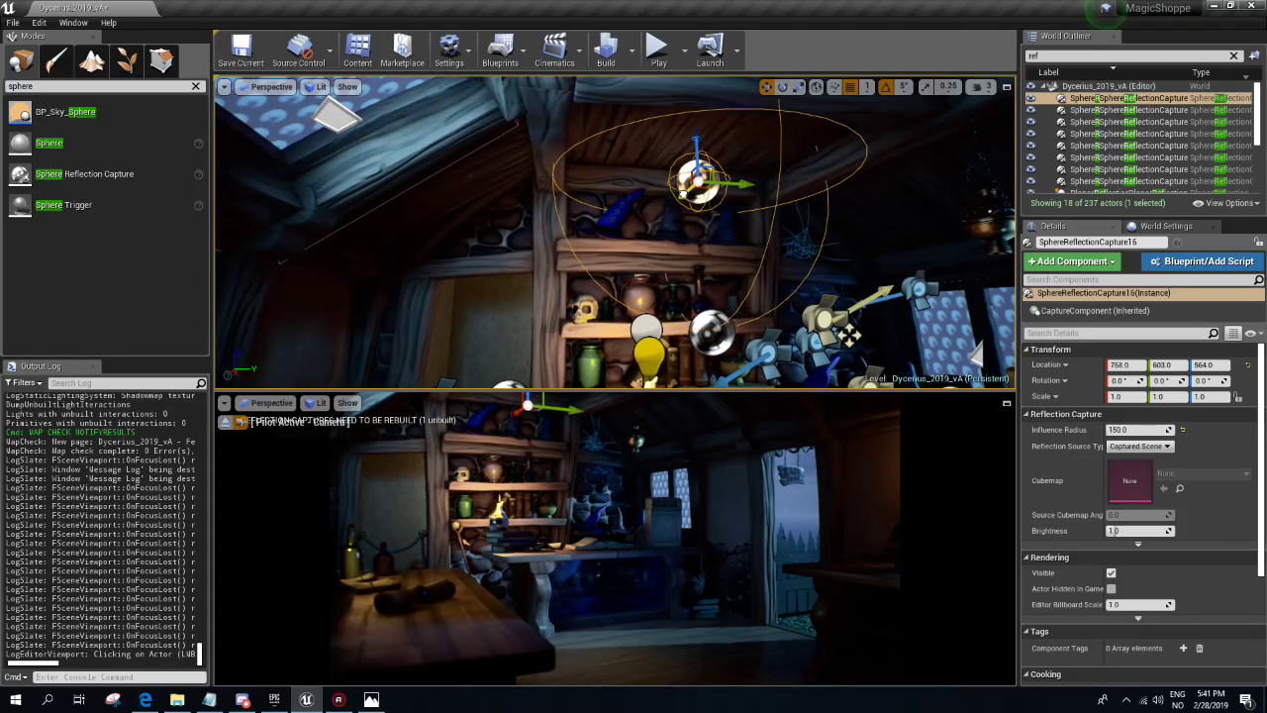
{"action": "mouse_move", "coordinate": [690, 191]}
{"action": "left_mouse_down"}
{"action": "mouse_move", "coordinate": [689, 203]}
{"action": "mouse_move", "coordinate": [707, 198]}
{"action": "mouse_move", "coordinate": [535, 384]}
{"action": "left_mouse_up"}
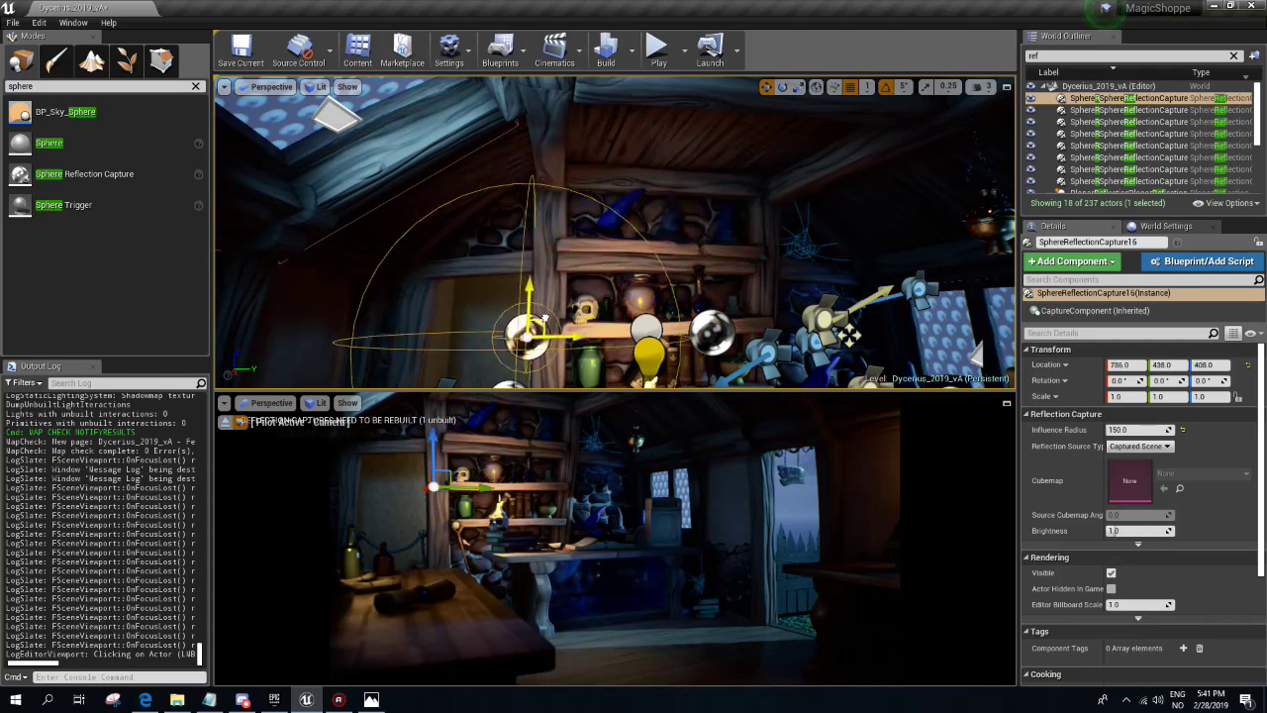
{"action": "key", "text": "f"}
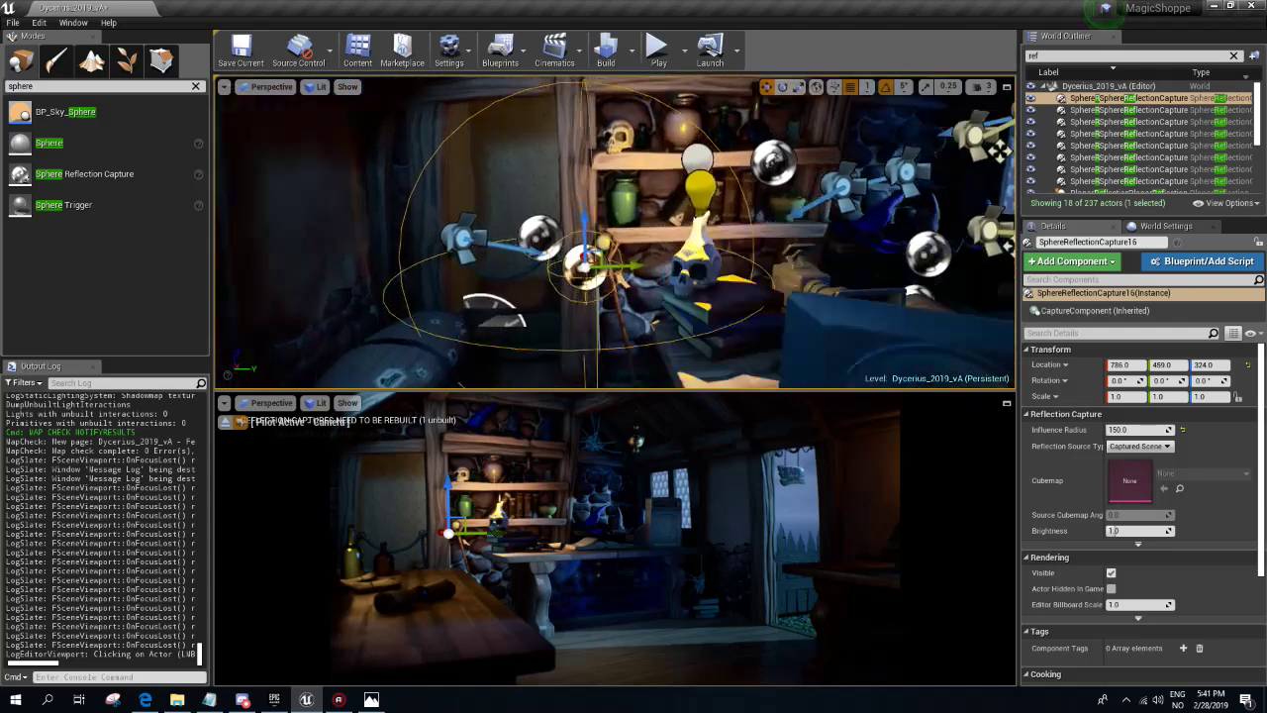
{"action": "mouse_move", "coordinate": [396, 279]}
{"action": "left_mouse_down"}
{"action": "mouse_move", "coordinate": [354, 285]}
{"action": "mouse_move", "coordinate": [930, 362]}
{"action": "left_mouse_up"}
{"action": "right_click_drag", "start_coordinate": [930, 361], "coordinate": [778, 99]}
{"action": "mouse_move", "coordinate": [465, 210]}
{"action": "left_mouse_down"}
{"action": "mouse_move", "coordinate": [627, 222]}
{"action": "mouse_move", "coordinate": [694, 207]}
{"action": "mouse_move", "coordinate": [657, 215]}
{"action": "left_mouse_up"}
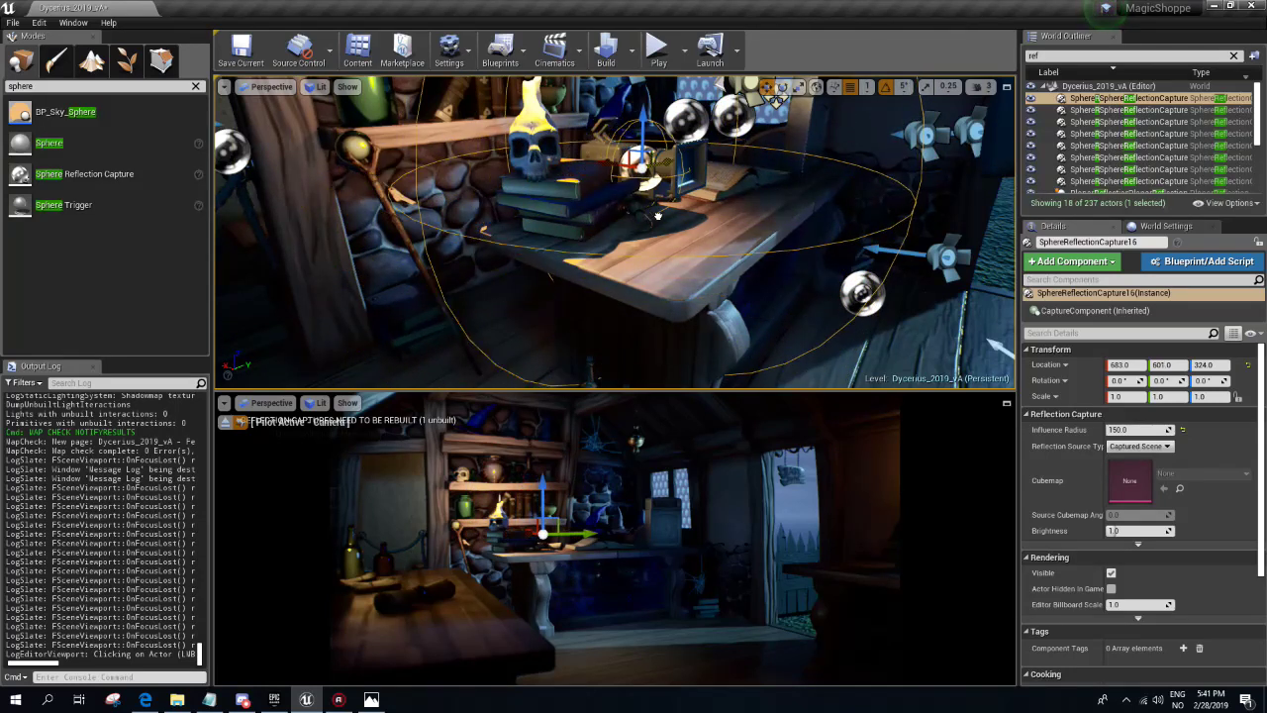
{"action": "left_click_drag", "start_coordinate": [609, 163], "coordinate": [730, 122]}
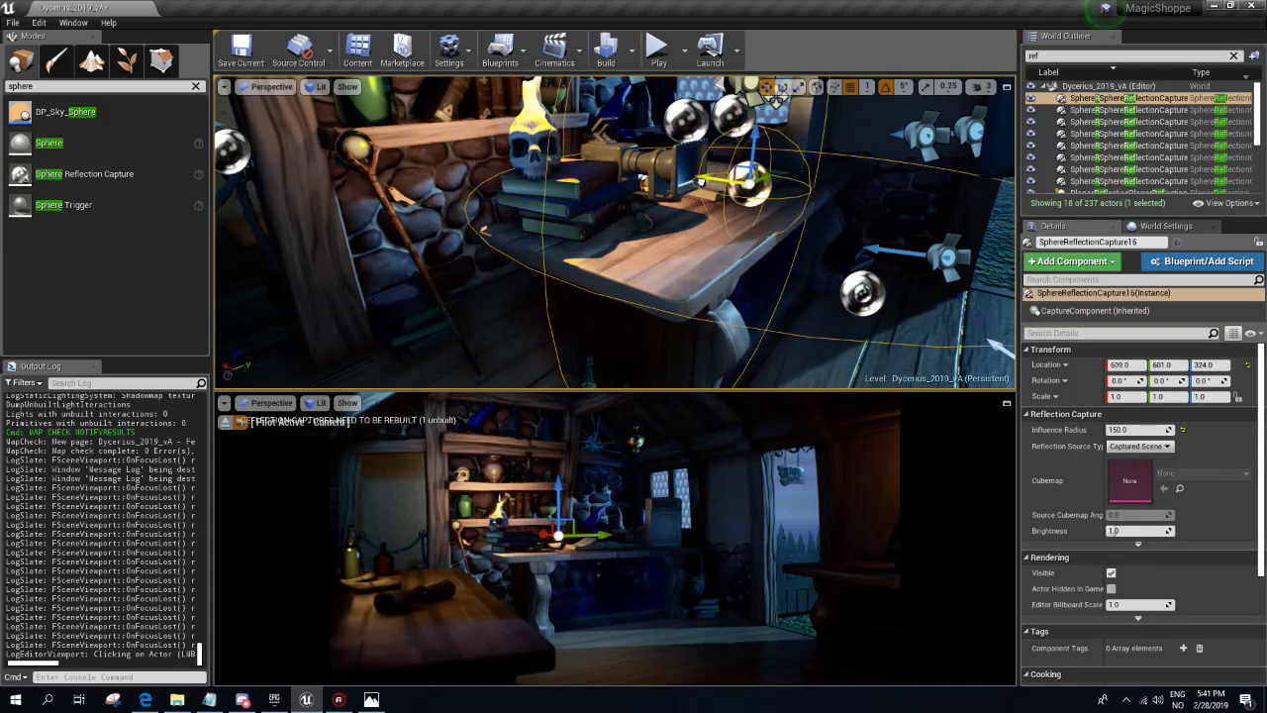
{"action": "key", "text": "f"}
{"action": "left_click_drag", "start_coordinate": [614, 228], "coordinate": [673, 228], "text": "alt"}
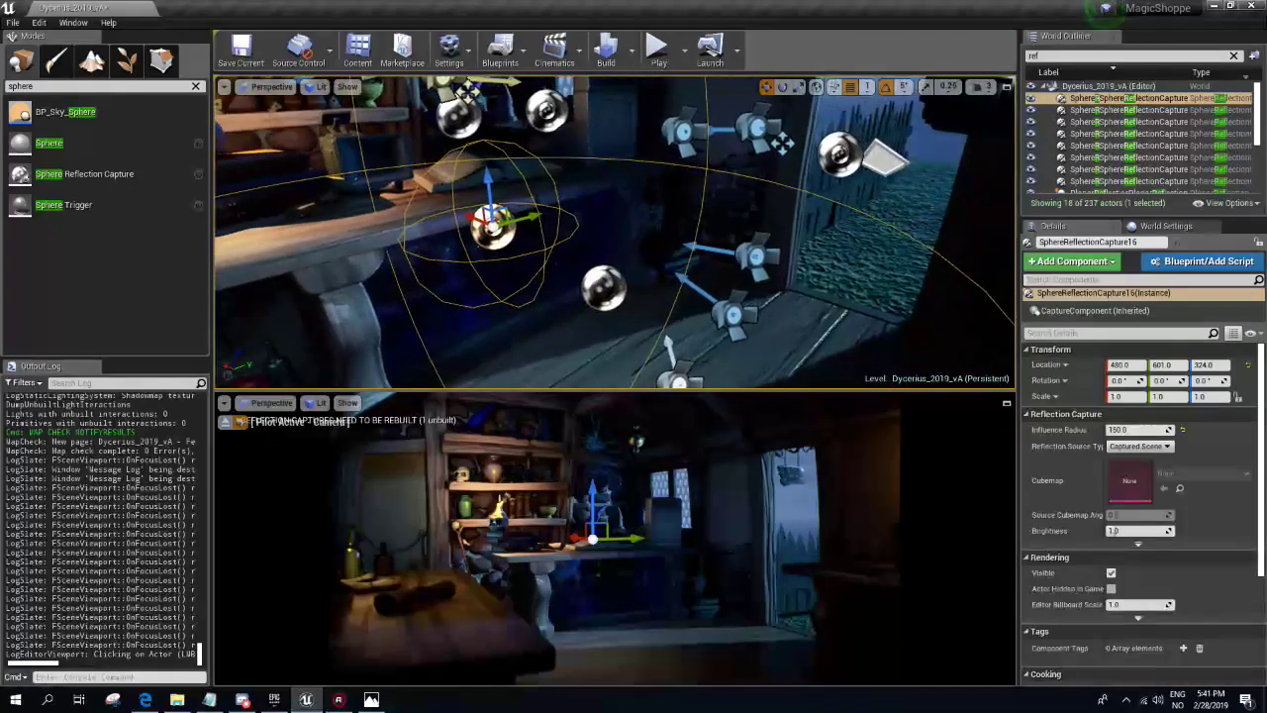
{"action": "key", "text": "Delete"}
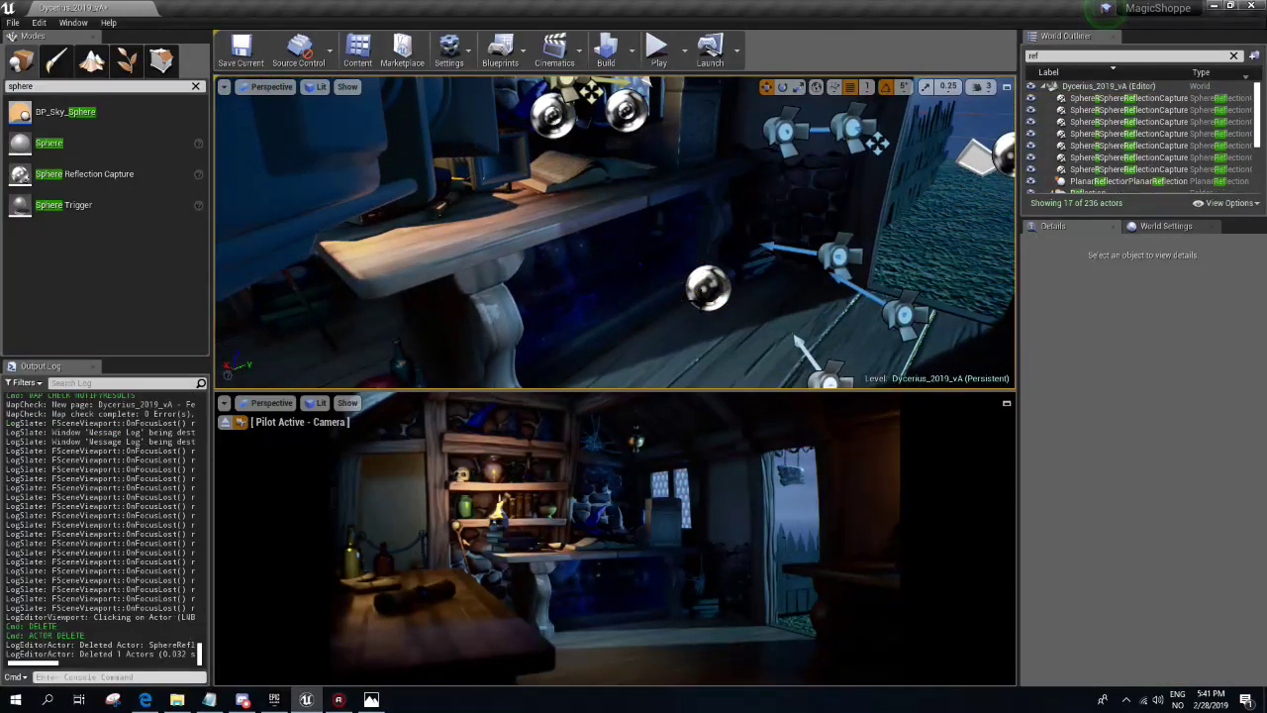
{"action": "left_click", "coordinate": [704, 285]}
- Set the table capture's Influence Radius to 200, nudge it along X and Y, and rebuild captures
{"action": "left_click", "coordinate": [1133, 430]}
{"action": "type", "text": "200"}
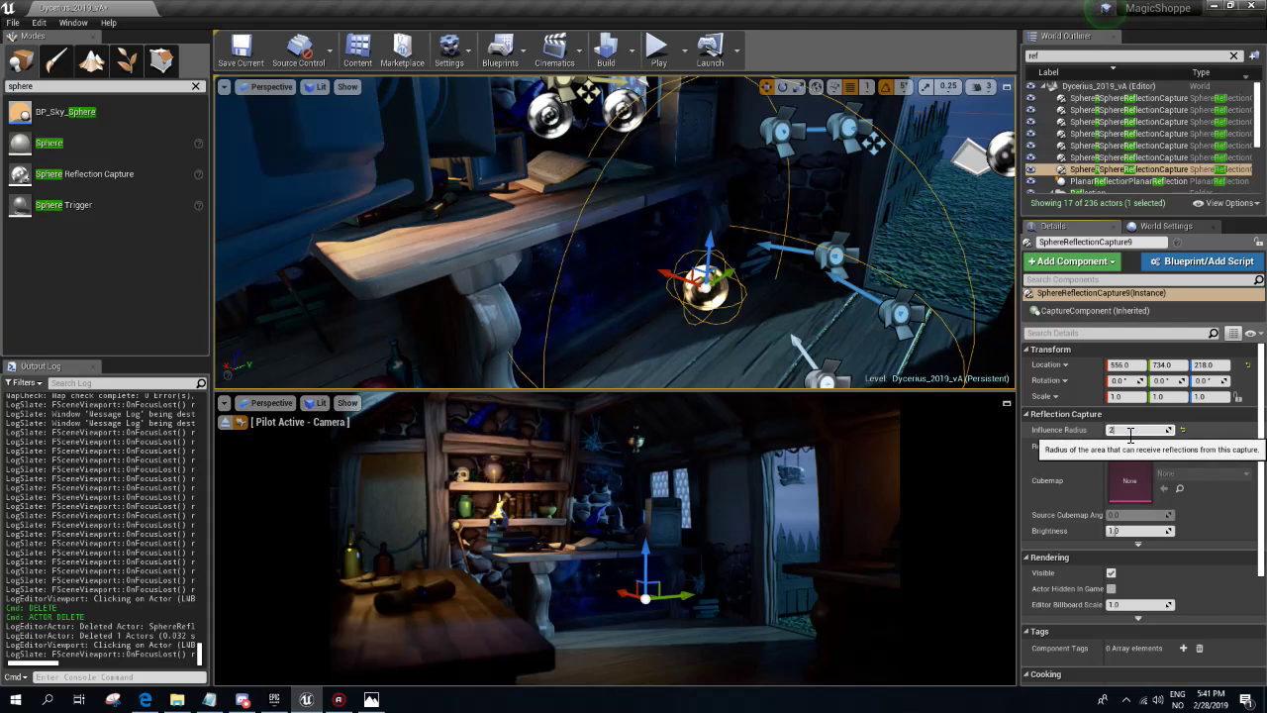
{"action": "key", "text": "Return"}
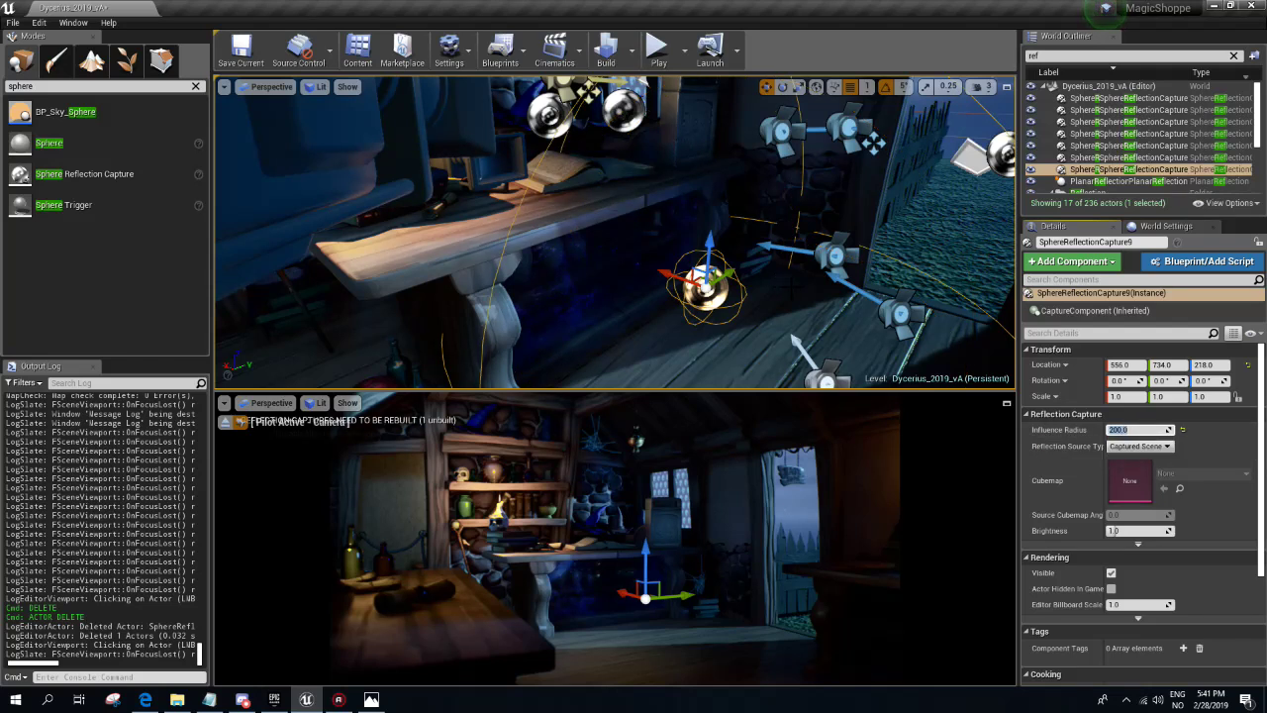
{"action": "right_click_drag", "start_coordinate": [693, 248], "coordinate": [713, 297]}
{"action": "mouse_move", "coordinate": [732, 296]}
{"action": "left_mouse_down"}
{"action": "mouse_move", "coordinate": [643, 294]}
{"action": "mouse_move", "coordinate": [679, 300]}
{"action": "left_mouse_up"}
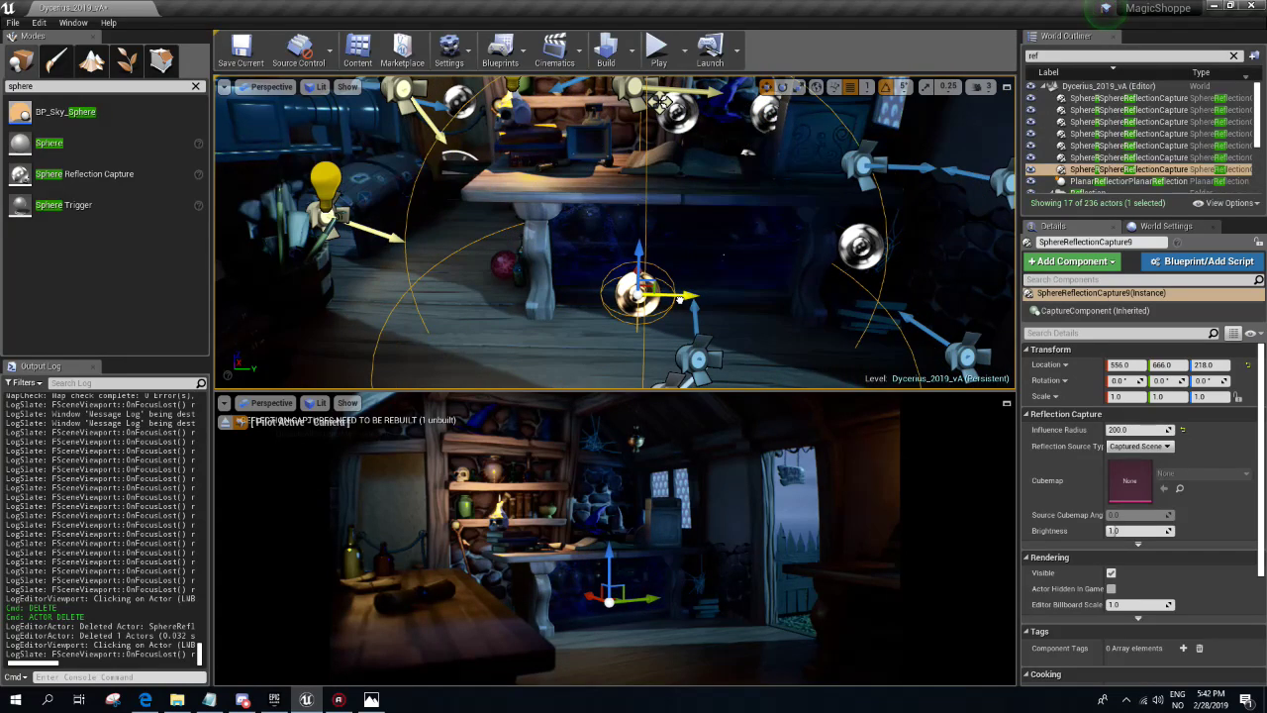
{"action": "right_click_drag", "start_coordinate": [683, 302], "coordinate": [633, 326]}
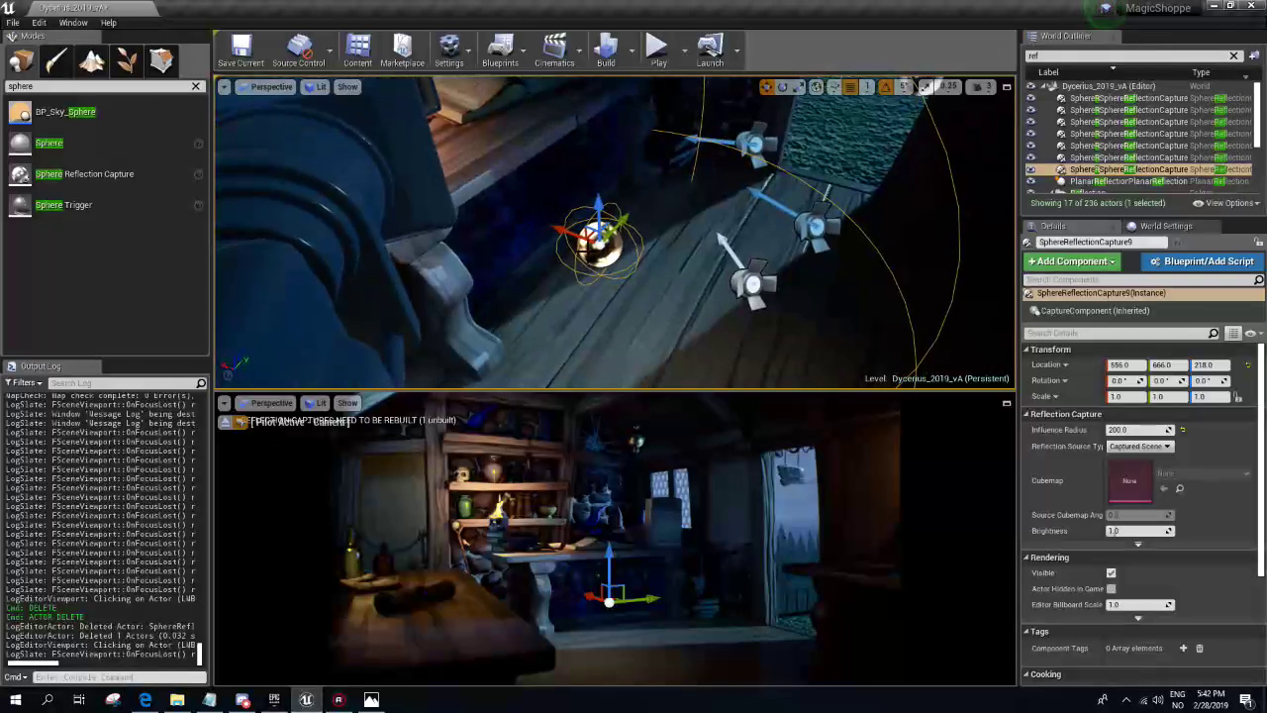
{"action": "mouse_move", "coordinate": [559, 229]}
{"action": "left_mouse_down"}
{"action": "mouse_move", "coordinate": [566, 216]}
{"action": "mouse_move", "coordinate": [544, 216]}
{"action": "left_mouse_up"}
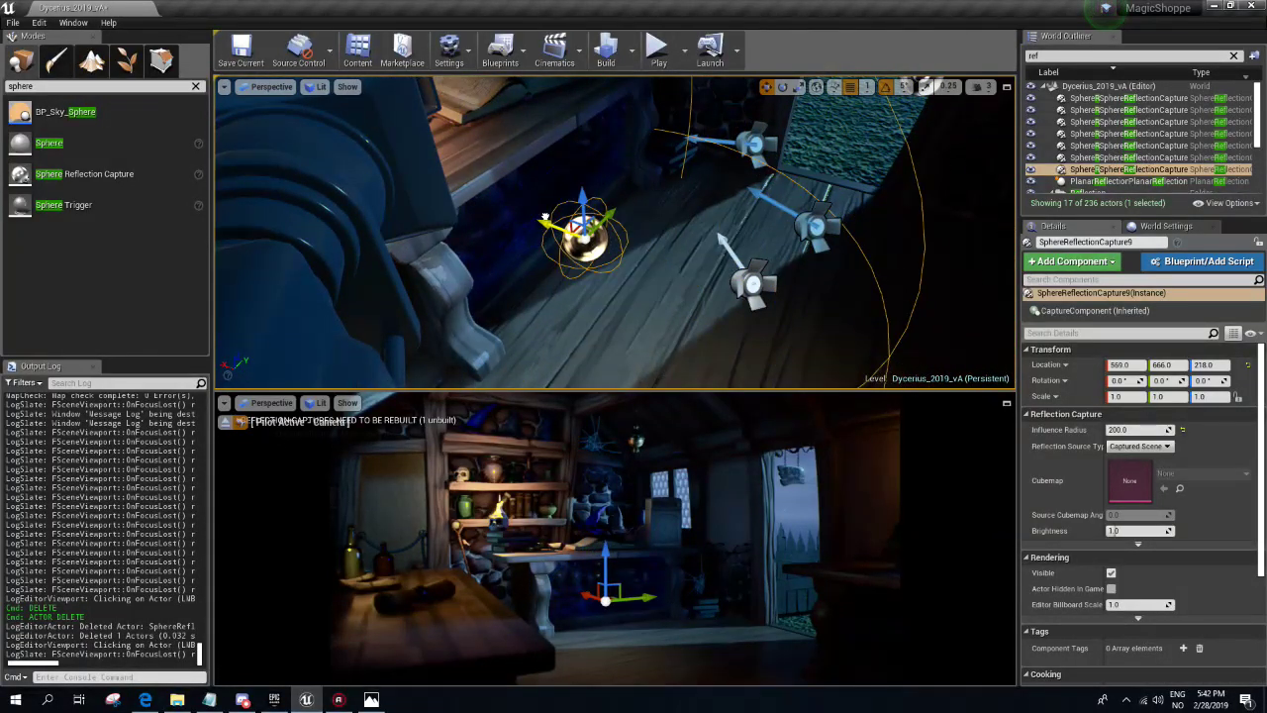
{"action": "left_click", "coordinate": [626, 49]}
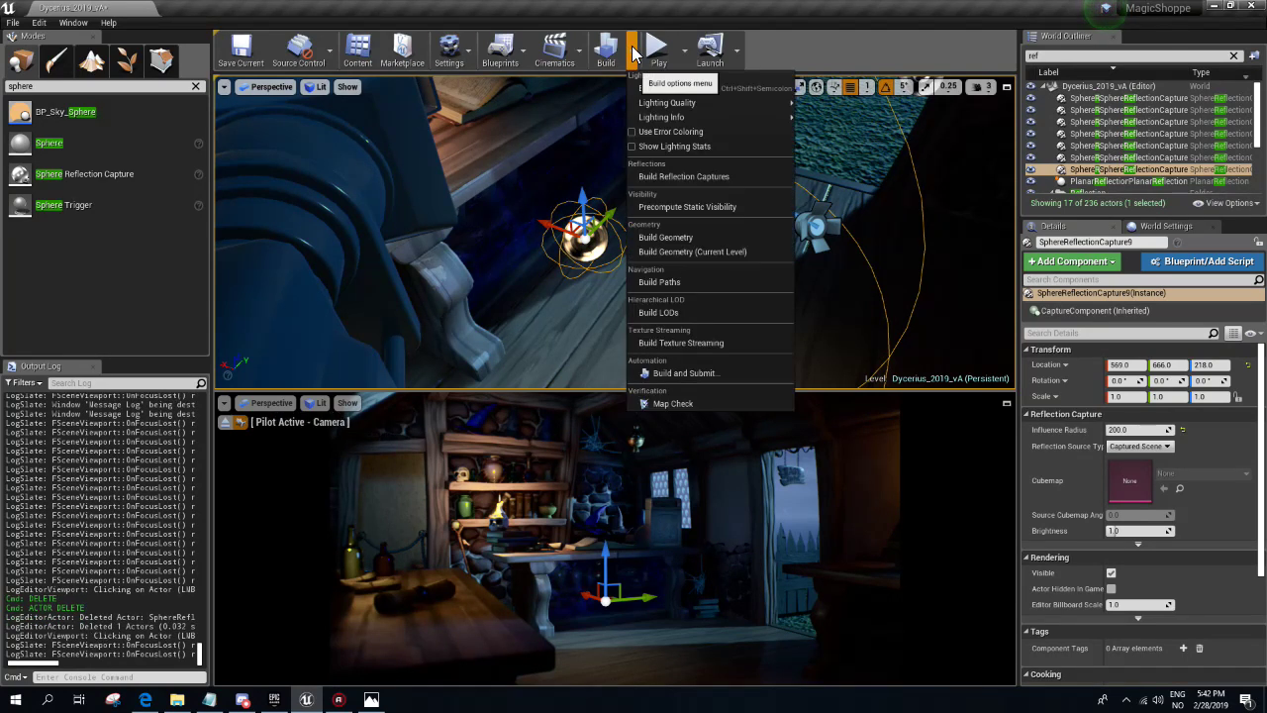
{"action": "left_click", "coordinate": [700, 183]}
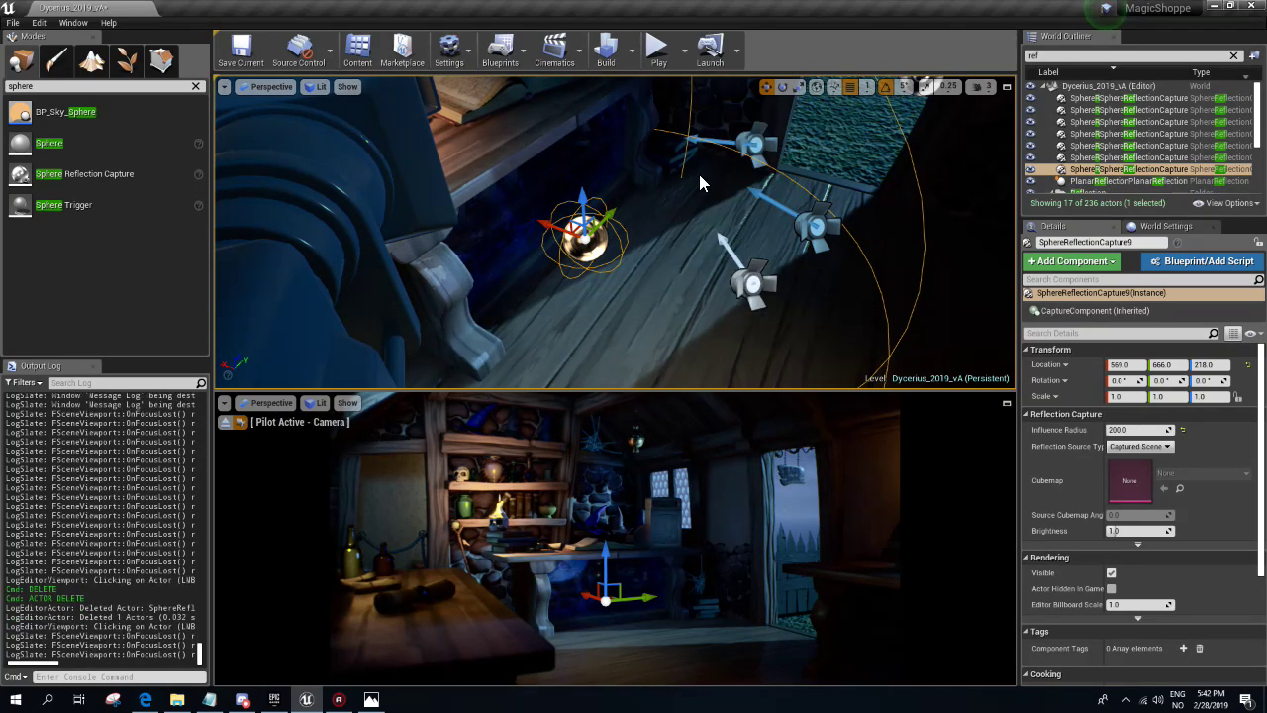
- Move the capture under the table along Y and X, then rebuild the reflection captures
{"action": "right_click_drag", "start_coordinate": [775, 247], "coordinate": [936, 144]}
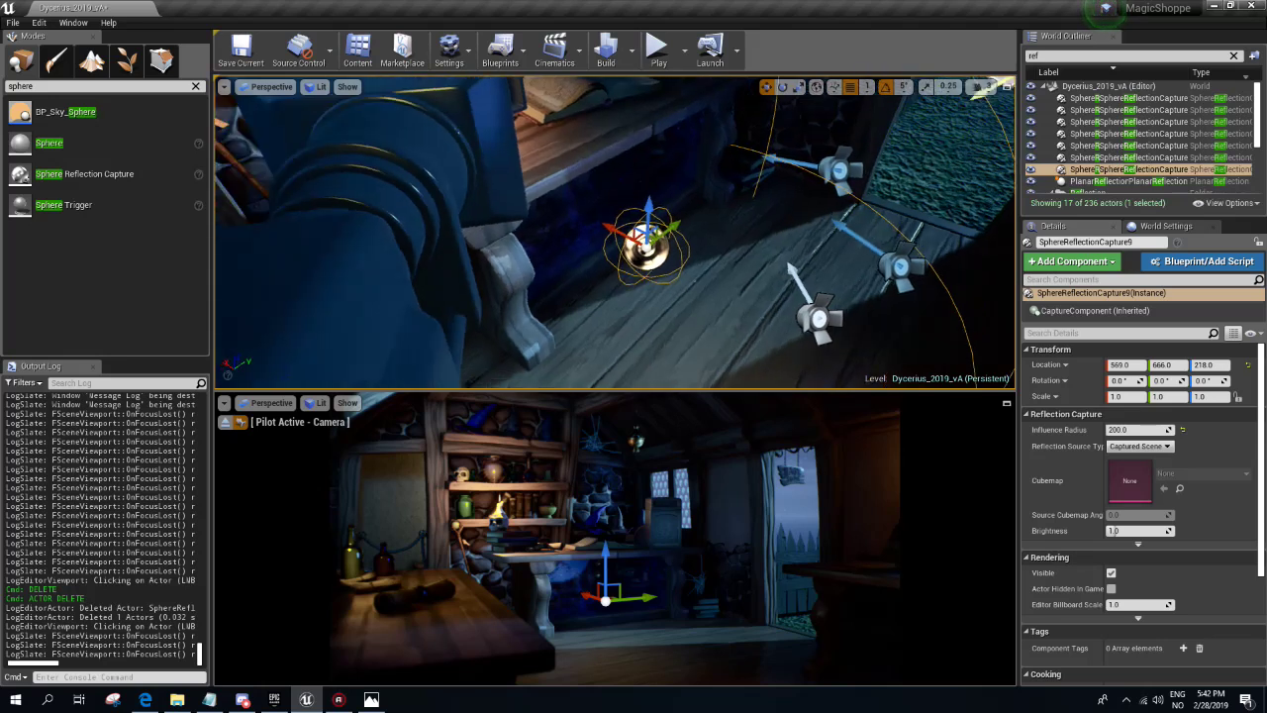
{"action": "left_click_drag", "start_coordinate": [606, 247], "coordinate": [727, 254]}
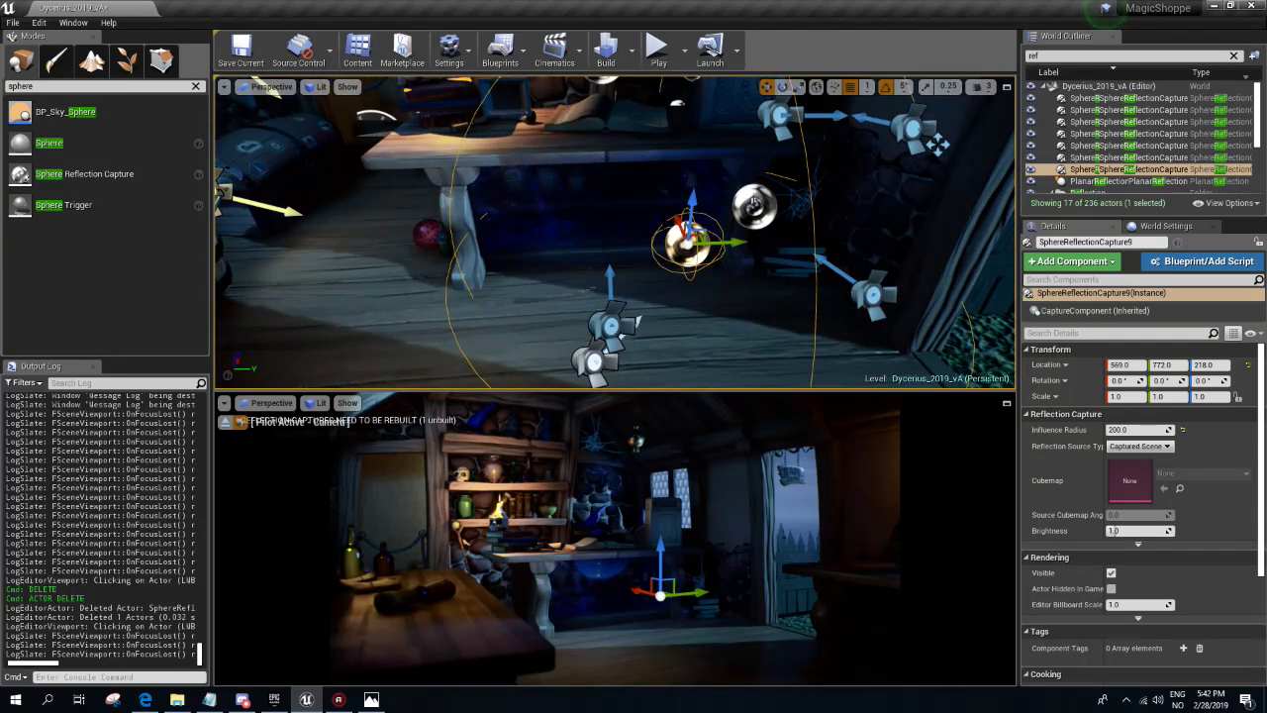
{"action": "mouse_move", "coordinate": [679, 220]}
{"action": "left_mouse_down"}
{"action": "mouse_move", "coordinate": [648, 178]}
{"action": "mouse_move", "coordinate": [615, 166]}
{"action": "left_mouse_up"}
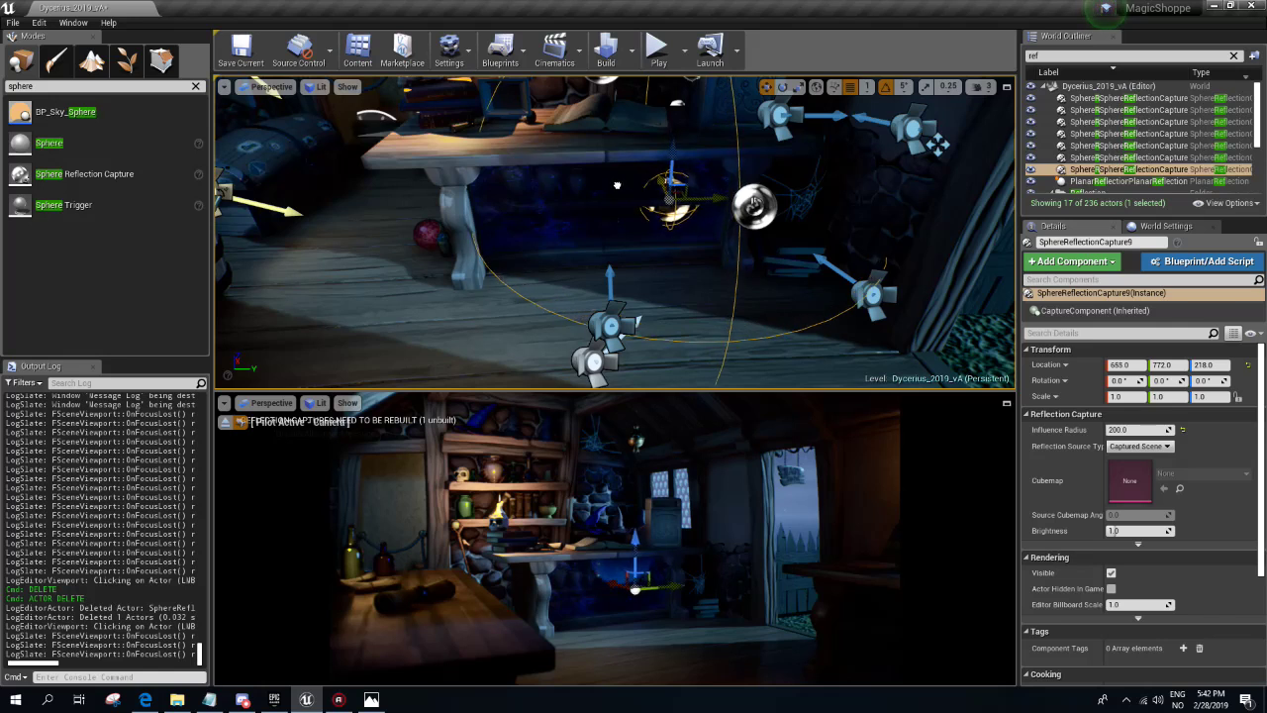
{"action": "left_click_drag", "start_coordinate": [616, 166], "coordinate": [677, 222]}
{"action": "left_click", "coordinate": [625, 49]}
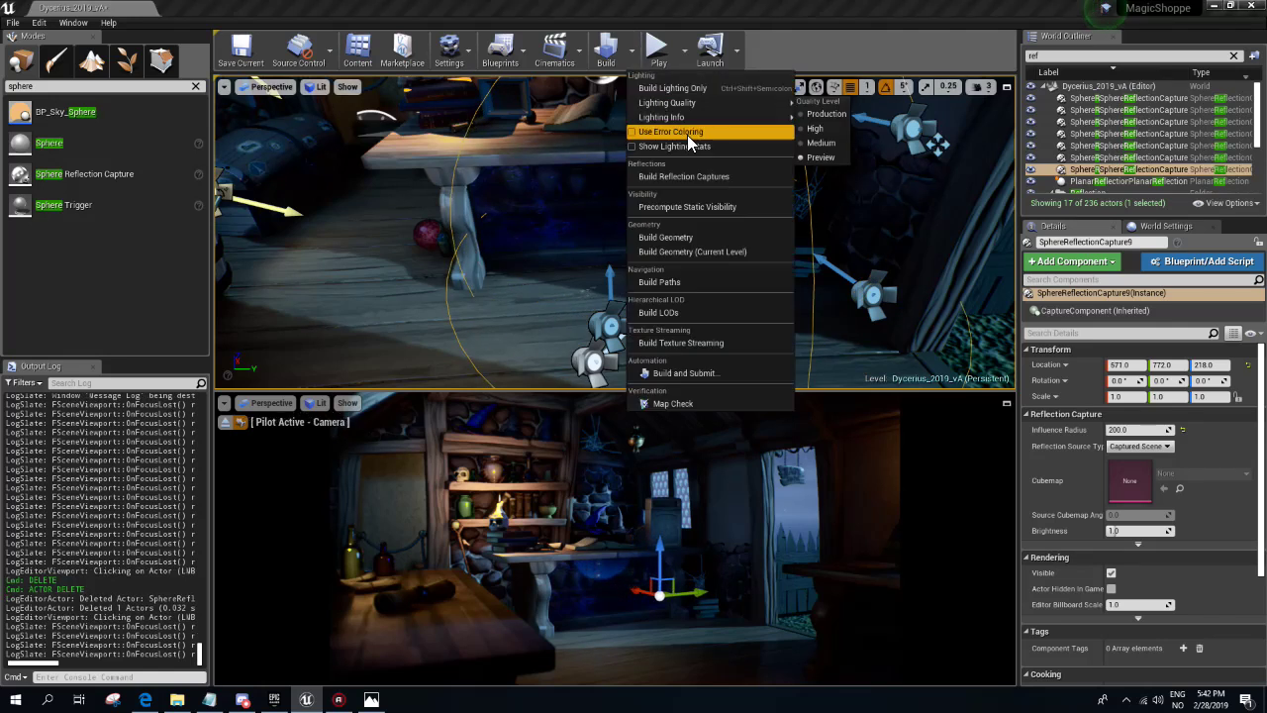
{"action": "left_click", "coordinate": [695, 176]}
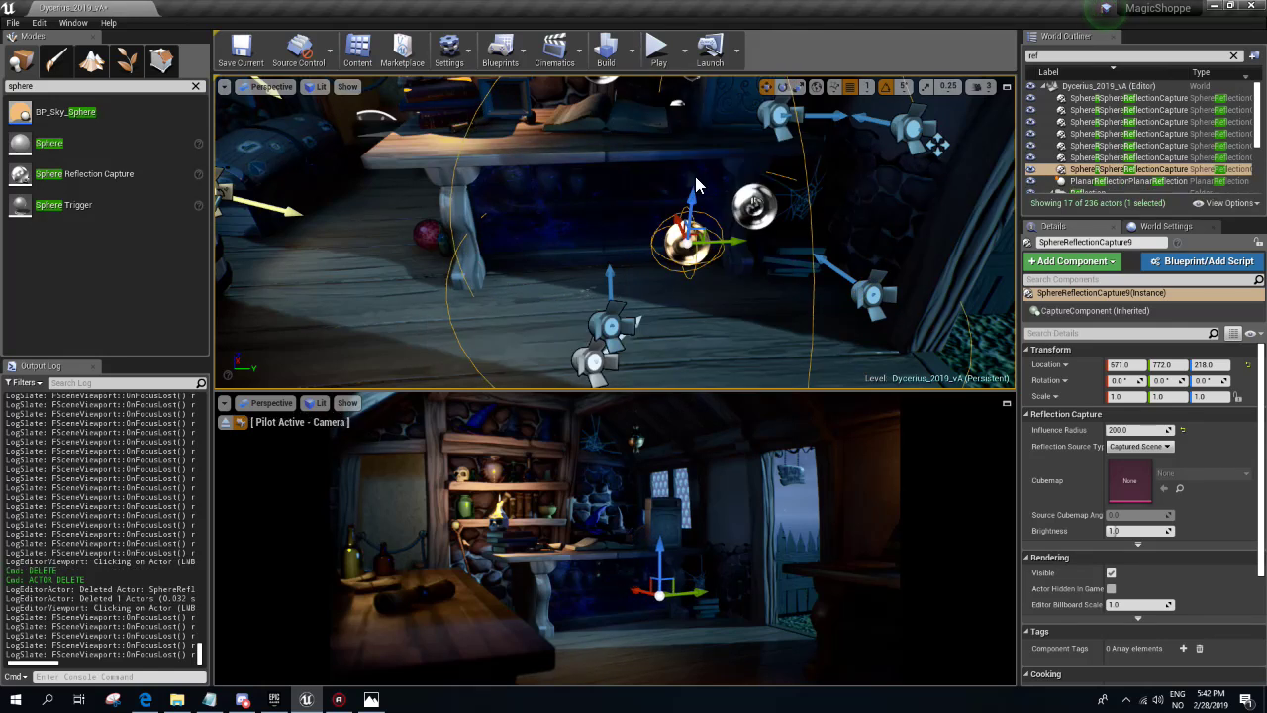
- Set Influence Radius to 350, slide SphereReflectionCapture9 to Y 611, and rebuild captures
{"action": "left_click", "coordinate": [1118, 429]}
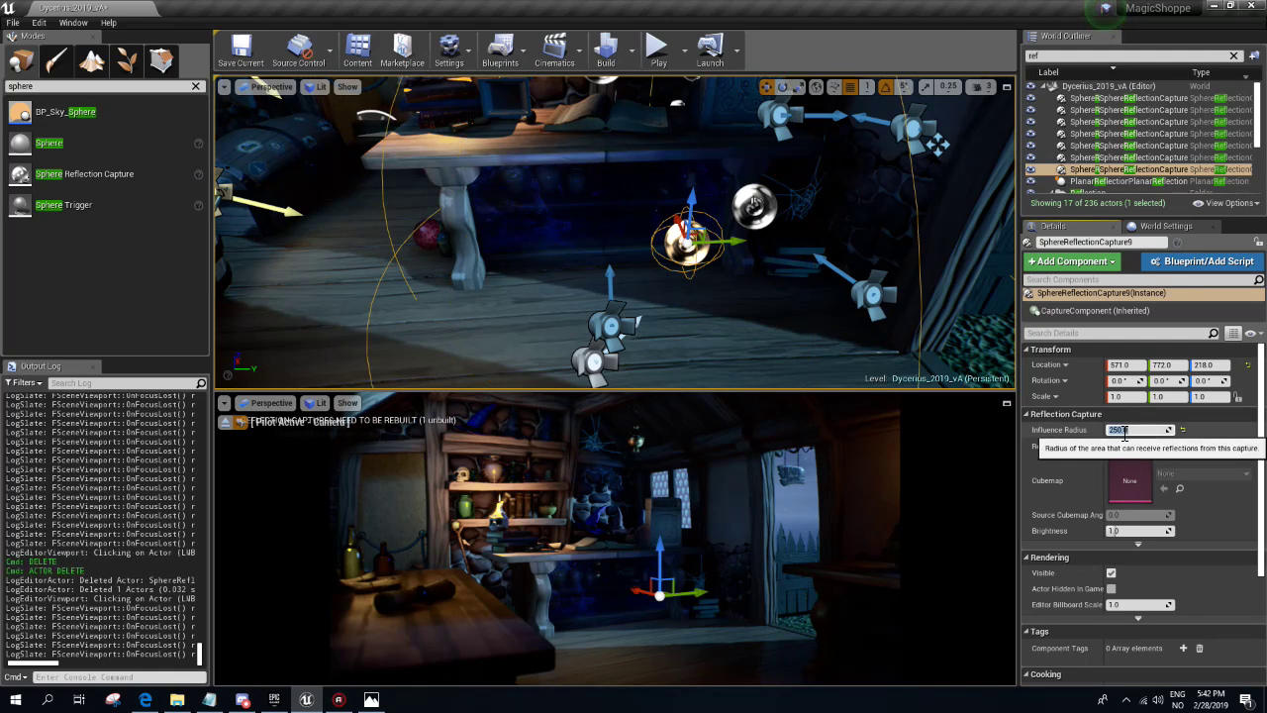
{"action": "type", "text": "950"}
{"action": "key", "text": "Return"}
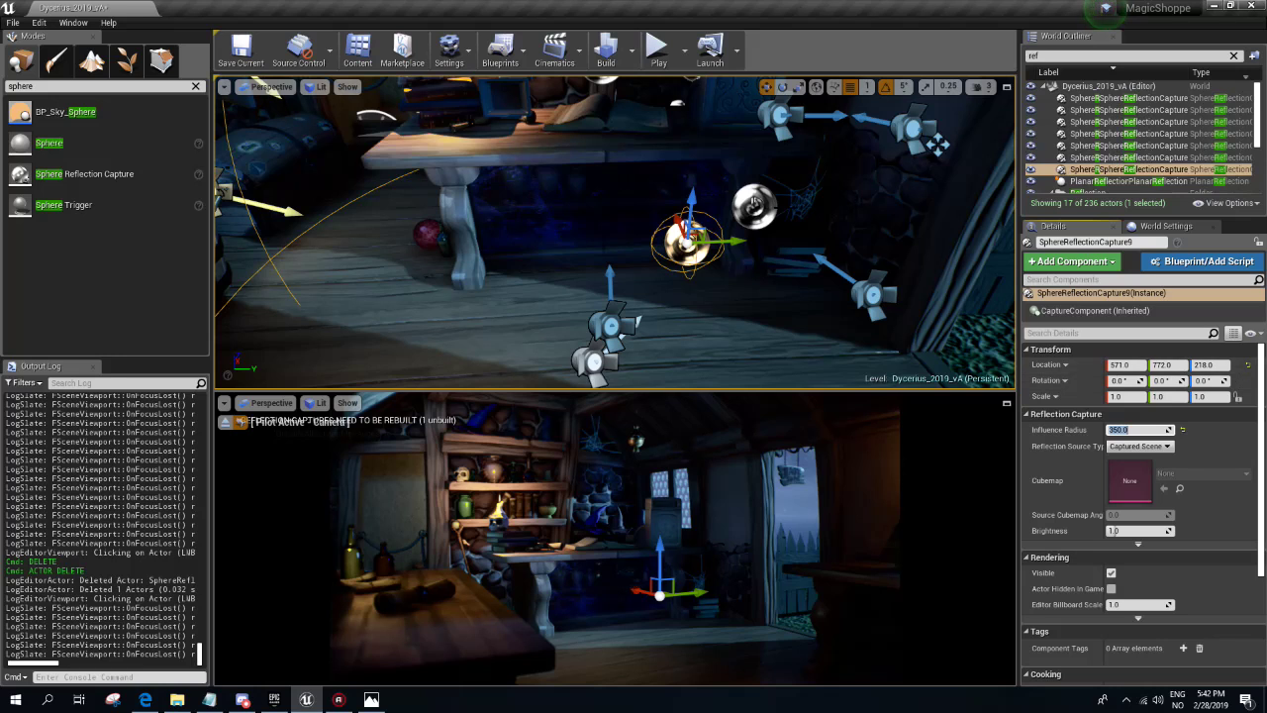
{"action": "left_click", "coordinate": [751, 206]}
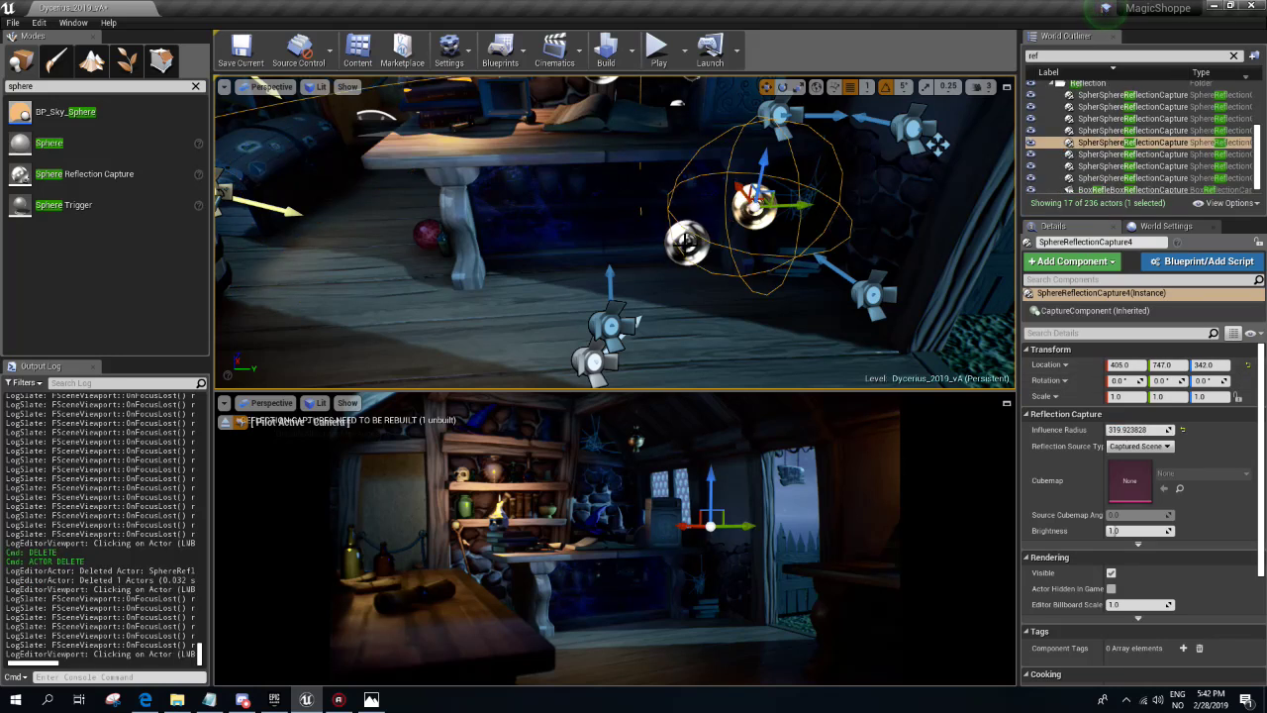
{"action": "left_click", "coordinate": [685, 242]}
{"action": "left_click_drag", "start_coordinate": [721, 248], "coordinate": [553, 269]}
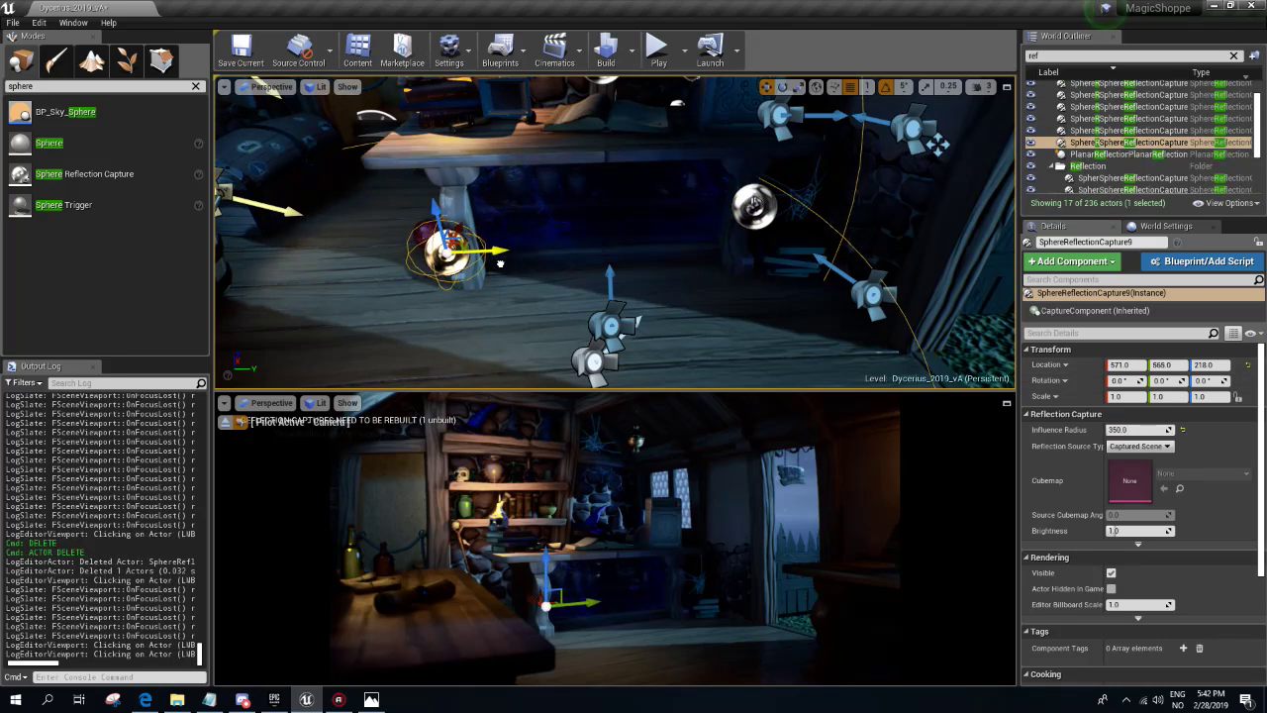
{"action": "left_click", "coordinate": [626, 50]}
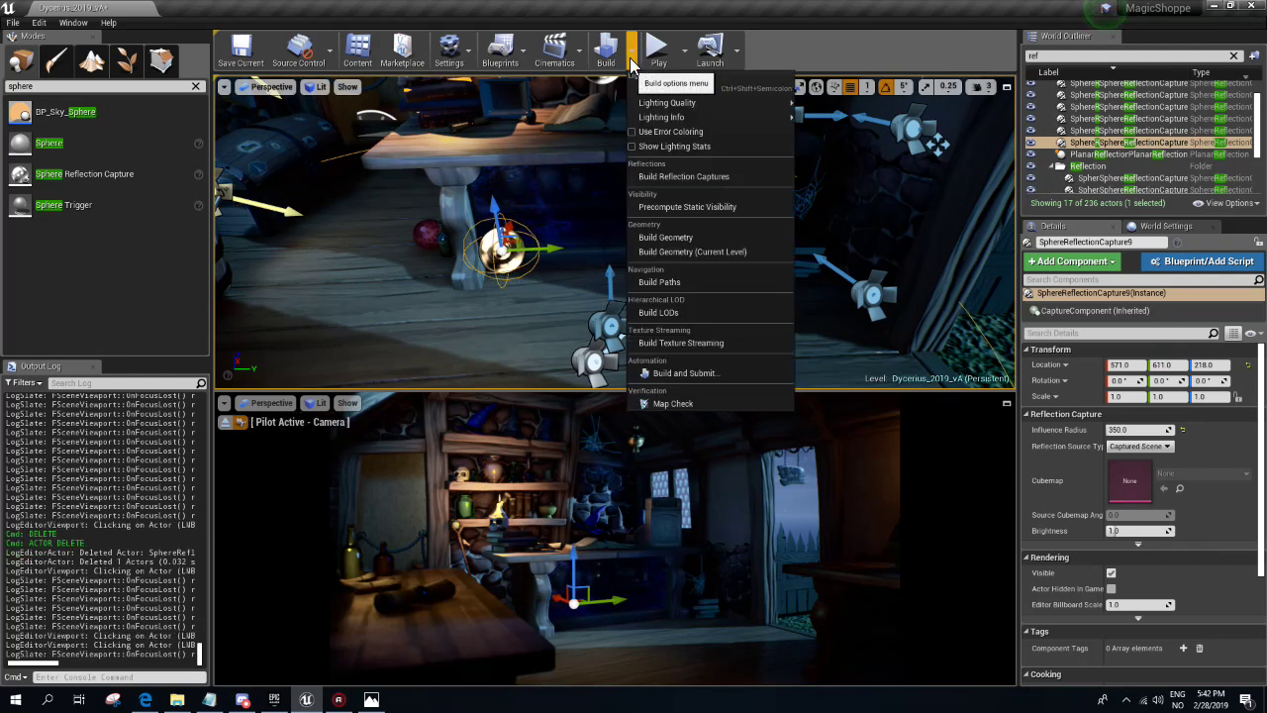
{"action": "left_click", "coordinate": [677, 172]}
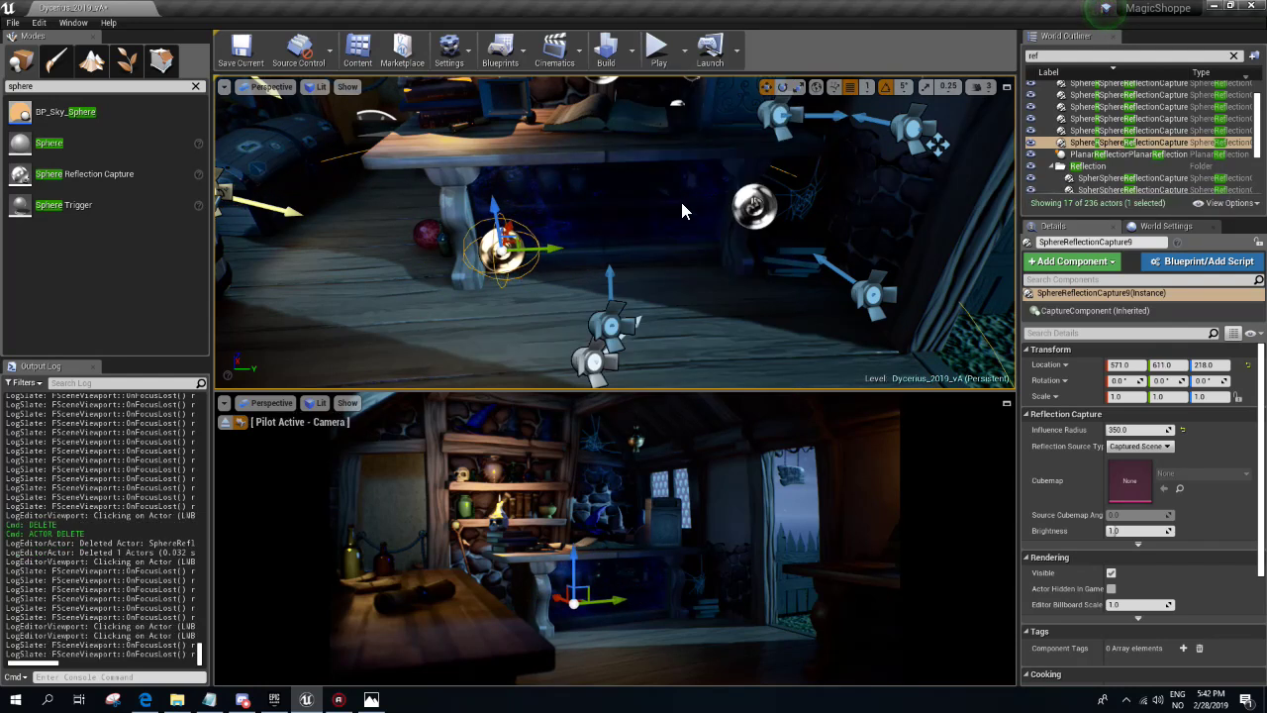
- Fly outside and set SpotLight17 on the exterior wall to 200 lm
{"action": "left_click", "coordinate": [732, 228]}
{"action": "left_click", "coordinate": [754, 206]}
{"action": "right_click_drag", "start_coordinate": [754, 206], "coordinate": [755, 206]}
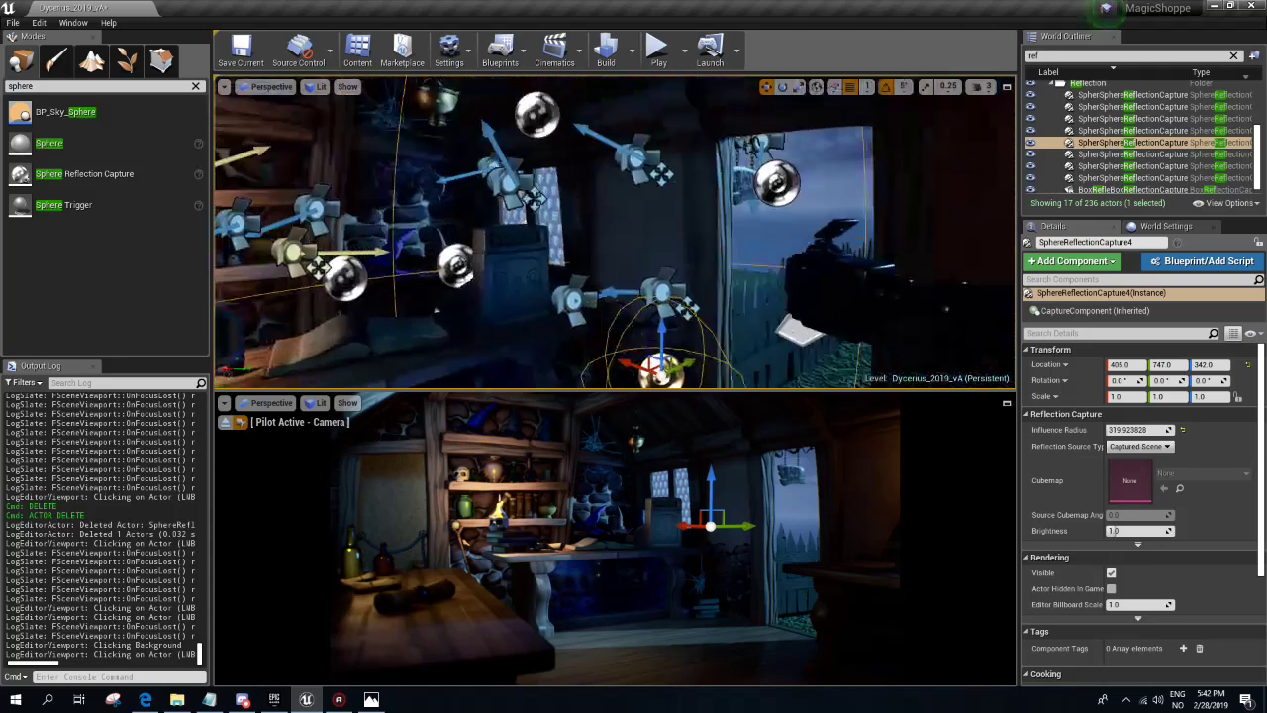
{"action": "right_click_drag", "start_coordinate": [503, 230], "coordinate": [503, 231]}
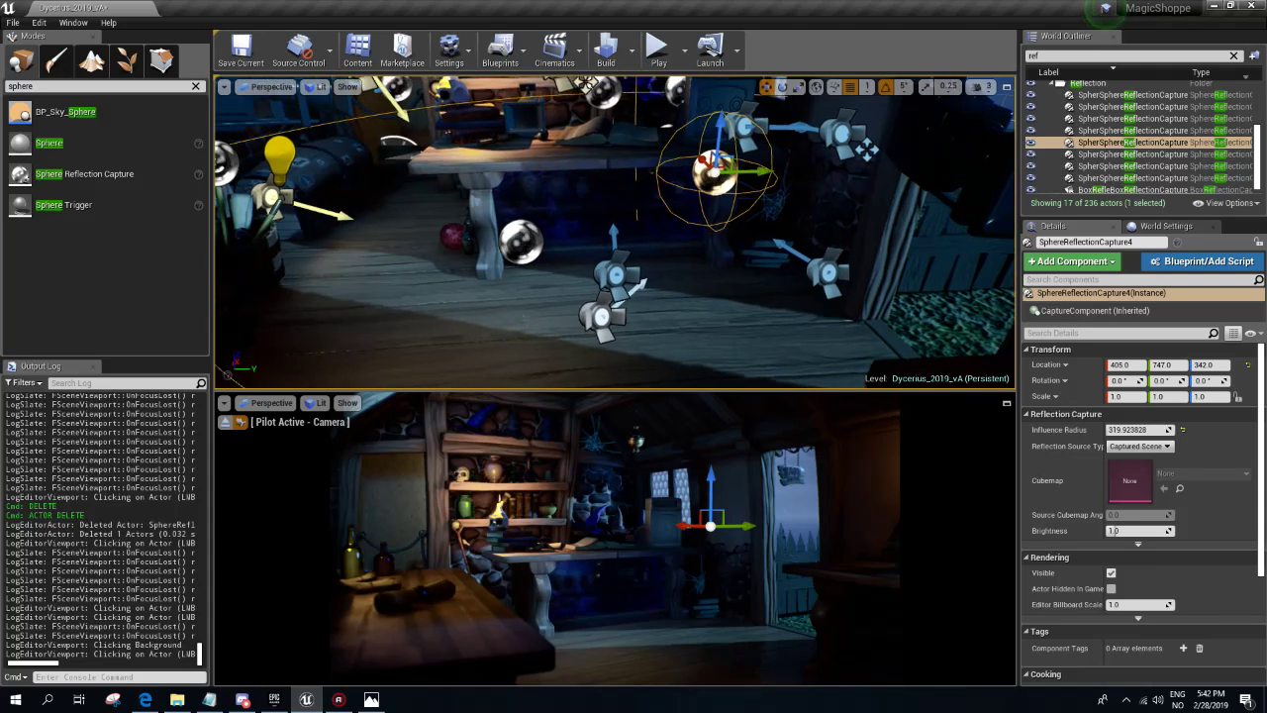
{"action": "mouse_move", "coordinate": [517, 227]}
{"action": "right_mouse_down"}
{"action": "mouse_move", "coordinate": [599, 149]}
{"action": "mouse_move", "coordinate": [570, 153]}
{"action": "right_mouse_up"}
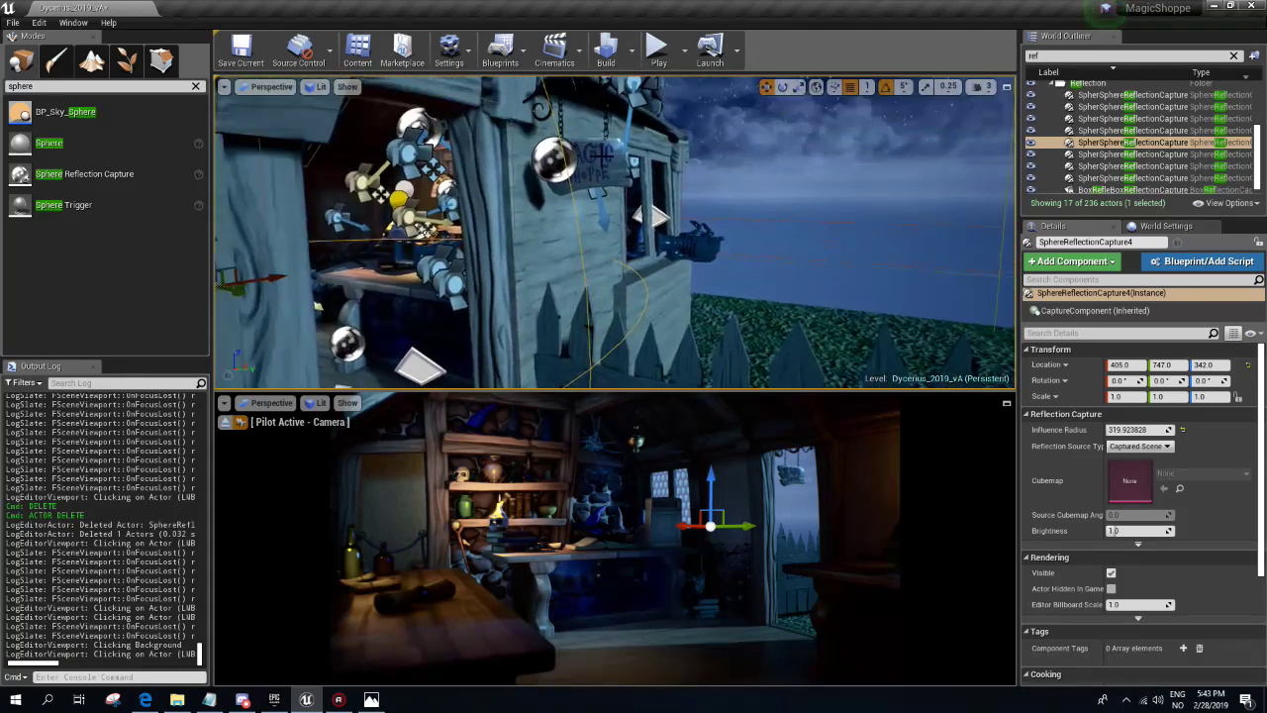
{"action": "left_click", "coordinate": [608, 208]}
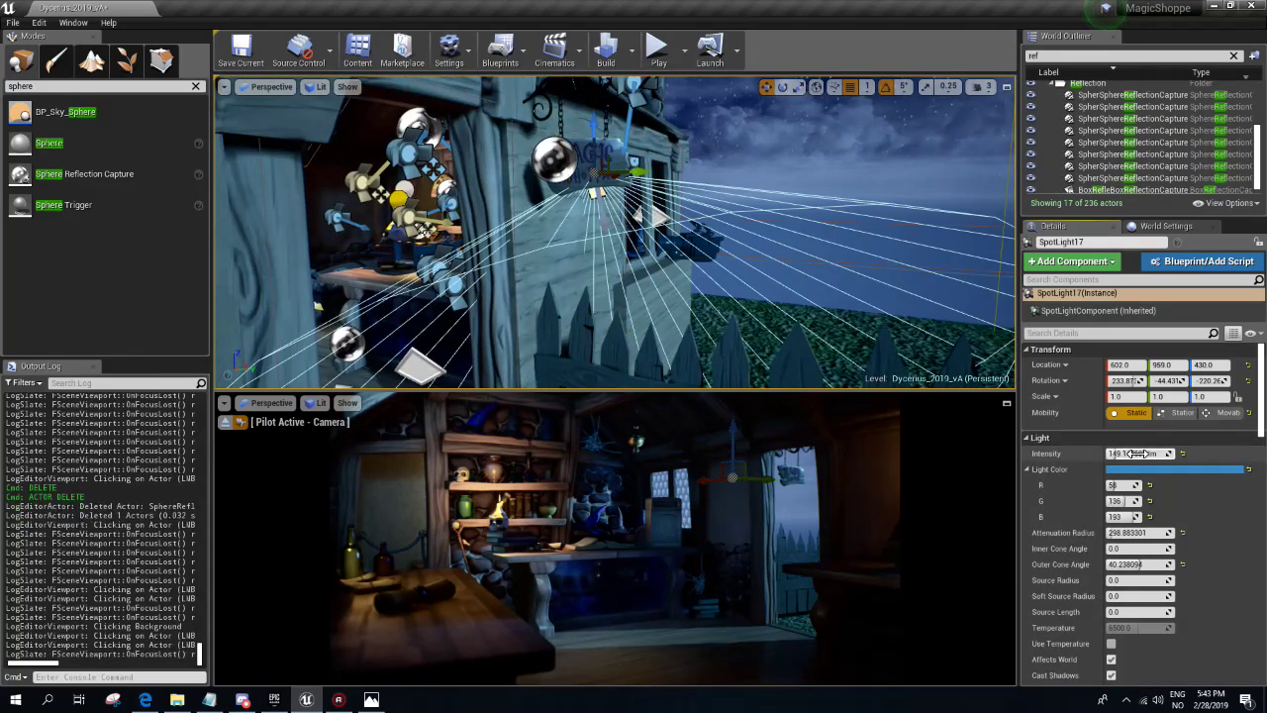
{"action": "type", "text": "00"}
{"action": "key", "text": "Return"}
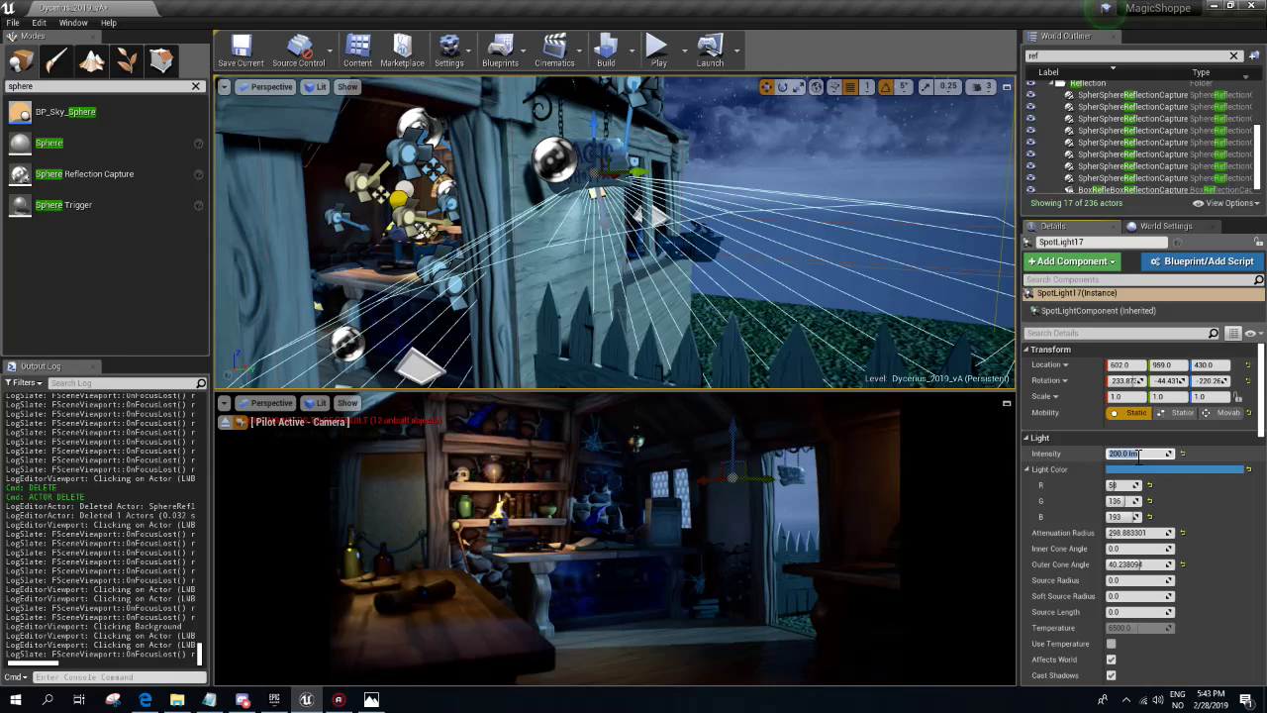
- Set SpotLight9's intensity to 55 lm
{"action": "right_click_drag", "start_coordinate": [614, 237], "coordinate": [649, 243]}
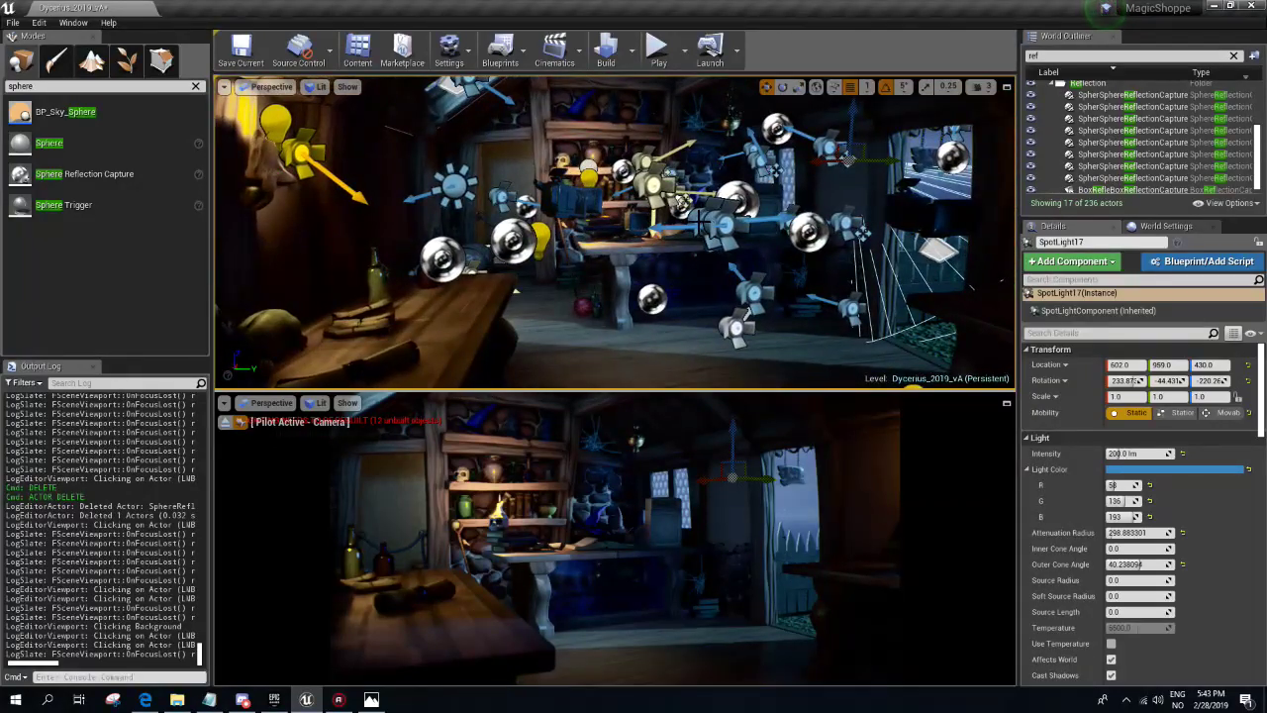
{"action": "left_click", "coordinate": [697, 219]}
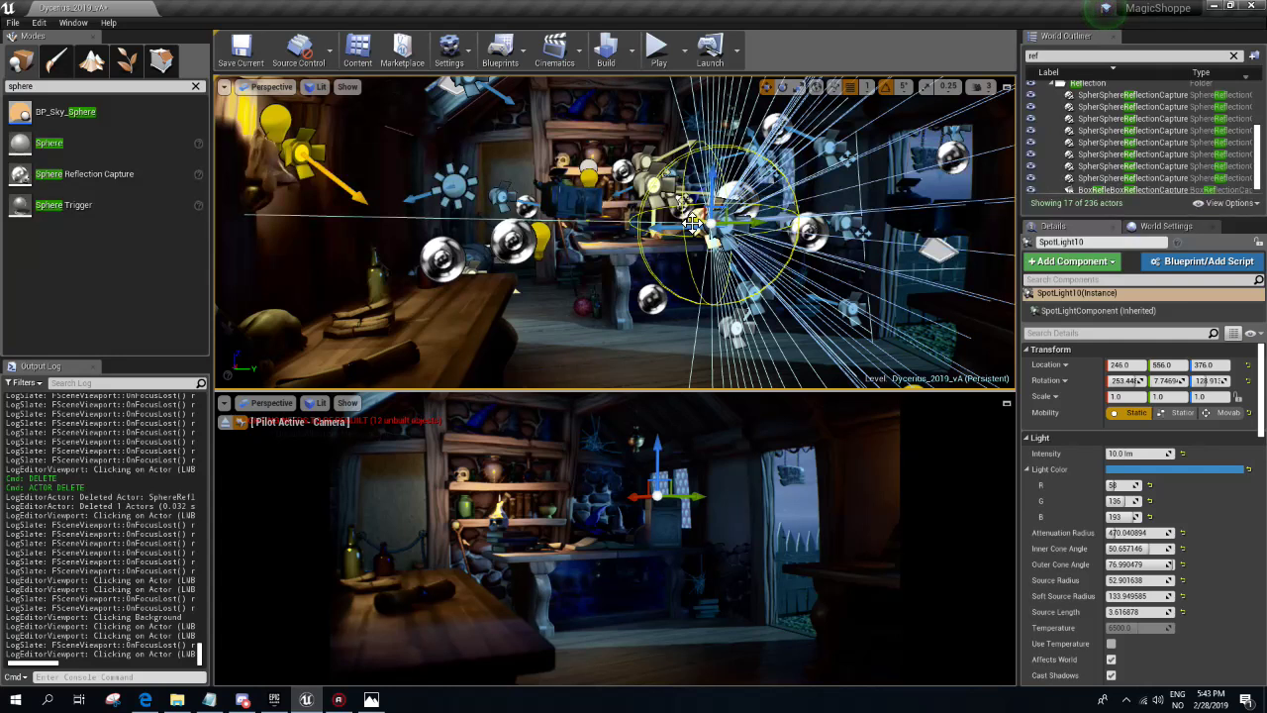
{"action": "left_click", "coordinate": [692, 224]}
{"action": "left_click_drag", "start_coordinate": [1129, 452], "coordinate": [1139, 452]}
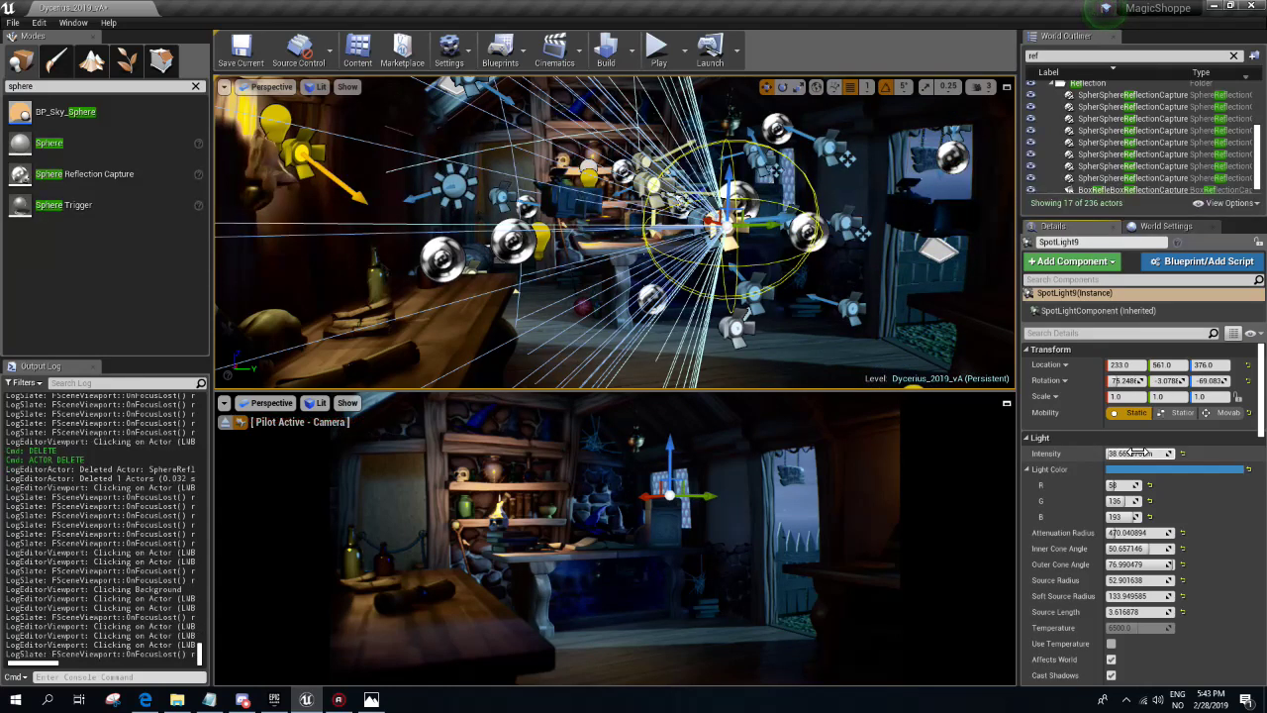
{"action": "left_click", "coordinate": [1138, 453]}
{"action": "key", "text": "Return"}
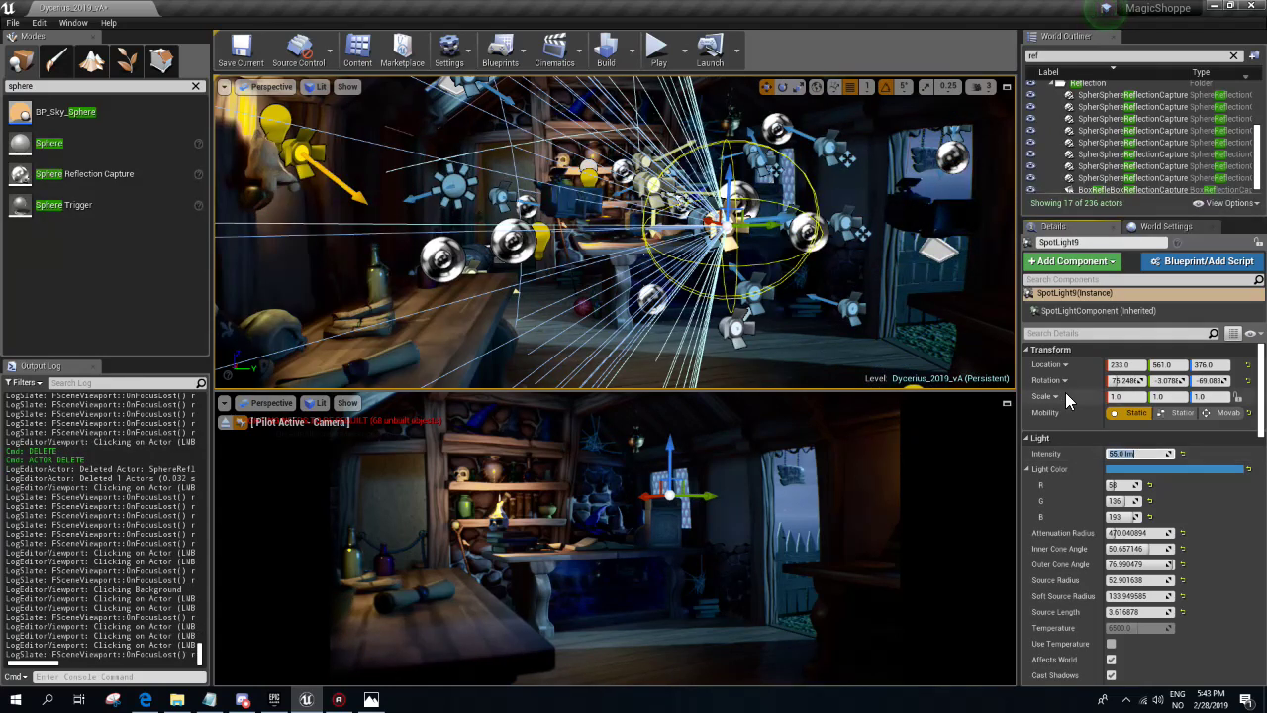
- Raise SpotLight10's intensity from 10 lm to 25 lm
{"action": "left_click", "coordinate": [789, 225]}
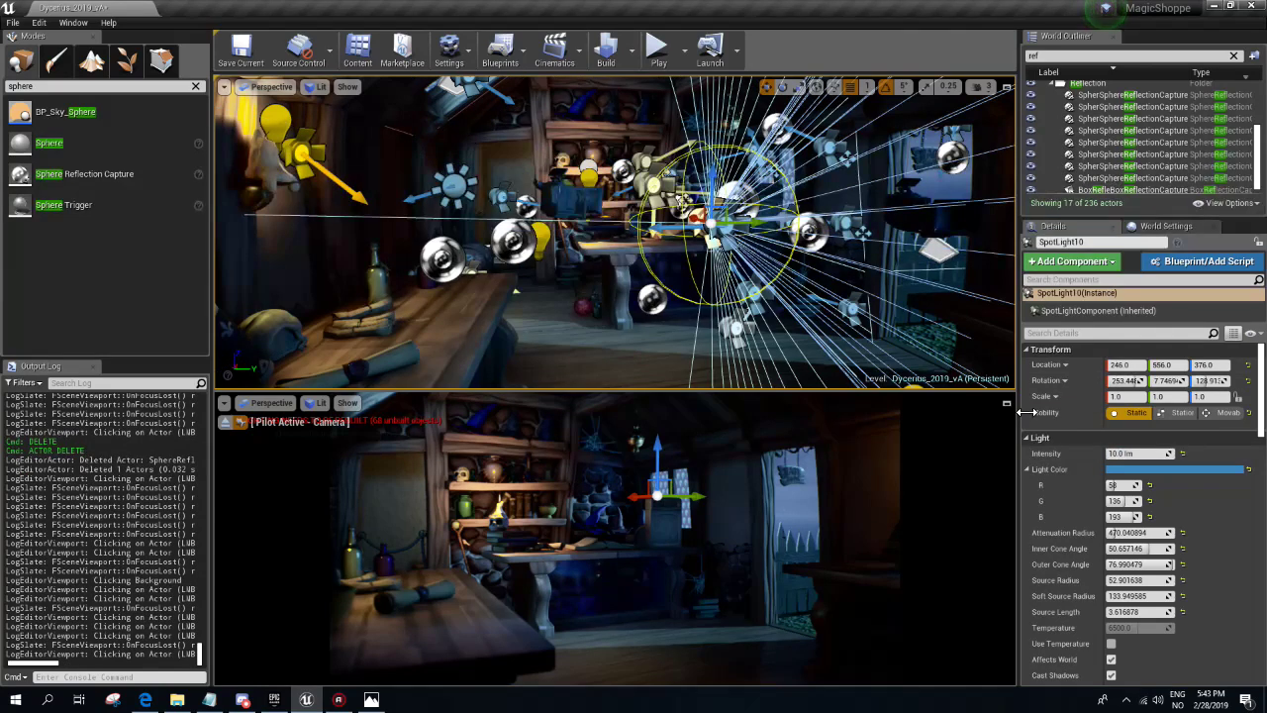
{"action": "left_click", "coordinate": [1148, 453]}
{"action": "type", "text": "25"}
{"action": "key", "text": "Return"}
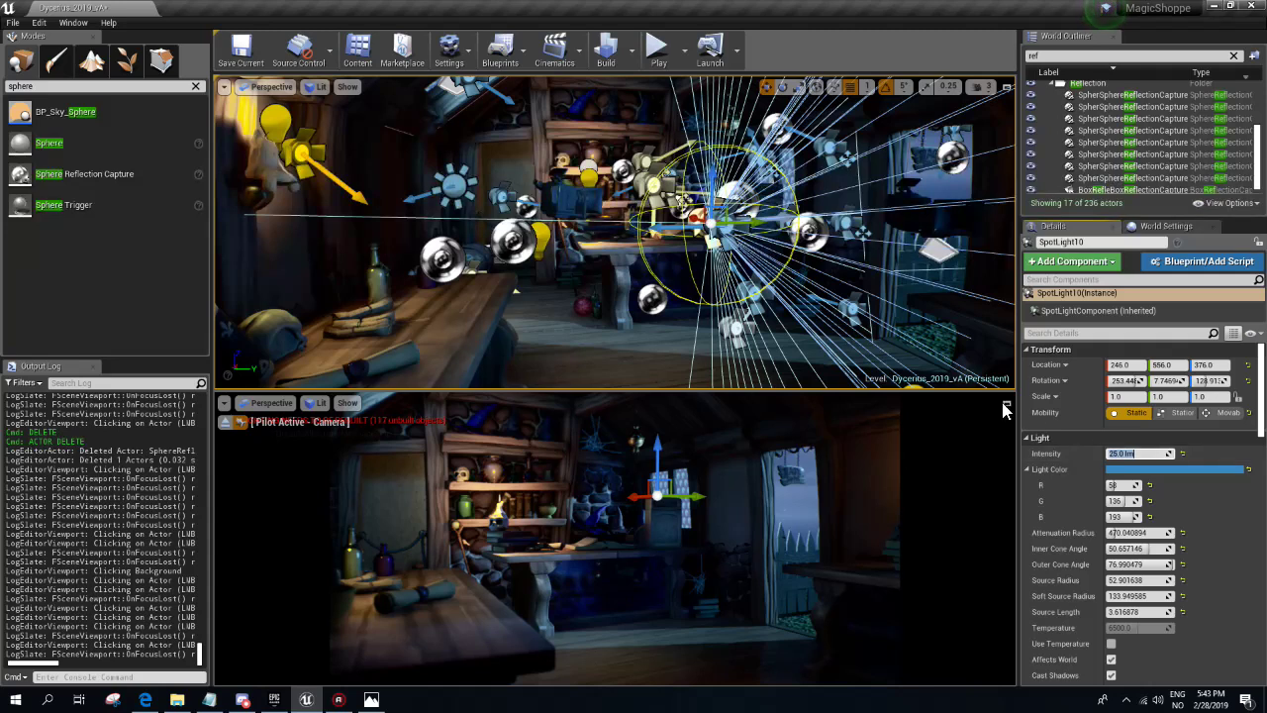
{"action": "right_click_drag", "start_coordinate": [636, 255], "coordinate": [851, 227]}
{"action": "right_click_drag", "start_coordinate": [635, 255], "coordinate": [514, 247]}
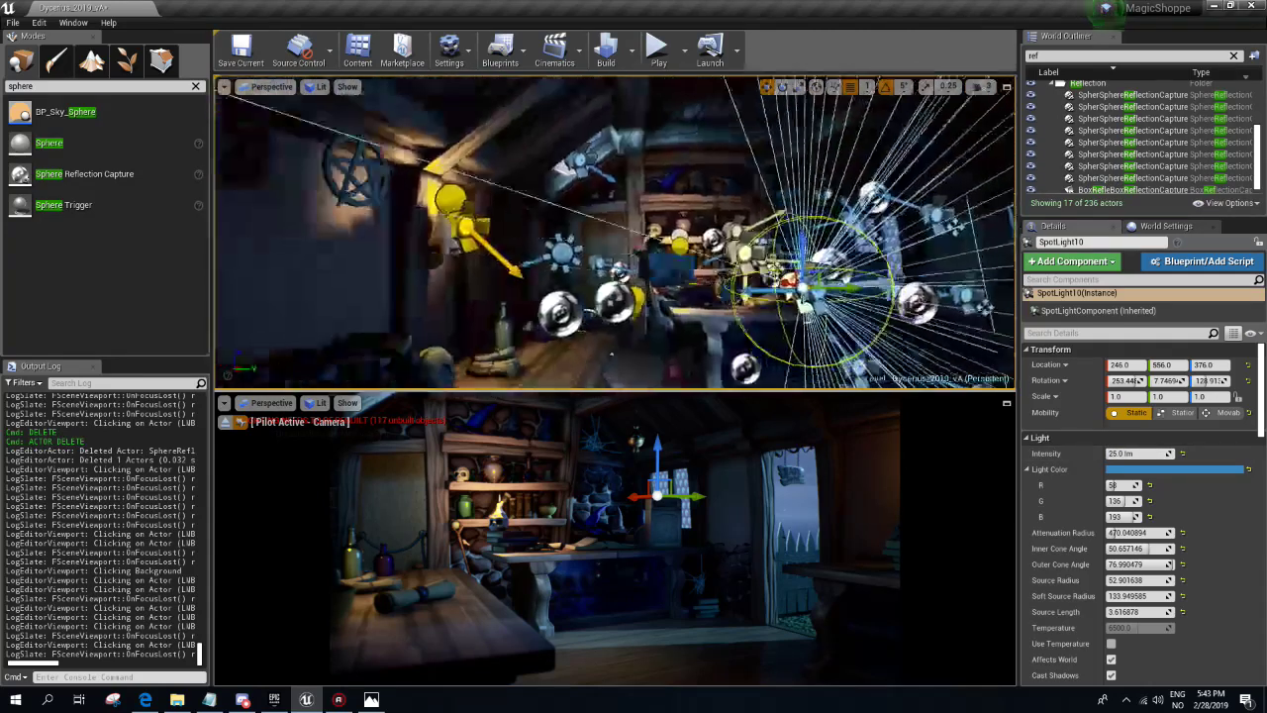
{"action": "left_click", "coordinate": [594, 234]}
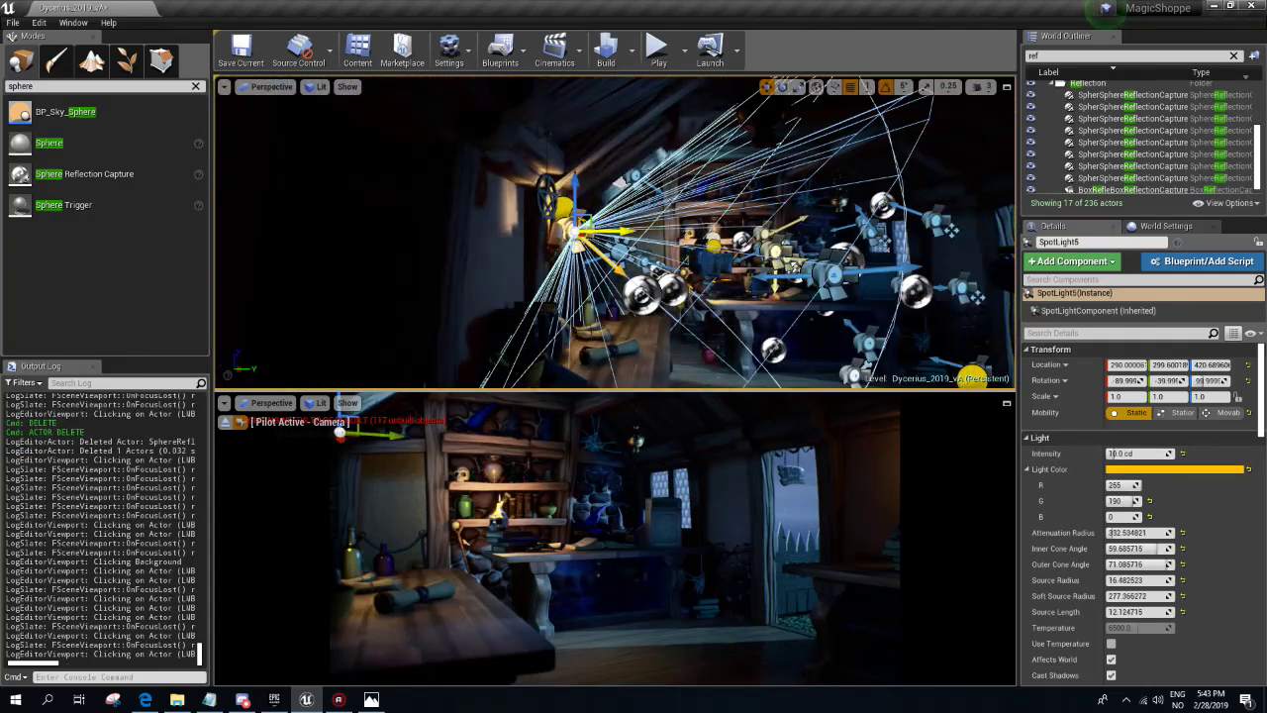
- Duplicate the orange spotlight as SpotLight11 and tilt it down to re-aim its beam
{"action": "mouse_move", "coordinate": [624, 231]}
{"action": "left_mouse_down", "text": "alt+shift"}
{"action": "mouse_move", "coordinate": [604, 232]}
{"action": "mouse_move", "coordinate": [765, 250]}
{"action": "mouse_move", "coordinate": [801, 212]}
{"action": "mouse_move", "coordinate": [769, 231]}
{"action": "left_mouse_up", "text": "alt+shift"}
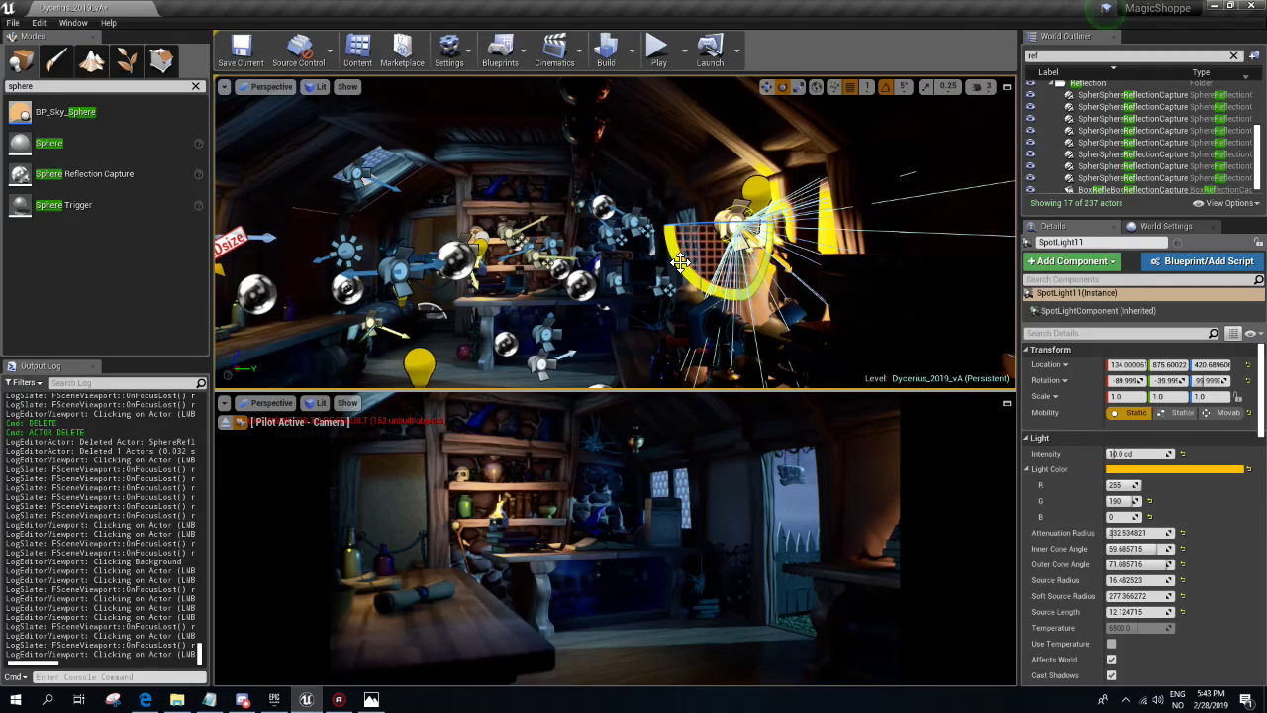
{"action": "left_click_drag", "start_coordinate": [681, 263], "coordinate": [733, 297]}
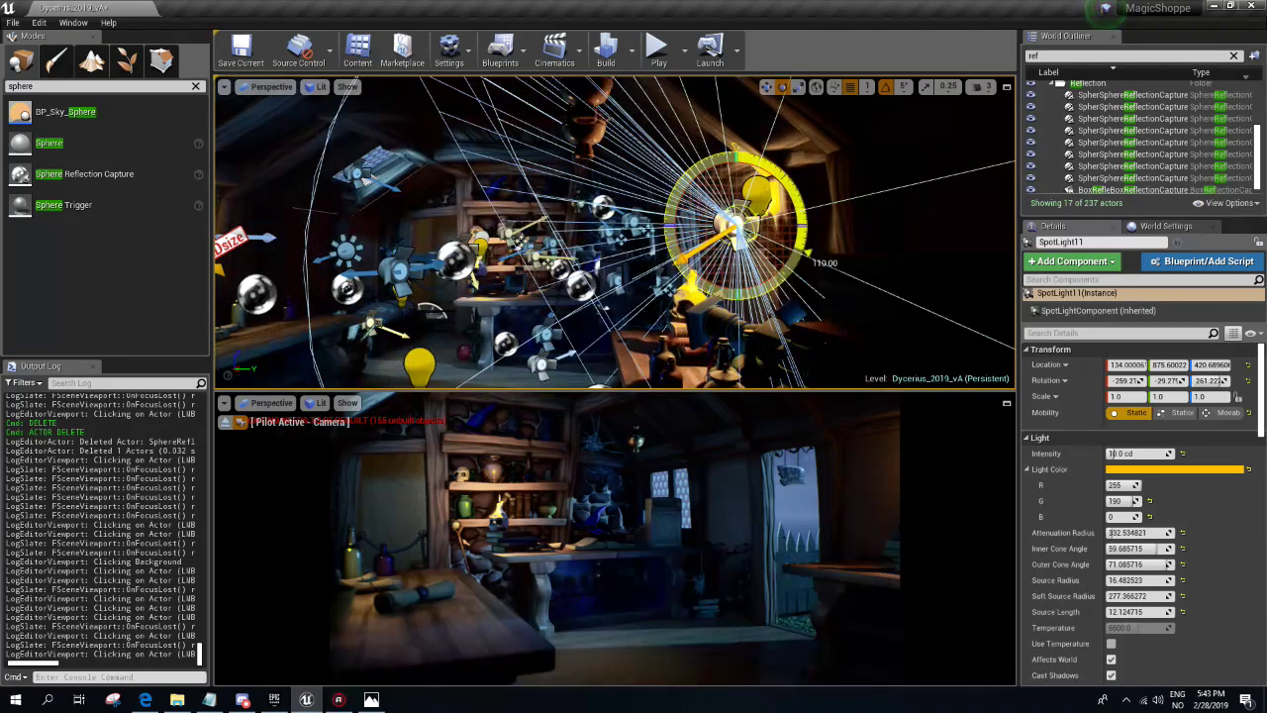
{"action": "left_click_drag", "start_coordinate": [732, 297], "coordinate": [670, 253]}
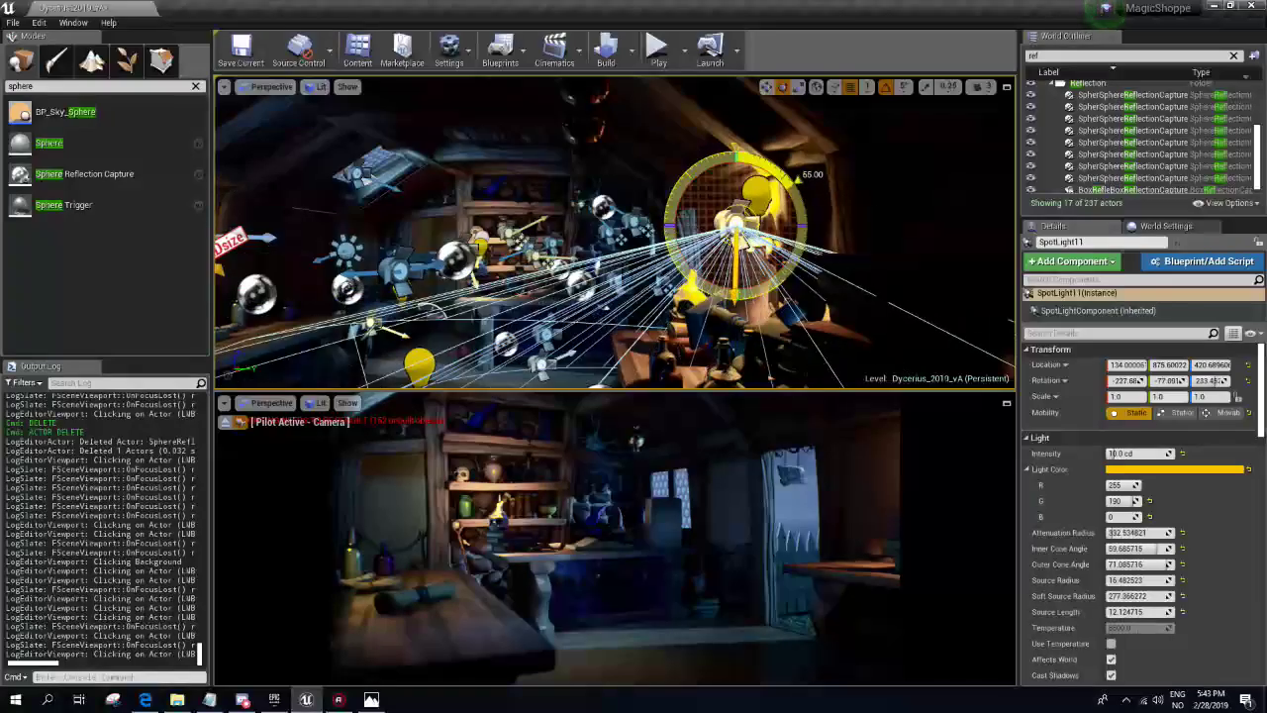
{"action": "right_click_drag", "start_coordinate": [671, 252], "coordinate": [670, 252]}
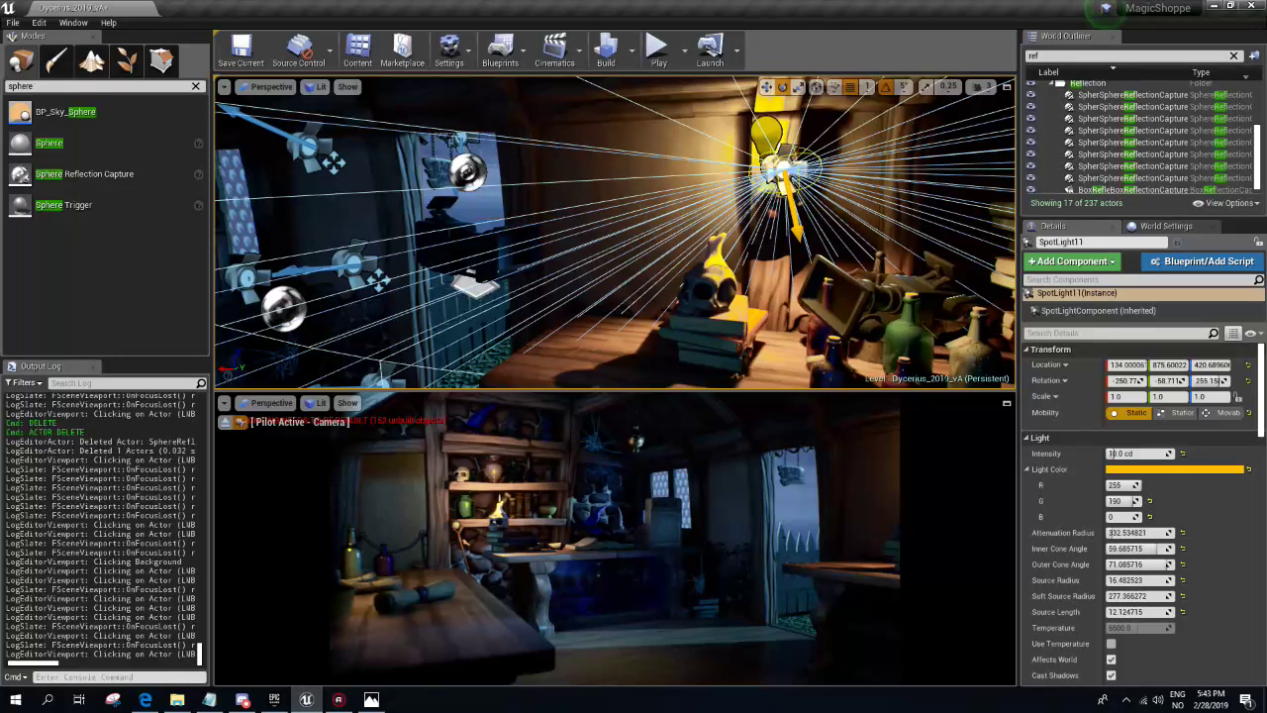
{"action": "right_click_drag", "start_coordinate": [670, 253], "coordinate": [670, 253]}
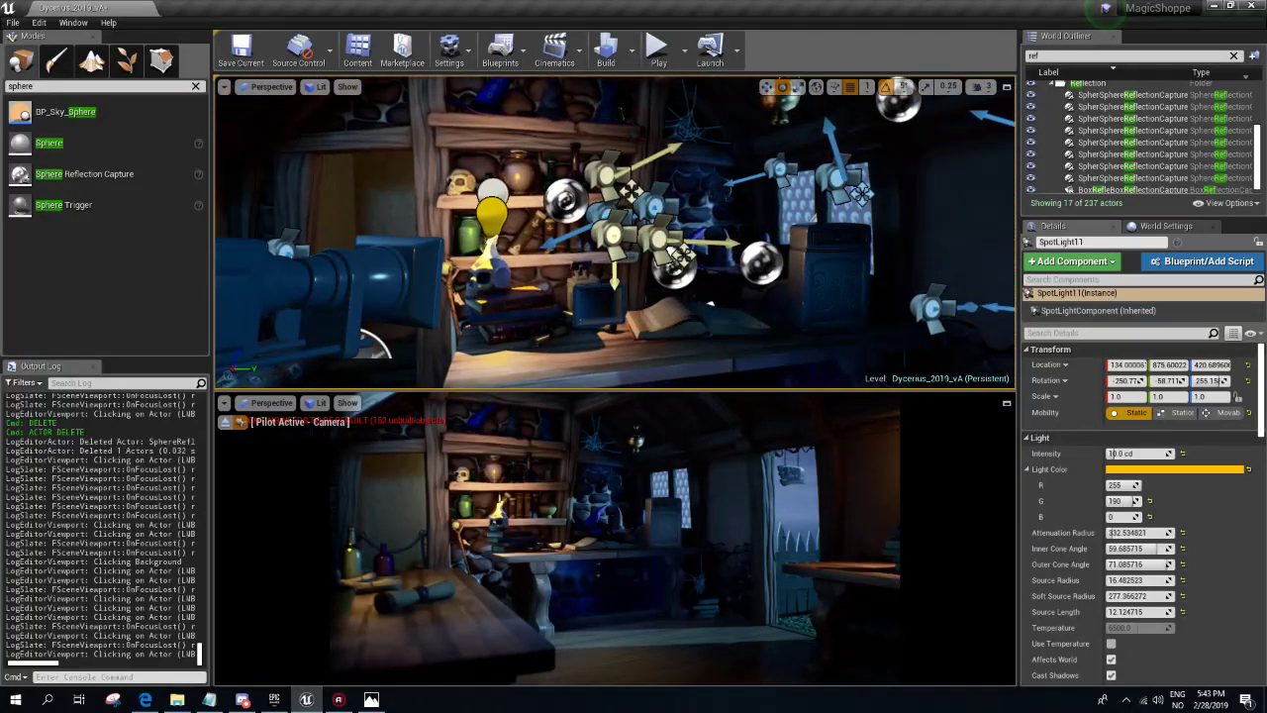
{"action": "right_click_drag", "start_coordinate": [671, 252], "coordinate": [670, 252]}
- Frame the shelf candle and select its 150 lm point light
{"action": "left_click", "coordinate": [492, 211]}
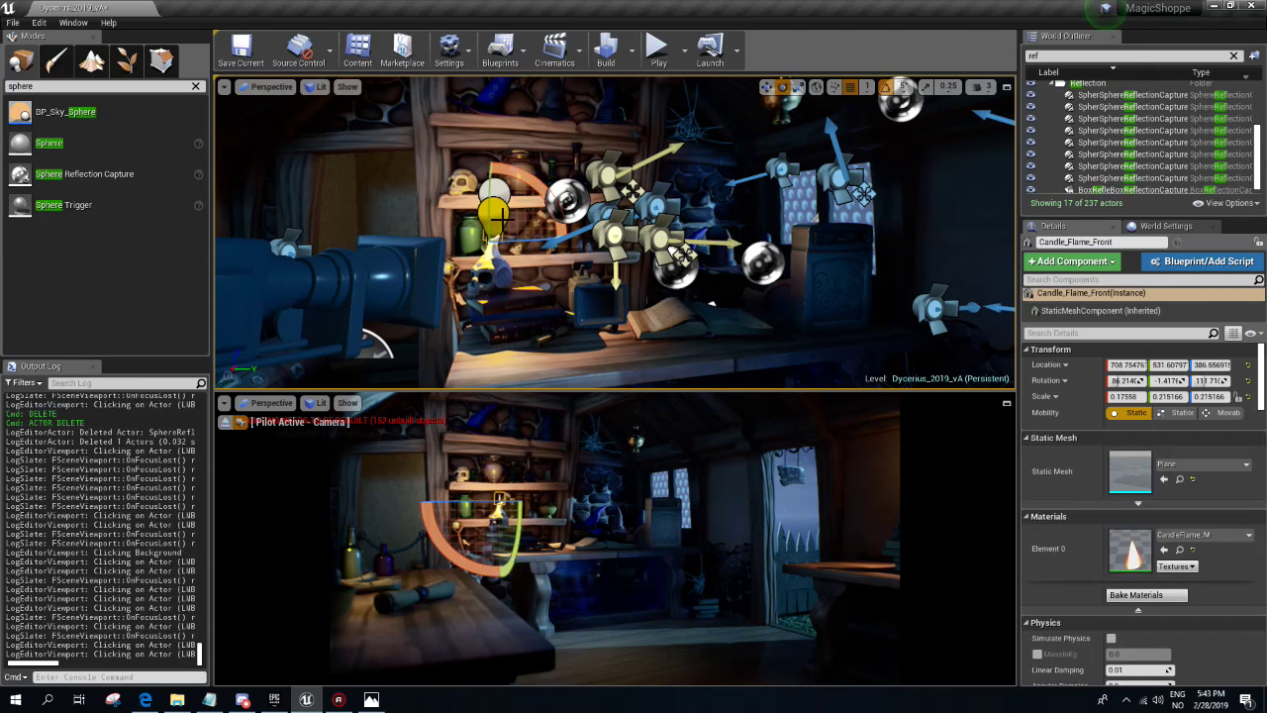
{"action": "key", "text": "f"}
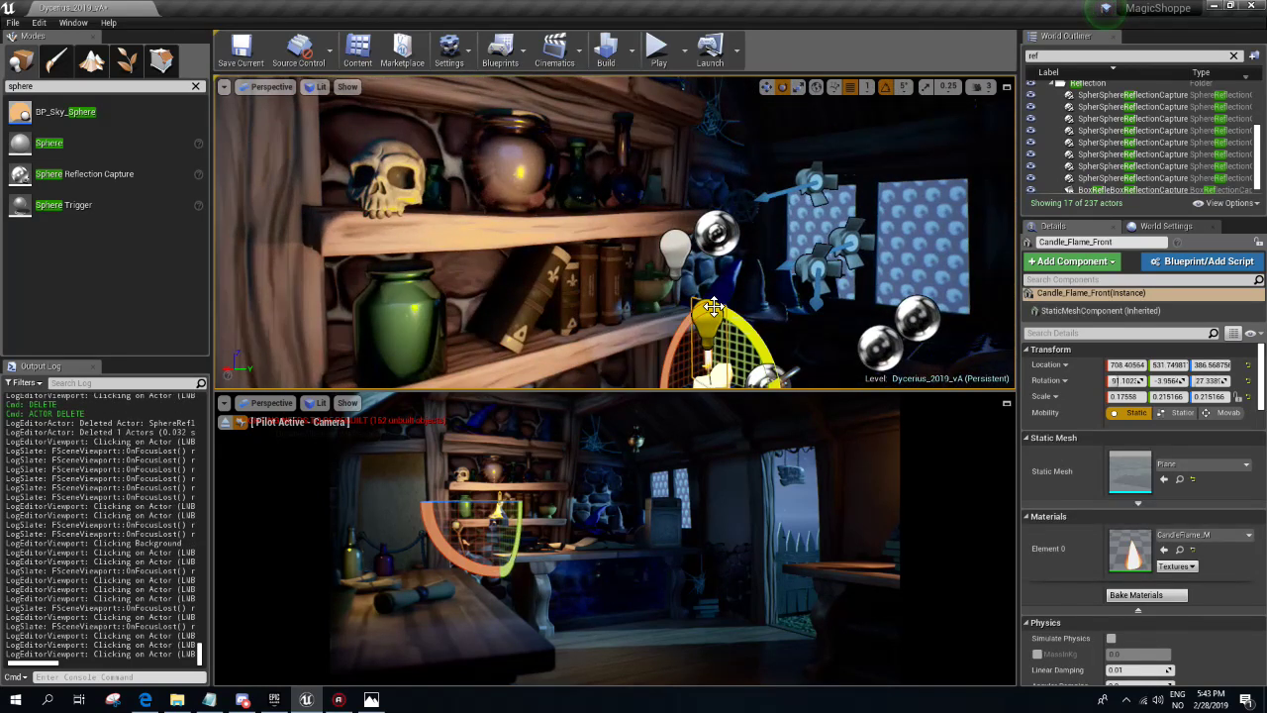
{"action": "left_click_drag", "start_coordinate": [713, 308], "coordinate": [692, 327]}
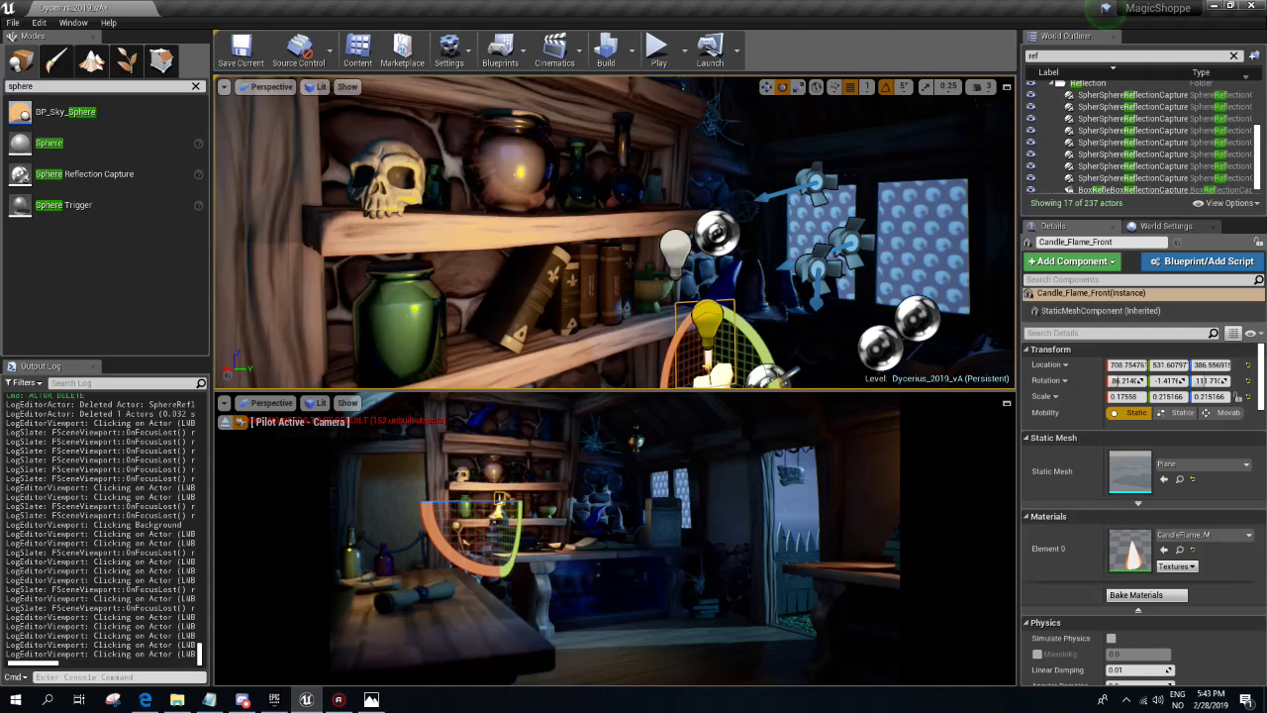
{"action": "right_click_drag", "start_coordinate": [693, 327], "coordinate": [693, 327]}
{"action": "key", "text": "f"}
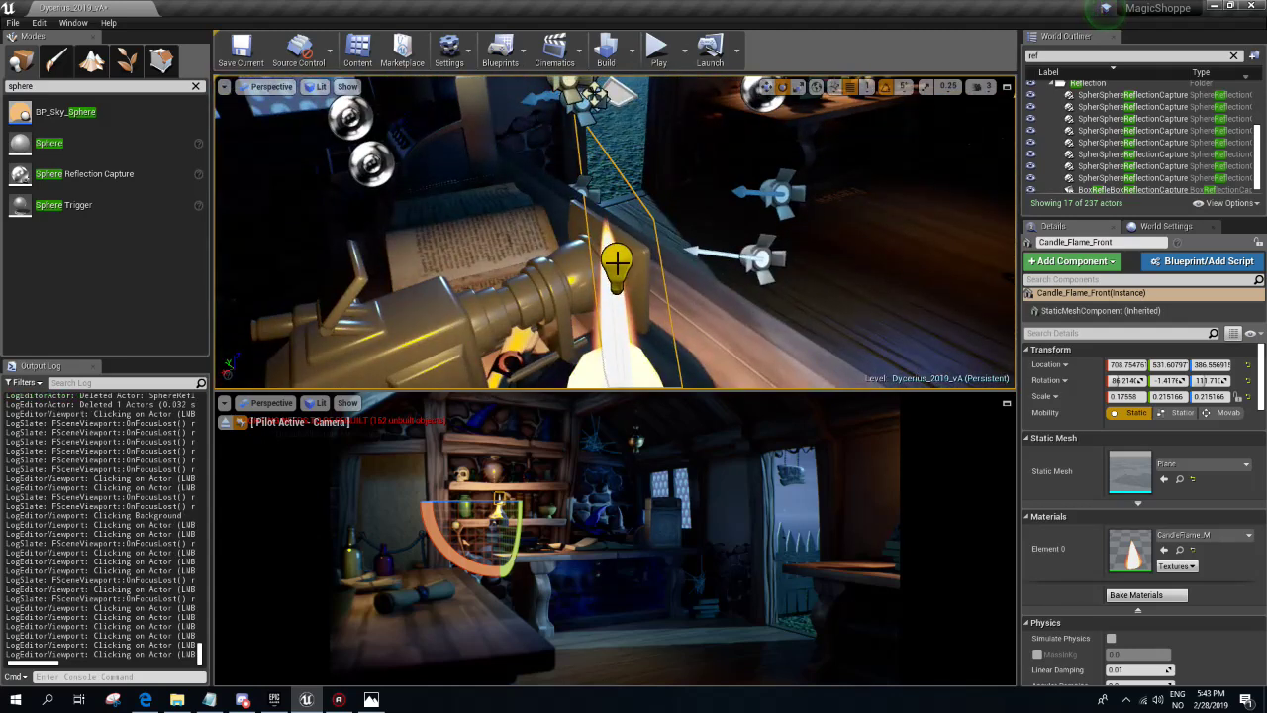
{"action": "left_click", "coordinate": [616, 282]}
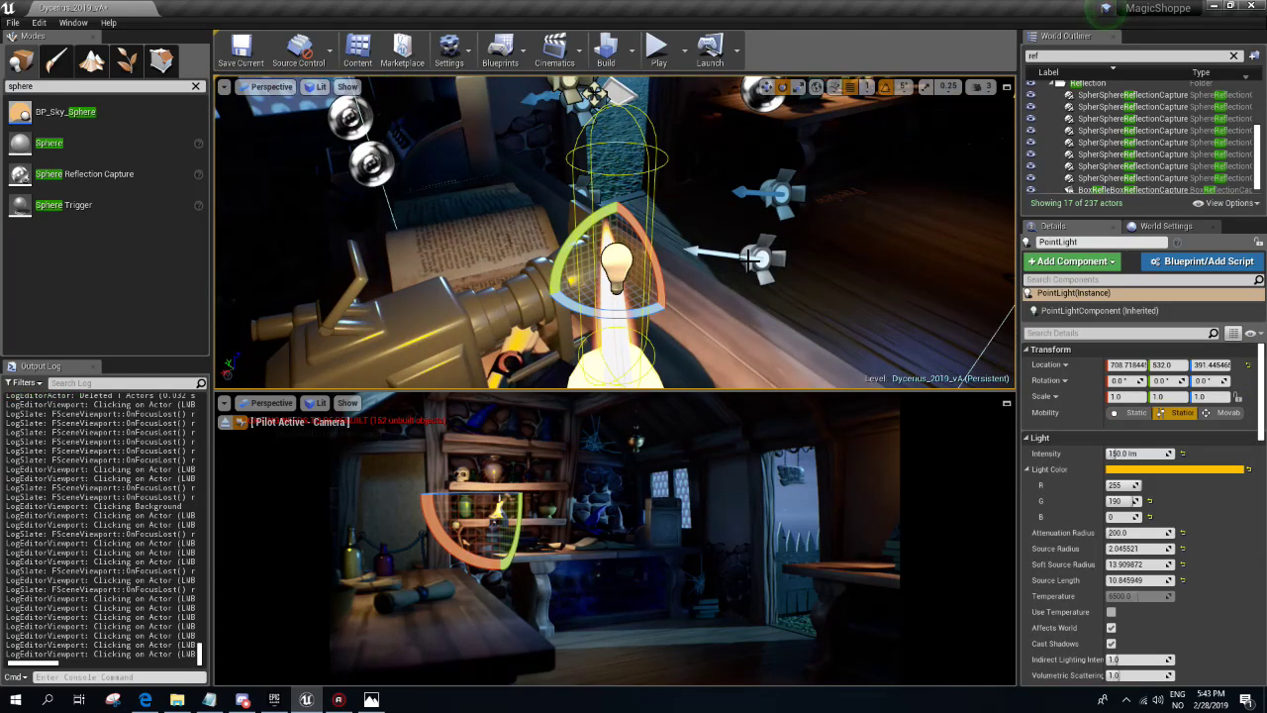
{"action": "right_click_drag", "start_coordinate": [640, 291], "coordinate": [554, 287]}
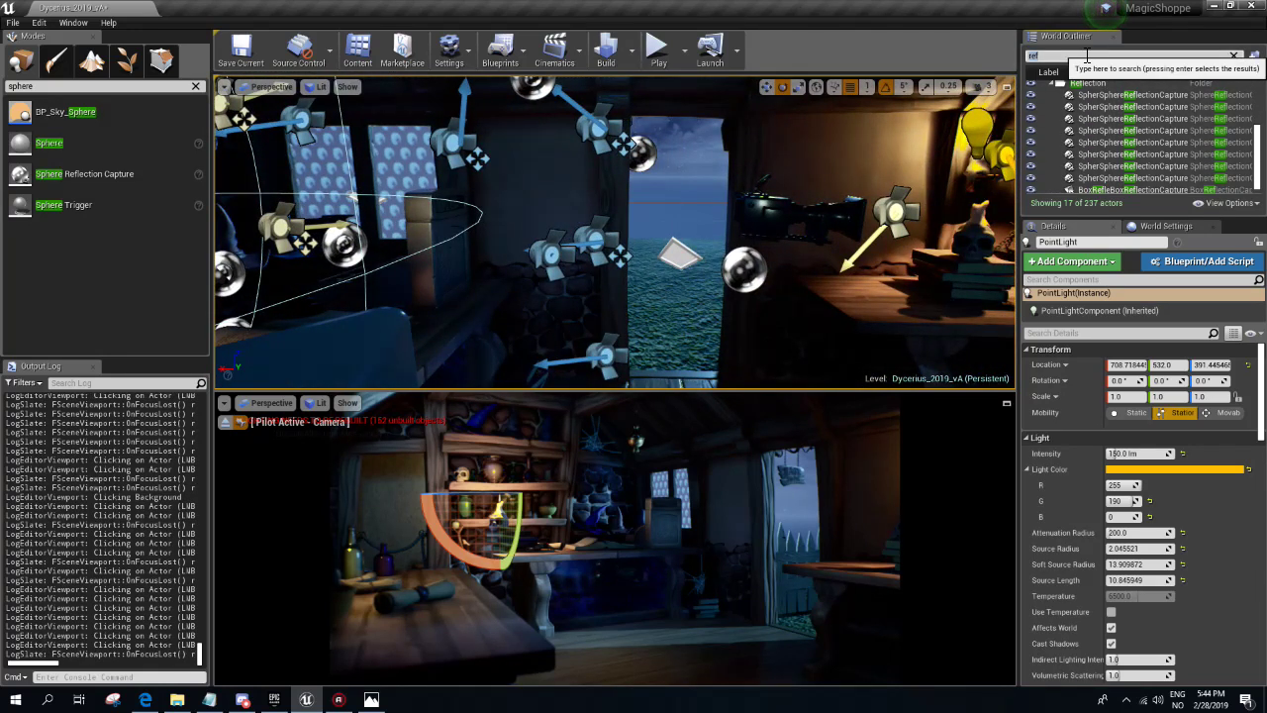
- Turn off Cast Volumetric Shadow on the DirectionalLight
{"action": "double_click", "coordinate": [1087, 56]}
{"action": "key", "text": "BackSpace"}
{"action": "type", "text": "dire"}
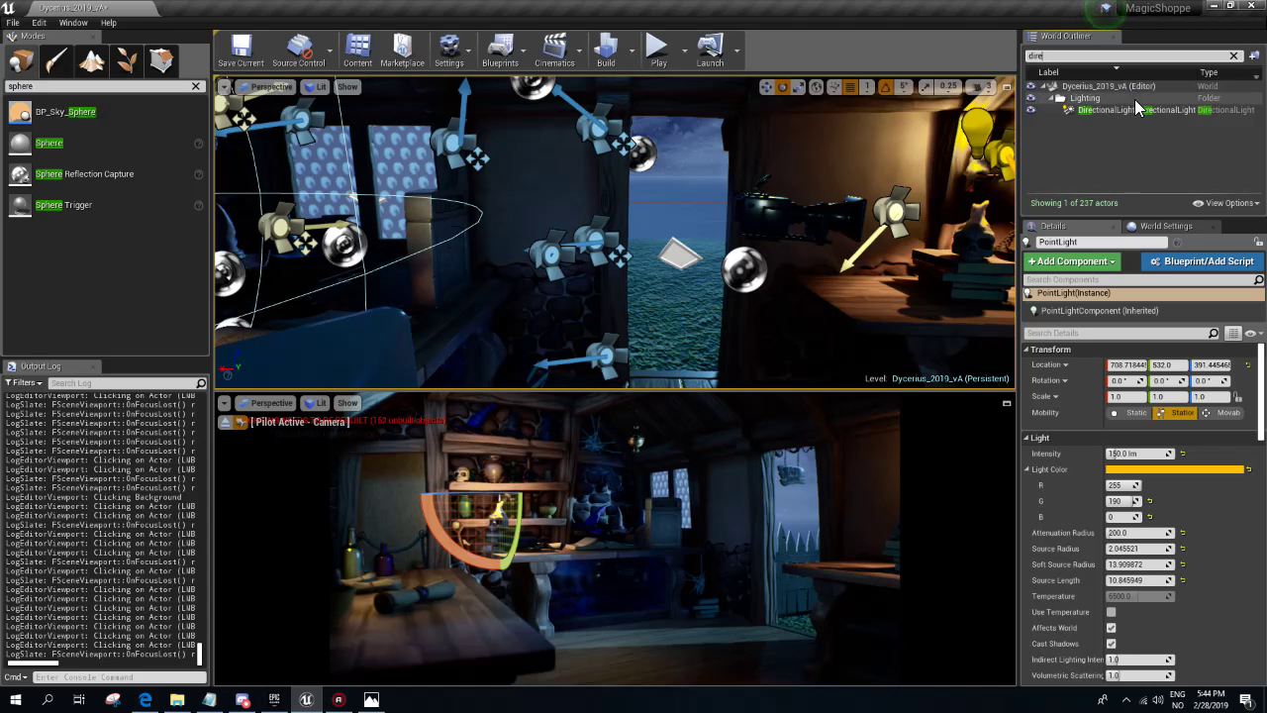
{"action": "left_click", "coordinate": [1134, 109]}
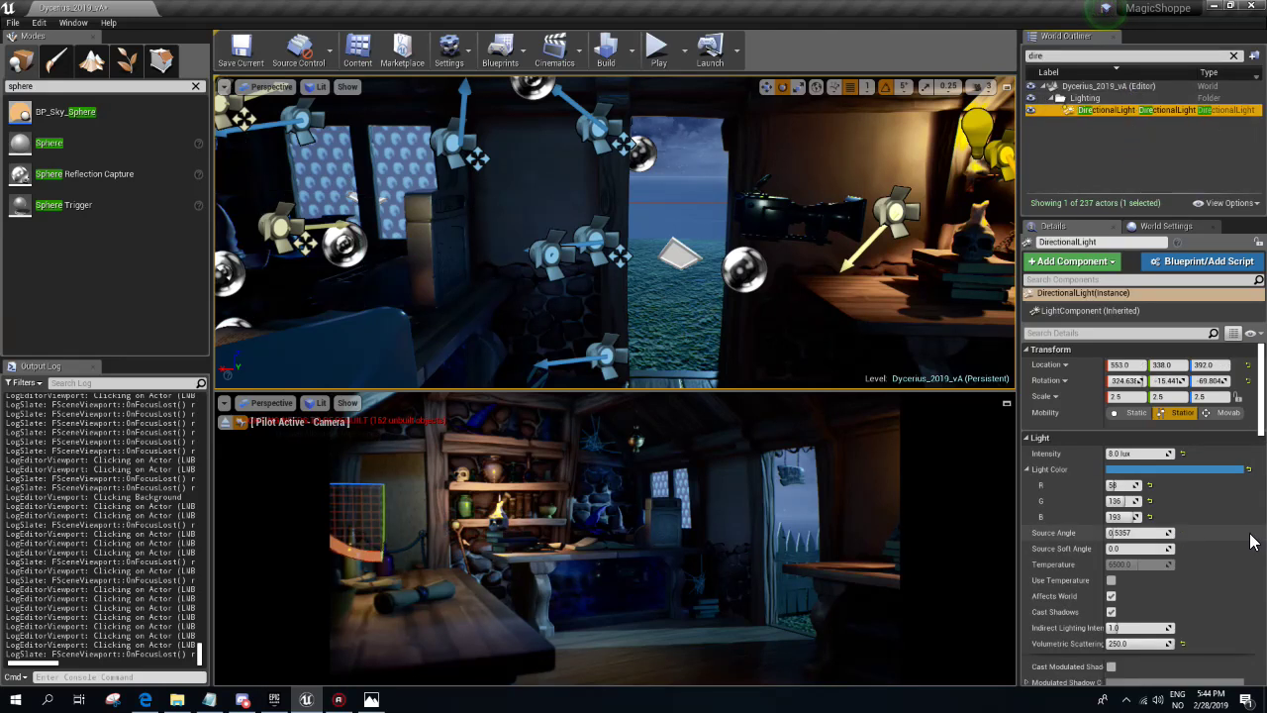
{"action": "scroll", "coordinate": [1250, 540], "scroll_direction": "down", "scroll_amount": 2}
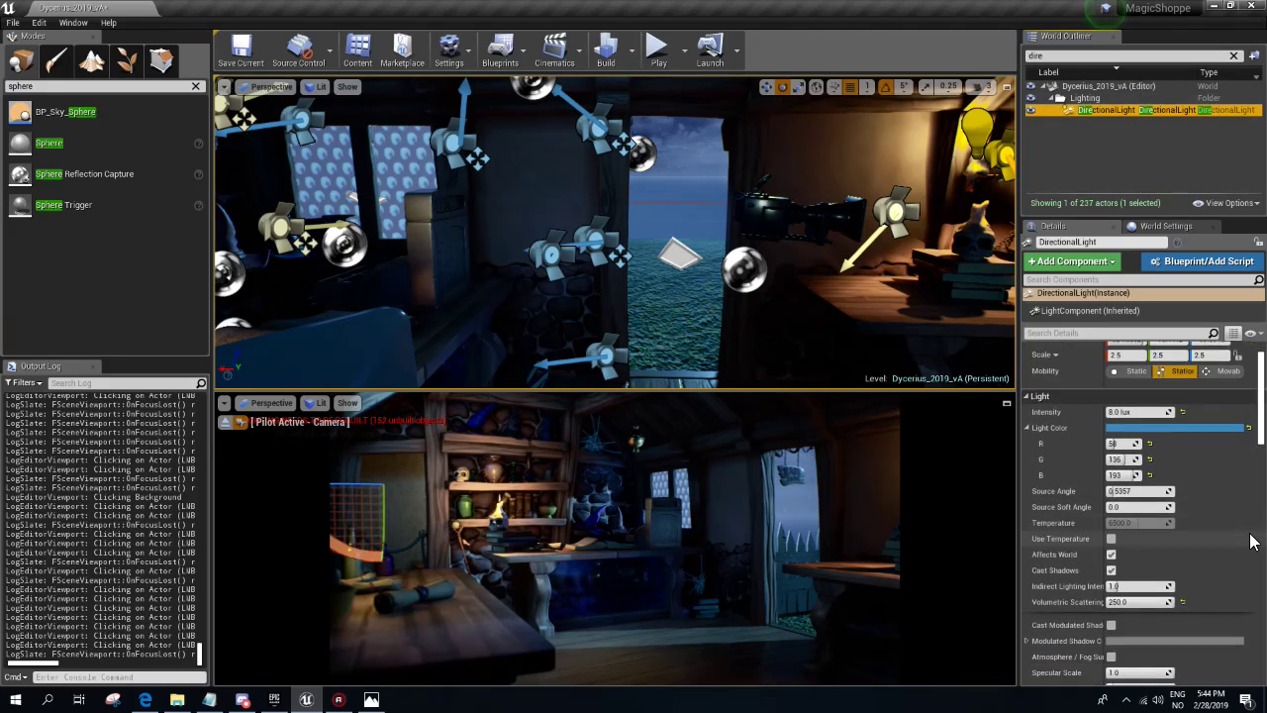
{"action": "scroll", "coordinate": [1250, 539], "scroll_direction": "down", "scroll_amount": 2}
{"action": "scroll", "coordinate": [1250, 539], "scroll_direction": "down", "scroll_amount": 2}
{"action": "scroll", "coordinate": [1251, 540], "scroll_direction": "down", "scroll_amount": 2}
{"action": "scroll", "coordinate": [1251, 540], "scroll_direction": "down", "scroll_amount": 2}
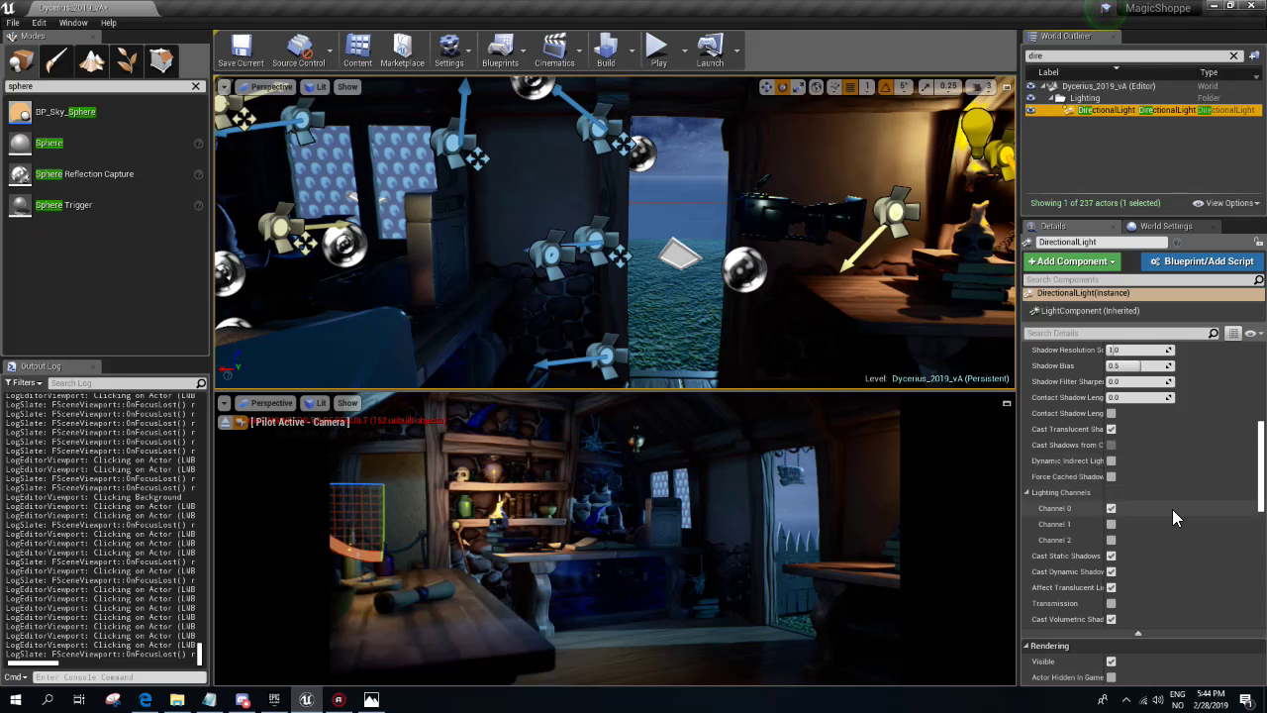
{"action": "left_click", "coordinate": [1112, 619]}
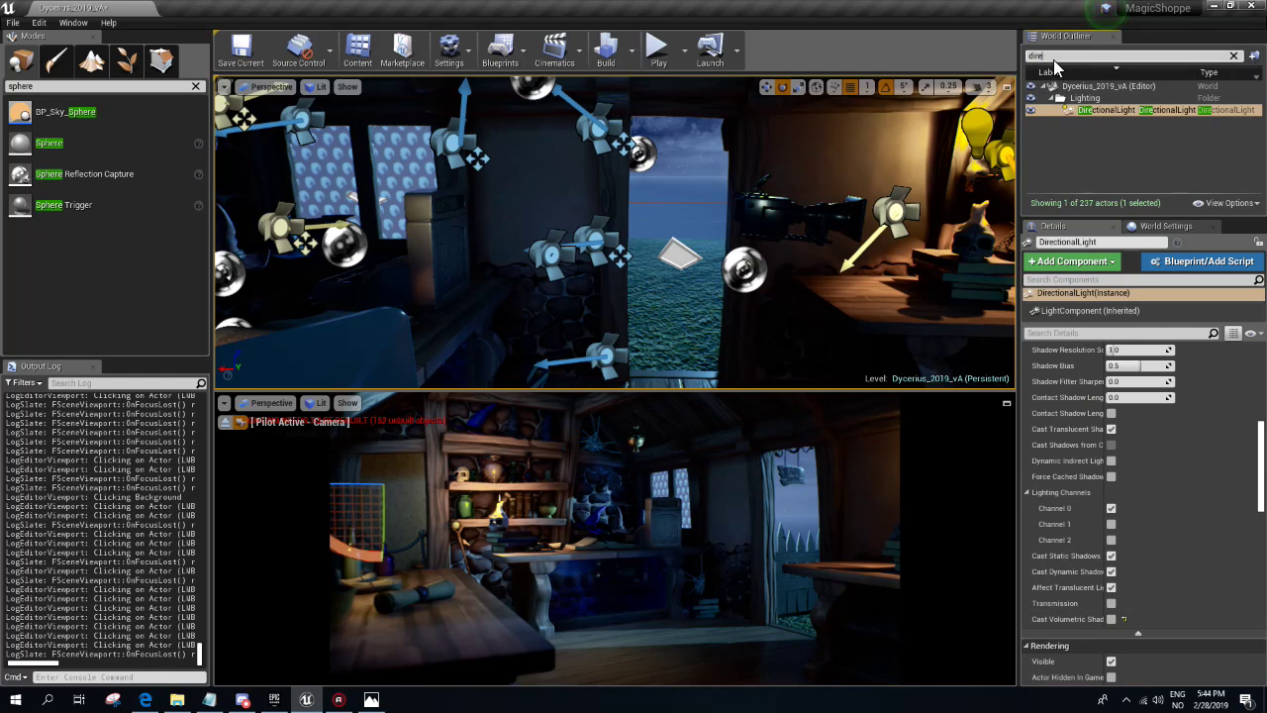
- Select every actor matching 'light' in the Outliner, excluding the lightmass portals
{"action": "left_click", "coordinate": [1055, 59]}
{"action": "type", "text": "light"}
{"action": "key", "text": "Return"}
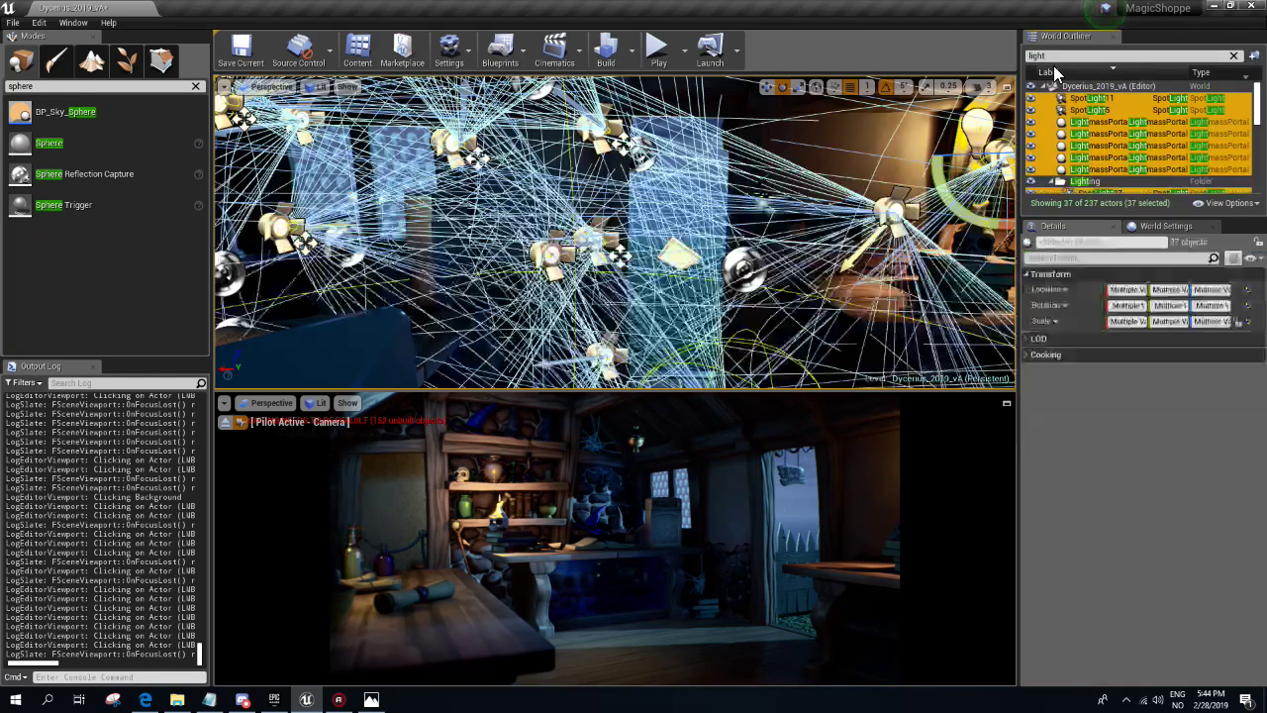
{"action": "left_click", "coordinate": [1109, 122], "text": "ctrl"}
{"action": "left_click", "coordinate": [1109, 133], "text": "ctrl"}
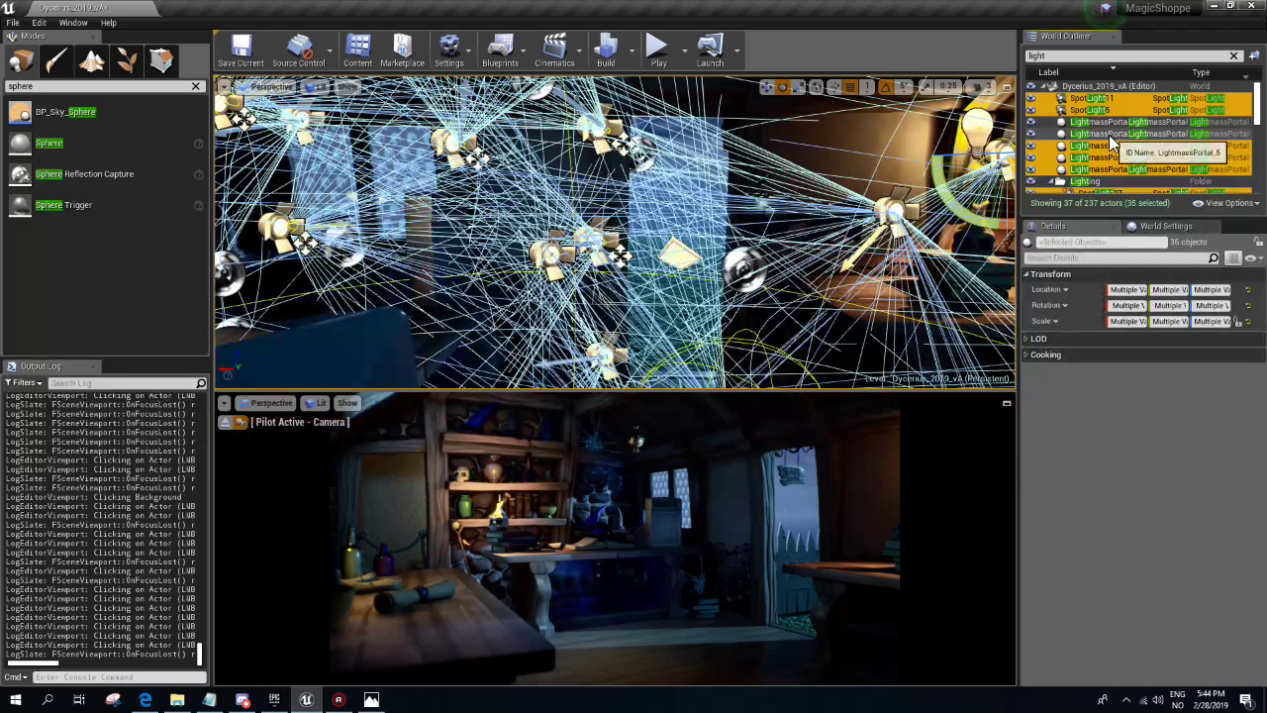
{"action": "left_click", "coordinate": [1108, 145], "text": "ctrl"}
{"action": "left_click", "coordinate": [1109, 158], "text": "ctrl"}
{"action": "left_click", "coordinate": [1109, 169], "text": "ctrl"}
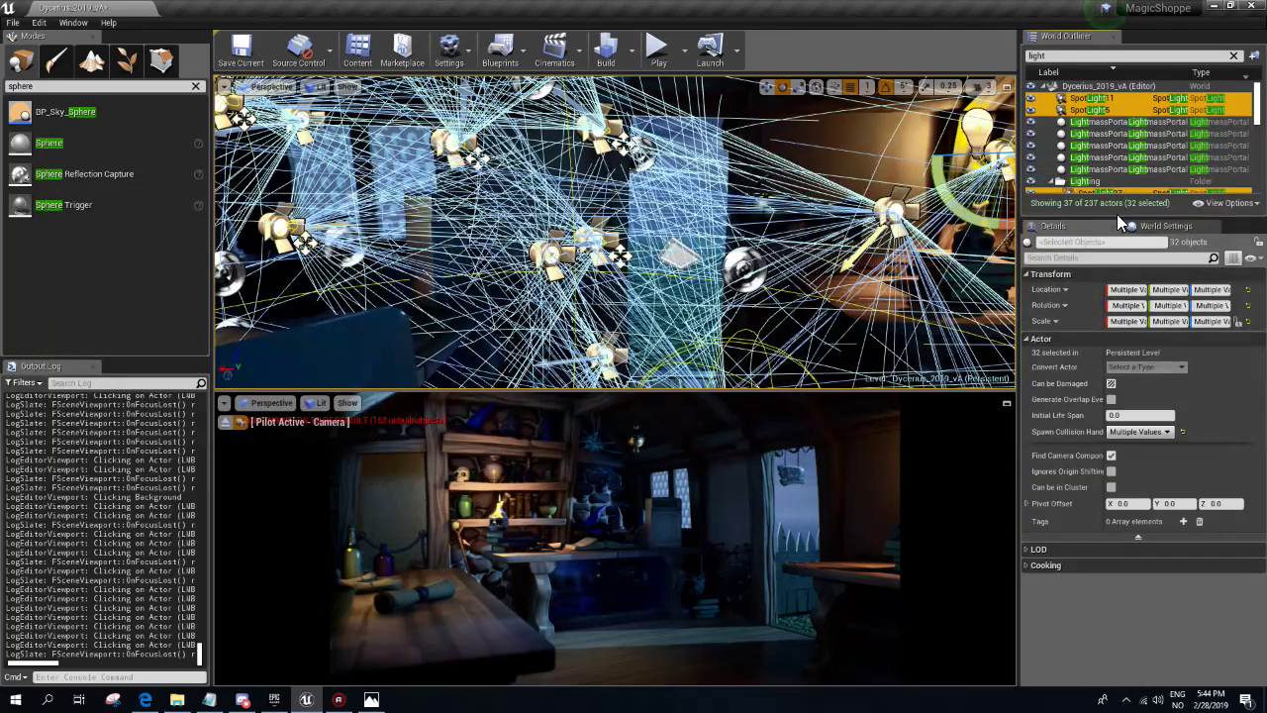
- Disable Cast Volumetric Shadow on the remaining lights, leaving out the sky light, rect light and importance volume
{"action": "left_click", "coordinate": [1059, 257]}
{"action": "type", "text": "vol"}
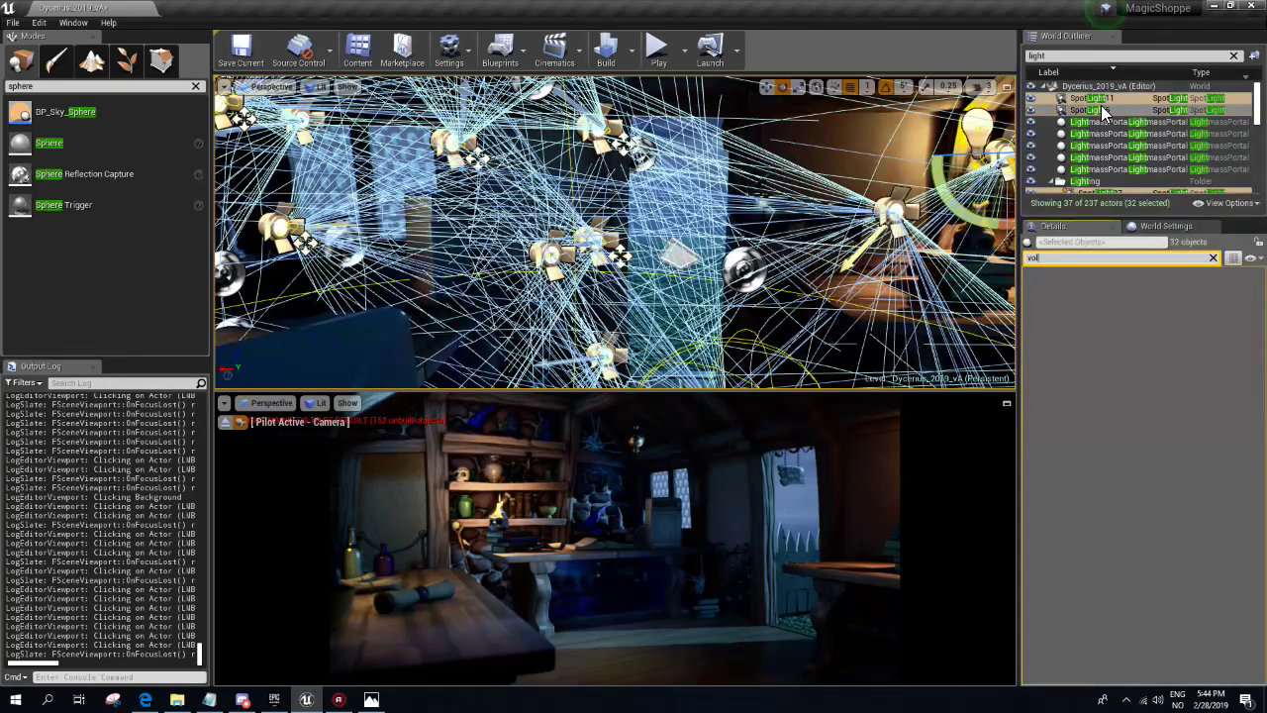
{"action": "scroll", "coordinate": [1102, 121], "scroll_direction": "down", "scroll_amount": 3}
{"action": "scroll", "coordinate": [1104, 133], "scroll_direction": "down", "scroll_amount": 3}
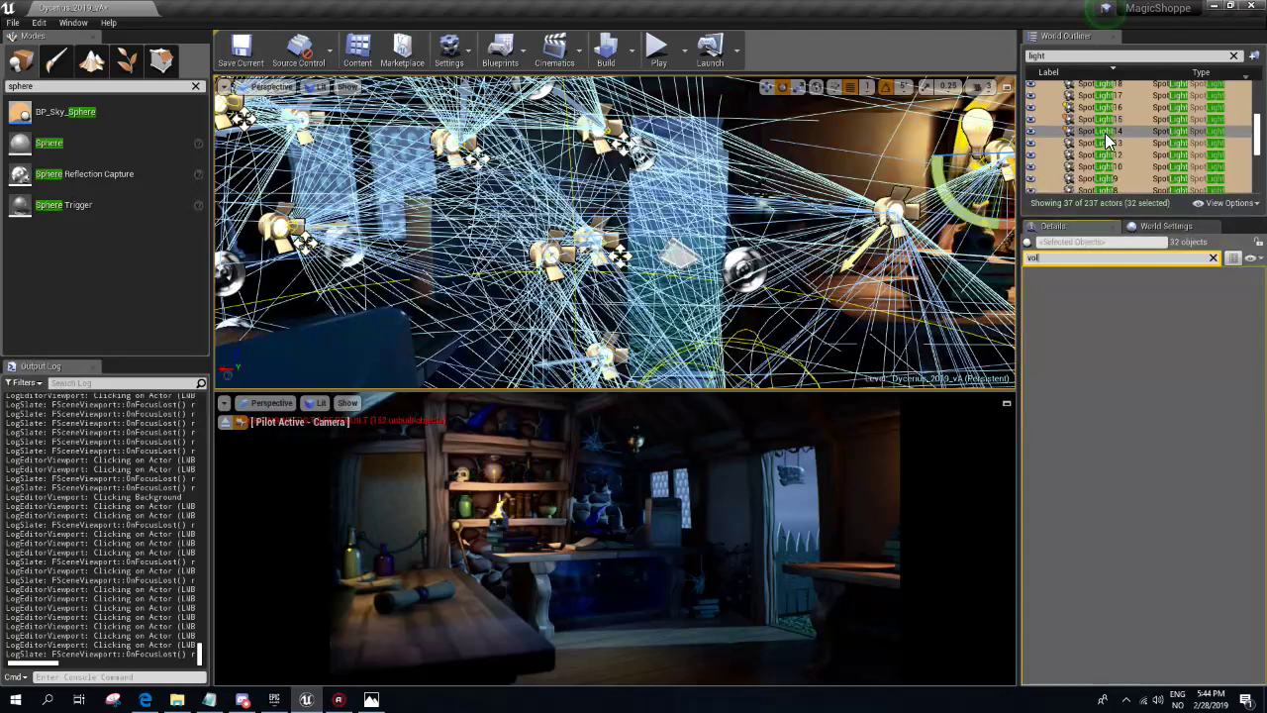
{"action": "scroll", "coordinate": [1108, 159], "scroll_direction": "down", "scroll_amount": 2}
{"action": "scroll", "coordinate": [1108, 151], "scroll_direction": "down", "scroll_amount": 1}
{"action": "left_click", "coordinate": [1108, 124], "text": "ctrl"}
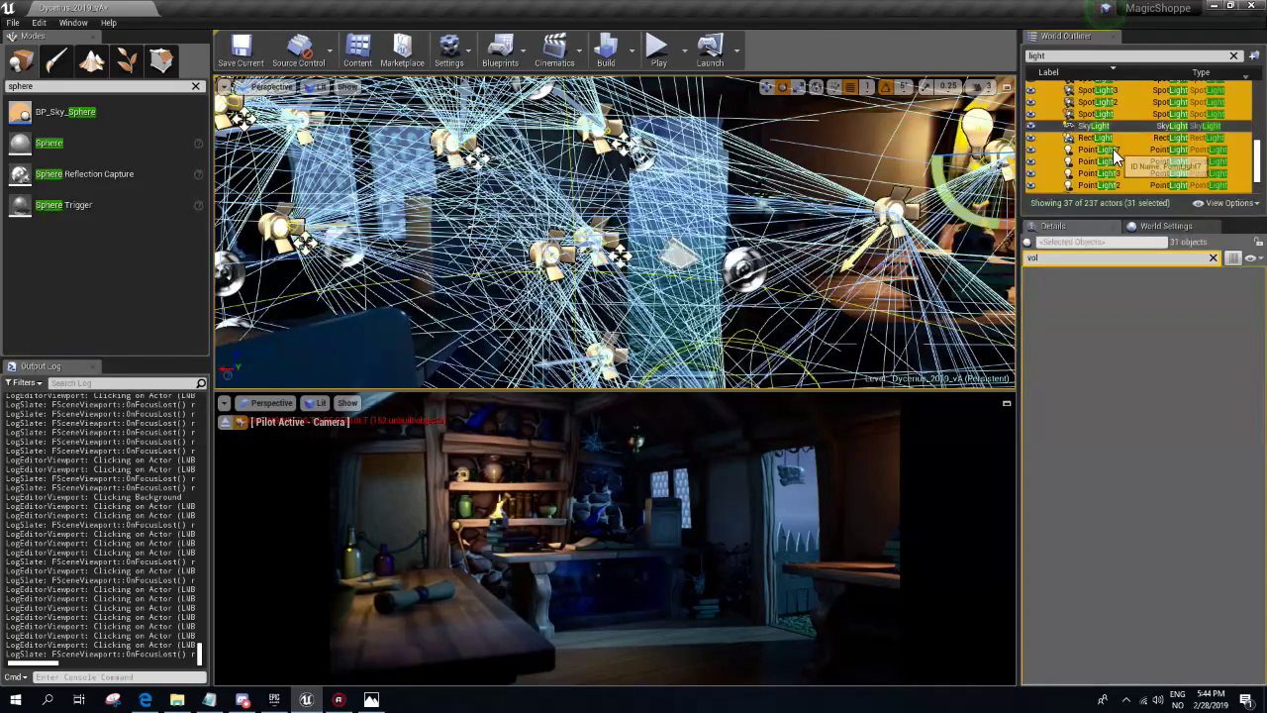
{"action": "left_click", "coordinate": [1113, 136], "text": "ctrl"}
{"action": "scroll", "coordinate": [1113, 137], "scroll_direction": "down", "scroll_amount": 1}
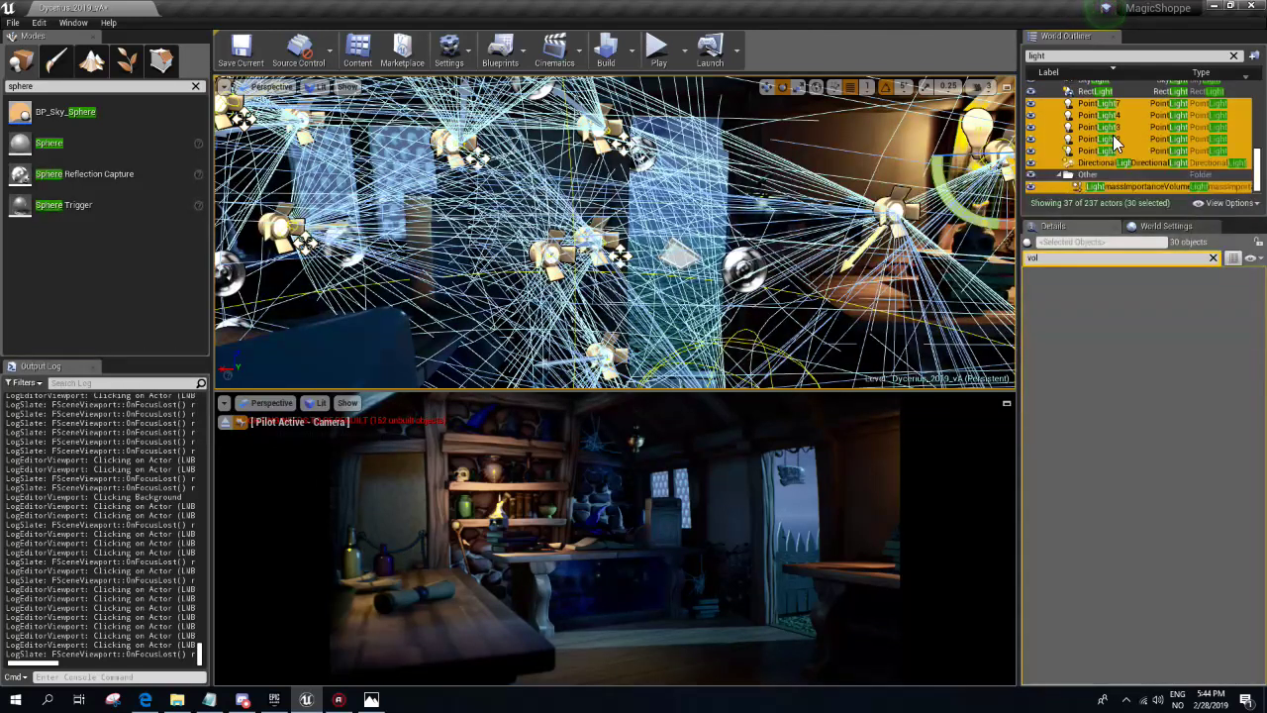
{"action": "left_click", "coordinate": [1124, 186], "text": "ctrl"}
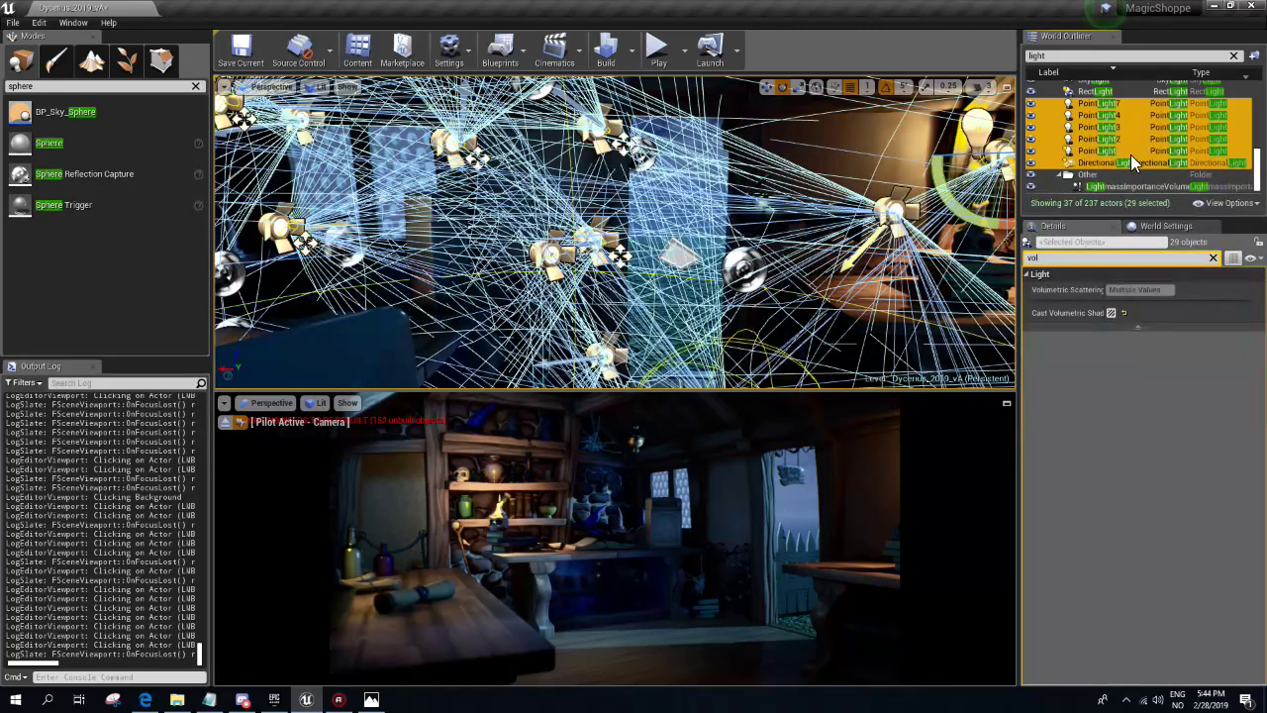
{"action": "left_click", "coordinate": [1111, 312]}
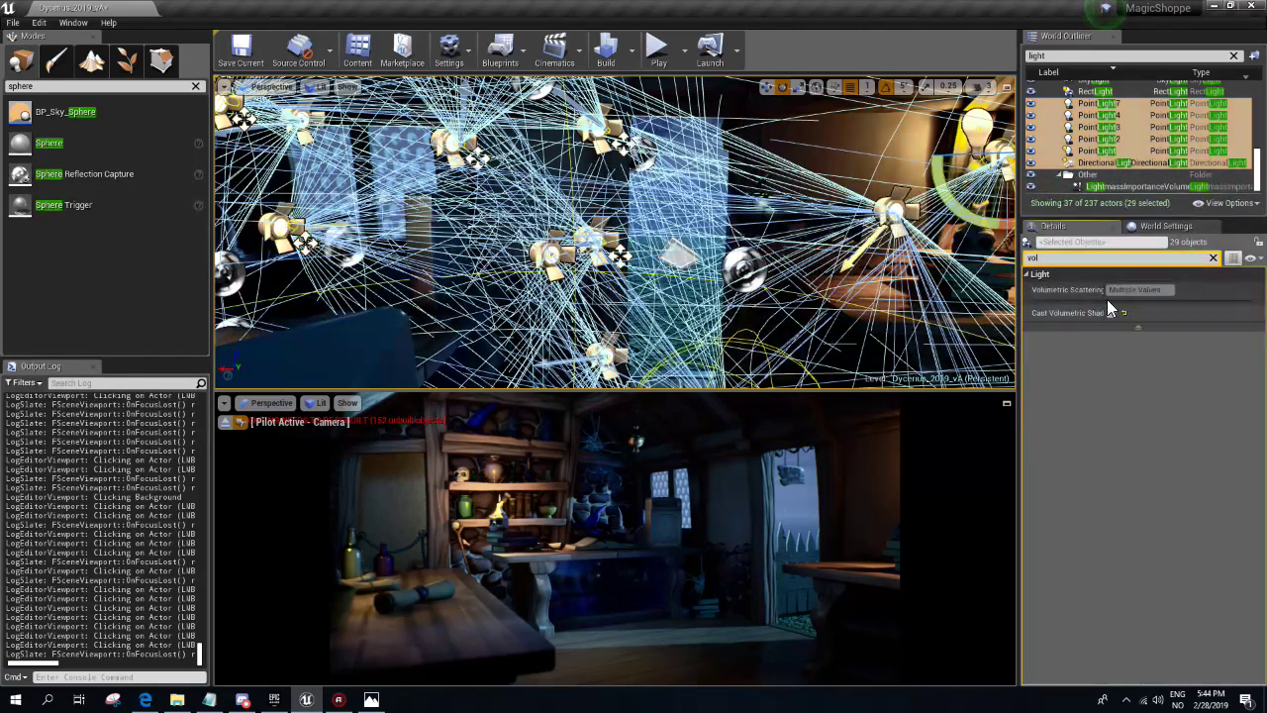
- Check the RectLight, disable Cast Volumetric Shadow on the SkyLight, and clear the Outliner filter
{"action": "left_click", "coordinate": [1097, 91]}
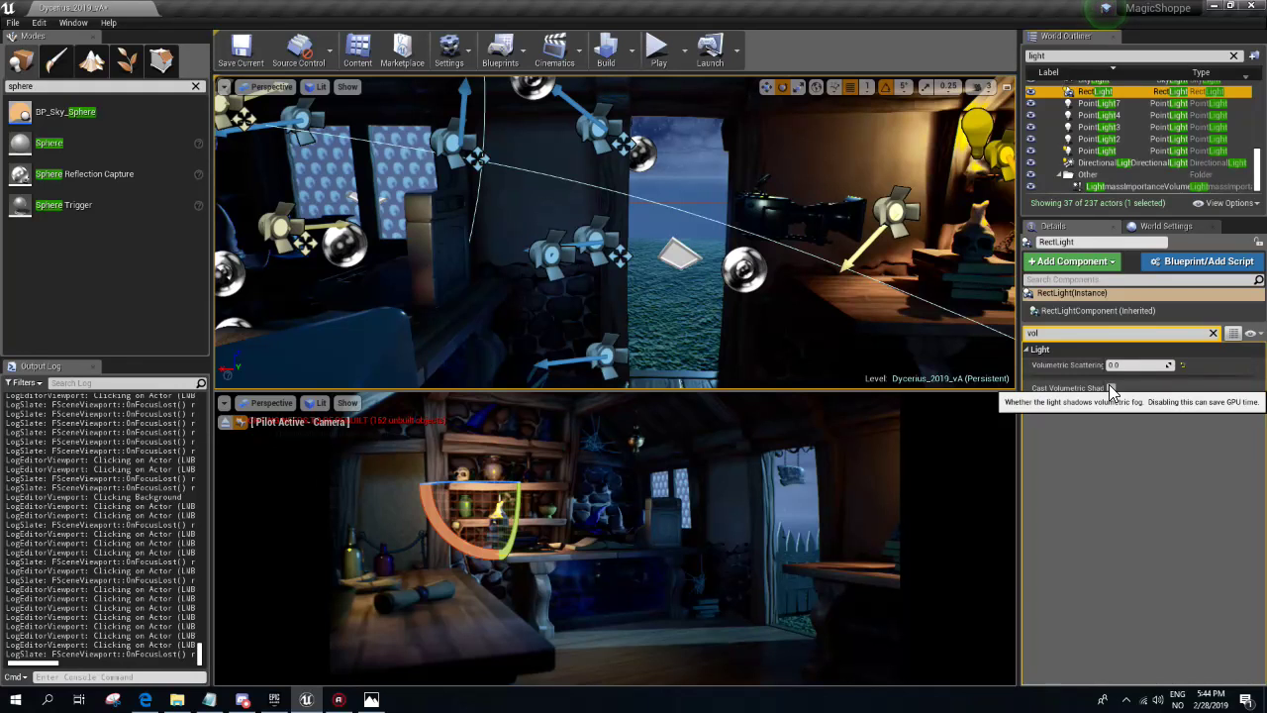
{"action": "scroll", "coordinate": [1114, 163], "scroll_direction": "up", "scroll_amount": 1}
{"action": "scroll", "coordinate": [1113, 166], "scroll_direction": "up", "scroll_amount": 1}
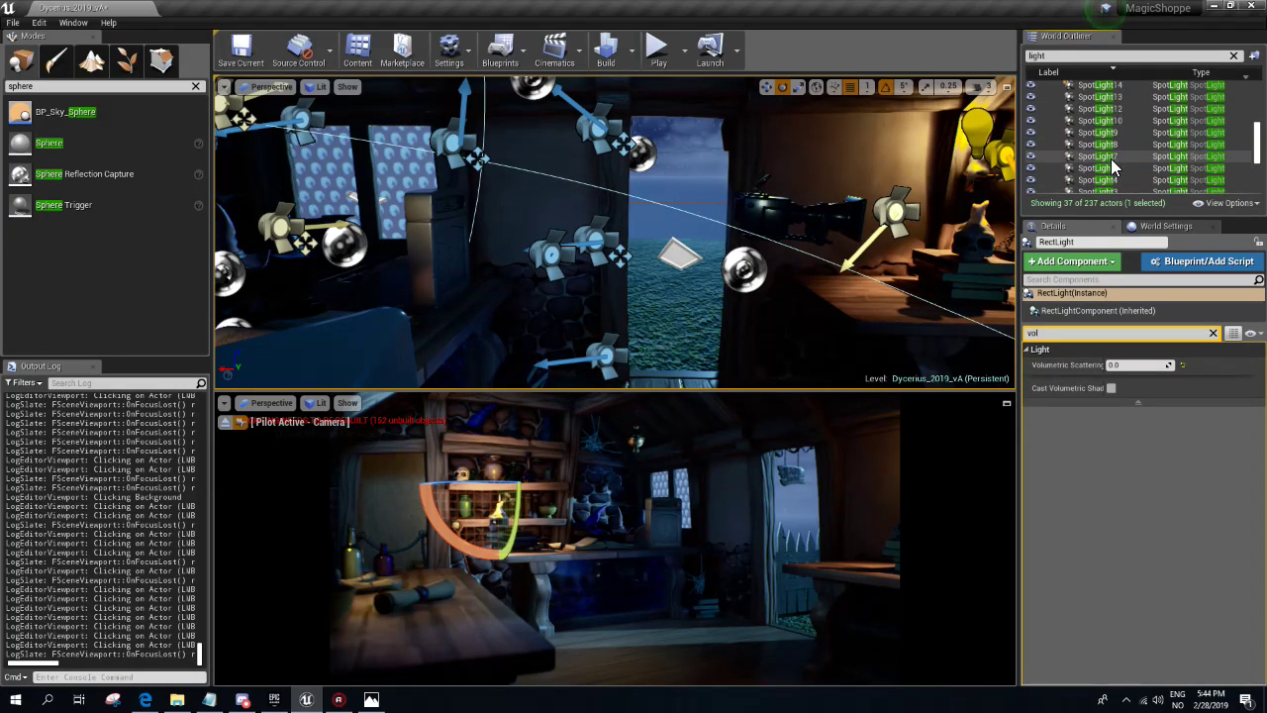
{"action": "scroll", "coordinate": [1114, 169], "scroll_direction": "up", "scroll_amount": 1}
{"action": "left_click", "coordinate": [1109, 184]}
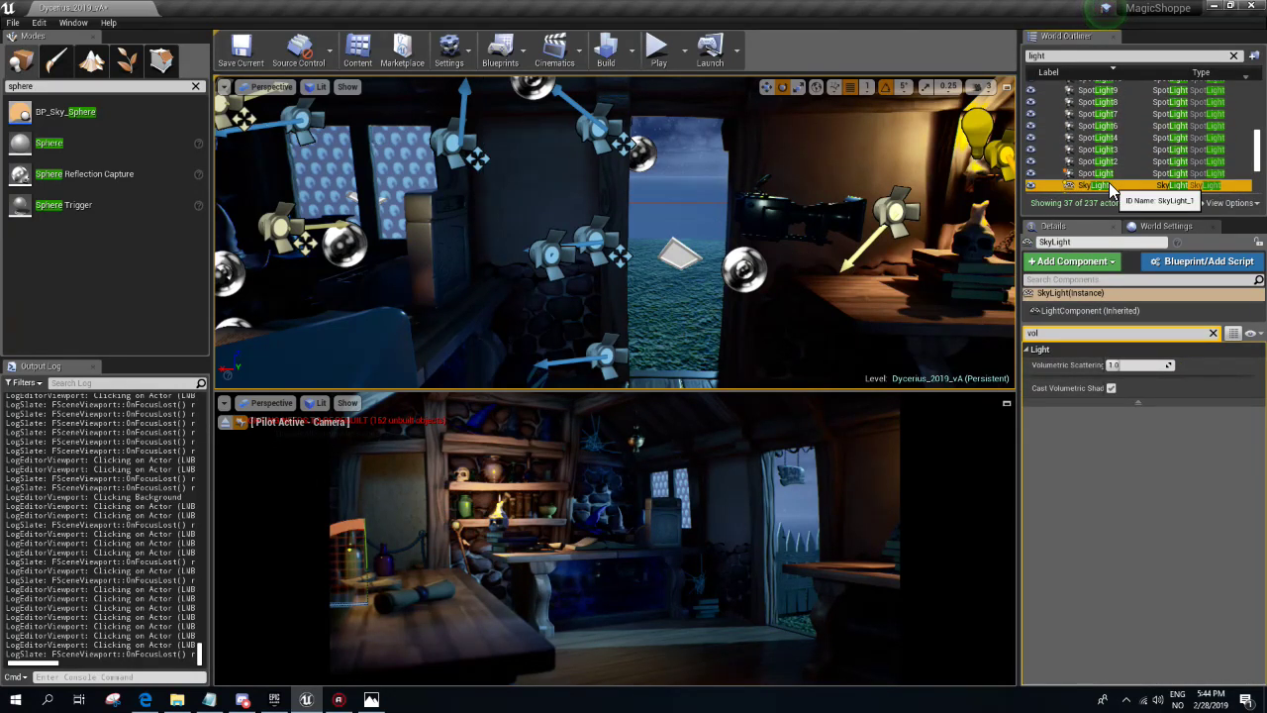
{"action": "left_click", "coordinate": [1110, 387]}
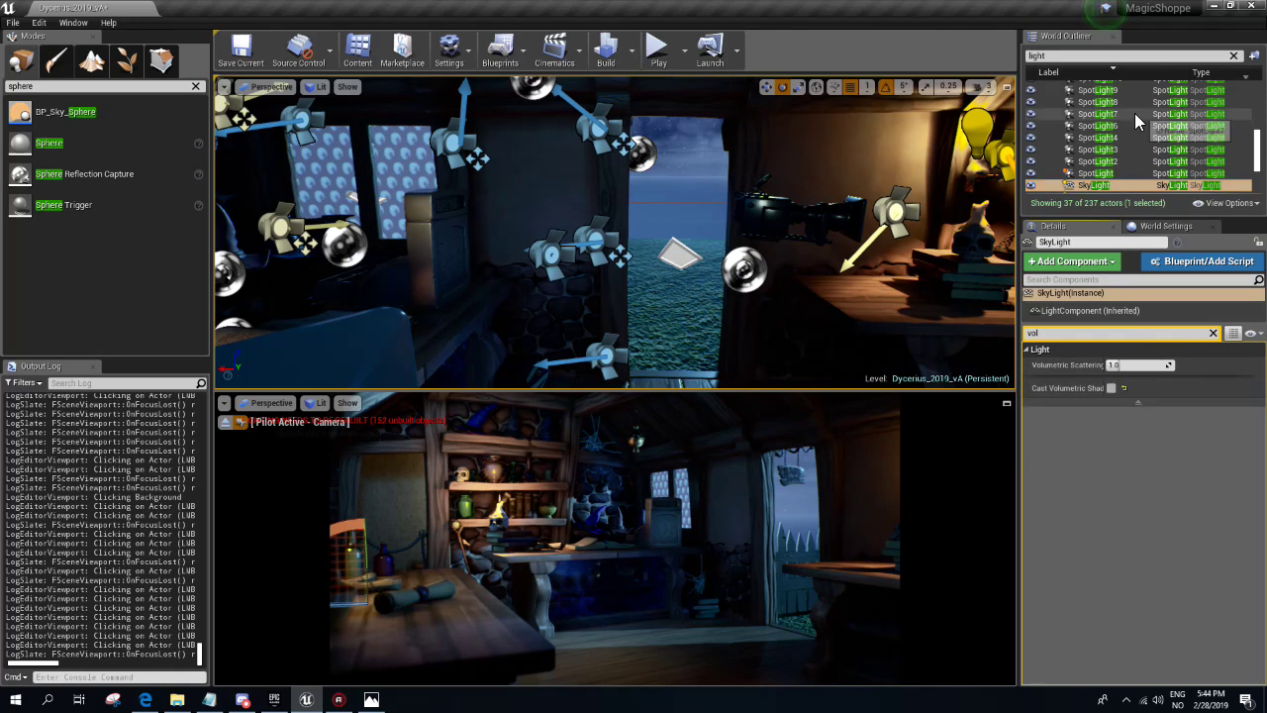
{"action": "left_click", "coordinate": [1233, 55]}
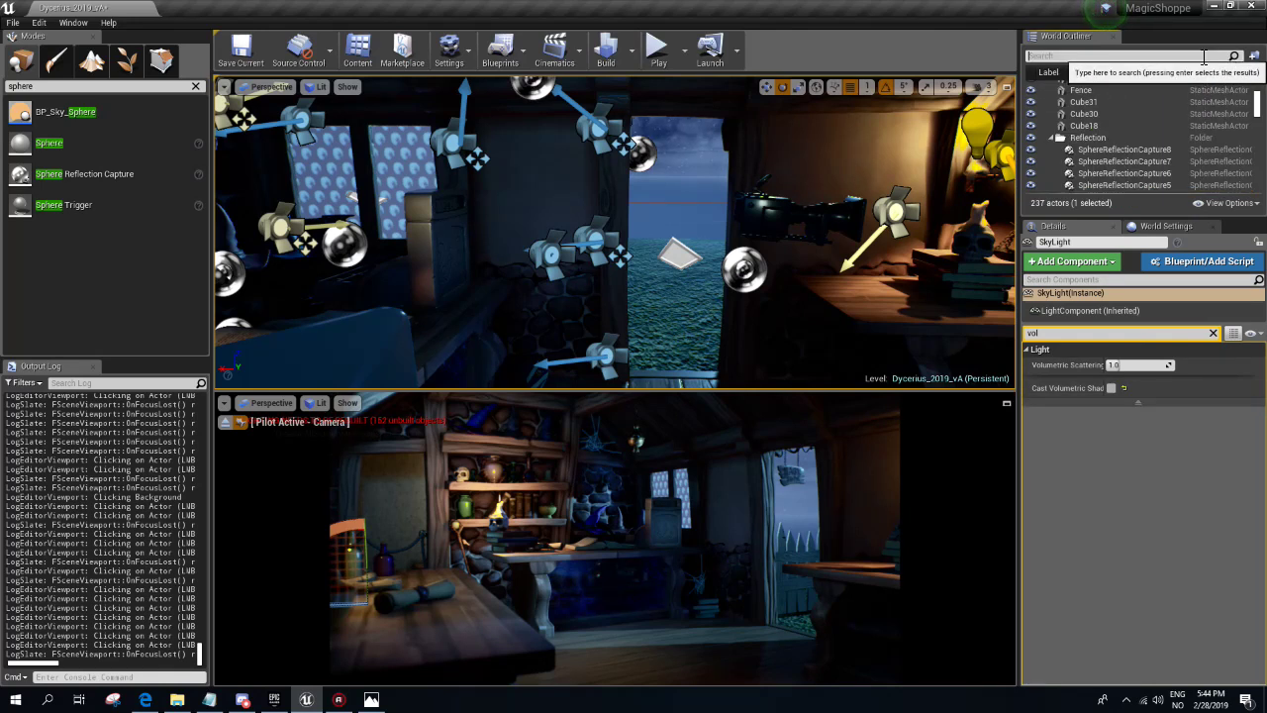
- Set the lighting build quality to Production
{"action": "right_click_drag", "start_coordinate": [658, 205], "coordinate": [658, 205]}
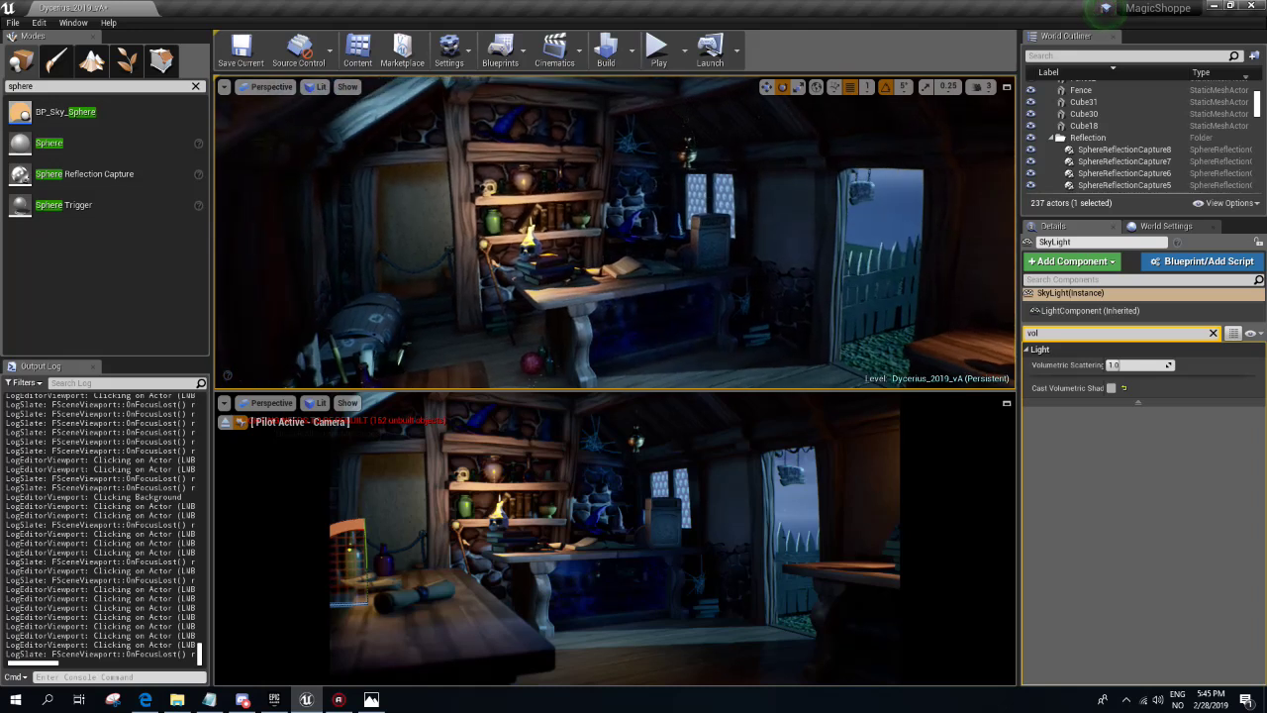
{"action": "left_click", "coordinate": [630, 50]}
{"action": "mouse_move", "coordinate": [663, 103]}
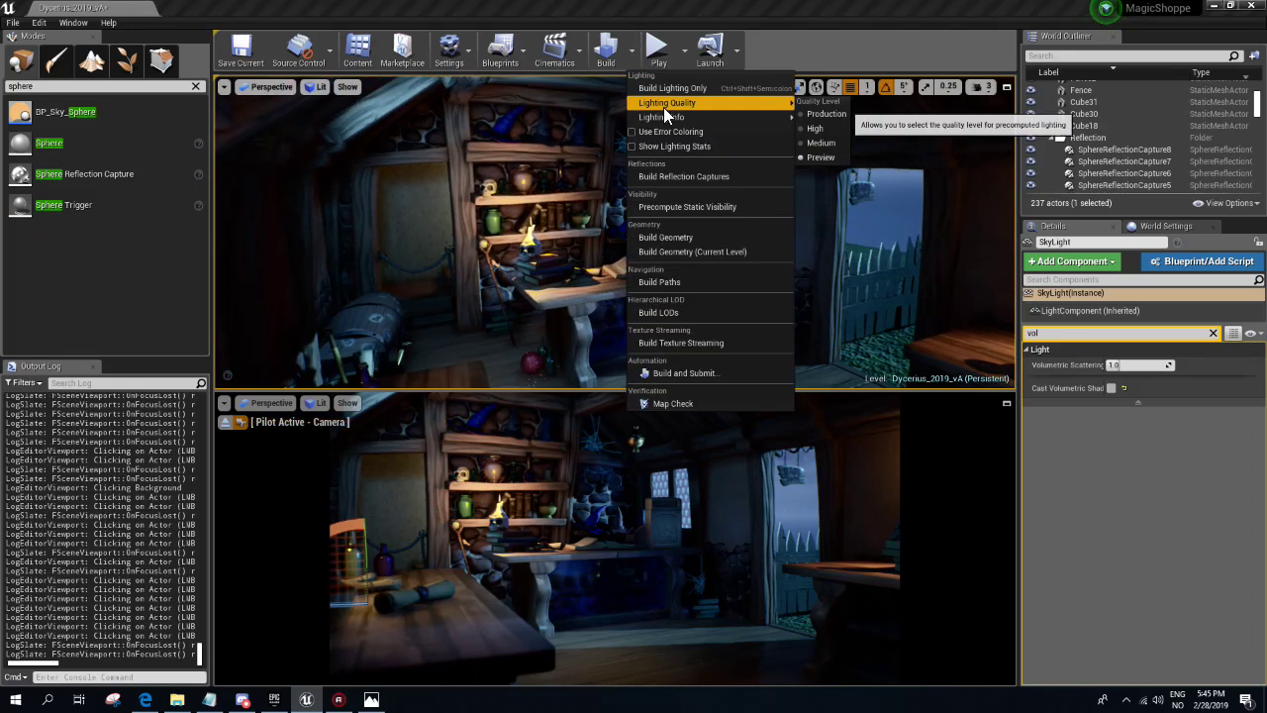
{"action": "left_click", "coordinate": [826, 114]}
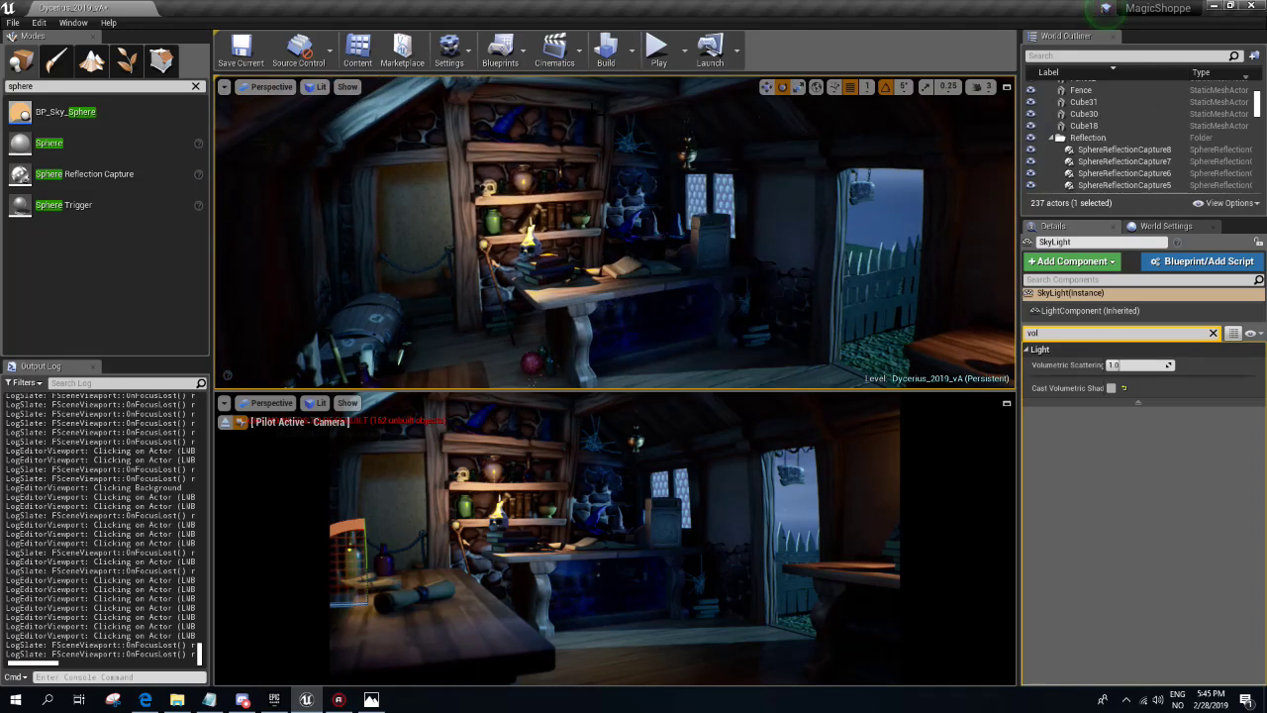
- Build the level and save the Dycerius_2019_vA map
{"action": "left_click", "coordinate": [602, 62]}
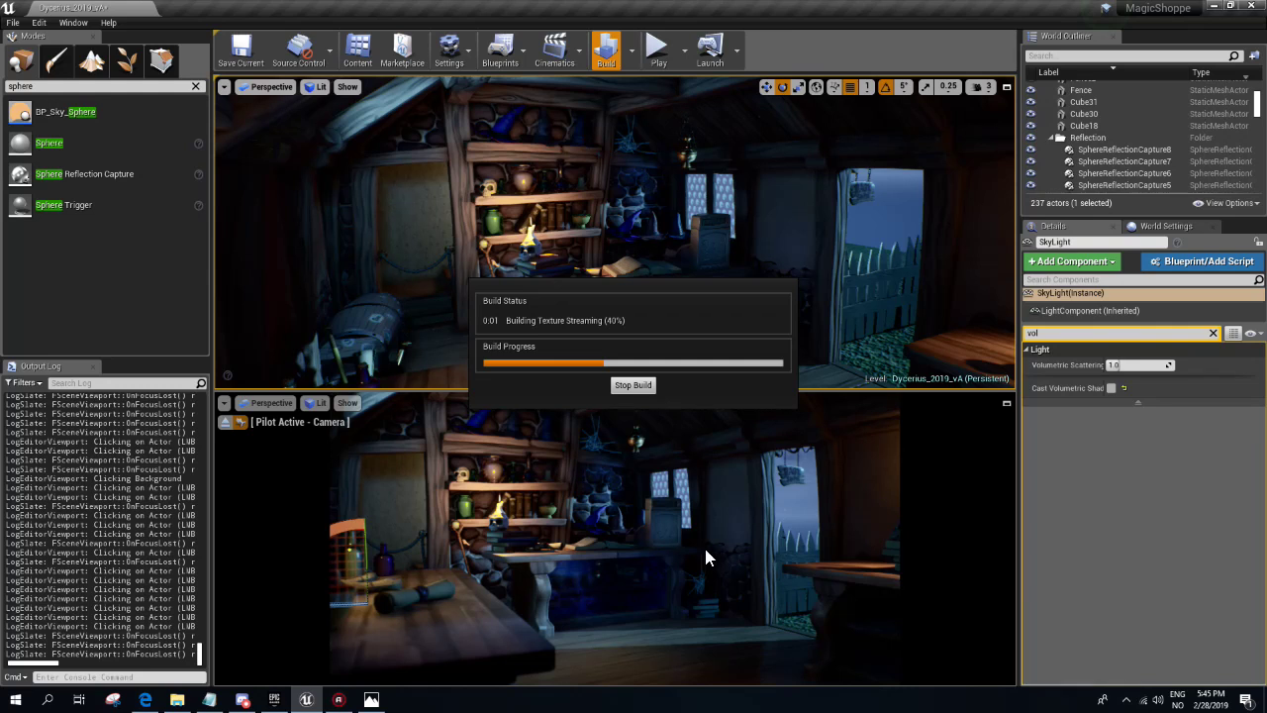
{"action": "left_click", "coordinate": [950, 156]}
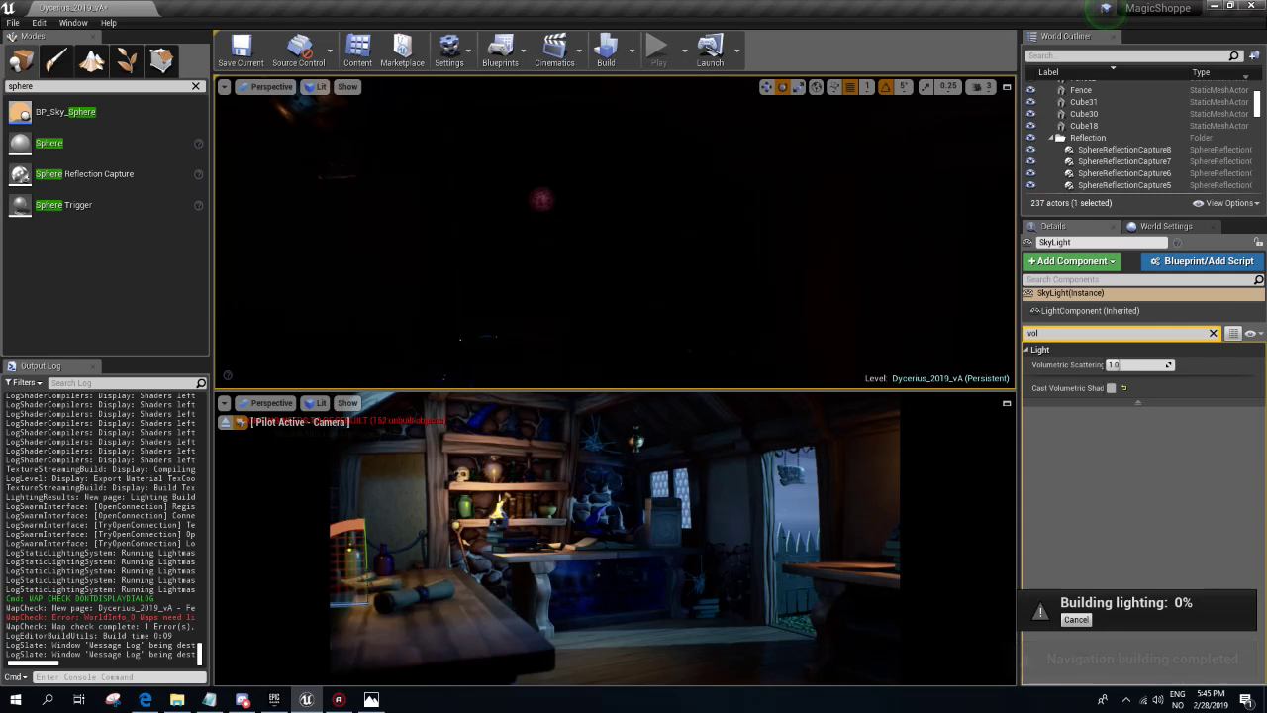
{"action": "left_click", "coordinate": [228, 51]}
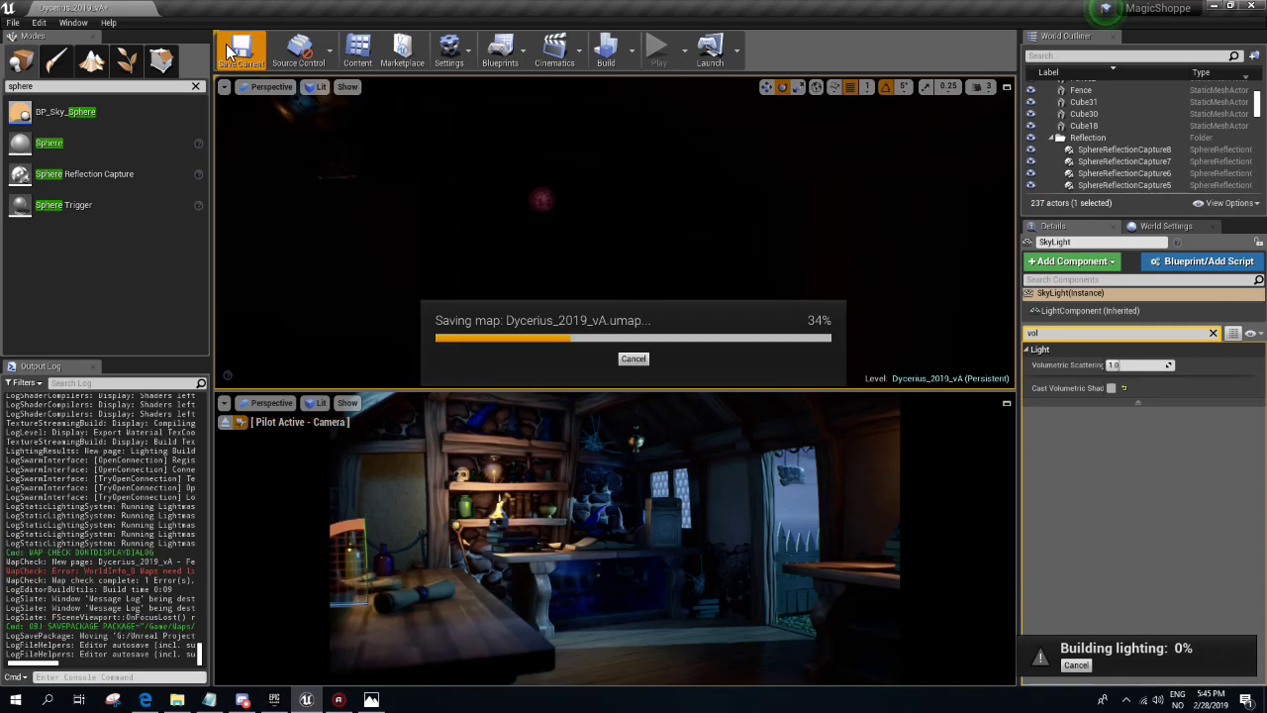